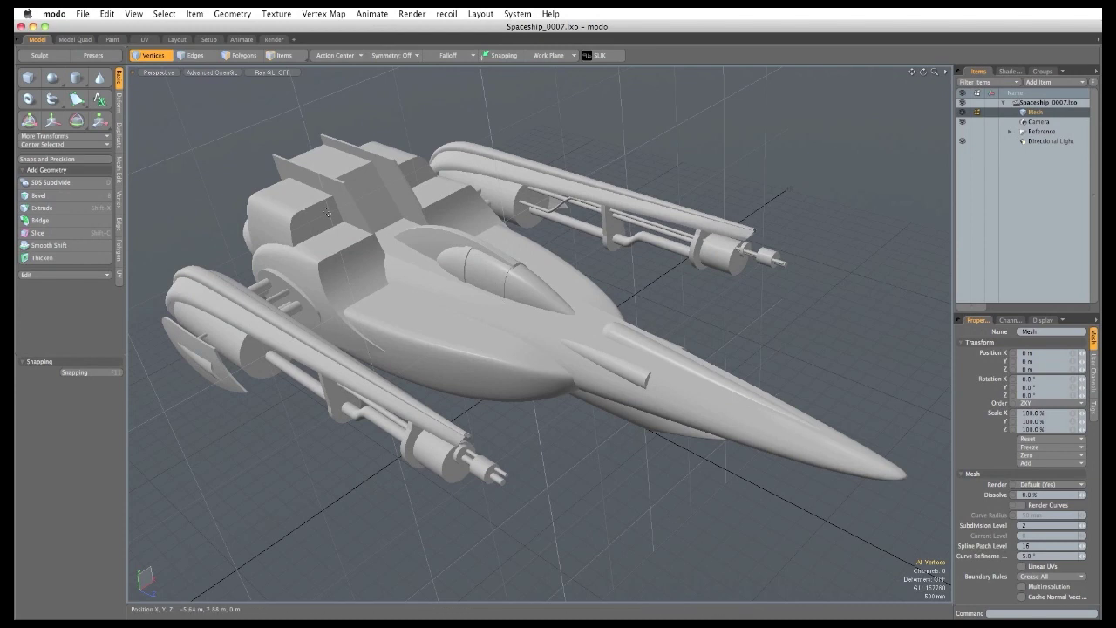
Load the PILOT_Temp seated pilot preset into the spaceship scene from the Presets directory.
{"action": "left_click", "coordinate": [106, 57]}
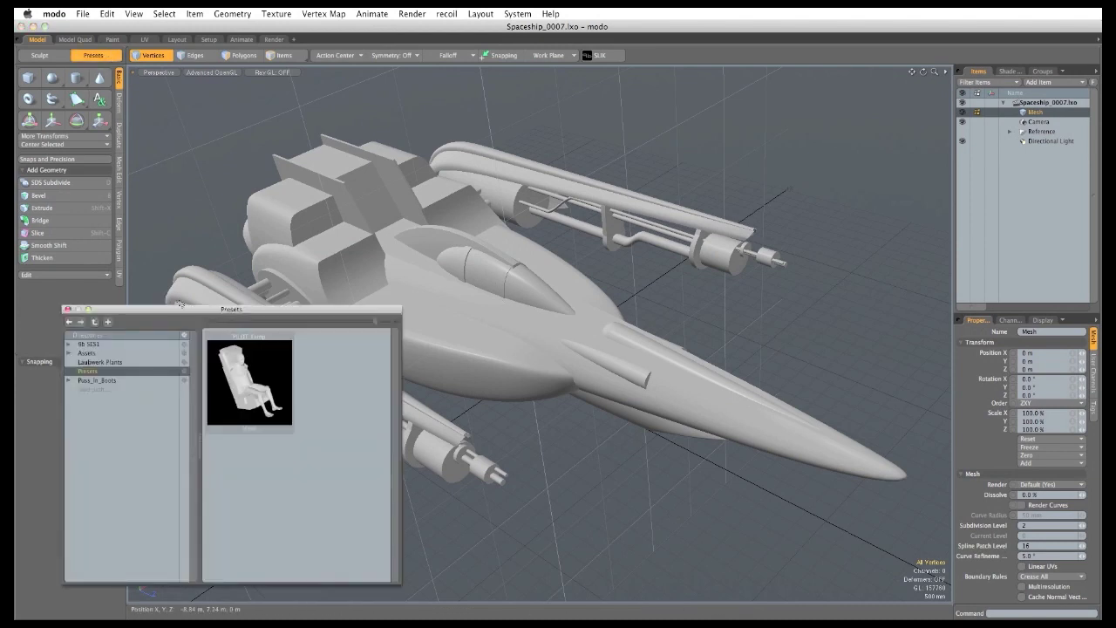
{"action": "left_click_drag", "start_coordinate": [180, 306], "coordinate": [183, 197]}
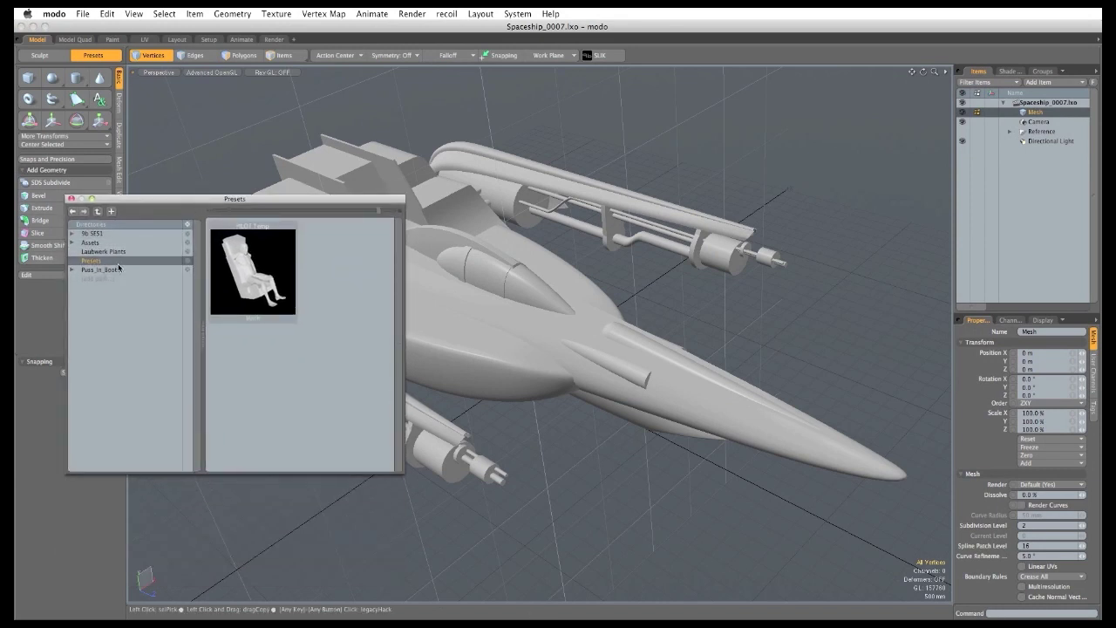
{"action": "left_click_drag", "start_coordinate": [165, 200], "coordinate": [152, 229]}
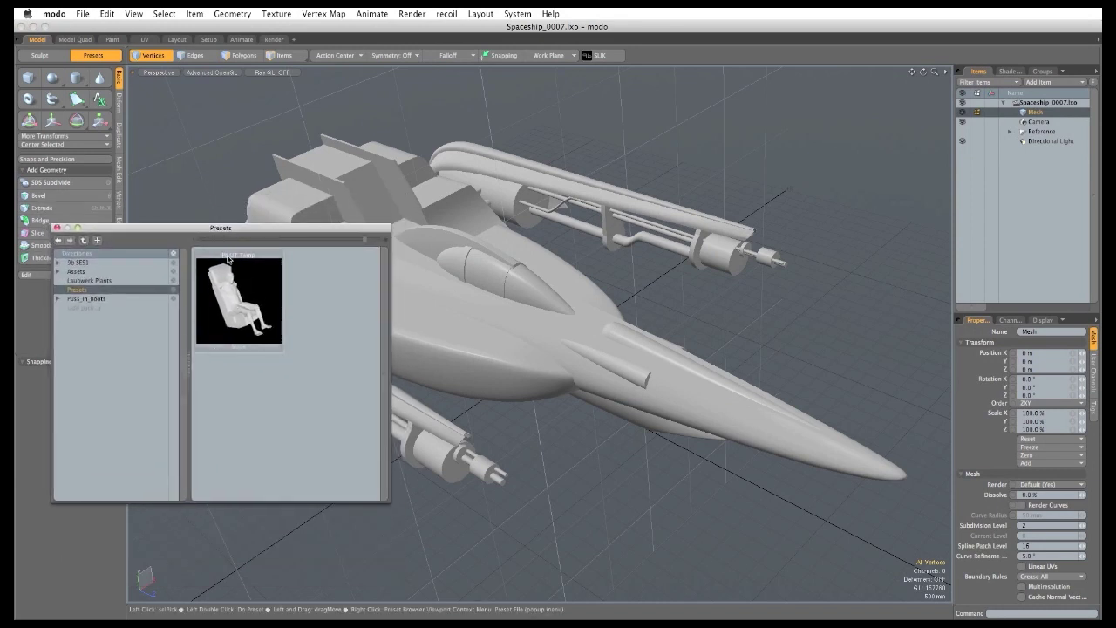
{"action": "double_click", "coordinate": [241, 307]}
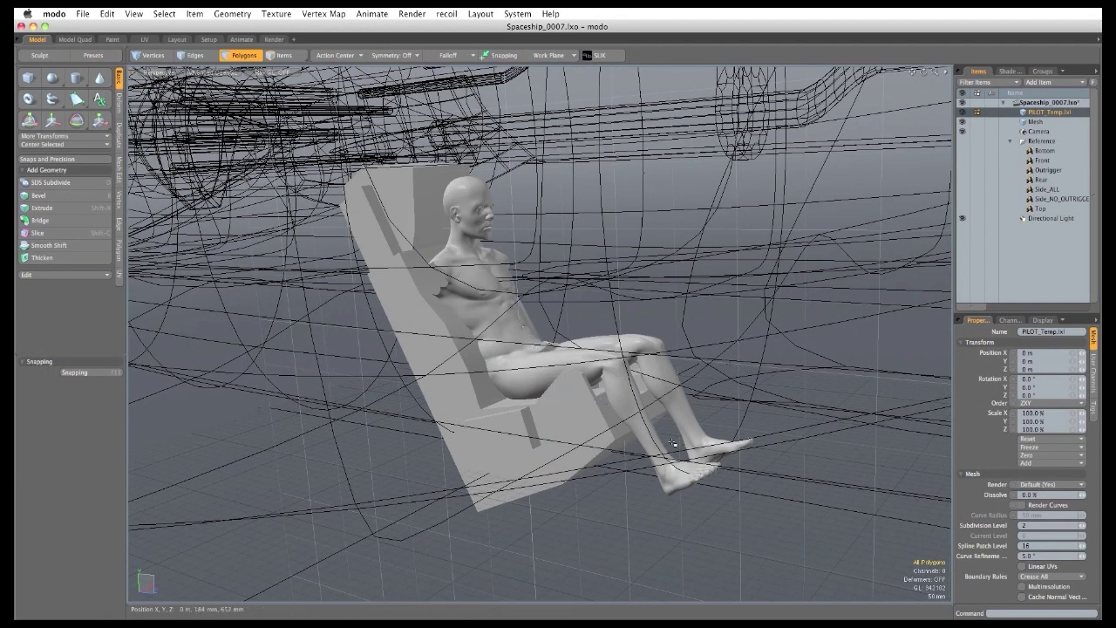
Switch the viewport from Perspective to the Right view to see the pilot against the ship's side profile.
{"action": "left_click_drag", "start_coordinate": [503, 390], "coordinate": [436, 342], "text": "ctrl+alt"}
{"action": "left_click", "coordinate": [155, 75]}
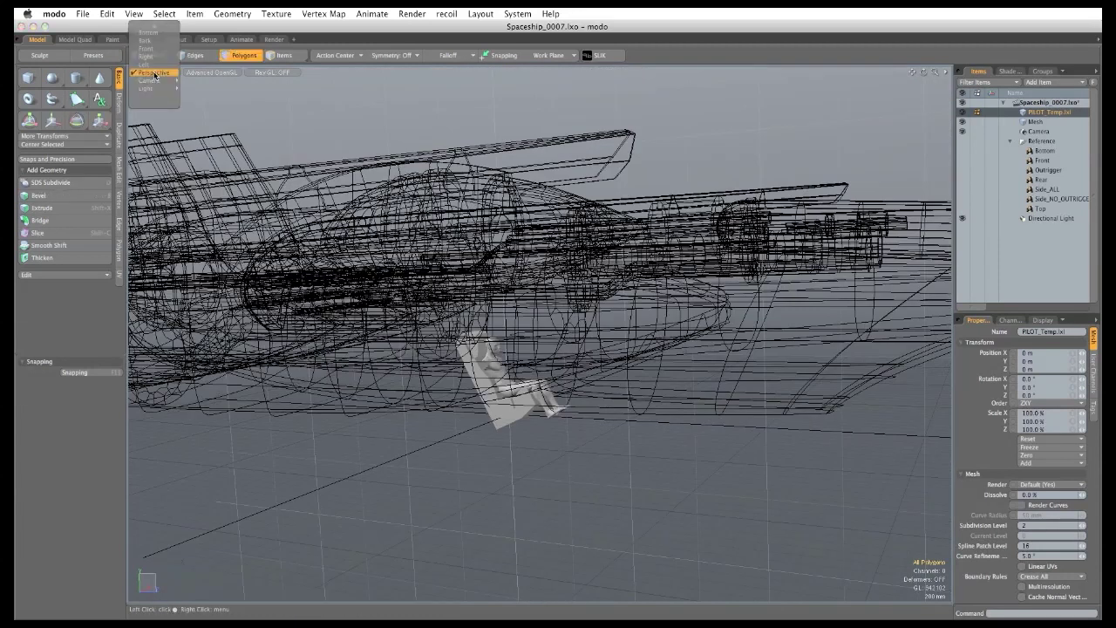
{"action": "left_click", "coordinate": [151, 65]}
{"action": "left_click_drag", "start_coordinate": [150, 140], "coordinate": [154, 102], "text": "alt"}
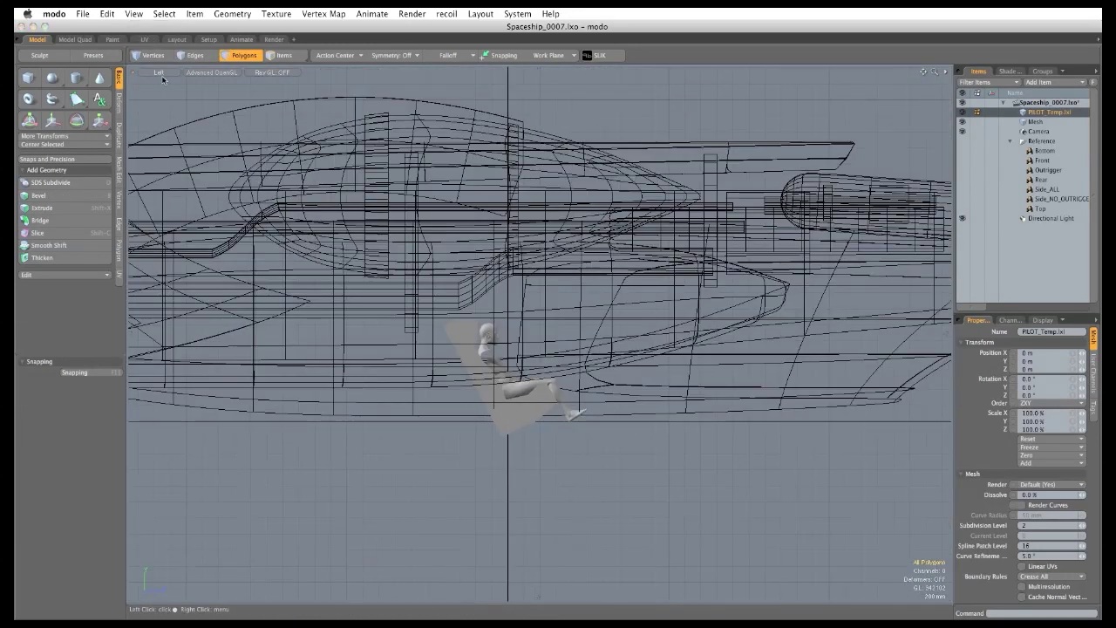
{"action": "left_click", "coordinate": [161, 77]}
{"action": "left_click", "coordinate": [160, 85]}
{"action": "left_click_drag", "start_coordinate": [734, 267], "coordinate": [730, 245], "text": "alt"}
{"action": "left_click_drag", "start_coordinate": [731, 244], "coordinate": [768, 244], "text": "ctrl+alt"}
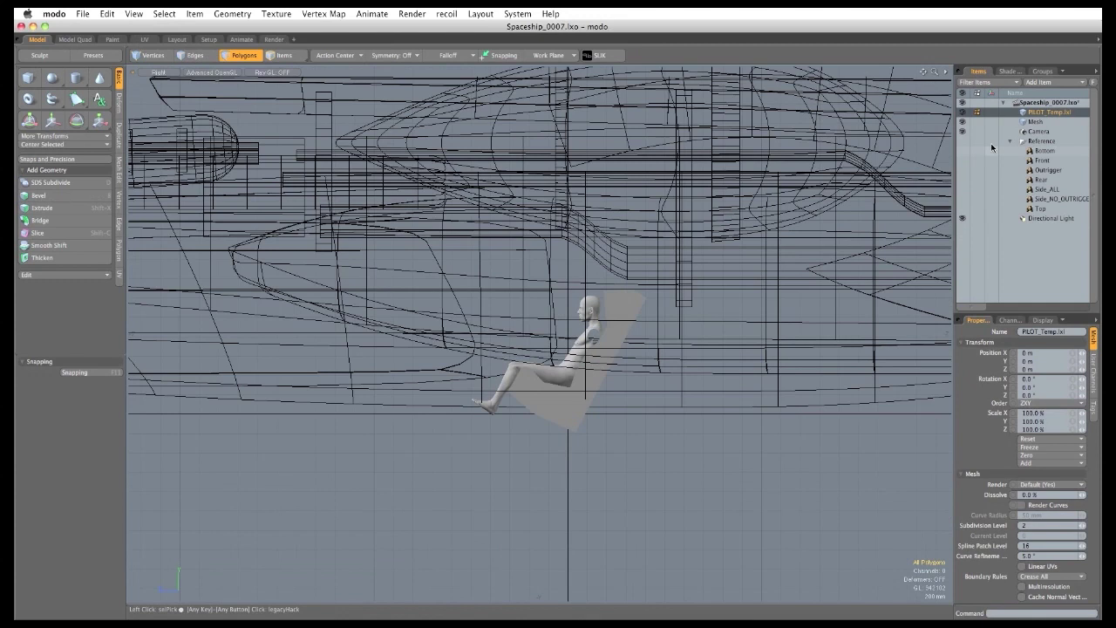
Show the Reference group and select it together with the ship mesh in Items mode, using wireframe display.
{"action": "left_click", "coordinate": [1031, 123]}
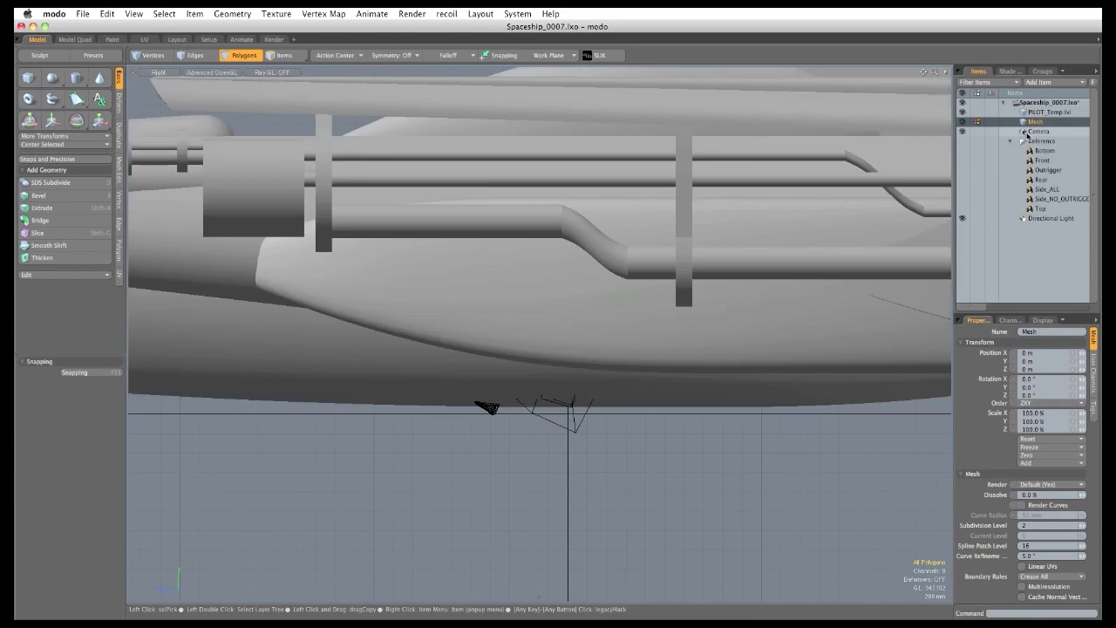
{"action": "left_click", "coordinate": [963, 142], "text": "ctrl"}
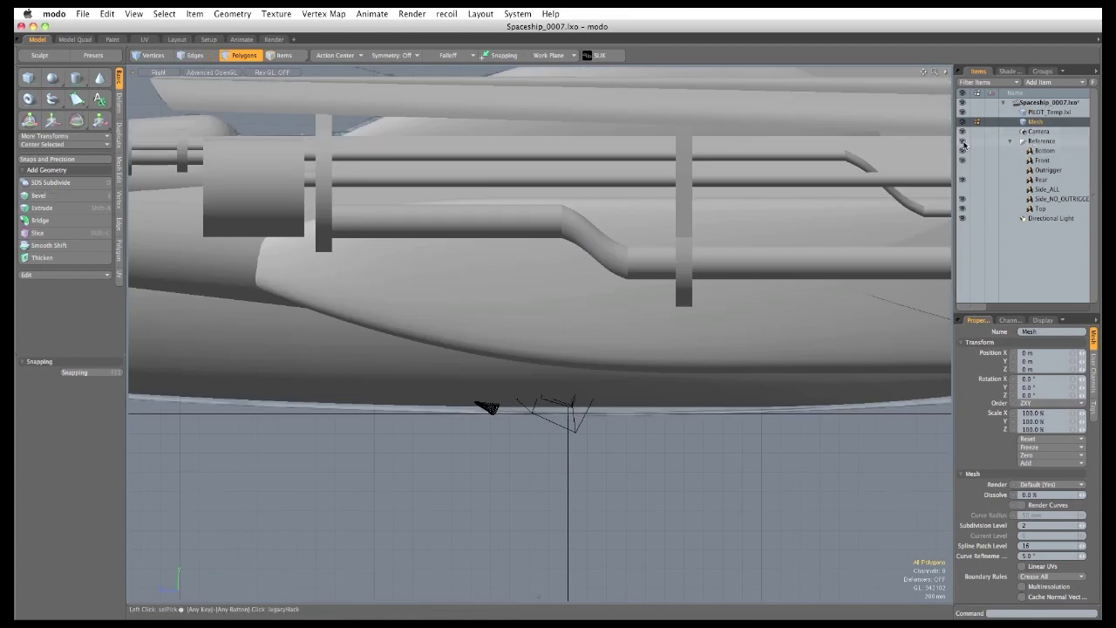
{"action": "left_click", "coordinate": [1028, 143], "text": "ctrl"}
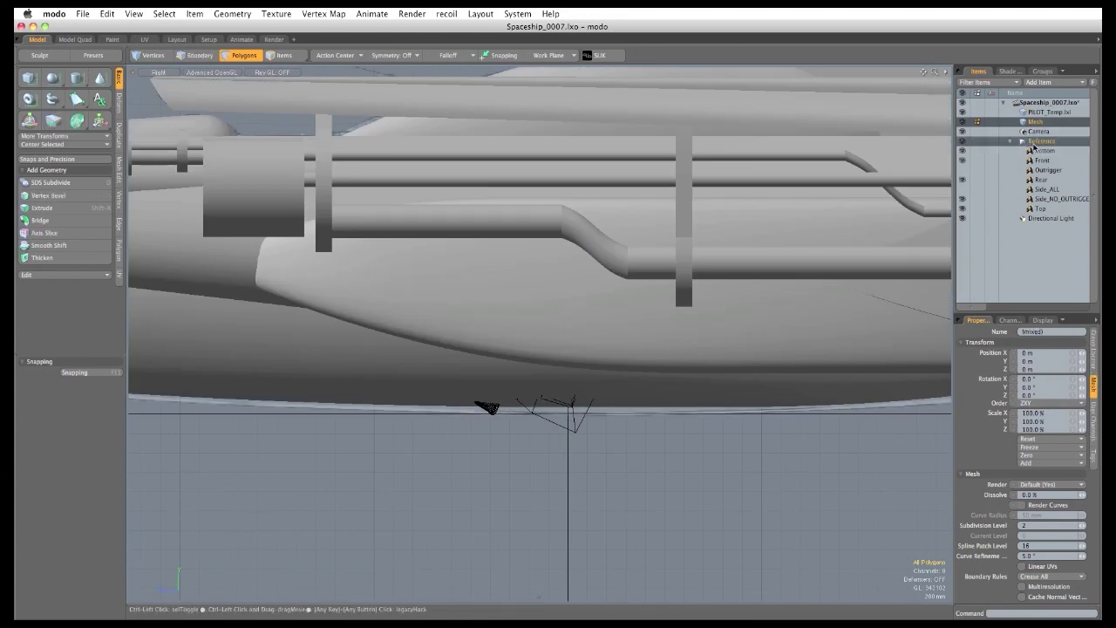
{"action": "left_click", "coordinate": [284, 55]}
{"action": "left_click", "coordinate": [225, 73]}
{"action": "left_click", "coordinate": [215, 73]}
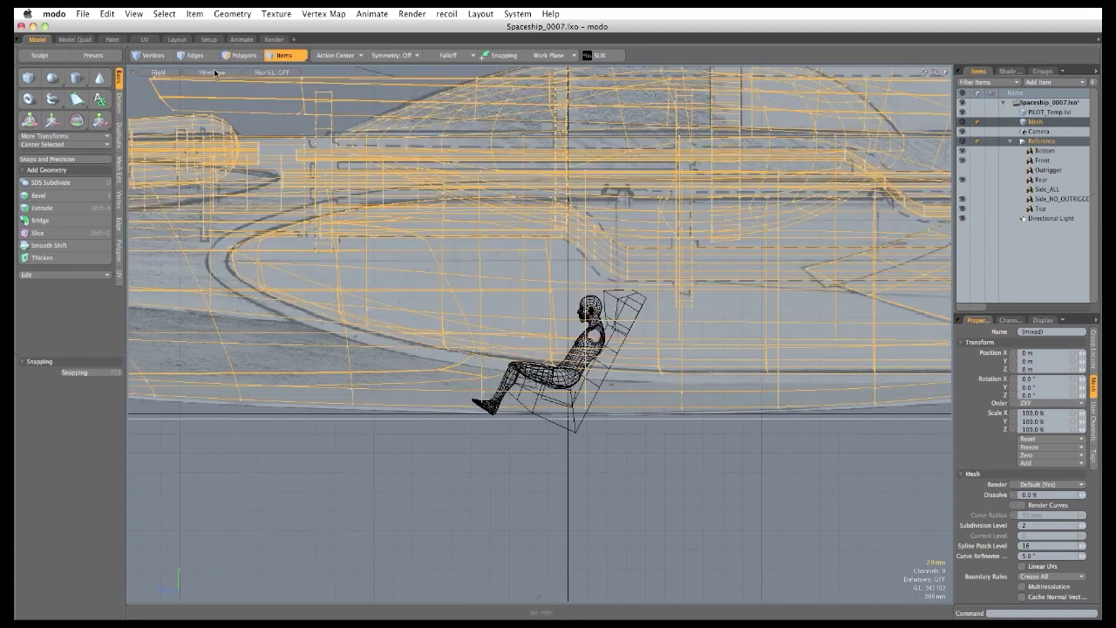
{"action": "left_click_drag", "start_coordinate": [378, 143], "coordinate": [349, 169], "text": "alt+shift"}
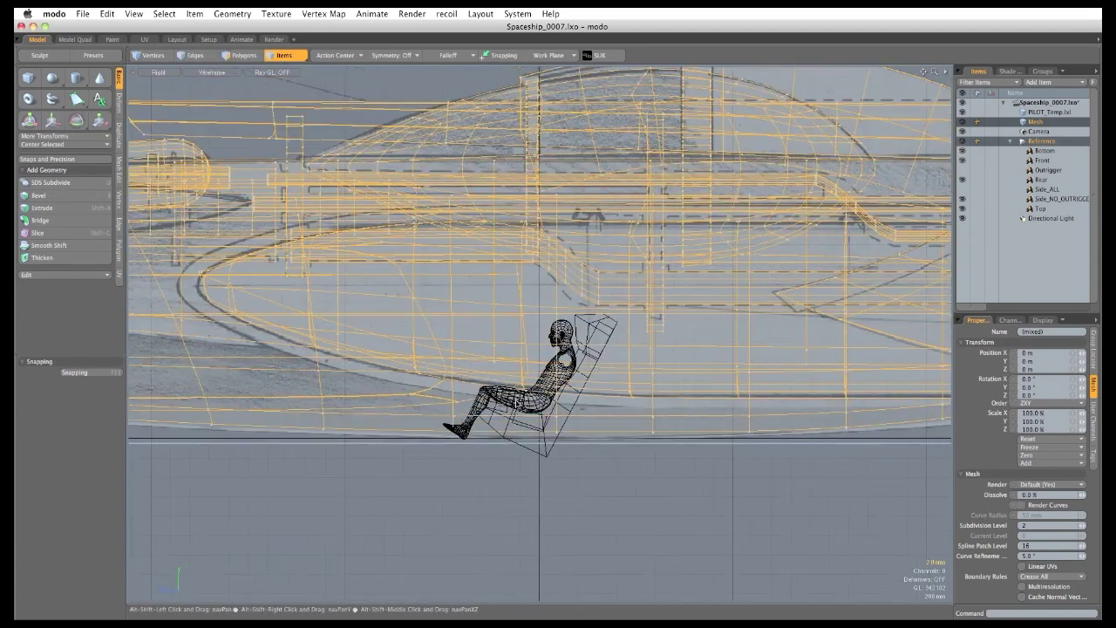
Scale the ship mesh and Reference group to 64% about the origin and move them to Y -1.0293 m, Z 480 mm, fitting the cockpit around the pilot.
{"action": "left_click", "coordinate": [347, 58]}
{"action": "left_click", "coordinate": [344, 114]}
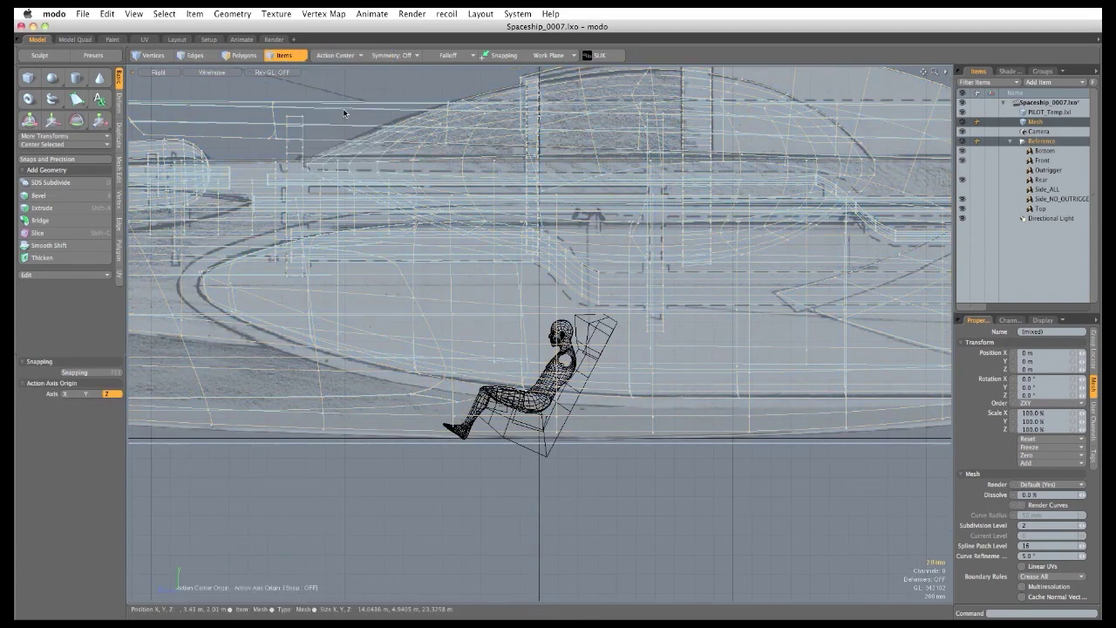
{"action": "key", "text": "r"}
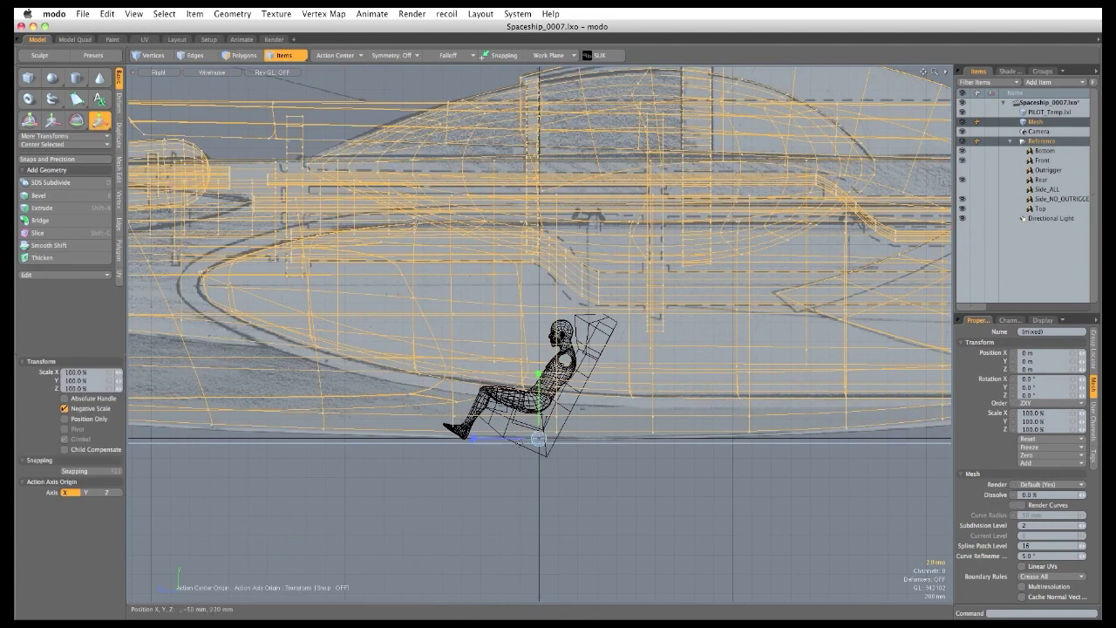
{"action": "mouse_move", "coordinate": [540, 447]}
{"action": "left_mouse_down"}
{"action": "mouse_move", "coordinate": [508, 446]}
{"action": "mouse_move", "coordinate": [538, 438]}
{"action": "left_mouse_up"}
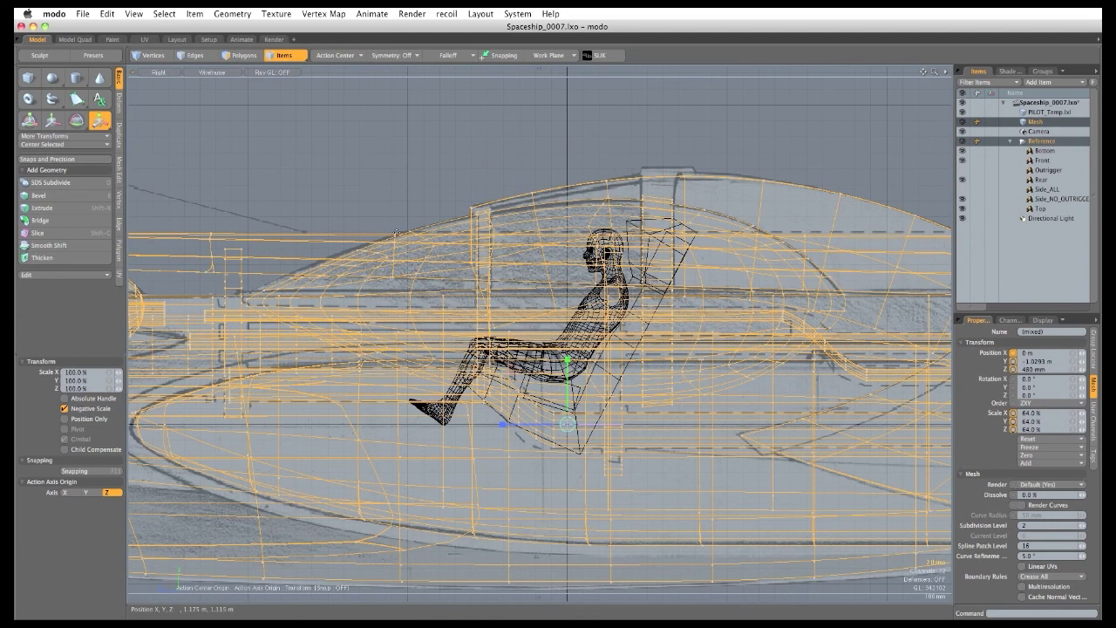
{"action": "key", "text": "space"}
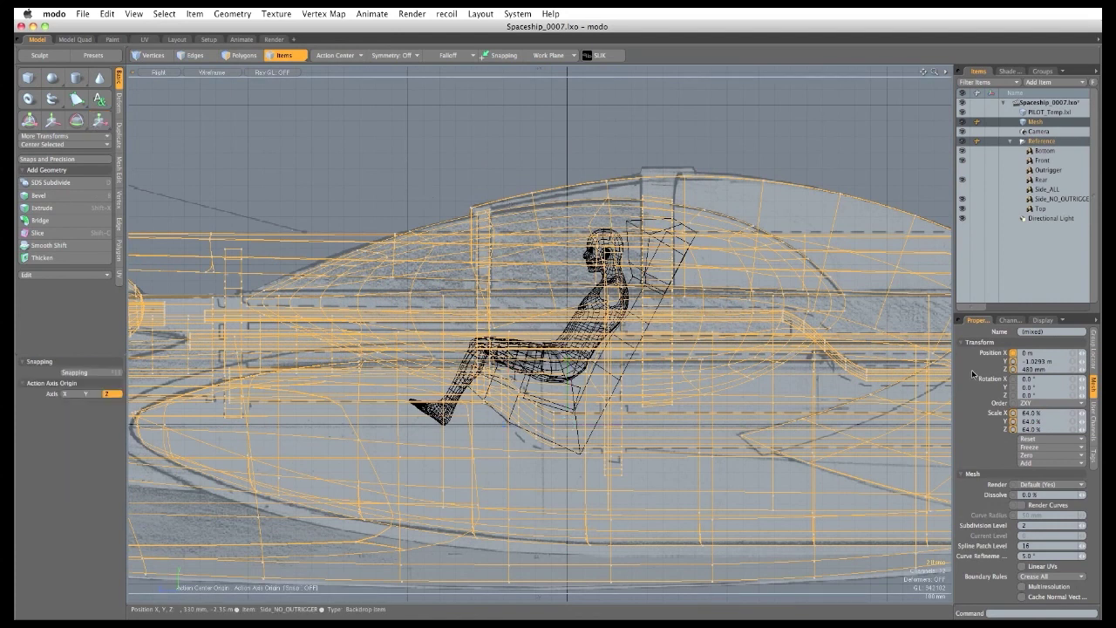
Freeze all transforms on the selected ship mesh and Reference group.
{"action": "left_click_drag", "start_coordinate": [993, 312], "coordinate": [994, 282]}
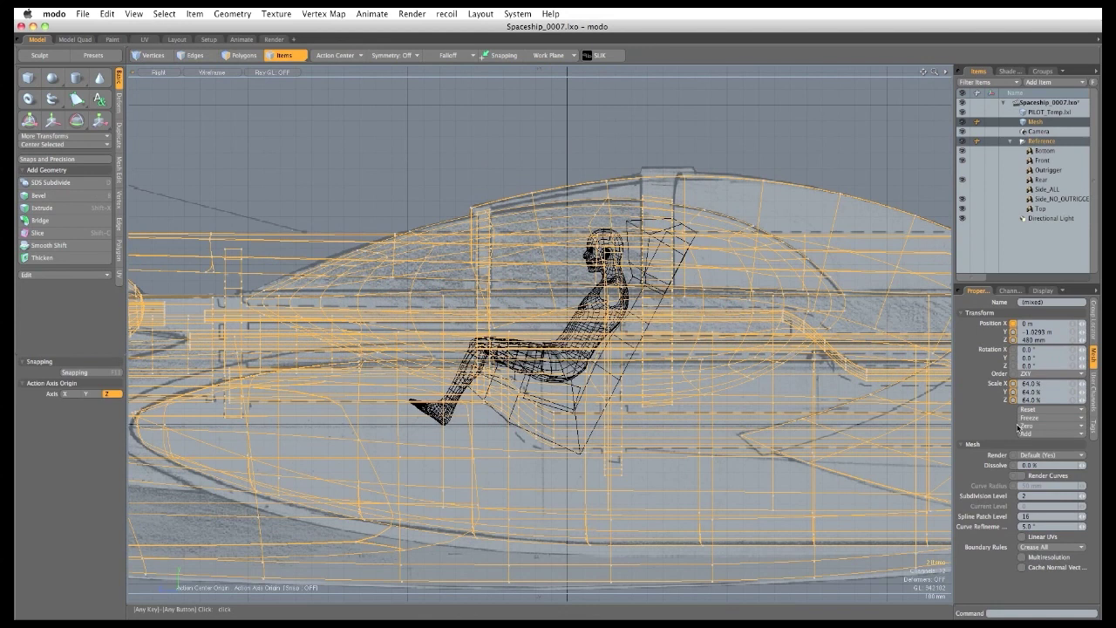
{"action": "left_click", "coordinate": [1053, 418]}
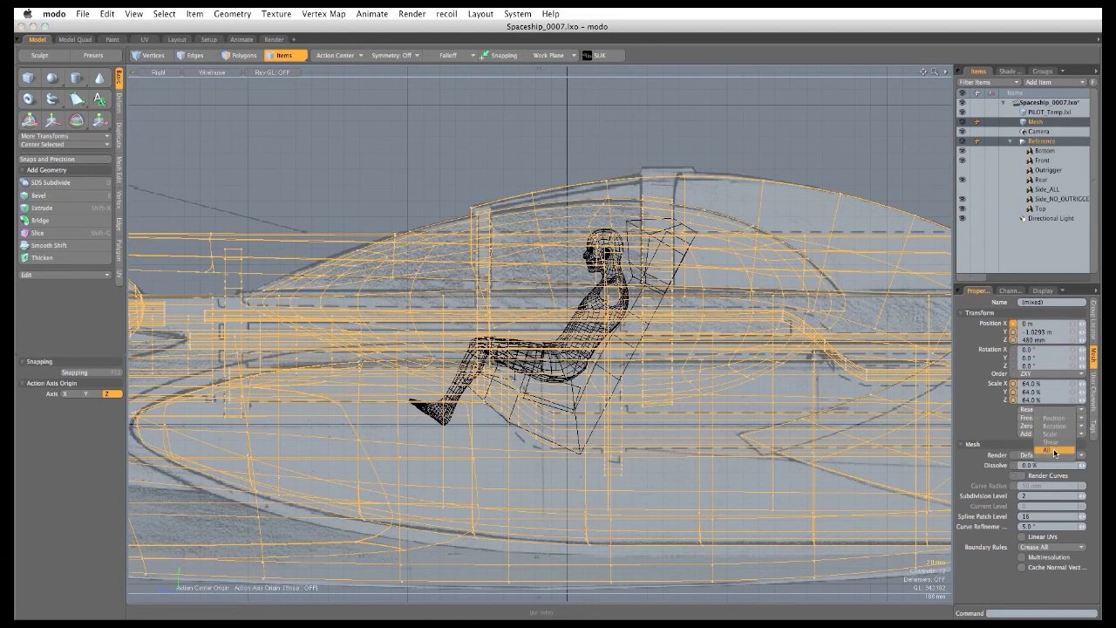
{"action": "left_click", "coordinate": [1055, 451]}
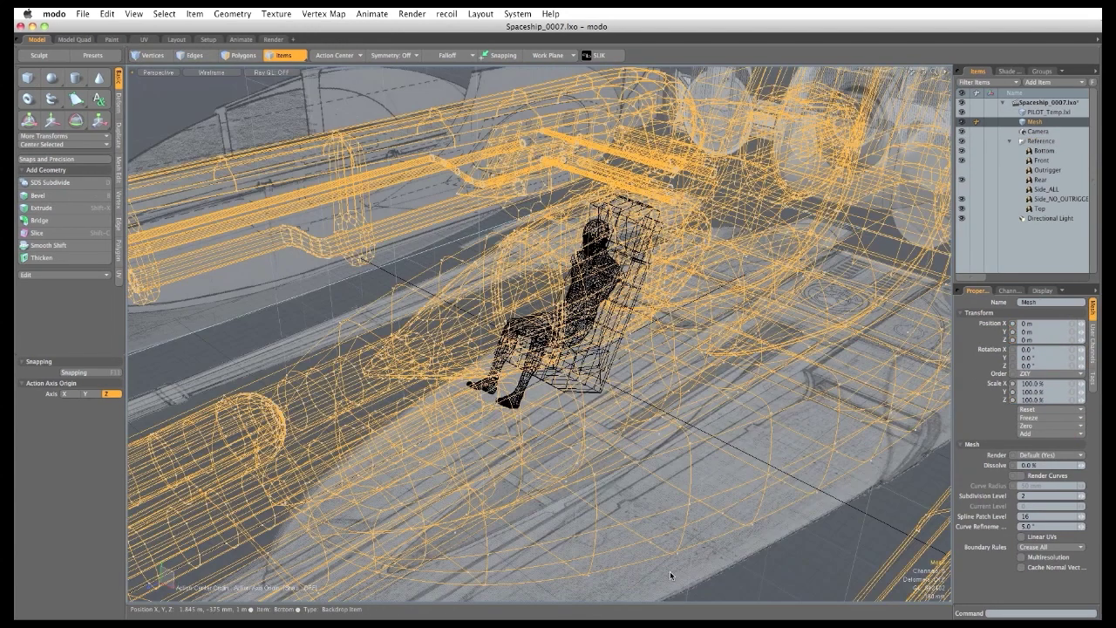
Delete the PILOT_Temp.lxl item and set the viewport shading to Advanced OpenGL.
{"action": "key", "text": "3"}
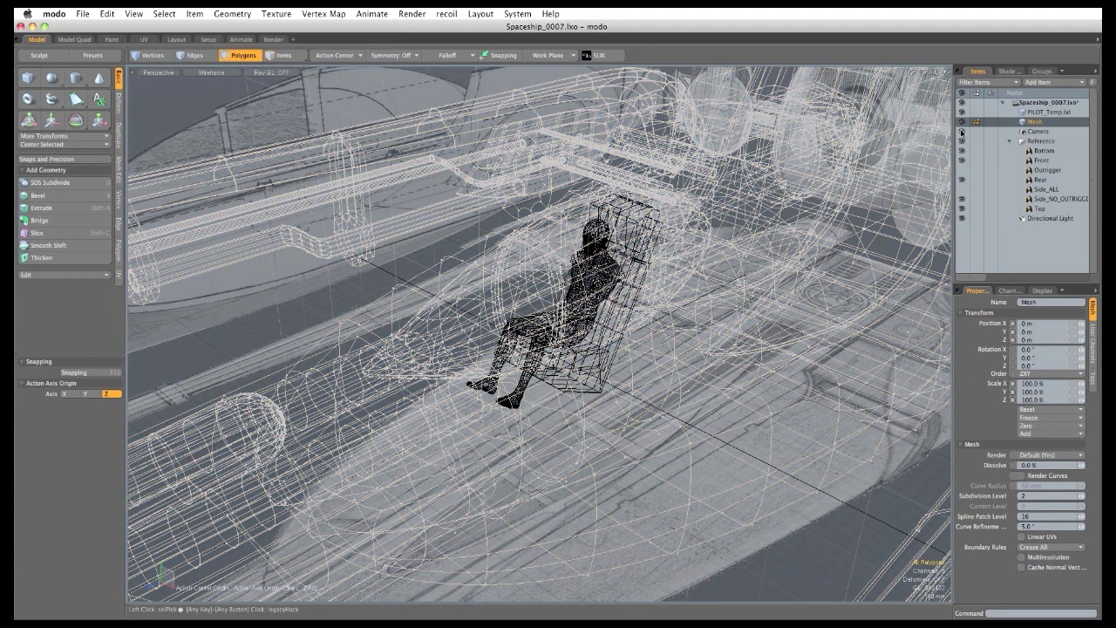
{"action": "left_click", "coordinate": [1044, 114]}
{"action": "right_click", "coordinate": [1045, 113]}
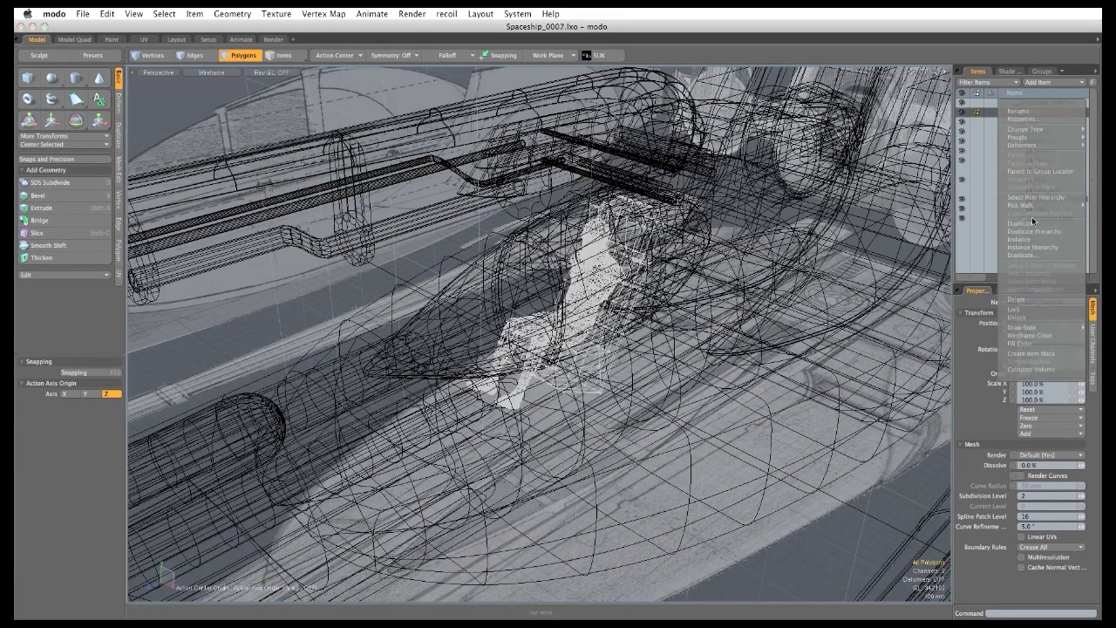
{"action": "left_click", "coordinate": [1028, 300]}
{"action": "left_click", "coordinate": [455, 490]}
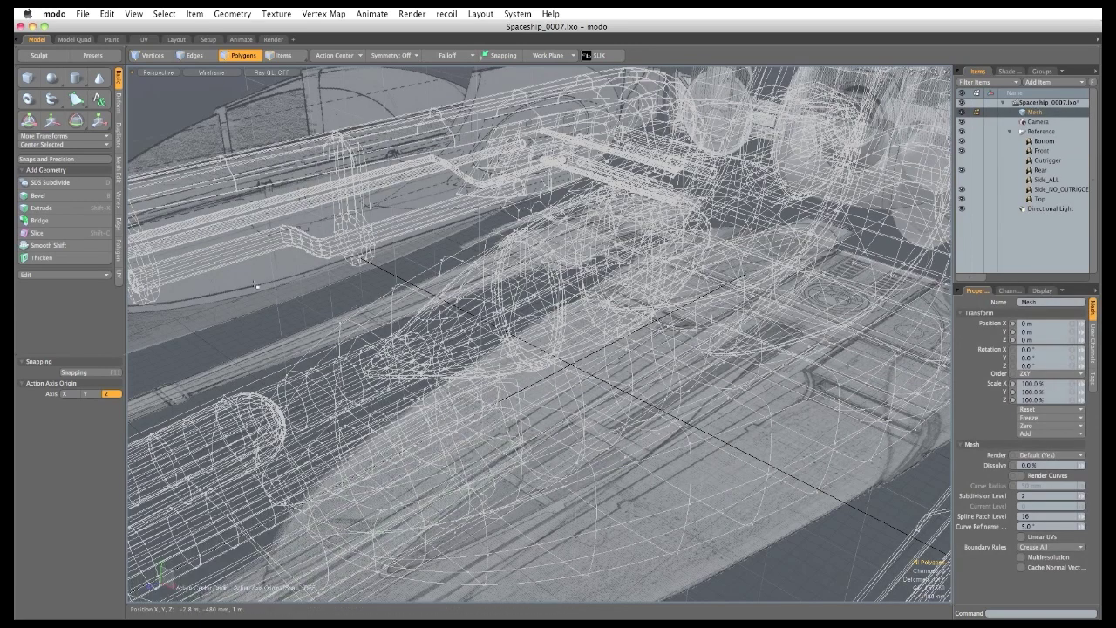
{"action": "left_click", "coordinate": [209, 75]}
{"action": "left_click", "coordinate": [208, 115]}
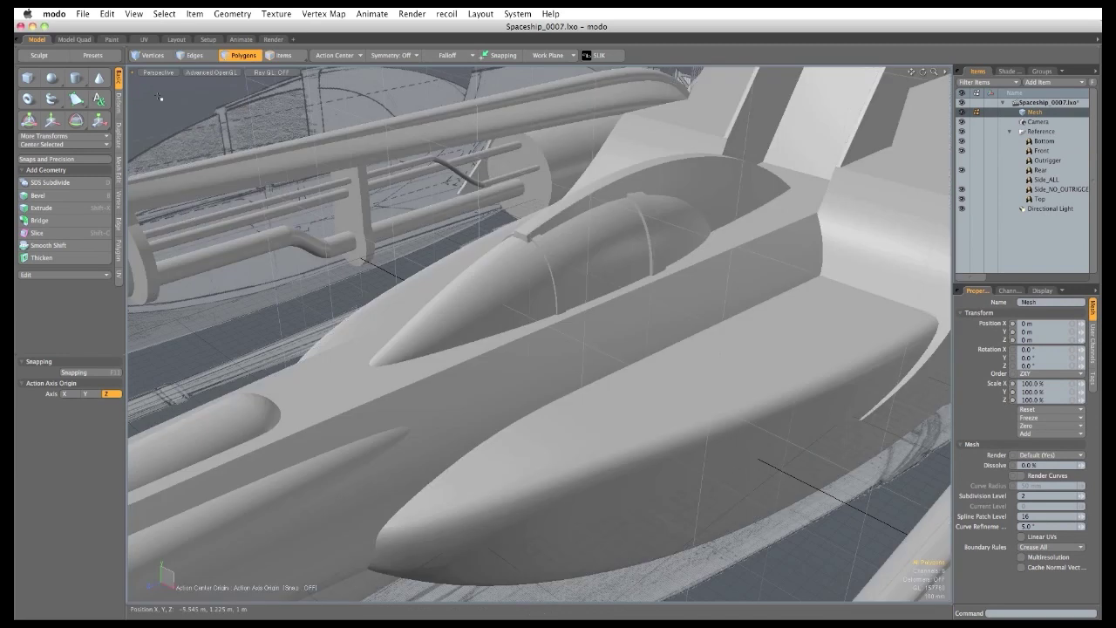
Duplicate the ship mesh item and rename the copy PROXY.
{"action": "right_click", "coordinate": [1035, 114]}
{"action": "left_click", "coordinate": [1024, 225]}
{"action": "left_click", "coordinate": [1034, 114]}
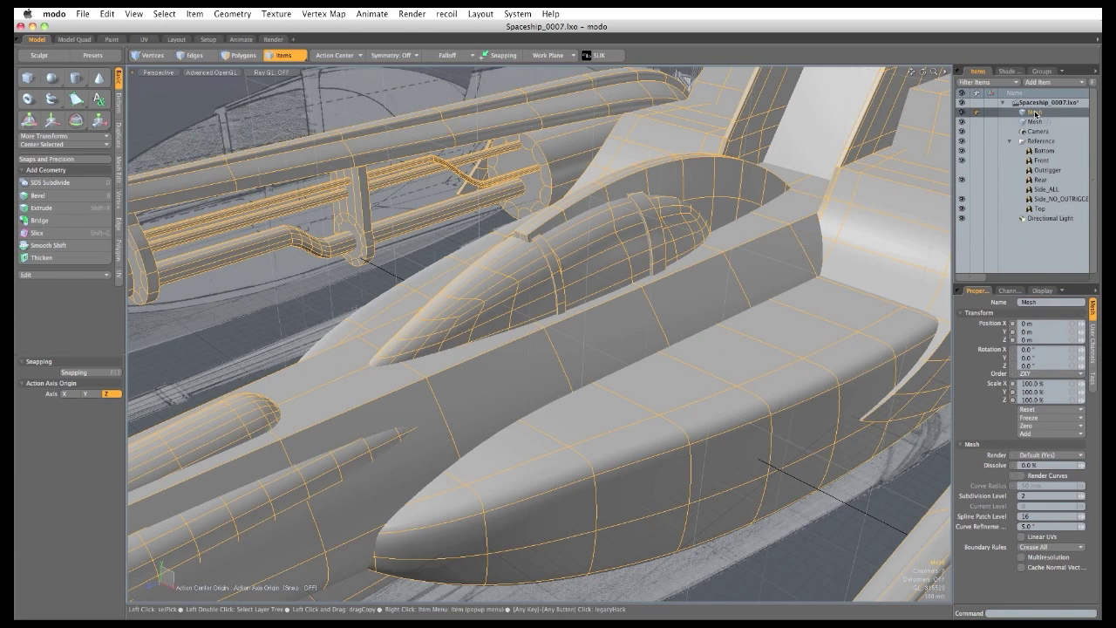
{"action": "double_click", "coordinate": [1035, 114]}
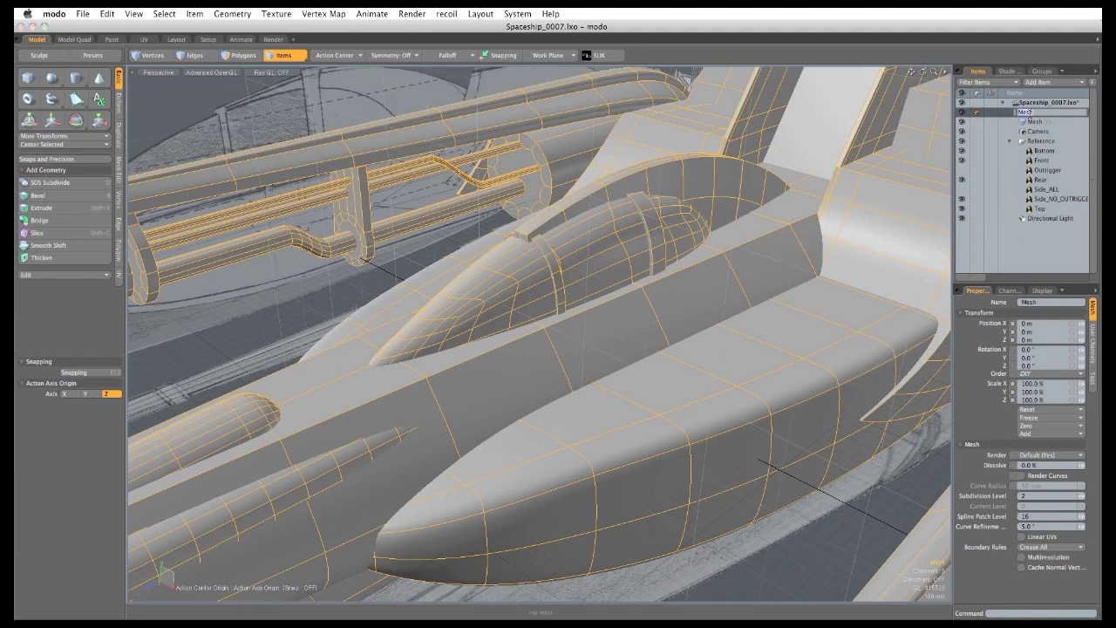
{"action": "key", "text": "Return"}
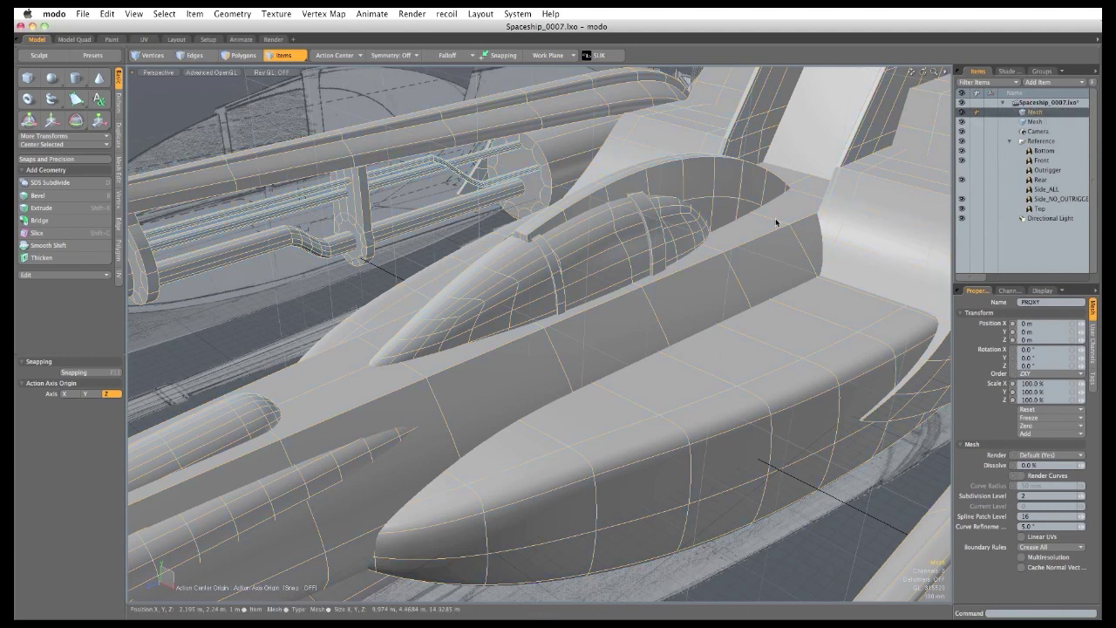
Turn off subdivision smoothing on the PROXY mesh in Polygons mode.
{"action": "left_click", "coordinate": [237, 56]}
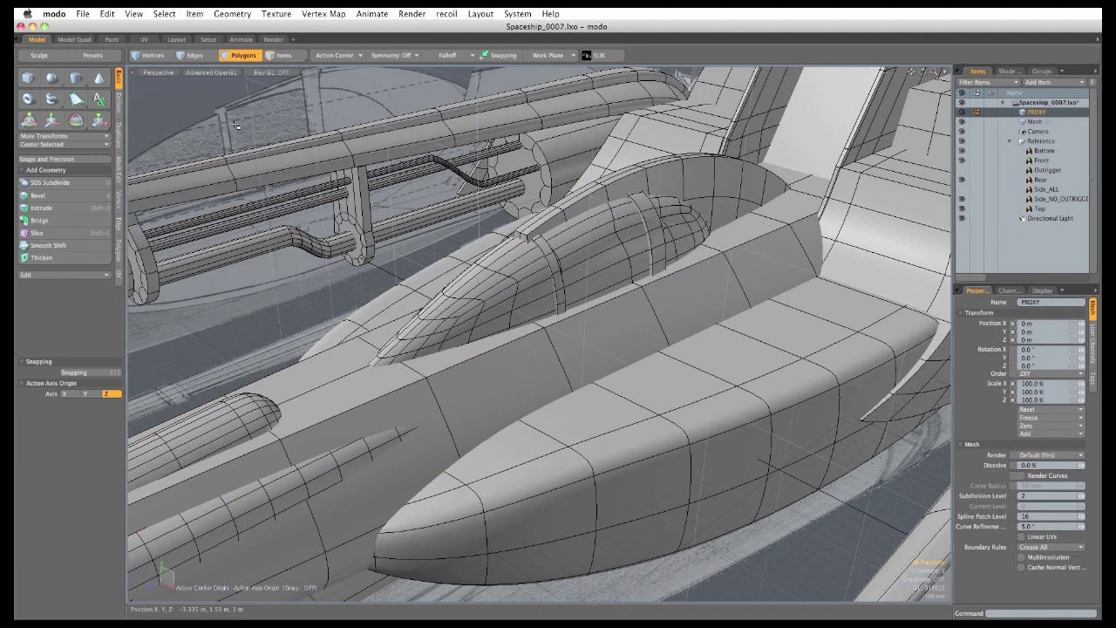
{"action": "key", "text": "Tab"}
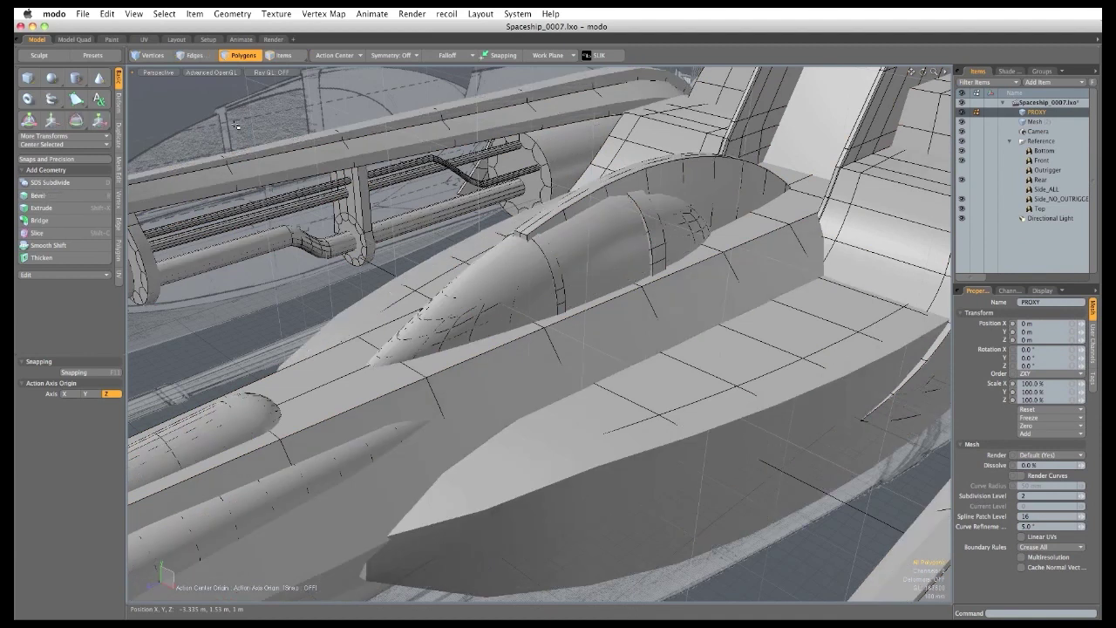
{"action": "left_click_drag", "start_coordinate": [670, 468], "coordinate": [499, 472], "text": "alt"}
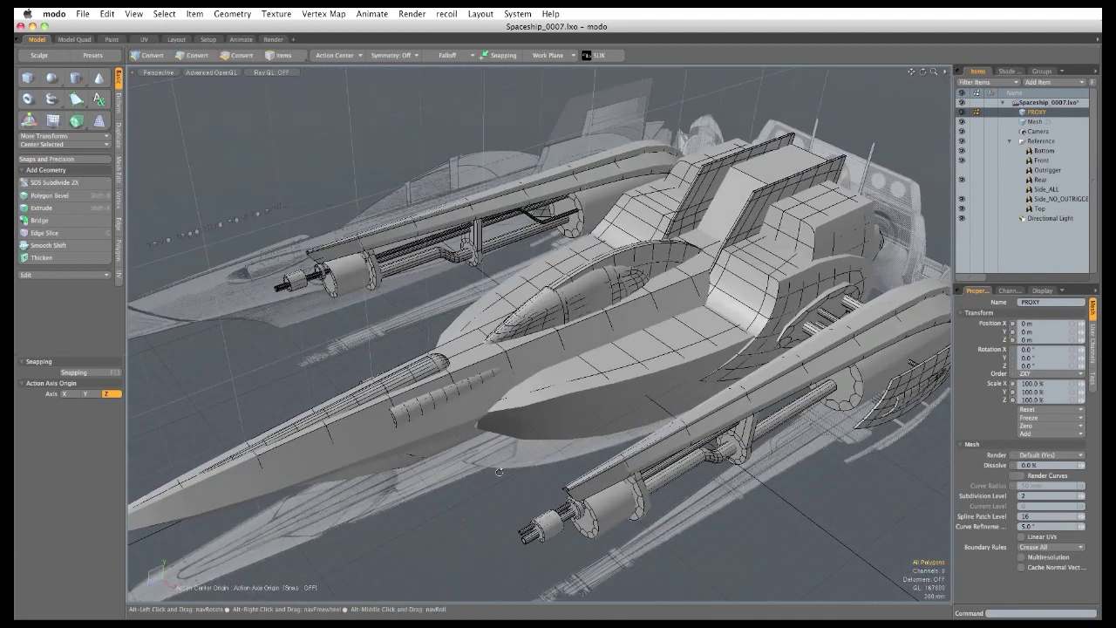
Hide the PROXY item, make the Mesh (2) item active and display the ship in wireframe.
{"action": "left_click", "coordinate": [1032, 122]}
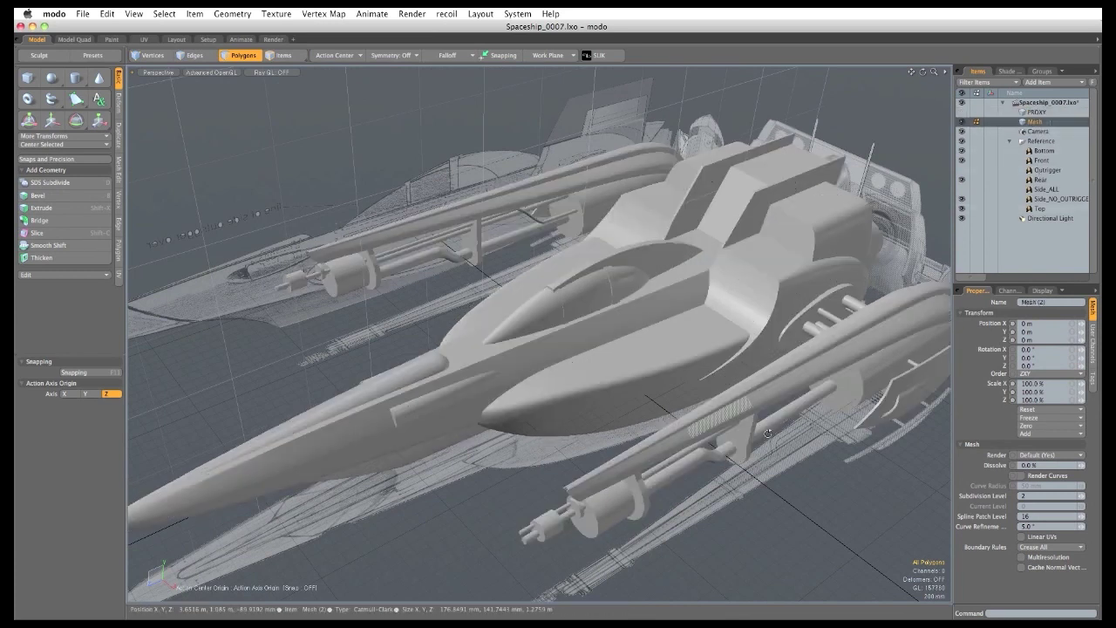
{"action": "left_click_drag", "start_coordinate": [720, 417], "coordinate": [471, 358], "text": "alt"}
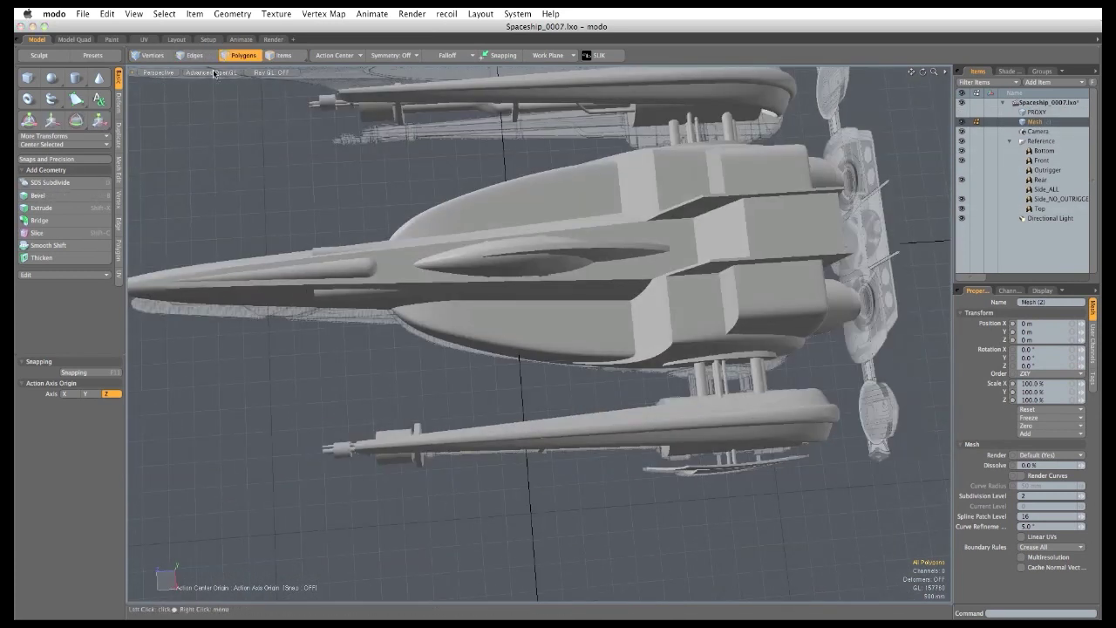
{"action": "left_click", "coordinate": [214, 73]}
{"action": "left_click", "coordinate": [212, 88]}
Cut all polygons of the port-side outrigger with its connecting struts from Mesh (2) and paste them into a new mesh item.
{"action": "mouse_move", "coordinate": [458, 427]}
{"action": "left_mouse_down", "text": "alt"}
{"action": "mouse_move", "coordinate": [484, 480]}
{"action": "mouse_move", "coordinate": [445, 480]}
{"action": "left_mouse_up", "text": "alt"}
{"action": "mouse_move", "coordinate": [589, 526]}
{"action": "right_mouse_down"}
{"action": "mouse_move", "coordinate": [182, 442]}
{"action": "mouse_move", "coordinate": [643, 390]}
{"action": "right_mouse_up"}
{"action": "mouse_move", "coordinate": [782, 393]}
{"action": "right_mouse_down"}
{"action": "mouse_move", "coordinate": [645, 521]}
{"action": "mouse_move", "coordinate": [610, 525]}
{"action": "right_mouse_up"}
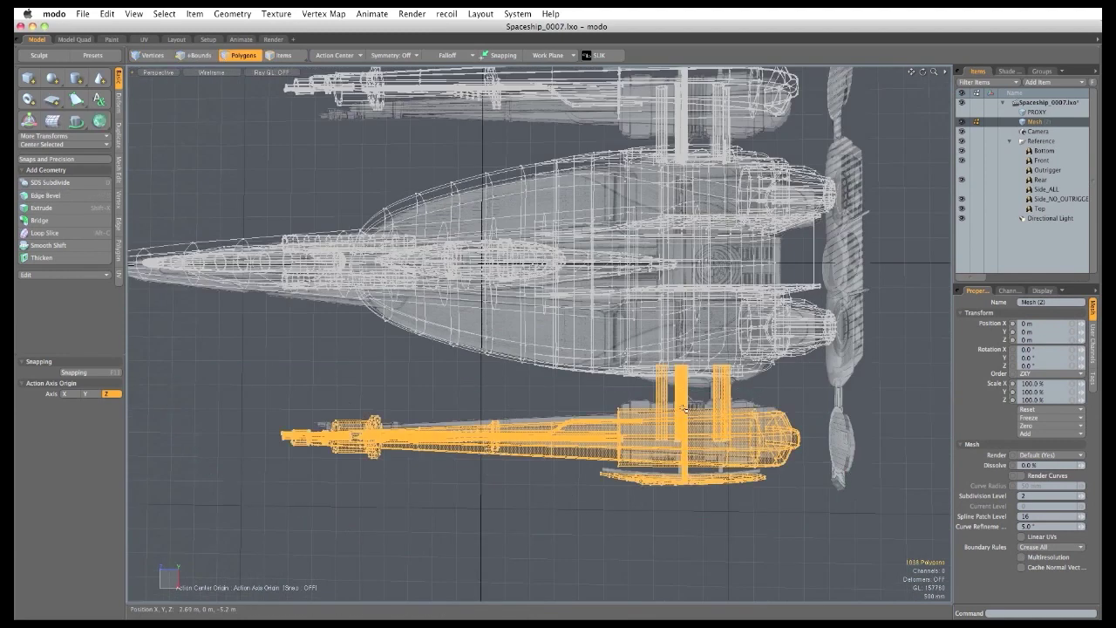
{"action": "left_click_drag", "start_coordinate": [578, 510], "coordinate": [624, 415], "text": "alt"}
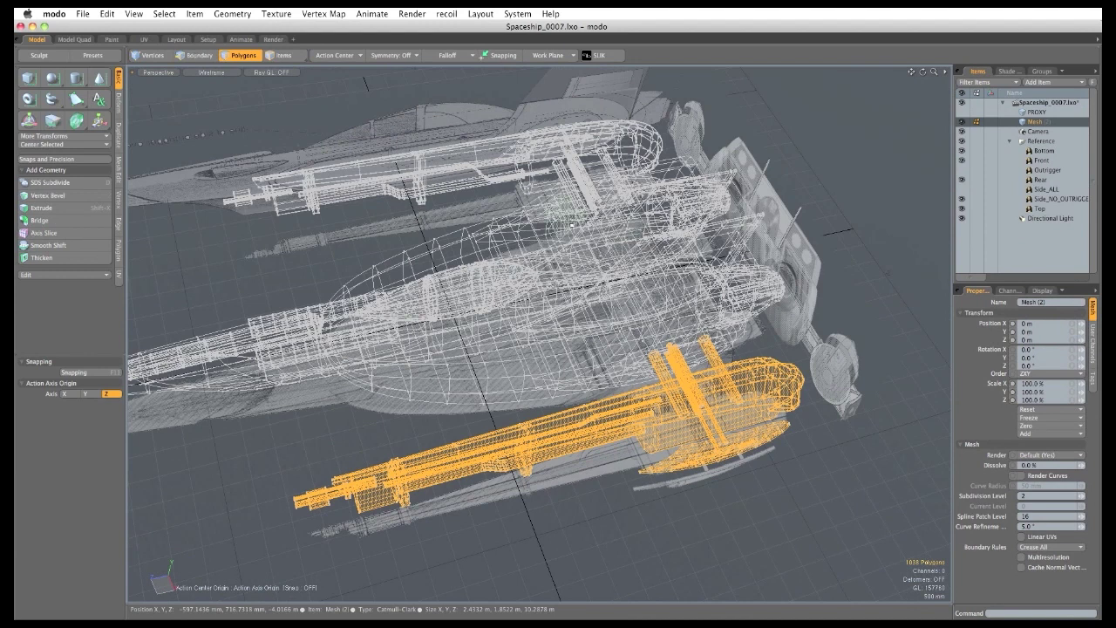
{"action": "key", "text": "super+x"}
{"action": "left_click", "coordinate": [1050, 83]}
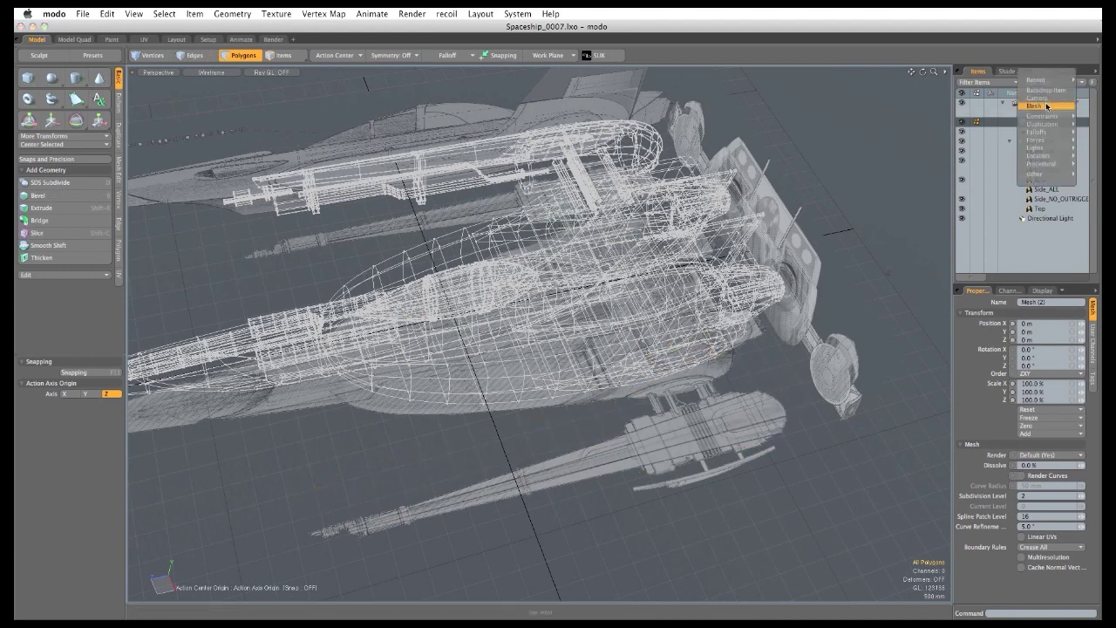
{"action": "left_click", "coordinate": [1045, 105]}
{"action": "key", "text": "super+v"}
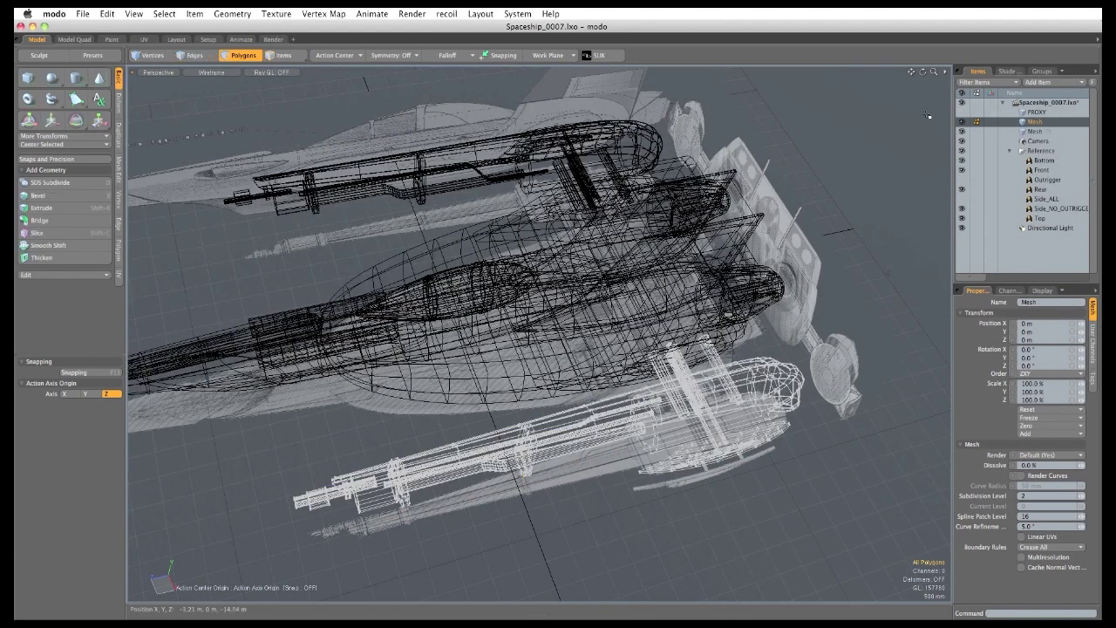
Rename the new mesh item holding the separated outrigger as Outrigger.
{"action": "double_click", "coordinate": [1028, 122]}
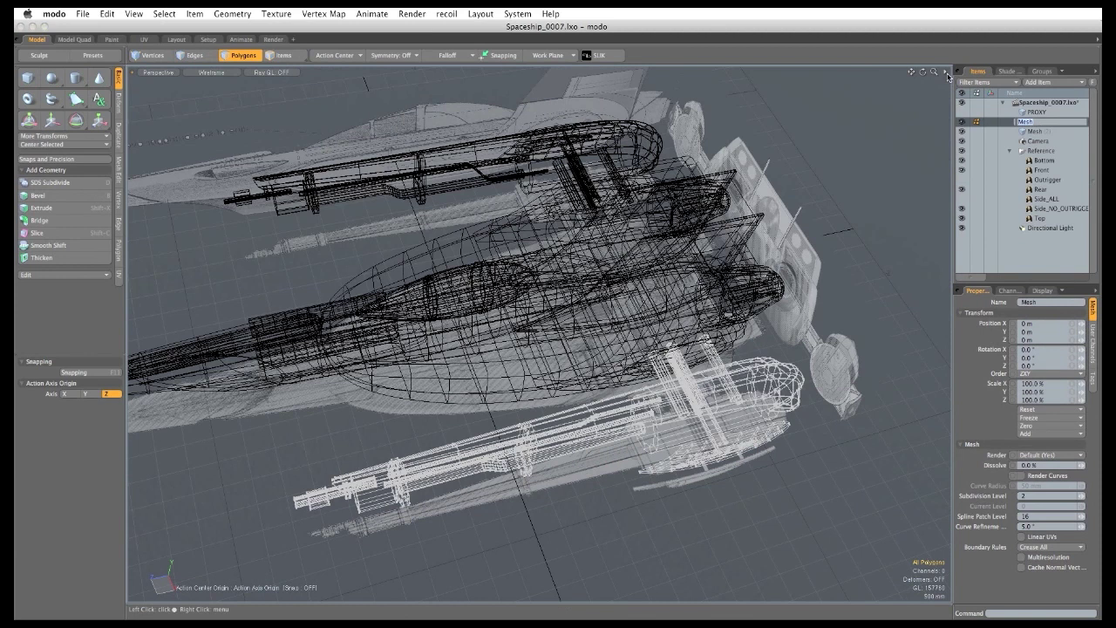
{"action": "type", "text": "Outrigger"}
{"action": "key", "text": "Return"}
Make the Mesh (2) item active and display the ship with Texture shading, framed on the cockpit canopy.
{"action": "left_click", "coordinate": [1036, 134]}
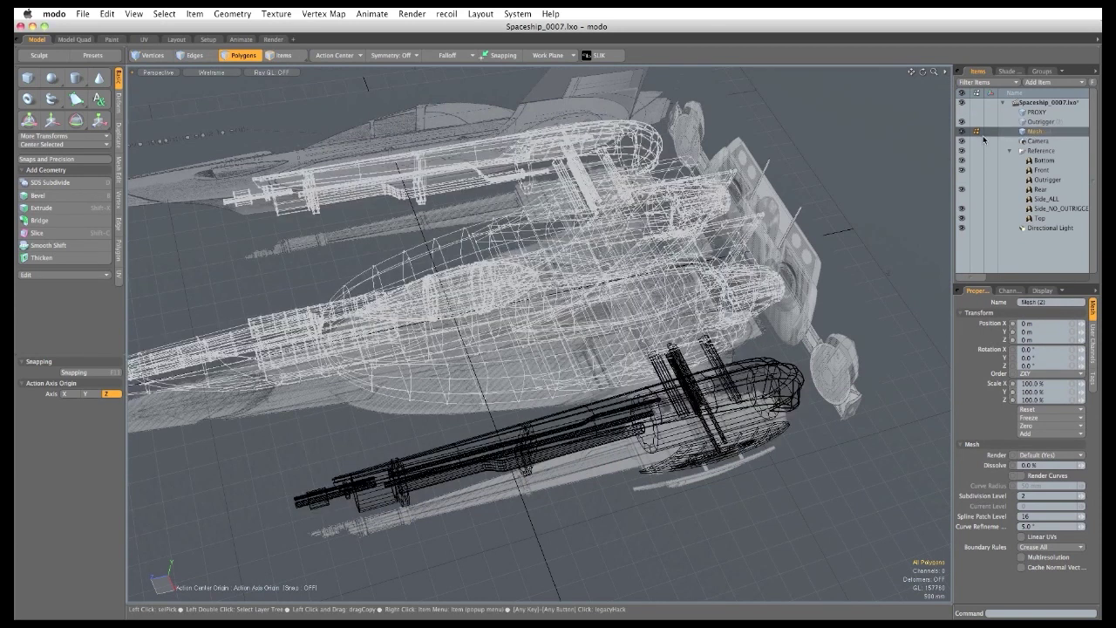
{"action": "left_click_drag", "start_coordinate": [375, 157], "coordinate": [312, 123], "text": "alt"}
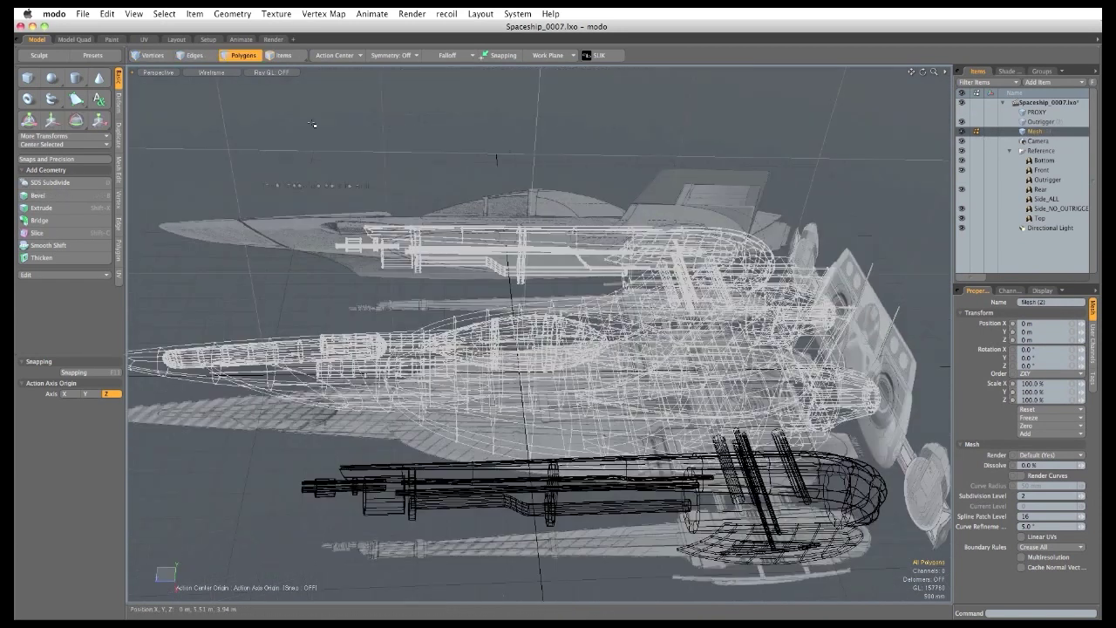
{"action": "left_click", "coordinate": [230, 75]}
{"action": "left_click", "coordinate": [230, 108]}
{"action": "scroll", "coordinate": [558, 336], "scroll_direction": "up", "scroll_amount": 5}
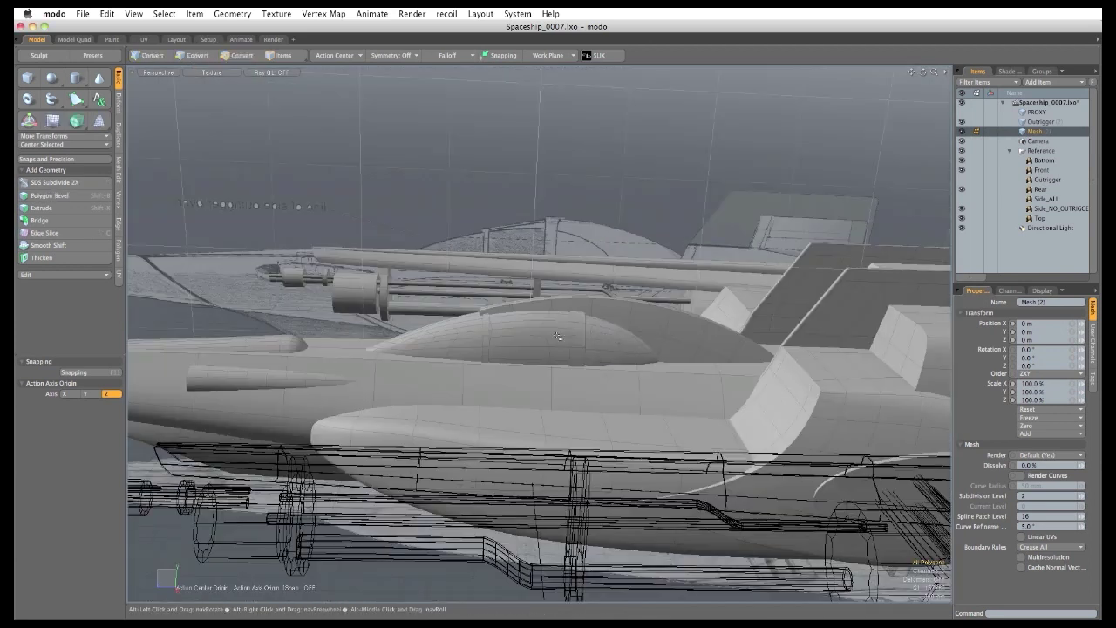
Select all connected polygons of the cockpit canopy and the fairing behind it, and cut them from Mesh (2).
{"action": "double_click", "coordinate": [620, 336]}
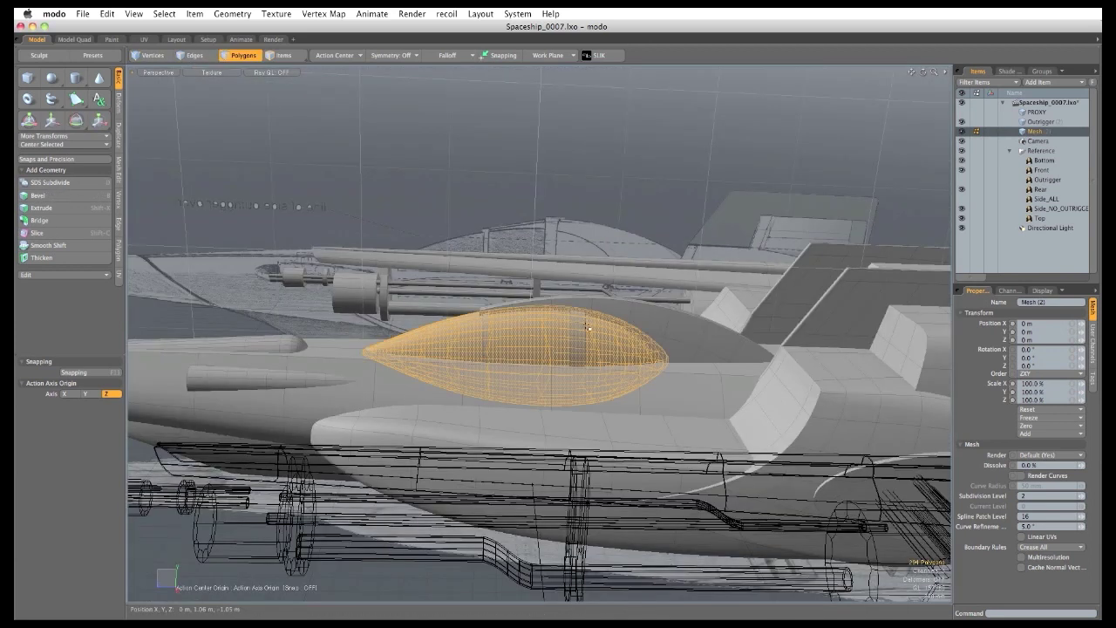
{"action": "left_click_drag", "start_coordinate": [587, 327], "coordinate": [471, 328]}
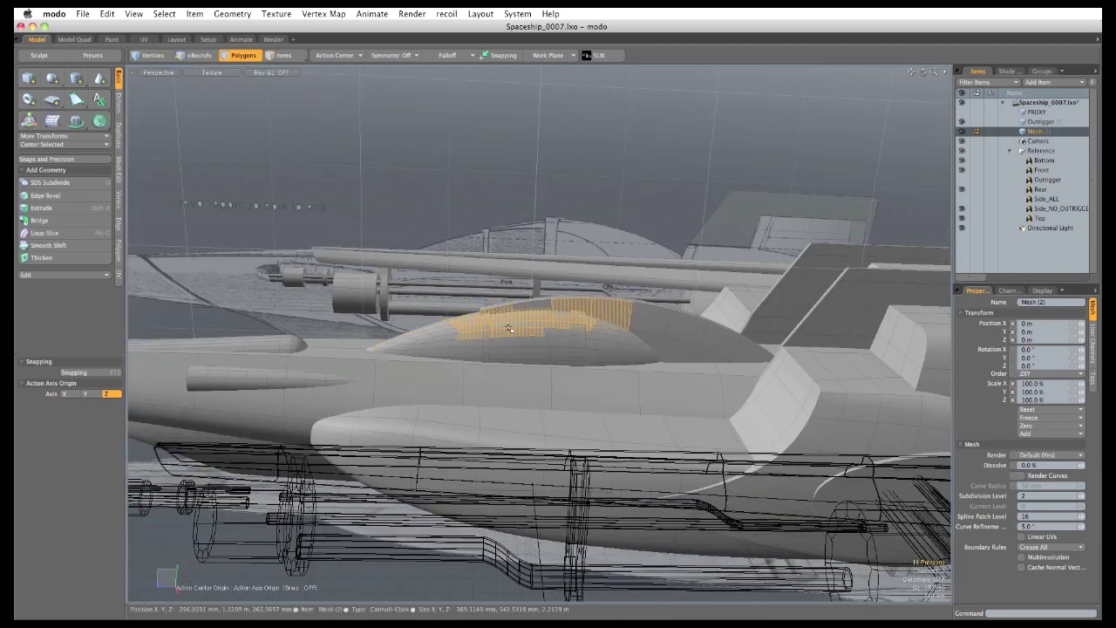
{"action": "key", "text": "bracketright"}
{"action": "left_click_drag", "start_coordinate": [608, 401], "coordinate": [481, 314], "text": "alt"}
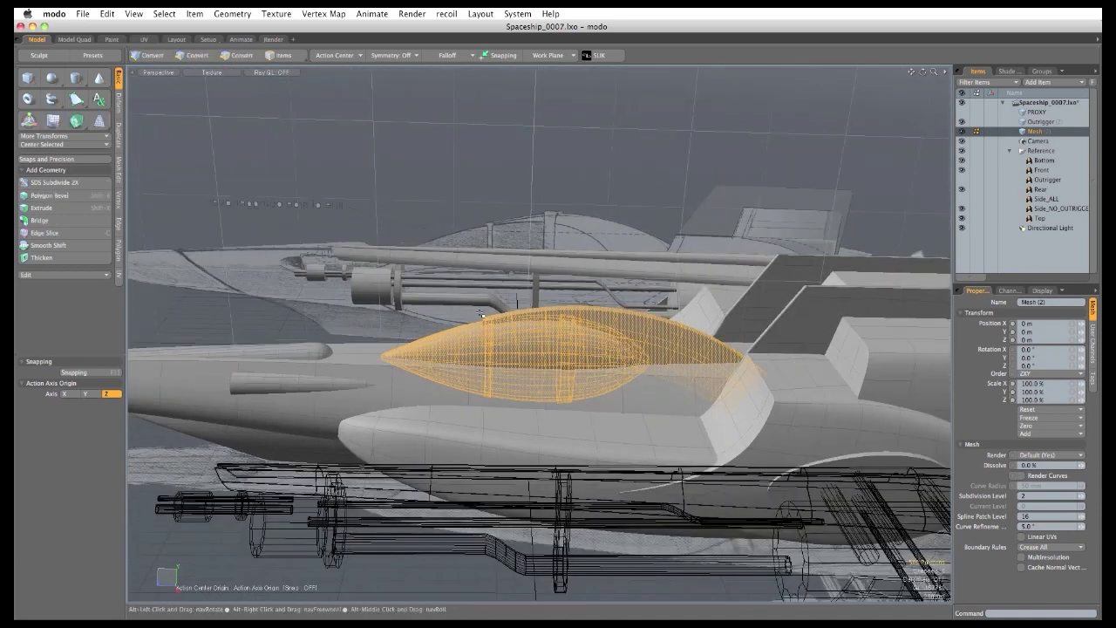
{"action": "key", "text": "super+x"}
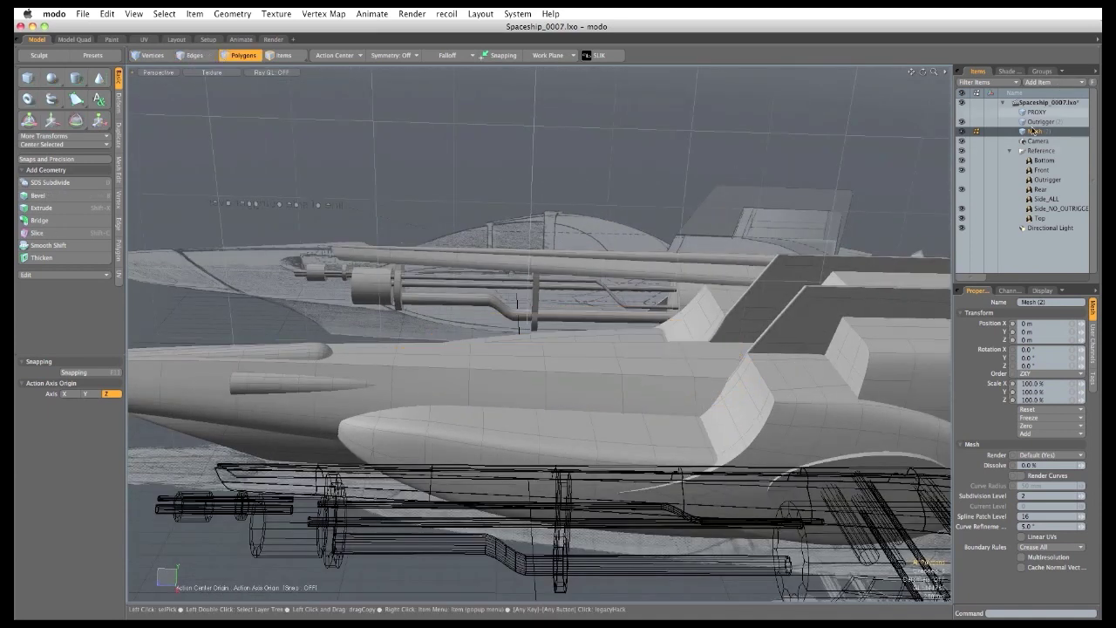
Paste the cut canopy polygons into a new mesh item and name it Cockpit.
{"action": "left_click", "coordinate": [1053, 83]}
{"action": "left_click", "coordinate": [1055, 102]}
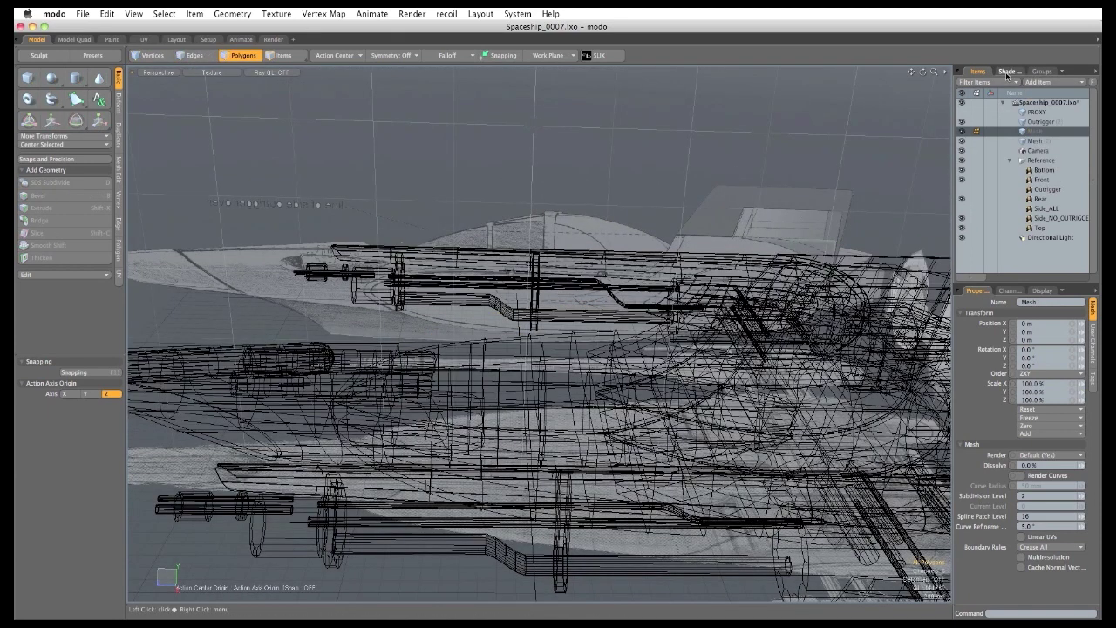
{"action": "key", "text": "super+v"}
{"action": "double_click", "coordinate": [1034, 133]}
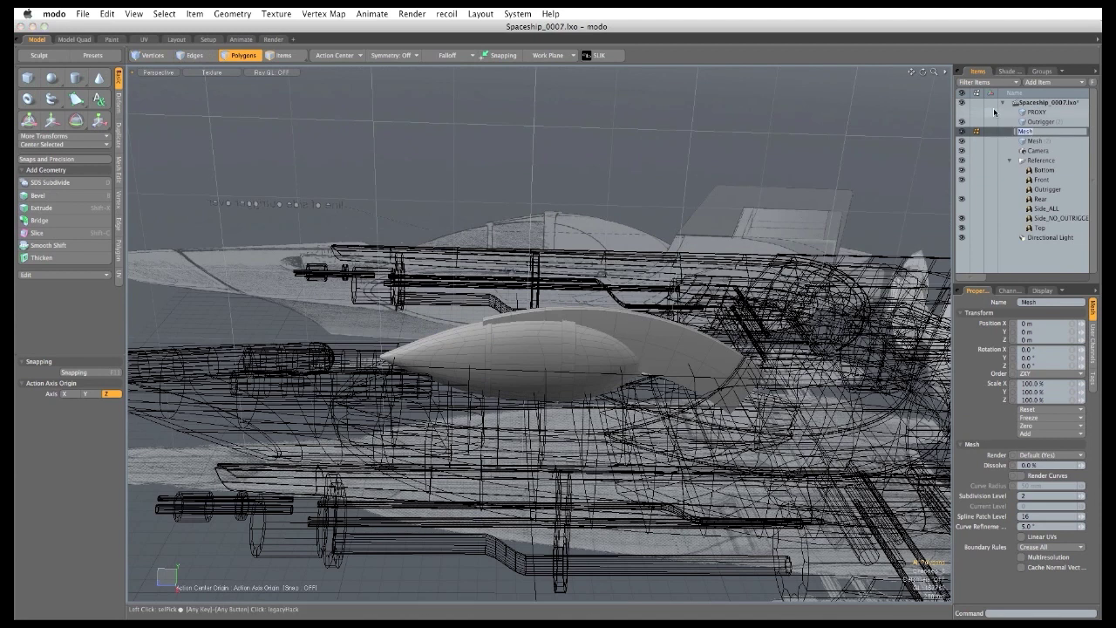
{"action": "type", "text": "Cockpit"}
{"action": "key", "text": "Return"}
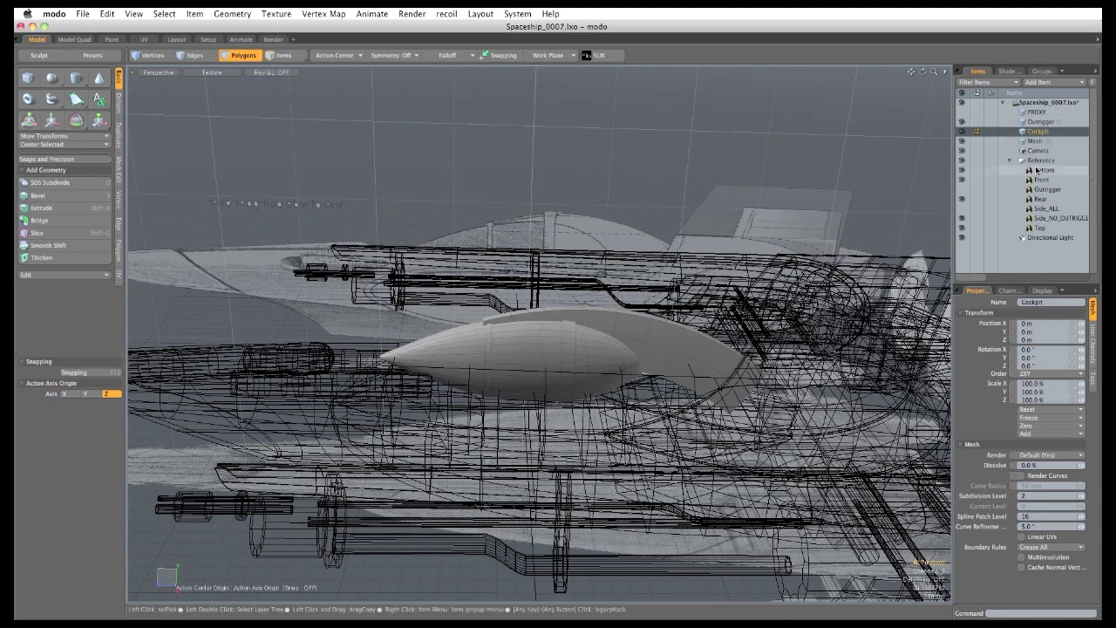
Display Mesh (2) in wireframe from above and delete the remaining outrigger with its connecting struts.
{"action": "left_click", "coordinate": [1035, 141]}
{"action": "mouse_move", "coordinate": [645, 305]}
{"action": "left_mouse_down", "text": "alt"}
{"action": "mouse_move", "coordinate": [604, 389]}
{"action": "mouse_move", "coordinate": [559, 543]}
{"action": "mouse_move", "coordinate": [562, 593]}
{"action": "left_mouse_up", "text": "alt"}
{"action": "scroll", "coordinate": [605, 390], "scroll_direction": "down", "scroll_amount": 3}
{"action": "left_click_drag", "start_coordinate": [558, 505], "coordinate": [523, 523], "text": "alt"}
{"action": "left_click", "coordinate": [212, 73]}
{"action": "left_click", "coordinate": [224, 82]}
{"action": "left_click_drag", "start_coordinate": [444, 290], "coordinate": [451, 303], "text": "alt"}
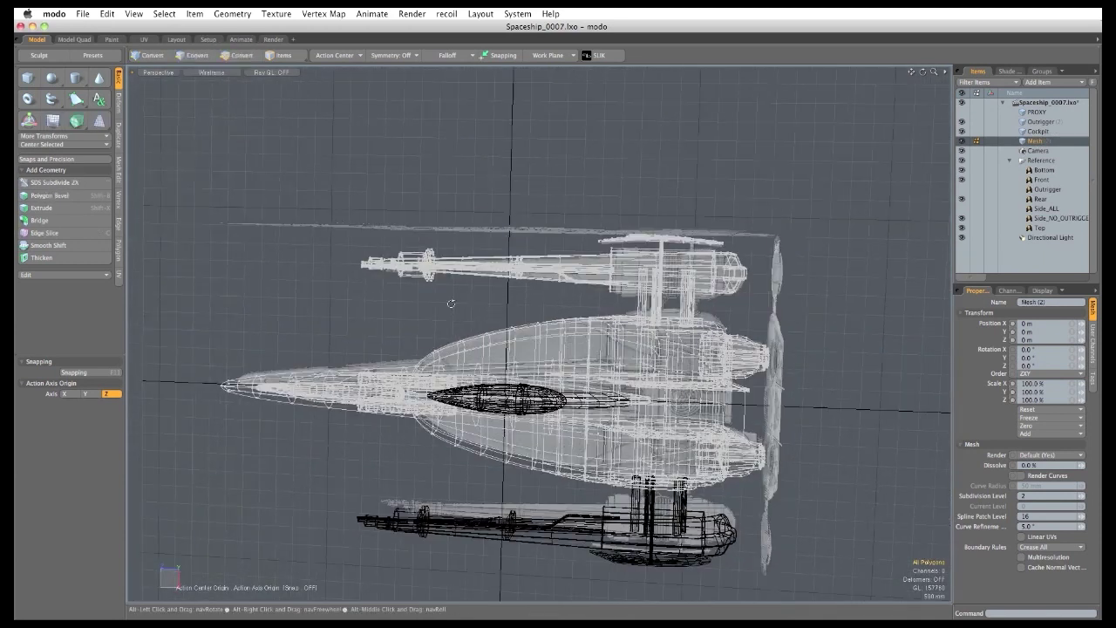
{"action": "mouse_move", "coordinate": [494, 306]}
{"action": "right_mouse_down"}
{"action": "mouse_move", "coordinate": [246, 250]}
{"action": "mouse_move", "coordinate": [849, 295]}
{"action": "mouse_move", "coordinate": [659, 305]}
{"action": "right_mouse_up"}
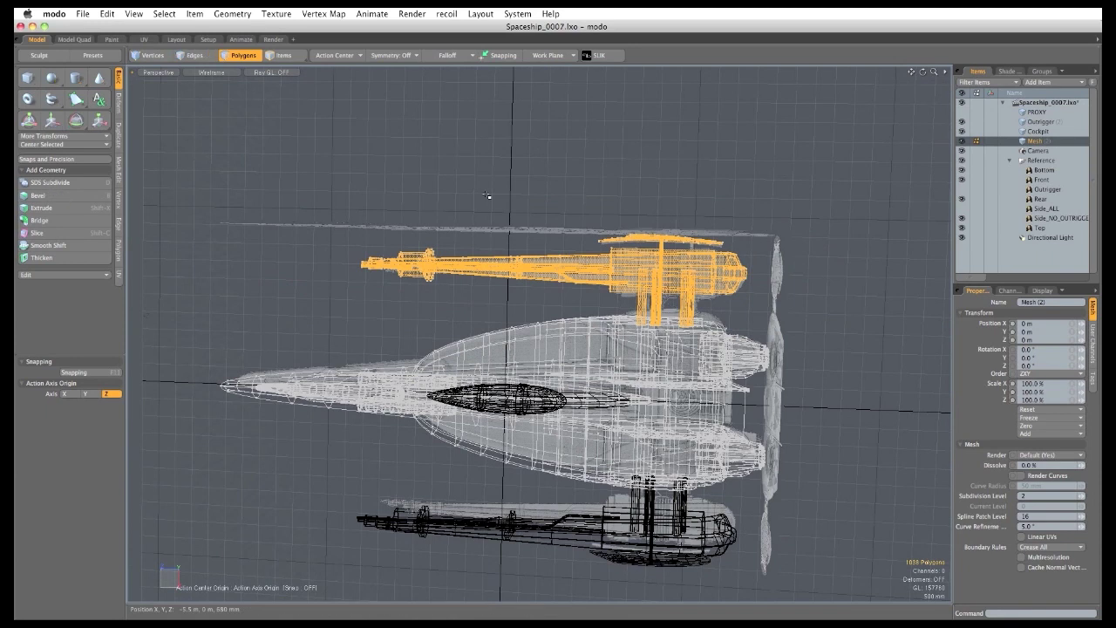
{"action": "key", "text": "Delete"}
Rename the Mesh (2) item holding the fuselage as Body.
{"action": "left_click_drag", "start_coordinate": [487, 194], "coordinate": [571, 100], "text": "alt"}
{"action": "double_click", "coordinate": [1033, 142]}
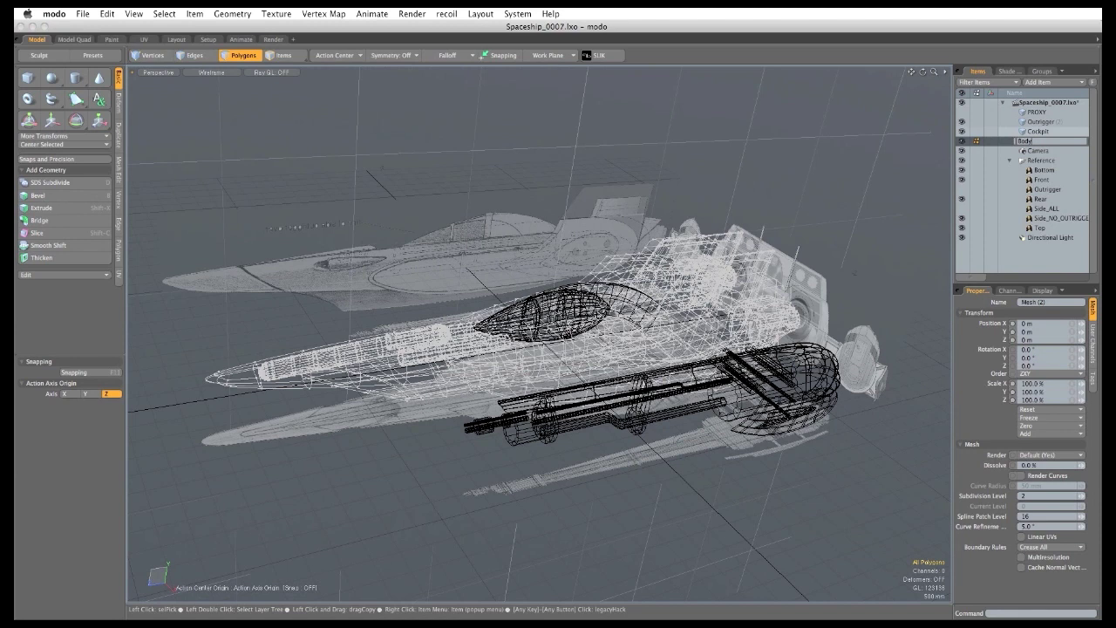
{"action": "key", "text": "Return"}
Group the Outrigger, Cockpit and Body items under a group locator and expand it in the item list.
{"action": "left_click", "coordinate": [1032, 124]}
{"action": "left_click", "coordinate": [1035, 143], "text": "shift"}
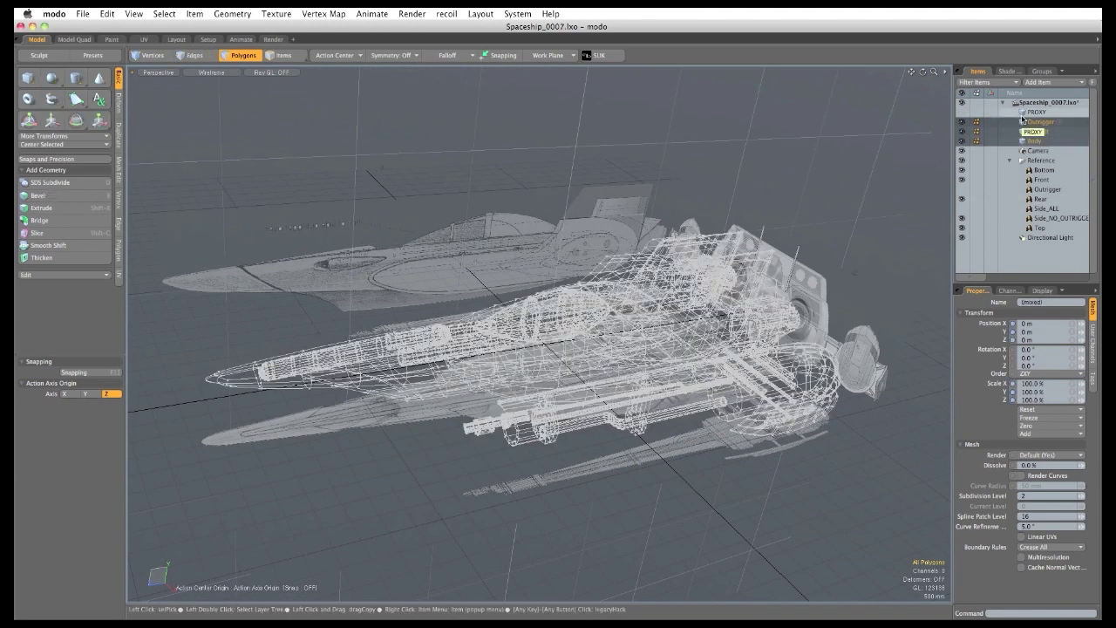
{"action": "key", "text": "ctrl+g"}
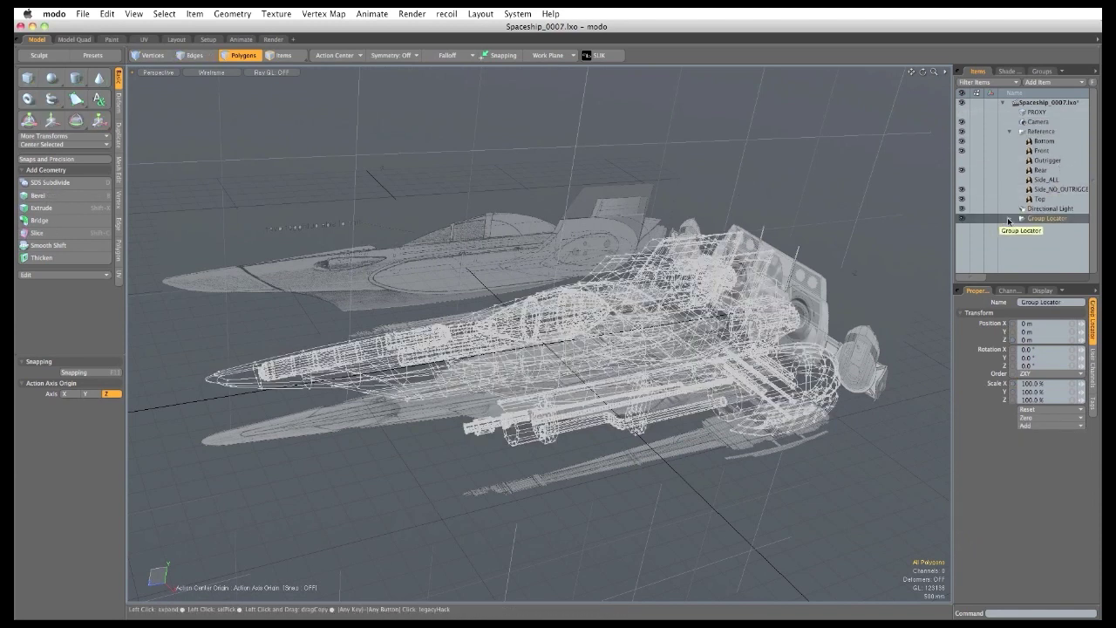
{"action": "left_click", "coordinate": [1009, 219]}
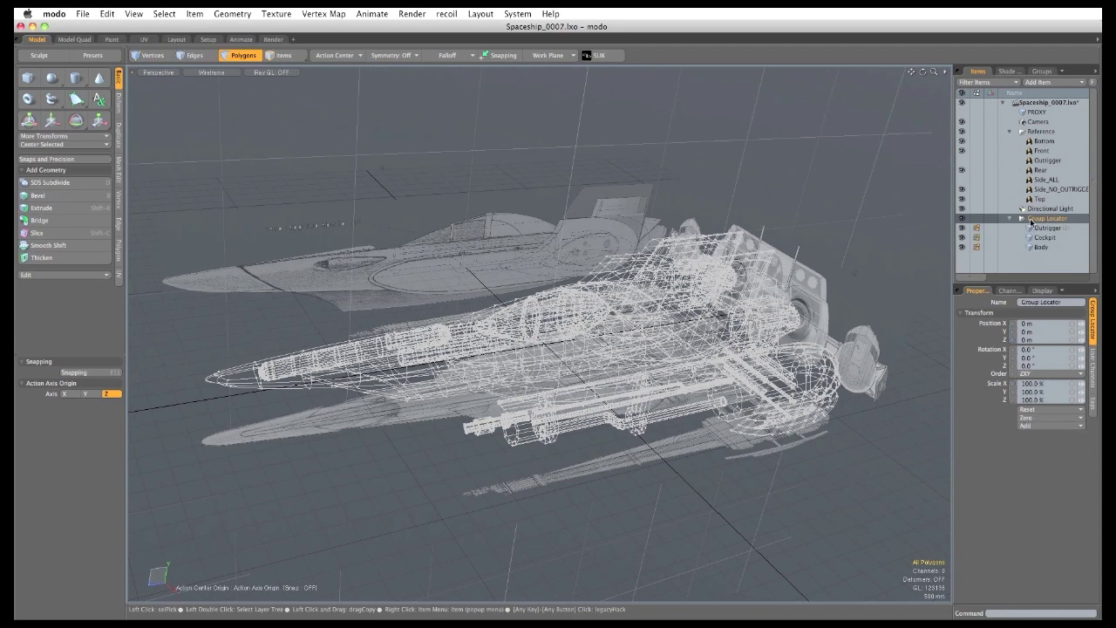
Rename the group locator containing the ship parts as GEOMETRY_REFERENCE.
{"action": "left_click", "coordinate": [1030, 220], "text": "ctrl"}
{"action": "type", "text": "GEOMETRY_REF"}
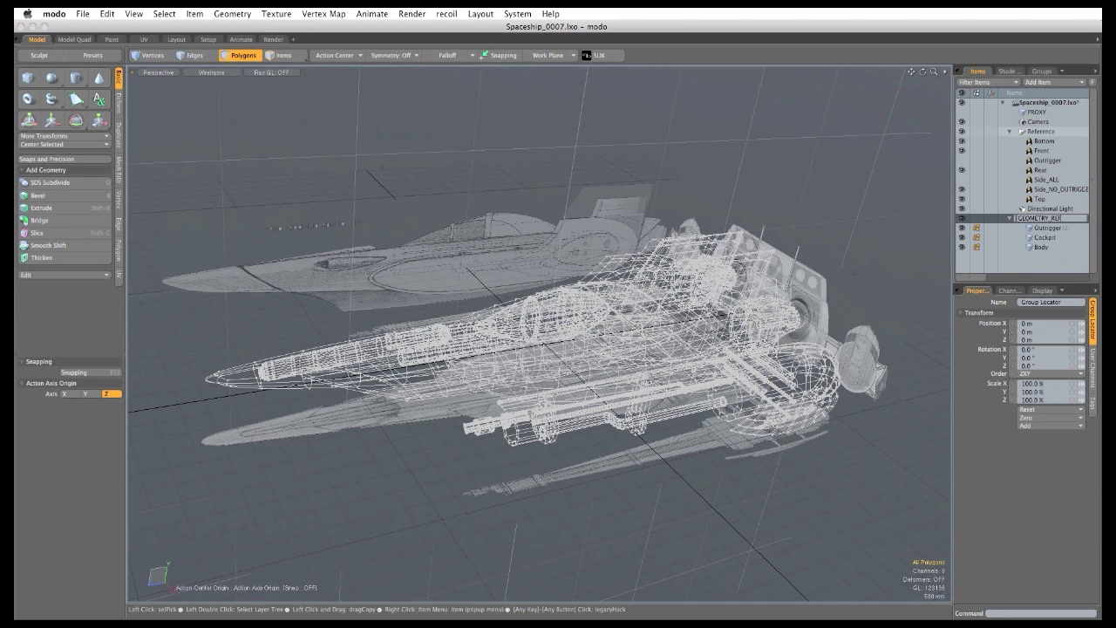
{"action": "type", "text": "ERENCE"}
{"action": "key", "text": "Return"}
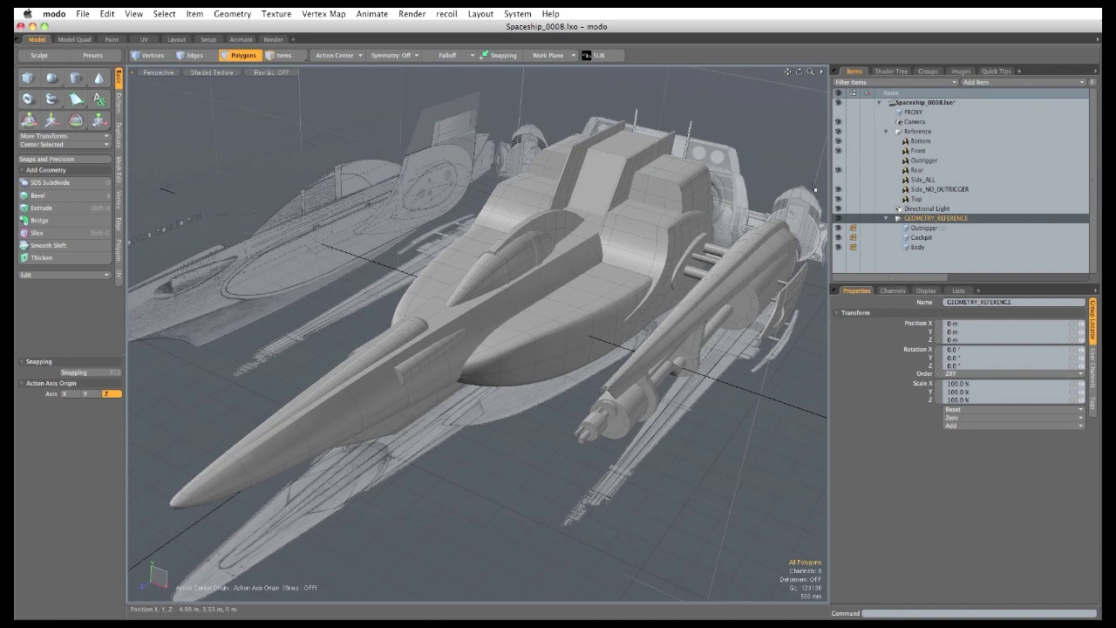
Hide the Reference group and the Cockpit and Outrigger items, and toggle the GEOMETRY_REFERENCE group's visibility off and on.
{"action": "left_click", "coordinate": [838, 132]}
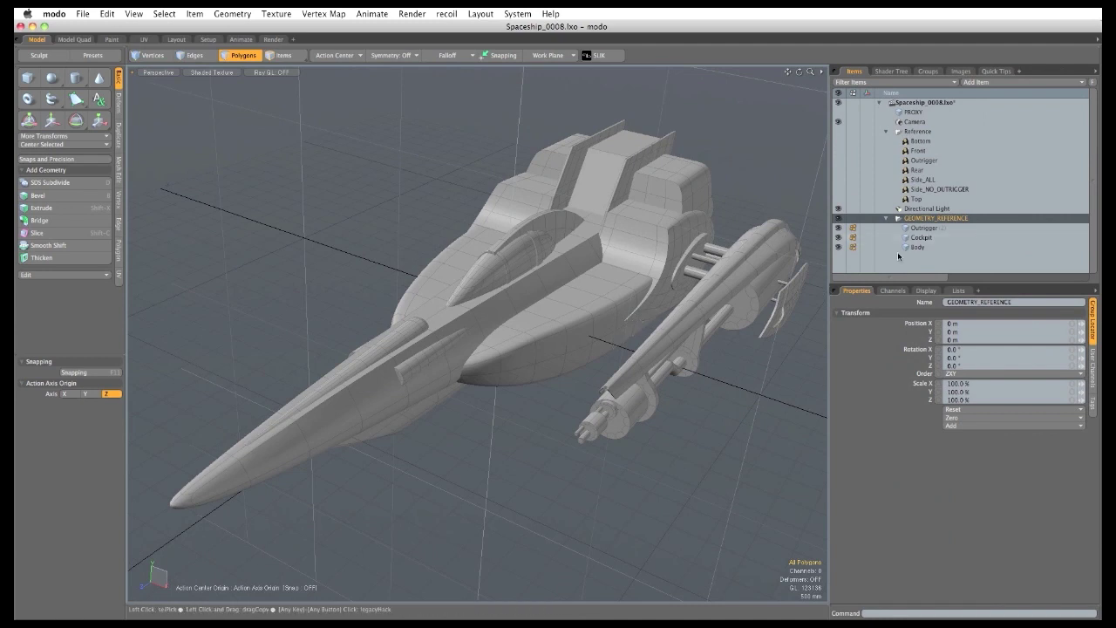
{"action": "left_click", "coordinate": [838, 237]}
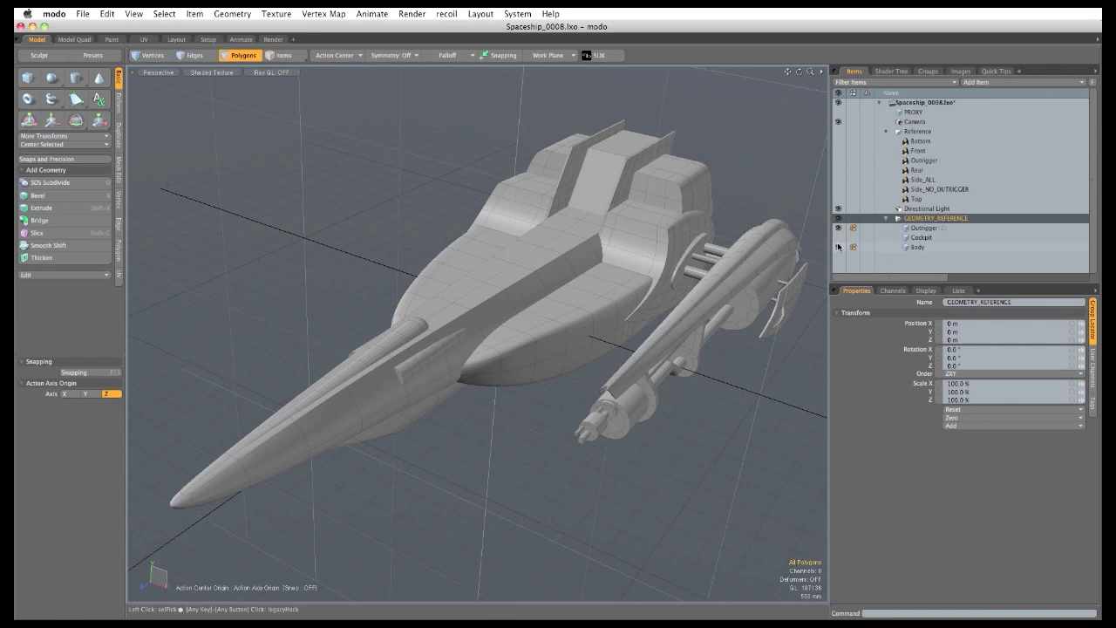
{"action": "left_click", "coordinate": [839, 228]}
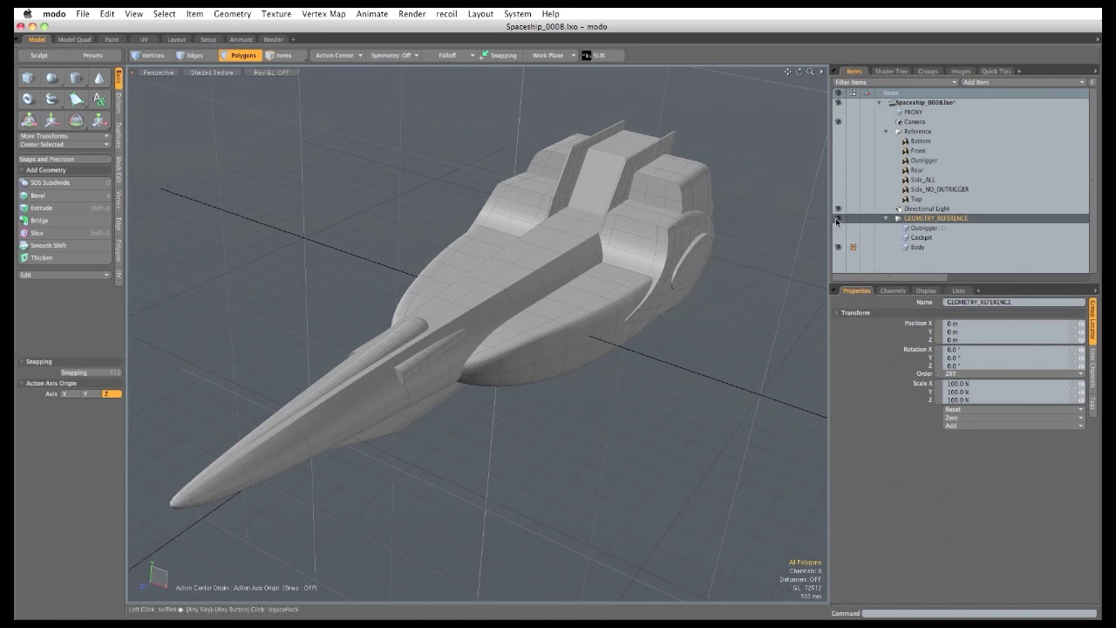
{"action": "left_click", "coordinate": [837, 218]}
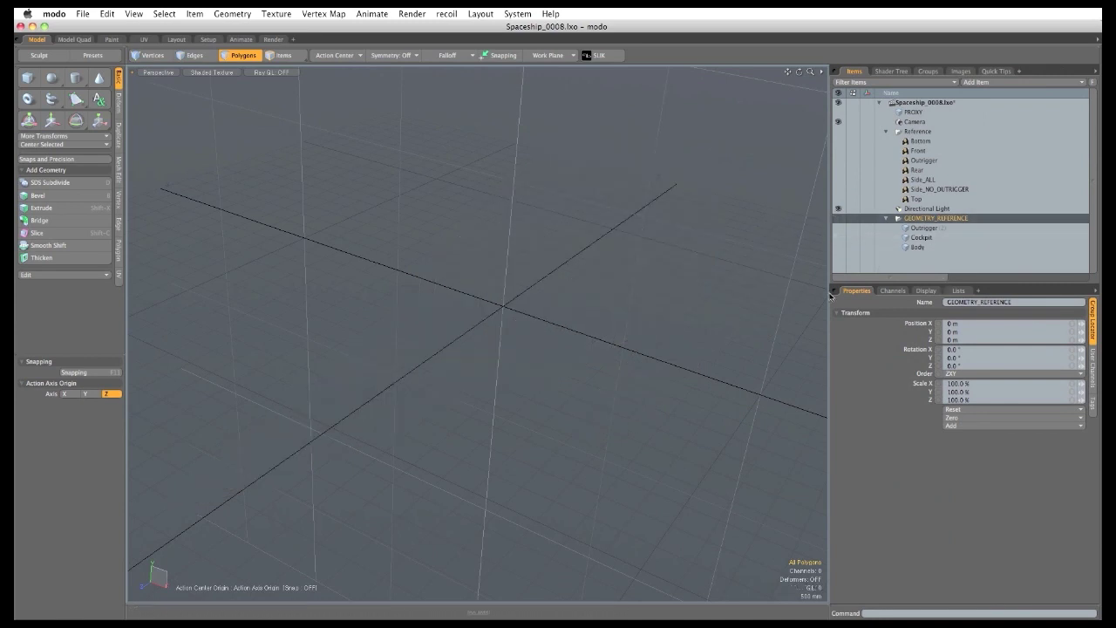
{"action": "left_click", "coordinate": [837, 219]}
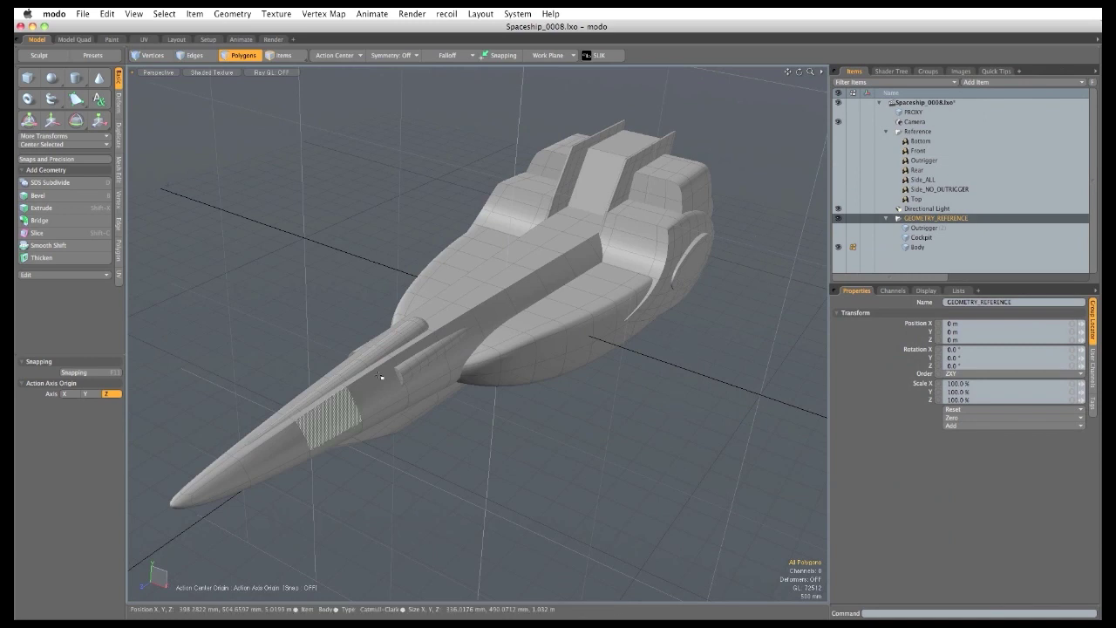
Save the scene as an incremental version.
{"action": "left_click", "coordinate": [82, 14]}
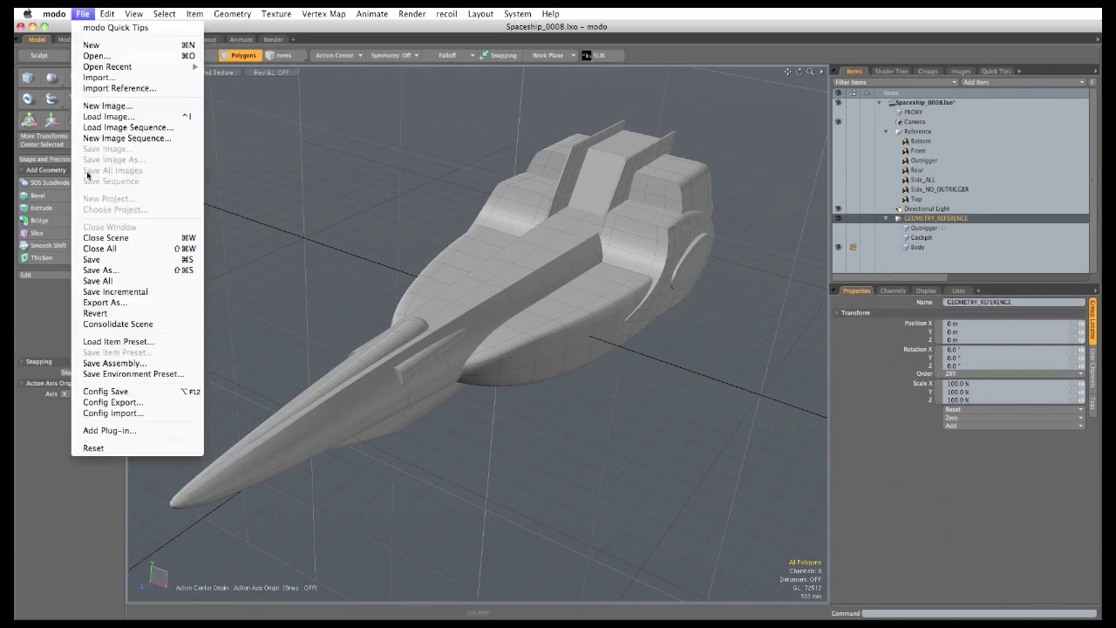
{"action": "left_click", "coordinate": [121, 288]}
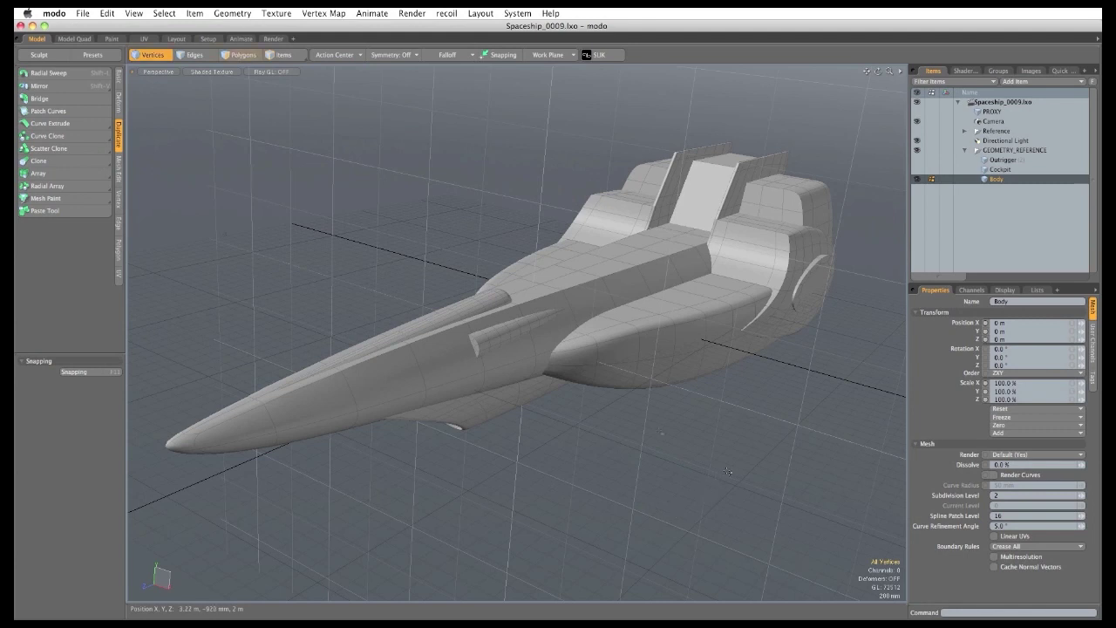
Switch to Polygons mode and set the viewport to the Front view, framed on the recess beside the Body's nose.
{"action": "key", "text": "3"}
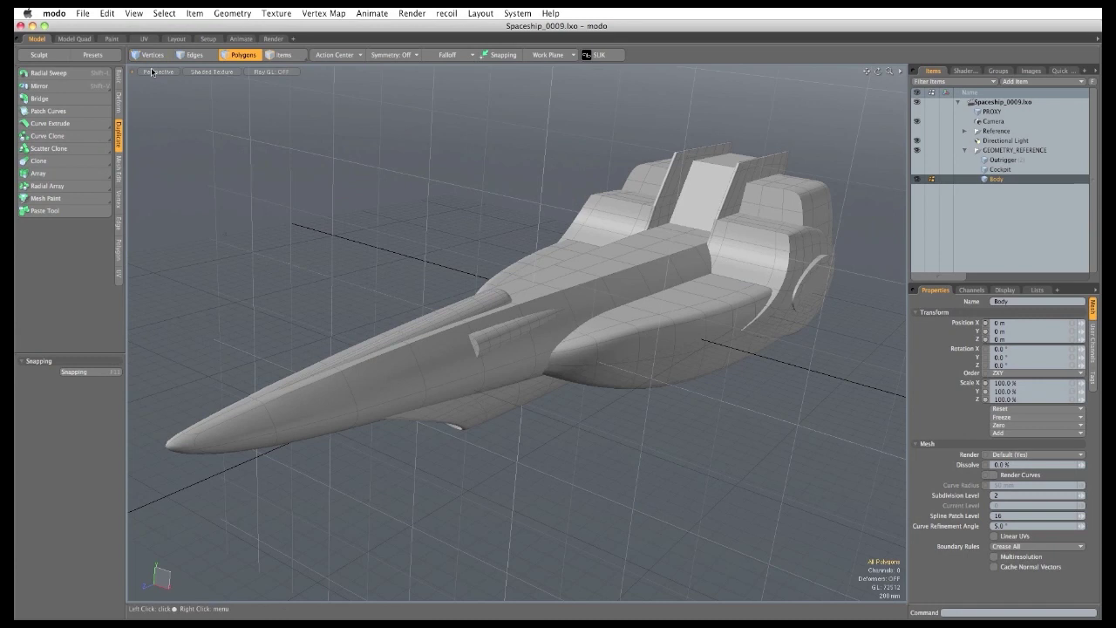
{"action": "left_click", "coordinate": [154, 73]}
{"action": "left_click", "coordinate": [153, 43]}
{"action": "left_click_drag", "start_coordinate": [634, 301], "coordinate": [500, 364], "text": "alt+shift"}
{"action": "left_click_drag", "start_coordinate": [500, 363], "coordinate": [656, 358], "text": "ctrl+alt"}
{"action": "left_click_drag", "start_coordinate": [656, 358], "coordinate": [639, 351], "text": "alt+shift"}
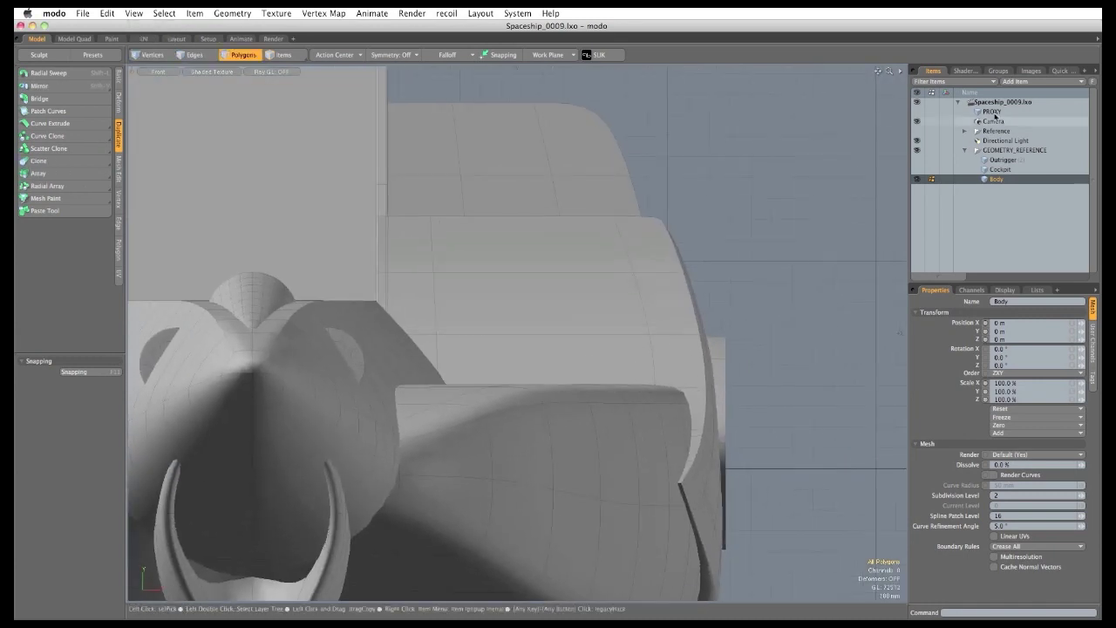
Add a new mesh item and move it out of the GEOMETRY_REFERENCE group to the scene's top level.
{"action": "left_click", "coordinate": [1015, 82]}
{"action": "left_click", "coordinate": [1011, 96]}
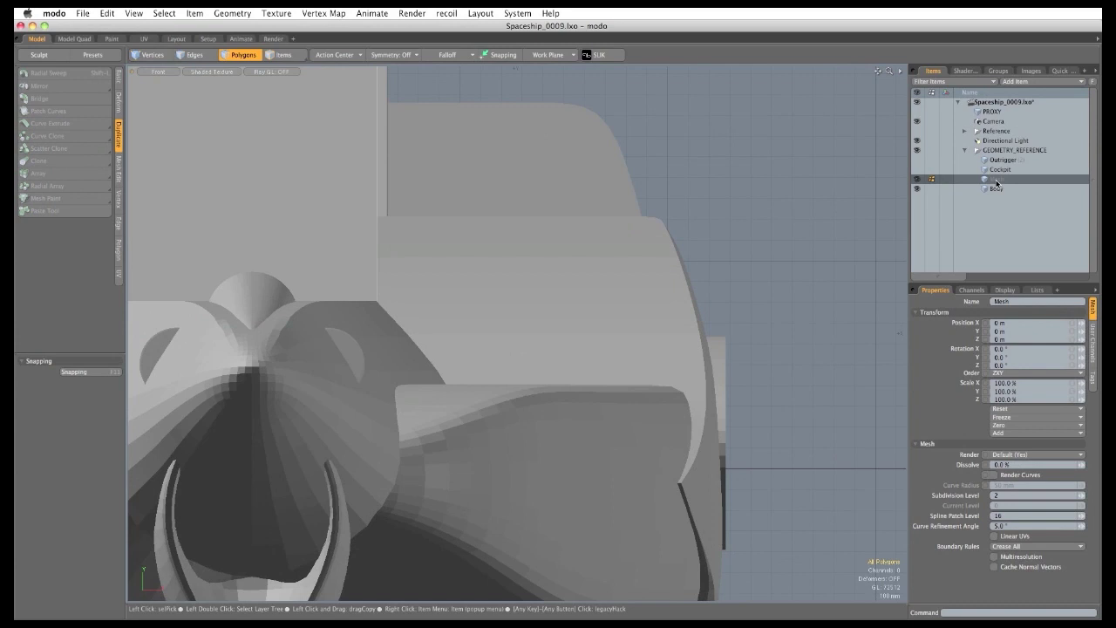
{"action": "left_click_drag", "start_coordinate": [995, 179], "coordinate": [998, 153]}
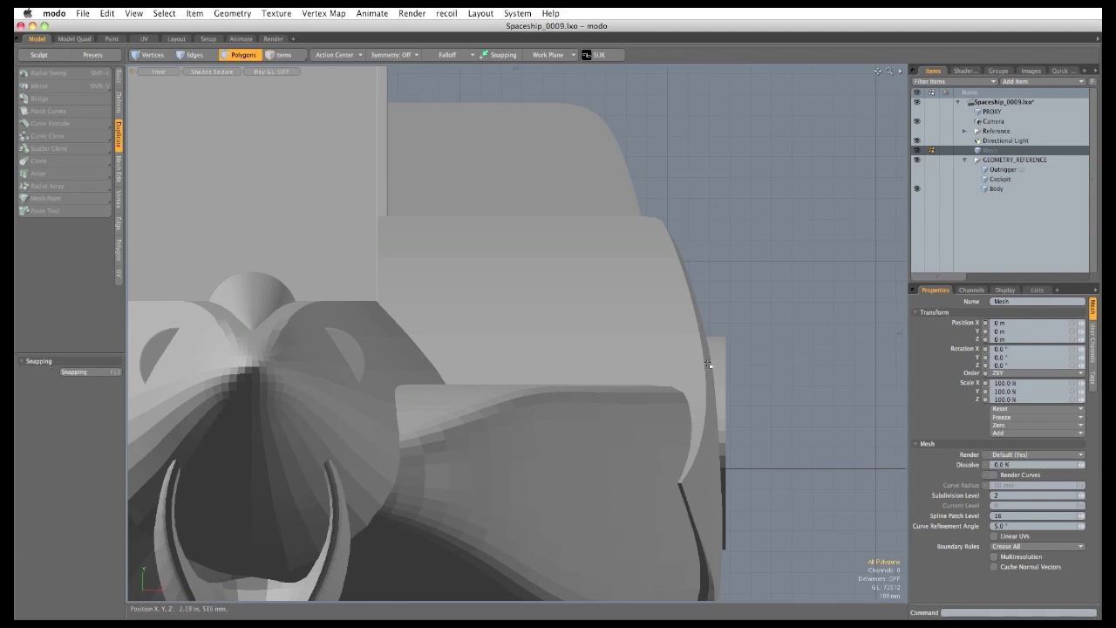
Draw a polygon with the Pen tool in the new mesh, tracing the recess between fuselage and side hull with its rounded outer corner.
{"action": "left_click", "coordinate": [119, 80]}
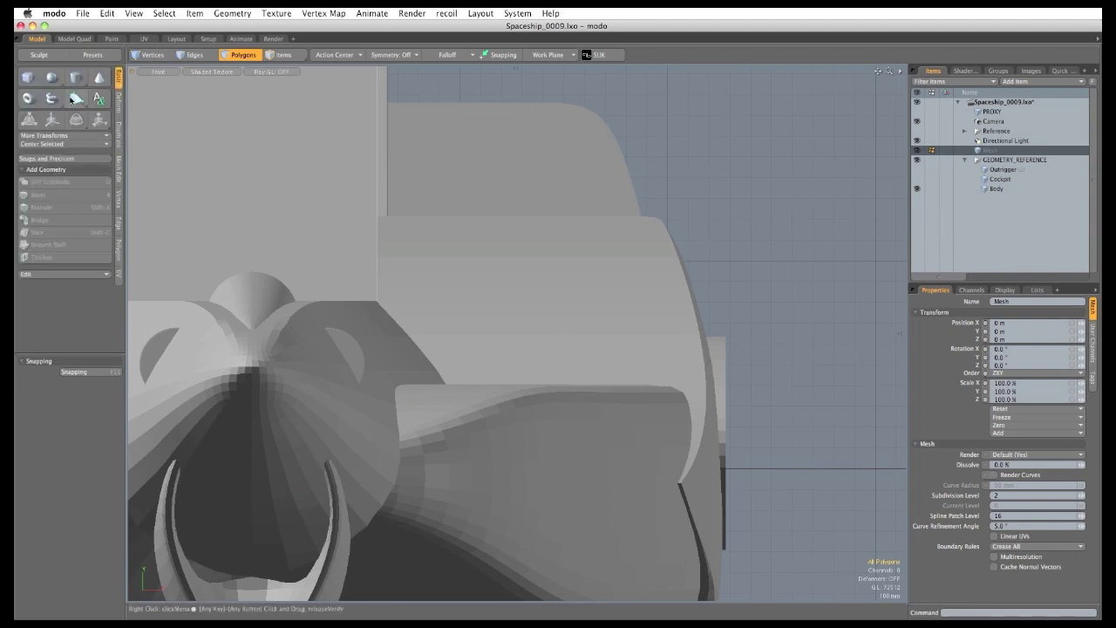
{"action": "left_click", "coordinate": [76, 99]}
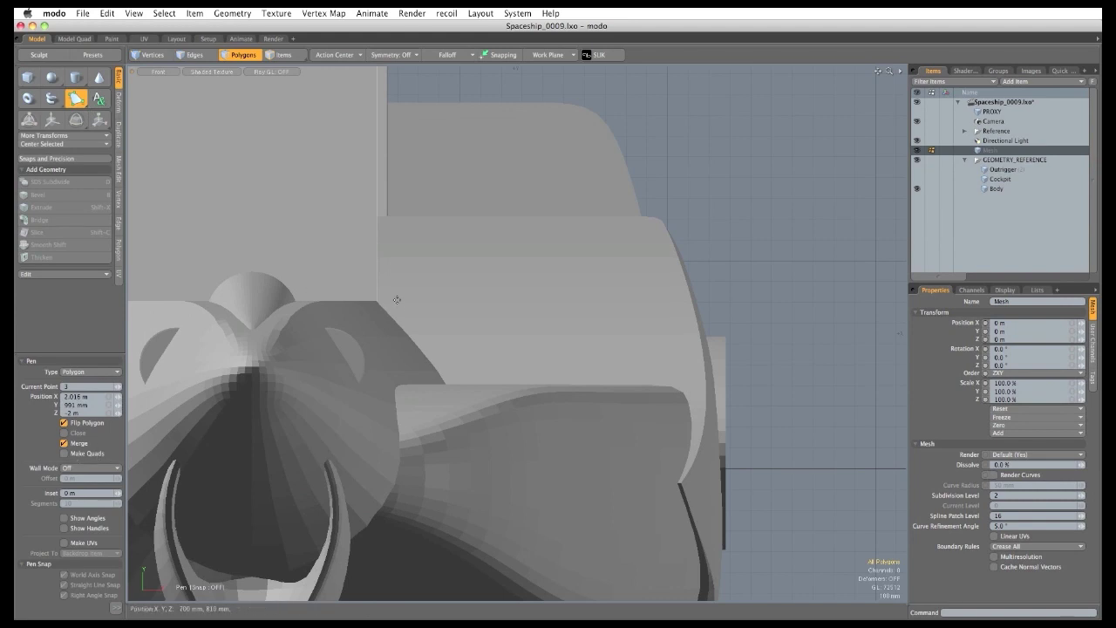
{"action": "left_click_drag", "start_coordinate": [625, 320], "coordinate": [675, 303]}
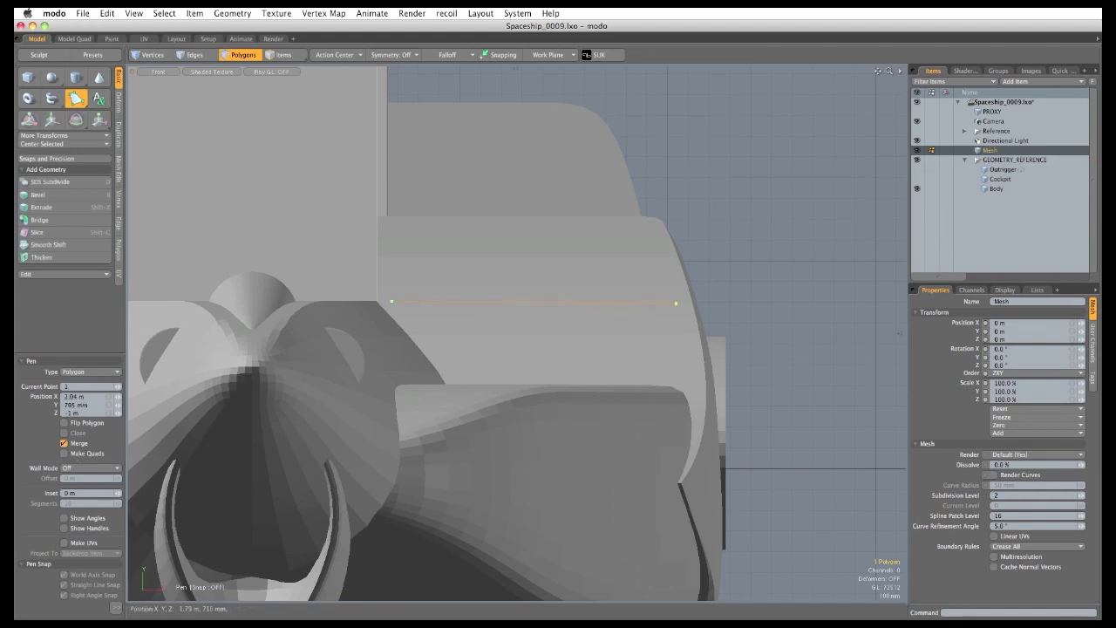
{"action": "left_click", "coordinate": [683, 311]}
{"action": "left_click", "coordinate": [693, 326]}
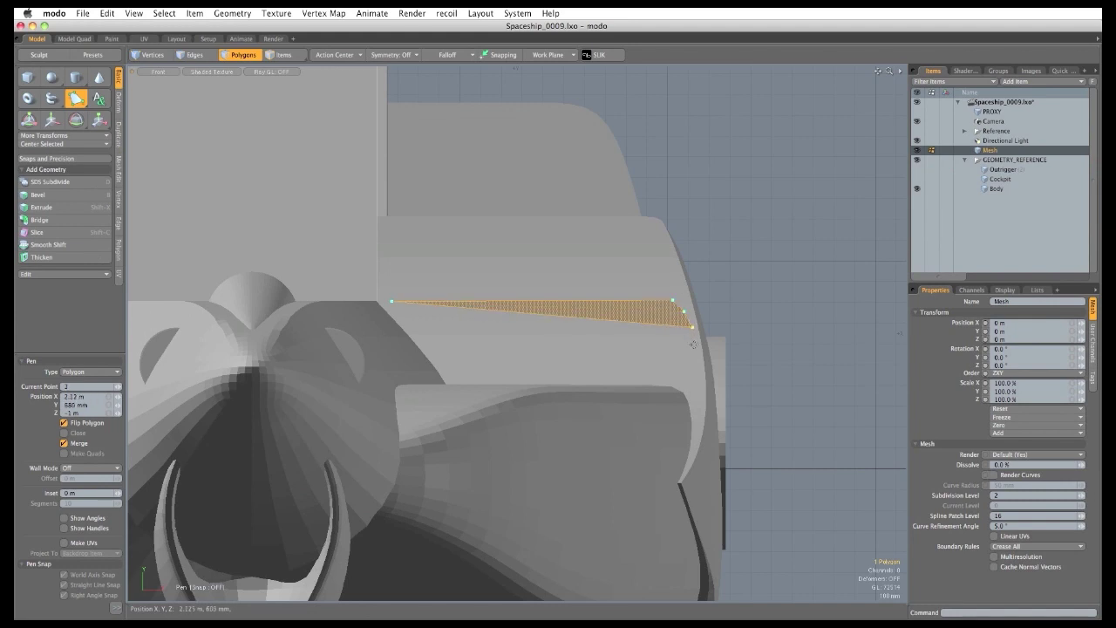
{"action": "left_click_drag", "start_coordinate": [699, 364], "coordinate": [698, 352]}
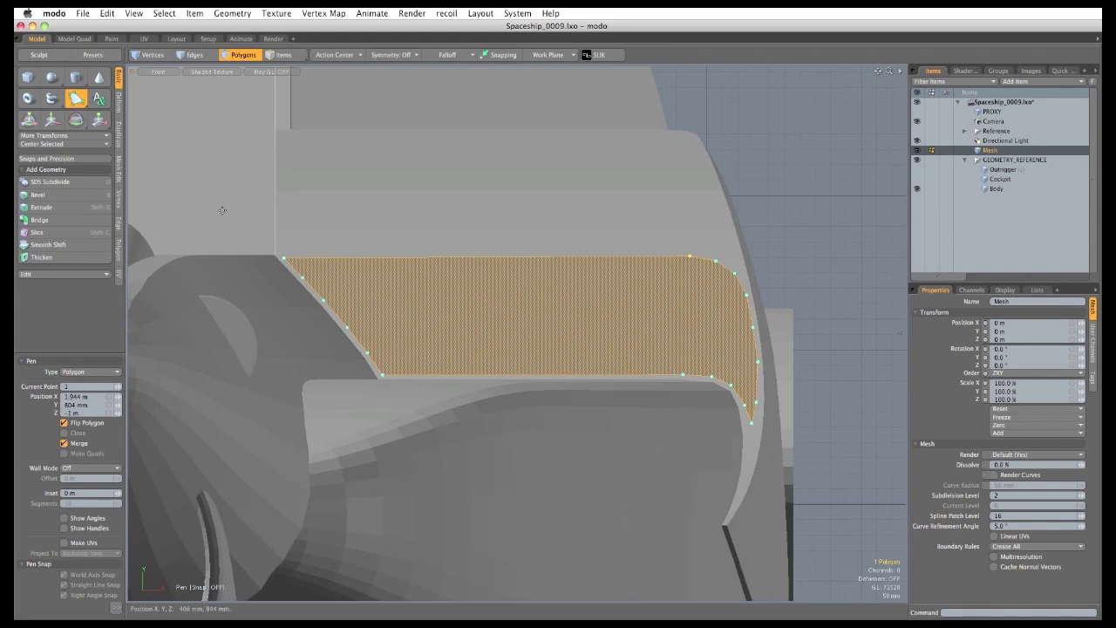
Draw a second polygon with the Pen tool directly above the first, tracing the Body's panel with its rounded outer corner.
{"action": "left_click_drag", "start_coordinate": [291, 242], "coordinate": [288, 295], "text": "shift"}
{"action": "scroll", "coordinate": [313, 224], "scroll_direction": "up", "scroll_amount": 2}
{"action": "left_click_drag", "start_coordinate": [240, 202], "coordinate": [235, 173]}
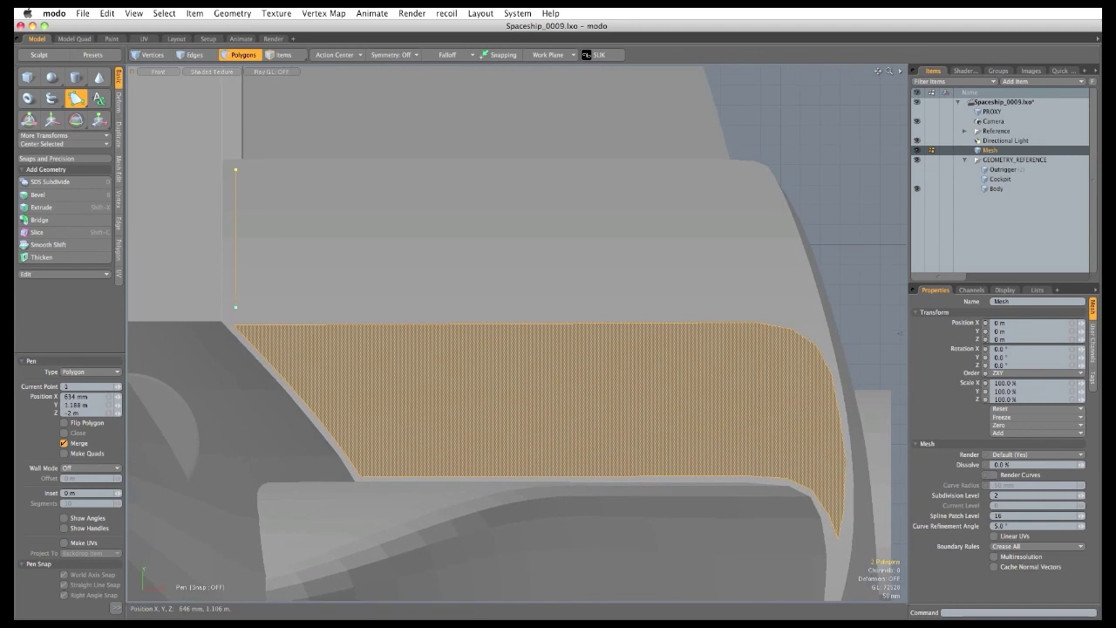
{"action": "left_click_drag", "start_coordinate": [688, 170], "coordinate": [769, 185]}
{"action": "left_click", "coordinate": [752, 171]}
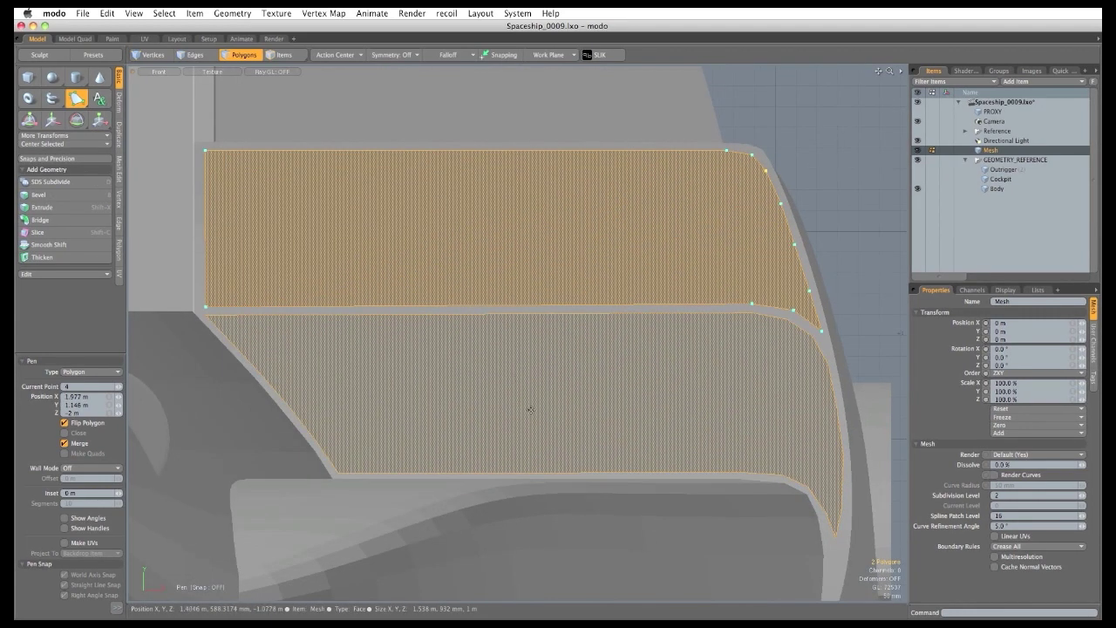
{"action": "key", "text": "q"}
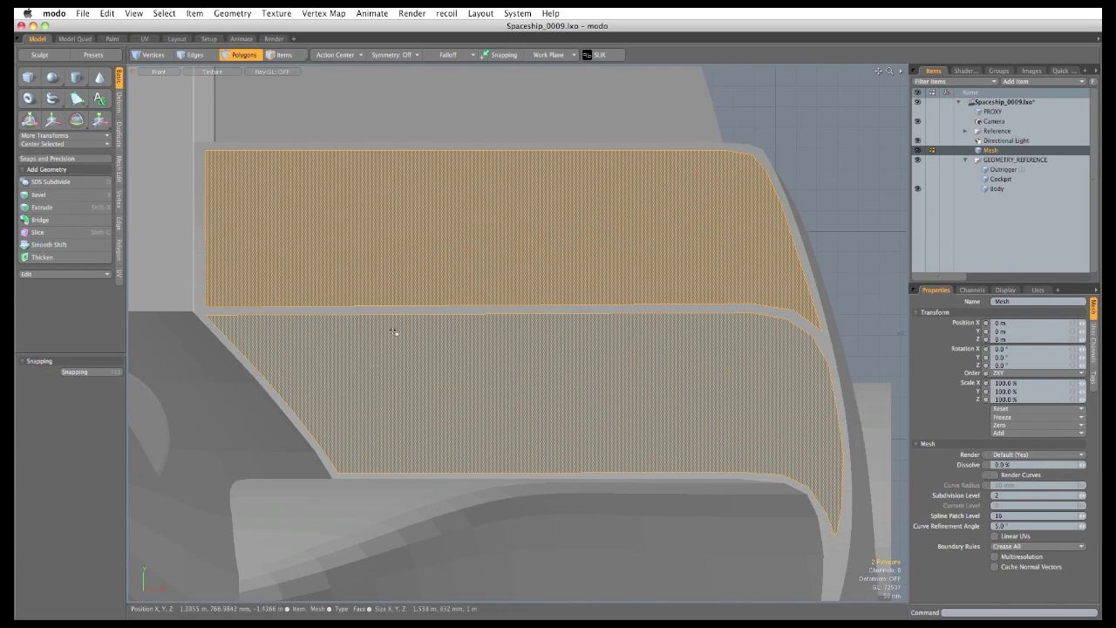
Straighten the lower polygon's long horizontal edges by scaling them to 0% in Y.
{"action": "key", "text": "2"}
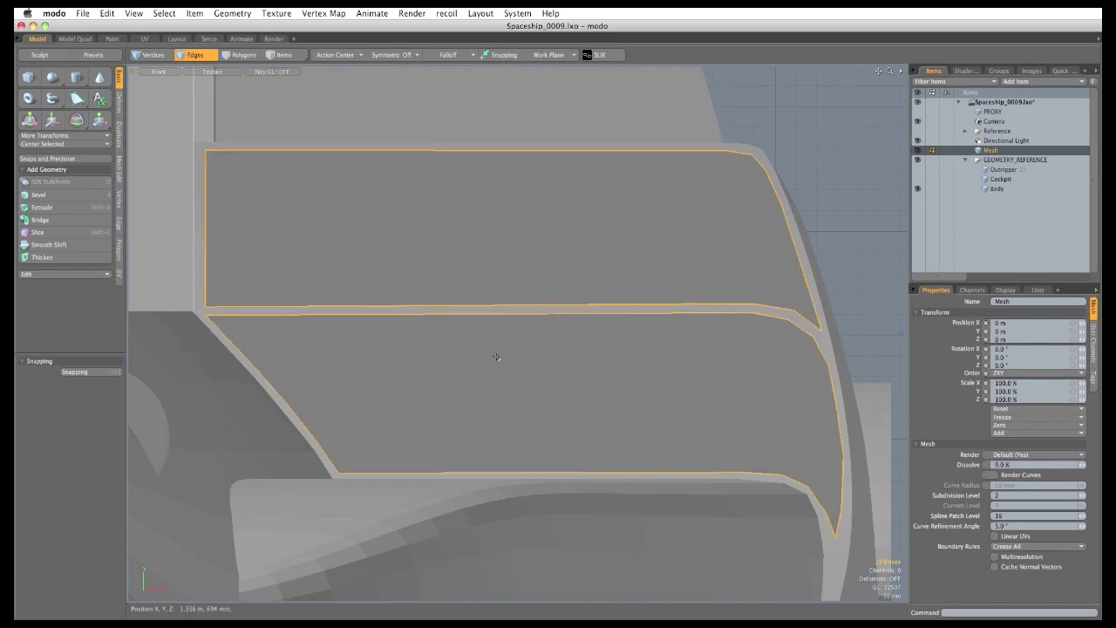
{"action": "left_click", "coordinate": [511, 313]}
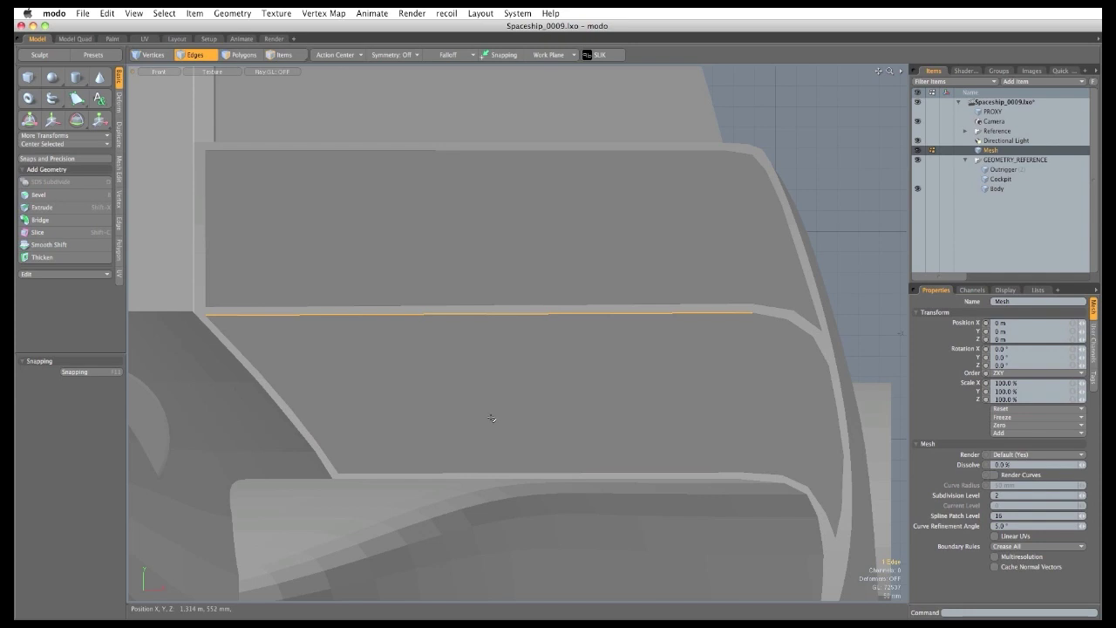
{"action": "key", "text": "r"}
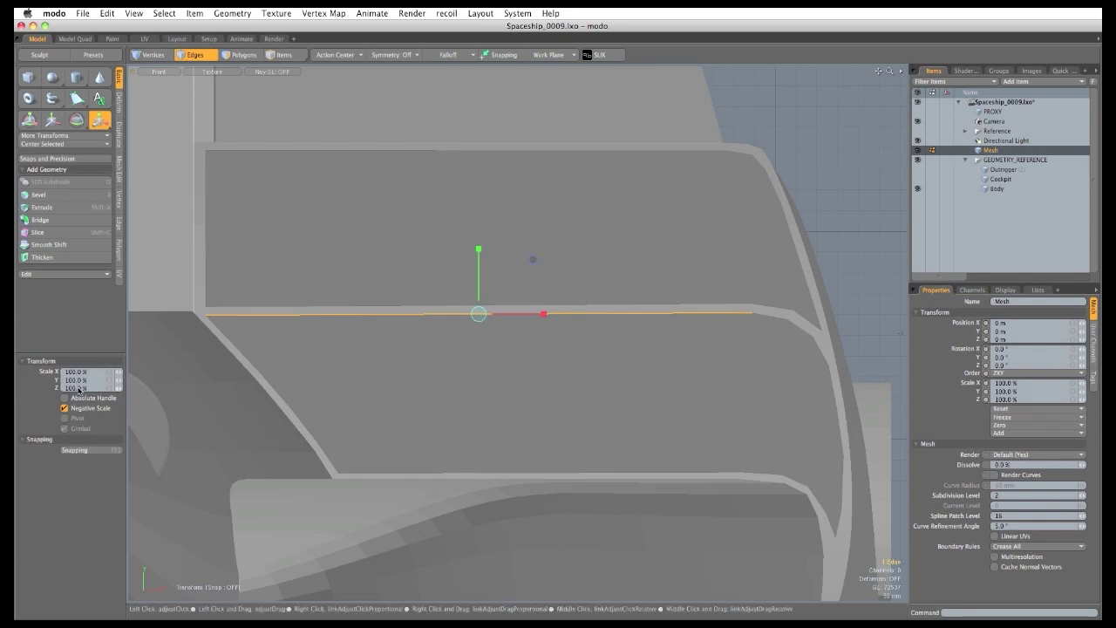
{"action": "left_click", "coordinate": [79, 381]}
{"action": "type", "text": "0"}
{"action": "key", "text": "Return"}
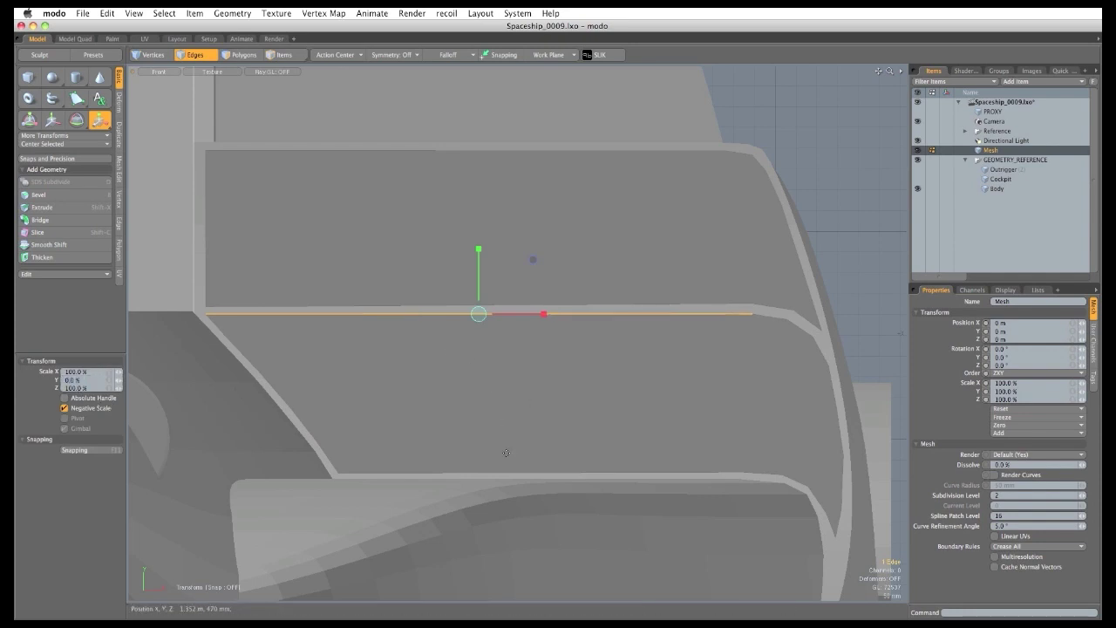
{"action": "key", "text": "space"}
{"action": "key", "text": "Escape"}
{"action": "left_click", "coordinate": [530, 475]}
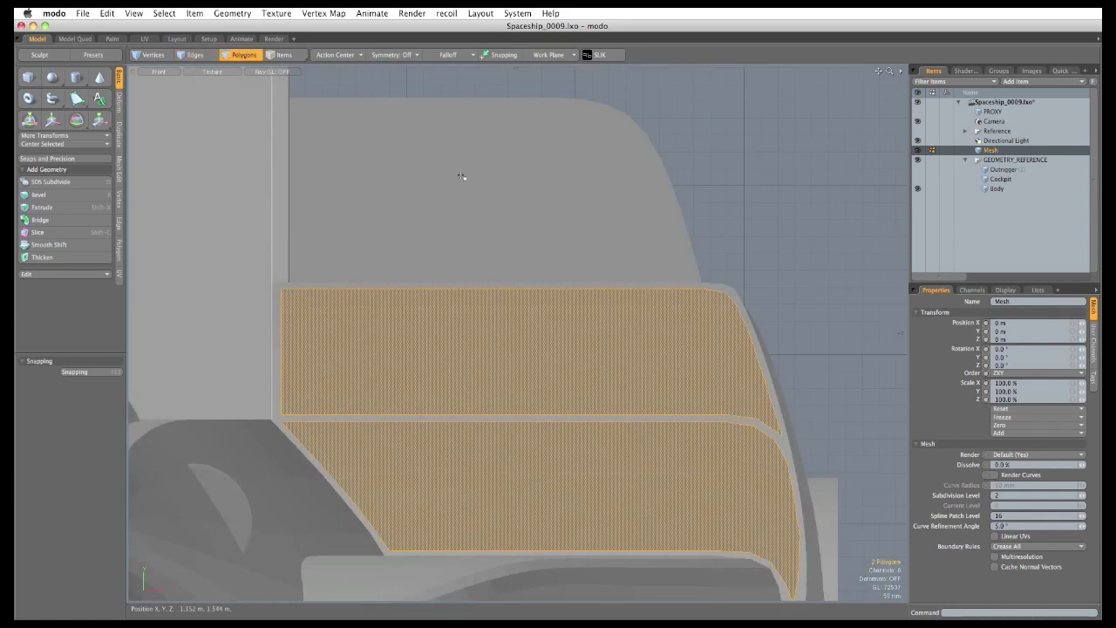
Draw a third polygon with the Pen tool above the other two, following the upper panel's rounded outer edge.
{"action": "left_click_drag", "start_coordinate": [486, 207], "coordinate": [488, 237], "text": "alt"}
{"action": "left_click", "coordinate": [77, 98]}
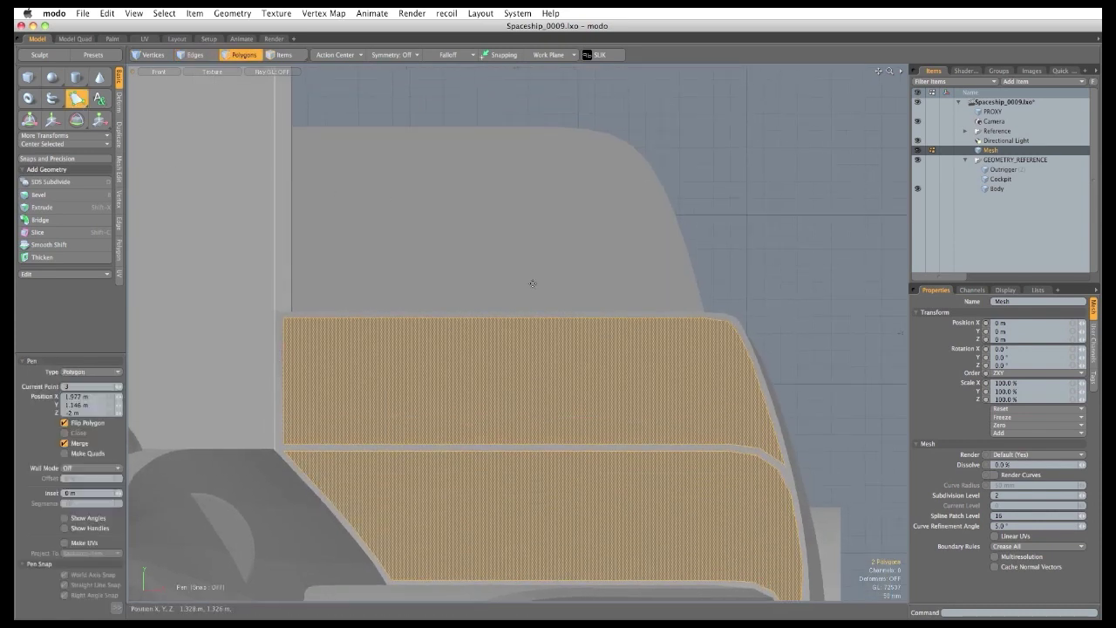
{"action": "left_click", "coordinate": [298, 305]}
{"action": "left_click", "coordinate": [562, 134]}
{"action": "left_click", "coordinate": [597, 137]}
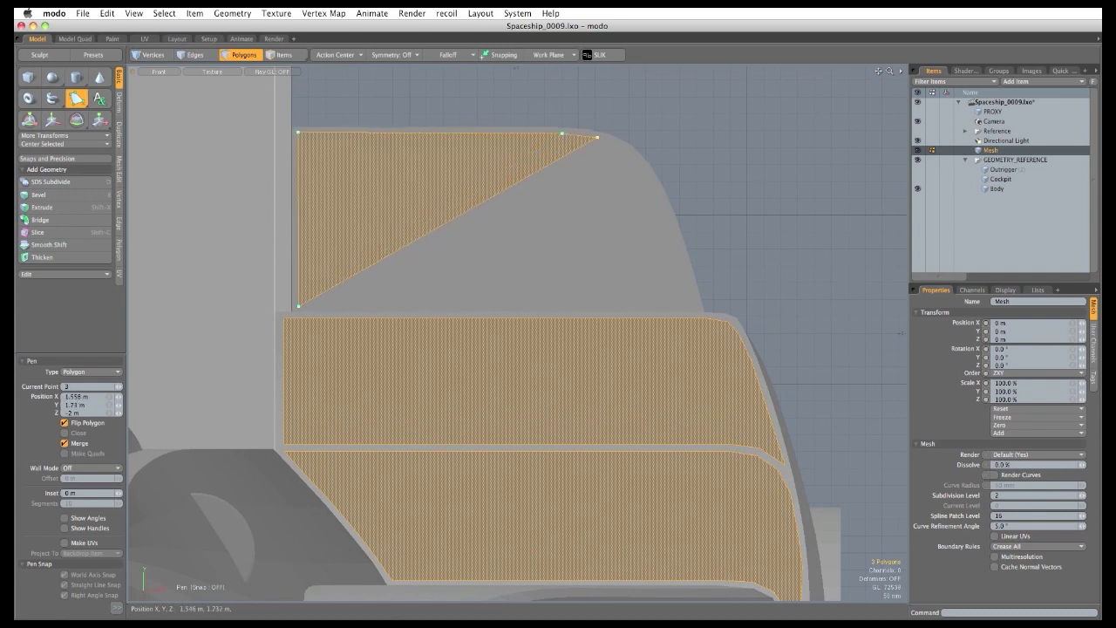
{"action": "left_click", "coordinate": [622, 149]}
{"action": "left_click", "coordinate": [642, 166]}
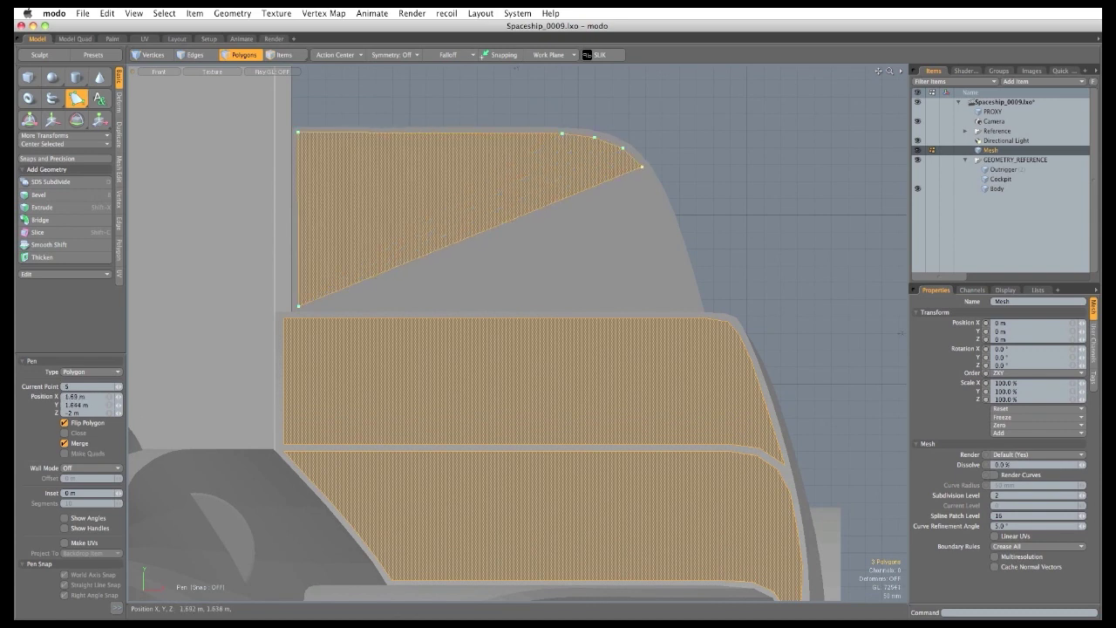
{"action": "left_click", "coordinate": [660, 197]}
{"action": "left_click", "coordinate": [673, 236]}
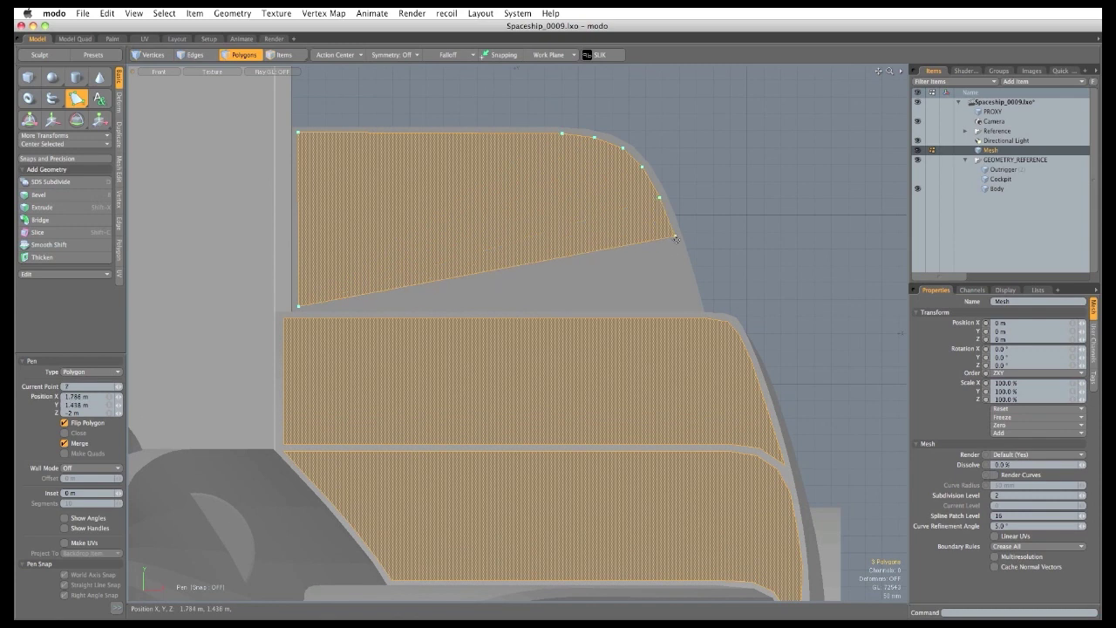
{"action": "left_click", "coordinate": [686, 274]}
{"action": "left_click_drag", "start_coordinate": [696, 311], "coordinate": [700, 306]}
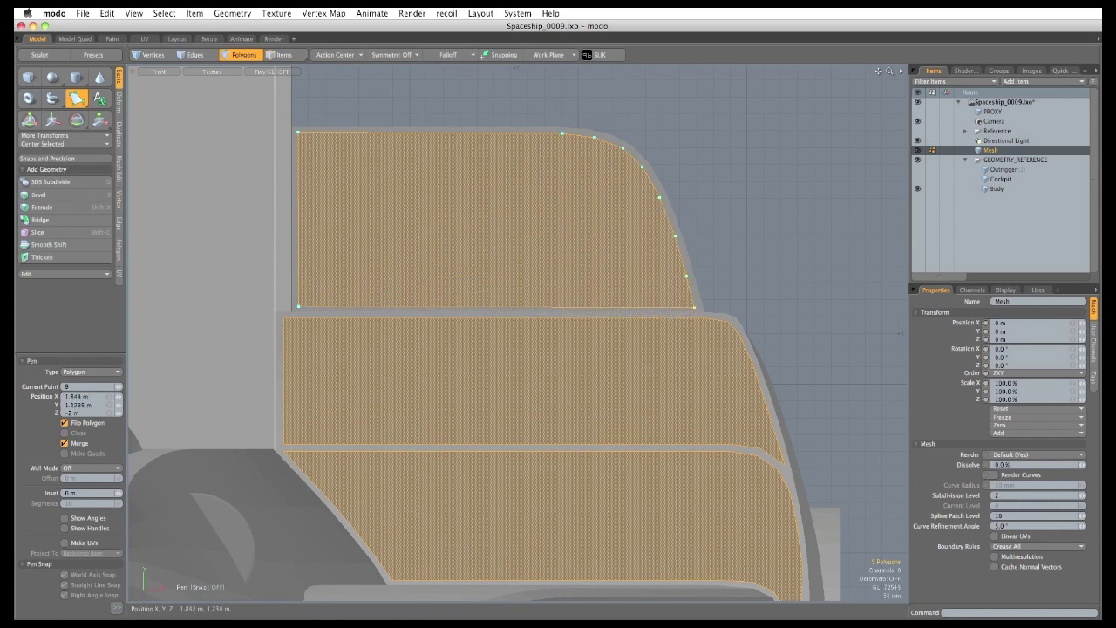
Bevel the three polygons with a small inset and delete the inner faces, keeping only the thin border strips.
{"action": "left_click_drag", "start_coordinate": [569, 367], "coordinate": [573, 389], "text": "alt+shift"}
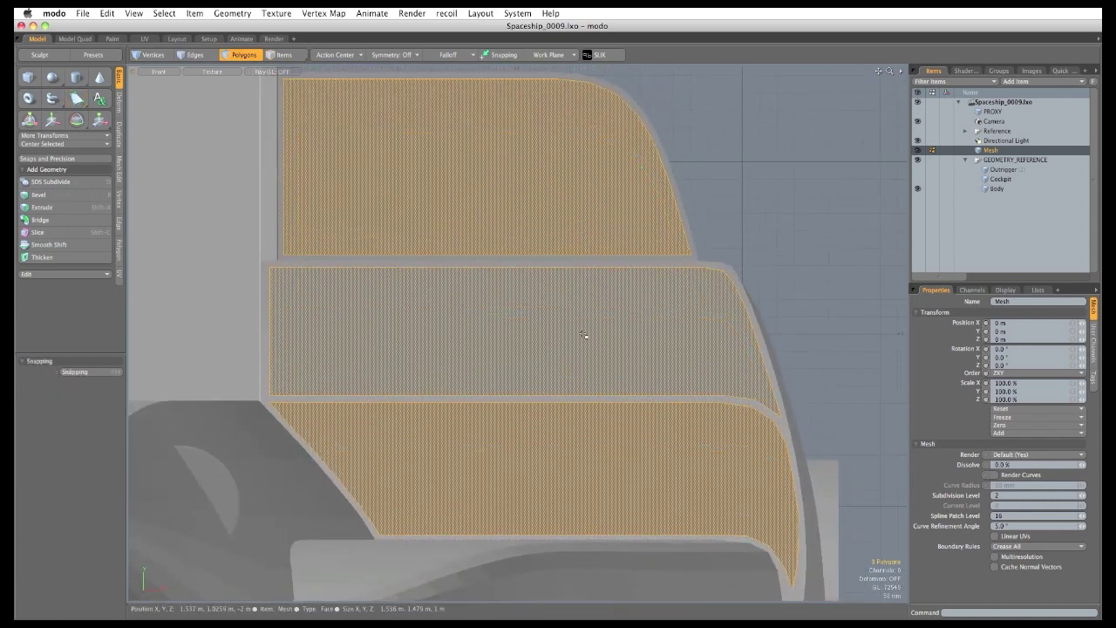
{"action": "key", "text": "b"}
{"action": "left_click_drag", "start_coordinate": [619, 361], "coordinate": [602, 329], "text": "ctrl+alt"}
{"action": "left_click", "coordinate": [626, 361]}
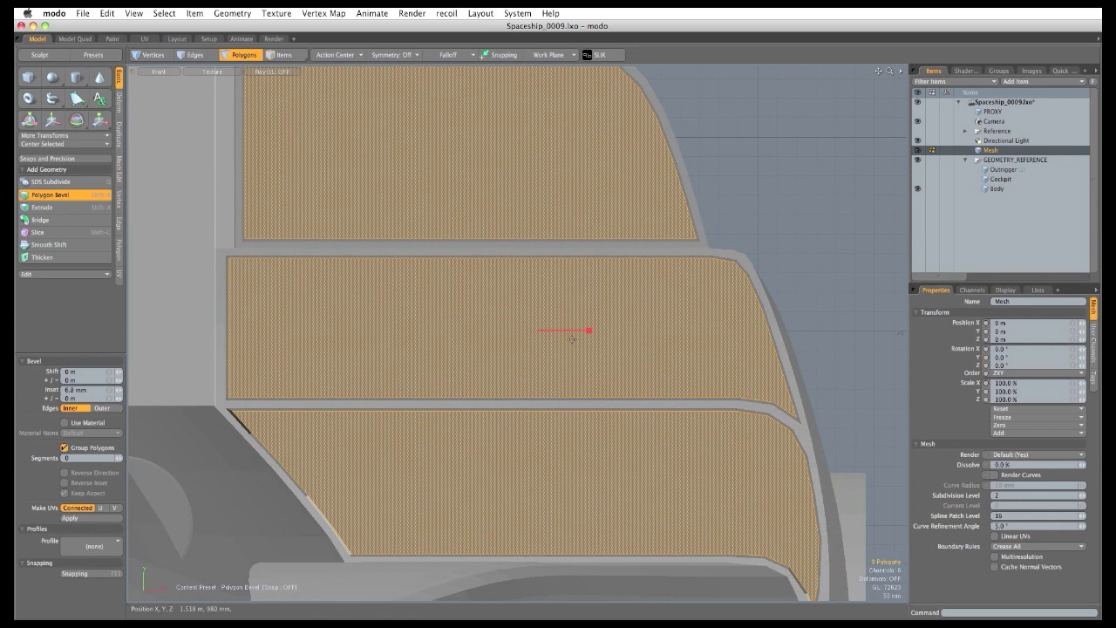
{"action": "key", "text": "space"}
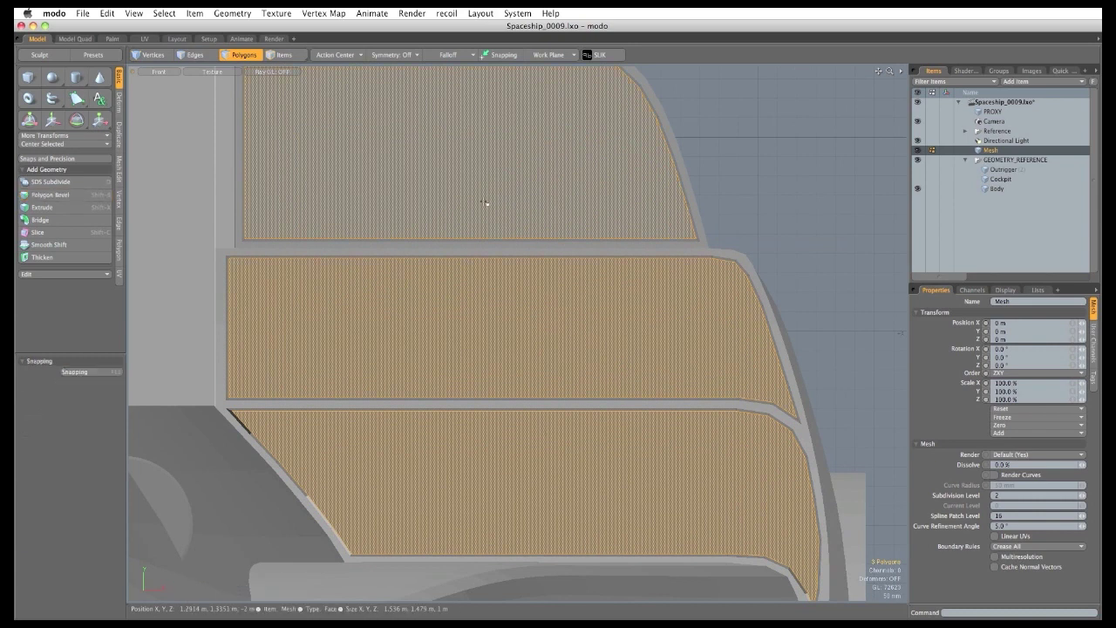
{"action": "key", "text": "Delete"}
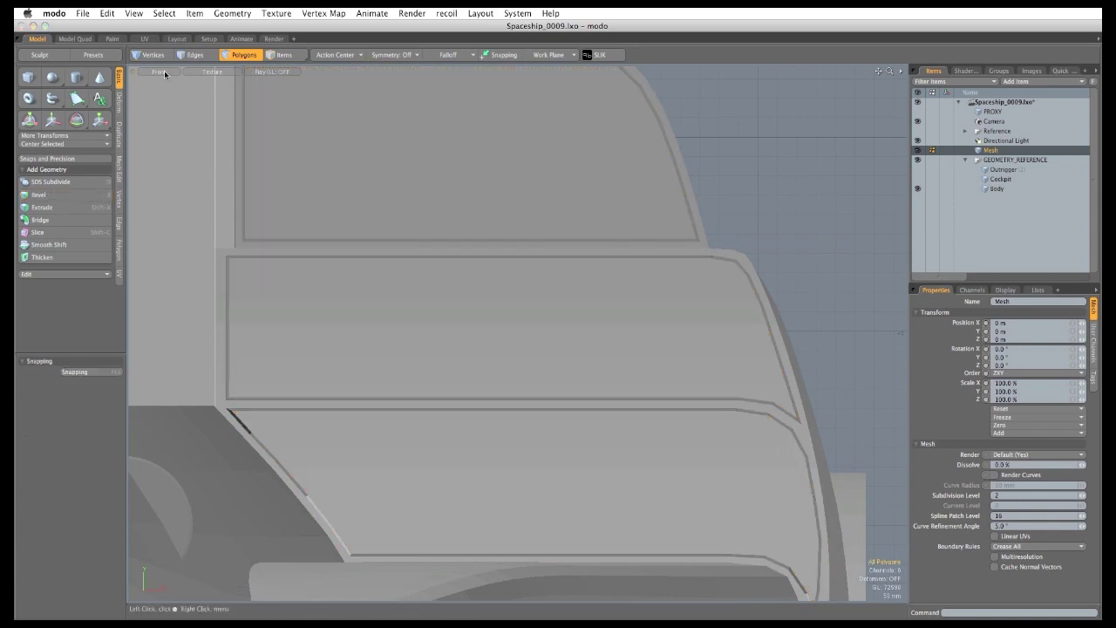
Switch the viewport to Perspective and set the snapping constraint mode to Background.
{"action": "left_click", "coordinate": [163, 72]}
{"action": "left_click", "coordinate": [164, 96]}
{"action": "left_click_drag", "start_coordinate": [601, 362], "coordinate": [545, 347], "text": "alt"}
{"action": "scroll", "coordinate": [483, 408], "scroll_direction": "down", "scroll_amount": 4}
{"action": "mouse_move", "coordinate": [682, 345]}
{"action": "left_mouse_down", "text": "alt"}
{"action": "mouse_move", "coordinate": [668, 378]}
{"action": "mouse_move", "coordinate": [663, 353]}
{"action": "left_mouse_up", "text": "alt"}
{"action": "left_click", "coordinate": [100, 373]}
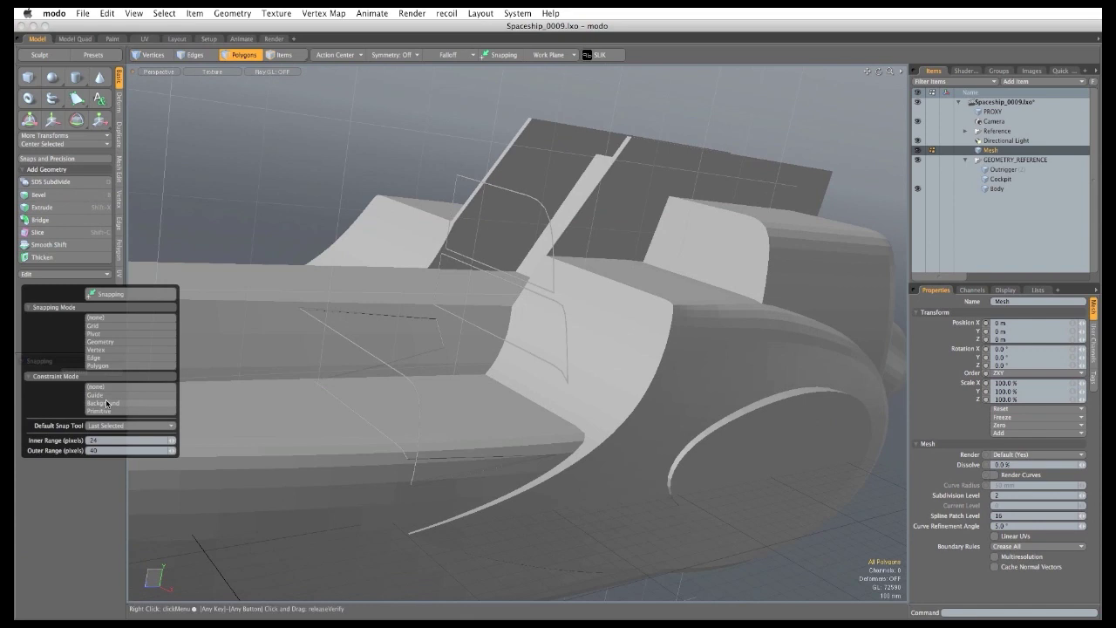
{"action": "left_click", "coordinate": [102, 403]}
{"action": "left_click", "coordinate": [153, 466]}
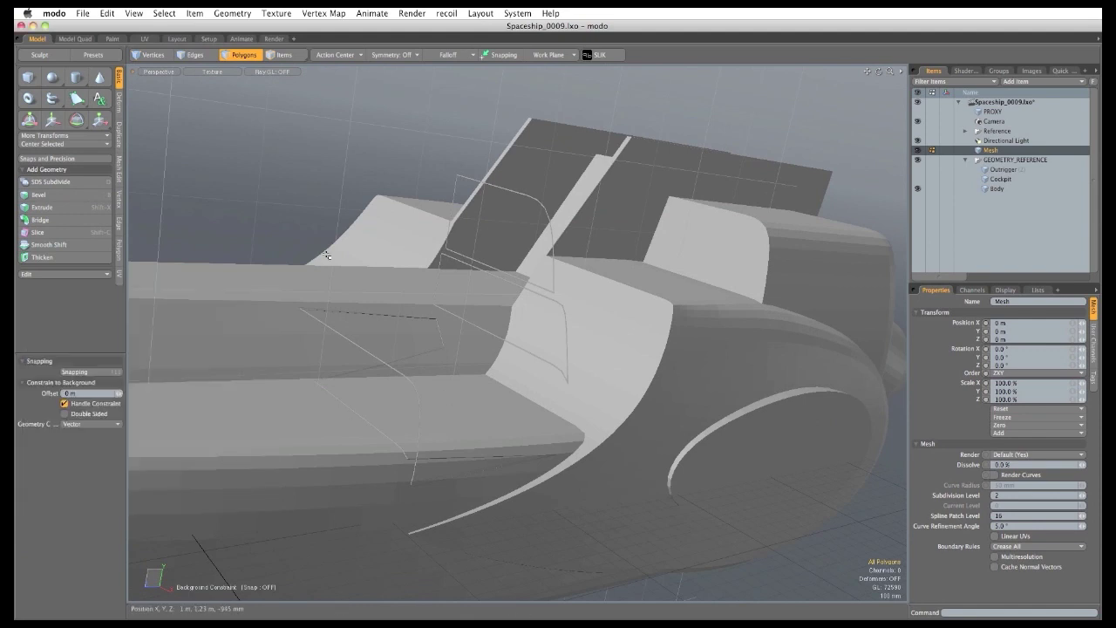
Move the border strips along Z onto the Body so they conform to its surface.
{"action": "key", "text": "w"}
{"action": "left_click_drag", "start_coordinate": [445, 383], "coordinate": [275, 375], "text": "alt"}
{"action": "left_click_drag", "start_coordinate": [279, 290], "coordinate": [723, 312]}
{"action": "left_click_drag", "start_coordinate": [413, 493], "coordinate": [642, 360], "text": "alt"}
{"action": "scroll", "coordinate": [560, 394], "scroll_direction": "up", "scroll_amount": 5}
{"action": "key", "text": "space"}
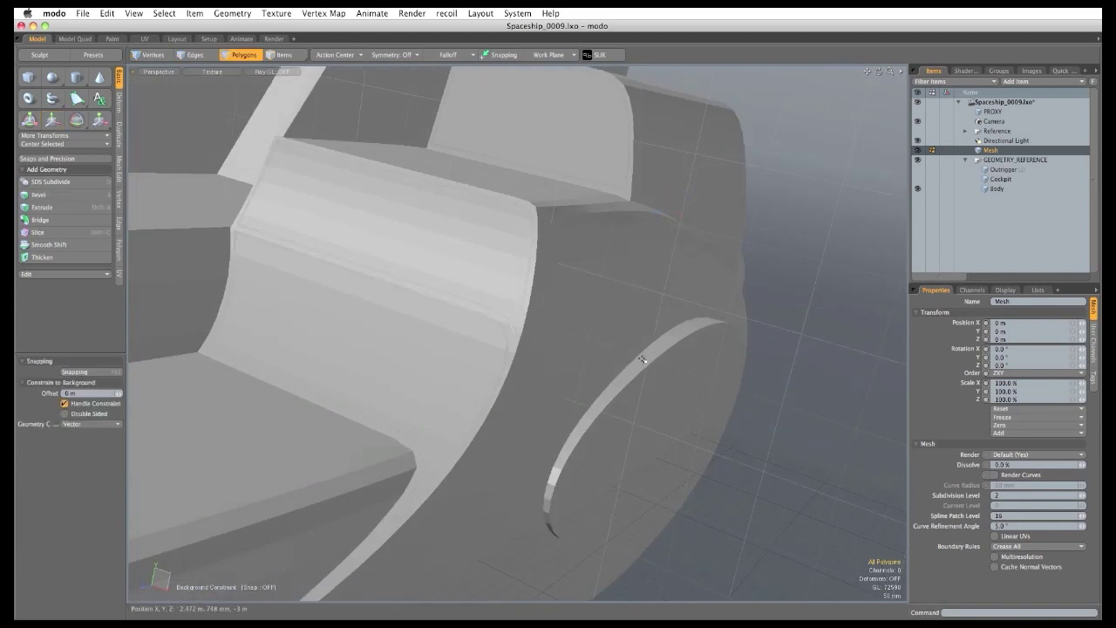
Bridge the facing edges of the two lower border strips, hiding the GEOMETRY_REFERENCE group only while working on them.
{"action": "scroll", "coordinate": [572, 489], "scroll_direction": "down", "scroll_amount": 5}
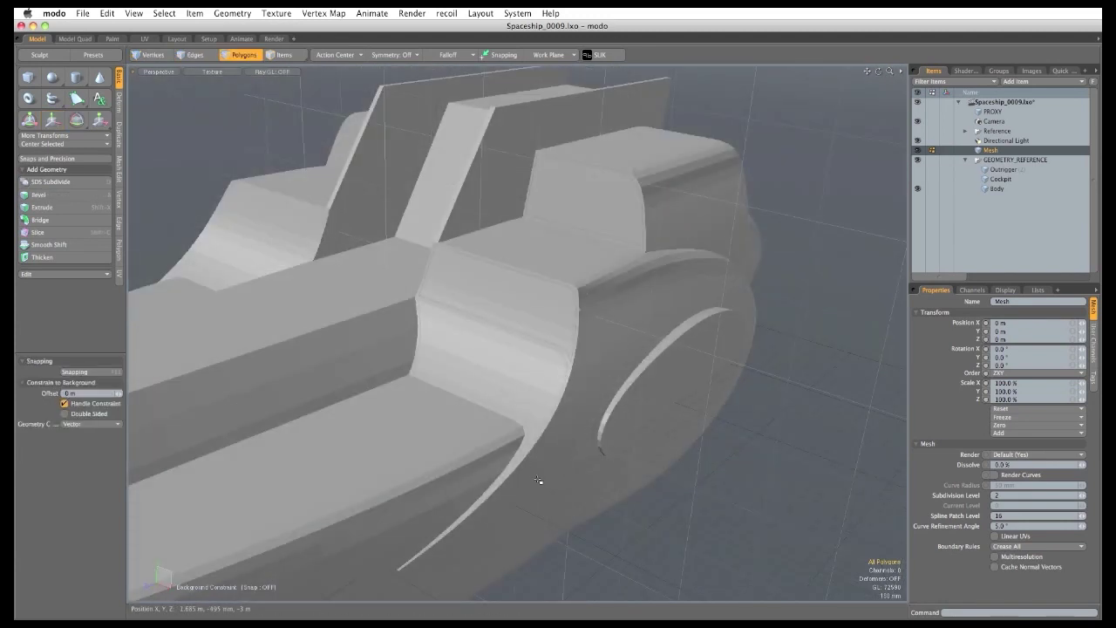
{"action": "mouse_move", "coordinate": [538, 480]}
{"action": "right_mouse_down"}
{"action": "mouse_move", "coordinate": [468, 455]}
{"action": "mouse_move", "coordinate": [401, 258]}
{"action": "mouse_move", "coordinate": [528, 135]}
{"action": "mouse_move", "coordinate": [652, 275]}
{"action": "mouse_move", "coordinate": [521, 493]}
{"action": "right_mouse_up"}
{"action": "left_click", "coordinate": [918, 160]}
{"action": "left_click_drag", "start_coordinate": [448, 369], "coordinate": [634, 393], "text": "ctrl+alt"}
{"action": "key", "text": "2"}
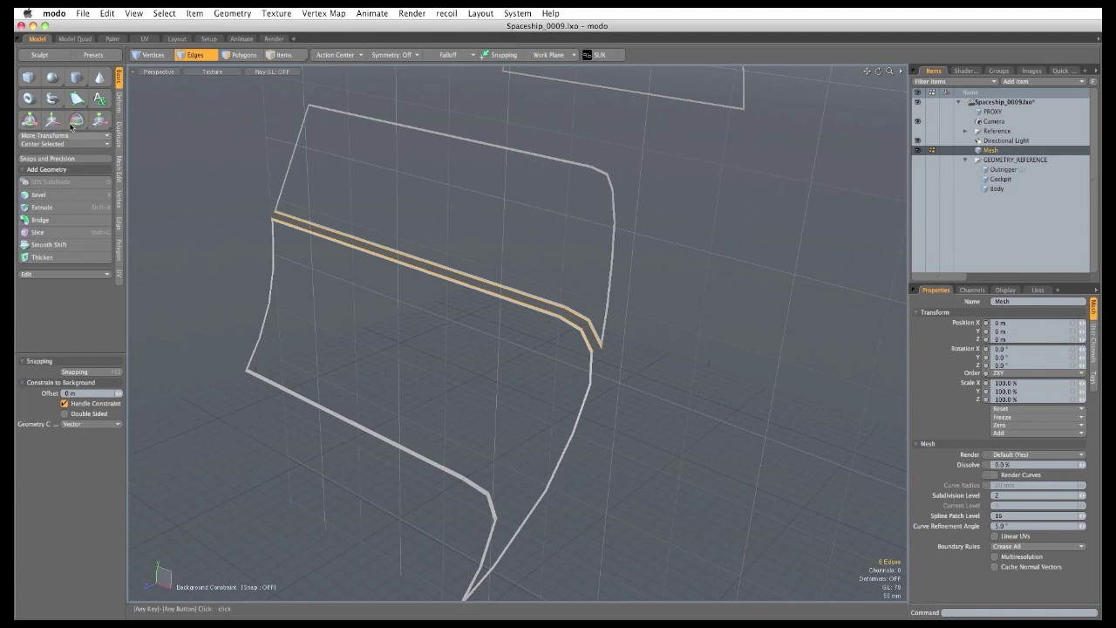
{"action": "left_click", "coordinate": [120, 135]}
{"action": "left_click", "coordinate": [87, 99]}
{"action": "left_click", "coordinate": [202, 171]}
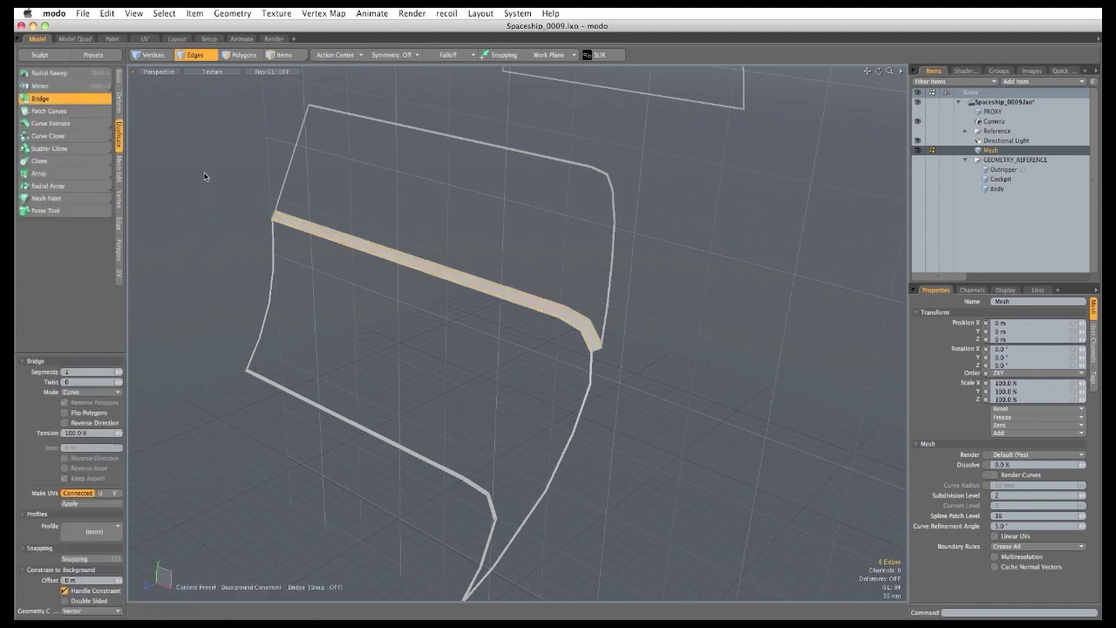
{"action": "key", "text": "q"}
{"action": "left_click", "coordinate": [918, 161]}
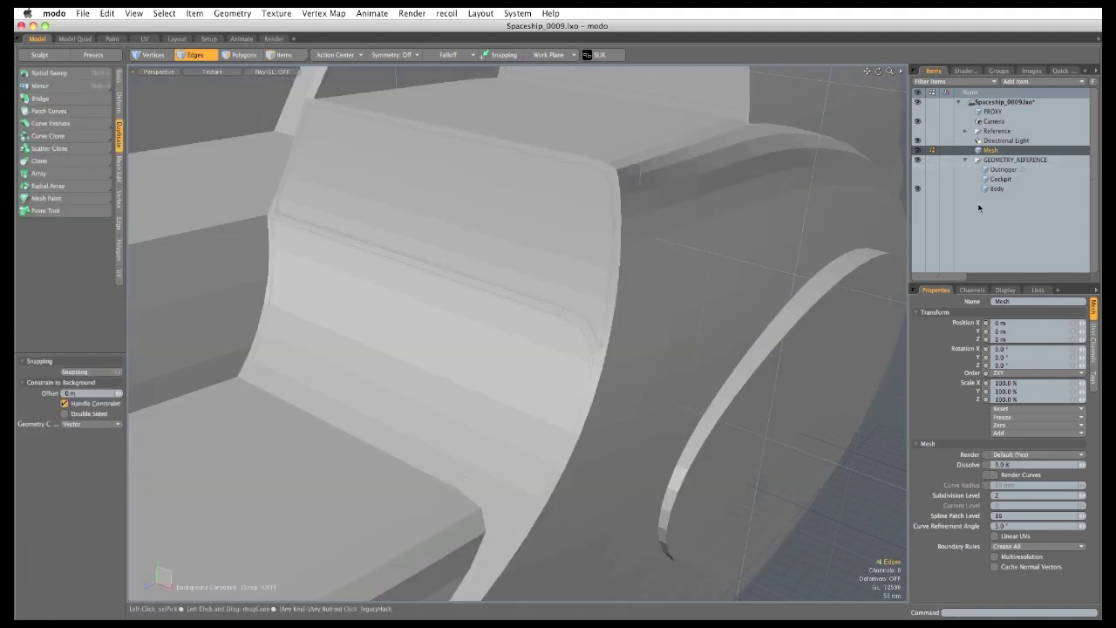
Select the connected polygons of the bridged border strips and activate the Pen tool with Make Quads.
{"action": "left_click_drag", "start_coordinate": [522, 351], "coordinate": [758, 475], "text": "alt"}
{"action": "key", "text": "3"}
{"action": "double_click", "coordinate": [584, 301]}
{"action": "left_click", "coordinate": [119, 78]}
{"action": "left_click", "coordinate": [76, 100]}
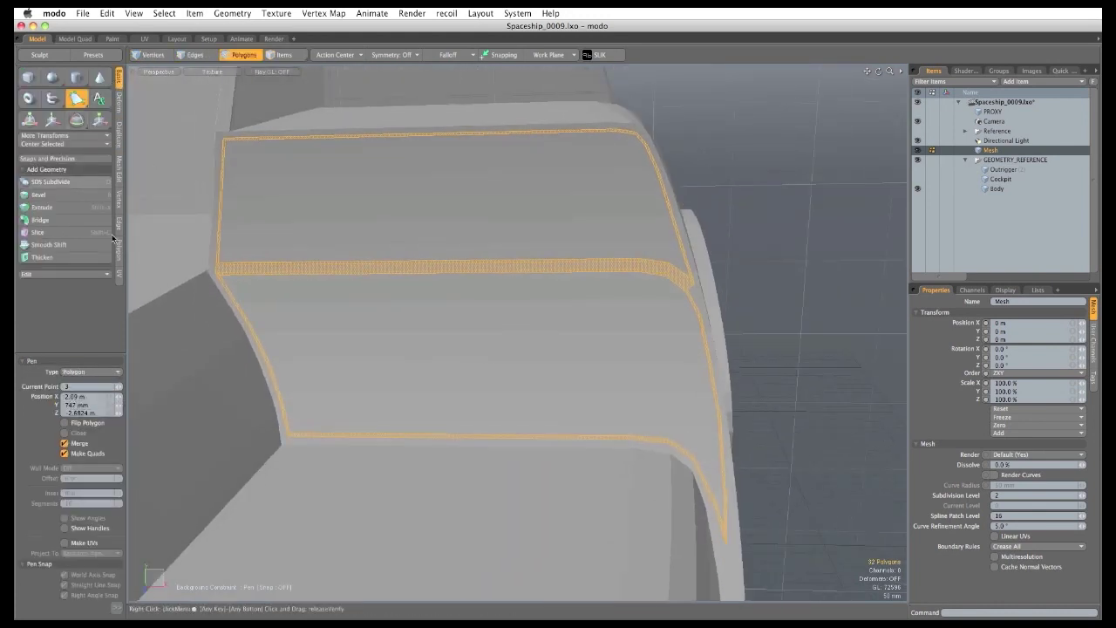
Set the background constraint's geometry constraint to Off for the Pen tool.
{"action": "left_click_drag", "start_coordinate": [642, 296], "coordinate": [712, 314], "text": "alt"}
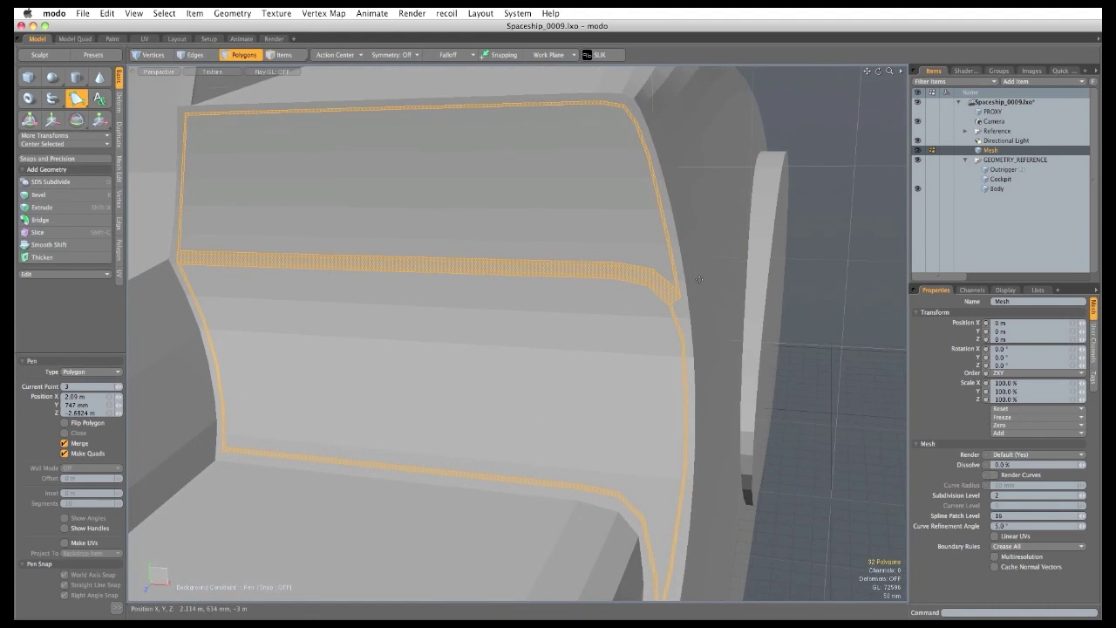
{"action": "scroll", "coordinate": [690, 125], "scroll_direction": "up", "scroll_amount": 6}
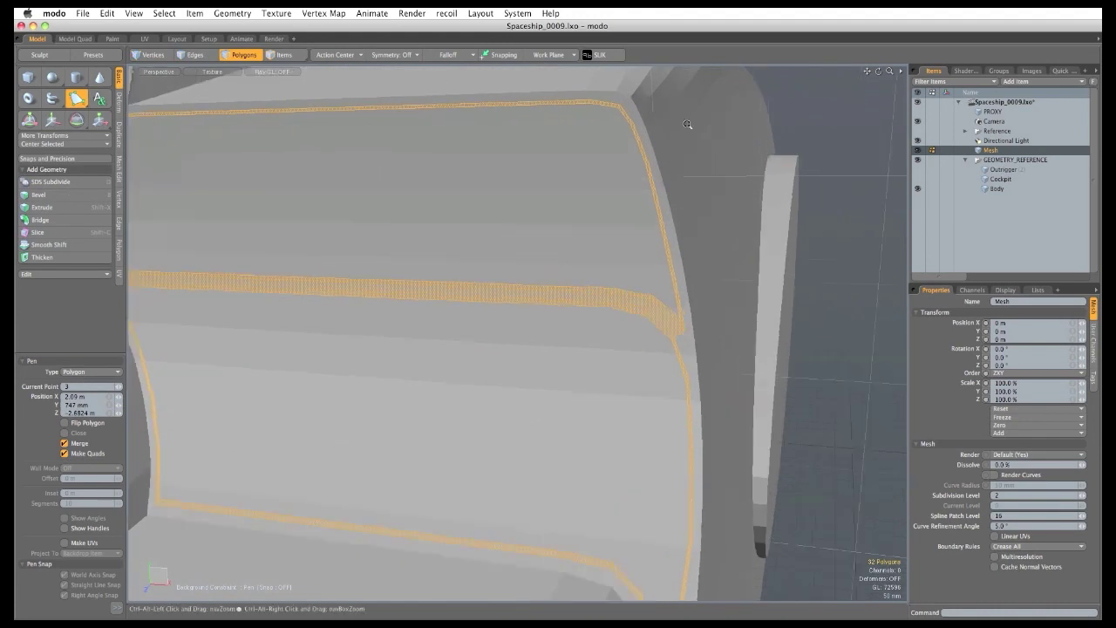
{"action": "scroll", "coordinate": [690, 343], "scroll_direction": "down", "scroll_amount": 2}
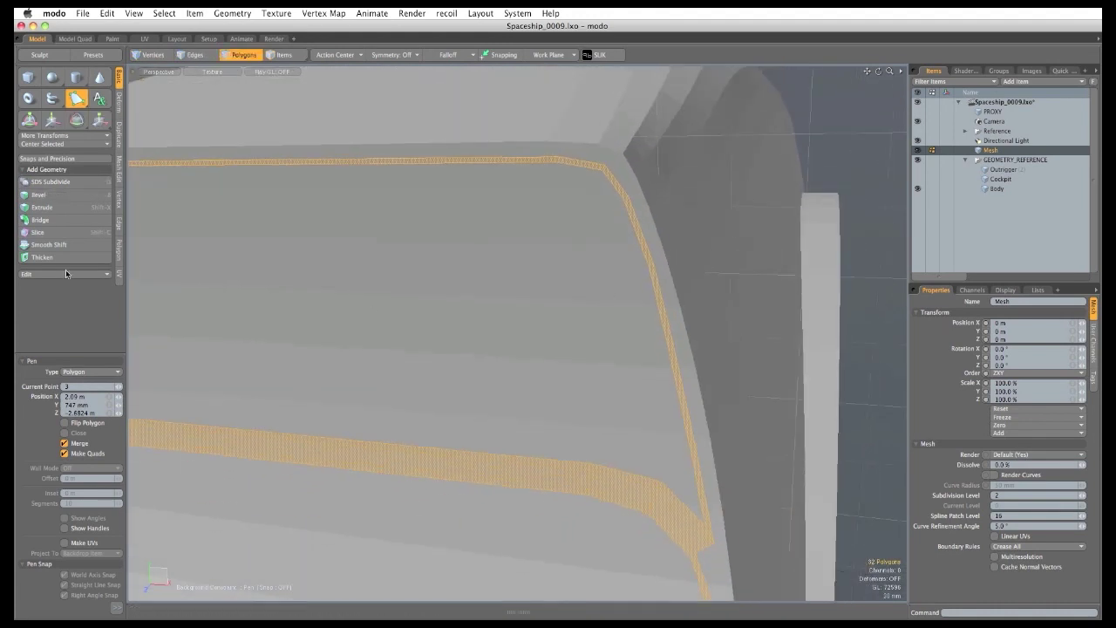
{"action": "left_click_drag", "start_coordinate": [297, 479], "coordinate": [214, 478], "text": "ctrl+alt"}
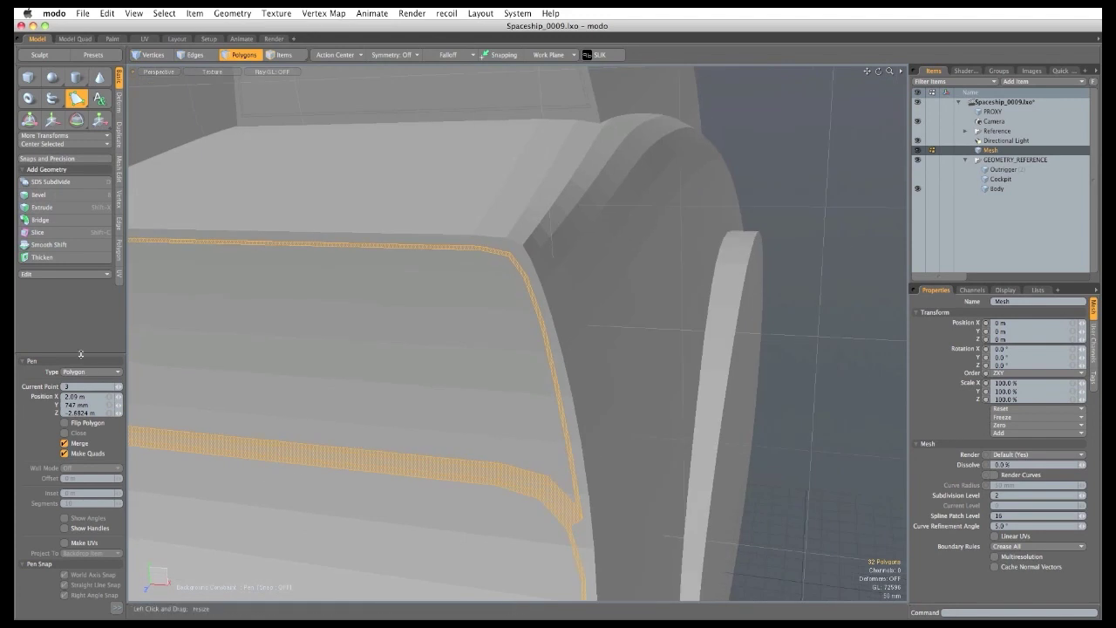
{"action": "left_click_drag", "start_coordinate": [81, 354], "coordinate": [83, 231]}
{"action": "left_click", "coordinate": [79, 547]}
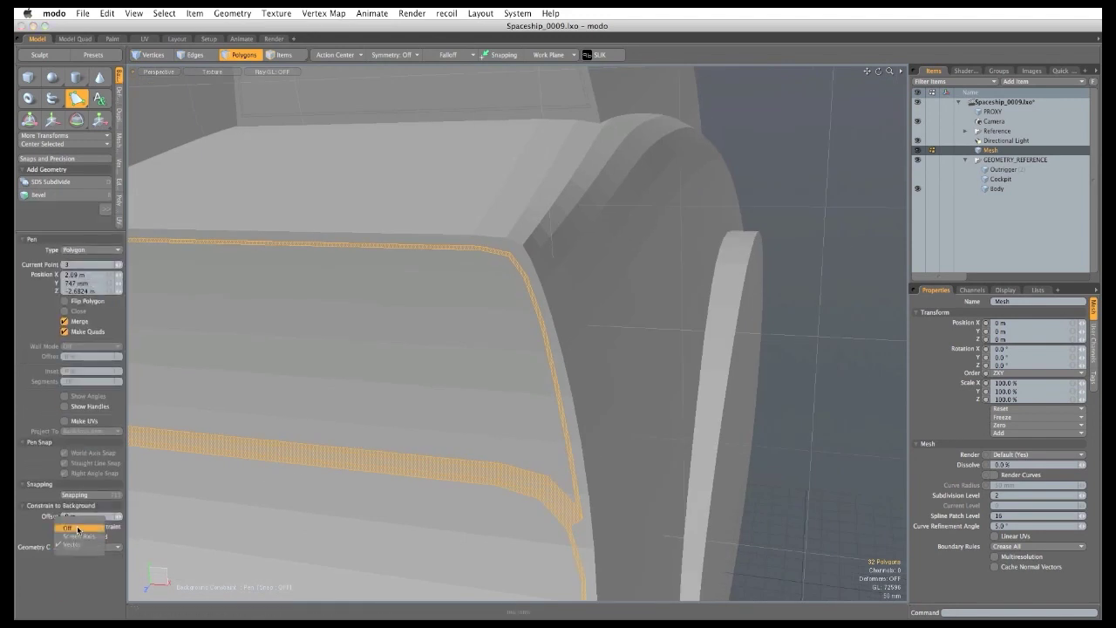
{"action": "left_click", "coordinate": [79, 529]}
Draw a quad with the Pen from the upper border strip's rounded corner out to the Body's edge, adjusting its outer corner point.
{"action": "left_click_drag", "start_coordinate": [434, 276], "coordinate": [493, 292], "text": "alt"}
{"action": "left_click_drag", "start_coordinate": [492, 292], "coordinate": [747, 359], "text": "alt+shift"}
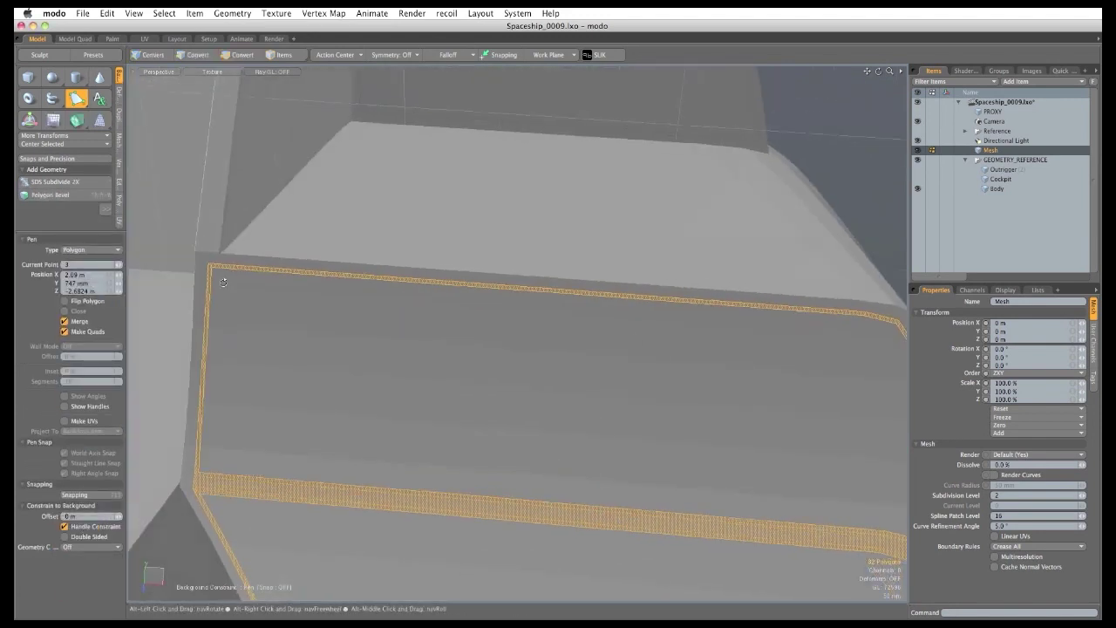
{"action": "left_click_drag", "start_coordinate": [375, 323], "coordinate": [262, 311], "text": "alt"}
{"action": "left_click_drag", "start_coordinate": [644, 362], "coordinate": [579, 371], "text": "alt"}
{"action": "mouse_move", "coordinate": [579, 372]}
{"action": "left_mouse_down", "text": "alt+shift"}
{"action": "mouse_move", "coordinate": [516, 379]}
{"action": "mouse_move", "coordinate": [593, 358]}
{"action": "left_mouse_up", "text": "alt+shift"}
{"action": "scroll", "coordinate": [700, 310], "scroll_direction": "up", "scroll_amount": 3}
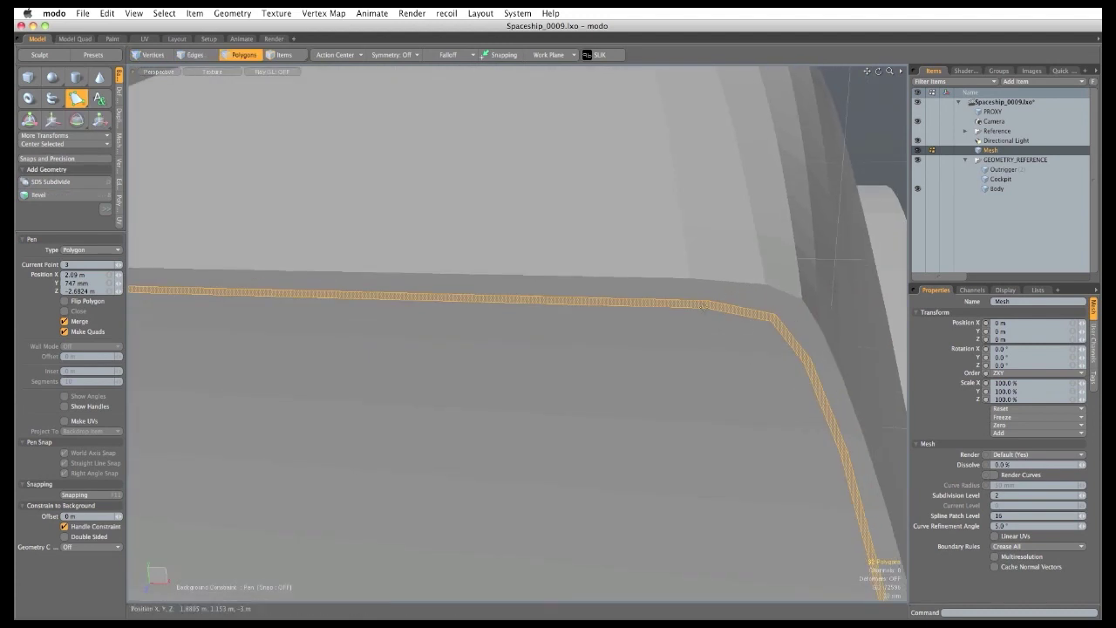
{"action": "left_click_drag", "start_coordinate": [701, 302], "coordinate": [708, 299]}
{"action": "left_click", "coordinate": [706, 281]}
{"action": "left_click", "coordinate": [782, 293]}
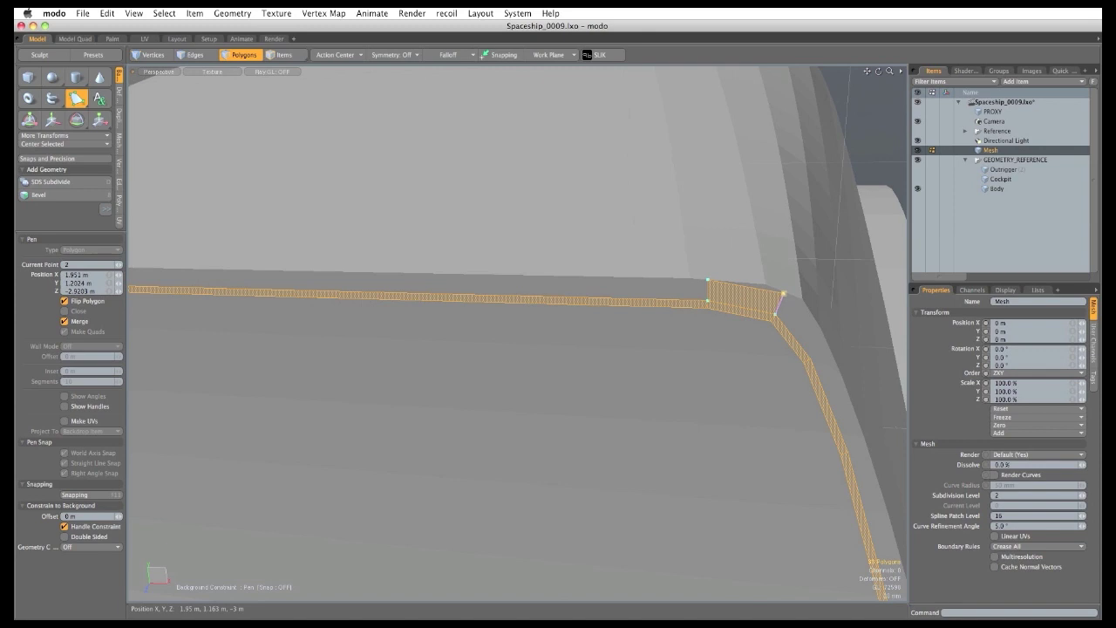
{"action": "left_click_drag", "start_coordinate": [783, 293], "coordinate": [782, 292]}
{"action": "left_click_drag", "start_coordinate": [628, 321], "coordinate": [505, 344], "text": "alt"}
{"action": "left_click_drag", "start_coordinate": [593, 296], "coordinate": [674, 295], "text": "ctrl+alt"}
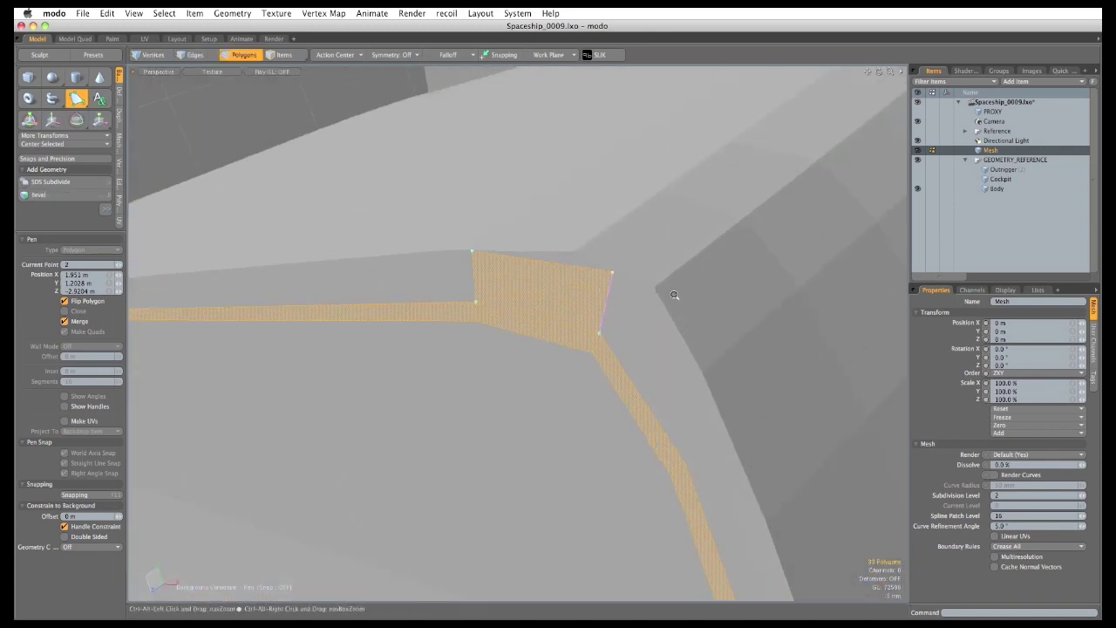
{"action": "left_click_drag", "start_coordinate": [613, 274], "coordinate": [616, 274]}
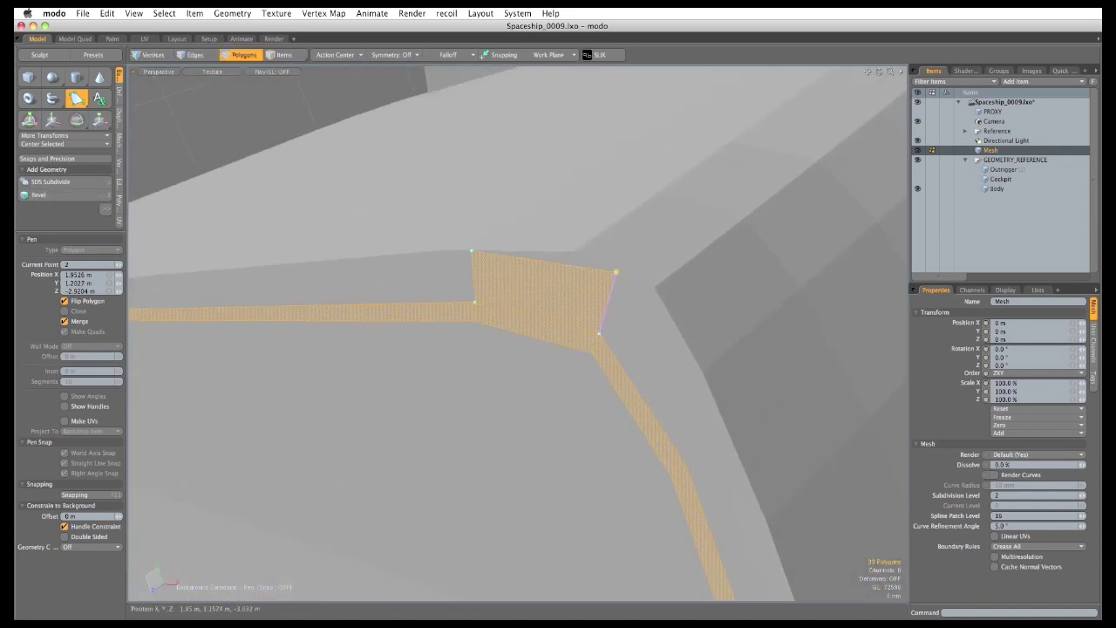
Continue the Pen quads down the Body's curved outer edge, past the junction with the middle border strip.
{"action": "left_click", "coordinate": [729, 449]}
{"action": "left_click_drag", "start_coordinate": [676, 434], "coordinate": [626, 427], "text": "ctrl+alt"}
{"action": "left_click_drag", "start_coordinate": [626, 427], "coordinate": [628, 299], "text": "alt+shift"}
{"action": "left_click", "coordinate": [702, 402]}
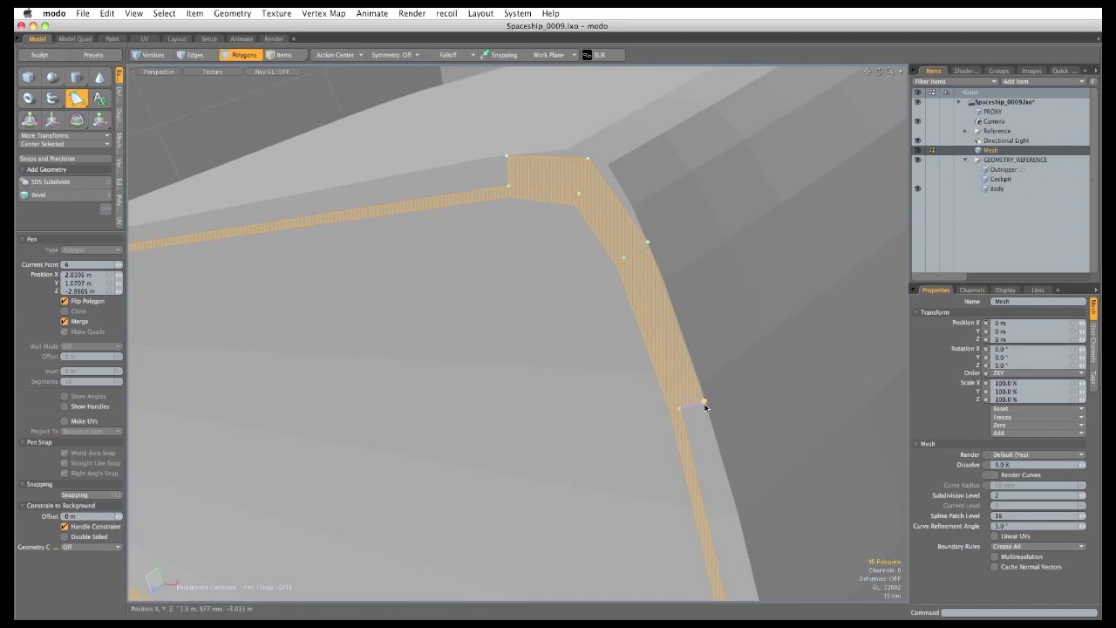
{"action": "left_click_drag", "start_coordinate": [697, 516], "coordinate": [654, 317], "text": "alt+shift"}
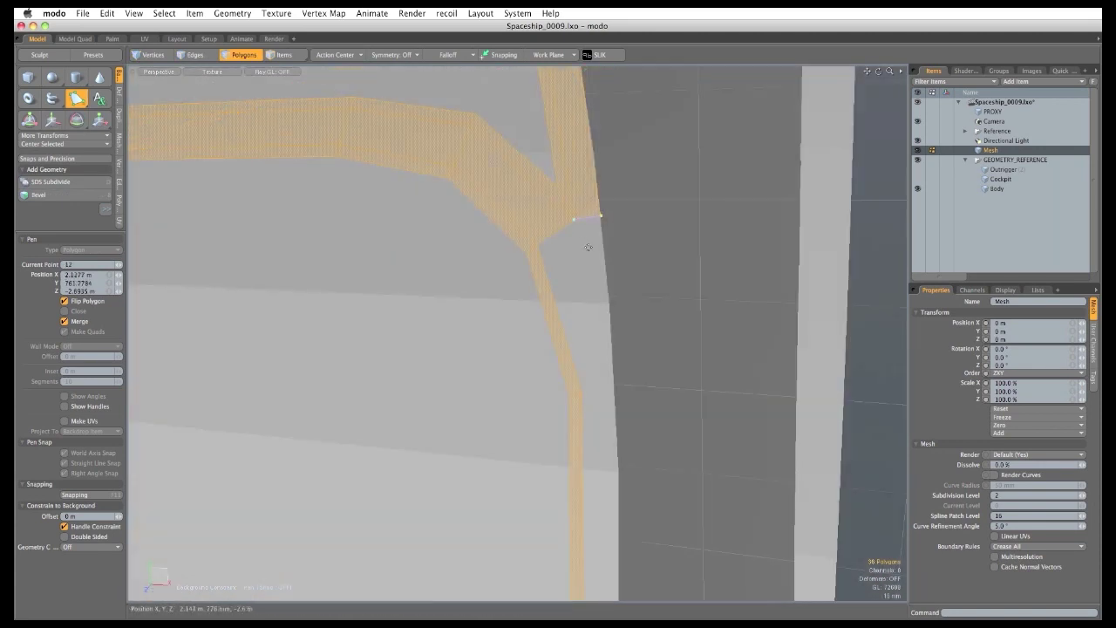
{"action": "left_click_drag", "start_coordinate": [599, 362], "coordinate": [613, 391]}
{"action": "left_click_drag", "start_coordinate": [537, 246], "coordinate": [582, 392]}
Fill the triangular gap between the middle strip's junction and the new side strip with a polygon built from its bordering edges.
{"action": "key", "text": "space"}
{"action": "key", "text": "space"}
{"action": "key", "text": "space"}
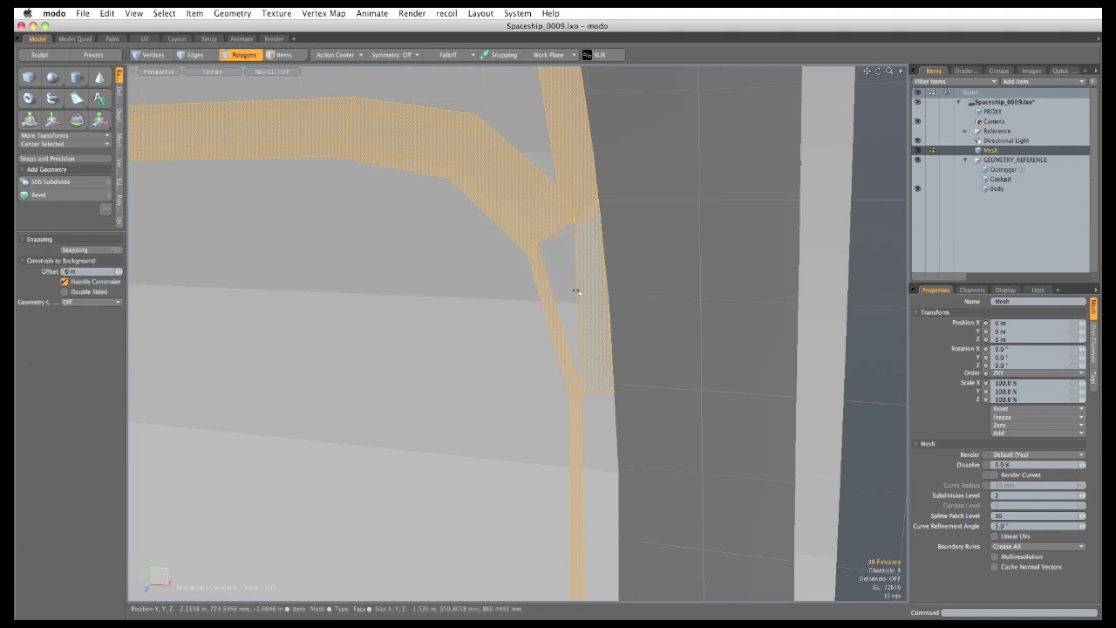
{"action": "left_click", "coordinate": [579, 295]}
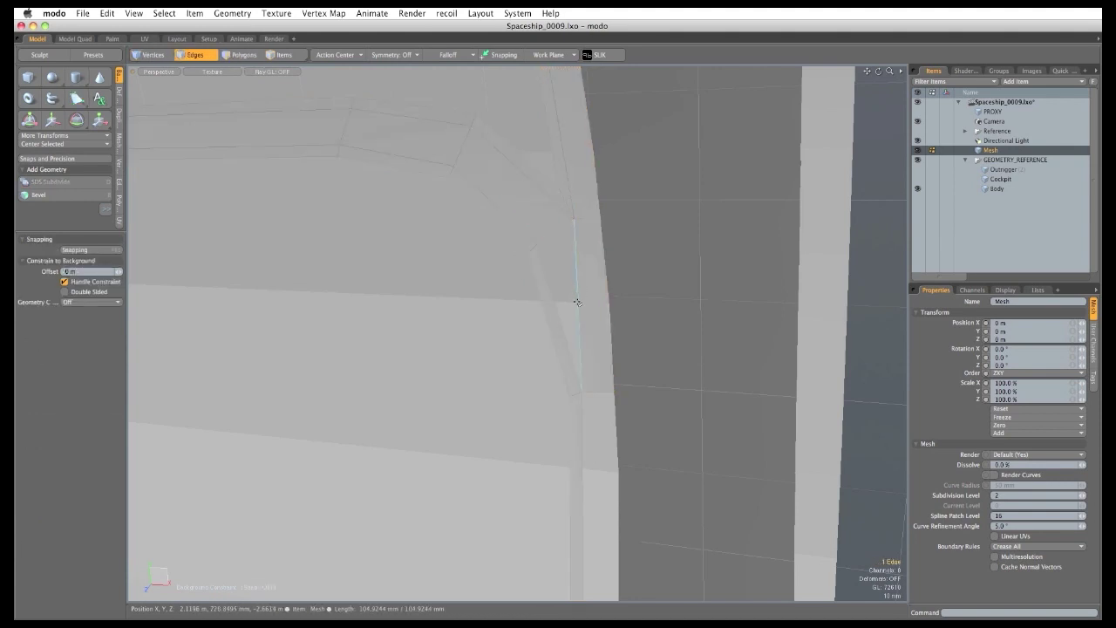
{"action": "key", "text": "l"}
{"action": "key", "text": "super+z"}
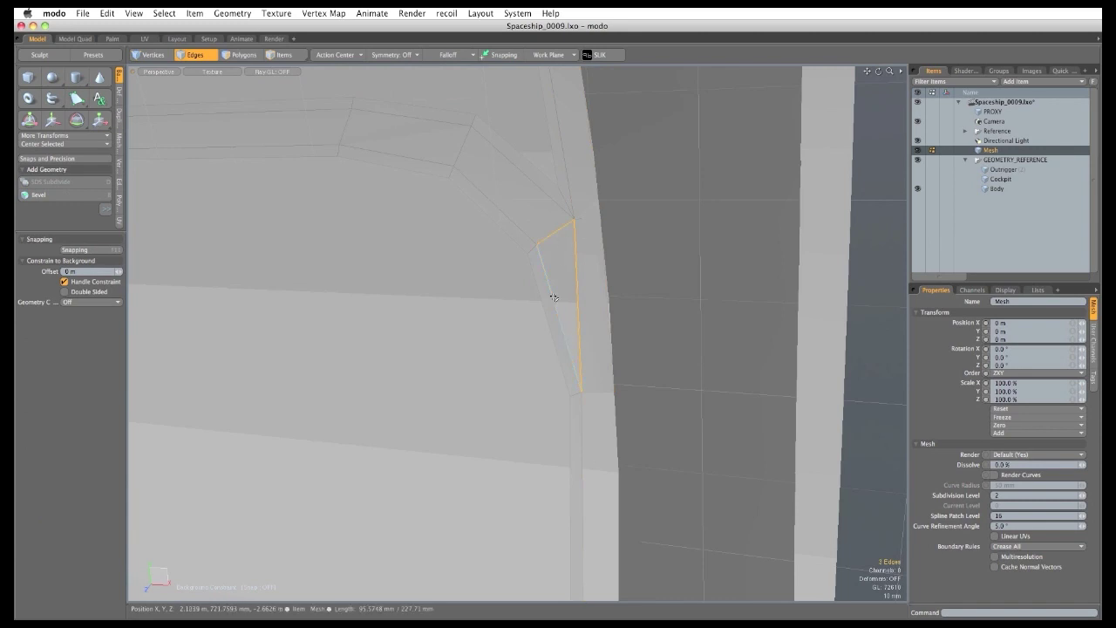
{"action": "key", "text": "space"}
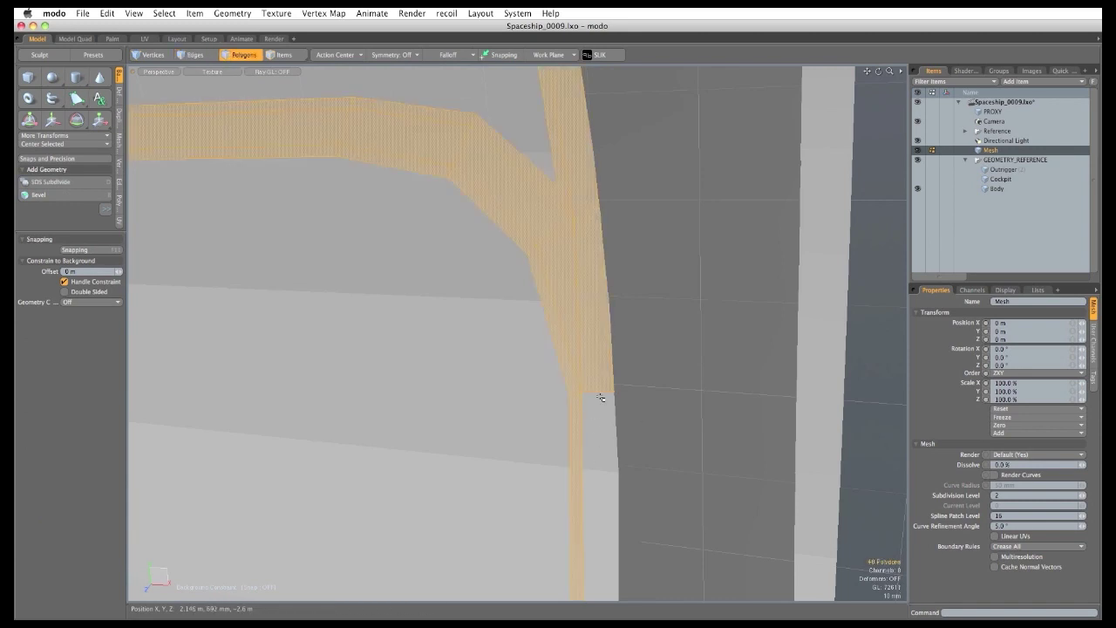
Extend the side strip with Pen quads using Make Quads, down the Body's outer edge to the lower border strip.
{"action": "left_click", "coordinate": [78, 98]}
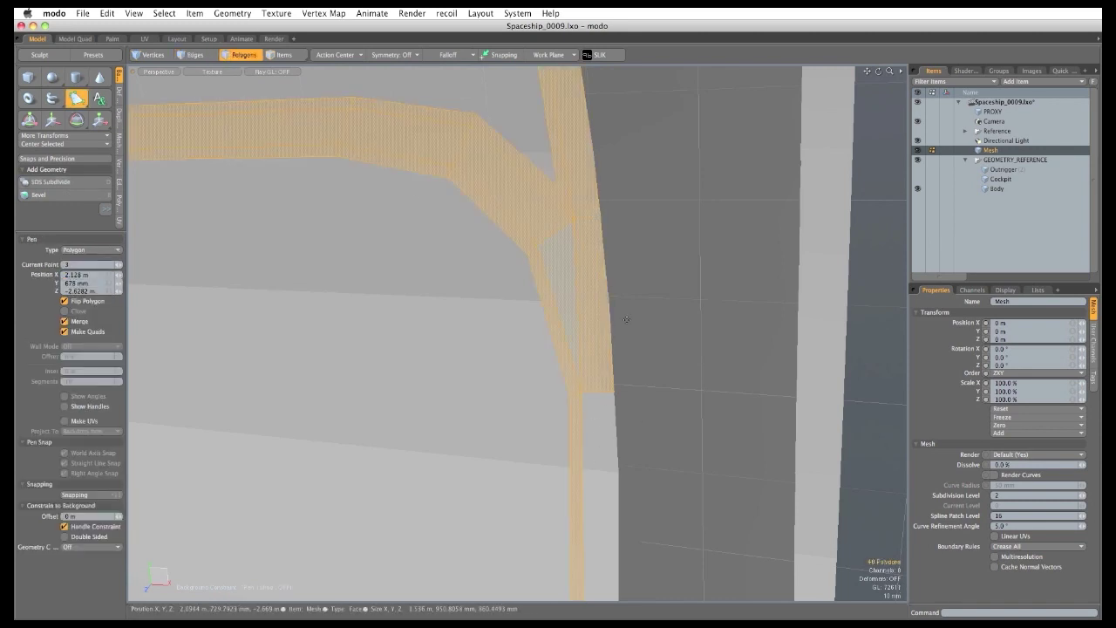
{"action": "left_click", "coordinate": [591, 392]}
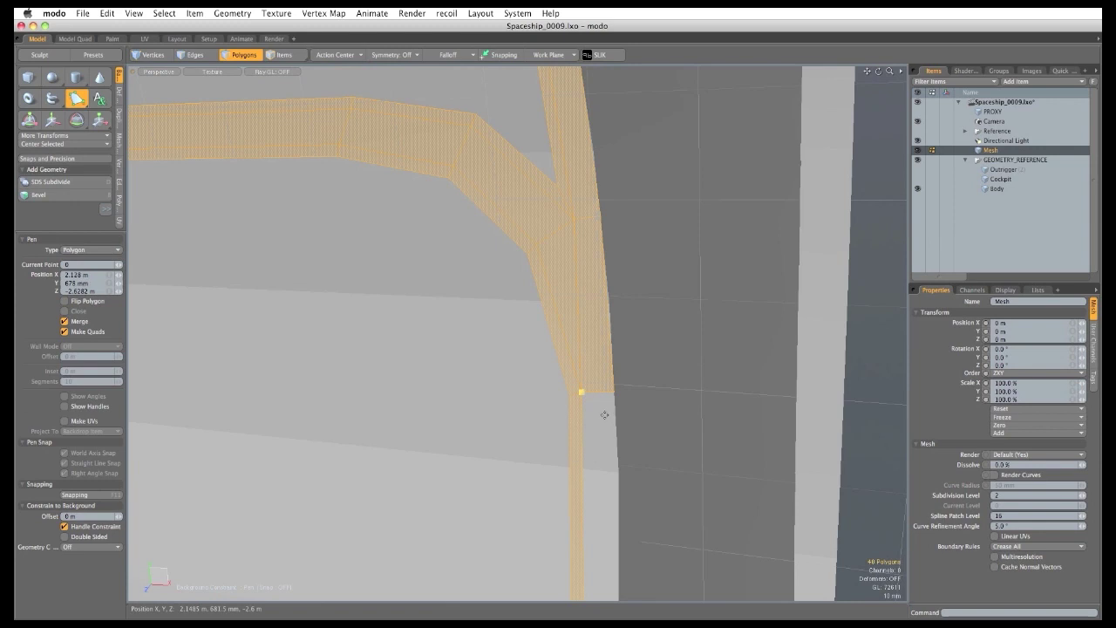
{"action": "mouse_move", "coordinate": [613, 403]}
{"action": "left_mouse_down", "text": "alt"}
{"action": "mouse_move", "coordinate": [595, 448]}
{"action": "mouse_move", "coordinate": [610, 396]}
{"action": "left_mouse_up", "text": "alt"}
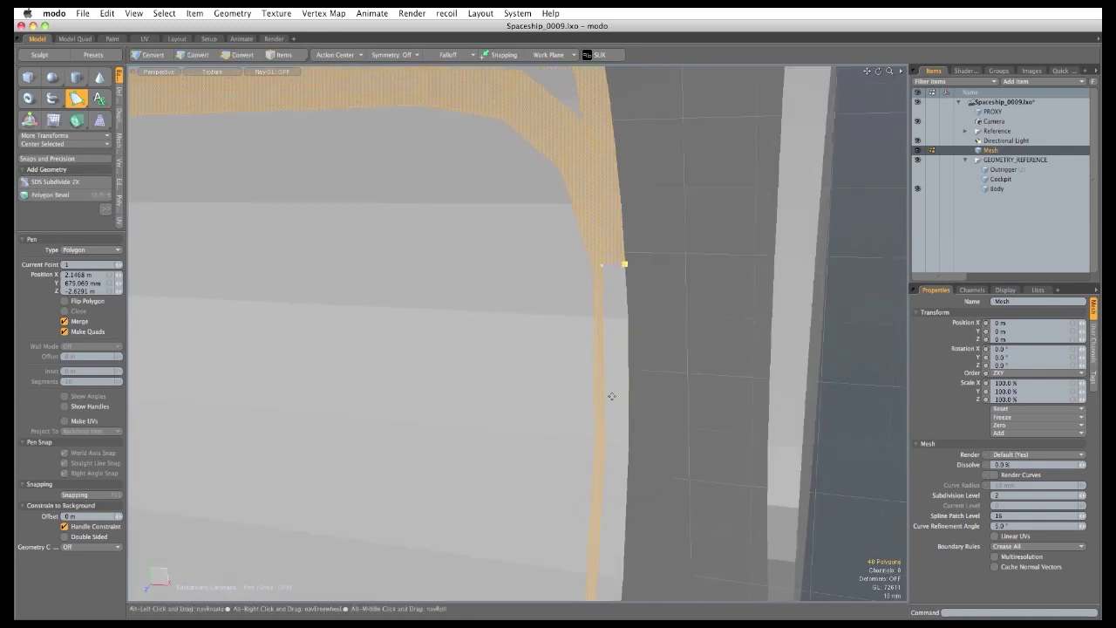
{"action": "left_click", "coordinate": [622, 403]}
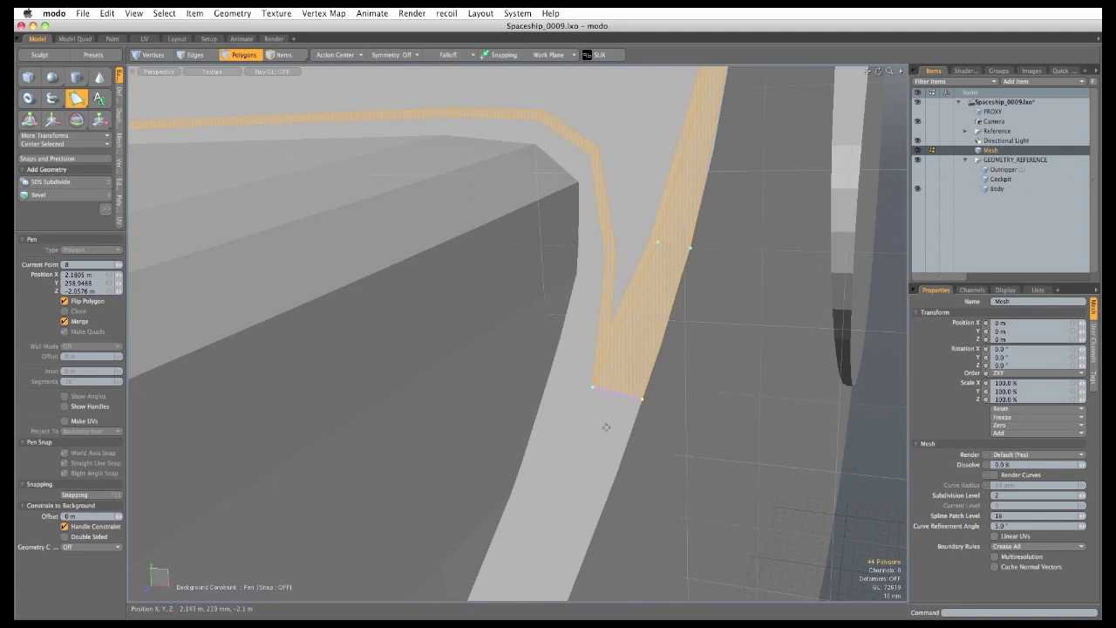
Extend the side strip further down the Body's narrow curved leg below the lower panel's corner.
{"action": "left_click_drag", "start_coordinate": [606, 427], "coordinate": [578, 328], "text": "alt"}
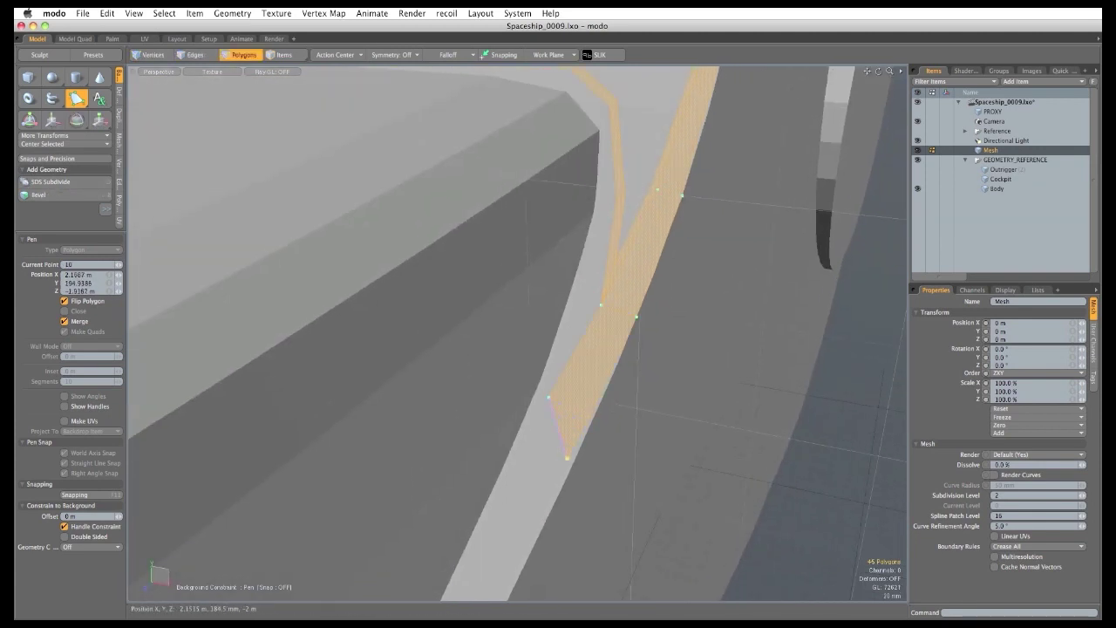
{"action": "left_click_drag", "start_coordinate": [548, 397], "coordinate": [456, 411]}
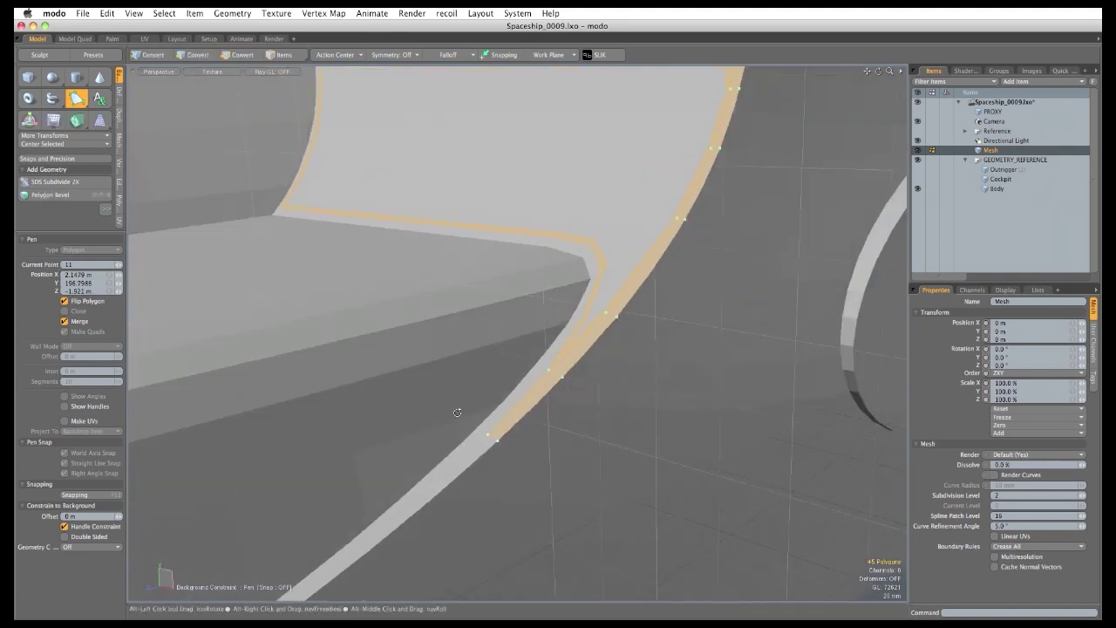
{"action": "left_click_drag", "start_coordinate": [620, 369], "coordinate": [603, 406], "text": "alt"}
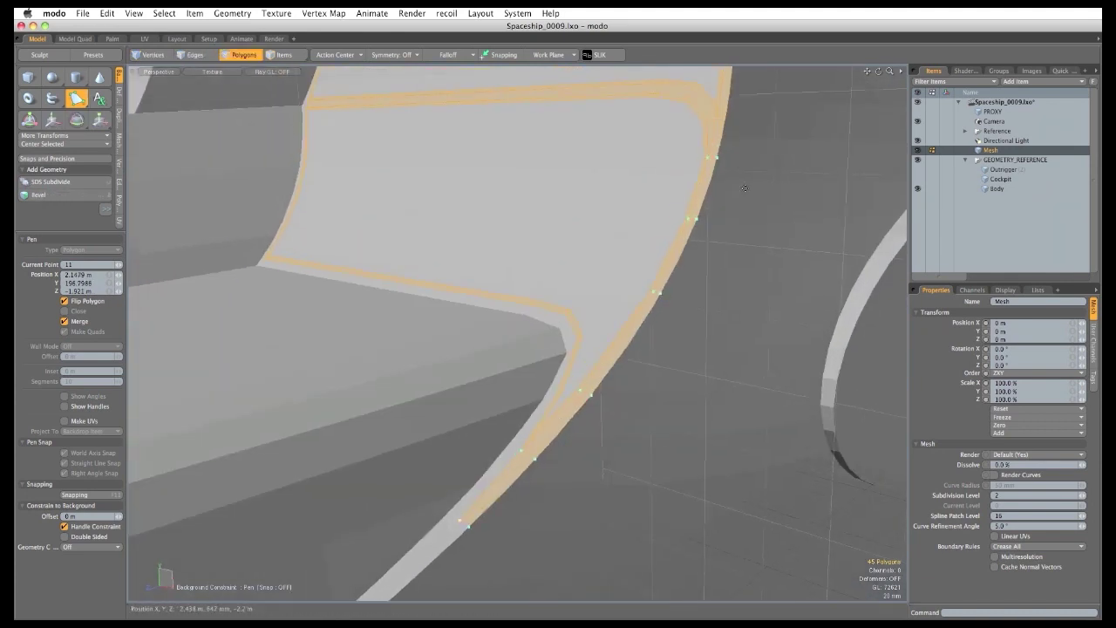
{"action": "left_click_drag", "start_coordinate": [468, 497], "coordinate": [665, 299], "text": "alt"}
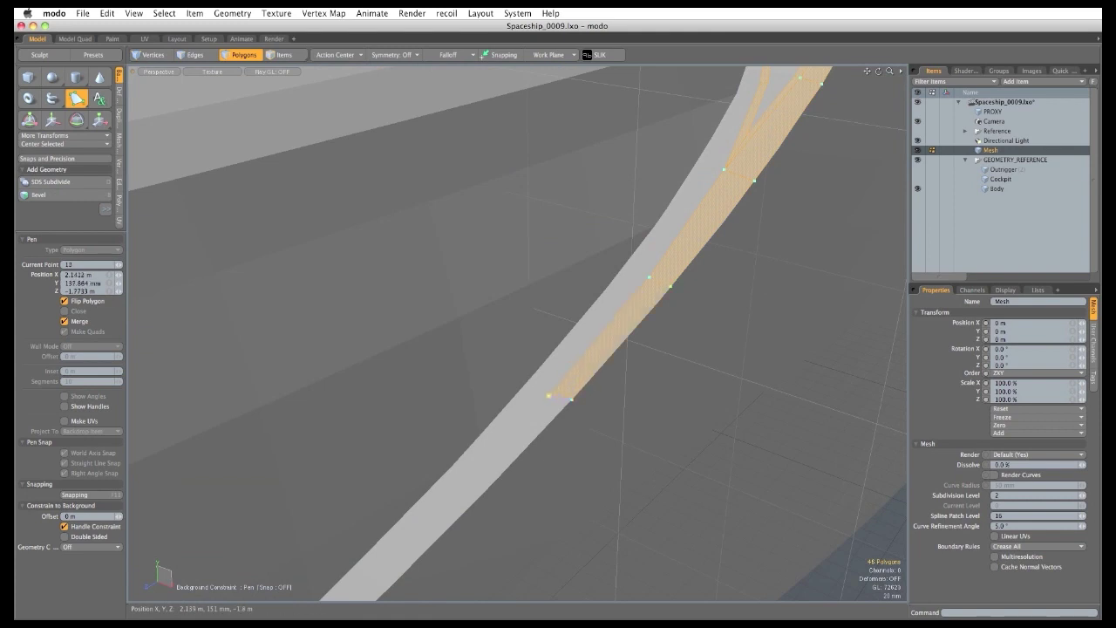
Draw Pen quads along the lower panel's bottom edge and up its slanted inner edge to the corner beside the middle strip.
{"action": "left_click_drag", "start_coordinate": [549, 396], "coordinate": [492, 410], "text": "ctrl+alt"}
{"action": "left_click_drag", "start_coordinate": [492, 462], "coordinate": [673, 218], "text": "alt+shift"}
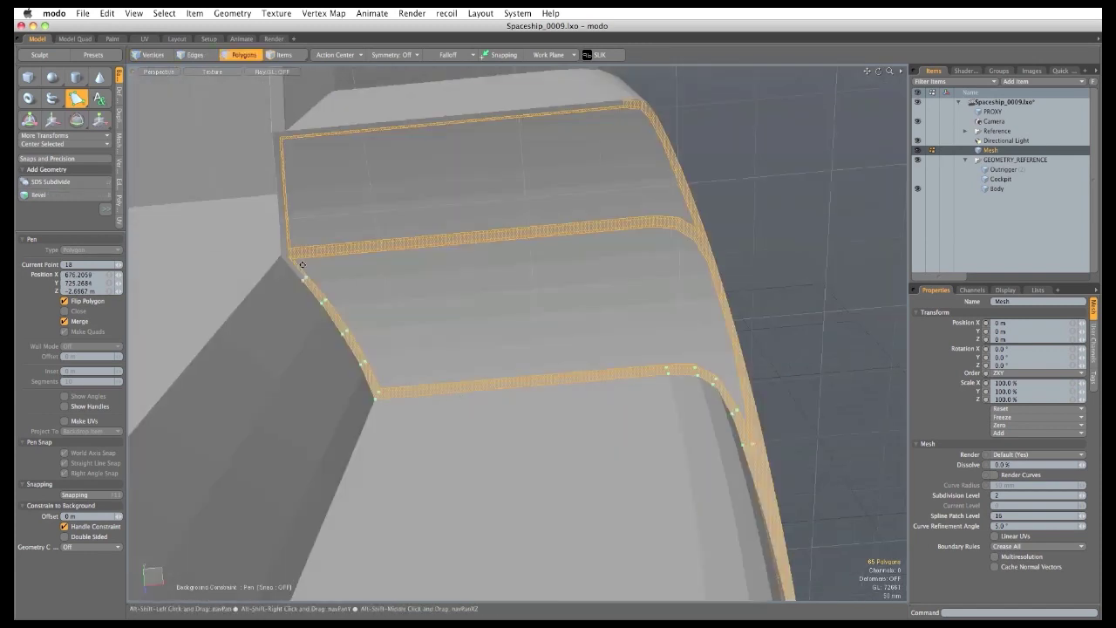
{"action": "left_click_drag", "start_coordinate": [302, 264], "coordinate": [457, 386], "text": "alt+shift"}
{"action": "left_click_drag", "start_coordinate": [458, 386], "coordinate": [579, 397], "text": "ctrl+alt"}
{"action": "left_click_drag", "start_coordinate": [396, 360], "coordinate": [491, 349], "text": "alt+shift"}
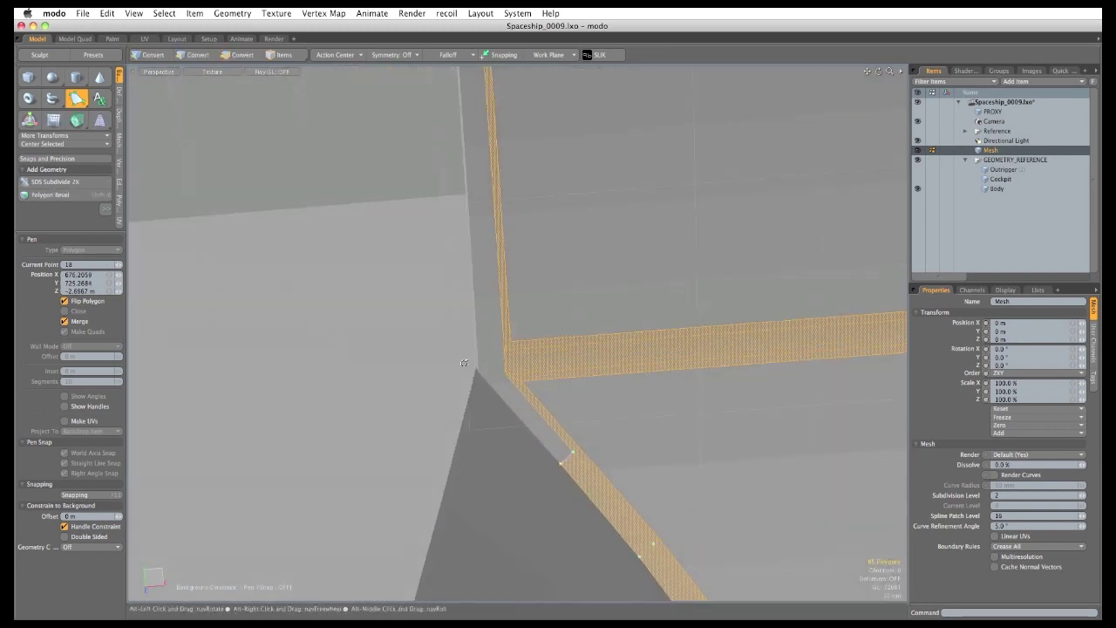
{"action": "left_click", "coordinate": [485, 375]}
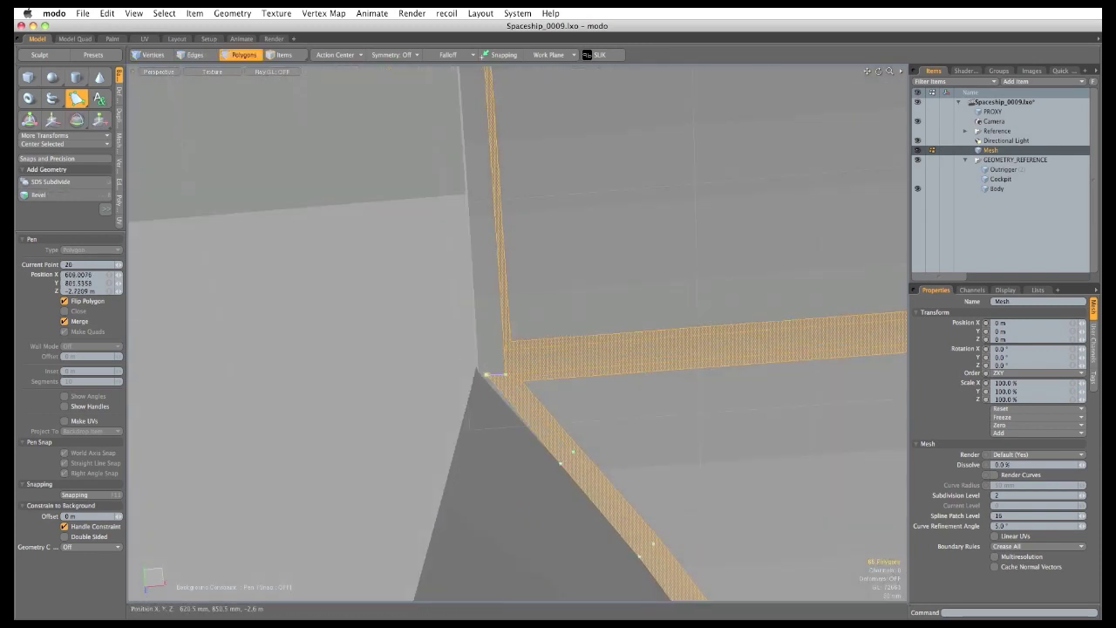
{"action": "left_click", "coordinate": [478, 352]}
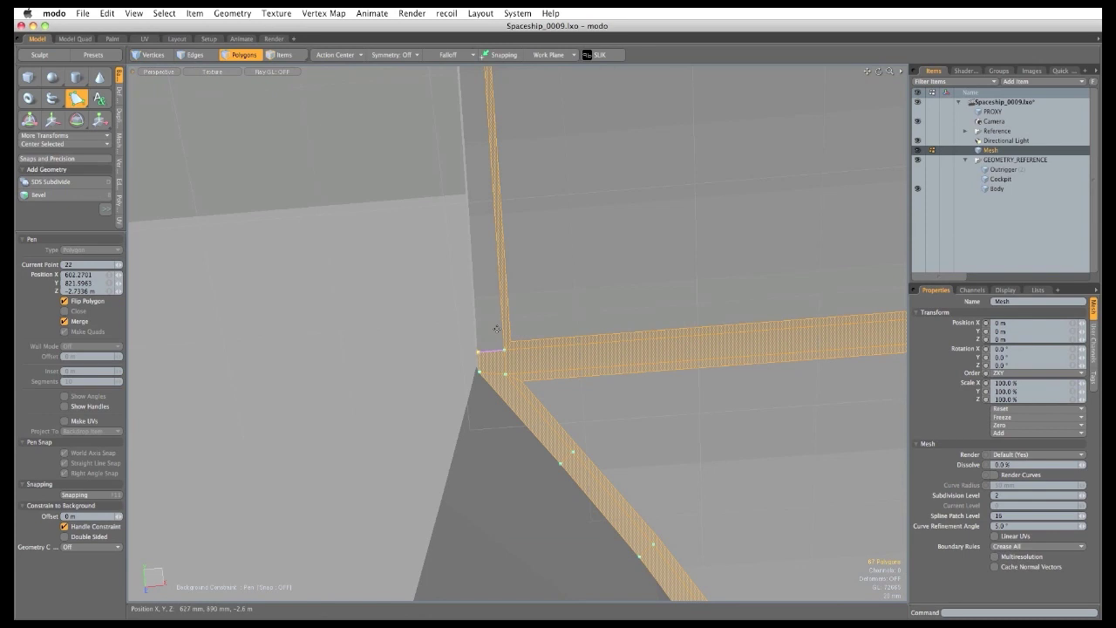
Extend the quads up the inner side edge of the upper rectangular panel to its top corner.
{"action": "left_click_drag", "start_coordinate": [473, 340], "coordinate": [516, 515], "text": "alt+shift"}
{"action": "left_click_drag", "start_coordinate": [532, 433], "coordinate": [485, 418], "text": "ctrl+alt"}
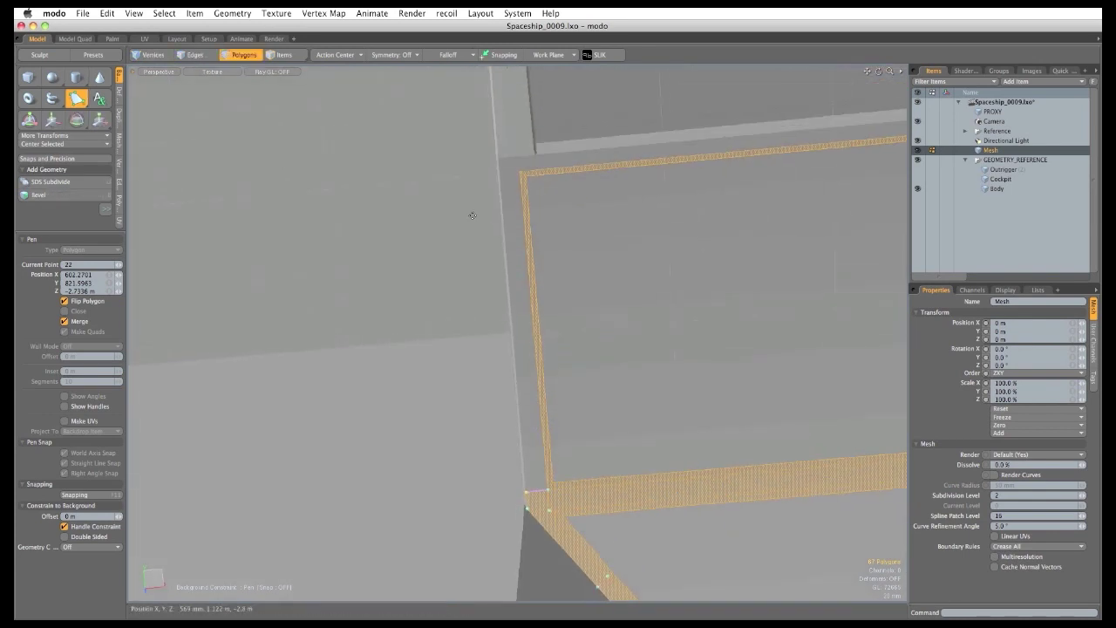
{"action": "left_click", "coordinate": [518, 174]}
{"action": "mouse_move", "coordinate": [518, 173]}
{"action": "left_mouse_down"}
{"action": "mouse_move", "coordinate": [501, 173]}
{"action": "mouse_move", "coordinate": [534, 172]}
{"action": "mouse_move", "coordinate": [519, 173]}
{"action": "left_mouse_up"}
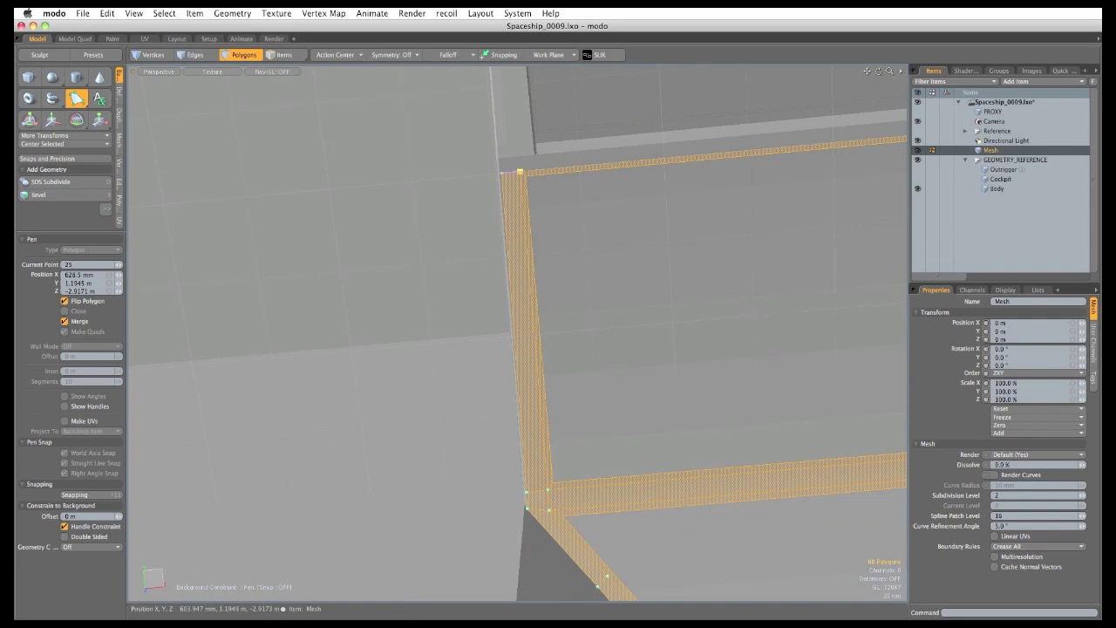
{"action": "left_click", "coordinate": [500, 173]}
Cap the panel's top inner corner with a quad and fill the margin along its top edge with a Pen strip.
{"action": "left_click_drag", "start_coordinate": [523, 213], "coordinate": [511, 301], "text": "alt"}
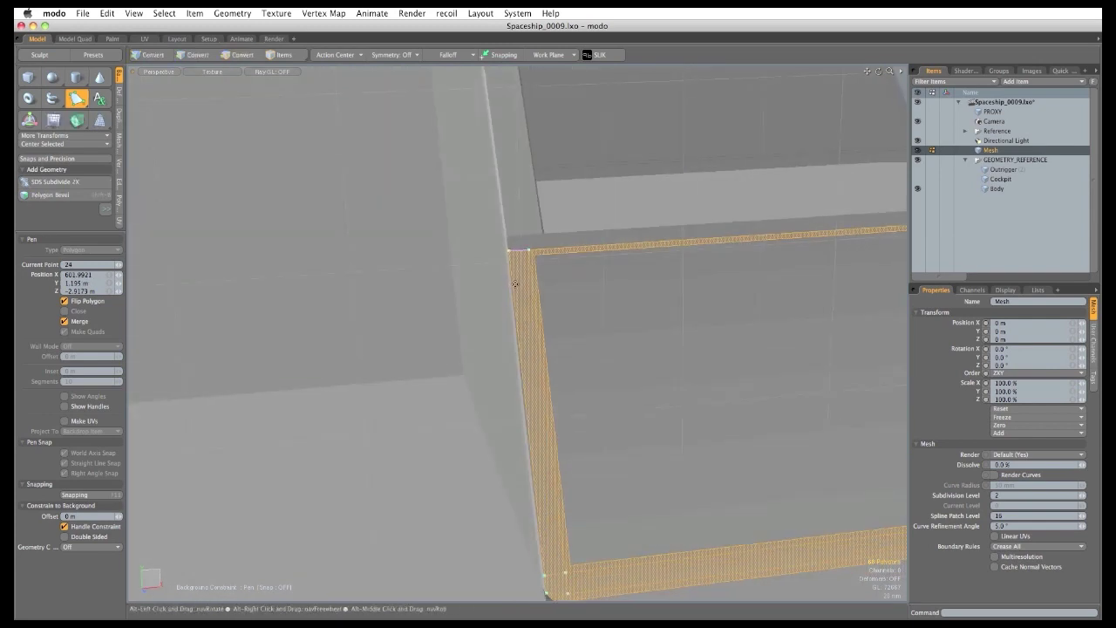
{"action": "left_click_drag", "start_coordinate": [540, 248], "coordinate": [566, 247], "text": "ctrl+alt"}
{"action": "left_click", "coordinate": [494, 233]}
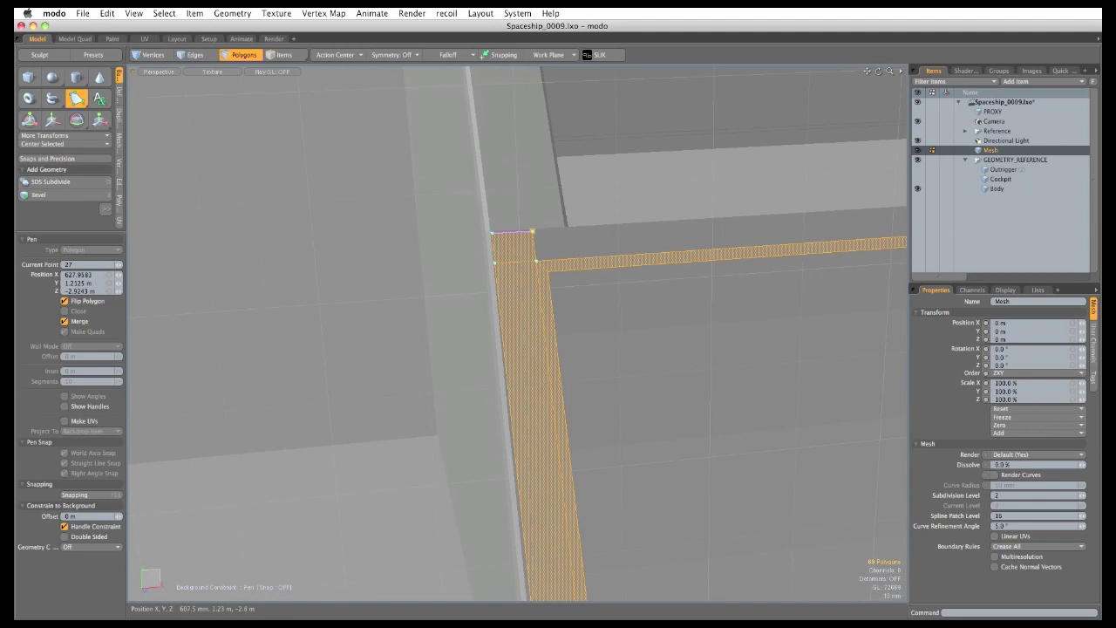
{"action": "left_click_drag", "start_coordinate": [532, 231], "coordinate": [536, 260]}
{"action": "left_click", "coordinate": [542, 232]}
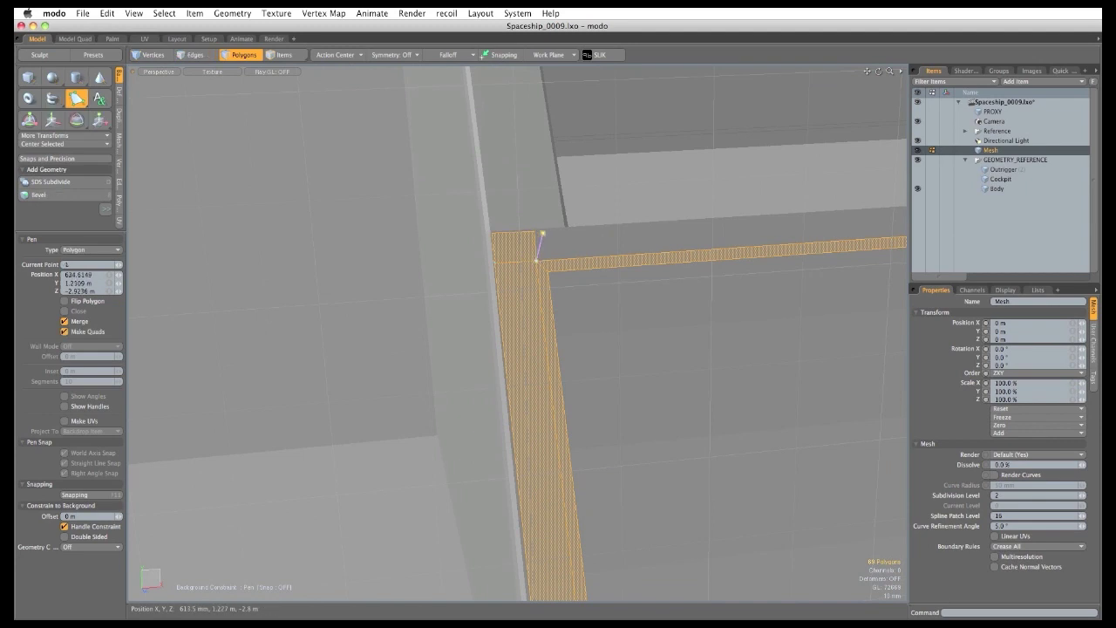
{"action": "left_click_drag", "start_coordinate": [707, 380], "coordinate": [571, 359], "text": "alt"}
{"action": "scroll", "coordinate": [572, 286], "scroll_direction": "up", "scroll_amount": 3}
{"action": "left_click", "coordinate": [605, 270]}
{"action": "key", "text": "space"}
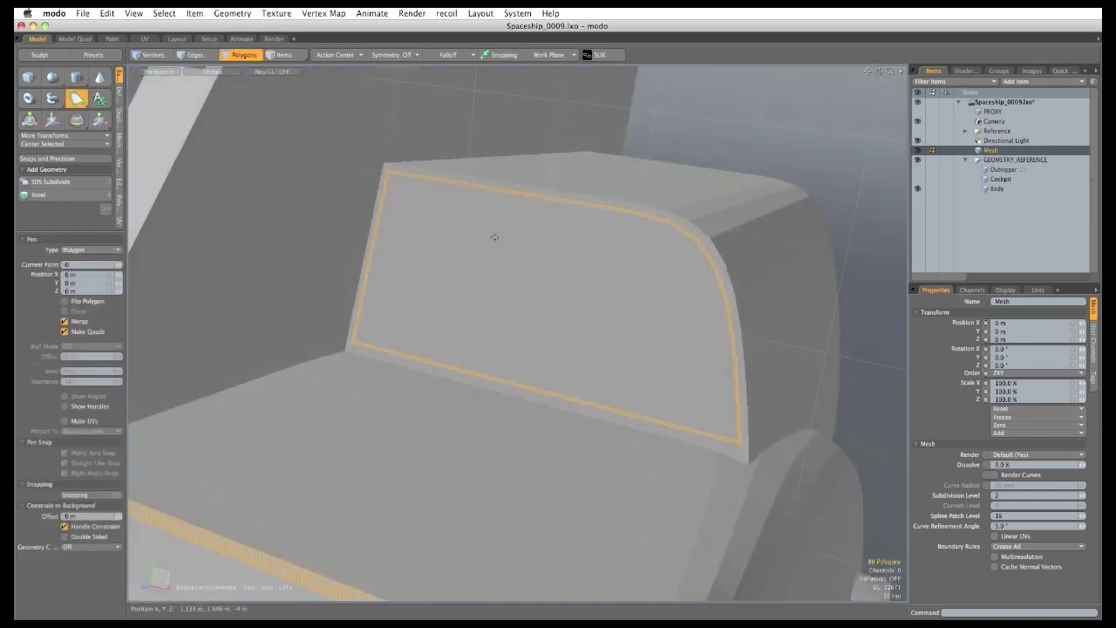
Draw Pen quads along the bottom edge of the raised rear panel's border, ending with a quad at its outer corner.
{"action": "left_click_drag", "start_coordinate": [494, 237], "coordinate": [535, 388], "text": "alt"}
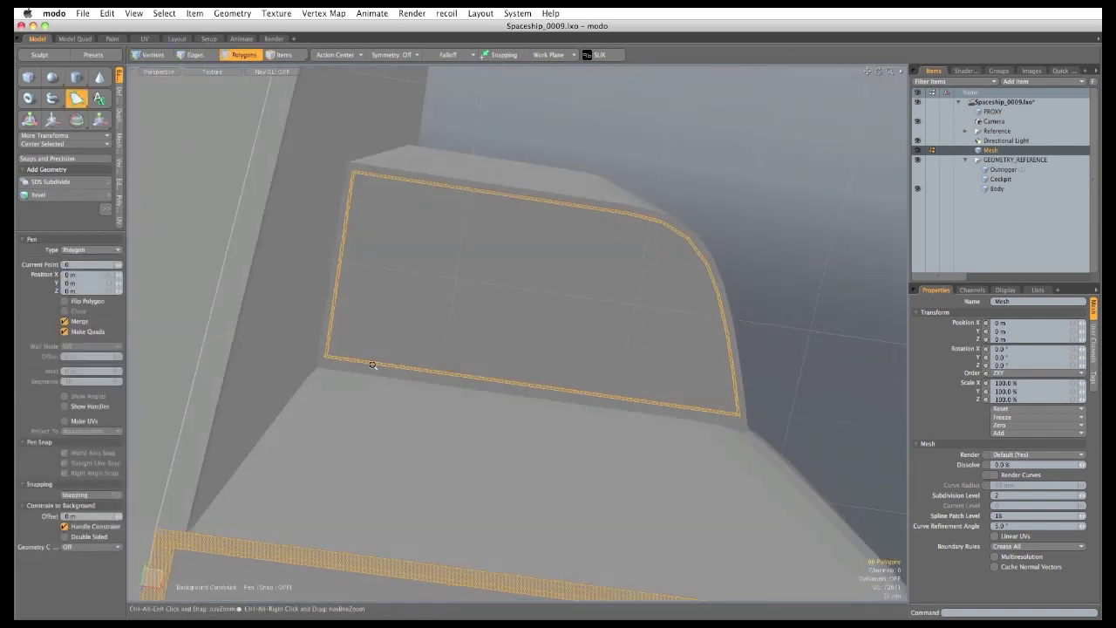
{"action": "left_click_drag", "start_coordinate": [374, 366], "coordinate": [427, 376], "text": "ctrl+alt"}
{"action": "left_click", "coordinate": [274, 362]}
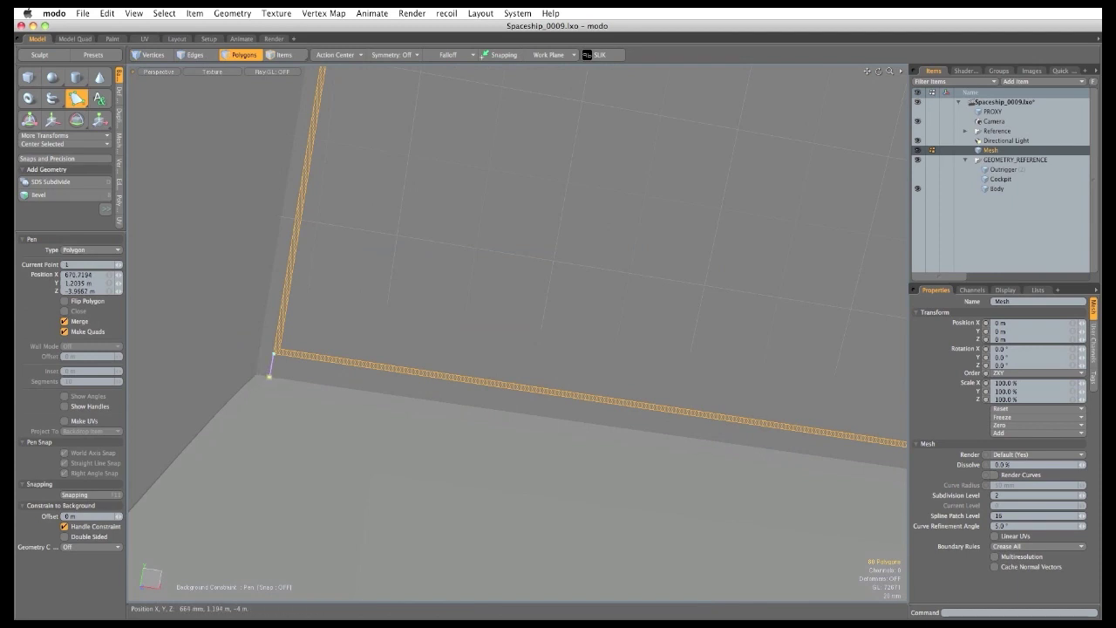
{"action": "left_click_drag", "start_coordinate": [527, 419], "coordinate": [491, 414], "text": "ctrl+alt"}
{"action": "left_click_drag", "start_coordinate": [688, 471], "coordinate": [637, 450], "text": "alt+shift"}
{"action": "left_click_drag", "start_coordinate": [582, 416], "coordinate": [609, 399]}
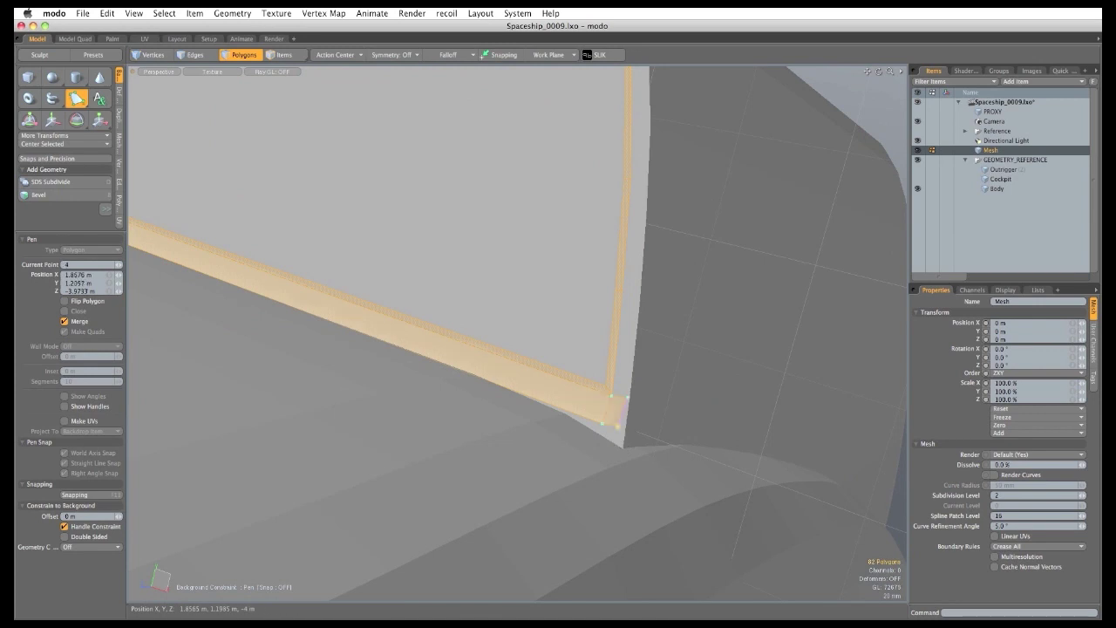
{"action": "left_click", "coordinate": [628, 401]}
Draw Pen quads from the raised rear panel's lower outer corner up its curved outer side edge, filling the margin beside the border.
{"action": "left_click", "coordinate": [613, 394], "text": "shift"}
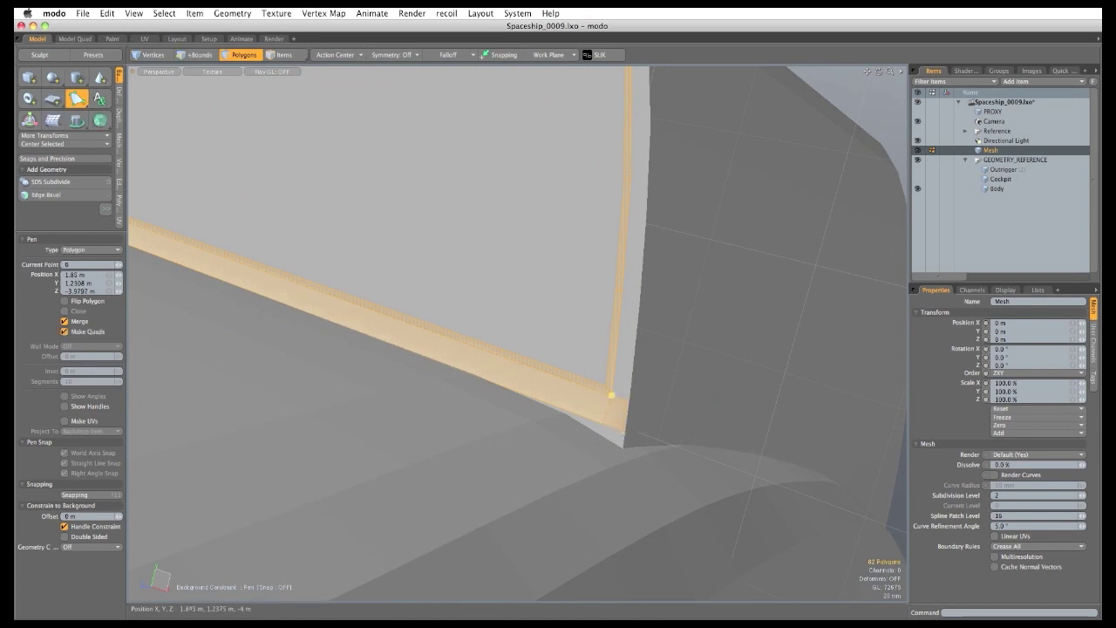
{"action": "left_click", "coordinate": [612, 395]}
{"action": "left_click", "coordinate": [624, 397]}
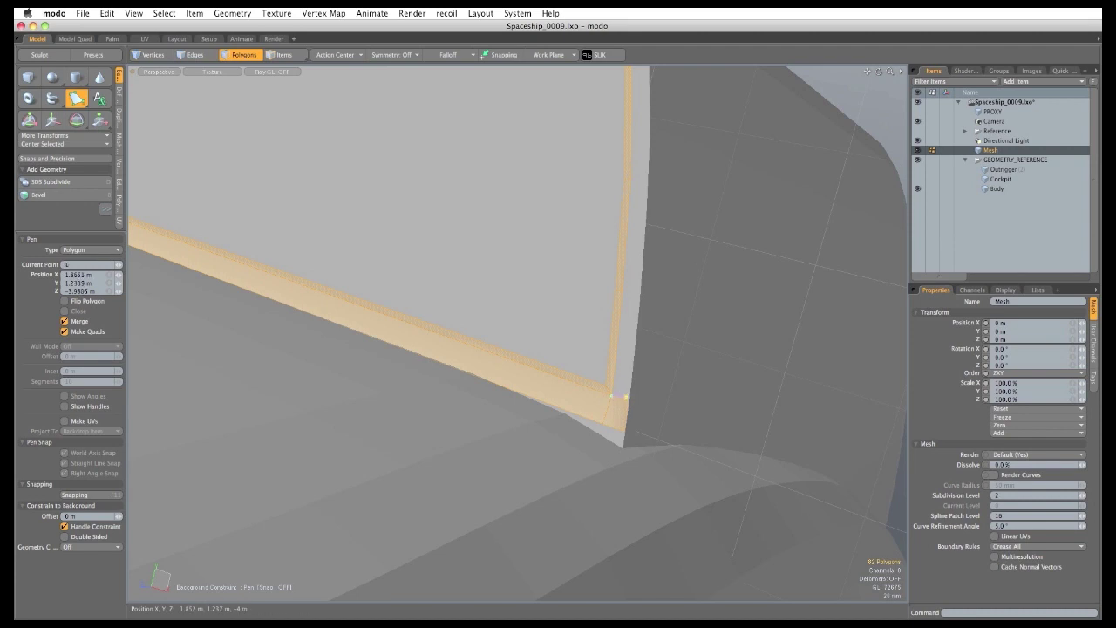
{"action": "left_click_drag", "start_coordinate": [627, 377], "coordinate": [608, 351], "text": "alt"}
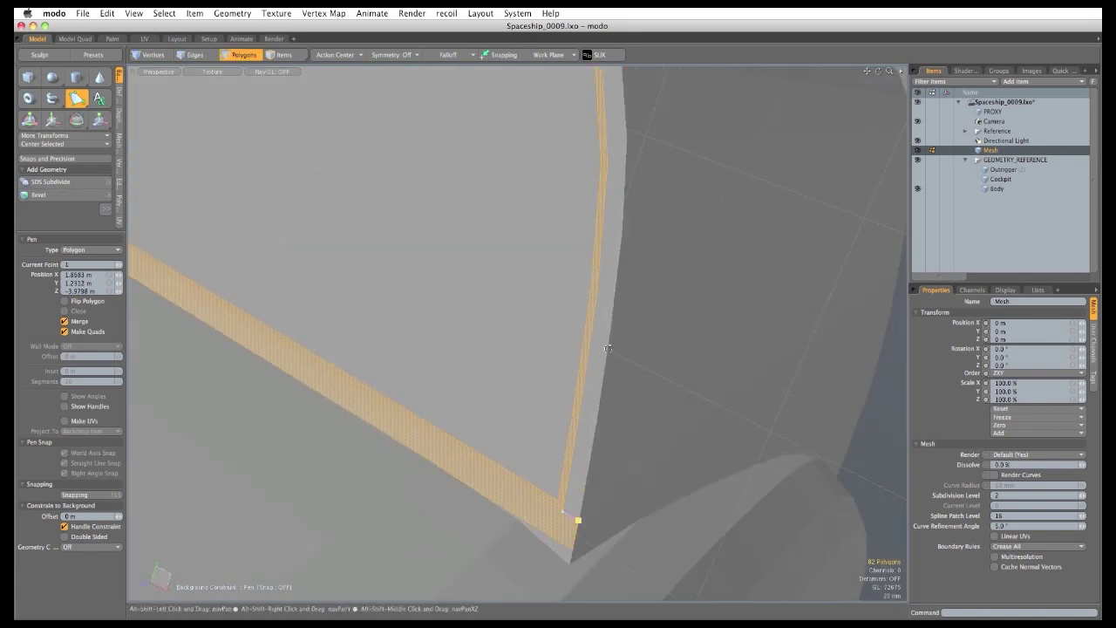
{"action": "left_click", "coordinate": [611, 292]}
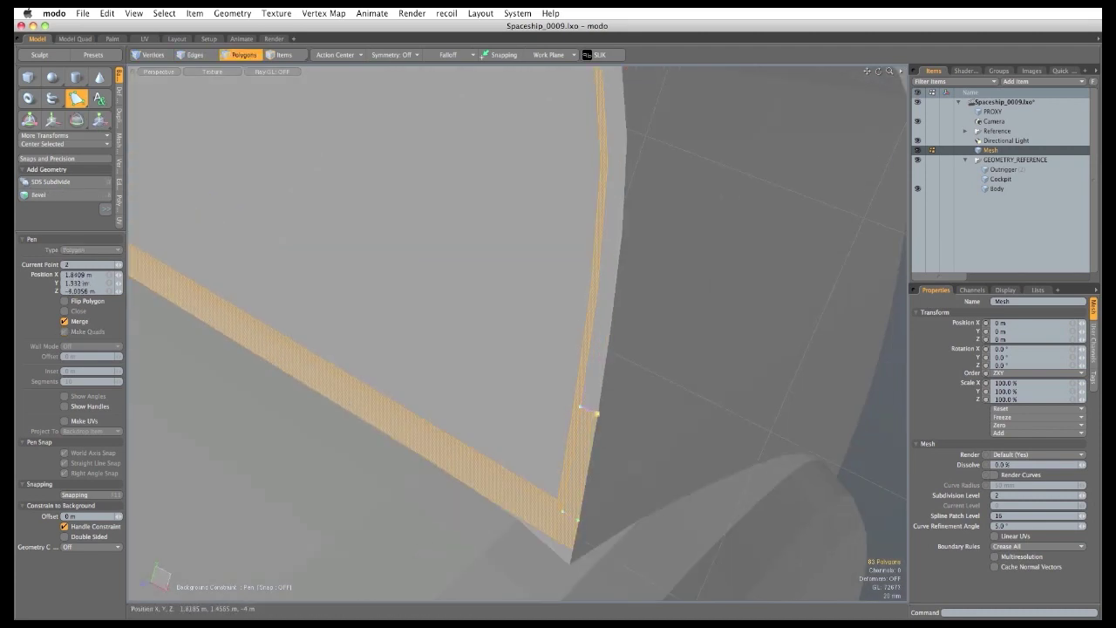
{"action": "left_click_drag", "start_coordinate": [597, 414], "coordinate": [597, 412]}
{"action": "left_click", "coordinate": [615, 289]}
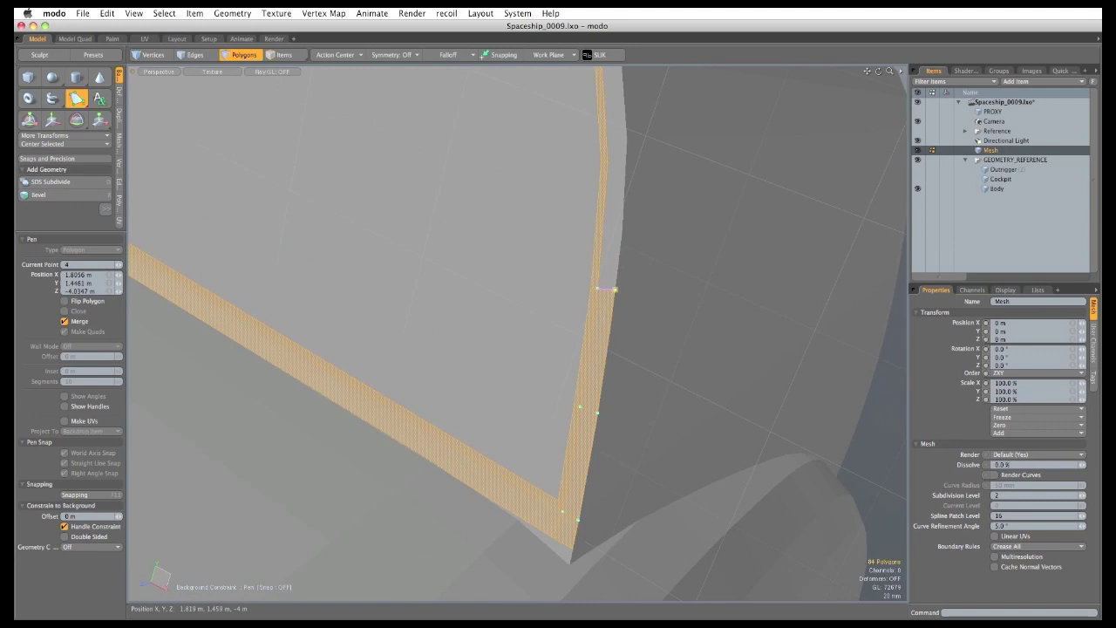
{"action": "left_click_drag", "start_coordinate": [608, 299], "coordinate": [585, 430], "text": "alt+shift"}
{"action": "left_click", "coordinate": [599, 295]}
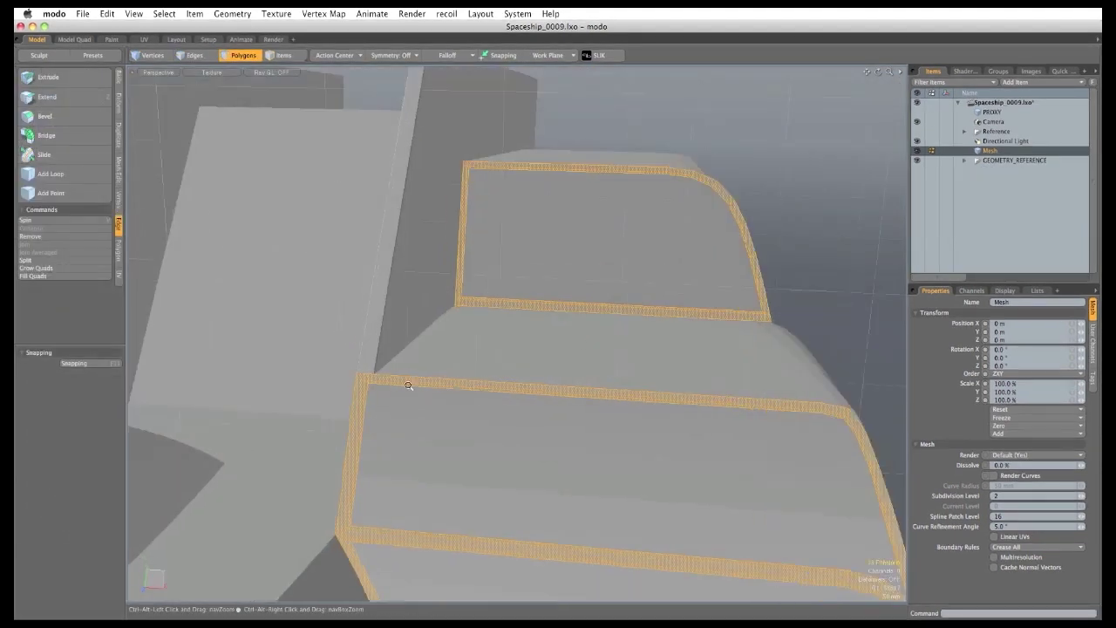
Add edge loops across the middle panel's top border strip near its inner and outer corners.
{"action": "mouse_move", "coordinate": [407, 384]}
{"action": "left_mouse_down", "text": "ctrl+alt"}
{"action": "mouse_move", "coordinate": [425, 433]}
{"action": "mouse_move", "coordinate": [456, 424]}
{"action": "mouse_move", "coordinate": [424, 406]}
{"action": "mouse_move", "coordinate": [402, 414]}
{"action": "mouse_move", "coordinate": [428, 400]}
{"action": "mouse_move", "coordinate": [410, 403]}
{"action": "left_mouse_up", "text": "ctrl+alt"}
{"action": "left_click", "coordinate": [61, 175]}
{"action": "left_click", "coordinate": [413, 403]}
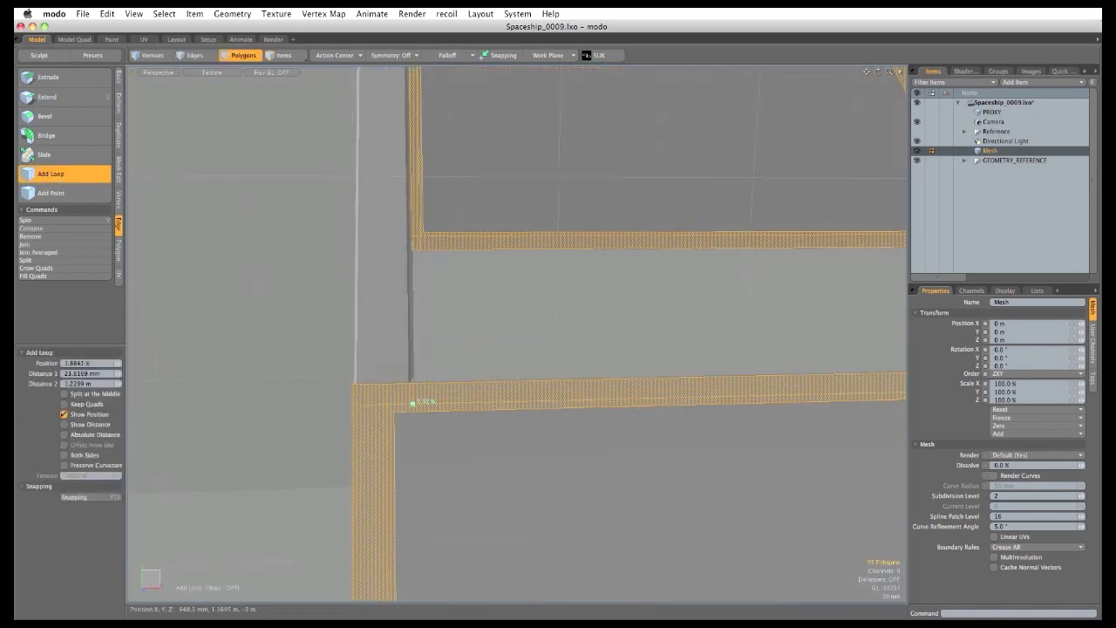
{"action": "left_click", "coordinate": [438, 403], "text": "shift"}
{"action": "left_click_drag", "start_coordinate": [429, 402], "coordinate": [430, 402]}
{"action": "left_click_drag", "start_coordinate": [502, 419], "coordinate": [245, 388], "text": "alt"}
{"action": "left_click_drag", "start_coordinate": [697, 392], "coordinate": [516, 366], "text": "alt"}
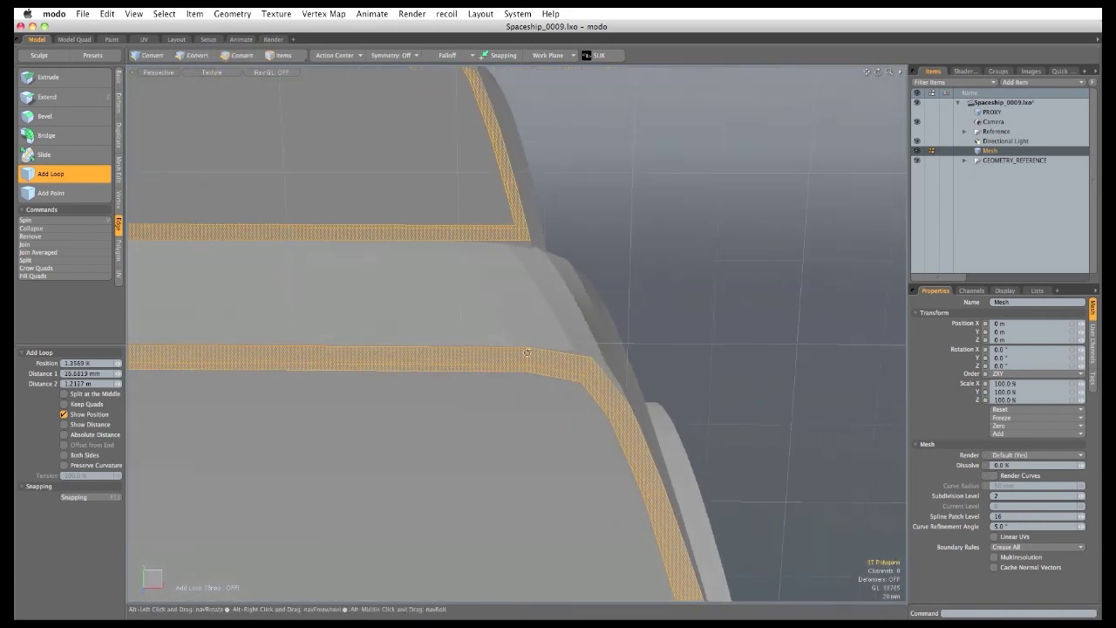
{"action": "left_click", "coordinate": [503, 364]}
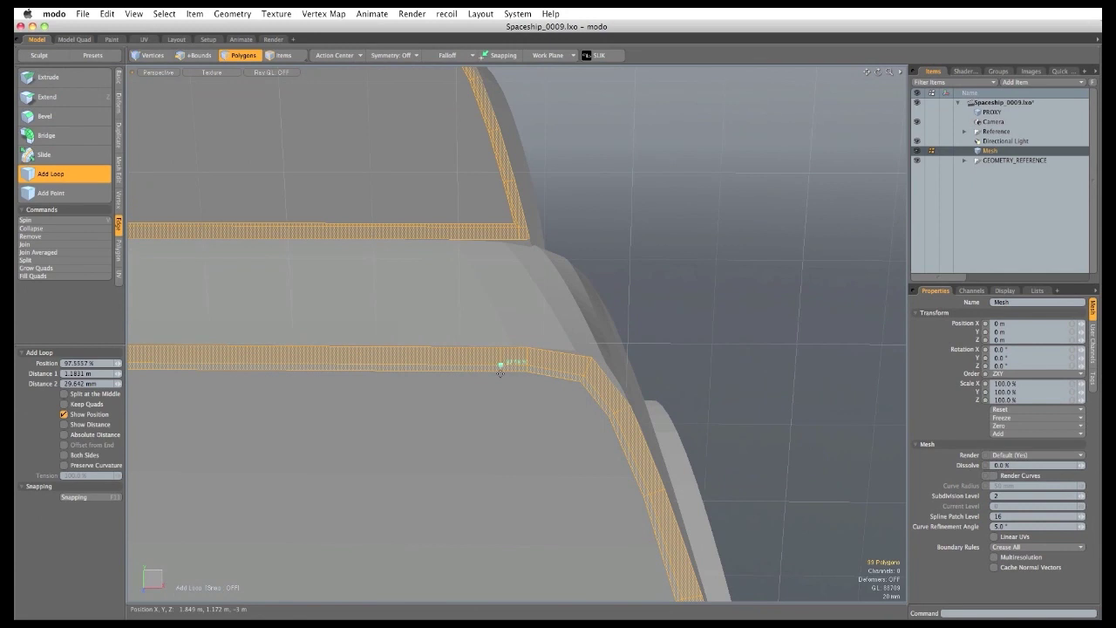
{"action": "key", "text": "q"}
Hide the GEOMETRY_REFERENCE group to leave only the new border mesh in view and switch to edge selection.
{"action": "left_click_drag", "start_coordinate": [637, 398], "coordinate": [572, 426], "text": "alt"}
{"action": "scroll", "coordinate": [573, 427], "scroll_direction": "down", "scroll_amount": 5}
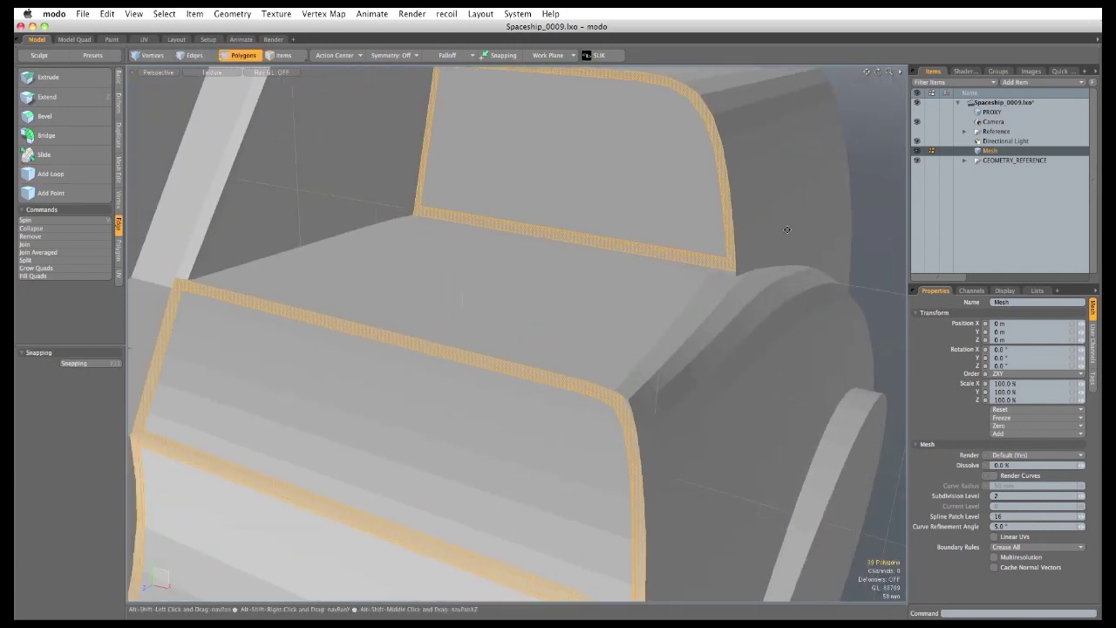
{"action": "left_click", "coordinate": [915, 162]}
{"action": "left_click_drag", "start_coordinate": [610, 343], "coordinate": [601, 333], "text": "alt"}
{"action": "key", "text": "space"}
{"action": "key", "text": "space"}
Try to select the raised rear panel's bottom border edges and expand them as an edge loop.
{"action": "left_click", "coordinate": [721, 257]}
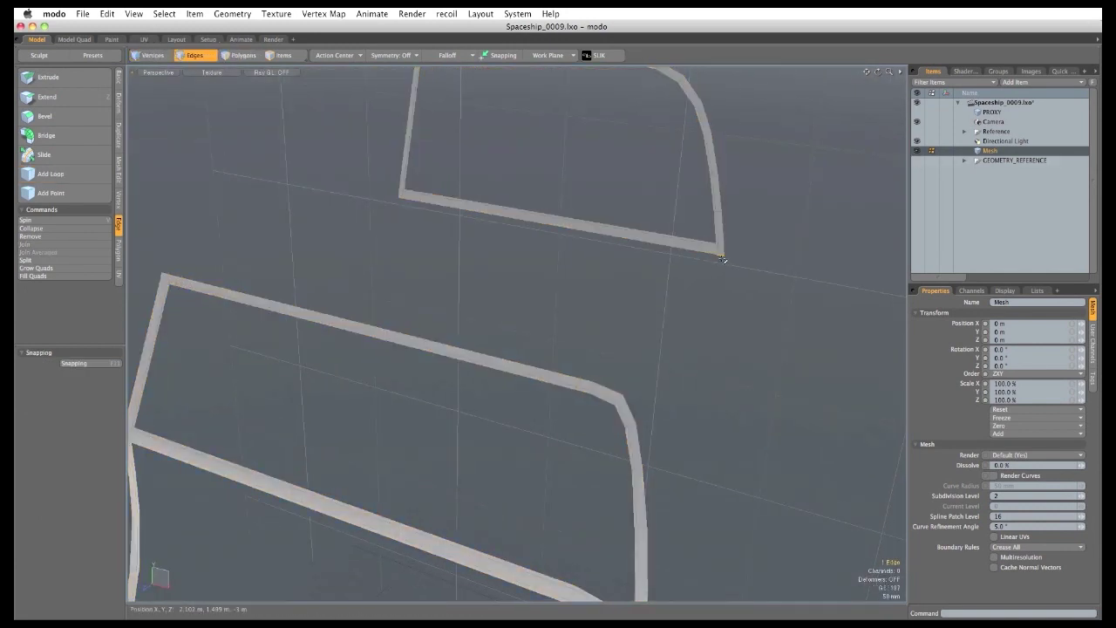
{"action": "left_click_drag", "start_coordinate": [721, 258], "coordinate": [703, 252]}
{"action": "scroll", "coordinate": [413, 209], "scroll_direction": "up", "scroll_amount": 4}
{"action": "left_click", "coordinate": [407, 199], "text": "shift"}
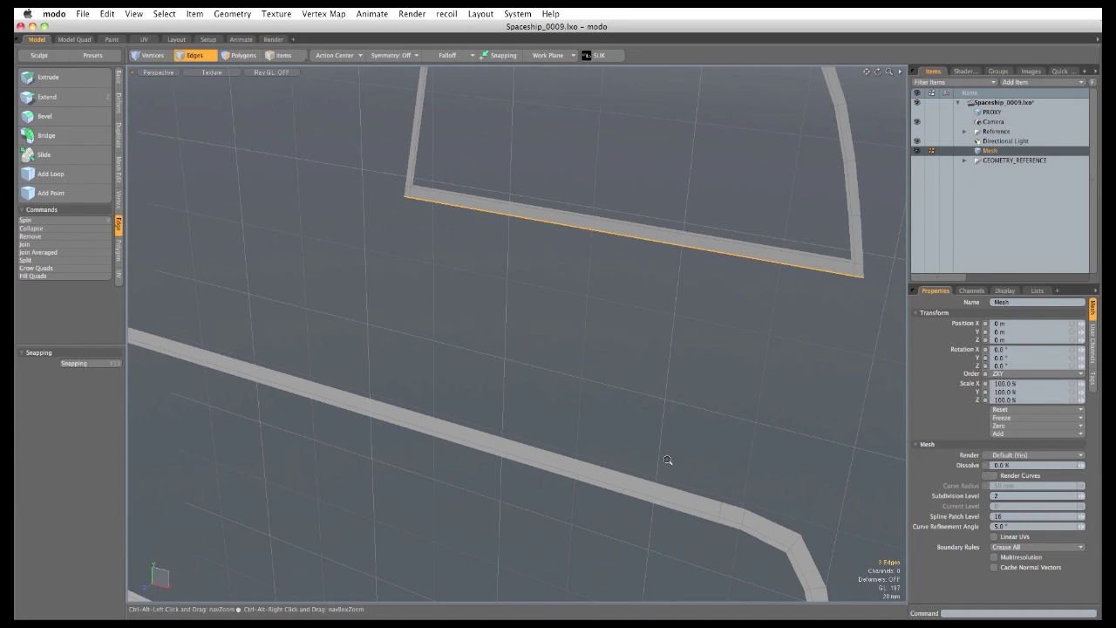
{"action": "left_click_drag", "start_coordinate": [667, 459], "coordinate": [636, 436], "text": "ctrl+alt"}
{"action": "left_click_drag", "start_coordinate": [637, 436], "coordinate": [647, 368], "text": "alt"}
{"action": "key", "text": "l"}
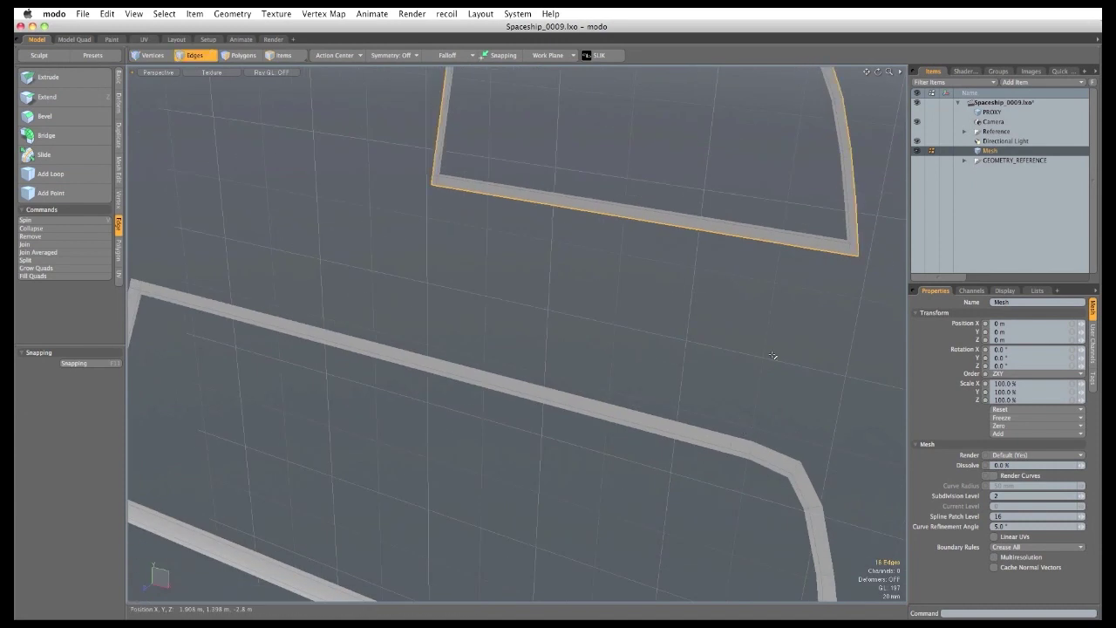
Bridge the bottom outer edges of the raised rear panel's border to the top outer edges of the middle panel's border.
{"action": "left_click_drag", "start_coordinate": [857, 257], "coordinate": [845, 254]}
{"action": "left_click", "coordinate": [433, 183], "text": "shift"}
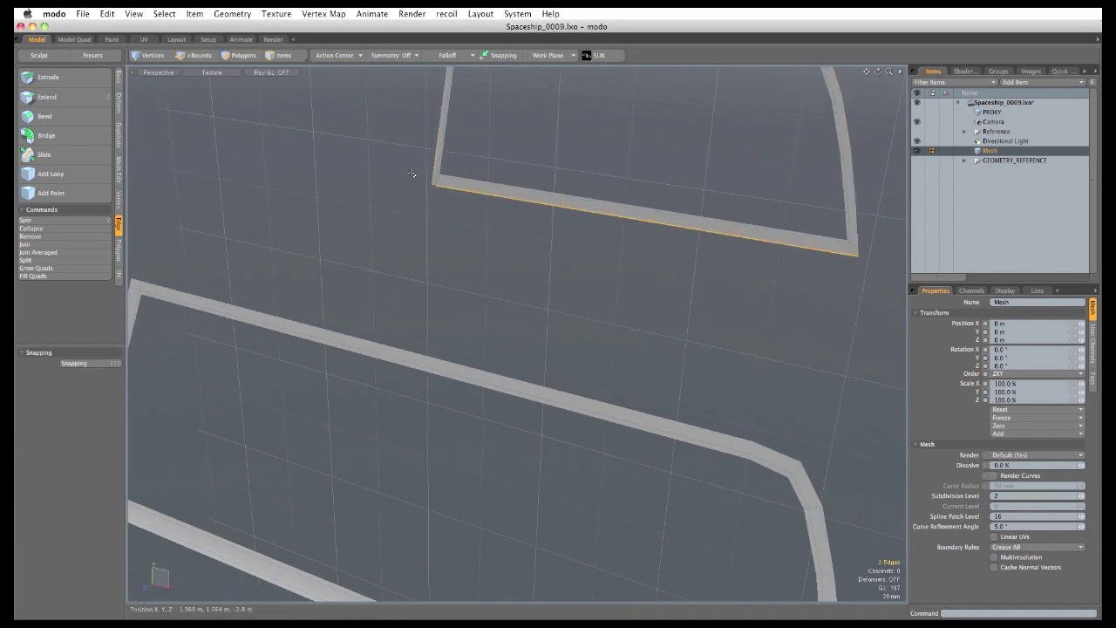
{"action": "left_click_drag", "start_coordinate": [747, 440], "coordinate": [725, 434], "text": "shift"}
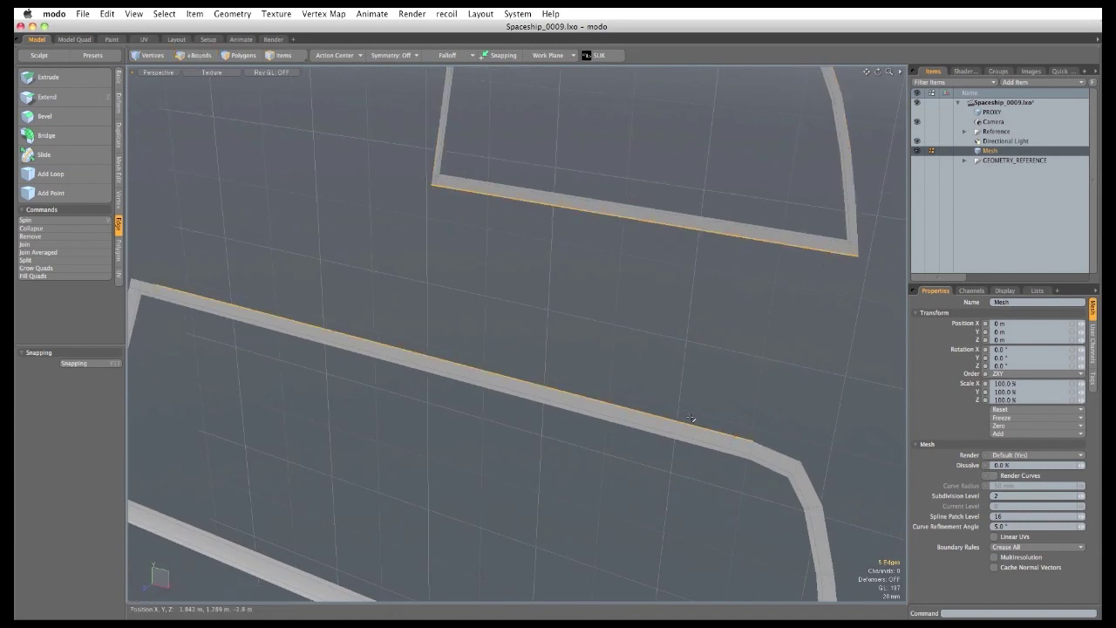
{"action": "left_click_drag", "start_coordinate": [284, 312], "coordinate": [443, 336], "text": "alt+shift"}
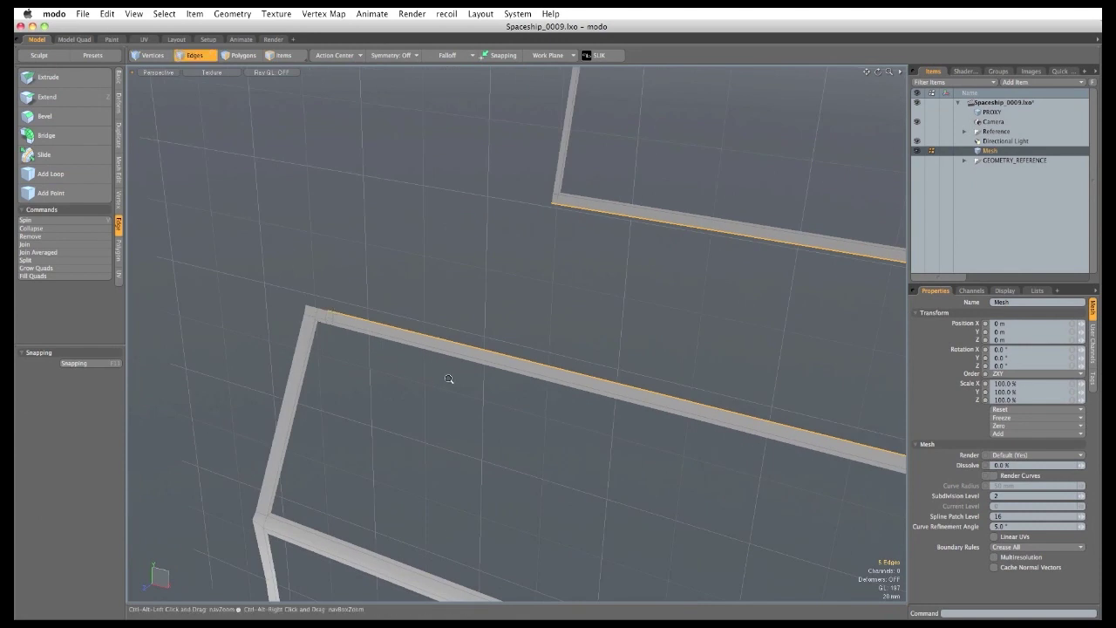
{"action": "left_click_drag", "start_coordinate": [451, 381], "coordinate": [349, 349], "text": "ctrl+alt"}
{"action": "left_click", "coordinate": [117, 142]}
{"action": "left_click", "coordinate": [65, 101]}
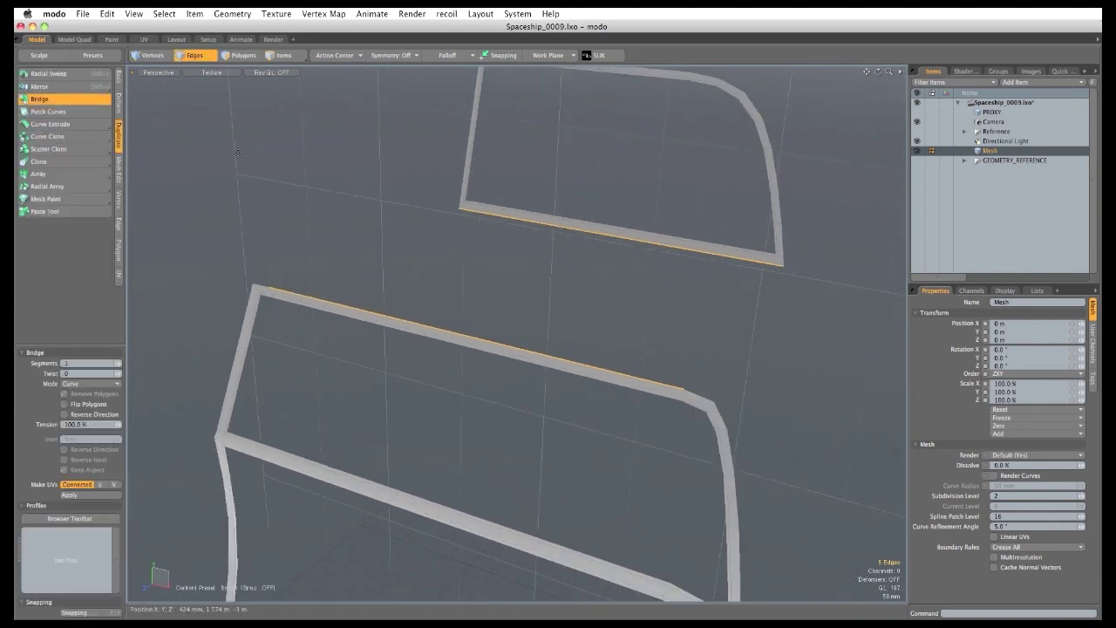
{"action": "left_click", "coordinate": [334, 194]}
{"action": "key", "text": "space"}
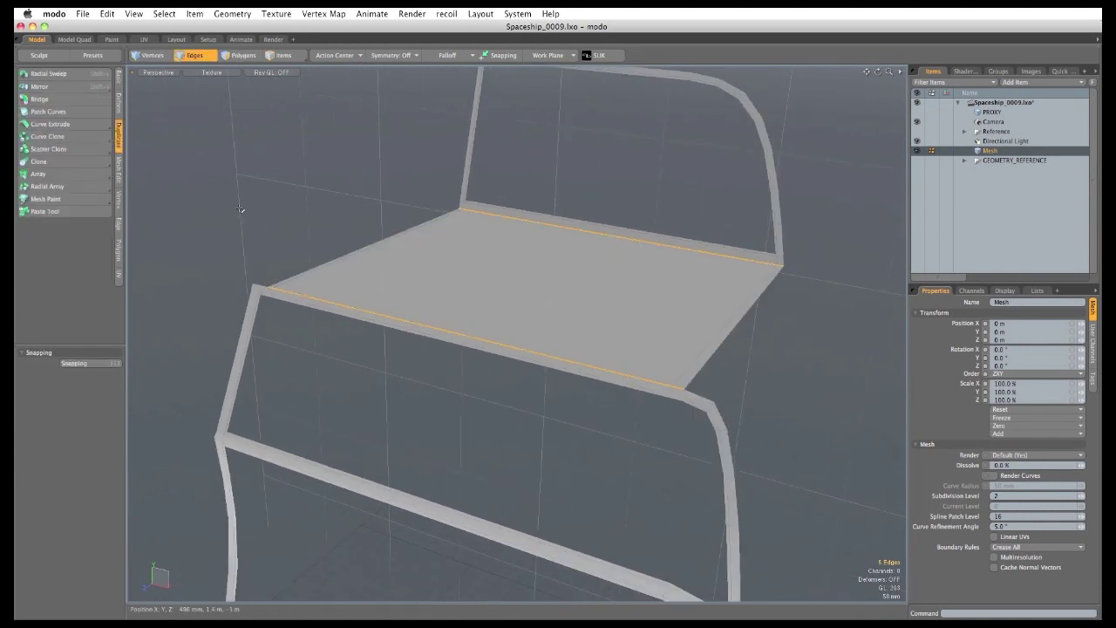
{"action": "left_click", "coordinate": [204, 256]}
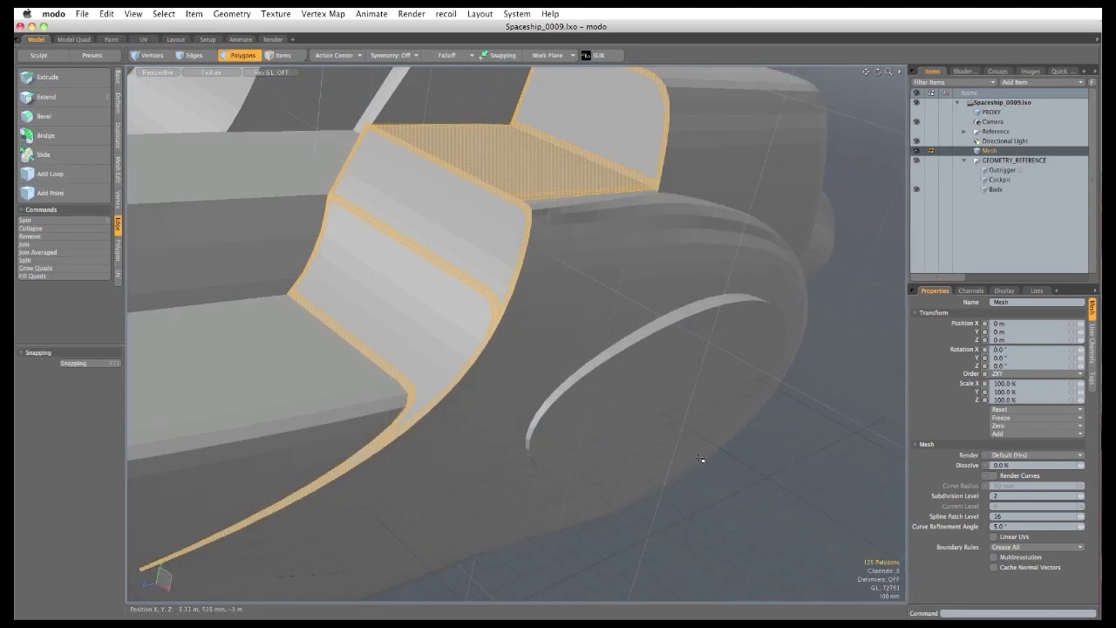
Set the snapping constraint mode to Background with the geometry constraint left Off.
{"action": "left_click_drag", "start_coordinate": [700, 457], "coordinate": [355, 304], "text": "alt"}
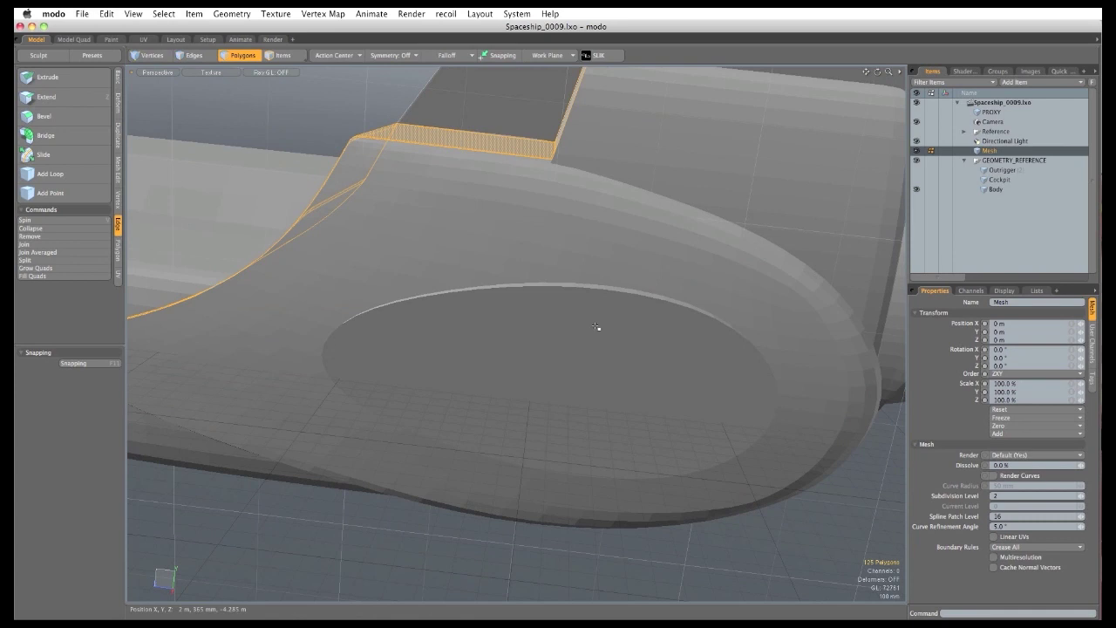
{"action": "left_click_drag", "start_coordinate": [596, 327], "coordinate": [476, 351], "text": "alt"}
{"action": "left_click", "coordinate": [91, 363]}
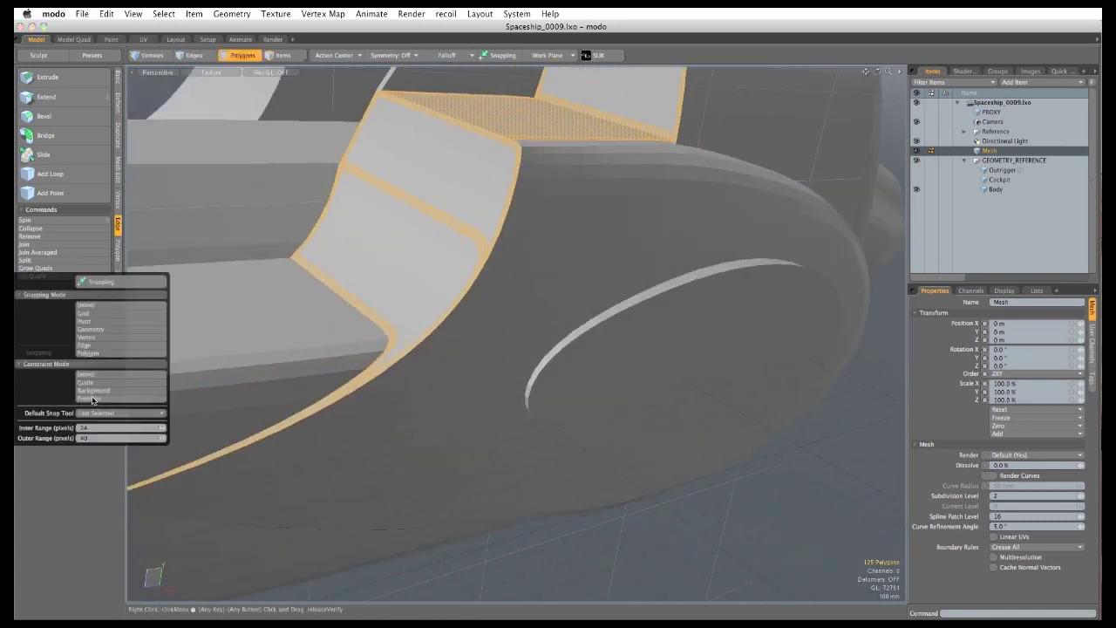
{"action": "left_click", "coordinate": [93, 390]}
{"action": "left_click", "coordinate": [136, 451]}
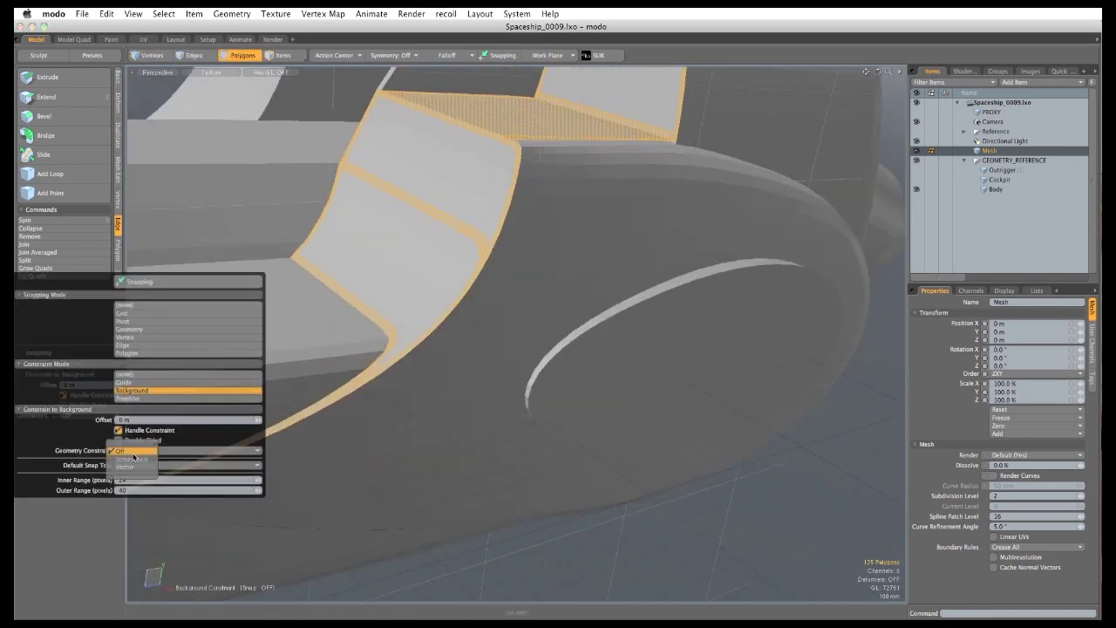
{"action": "left_click", "coordinate": [87, 451]}
Draw a Pen strip of three quads from the panel border's curved outer edge across the hull side to the oval recess's rim.
{"action": "left_click", "coordinate": [118, 79]}
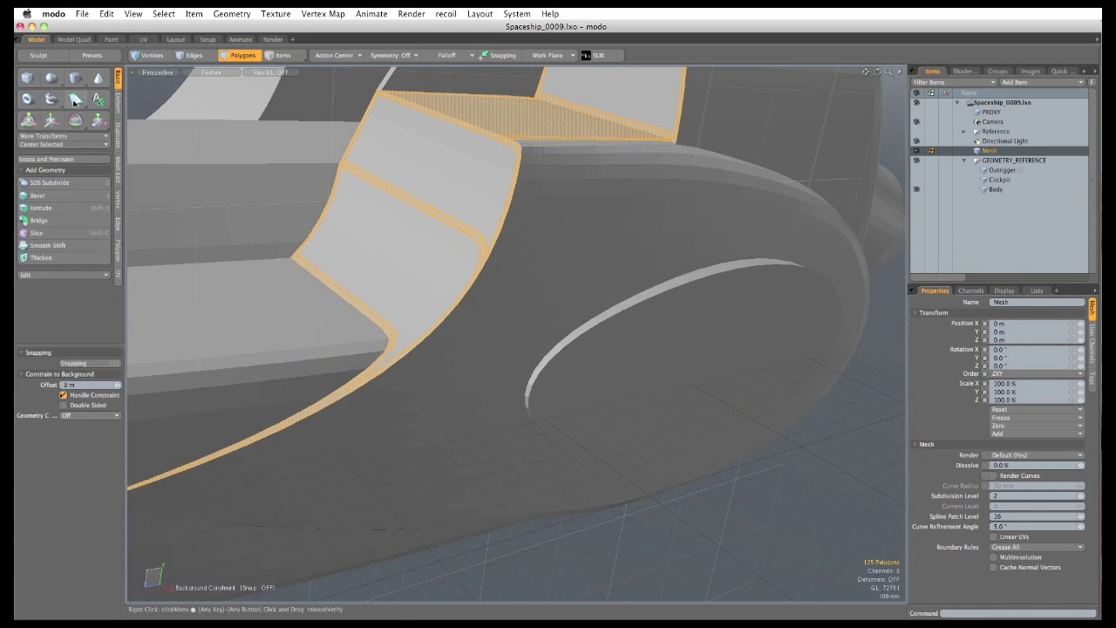
{"action": "left_click", "coordinate": [74, 102]}
{"action": "left_click_drag", "start_coordinate": [598, 383], "coordinate": [467, 298], "text": "ctrl+alt"}
{"action": "left_click", "coordinate": [475, 264]}
{"action": "left_click", "coordinate": [454, 334]}
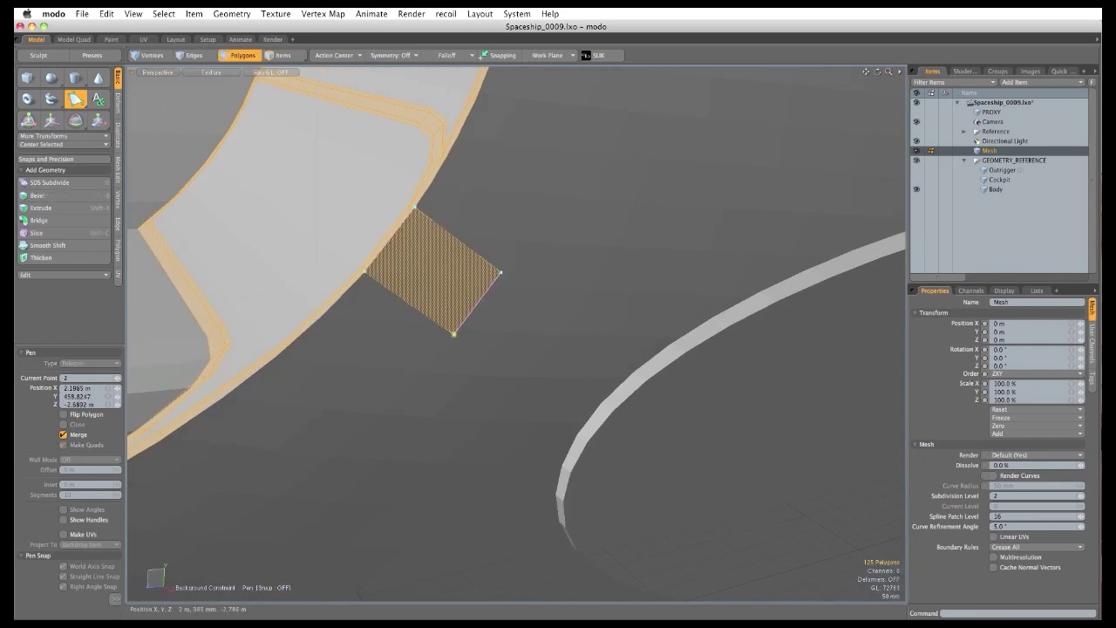
{"action": "left_click", "coordinate": [527, 388]}
{"action": "mouse_move", "coordinate": [516, 310]}
{"action": "left_mouse_down", "text": "alt"}
{"action": "mouse_move", "coordinate": [544, 326]}
{"action": "mouse_move", "coordinate": [523, 301]}
{"action": "left_mouse_up", "text": "alt"}
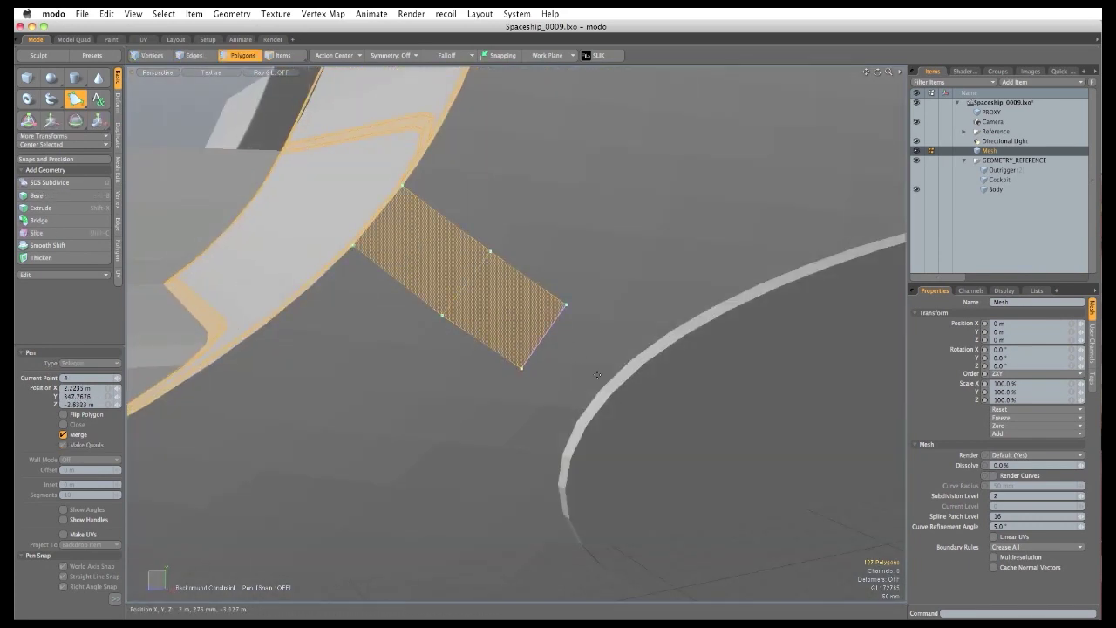
{"action": "left_click", "coordinate": [582, 414]}
{"action": "left_click_drag", "start_coordinate": [614, 367], "coordinate": [640, 350], "text": "ctrl+alt"}
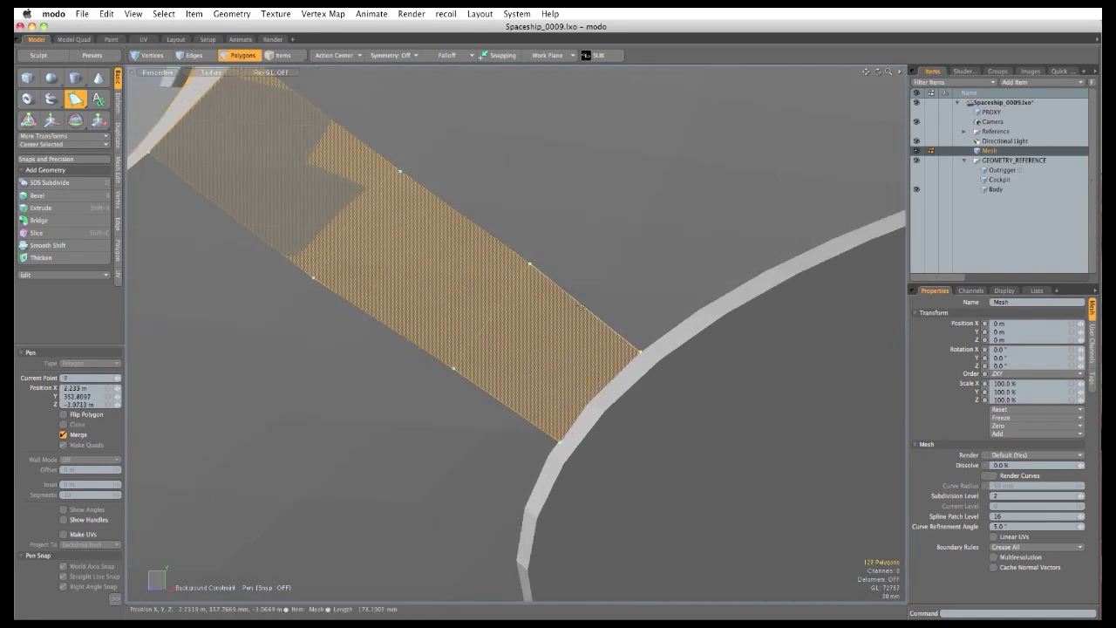
{"action": "left_click_drag", "start_coordinate": [537, 268], "coordinate": [397, 369]}
{"action": "left_click_drag", "start_coordinate": [528, 404], "coordinate": [387, 318], "text": "alt"}
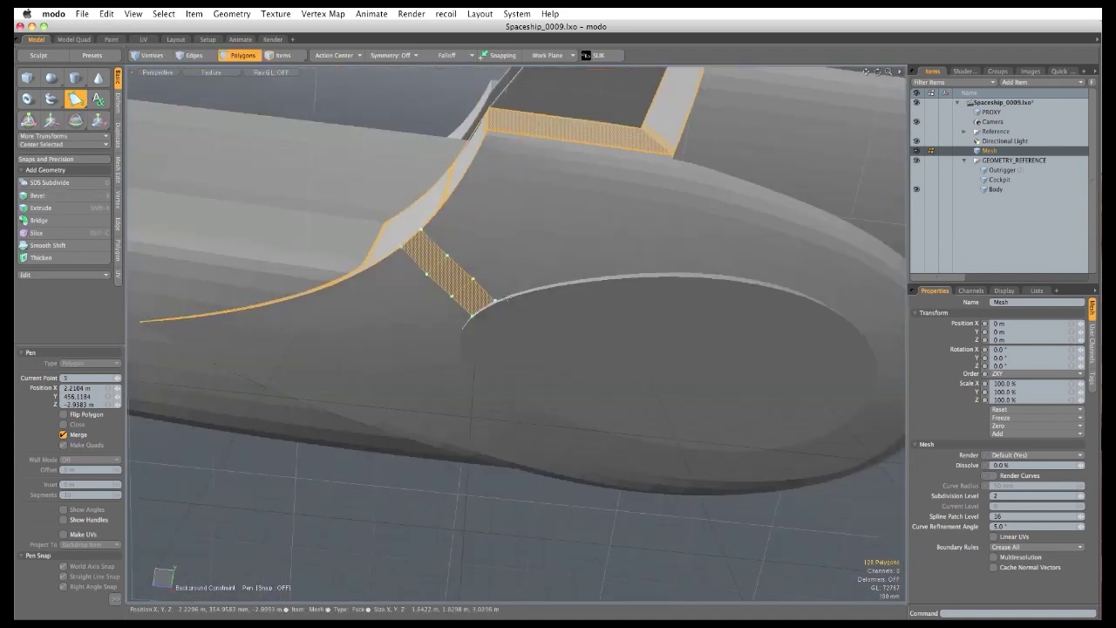
Start a Pen quad band along the oval recess's upper rim, joined to the end of the connecting strip.
{"action": "left_click_drag", "start_coordinate": [577, 306], "coordinate": [644, 307], "text": "ctrl+alt"}
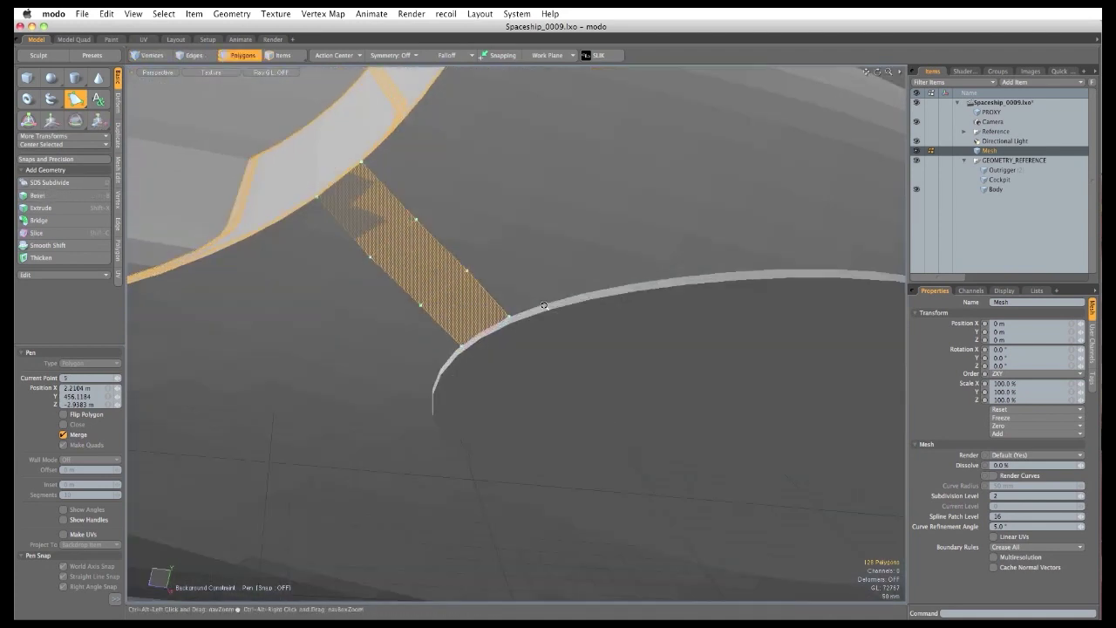
{"action": "left_click_drag", "start_coordinate": [515, 298], "coordinate": [509, 312], "text": "shift"}
{"action": "left_click", "coordinate": [492, 274]}
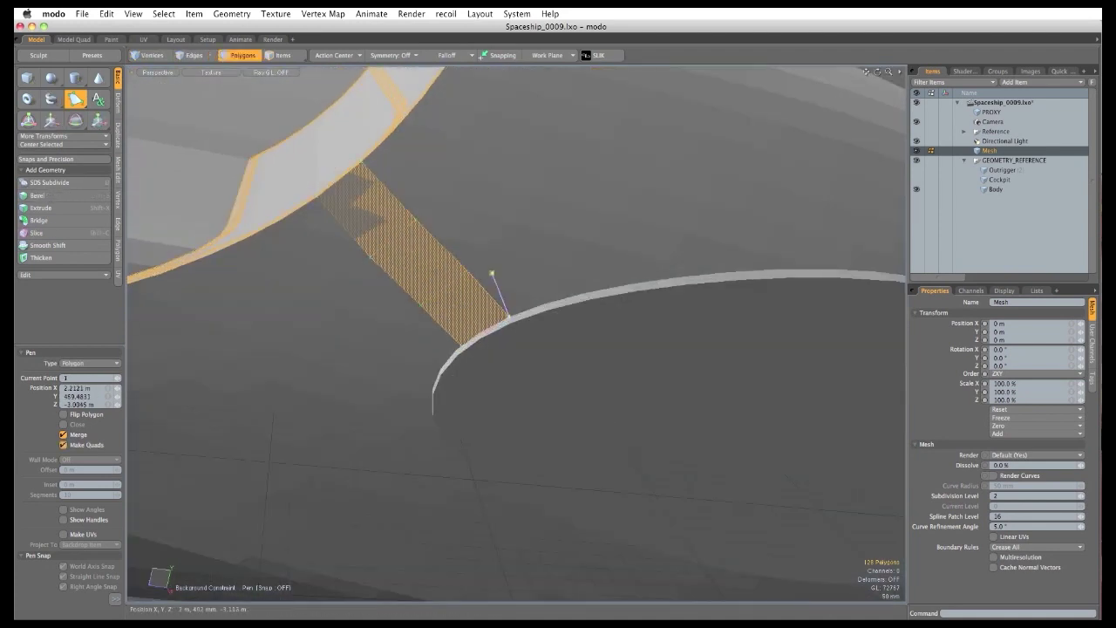
{"action": "left_click", "coordinate": [564, 239]}
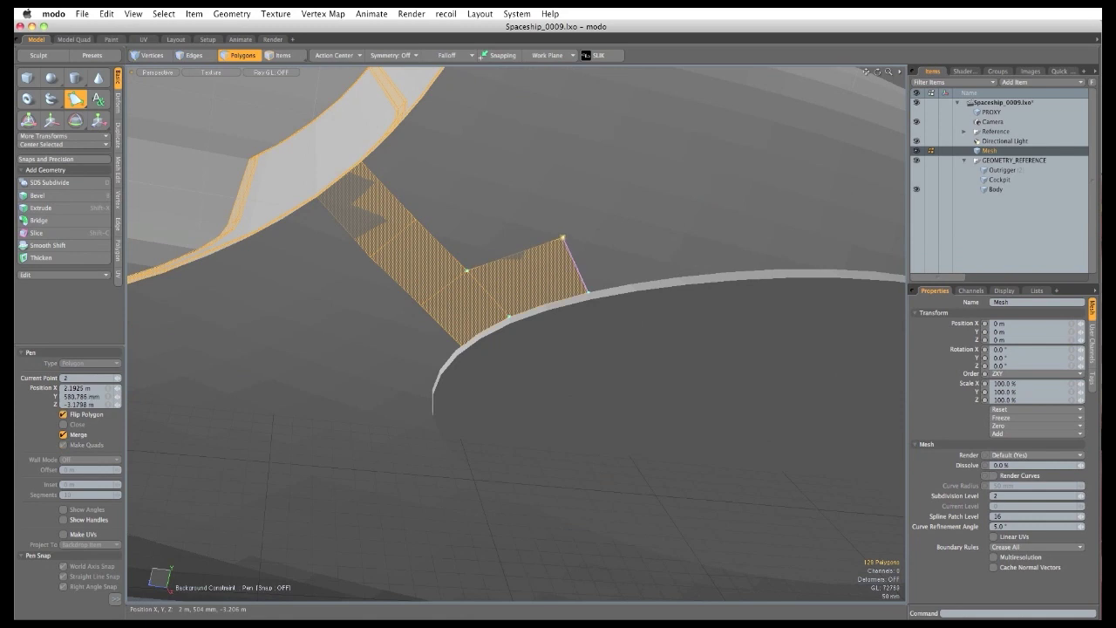
{"action": "left_click", "coordinate": [589, 294]}
Continue the Pen quads around the oval recess's rim to form a closed ring.
{"action": "left_click_drag", "start_coordinate": [613, 327], "coordinate": [409, 280], "text": "alt"}
{"action": "left_click_drag", "start_coordinate": [508, 264], "coordinate": [510, 256], "text": "alt"}
{"action": "scroll", "coordinate": [511, 256], "scroll_direction": "up", "scroll_amount": 3}
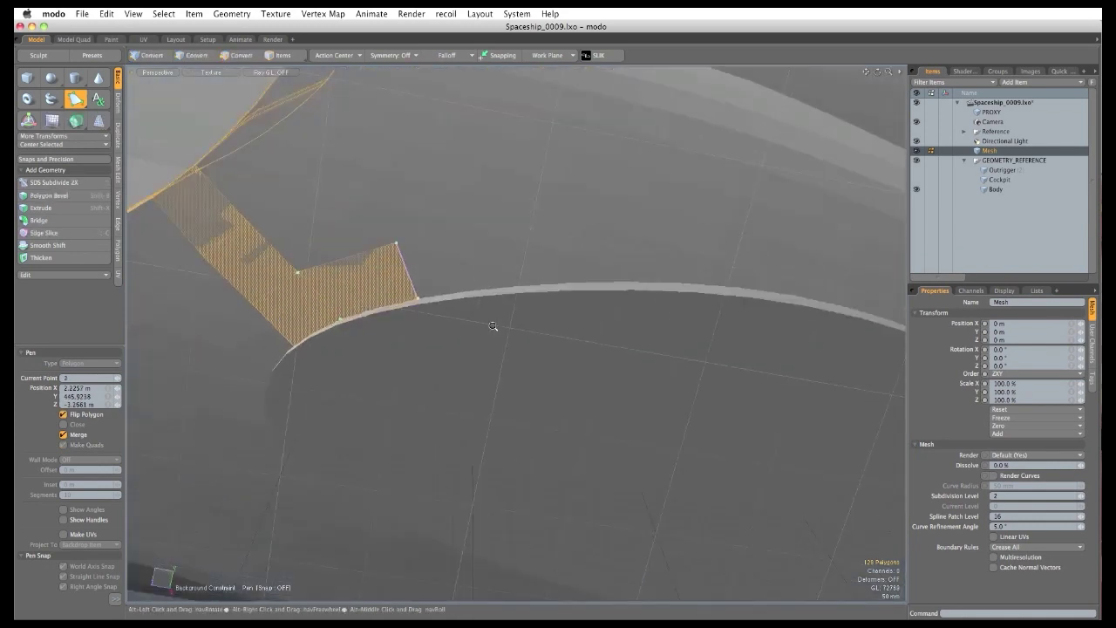
{"action": "scroll", "coordinate": [494, 328], "scroll_direction": "down", "scroll_amount": 4}
{"action": "left_click_drag", "start_coordinate": [494, 329], "coordinate": [437, 281], "text": "alt+shift"}
{"action": "scroll", "coordinate": [409, 251], "scroll_direction": "up", "scroll_amount": 4}
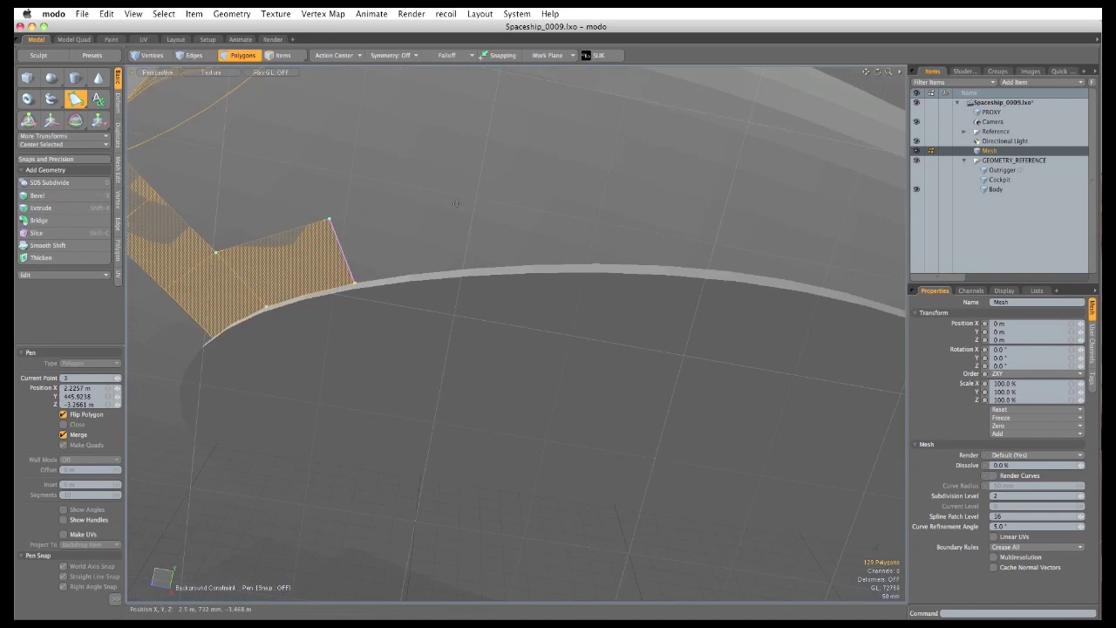
{"action": "left_click_drag", "start_coordinate": [454, 203], "coordinate": [466, 202]}
{"action": "left_click_drag", "start_coordinate": [479, 267], "coordinate": [463, 267]}
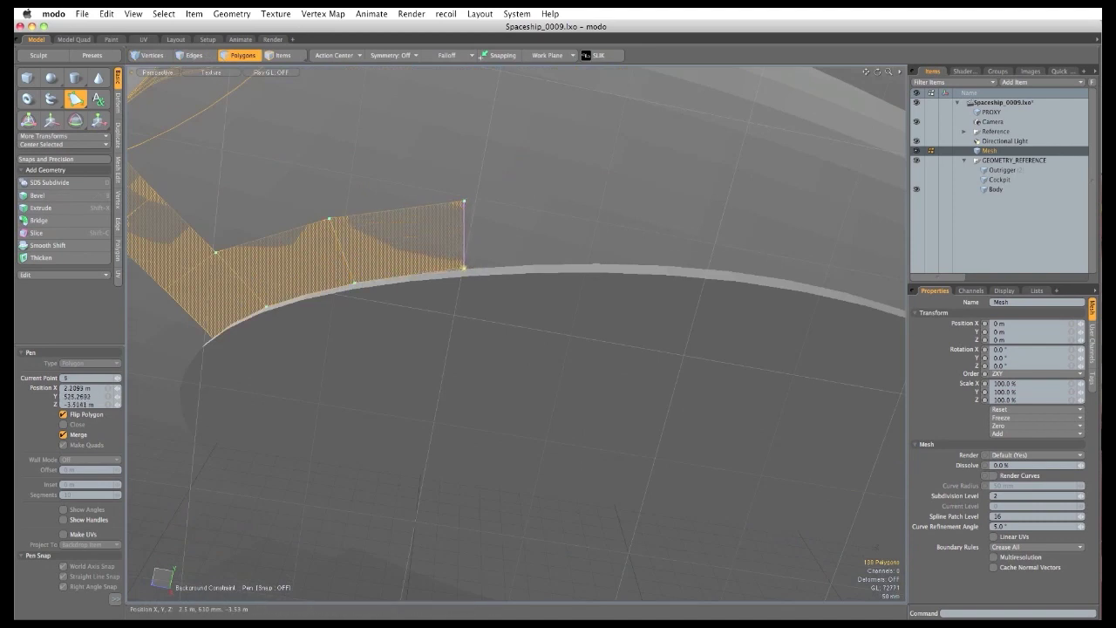
{"action": "left_click_drag", "start_coordinate": [464, 201], "coordinate": [457, 202]}
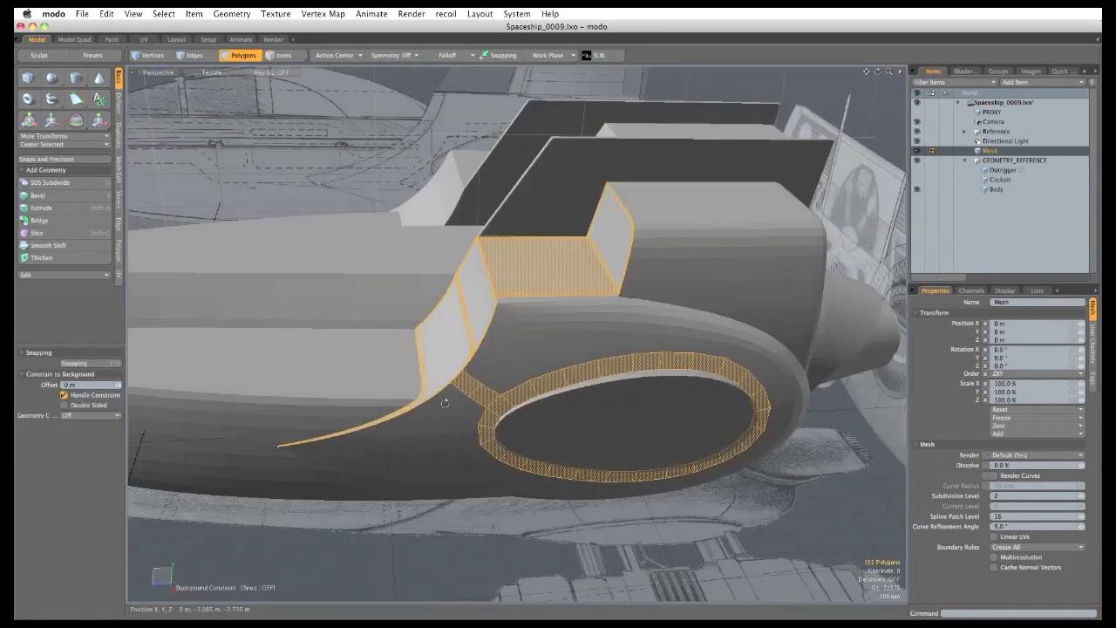
{"action": "left_click_drag", "start_coordinate": [576, 375], "coordinate": [601, 418], "text": "alt"}
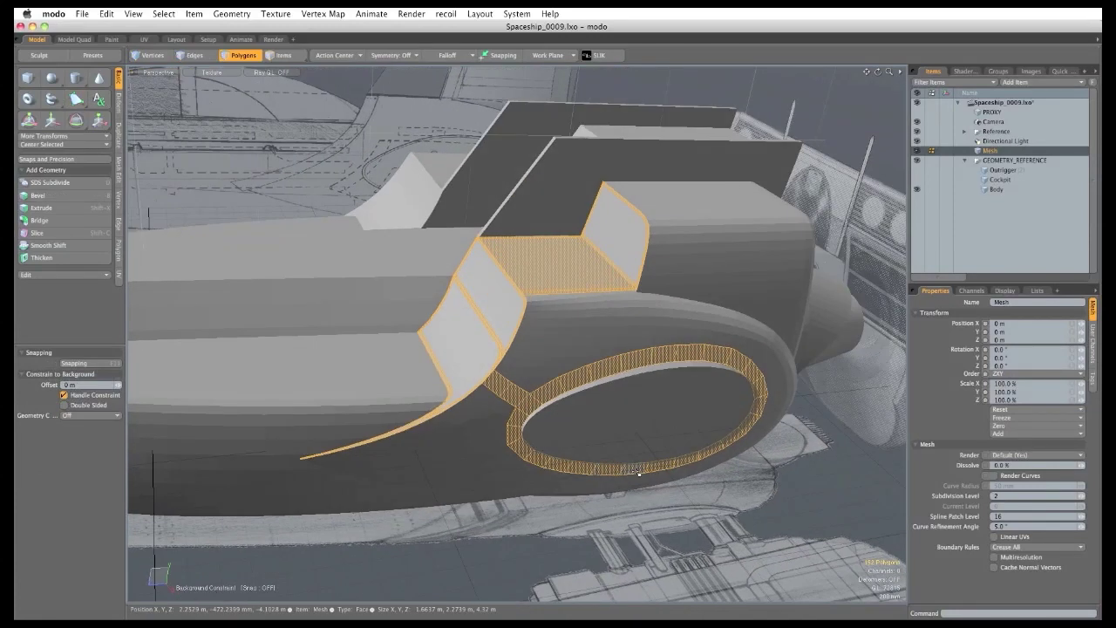
Show the Cockpit reference mesh alongside the Body and clear the polygon selection.
{"action": "left_click_drag", "start_coordinate": [526, 373], "coordinate": [651, 423], "text": "alt"}
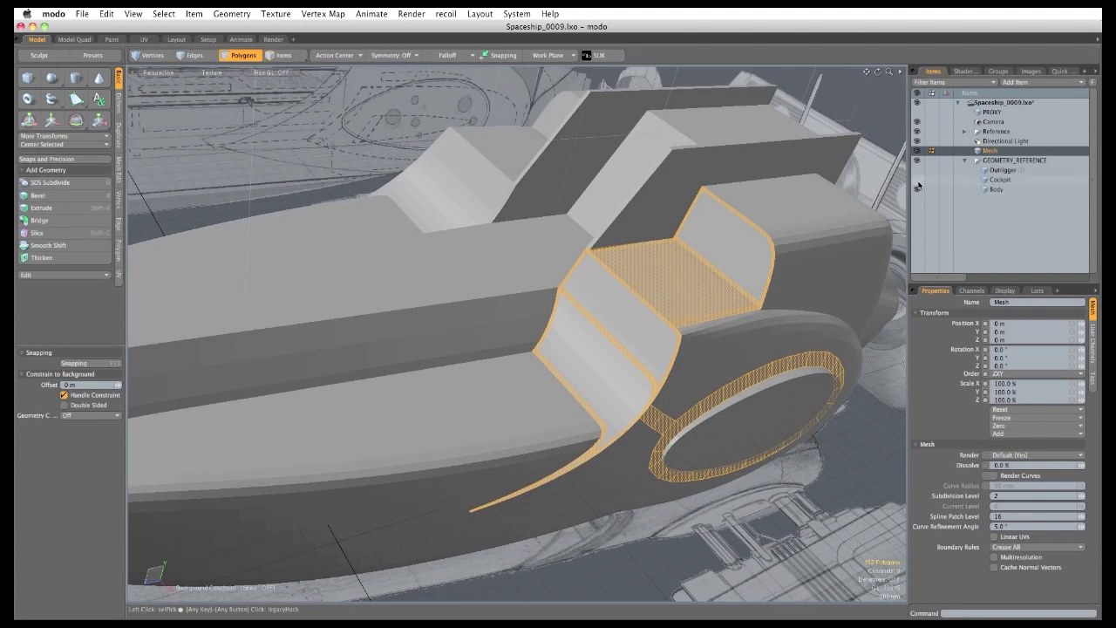
{"action": "left_click", "coordinate": [917, 181]}
{"action": "left_click_drag", "start_coordinate": [490, 394], "coordinate": [685, 481], "text": "alt"}
{"action": "left_click_drag", "start_coordinate": [550, 456], "coordinate": [558, 466], "text": "ctrl+alt"}
{"action": "left_click", "coordinate": [483, 543]}
{"action": "left_click_drag", "start_coordinate": [483, 544], "coordinate": [620, 391], "text": "alt"}
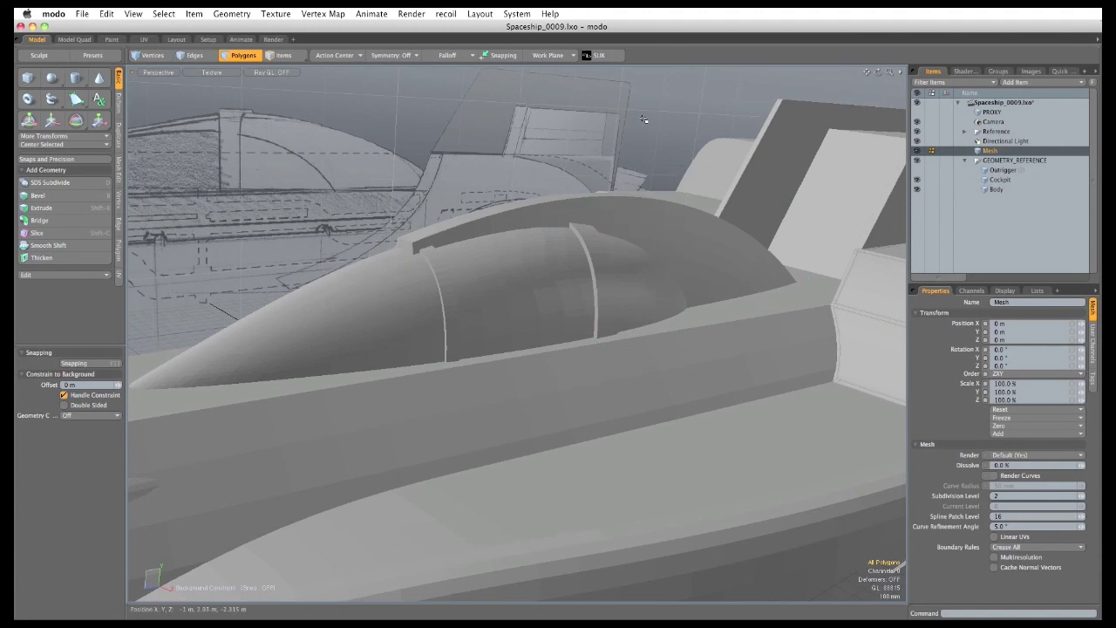
{"action": "left_click_drag", "start_coordinate": [631, 291], "coordinate": [599, 328], "text": "alt"}
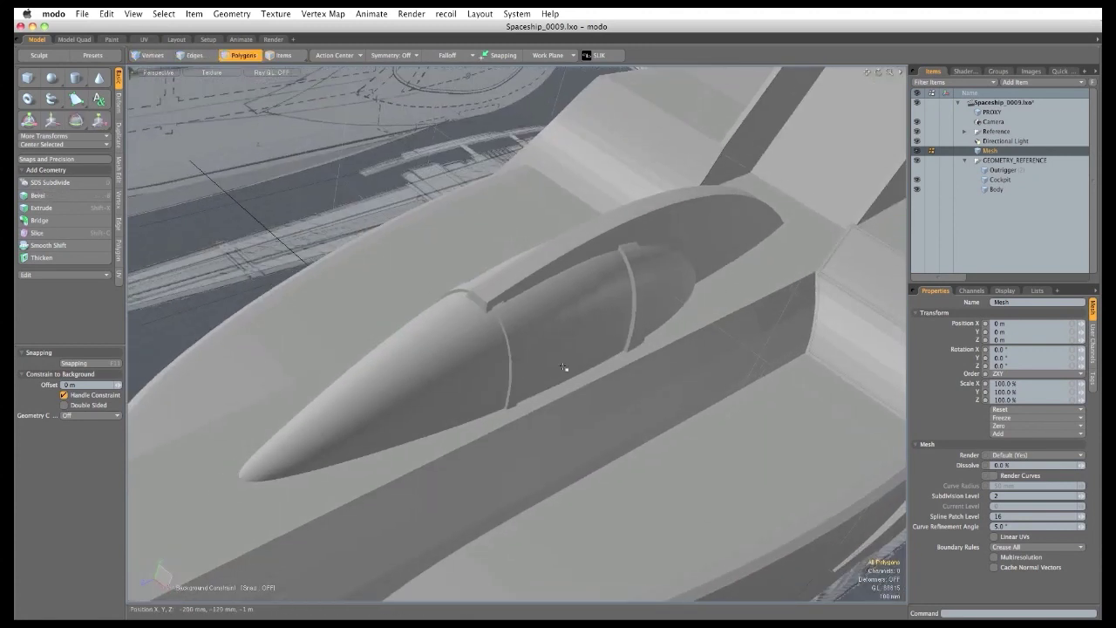
{"action": "left_click_drag", "start_coordinate": [590, 418], "coordinate": [564, 366], "text": "alt"}
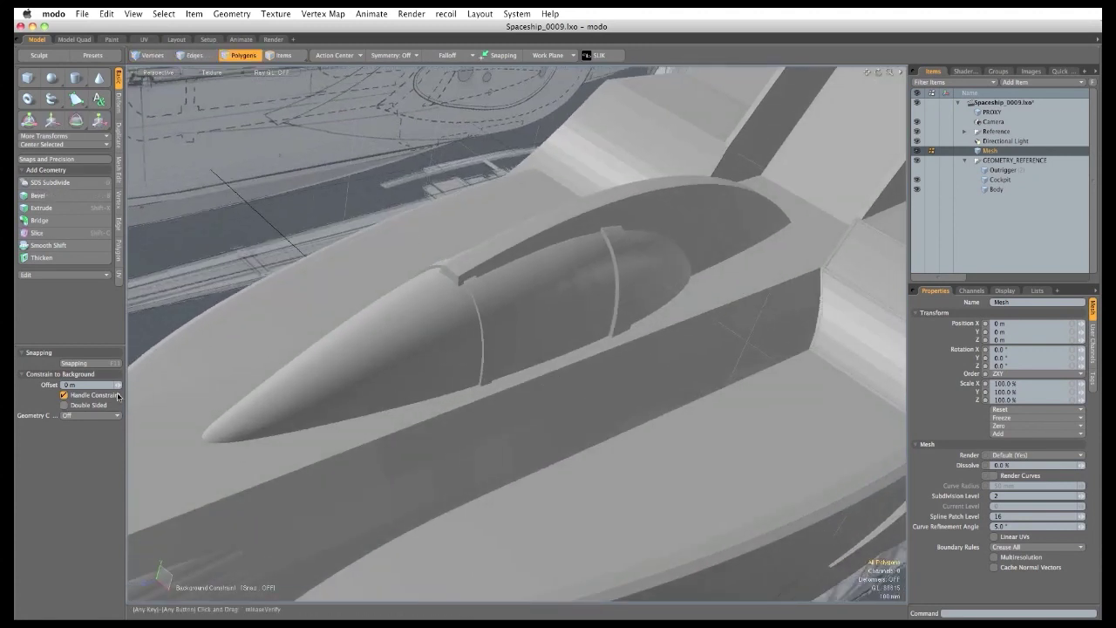
Start a Pen quad strip on the hull surface around the cockpit's nose tip and adjust its first points.
{"action": "left_click", "coordinate": [81, 99]}
{"action": "left_click_drag", "start_coordinate": [359, 404], "coordinate": [555, 403], "text": "alt"}
{"action": "mouse_move", "coordinate": [419, 388]}
{"action": "left_mouse_down", "text": "ctrl+alt"}
{"action": "mouse_move", "coordinate": [468, 386]}
{"action": "mouse_move", "coordinate": [374, 406]}
{"action": "mouse_move", "coordinate": [382, 419]}
{"action": "mouse_move", "coordinate": [416, 409]}
{"action": "left_mouse_up", "text": "ctrl+alt"}
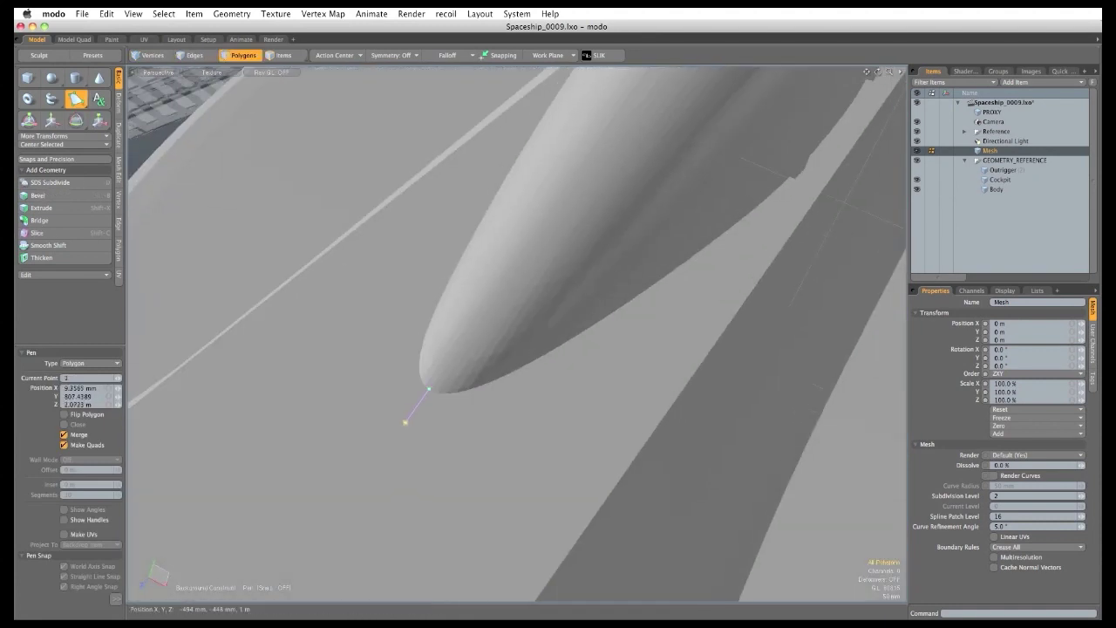
{"action": "left_click", "coordinate": [511, 409]}
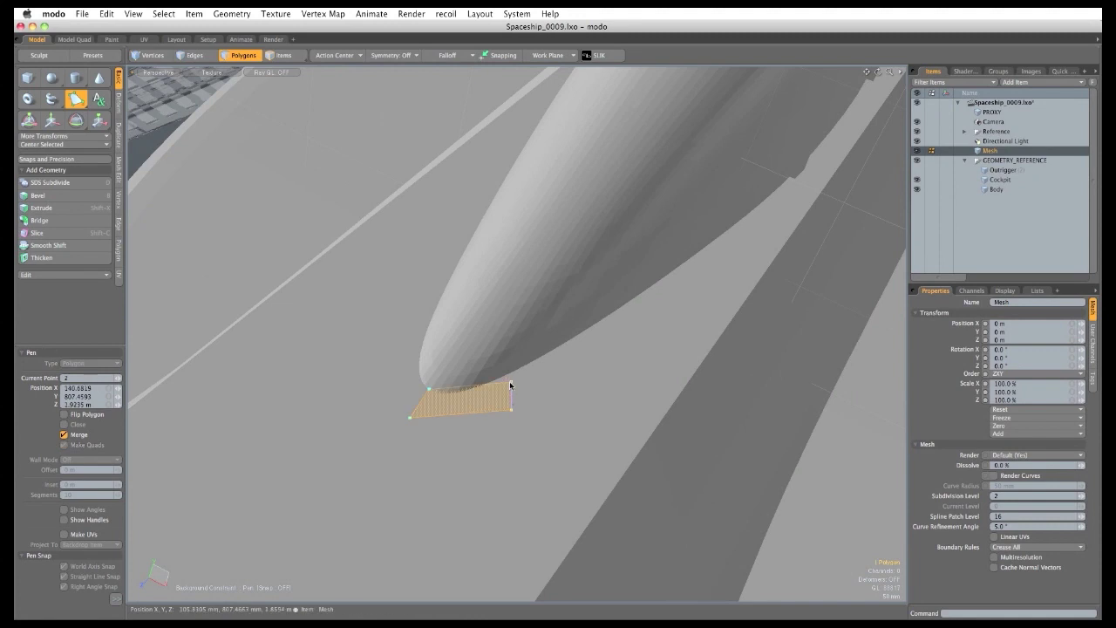
{"action": "left_click", "coordinate": [511, 384]}
{"action": "left_click_drag", "start_coordinate": [512, 384], "coordinate": [460, 394]}
{"action": "left_click_drag", "start_coordinate": [533, 366], "coordinate": [535, 386]}
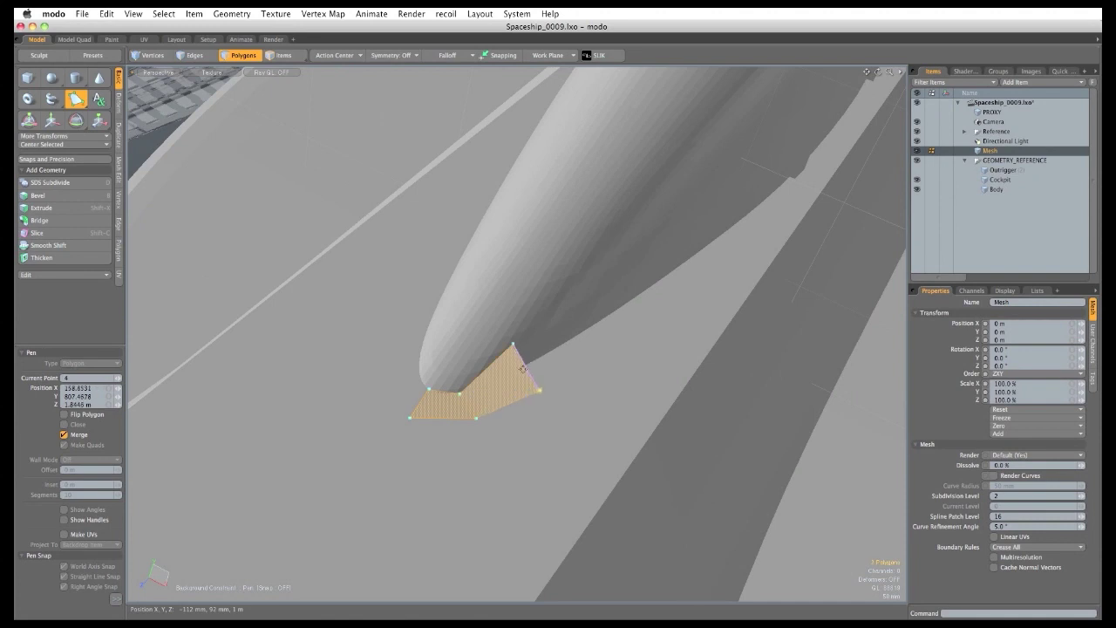
Continue the Pen quads along the cockpit's lower edge to the base of the rear canopy frame.
{"action": "left_click_drag", "start_coordinate": [513, 343], "coordinate": [524, 368]}
{"action": "left_click_drag", "start_coordinate": [556, 420], "coordinate": [479, 366], "text": "ctrl+alt"}
{"action": "left_click_drag", "start_coordinate": [490, 346], "coordinate": [495, 362]}
{"action": "left_click_drag", "start_coordinate": [494, 315], "coordinate": [491, 330]}
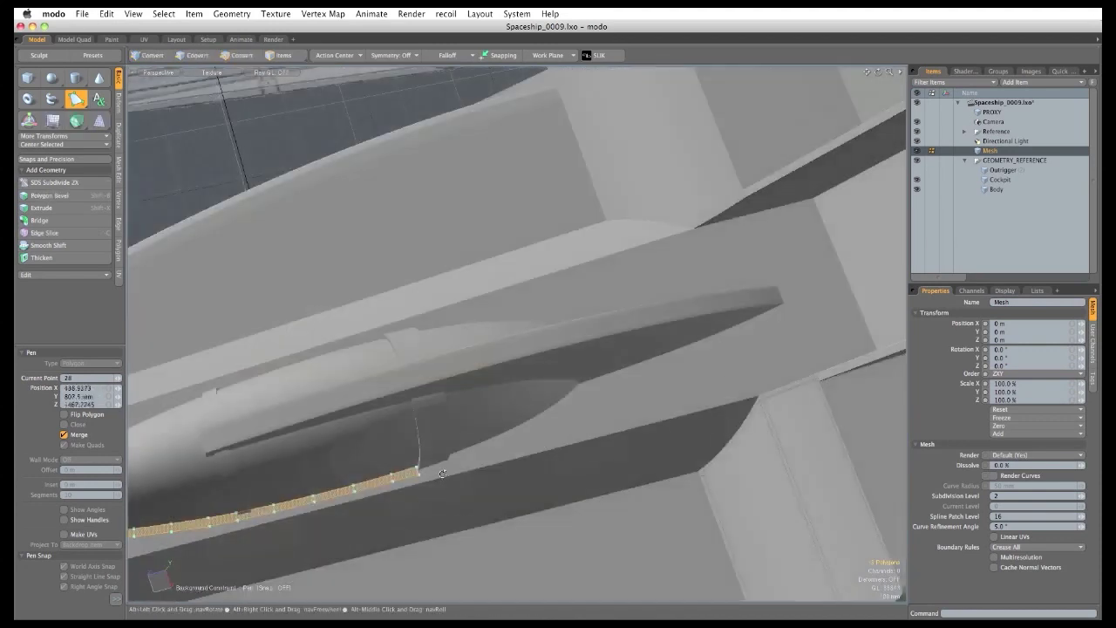
Extend the Pen strip past the rear canopy frame along the hull ledge.
{"action": "mouse_move", "coordinate": [440, 470]}
{"action": "left_mouse_down", "text": "alt"}
{"action": "mouse_move", "coordinate": [425, 455]}
{"action": "mouse_move", "coordinate": [427, 463]}
{"action": "left_mouse_up", "text": "alt"}
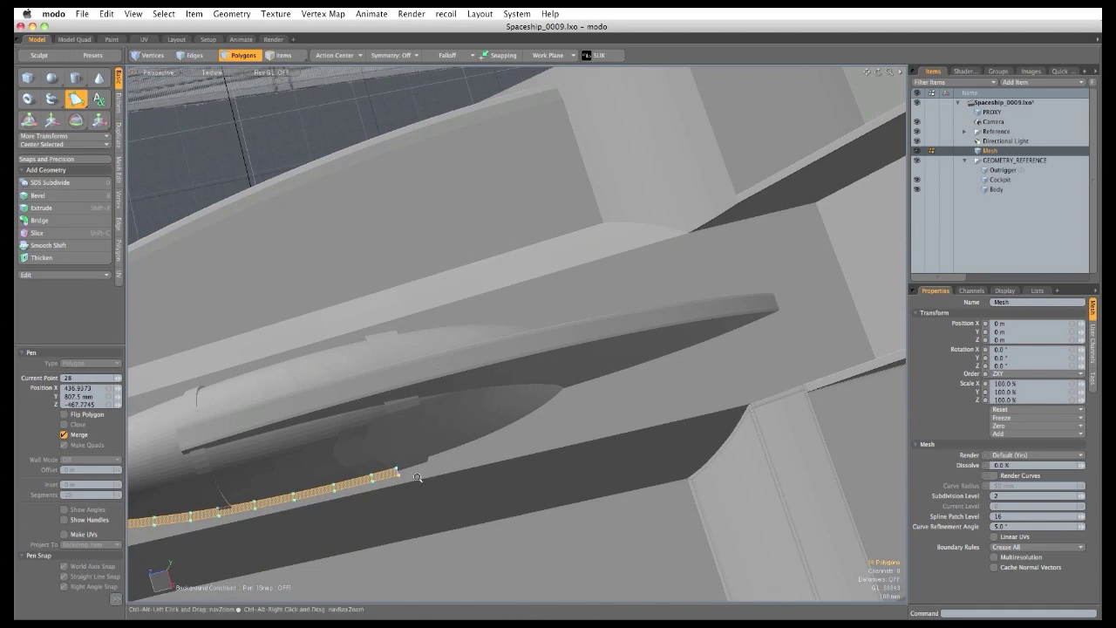
{"action": "left_click_drag", "start_coordinate": [412, 483], "coordinate": [477, 443], "text": "ctrl+alt"}
{"action": "left_click", "coordinate": [476, 442]}
{"action": "left_click_drag", "start_coordinate": [473, 422], "coordinate": [422, 447]}
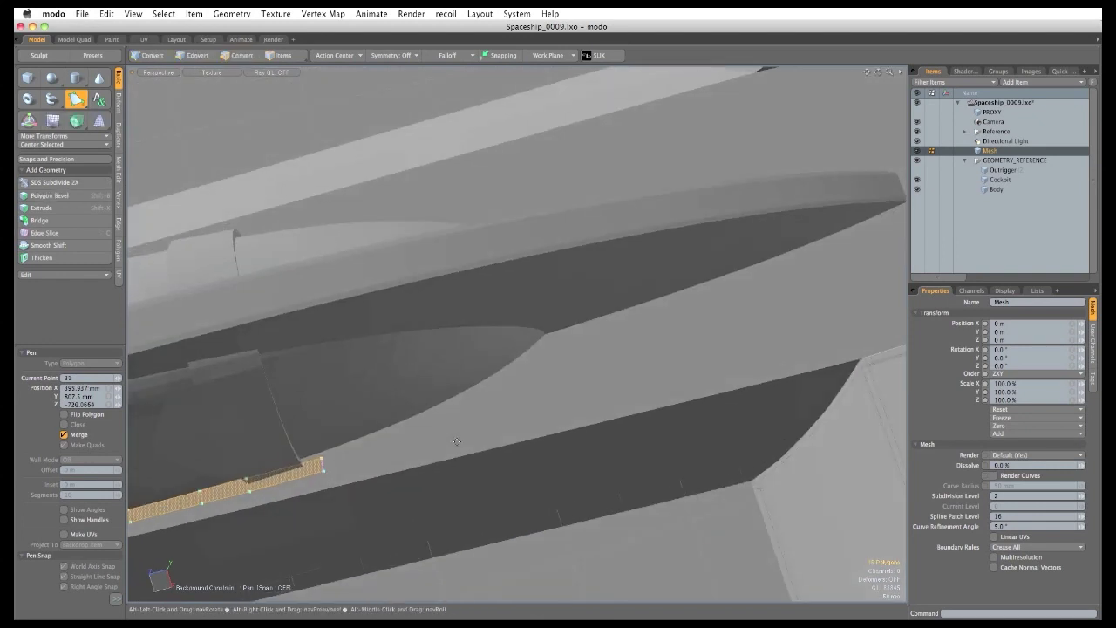
{"action": "left_click", "coordinate": [417, 447]}
{"action": "left_click", "coordinate": [521, 417]}
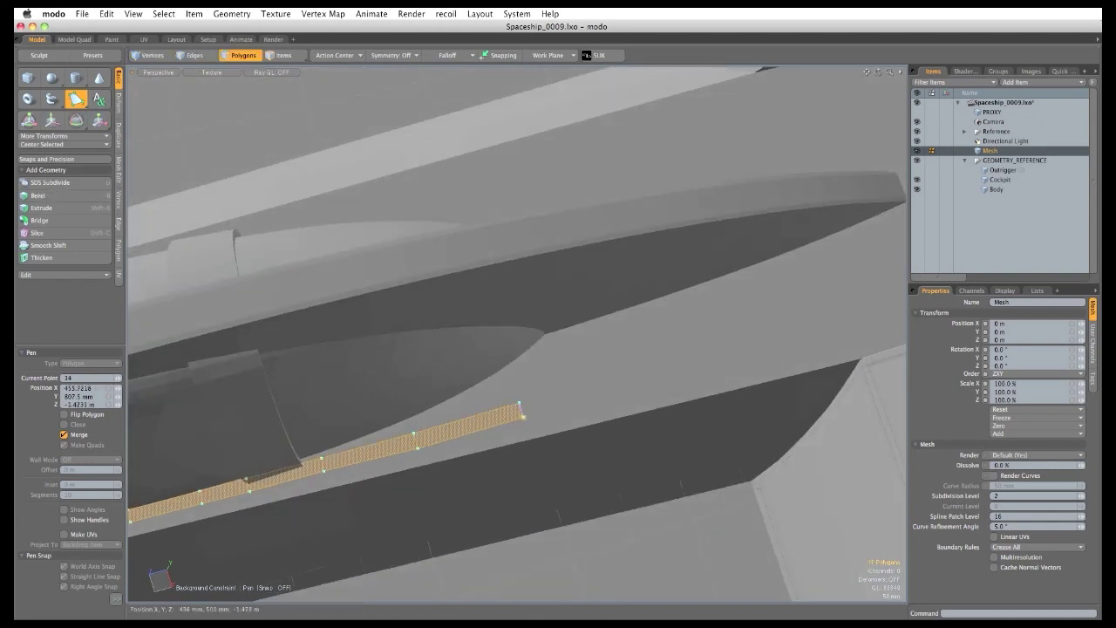
{"action": "left_click_drag", "start_coordinate": [662, 433], "coordinate": [435, 439], "text": "alt"}
{"action": "left_click", "coordinate": [434, 440]}
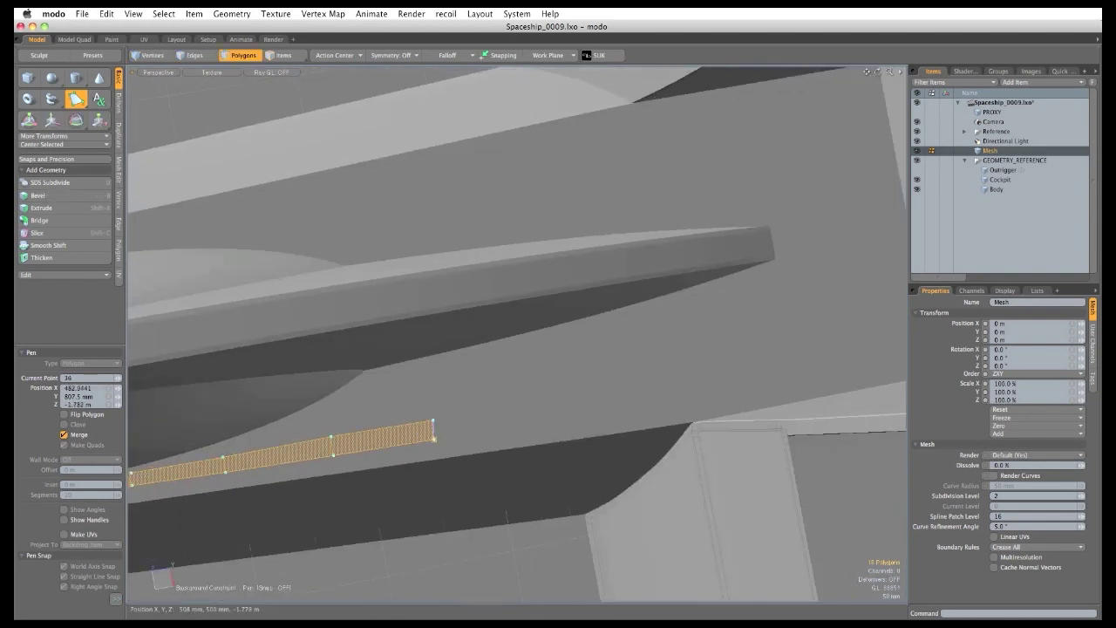
Finish the Pen strip with further quads beyond the cockpit's rear end, reaching the existing panel border.
{"action": "left_click", "coordinate": [520, 424]}
{"action": "left_click", "coordinate": [605, 411]}
{"action": "mouse_move", "coordinate": [606, 411]}
{"action": "left_mouse_down", "text": "alt"}
{"action": "mouse_move", "coordinate": [704, 403]}
{"action": "mouse_move", "coordinate": [601, 412]}
{"action": "left_mouse_up", "text": "alt"}
{"action": "left_click", "coordinate": [598, 391]}
{"action": "left_click", "coordinate": [600, 410]}
{"action": "left_click", "coordinate": [706, 376]}
{"action": "left_click", "coordinate": [710, 394]}
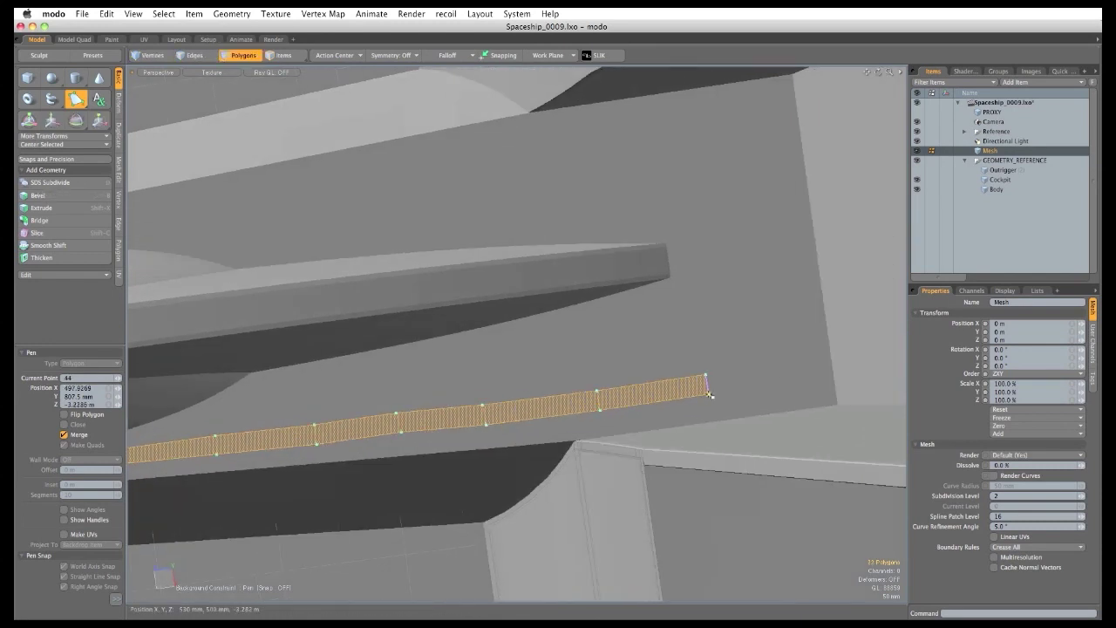
{"action": "left_click", "coordinate": [797, 379]}
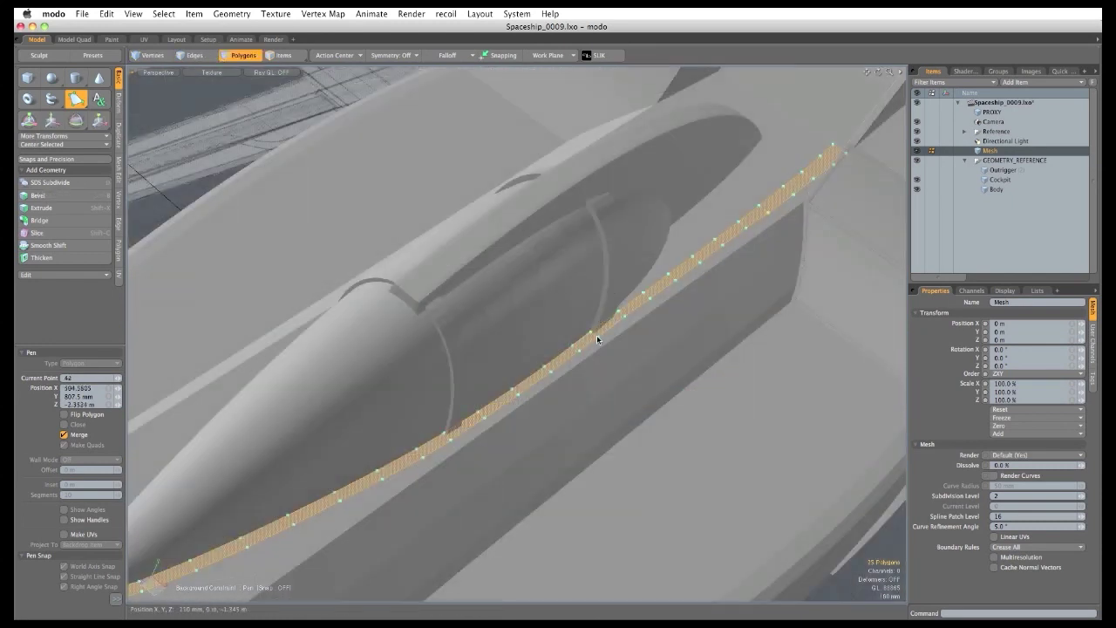
{"action": "key", "text": "space"}
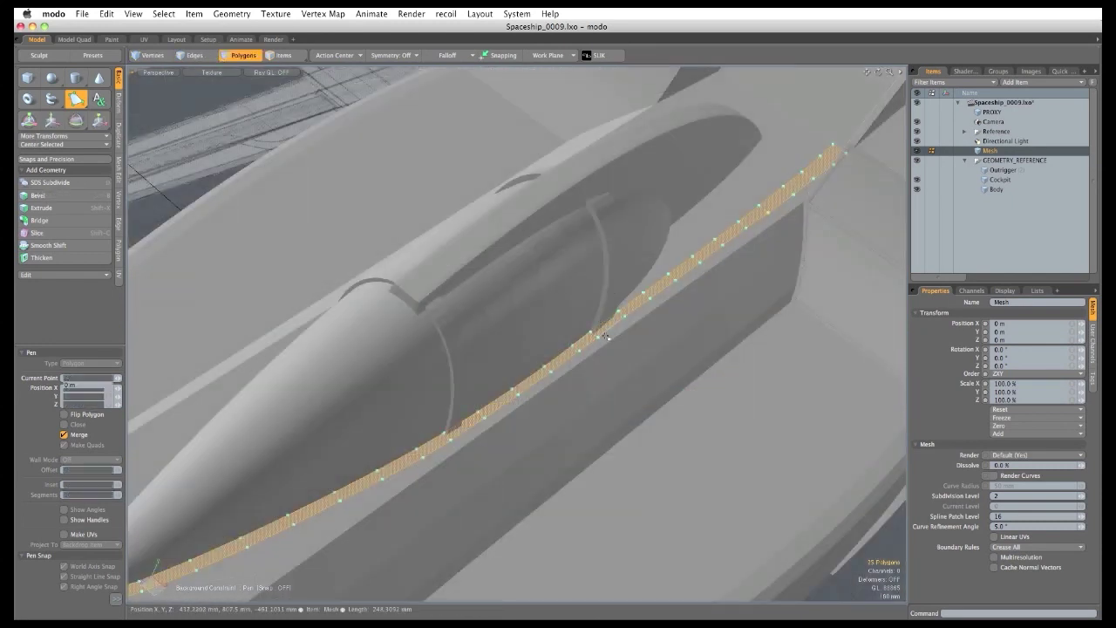
Straighten the cockpit-side edges of the strip's rear section by scaling them to 0 in X.
{"action": "key", "text": "2"}
{"action": "left_click", "coordinate": [827, 150]}
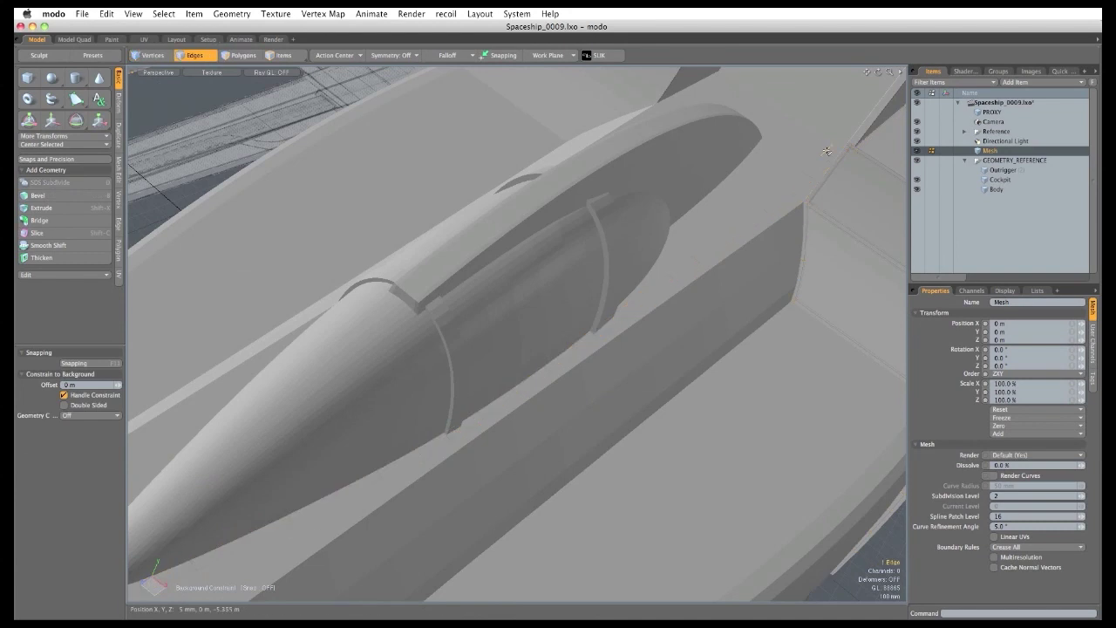
{"action": "left_click", "coordinate": [813, 163], "text": "shift"}
{"action": "key", "text": "r"}
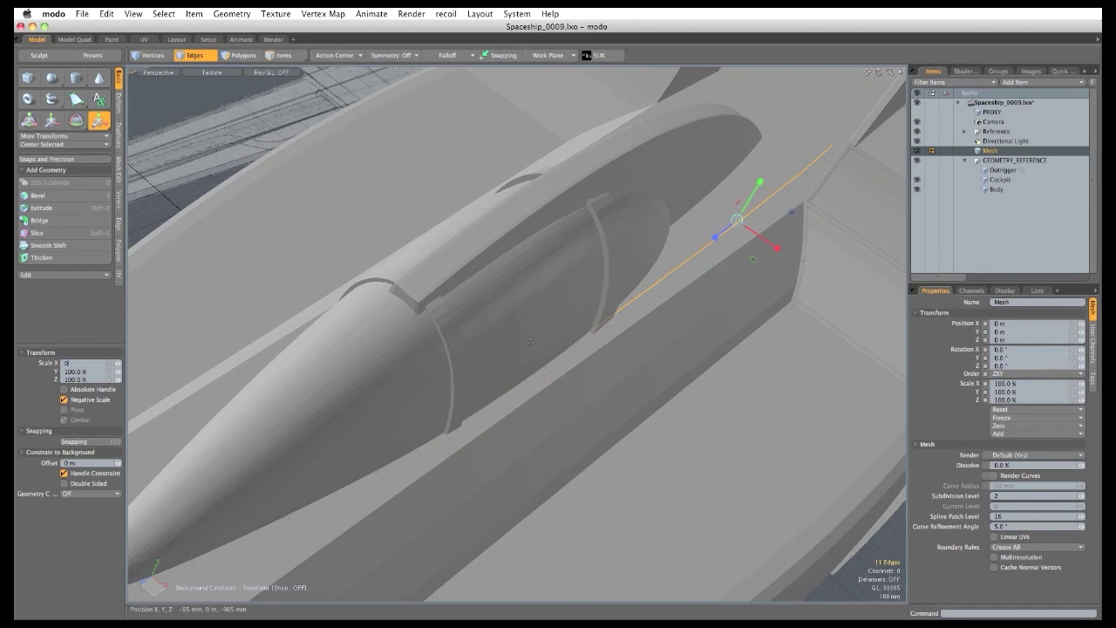
{"action": "key", "text": "Return"}
Shift the straightened edges slightly along X toward the cockpit.
{"action": "key", "text": "w"}
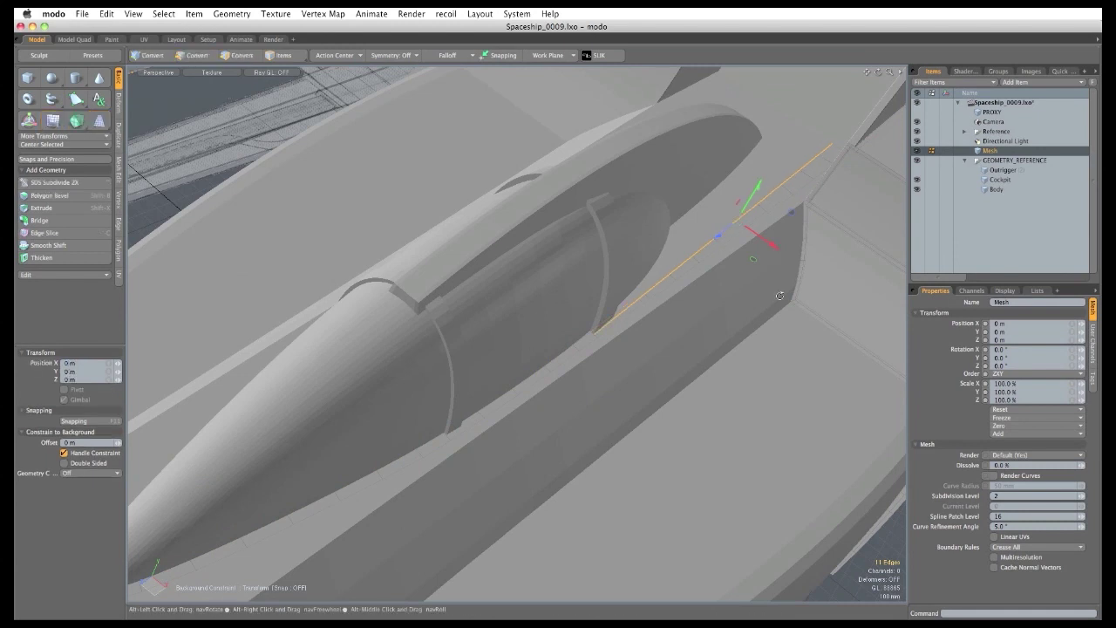
{"action": "left_click_drag", "start_coordinate": [750, 285], "coordinate": [758, 220], "text": "alt"}
{"action": "scroll", "coordinate": [732, 223], "scroll_direction": "up", "scroll_amount": 5}
{"action": "key", "text": "q"}
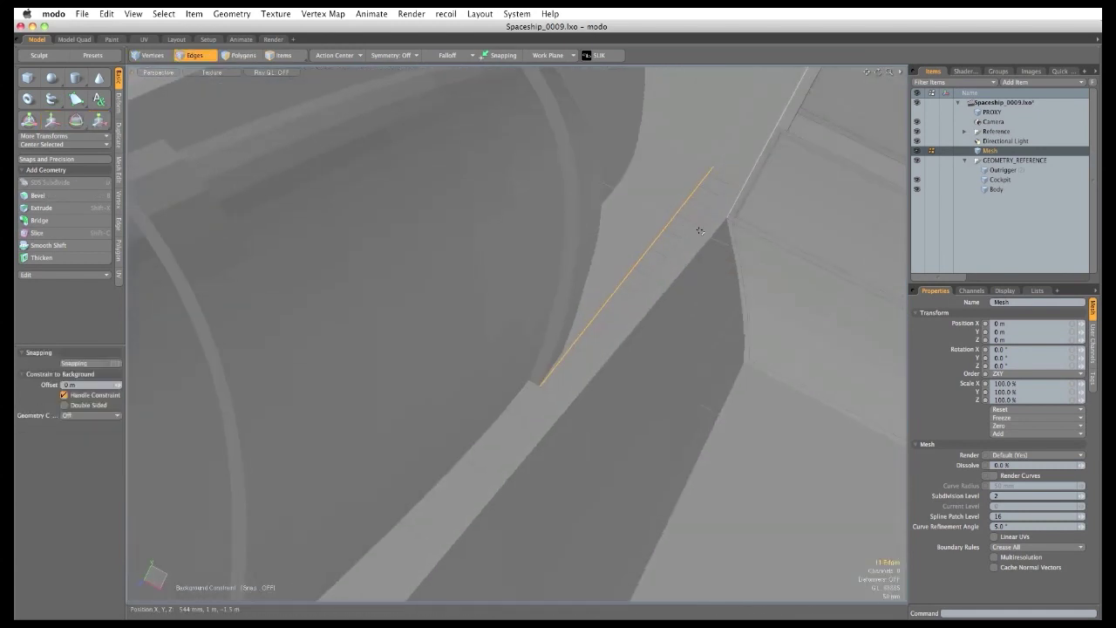
{"action": "key", "text": "w"}
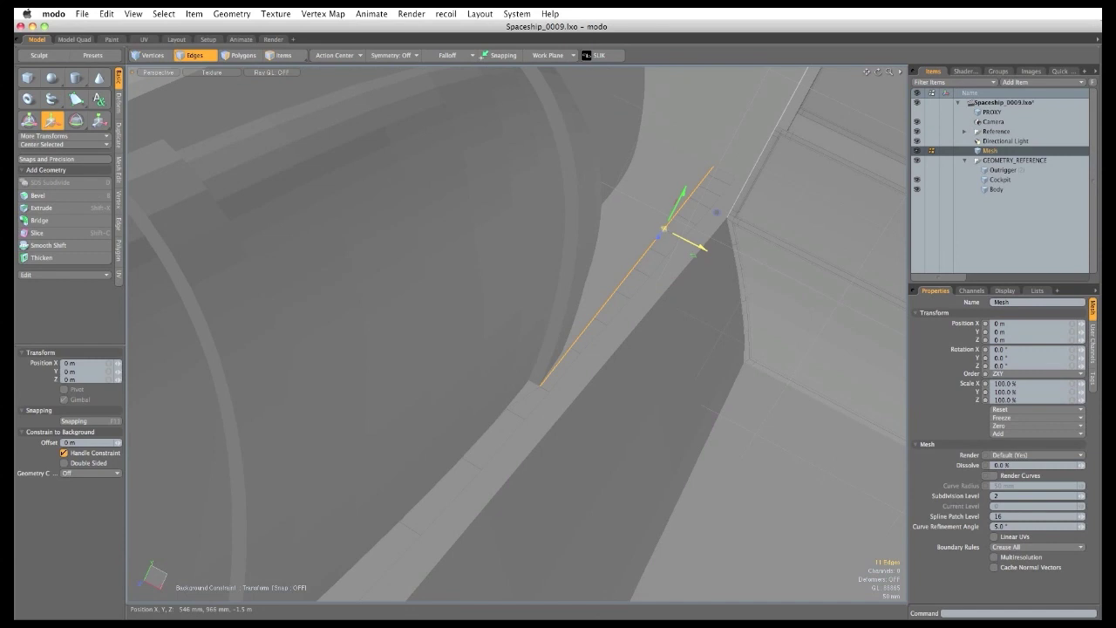
{"action": "left_click_drag", "start_coordinate": [702, 249], "coordinate": [697, 246]}
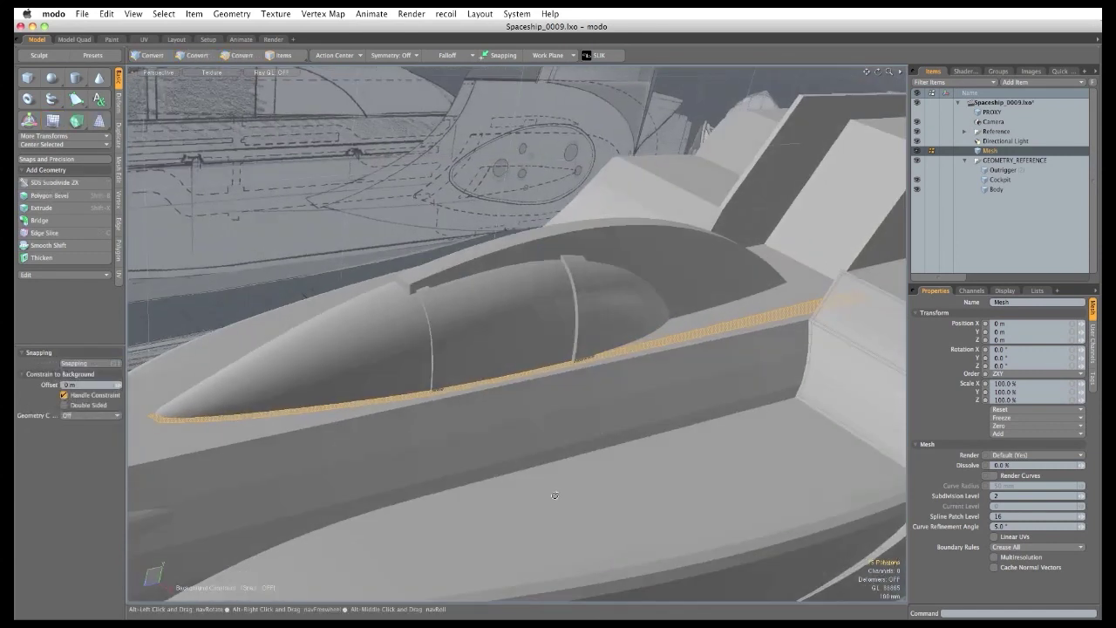
Reposition the strip's cross edge beside the base of the rear canopy frame.
{"action": "left_click_drag", "start_coordinate": [555, 495], "coordinate": [557, 495], "text": "alt"}
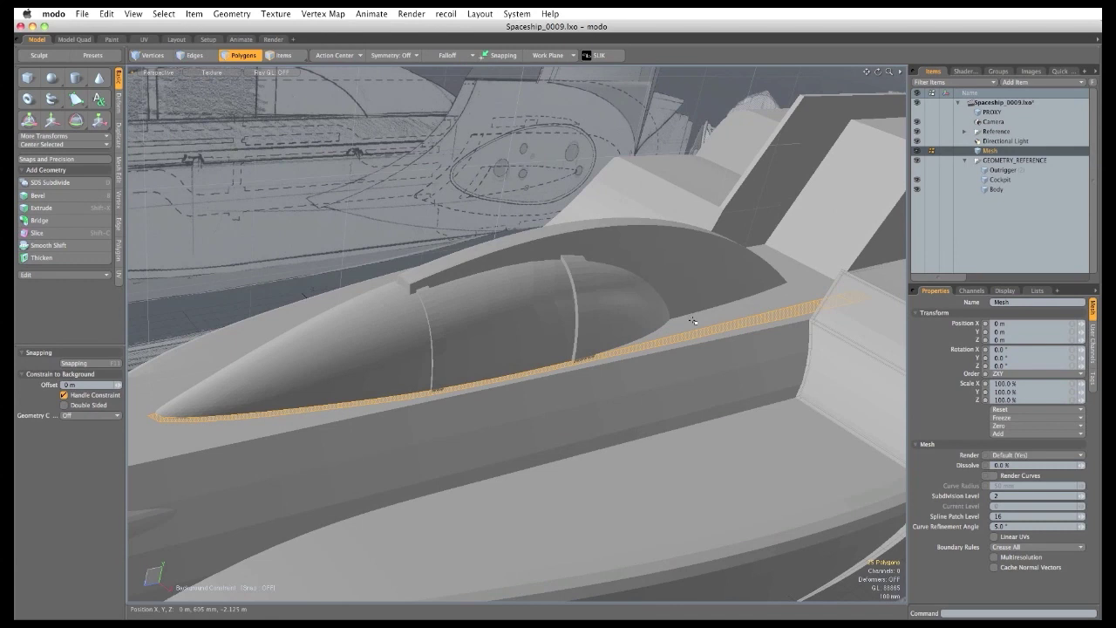
{"action": "left_click_drag", "start_coordinate": [499, 364], "coordinate": [621, 381], "text": "ctrl+alt"}
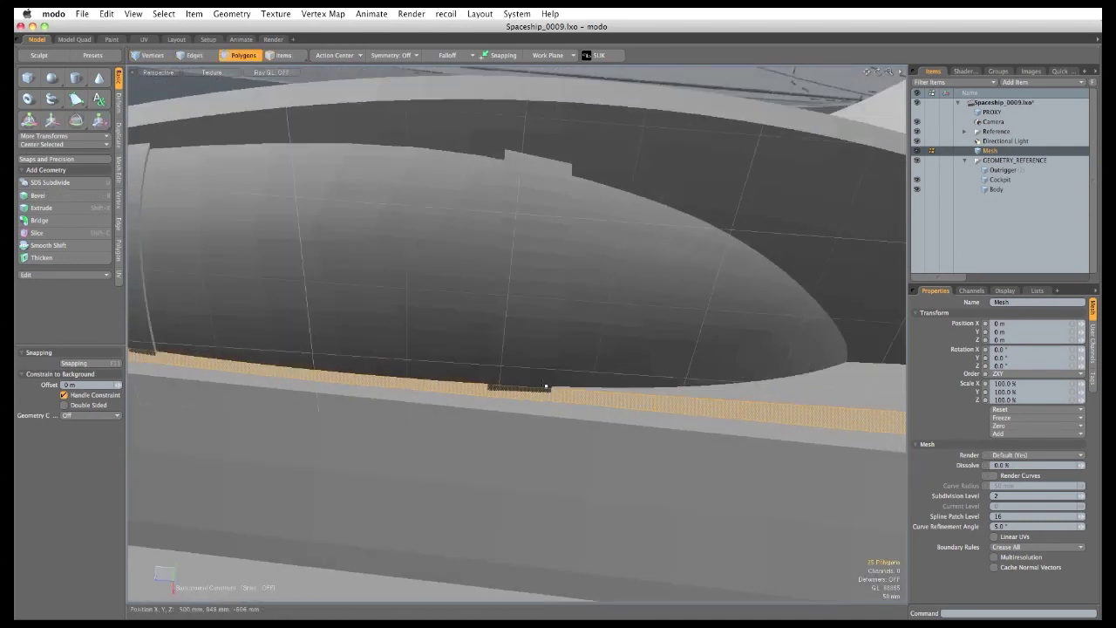
{"action": "key", "text": "2"}
{"action": "left_click", "coordinate": [576, 397]}
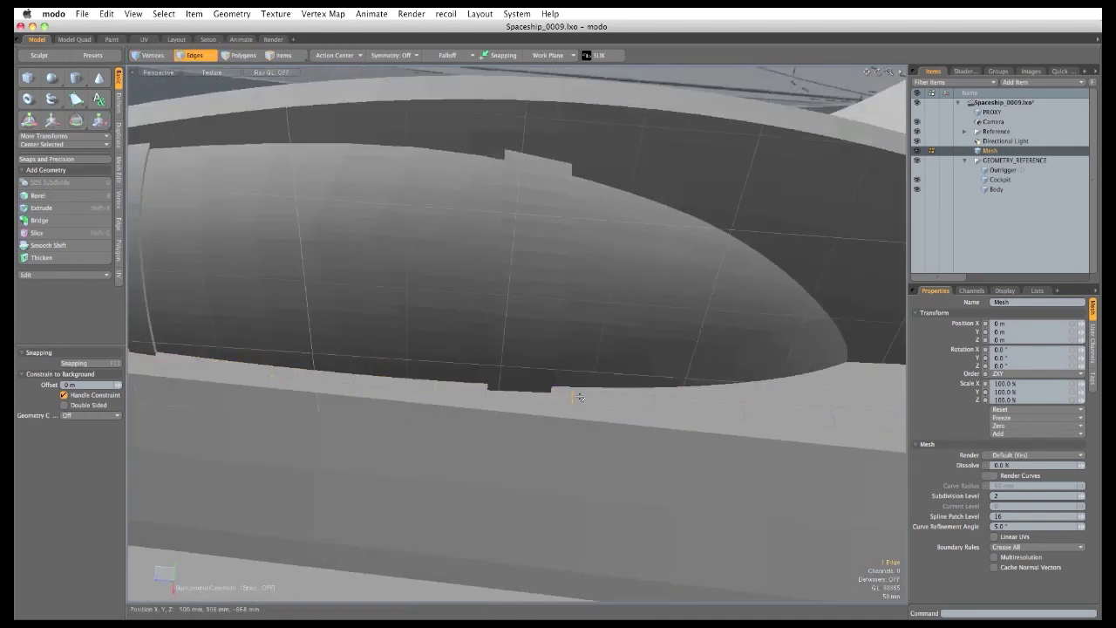
{"action": "key", "text": "w"}
{"action": "left_click_drag", "start_coordinate": [526, 397], "coordinate": [611, 269]}
{"action": "key", "text": "q"}
Hide the GEOMETRY_REFERENCE group so the new mesh stands alone.
{"action": "scroll", "coordinate": [498, 428], "scroll_direction": "down", "scroll_amount": 5}
{"action": "left_click", "coordinate": [916, 161]}
{"action": "left_click_drag", "start_coordinate": [564, 337], "coordinate": [555, 317], "text": "alt"}
{"action": "scroll", "coordinate": [560, 320], "scroll_direction": "down", "scroll_amount": 4}
{"action": "scroll", "coordinate": [543, 340], "scroll_direction": "up", "scroll_amount": 3}
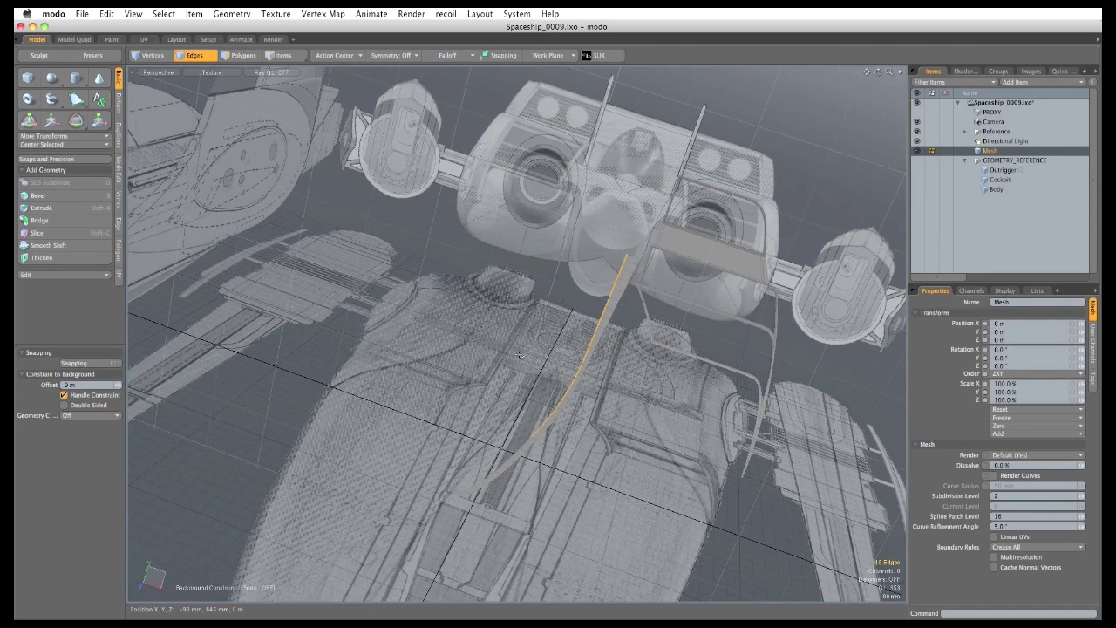
Extend the strip's cockpit-side edge run about 165 mm downward with Edge Extend to form a wall.
{"action": "left_click_drag", "start_coordinate": [619, 365], "coordinate": [784, 271], "text": "alt"}
{"action": "left_click_drag", "start_coordinate": [488, 201], "coordinate": [412, 251], "text": "alt"}
{"action": "key", "text": "z"}
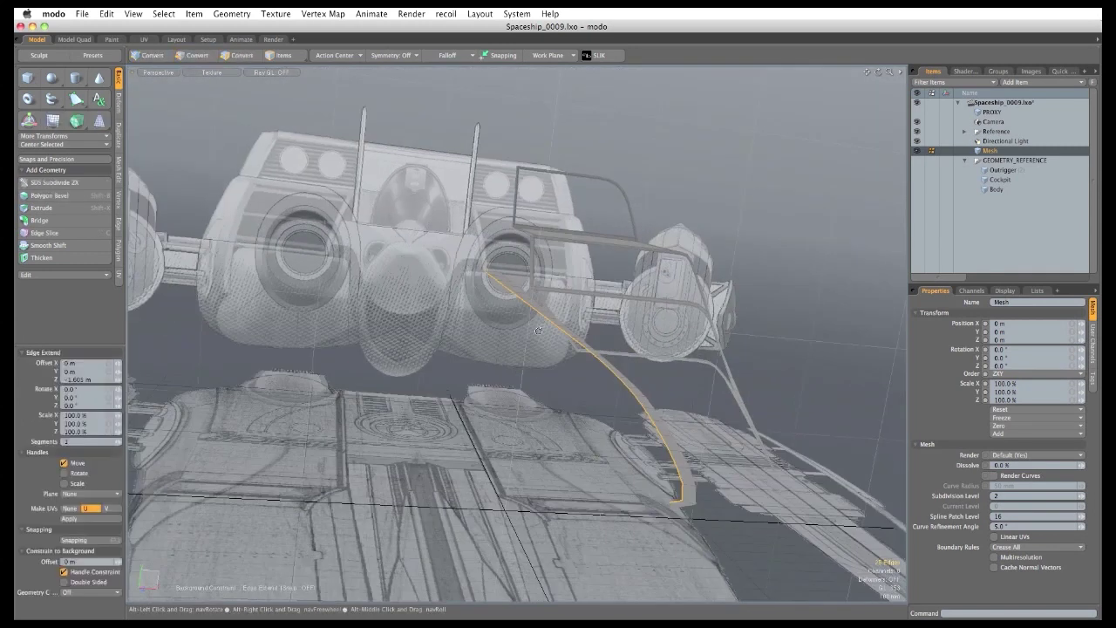
{"action": "left_click_drag", "start_coordinate": [547, 332], "coordinate": [530, 335], "text": "alt"}
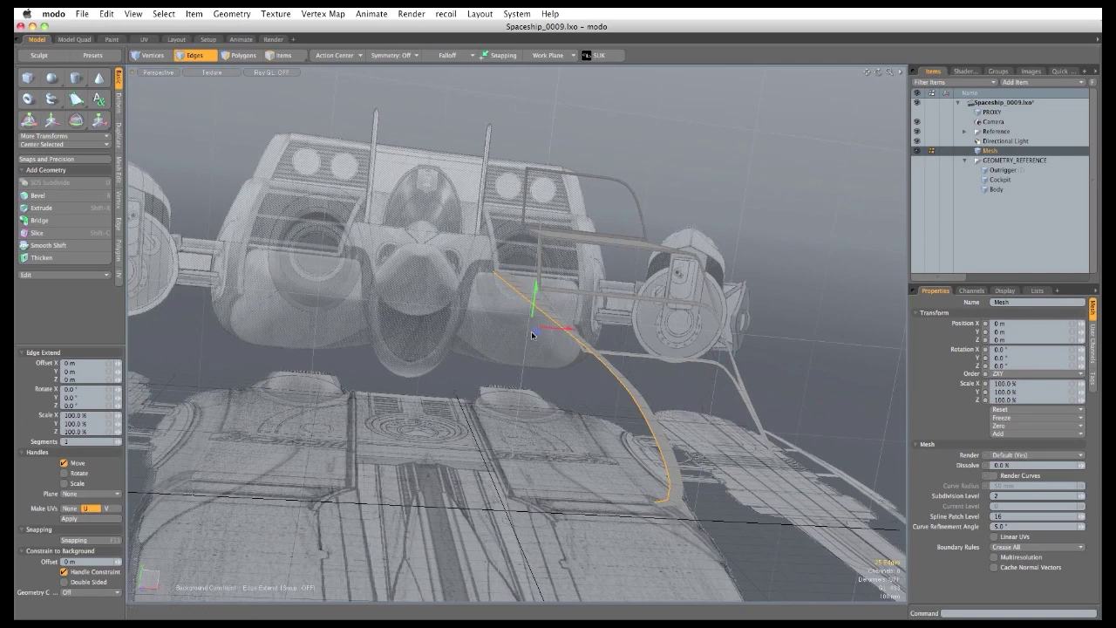
{"action": "left_click_drag", "start_coordinate": [536, 288], "coordinate": [532, 316]}
{"action": "key", "text": "q"}
{"action": "left_click", "coordinate": [484, 346]}
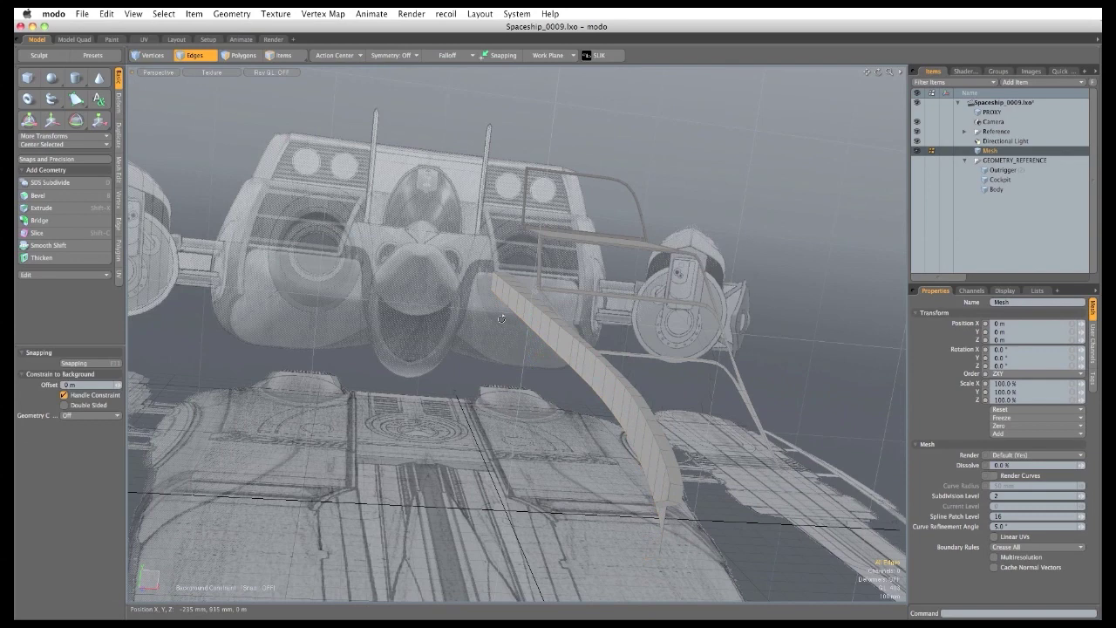
Extend the lower edges of the wall's rear section 205 mm along negative X toward the ship's centreline.
{"action": "left_click_drag", "start_coordinate": [484, 346], "coordinate": [515, 439], "text": "alt"}
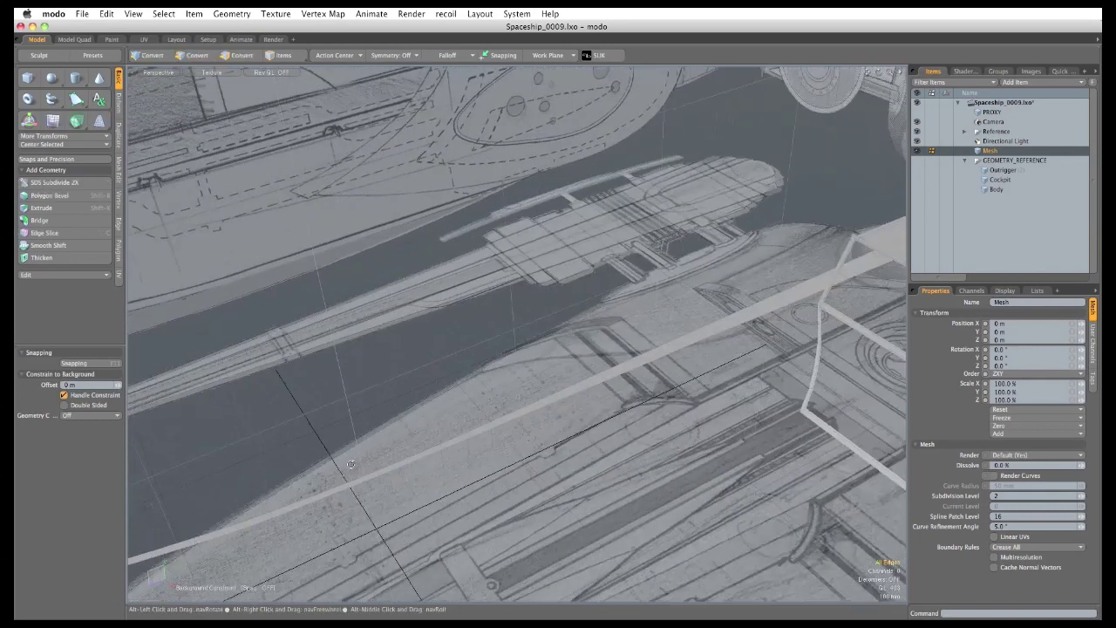
{"action": "scroll", "coordinate": [516, 438], "scroll_direction": "up", "scroll_amount": 3}
{"action": "left_click", "coordinate": [520, 436]}
{"action": "left_click", "coordinate": [594, 398], "text": "shift"}
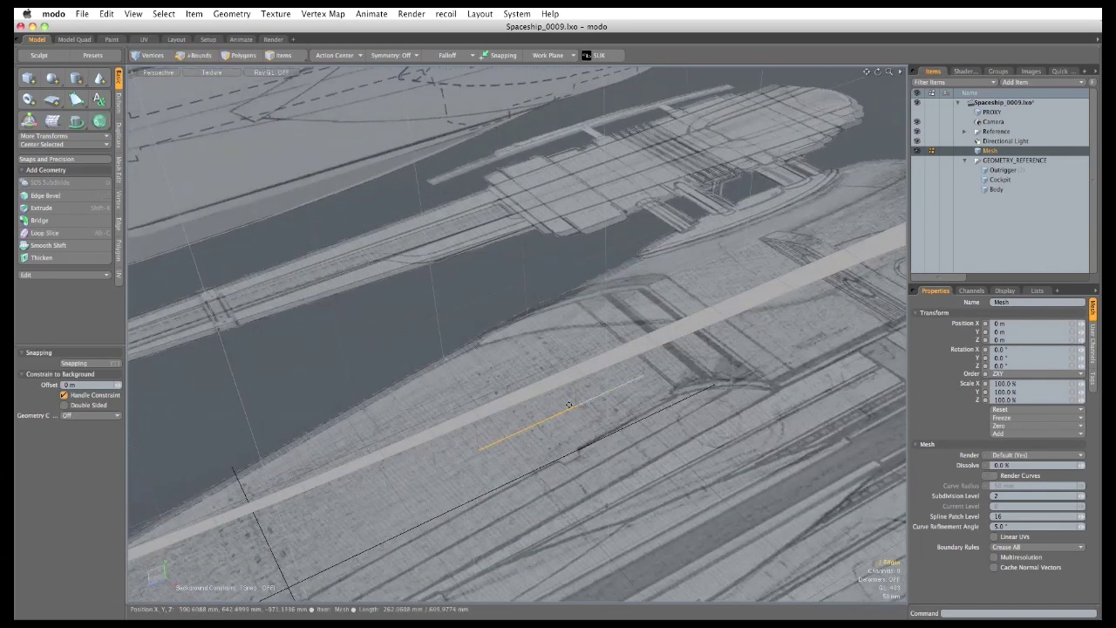
{"action": "scroll", "coordinate": [589, 400], "scroll_direction": "down", "scroll_amount": 3}
{"action": "left_click_drag", "start_coordinate": [589, 399], "coordinate": [517, 433], "text": "alt"}
{"action": "key", "text": "Up"}
{"action": "key", "text": "Up"}
{"action": "key", "text": "Up"}
{"action": "key", "text": "Up"}
{"action": "key", "text": "Up"}
{"action": "key", "text": "Up"}
{"action": "key", "text": "Up"}
{"action": "key", "text": "Up"}
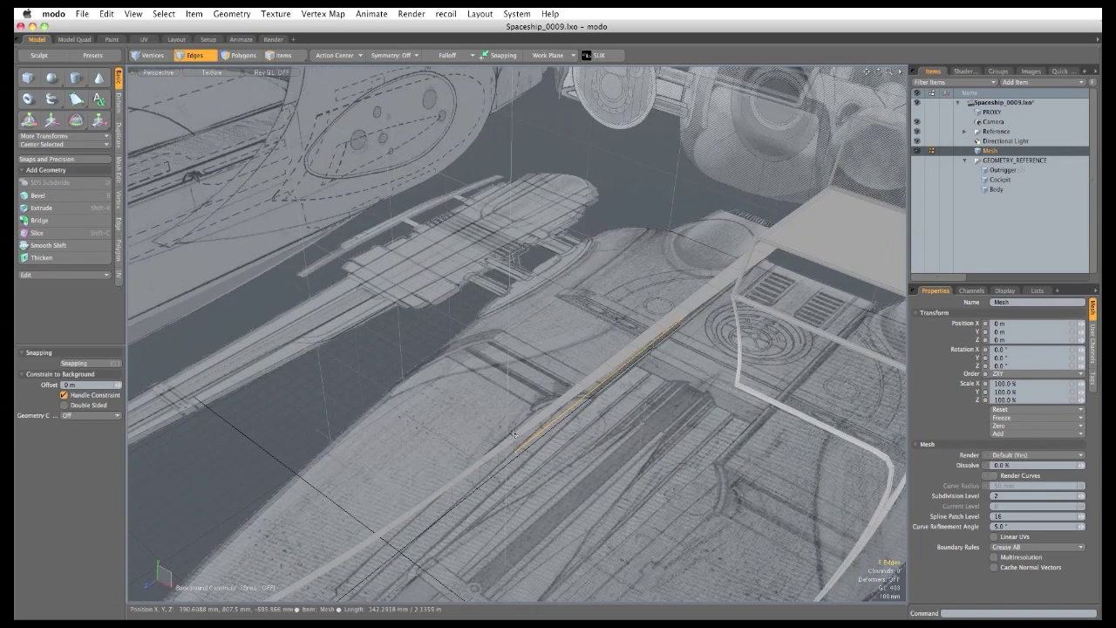
{"action": "left_click_drag", "start_coordinate": [406, 493], "coordinate": [541, 367], "text": "alt"}
{"action": "key", "text": "z"}
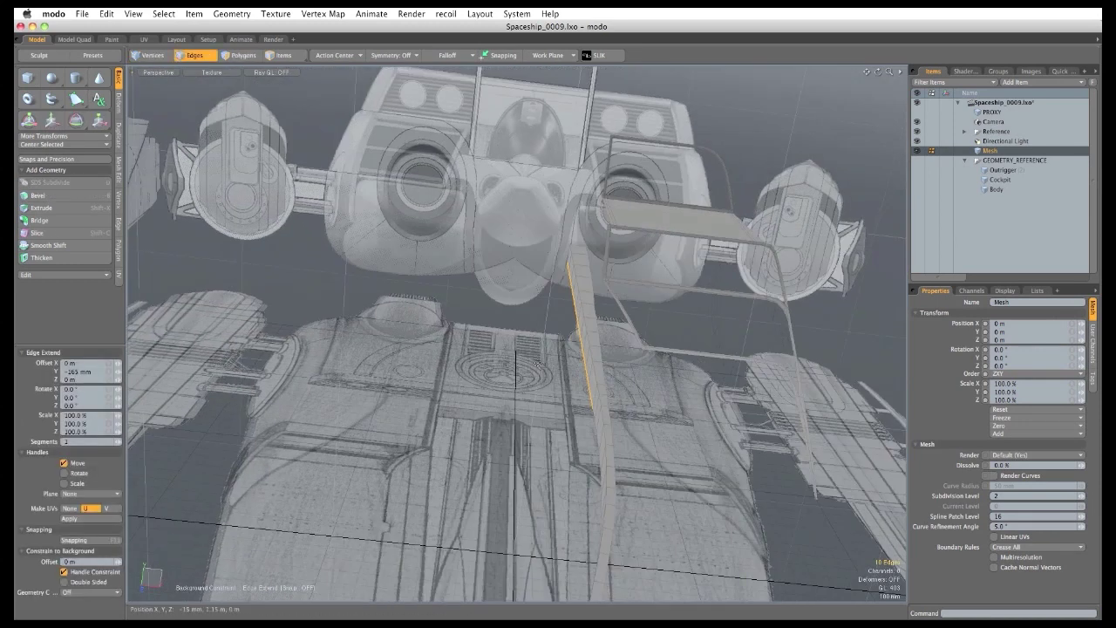
{"action": "left_click", "coordinate": [540, 367]}
{"action": "left_click_drag", "start_coordinate": [602, 327], "coordinate": [574, 323]}
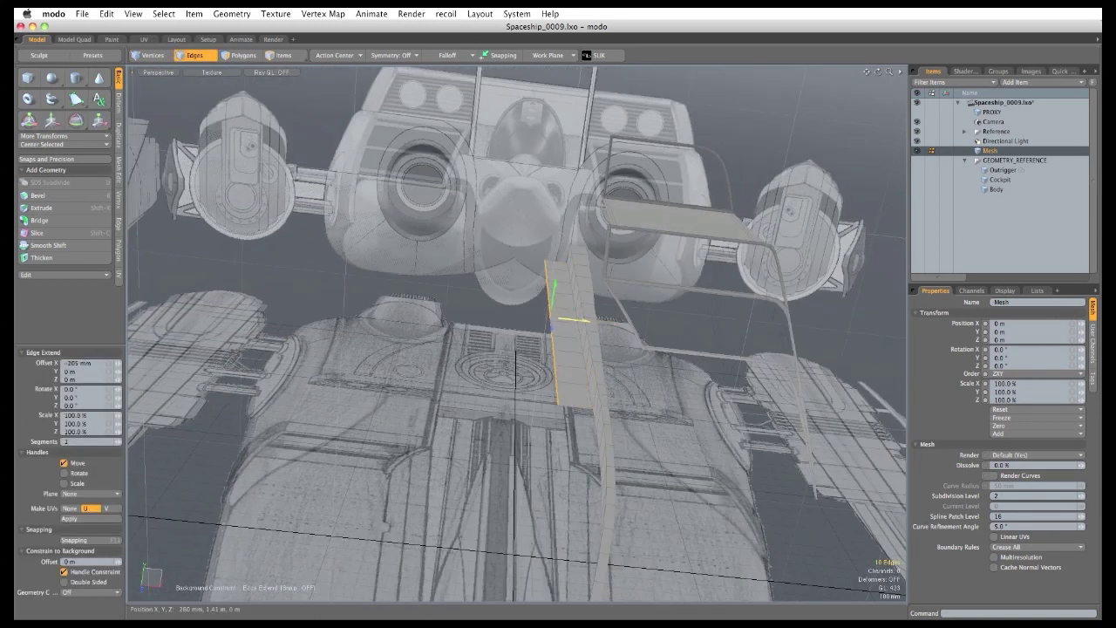
{"action": "key", "text": "space"}
Align the floor's inner edges to the ship's centreline by setting their vertex X position to 0 m.
{"action": "left_click", "coordinate": [119, 201]}
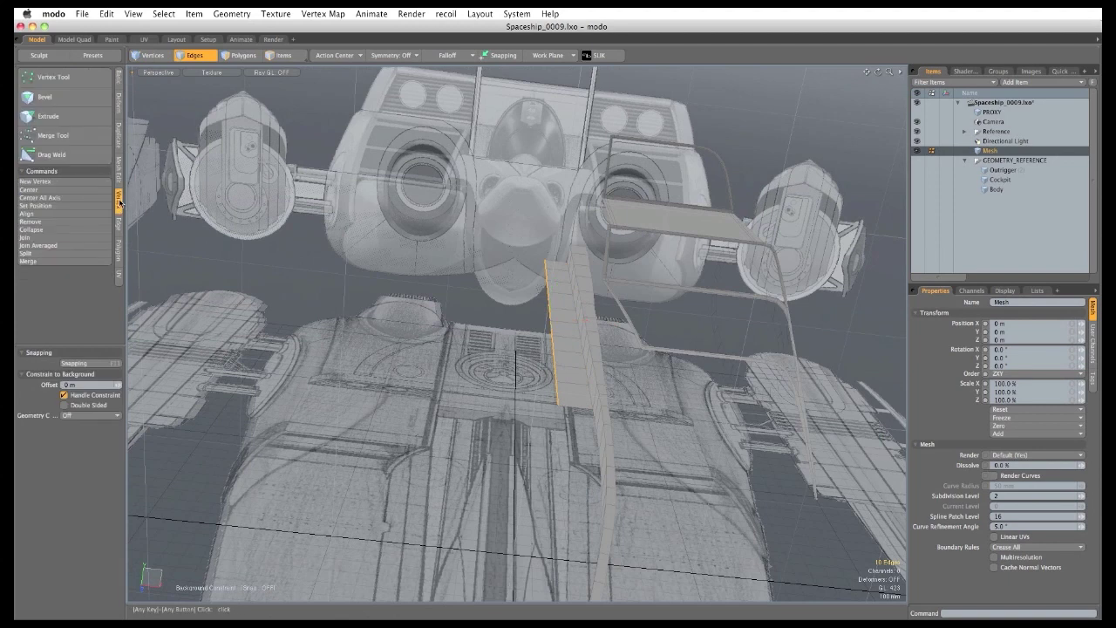
{"action": "left_click", "coordinate": [67, 207]}
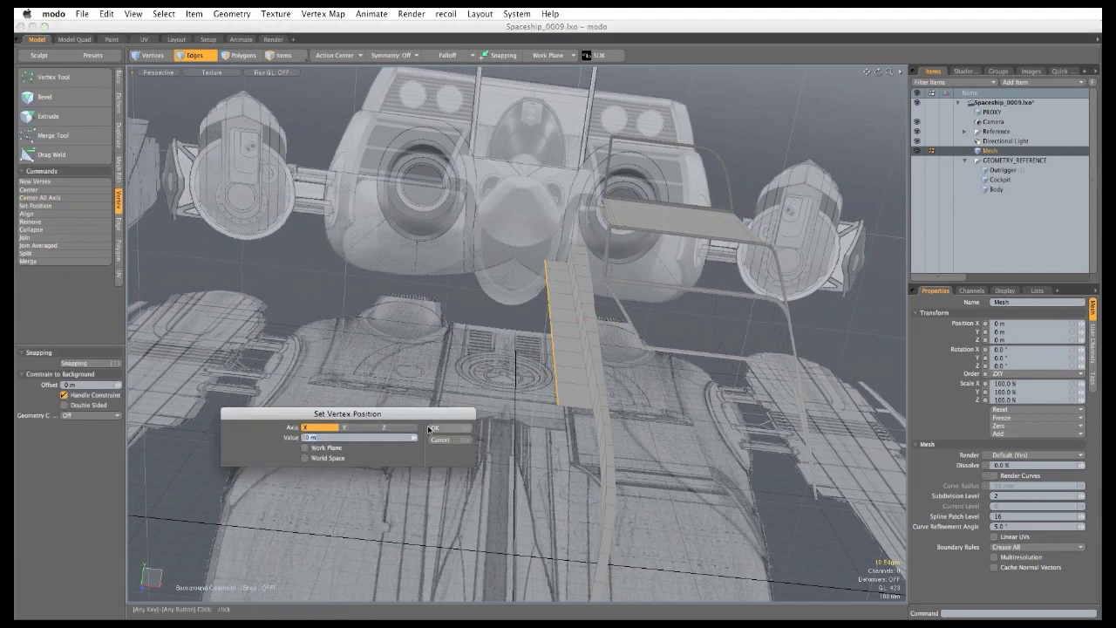
{"action": "left_click", "coordinate": [431, 428]}
Move the Cockpit item to a Z position of about -1.21 m, clear of the rear cockpit area of the body.
{"action": "key", "text": "3"}
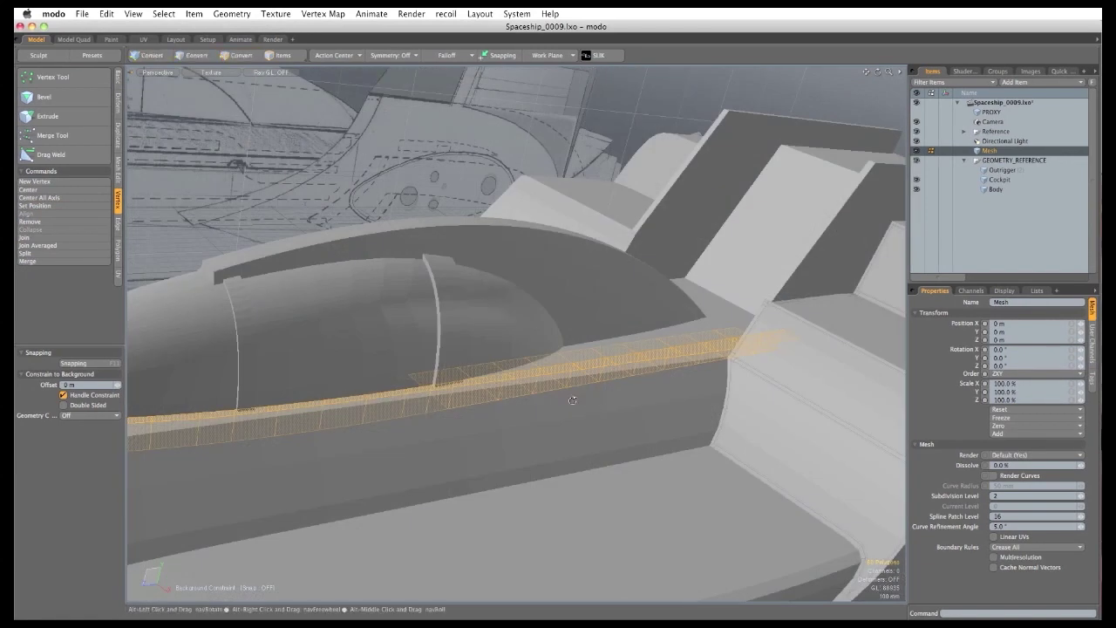
{"action": "left_click_drag", "start_coordinate": [571, 400], "coordinate": [435, 382], "text": "alt"}
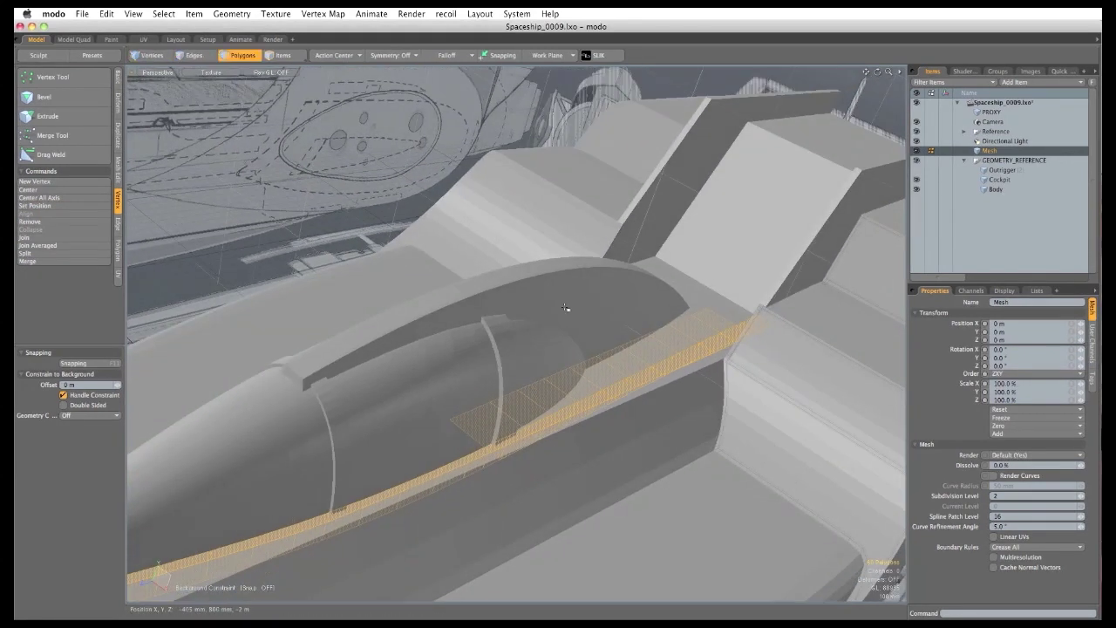
{"action": "left_click_drag", "start_coordinate": [679, 297], "coordinate": [709, 281], "text": "alt"}
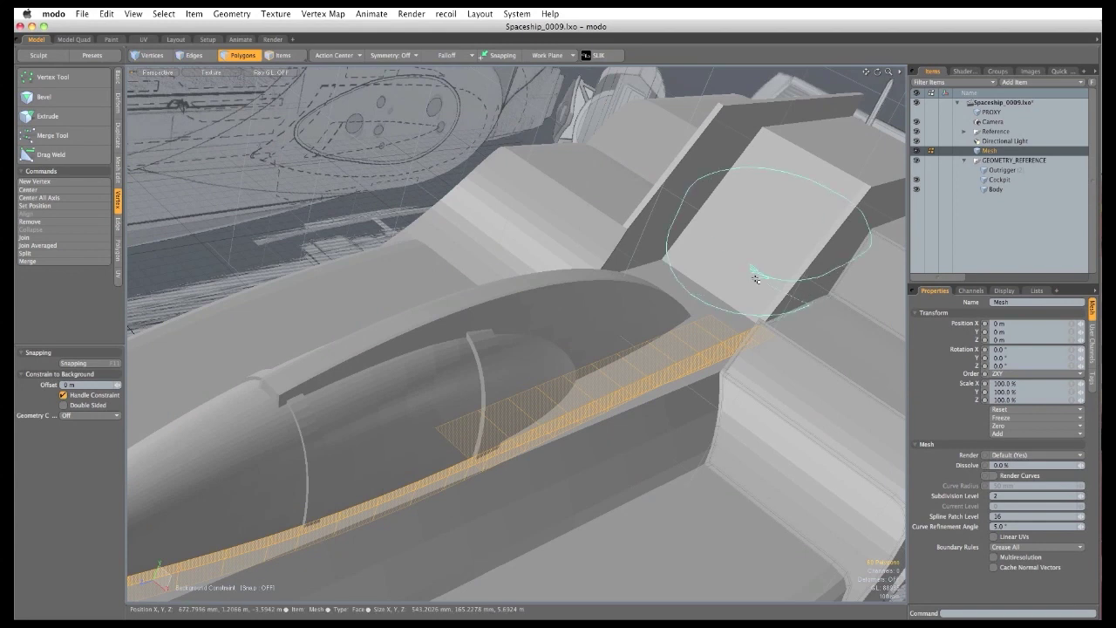
{"action": "right_click_drag", "start_coordinate": [756, 278], "coordinate": [757, 280]}
{"action": "mouse_move", "coordinate": [685, 282]}
{"action": "left_mouse_down", "text": "alt"}
{"action": "mouse_move", "coordinate": [668, 347]}
{"action": "mouse_move", "coordinate": [690, 309]}
{"action": "left_mouse_up", "text": "alt"}
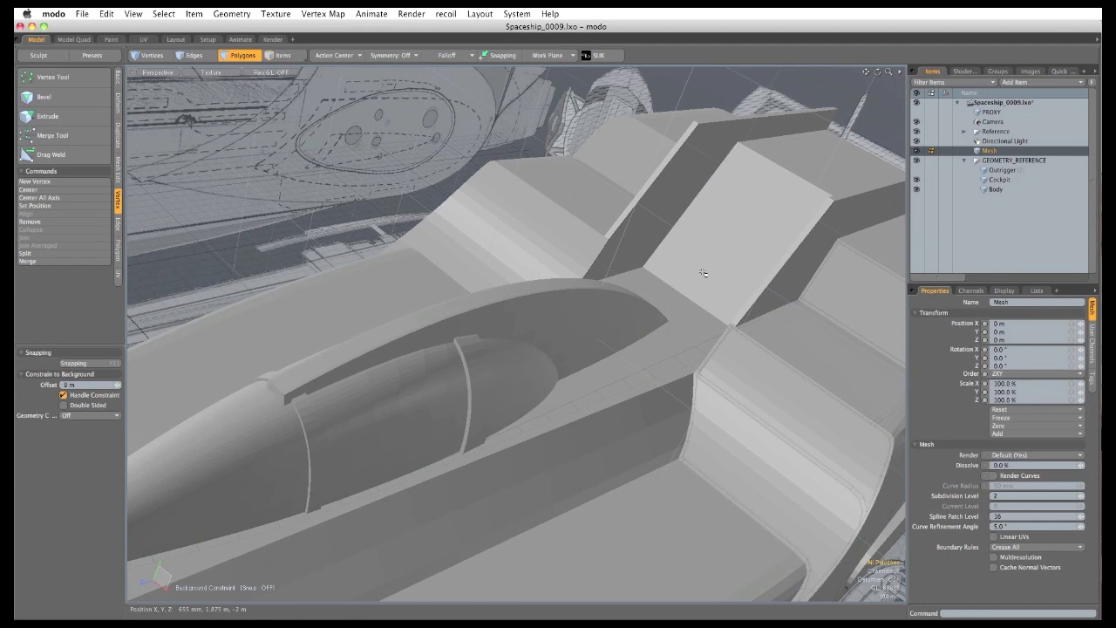
{"action": "left_click", "coordinate": [1000, 180]}
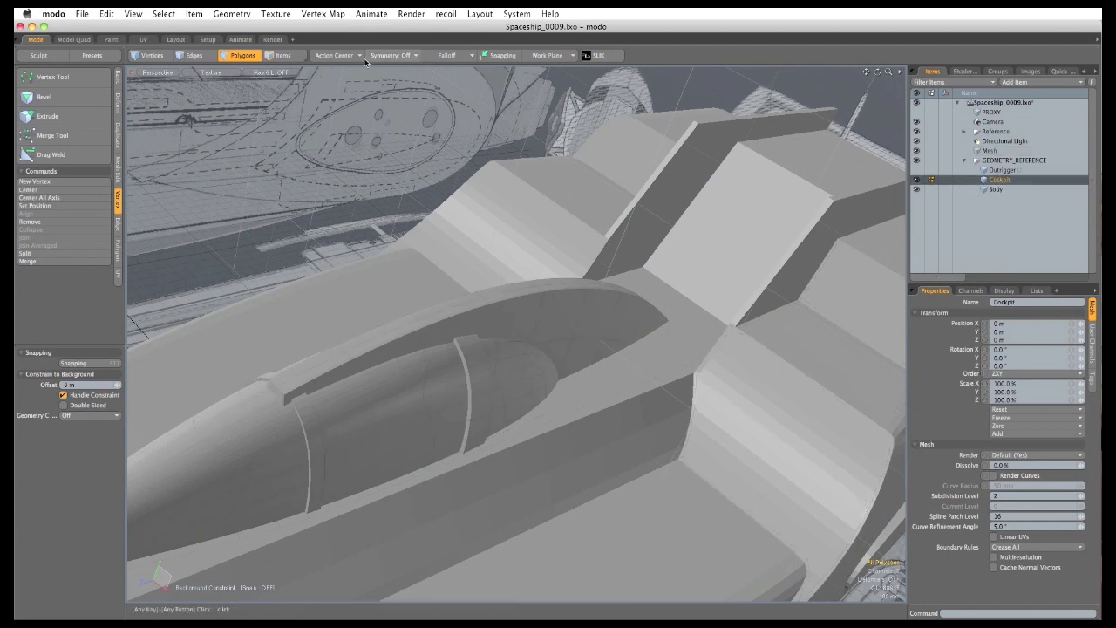
{"action": "left_click", "coordinate": [284, 55]}
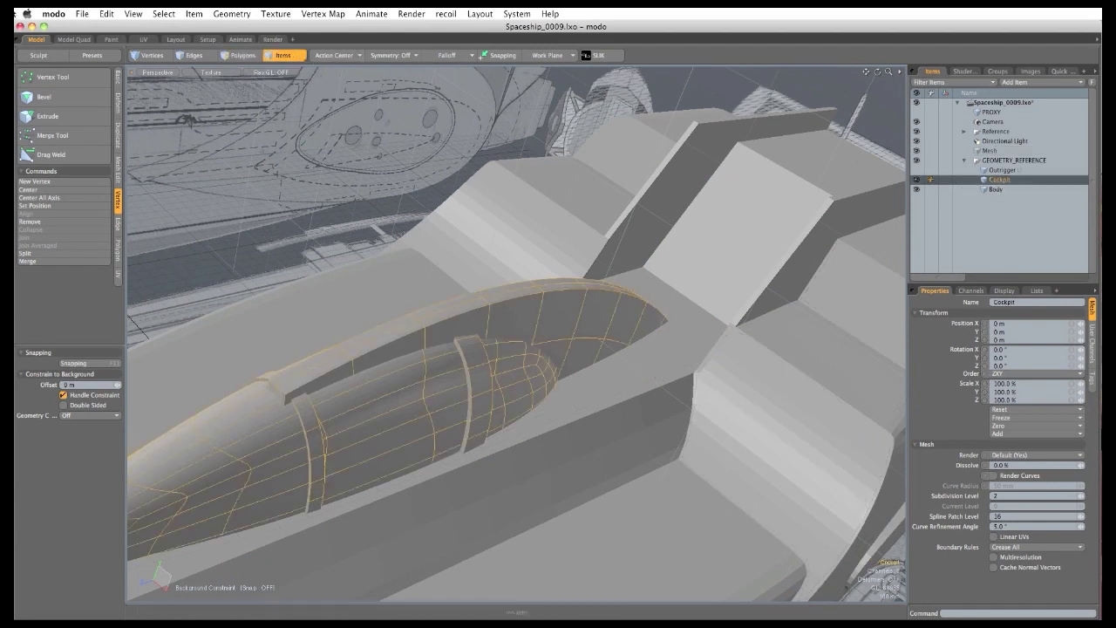
{"action": "key", "text": "y"}
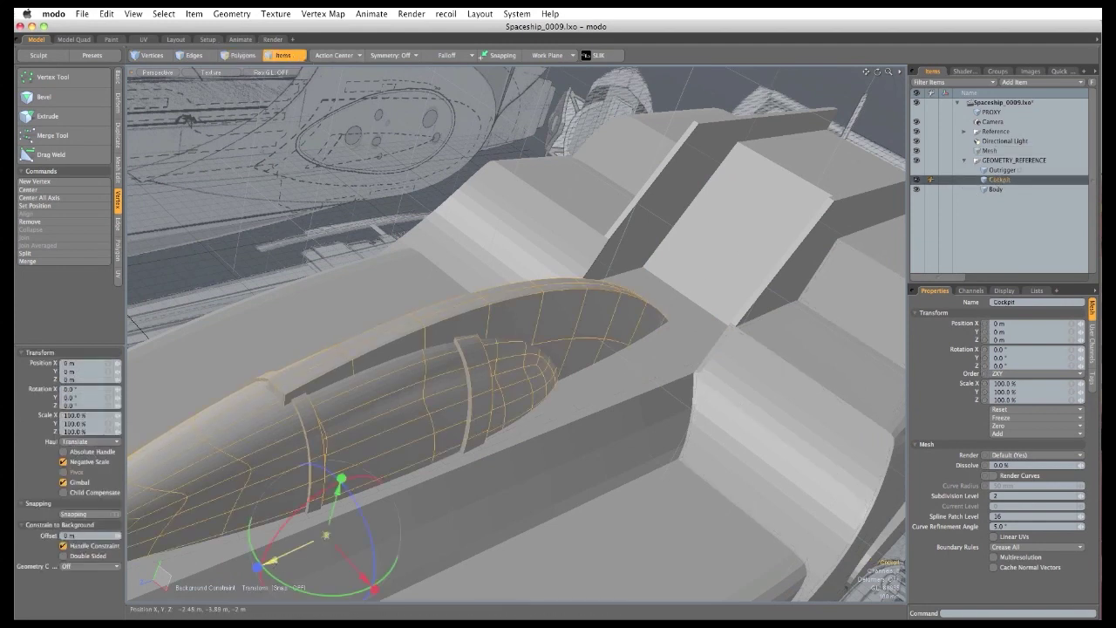
{"action": "left_click_drag", "start_coordinate": [271, 561], "coordinate": [429, 488]}
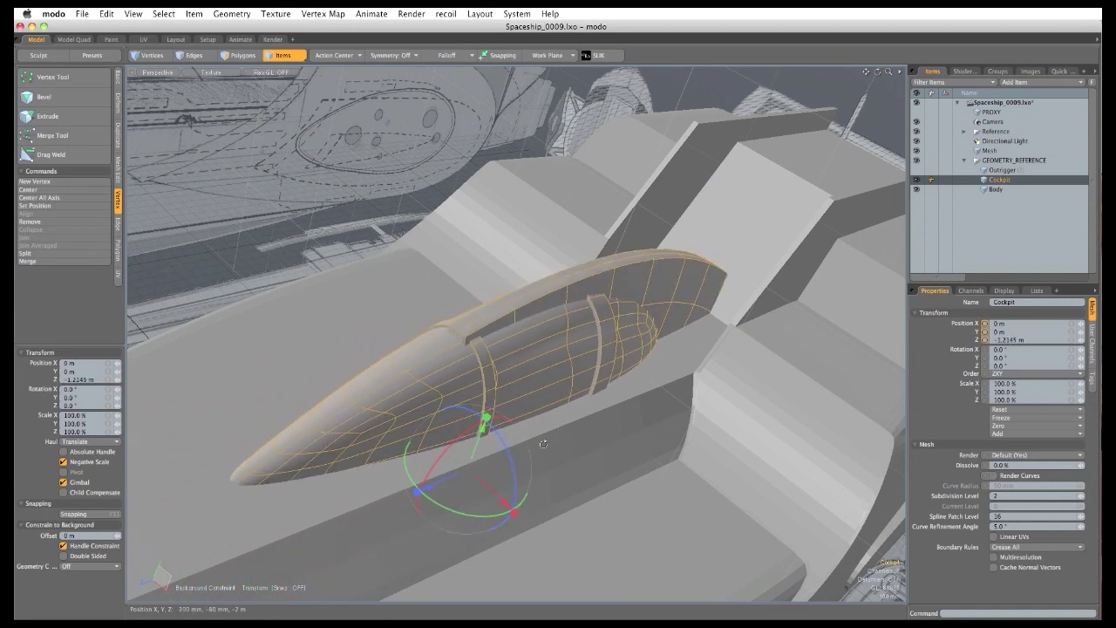
{"action": "left_click_drag", "start_coordinate": [543, 444], "coordinate": [654, 358], "text": "alt"}
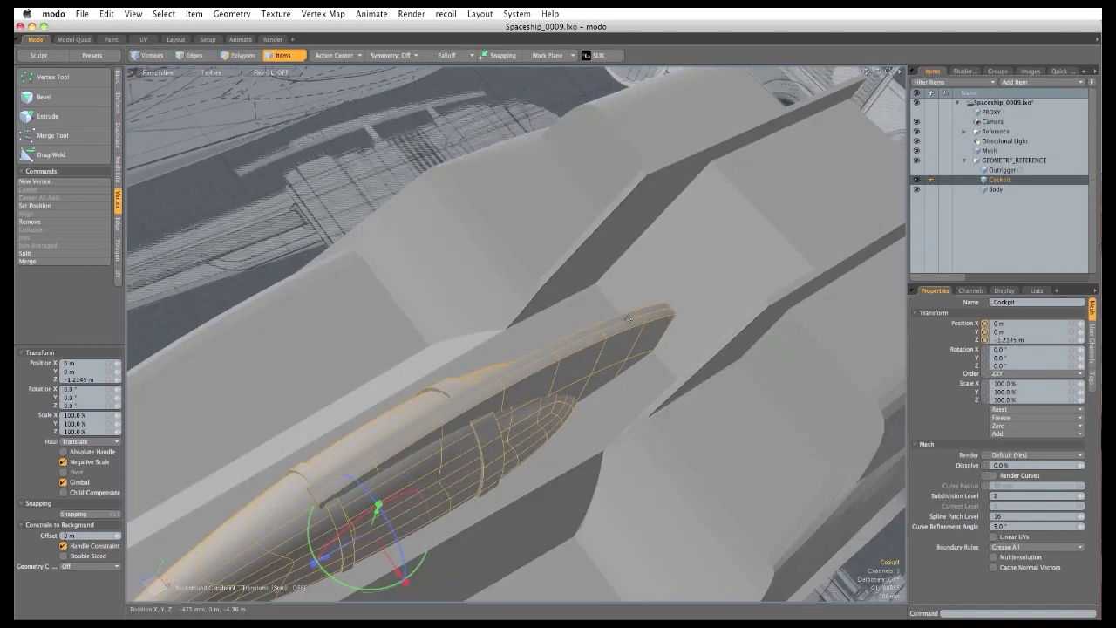
{"action": "key", "text": "space"}
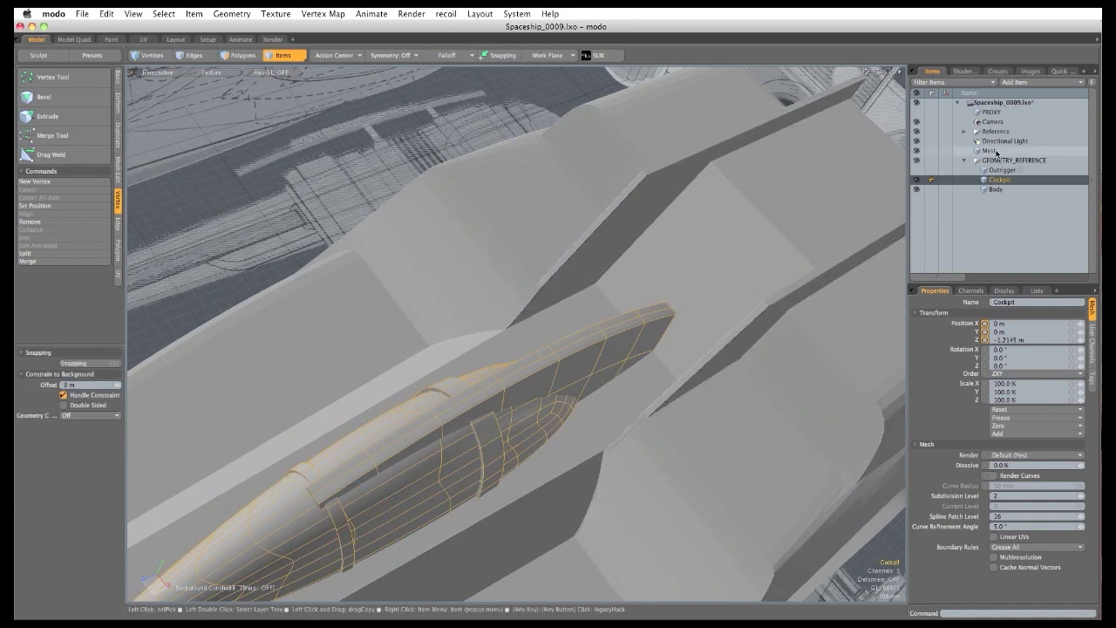
Continue the Mesh's border strip past its rear end with Pen quads, turning the new row inward toward the canopy frame.
{"action": "left_click", "coordinate": [997, 152]}
{"action": "left_click", "coordinate": [243, 56]}
{"action": "left_click_drag", "start_coordinate": [532, 323], "coordinate": [624, 375], "text": "alt"}
{"action": "left_click_drag", "start_coordinate": [623, 375], "coordinate": [720, 388], "text": "ctrl+alt"}
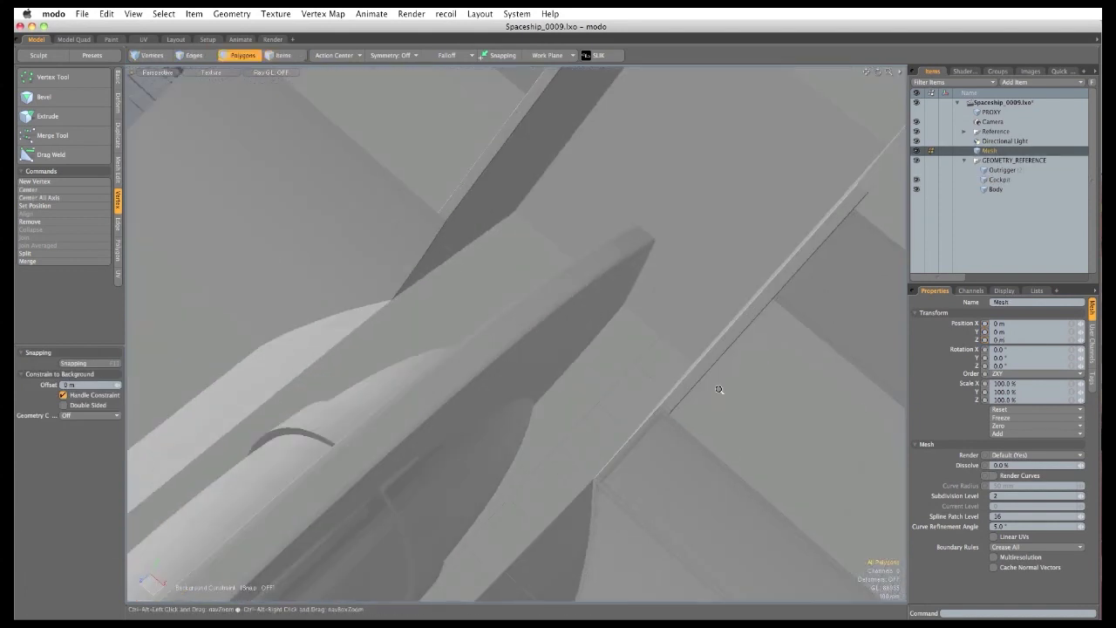
{"action": "double_click", "coordinate": [647, 370]}
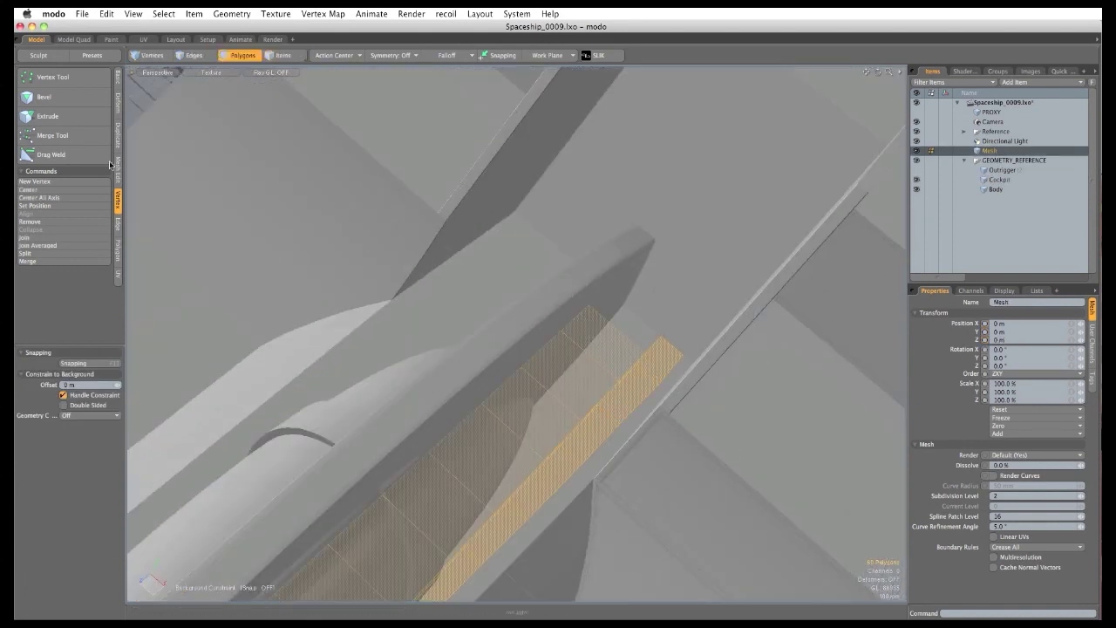
{"action": "left_click", "coordinate": [118, 77]}
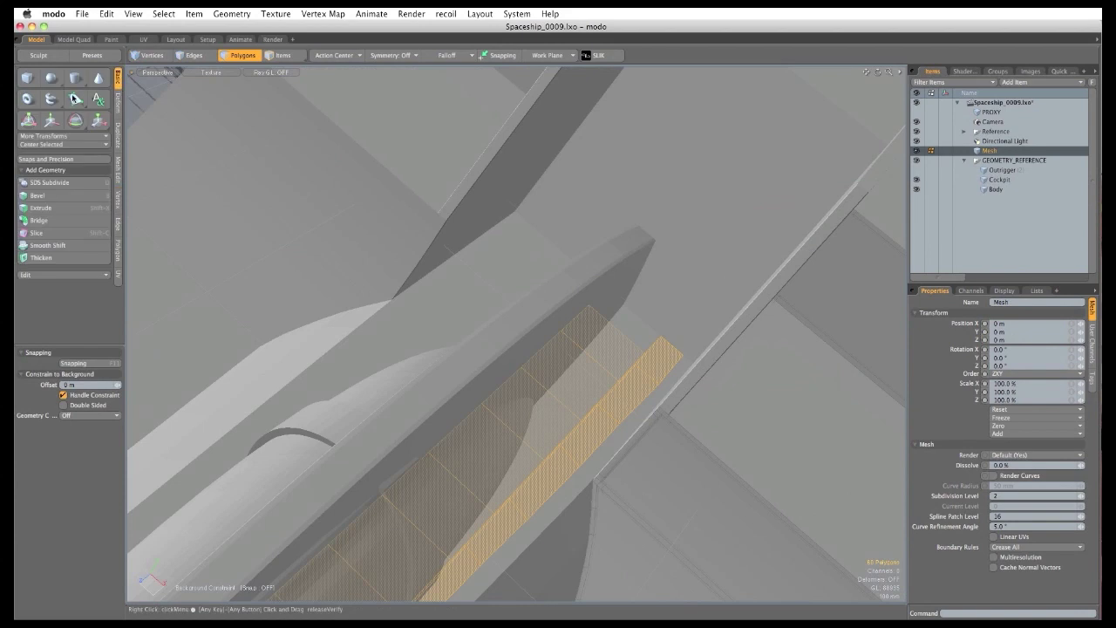
{"action": "left_click", "coordinate": [75, 98]}
{"action": "left_click_drag", "start_coordinate": [640, 350], "coordinate": [601, 354], "text": "alt"}
{"action": "left_click_drag", "start_coordinate": [684, 336], "coordinate": [660, 340], "text": "alt"}
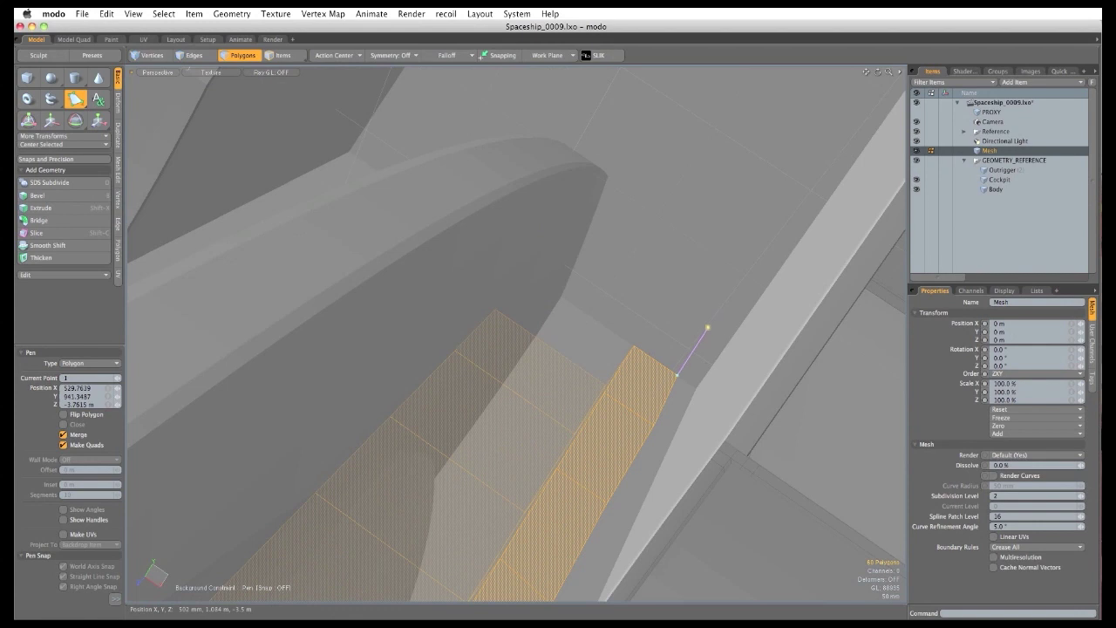
{"action": "left_click", "coordinate": [662, 295]}
{"action": "left_click", "coordinate": [592, 248]}
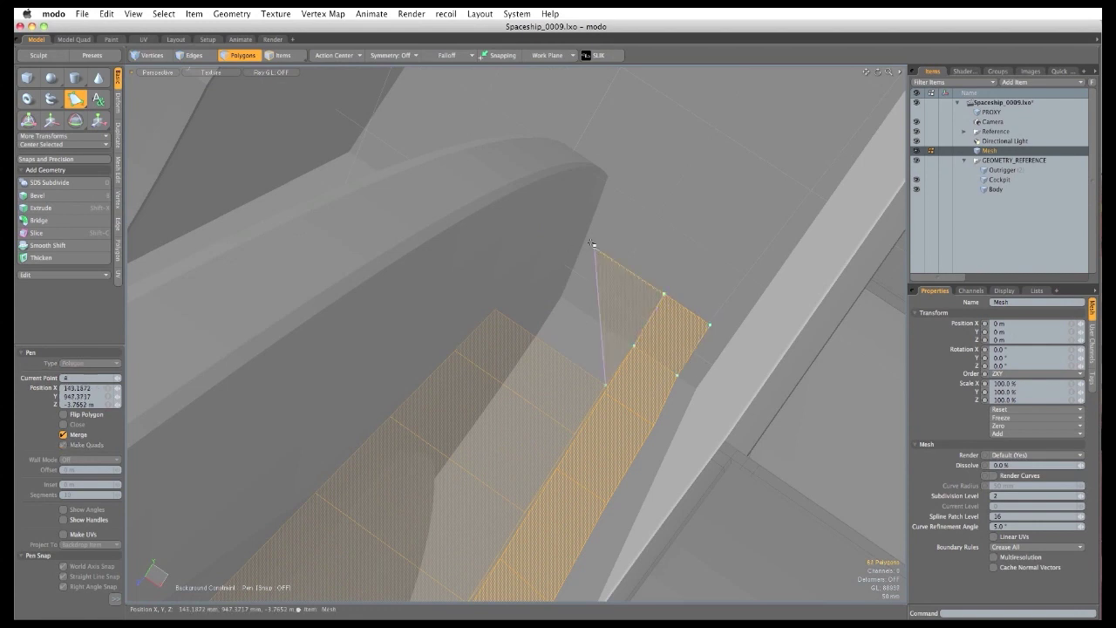
Adjust the inner corner points of the new row so its end runs beside the canopy frame.
{"action": "left_click_drag", "start_coordinate": [594, 250], "coordinate": [592, 243]}
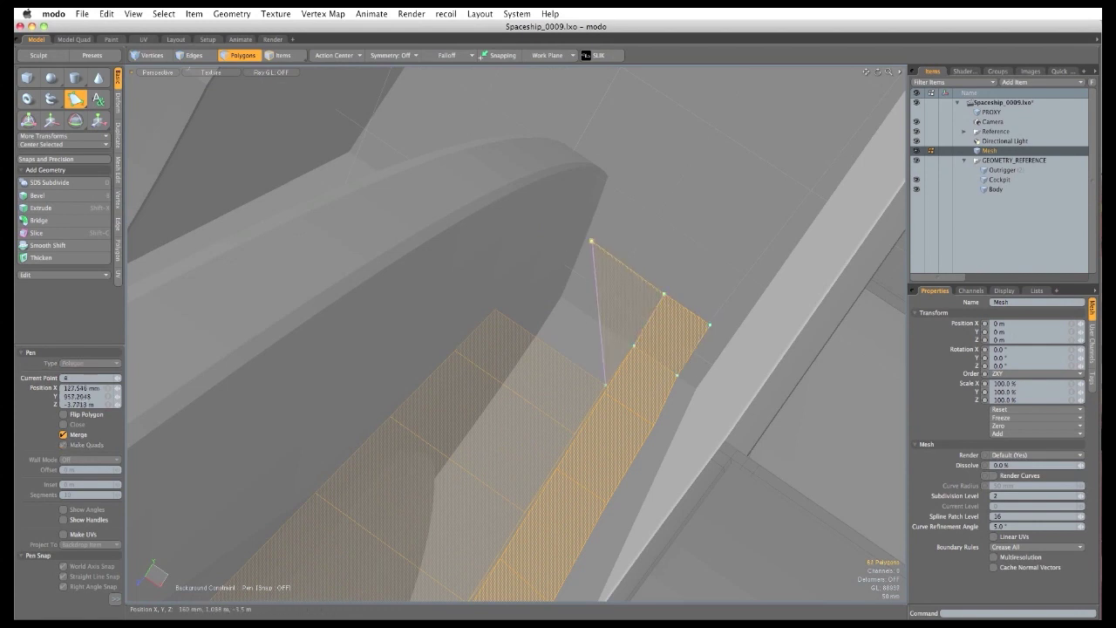
{"action": "left_click_drag", "start_coordinate": [605, 385], "coordinate": [581, 405]}
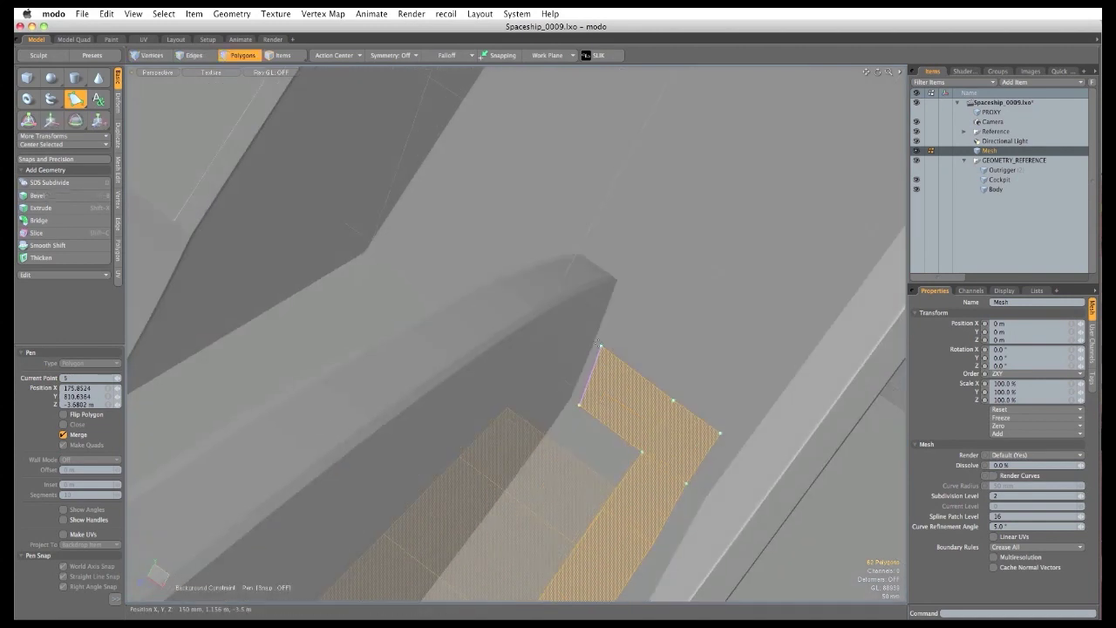
{"action": "left_click", "coordinate": [600, 348]}
Draw a second row of Pen polygons behind the first, reaching the rear tip of the canopy frame, and even out its points.
{"action": "left_click", "coordinate": [719, 426], "text": "shift"}
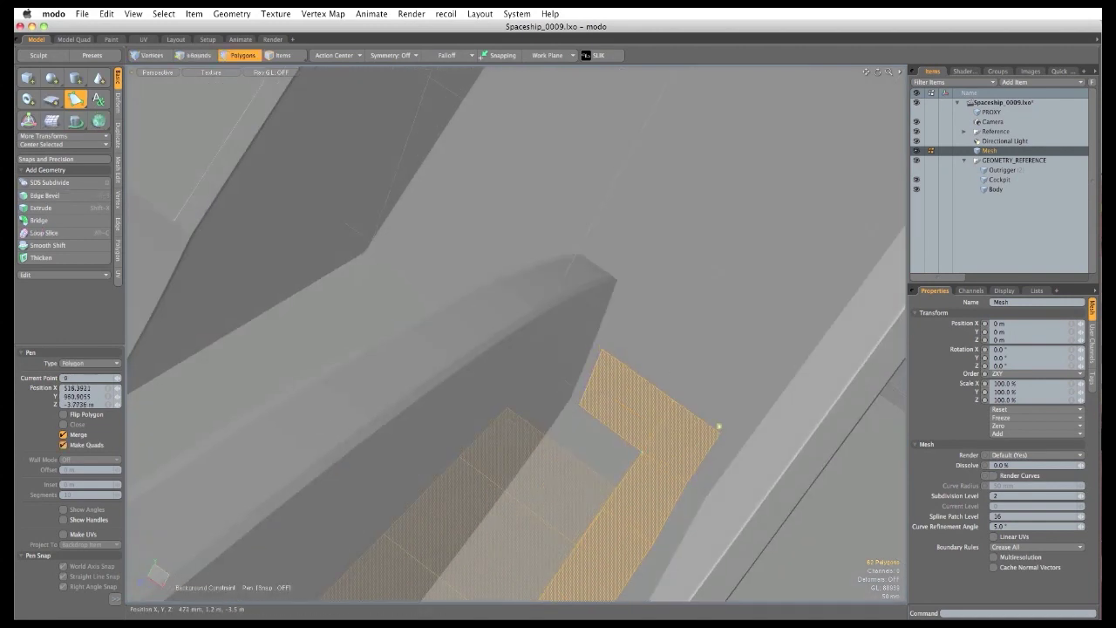
{"action": "left_click", "coordinate": [764, 369]}
{"action": "left_click", "coordinate": [717, 347]}
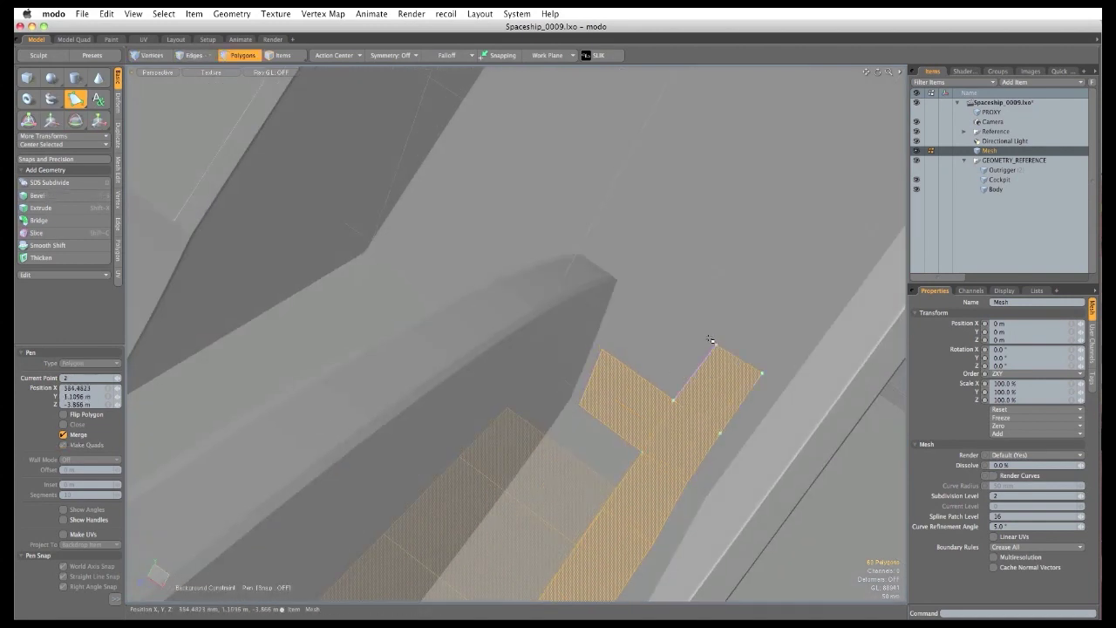
{"action": "left_click_drag", "start_coordinate": [715, 346], "coordinate": [706, 337]}
{"action": "left_click_drag", "start_coordinate": [630, 295], "coordinate": [627, 278]}
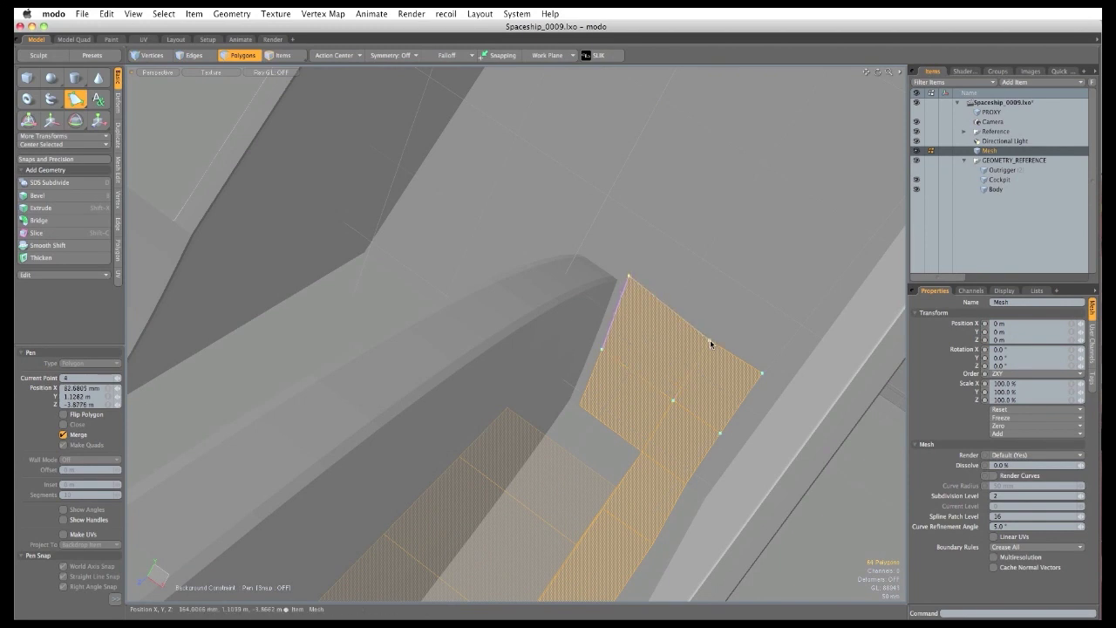
{"action": "left_click_drag", "start_coordinate": [710, 341], "coordinate": [713, 337]}
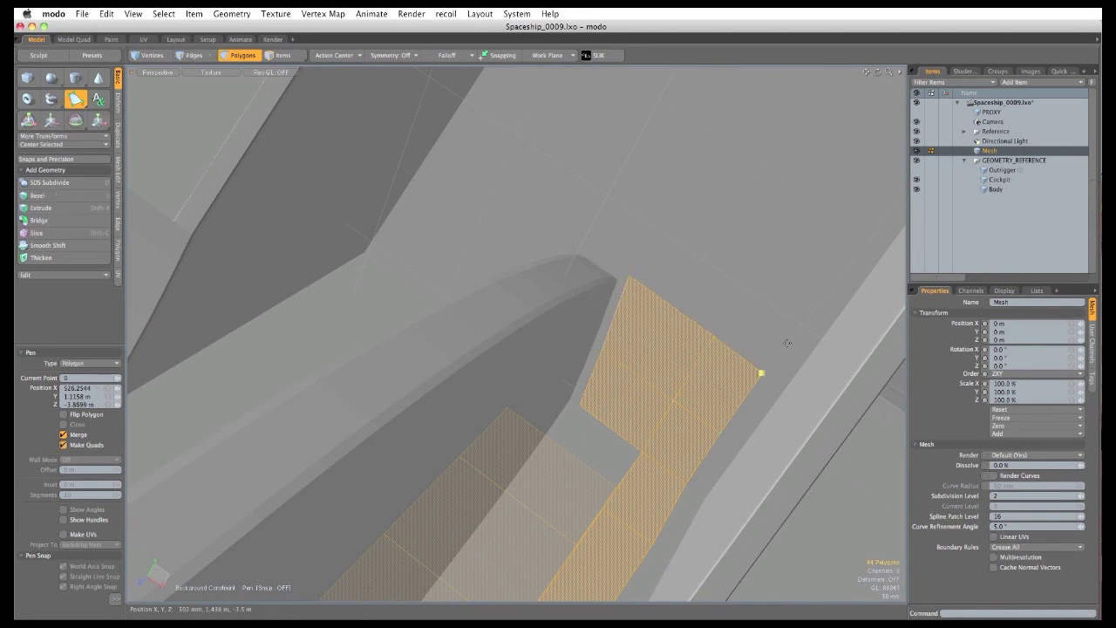
Draw a third row of Pen polygons up the slope, wrapping its inner end around the tip of the canopy frame.
{"action": "left_click", "coordinate": [744, 284]}
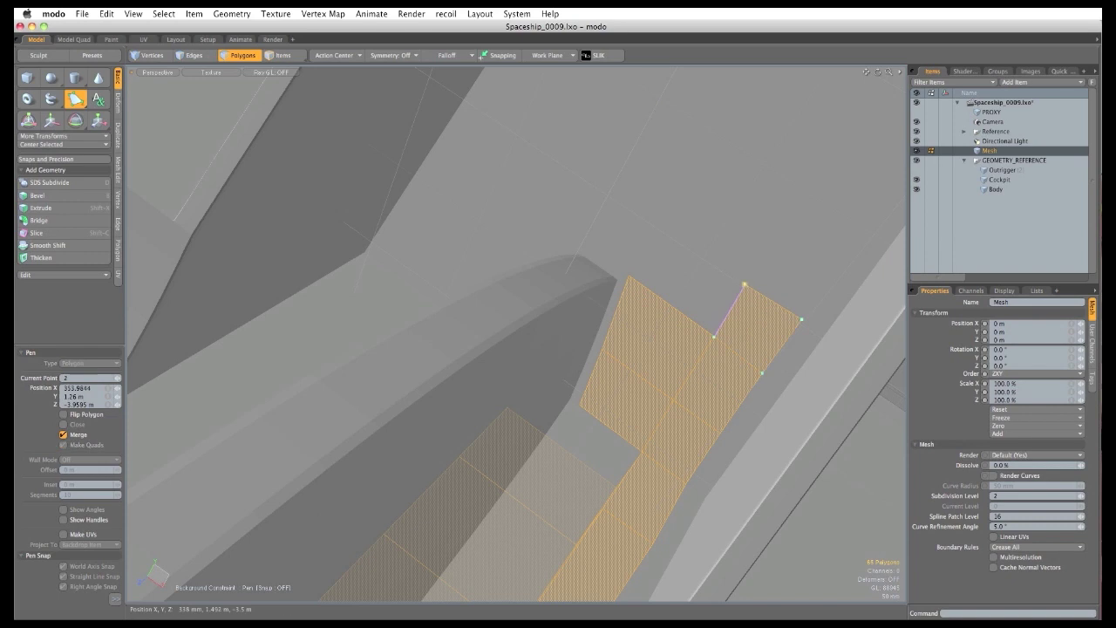
{"action": "left_click", "coordinate": [653, 232]}
{"action": "left_click", "coordinate": [627, 211]}
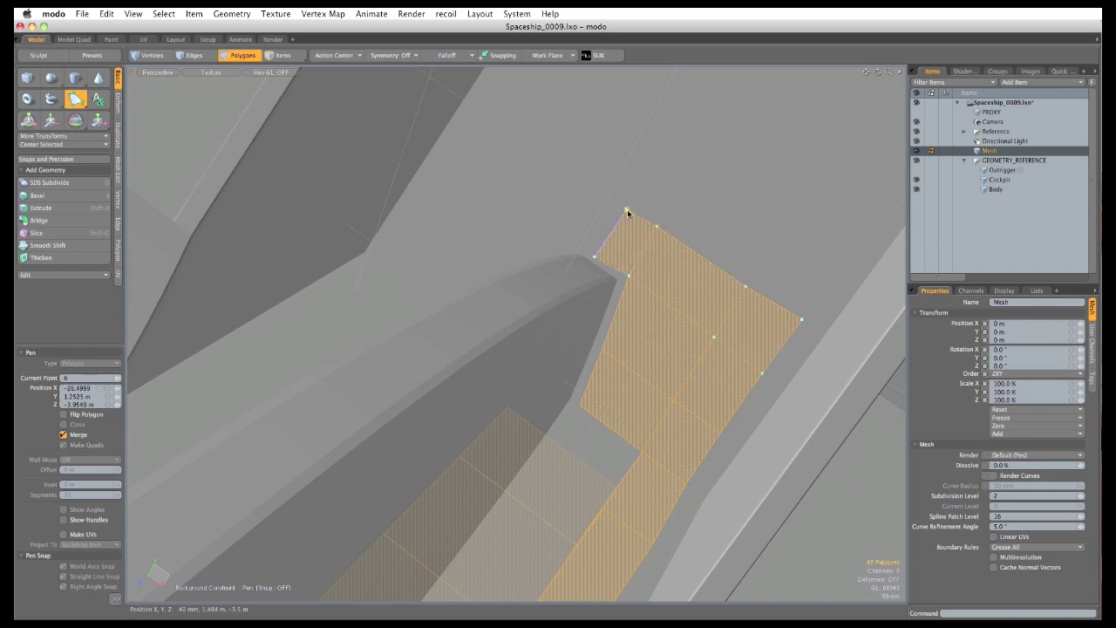
{"action": "left_click_drag", "start_coordinate": [591, 258], "coordinate": [601, 256]}
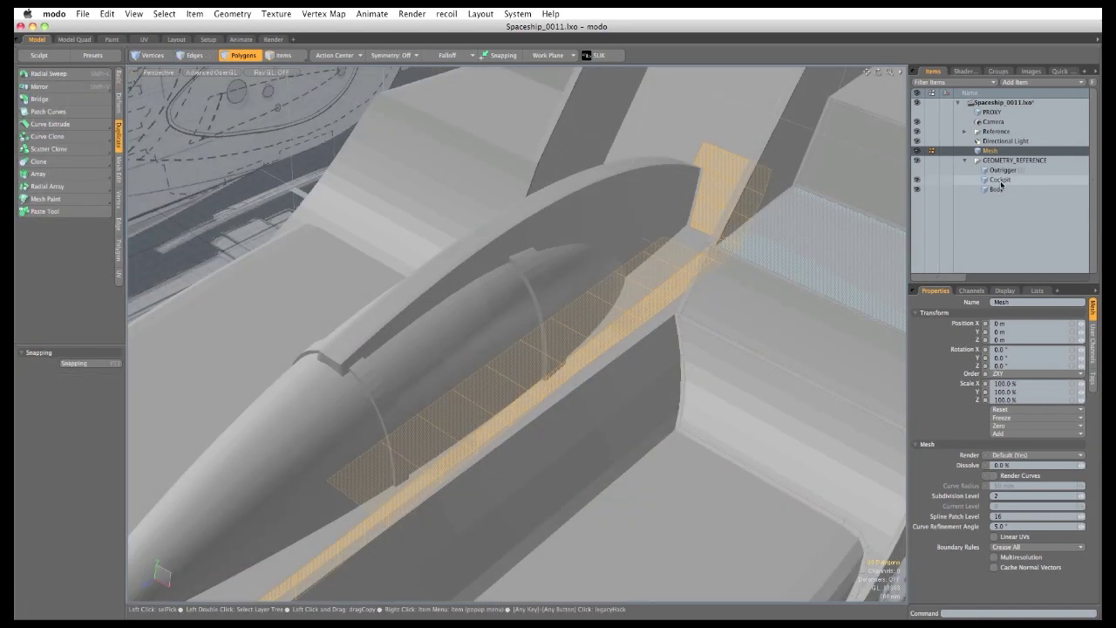
Return the Cockpit item to a Z position of 0 m and hide the GEOMETRY_REFERENCE group to work on the Mesh alone.
{"action": "left_click", "coordinate": [999, 179]}
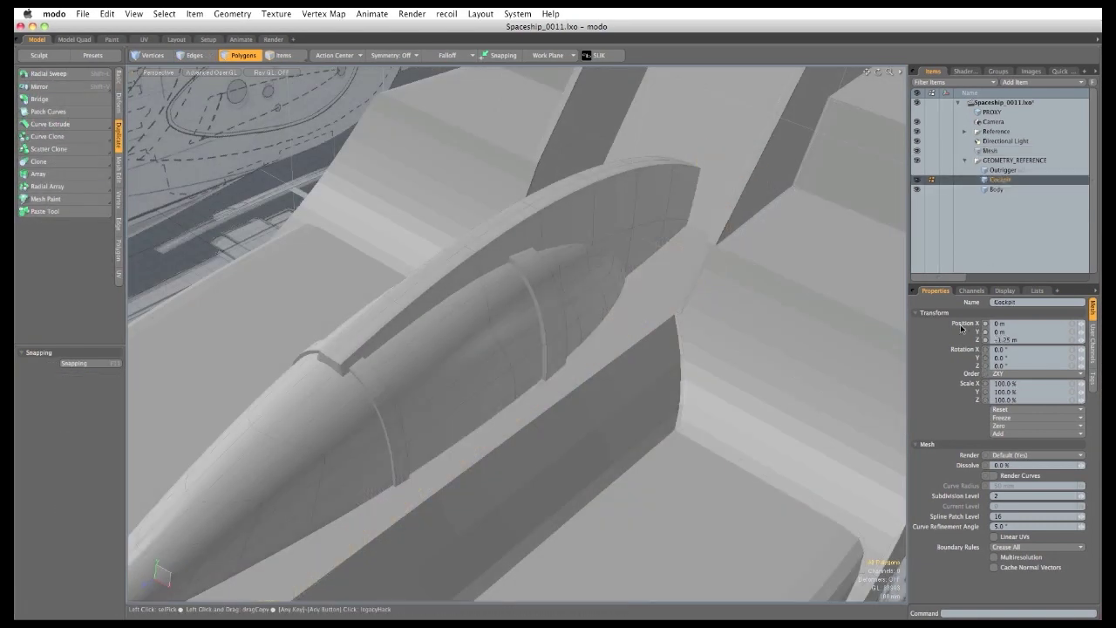
{"action": "type", "text": "0"}
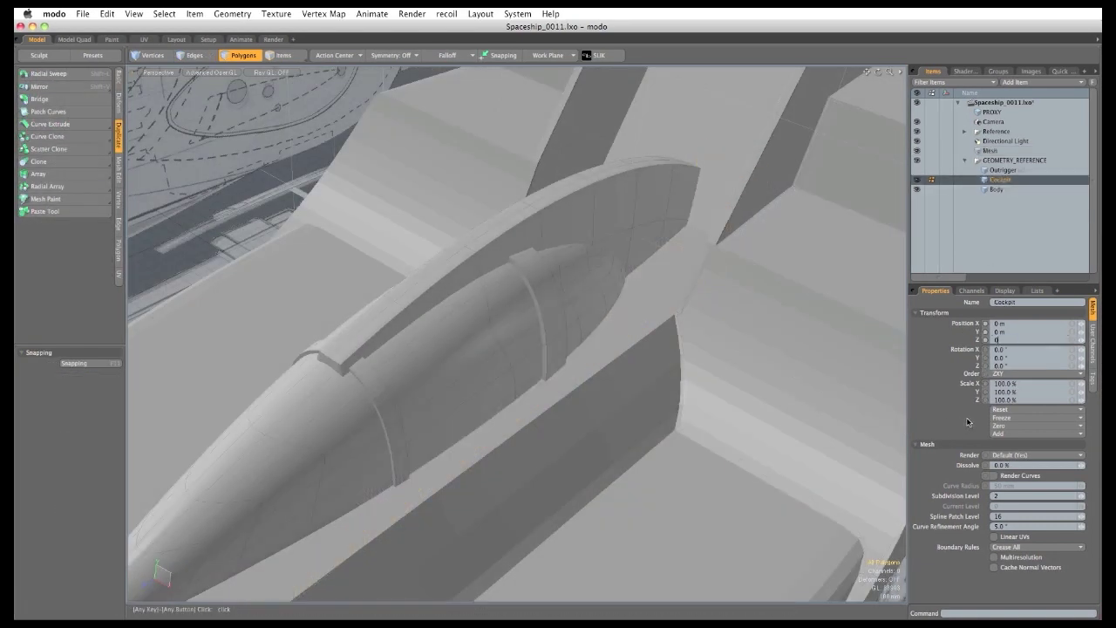
{"action": "key", "text": "Return"}
{"action": "left_click", "coordinate": [990, 150]}
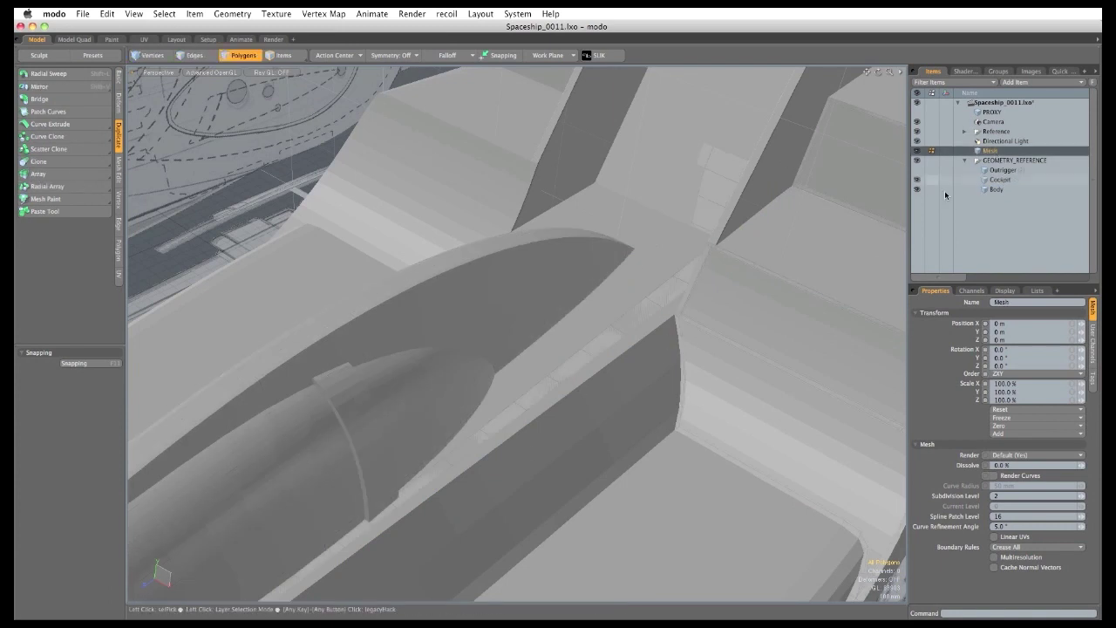
{"action": "left_click", "coordinate": [917, 162]}
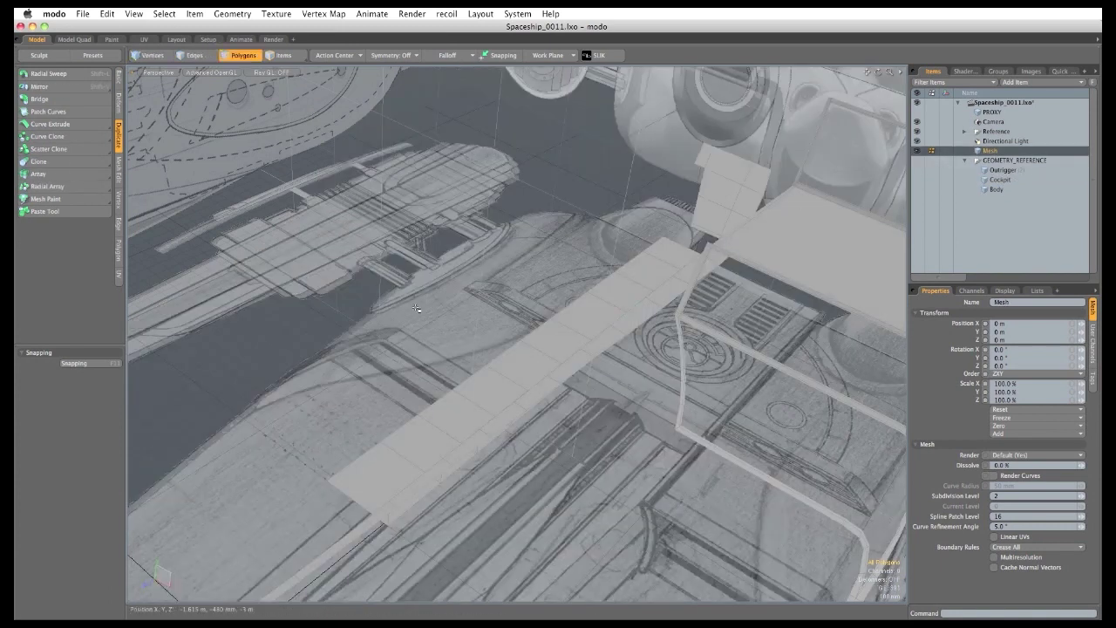
Add an edge loop running lengthwise through the recessed floor at about 56 percent of its width.
{"action": "key", "text": "2"}
{"action": "left_click_drag", "start_coordinate": [474, 461], "coordinate": [639, 260], "text": "alt"}
{"action": "left_click_drag", "start_coordinate": [639, 260], "coordinate": [501, 335], "text": "alt+shift"}
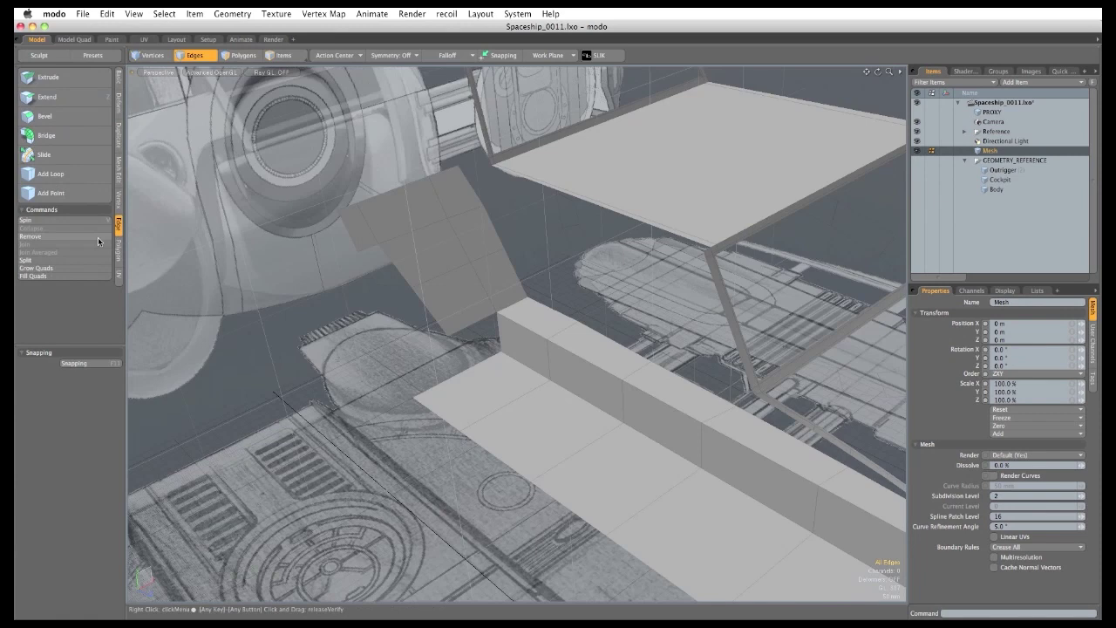
{"action": "left_click", "coordinate": [66, 177]}
{"action": "left_click_drag", "start_coordinate": [485, 408], "coordinate": [506, 399], "text": "alt"}
{"action": "left_click", "coordinate": [503, 400]}
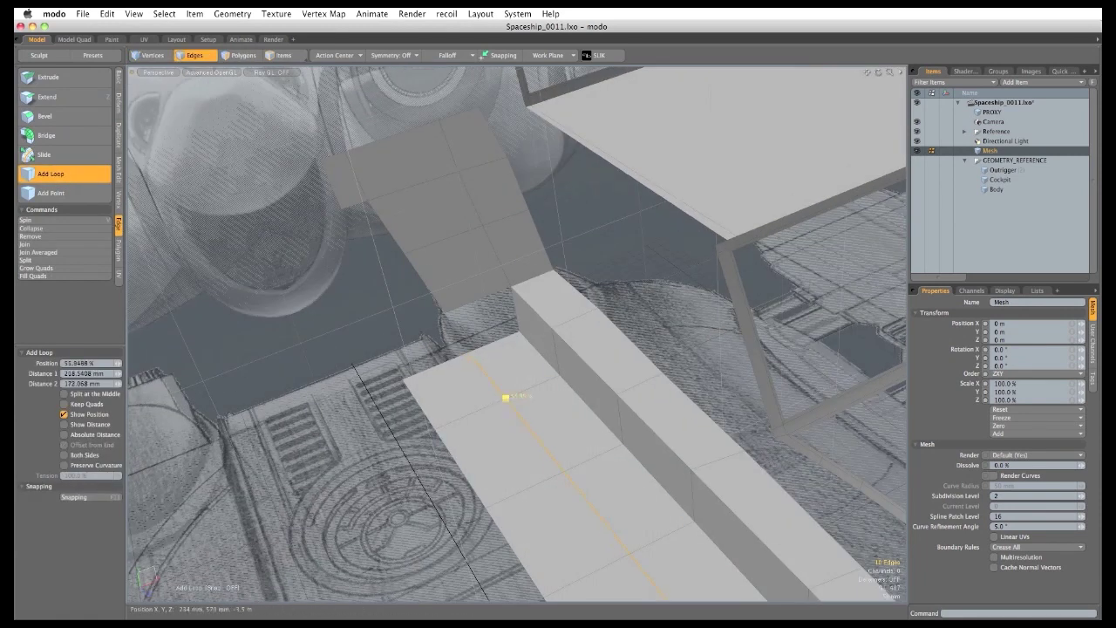
{"action": "key", "text": "q"}
Bridge the rear edge of the recessed floor to the facing lower edge of the sloped rear panel.
{"action": "left_click", "coordinate": [479, 301]}
{"action": "left_click", "coordinate": [499, 342], "text": "shift"}
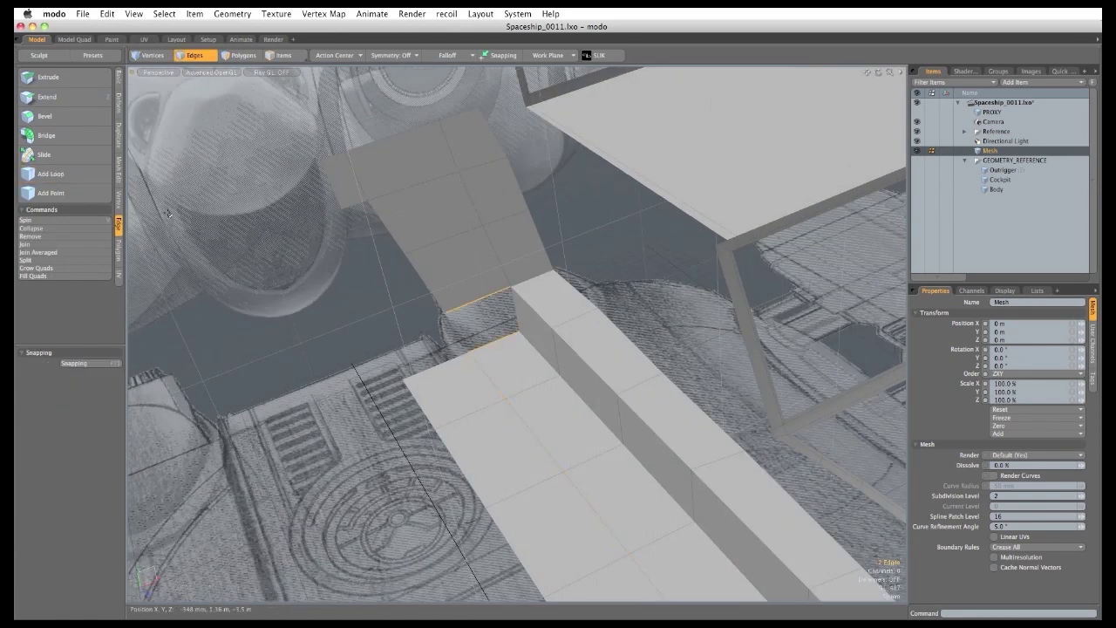
{"action": "left_click", "coordinate": [119, 138]}
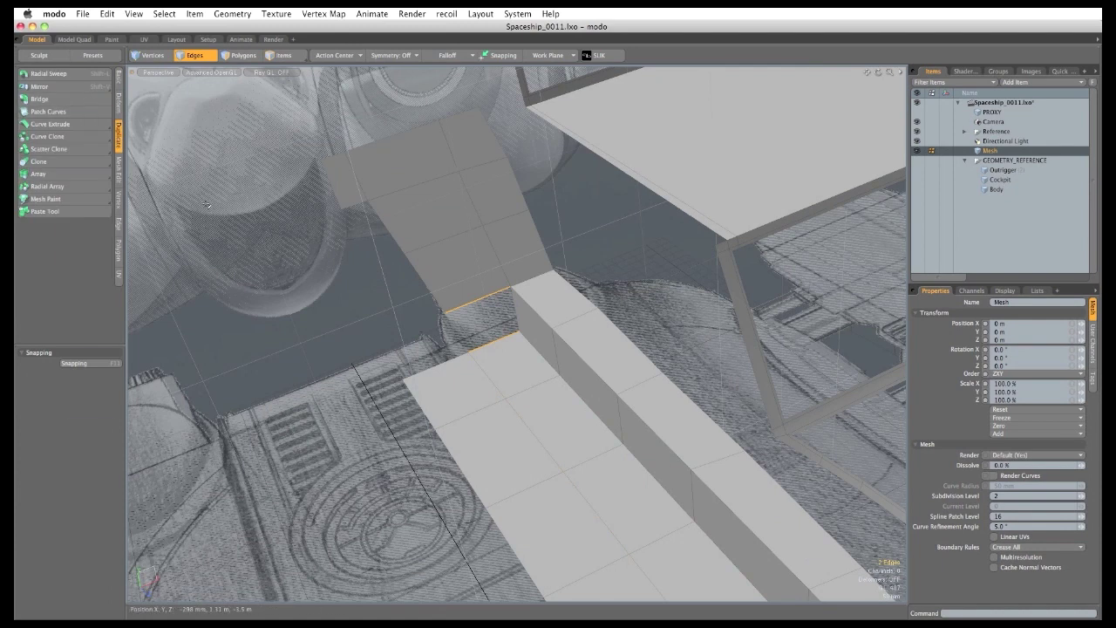
{"action": "left_click", "coordinate": [92, 101]}
{"action": "left_click", "coordinate": [287, 262]}
{"action": "key", "text": "q"}
Extend the open border edge loop that runs from the floor's rear edge up the bordering rear panels.
{"action": "left_click", "coordinate": [440, 367]}
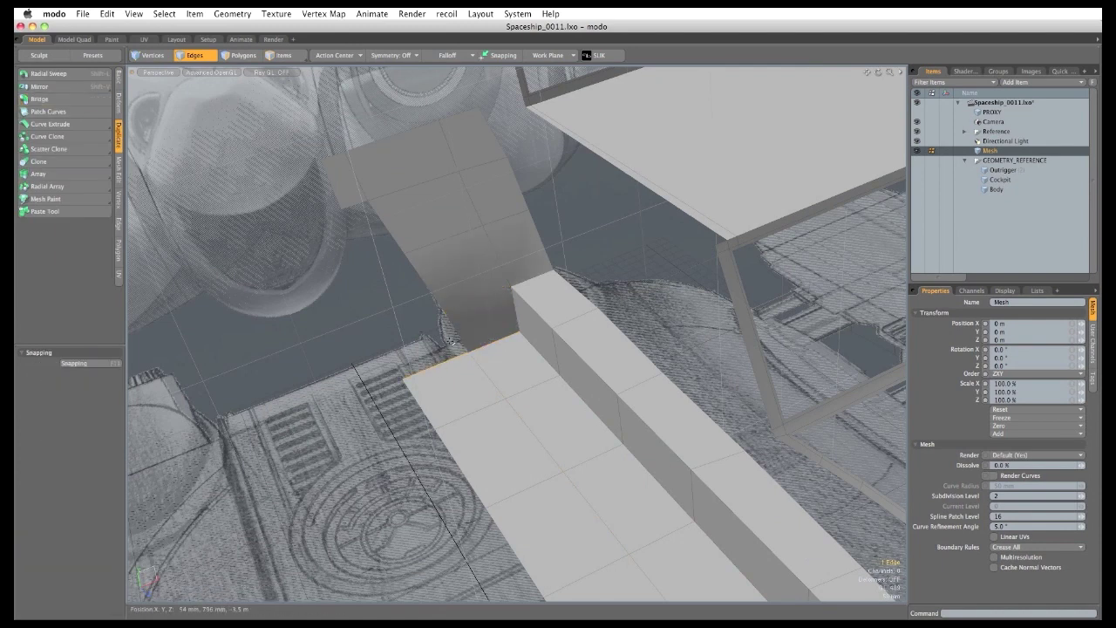
{"action": "key", "text": "l"}
{"action": "left_click_drag", "start_coordinate": [351, 344], "coordinate": [647, 454], "text": "alt"}
{"action": "key", "text": "z"}
{"action": "left_click_drag", "start_coordinate": [347, 338], "coordinate": [289, 298], "text": "alt"}
Flatten the extended border edges by scaling them to 0% in Z and fill the opening between them with a polygon.
{"action": "key", "text": "r"}
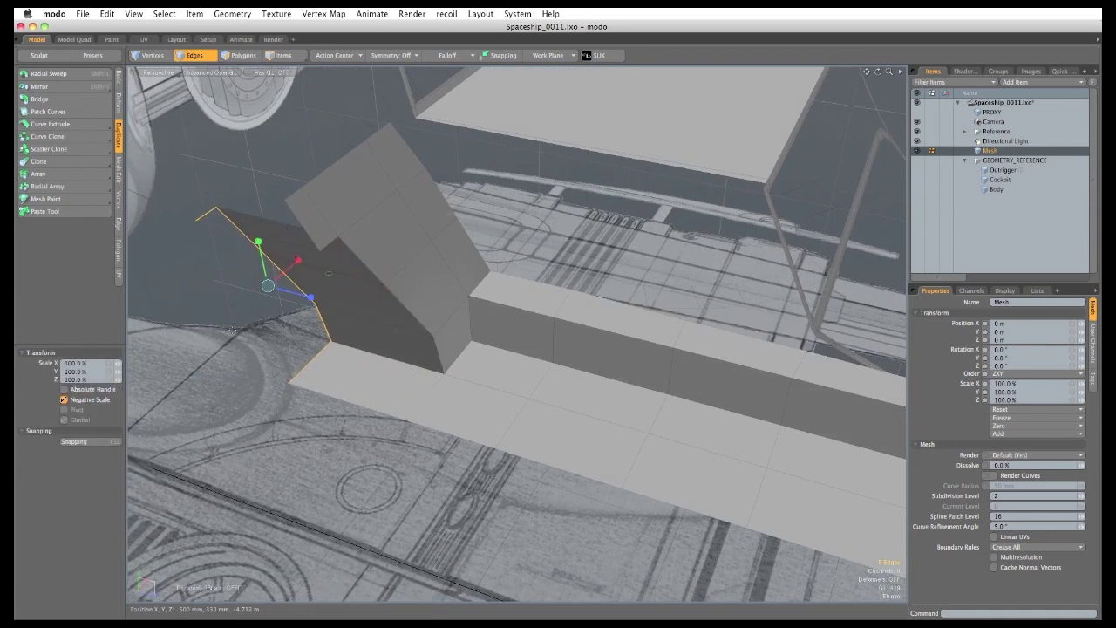
{"action": "left_click", "coordinate": [73, 380]}
{"action": "type", "text": "0"}
{"action": "key", "text": "Return"}
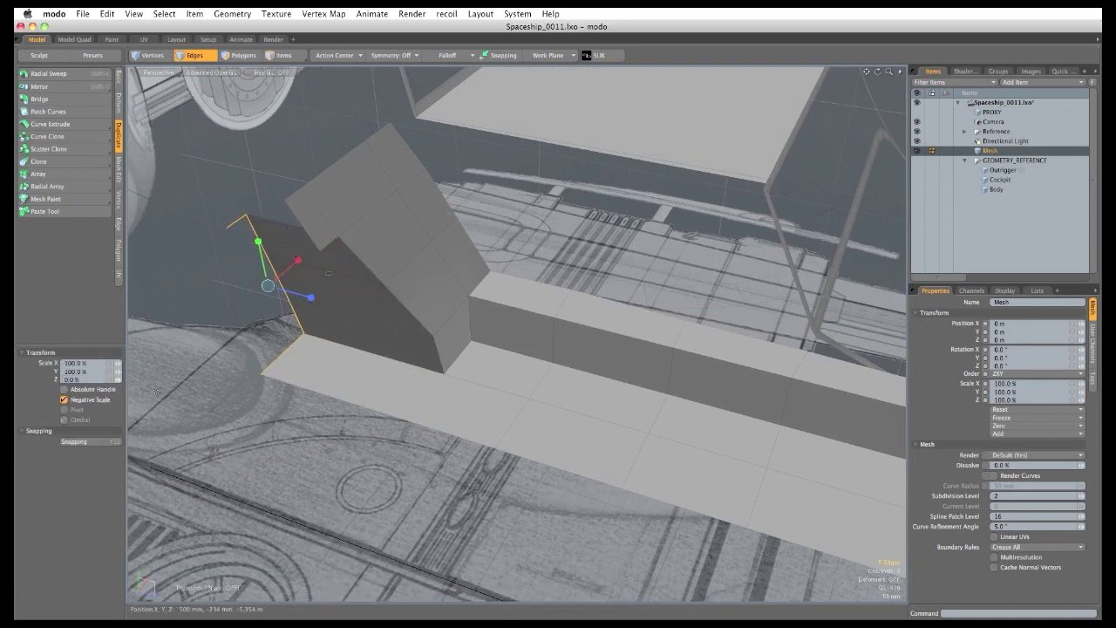
{"action": "key", "text": "space"}
{"action": "key", "text": "p"}
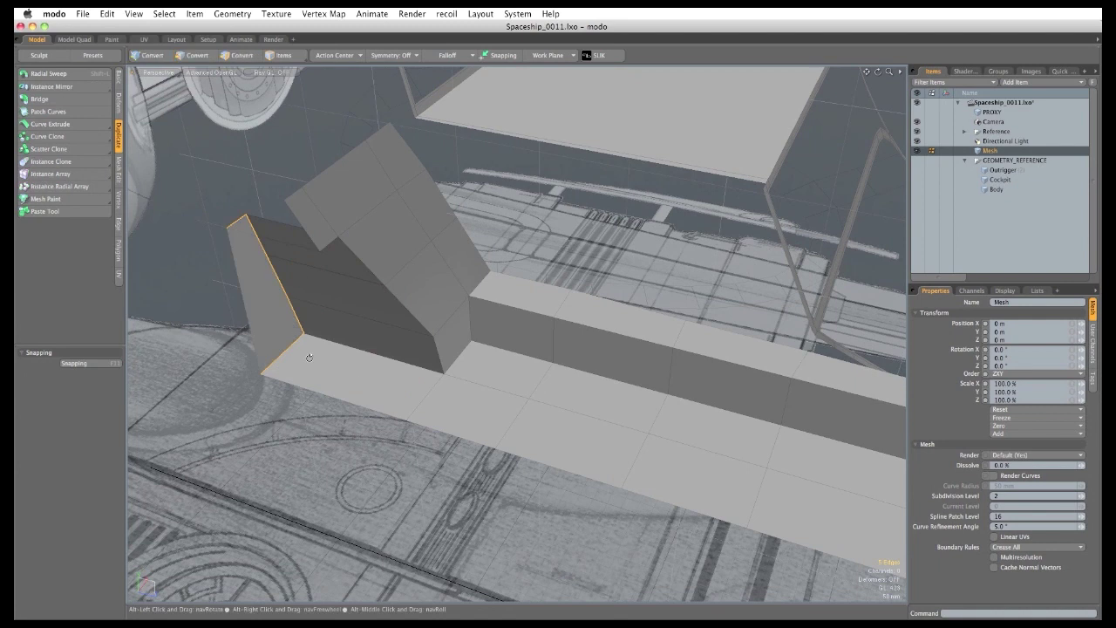
Cut the new end polygon crosswise twice with Edge Slice, starting from the two intermediate points of the adjoining side panels.
{"action": "left_click_drag", "start_coordinate": [309, 357], "coordinate": [461, 291], "text": "alt"}
{"action": "left_click", "coordinate": [376, 313]}
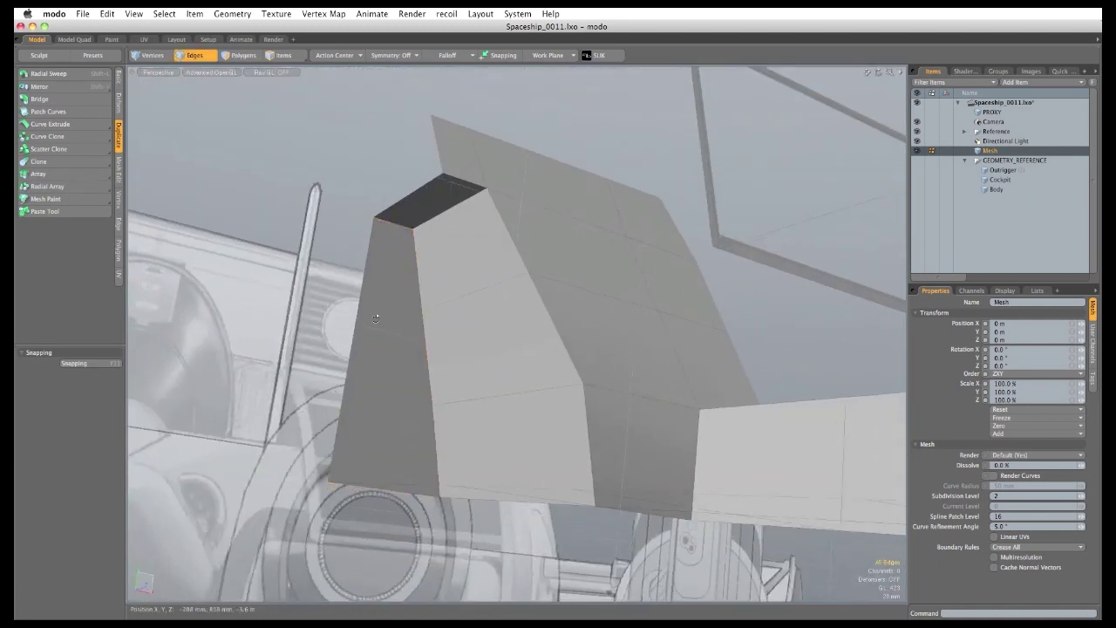
{"action": "left_click_drag", "start_coordinate": [375, 314], "coordinate": [441, 331], "text": "ctrl+alt"}
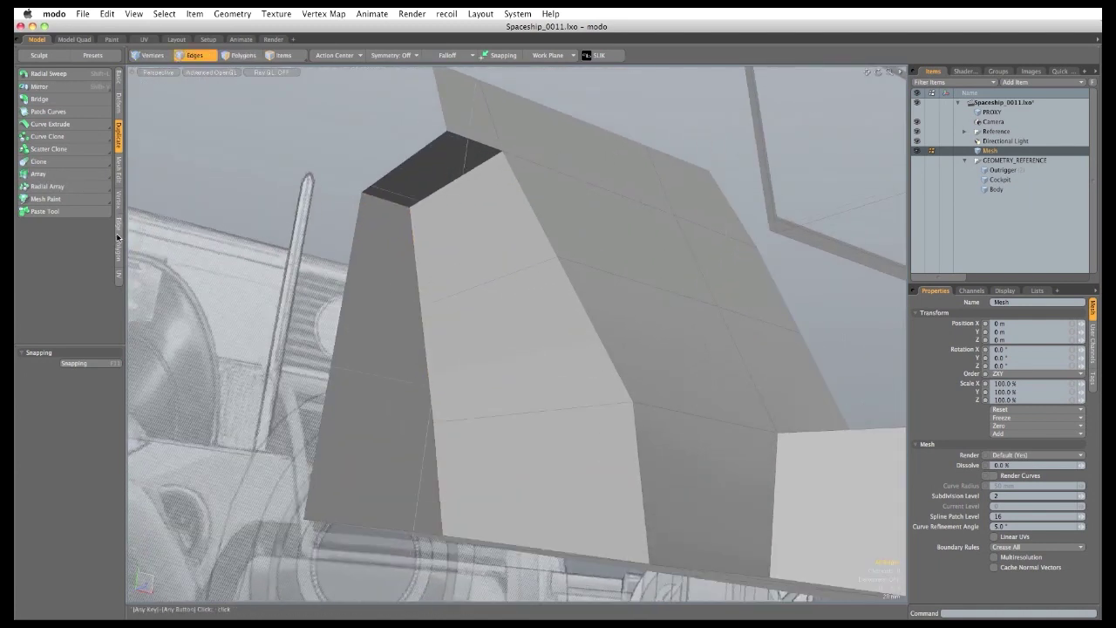
{"action": "left_click", "coordinate": [118, 170]}
{"action": "left_click", "coordinate": [53, 116]}
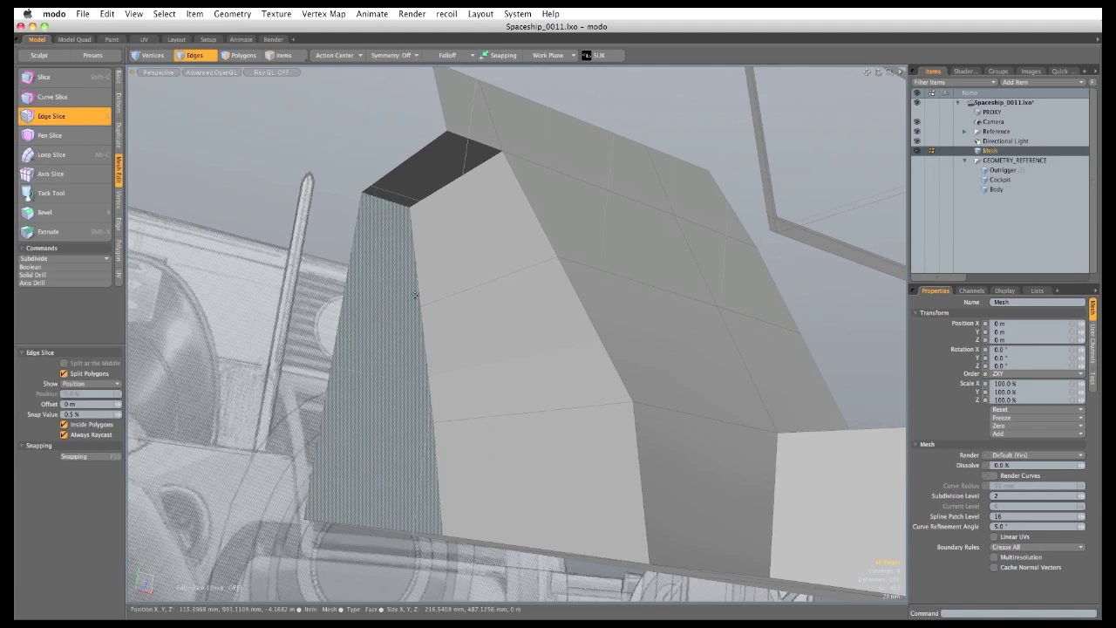
{"action": "left_click", "coordinate": [345, 288]}
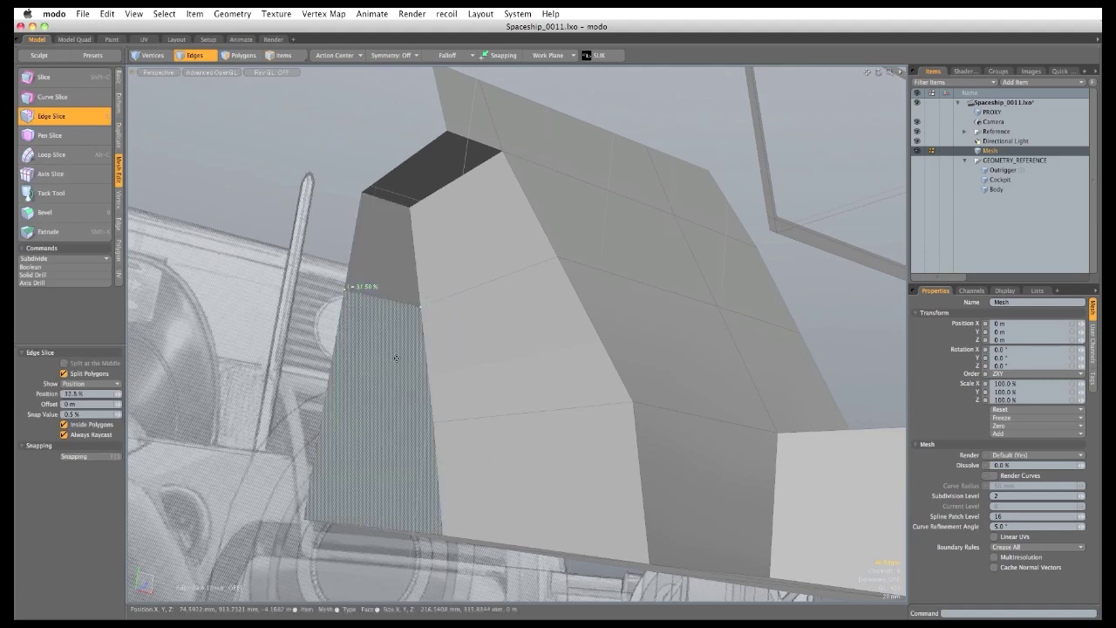
{"action": "left_click", "coordinate": [434, 422], "text": "shift"}
{"action": "left_click", "coordinate": [322, 405]}
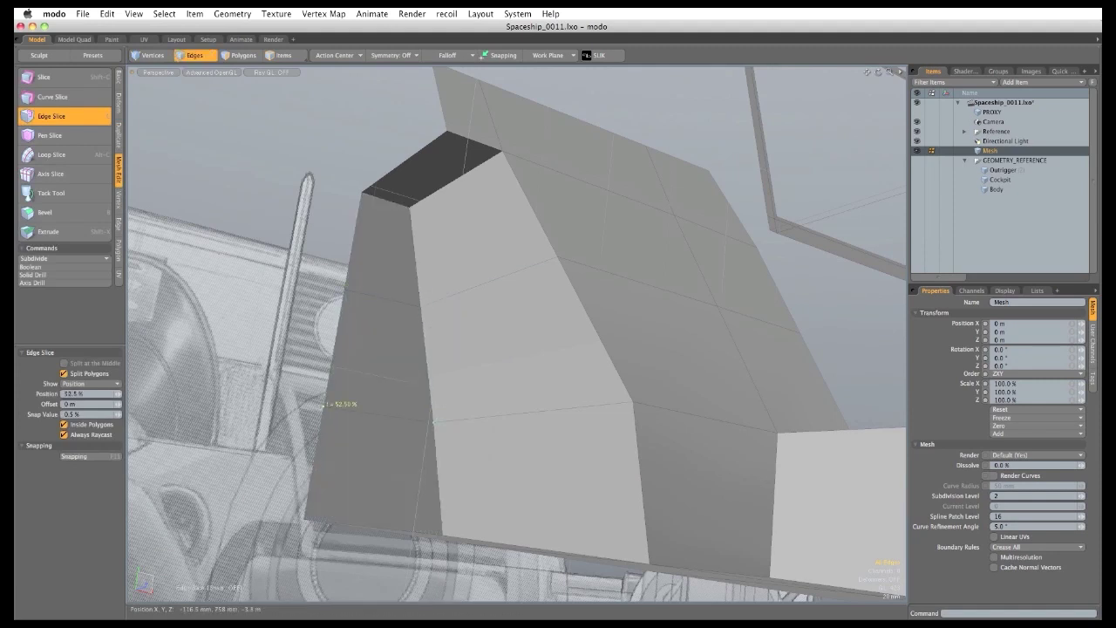
Examine the rear of the body from above and in perspective to compare the recess and panels with the drawing.
{"action": "left_click", "coordinate": [157, 72]}
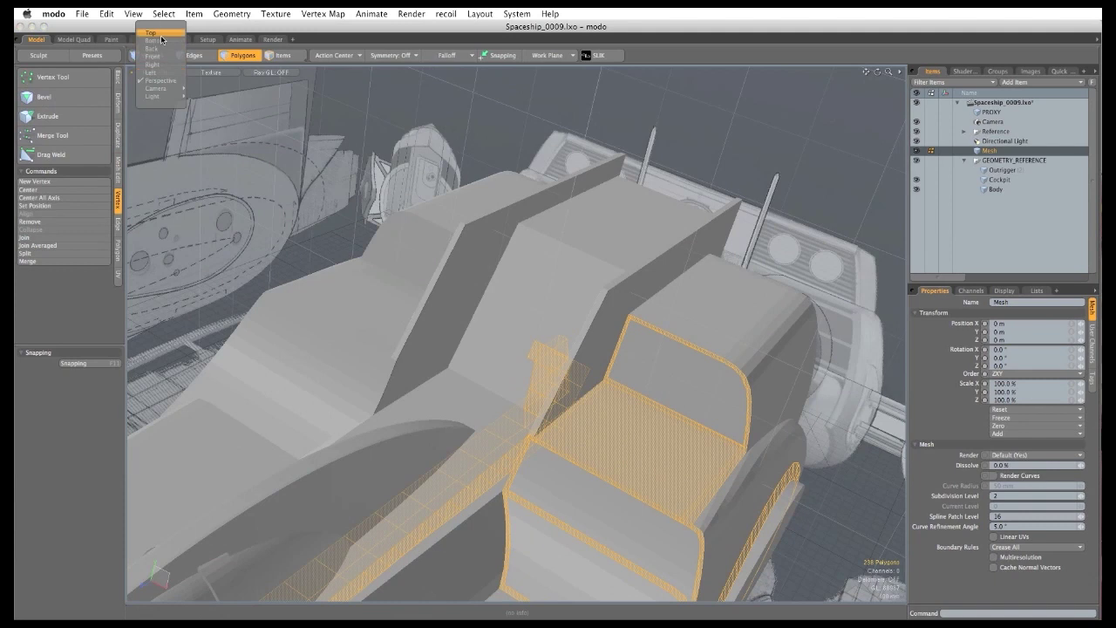
{"action": "left_click", "coordinate": [160, 35]}
{"action": "left_click_drag", "start_coordinate": [567, 270], "coordinate": [558, 424], "text": "alt+shift"}
{"action": "scroll", "coordinate": [551, 466], "scroll_direction": "down", "scroll_amount": 2}
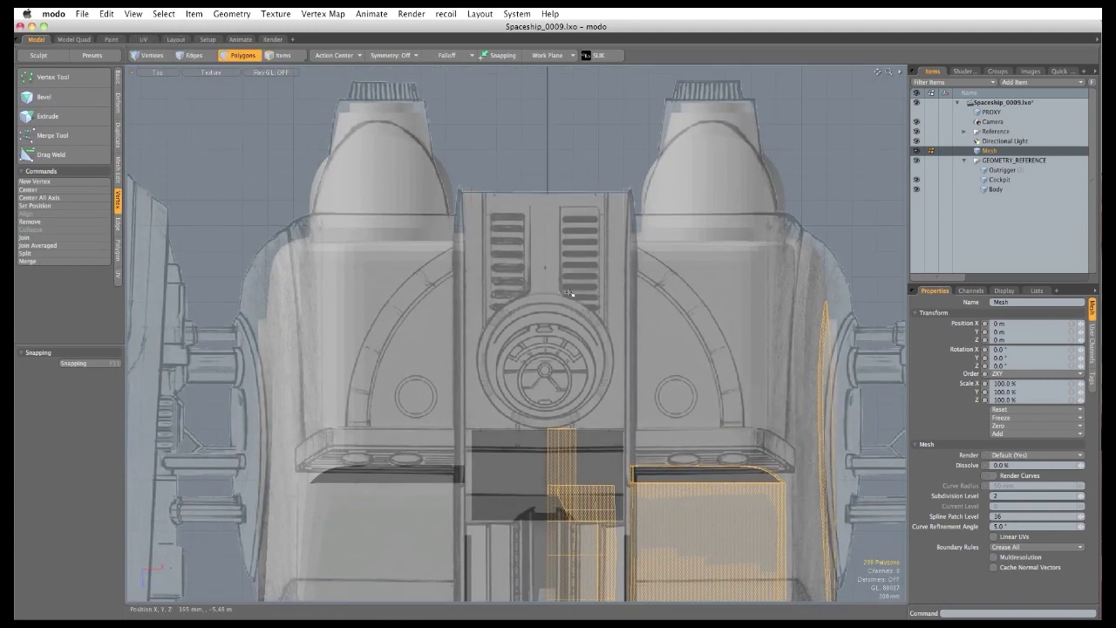
{"action": "left_click", "coordinate": [157, 73]}
{"action": "left_click", "coordinate": [153, 120]}
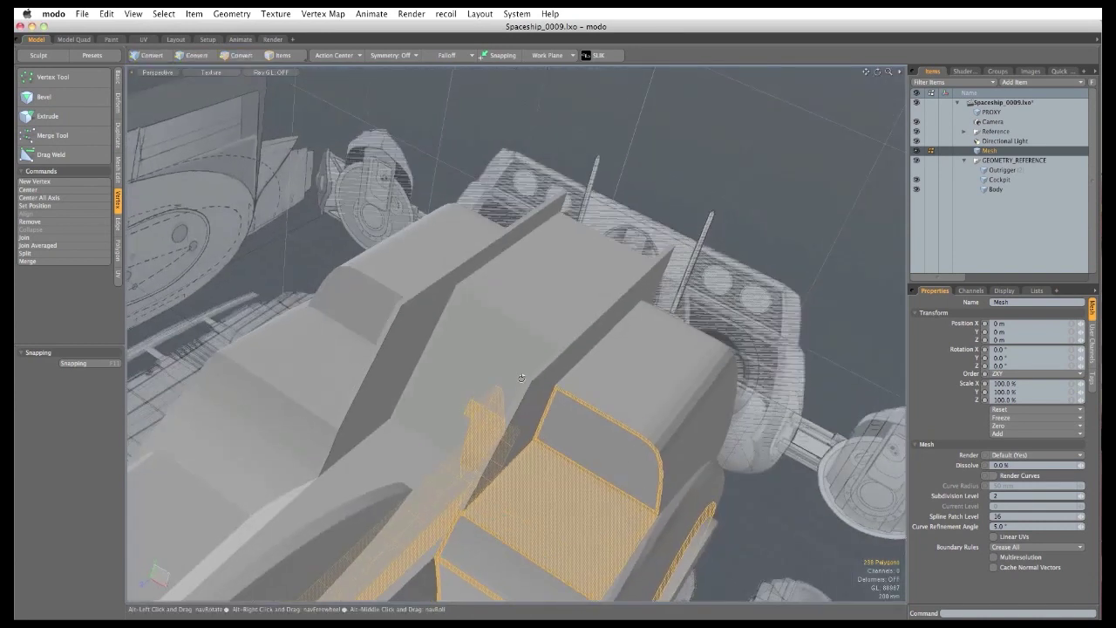
{"action": "left_click_drag", "start_coordinate": [521, 377], "coordinate": [525, 325], "text": "alt"}
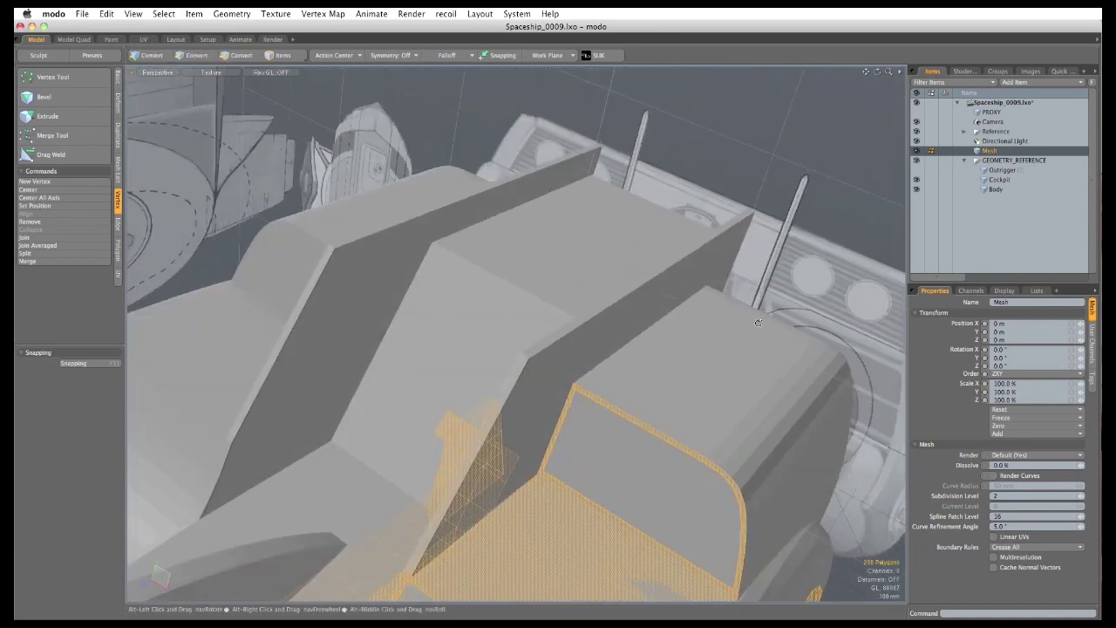
{"action": "left_click_drag", "start_coordinate": [470, 290], "coordinate": [608, 319], "text": "alt"}
{"action": "left_click_drag", "start_coordinate": [463, 425], "coordinate": [532, 454], "text": "alt"}
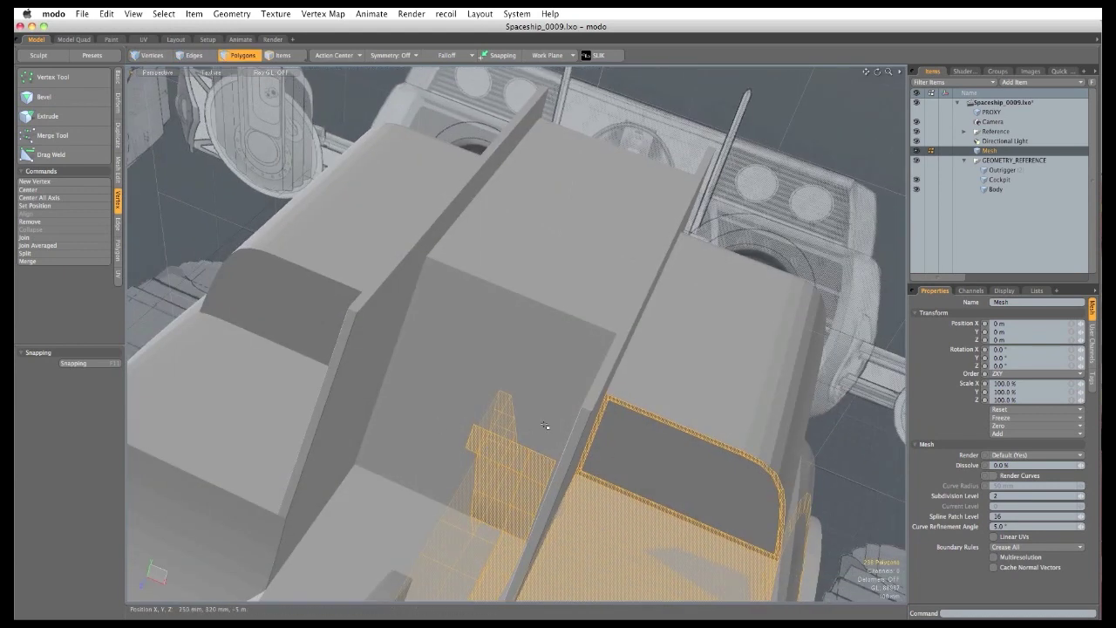
{"action": "left_click_drag", "start_coordinate": [597, 361], "coordinate": [663, 412], "text": "alt"}
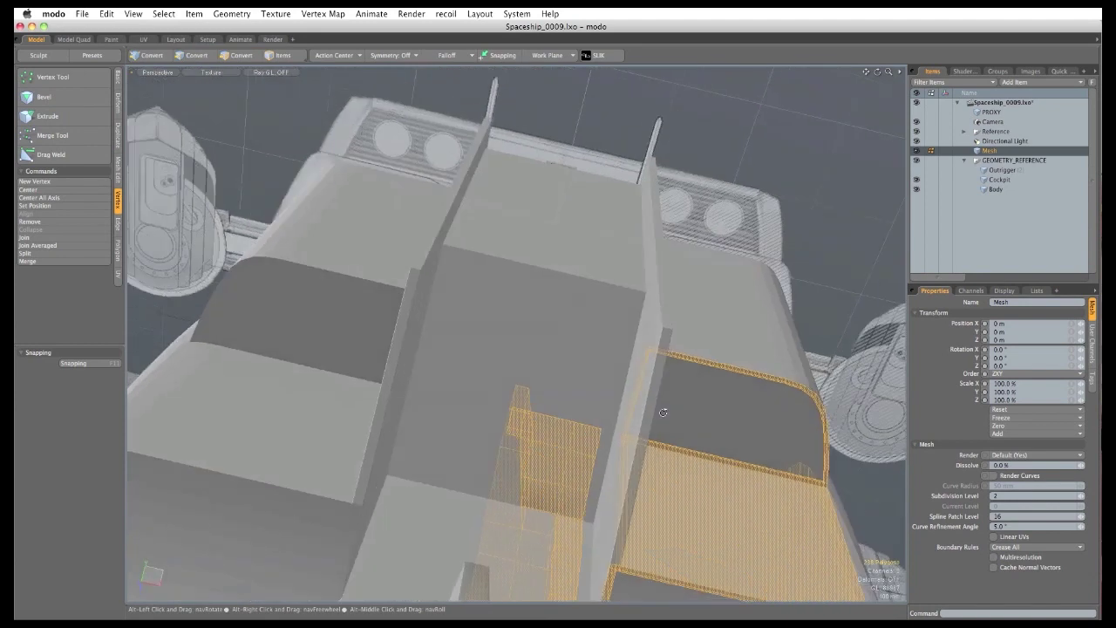
{"action": "left_click_drag", "start_coordinate": [617, 542], "coordinate": [701, 489], "text": "ctrl+alt"}
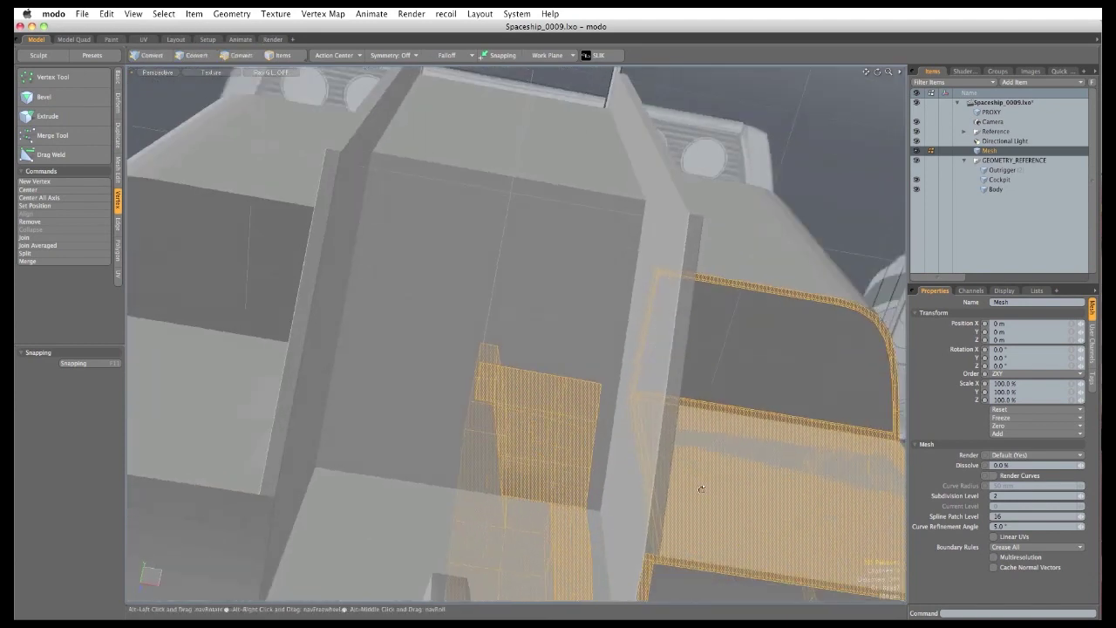
With background constraint on, draw a column of Pen quads up the recess's rear wall between the existing panels and the side wall.
{"action": "left_click", "coordinate": [73, 363]}
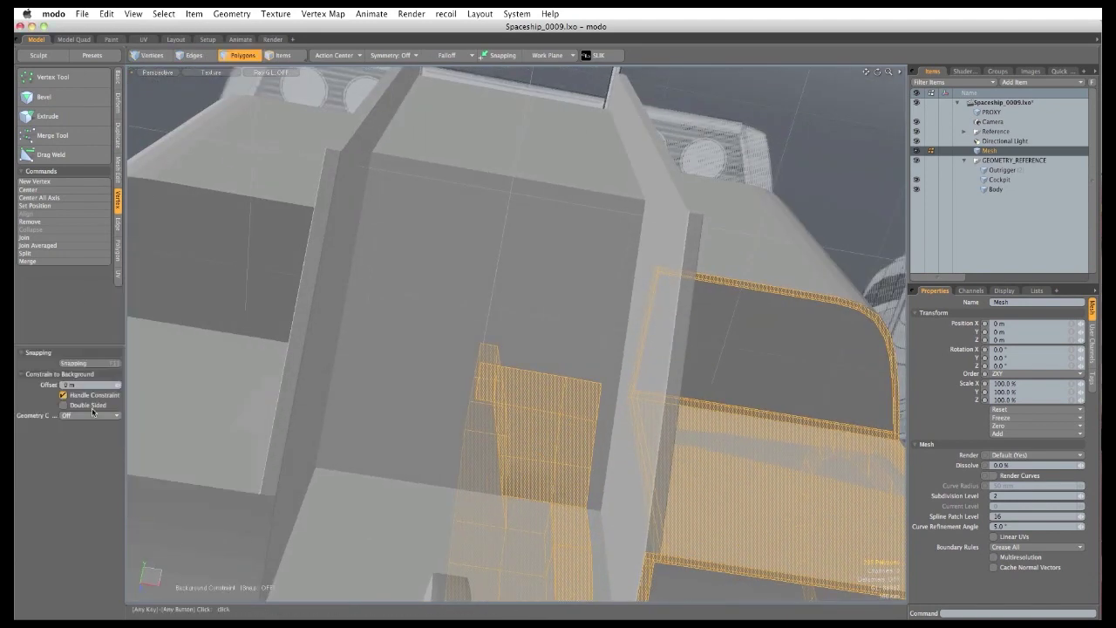
{"action": "left_click", "coordinate": [118, 86]}
{"action": "left_click", "coordinate": [75, 100]}
{"action": "left_click_drag", "start_coordinate": [507, 475], "coordinate": [580, 371], "text": "ctrl+alt"}
{"action": "left_click", "coordinate": [600, 512]}
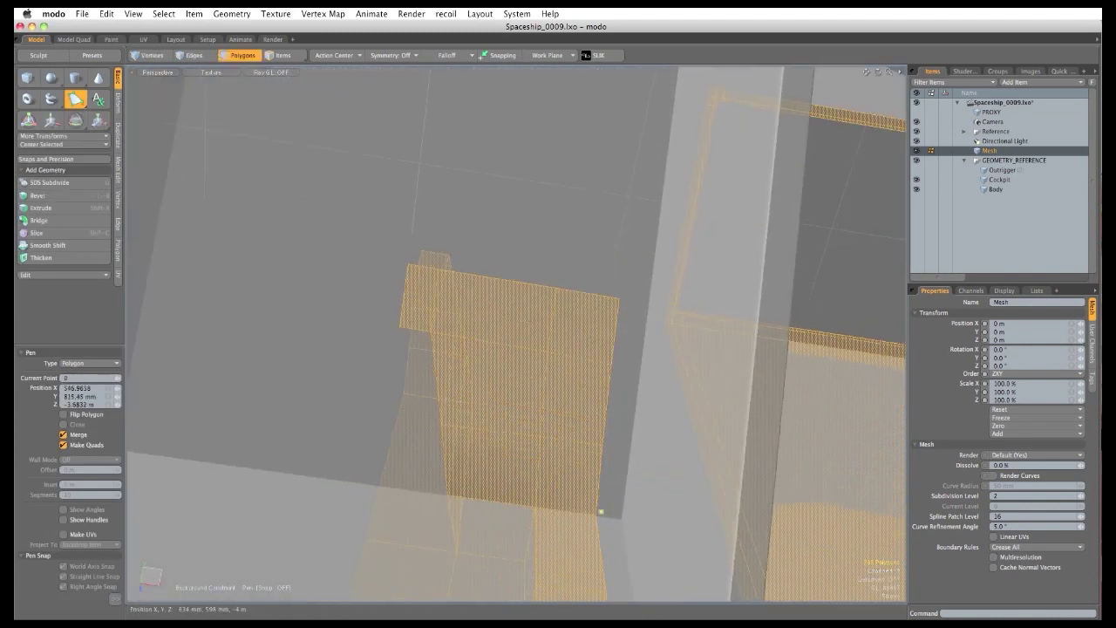
{"action": "left_click", "coordinate": [628, 448]}
{"action": "left_click", "coordinate": [636, 367]}
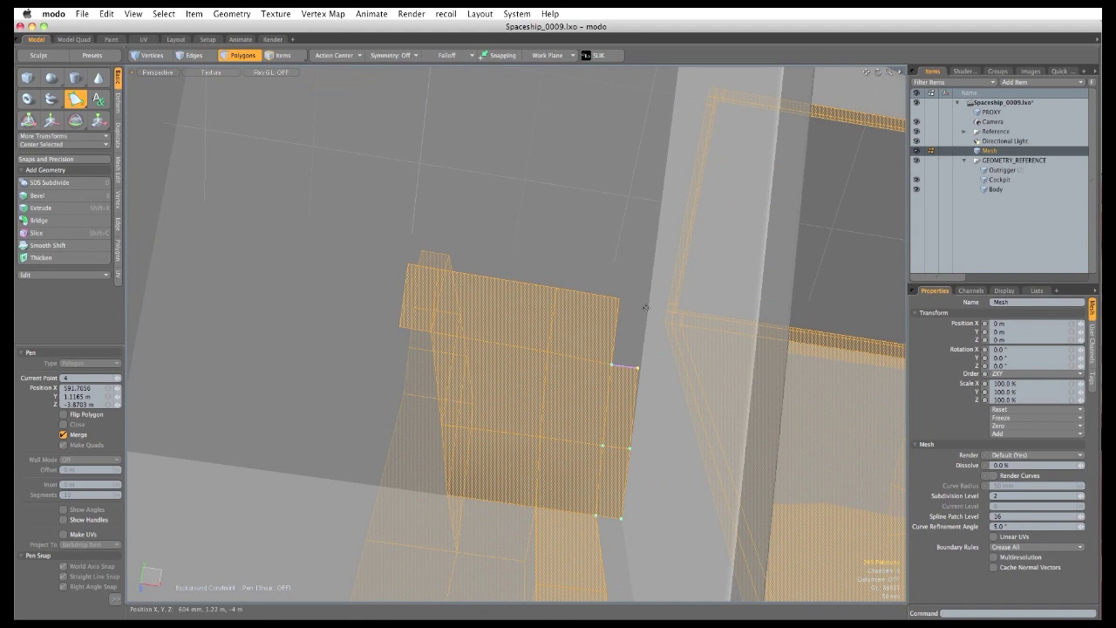
{"action": "left_click", "coordinate": [646, 303]}
Continue the narrow strip of Pen polygons to the top of the rear wall and across the upper deck to its back end.
{"action": "left_click_drag", "start_coordinate": [563, 311], "coordinate": [533, 450], "text": "alt+shift"}
{"action": "left_click", "coordinate": [625, 357]}
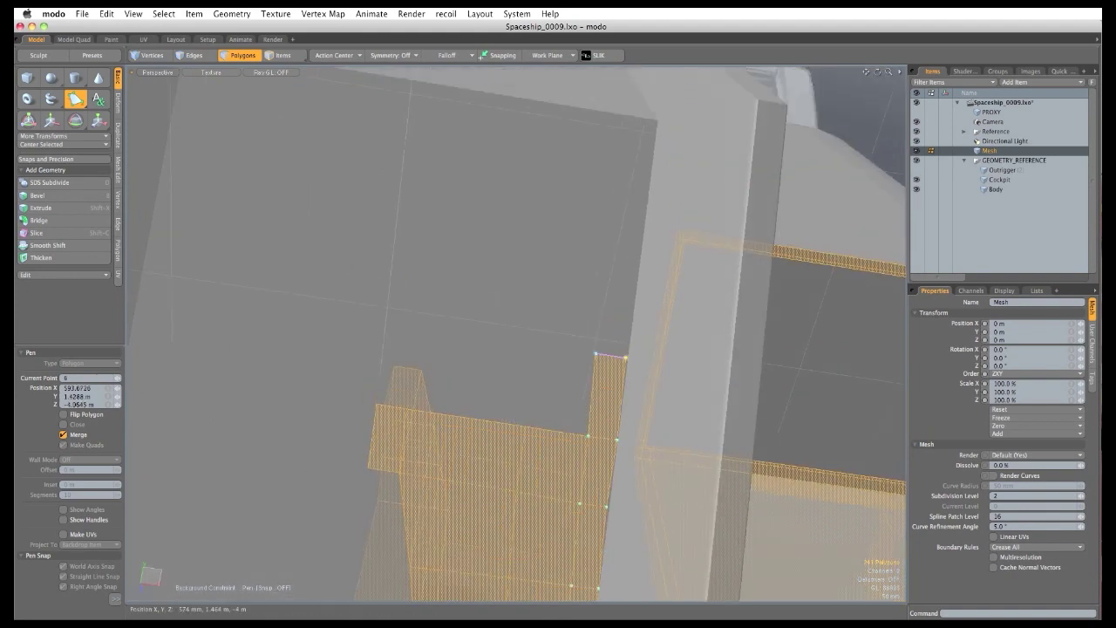
{"action": "left_click", "coordinate": [635, 273]}
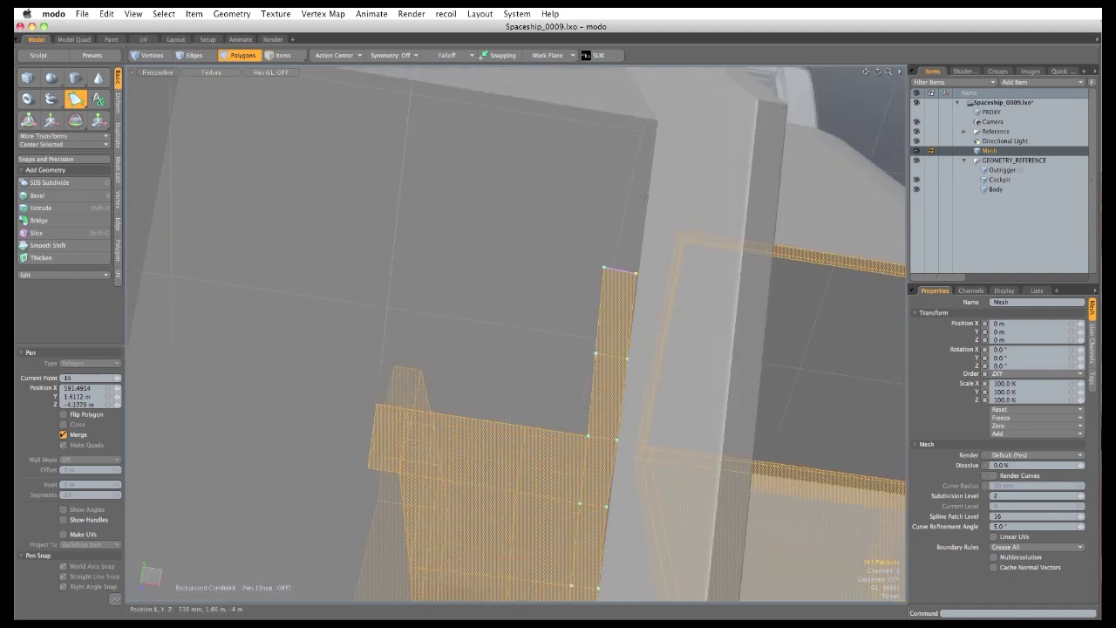
{"action": "left_click", "coordinate": [645, 196]}
{"action": "left_click", "coordinate": [656, 120]}
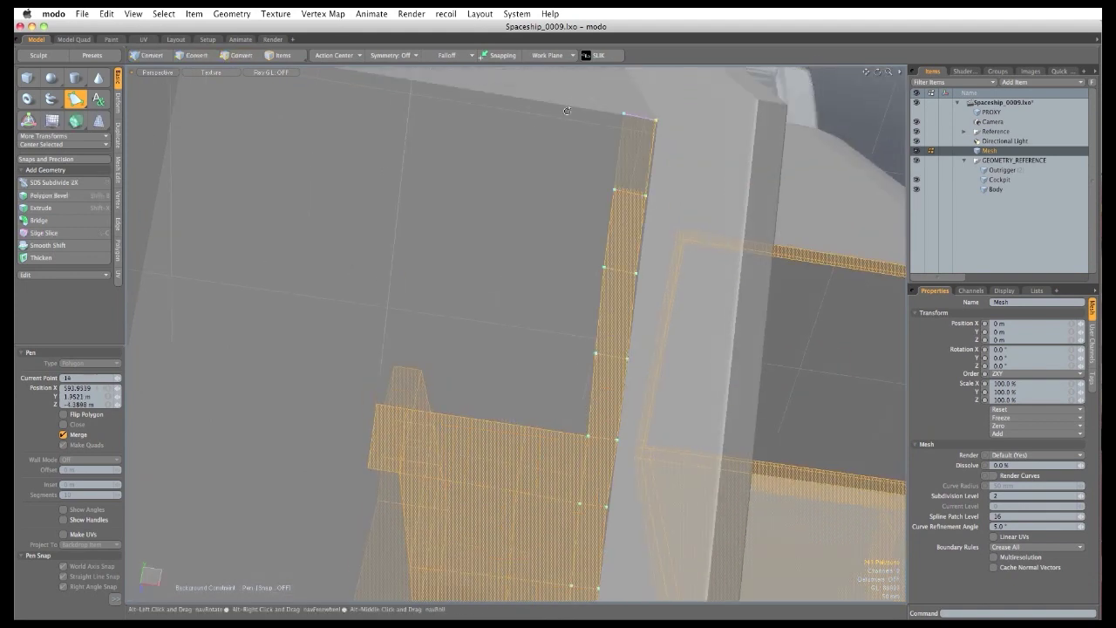
{"action": "left_click_drag", "start_coordinate": [656, 120], "coordinate": [611, 114], "text": "alt"}
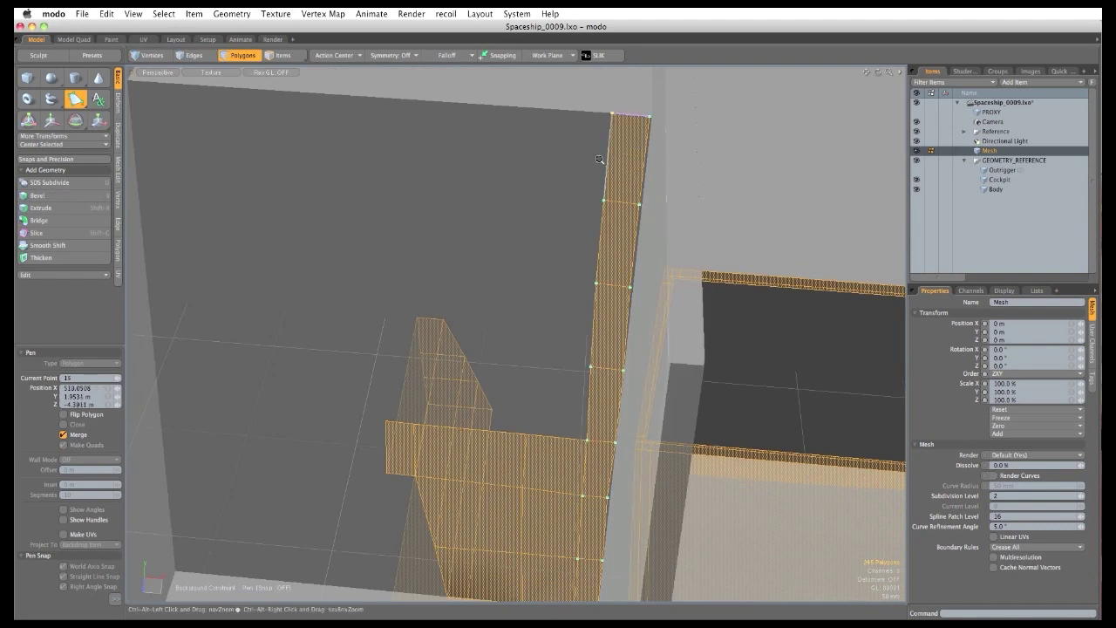
{"action": "left_click_drag", "start_coordinate": [602, 162], "coordinate": [568, 399], "text": "ctrl+alt"}
{"action": "mouse_move", "coordinate": [574, 221]}
{"action": "left_mouse_down", "text": "alt"}
{"action": "mouse_move", "coordinate": [553, 203]}
{"action": "mouse_move", "coordinate": [560, 113]}
{"action": "left_mouse_up", "text": "alt"}
{"action": "mouse_move", "coordinate": [575, 296]}
{"action": "left_mouse_down", "text": "alt"}
{"action": "mouse_move", "coordinate": [585, 363]}
{"action": "mouse_move", "coordinate": [601, 262]}
{"action": "mouse_move", "coordinate": [586, 218]}
{"action": "left_mouse_up", "text": "alt"}
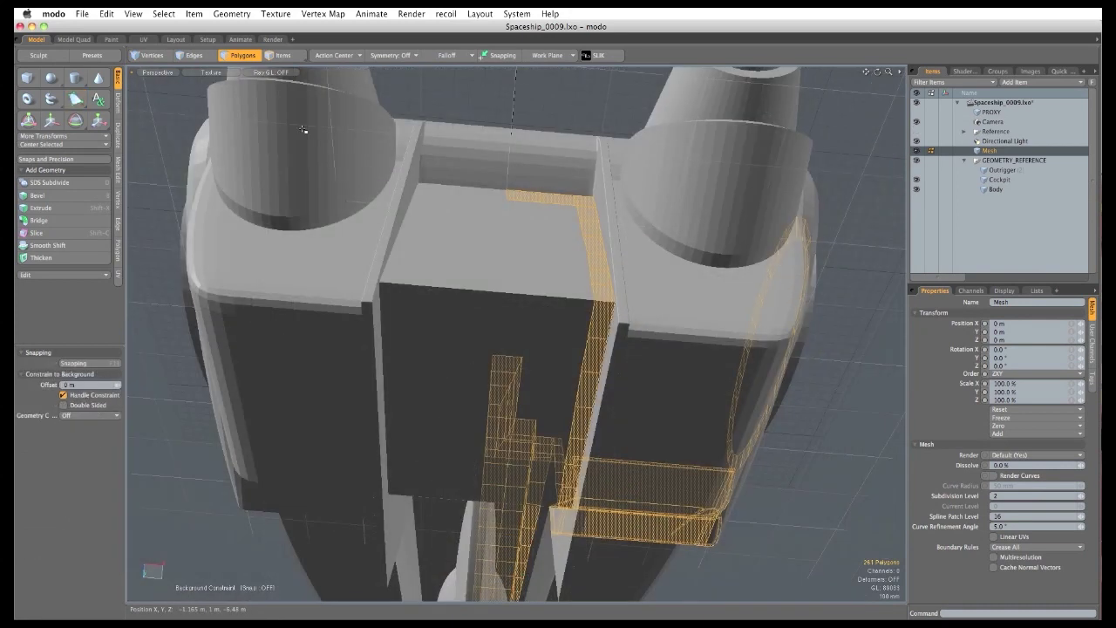
Turn off the background constraint and straighten the strip's inner border edges by scaling them to 0% in X.
{"action": "key", "text": "space"}
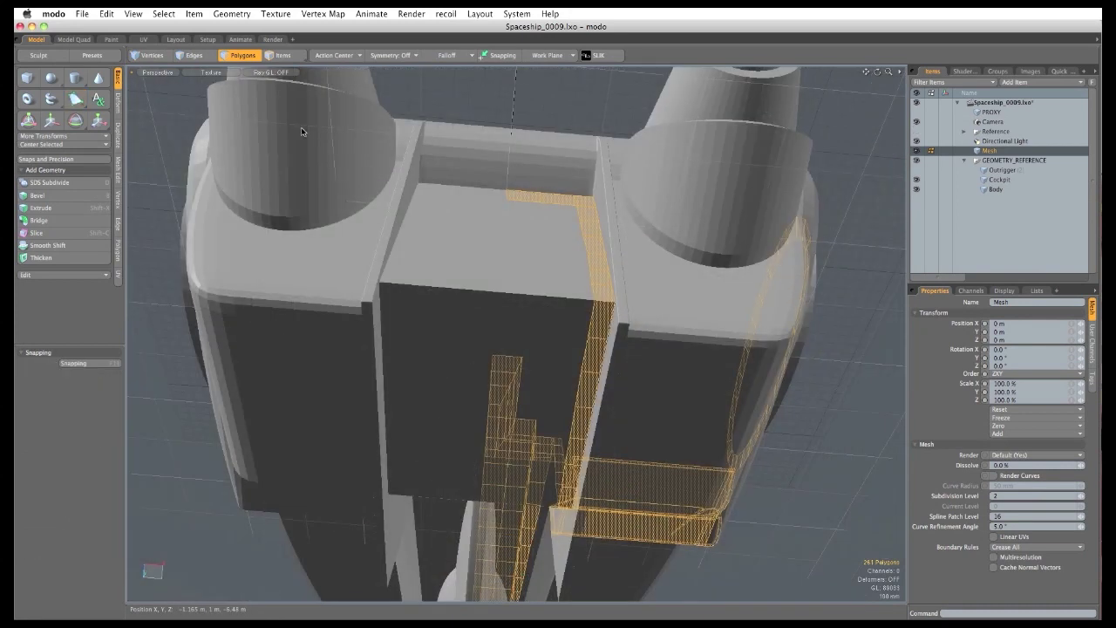
{"action": "key", "text": "space"}
{"action": "key", "text": "space"}
{"action": "left_click_drag", "start_coordinate": [571, 212], "coordinate": [582, 223]}
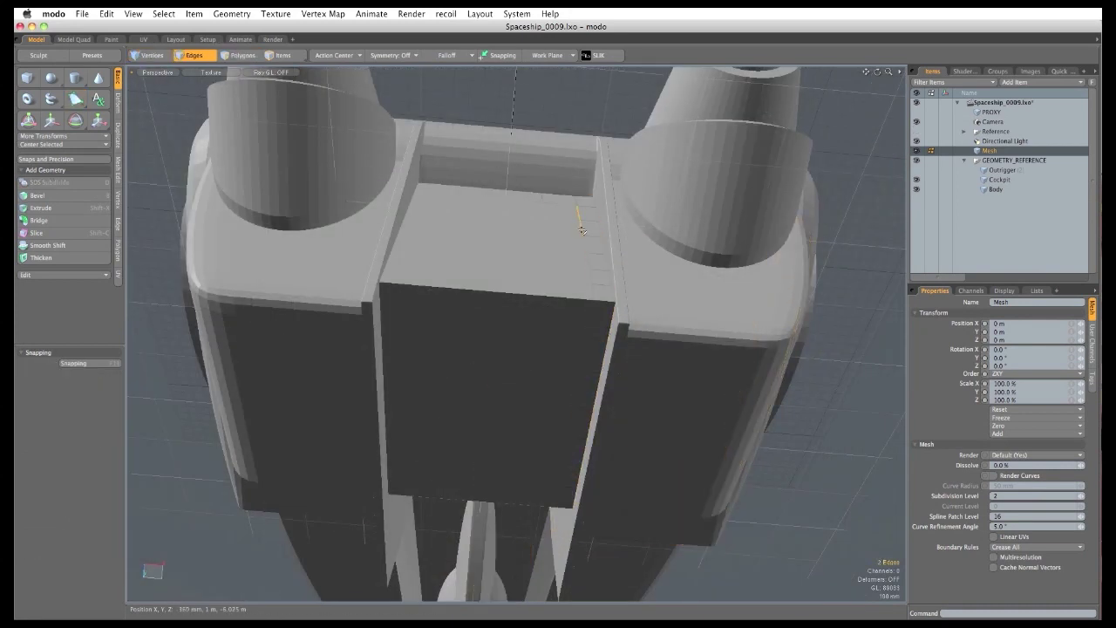
{"action": "left_click_drag", "start_coordinate": [508, 281], "coordinate": [487, 225], "text": "alt"}
{"action": "scroll", "coordinate": [489, 218], "scroll_direction": "down", "scroll_amount": 4}
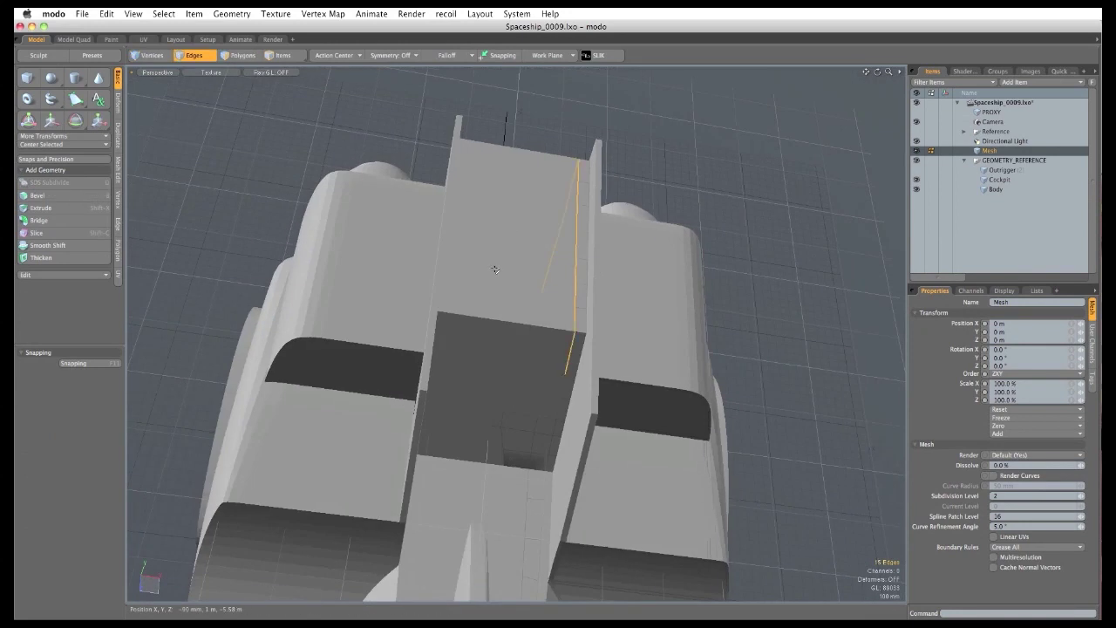
{"action": "key", "text": "r"}
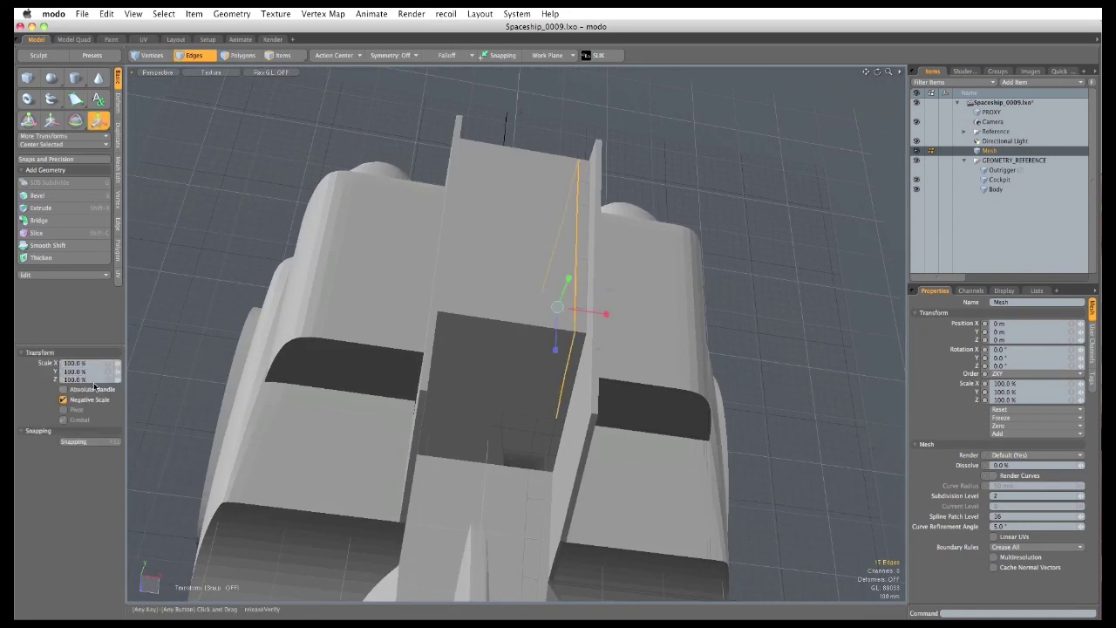
{"action": "left_click", "coordinate": [88, 364]}
{"action": "type", "text": "0"}
{"action": "key", "text": "Return"}
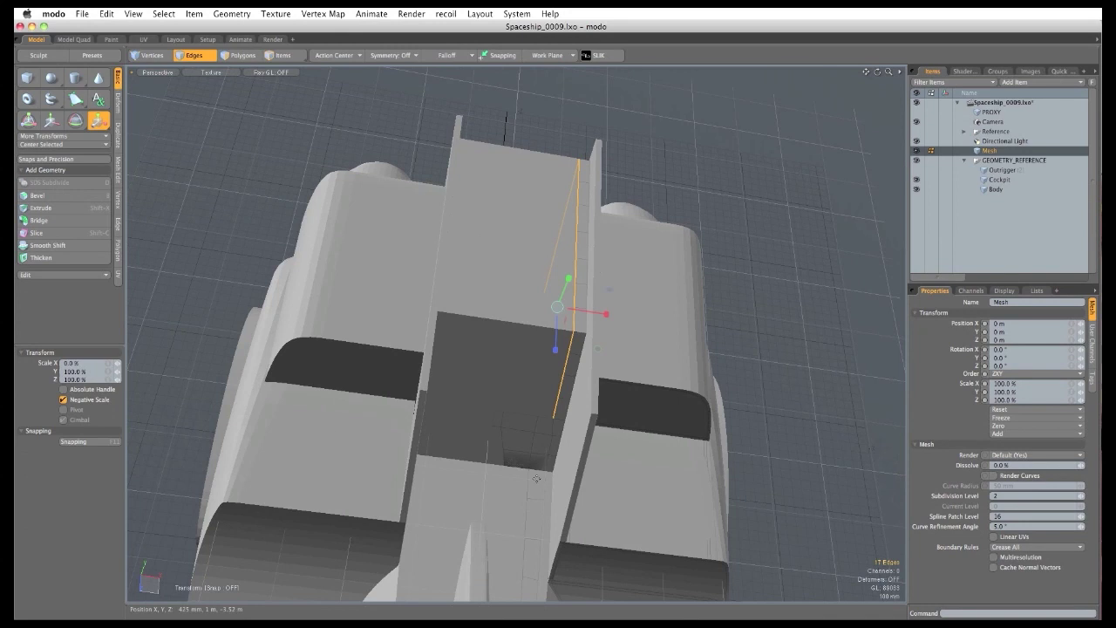
Straighten the strip's outer border edges along the side wall by scaling the whole edge run to 0% in X.
{"action": "key", "text": "space"}
{"action": "left_click", "coordinate": [558, 453]}
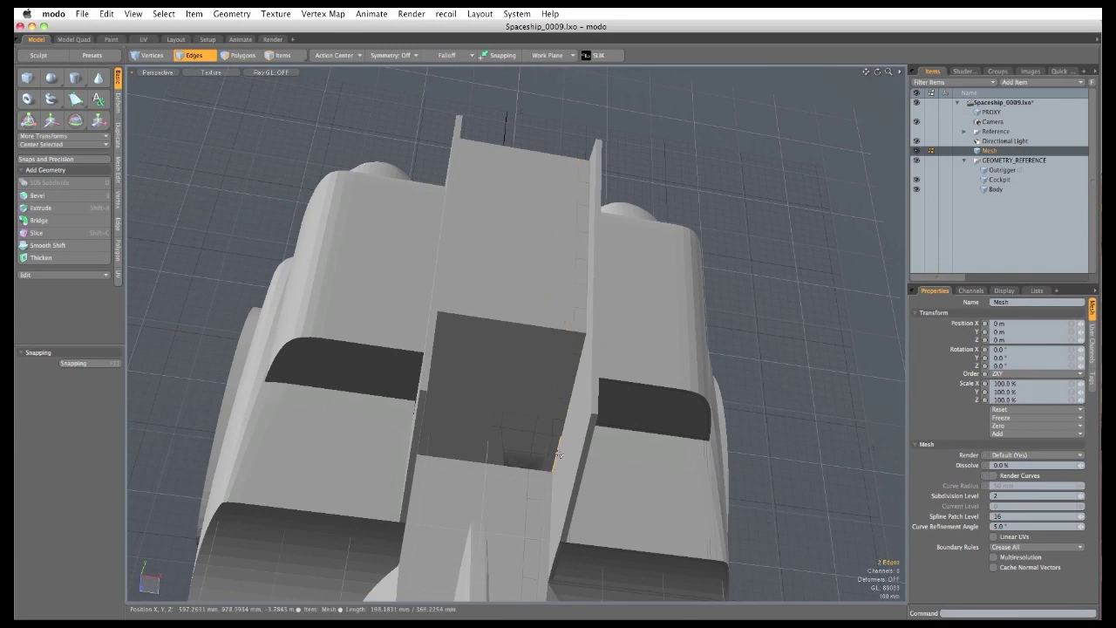
{"action": "key", "text": "Up"}
{"action": "key", "text": "Up"}
{"action": "key", "text": "Up"}
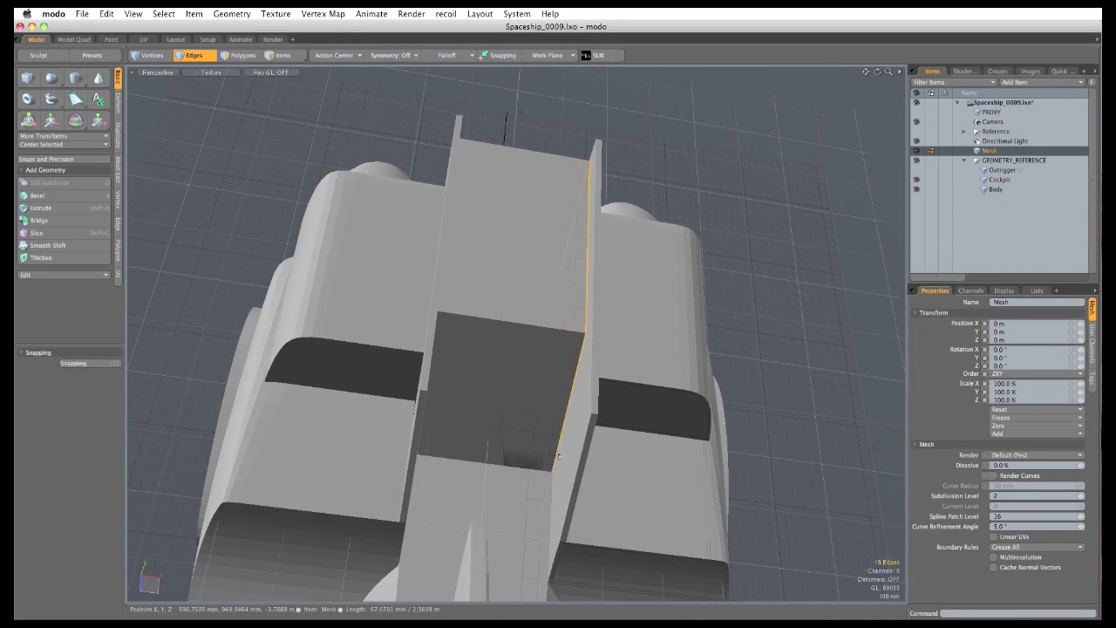
{"action": "key", "text": "Up"}
{"action": "key", "text": "Up"}
{"action": "key", "text": "r"}
{"action": "left_click", "coordinate": [78, 364]}
{"action": "type", "text": "0"}
{"action": "key", "text": "Return"}
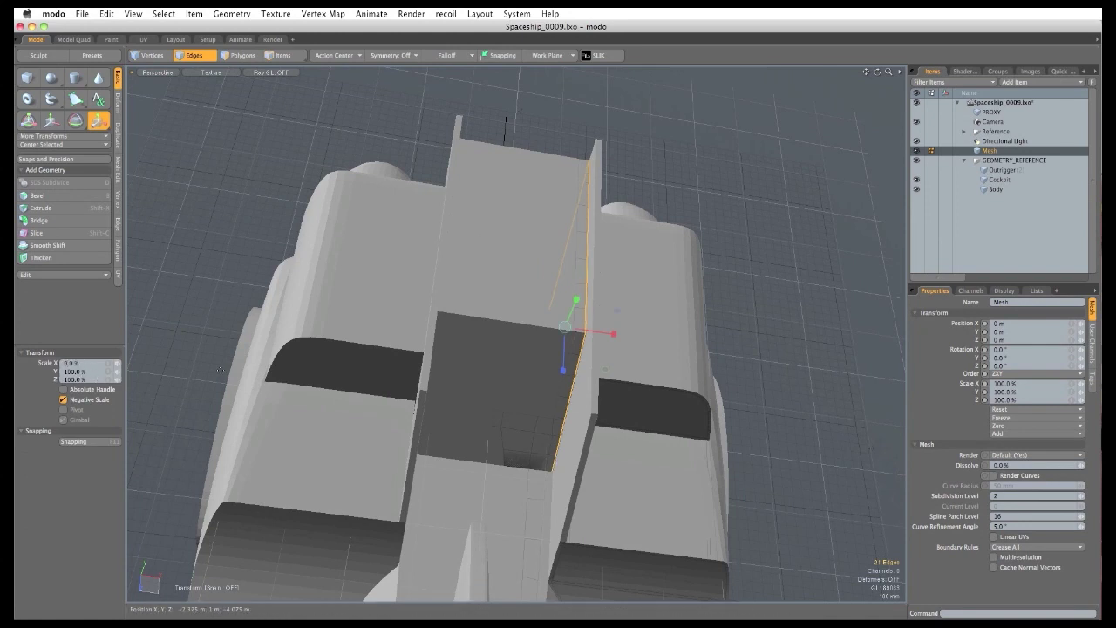
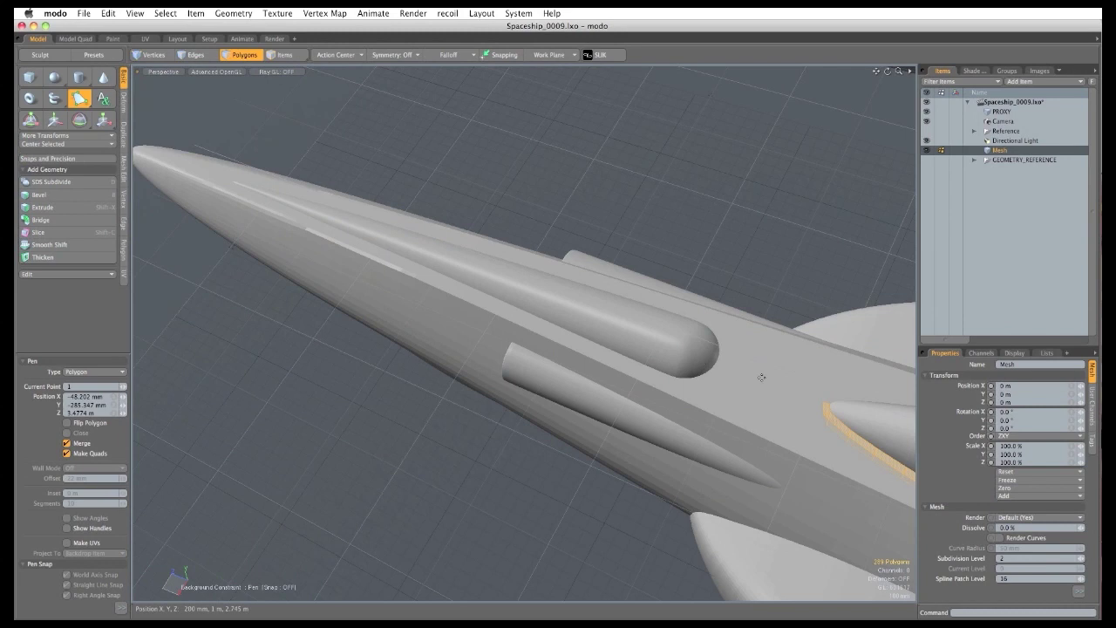
Extend the strip of Pen quads from the fin's tip across the deck to the rounded end of the long central bulge.
{"action": "left_click", "coordinate": [913, 449]}
{"action": "left_click", "coordinate": [813, 415]}
{"action": "left_click_drag", "start_coordinate": [800, 410], "coordinate": [759, 430], "text": "alt"}
{"action": "left_click", "coordinate": [776, 425]}
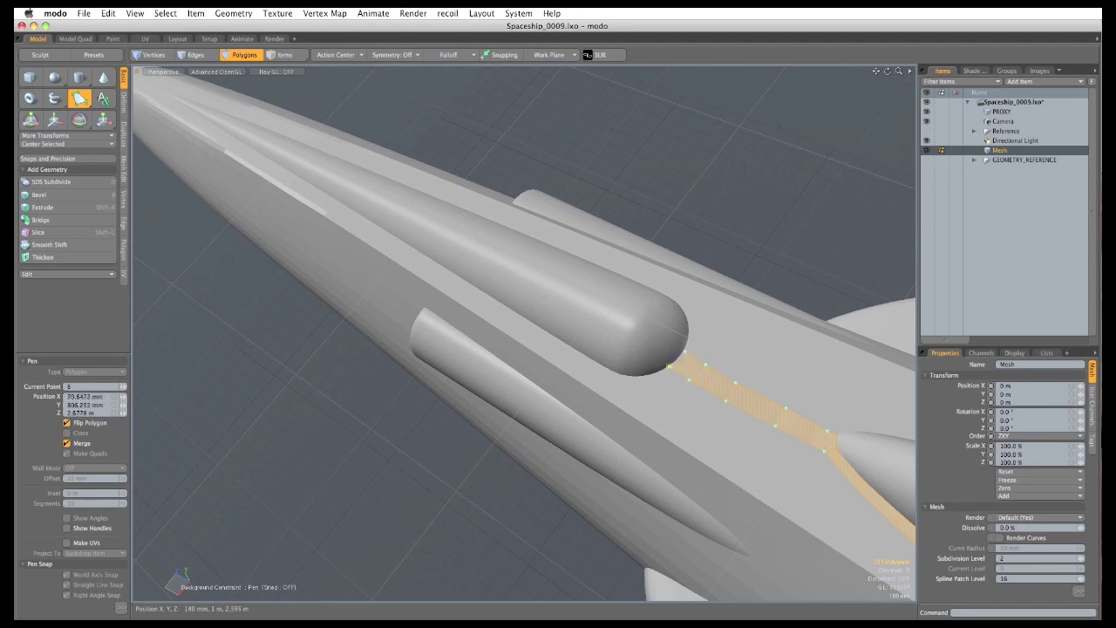
Draw a border strip of Pen quads on the deck around the bulge's rounded end and along its base toward the nose.
{"action": "left_click_drag", "start_coordinate": [669, 368], "coordinate": [672, 368]}
{"action": "left_click", "coordinate": [670, 368], "text": "shift"}
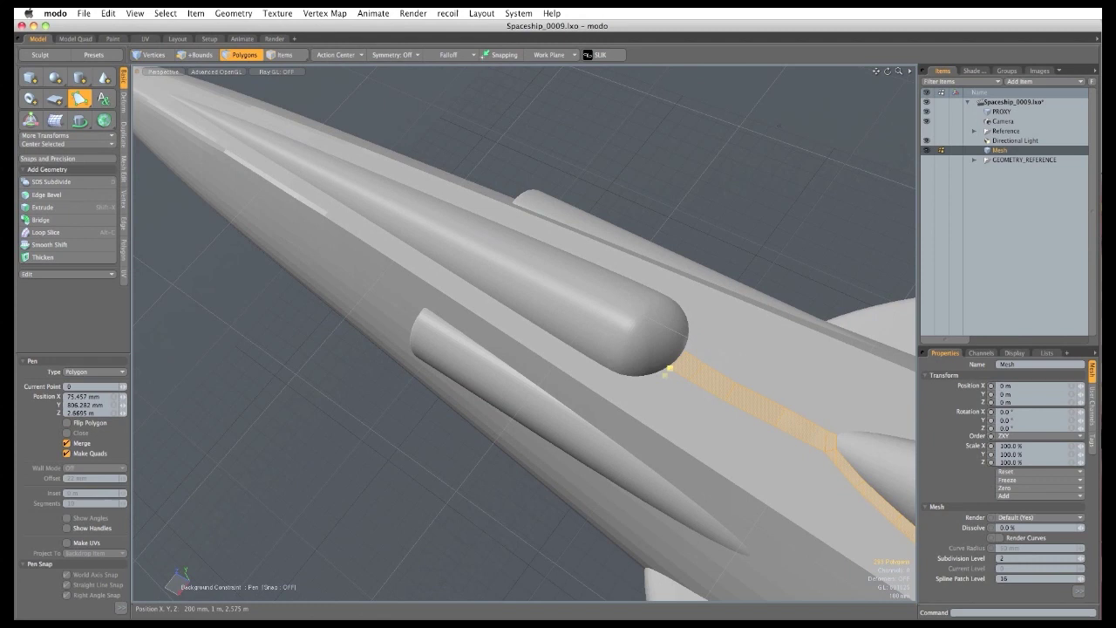
{"action": "left_click", "coordinate": [688, 380]}
{"action": "left_click", "coordinate": [656, 396]}
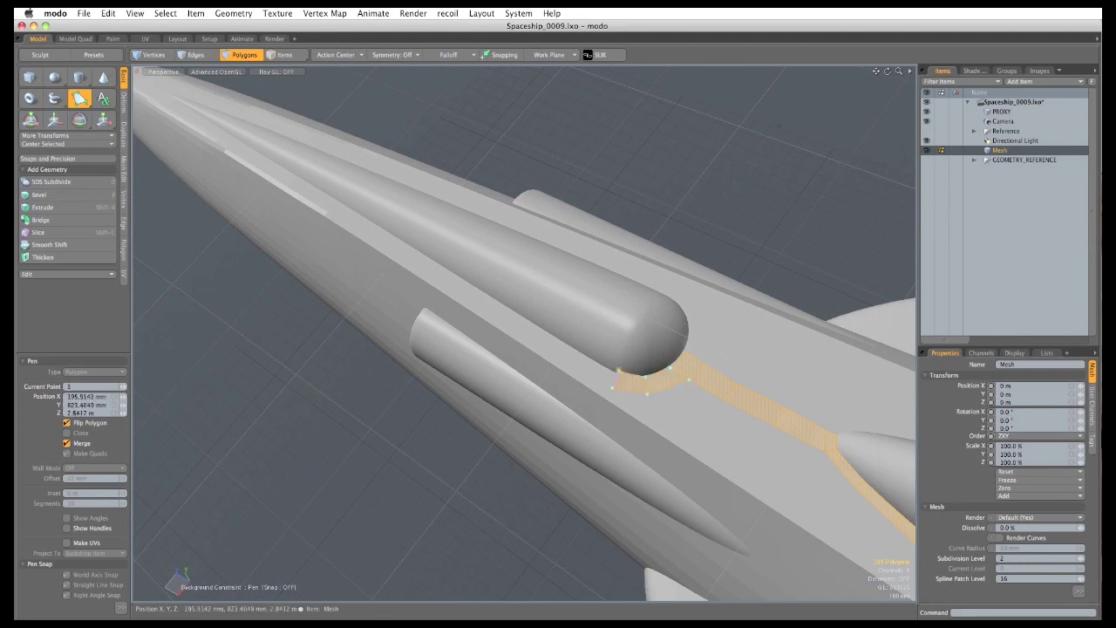
{"action": "left_click_drag", "start_coordinate": [619, 371], "coordinate": [616, 375]}
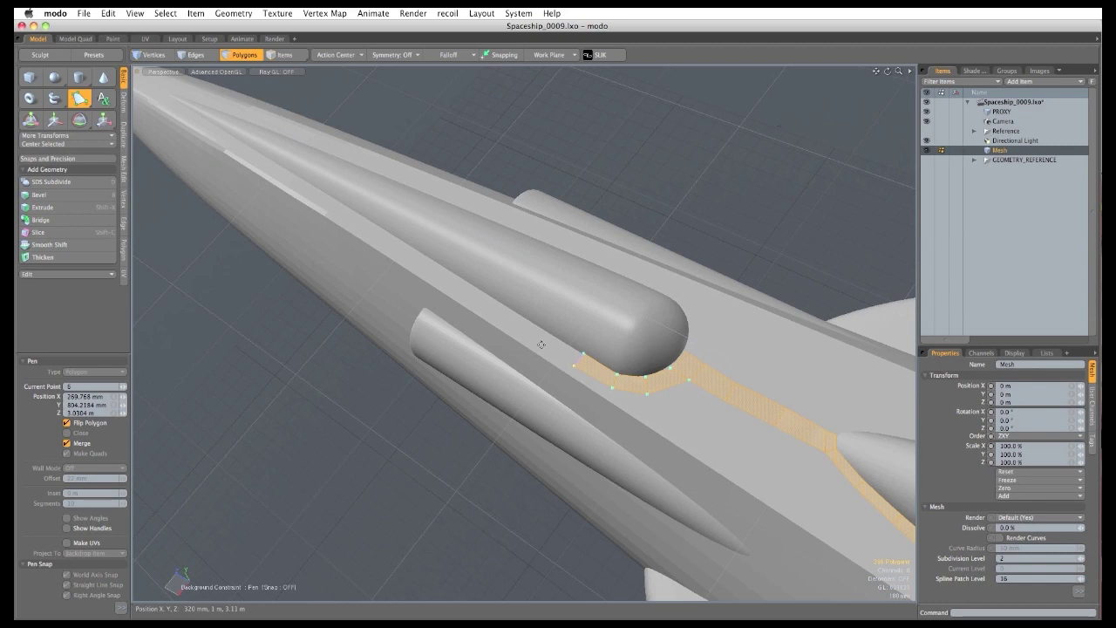
{"action": "left_click", "coordinate": [540, 344]}
{"action": "left_click", "coordinate": [547, 333]}
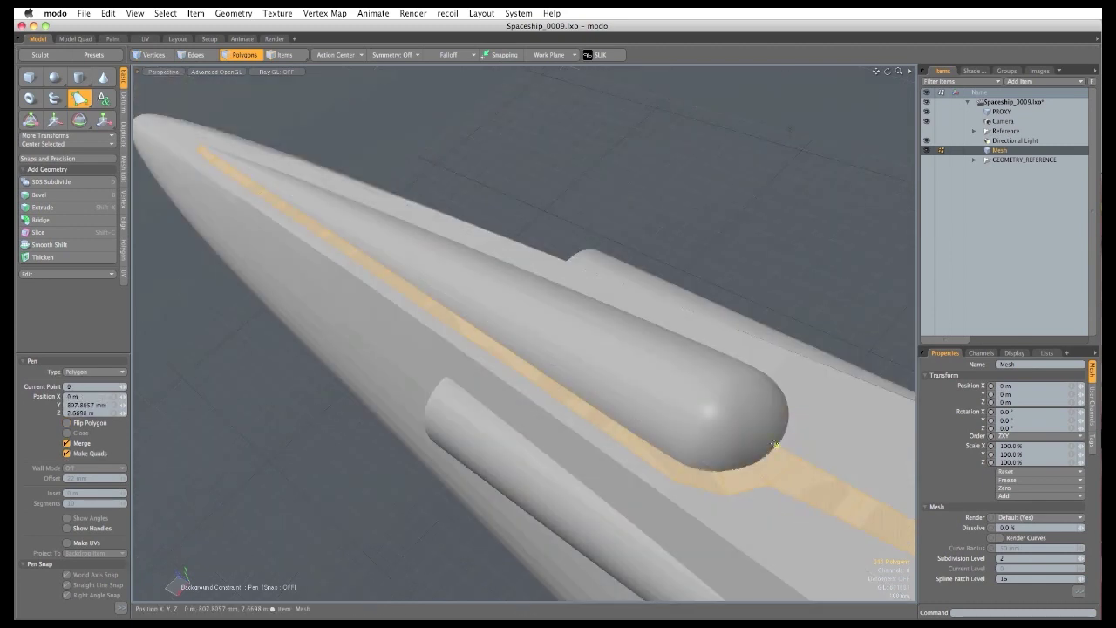
Draw a first row of Pen quads on the bulge's side, rising from the inner edge of the deck border strip.
{"action": "left_click", "coordinate": [765, 423]}
{"action": "left_click_drag", "start_coordinate": [740, 438], "coordinate": [744, 443]}
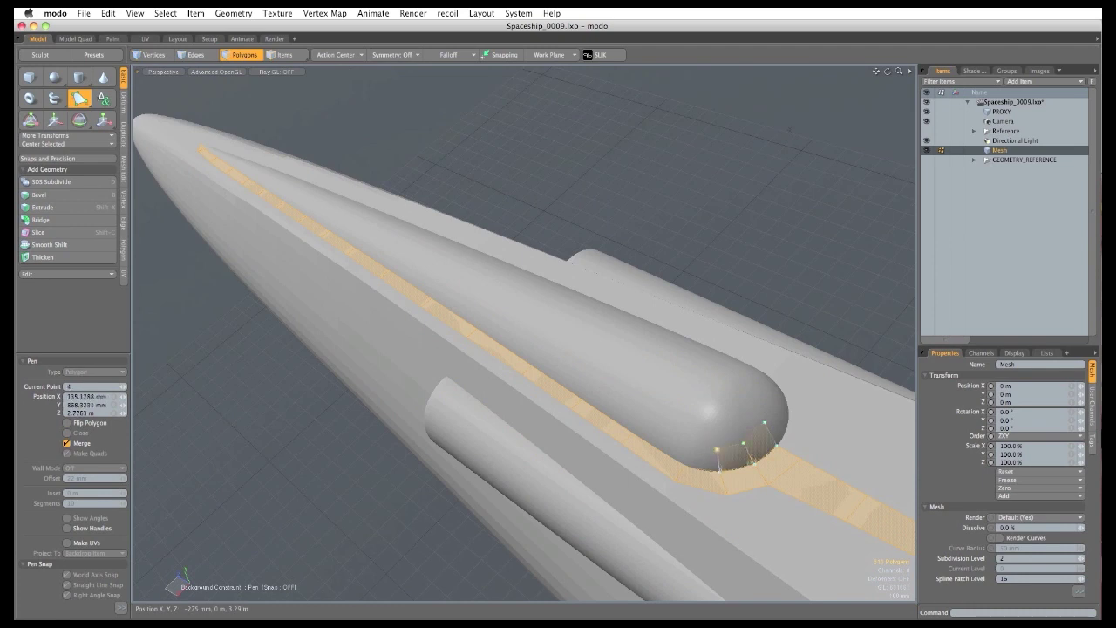
{"action": "left_click", "coordinate": [636, 416]}
{"action": "left_click", "coordinate": [587, 390]}
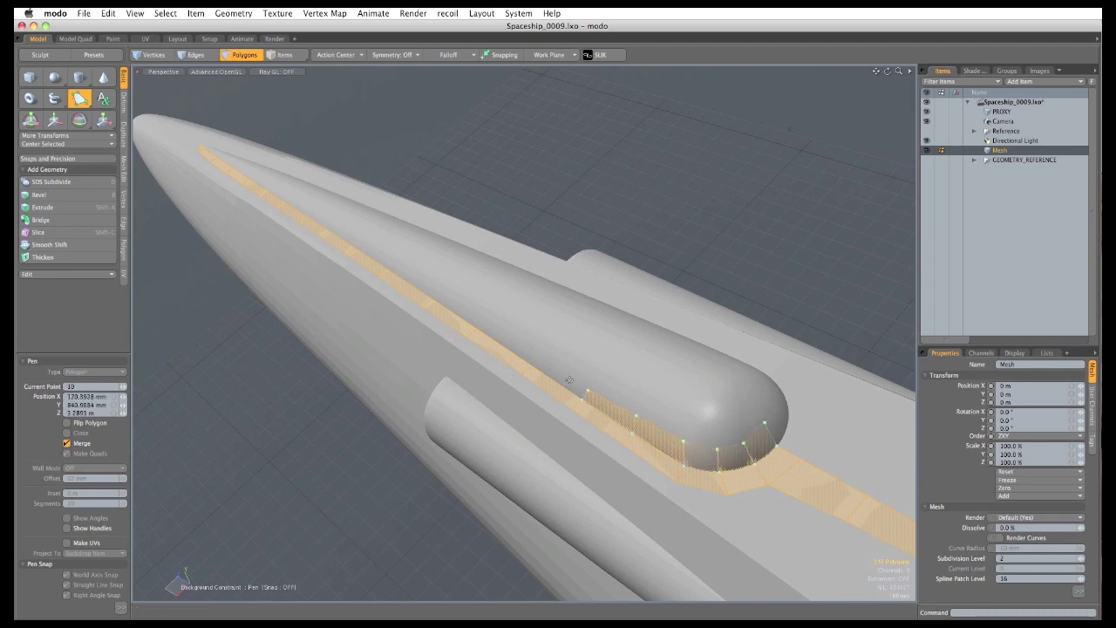
{"action": "left_click", "coordinate": [533, 352]}
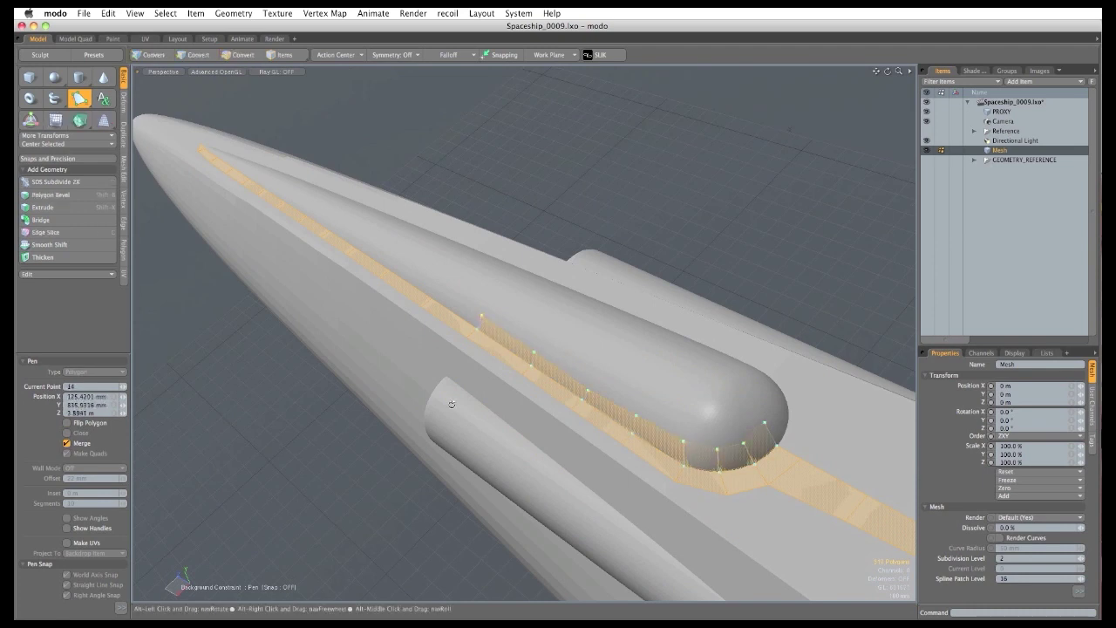
{"action": "left_click_drag", "start_coordinate": [450, 402], "coordinate": [603, 412], "text": "alt"}
Add a second row of Pen quads above the first, from the bulge's rounded end to its tapered tip near the nose.
{"action": "left_click", "coordinate": [659, 382]}
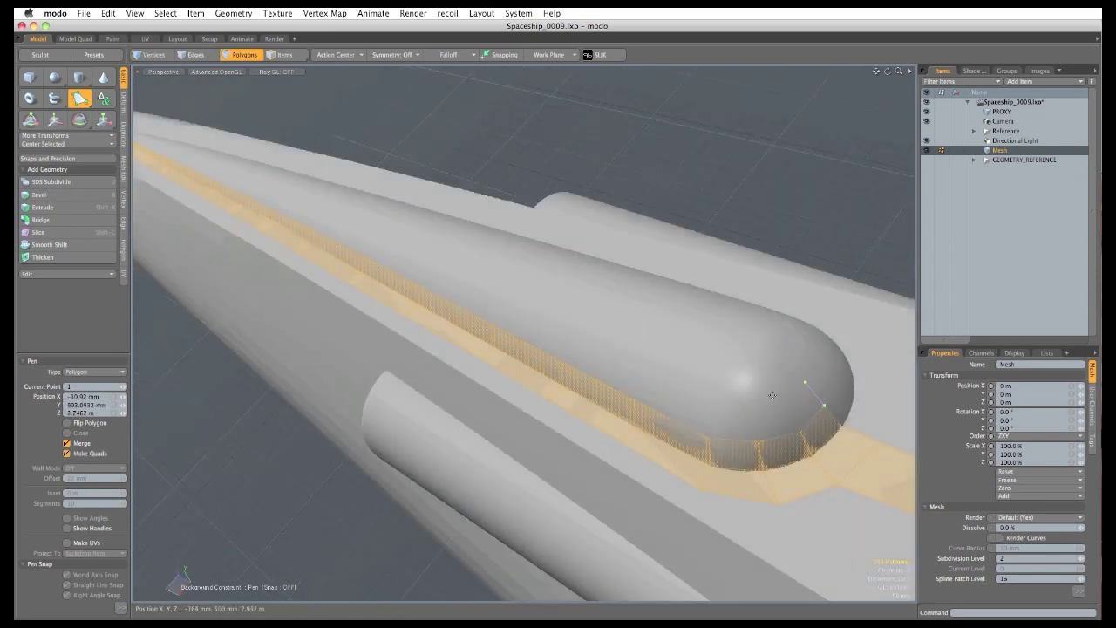
{"action": "left_click", "coordinate": [777, 398]}
{"action": "left_click", "coordinate": [756, 406]}
{"action": "left_click", "coordinate": [708, 401]}
{"action": "left_click", "coordinate": [637, 372]}
{"action": "left_click_drag", "start_coordinate": [473, 385], "coordinate": [488, 389], "text": "alt"}
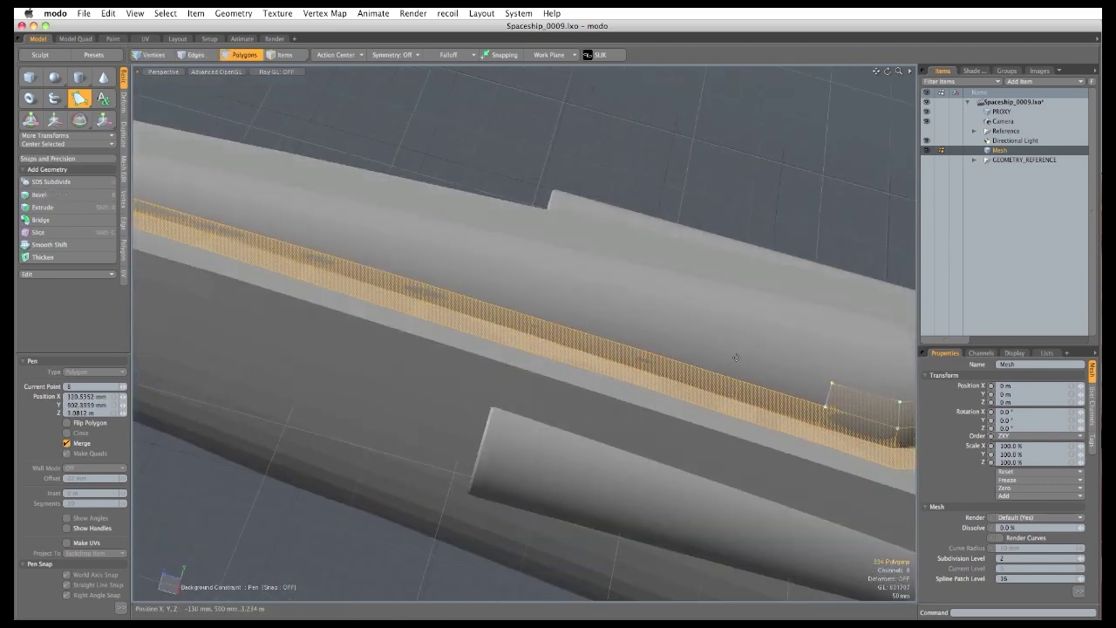
{"action": "left_click", "coordinate": [747, 358]}
{"action": "left_click", "coordinate": [650, 332]}
{"action": "left_click", "coordinate": [541, 298]}
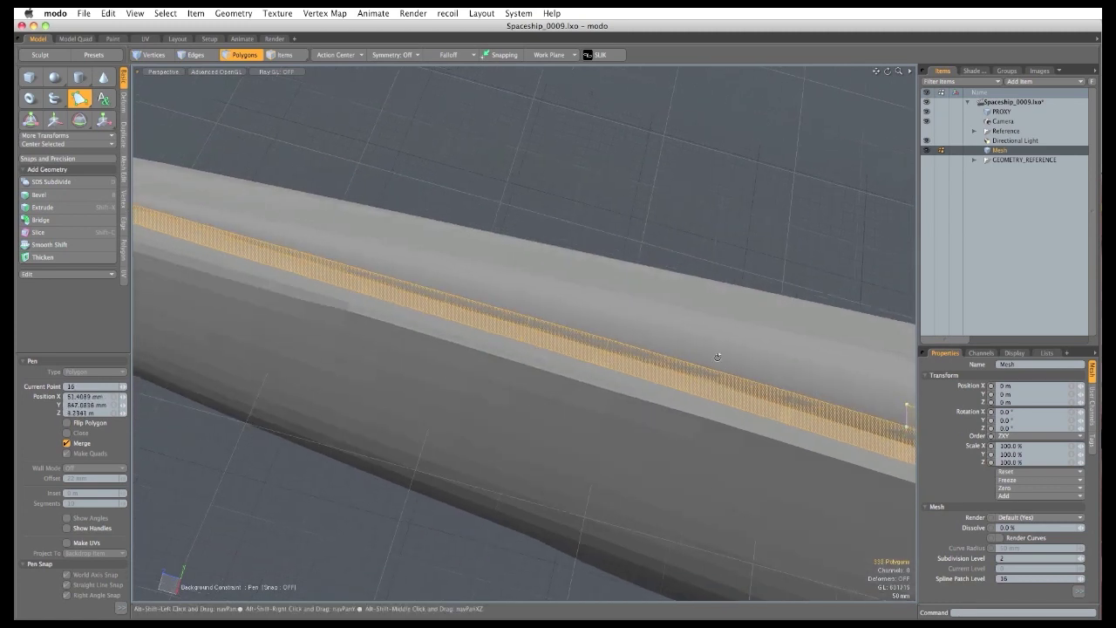
{"action": "left_click", "coordinate": [797, 376]}
{"action": "left_click", "coordinate": [705, 346]}
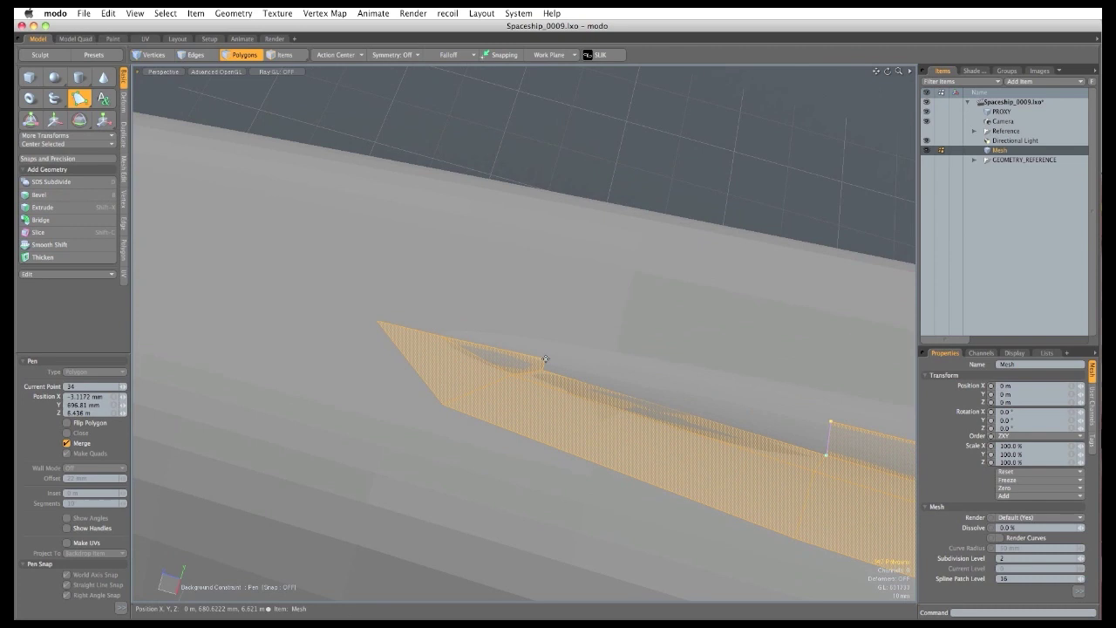
{"action": "left_click", "coordinate": [545, 363]}
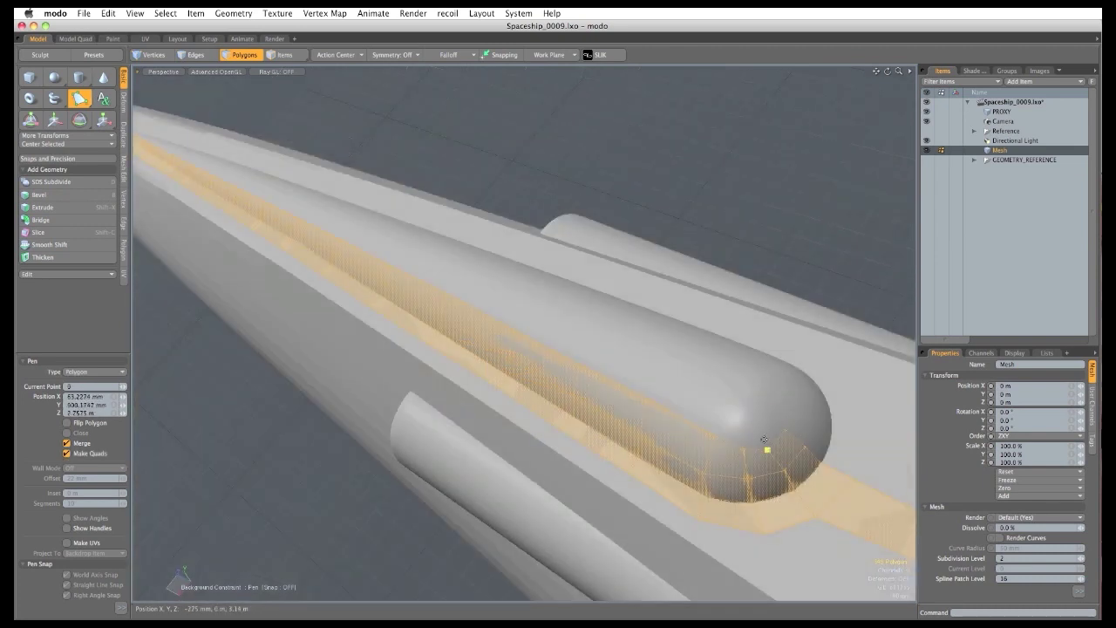
Start a third row of Pen quads at the bulge's rounded end and run it forward along the centreline.
{"action": "left_click", "coordinate": [784, 429]}
{"action": "left_click", "coordinate": [758, 414]}
{"action": "left_click", "coordinate": [662, 372]}
{"action": "left_click_drag", "start_coordinate": [455, 373], "coordinate": [610, 384], "text": "alt"}
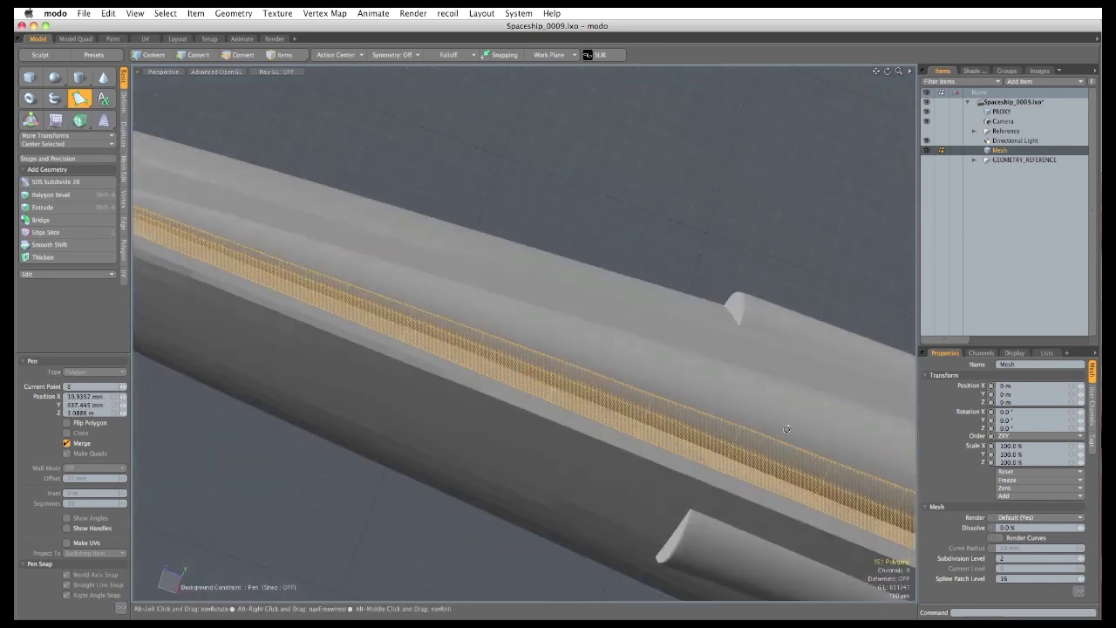
{"action": "left_click_drag", "start_coordinate": [842, 457], "coordinate": [702, 378], "text": "alt+shift"}
{"action": "left_click", "coordinate": [755, 394]}
{"action": "left_click", "coordinate": [575, 328]}
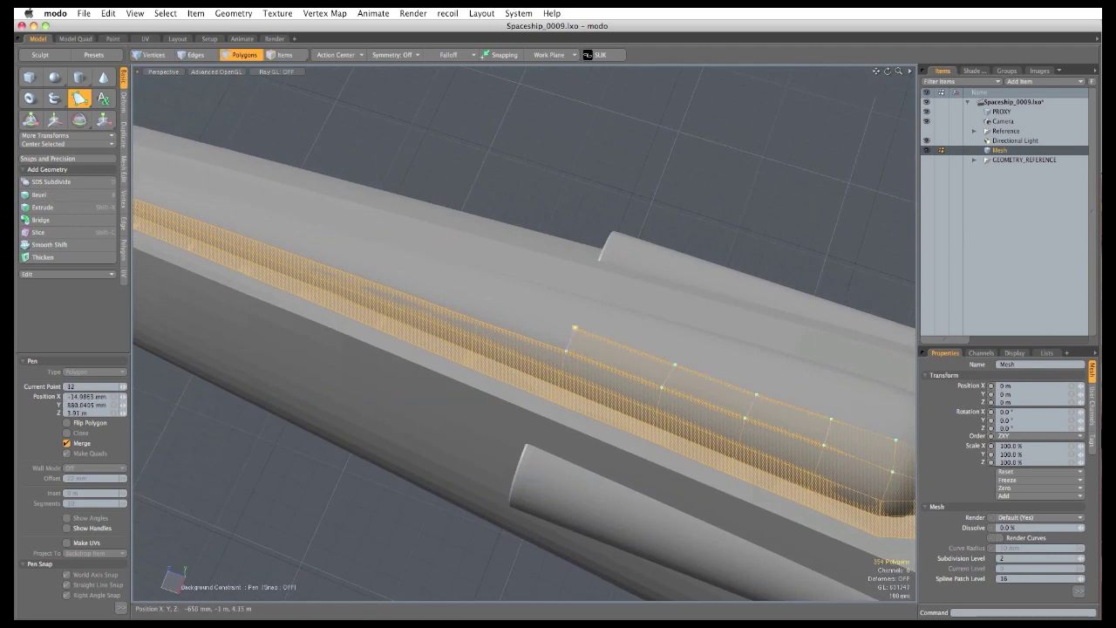
{"action": "left_click", "coordinate": [407, 278]}
Continue the third row of quads toward the bulge's tapered tip and undo the last misplaced quad.
{"action": "left_click_drag", "start_coordinate": [347, 288], "coordinate": [722, 425], "text": "alt+shift"}
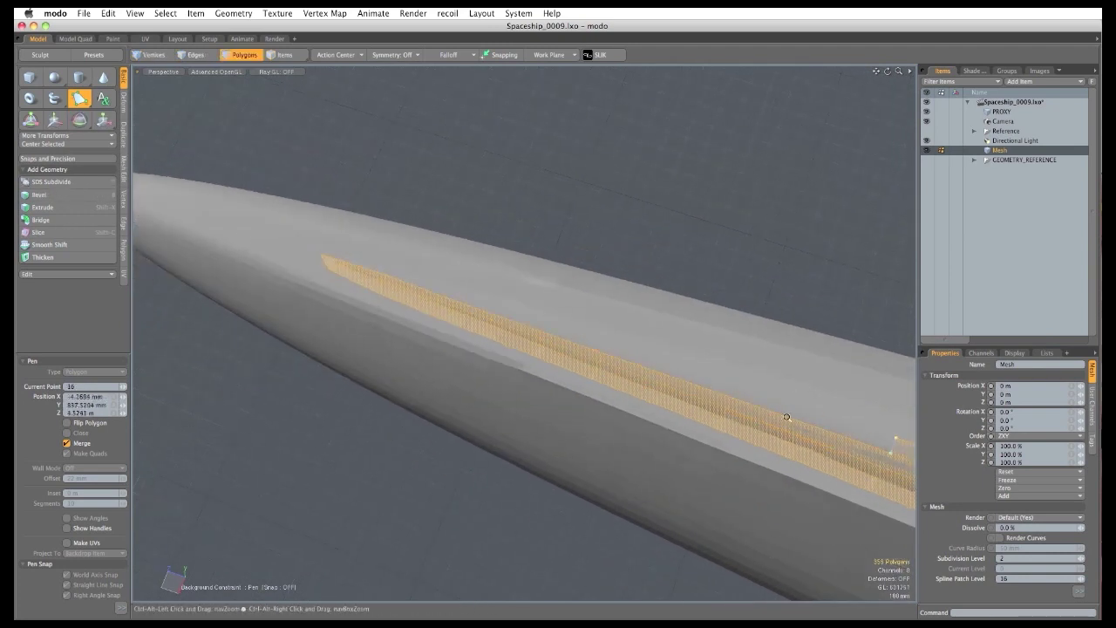
{"action": "scroll", "coordinate": [776, 392], "scroll_direction": "up", "scroll_amount": 2}
{"action": "left_click", "coordinate": [660, 358]}
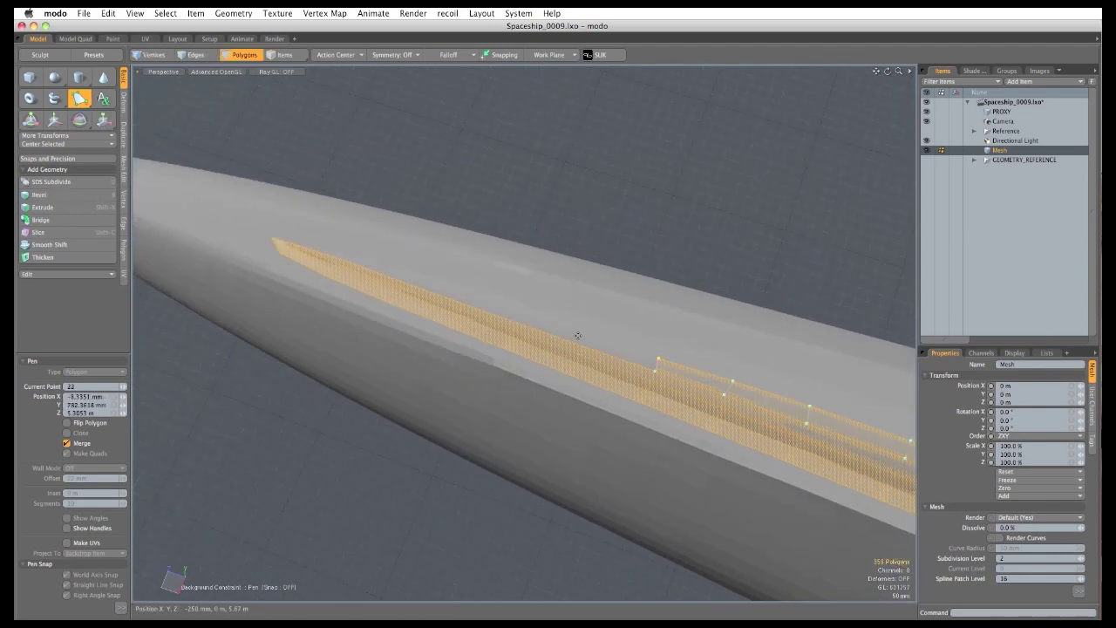
{"action": "left_click", "coordinate": [585, 337]}
{"action": "left_click", "coordinate": [517, 320]}
{"action": "left_click_drag", "start_coordinate": [434, 284], "coordinate": [500, 348], "text": "alt"}
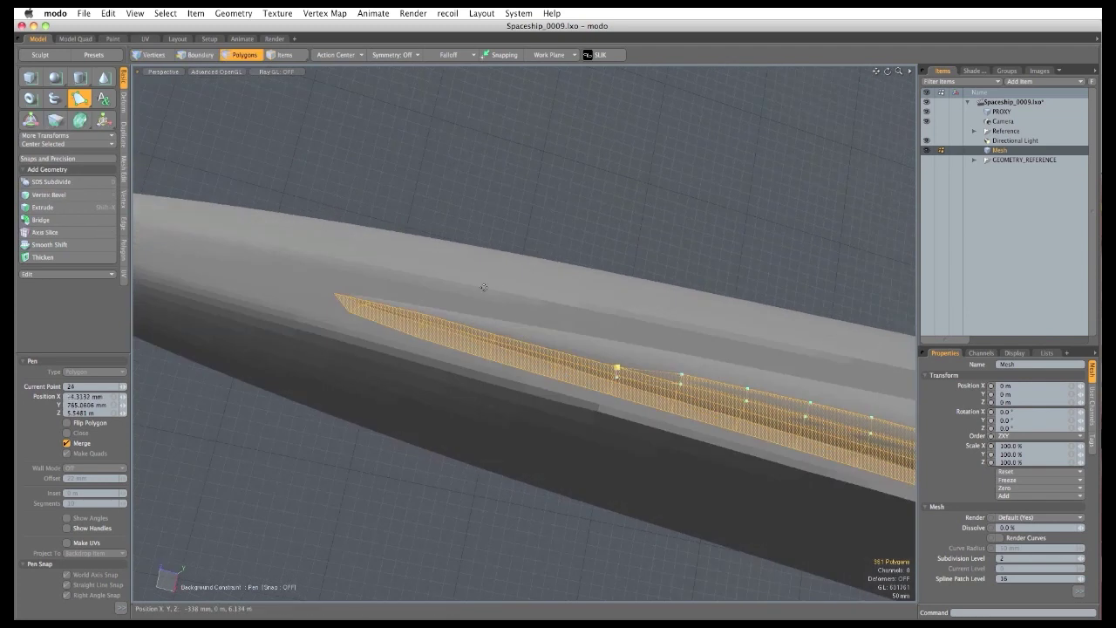
{"action": "key", "text": "super+z"}
Redraw the third row's front quads along the centreline up to the bulge's low tapered section and finish the Pen polygons.
{"action": "left_click_drag", "start_coordinate": [411, 312], "coordinate": [436, 358], "text": "ctrl+alt"}
{"action": "left_click_drag", "start_coordinate": [464, 411], "coordinate": [590, 434], "text": "alt"}
{"action": "left_click_drag", "start_coordinate": [738, 398], "coordinate": [770, 380], "text": "ctrl+alt"}
{"action": "left_click", "coordinate": [784, 368]}
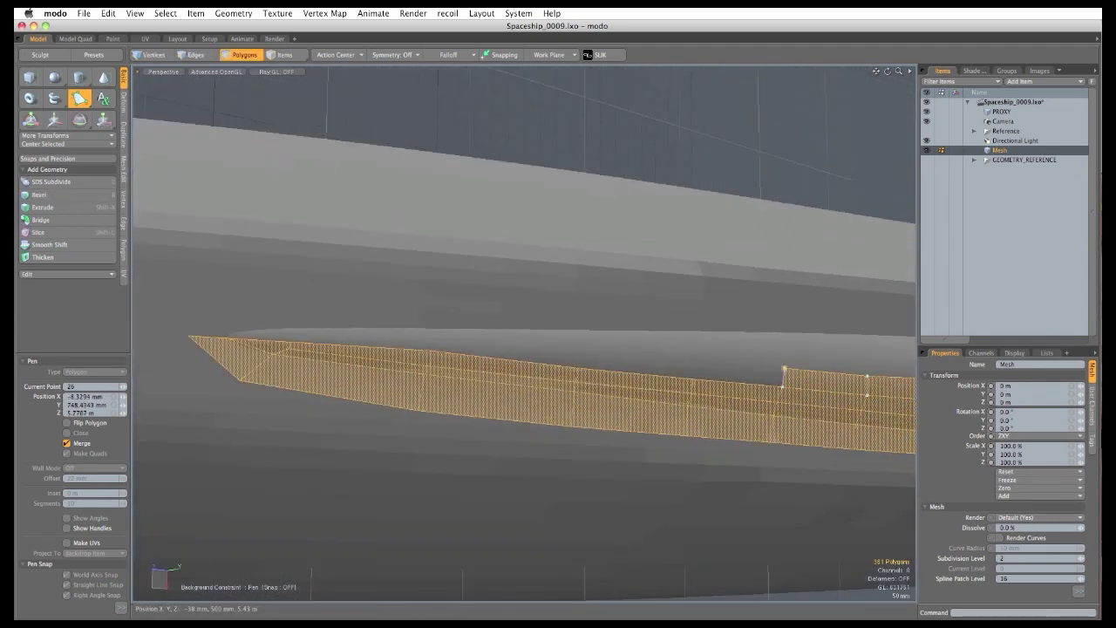
{"action": "left_click", "coordinate": [692, 359]}
{"action": "left_click_drag", "start_coordinate": [601, 366], "coordinate": [680, 375], "text": "alt"}
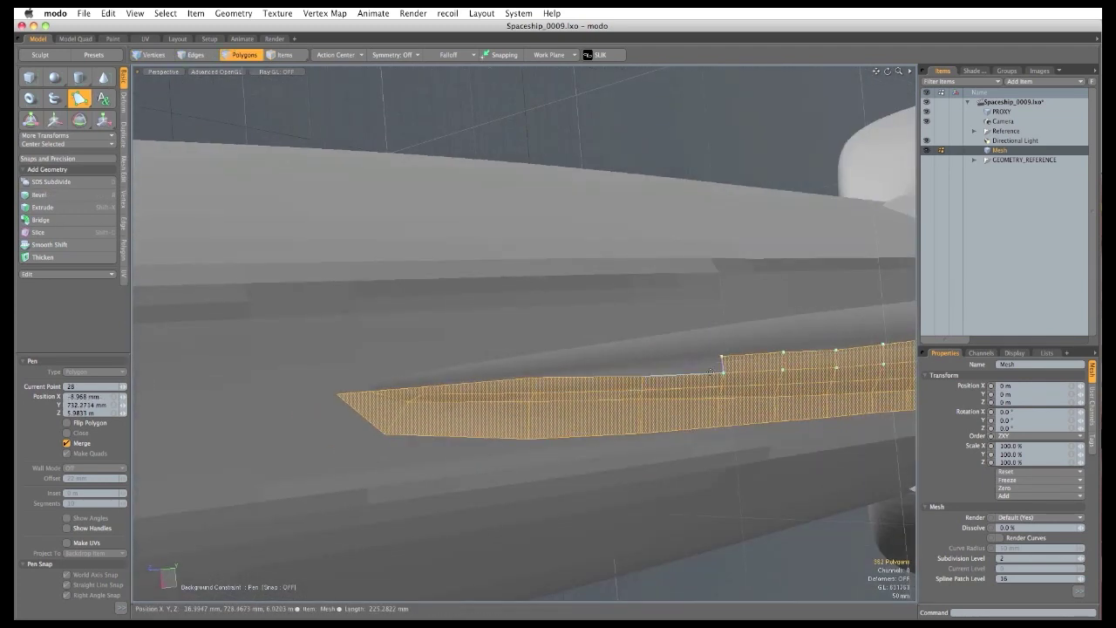
{"action": "left_click", "coordinate": [642, 362]}
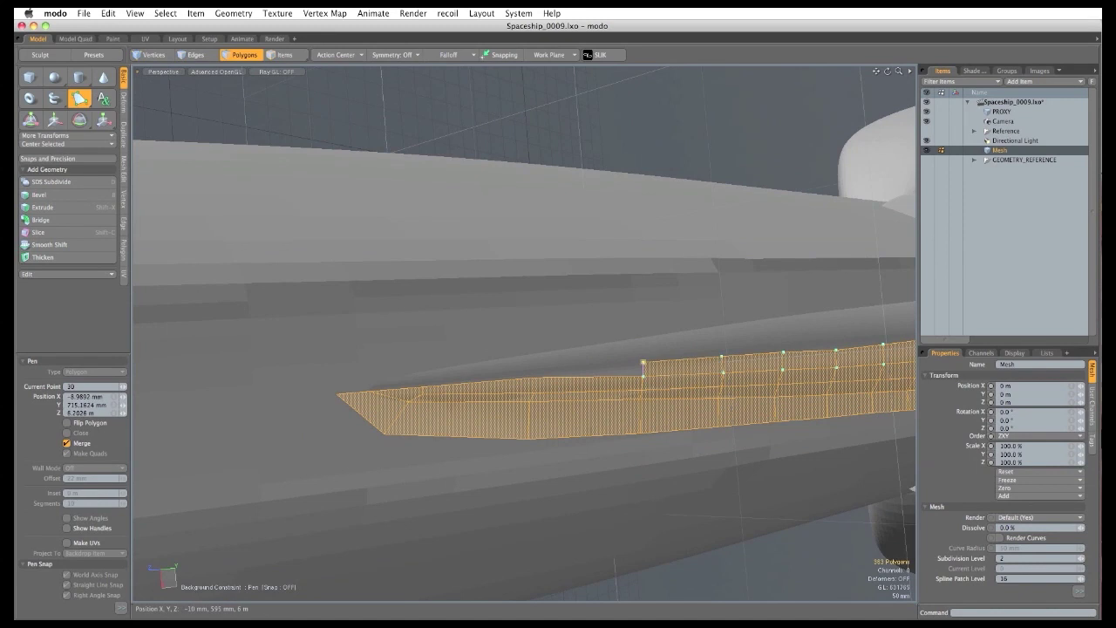
{"action": "left_click_drag", "start_coordinate": [627, 366], "coordinate": [762, 372], "text": "alt"}
{"action": "key", "text": "space"}
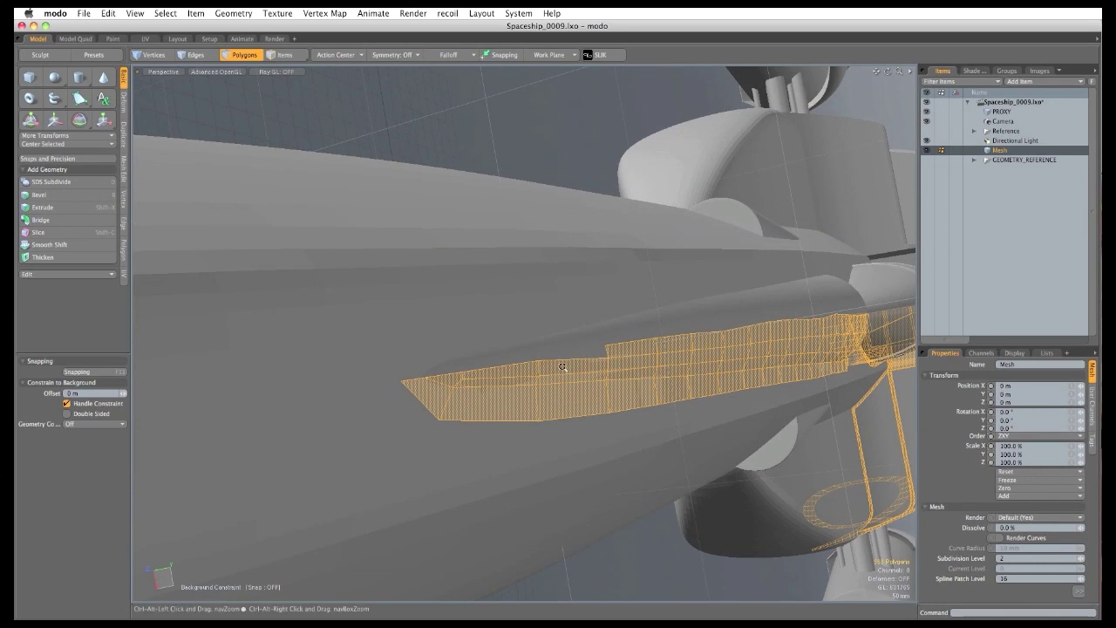
Draw a border strip of Pen quads on the hull along the side pod's upper edge, from blunt end toward pointed tip.
{"action": "scroll", "coordinate": [528, 362], "scroll_direction": "up", "scroll_amount": 3}
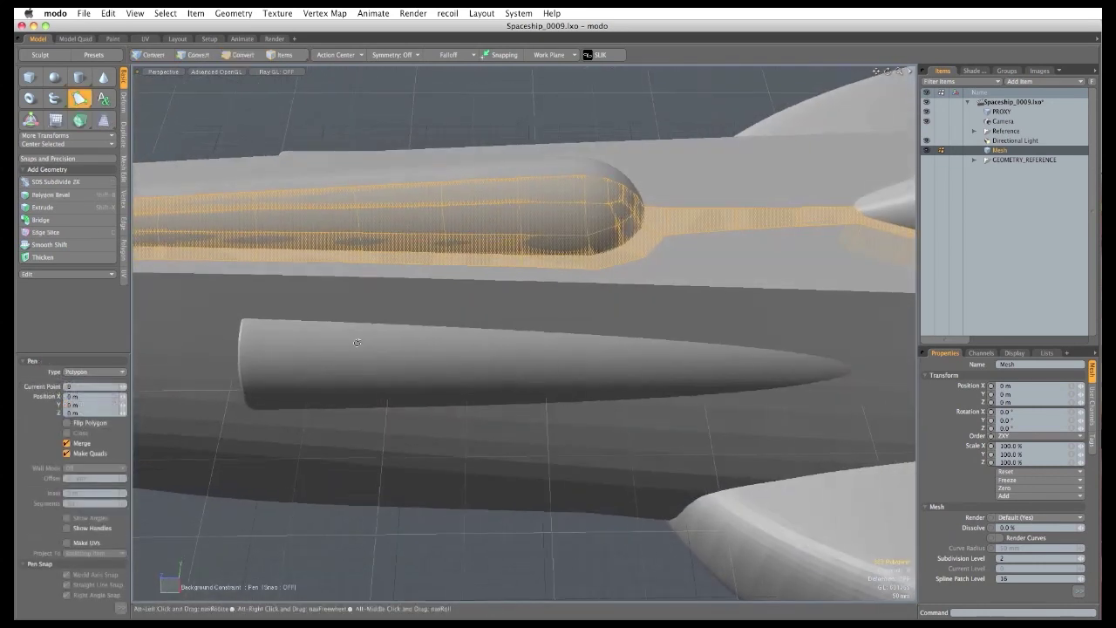
{"action": "left_click", "coordinate": [241, 317]}
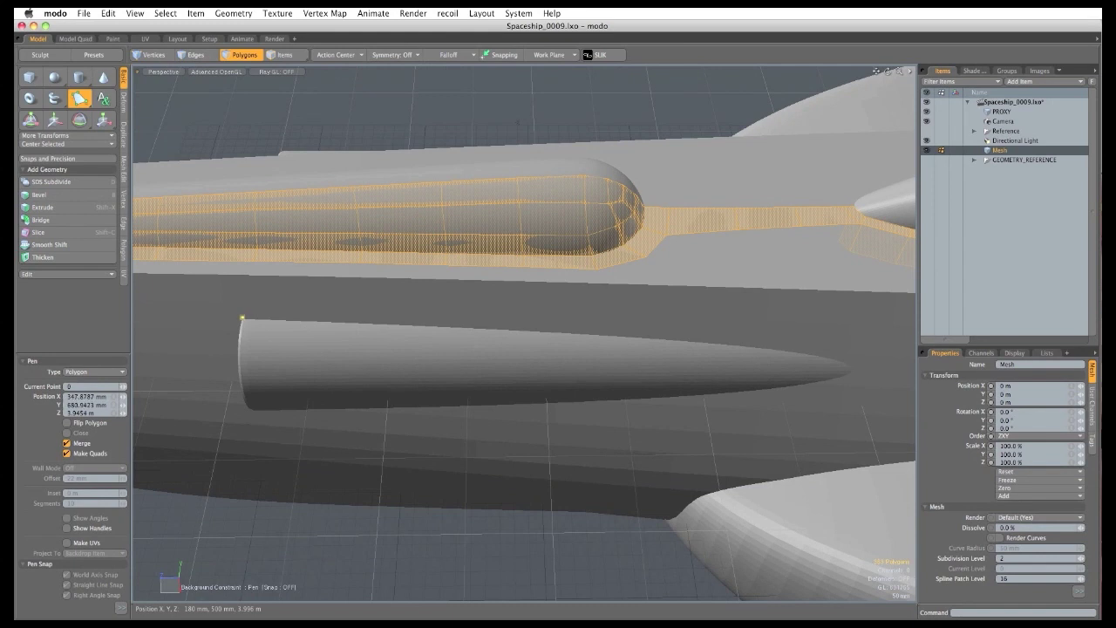
{"action": "left_click", "coordinate": [358, 305]}
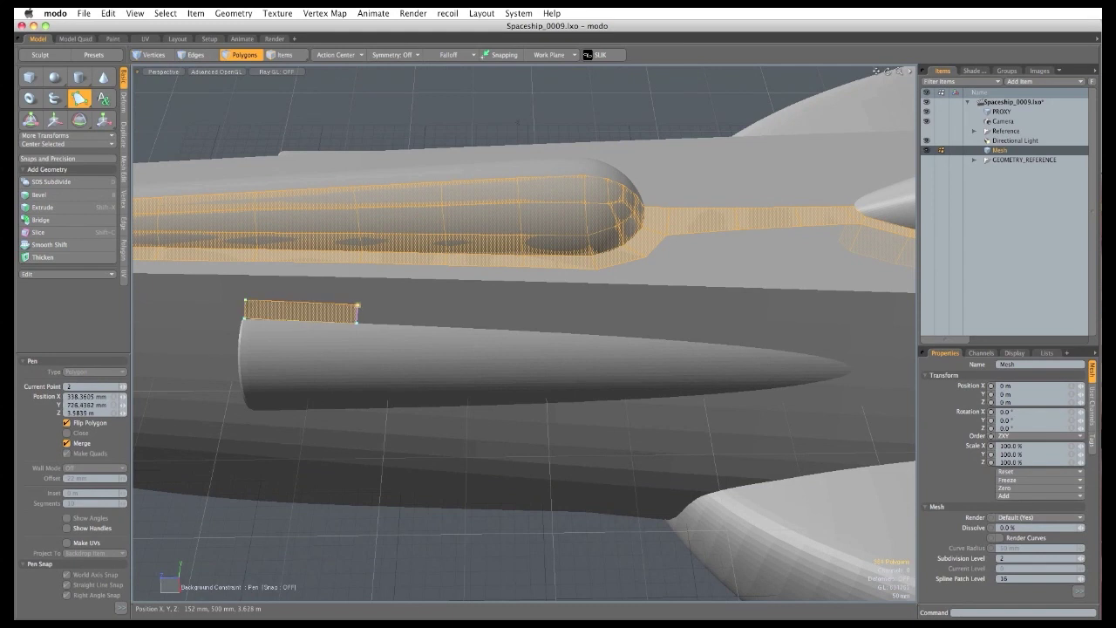
{"action": "left_click", "coordinate": [447, 309]}
{"action": "left_click", "coordinate": [526, 310]}
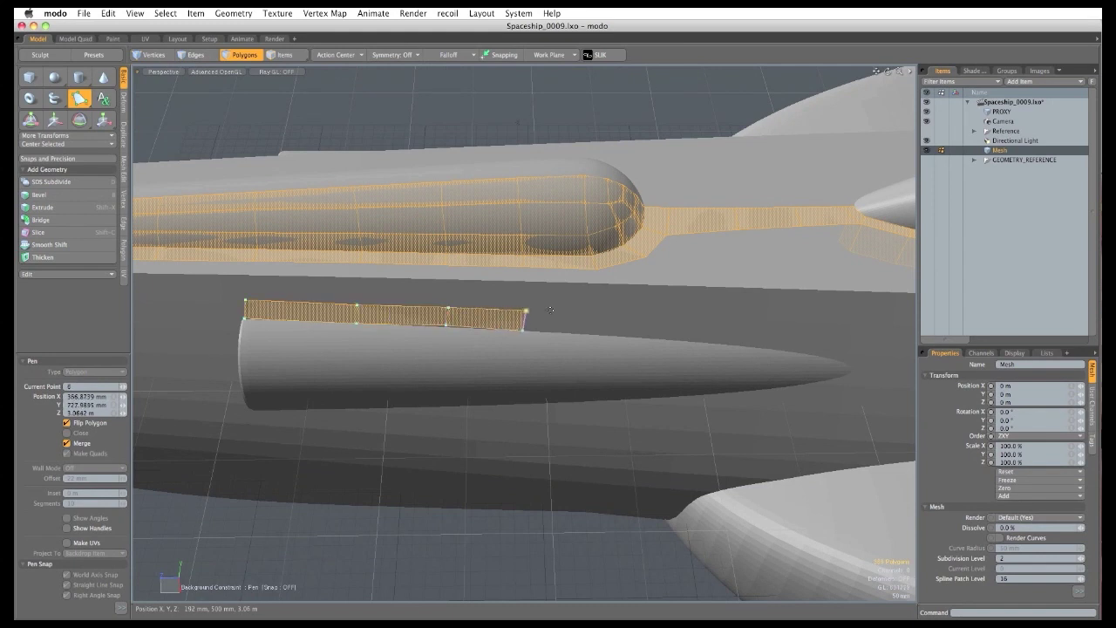
{"action": "left_click", "coordinate": [599, 314]}
{"action": "left_click_drag", "start_coordinate": [427, 309], "coordinate": [499, 347], "text": "alt"}
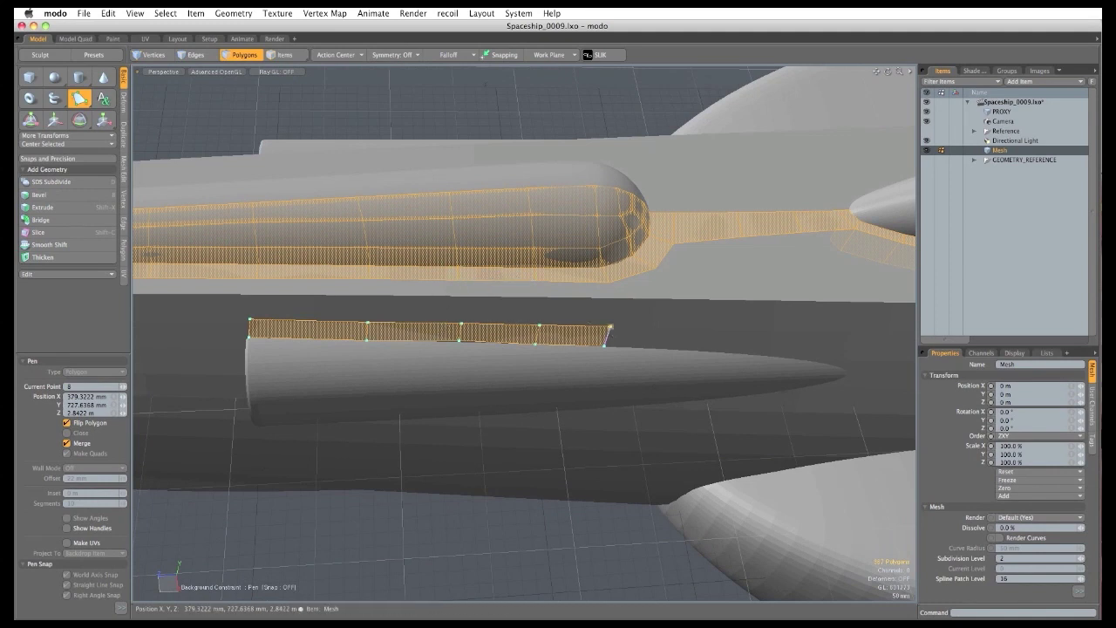
{"action": "left_click_drag", "start_coordinate": [610, 327], "coordinate": [545, 342]}
{"action": "left_click", "coordinate": [646, 328]}
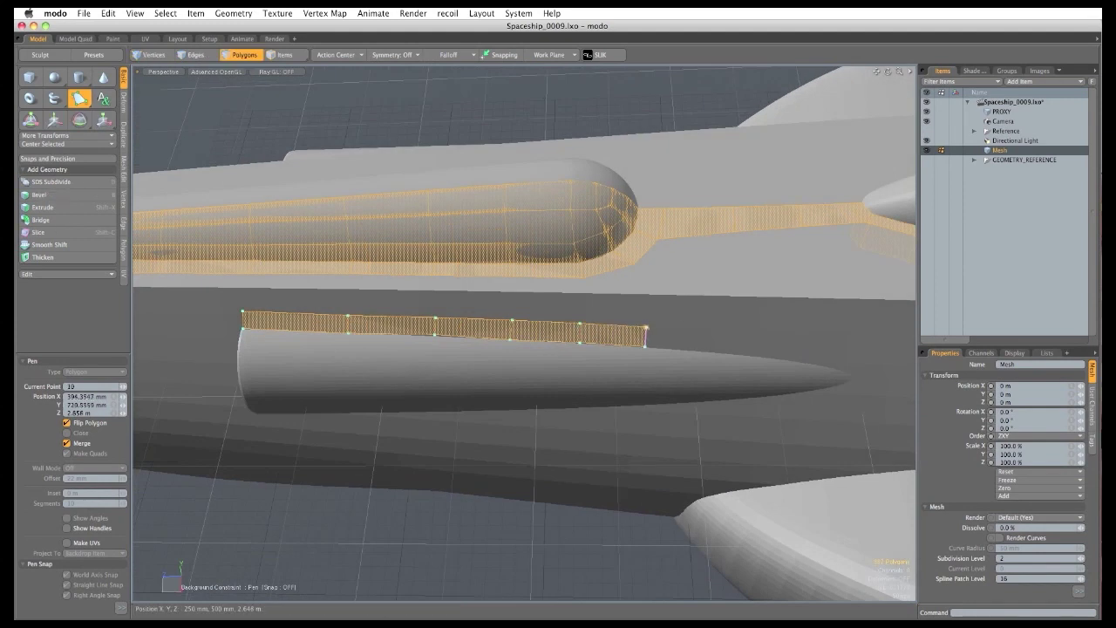
{"action": "left_click", "coordinate": [730, 340]}
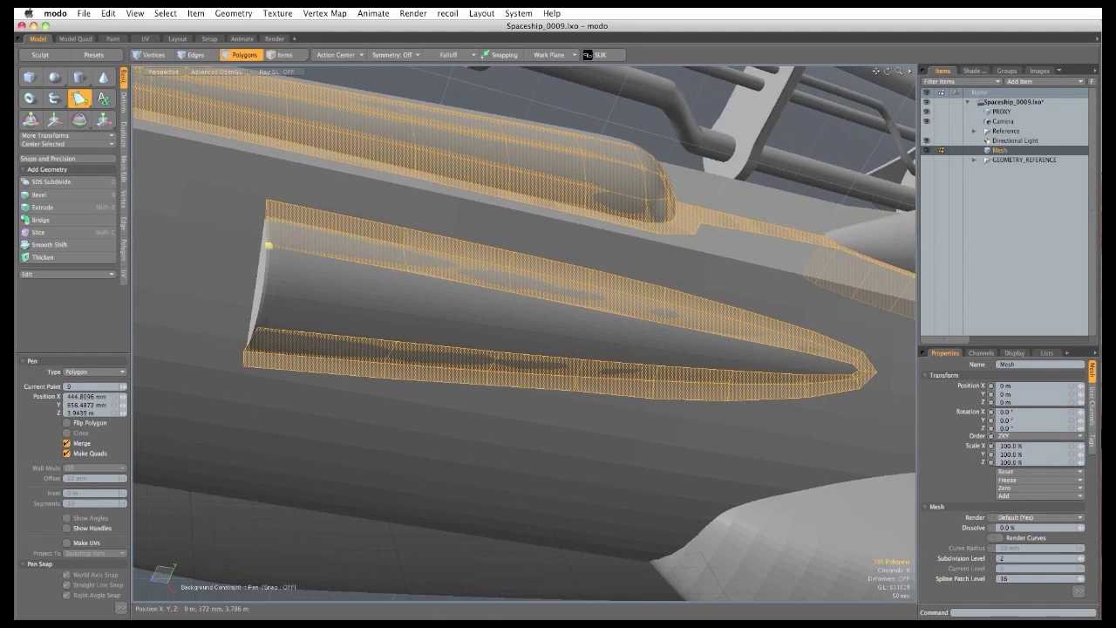
Draw a row of Pen quads on the side pod's upper surface from its blunt end to its pointed tip, fitting the tip vertices.
{"action": "left_click", "coordinate": [406, 300]}
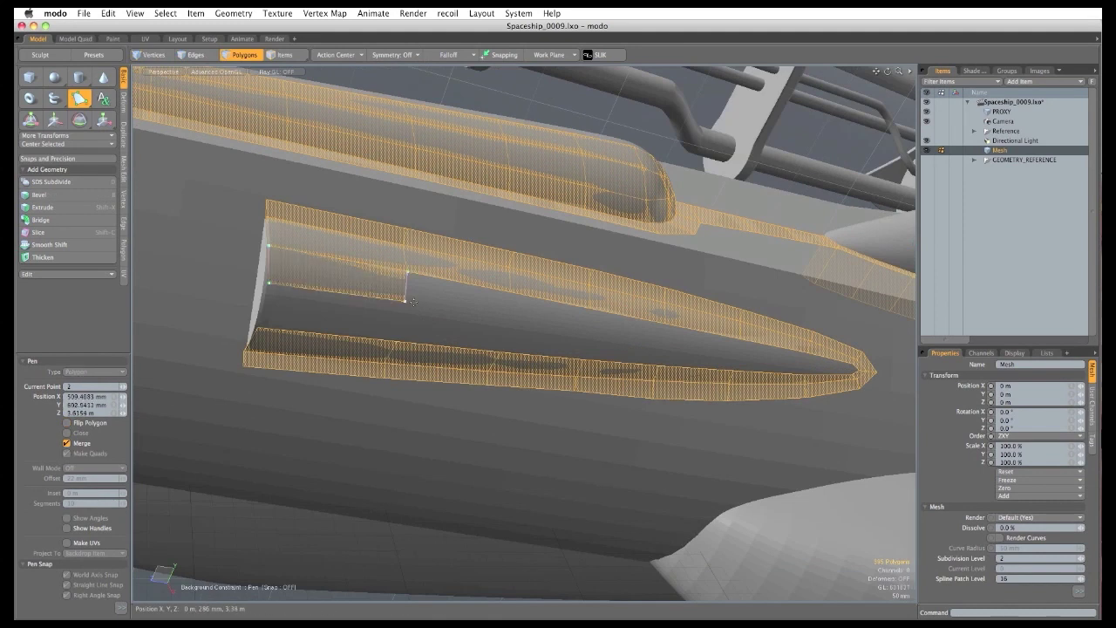
{"action": "left_click", "coordinate": [509, 316]}
{"action": "left_click", "coordinate": [593, 328]}
{"action": "left_click", "coordinate": [663, 337]}
{"action": "left_click_drag", "start_coordinate": [664, 338], "coordinate": [545, 327], "text": "alt"}
{"action": "left_click", "coordinate": [539, 326]}
{"action": "left_click", "coordinate": [665, 345]}
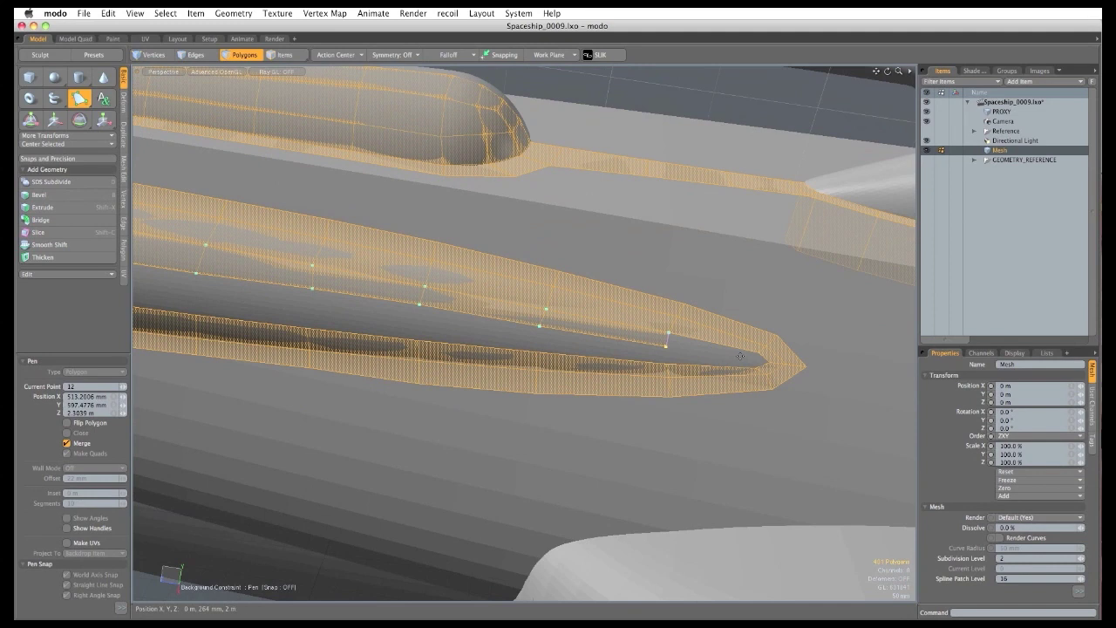
{"action": "scroll", "coordinate": [736, 354], "scroll_direction": "up", "scroll_amount": 3}
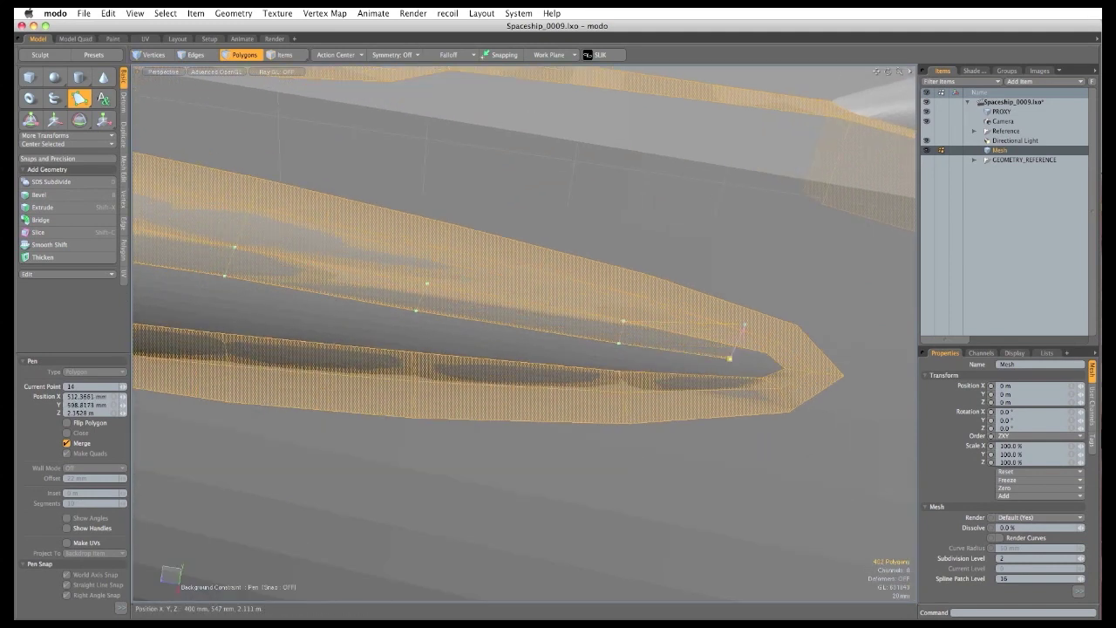
{"action": "left_click_drag", "start_coordinate": [744, 324], "coordinate": [766, 352]}
{"action": "left_click", "coordinate": [761, 378]}
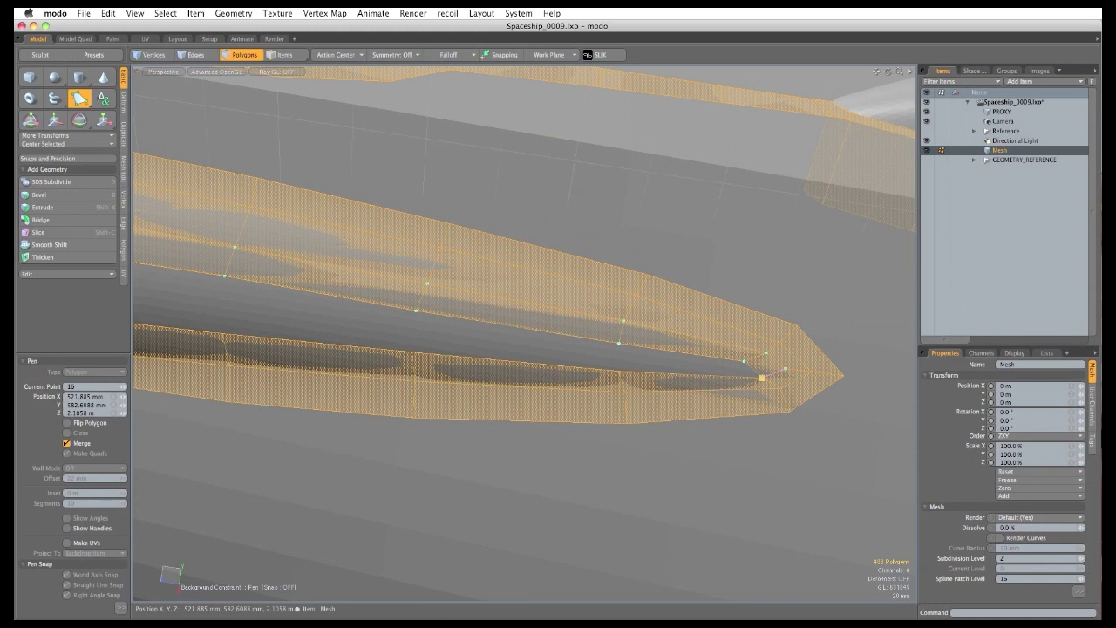
Fill the remaining gap along the side pod's lower side with a row of Pen quads from pointed tip to blunt end.
{"action": "left_click_drag", "start_coordinate": [738, 371], "coordinate": [761, 376], "text": "shift"}
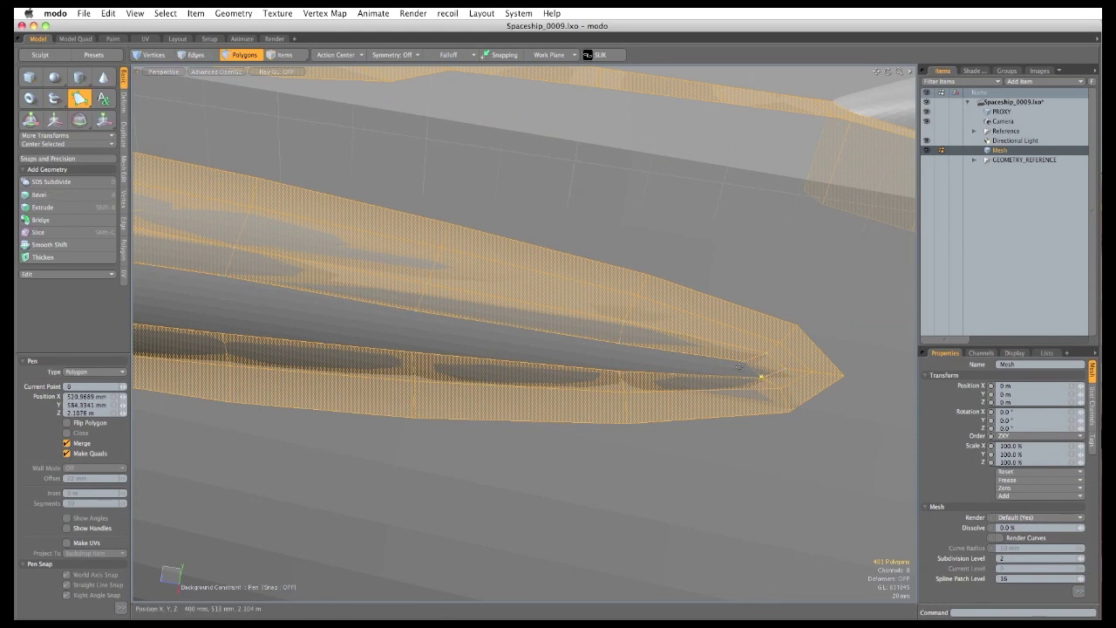
{"action": "left_click", "coordinate": [619, 343]}
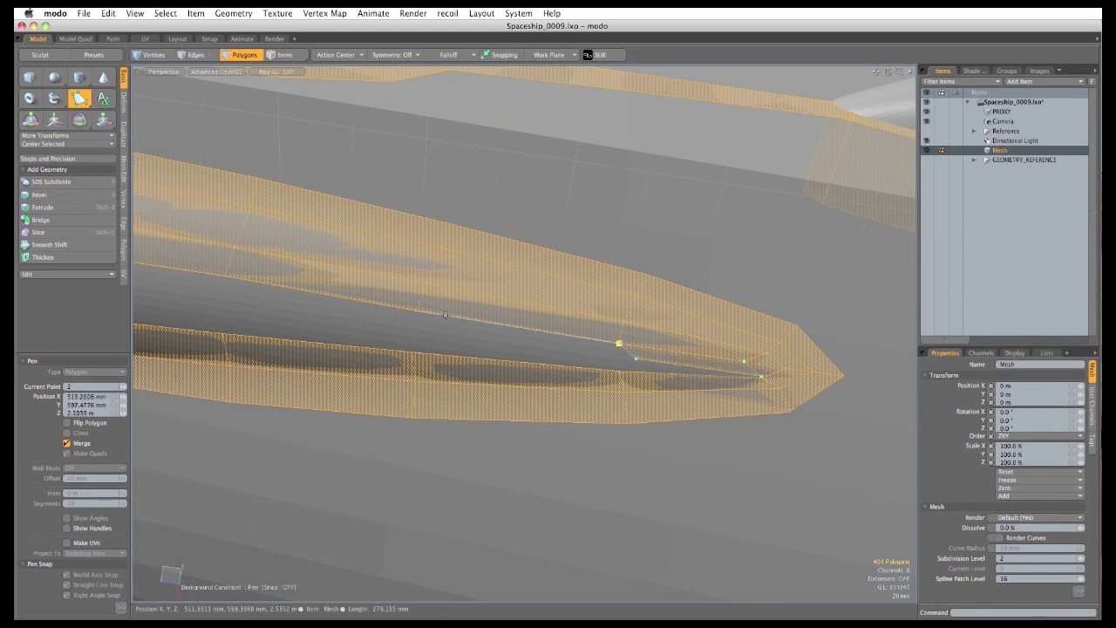
{"action": "left_click_drag", "start_coordinate": [635, 358], "coordinate": [619, 372]}
{"action": "left_click", "coordinate": [415, 311]}
{"action": "left_click_drag", "start_coordinate": [416, 314], "coordinate": [682, 325], "text": "alt+shift"}
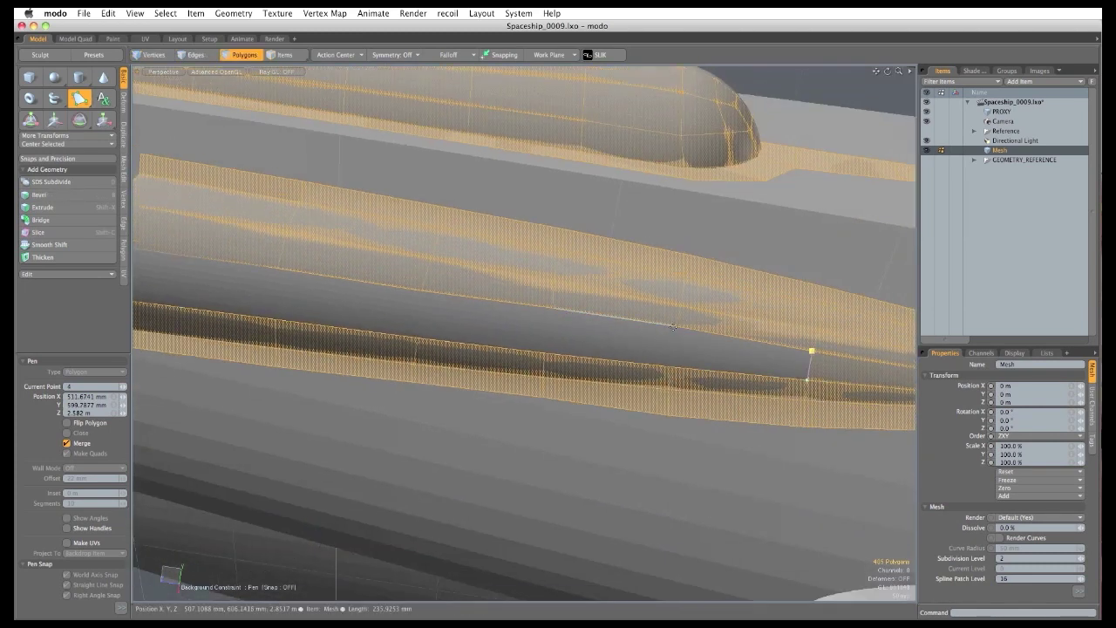
{"action": "left_click", "coordinate": [673, 326]}
{"action": "left_click", "coordinate": [553, 307]}
{"action": "left_click", "coordinate": [421, 291]}
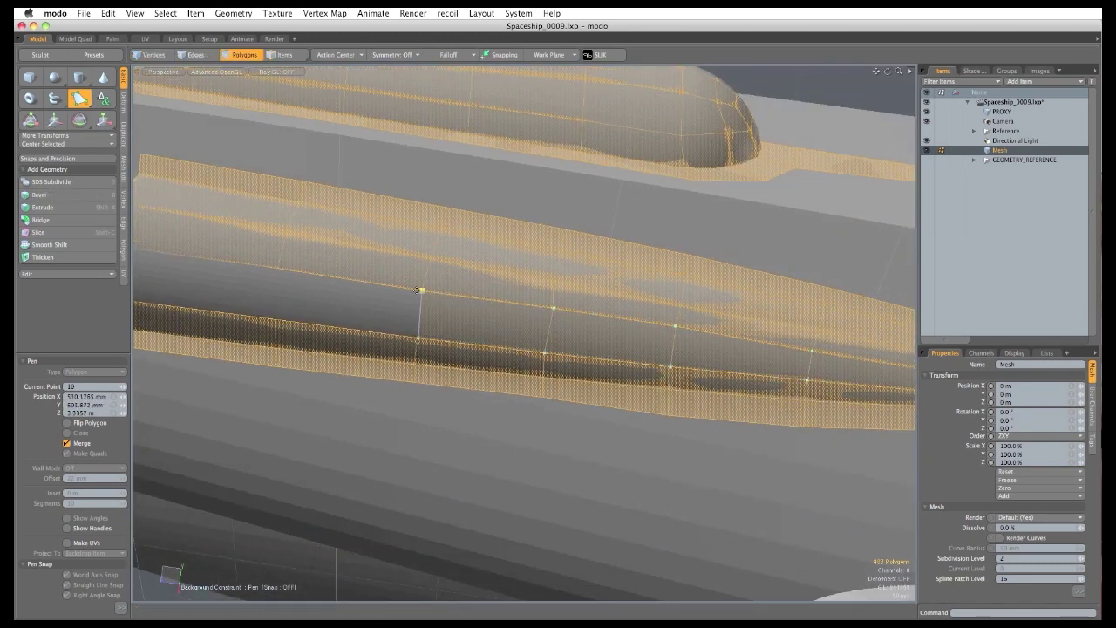
{"action": "left_click_drag", "start_coordinate": [421, 291], "coordinate": [645, 323], "text": "alt+shift"}
{"action": "left_click", "coordinate": [499, 301]}
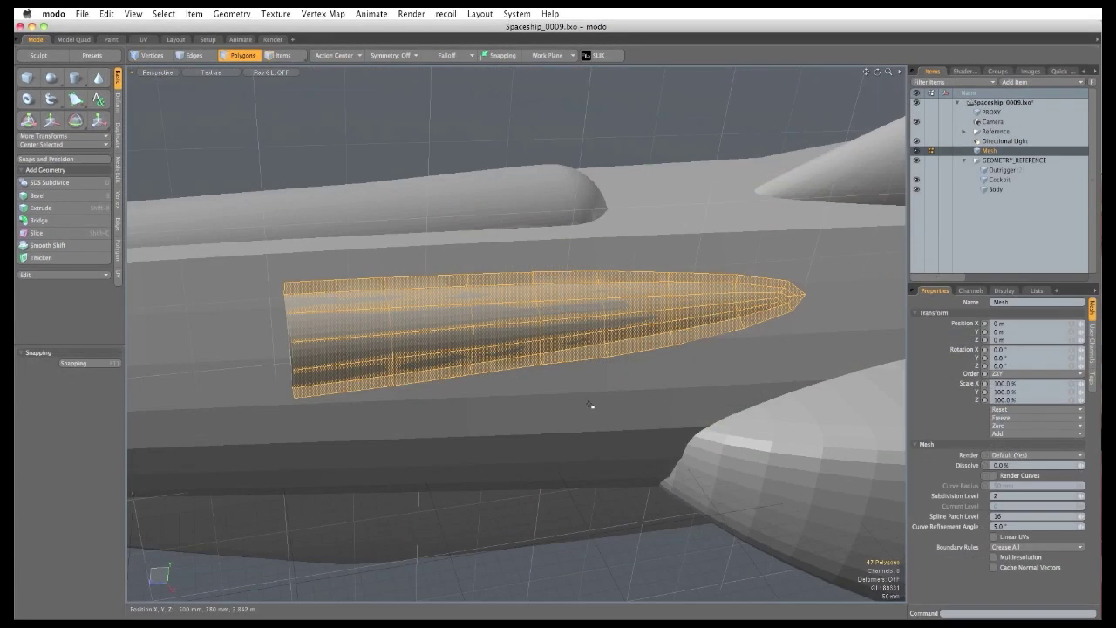
Rotate the side pod's polygons around with the action center set to Selection, so their tapered tip points toward the ship's nose.
{"action": "left_click_drag", "start_coordinate": [590, 405], "coordinate": [536, 393], "text": "ctrl+alt"}
{"action": "left_click_drag", "start_coordinate": [340, 451], "coordinate": [637, 385], "text": "alt+shift"}
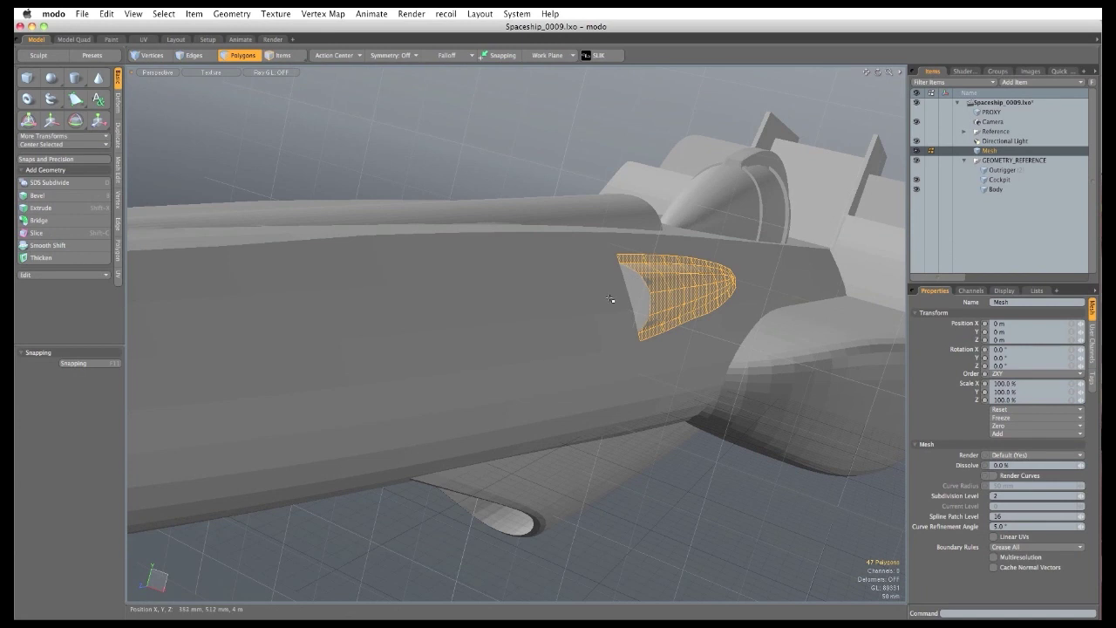
{"action": "left_click_drag", "start_coordinate": [647, 316], "coordinate": [697, 428], "text": "alt"}
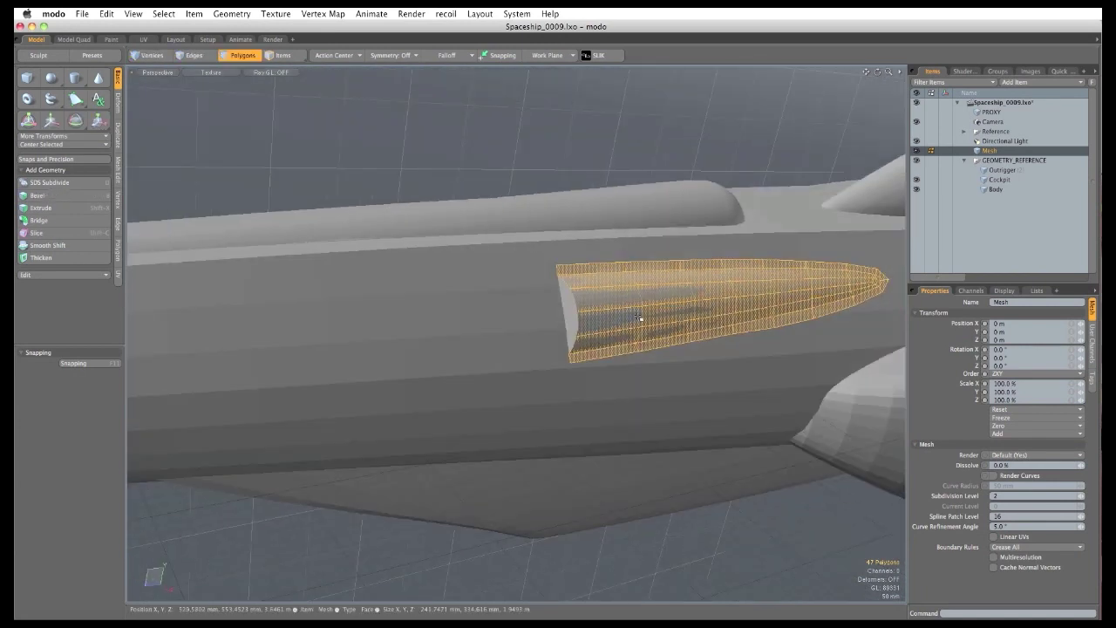
{"action": "key", "text": "ctrl"}
{"action": "left_click_drag", "start_coordinate": [550, 462], "coordinate": [634, 455], "text": "alt"}
{"action": "left_click", "coordinate": [76, 120]}
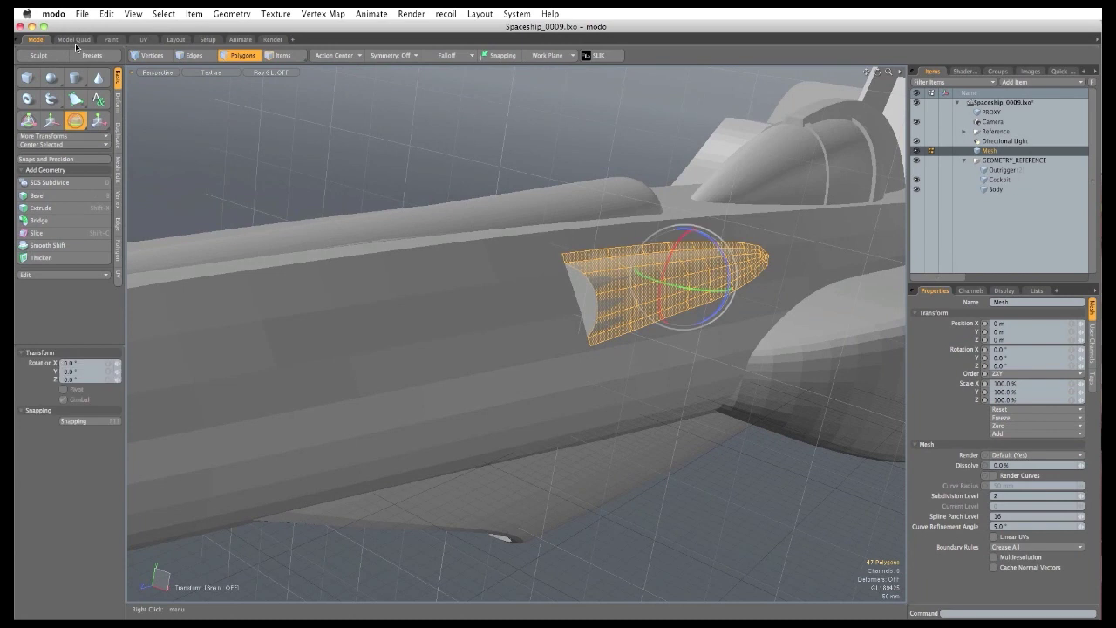
{"action": "left_click", "coordinate": [338, 55]}
{"action": "left_click", "coordinate": [338, 66]}
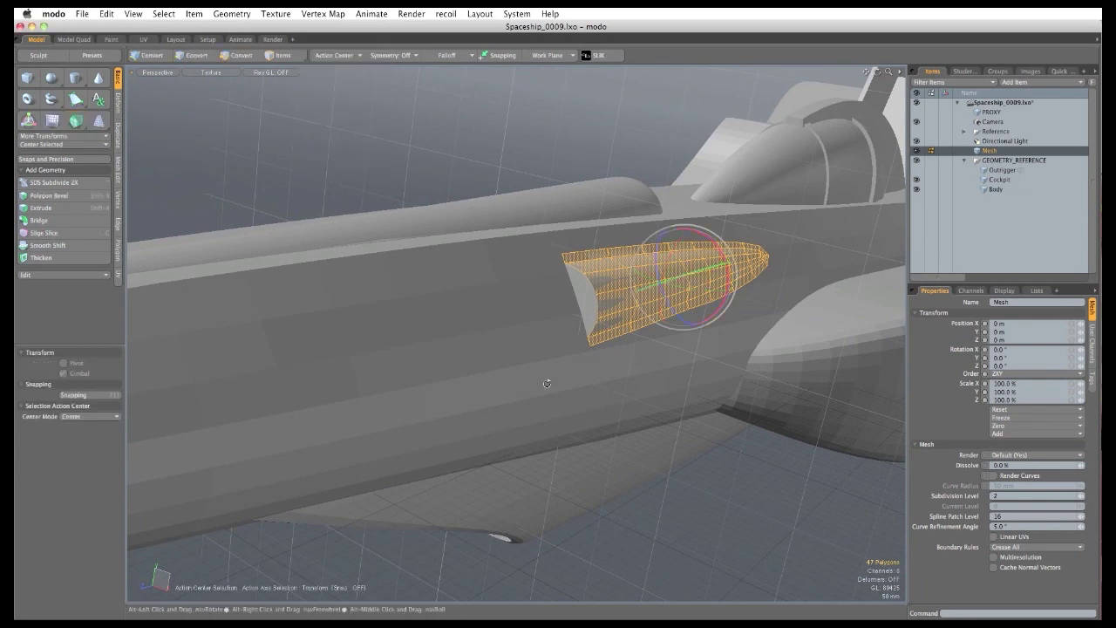
{"action": "left_click_drag", "start_coordinate": [548, 384], "coordinate": [629, 408], "text": "alt"}
{"action": "left_click_drag", "start_coordinate": [693, 262], "coordinate": [615, 276]}
{"action": "left_click_drag", "start_coordinate": [573, 315], "coordinate": [720, 337], "text": "alt"}
{"action": "left_click_drag", "start_coordinate": [617, 269], "coordinate": [633, 268]}
Move the rotated pod polygons forward along the hull so their blunt end meets the blunt end of the reference pod.
{"action": "left_click_drag", "start_coordinate": [636, 311], "coordinate": [497, 155], "text": "alt"}
{"action": "key", "text": "w"}
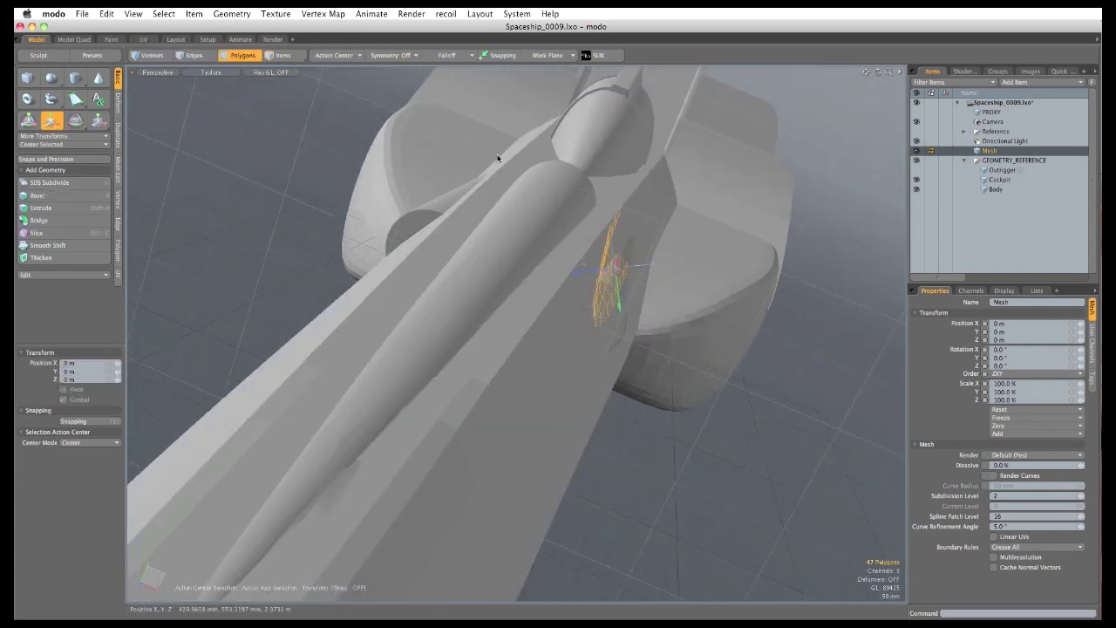
{"action": "left_click_drag", "start_coordinate": [575, 271], "coordinate": [455, 322]}
{"action": "left_click_drag", "start_coordinate": [445, 326], "coordinate": [514, 354], "text": "alt"}
{"action": "key", "text": "space"}
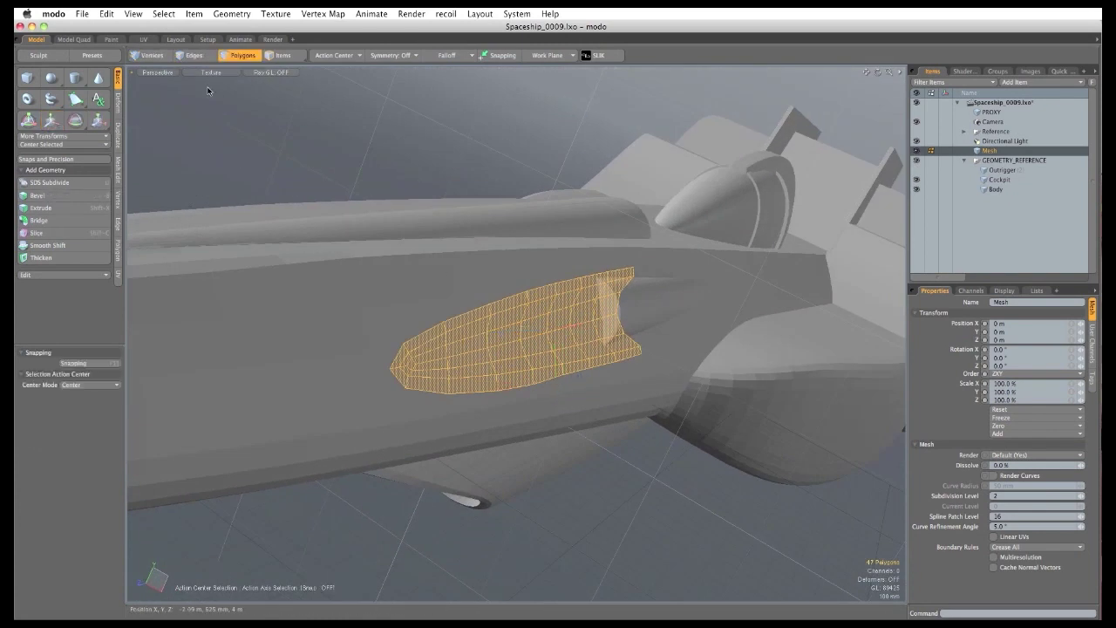
Select the turned shape's outer border strip and set a Background constraint with the Vector geometry constraint.
{"action": "left_click_drag", "start_coordinate": [620, 275], "coordinate": [588, 280]}
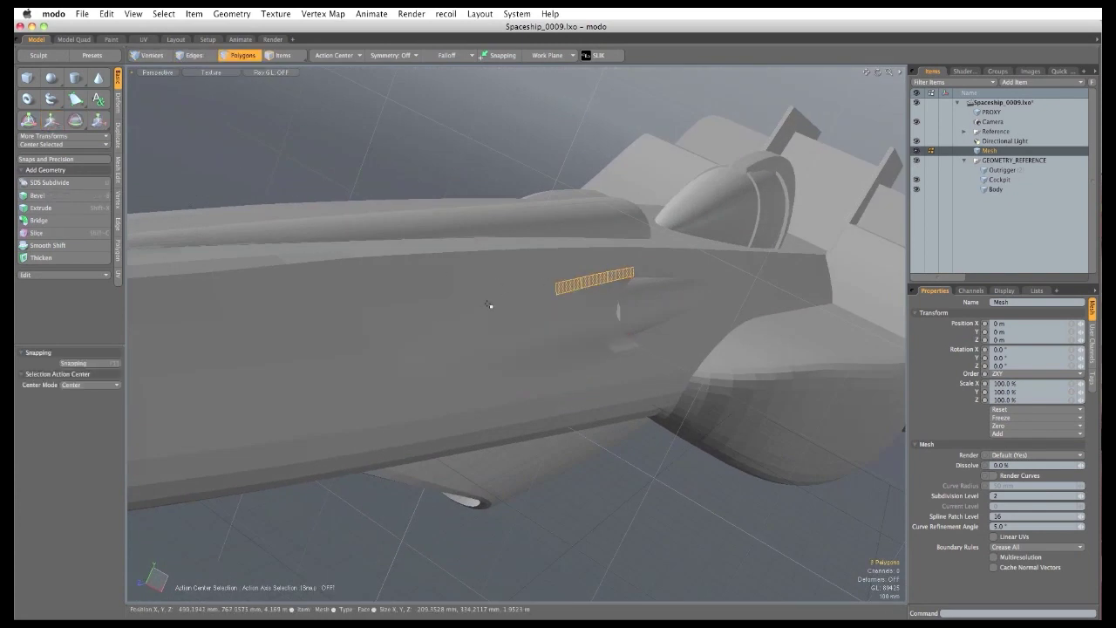
{"action": "mouse_move", "coordinate": [489, 304]}
{"action": "left_mouse_down"}
{"action": "mouse_move", "coordinate": [410, 357]}
{"action": "mouse_move", "coordinate": [450, 389]}
{"action": "mouse_move", "coordinate": [587, 368]}
{"action": "mouse_move", "coordinate": [416, 381]}
{"action": "mouse_move", "coordinate": [444, 323]}
{"action": "mouse_move", "coordinate": [491, 308]}
{"action": "left_mouse_up"}
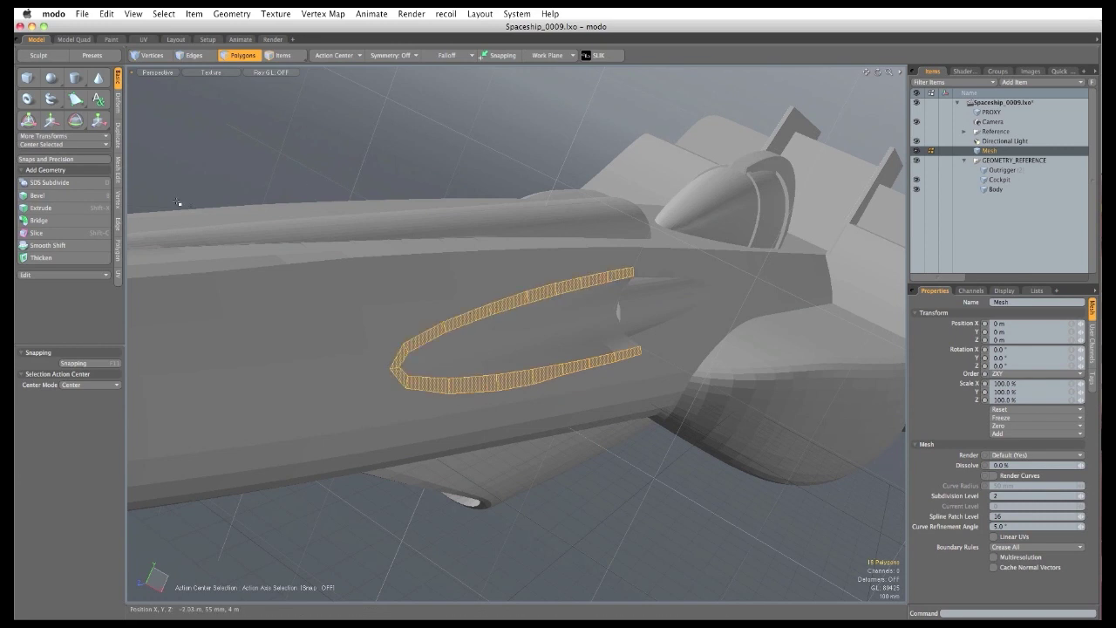
{"action": "left_click", "coordinate": [85, 363]}
{"action": "left_click", "coordinate": [91, 394]}
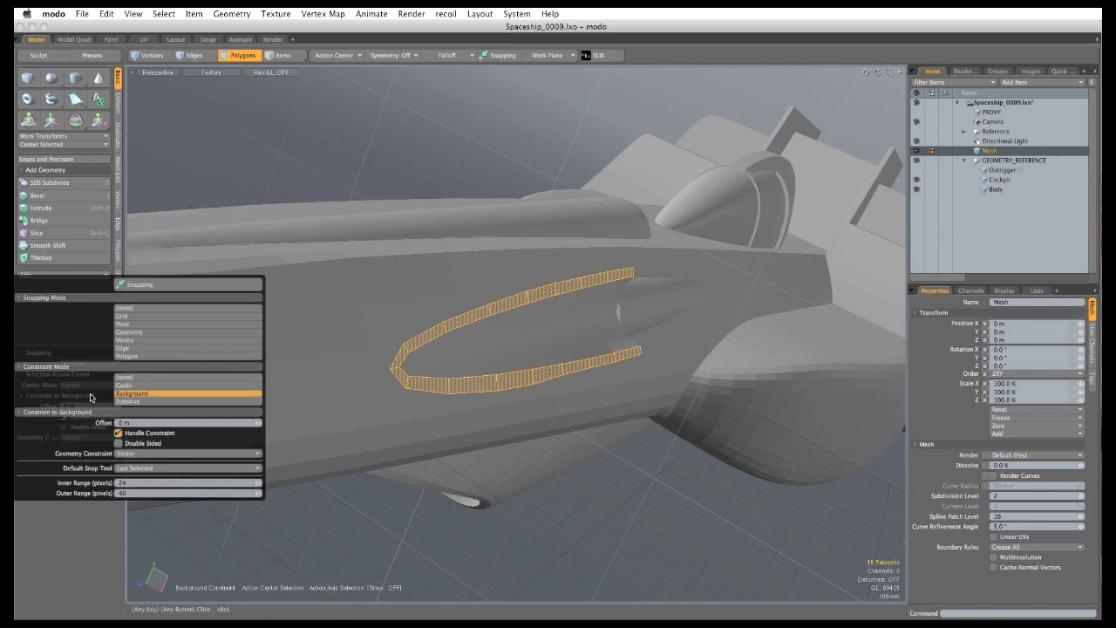
{"action": "left_click", "coordinate": [127, 455]}
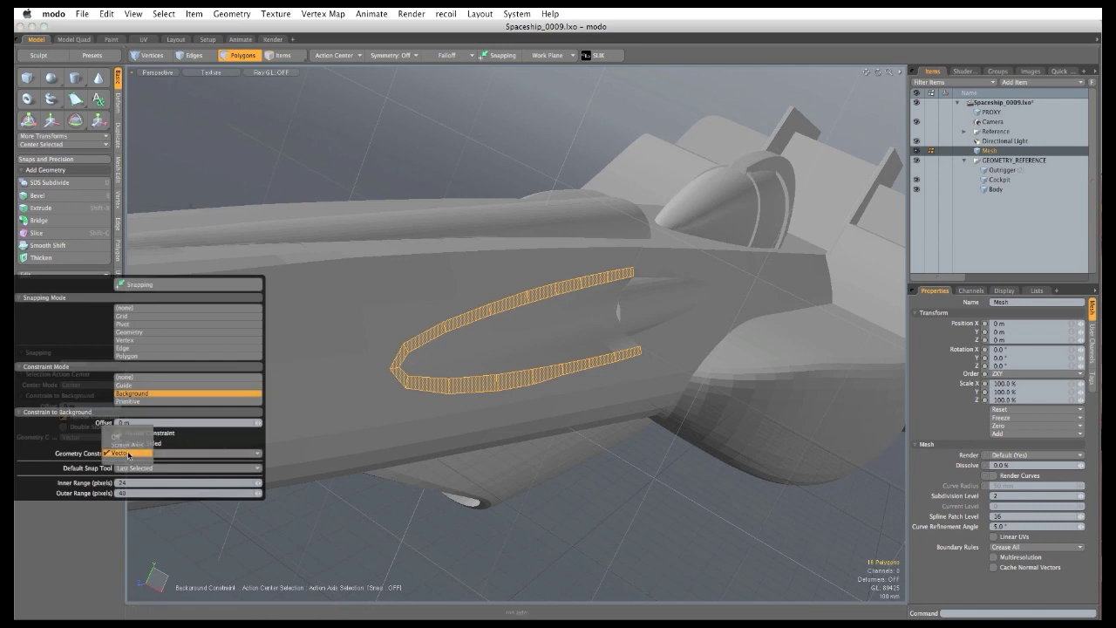
{"action": "left_click", "coordinate": [128, 455]}
Move the selected border strip along its length so it conforms to the hull surface ahead of the pod.
{"action": "key", "text": "w"}
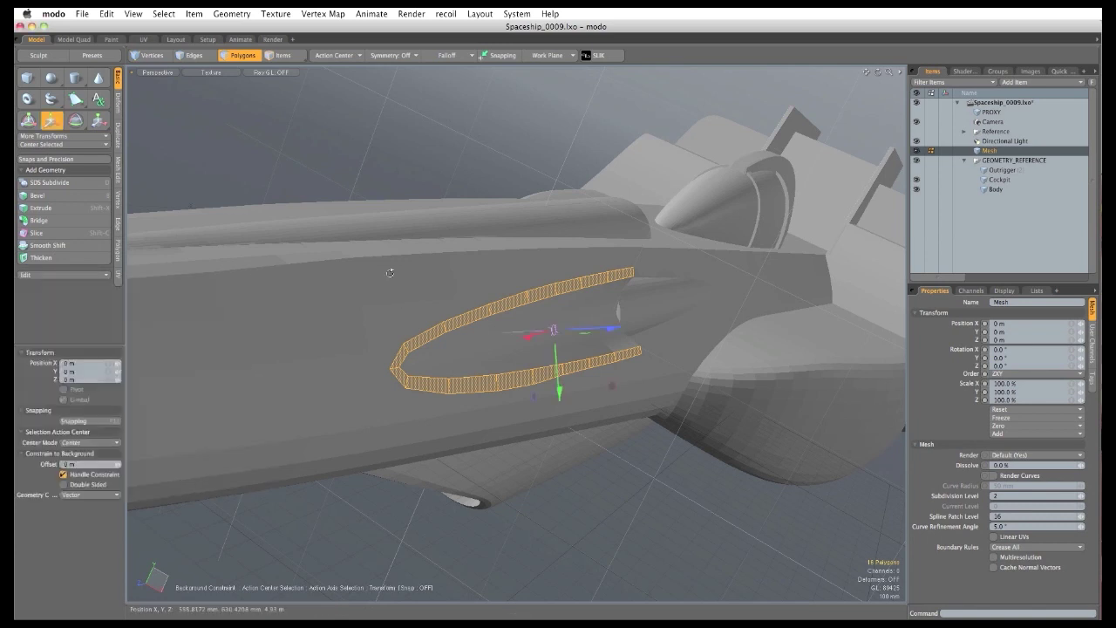
{"action": "left_click_drag", "start_coordinate": [389, 273], "coordinate": [470, 344], "text": "alt"}
{"action": "left_click_drag", "start_coordinate": [652, 306], "coordinate": [596, 313]}
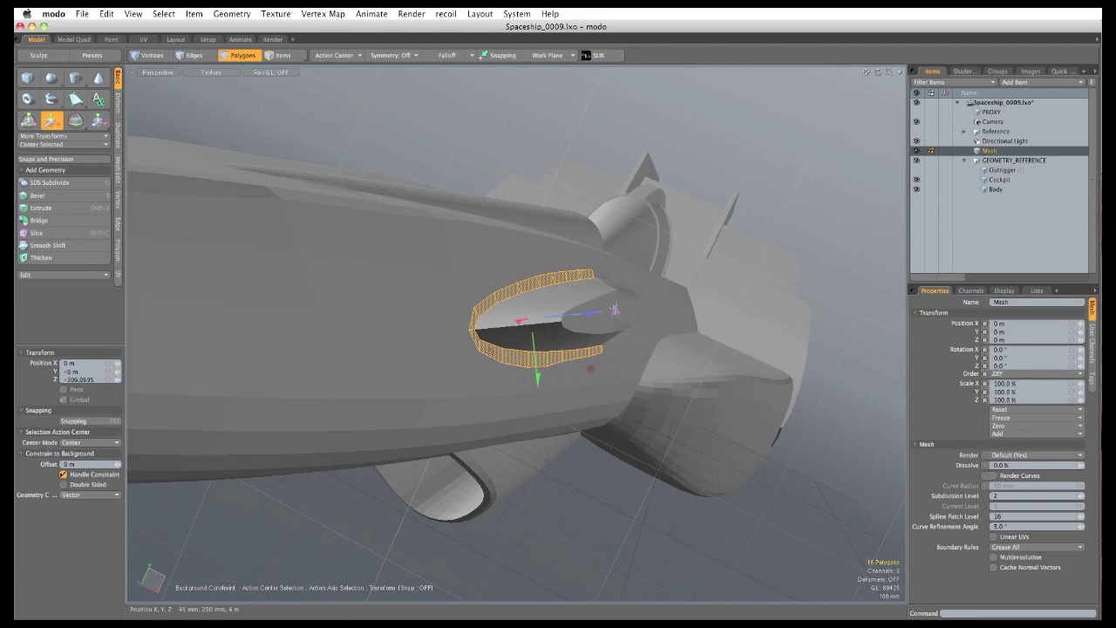
{"action": "key", "text": "q"}
{"action": "left_click_drag", "start_coordinate": [523, 313], "coordinate": [458, 363], "text": "alt"}
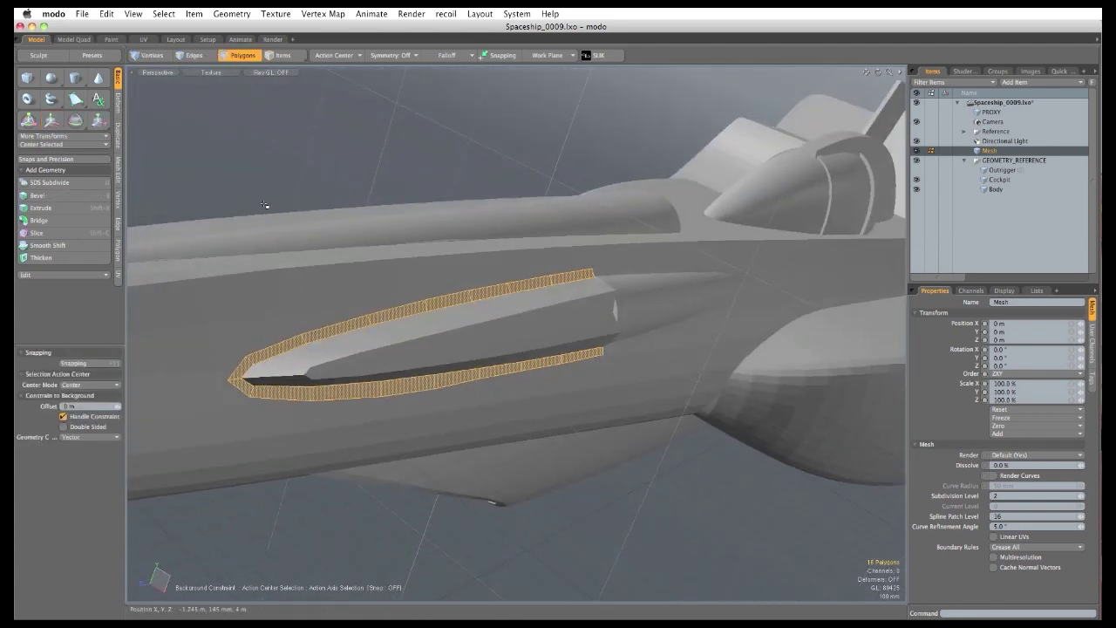
Hide the reference geometry and move the turned shape's inner polygons with the action center set to Selection, forming a recess ahead of the pod.
{"action": "key", "text": "Escape"}
{"action": "mouse_move", "coordinate": [390, 365]}
{"action": "left_mouse_down"}
{"action": "mouse_move", "coordinate": [342, 369]}
{"action": "mouse_move", "coordinate": [414, 362]}
{"action": "left_mouse_up"}
{"action": "mouse_move", "coordinate": [315, 375]}
{"action": "left_mouse_down"}
{"action": "mouse_move", "coordinate": [595, 319]}
{"action": "mouse_move", "coordinate": [596, 370]}
{"action": "mouse_move", "coordinate": [567, 355]}
{"action": "left_mouse_up"}
{"action": "key", "text": "w"}
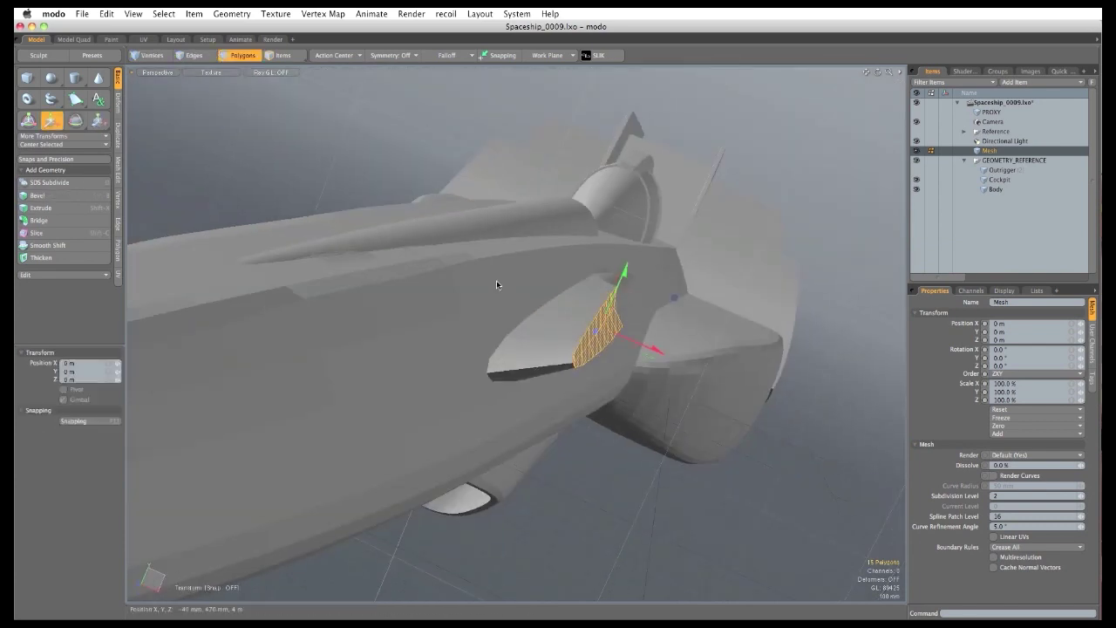
{"action": "left_click_drag", "start_coordinate": [496, 281], "coordinate": [517, 277], "text": "alt"}
{"action": "left_click", "coordinate": [348, 58]}
{"action": "left_click", "coordinate": [348, 67]}
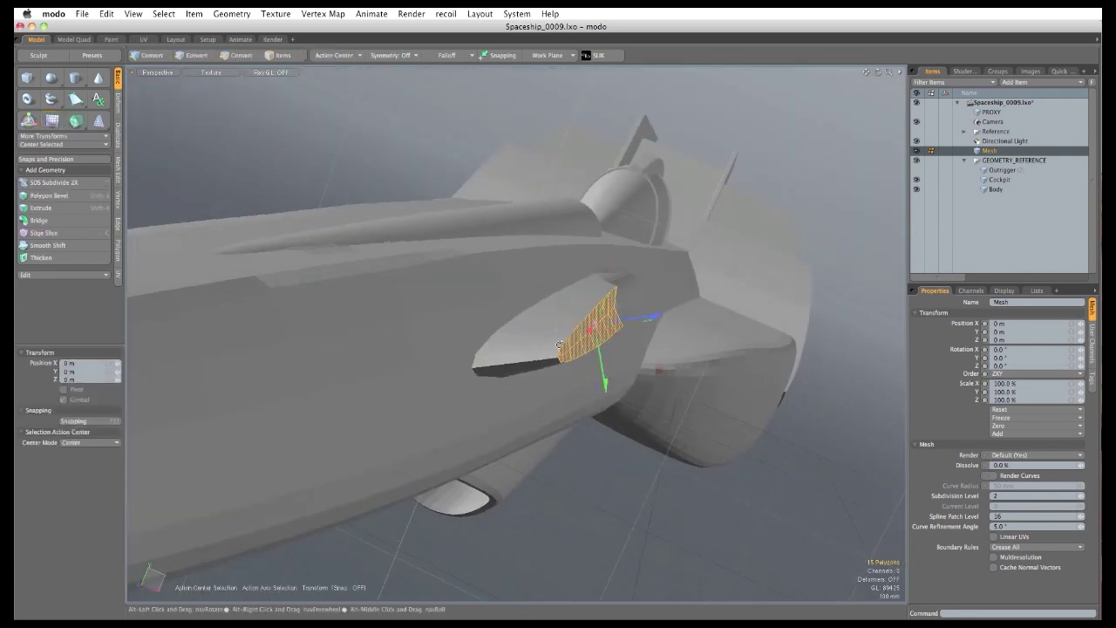
{"action": "left_click_drag", "start_coordinate": [620, 345], "coordinate": [611, 294], "text": "alt"}
{"action": "left_click", "coordinate": [915, 163]}
{"action": "scroll", "coordinate": [624, 335], "scroll_direction": "up", "scroll_amount": 3}
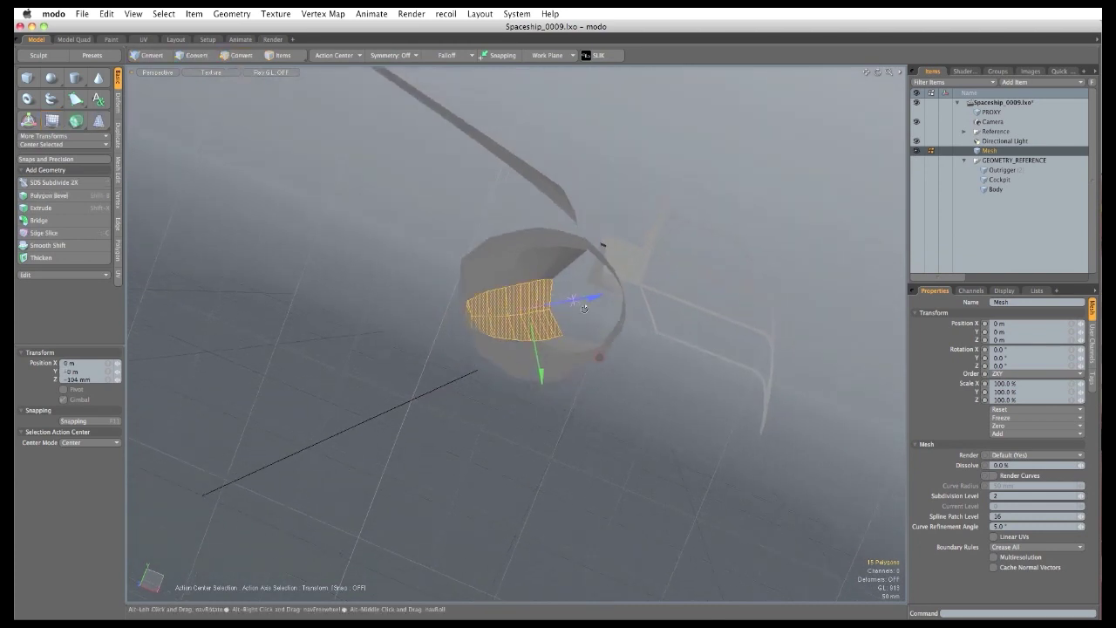
{"action": "left_click_drag", "start_coordinate": [598, 359], "coordinate": [434, 313]}
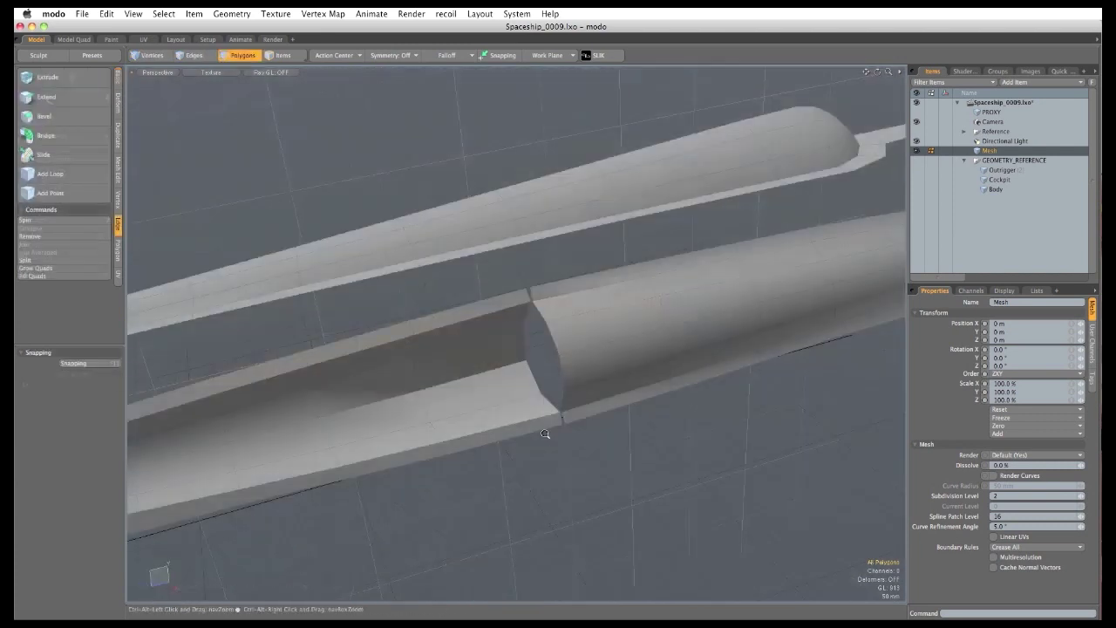
Close the gaps between the recess and pod border strips by joining the facing edge pairs with Join Averaged.
{"action": "key", "text": "2"}
{"action": "left_click_drag", "start_coordinate": [562, 416], "coordinate": [571, 414]}
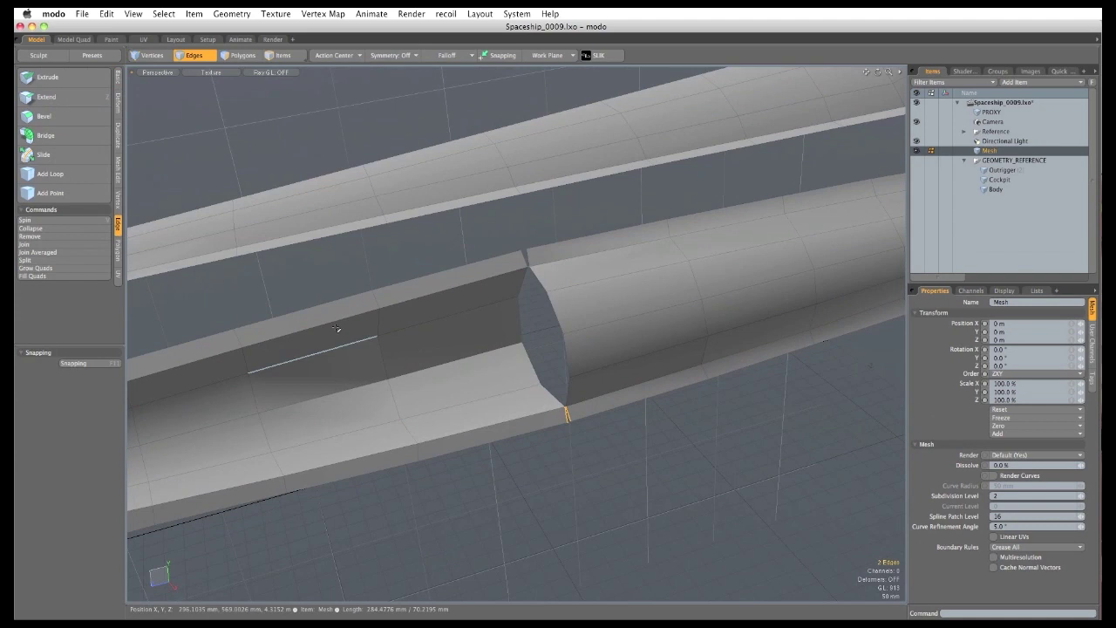
{"action": "left_click", "coordinate": [71, 253]}
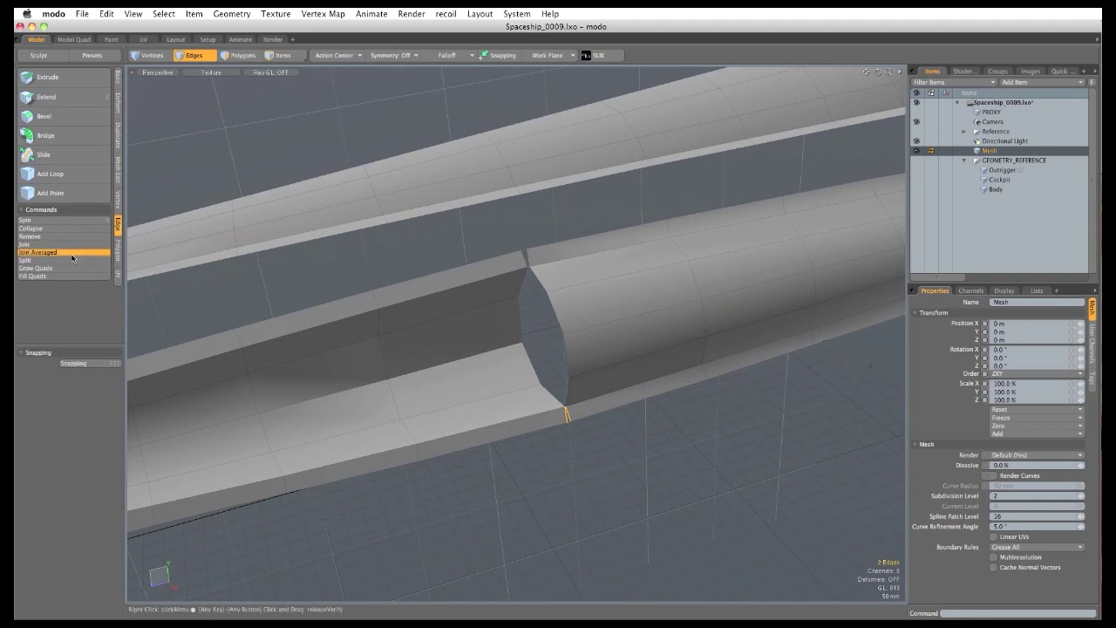
{"action": "key", "text": "Return"}
{"action": "left_click", "coordinate": [76, 251]}
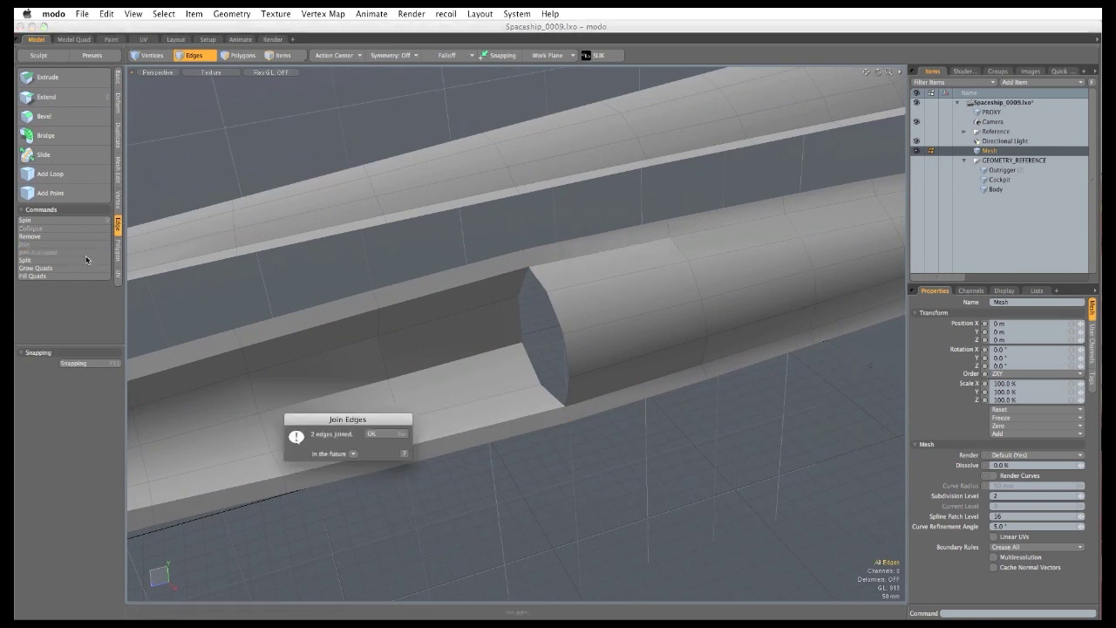
Select the edge loop around the pod's open blunt end and flatten it by scaling along Z.
{"action": "double_click", "coordinate": [560, 324]}
{"action": "left_click_drag", "start_coordinate": [565, 329], "coordinate": [431, 333], "text": "alt"}
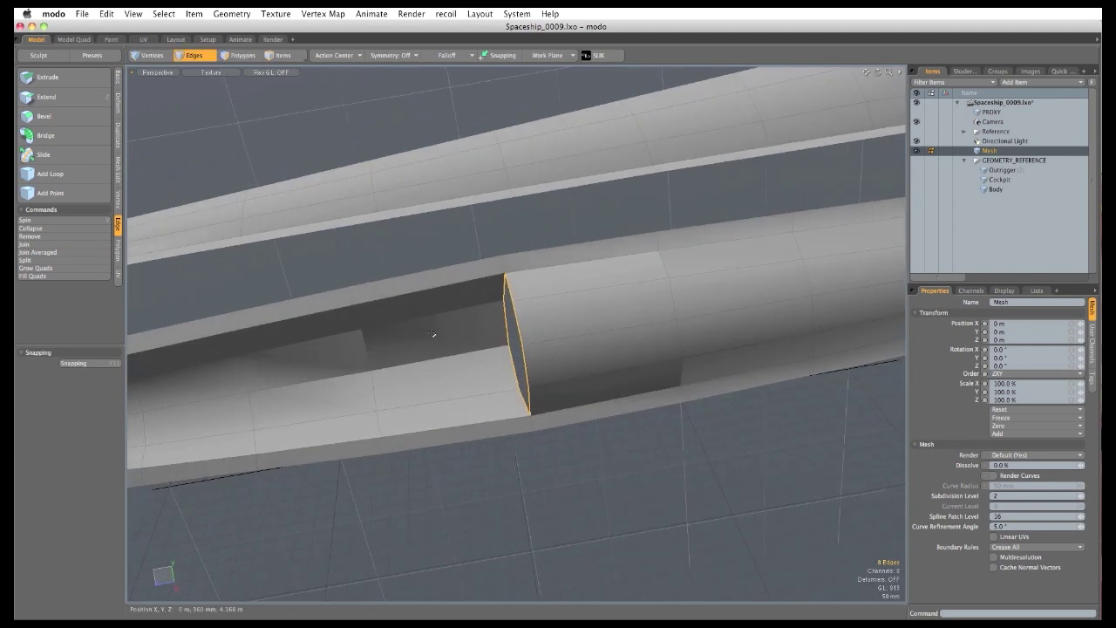
{"action": "key", "text": "r"}
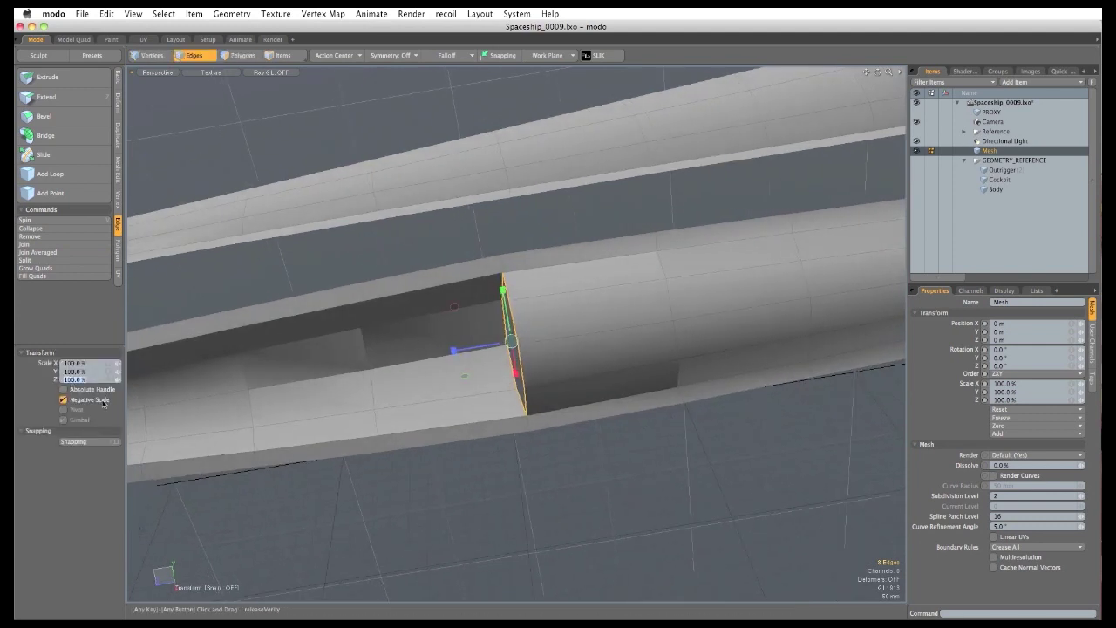
{"action": "key", "text": "Return"}
{"action": "key", "text": "space"}
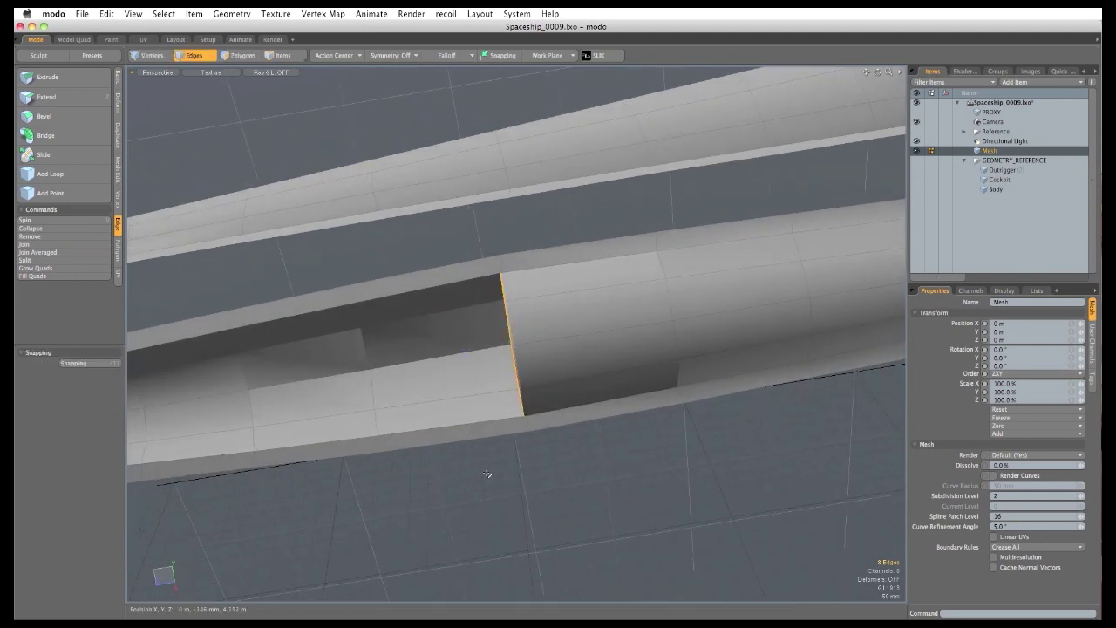
Extend the pod opening's edge loop and scale the new edges slightly inward to form a narrow rim.
{"action": "left_click_drag", "start_coordinate": [488, 473], "coordinate": [653, 336], "text": "alt"}
{"action": "left_click_drag", "start_coordinate": [654, 336], "coordinate": [628, 276], "text": "alt"}
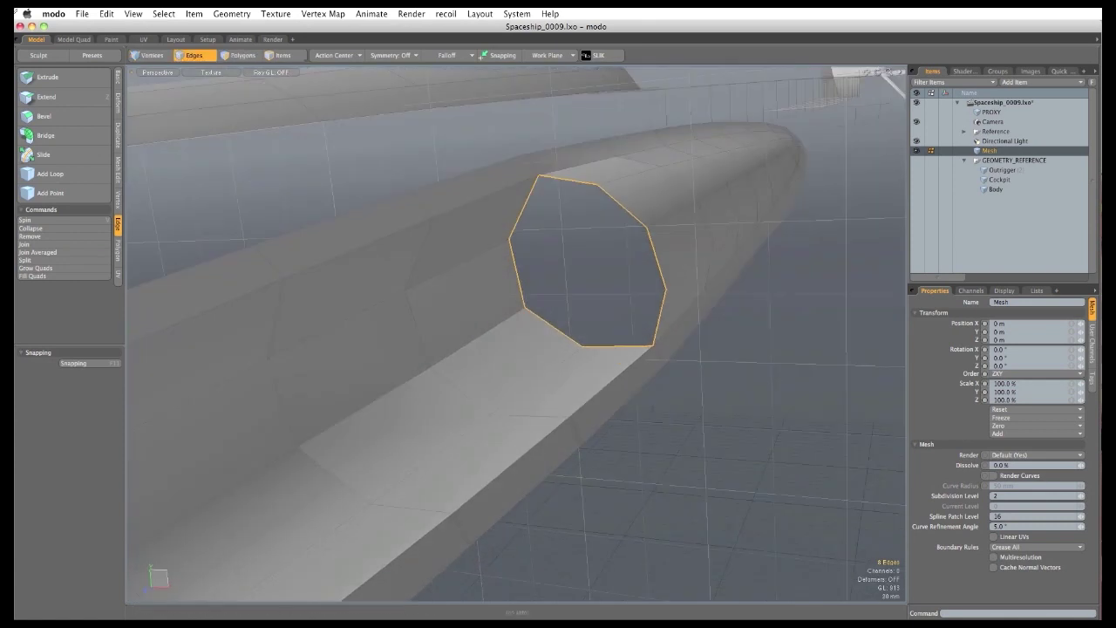
{"action": "key", "text": "z"}
{"action": "left_click_drag", "start_coordinate": [513, 323], "coordinate": [525, 311], "text": "alt"}
{"action": "left_click", "coordinate": [526, 306]}
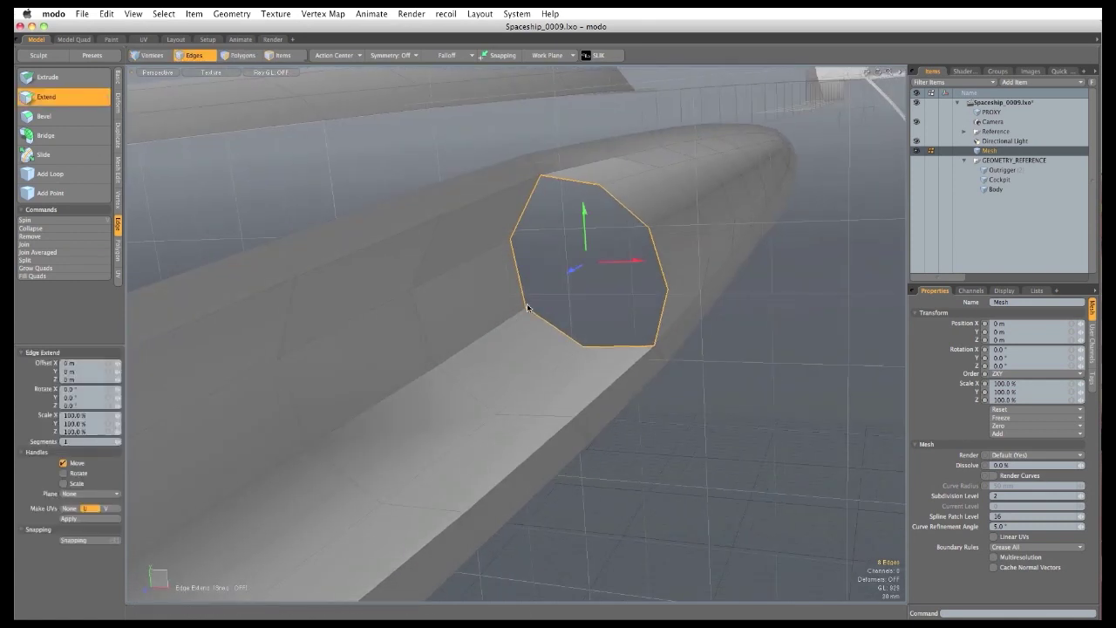
{"action": "key", "text": "r"}
{"action": "left_click_drag", "start_coordinate": [631, 214], "coordinate": [617, 215]}
{"action": "key", "text": "q"}
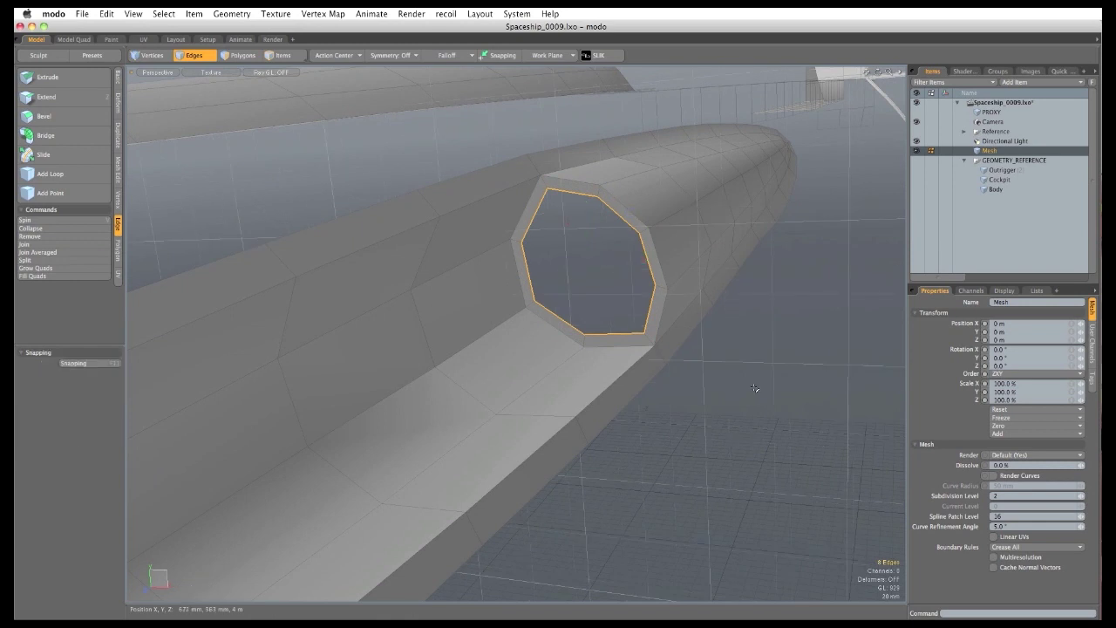
Deselect the edges, turn on subdivision smoothing for the mesh and inspect the pod and recess.
{"action": "key", "text": "Escape"}
{"action": "key", "text": "Tab"}
{"action": "left_click_drag", "start_coordinate": [523, 342], "coordinate": [451, 404], "text": "alt"}
{"action": "scroll", "coordinate": [550, 335], "scroll_direction": "down", "scroll_amount": 4}
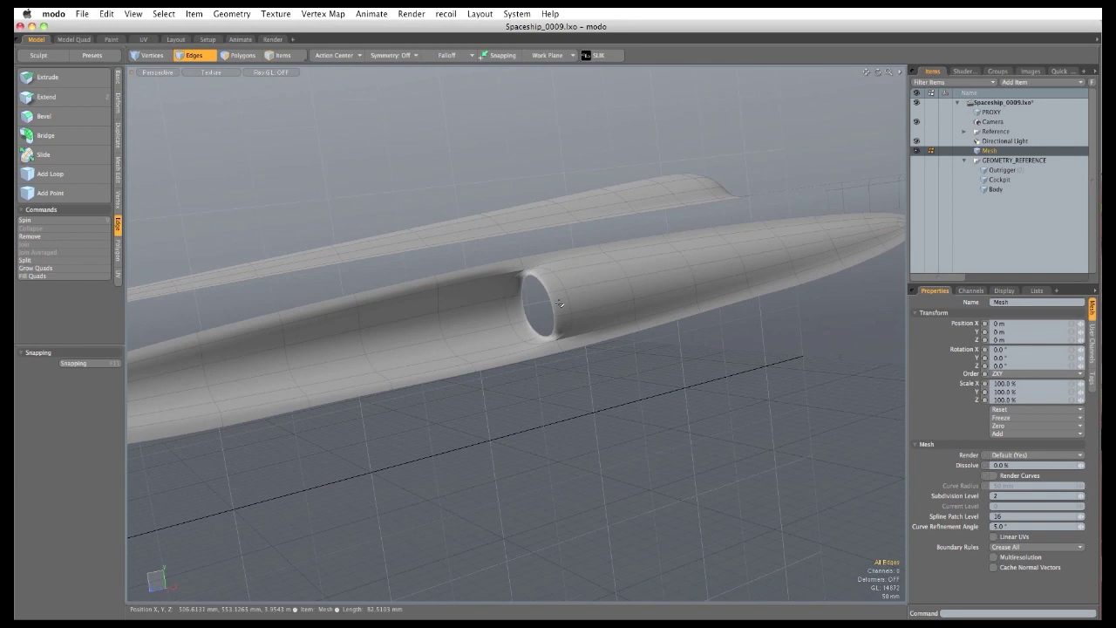
{"action": "left_click_drag", "start_coordinate": [468, 342], "coordinate": [593, 375], "text": "alt"}
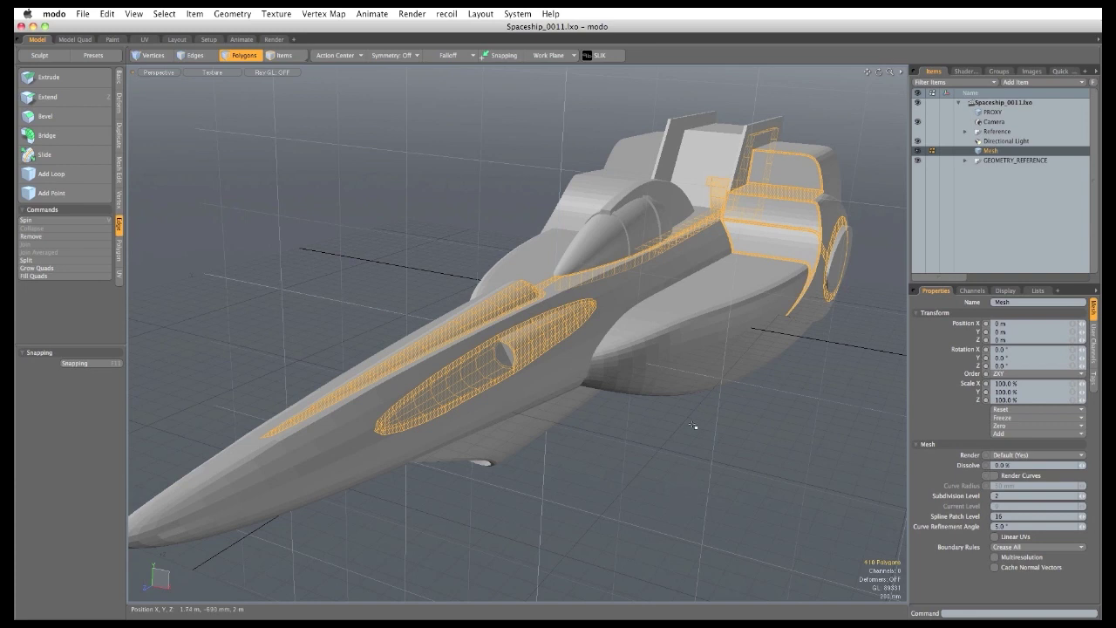
Set the snapping constraint mode to Background and enable Handle Constraint.
{"action": "left_click_drag", "start_coordinate": [662, 508], "coordinate": [628, 421], "text": "alt"}
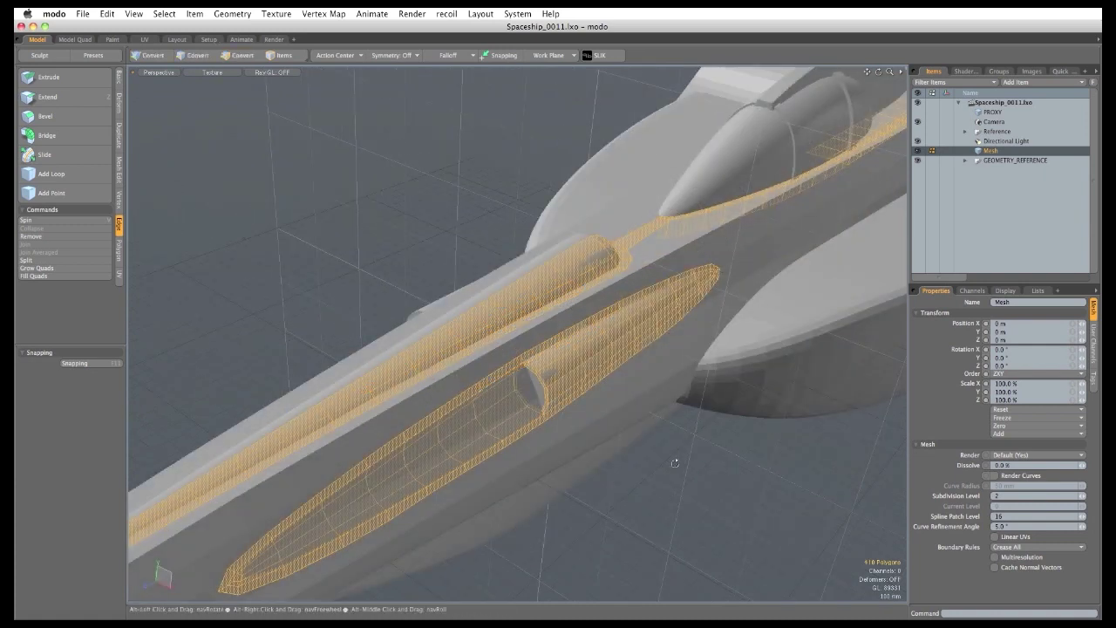
{"action": "left_click_drag", "start_coordinate": [672, 463], "coordinate": [478, 484], "text": "alt"}
{"action": "left_click", "coordinate": [79, 365]}
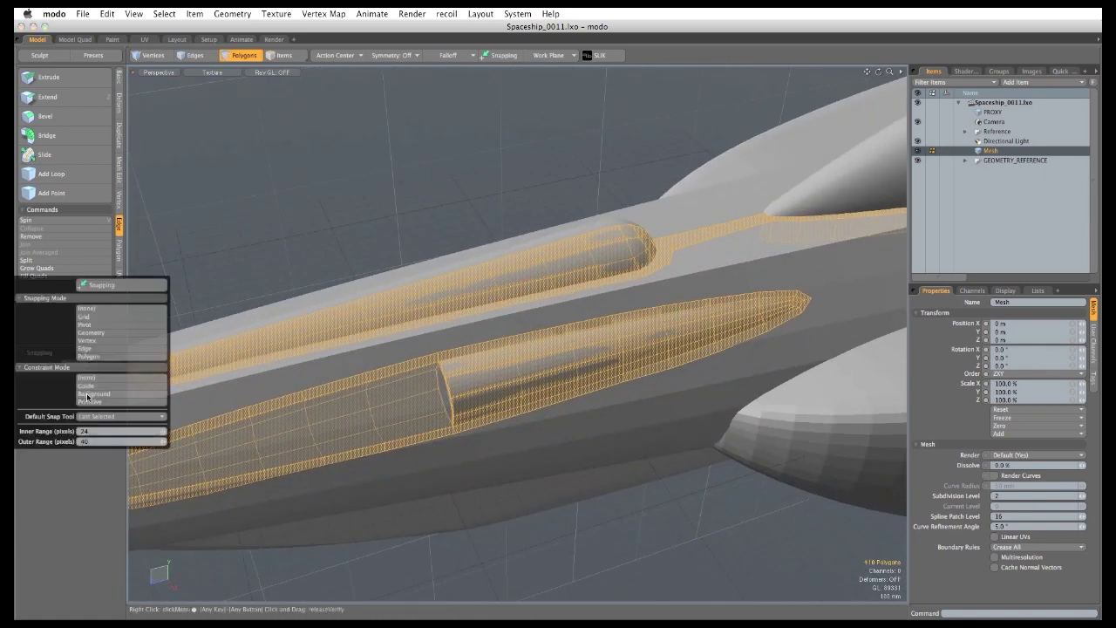
{"action": "left_click", "coordinate": [87, 394]}
{"action": "left_click", "coordinate": [124, 453]}
{"action": "left_click", "coordinate": [121, 435]}
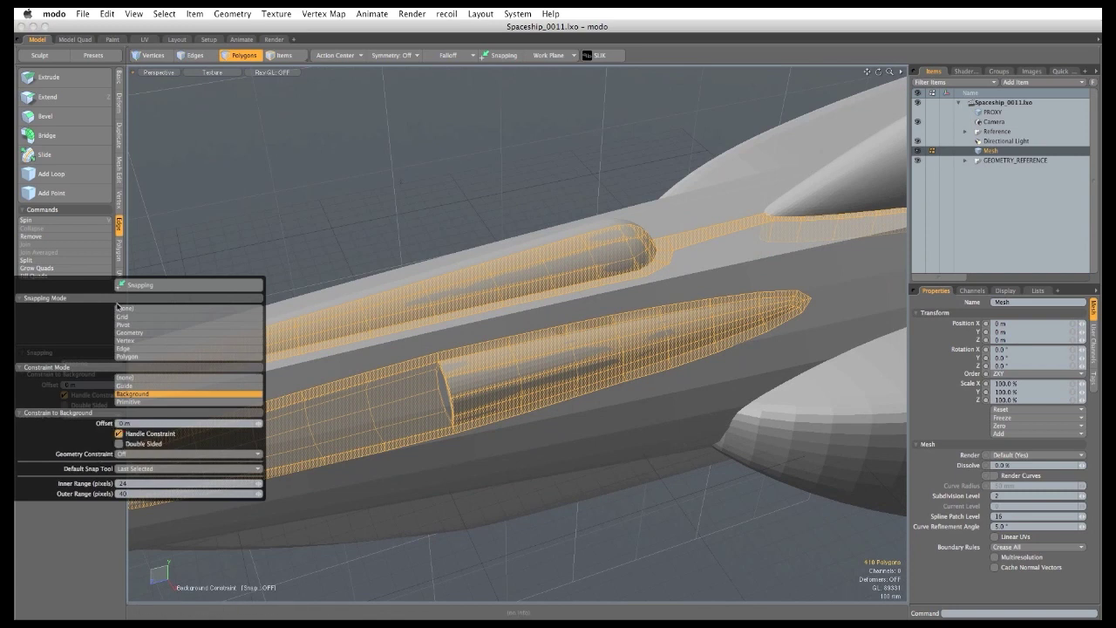
Draw a strip of quads with the Pen tool between the pod's upper border and the body's crease, from the pod opening to its tail.
{"action": "left_click", "coordinate": [121, 77]}
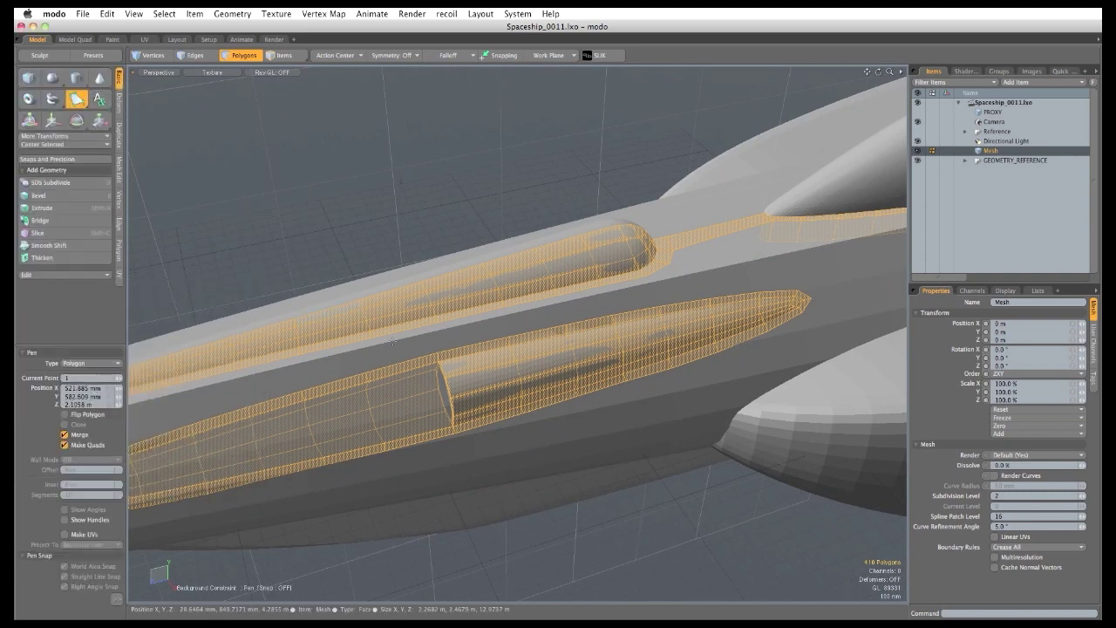
{"action": "left_click_drag", "start_coordinate": [477, 334], "coordinate": [420, 358], "text": "ctrl+alt"}
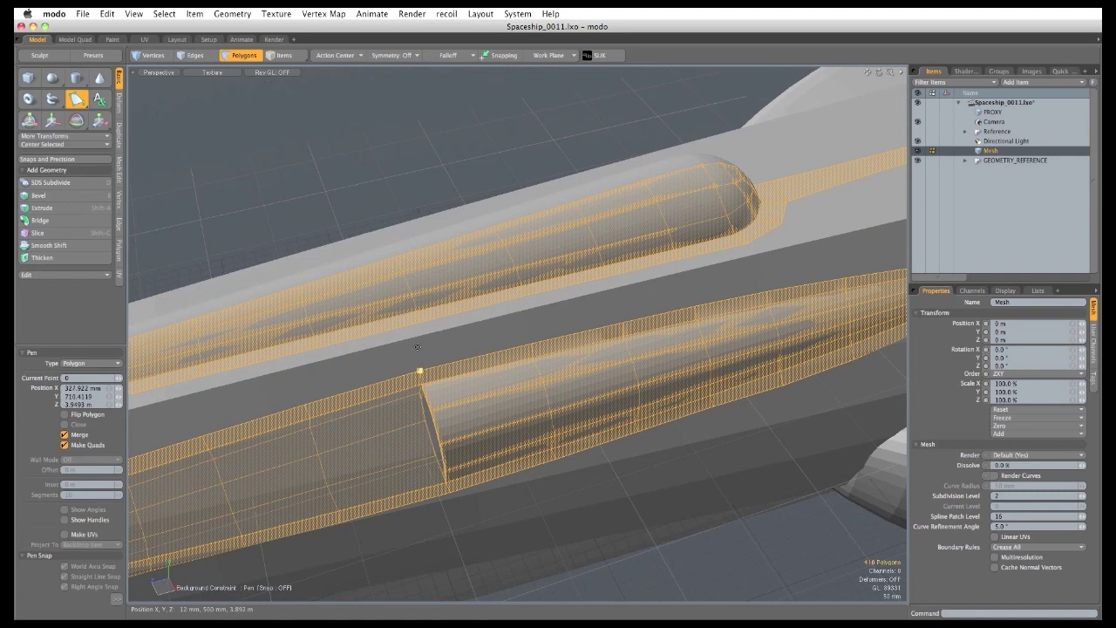
{"action": "left_click", "coordinate": [527, 311]}
{"action": "left_click", "coordinate": [619, 291]}
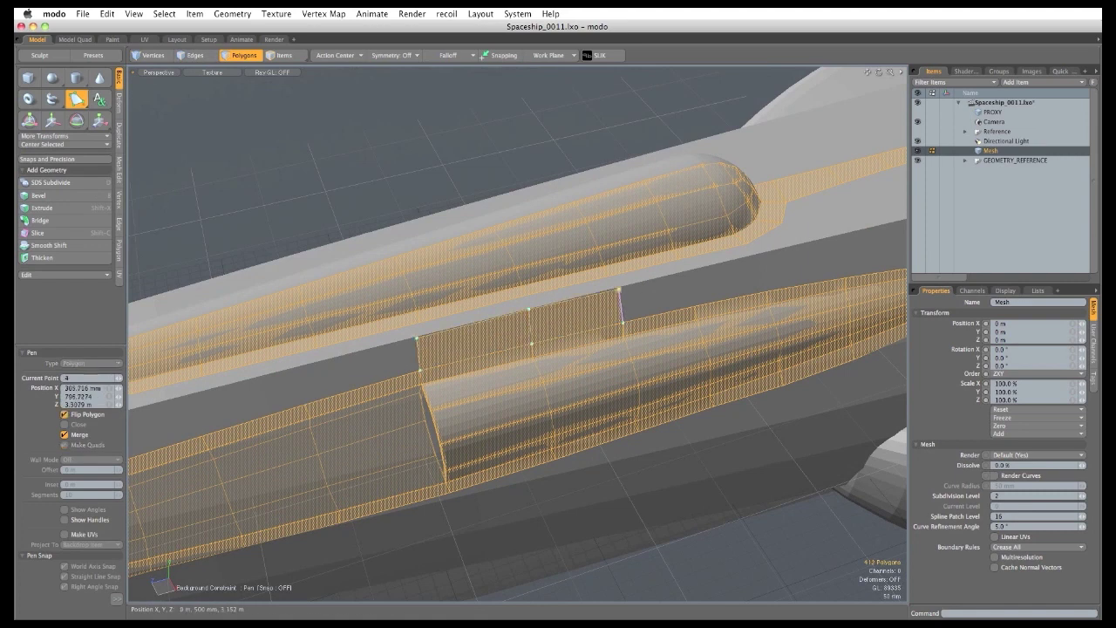
{"action": "left_click_drag", "start_coordinate": [690, 331], "coordinate": [421, 324], "text": "alt+shift"}
{"action": "left_click", "coordinate": [431, 264]}
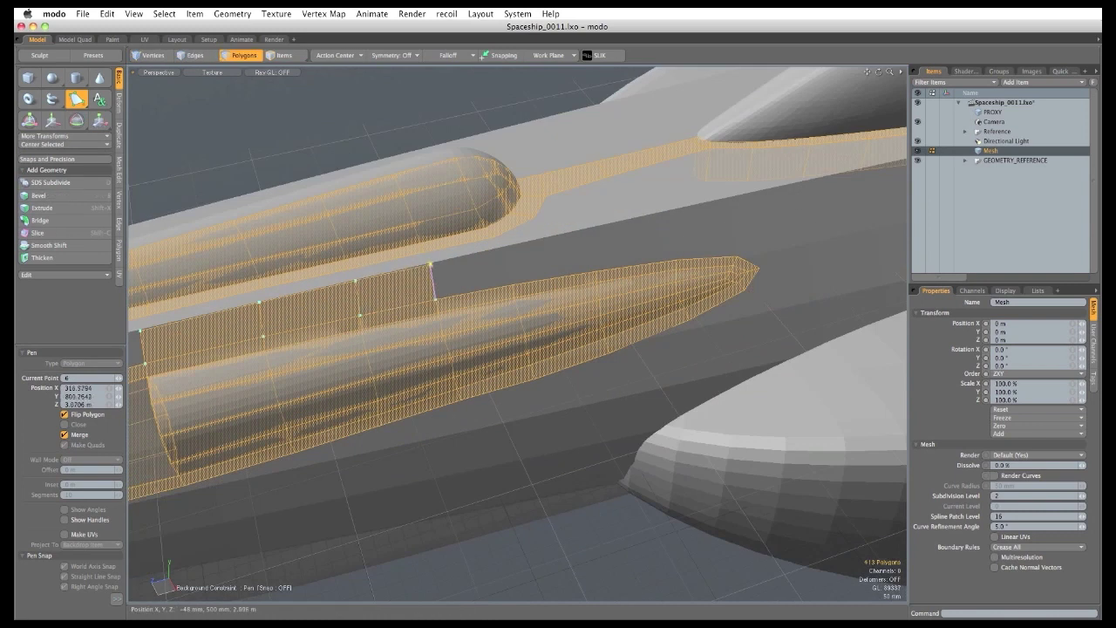
{"action": "left_click", "coordinate": [506, 247]}
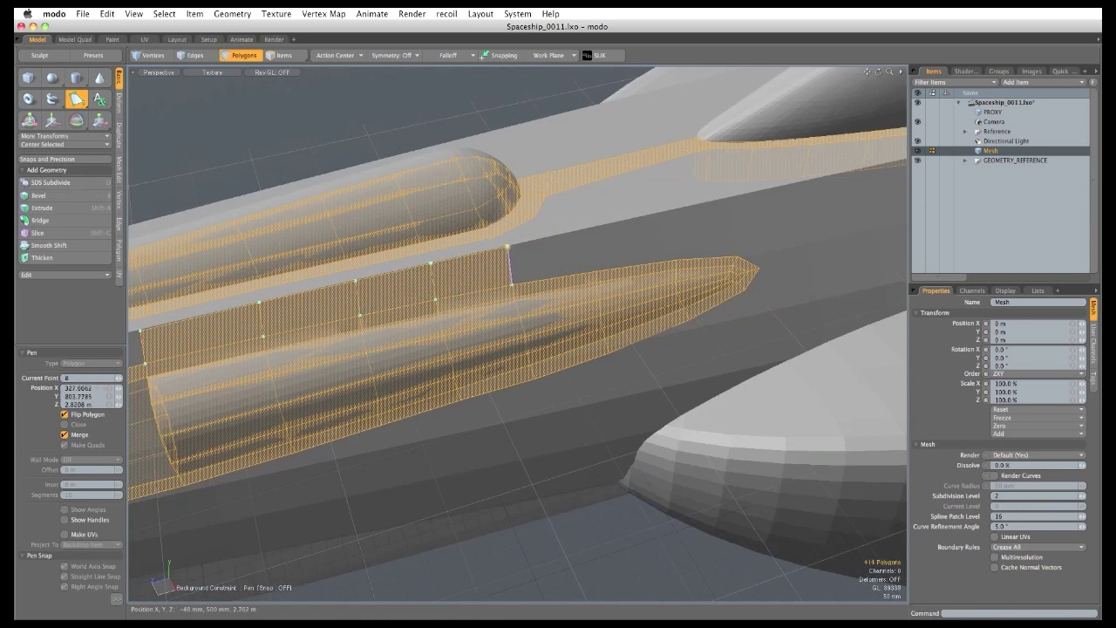
{"action": "left_click", "coordinate": [592, 229]}
{"action": "left_click", "coordinate": [675, 212]}
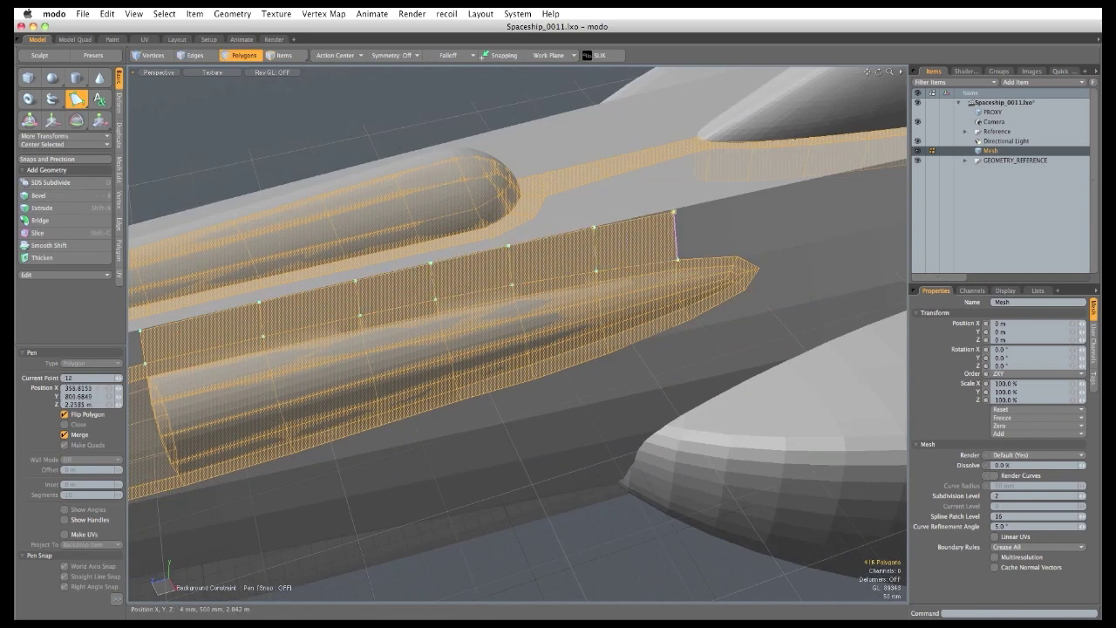
{"action": "left_click", "coordinate": [732, 200]}
Add one quad past the pod's pointed tail and move its two end vertices closer to the tail.
{"action": "left_click_drag", "start_coordinate": [876, 305], "coordinate": [640, 362], "text": "alt+shift"}
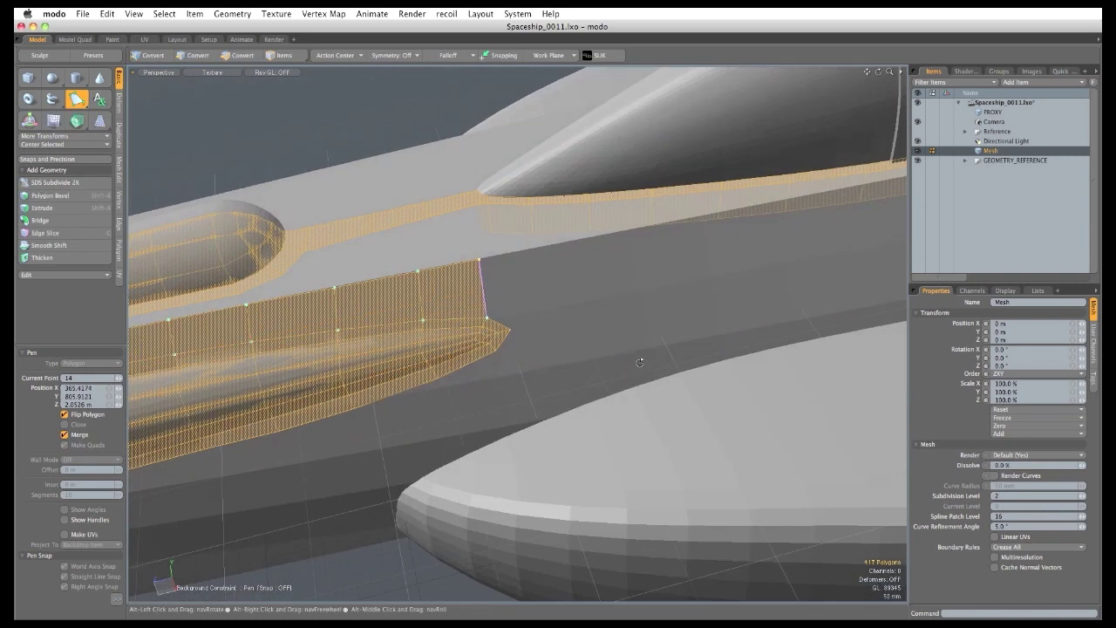
{"action": "left_click", "coordinate": [639, 227]}
{"action": "left_click_drag", "start_coordinate": [510, 328], "coordinate": [593, 288]}
{"action": "left_click_drag", "start_coordinate": [516, 335], "coordinate": [532, 316], "text": "alt"}
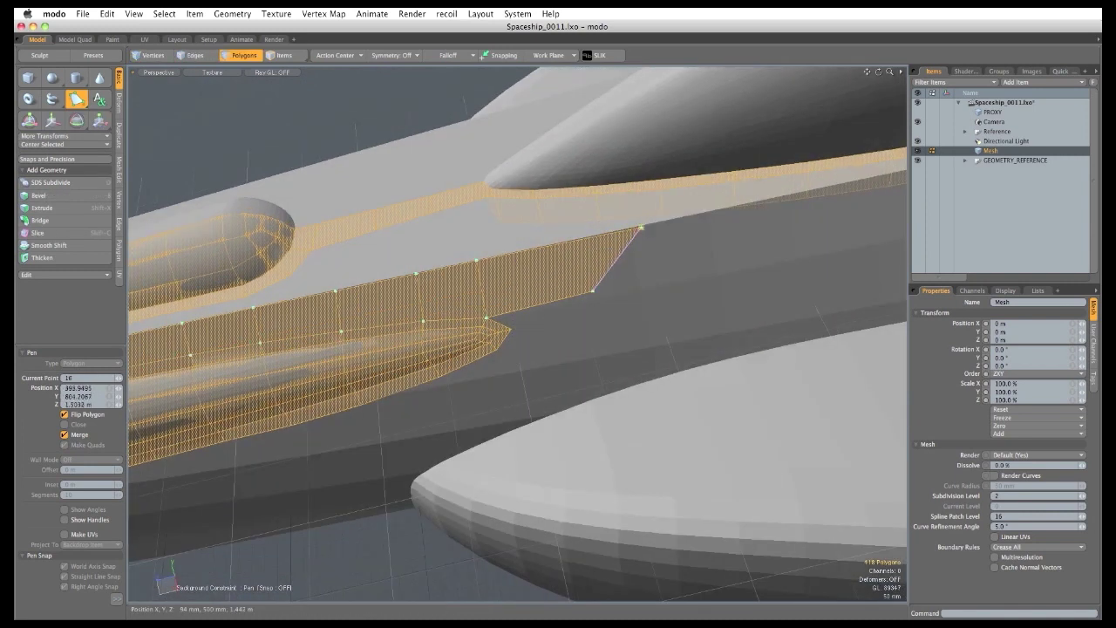
{"action": "left_click_drag", "start_coordinate": [640, 227], "coordinate": [545, 247]}
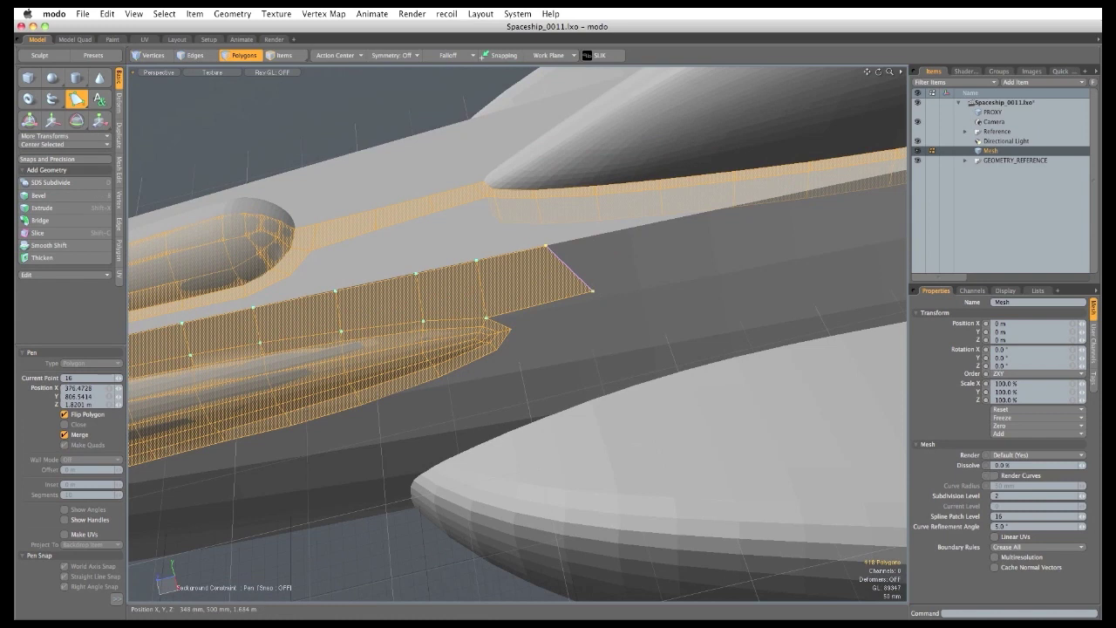
{"action": "left_click_drag", "start_coordinate": [592, 290], "coordinate": [556, 298]}
Continue the quad strip rearward along the body's crease and end it at the corner of the rear panel border.
{"action": "left_click_drag", "start_coordinate": [616, 373], "coordinate": [437, 271], "text": "alt"}
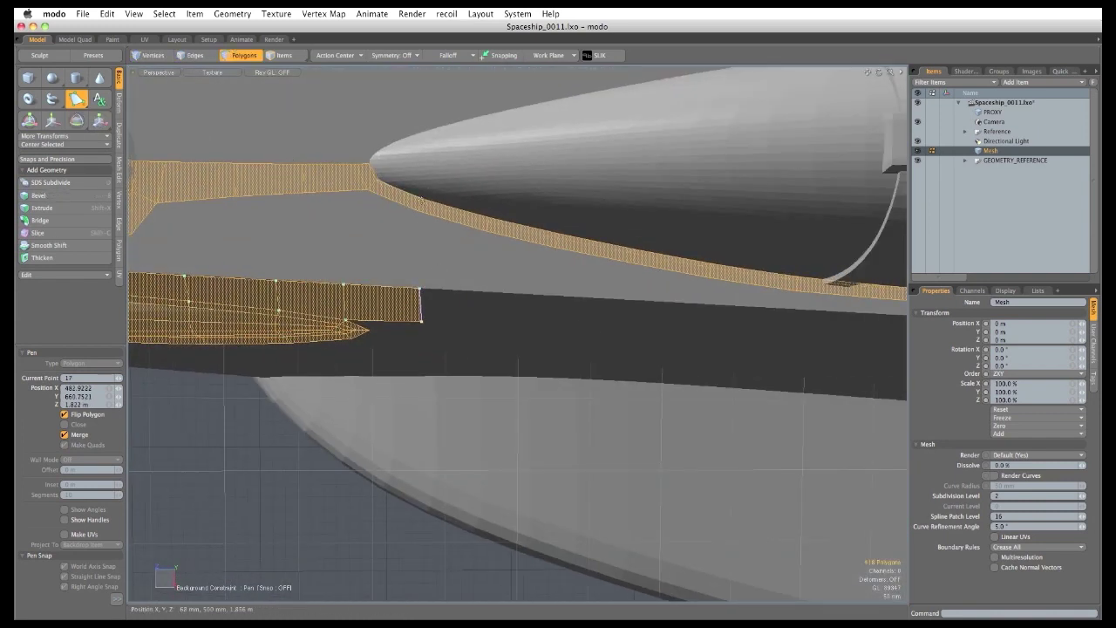
{"action": "left_click_drag", "start_coordinate": [479, 223], "coordinate": [452, 205], "text": "alt"}
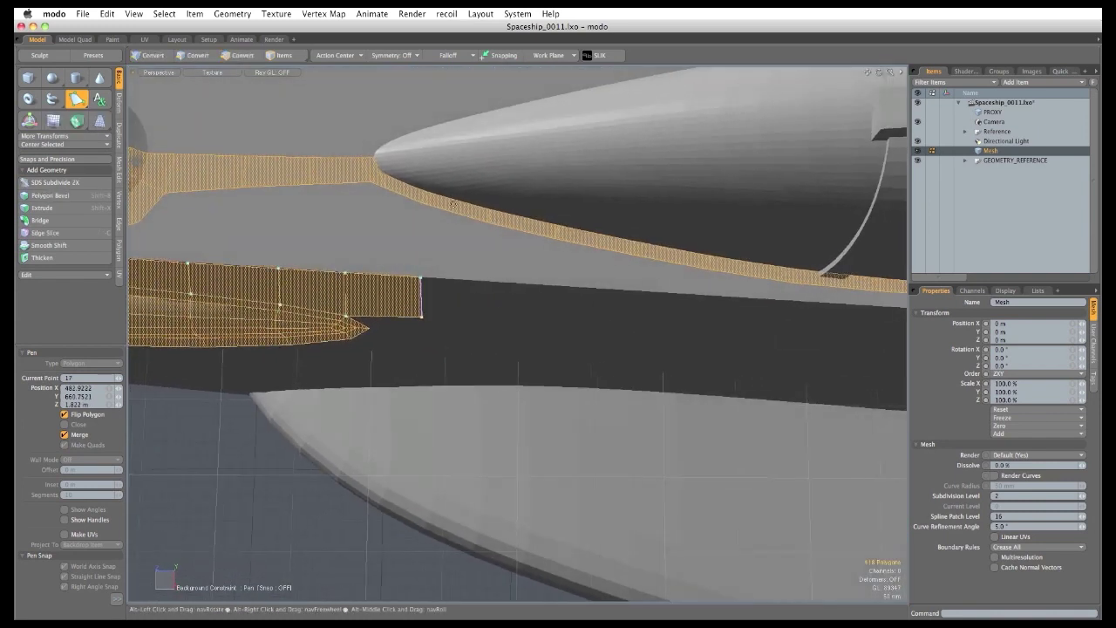
{"action": "left_click", "coordinate": [482, 290]}
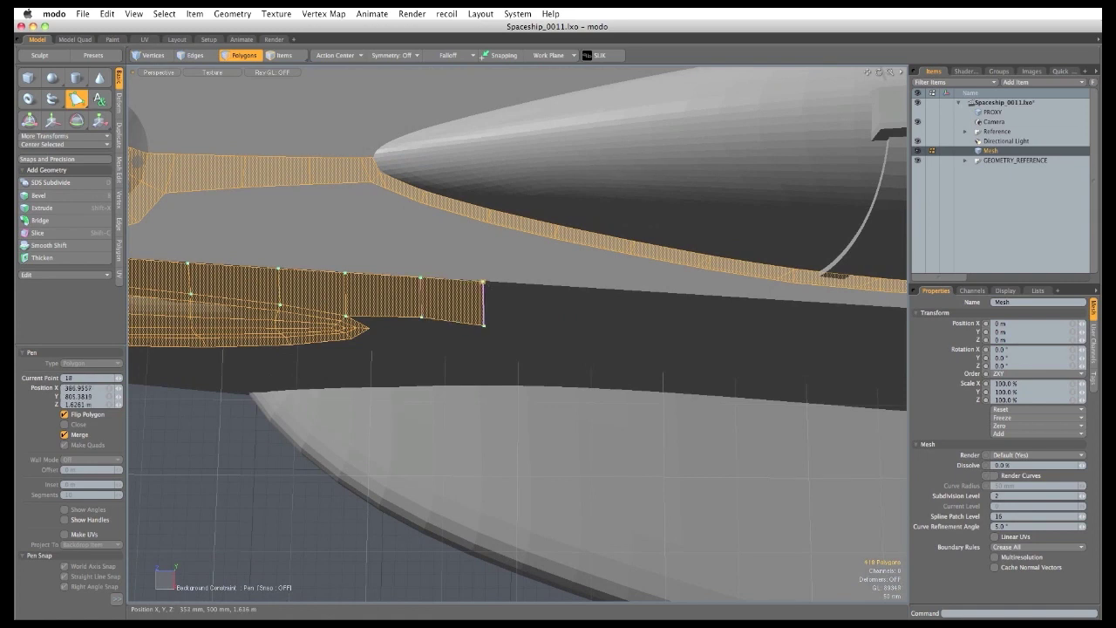
{"action": "left_click", "coordinate": [549, 288]}
{"action": "left_click", "coordinate": [627, 292]}
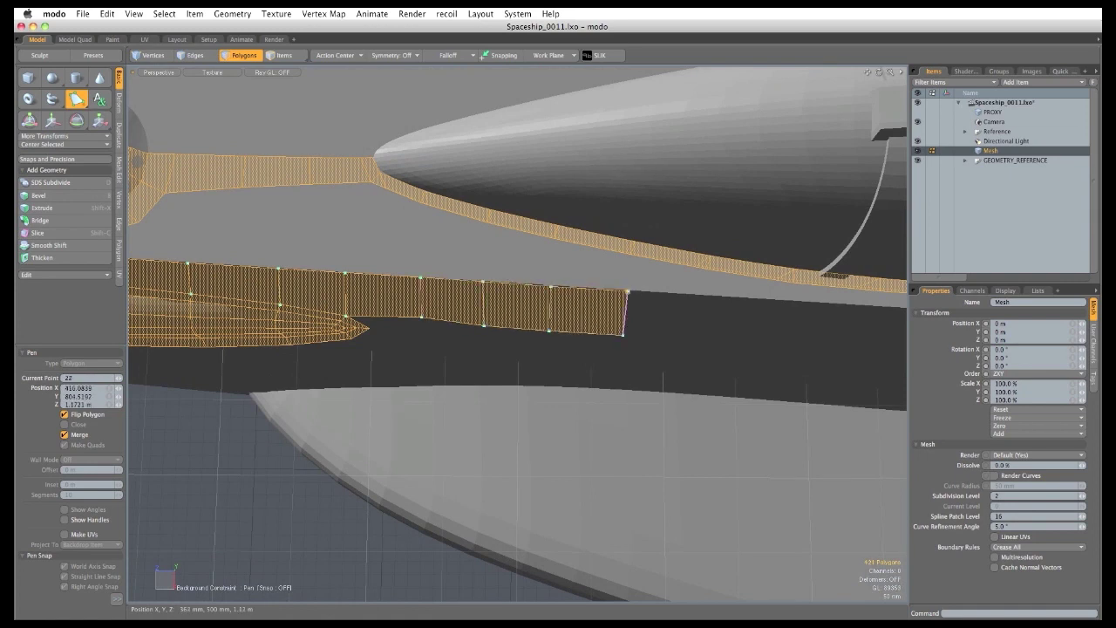
{"action": "left_click_drag", "start_coordinate": [700, 319], "coordinate": [520, 289], "text": "alt+shift"}
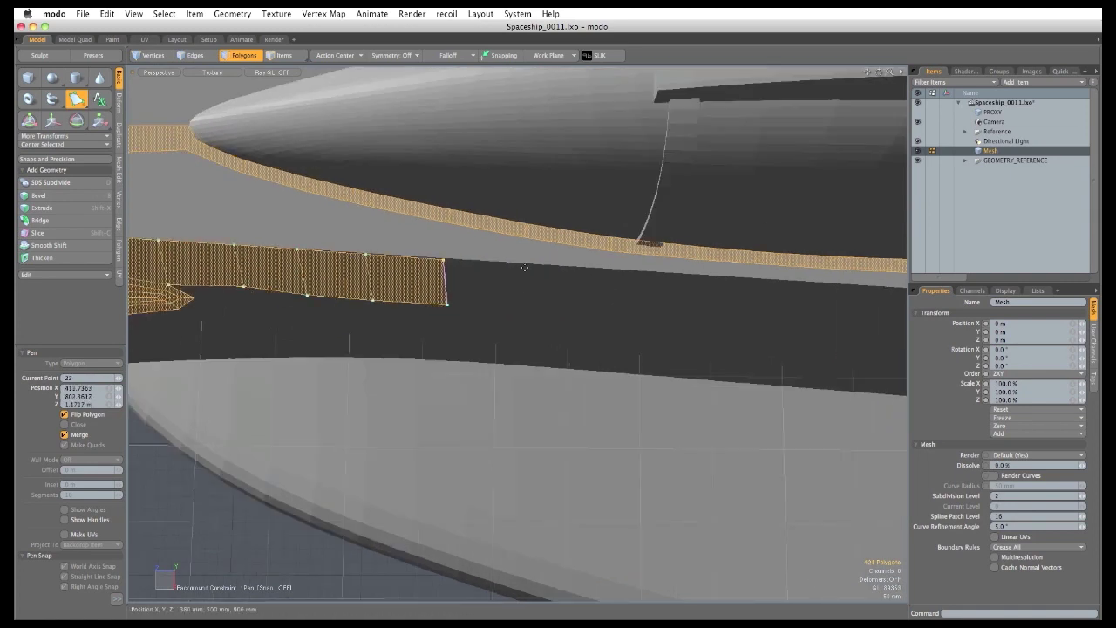
{"action": "left_click", "coordinate": [522, 265]}
{"action": "left_click", "coordinate": [607, 270]}
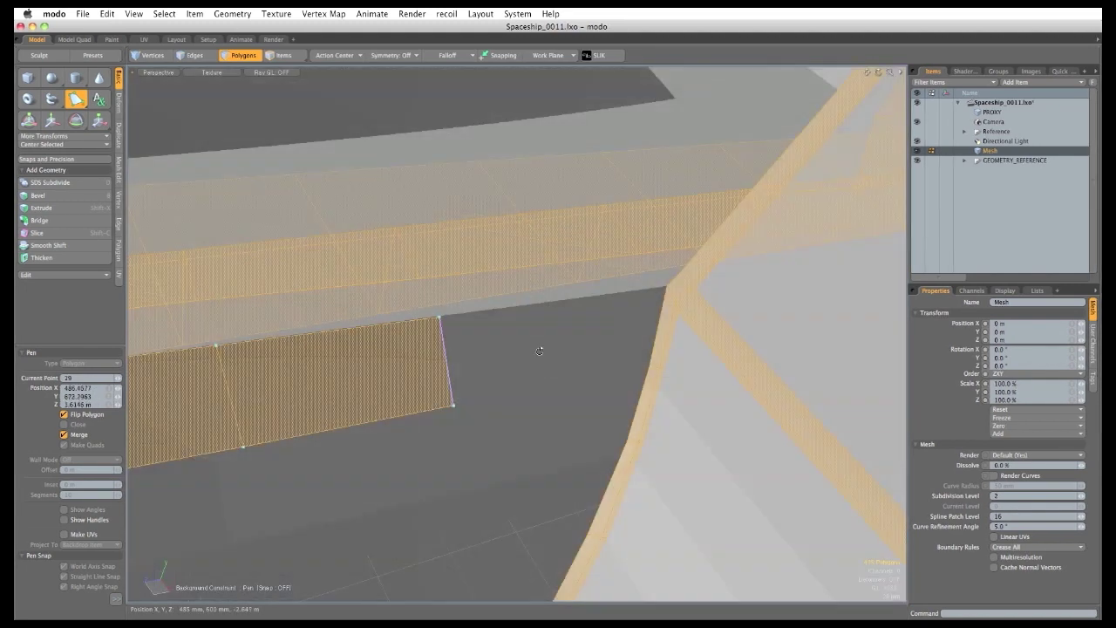
{"action": "left_click_drag", "start_coordinate": [558, 353], "coordinate": [577, 359], "text": "alt"}
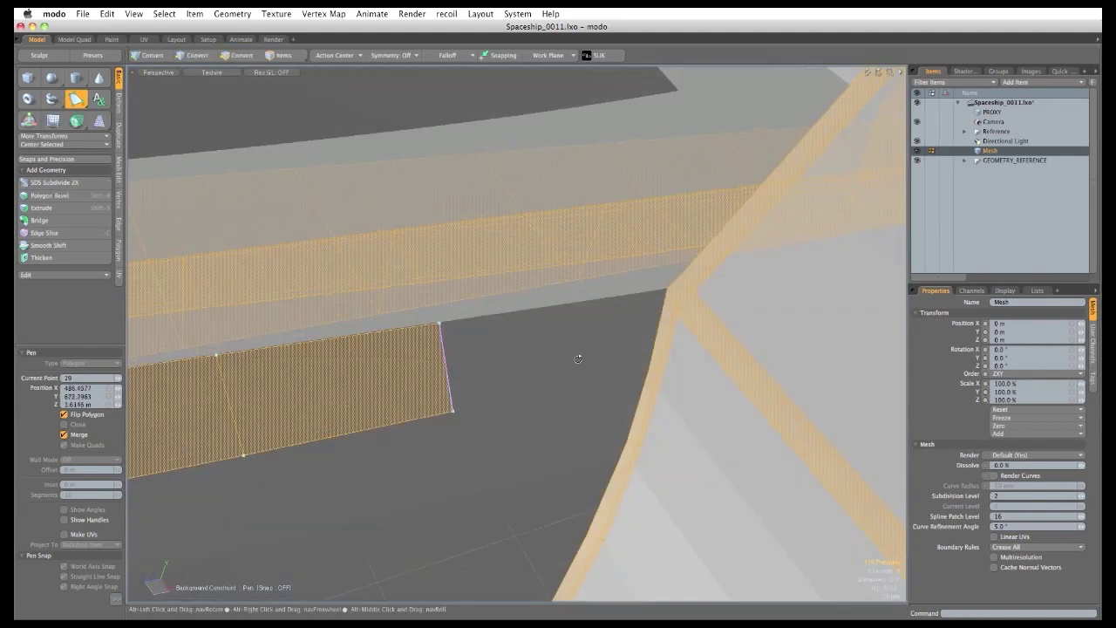
{"action": "left_click", "coordinate": [667, 288]}
{"action": "left_click_drag", "start_coordinate": [678, 365], "coordinate": [519, 349]}
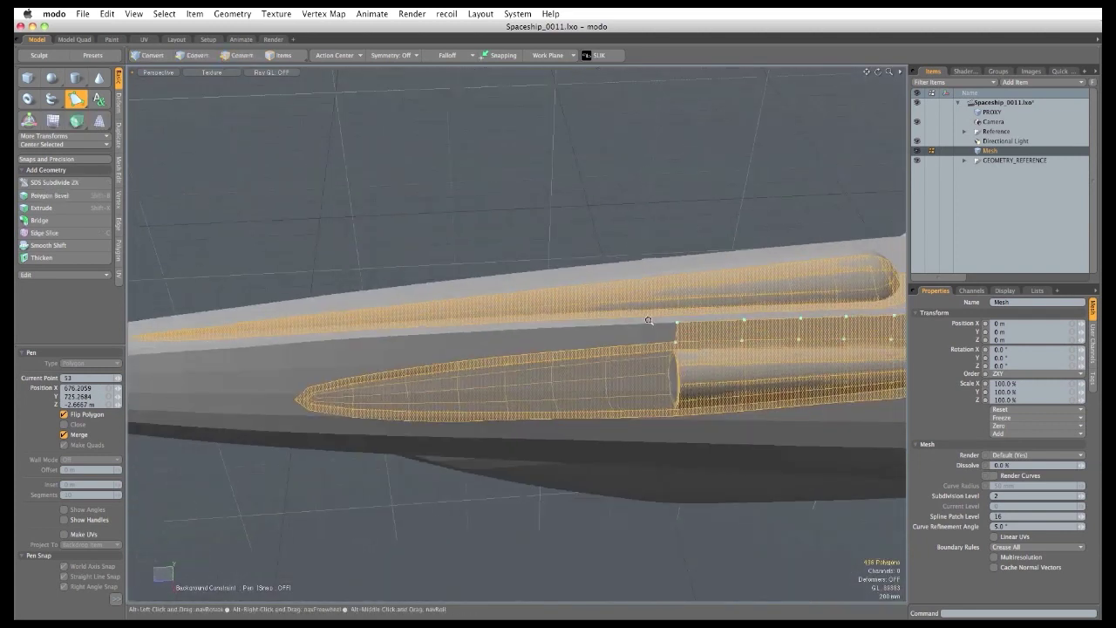
Draw a second Pen strip of quads forward from the pod opening, filling between the recess border and the body's crease.
{"action": "left_click", "coordinate": [690, 336]}
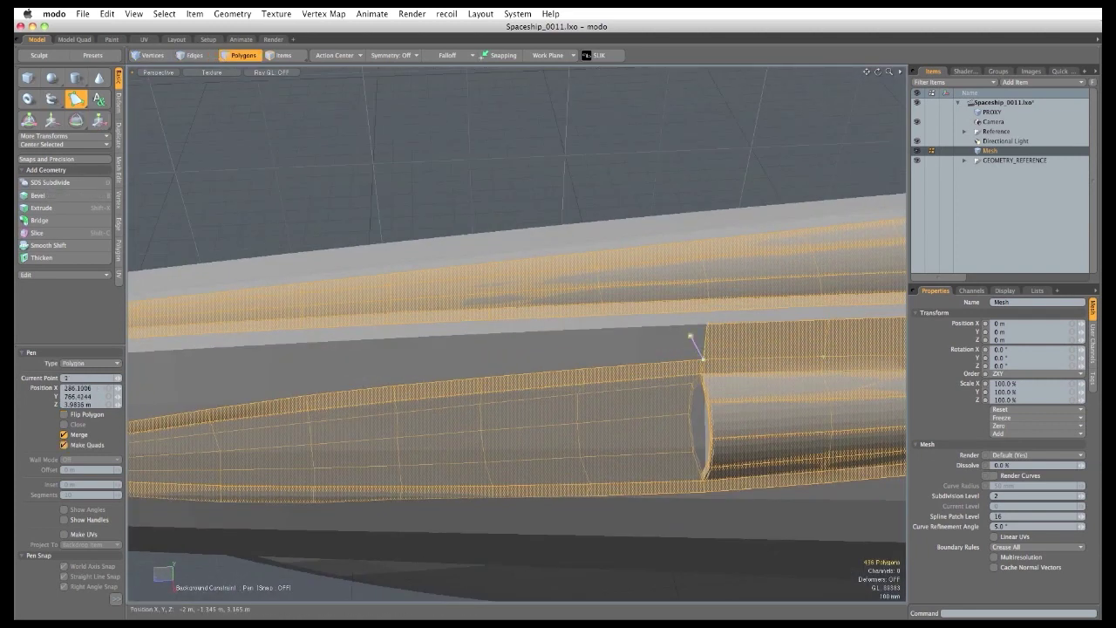
{"action": "left_click", "coordinate": [581, 330]}
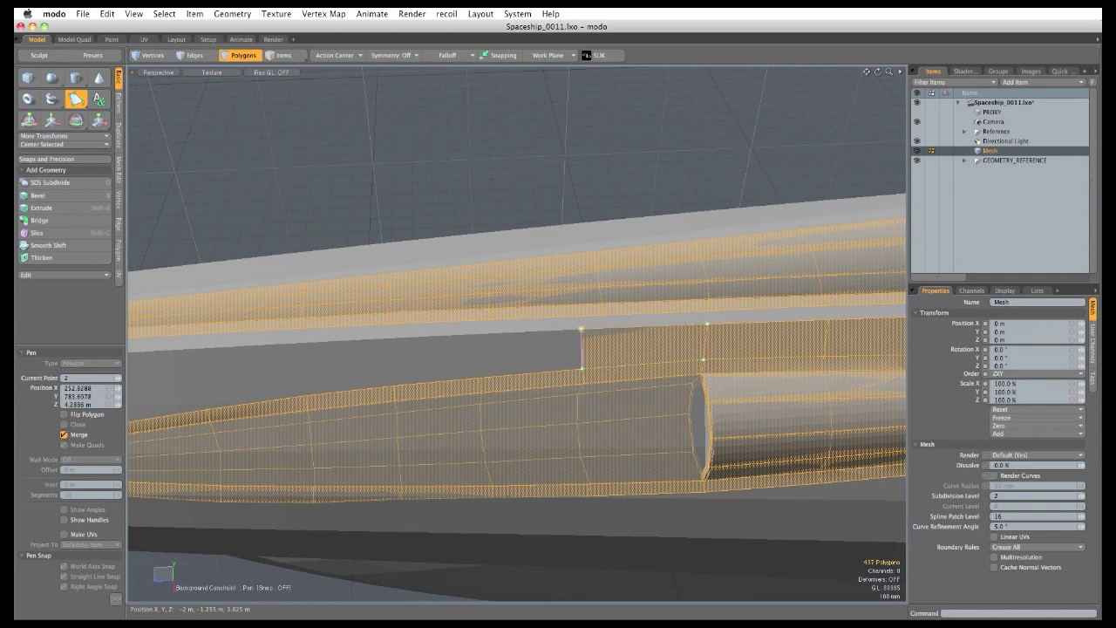
{"action": "left_click", "coordinate": [477, 334]}
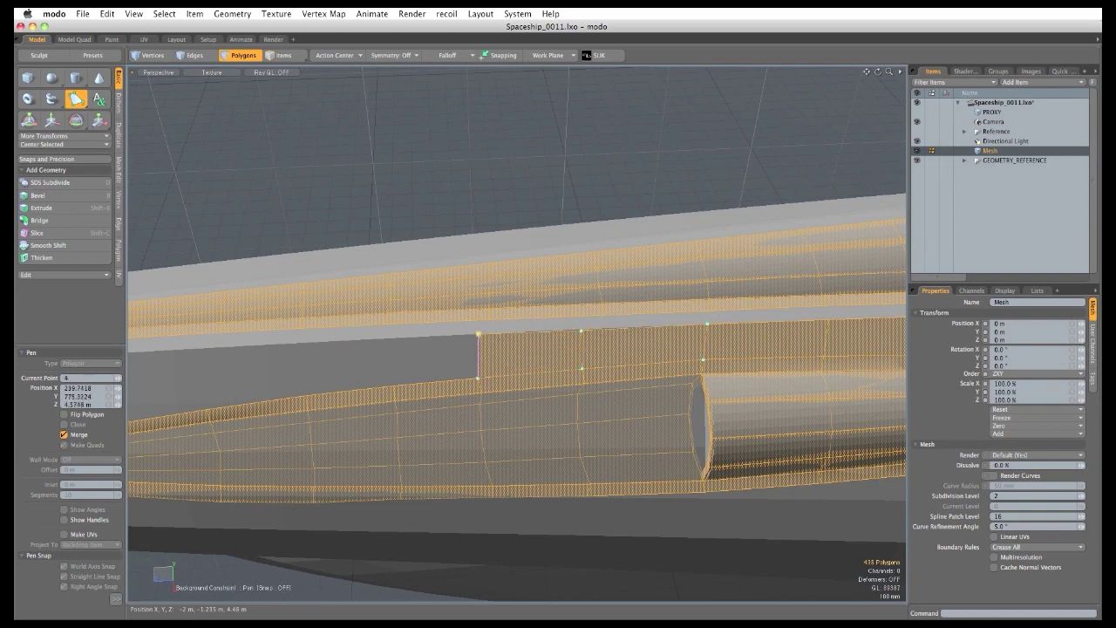
{"action": "left_click", "coordinate": [390, 339]}
{"action": "left_click", "coordinate": [307, 345]}
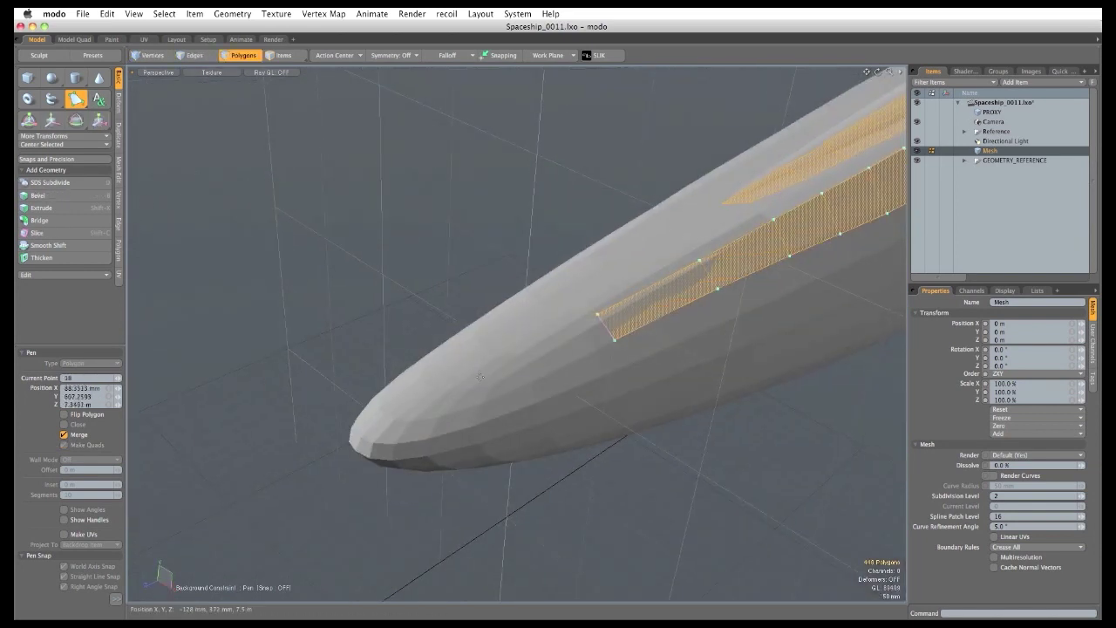
Extend the forward strip around the nose of the body and reposition its end vertices along the facets.
{"action": "left_click", "coordinate": [491, 369]}
{"action": "left_click_drag", "start_coordinate": [497, 408], "coordinate": [491, 403]}
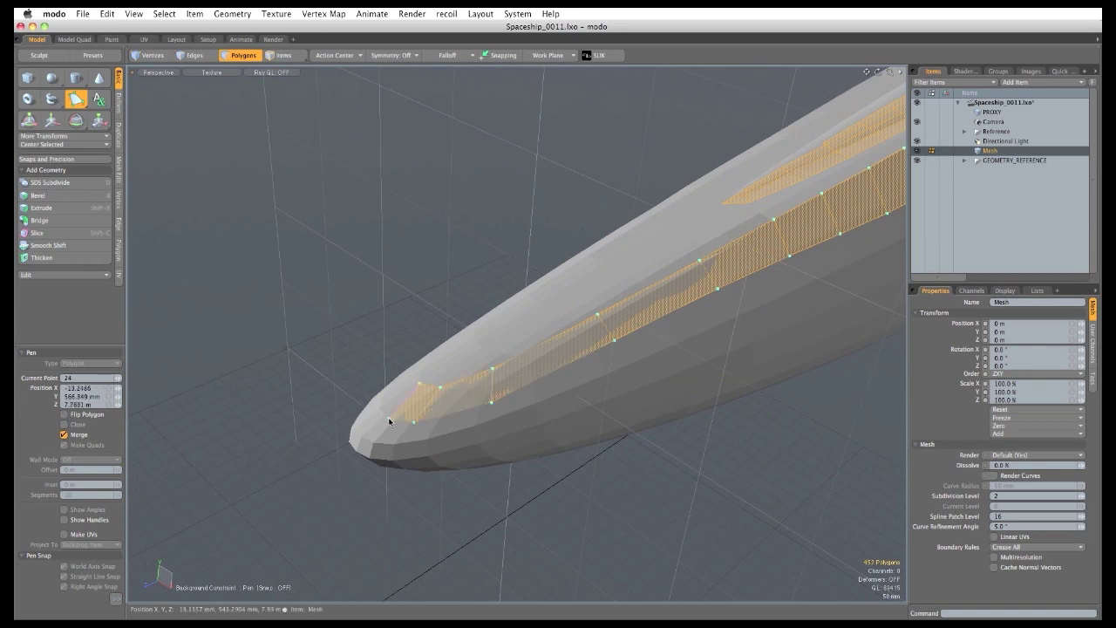
{"action": "left_click_drag", "start_coordinate": [388, 420], "coordinate": [475, 392]}
{"action": "left_click", "coordinate": [496, 386]}
{"action": "left_click", "coordinate": [498, 440]}
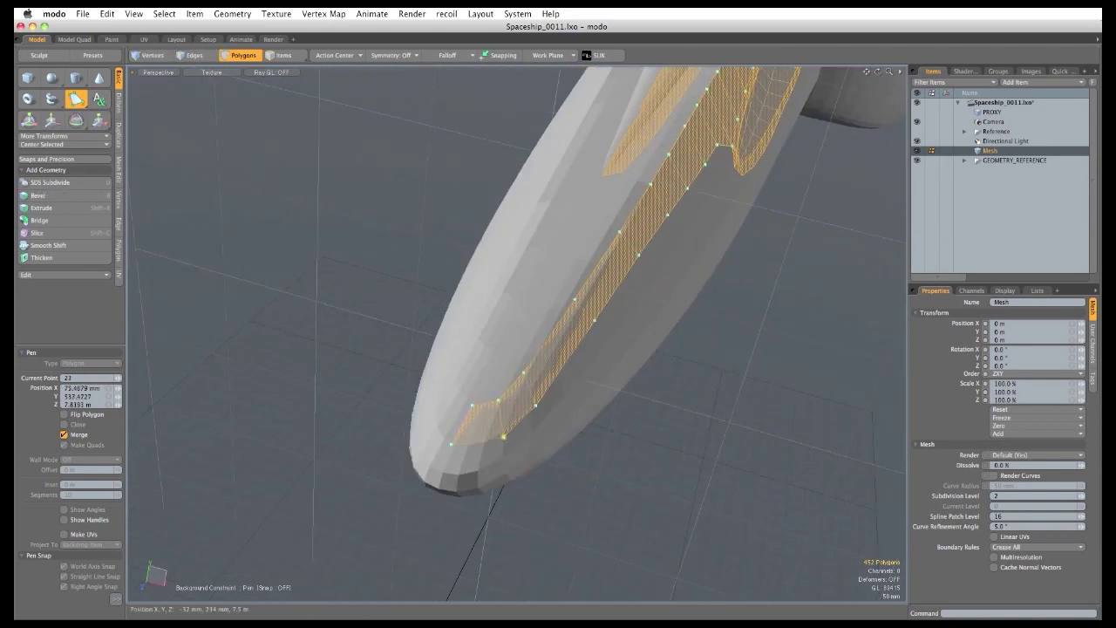
{"action": "left_click_drag", "start_coordinate": [503, 437], "coordinate": [506, 433]}
Drop the Pen tool and even out the vertices of the strip above the recess with the element move tool.
{"action": "left_click_drag", "start_coordinate": [601, 408], "coordinate": [465, 407], "text": "alt"}
{"action": "left_click_drag", "start_coordinate": [802, 349], "coordinate": [576, 332], "text": "alt+shift"}
{"action": "left_click_drag", "start_coordinate": [475, 359], "coordinate": [578, 345], "text": "ctrl+alt"}
{"action": "key", "text": "space"}
{"action": "key", "text": "t"}
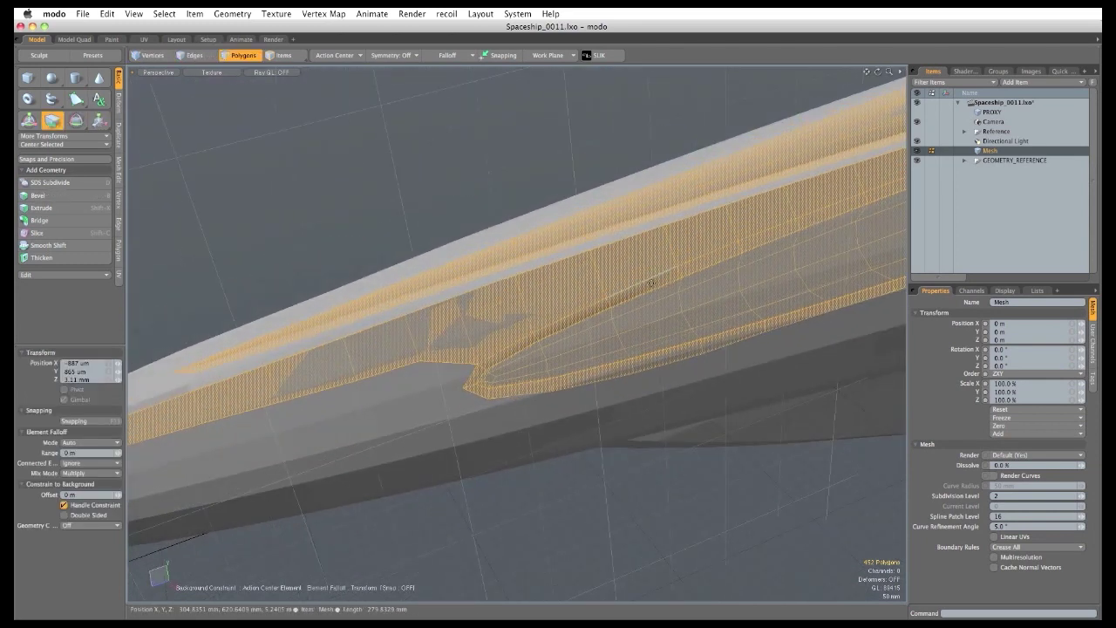
{"action": "left_click_drag", "start_coordinate": [473, 363], "coordinate": [467, 342]}
{"action": "left_click_drag", "start_coordinate": [532, 330], "coordinate": [527, 316]}
{"action": "left_click_drag", "start_coordinate": [605, 302], "coordinate": [542, 298]}
{"action": "left_click", "coordinate": [604, 292]}
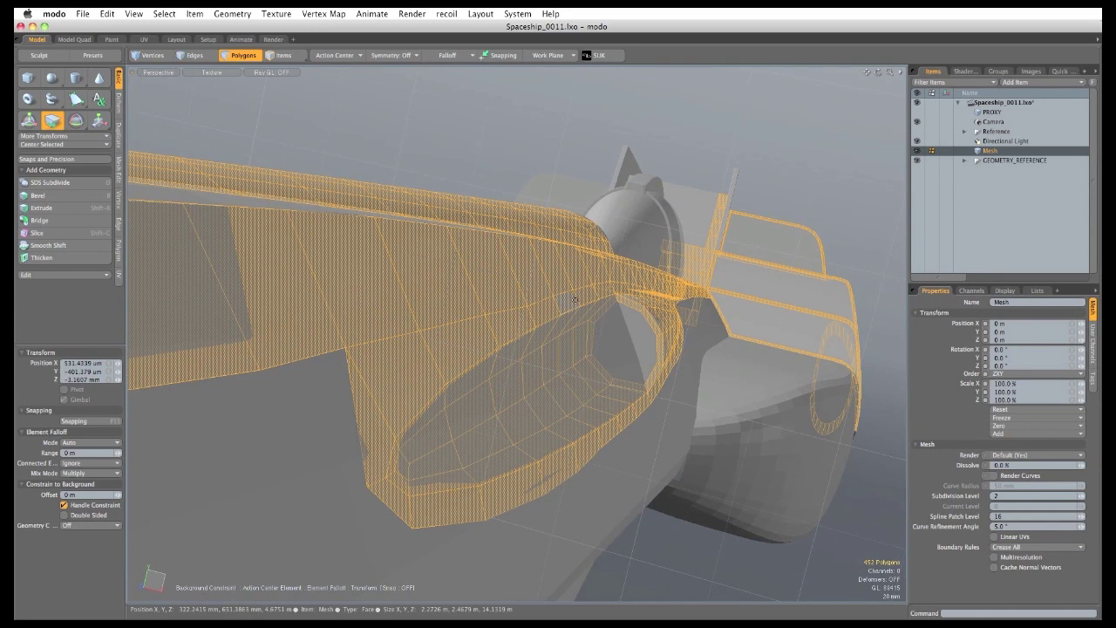
{"action": "left_click", "coordinate": [528, 302]}
Inspect the finished side strip and the body's flank and underside from several angles.
{"action": "left_click_drag", "start_coordinate": [576, 309], "coordinate": [470, 305], "text": "alt"}
{"action": "left_click_drag", "start_coordinate": [709, 406], "coordinate": [602, 388], "text": "ctrl+alt"}
{"action": "left_click_drag", "start_coordinate": [785, 375], "coordinate": [436, 371], "text": "alt+shift"}
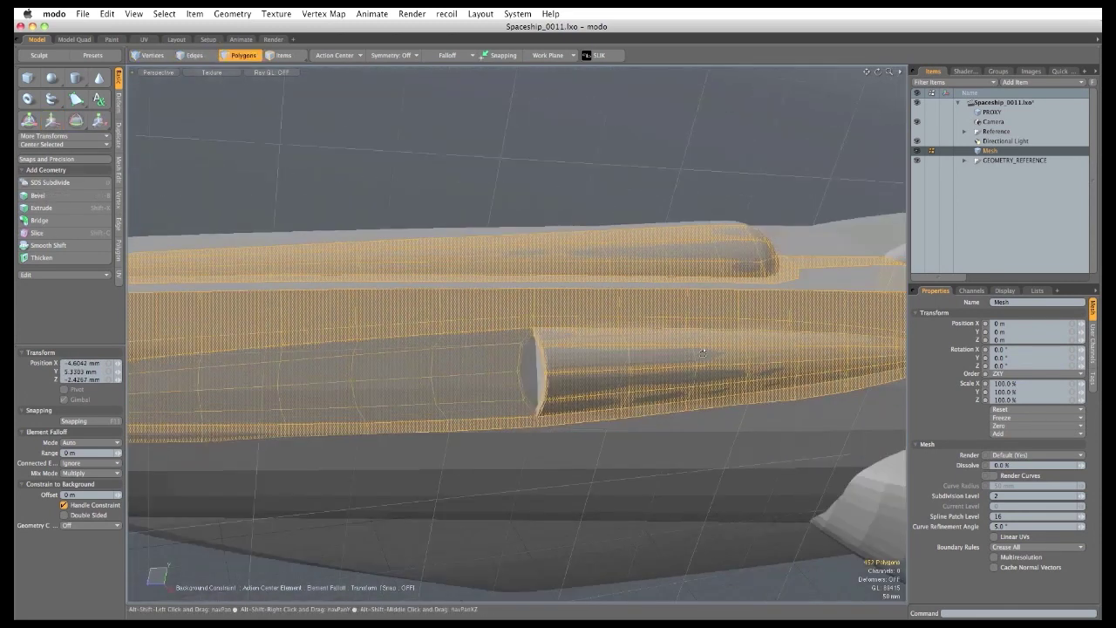
{"action": "left_click_drag", "start_coordinate": [541, 366], "coordinate": [436, 348], "text": "alt"}
{"action": "left_click_drag", "start_coordinate": [878, 340], "coordinate": [649, 317], "text": "alt+shift"}
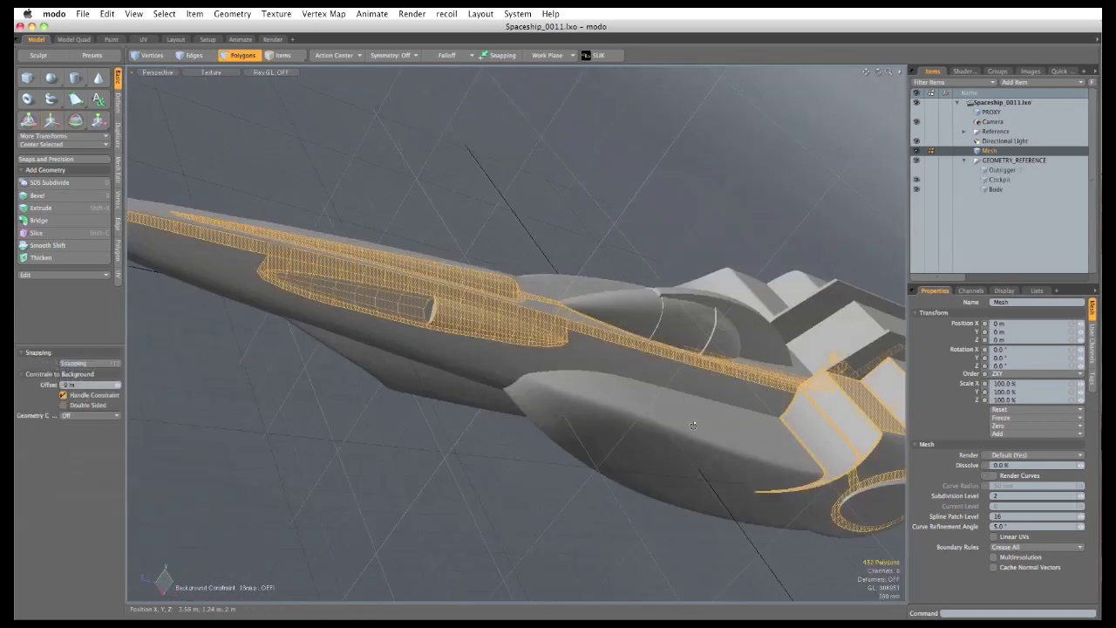
{"action": "left_click_drag", "start_coordinate": [693, 425], "coordinate": [784, 434], "text": "alt"}
{"action": "left_click_drag", "start_coordinate": [665, 374], "coordinate": [674, 350], "text": "alt+shift"}
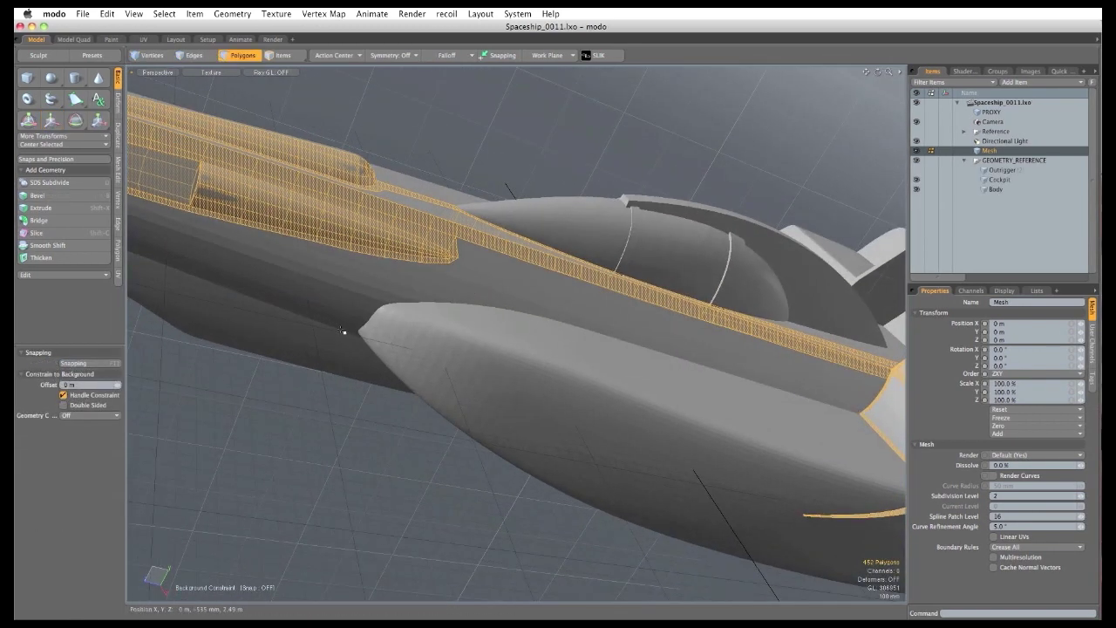
{"action": "left_click_drag", "start_coordinate": [342, 331], "coordinate": [645, 292], "text": "alt"}
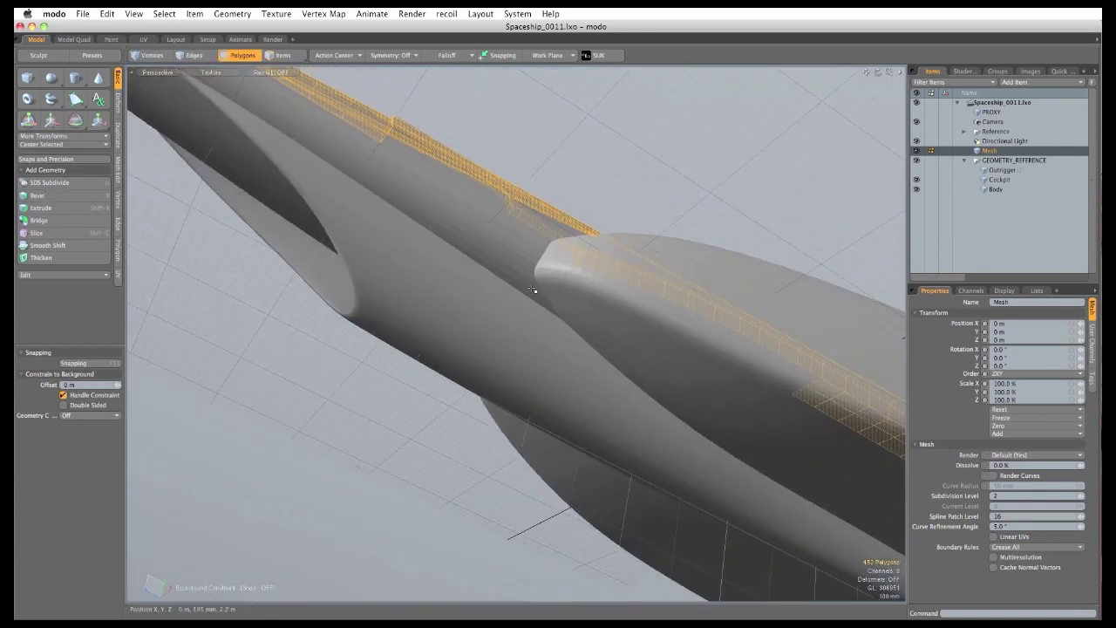
{"action": "left_click_drag", "start_coordinate": [532, 290], "coordinate": [722, 420], "text": "alt+shift"}
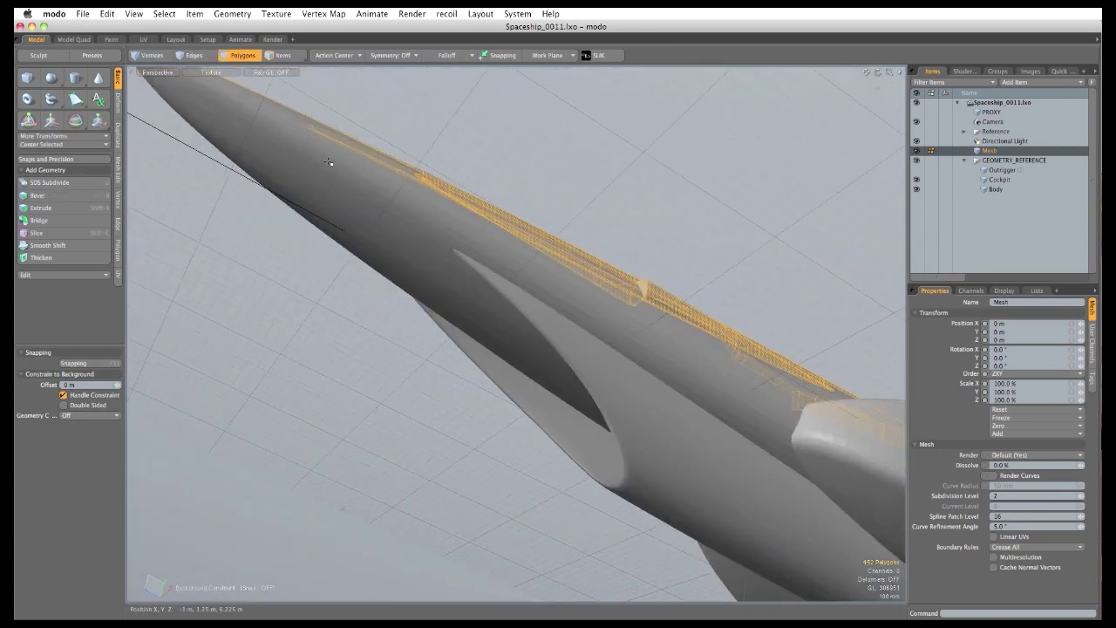
{"action": "left_click_drag", "start_coordinate": [598, 323], "coordinate": [388, 271], "text": "alt"}
Start a new Pen strip with a quad at the upper corner of the rear border, aligned along the body's crease.
{"action": "left_click", "coordinate": [77, 101]}
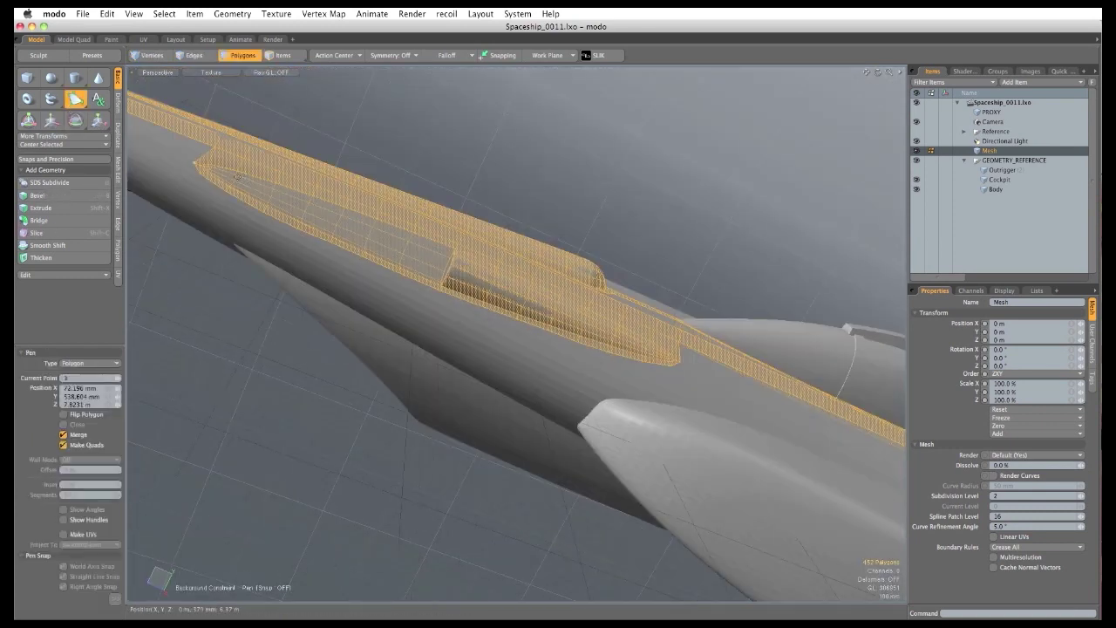
{"action": "left_click_drag", "start_coordinate": [523, 366], "coordinate": [500, 166], "text": "alt"}
{"action": "left_click_drag", "start_coordinate": [697, 540], "coordinate": [689, 441], "text": "alt+shift"}
{"action": "left_click", "coordinate": [588, 361]}
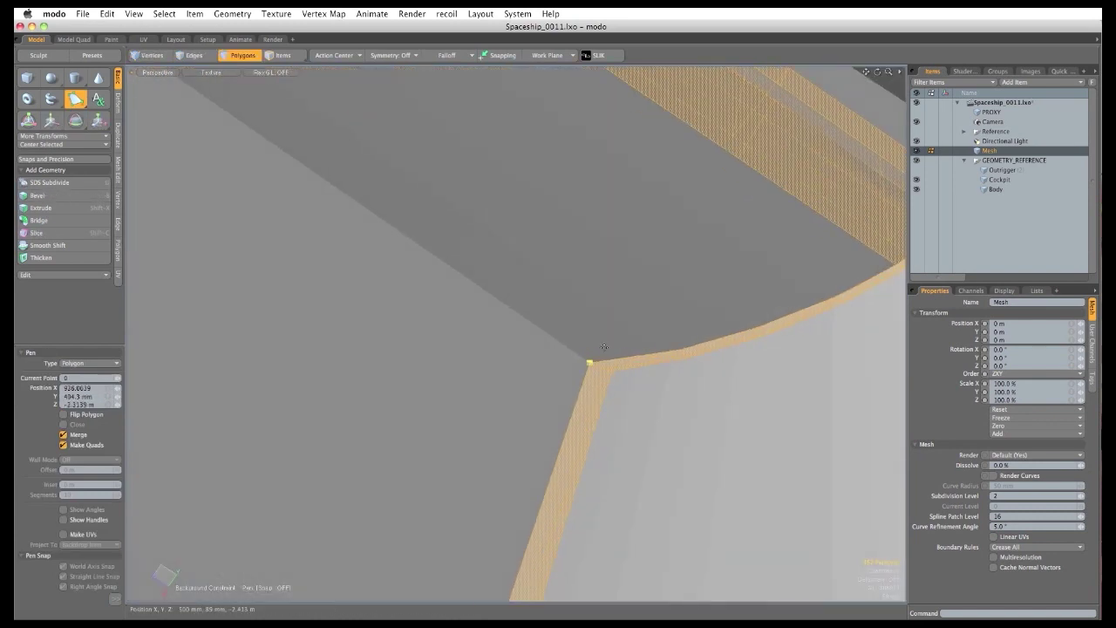
{"action": "left_click_drag", "start_coordinate": [667, 345], "coordinate": [680, 349]}
{"action": "left_click_drag", "start_coordinate": [565, 264], "coordinate": [565, 267]}
{"action": "left_click_drag", "start_coordinate": [512, 454], "coordinate": [461, 415], "text": "ctrl+alt"}
{"action": "left_click_drag", "start_coordinate": [462, 415], "coordinate": [579, 316], "text": "alt+shift"}
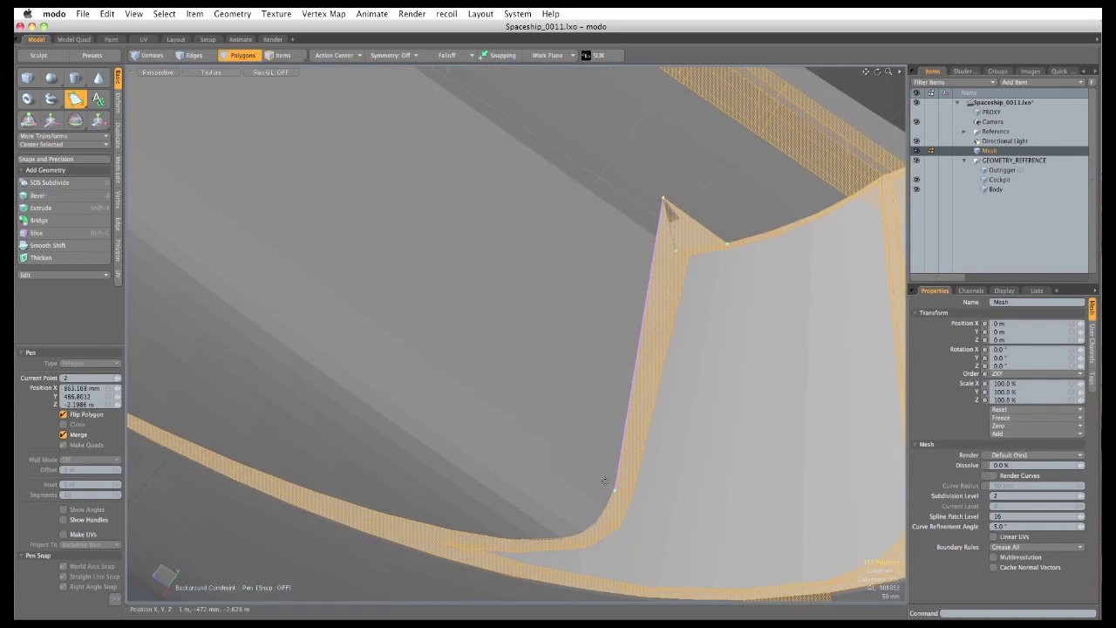
{"action": "left_click_drag", "start_coordinate": [614, 491], "coordinate": [641, 227]}
{"action": "left_click_drag", "start_coordinate": [640, 281], "coordinate": [740, 354], "text": "alt+shift"}
{"action": "left_click", "coordinate": [706, 373]}
Extend the Pen strip with a run of quads forward along the body's crease.
{"action": "left_click_drag", "start_coordinate": [829, 247], "coordinate": [769, 294], "text": "alt+shift"}
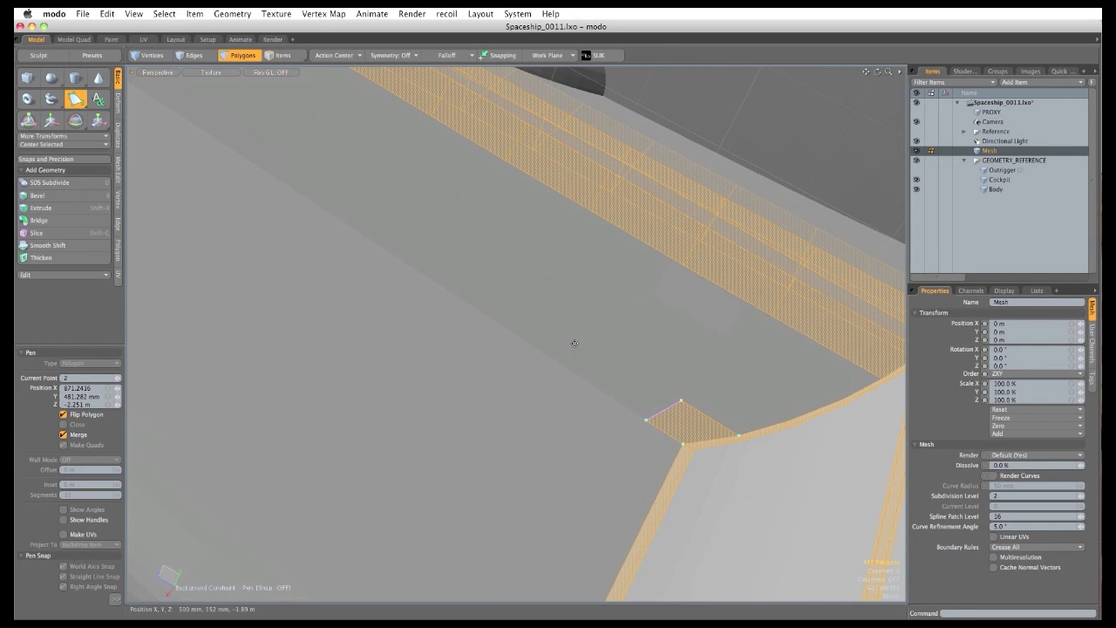
{"action": "left_click", "coordinate": [609, 350]}
{"action": "left_click_drag", "start_coordinate": [574, 371], "coordinate": [581, 377]}
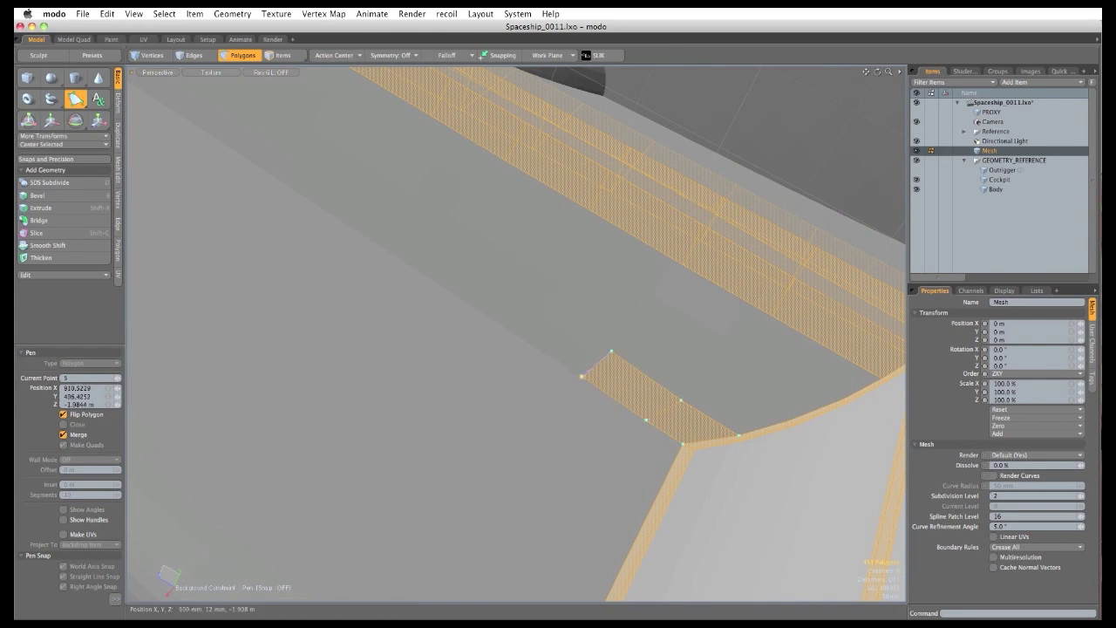
{"action": "left_click", "coordinate": [529, 301]}
{"action": "left_click_drag", "start_coordinate": [529, 302], "coordinate": [609, 359], "text": "alt+shift"}
{"action": "left_click", "coordinate": [527, 308]}
{"action": "left_click", "coordinate": [446, 258]}
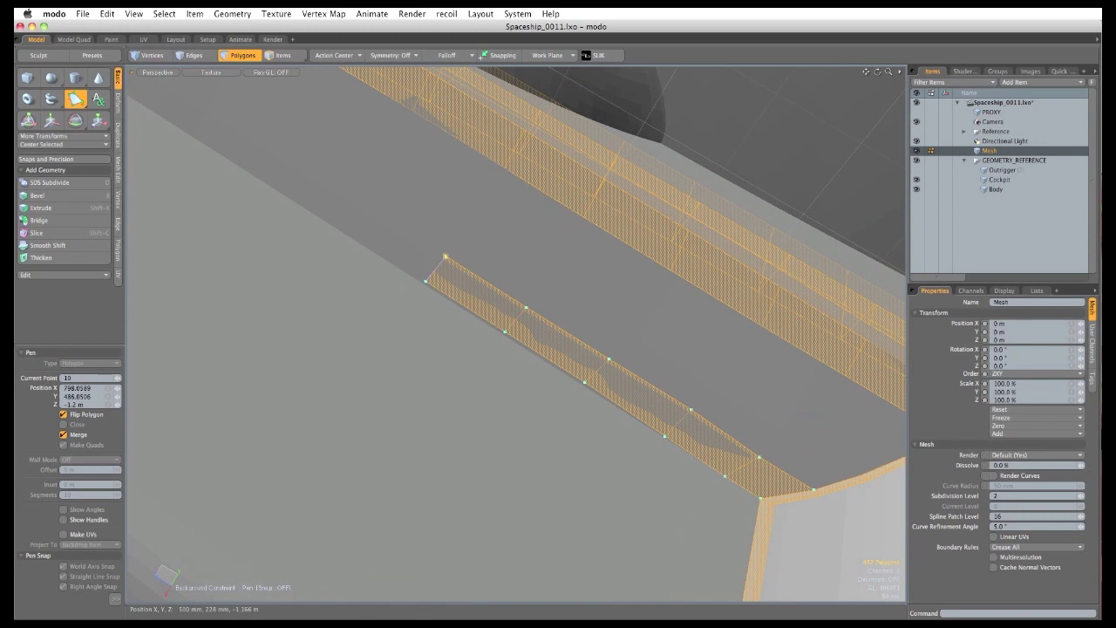
{"action": "left_click", "coordinate": [354, 203]}
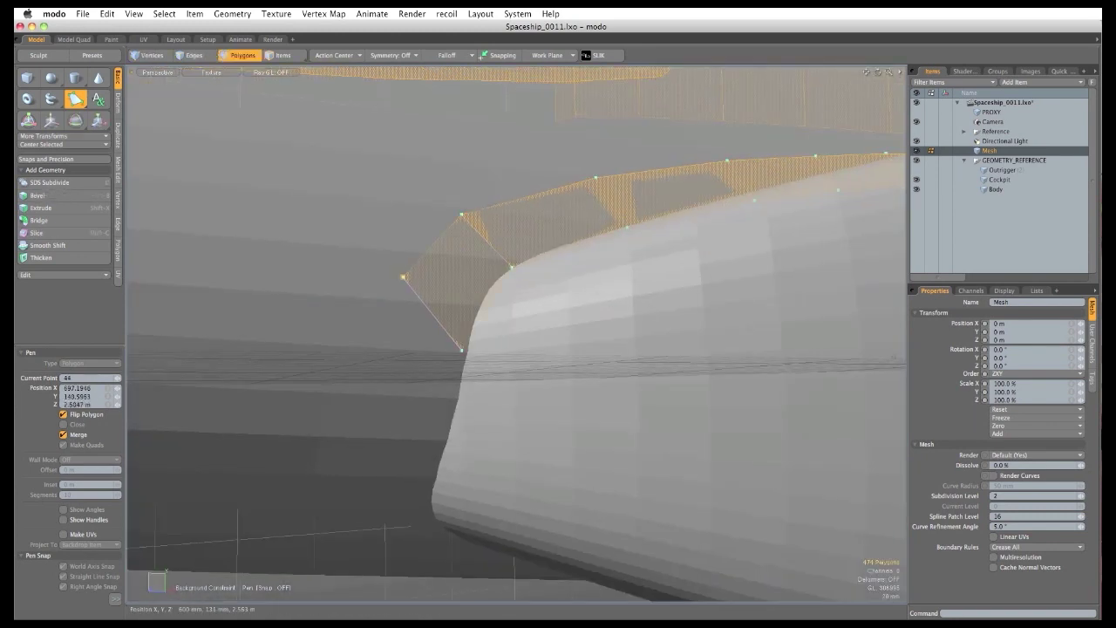
Reposition the strip's two end vertices to follow the upper curve of the side section's rounded front.
{"action": "left_click_drag", "start_coordinate": [463, 353], "coordinate": [477, 305]}
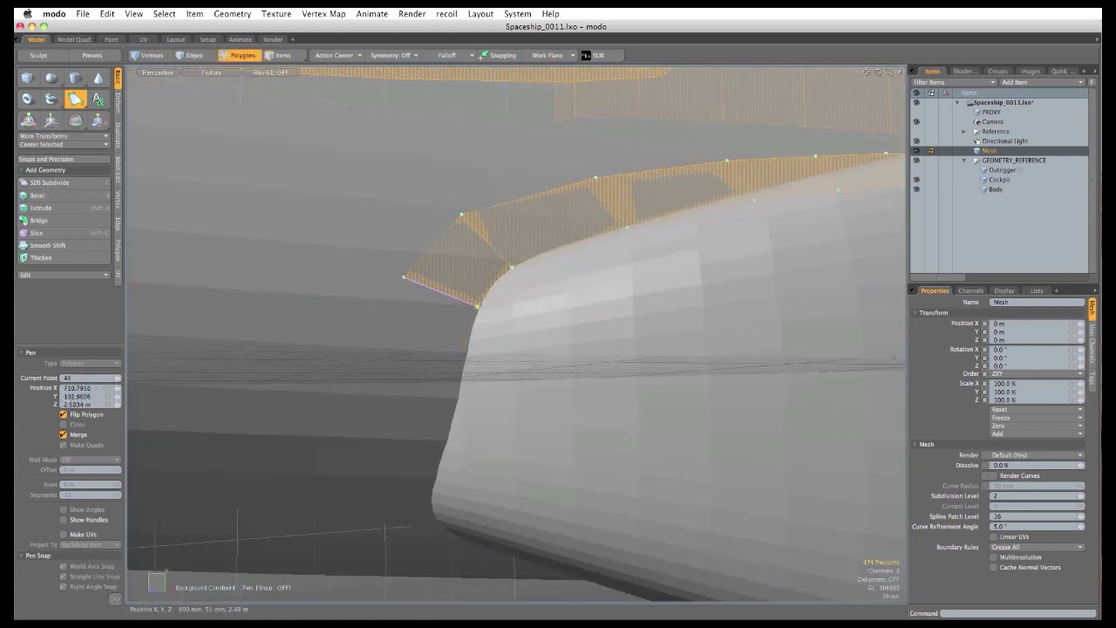
{"action": "left_click_drag", "start_coordinate": [374, 289], "coordinate": [386, 321], "text": "alt"}
{"action": "left_click", "coordinate": [407, 310]}
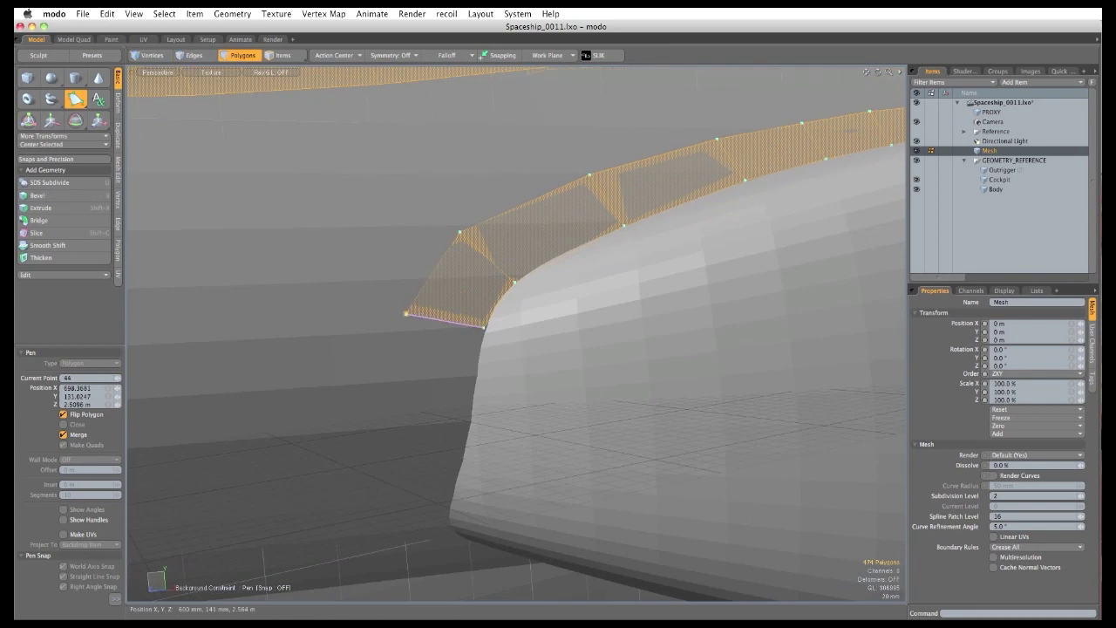
Add two quads to the strip down the side section's rounded front and fit their vertices to its edge.
{"action": "left_click_drag", "start_coordinate": [417, 370], "coordinate": [423, 317], "text": "alt"}
{"action": "left_click", "coordinate": [468, 398]}
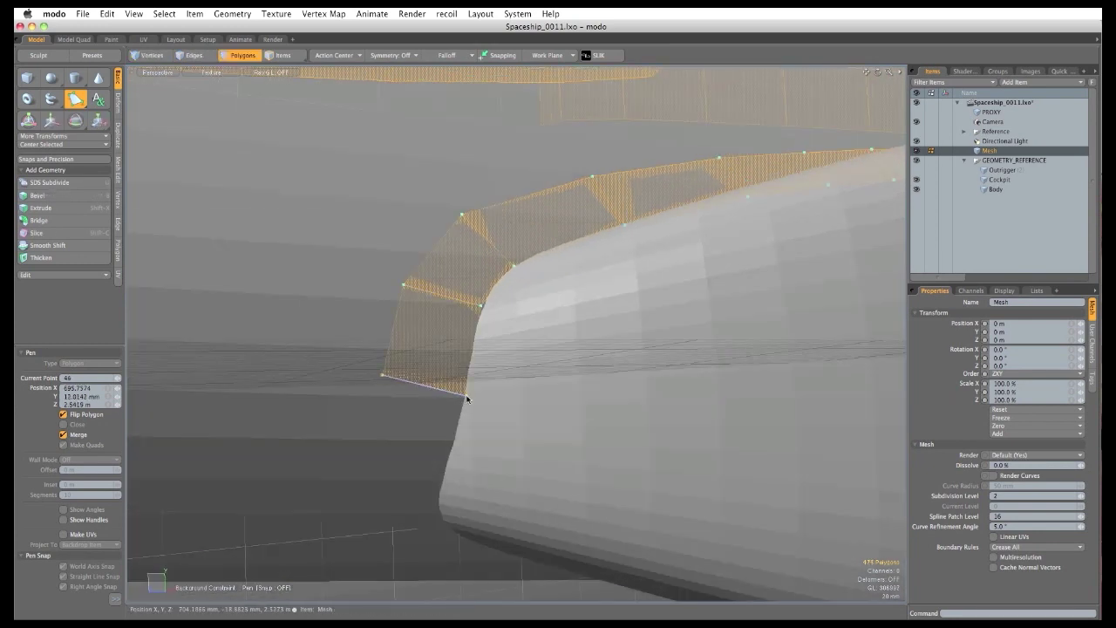
{"action": "left_click_drag", "start_coordinate": [466, 398], "coordinate": [417, 373]}
{"action": "left_click_drag", "start_coordinate": [359, 407], "coordinate": [351, 420]}
{"action": "left_click_drag", "start_coordinate": [440, 437], "coordinate": [428, 443]}
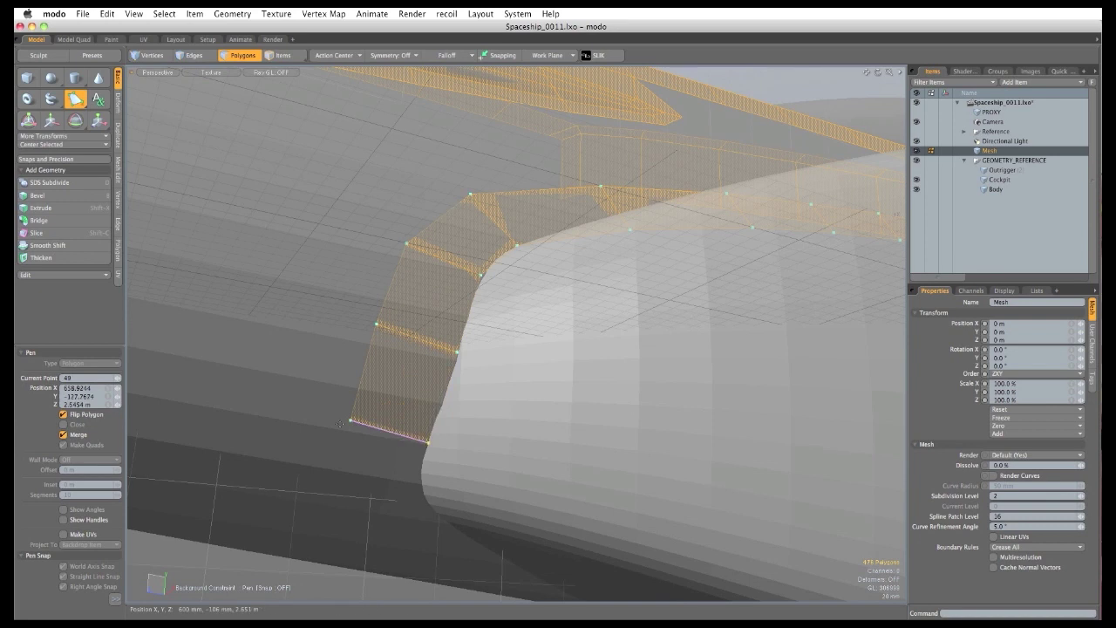
{"action": "left_click_drag", "start_coordinate": [351, 421], "coordinate": [349, 438]}
Wrap the strip around the lower corner of the rounded front and begin running it back along the underside seam.
{"action": "left_click_drag", "start_coordinate": [378, 541], "coordinate": [349, 394], "text": "alt"}
{"action": "left_click", "coordinate": [359, 392]}
{"action": "left_click_drag", "start_coordinate": [437, 424], "coordinate": [357, 409]}
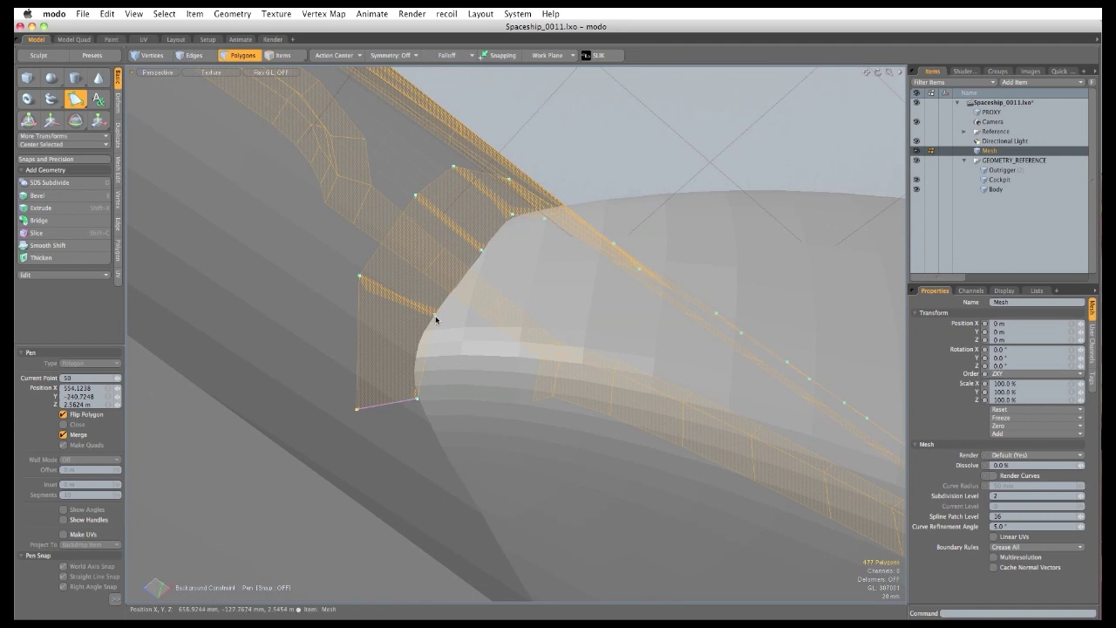
{"action": "left_click_drag", "start_coordinate": [436, 319], "coordinate": [423, 326]}
{"action": "left_click_drag", "start_coordinate": [435, 483], "coordinate": [435, 398], "text": "alt"}
{"action": "left_click", "coordinate": [392, 394]}
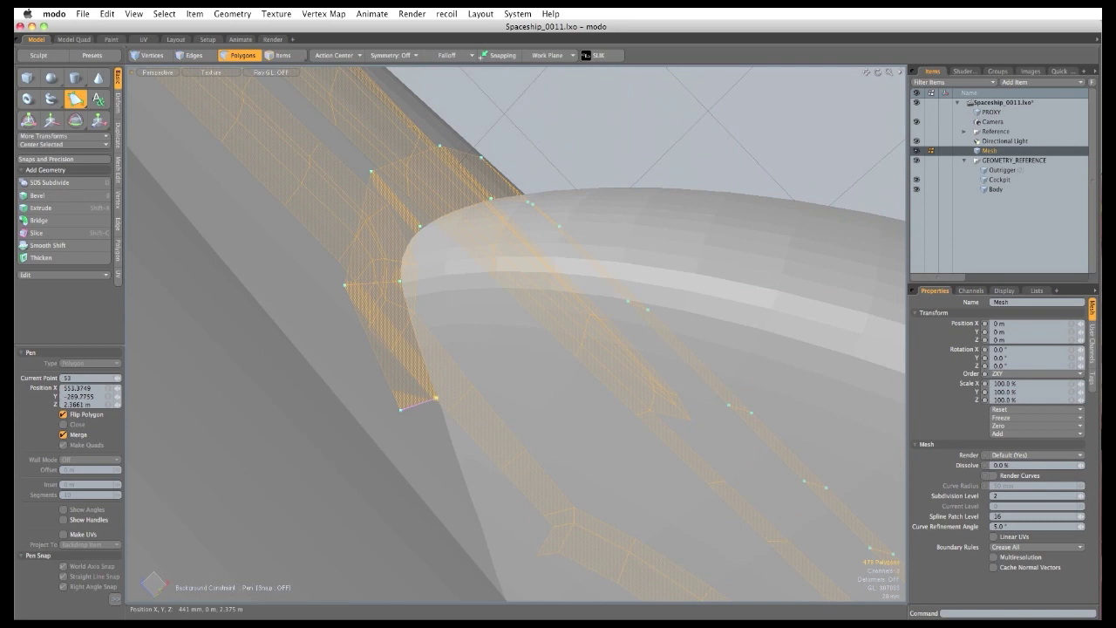
Extend the quad strip down the seam beside the rounded side fairing and fill its pointed lower end with polygons.
{"action": "left_click_drag", "start_coordinate": [433, 441], "coordinate": [462, 407], "text": "alt"}
{"action": "left_click", "coordinate": [430, 387]}
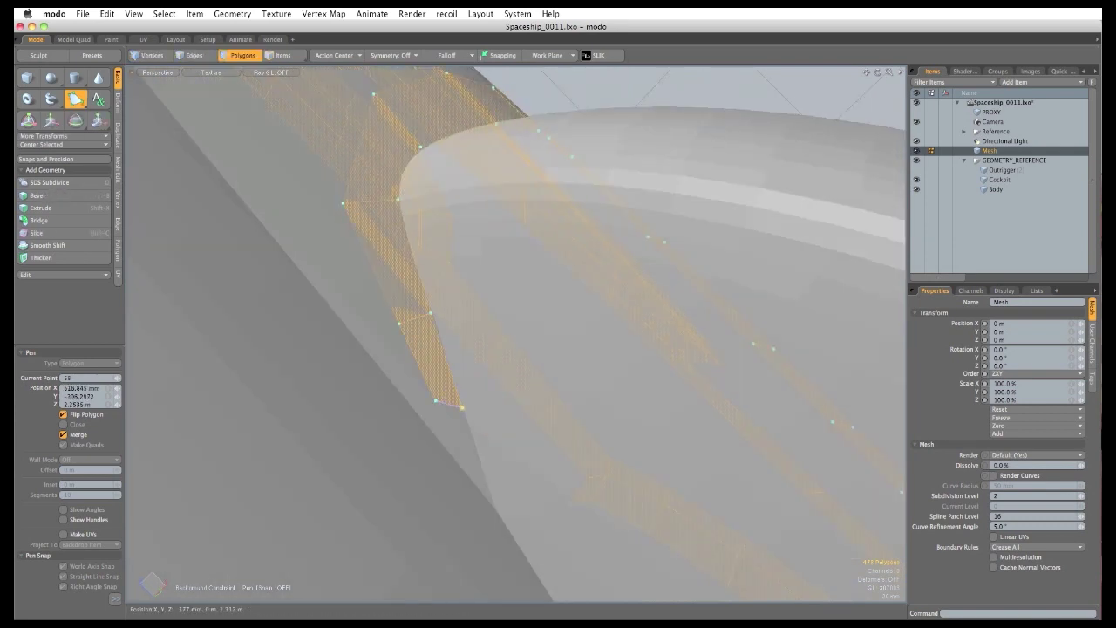
{"action": "left_click", "coordinate": [436, 401]}
{"action": "left_click", "coordinate": [422, 418]}
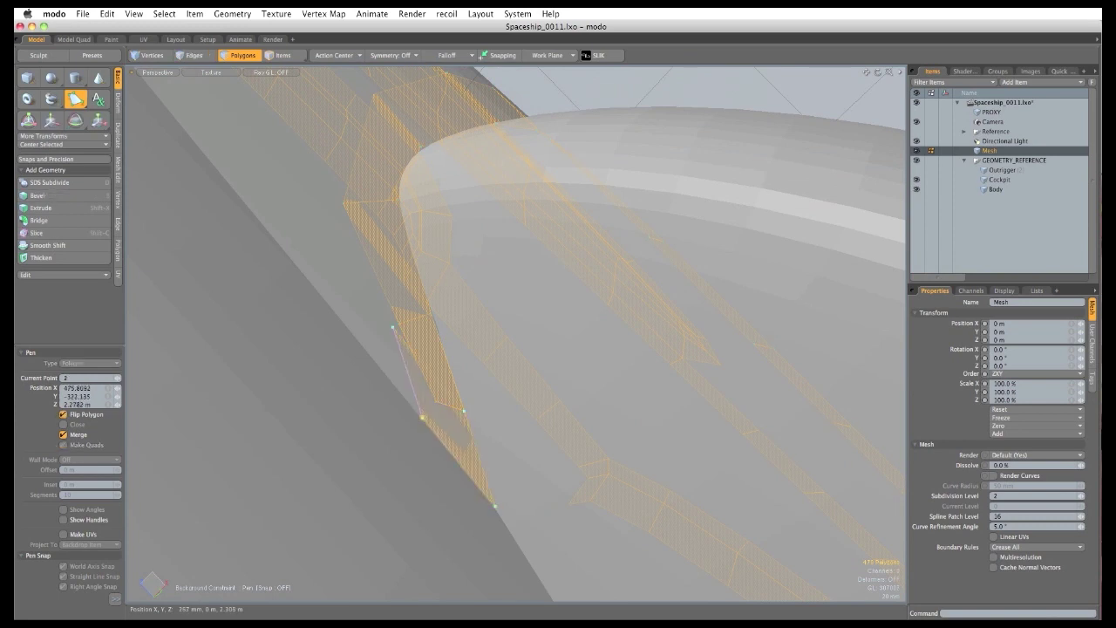
{"action": "left_click_drag", "start_coordinate": [391, 330], "coordinate": [425, 398]}
Draw a strip of quads from the seam's pointed end forward along the hull's side edge to the opening's front tip.
{"action": "left_click_drag", "start_coordinate": [329, 332], "coordinate": [460, 443], "text": "alt"}
{"action": "left_click", "coordinate": [383, 410]}
{"action": "left_click", "coordinate": [453, 419]}
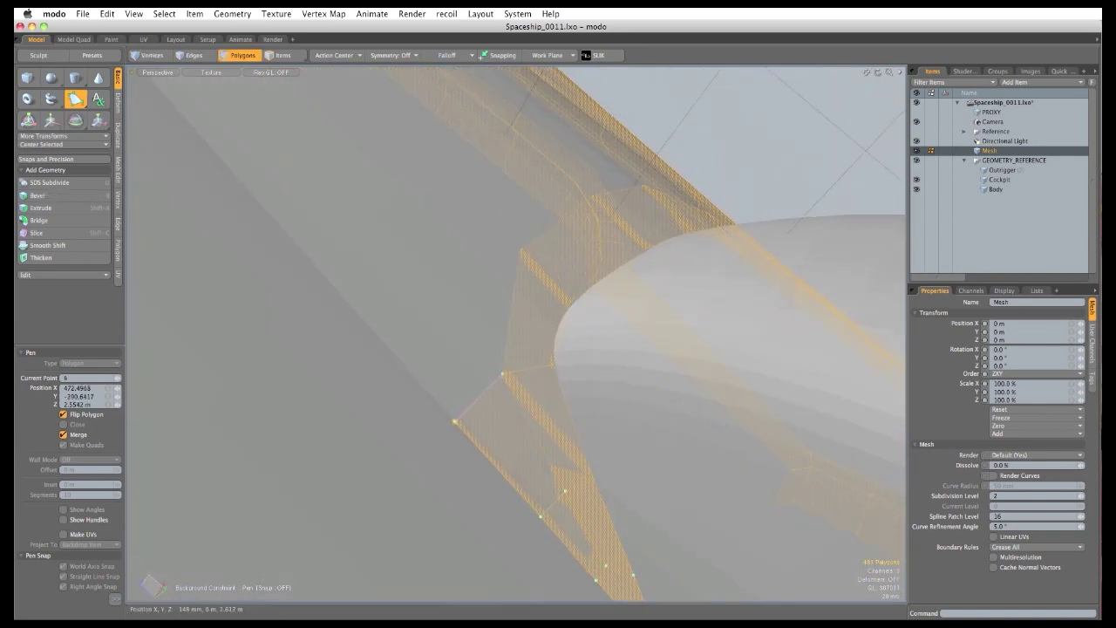
{"action": "left_click", "coordinate": [338, 289]}
{"action": "left_click_drag", "start_coordinate": [518, 247], "coordinate": [471, 283]}
{"action": "left_click_drag", "start_coordinate": [471, 283], "coordinate": [651, 418], "text": "ctrl+alt"}
{"action": "left_click", "coordinate": [516, 352]}
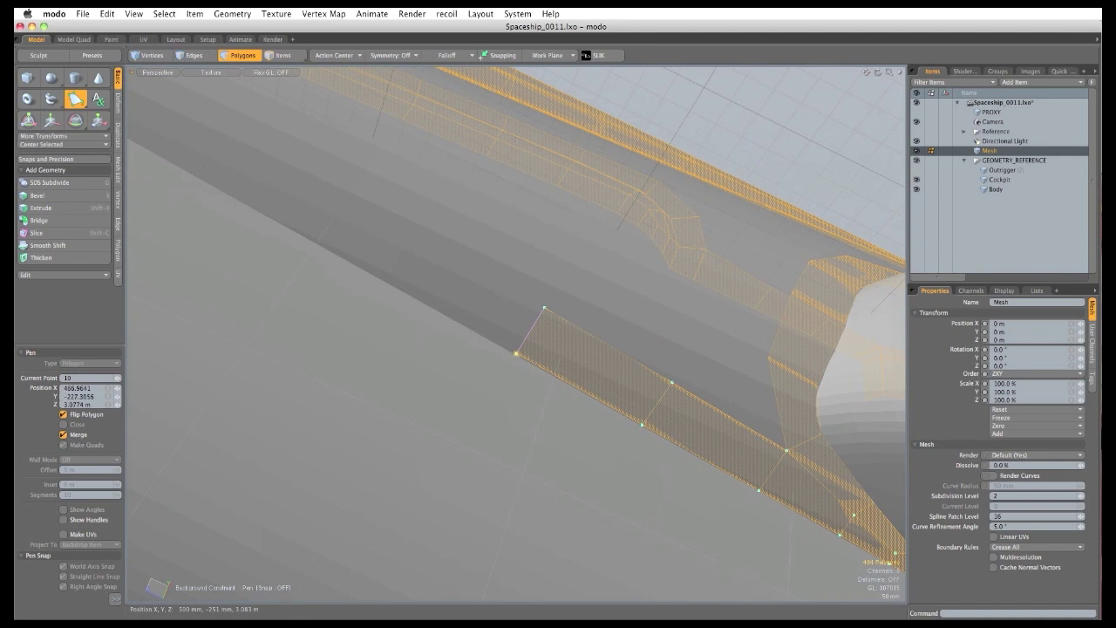
{"action": "left_click", "coordinate": [367, 263]}
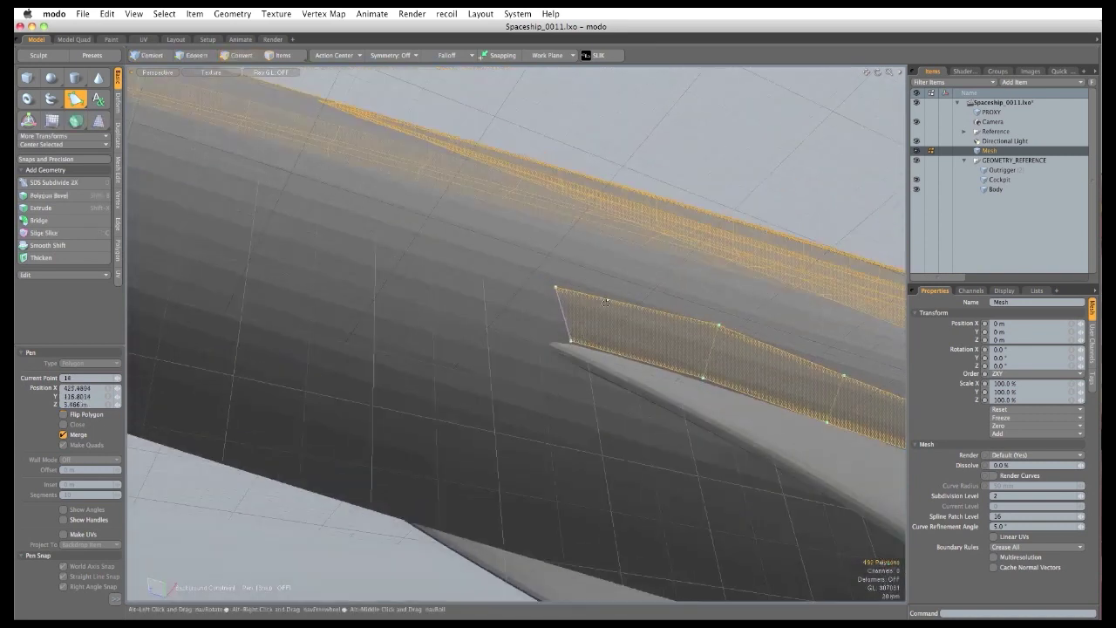
Reposition the strip's two end points so its last edge lines up beside the front tip of the side opening.
{"action": "left_click_drag", "start_coordinate": [540, 349], "coordinate": [542, 326], "text": "ctrl+alt"}
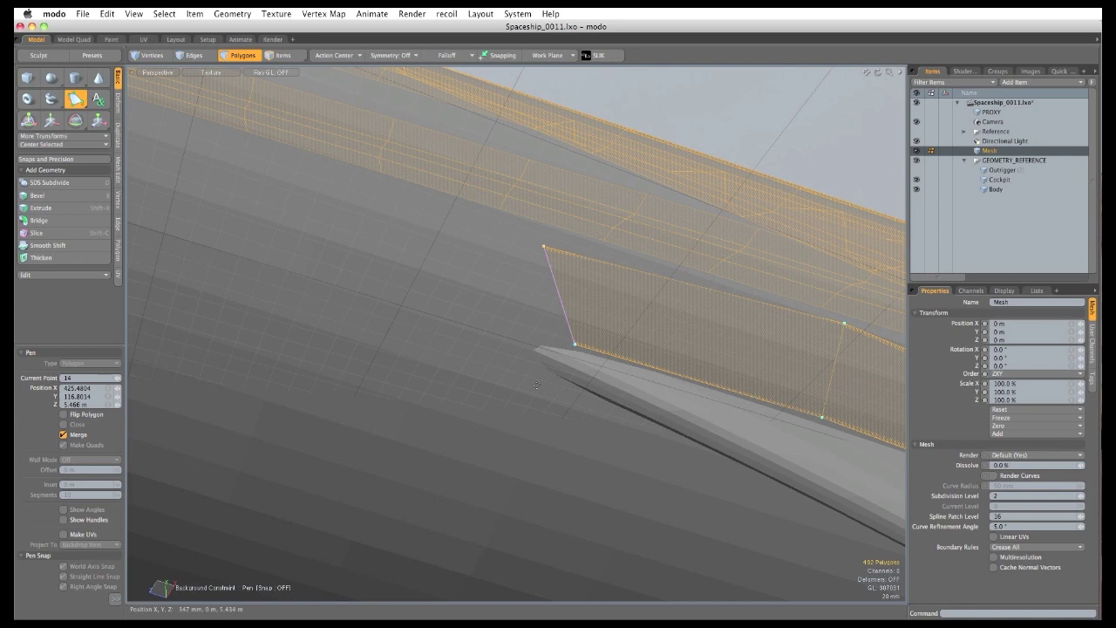
{"action": "left_click_drag", "start_coordinate": [570, 391], "coordinate": [652, 393], "text": "alt"}
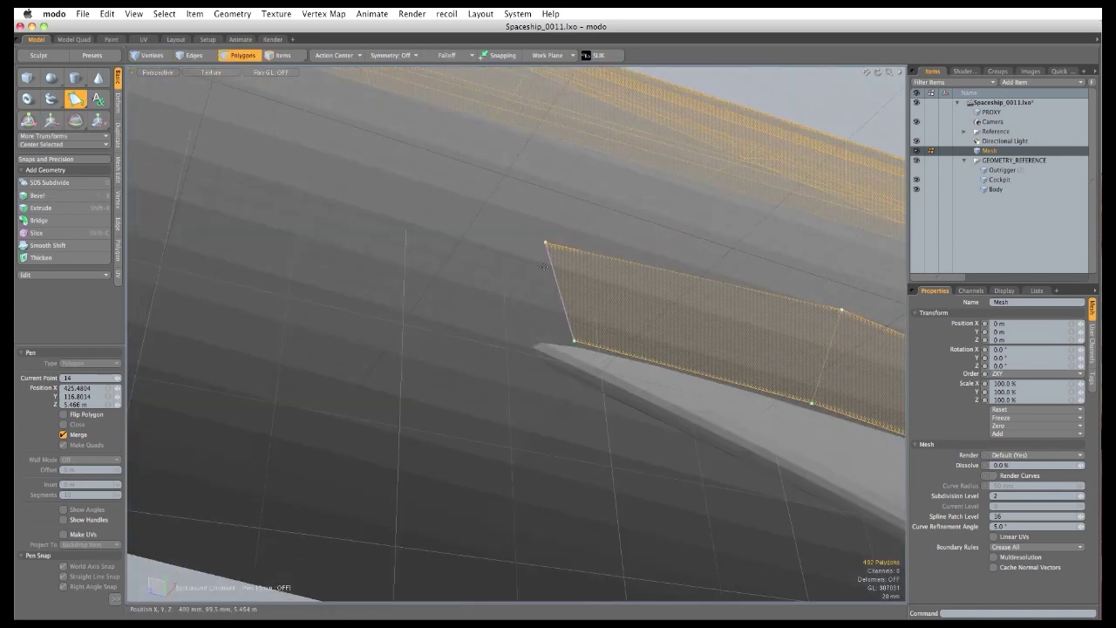
{"action": "left_click_drag", "start_coordinate": [544, 267], "coordinate": [562, 272], "text": "alt"}
{"action": "left_click_drag", "start_coordinate": [574, 341], "coordinate": [558, 339]}
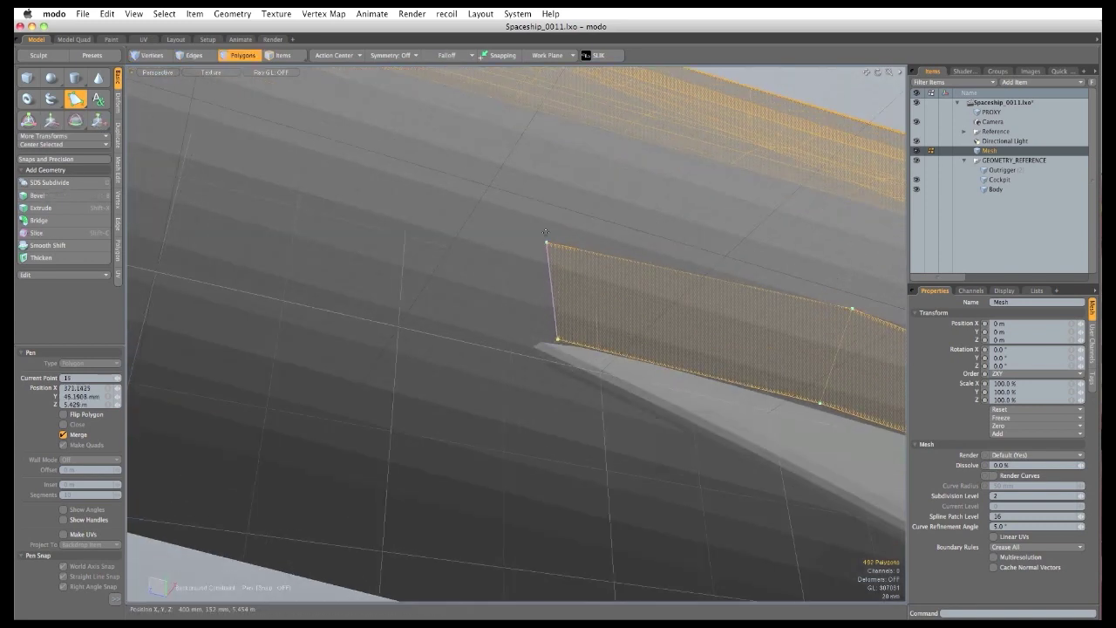
{"action": "left_click_drag", "start_coordinate": [547, 243], "coordinate": [525, 252]}
{"action": "left_click_drag", "start_coordinate": [544, 326], "coordinate": [516, 312], "text": "alt"}
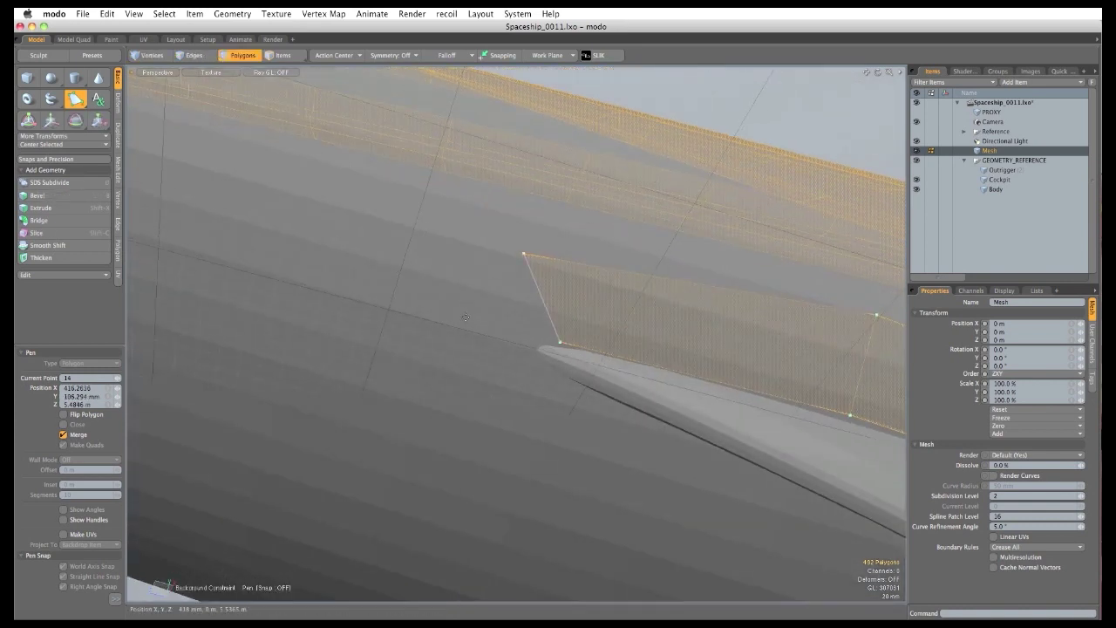
Add a polygon ahead of the opening's front tip and adjust its corner points around the tip.
{"action": "left_click_drag", "start_coordinate": [448, 299], "coordinate": [445, 308]}
{"action": "left_click_drag", "start_coordinate": [489, 399], "coordinate": [551, 341]}
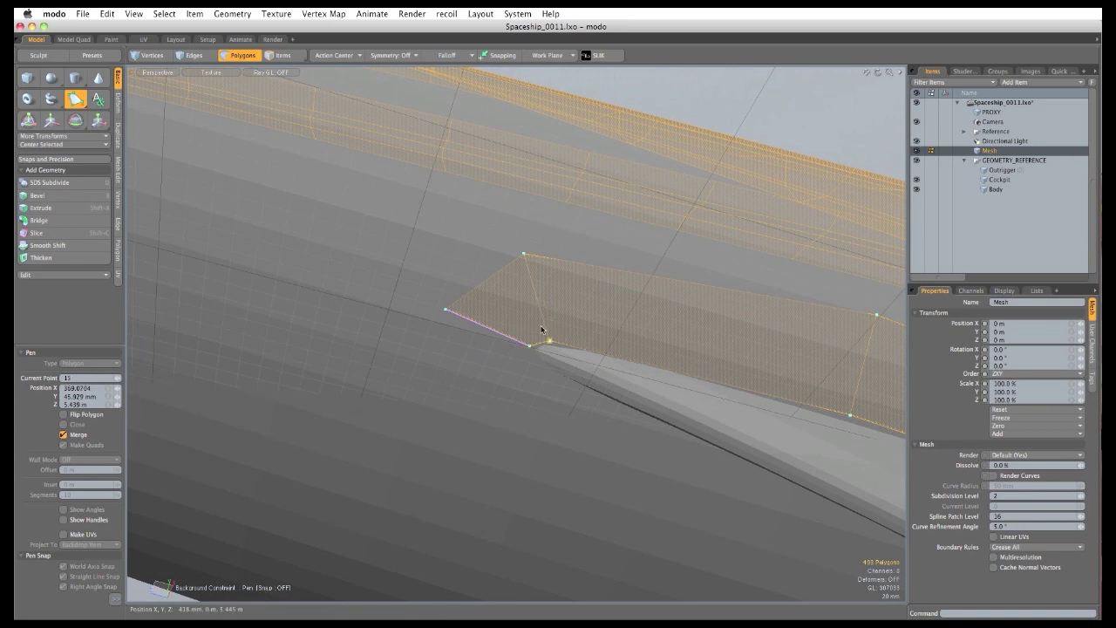
{"action": "left_click_drag", "start_coordinate": [446, 309], "coordinate": [432, 319]}
{"action": "left_click_drag", "start_coordinate": [514, 335], "coordinate": [479, 336], "text": "ctrl+alt"}
{"action": "left_click_drag", "start_coordinate": [521, 246], "coordinate": [531, 244], "text": "alt"}
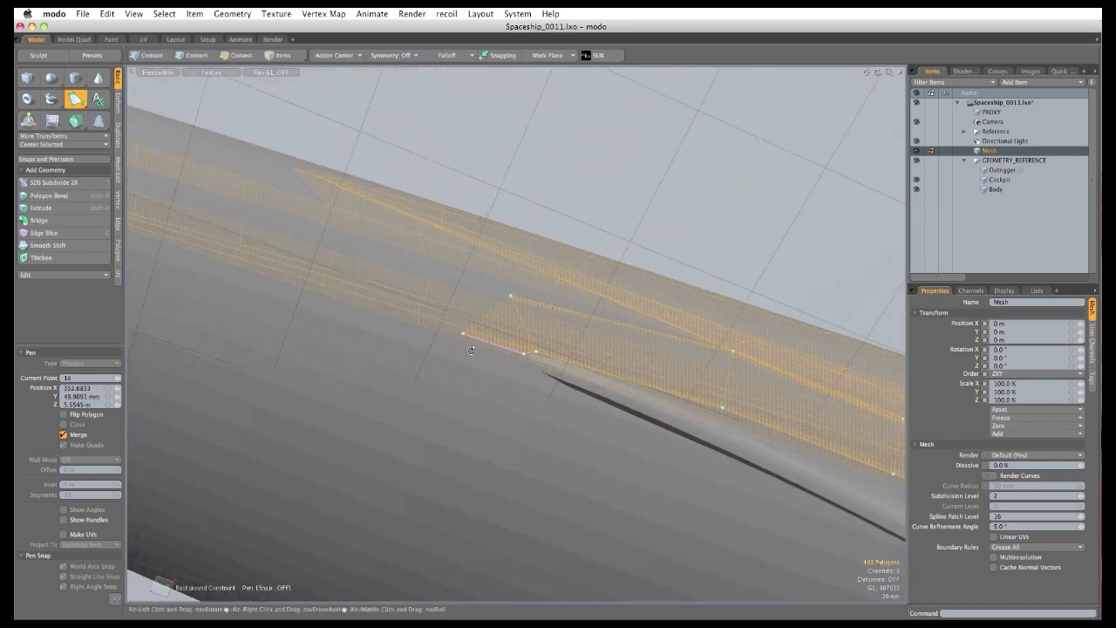
Add a quad beneath the previous polygon and fit its inner corner against the lower side of the opening's tip.
{"action": "left_click", "coordinate": [458, 389]}
{"action": "left_click_drag", "start_coordinate": [520, 411], "coordinate": [532, 373]}
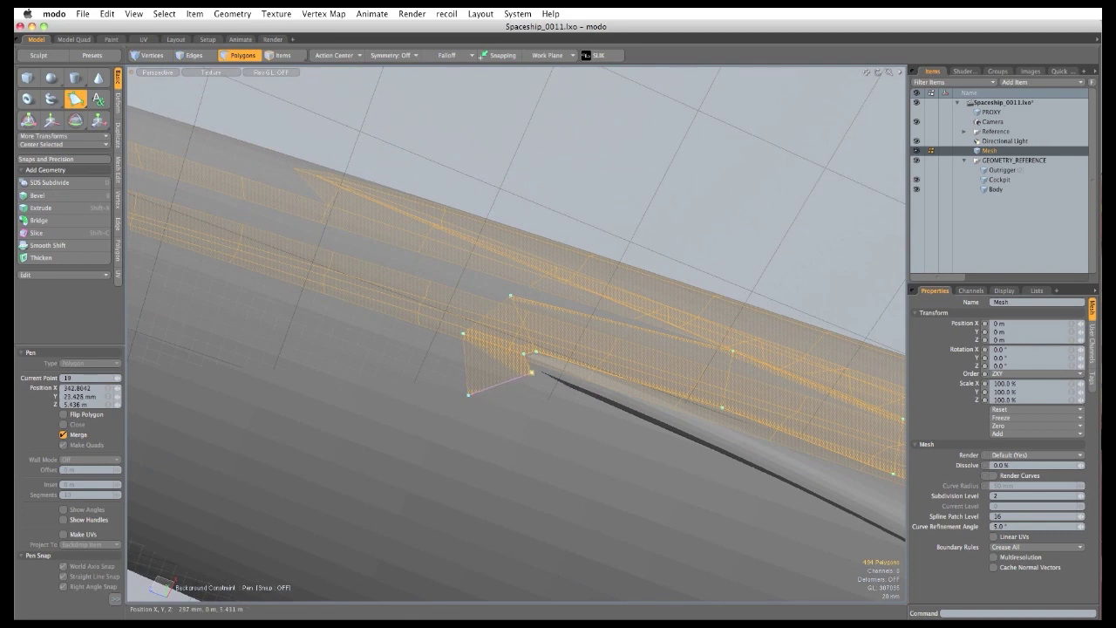
{"action": "scroll", "coordinate": [527, 359], "scroll_direction": "up", "scroll_amount": 5}
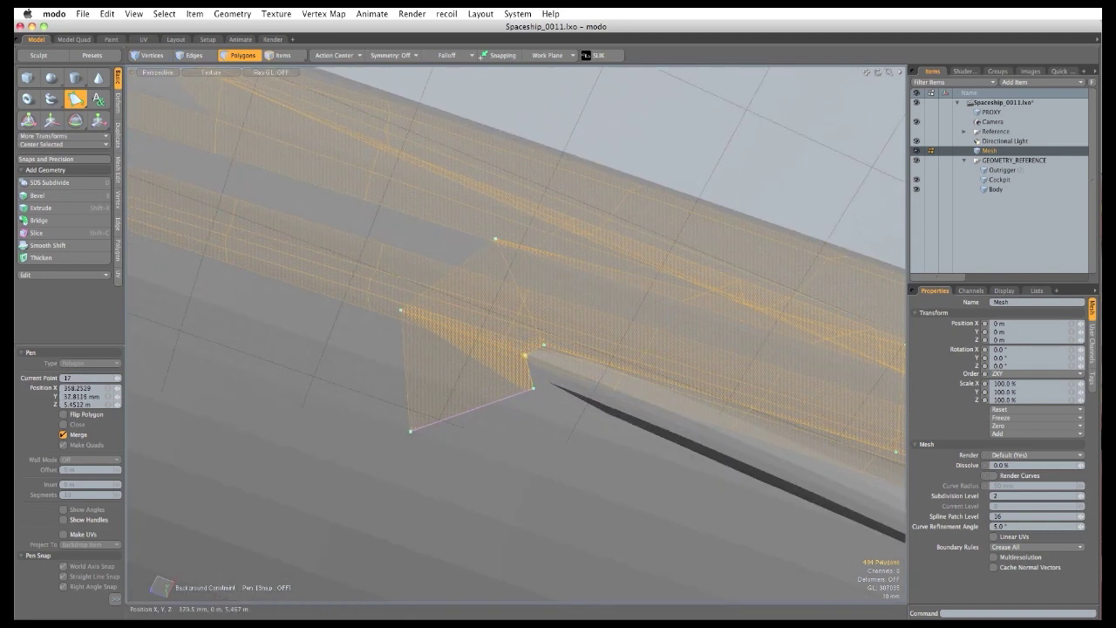
{"action": "left_click_drag", "start_coordinate": [533, 386], "coordinate": [535, 379]}
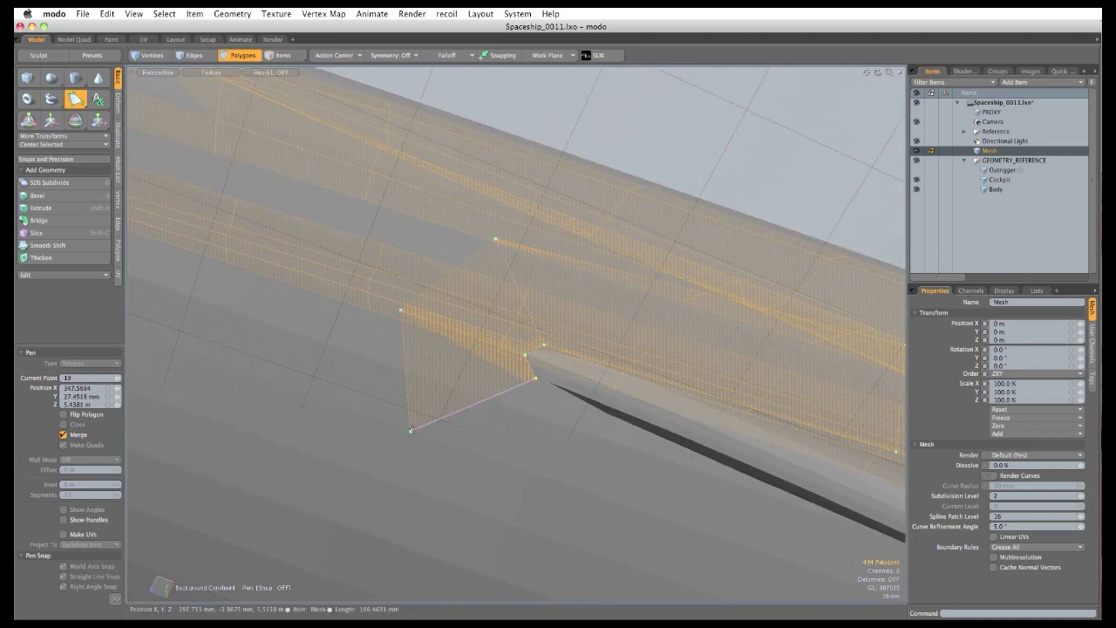
{"action": "left_click_drag", "start_coordinate": [427, 429], "coordinate": [548, 426], "text": "alt"}
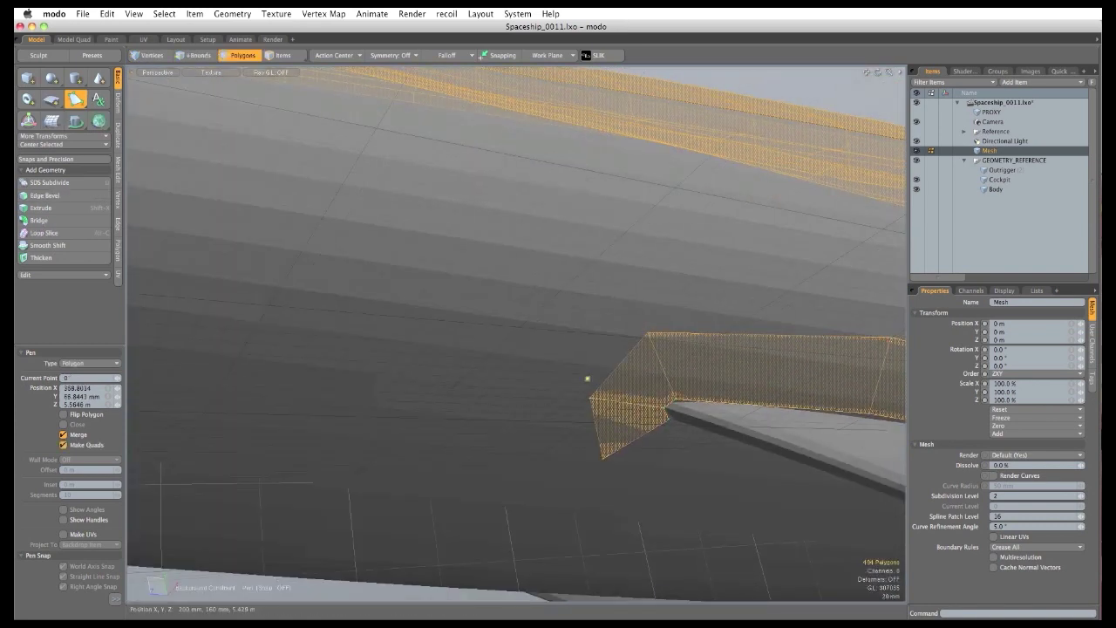
Start a new Pen strip on the front edge of the tip polygons and build its first quad forward along the hull.
{"action": "left_click", "coordinate": [607, 344]}
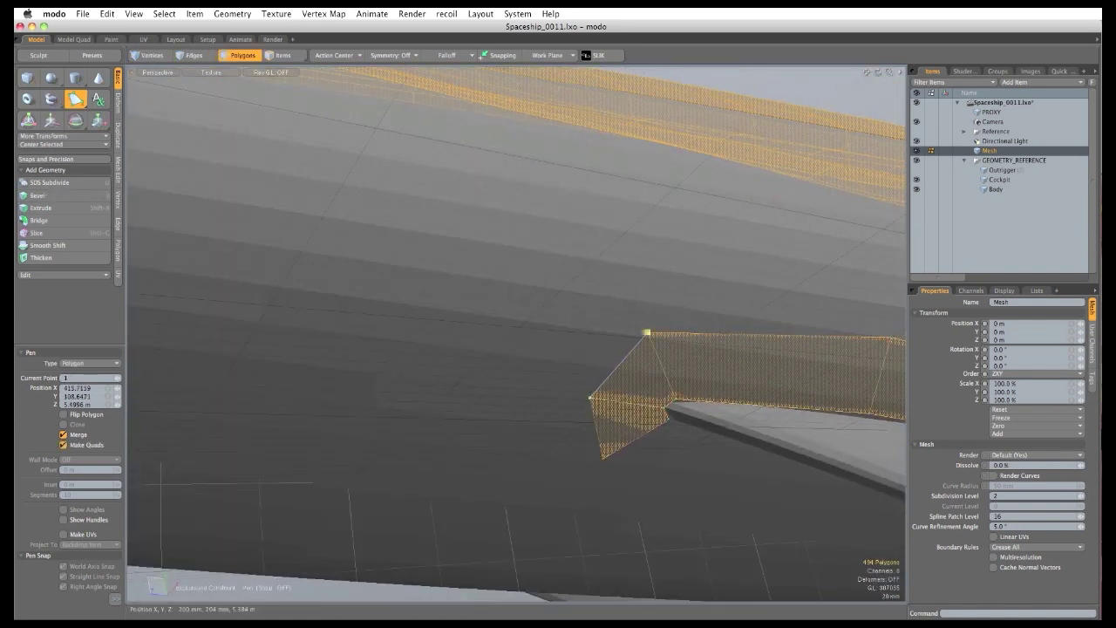
{"action": "left_click_drag", "start_coordinate": [489, 295], "coordinate": [467, 286]}
{"action": "left_click_drag", "start_coordinate": [602, 458], "coordinate": [426, 336]}
{"action": "scroll", "coordinate": [578, 383], "scroll_direction": "down", "scroll_amount": 4}
{"action": "left_click_drag", "start_coordinate": [578, 384], "coordinate": [362, 374], "text": "alt"}
{"action": "left_click_drag", "start_coordinate": [533, 375], "coordinate": [485, 357]}
{"action": "left_click_drag", "start_coordinate": [514, 396], "coordinate": [471, 386]}
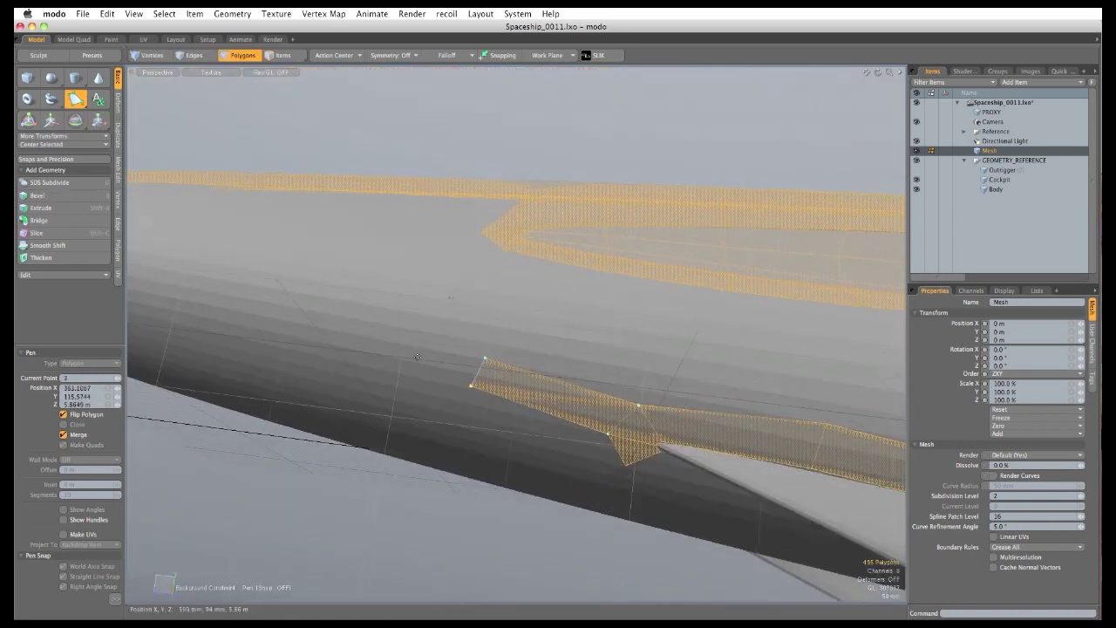
Continue the side strip of quads forward along the hull until it reaches the centreline at the nose.
{"action": "left_click", "coordinate": [356, 332]}
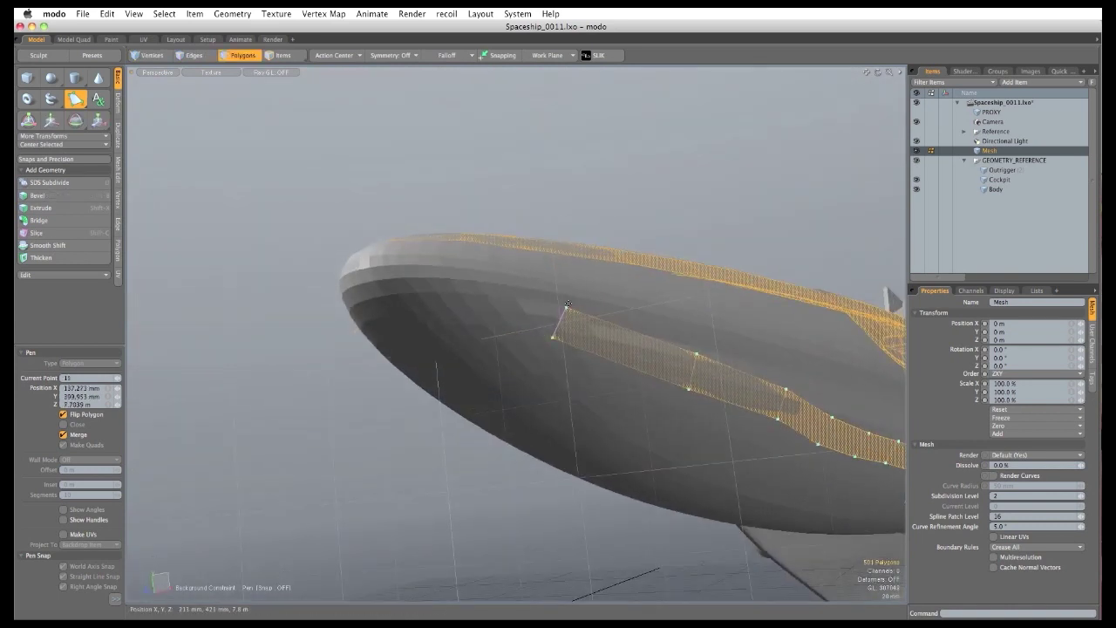
{"action": "left_click_drag", "start_coordinate": [506, 349], "coordinate": [452, 321], "text": "alt"}
{"action": "left_click", "coordinate": [458, 300]}
{"action": "left_click_drag", "start_coordinate": [358, 292], "coordinate": [473, 224], "text": "alt"}
{"action": "left_click", "coordinate": [417, 265]}
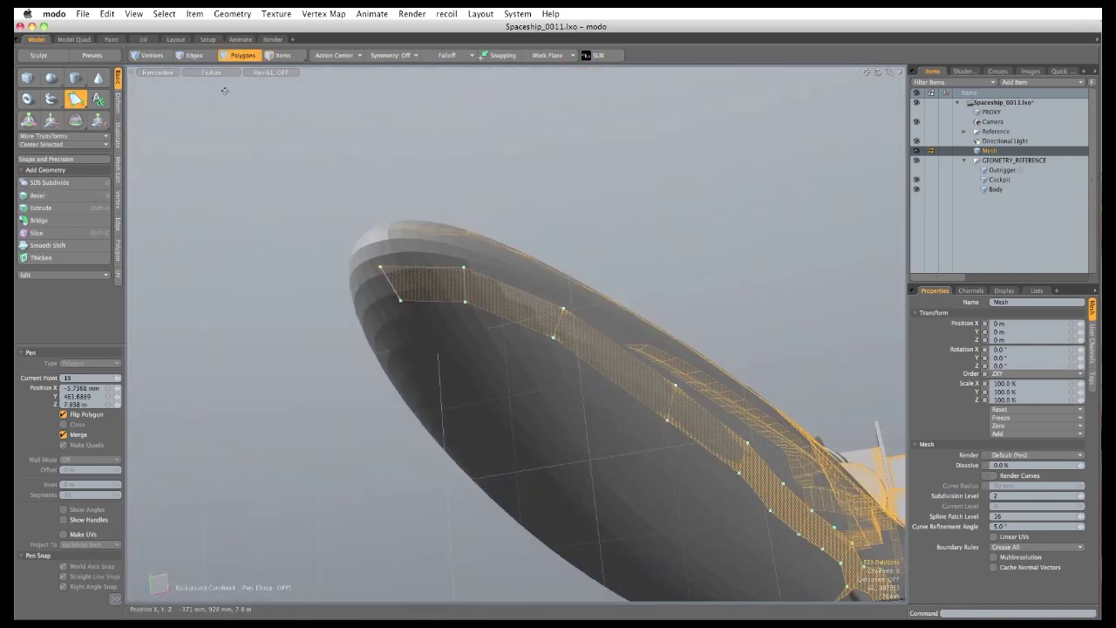
Move individual elements of the side strip with the Transform tool to even out its flow near the opening's tip.
{"action": "key", "text": "t"}
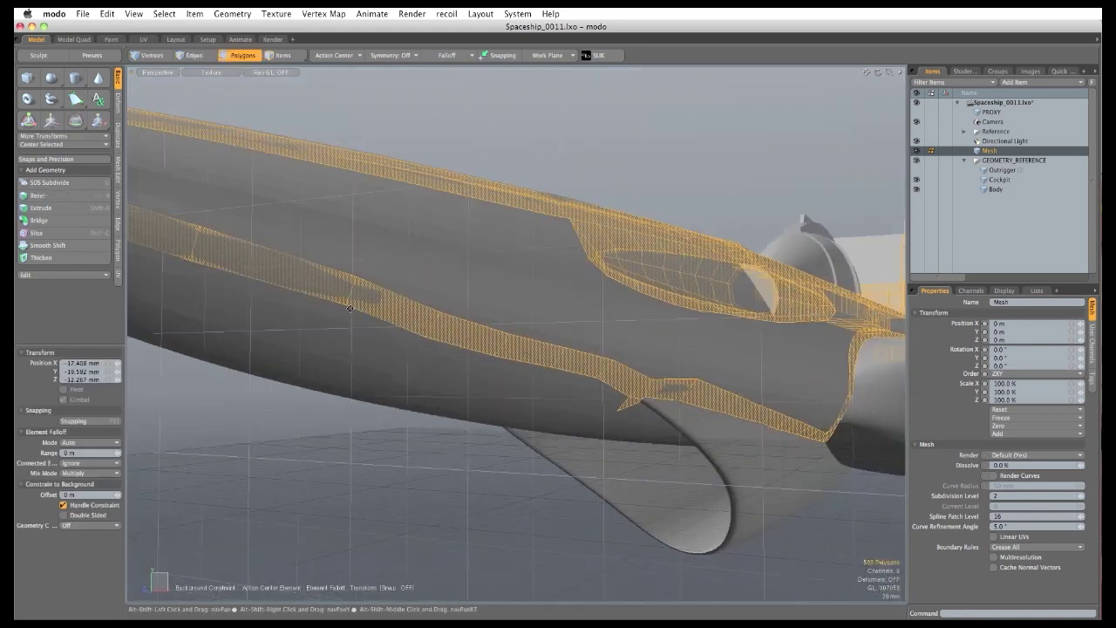
{"action": "left_click_drag", "start_coordinate": [697, 379], "coordinate": [719, 394]}
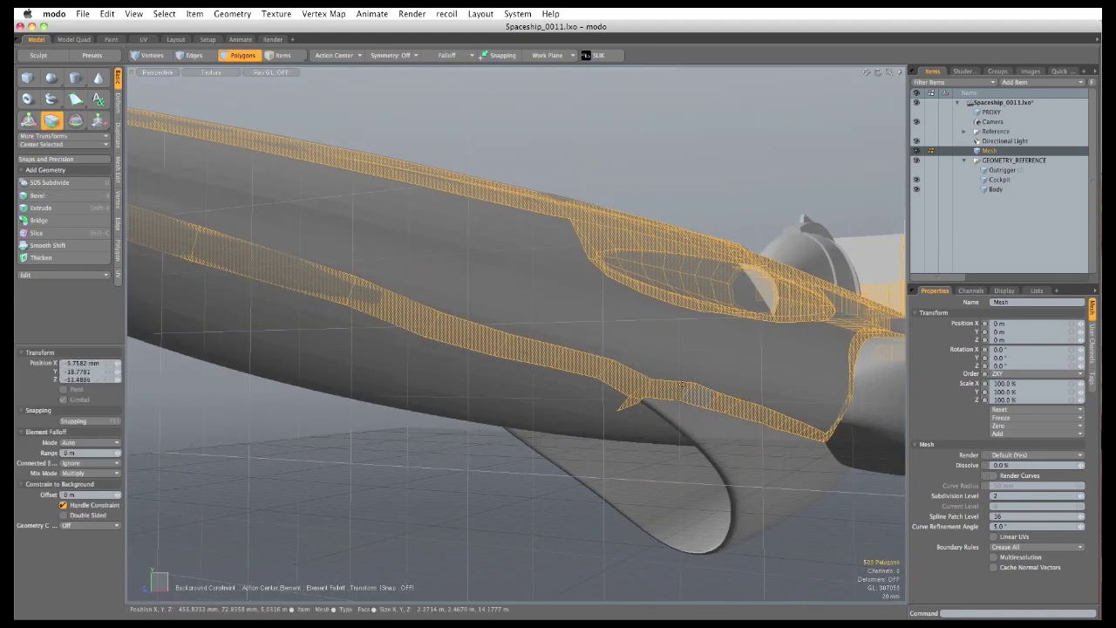
{"action": "left_click_drag", "start_coordinate": [616, 359], "coordinate": [652, 379]}
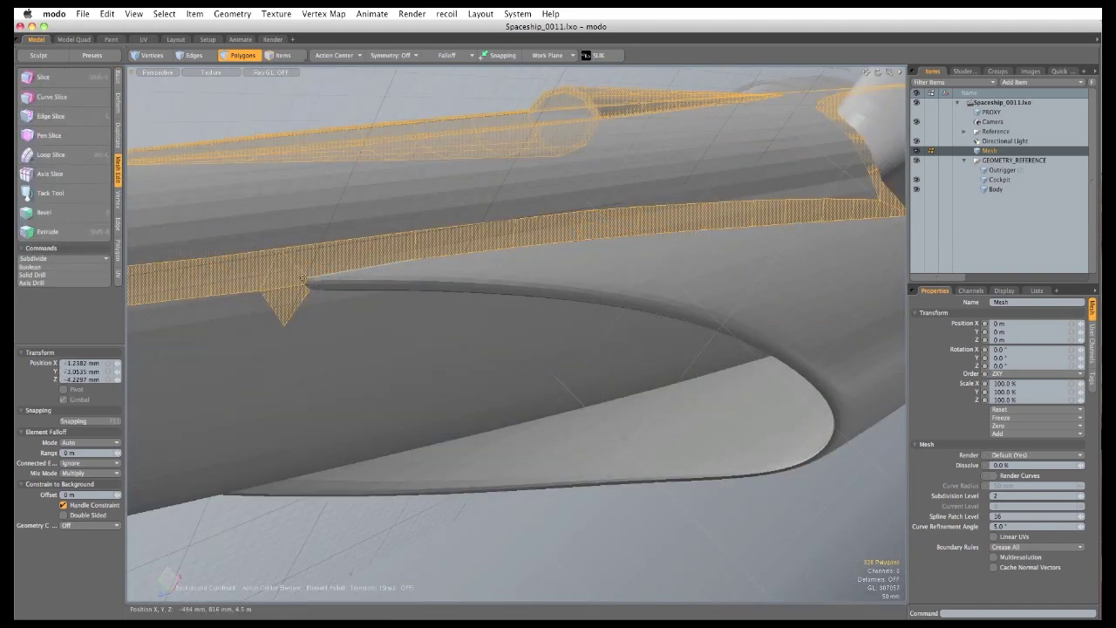
Draw a narrow Pen quad from the tip polygons along the rim of the side opening, fitting its points to the rim.
{"action": "left_click", "coordinate": [117, 79]}
{"action": "left_click", "coordinate": [76, 99]}
{"action": "left_click_drag", "start_coordinate": [351, 332], "coordinate": [297, 267], "text": "ctrl+alt"}
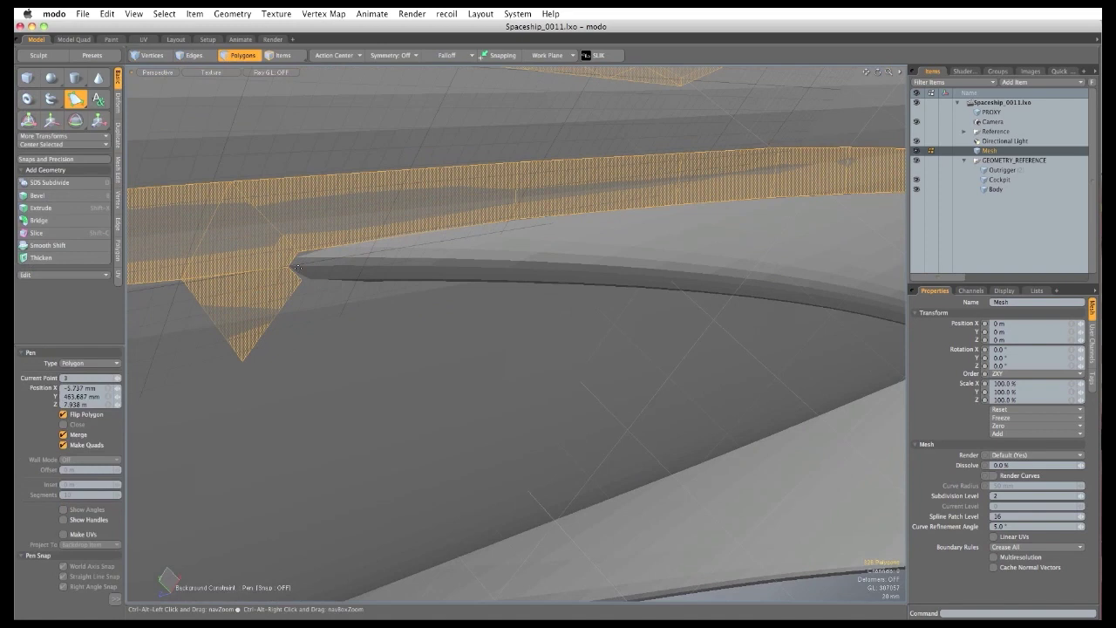
{"action": "left_click", "coordinate": [290, 266]}
{"action": "left_click", "coordinate": [306, 253]}
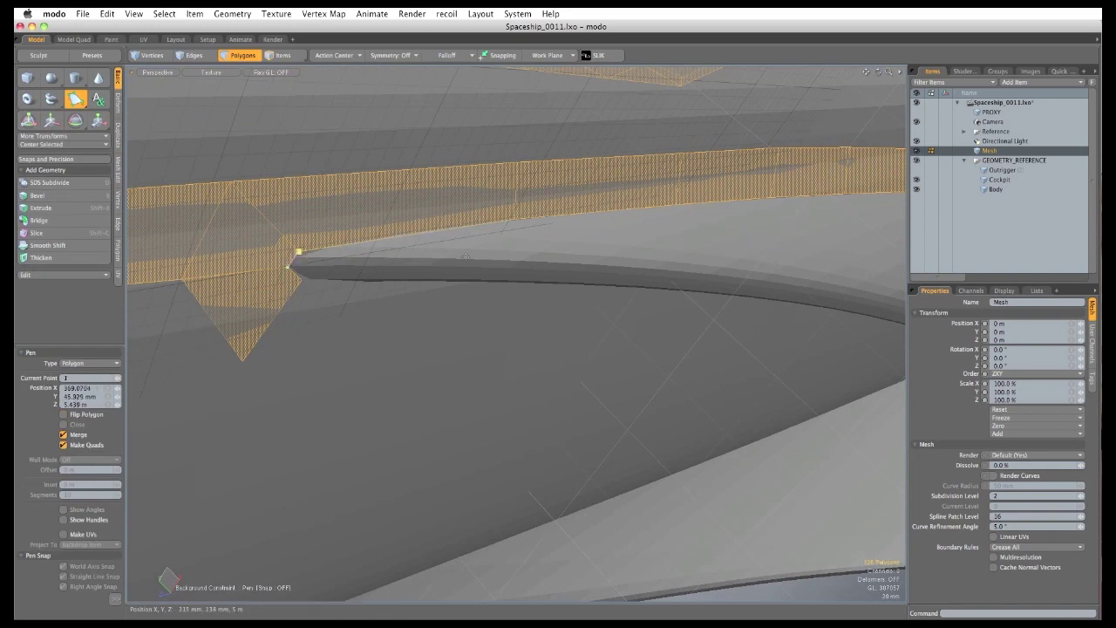
{"action": "left_click", "coordinate": [519, 254]}
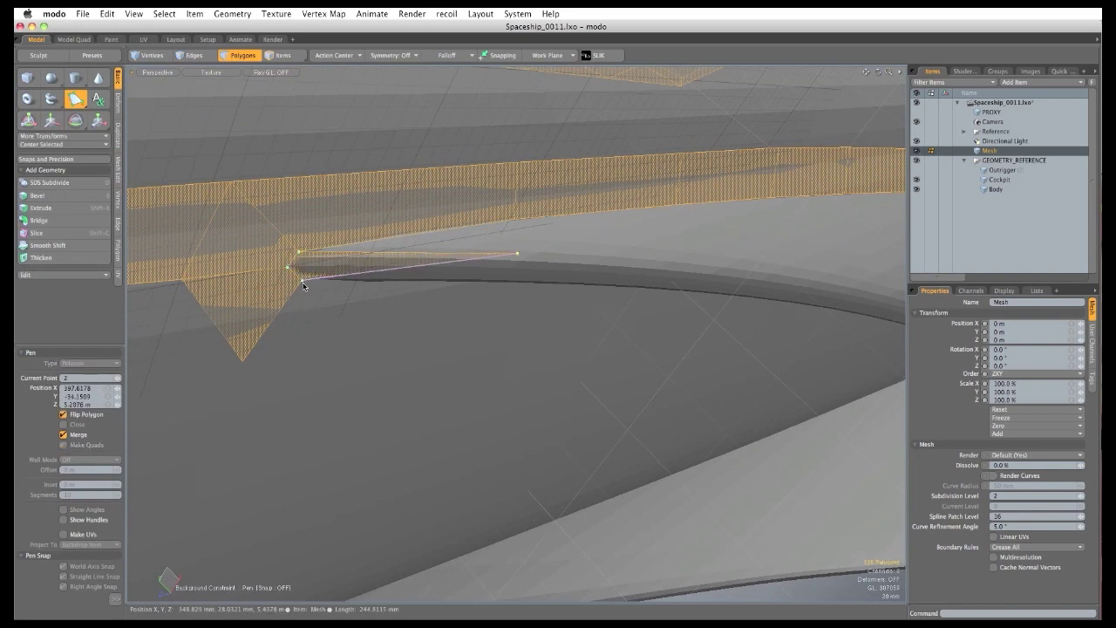
{"action": "left_click_drag", "start_coordinate": [303, 281], "coordinate": [516, 270]}
{"action": "left_click_drag", "start_coordinate": [448, 271], "coordinate": [491, 286], "text": "alt"}
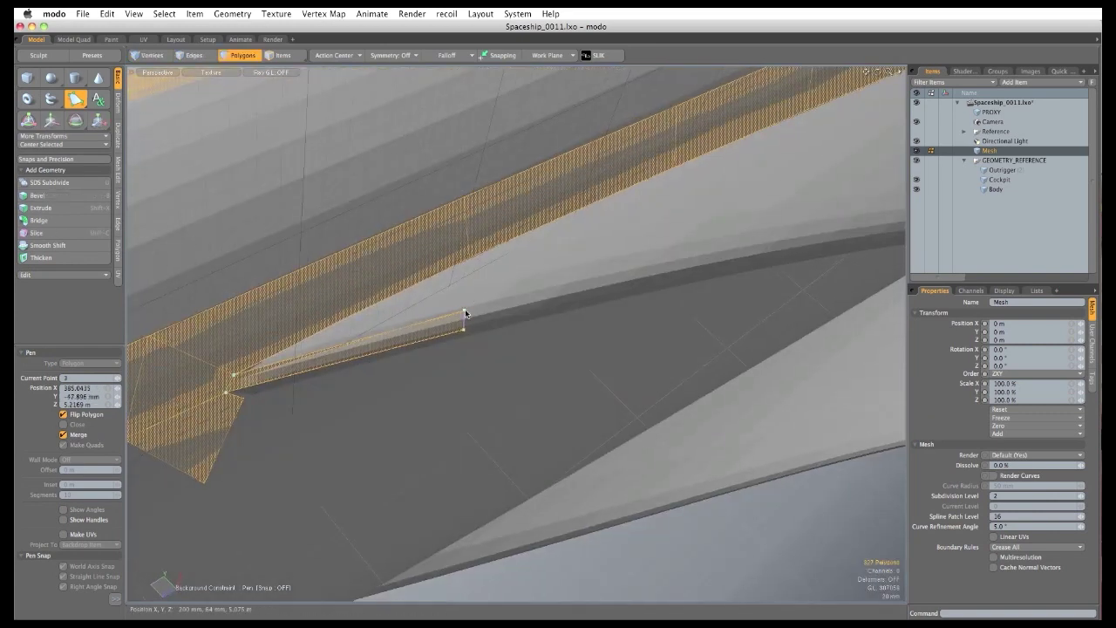
Continue the narrow quad strip along the opening's upper rim and around to its rear end.
{"action": "left_click", "coordinate": [677, 264]}
{"action": "left_click_drag", "start_coordinate": [667, 365], "coordinate": [593, 375], "text": "alt"}
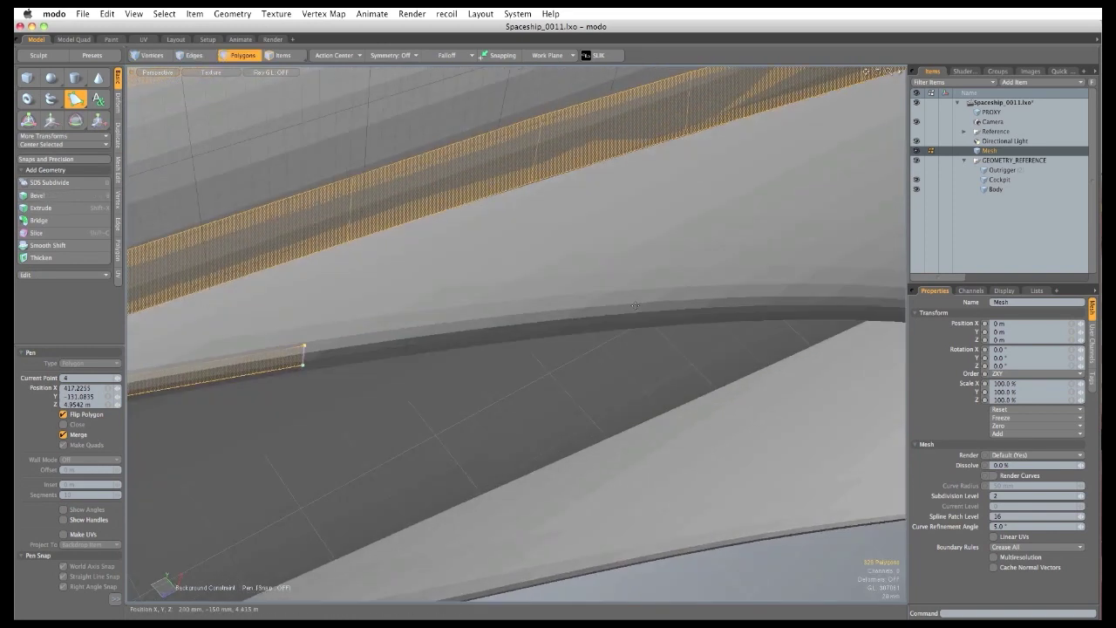
{"action": "left_click", "coordinate": [625, 302]}
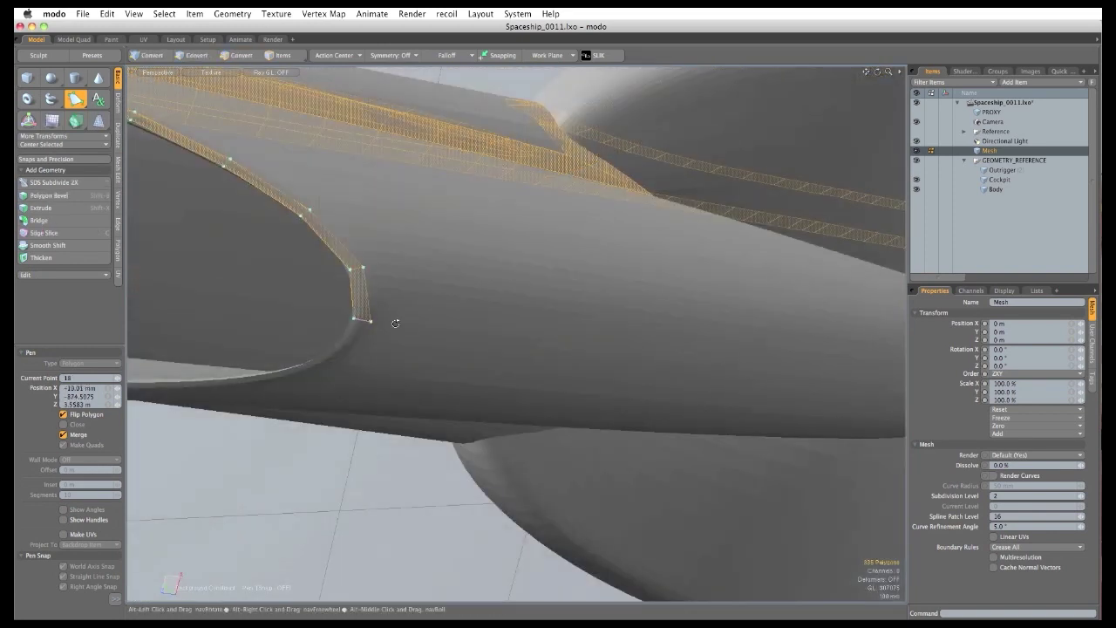
Examine the hull behind the side opening and the rear engine area from several angles.
{"action": "left_click_drag", "start_coordinate": [394, 322], "coordinate": [391, 328], "text": "alt"}
{"action": "scroll", "coordinate": [400, 333], "scroll_direction": "down", "scroll_amount": 5}
{"action": "left_click_drag", "start_coordinate": [601, 399], "coordinate": [241, 281], "text": "alt+shift"}
{"action": "scroll", "coordinate": [491, 367], "scroll_direction": "up", "scroll_amount": 3}
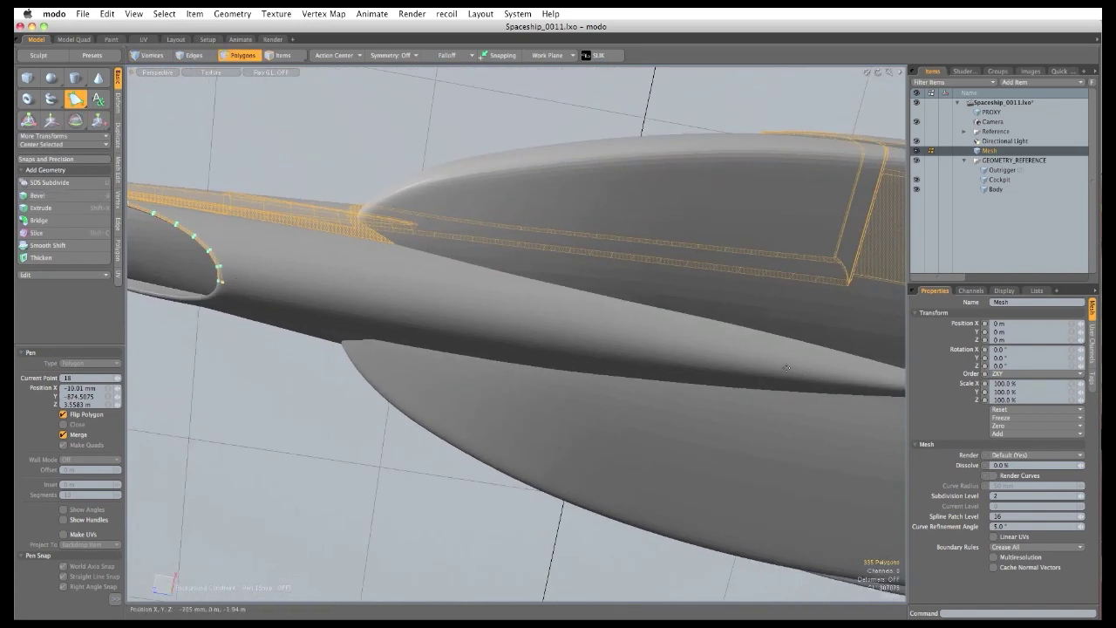
{"action": "left_click_drag", "start_coordinate": [786, 368], "coordinate": [560, 348], "text": "alt"}
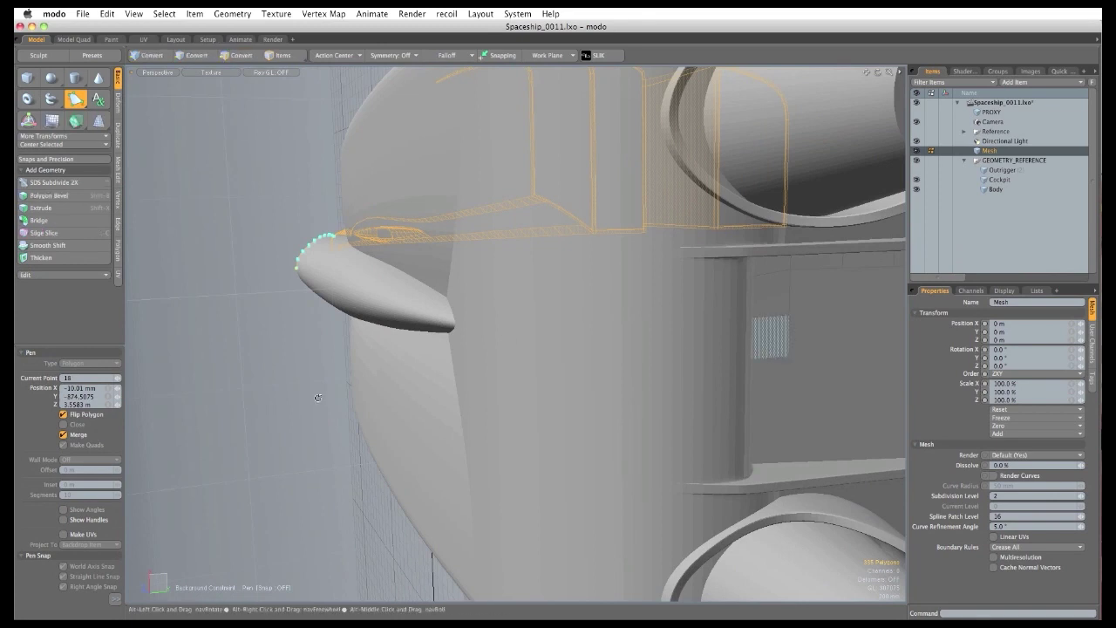
{"action": "left_click_drag", "start_coordinate": [318, 397], "coordinate": [797, 411], "text": "alt"}
{"action": "left_click_drag", "start_coordinate": [182, 331], "coordinate": [666, 337], "text": "alt+shift"}
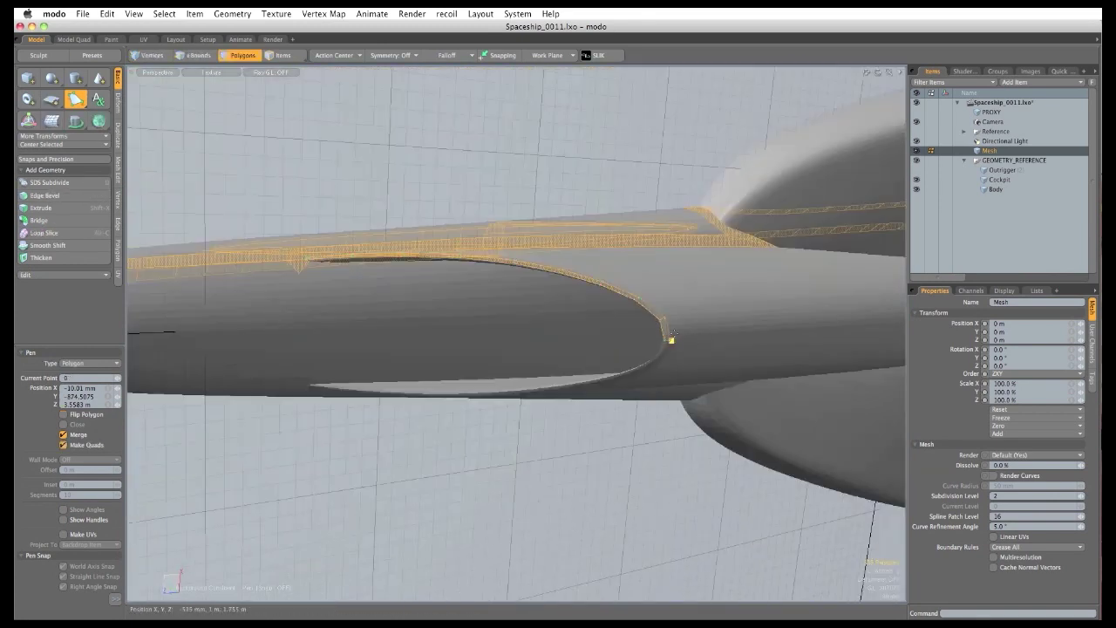
Draw a Pen quad strip rearward along the hull side, starting from the rim strip at the side opening's rear end.
{"action": "left_click_drag", "start_coordinate": [672, 333], "coordinate": [640, 333], "text": "alt"}
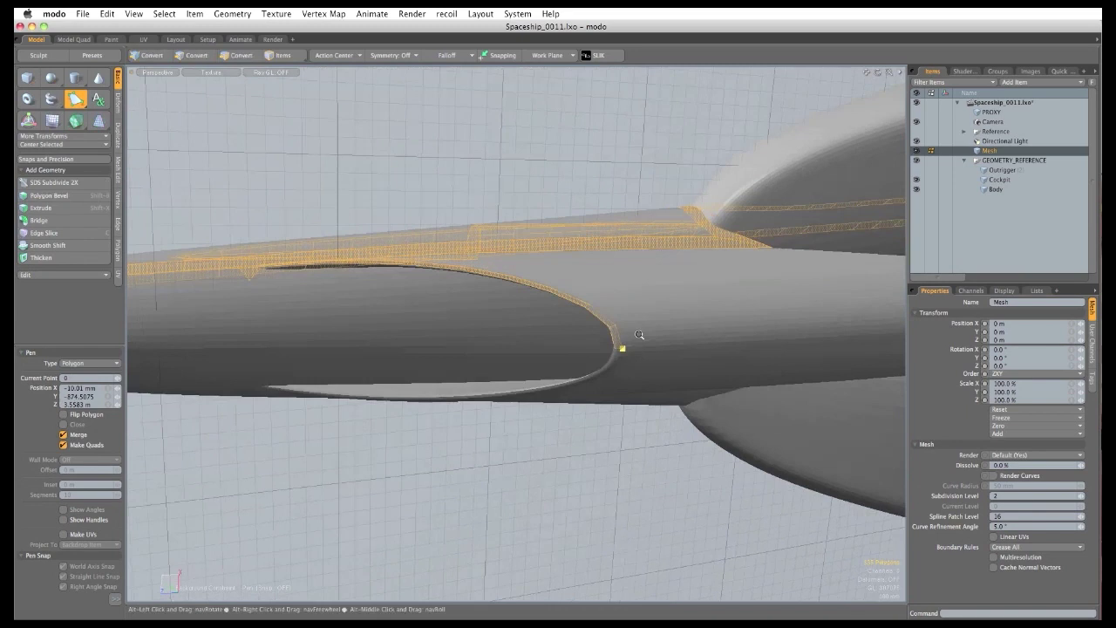
{"action": "scroll", "coordinate": [640, 332], "scroll_direction": "up", "scroll_amount": 3}
{"action": "left_click", "coordinate": [624, 324]}
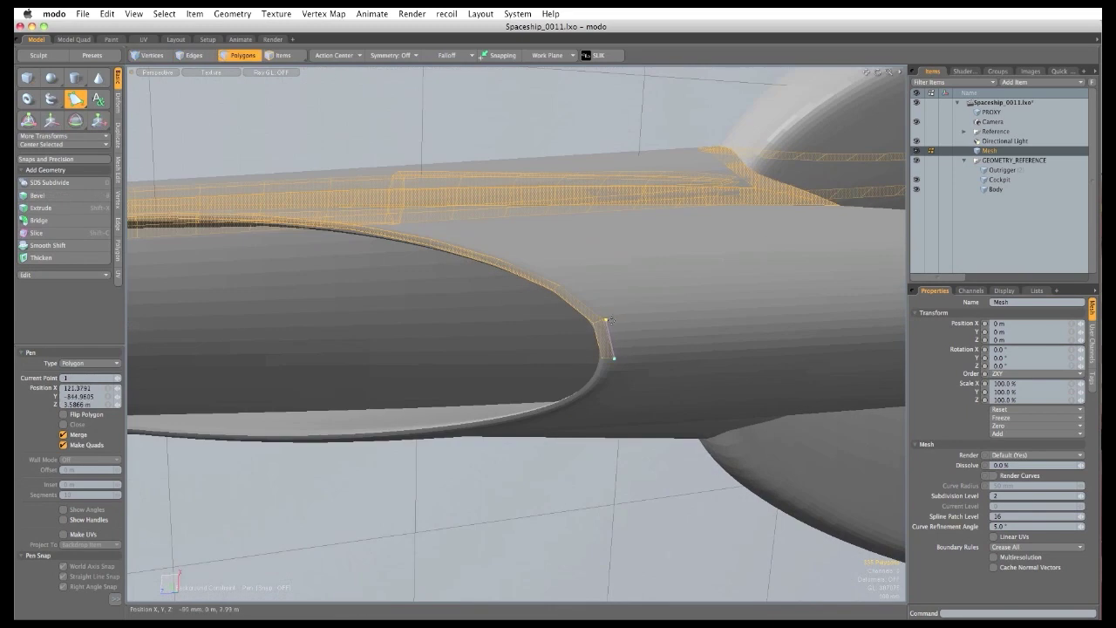
{"action": "left_click", "coordinate": [684, 317]}
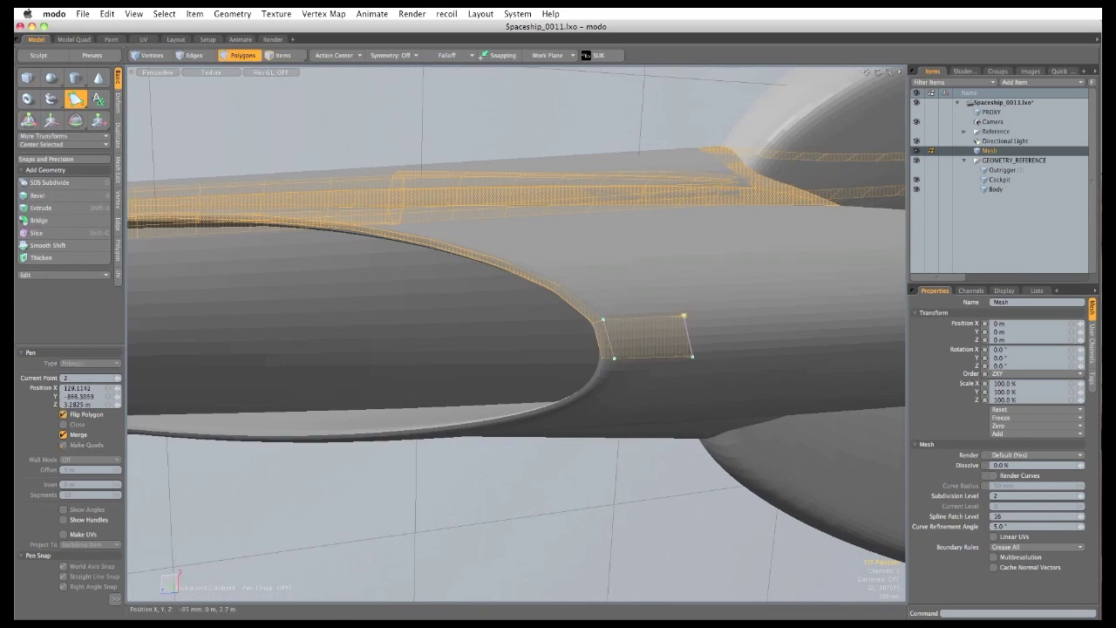
{"action": "left_click_drag", "start_coordinate": [733, 334], "coordinate": [542, 322], "text": "alt+shift"}
{"action": "left_click", "coordinate": [576, 304]}
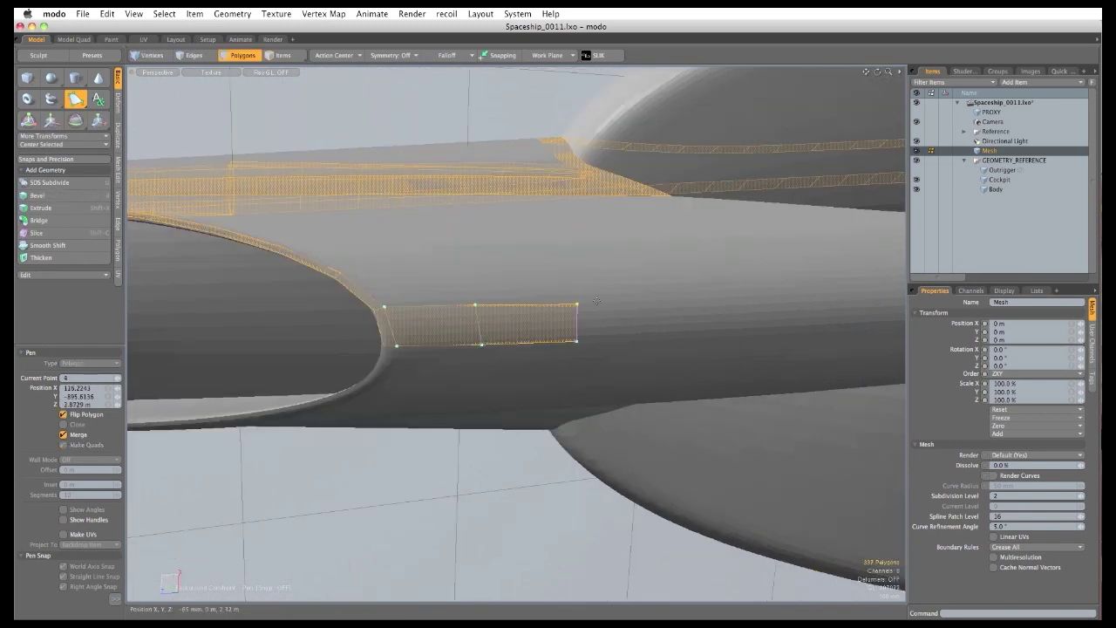
{"action": "left_click", "coordinate": [664, 300]}
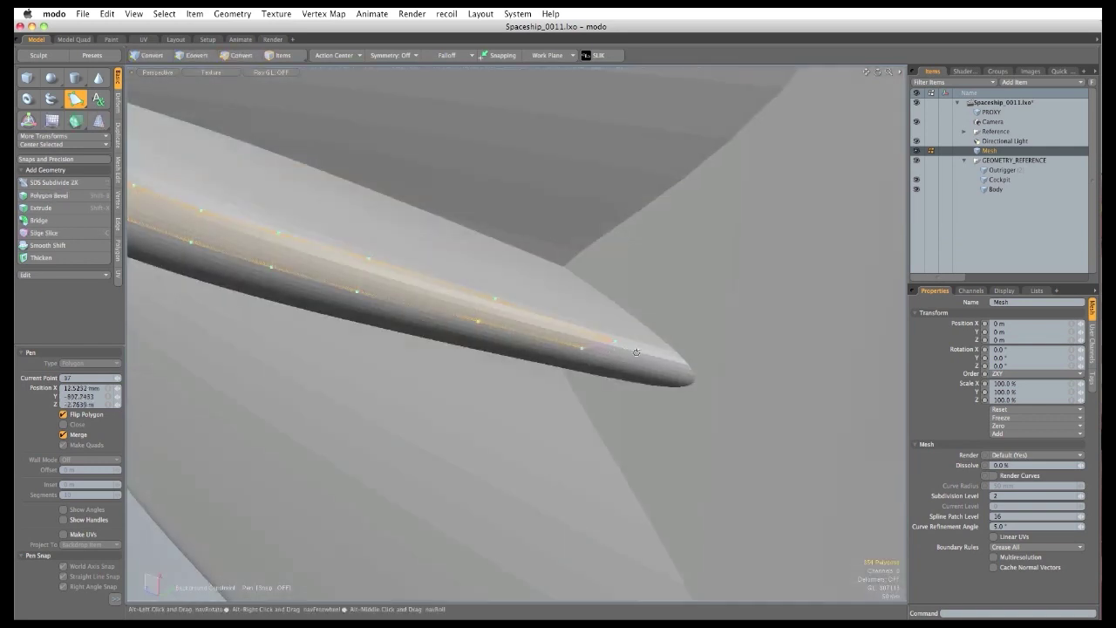
Draw Pen quads from the upper edge of the side strip toward the end of the hull's tapered rear tip.
{"action": "left_click_drag", "start_coordinate": [665, 362], "coordinate": [651, 364], "text": "alt+shift"}
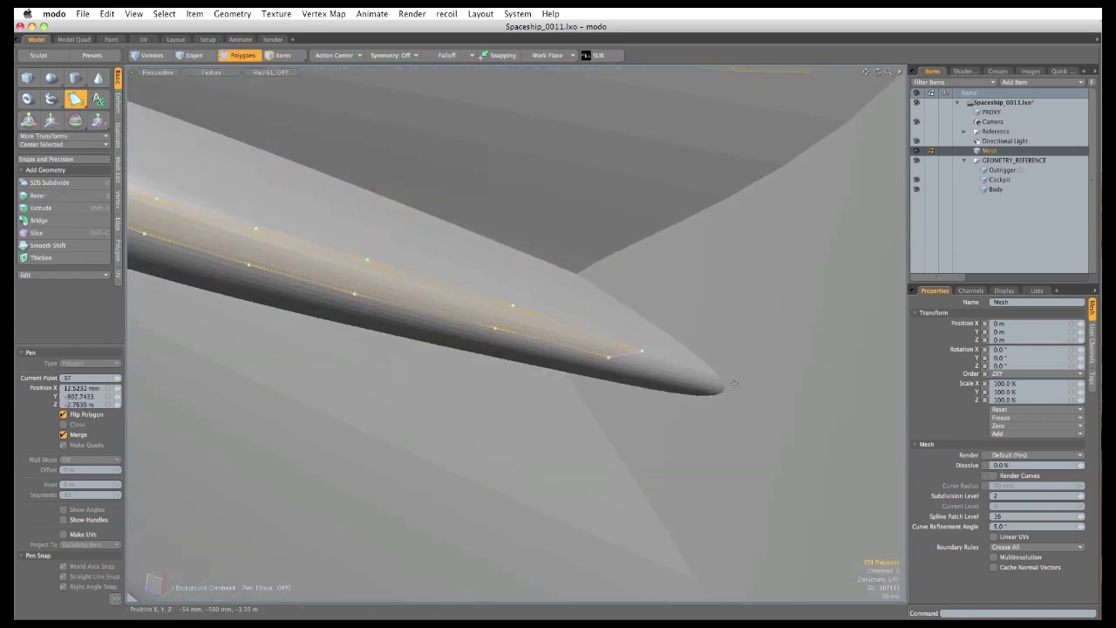
{"action": "left_click_drag", "start_coordinate": [667, 369], "coordinate": [503, 305], "text": "alt"}
{"action": "left_click", "coordinate": [497, 294], "text": "shift"}
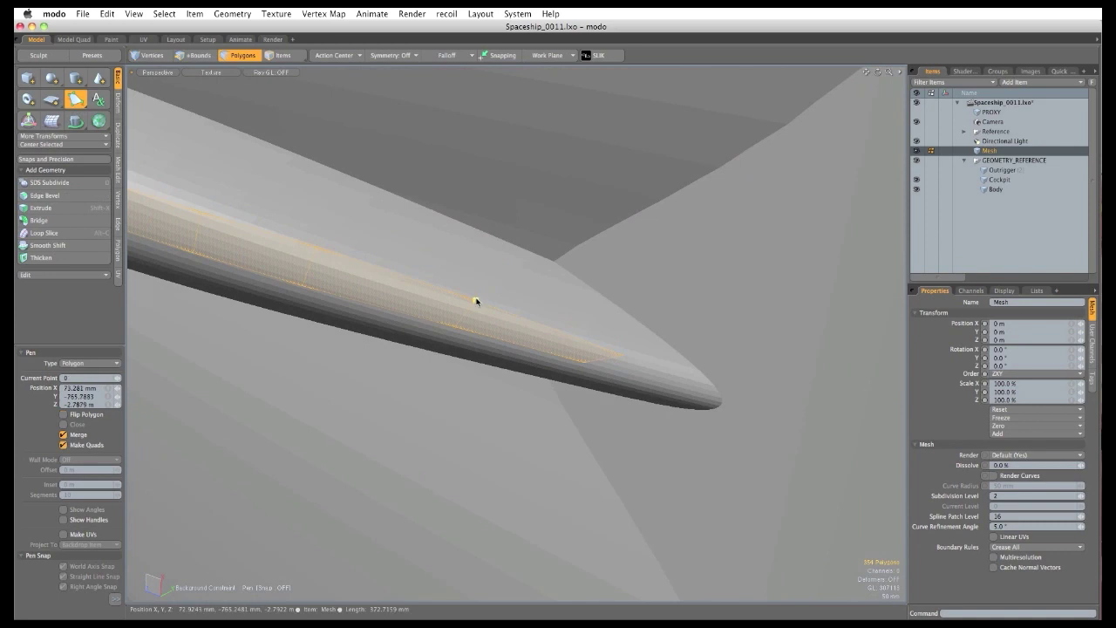
{"action": "left_click", "coordinate": [520, 276]}
{"action": "left_click", "coordinate": [651, 349]}
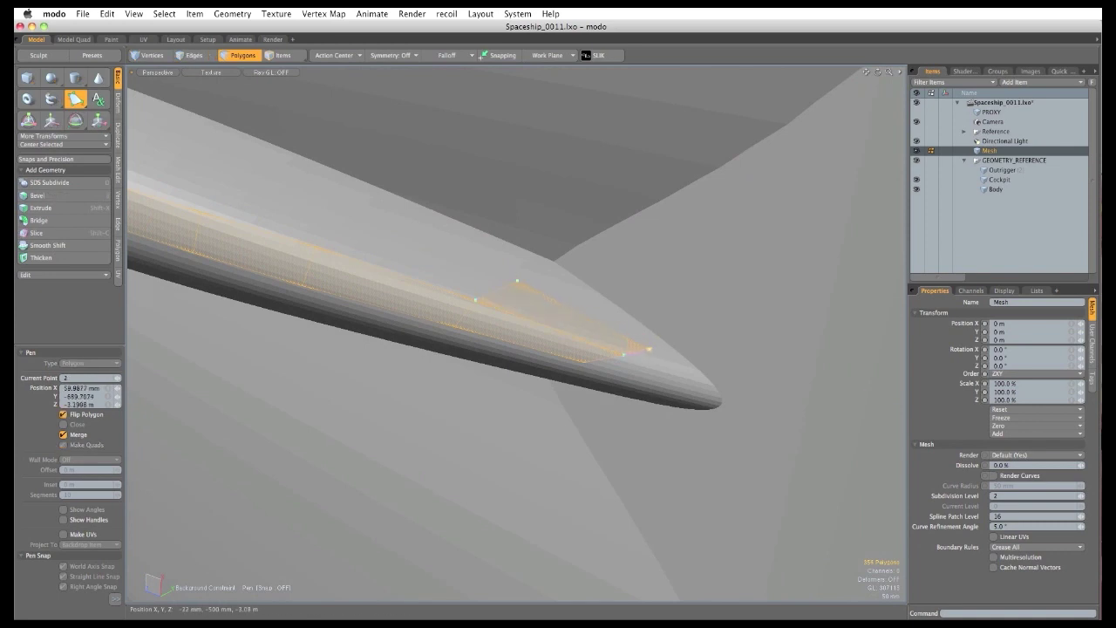
{"action": "left_click", "coordinate": [692, 387]}
{"action": "left_click", "coordinate": [663, 391]}
{"action": "left_click_drag", "start_coordinate": [694, 393], "coordinate": [680, 370], "text": "alt"}
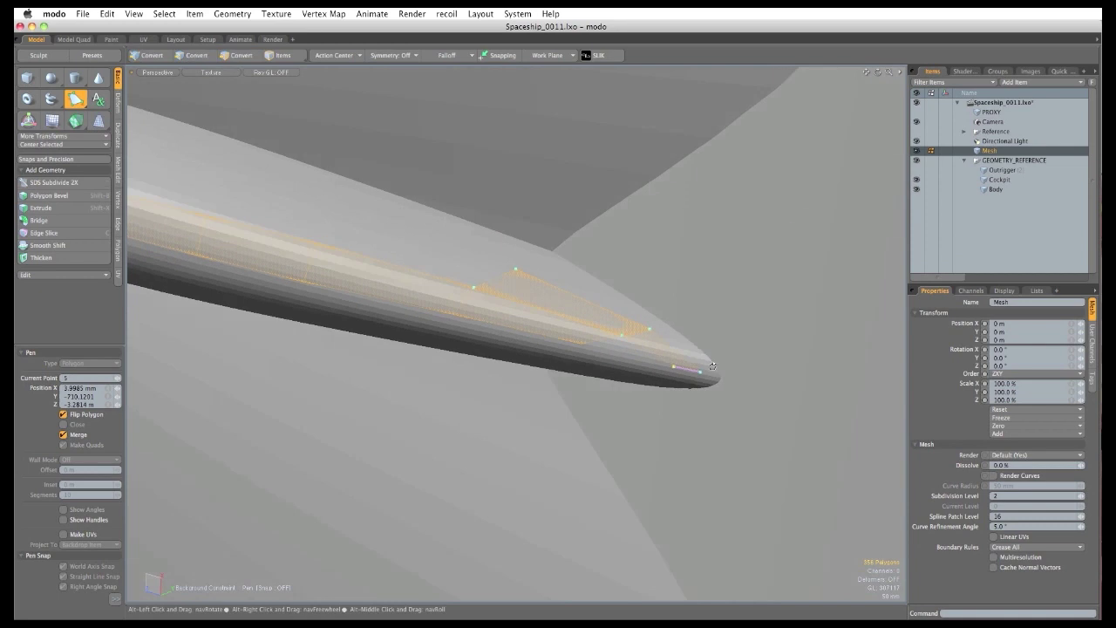
Draw a second row of quads along the tapered tip's upper edge, merging its points with the neighbouring polygons.
{"action": "left_click", "coordinate": [700, 372], "text": "shift"}
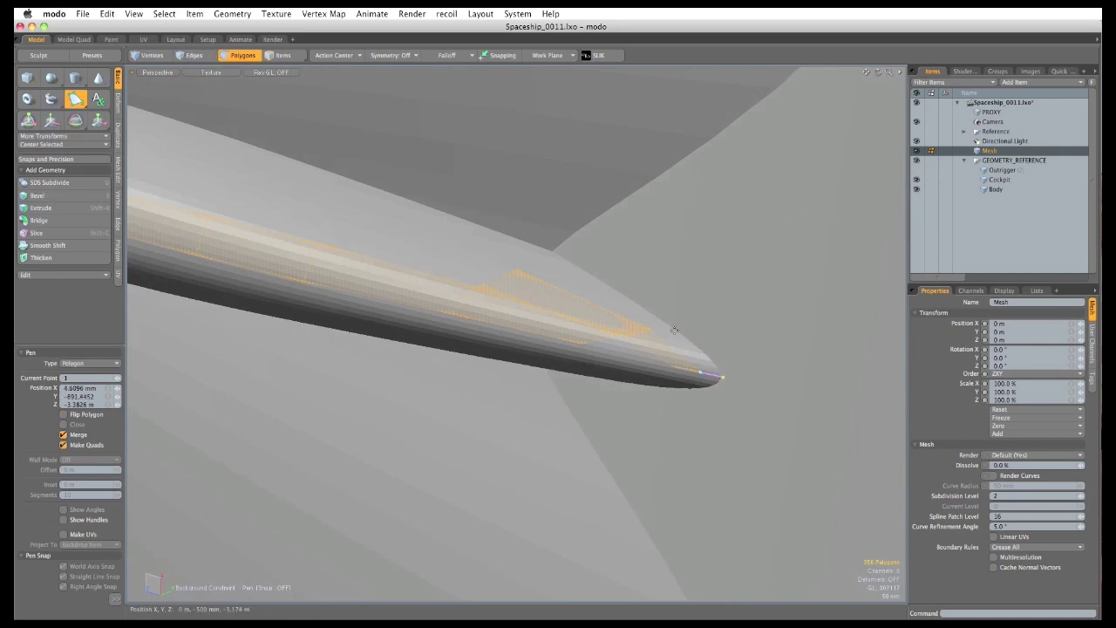
{"action": "left_click_drag", "start_coordinate": [669, 325], "coordinate": [671, 326]}
{"action": "scroll", "coordinate": [651, 328], "scroll_direction": "up", "scroll_amount": 4}
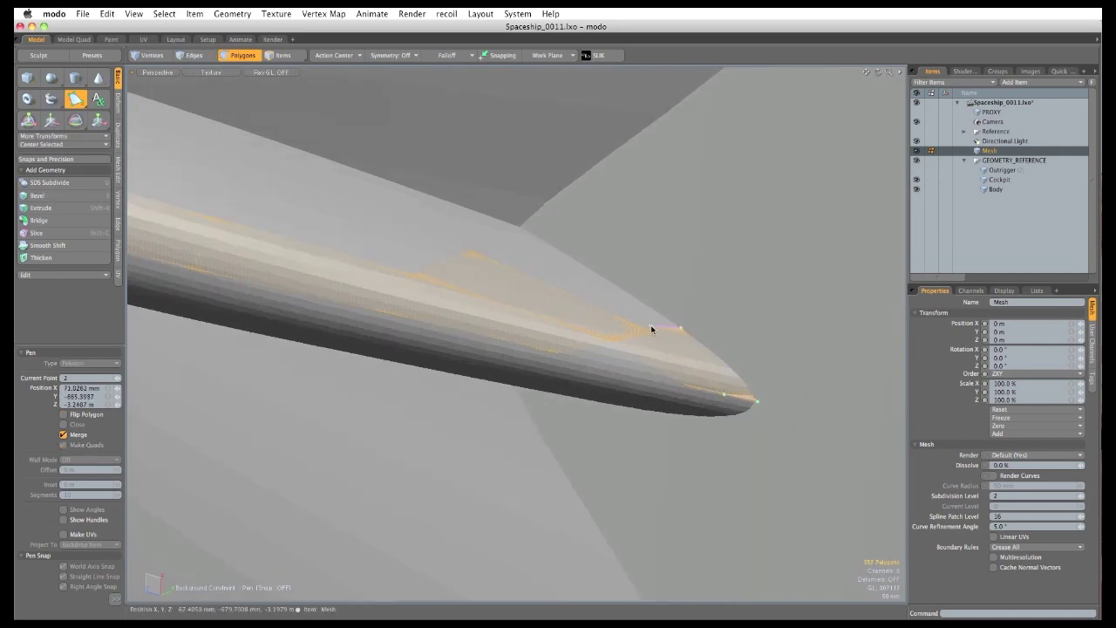
{"action": "left_click", "coordinate": [679, 328]}
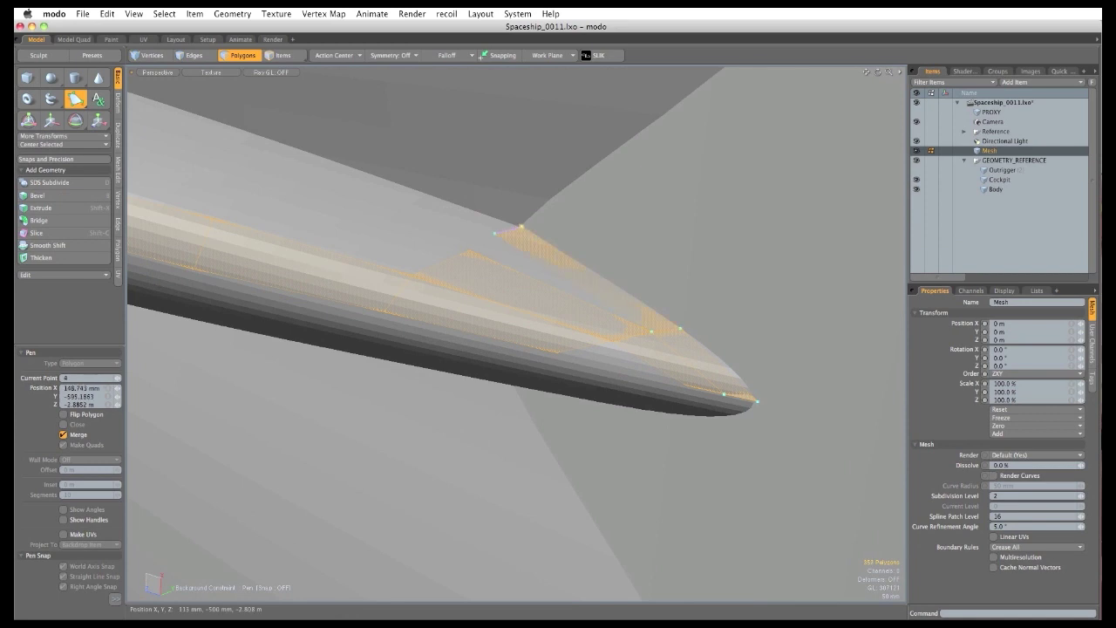
{"action": "left_click_drag", "start_coordinate": [486, 240], "coordinate": [473, 249]}
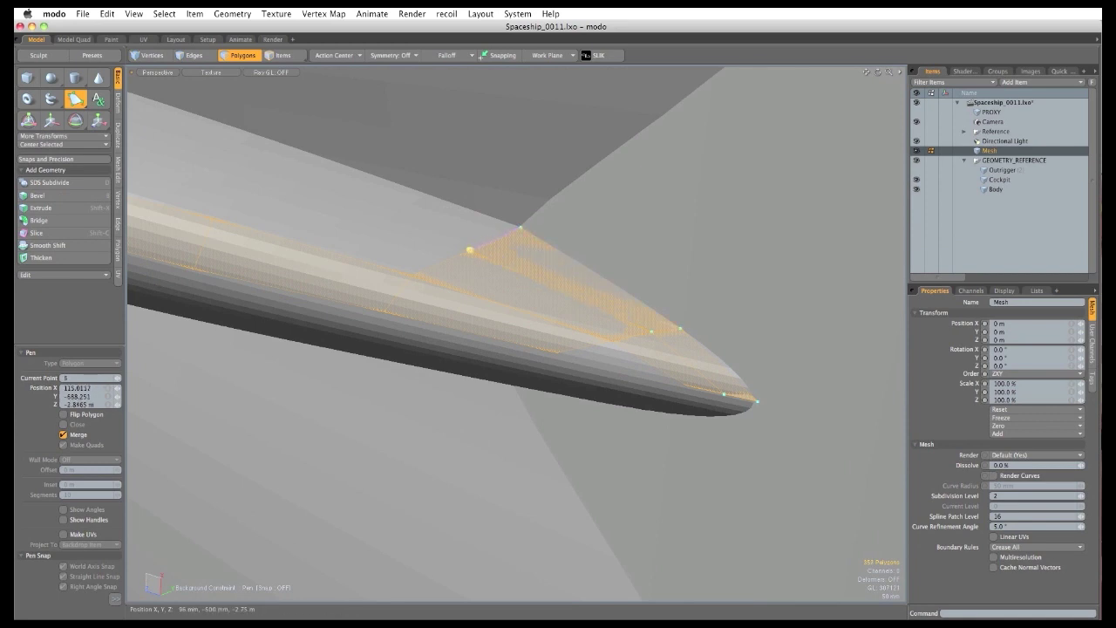
Start a new Pen quad at the end of the tapered tip and fit its outer points onto the adjoining hull surface.
{"action": "scroll", "coordinate": [571, 312], "scroll_direction": "down", "scroll_amount": 4}
{"action": "left_click_drag", "start_coordinate": [586, 312], "coordinate": [731, 387], "text": "alt"}
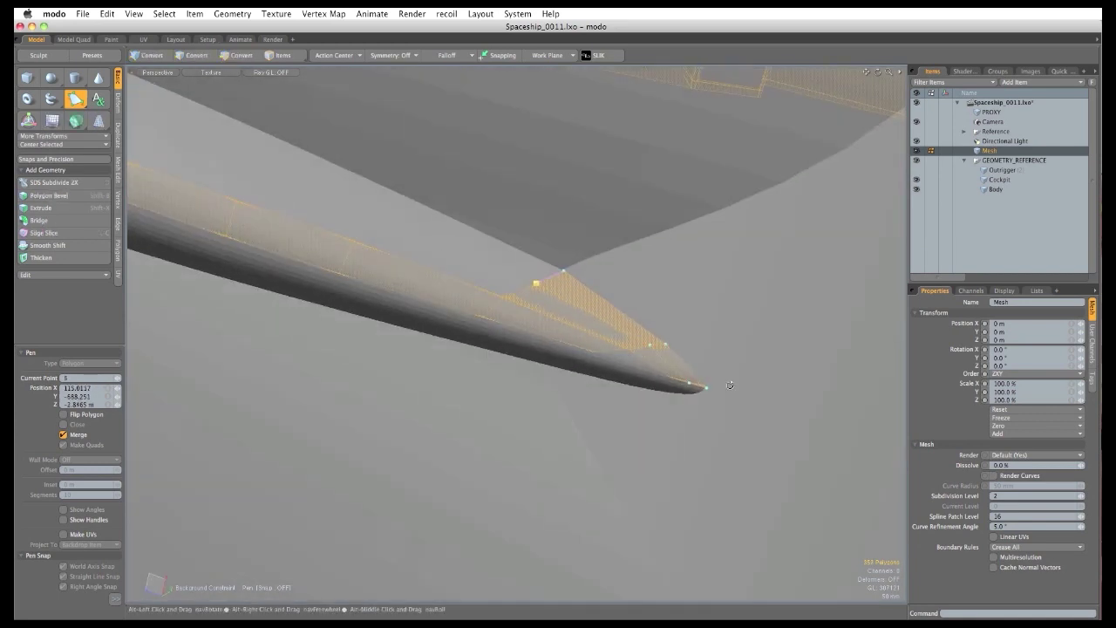
{"action": "left_click", "coordinate": [706, 387], "text": "shift"}
{"action": "left_click", "coordinate": [666, 344]}
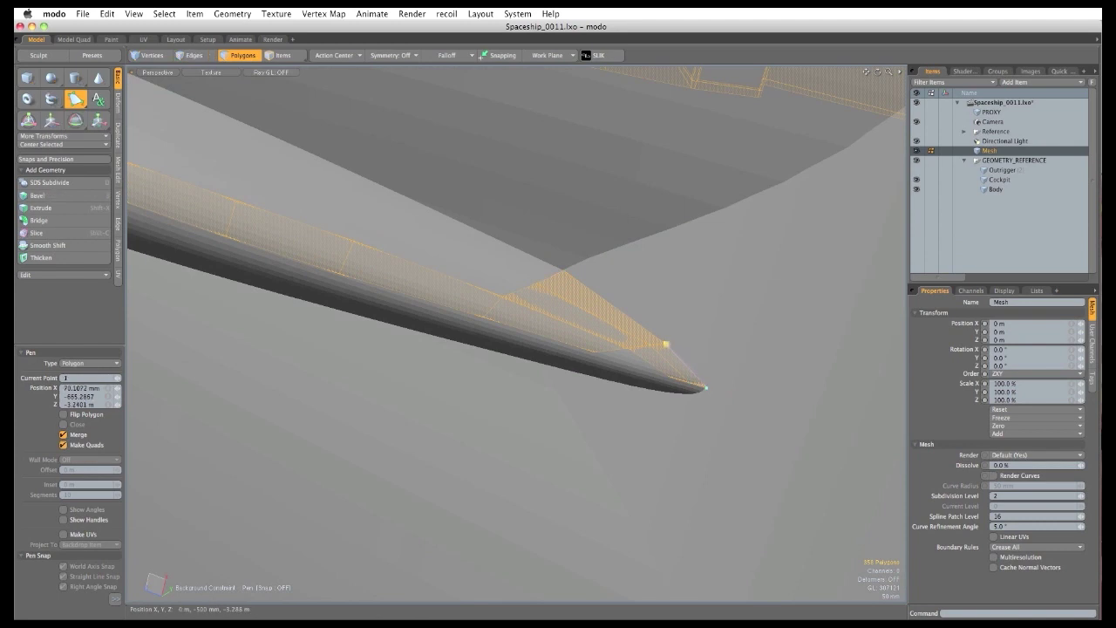
{"action": "left_click", "coordinate": [768, 373]}
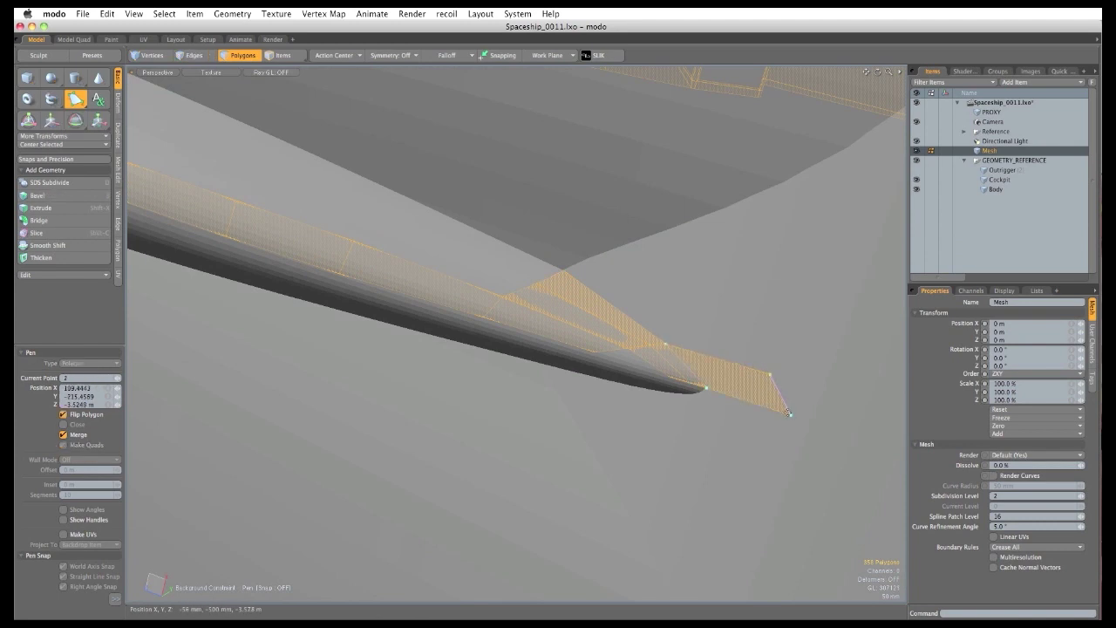
{"action": "left_click_drag", "start_coordinate": [788, 413], "coordinate": [625, 308]}
Continue the quad strip from the tapered tip rearward across the adjoining hull surface.
{"action": "scroll", "coordinate": [767, 390], "scroll_direction": "down", "scroll_amount": 4}
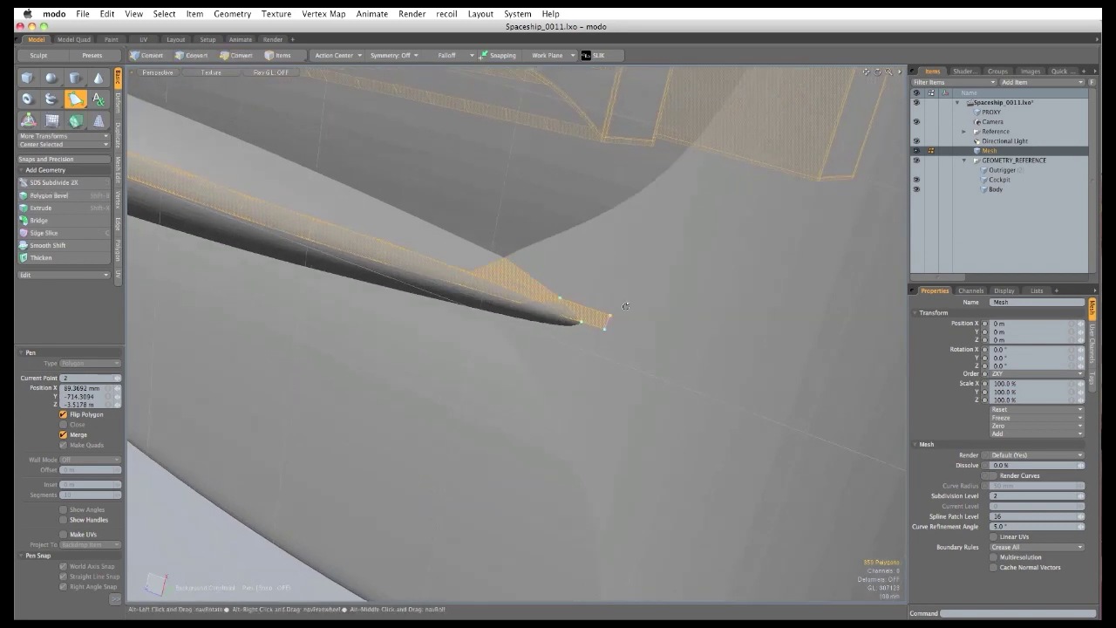
{"action": "left_click", "coordinate": [683, 337]}
{"action": "left_click", "coordinate": [763, 367]}
{"action": "left_click_drag", "start_coordinate": [764, 367], "coordinate": [645, 383], "text": "alt"}
{"action": "left_click_drag", "start_coordinate": [731, 375], "coordinate": [619, 319], "text": "alt+shift"}
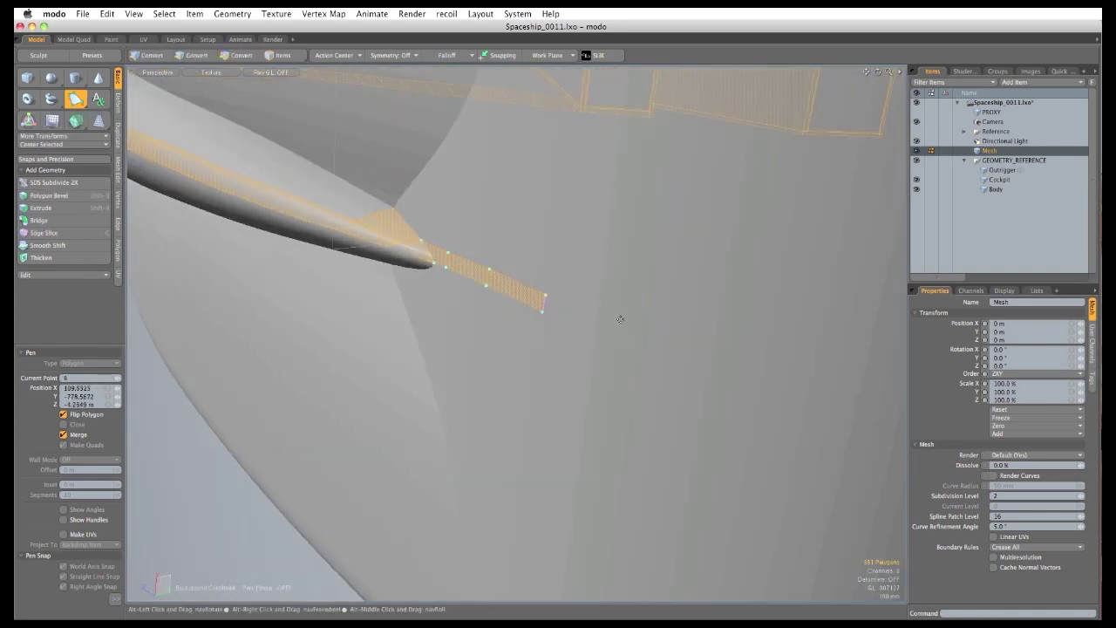
{"action": "left_click", "coordinate": [614, 319]}
{"action": "left_click", "coordinate": [698, 351]}
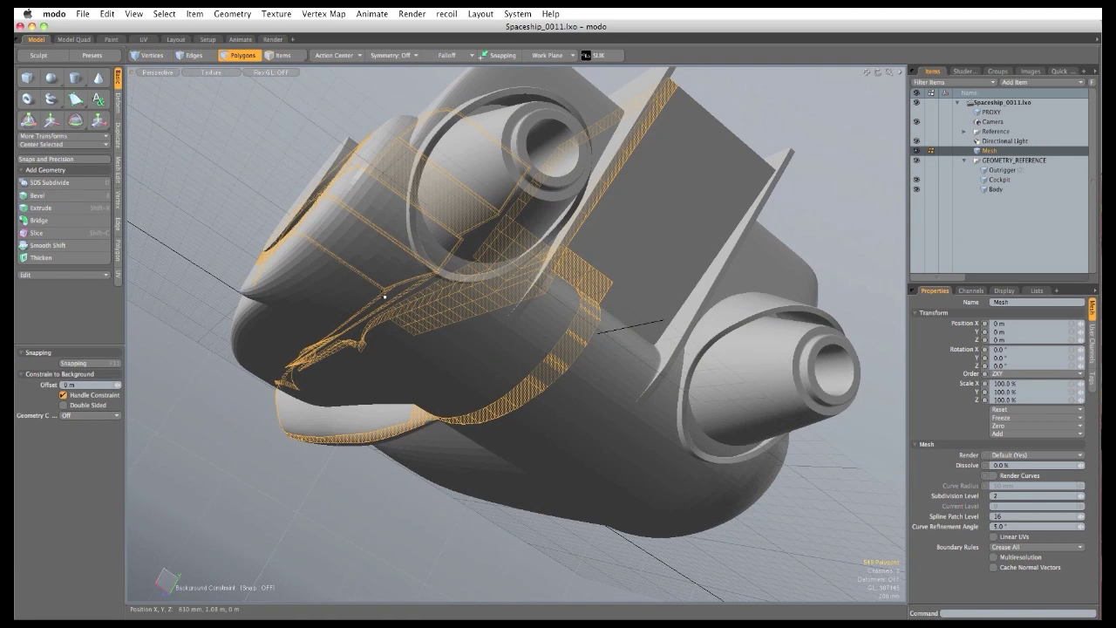
Start a new Pen quad strip on the upper hull, running forward from the front tip of the existing top strip.
{"action": "left_click_drag", "start_coordinate": [315, 306], "coordinate": [723, 370], "text": "alt"}
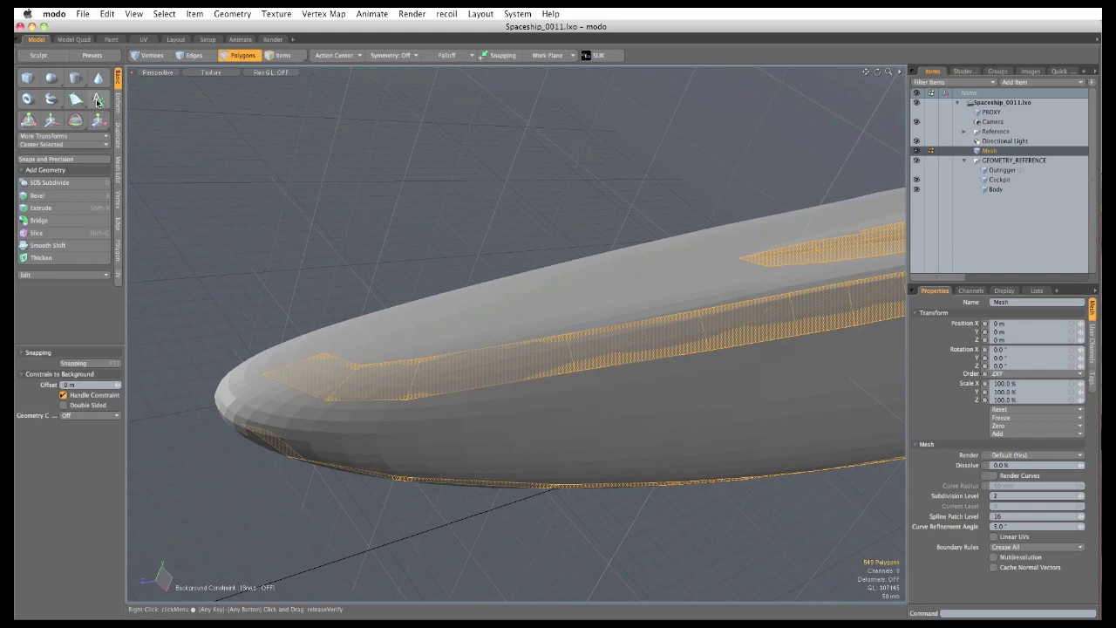
{"action": "left_click", "coordinate": [76, 100]}
{"action": "left_click_drag", "start_coordinate": [654, 245], "coordinate": [684, 347], "text": "alt"}
{"action": "left_click", "coordinate": [725, 392]}
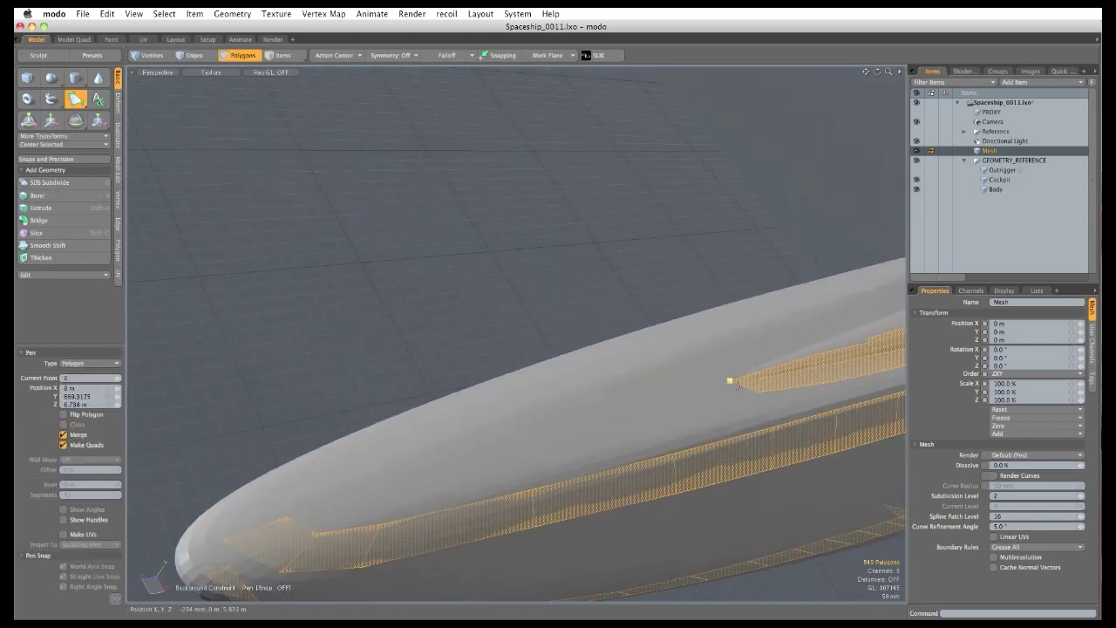
{"action": "left_click", "coordinate": [658, 419]}
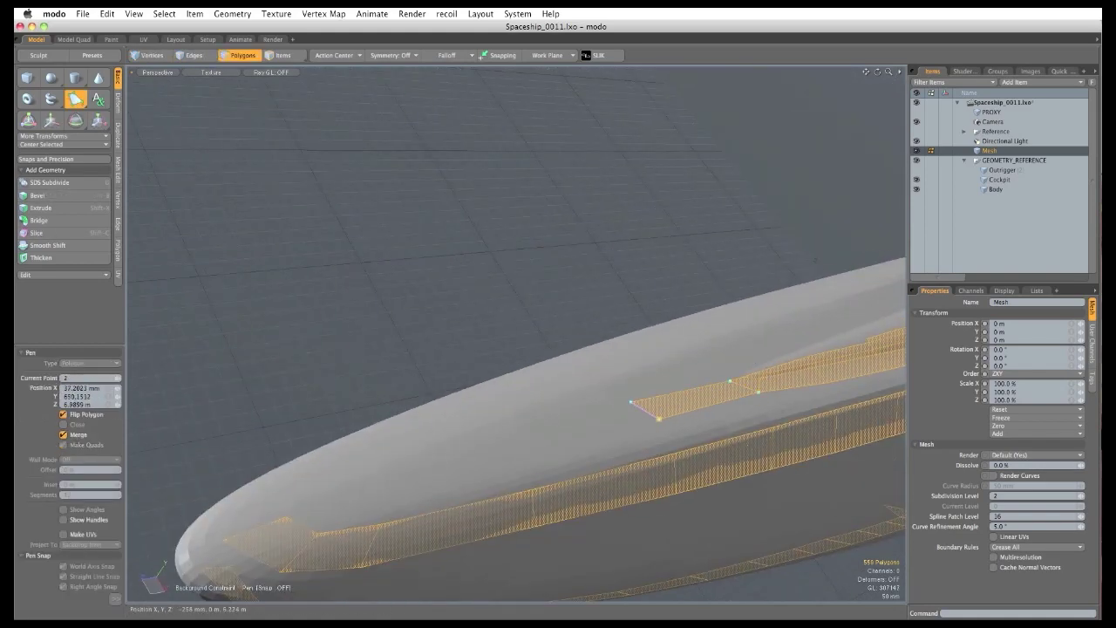
{"action": "left_click", "coordinate": [629, 402]}
{"action": "left_click_drag", "start_coordinate": [631, 406], "coordinate": [659, 405]}
Extend the upper hull strip forward and merge its end points with the polygons on the nose.
{"action": "left_click_drag", "start_coordinate": [658, 405], "coordinate": [523, 462], "text": "alt"}
{"action": "left_click_drag", "start_coordinate": [374, 488], "coordinate": [540, 403], "text": "alt+shift"}
{"action": "left_click", "coordinate": [525, 411]}
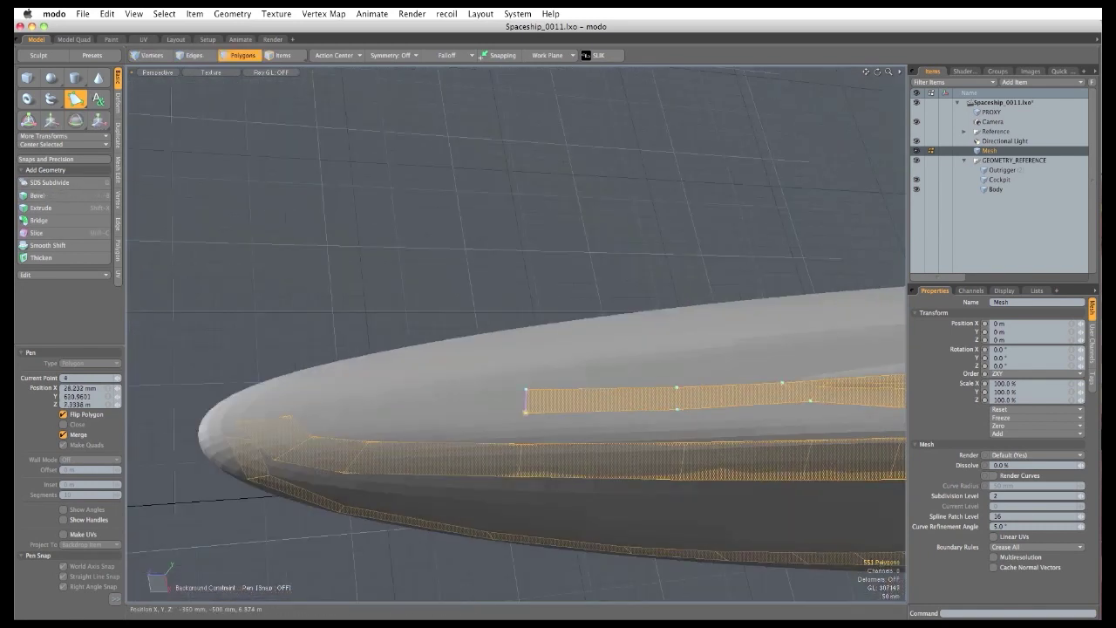
{"action": "left_click", "coordinate": [377, 420]}
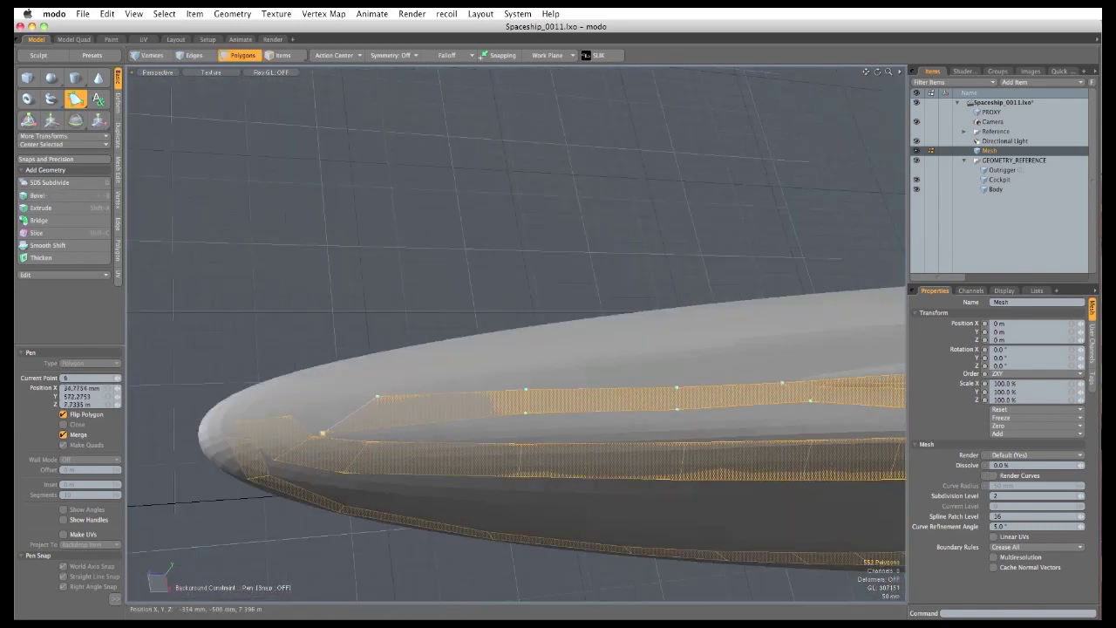
{"action": "left_click_drag", "start_coordinate": [378, 397], "coordinate": [668, 339]}
Draw a Pen quad strip around the front of the nose, connecting the upper nose polygons to the lower side strip.
{"action": "left_click", "coordinate": [577, 288], "text": "shift"}
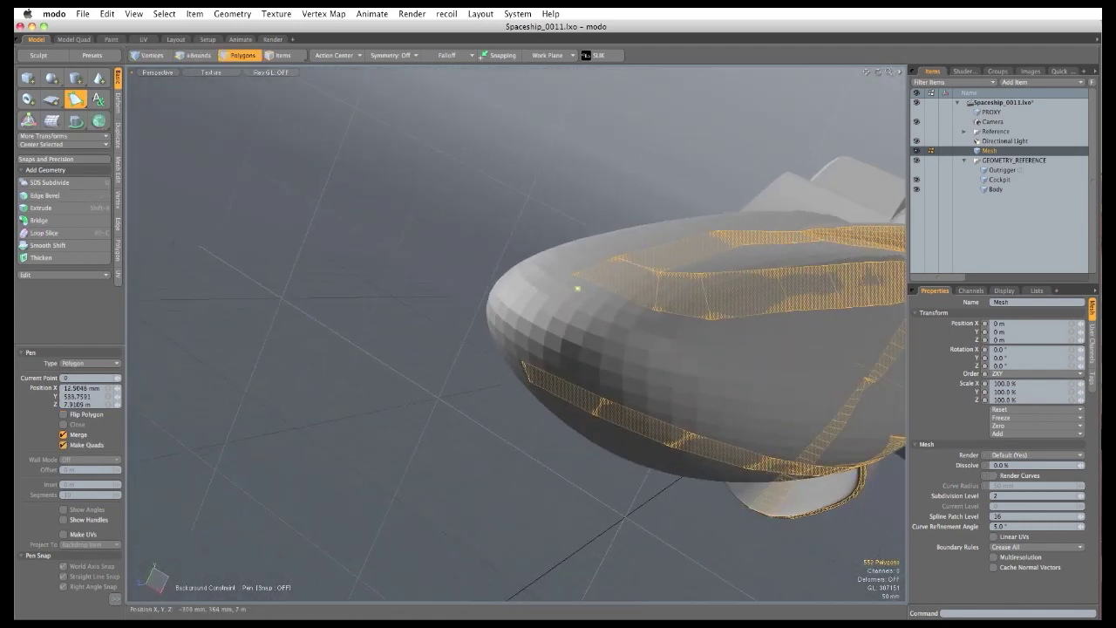
{"action": "left_click", "coordinate": [638, 313]}
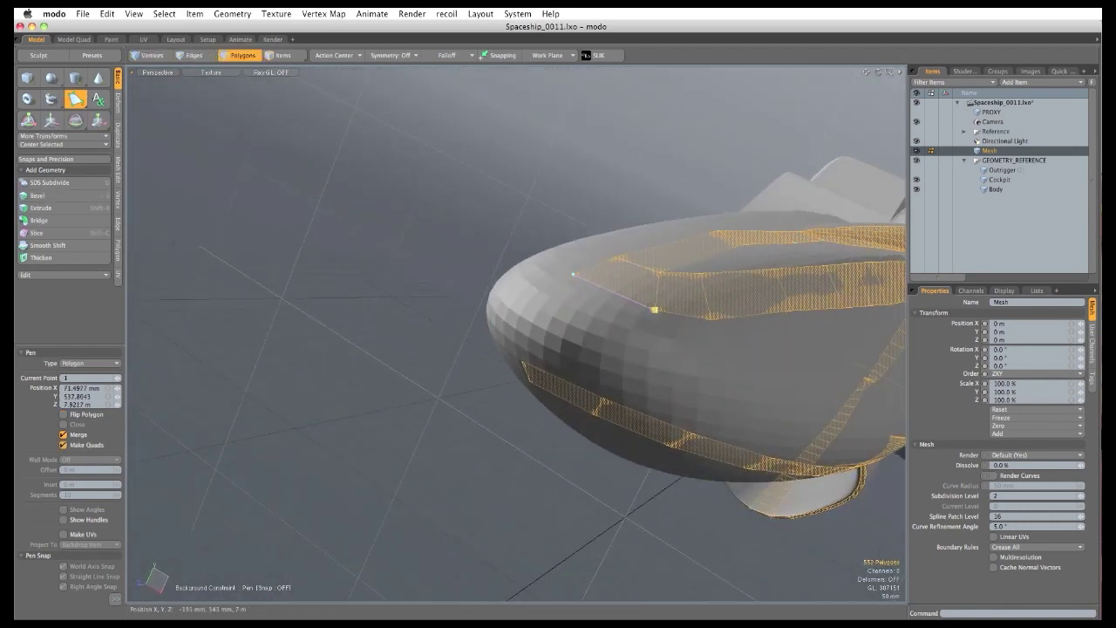
{"action": "left_click", "coordinate": [585, 360]}
{"action": "left_click_drag", "start_coordinate": [569, 356], "coordinate": [493, 251], "text": "alt"}
{"action": "left_click", "coordinate": [612, 254]}
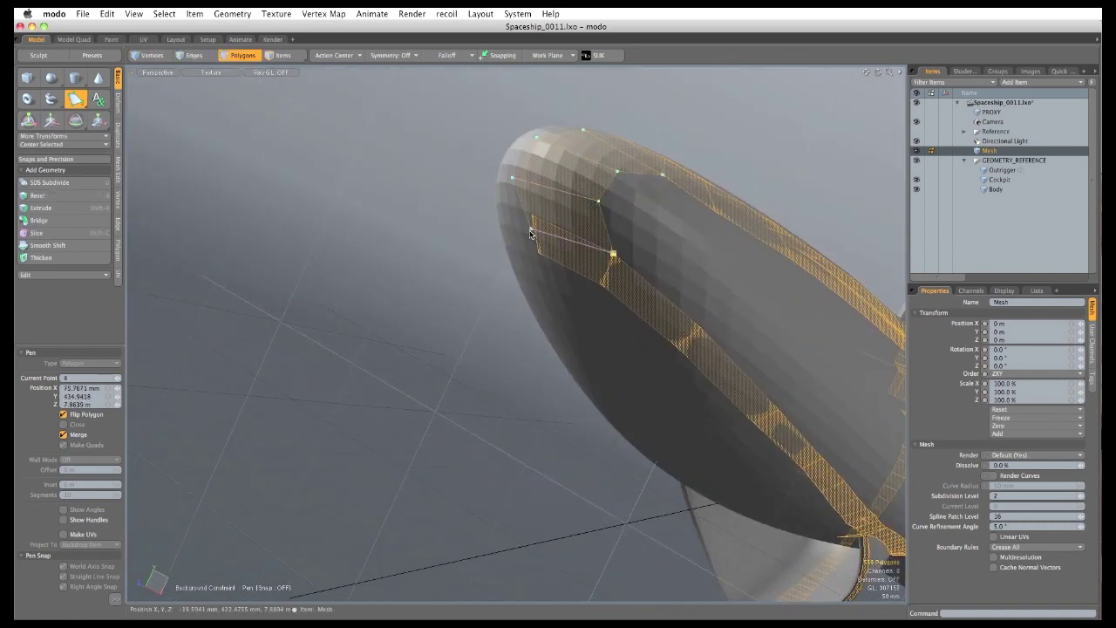
{"action": "left_click_drag", "start_coordinate": [530, 231], "coordinate": [575, 267]}
Start a Pen quad below the front nose polygons and adjust its points to follow the nose's underside.
{"action": "left_click", "coordinate": [585, 271], "text": "shift"}
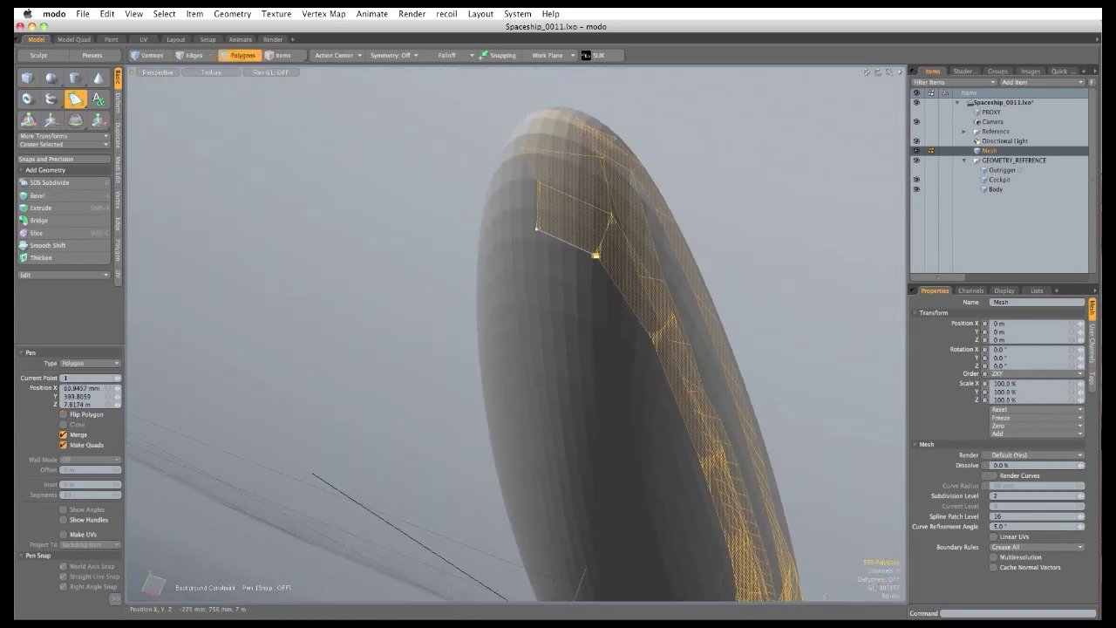
{"action": "left_click", "coordinate": [541, 332]}
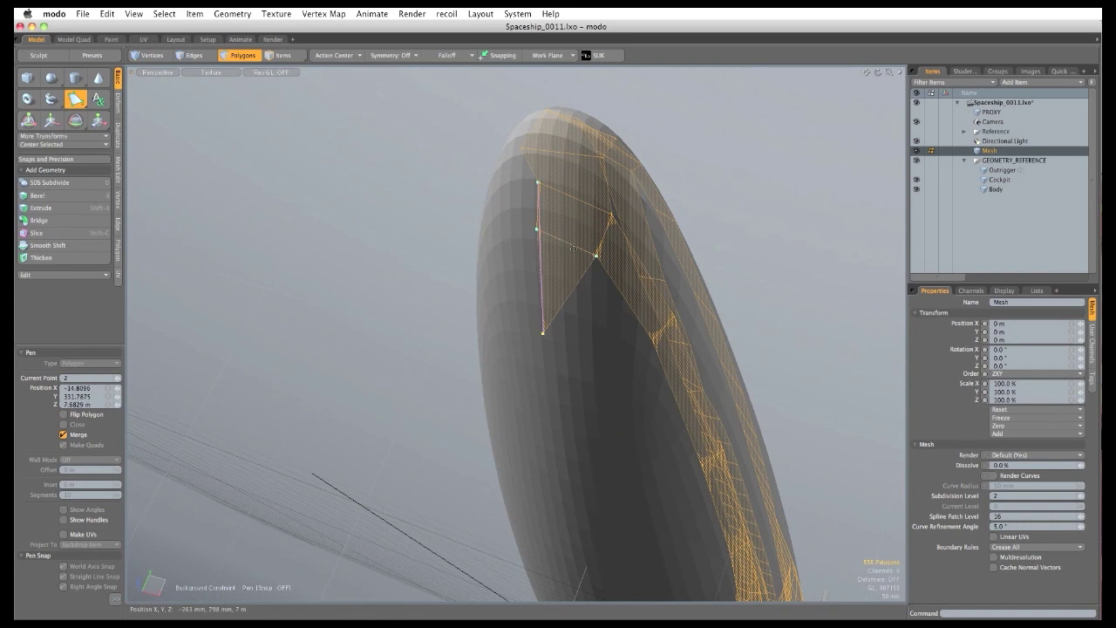
{"action": "left_click_drag", "start_coordinate": [537, 184], "coordinate": [596, 347]}
{"action": "left_click_drag", "start_coordinate": [532, 330], "coordinate": [555, 340]}
Continue the narrow quad strip from the nose rearward along the hull's underside.
{"action": "left_click_drag", "start_coordinate": [558, 342], "coordinate": [622, 261], "text": "alt"}
{"action": "left_click", "coordinate": [619, 287]}
{"action": "left_click", "coordinate": [625, 343]}
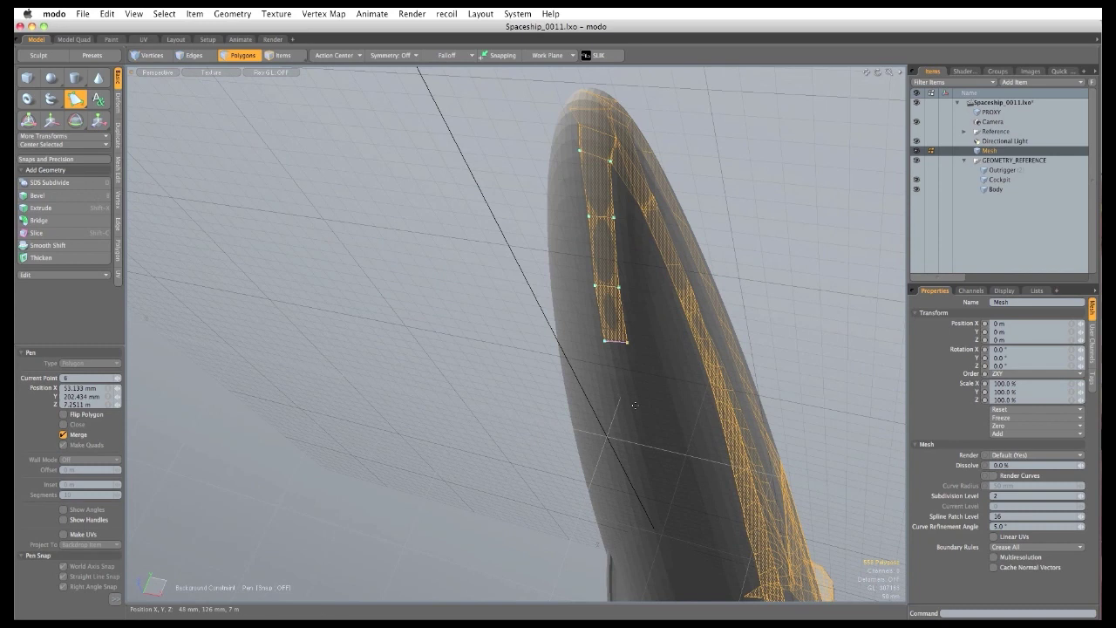
{"action": "left_click", "coordinate": [639, 407]}
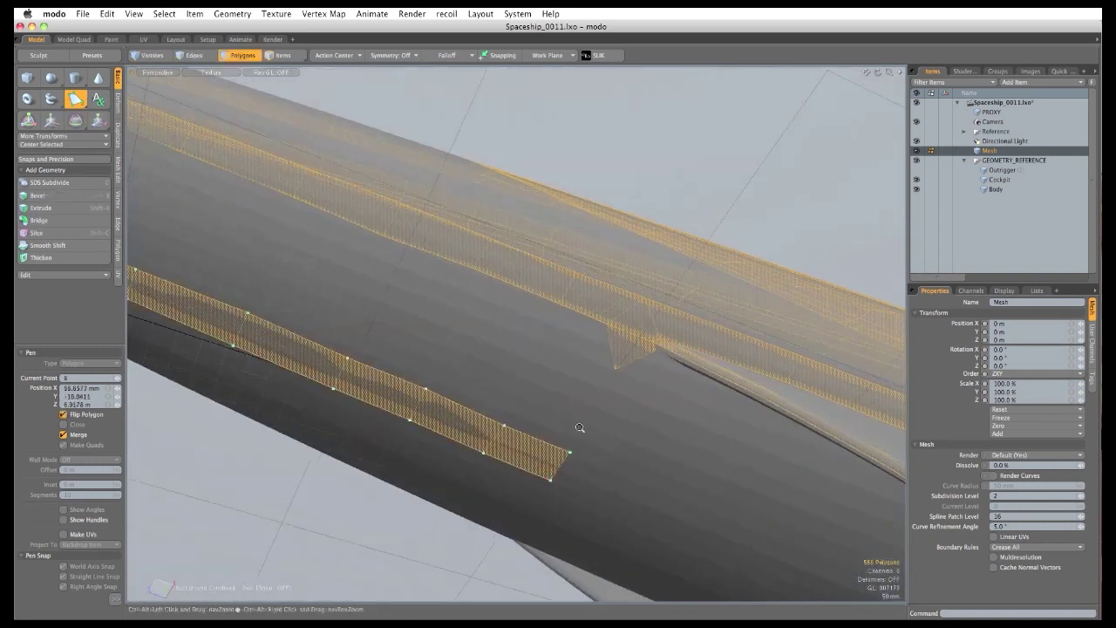
Draw a Pen quad strip from the end of the underside strip up the hull side to the side opening's front tip polygons.
{"action": "left_click_drag", "start_coordinate": [580, 427], "coordinate": [570, 454], "text": "ctrl+alt"}
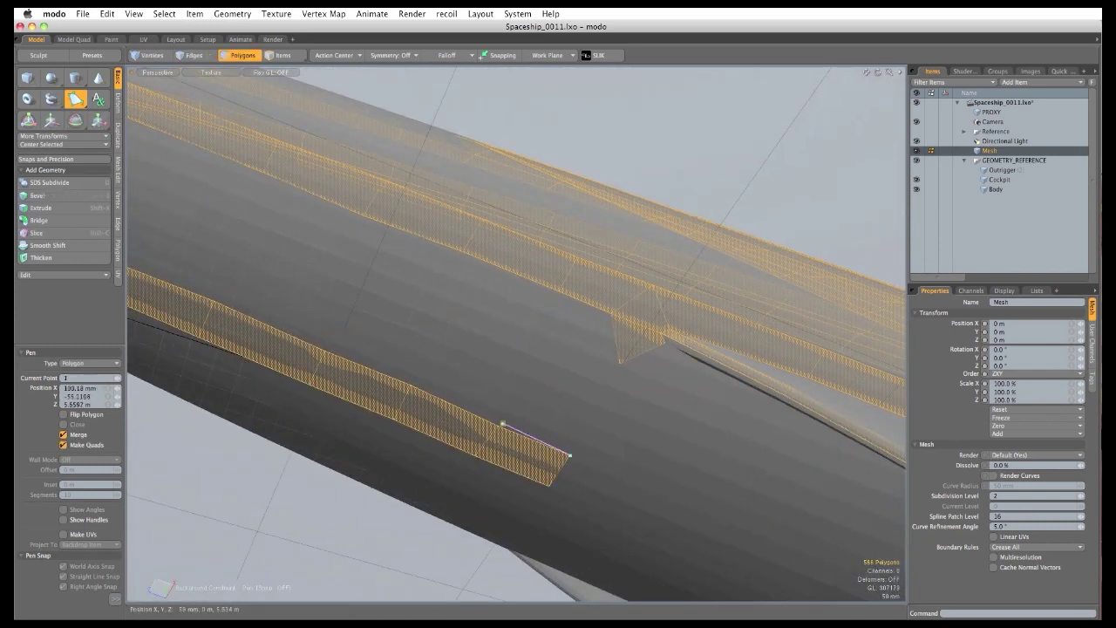
{"action": "left_click_drag", "start_coordinate": [495, 425], "coordinate": [497, 426]}
{"action": "left_click", "coordinate": [526, 378]}
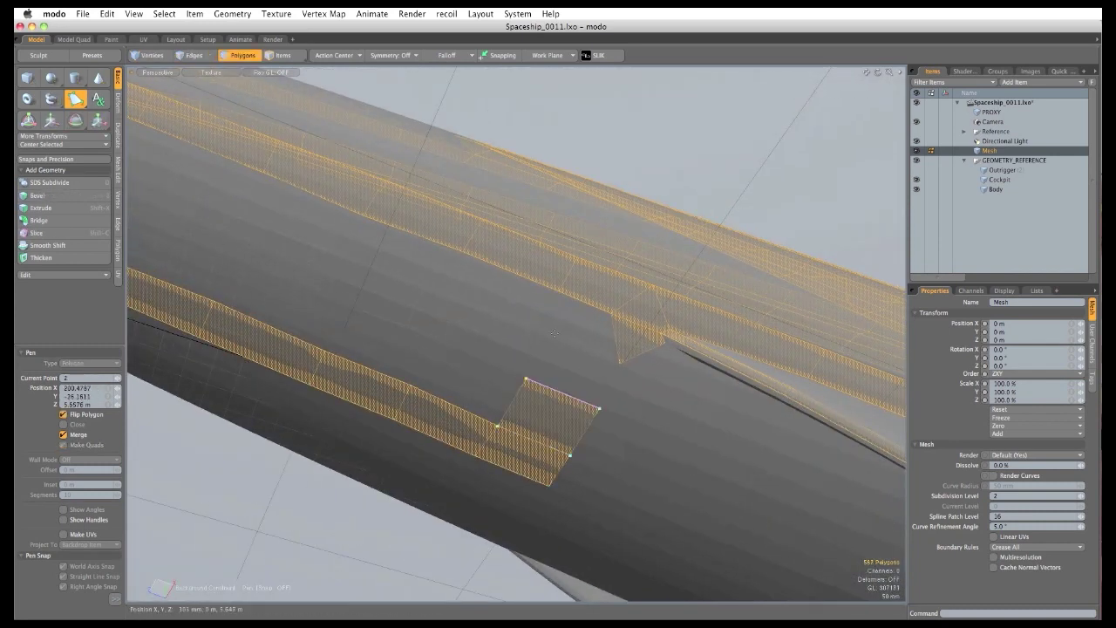
{"action": "left_click", "coordinate": [552, 334]}
{"action": "left_click", "coordinate": [621, 362]}
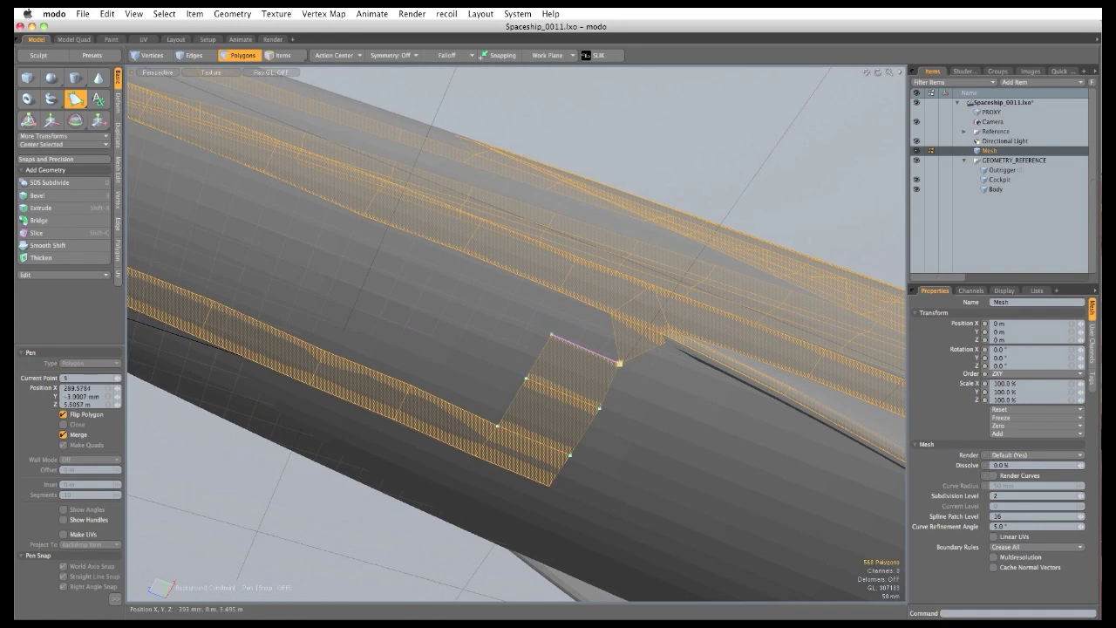
{"action": "left_click", "coordinate": [558, 291]}
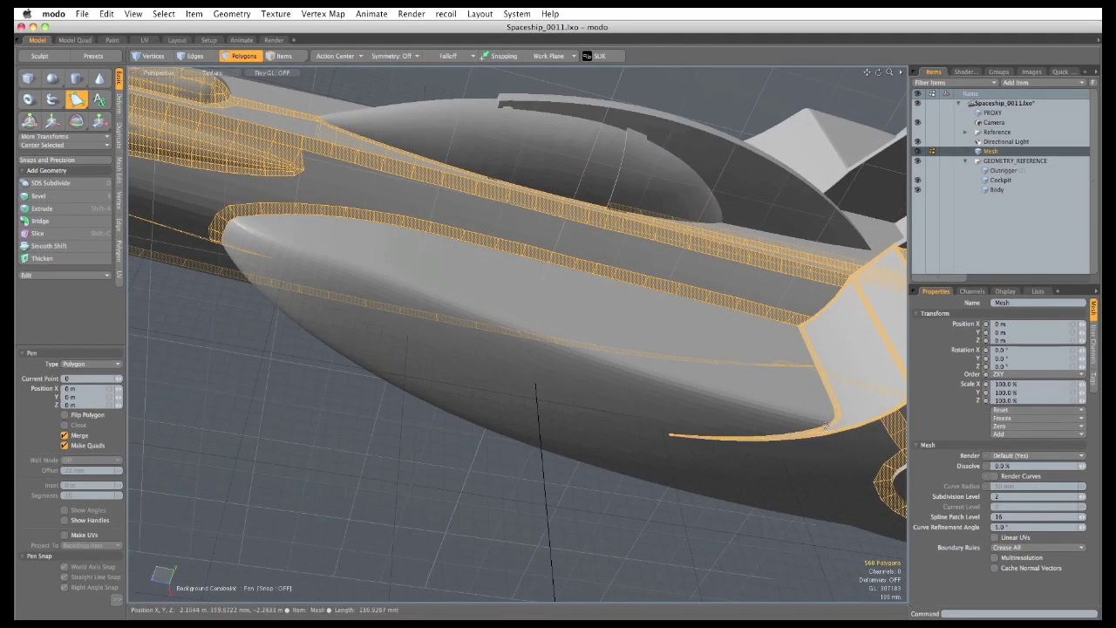
Draw a Pen quad strip from the rounded corner of the angled panel along the outer lower edge of the flat hull surface to its far tip.
{"action": "left_click_drag", "start_coordinate": [730, 439], "coordinate": [710, 422], "text": "alt"}
{"action": "scroll", "coordinate": [712, 421], "scroll_direction": "up", "scroll_amount": 10}
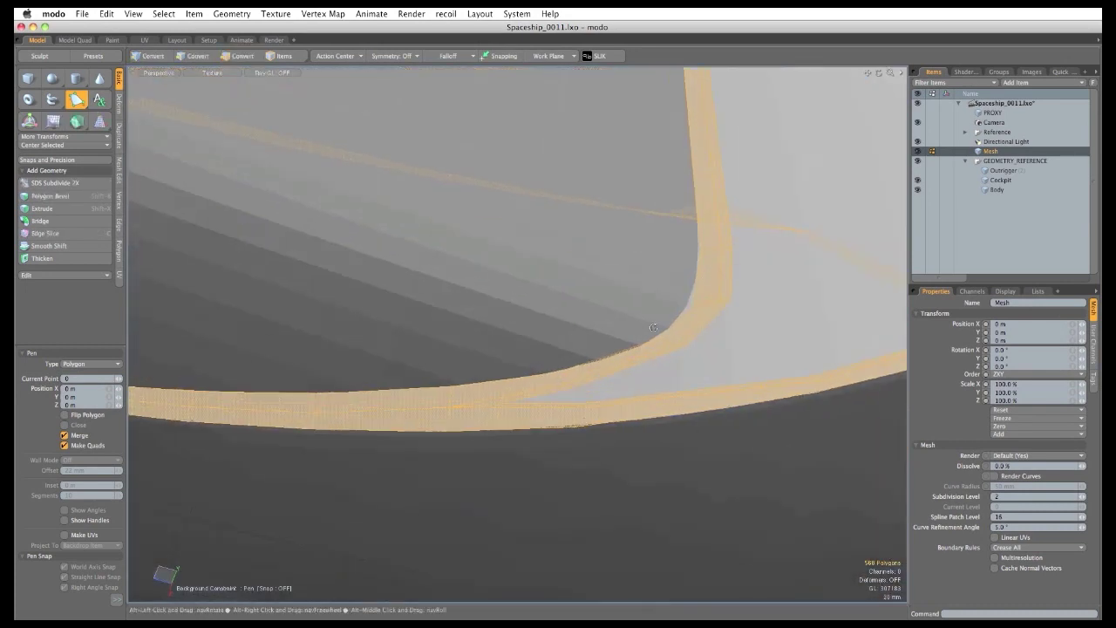
{"action": "left_click_drag", "start_coordinate": [653, 328], "coordinate": [663, 365], "text": "alt"}
{"action": "left_click", "coordinate": [656, 350]}
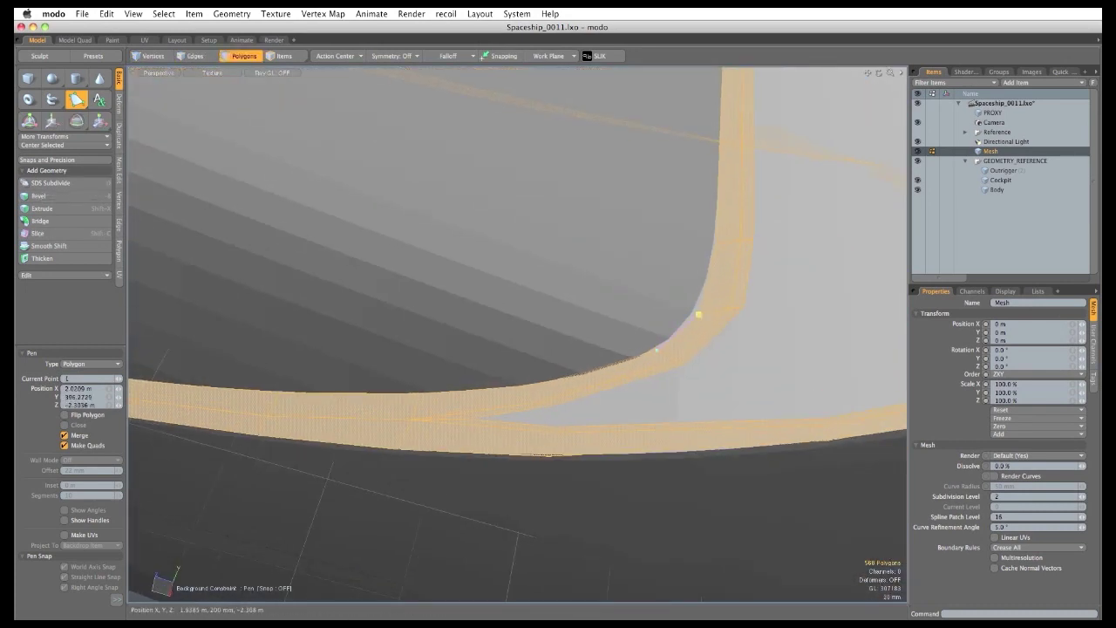
{"action": "left_click", "coordinate": [533, 383]}
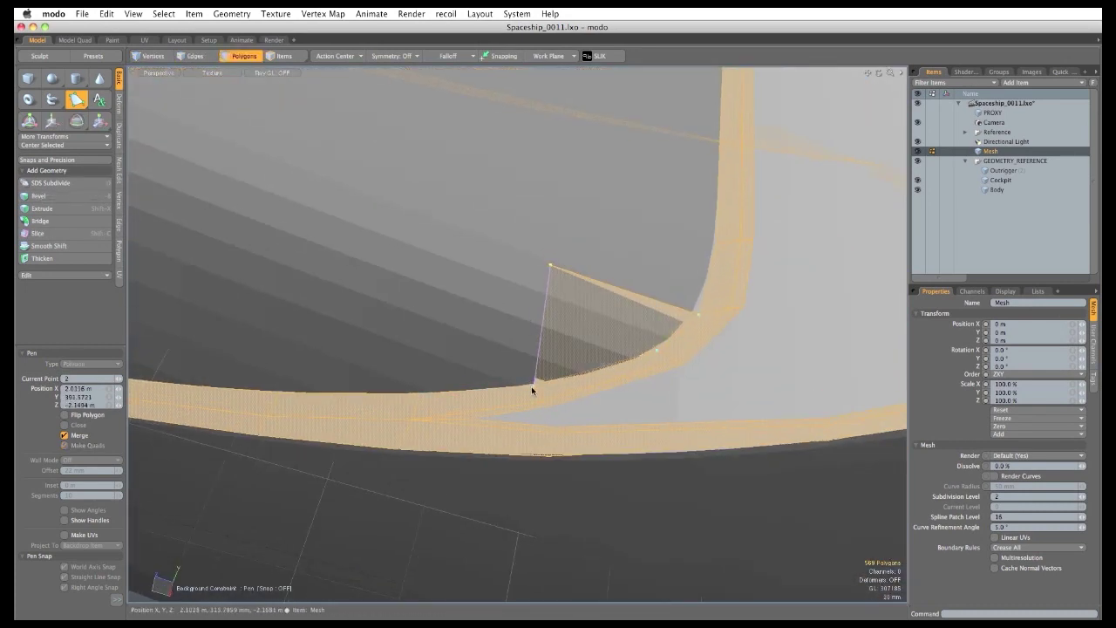
{"action": "left_click_drag", "start_coordinate": [532, 386], "coordinate": [530, 313]}
{"action": "left_click", "coordinate": [364, 198]}
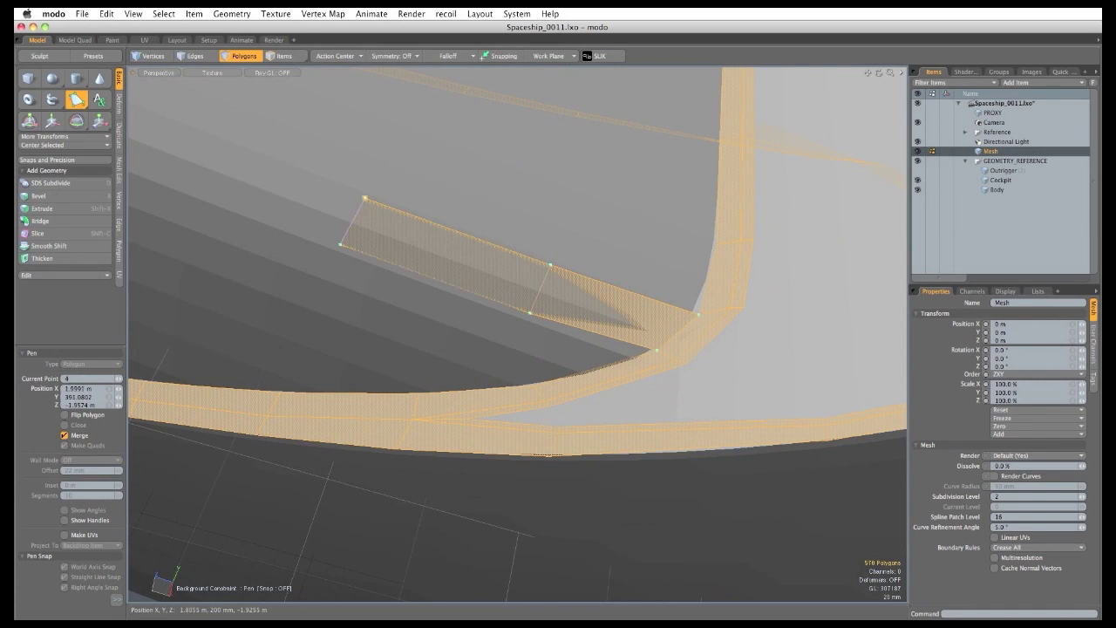
{"action": "left_click", "coordinate": [192, 124]}
{"action": "left_click_drag", "start_coordinate": [498, 351], "coordinate": [817, 491], "text": "ctrl+alt"}
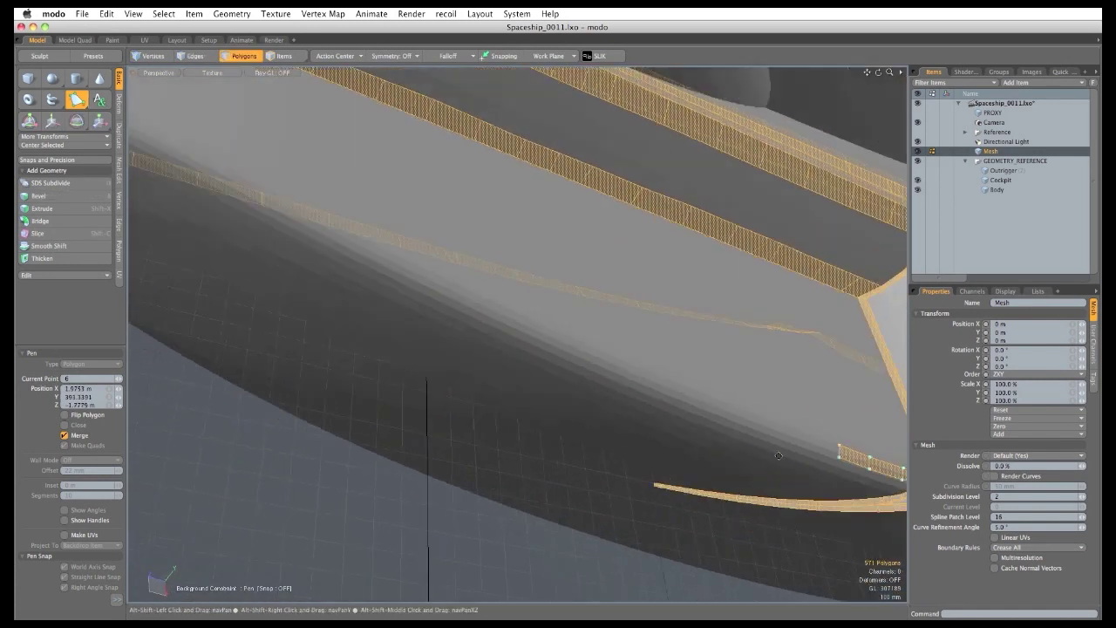
{"action": "left_click_drag", "start_coordinate": [260, 290], "coordinate": [463, 376], "text": "alt+shift"}
Nudge a vertex of the new strip with the element transform so the strip follows the hull surface's outer edge.
{"action": "left_click_drag", "start_coordinate": [372, 250], "coordinate": [492, 363], "text": "ctrl+alt"}
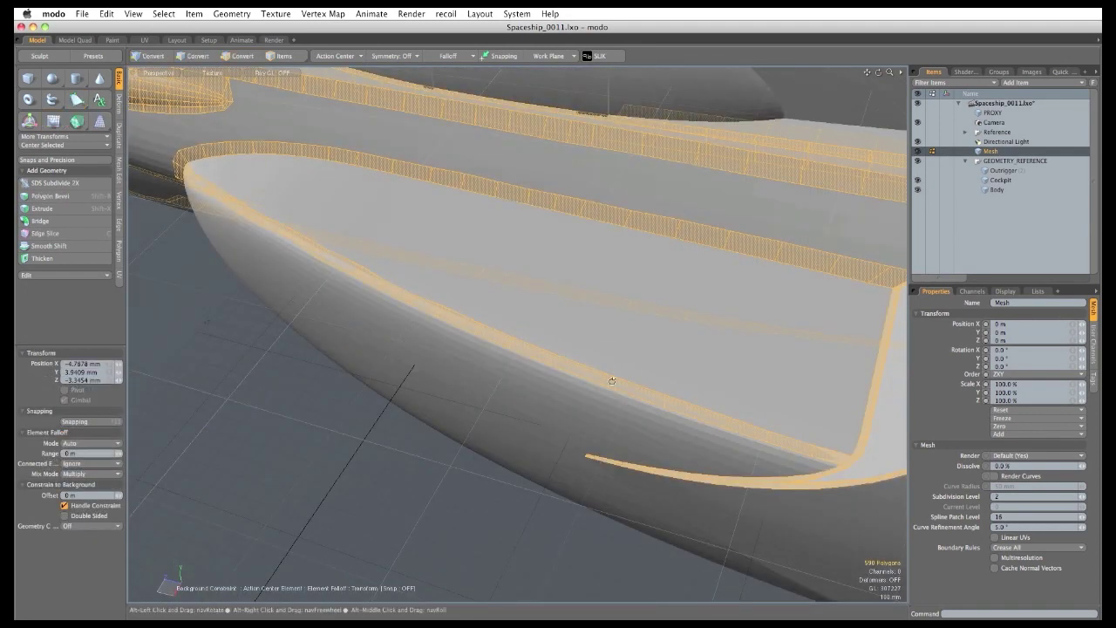
{"action": "left_click_drag", "start_coordinate": [683, 406], "coordinate": [849, 451], "text": "ctrl+alt"}
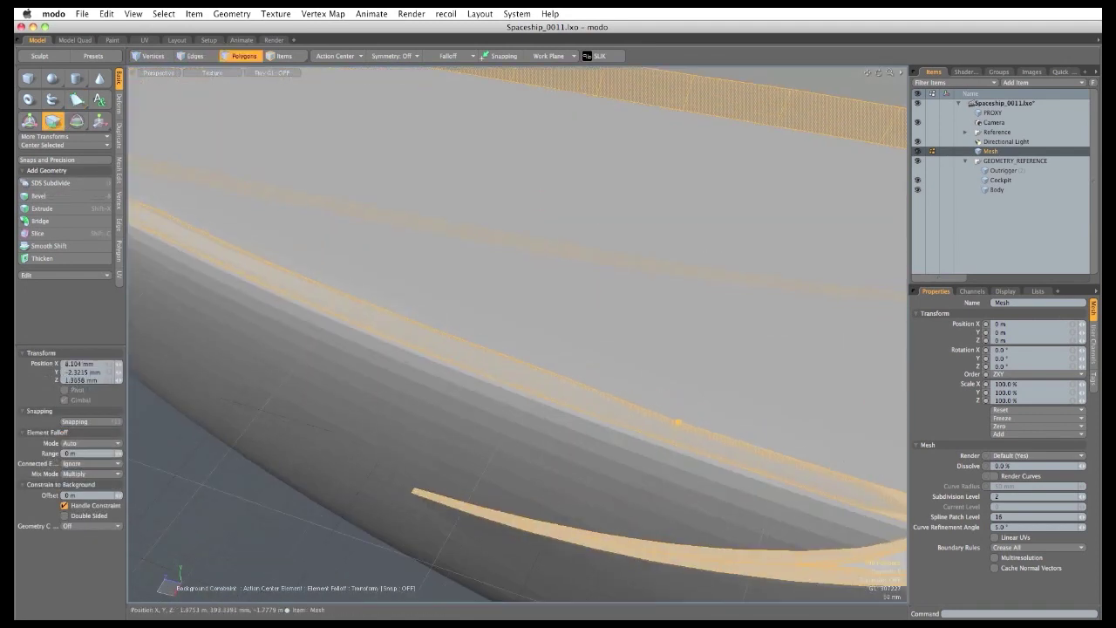
{"action": "left_click_drag", "start_coordinate": [678, 422], "coordinate": [677, 425]}
{"action": "left_click_drag", "start_coordinate": [677, 424], "coordinate": [611, 434], "text": "ctrl+alt"}
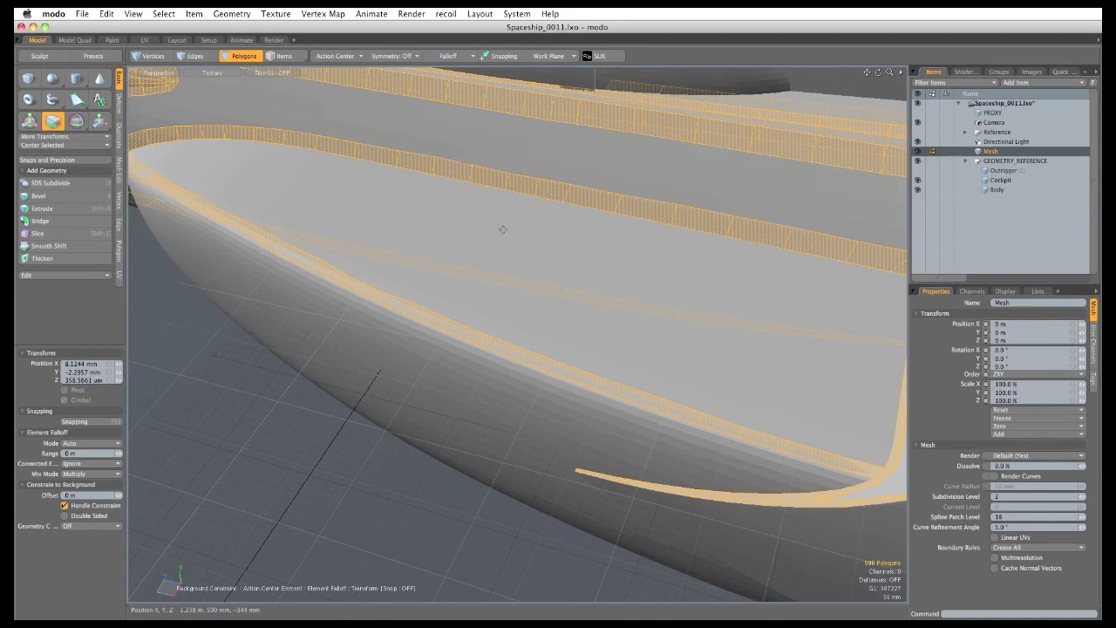
{"action": "left_click", "coordinate": [219, 77]}
{"action": "mouse_move", "coordinate": [225, 155]}
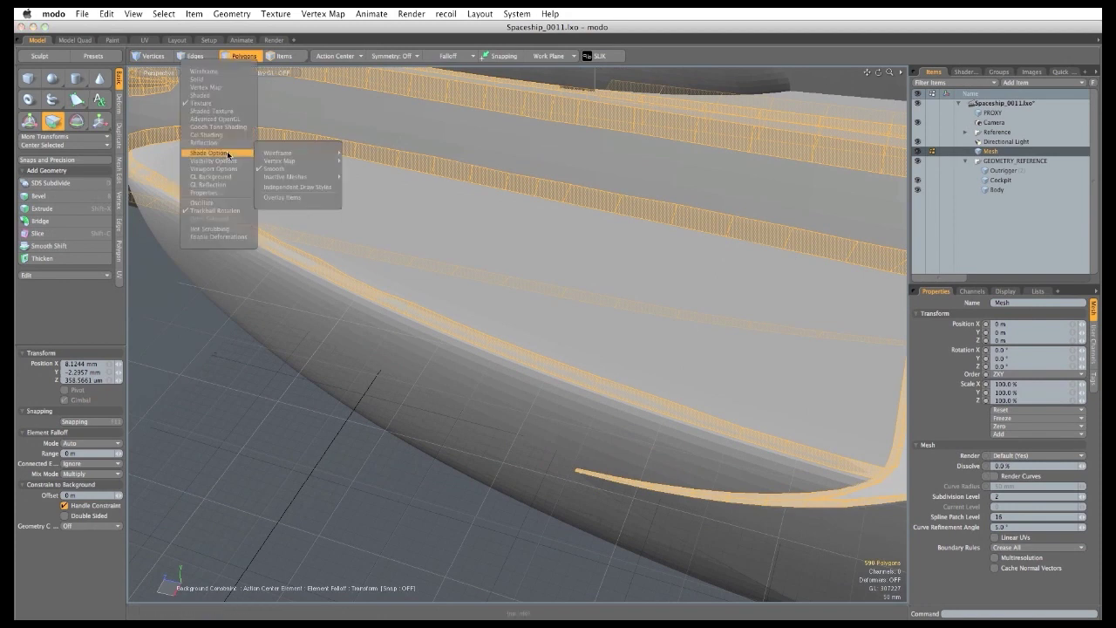
{"action": "mouse_move", "coordinate": [295, 176]}
{"action": "left_click", "coordinate": [560, 179]}
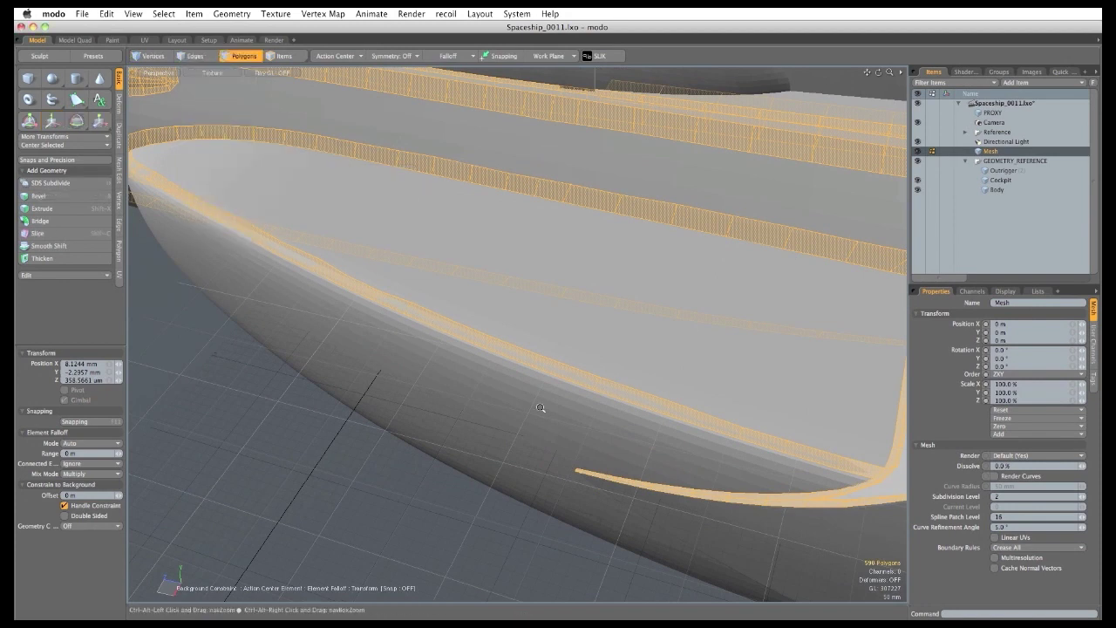
Adjust the strip's vertices toward the far rounded tip so they follow the curved hull edge.
{"action": "left_click_drag", "start_coordinate": [543, 406], "coordinate": [463, 353], "text": "alt"}
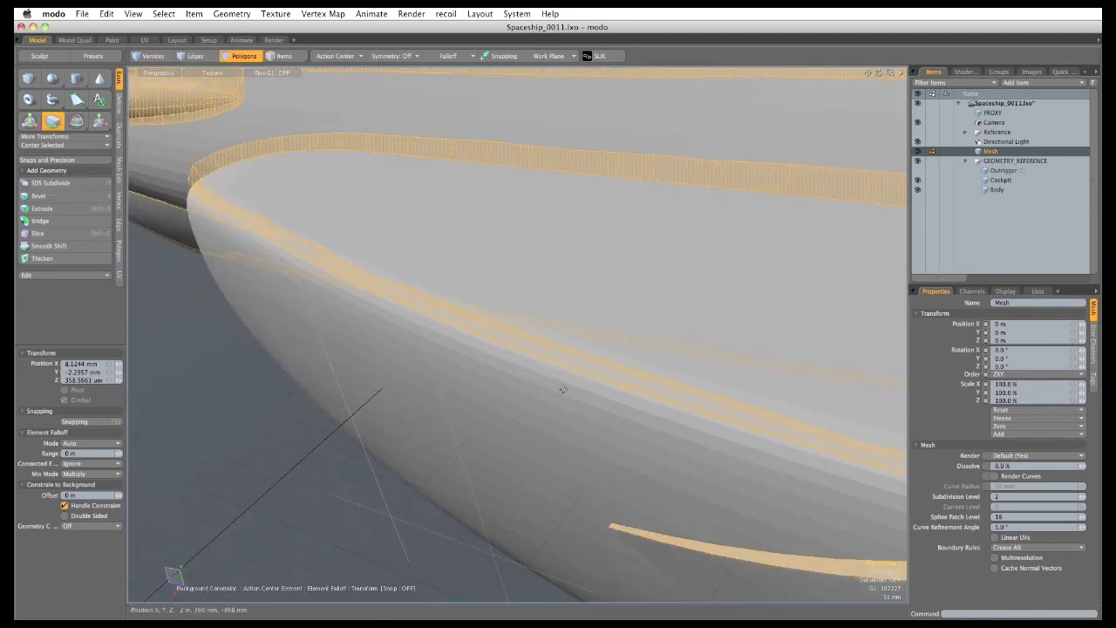
{"action": "left_click_drag", "start_coordinate": [563, 389], "coordinate": [806, 416], "text": "alt"}
{"action": "left_click_drag", "start_coordinate": [397, 414], "coordinate": [219, 367], "text": "alt"}
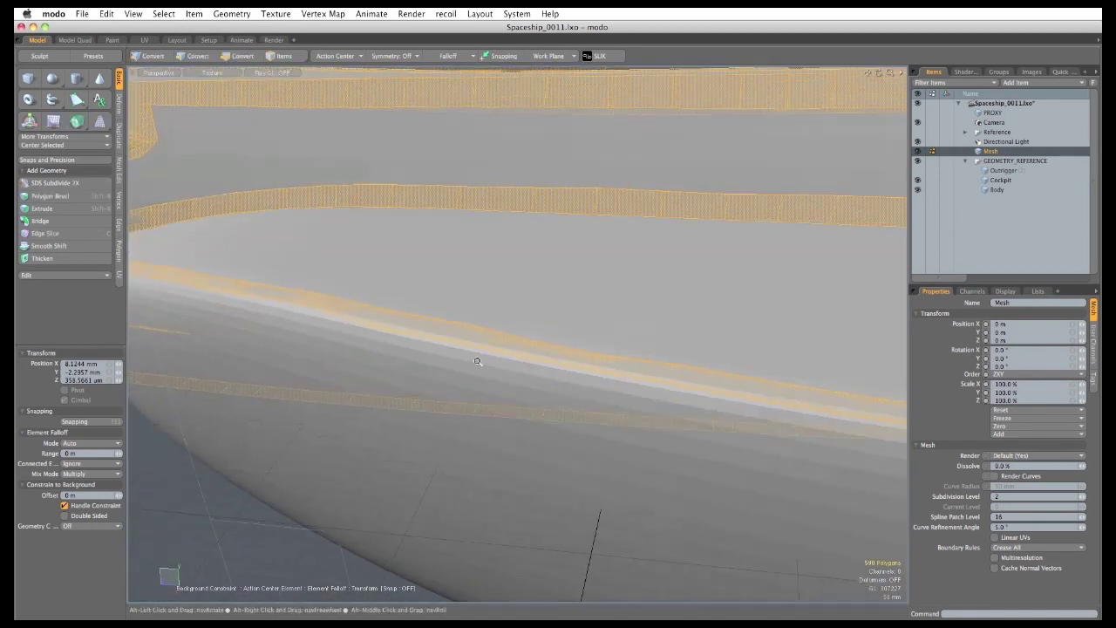
{"action": "left_click_drag", "start_coordinate": [477, 361], "coordinate": [620, 379], "text": "ctrl+alt"}
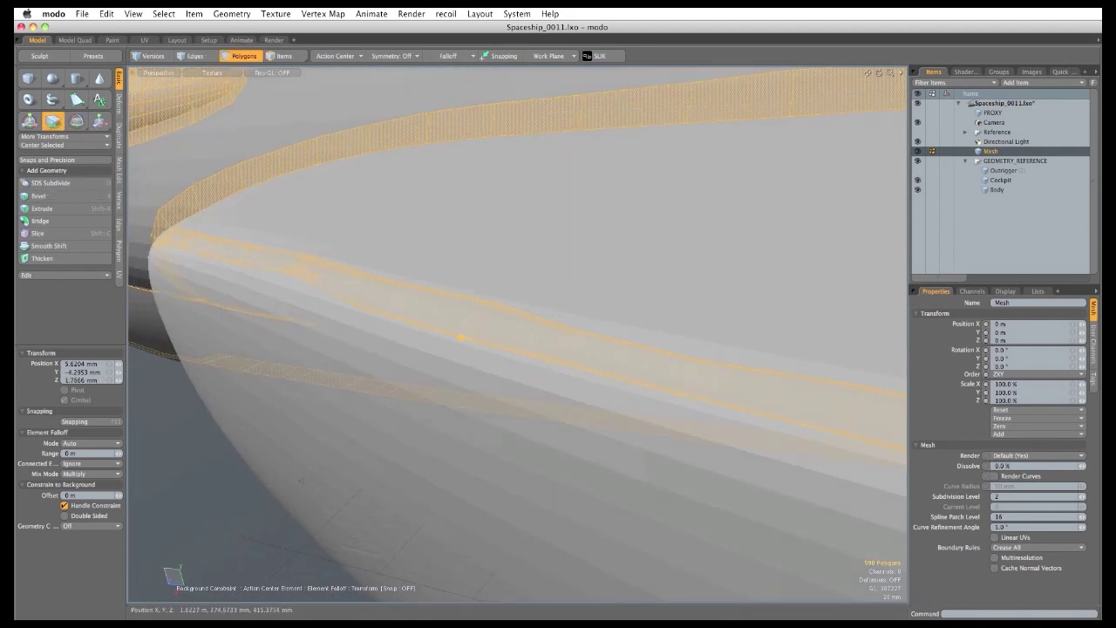
{"action": "left_click_drag", "start_coordinate": [458, 346], "coordinate": [380, 289], "text": "alt"}
{"action": "left_click", "coordinate": [383, 294]}
{"action": "left_click_drag", "start_coordinate": [381, 290], "coordinate": [307, 260], "text": "alt"}
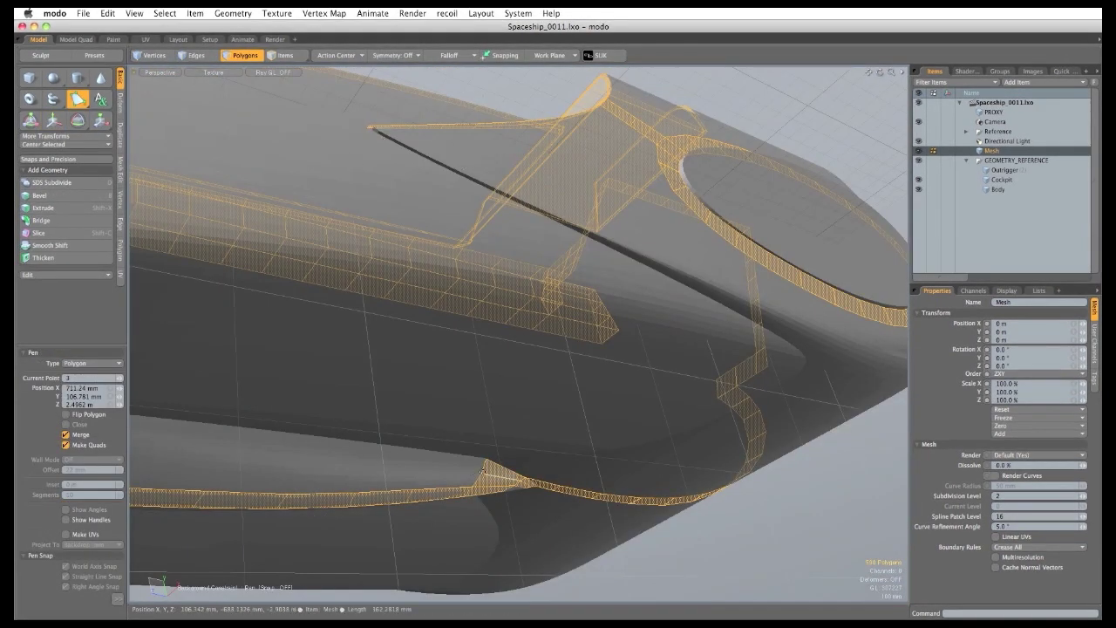
Draw a Pen quad strip from the pointed tip polygons along the recess's long seam and around its curved end toward the lower strip junction.
{"action": "left_click_drag", "start_coordinate": [337, 164], "coordinate": [271, 164], "text": "ctrl+alt"}
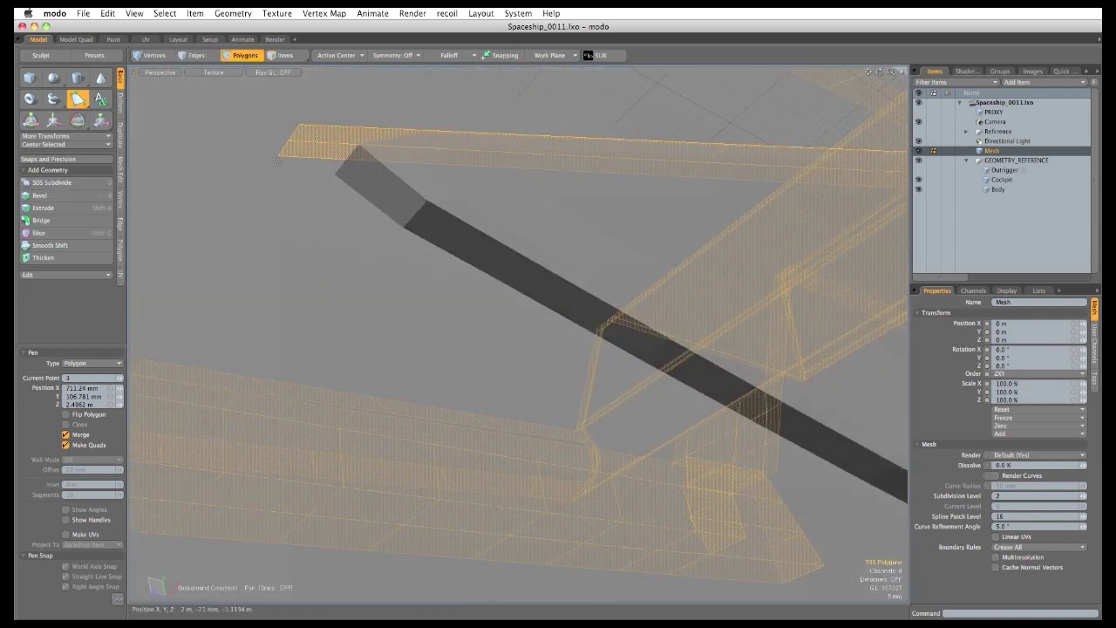
{"action": "left_click", "coordinate": [277, 156]}
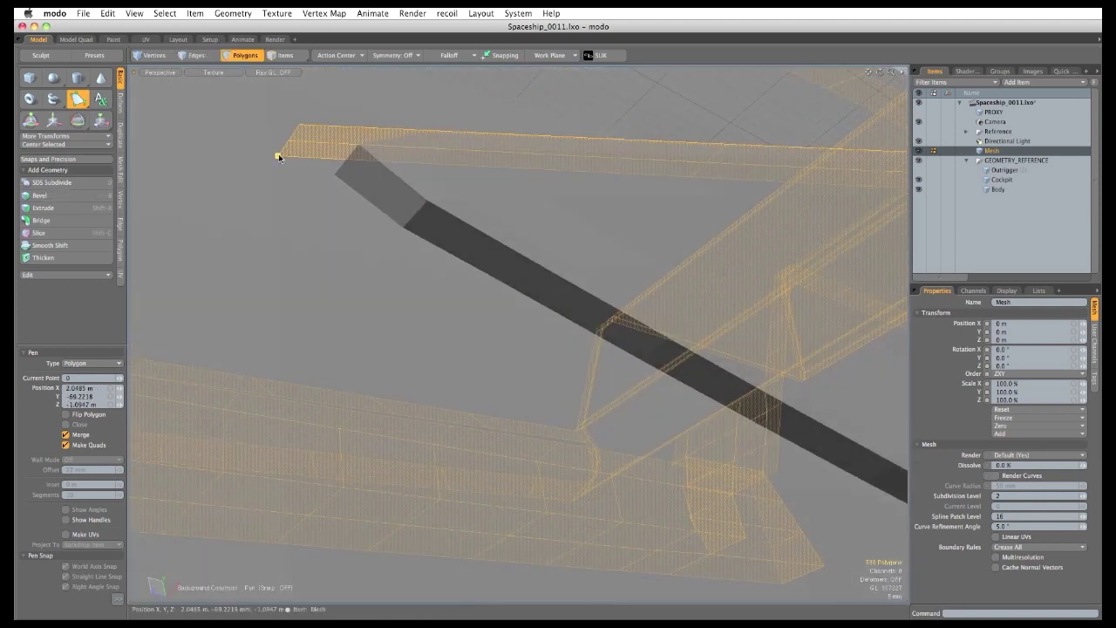
{"action": "left_click", "coordinate": [455, 241]}
{"action": "left_click", "coordinate": [645, 346]}
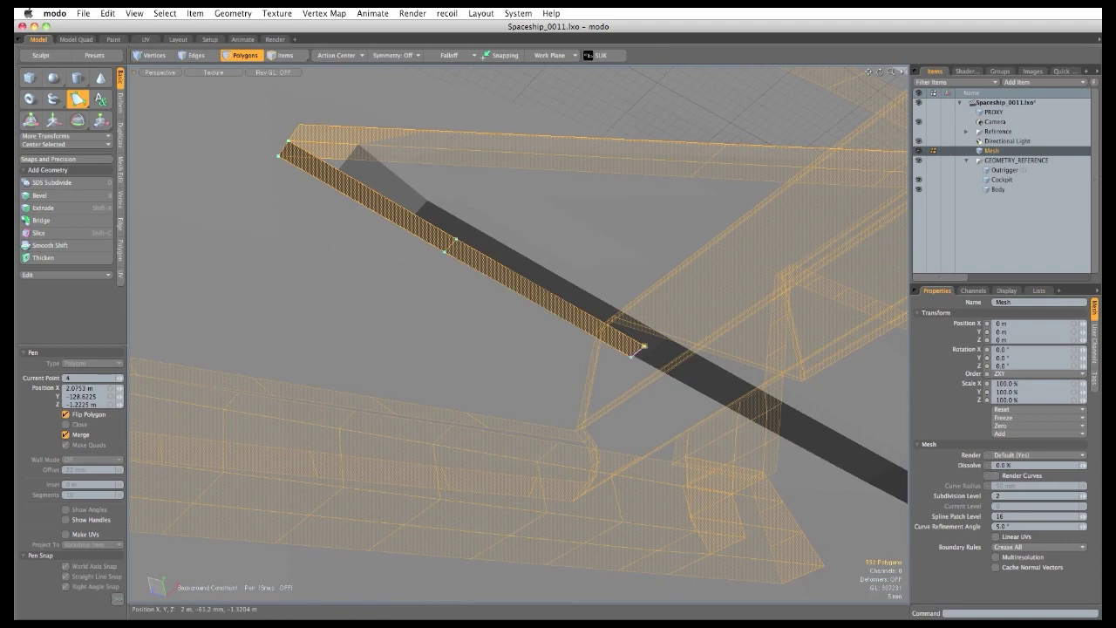
{"action": "left_click_drag", "start_coordinate": [631, 358], "coordinate": [359, 192]}
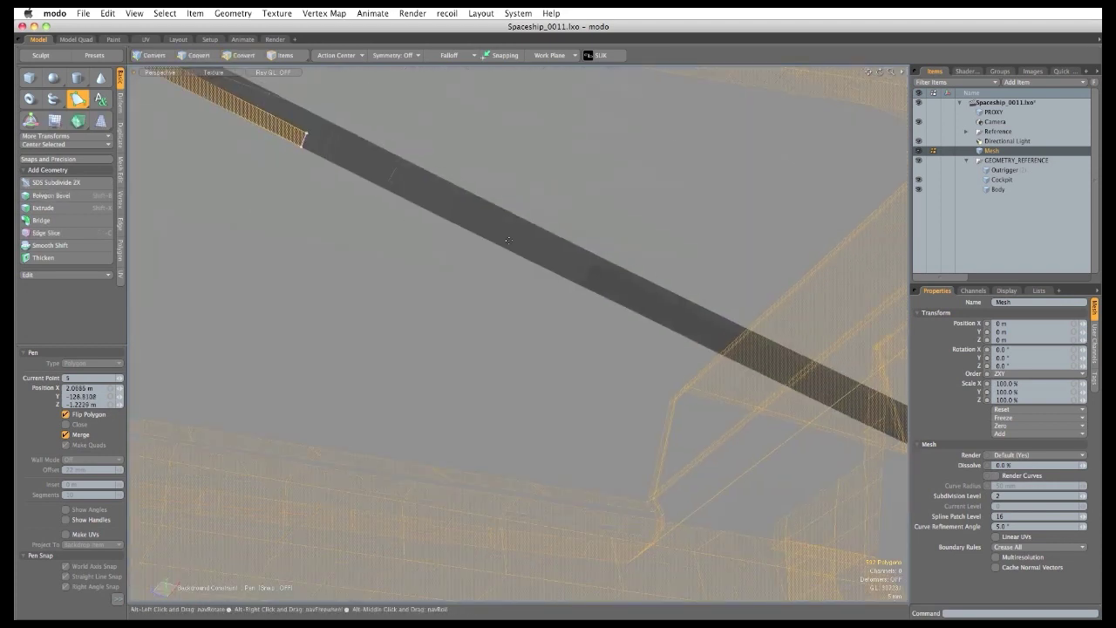
{"action": "left_click", "coordinate": [494, 229]}
{"action": "left_click", "coordinate": [710, 334]}
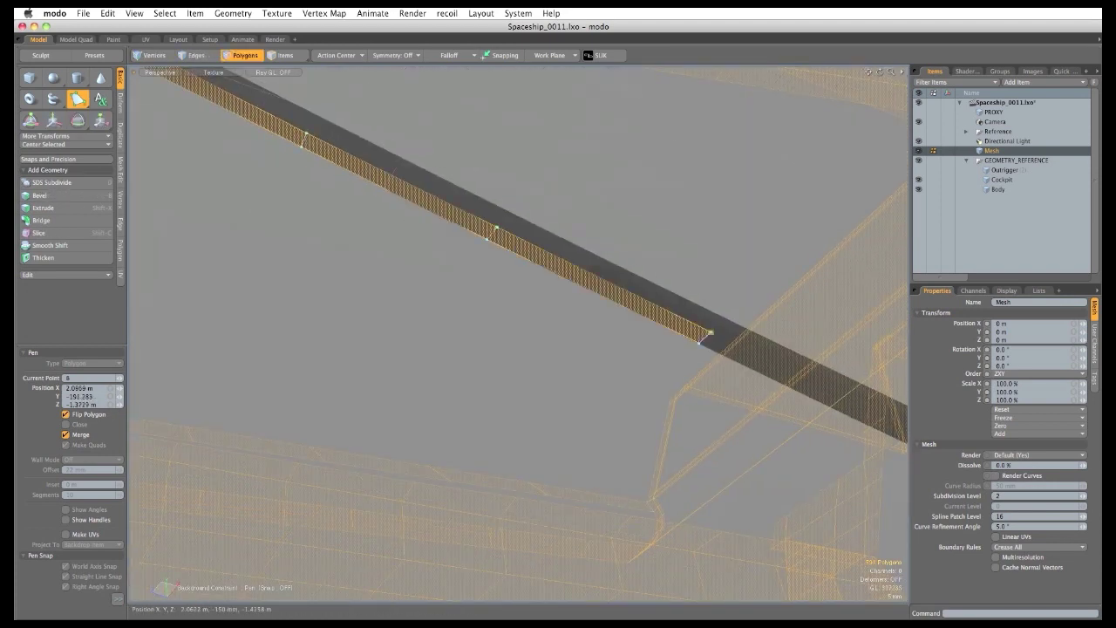
{"action": "left_click_drag", "start_coordinate": [810, 394], "coordinate": [553, 302], "text": "alt+shift"}
{"action": "left_click", "coordinate": [573, 272]}
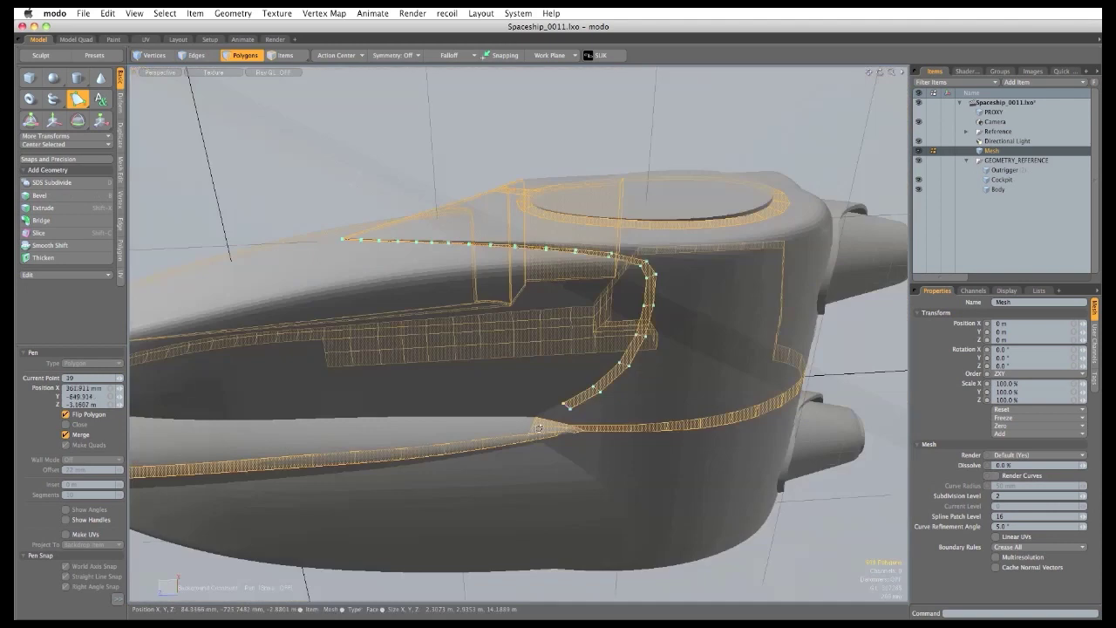
Add an edge loop near the middle of the triangular junction polygons at the end of the lower side strip.
{"action": "left_click_drag", "start_coordinate": [539, 428], "coordinate": [476, 302], "text": "ctrl+alt"}
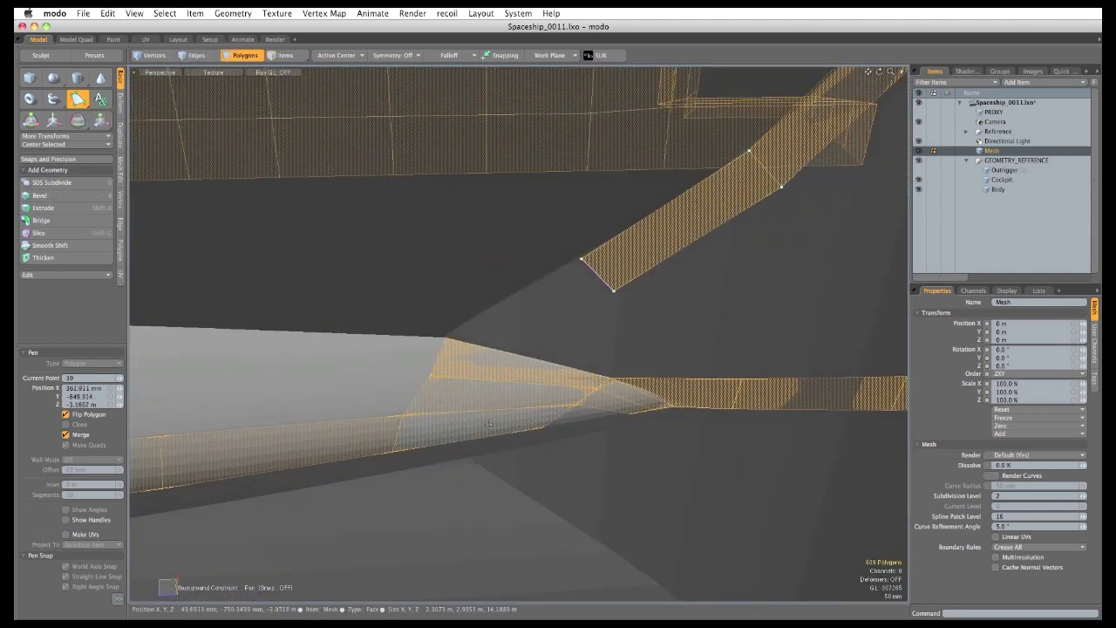
{"action": "key", "text": "q"}
{"action": "left_click", "coordinate": [122, 228]}
{"action": "left_click", "coordinate": [74, 177]}
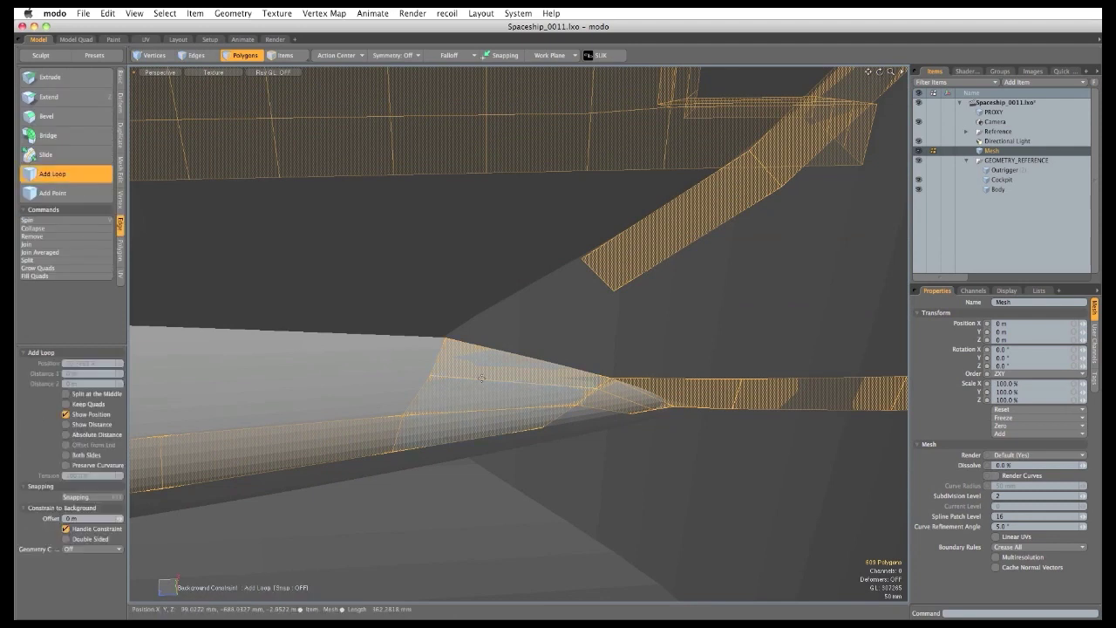
{"action": "left_click_drag", "start_coordinate": [508, 381], "coordinate": [511, 380]}
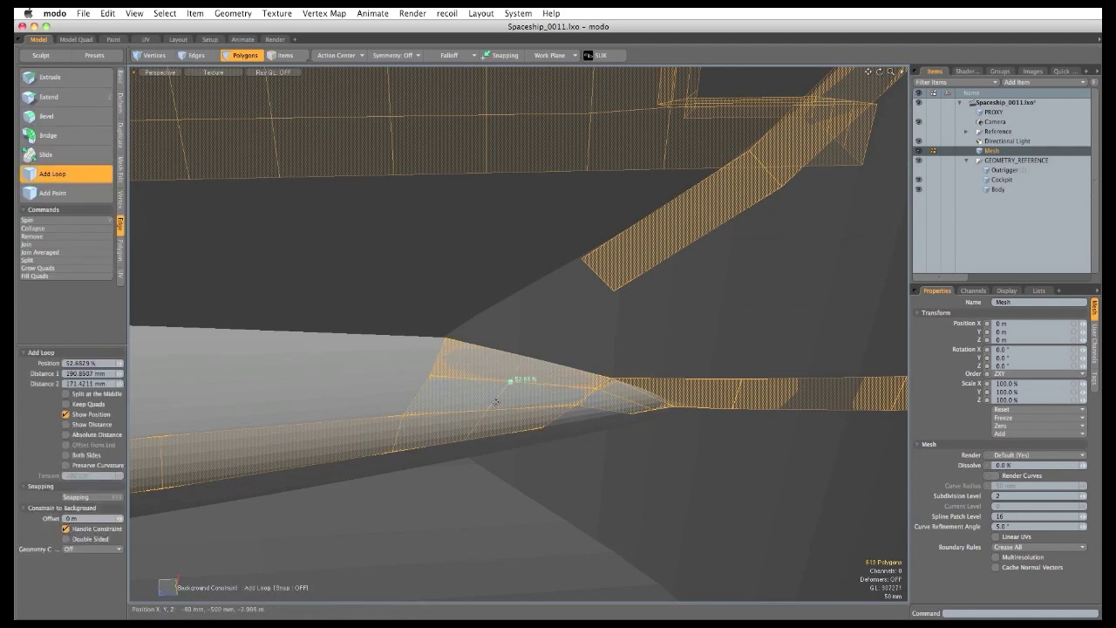
Bridge the open end edge of the curved recess strip to the upper edge of the junction polygons.
{"action": "key", "text": "1"}
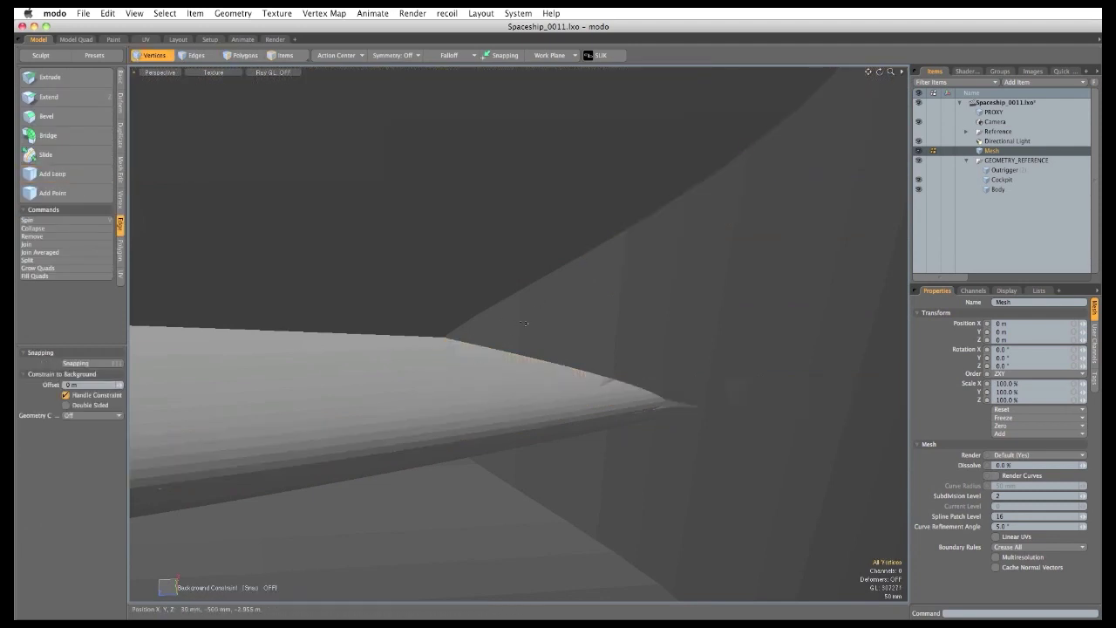
{"action": "key", "text": "2"}
{"action": "left_click", "coordinate": [494, 351]}
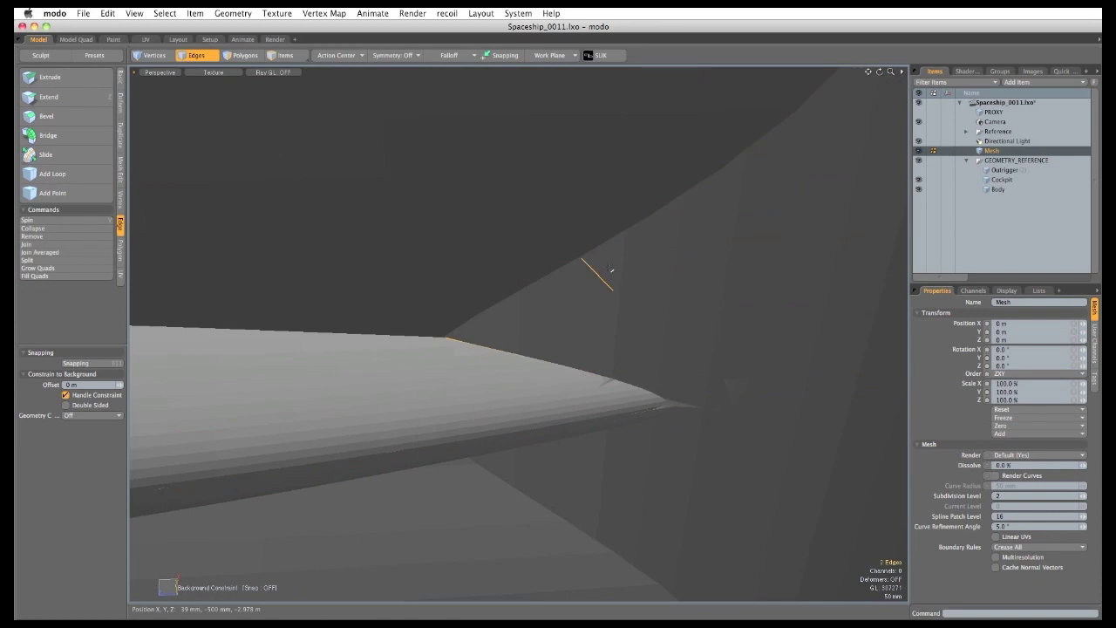
{"action": "left_click", "coordinate": [120, 136]}
{"action": "left_click", "coordinate": [74, 100]}
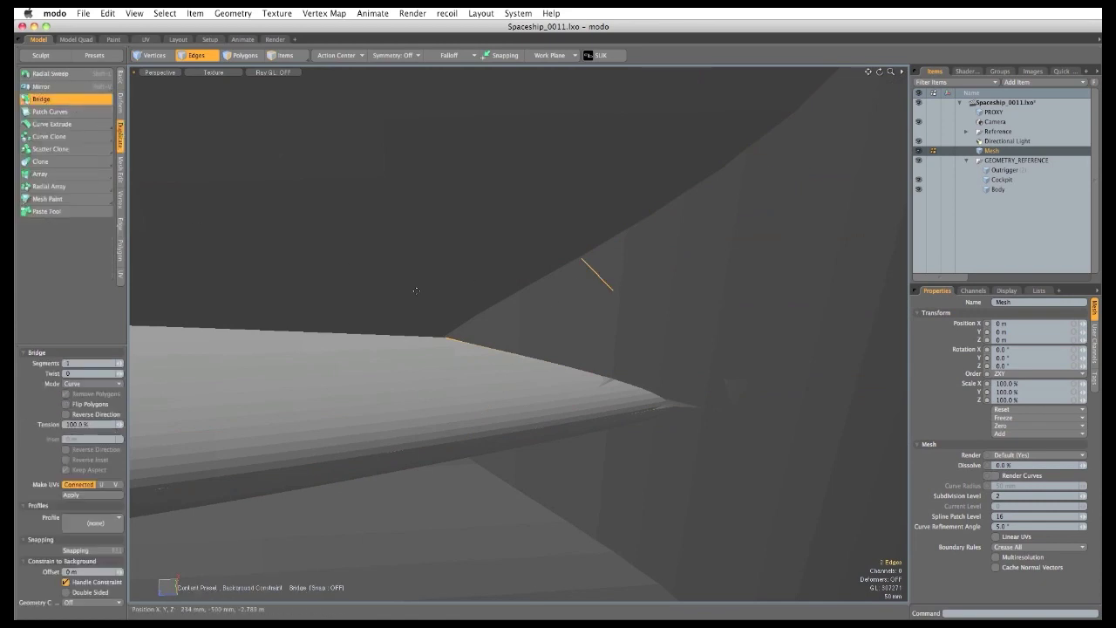
{"action": "key", "text": "space"}
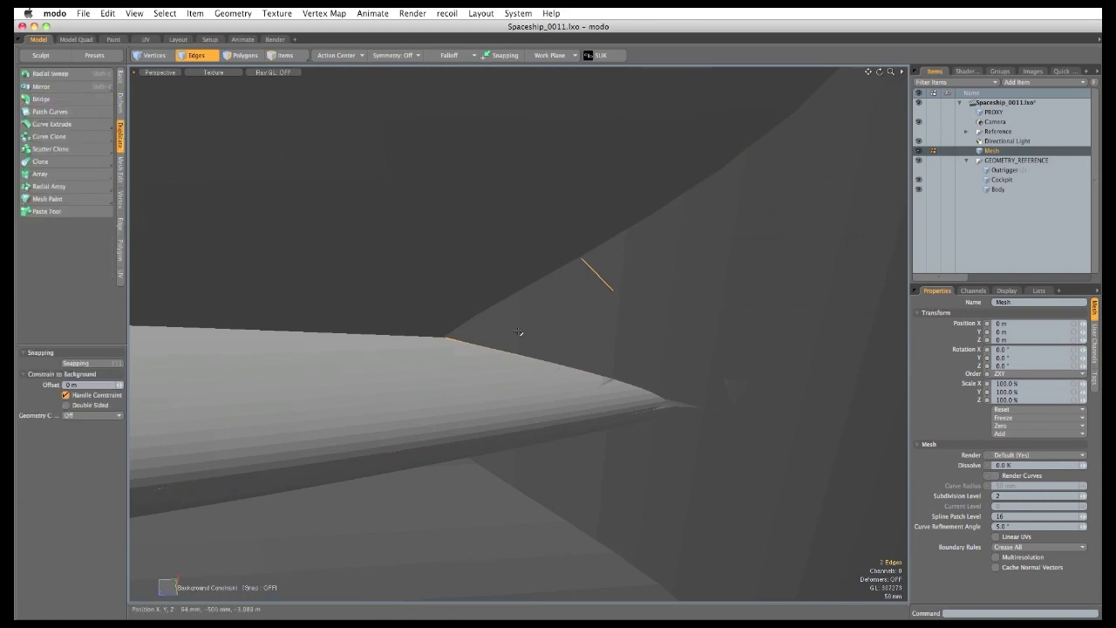
{"action": "key", "text": "space"}
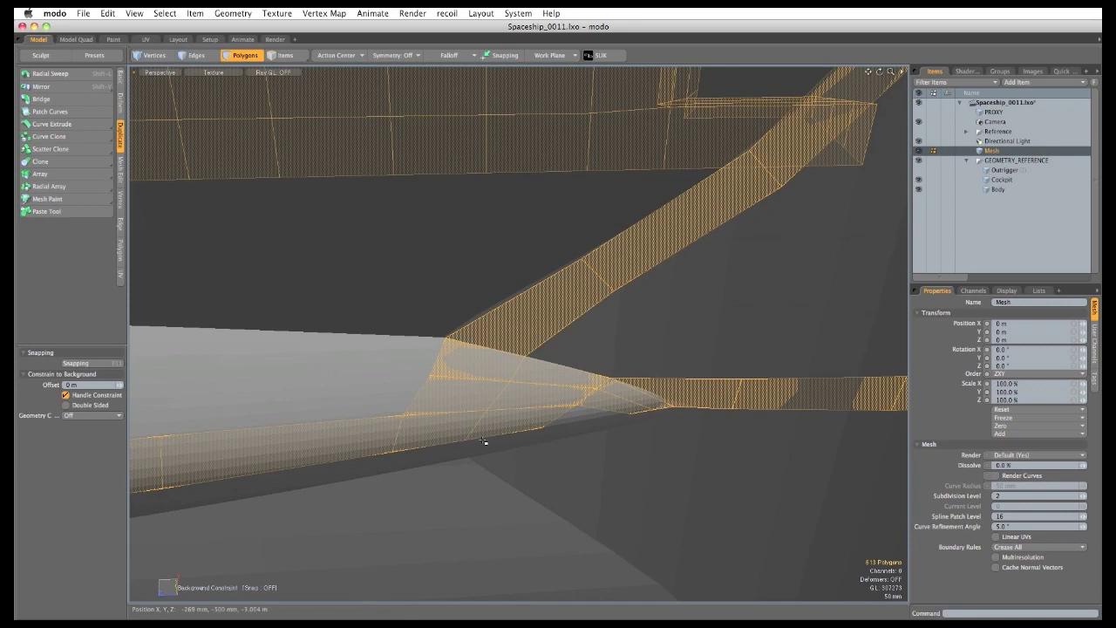
Adjust the vertices of the recess strip with the element transform along the hull seam.
{"action": "left_click_drag", "start_coordinate": [511, 418], "coordinate": [451, 456], "text": "ctrl+alt"}
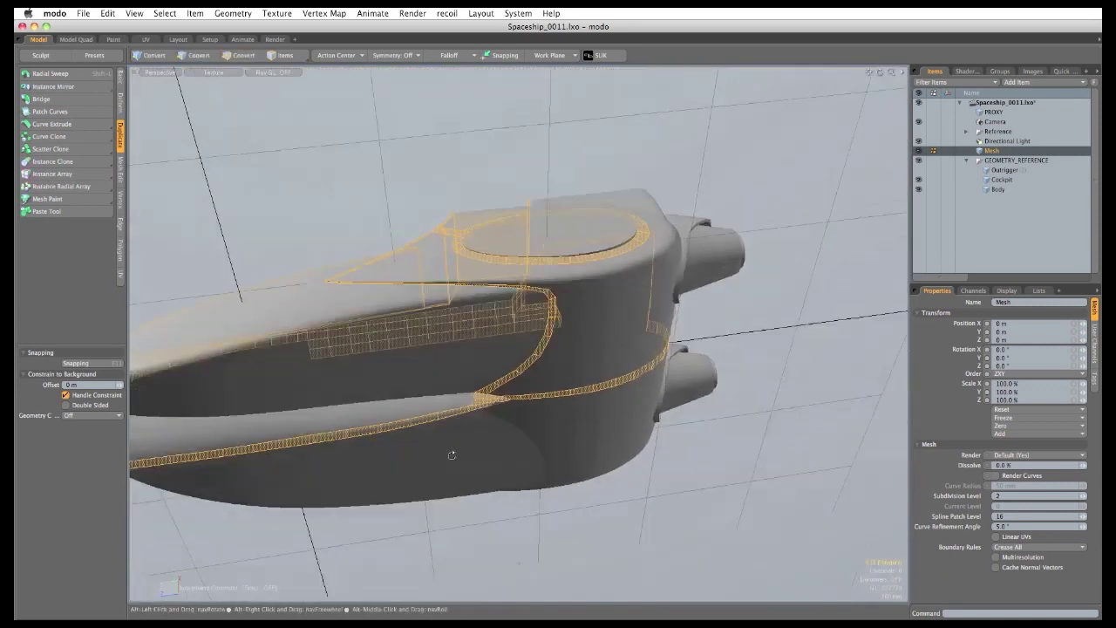
{"action": "key", "text": "t"}
{"action": "left_click_drag", "start_coordinate": [155, 272], "coordinate": [223, 252], "text": "ctrl+alt"}
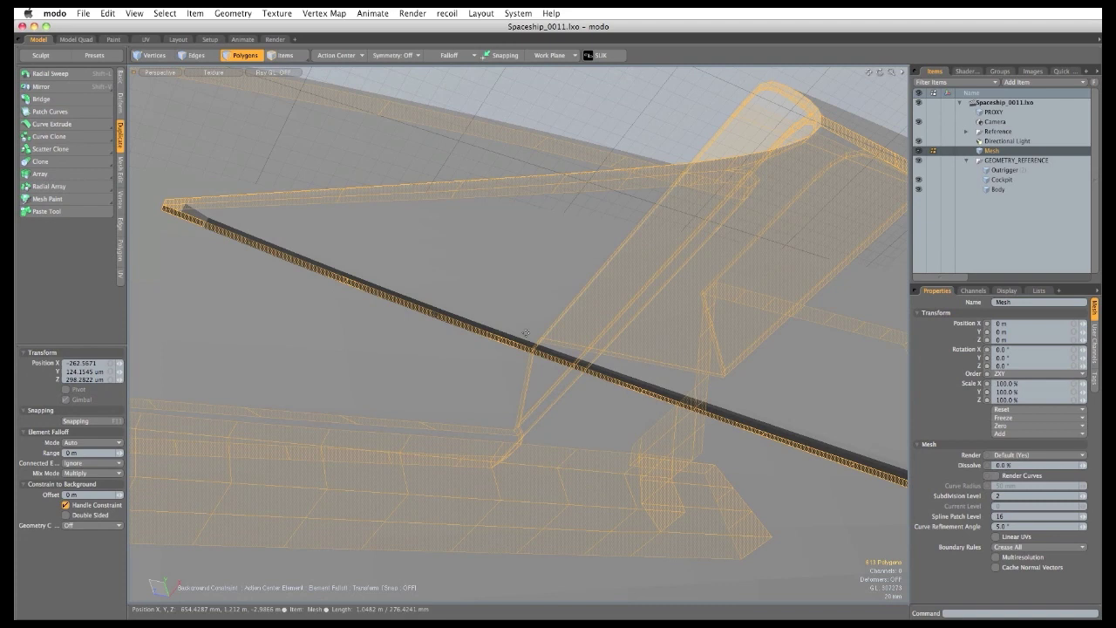
{"action": "left_click_drag", "start_coordinate": [695, 465], "coordinate": [435, 377], "text": "ctrl+alt"}
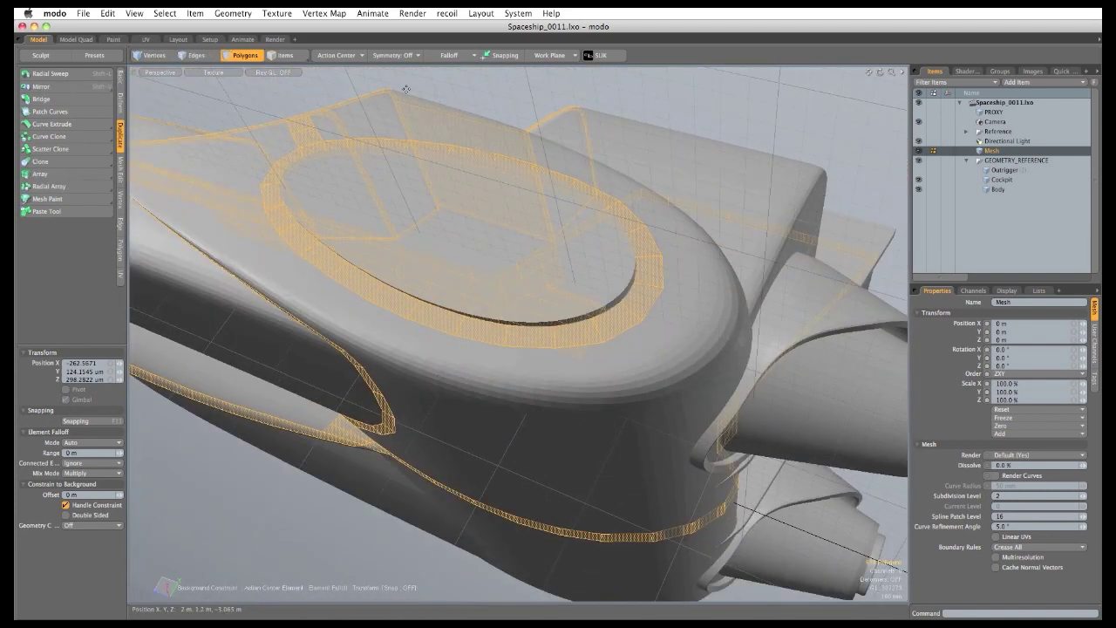
Draw a second Pen quad strip from the pointed tip alongside the existing recess strip, covering the narrow dark ledge.
{"action": "left_click_drag", "start_coordinate": [304, 103], "coordinate": [514, 143], "text": "alt+shift"}
{"action": "left_click", "coordinate": [121, 79]}
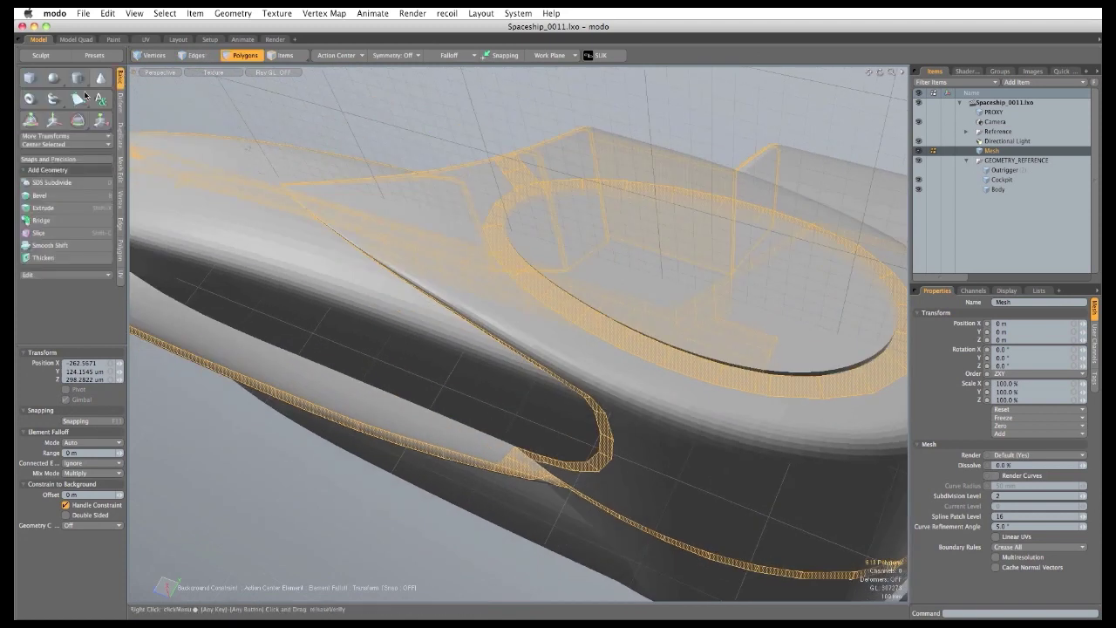
{"action": "left_click", "coordinate": [78, 99]}
{"action": "left_click_drag", "start_coordinate": [242, 373], "coordinate": [558, 361], "text": "alt"}
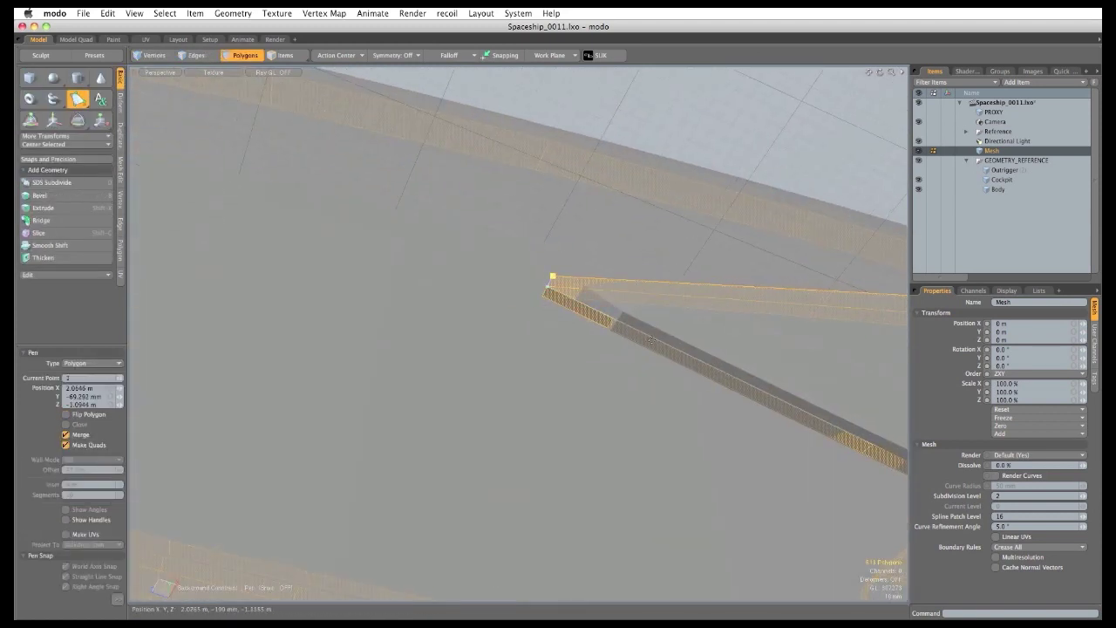
{"action": "left_click_drag", "start_coordinate": [873, 448], "coordinate": [678, 365], "text": "alt+shift"}
{"action": "left_click", "coordinate": [674, 358]}
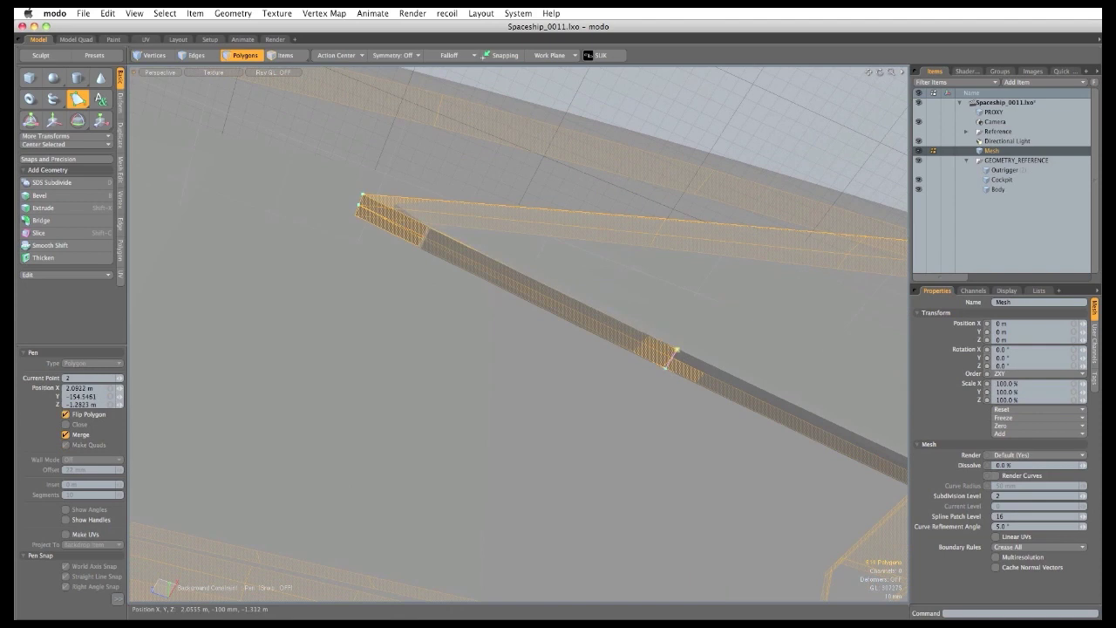
{"action": "left_click_drag", "start_coordinate": [671, 358], "coordinate": [393, 234], "text": "alt+shift"}
{"action": "scroll", "coordinate": [706, 383], "scroll_direction": "up", "scroll_amount": 2}
{"action": "left_click", "coordinate": [697, 369]}
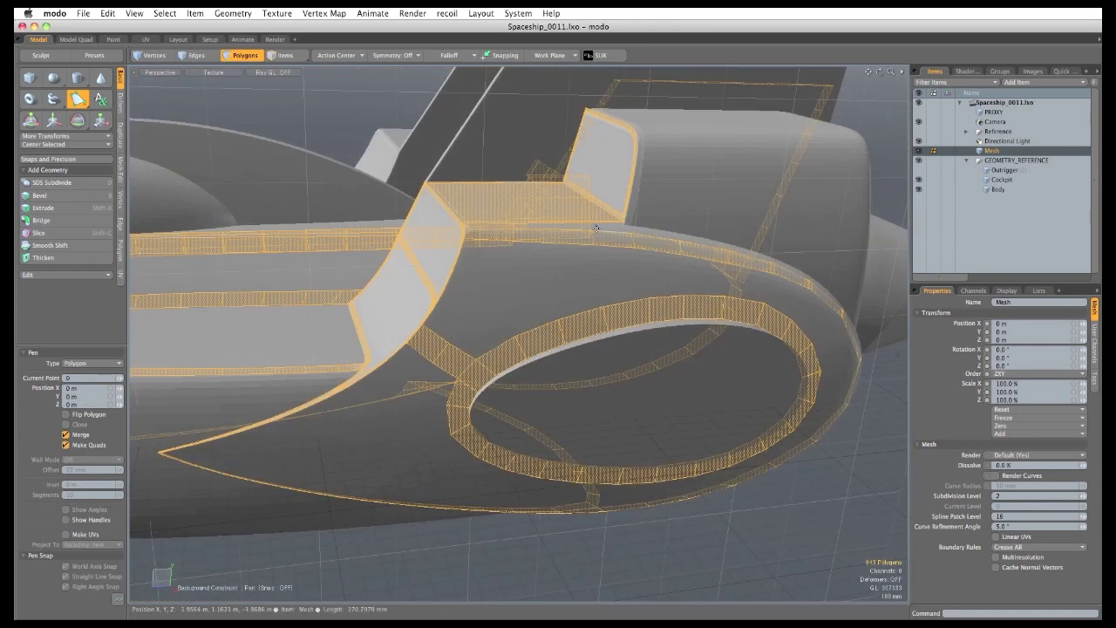
Add edge loops across the flat ledge panel between the side strip and the curved opening frame.
{"action": "left_click_drag", "start_coordinate": [509, 265], "coordinate": [563, 370], "text": "alt"}
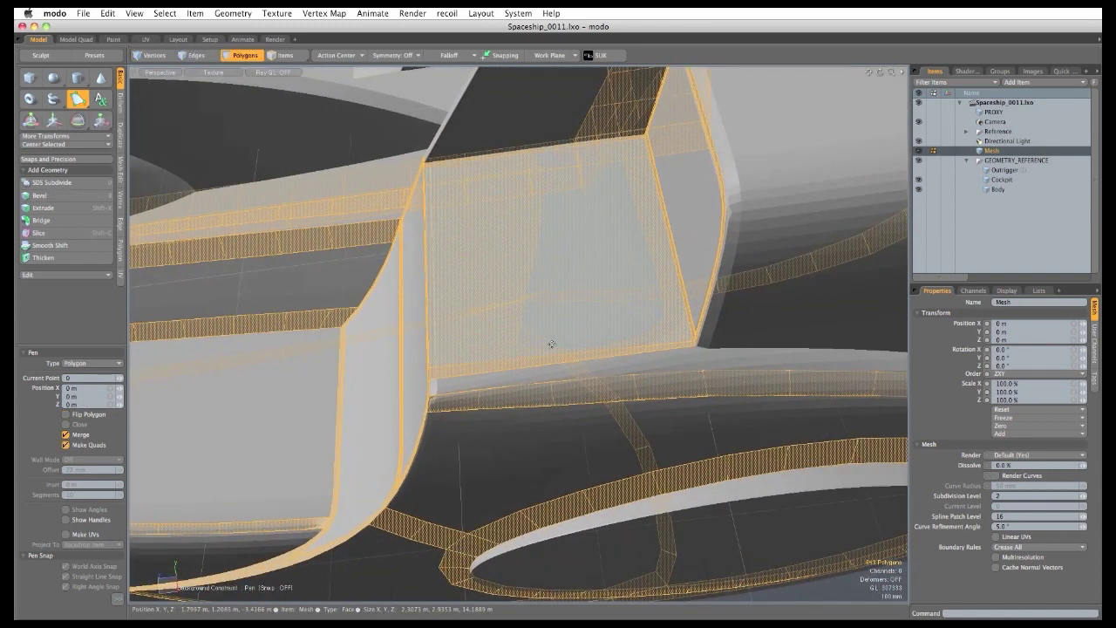
{"action": "left_click_drag", "start_coordinate": [543, 197], "coordinate": [539, 298], "text": "alt"}
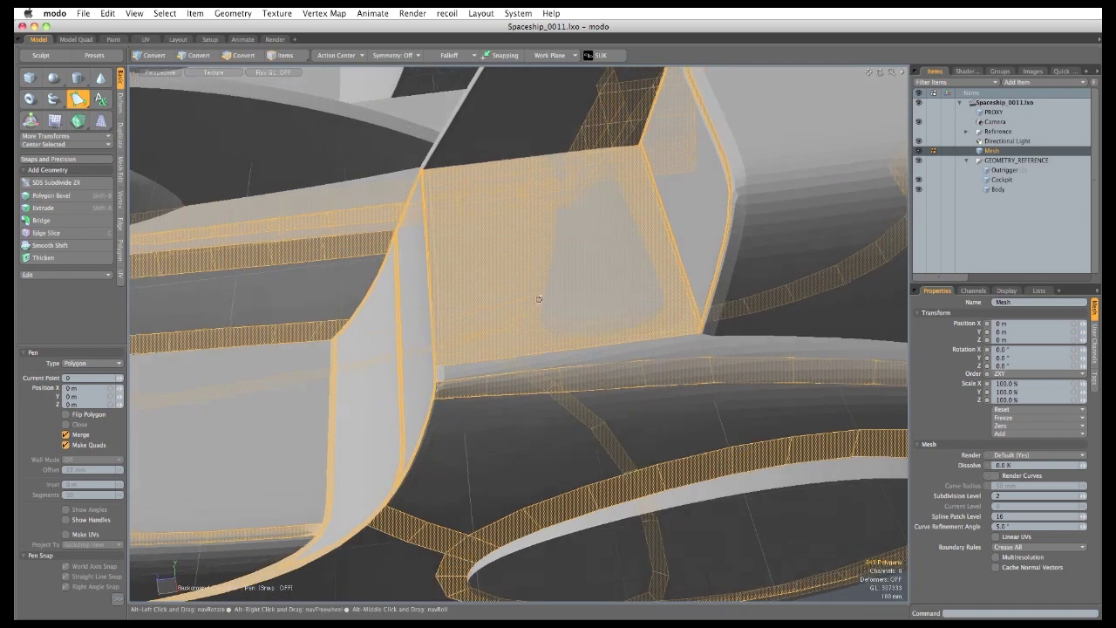
{"action": "left_click", "coordinate": [120, 225]}
{"action": "left_click", "coordinate": [52, 174]}
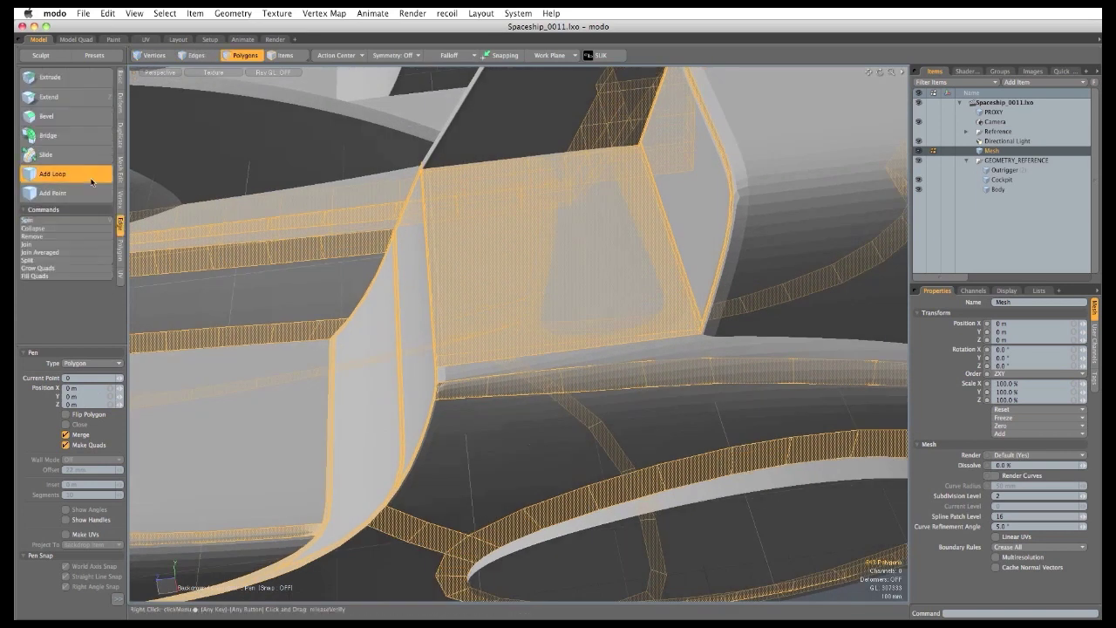
{"action": "left_click", "coordinate": [482, 350]}
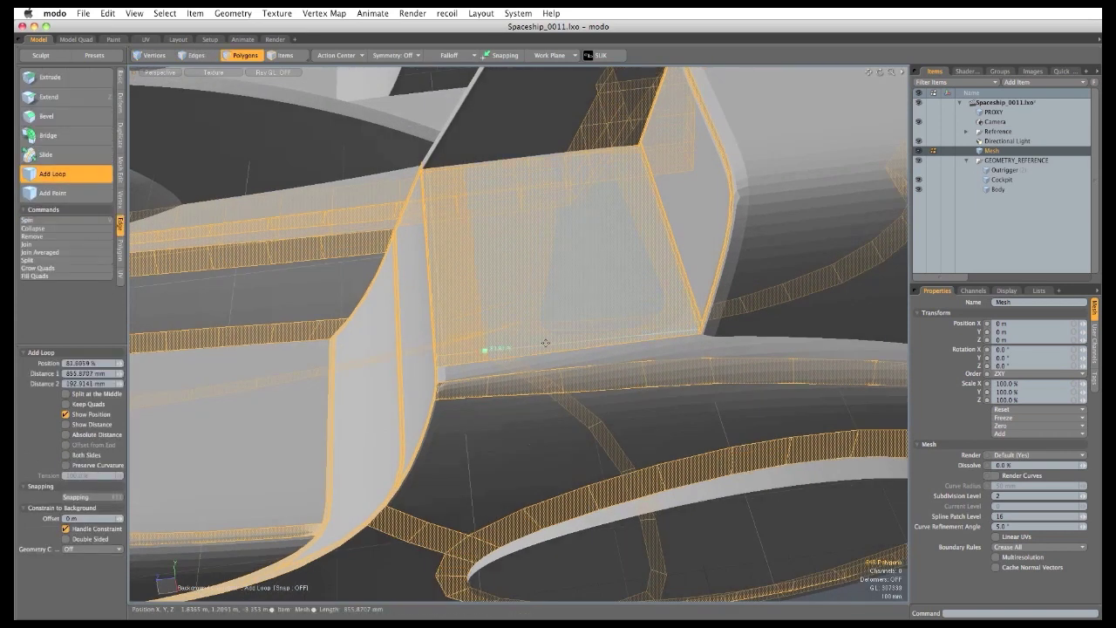
{"action": "left_click_drag", "start_coordinate": [566, 347], "coordinate": [611, 345], "text": "alt"}
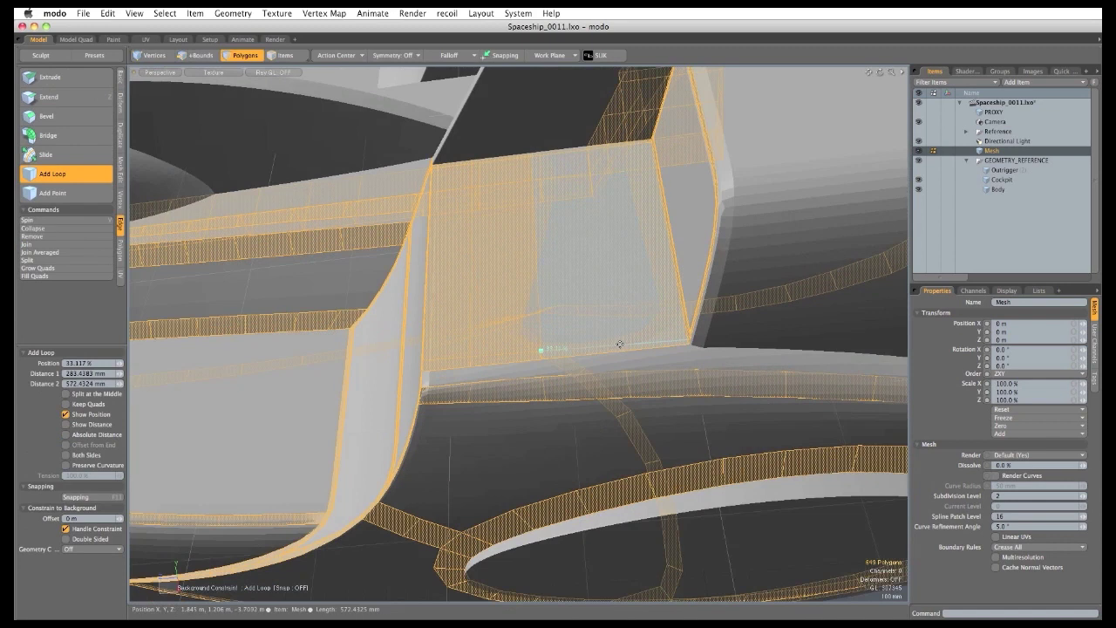
Draw a Pen quad strip joining the ledge panel's lower edge to the curved hull strip, ending at the corner of the opening frame.
{"action": "left_click", "coordinate": [119, 82]}
{"action": "left_click", "coordinate": [78, 100]}
{"action": "scroll", "coordinate": [459, 359], "scroll_direction": "up", "scroll_amount": 5}
{"action": "left_click_drag", "start_coordinate": [459, 359], "coordinate": [517, 410], "text": "alt"}
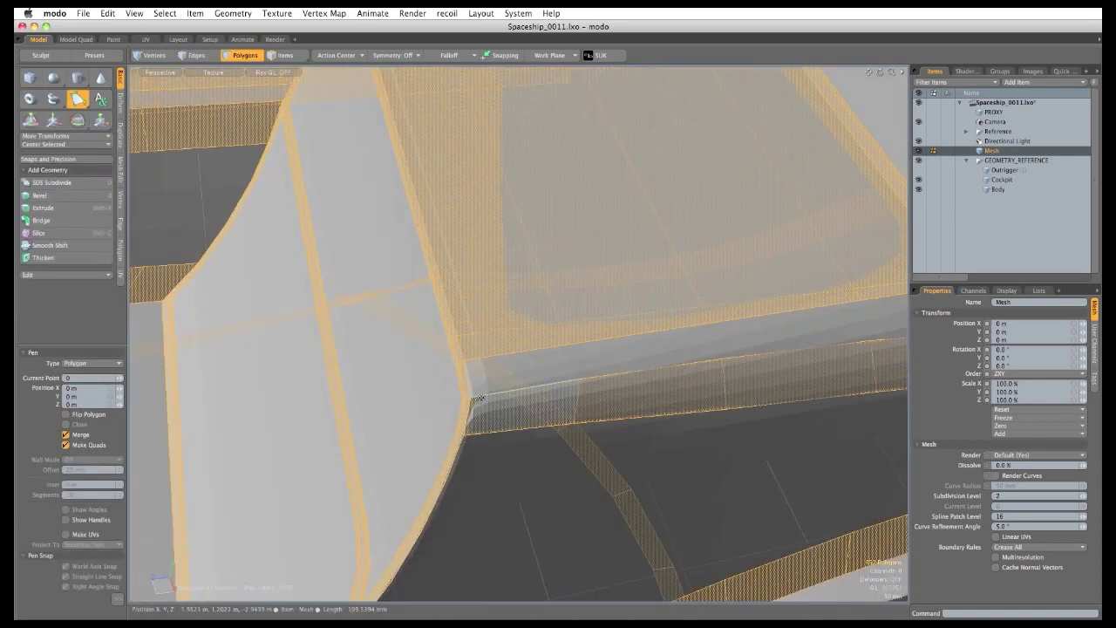
{"action": "left_click", "coordinate": [472, 398]}
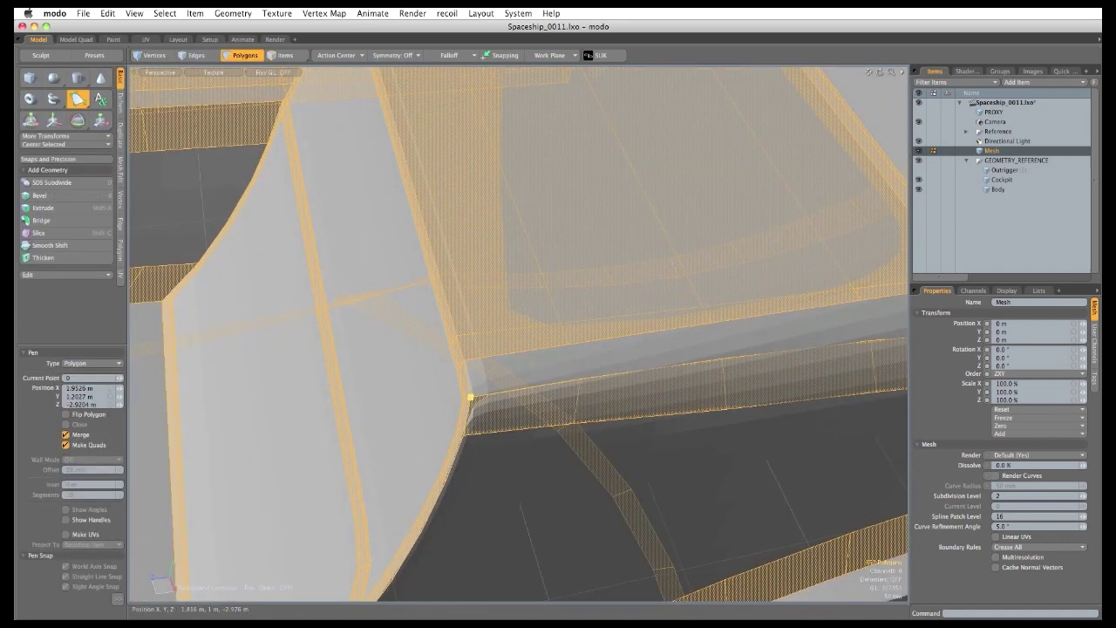
{"action": "left_click", "coordinate": [568, 345]}
{"action": "left_click", "coordinate": [710, 321]}
{"action": "left_click_drag", "start_coordinate": [711, 322], "coordinate": [450, 347], "text": "alt+shift"}
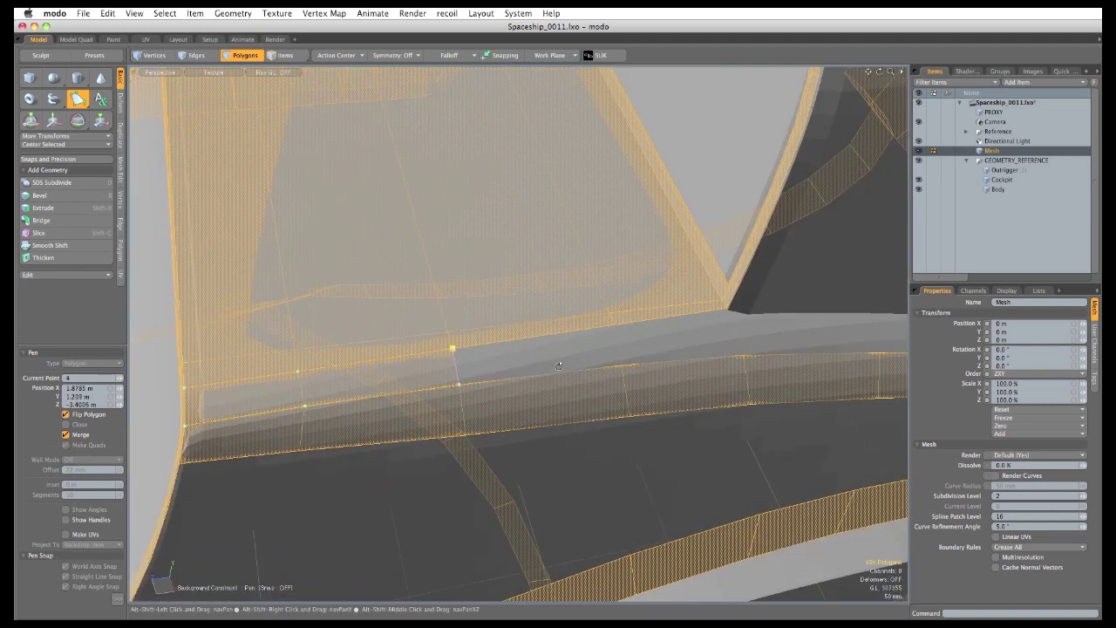
{"action": "left_click", "coordinate": [615, 324]}
{"action": "left_click", "coordinate": [722, 306]}
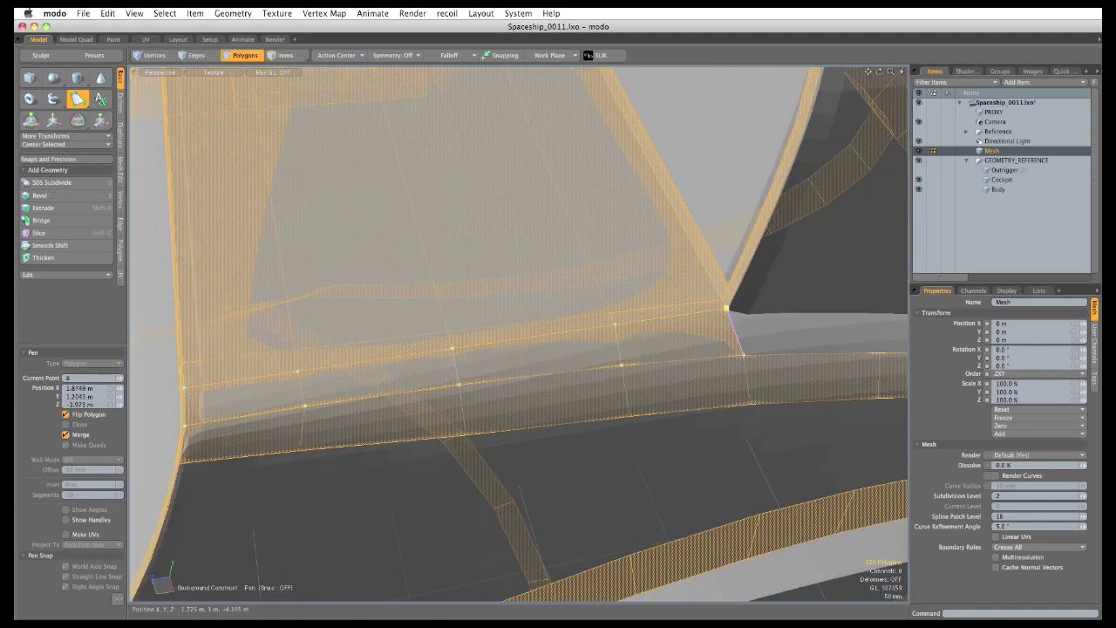
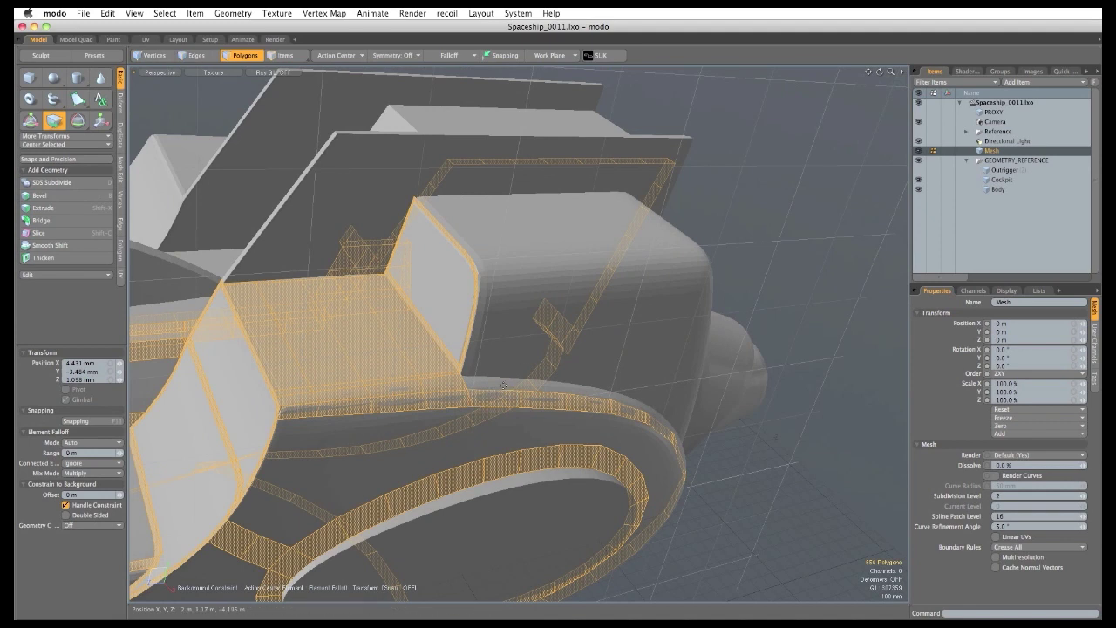
Hide the GEOMETRY_REFERENCE group and select the outer edges along the full curved opening frame.
{"action": "left_click", "coordinate": [918, 161]}
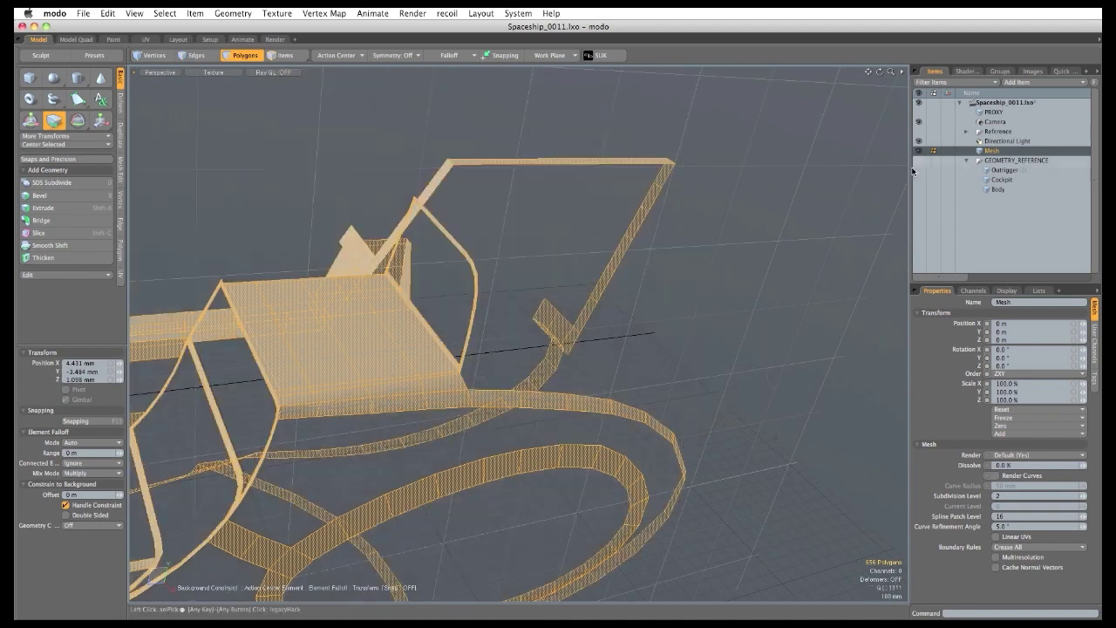
{"action": "left_click_drag", "start_coordinate": [470, 366], "coordinate": [443, 403], "text": "ctrl+alt"}
{"action": "key", "text": "space"}
{"action": "key", "text": "space"}
{"action": "key", "text": "space"}
{"action": "left_click", "coordinate": [475, 392]}
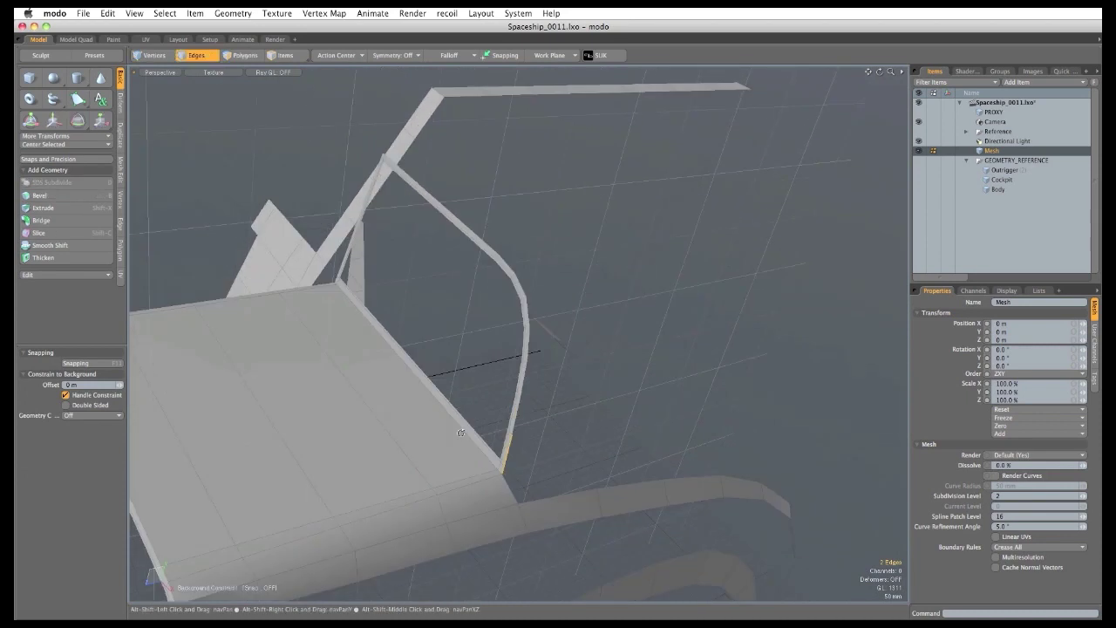
{"action": "key", "text": "Up"}
{"action": "key", "text": "Up"}
{"action": "key", "text": "Up"}
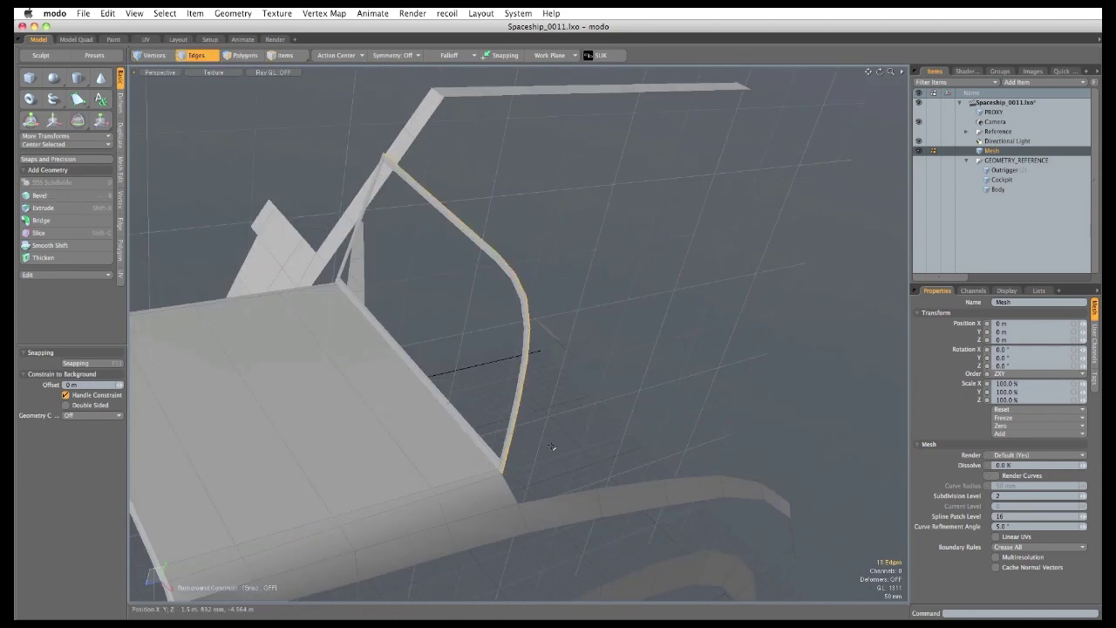
Extend the selected frame edges backward along Z with Edge Extend to form a long curved panel.
{"action": "left_click_drag", "start_coordinate": [551, 445], "coordinate": [358, 267], "text": "alt"}
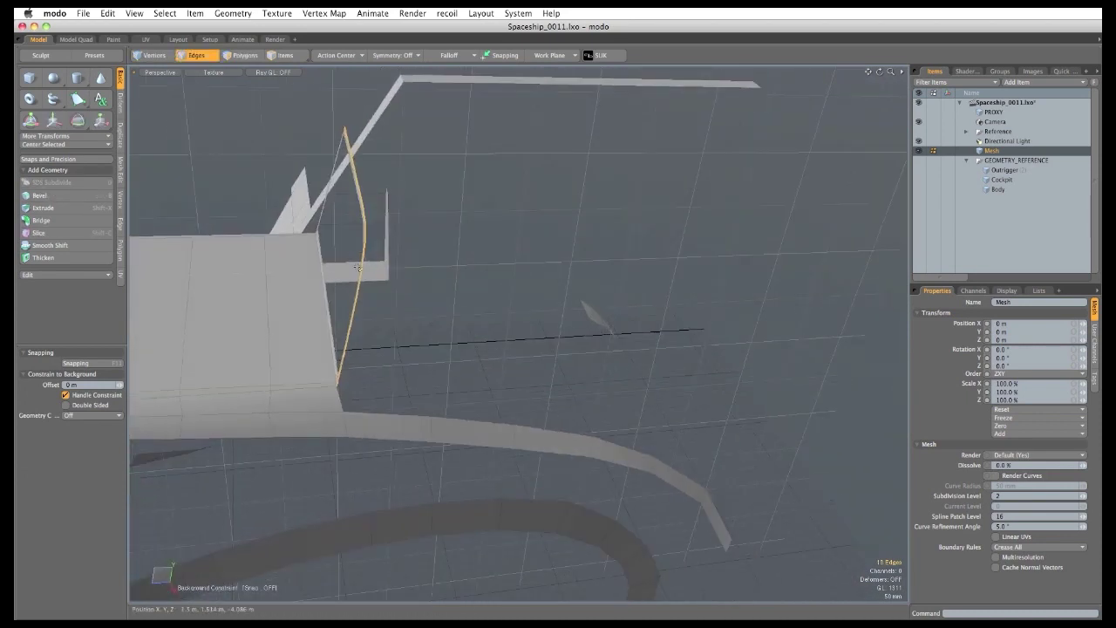
{"action": "key", "text": "z"}
{"action": "left_click_drag", "start_coordinate": [410, 379], "coordinate": [400, 341], "text": "alt"}
{"action": "left_click", "coordinate": [400, 340]}
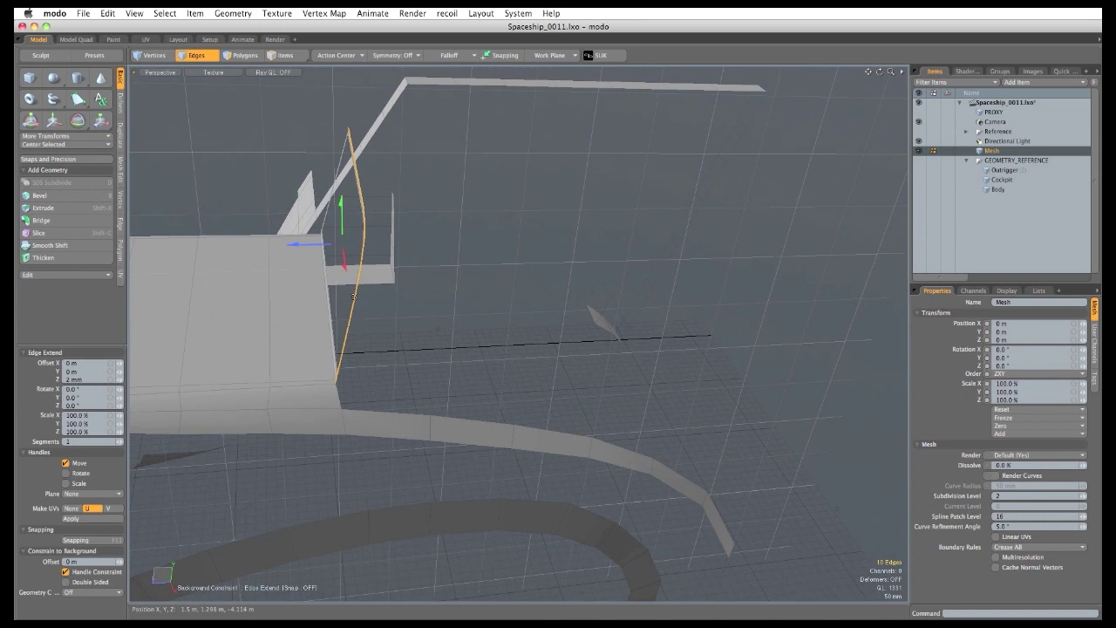
{"action": "left_click_drag", "start_coordinate": [291, 245], "coordinate": [621, 238]}
{"action": "left_click_drag", "start_coordinate": [558, 376], "coordinate": [521, 397], "text": "alt"}
{"action": "scroll", "coordinate": [498, 407], "scroll_direction": "down", "scroll_amount": 4}
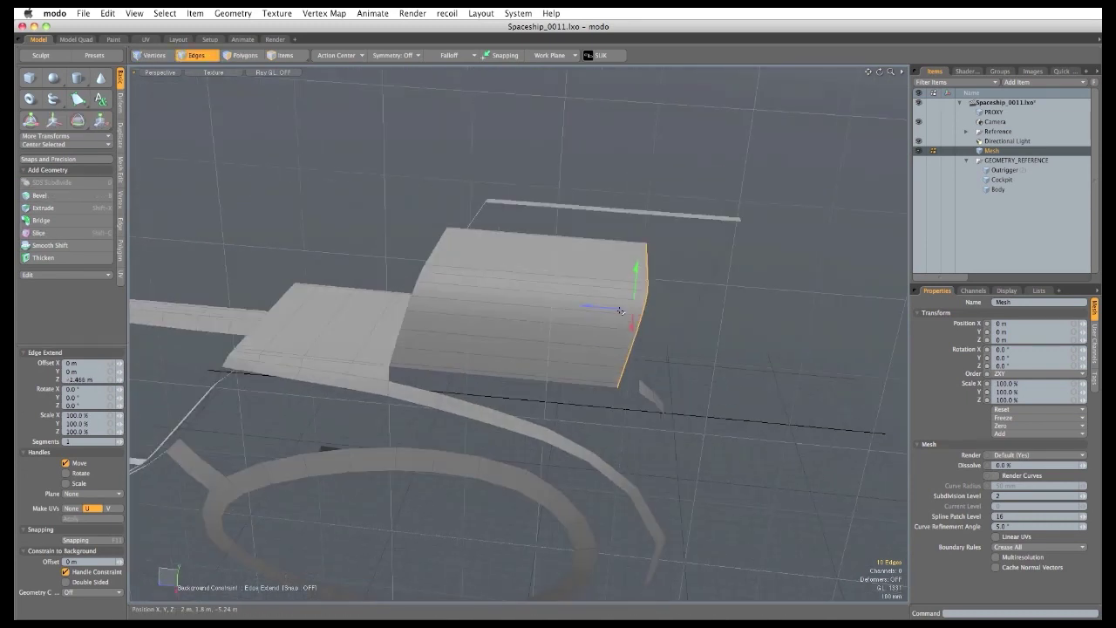
{"action": "left_click_drag", "start_coordinate": [621, 311], "coordinate": [645, 312]}
Flatten the extended panel's end edges by scaling them to 0% in Z.
{"action": "key", "text": "r"}
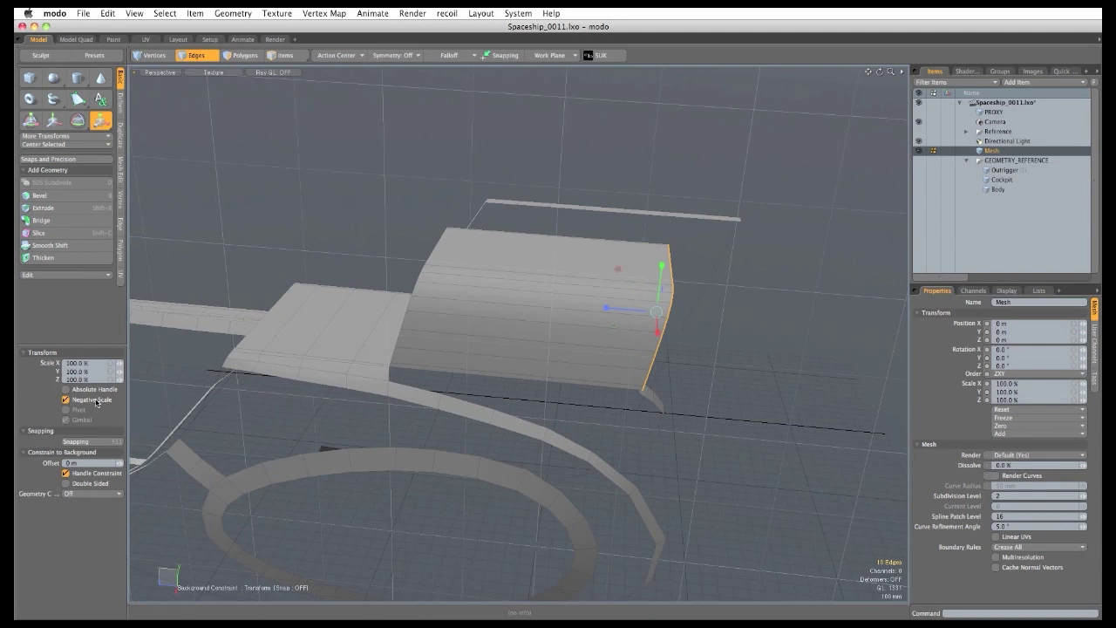
{"action": "double_click", "coordinate": [88, 381]}
{"action": "type", "text": "0"}
{"action": "key", "text": "Return"}
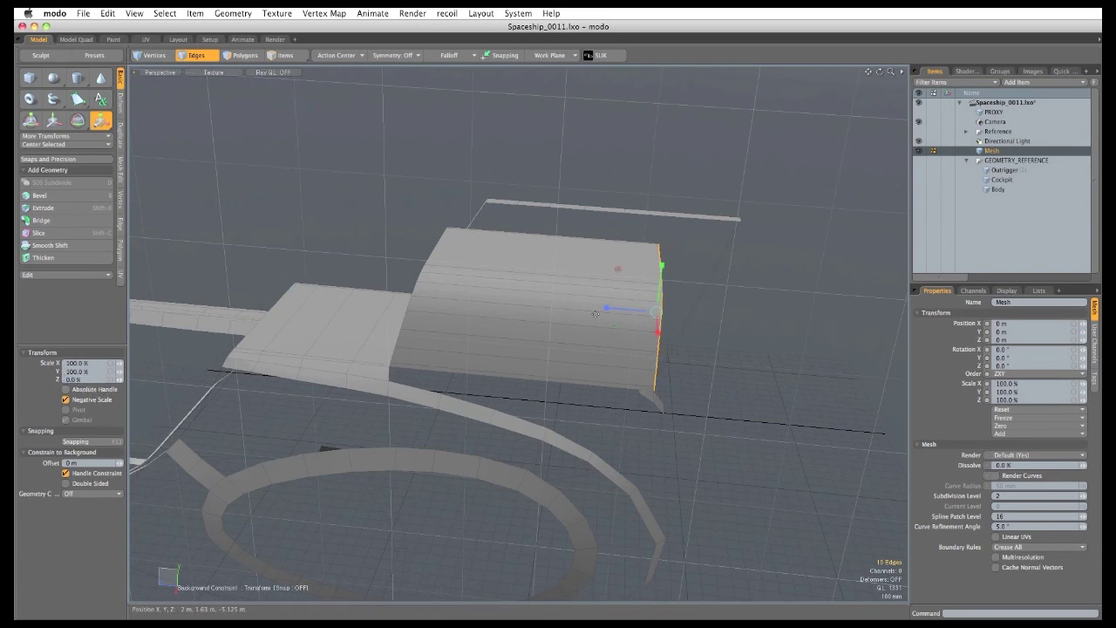
Move the flattened end edges of the curved panel 10 mm along Z.
{"action": "key", "text": "w"}
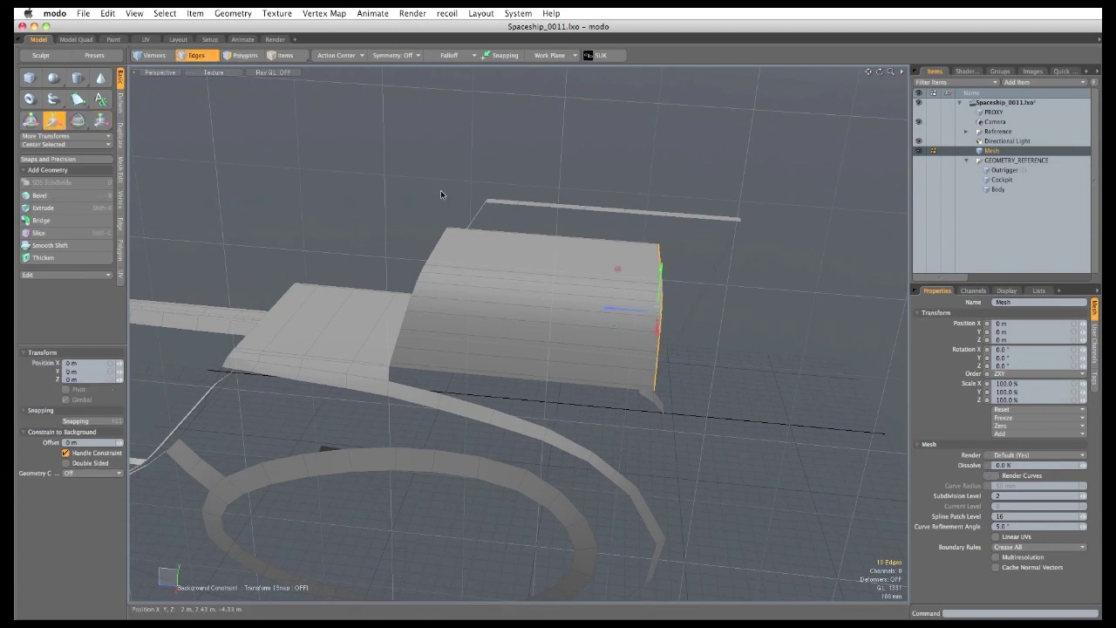
{"action": "left_click_drag", "start_coordinate": [471, 389], "coordinate": [474, 362], "text": "alt"}
{"action": "scroll", "coordinate": [585, 390], "scroll_direction": "down", "scroll_amount": 2}
{"action": "key", "text": "q"}
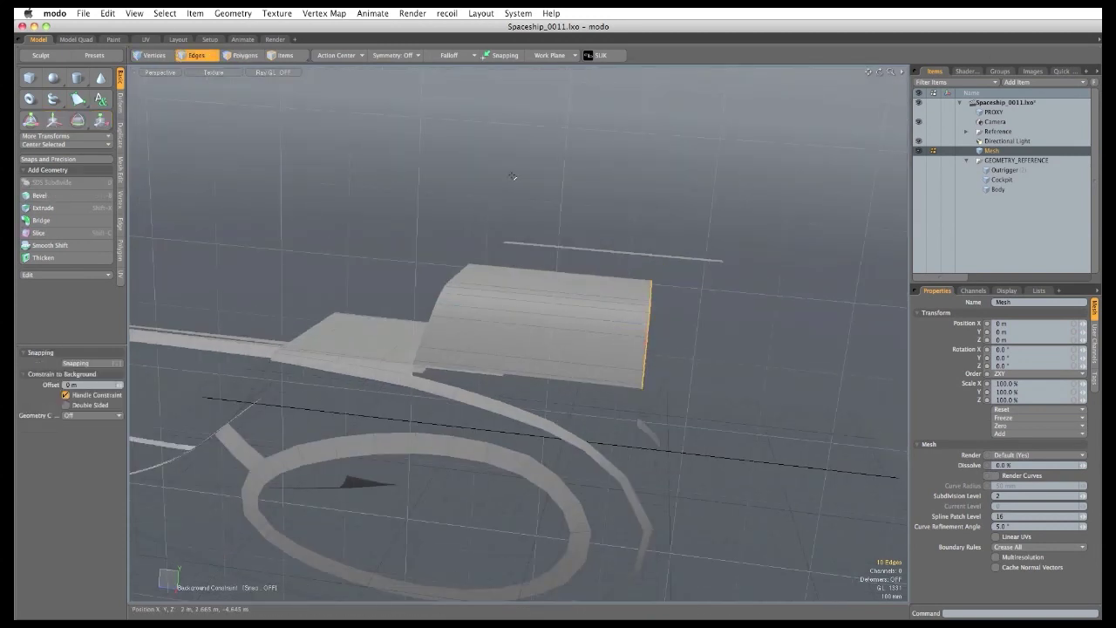
{"action": "key", "text": "w"}
{"action": "left_click_drag", "start_coordinate": [601, 330], "coordinate": [599, 326]}
{"action": "left_click_drag", "start_coordinate": [624, 462], "coordinate": [625, 479], "text": "alt"}
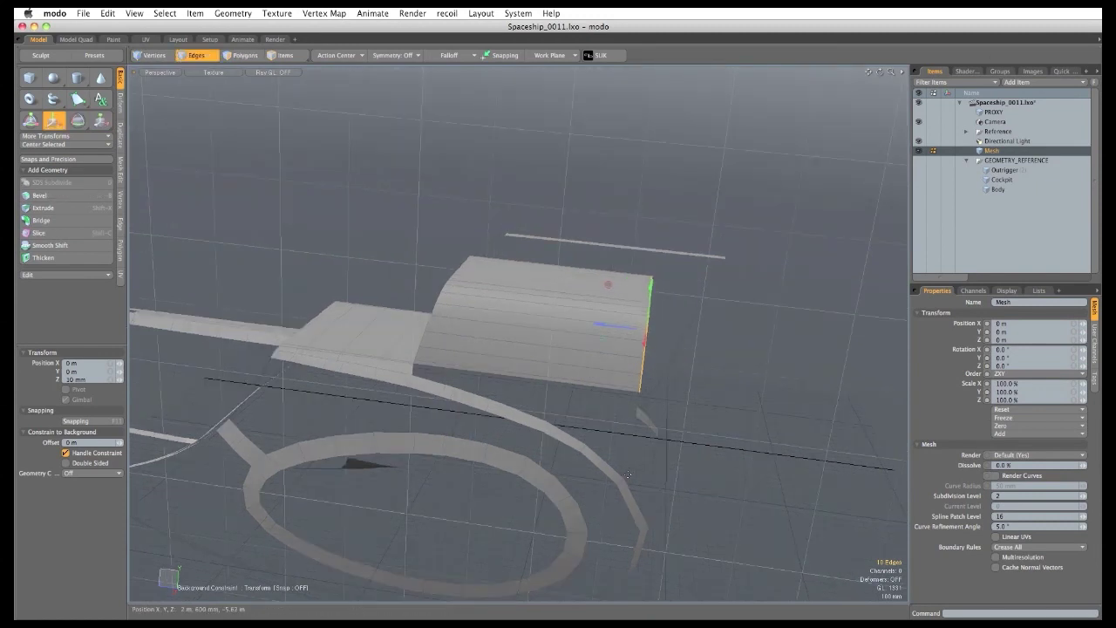
{"action": "left_click_drag", "start_coordinate": [560, 401], "coordinate": [579, 448], "text": "alt"}
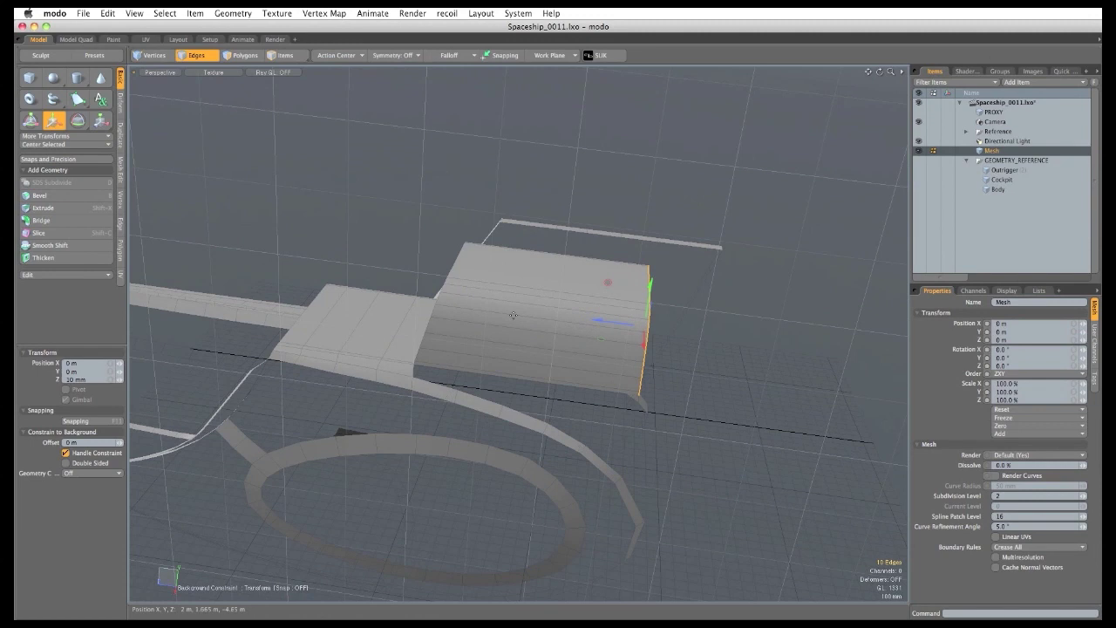
{"action": "left_click_drag", "start_coordinate": [520, 335], "coordinate": [560, 362], "text": "alt"}
{"action": "key", "text": "space"}
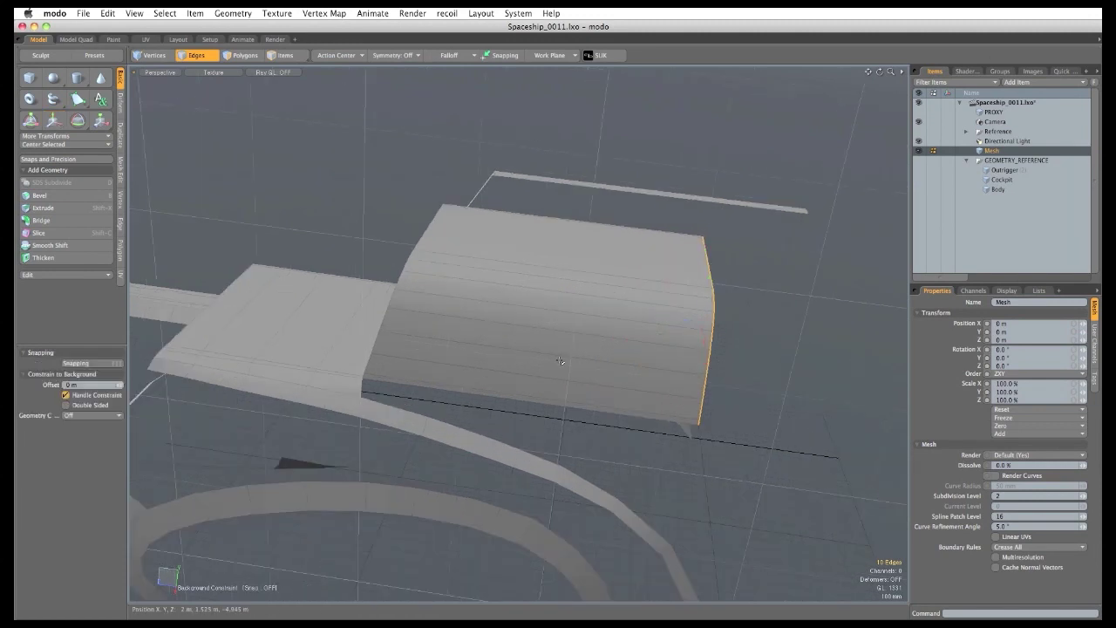
Loop-slice the curved panel across its length with 4 uniform slices, and clear the selection.
{"action": "key", "text": "3"}
{"action": "left_click", "coordinate": [563, 364]}
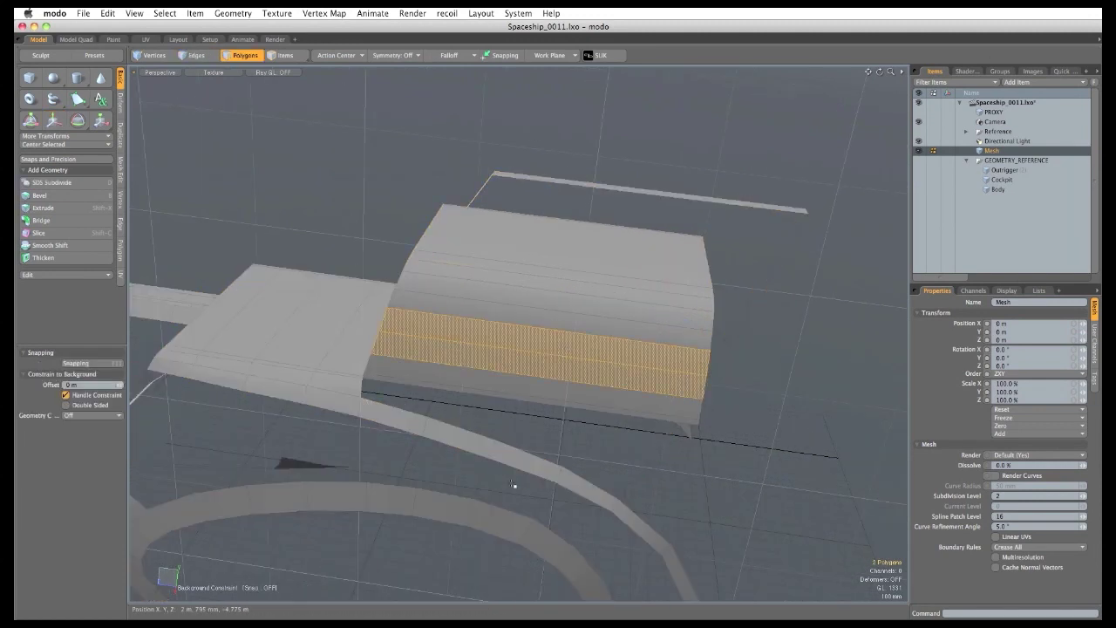
{"action": "key", "text": "alt+c"}
{"action": "type", "text": "4"}
{"action": "left_click", "coordinate": [92, 409]}
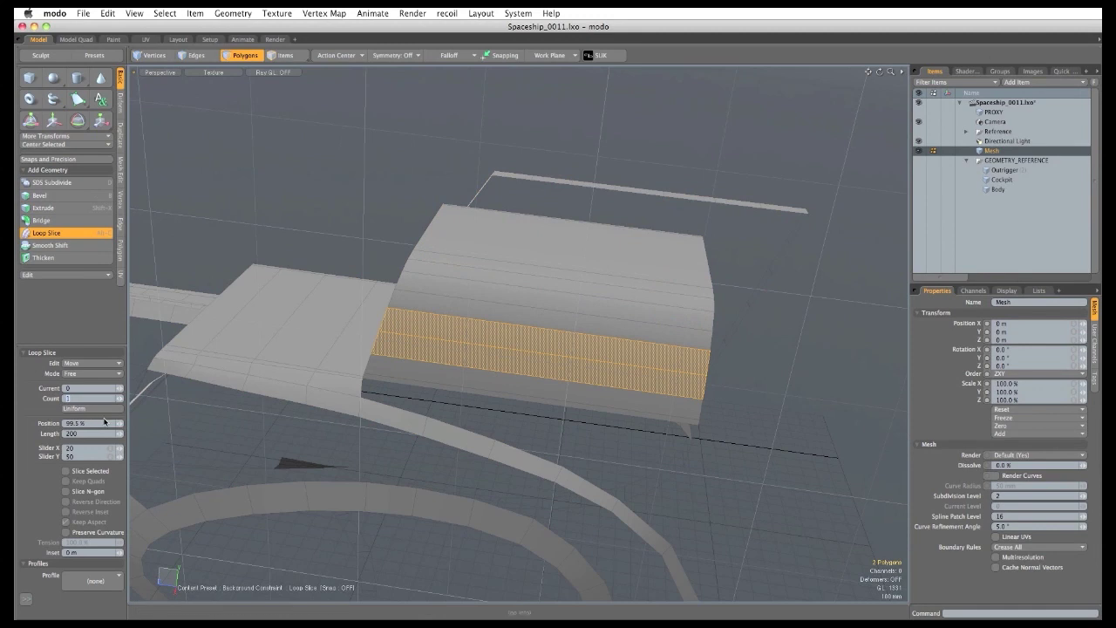
{"action": "left_click", "coordinate": [74, 373]}
{"action": "left_click", "coordinate": [93, 389]}
{"action": "left_click", "coordinate": [481, 318]}
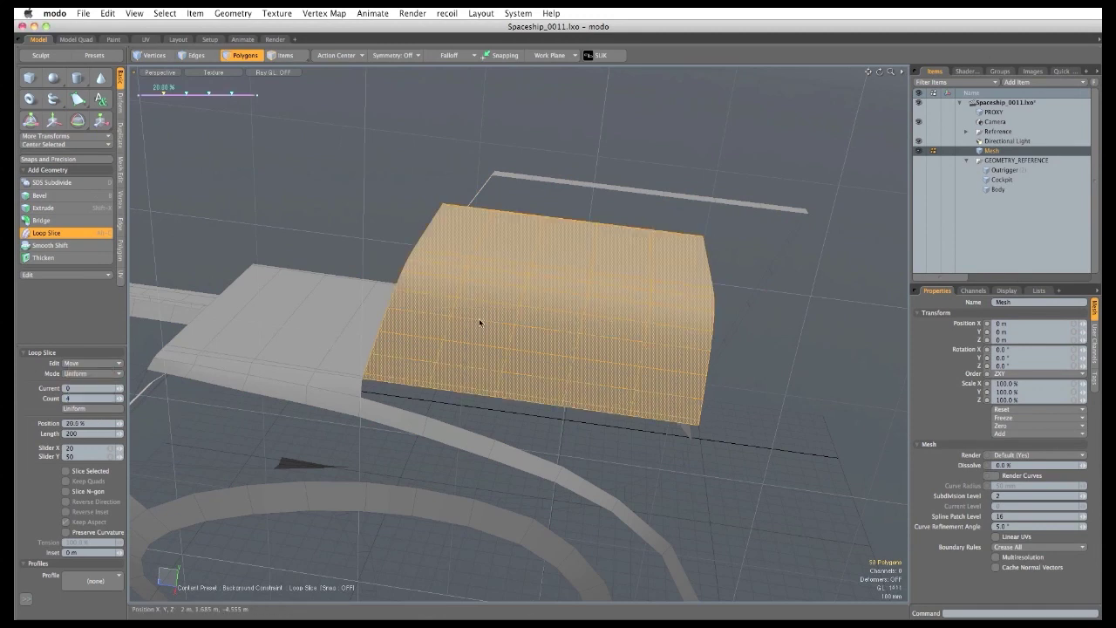
{"action": "key", "text": "space"}
{"action": "left_click", "coordinate": [324, 223]}
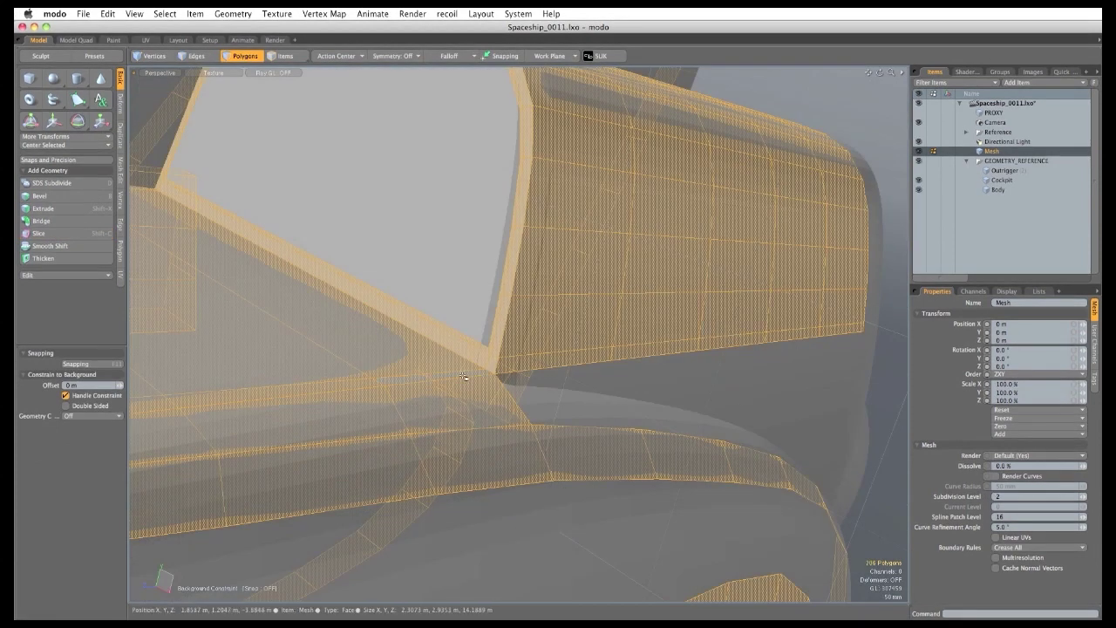
Pull the lower-edge vertices nearest the opening frame down toward the hull seam with the element transform.
{"action": "left_click_drag", "start_coordinate": [546, 422], "coordinate": [444, 351], "text": "alt"}
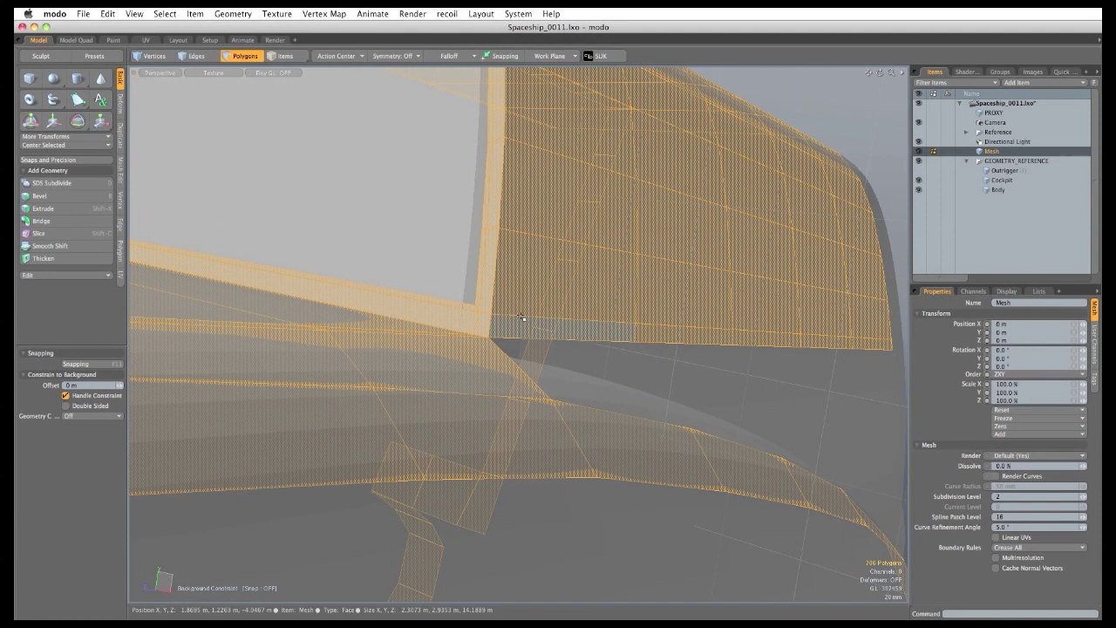
{"action": "left_click_drag", "start_coordinate": [523, 401], "coordinate": [582, 422], "text": "alt"}
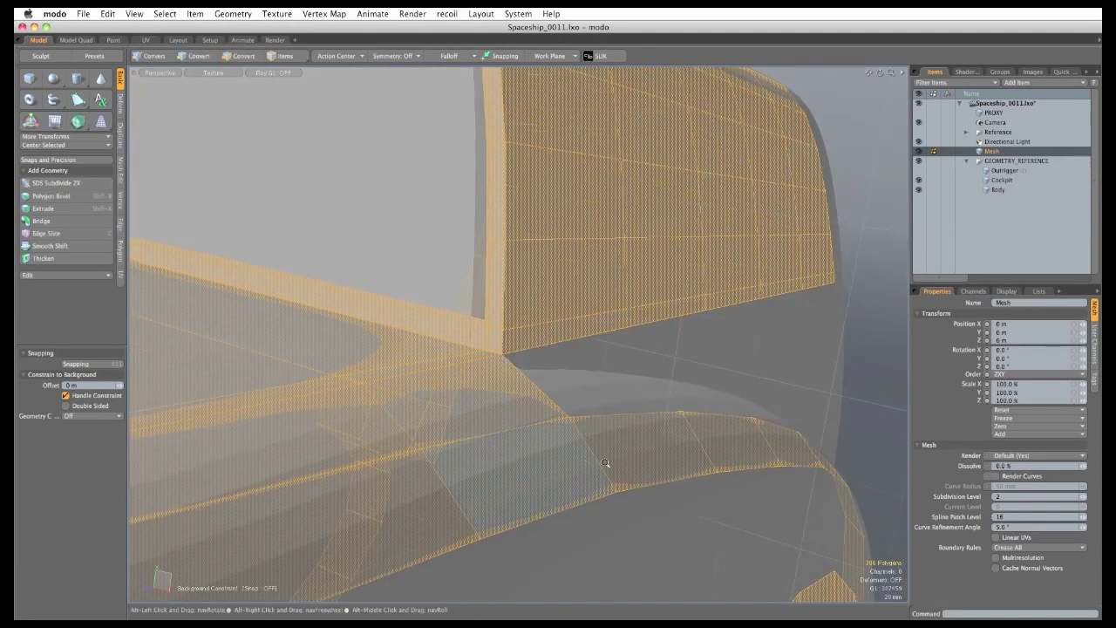
{"action": "left_click_drag", "start_coordinate": [606, 465], "coordinate": [548, 312], "text": "alt"}
{"action": "key", "text": "t"}
{"action": "mouse_move", "coordinate": [264, 293]}
{"action": "left_mouse_down", "text": "ctrl+alt"}
{"action": "mouse_move", "coordinate": [283, 290]}
{"action": "mouse_move", "coordinate": [263, 274]}
{"action": "left_mouse_up", "text": "ctrl+alt"}
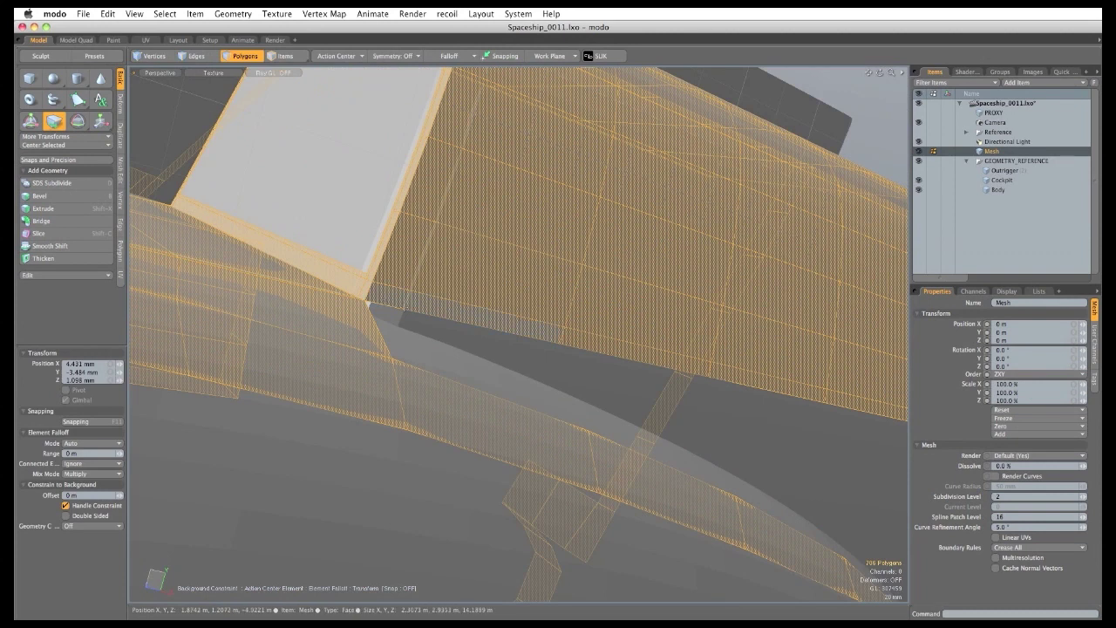
{"action": "left_click_drag", "start_coordinate": [614, 356], "coordinate": [538, 288], "text": "alt"}
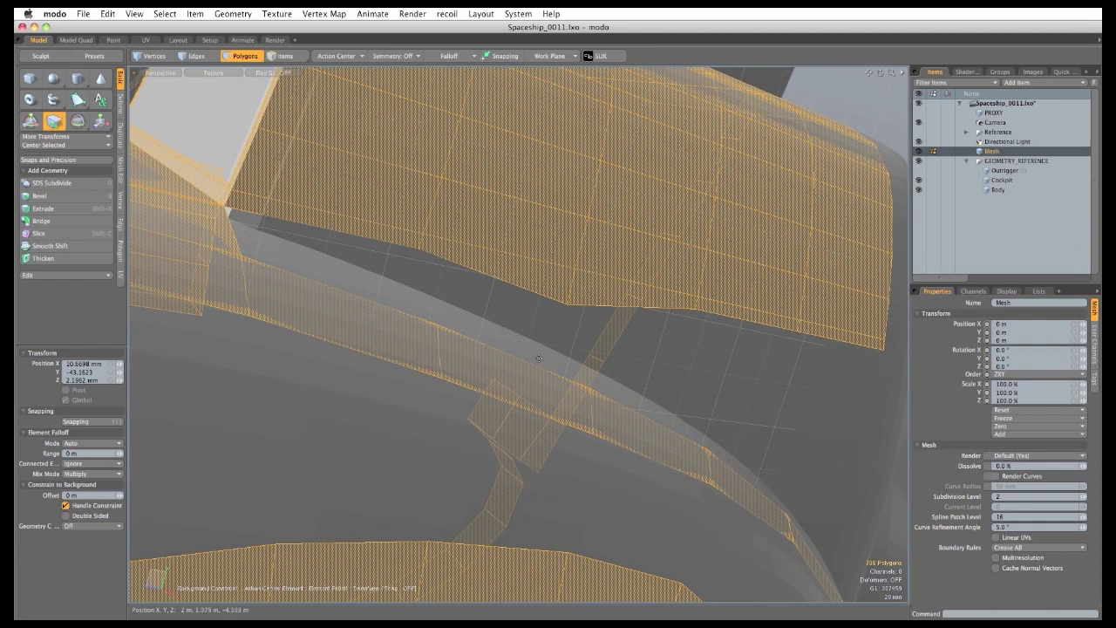
{"action": "left_click_drag", "start_coordinate": [663, 406], "coordinate": [625, 370], "text": "alt"}
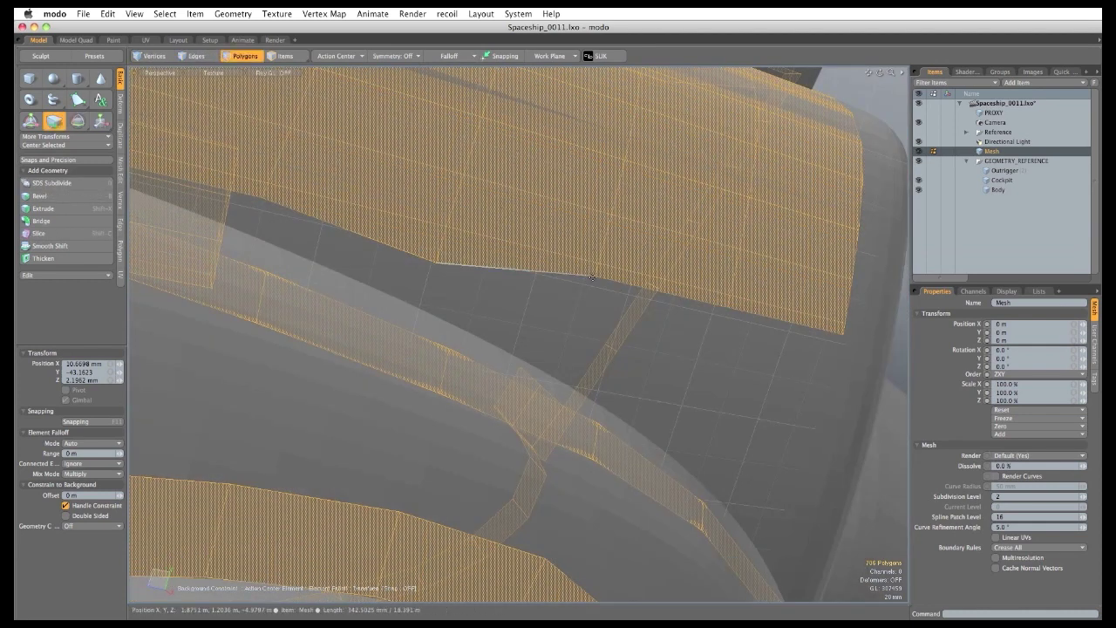
Pull the curved panel's remaining lower-edge vertices and its rear corner down onto the hull seam.
{"action": "left_click_drag", "start_coordinate": [597, 275], "coordinate": [587, 344]}
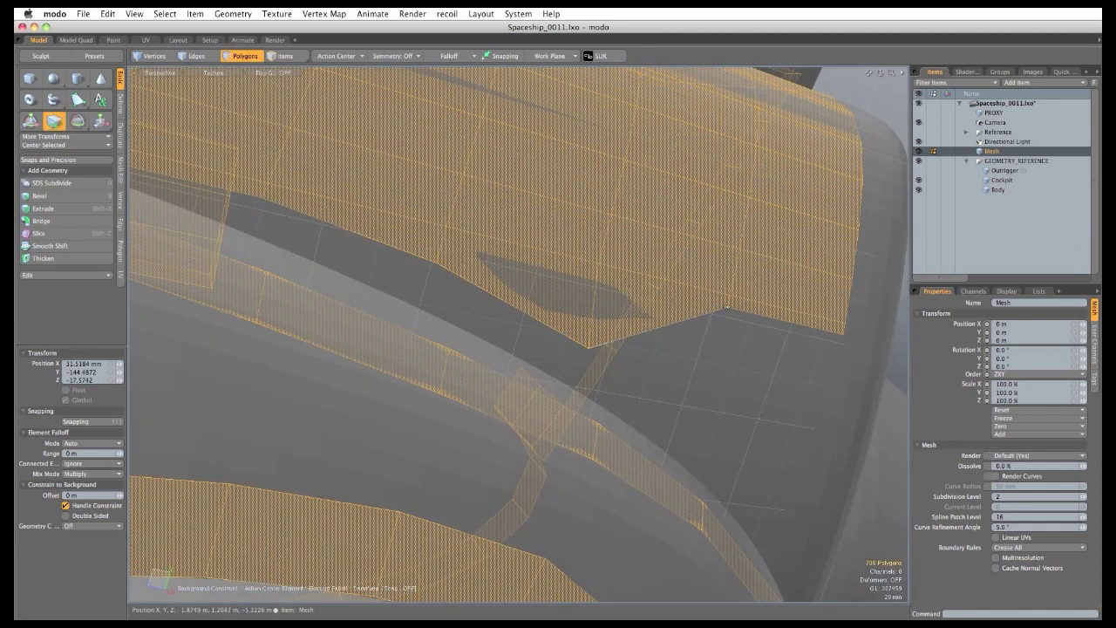
{"action": "left_click_drag", "start_coordinate": [726, 307], "coordinate": [565, 306]}
{"action": "left_click_drag", "start_coordinate": [793, 310], "coordinate": [613, 388]}
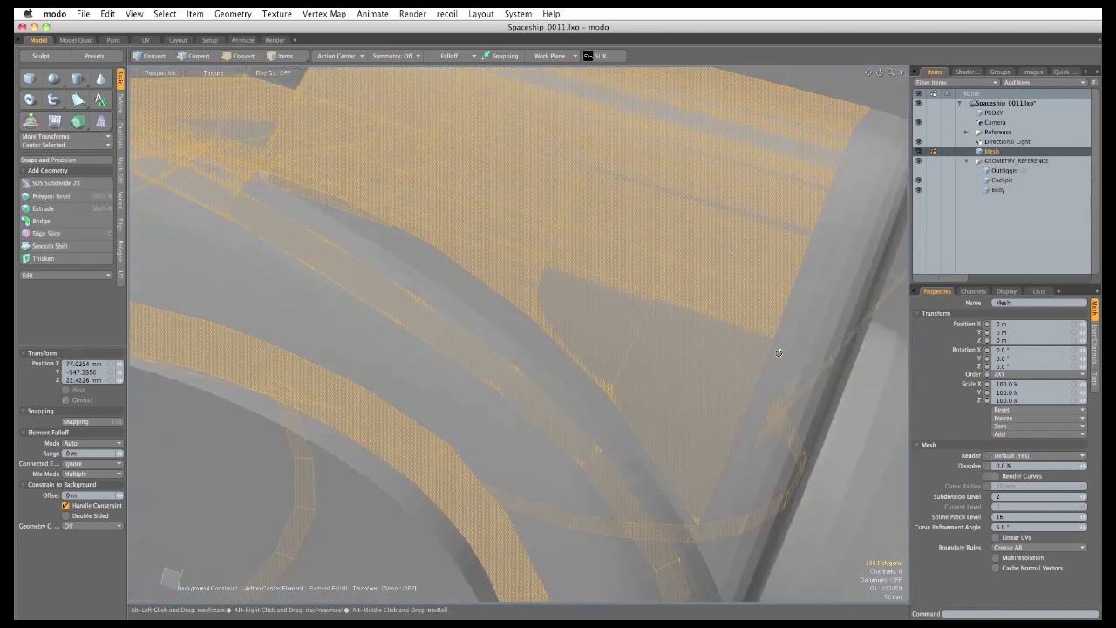
{"action": "left_click_drag", "start_coordinate": [777, 334], "coordinate": [741, 422]}
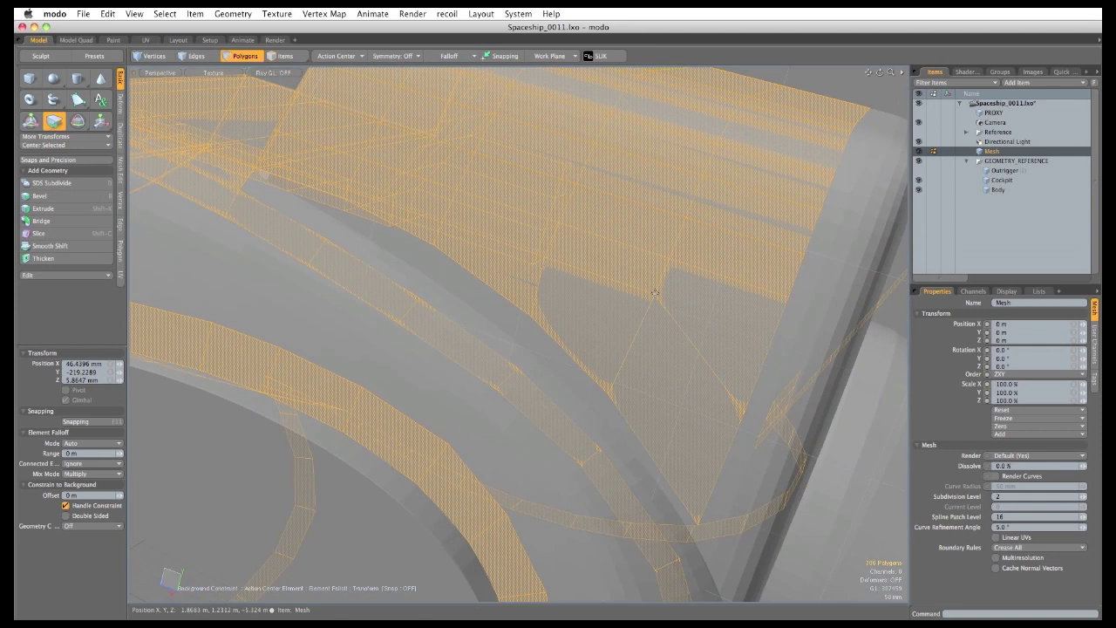
Reposition the vertices around the panel's stretched lower rear quads to even out their spacing.
{"action": "left_click_drag", "start_coordinate": [659, 296], "coordinate": [645, 316]}
{"action": "left_click_drag", "start_coordinate": [524, 302], "coordinate": [539, 400], "text": "alt+shift"}
{"action": "left_click_drag", "start_coordinate": [552, 351], "coordinate": [556, 364]}
{"action": "left_click_drag", "start_coordinate": [653, 412], "coordinate": [687, 435]}
{"action": "left_click_drag", "start_coordinate": [755, 445], "coordinate": [749, 477]}
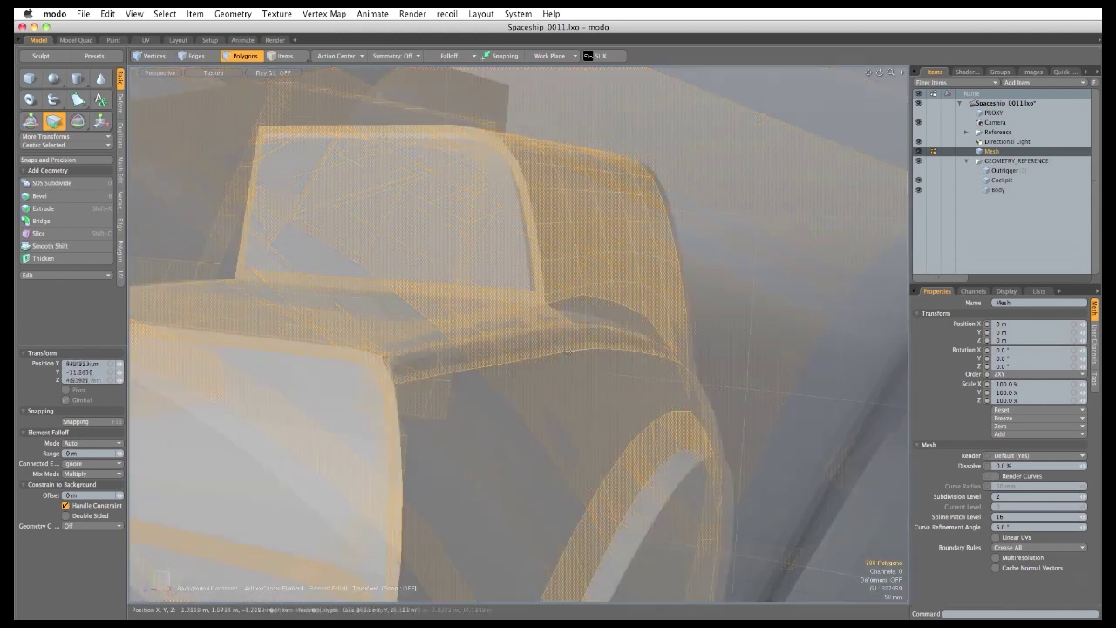
{"action": "left_click_drag", "start_coordinate": [610, 345], "coordinate": [602, 305], "text": "alt"}
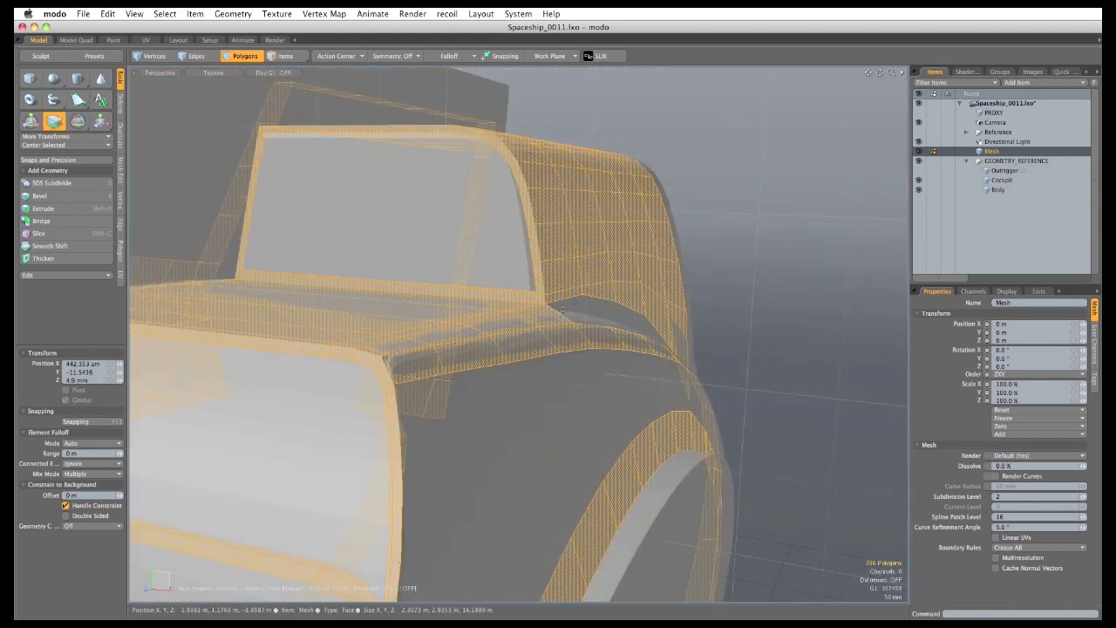
Draw Pen quads between the side panel's lower edge and the seam strip, from the opening frame's corner to the rear corner.
{"action": "left_click_drag", "start_coordinate": [668, 346], "coordinate": [488, 497], "text": "alt"}
{"action": "left_click", "coordinate": [83, 101]}
{"action": "left_click_drag", "start_coordinate": [484, 392], "coordinate": [526, 407], "text": "alt"}
{"action": "left_click_drag", "start_coordinate": [405, 379], "coordinate": [389, 392], "text": "ctrl+alt"}
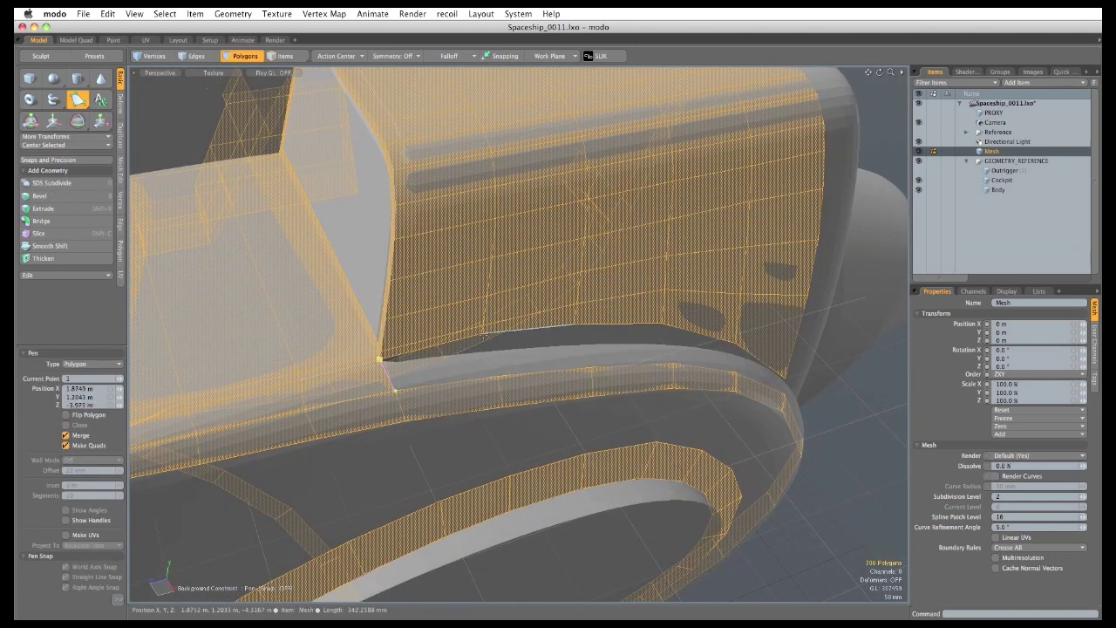
{"action": "left_click", "coordinate": [481, 334]}
{"action": "left_click", "coordinate": [575, 324]}
{"action": "left_click", "coordinate": [662, 323]}
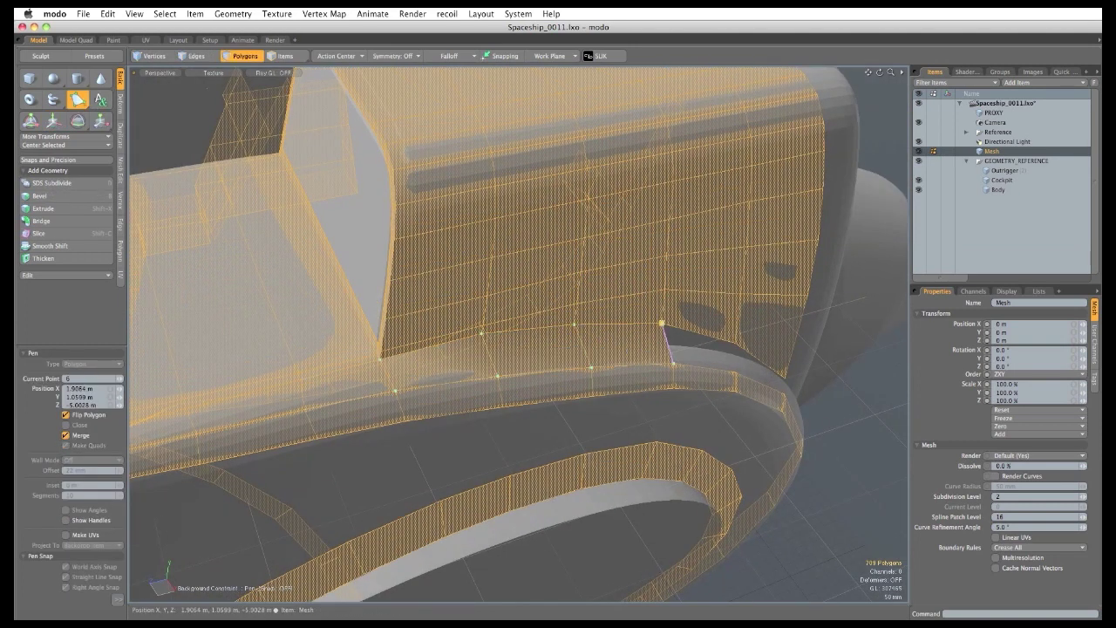
{"action": "left_click", "coordinate": [735, 343]}
{"action": "left_click", "coordinate": [785, 378]}
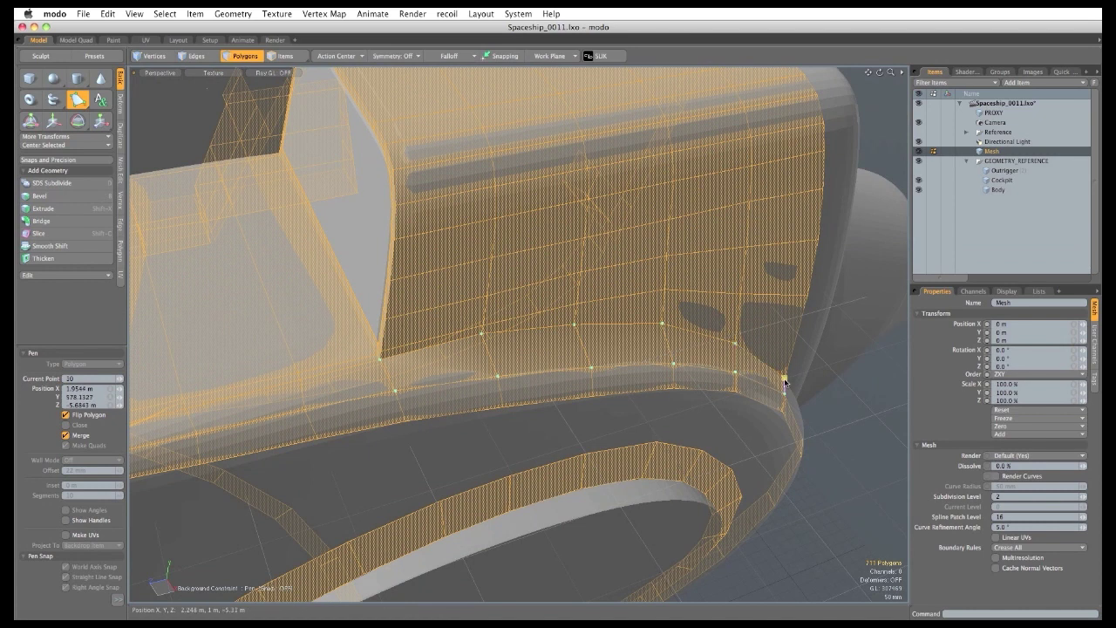
{"action": "left_click_drag", "start_coordinate": [370, 266], "coordinate": [404, 250], "text": "alt"}
{"action": "key", "text": "space"}
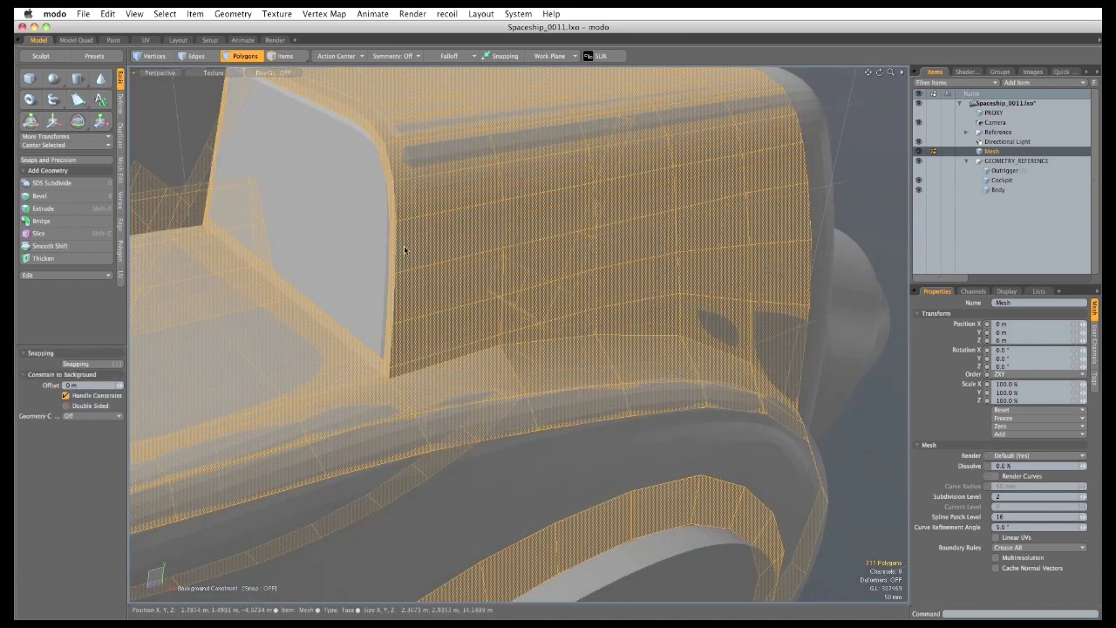
Move the new seam strip's vertices below the opening frame with the element transform, without background constraint, to smooth its curve.
{"action": "key", "text": "Escape"}
{"action": "left_click_drag", "start_coordinate": [623, 464], "coordinate": [701, 392], "text": "alt"}
{"action": "key", "text": "t"}
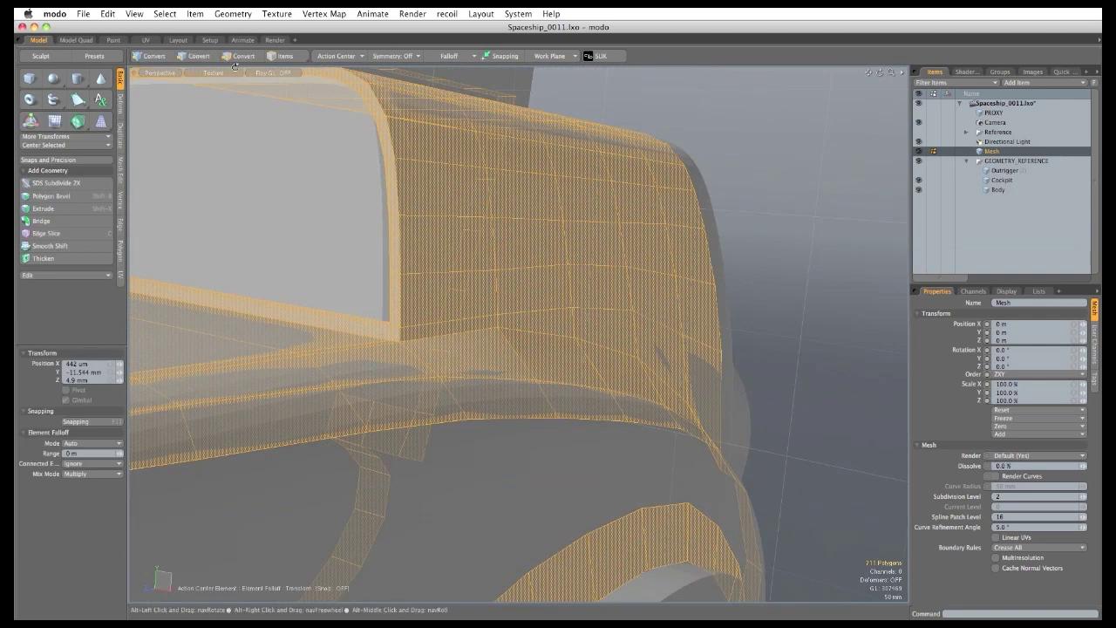
{"action": "left_click_drag", "start_coordinate": [234, 67], "coordinate": [286, 61], "text": "alt"}
{"action": "left_click_drag", "start_coordinate": [545, 378], "coordinate": [545, 372]}
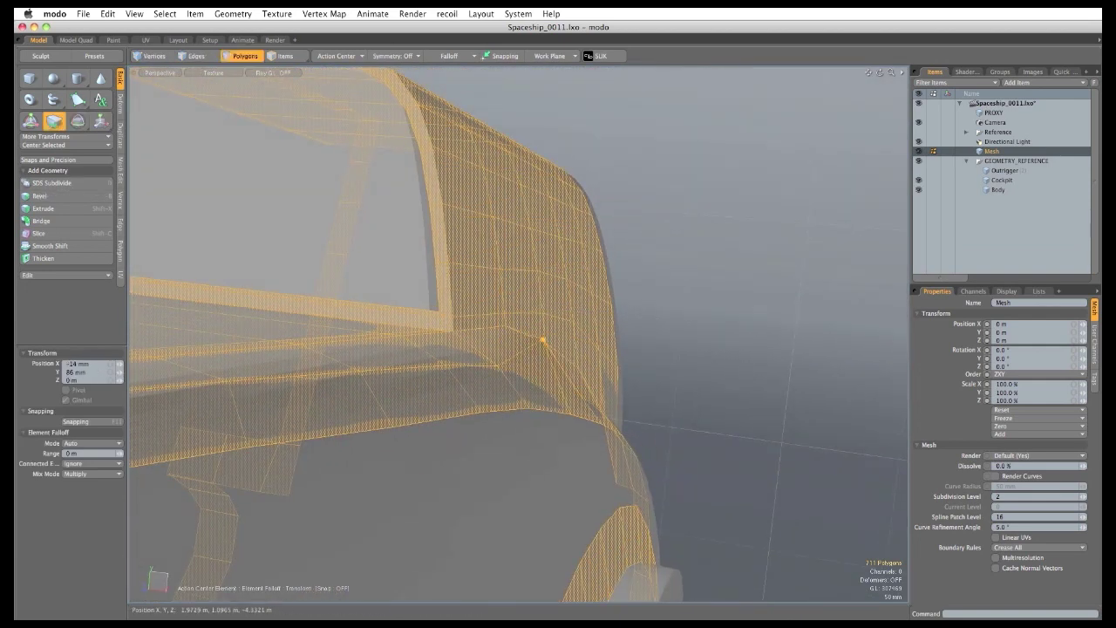
{"action": "left_click_drag", "start_coordinate": [500, 367], "coordinate": [500, 338]}
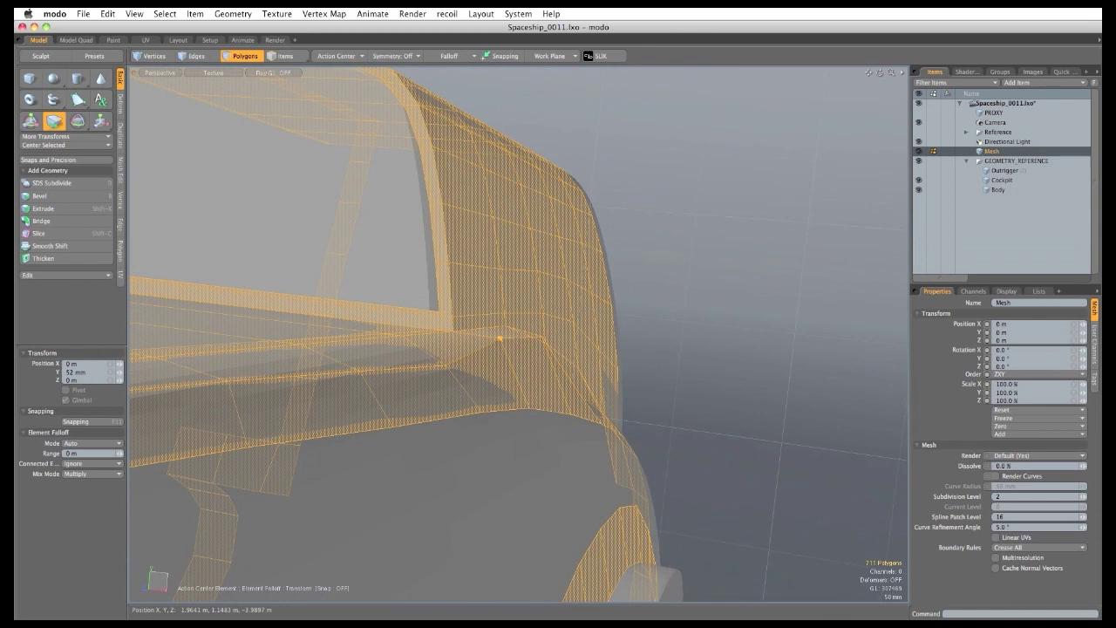
{"action": "left_click_drag", "start_coordinate": [446, 365], "coordinate": [525, 342]}
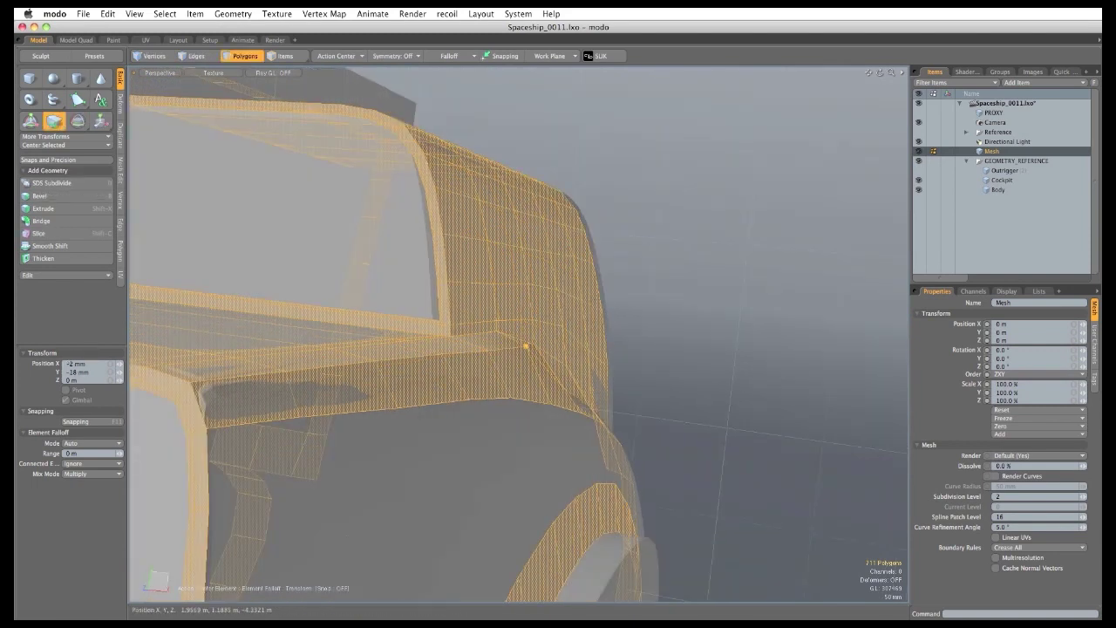
{"action": "left_click_drag", "start_coordinate": [561, 363], "coordinate": [532, 367]}
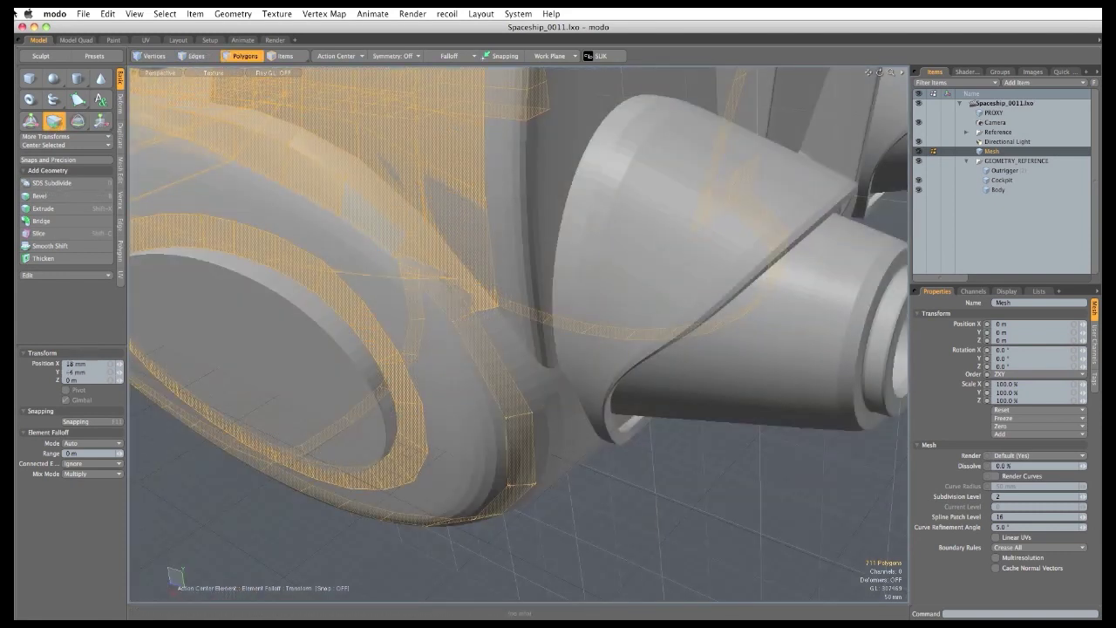
Restore the background constraint and draw Pen quads from the side panel's lower rear corner down along the hull-seam strip.
{"action": "key", "text": "space"}
{"action": "left_click", "coordinate": [90, 365]}
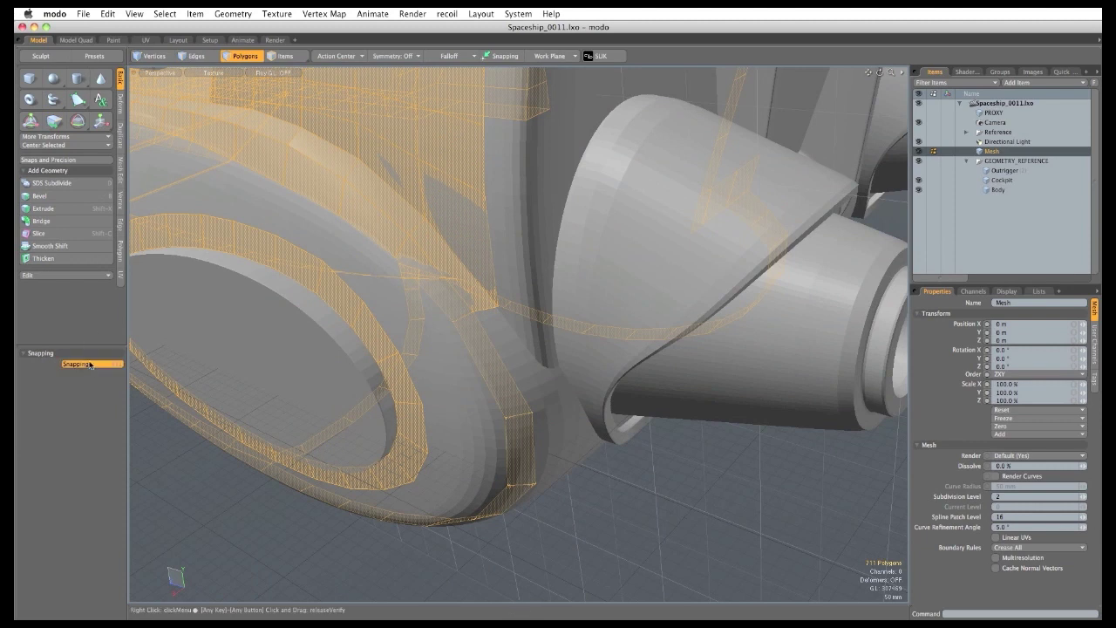
{"action": "left_click", "coordinate": [98, 394]}
{"action": "left_click", "coordinate": [82, 103]}
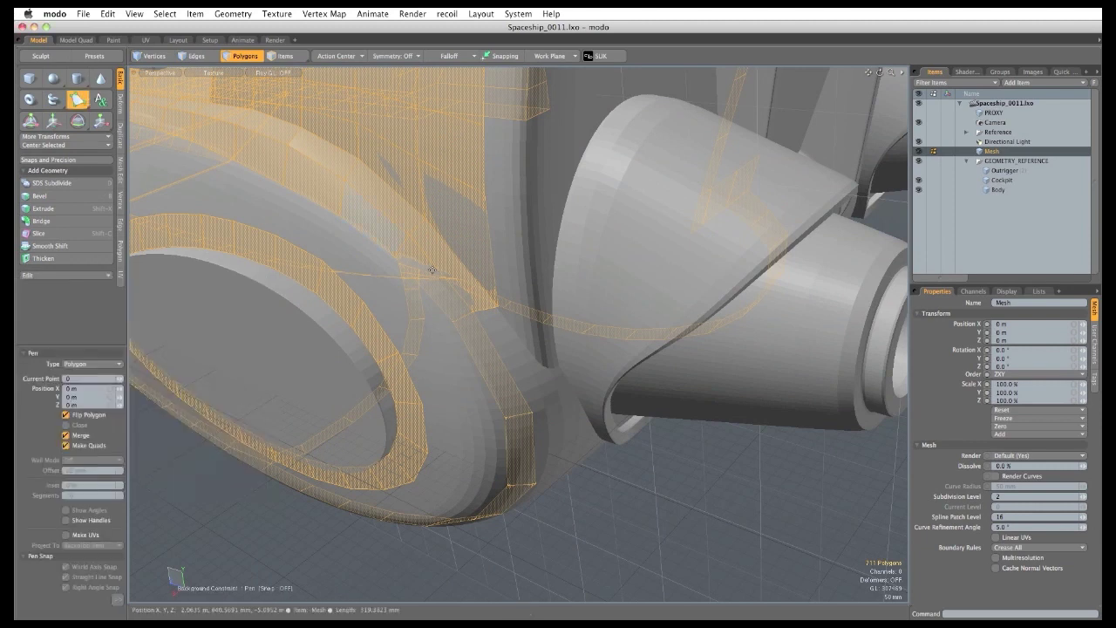
{"action": "left_click_drag", "start_coordinate": [513, 341], "coordinate": [464, 322], "text": "alt"}
{"action": "left_click", "coordinate": [455, 311]}
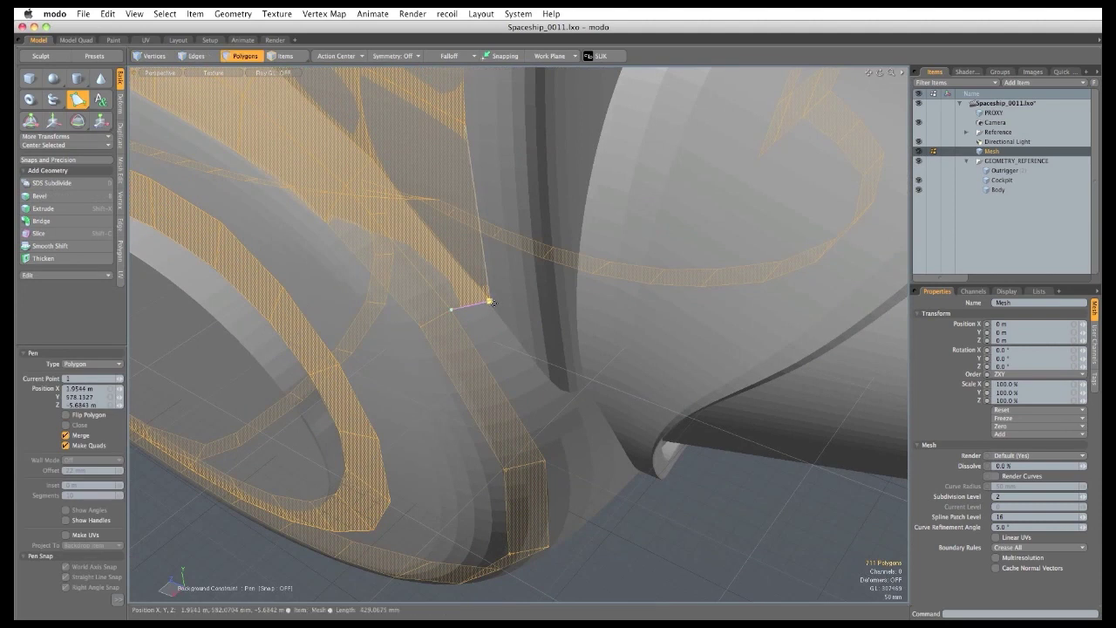
{"action": "left_click_drag", "start_coordinate": [491, 302], "coordinate": [468, 286], "text": "alt"}
{"action": "left_click", "coordinate": [527, 369]}
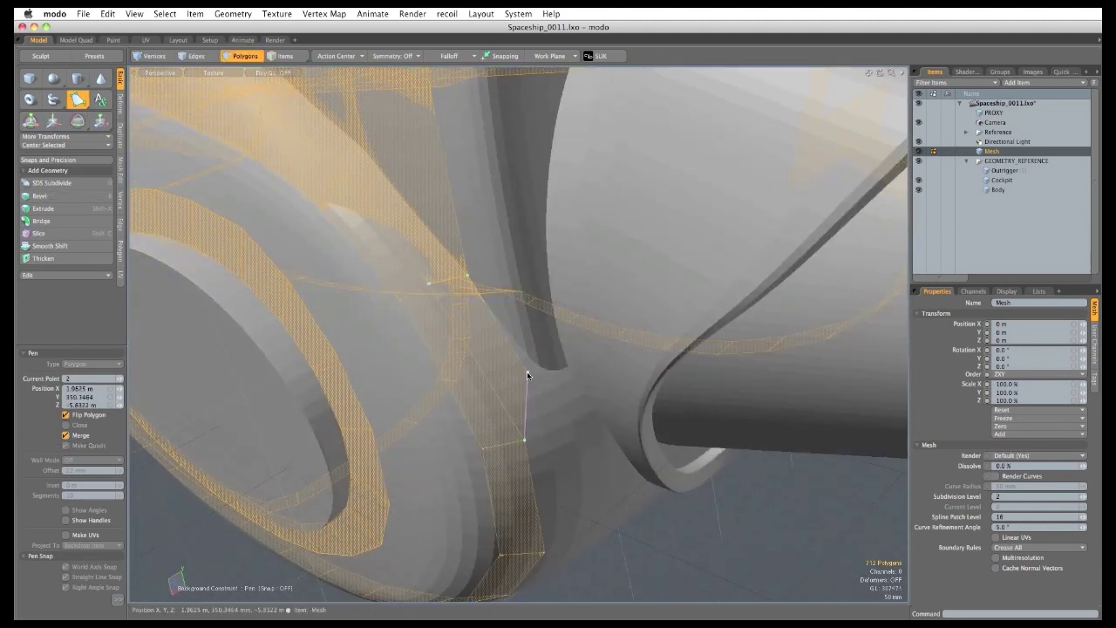
{"action": "mouse_move", "coordinate": [527, 373]}
{"action": "left_mouse_down"}
{"action": "mouse_move", "coordinate": [521, 355]}
{"action": "mouse_move", "coordinate": [478, 356]}
{"action": "mouse_move", "coordinate": [536, 361]}
{"action": "left_mouse_up"}
Draw a quad strip around the base of the engine cowl, starting near the side panel's lower rear corner.
{"action": "left_click_drag", "start_coordinate": [535, 554], "coordinate": [610, 399]}
{"action": "left_click", "coordinate": [532, 389]}
{"action": "left_click", "coordinate": [548, 382], "text": "shift"}
{"action": "left_click", "coordinate": [540, 397]}
{"action": "left_click", "coordinate": [567, 426]}
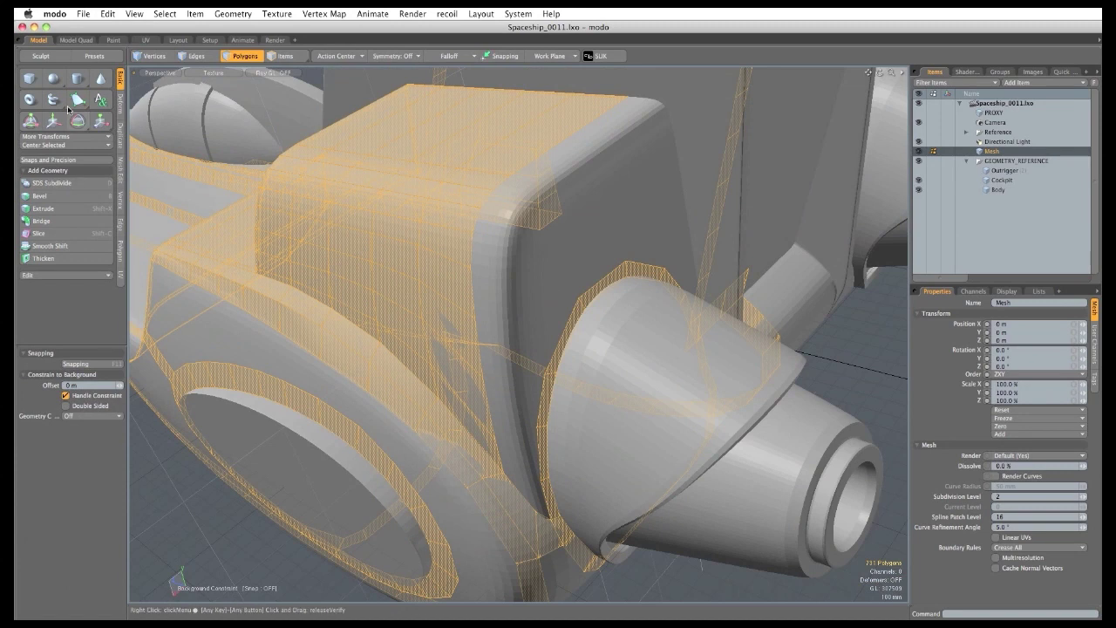
Draw a Pen quad strip up the side panel's rear edge and over the housing's rounded top corner.
{"action": "left_click", "coordinate": [77, 99]}
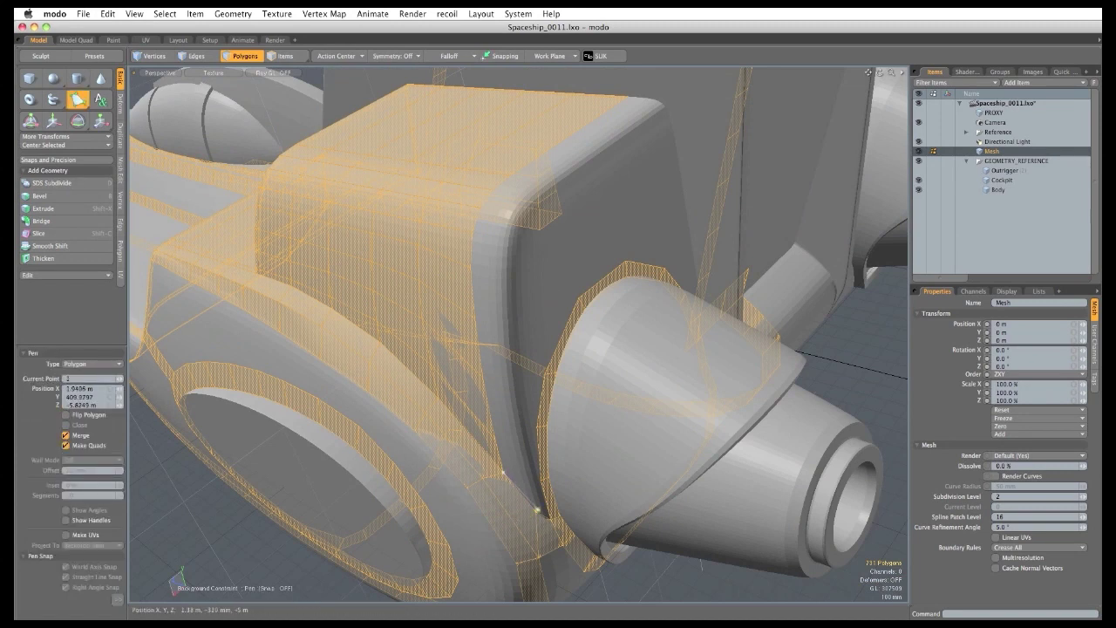
{"action": "left_click", "coordinate": [522, 466]}
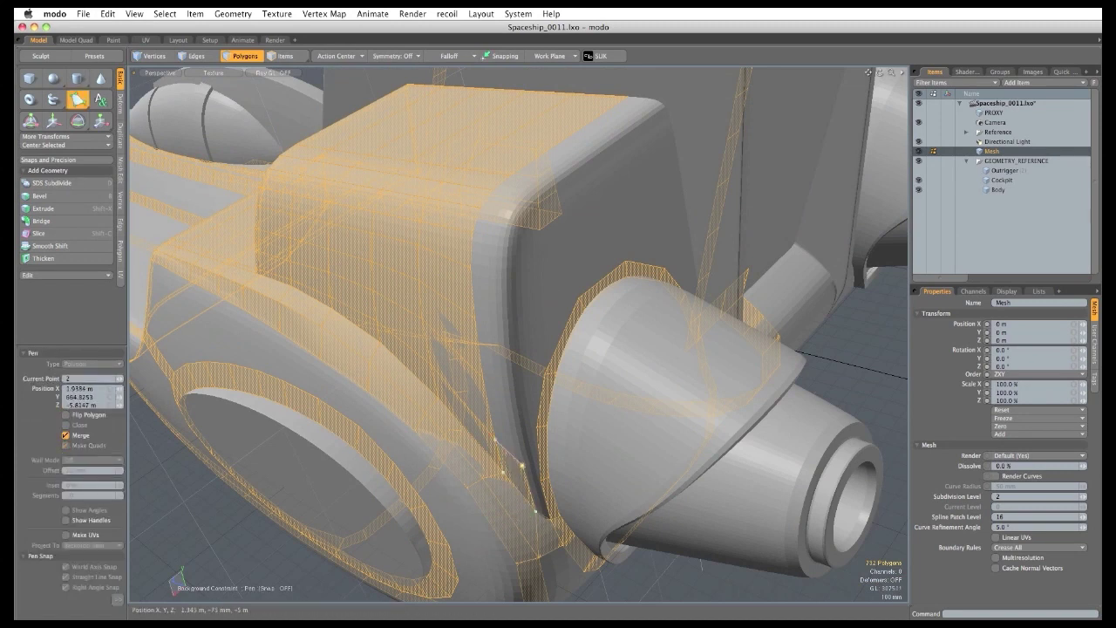
{"action": "left_click", "coordinate": [507, 400]}
{"action": "left_click", "coordinate": [474, 317]}
{"action": "left_click", "coordinate": [497, 326]}
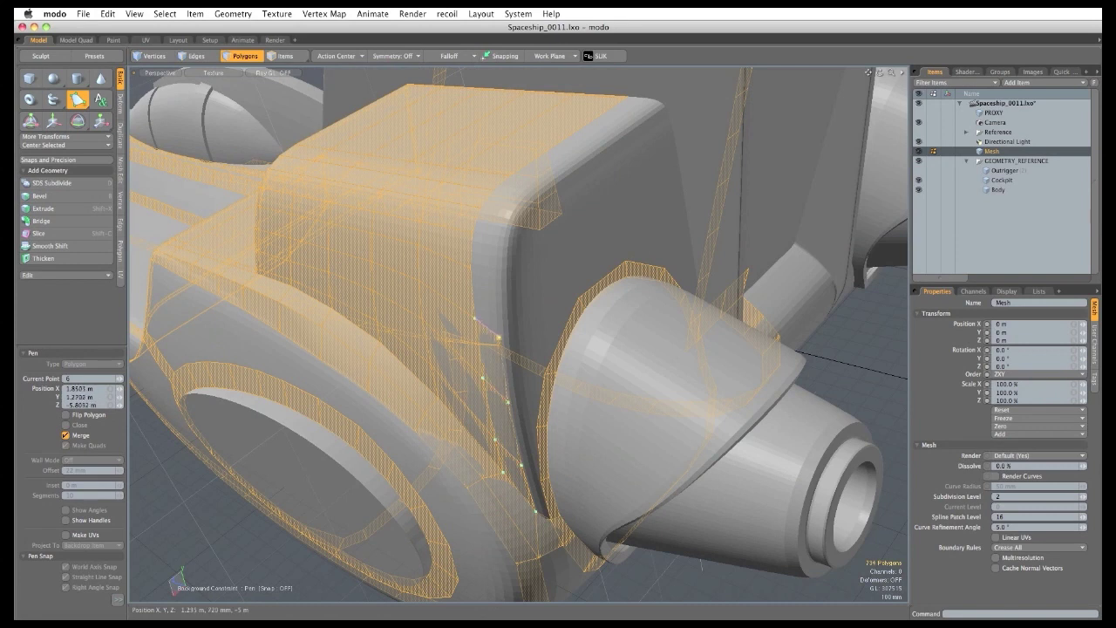
{"action": "left_click", "coordinate": [499, 277]}
{"action": "left_click_drag", "start_coordinate": [500, 335], "coordinate": [499, 338]}
{"action": "left_click", "coordinate": [507, 224]}
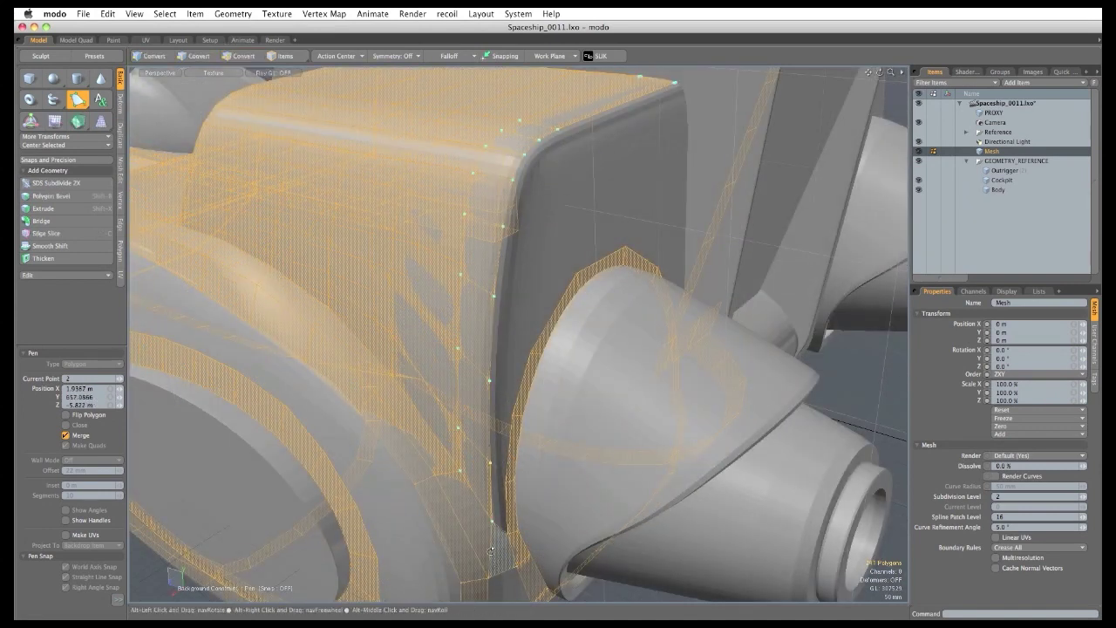
Draw a second Pen quad strip up the recessed groove between the housing's rear edge and the engine cowl.
{"action": "left_click", "coordinate": [492, 508]}
{"action": "left_click", "coordinate": [504, 526]}
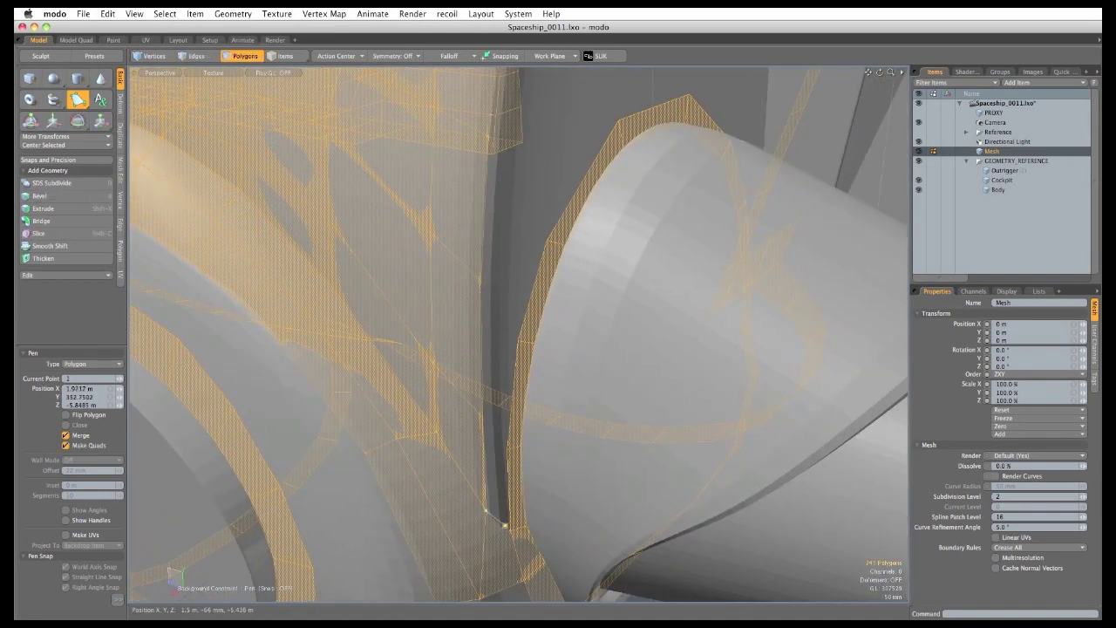
{"action": "left_click", "coordinate": [507, 449]}
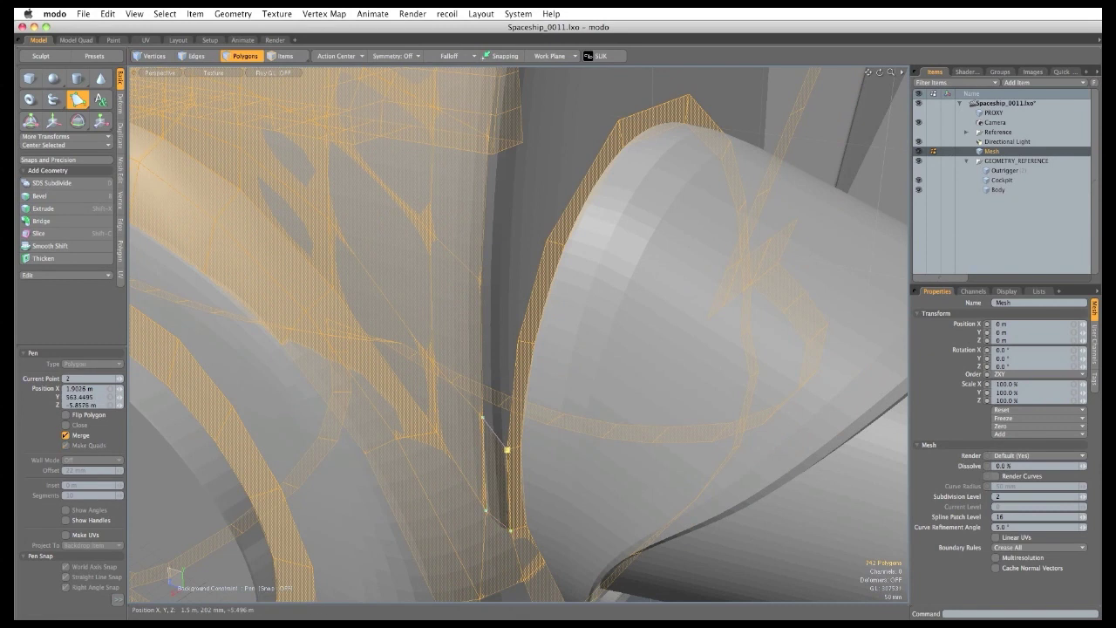
{"action": "left_click", "coordinate": [518, 342]}
{"action": "left_click_drag", "start_coordinate": [519, 343], "coordinate": [523, 380], "text": "alt"}
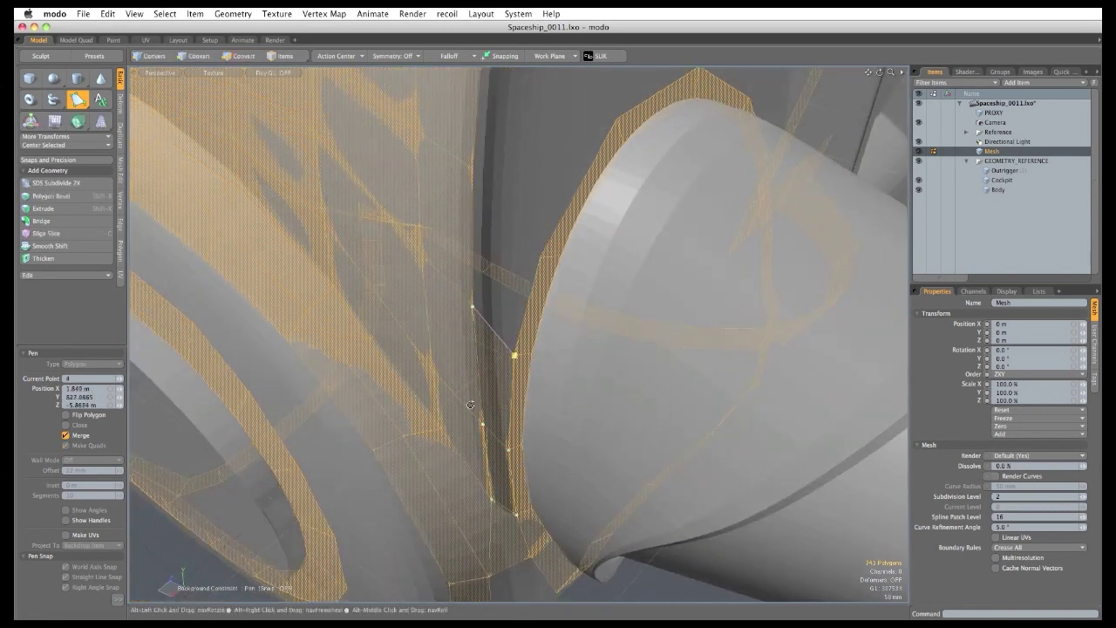
{"action": "left_click", "coordinate": [514, 224]}
{"action": "left_click_drag", "start_coordinate": [515, 224], "coordinate": [520, 248]}
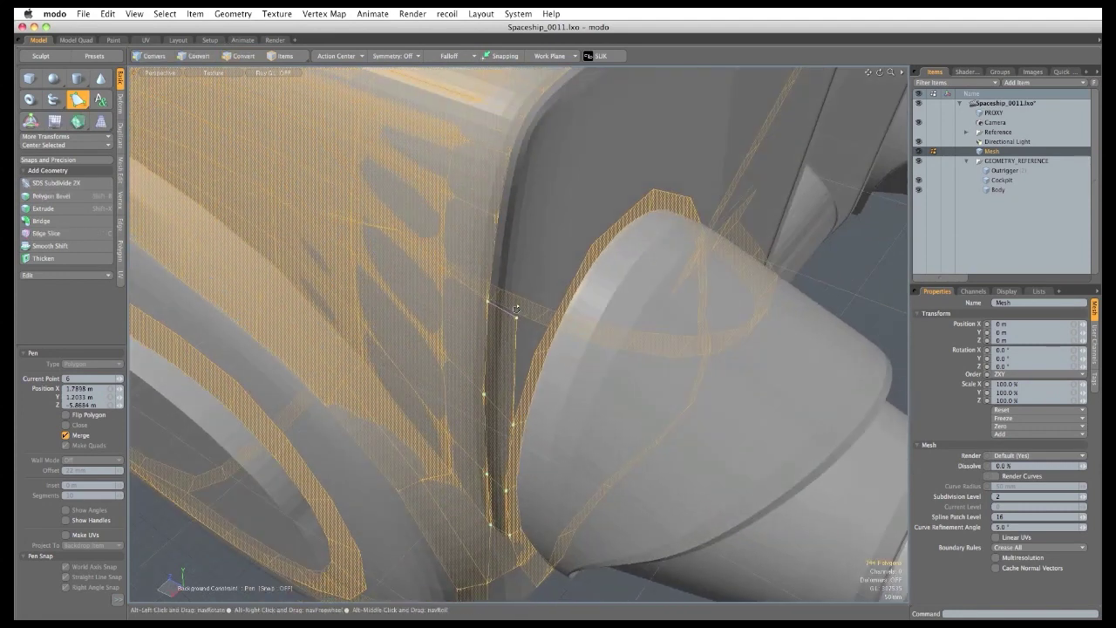
{"action": "left_click", "coordinate": [523, 225]}
{"action": "left_click", "coordinate": [532, 165]}
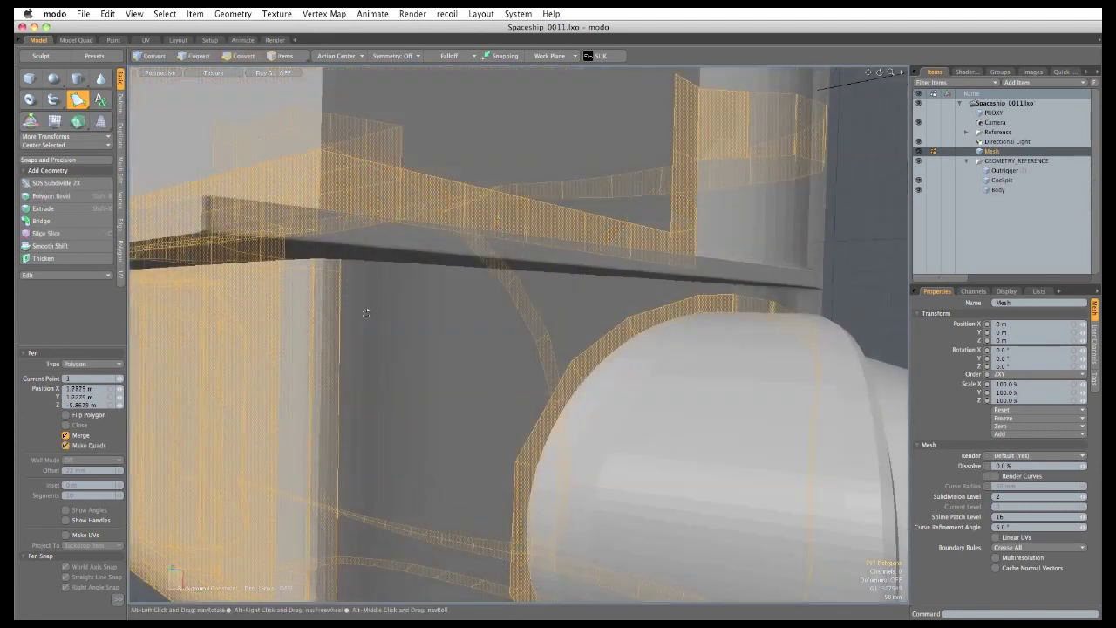
Draw a Pen quad strip across the rear wall beneath the overhanging ledge, toward the top of the engine cowl.
{"action": "left_click_drag", "start_coordinate": [363, 312], "coordinate": [394, 240], "text": "alt"}
{"action": "left_click", "coordinate": [365, 224]}
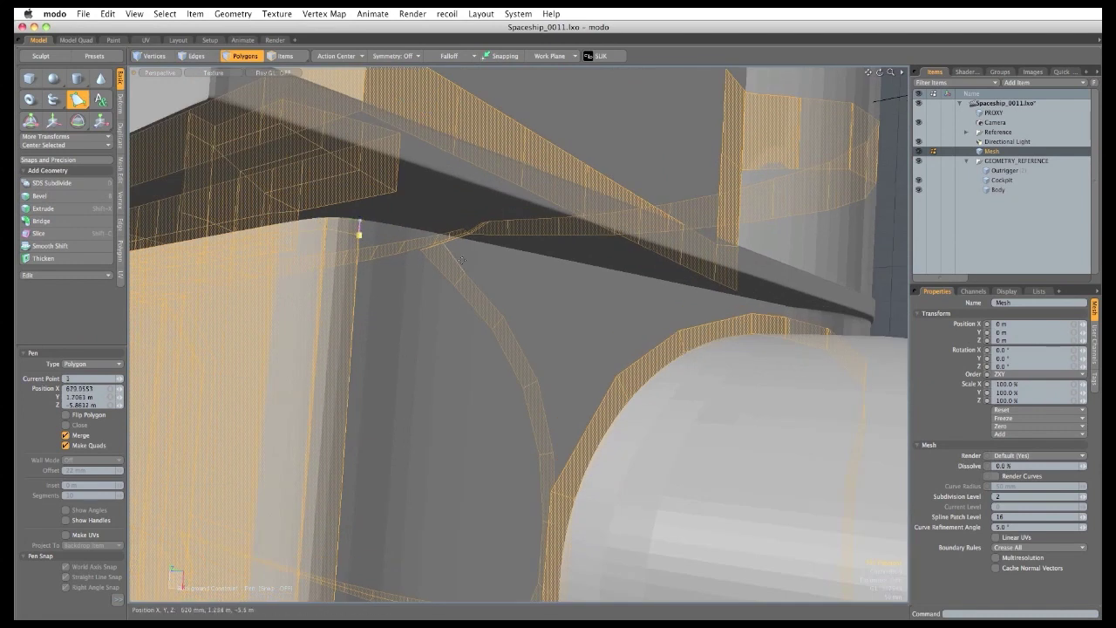
{"action": "left_click_drag", "start_coordinate": [462, 260], "coordinate": [406, 297], "text": "alt"}
{"action": "left_click", "coordinate": [435, 280]}
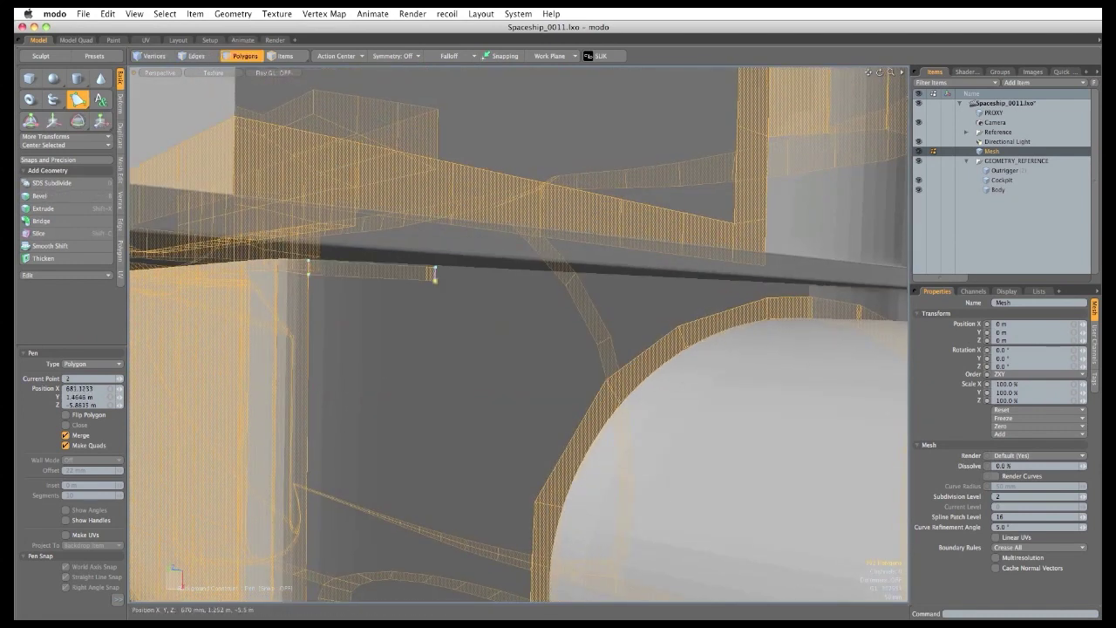
{"action": "left_click", "coordinate": [551, 285]}
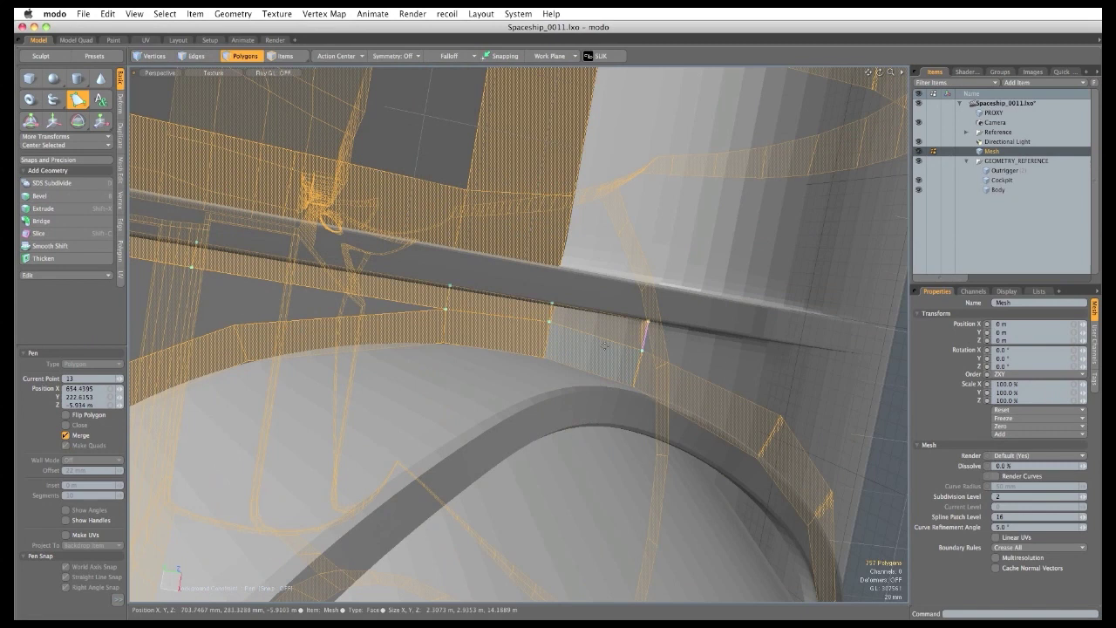
Continue the Pen quad strip beneath the ledge past the engine cowl and onto the curved hull surface.
{"action": "left_click_drag", "start_coordinate": [787, 388], "coordinate": [637, 309], "text": "alt"}
{"action": "left_click_drag", "start_coordinate": [633, 405], "coordinate": [693, 395], "text": "alt"}
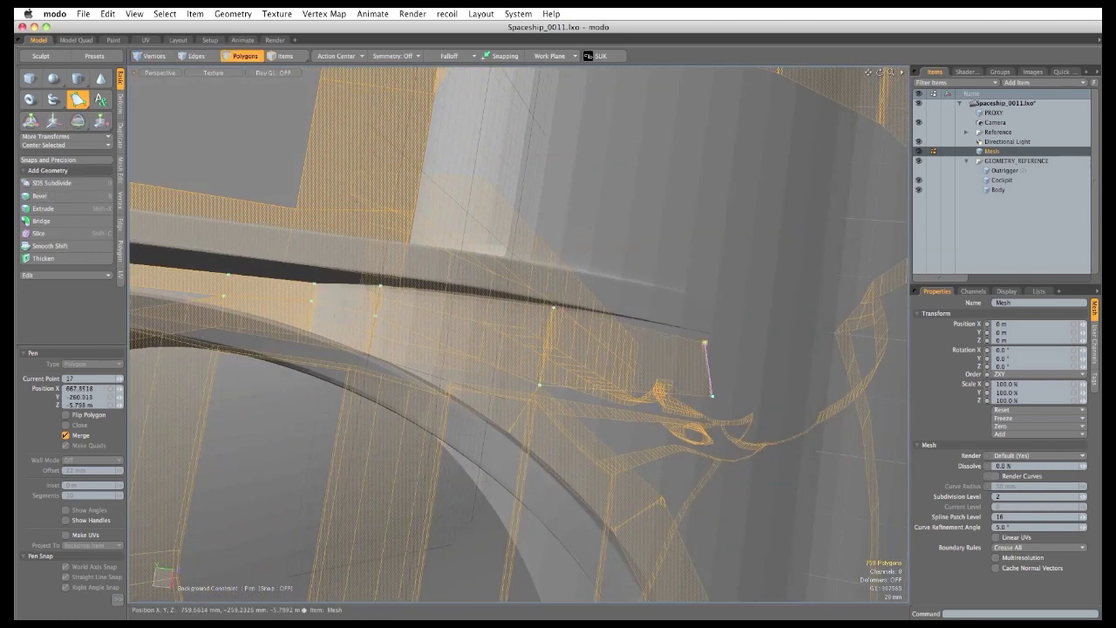
{"action": "left_click_drag", "start_coordinate": [708, 336], "coordinate": [694, 442]}
{"action": "left_click_drag", "start_coordinate": [695, 427], "coordinate": [767, 374], "text": "alt"}
{"action": "left_click_drag", "start_coordinate": [767, 375], "coordinate": [690, 491], "text": "alt+shift"}
{"action": "left_click", "coordinate": [641, 490]}
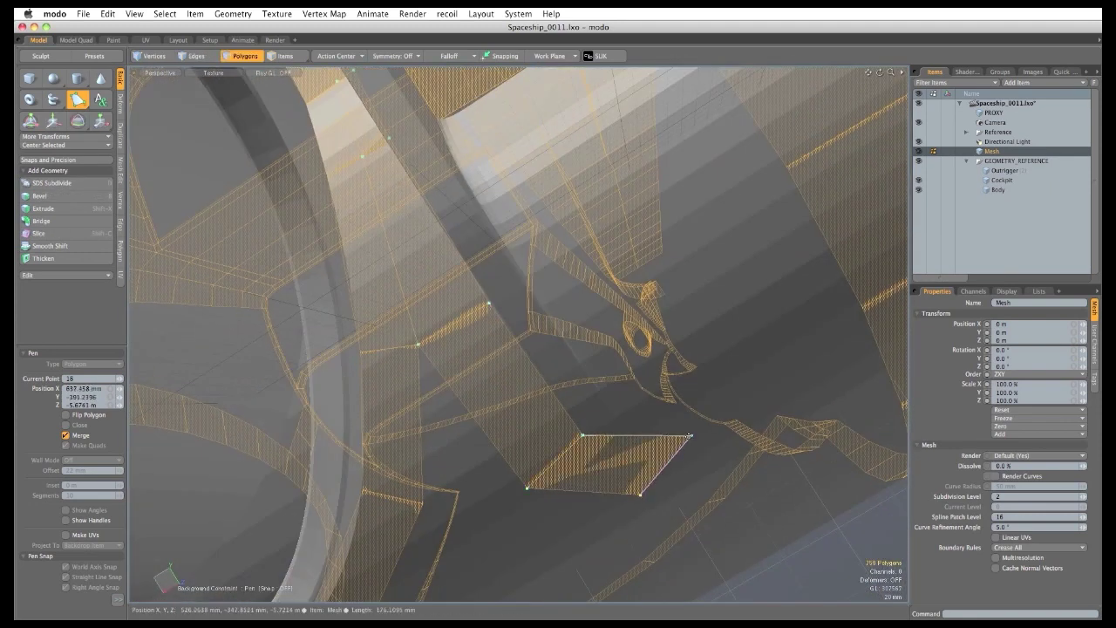
Reposition the end points of the strip beyond the ledge, add its closing quads and leave the Pen tool.
{"action": "left_click_drag", "start_coordinate": [688, 436], "coordinate": [581, 389]}
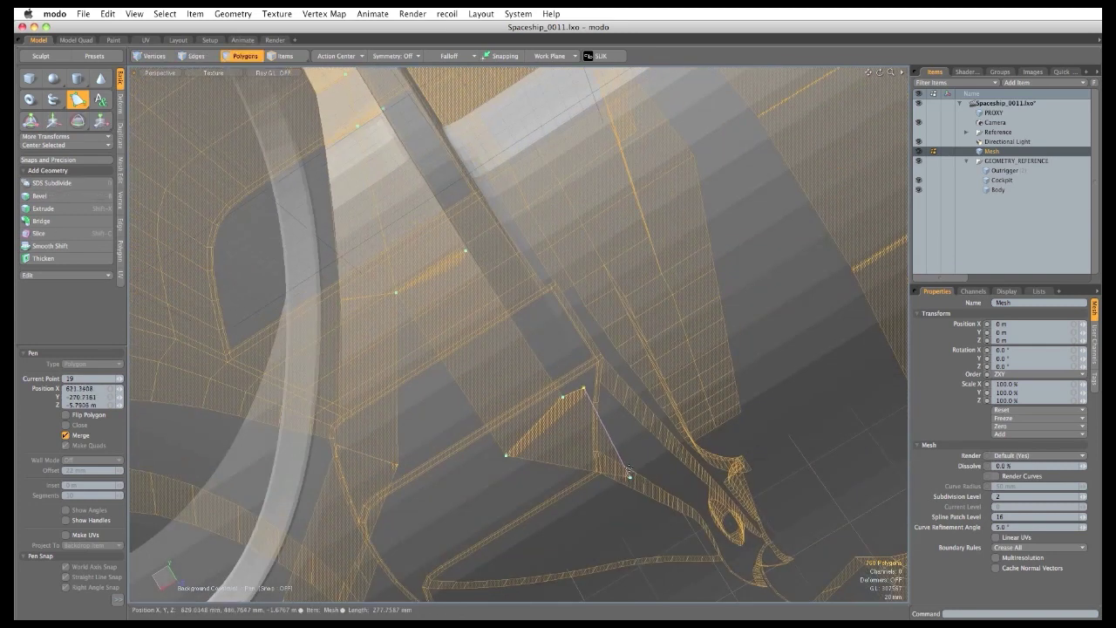
{"action": "left_click_drag", "start_coordinate": [629, 477], "coordinate": [637, 419]}
{"action": "left_click_drag", "start_coordinate": [662, 468], "coordinate": [600, 438]}
{"action": "left_click_drag", "start_coordinate": [601, 438], "coordinate": [651, 441], "text": "alt"}
{"action": "left_click_drag", "start_coordinate": [671, 397], "coordinate": [551, 373]}
{"action": "left_click", "coordinate": [667, 304]}
{"action": "left_click_drag", "start_coordinate": [566, 323], "coordinate": [568, 352]}
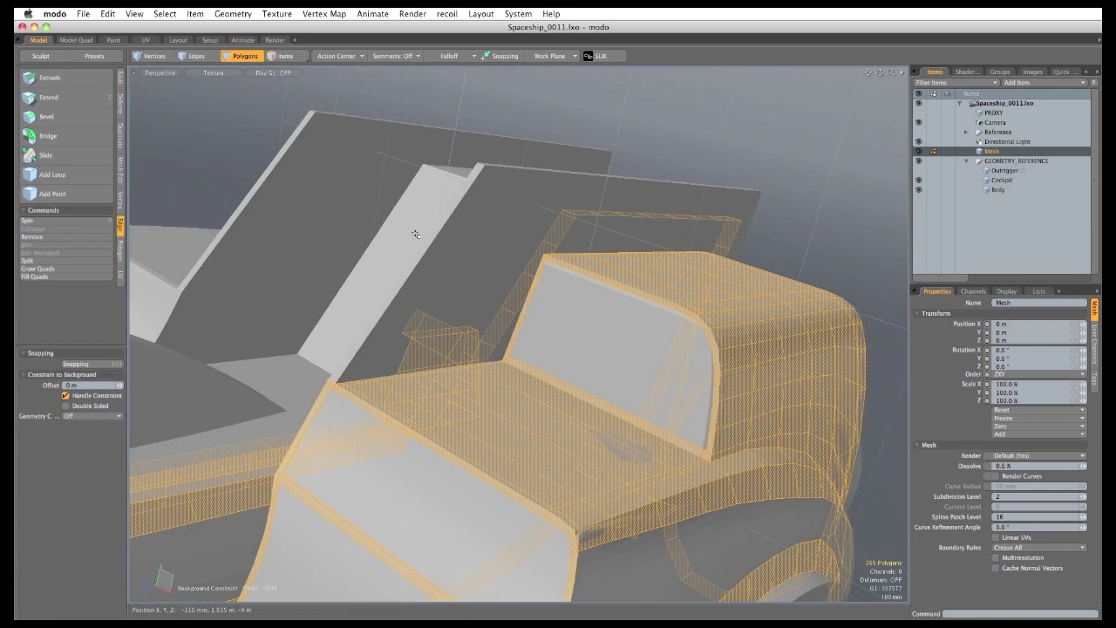
Drop the background constraint, hide the reference geometry to select the two edges at the mesh strip's upper corner, and show the reference again.
{"action": "key", "text": "q"}
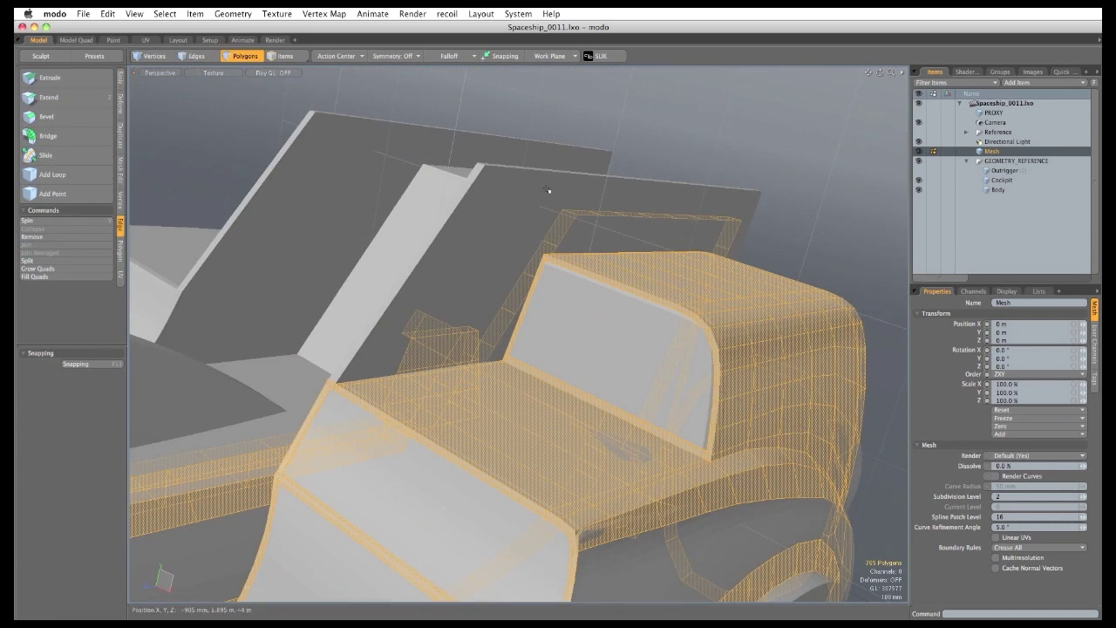
{"action": "left_click", "coordinate": [918, 162]}
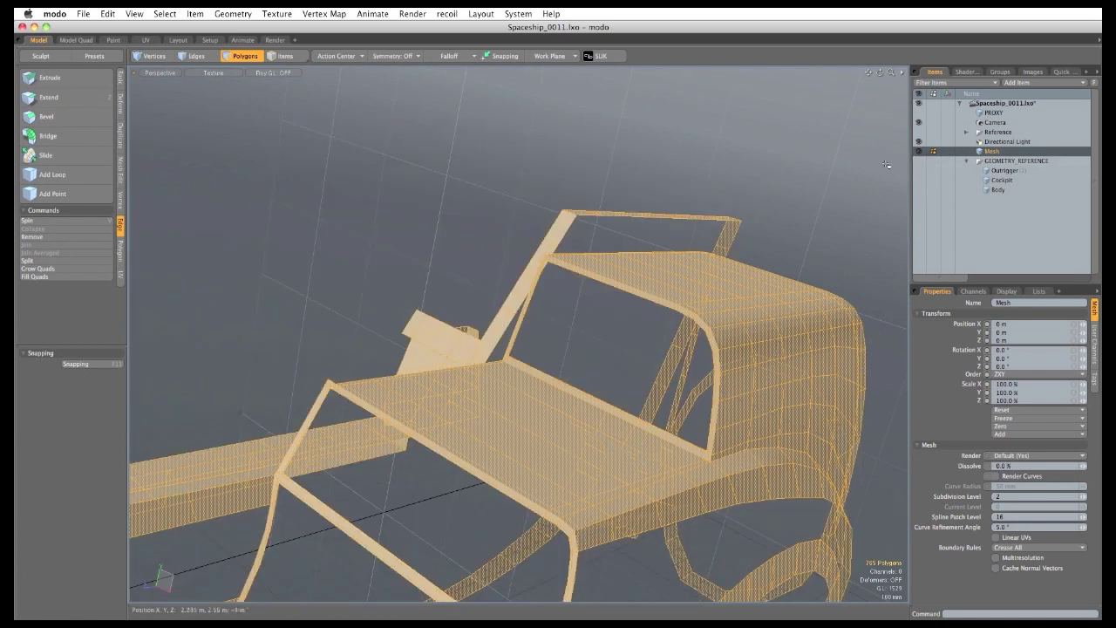
{"action": "key", "text": "2"}
{"action": "left_click_drag", "start_coordinate": [356, 384], "coordinate": [318, 398], "text": "ctrl+alt"}
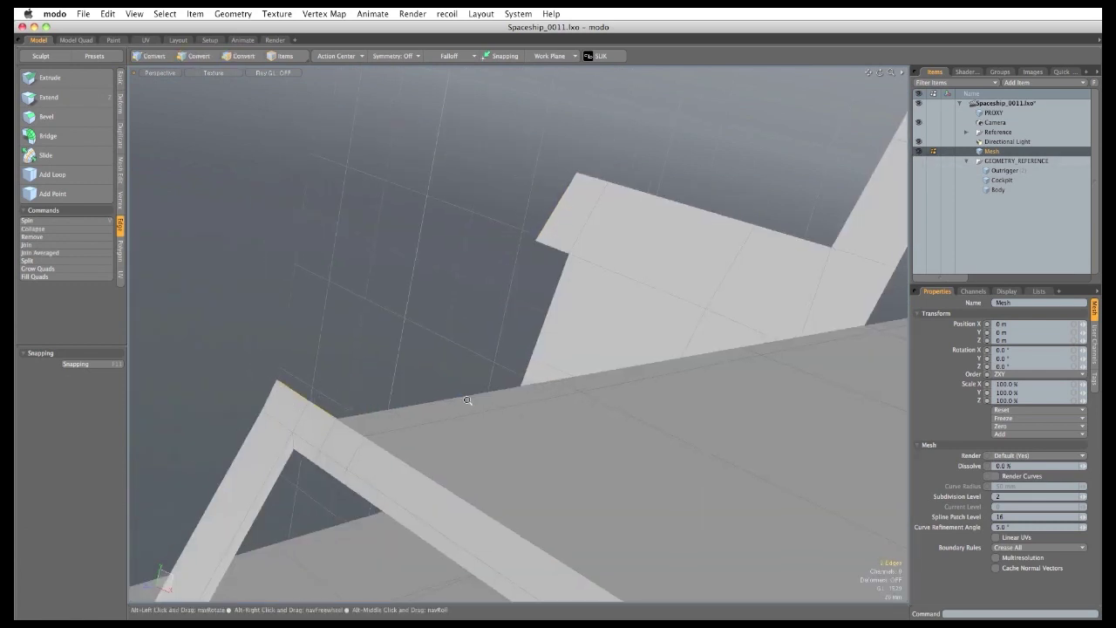
{"action": "left_click_drag", "start_coordinate": [468, 401], "coordinate": [592, 341], "text": "ctrl+alt"}
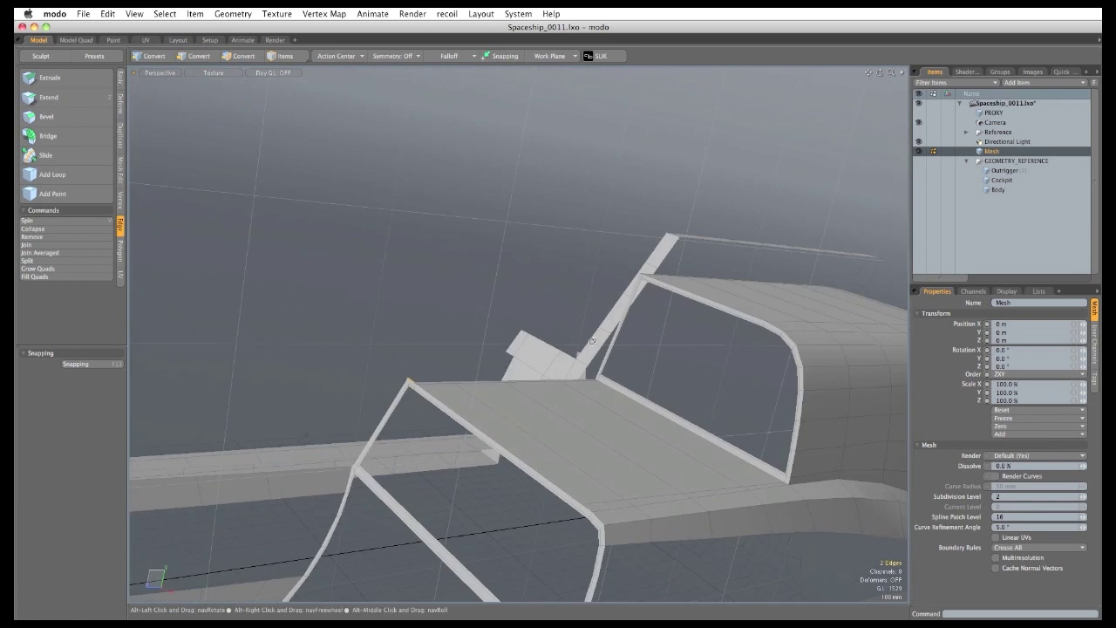
{"action": "left_click", "coordinate": [919, 161]}
{"action": "left_click_drag", "start_coordinate": [424, 356], "coordinate": [394, 420], "text": "ctrl+alt"}
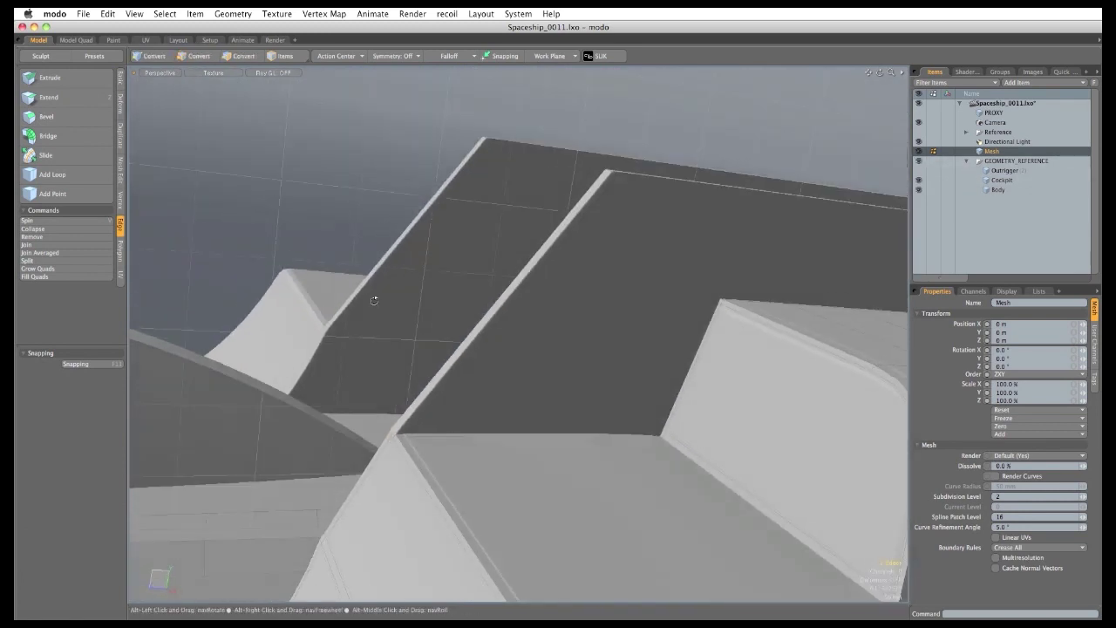
Edge Extend the selected edges up the tall fin's sloped front edge by 965 mm in Y and -627 mm in Z with 6 segments.
{"action": "key", "text": "z"}
{"action": "left_click_drag", "start_coordinate": [277, 199], "coordinate": [359, 366], "text": "alt"}
{"action": "left_click", "coordinate": [389, 422]}
{"action": "left_click_drag", "start_coordinate": [389, 422], "coordinate": [668, 174]}
{"action": "left_click_drag", "start_coordinate": [590, 162], "coordinate": [466, 308]}
{"action": "left_click_drag", "start_coordinate": [466, 308], "coordinate": [503, 283], "text": "alt+shift"}
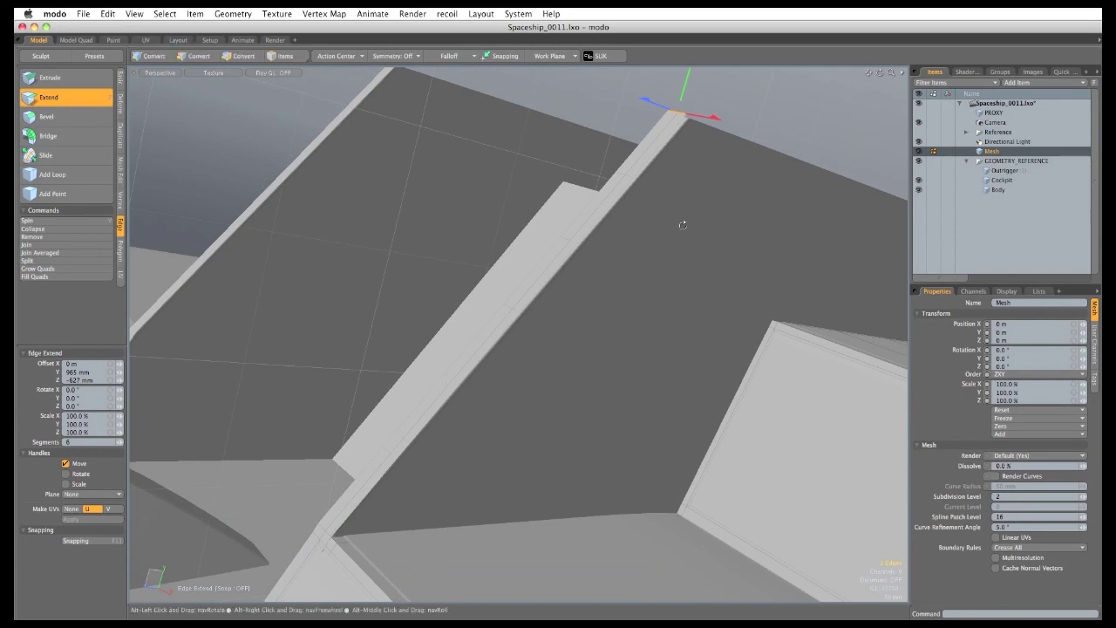
Extend the strip along the fin's top edge to its rear corner, -2.74 m in Z, with 10 segments.
{"action": "left_click_drag", "start_coordinate": [625, 251], "coordinate": [566, 279], "text": "alt"}
{"action": "left_click_drag", "start_coordinate": [566, 279], "coordinate": [636, 394], "text": "alt"}
{"action": "left_click_drag", "start_coordinate": [431, 282], "coordinate": [353, 251], "text": "alt+shift"}
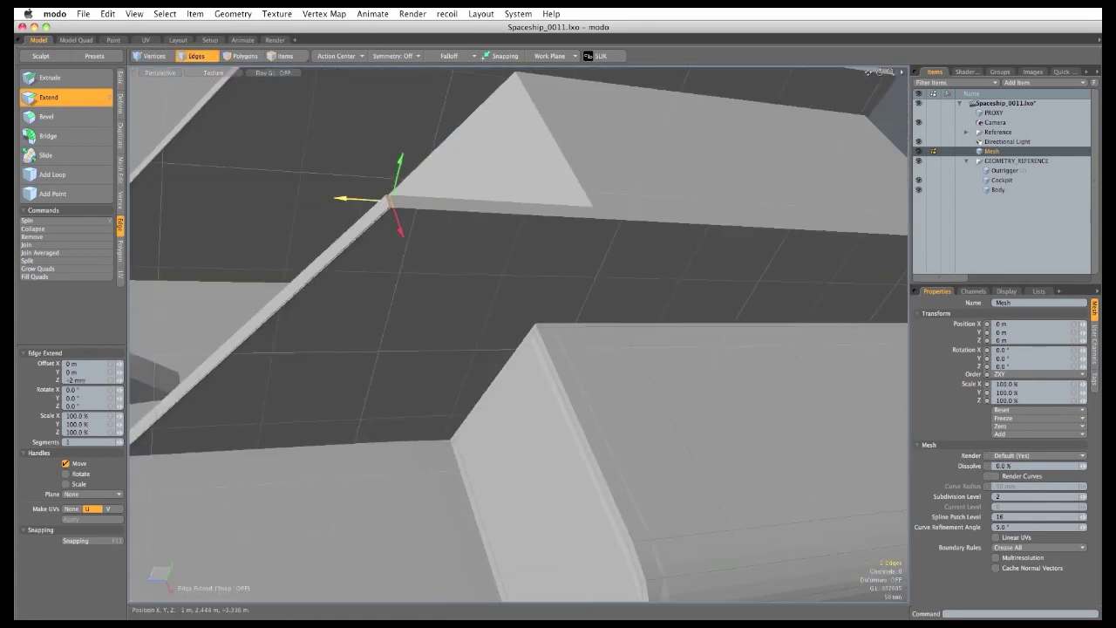
{"action": "left_click_drag", "start_coordinate": [592, 212], "coordinate": [757, 223]}
{"action": "left_click_drag", "start_coordinate": [837, 227], "coordinate": [581, 236], "text": "alt"}
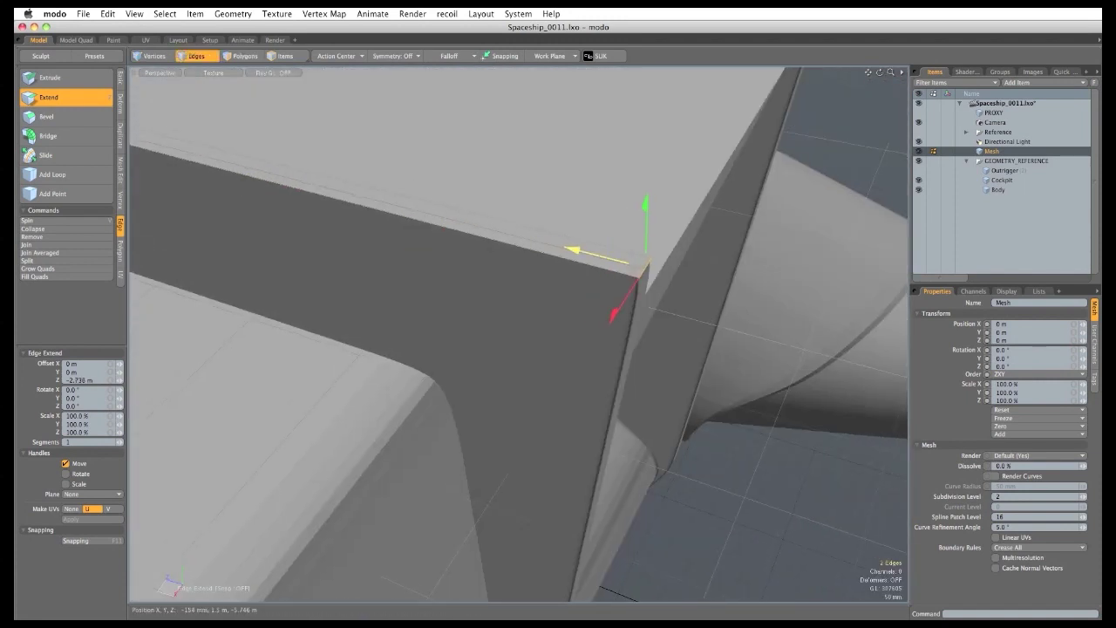
{"action": "left_click_drag", "start_coordinate": [615, 294], "coordinate": [616, 321], "text": "ctrl+alt"}
{"action": "left_click_drag", "start_coordinate": [341, 373], "coordinate": [641, 436], "text": "alt+shift"}
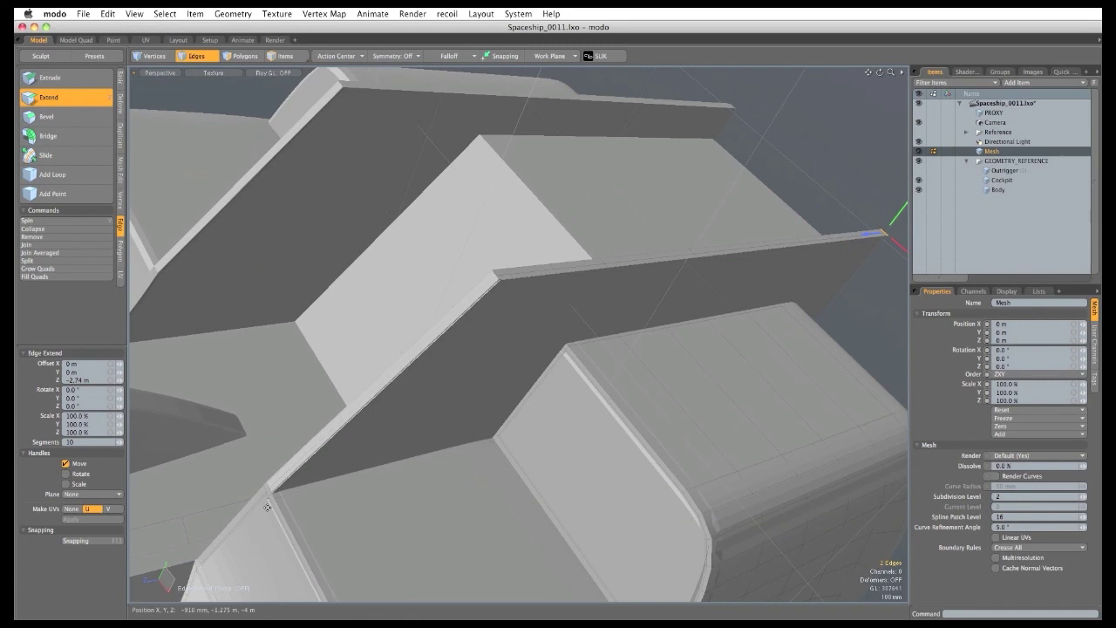
Extend the strip down the fin's rear edge to the engine opening, -2.08 m in Y and 318 mm in Z, with 8 segments.
{"action": "left_click_drag", "start_coordinate": [812, 332], "coordinate": [462, 231], "text": "alt"}
{"action": "left_click_drag", "start_coordinate": [461, 231], "coordinate": [509, 218], "text": "ctrl+alt"}
{"action": "left_click_drag", "start_coordinate": [509, 217], "coordinate": [481, 259], "text": "alt"}
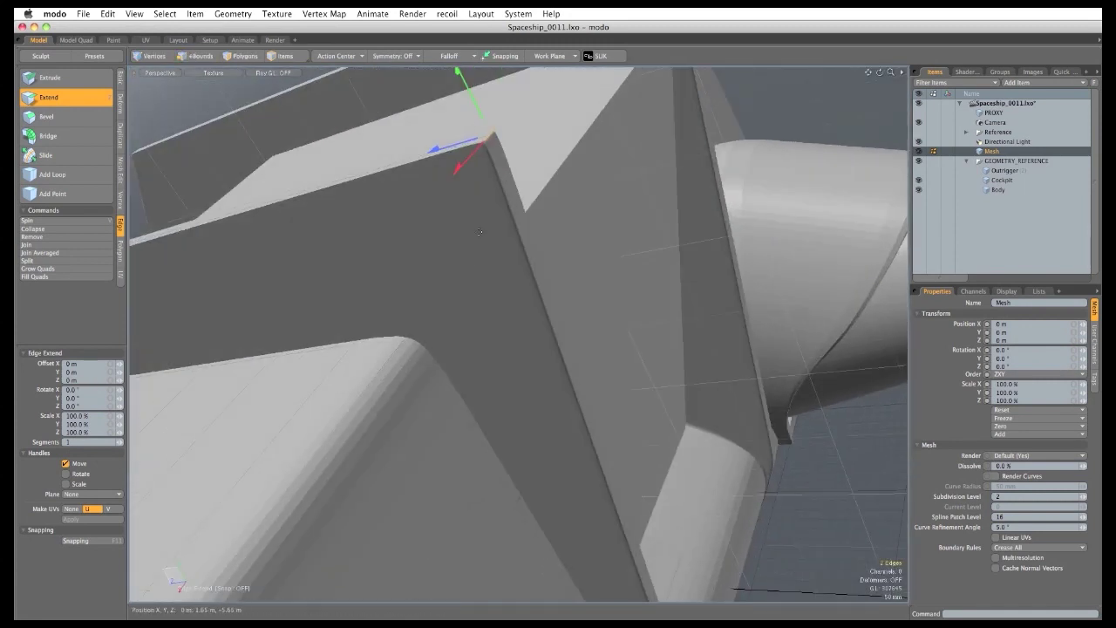
{"action": "left_click_drag", "start_coordinate": [481, 111], "coordinate": [678, 514]}
{"action": "left_click_drag", "start_coordinate": [678, 514], "coordinate": [610, 349], "text": "alt+shift"}
{"action": "left_click_drag", "start_coordinate": [610, 348], "coordinate": [389, 296], "text": "alt"}
{"action": "left_click_drag", "start_coordinate": [388, 297], "coordinate": [469, 297], "text": "ctrl+alt"}
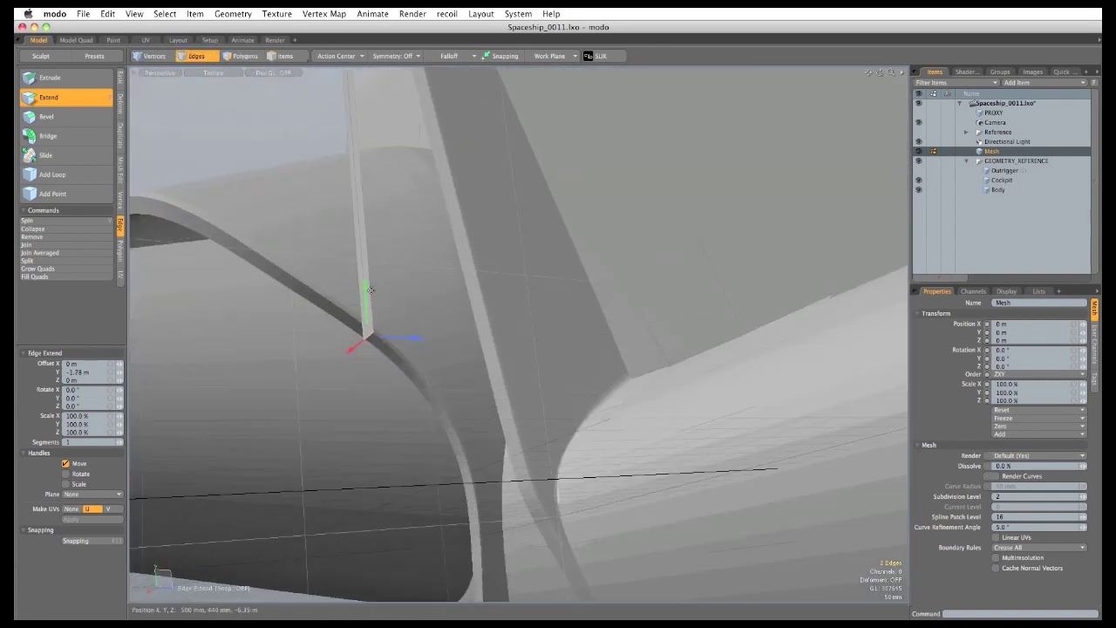
{"action": "left_click_drag", "start_coordinate": [362, 299], "coordinate": [376, 446]}
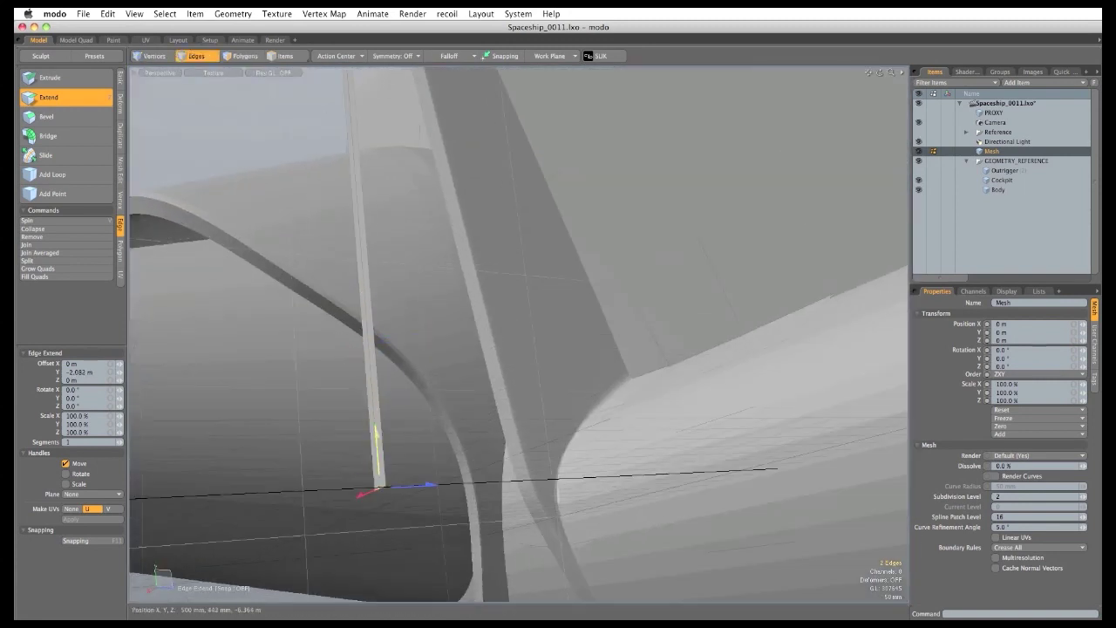
{"action": "left_click_drag", "start_coordinate": [432, 488], "coordinate": [595, 499]}
{"action": "left_click_drag", "start_coordinate": [77, 442], "coordinate": [63, 444]}
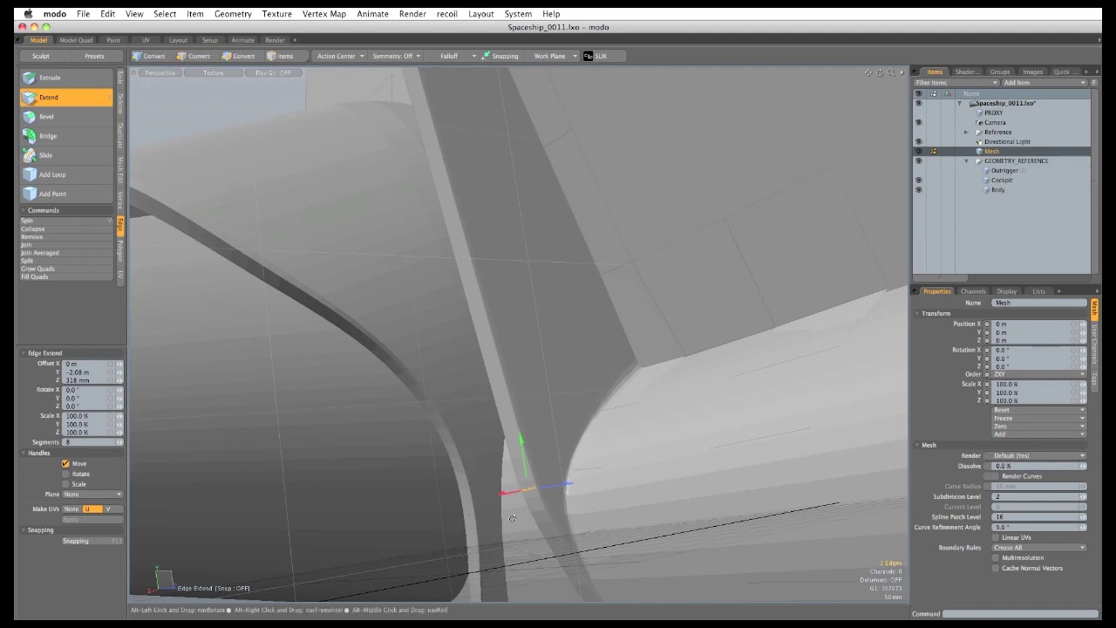
Extend the strip's lower end another -305 mm in Y and 93 mm in Z, hide the reference geometry and leave Edge Extend.
{"action": "left_click_drag", "start_coordinate": [514, 521], "coordinate": [371, 355], "text": "alt"}
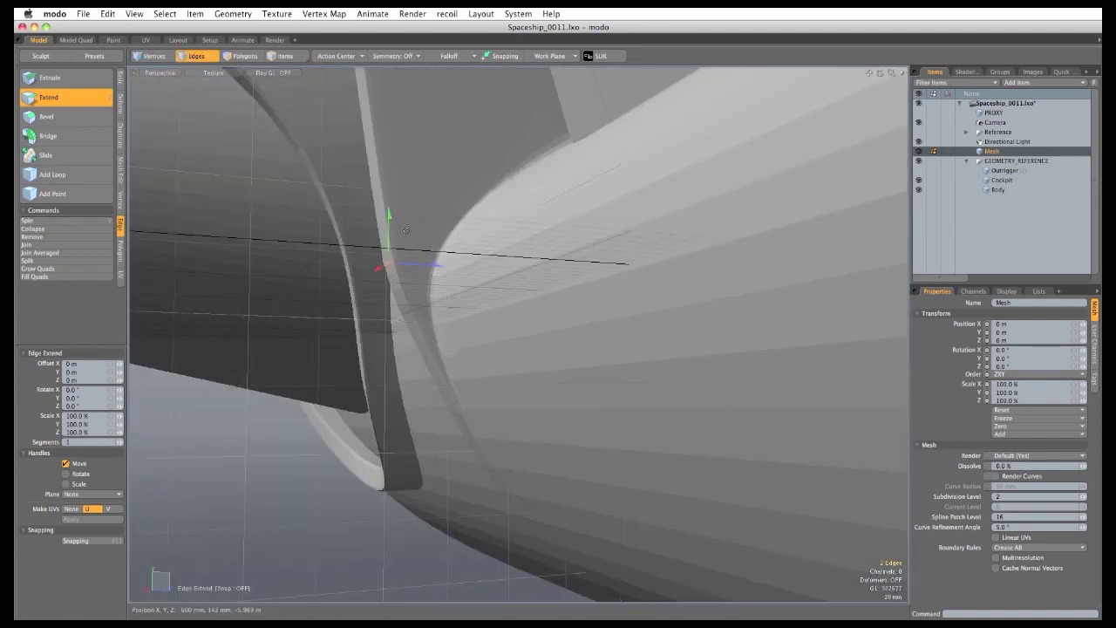
{"action": "left_click_drag", "start_coordinate": [389, 251], "coordinate": [447, 447]}
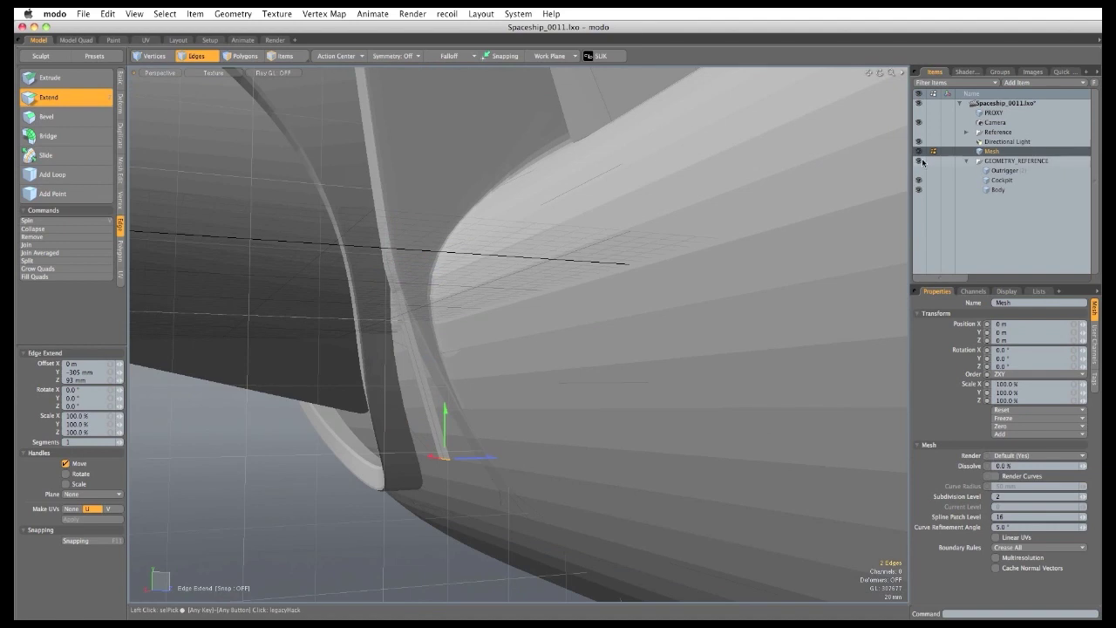
{"action": "left_click", "coordinate": [919, 163]}
{"action": "left_click_drag", "start_coordinate": [660, 236], "coordinate": [481, 435], "text": "alt"}
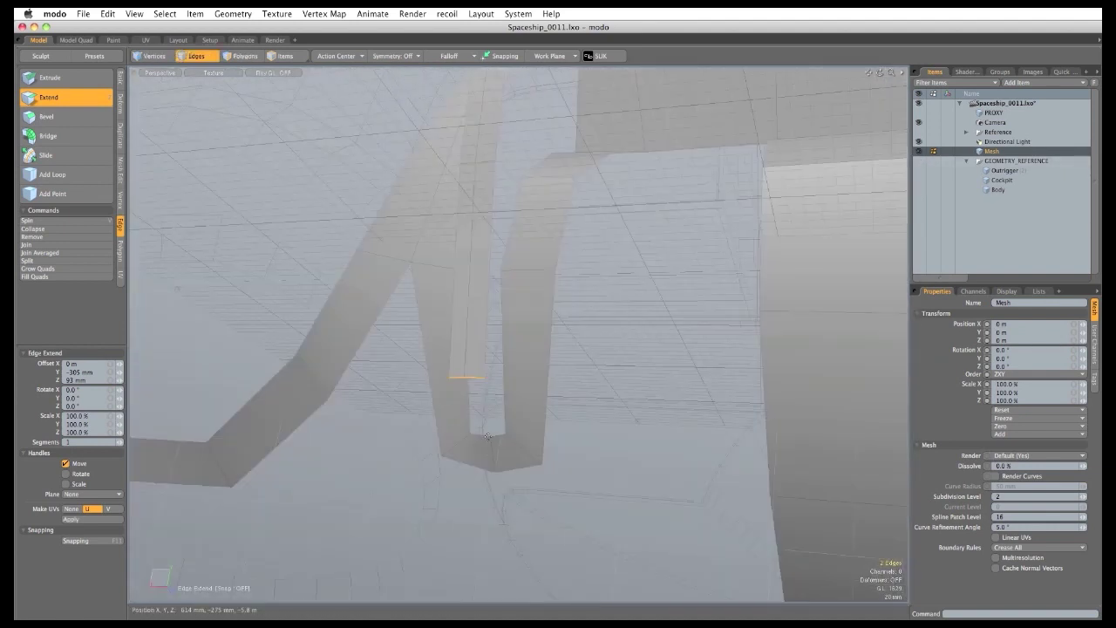
{"action": "key", "text": "space"}
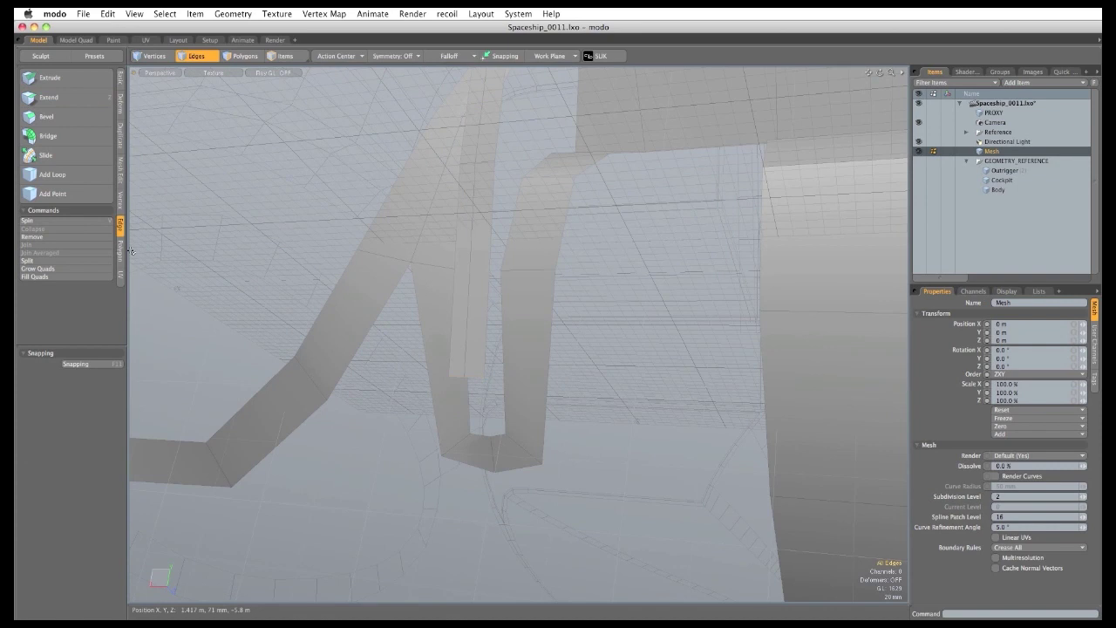
Drag Weld the fin strip's lower end vertices onto the adjoining strip beside the engine opening.
{"action": "left_click", "coordinate": [120, 201]}
{"action": "left_click", "coordinate": [54, 155]}
{"action": "left_click_drag", "start_coordinate": [495, 401], "coordinate": [510, 433], "text": "alt"}
{"action": "left_click", "coordinate": [485, 371]}
{"action": "left_click_drag", "start_coordinate": [468, 377], "coordinate": [442, 354]}
Start a Pen quad strip from the rear end of the long side recess along its upper edge.
{"action": "scroll", "coordinate": [442, 354], "scroll_direction": "down", "scroll_amount": 4}
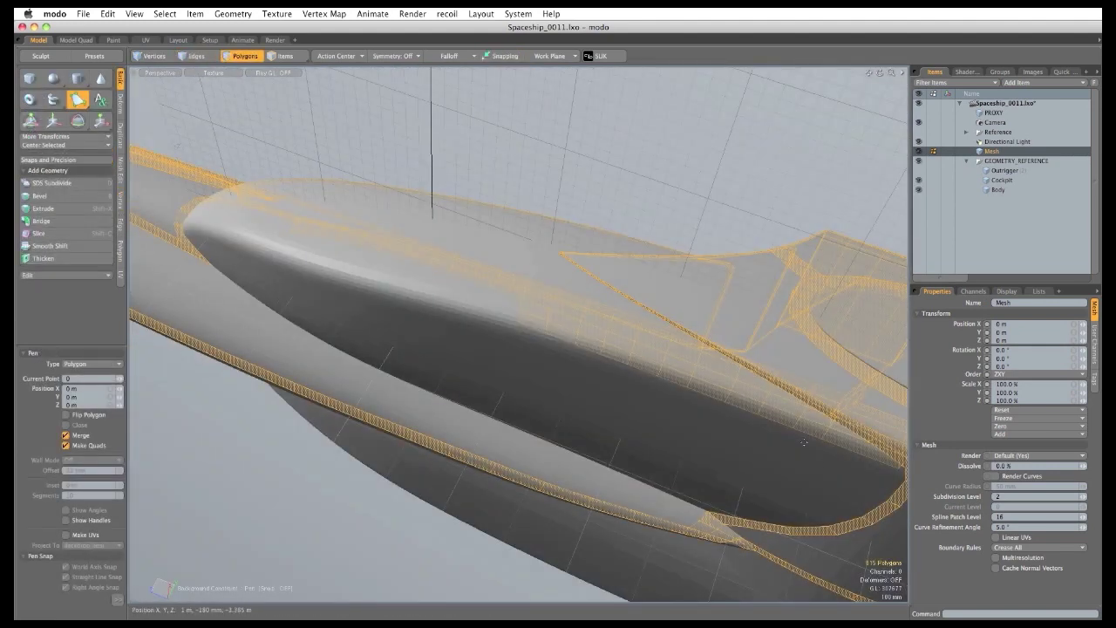
{"action": "left_click_drag", "start_coordinate": [742, 446], "coordinate": [723, 503], "text": "alt"}
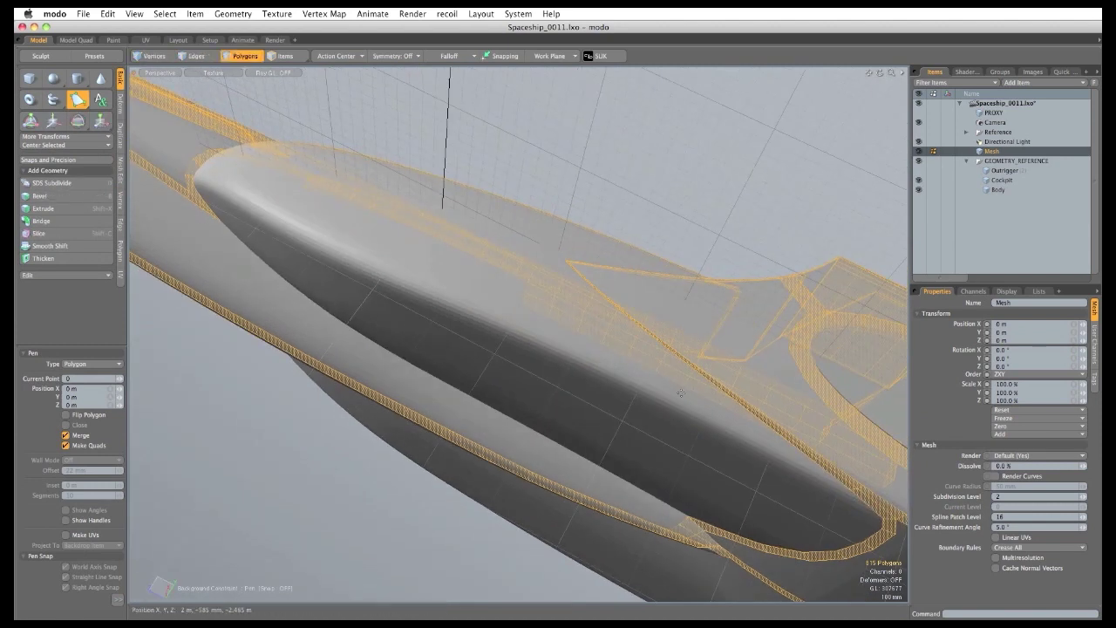
{"action": "scroll", "coordinate": [811, 472], "scroll_direction": "up", "scroll_amount": 5}
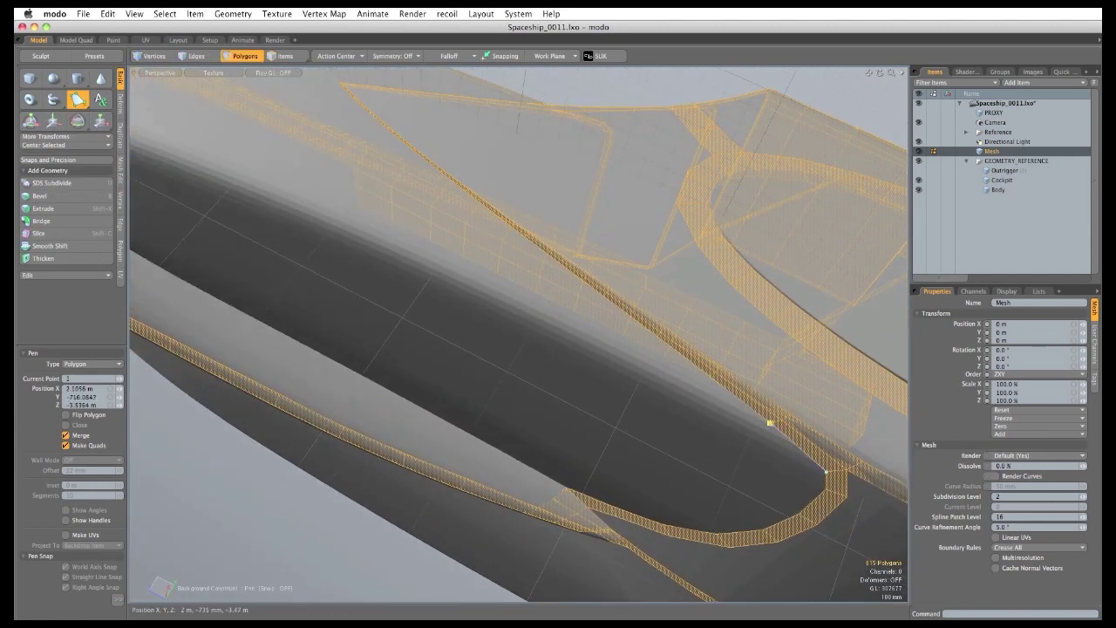
{"action": "left_click_drag", "start_coordinate": [715, 397], "coordinate": [707, 392]}
{"action": "left_click_drag", "start_coordinate": [824, 488], "coordinate": [702, 408]}
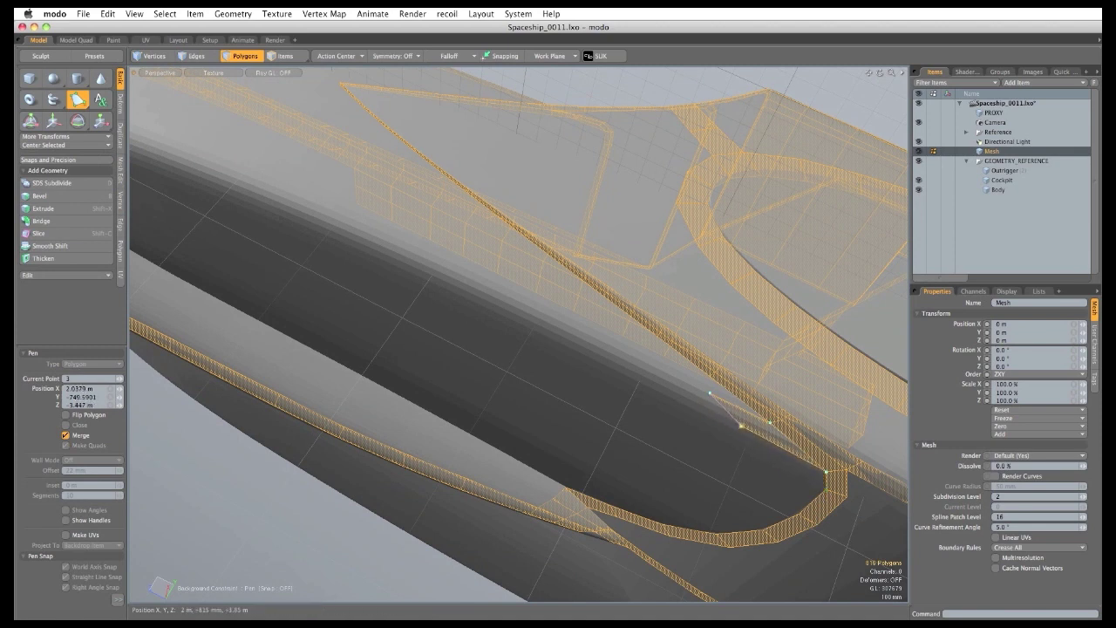
{"action": "left_click", "coordinate": [626, 354]}
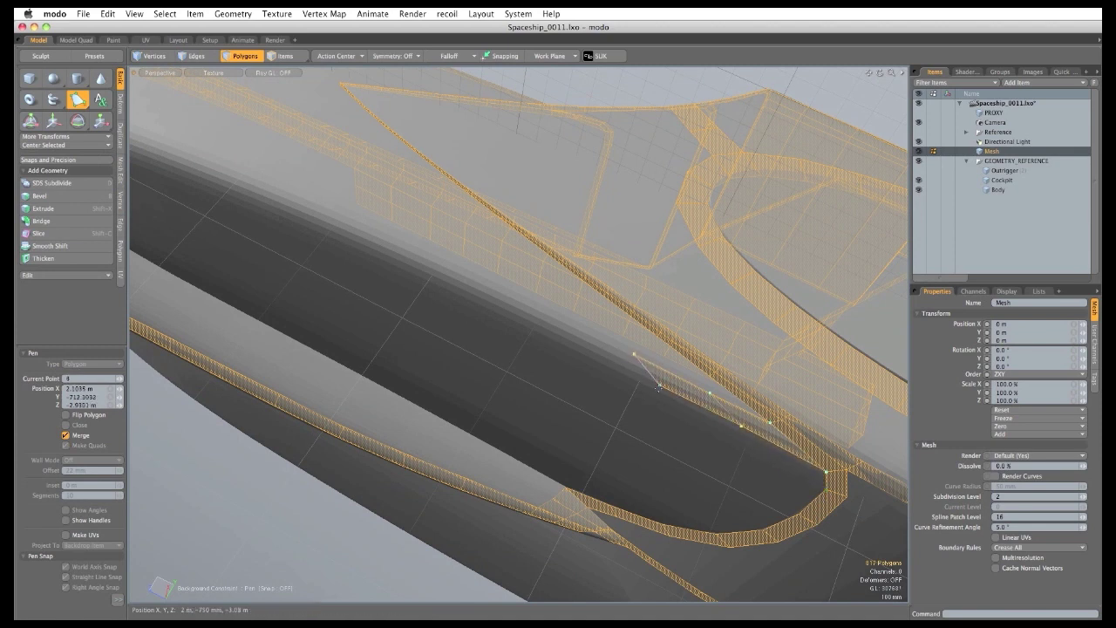
{"action": "left_click", "coordinate": [632, 377]}
Continue the Pen quad strip forward along the side recess's upper edge to its front end.
{"action": "left_click_drag", "start_coordinate": [600, 352], "coordinate": [732, 416], "text": "alt+shift"}
{"action": "left_click", "coordinate": [676, 374]}
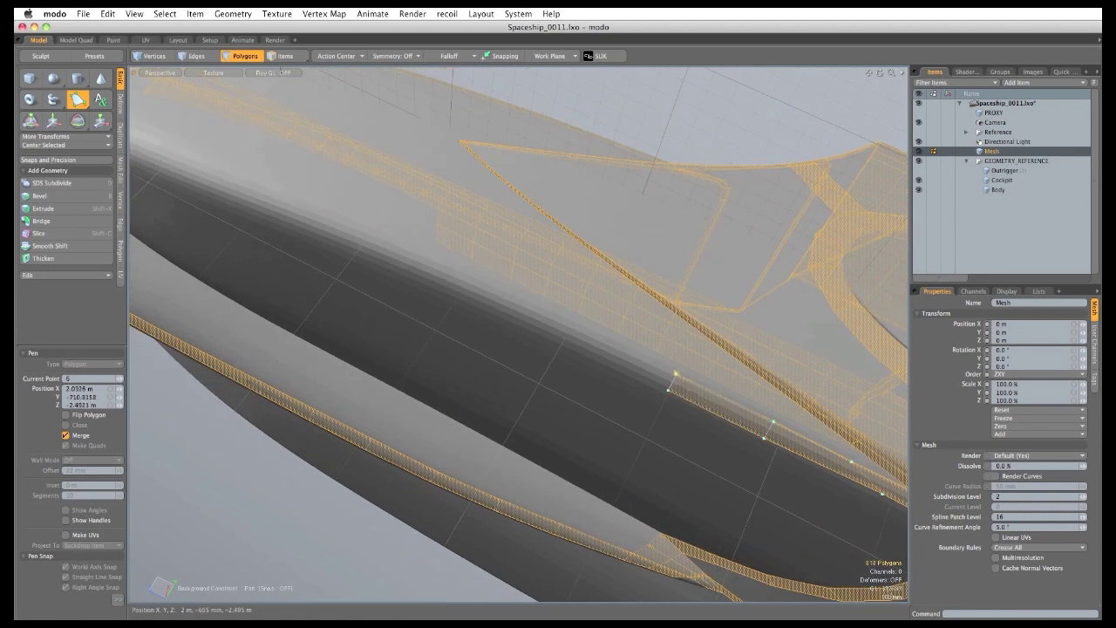
{"action": "left_click", "coordinate": [575, 330]}
{"action": "left_click", "coordinate": [502, 299]}
{"action": "left_click_drag", "start_coordinate": [503, 302], "coordinate": [530, 359], "text": "alt"}
{"action": "left_click_drag", "start_coordinate": [392, 340], "coordinate": [462, 344], "text": "ctrl+alt"}
{"action": "left_click_drag", "start_coordinate": [296, 305], "coordinate": [544, 325], "text": "alt+shift"}
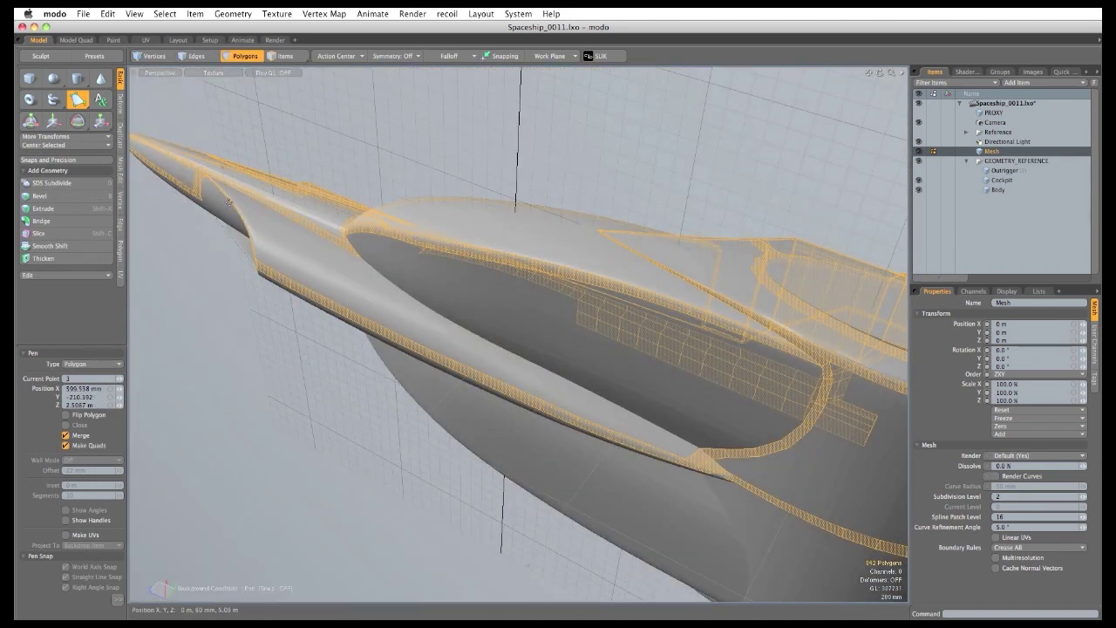
Draw a flipped Pen quad strip along the side recess's lower edge, from its rear point toward the nose.
{"action": "scroll", "coordinate": [705, 455], "scroll_direction": "up", "scroll_amount": 5}
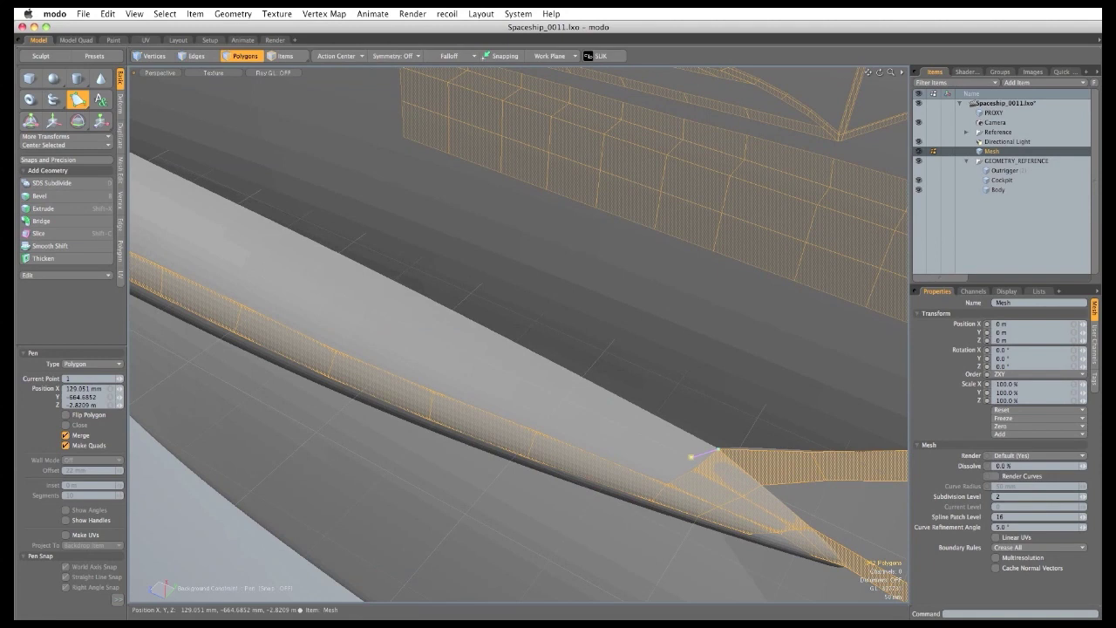
{"action": "left_click", "coordinate": [558, 400]}
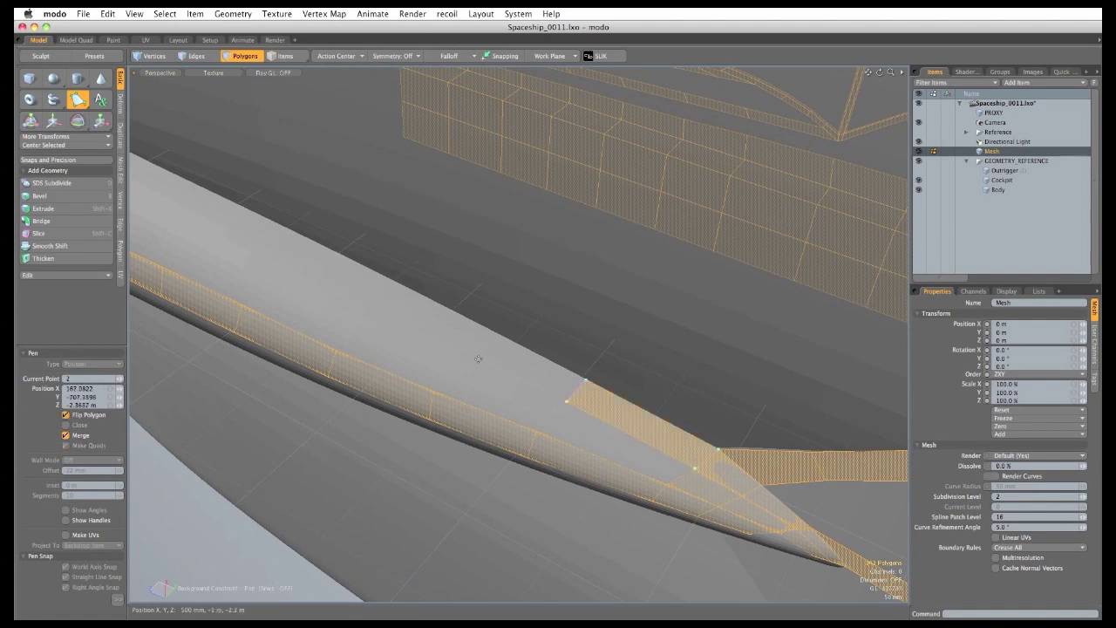
{"action": "left_click", "coordinate": [472, 352]}
{"action": "left_click", "coordinate": [363, 302]}
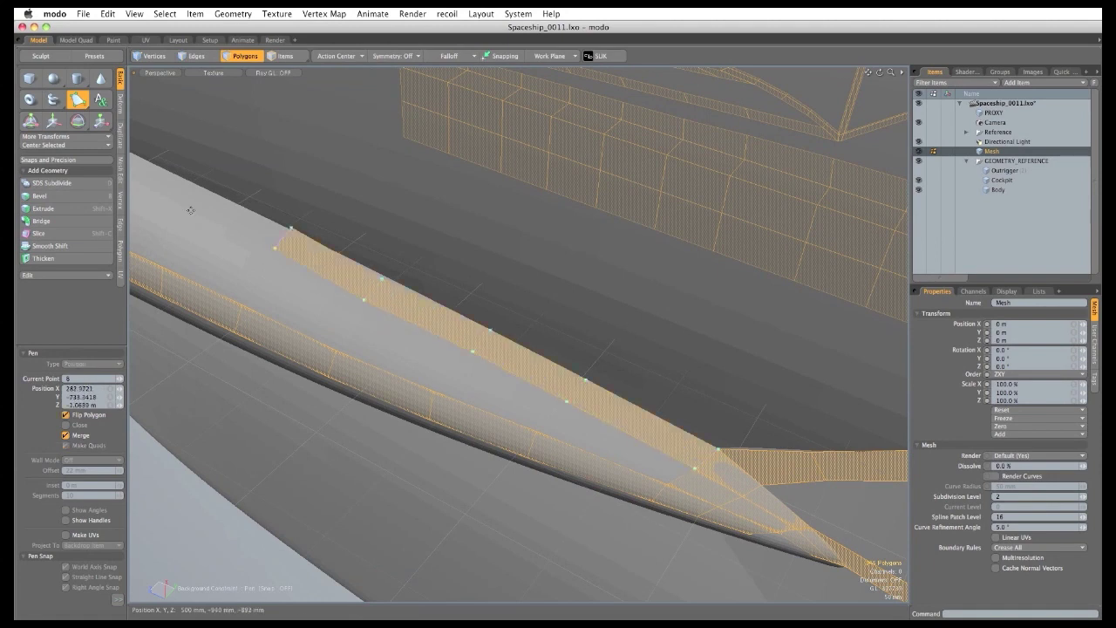
{"action": "left_click", "coordinate": [206, 186]}
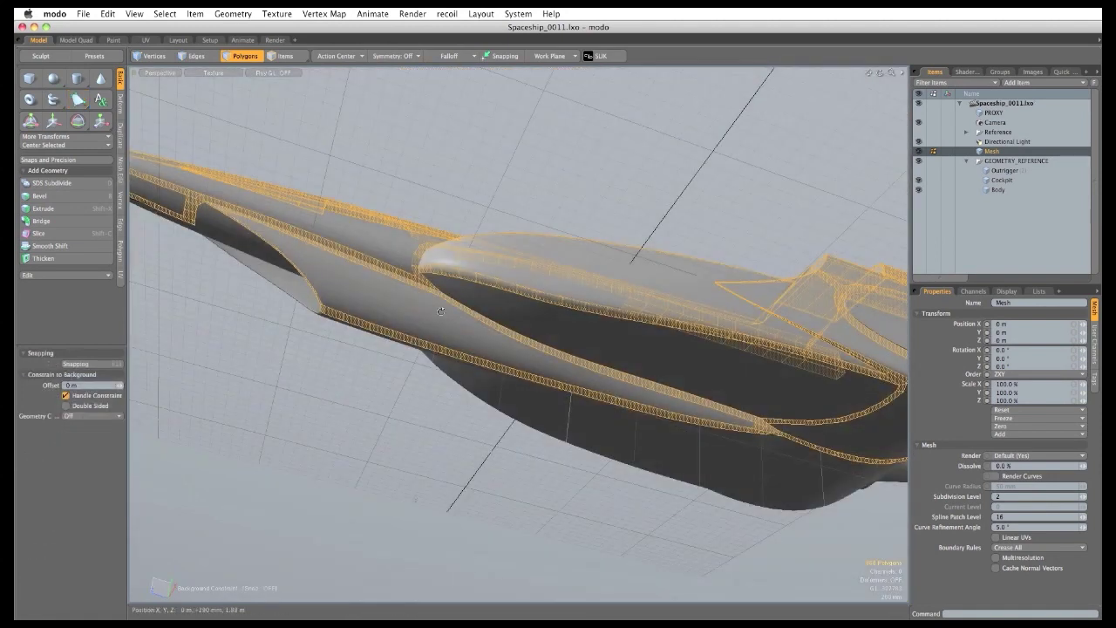
Start a flipped Pen quad strip along the lower edge of the curved seam strip behind the side pod, working forward.
{"action": "left_click_drag", "start_coordinate": [445, 311], "coordinate": [546, 406], "text": "alt"}
{"action": "left_click_drag", "start_coordinate": [576, 384], "coordinate": [602, 420], "text": "alt"}
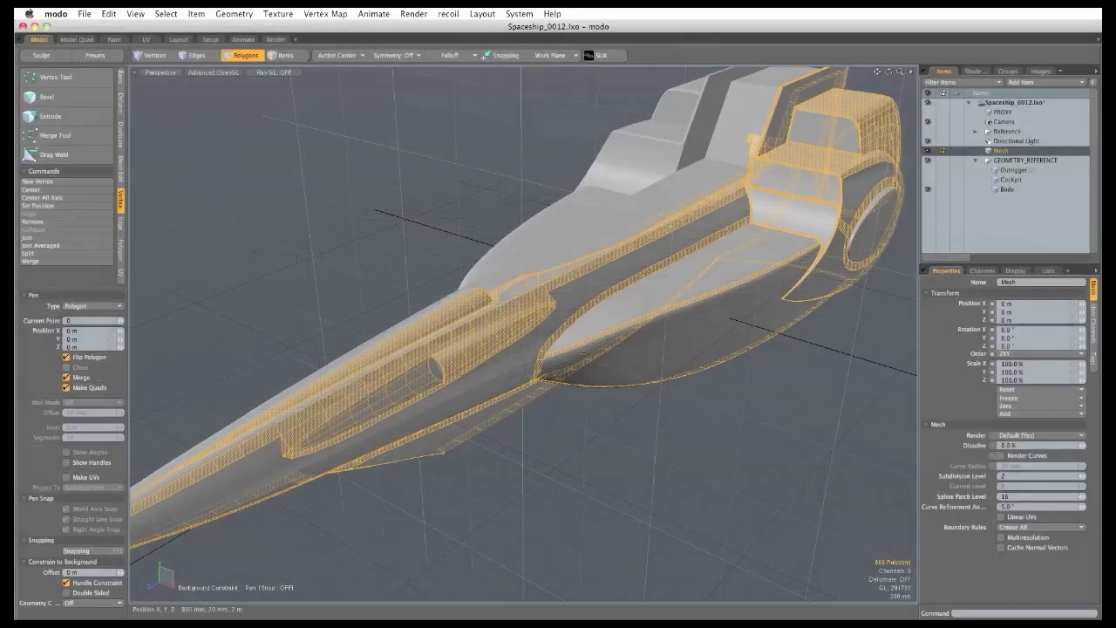
{"action": "left_click_drag", "start_coordinate": [662, 340], "coordinate": [555, 347], "text": "alt"}
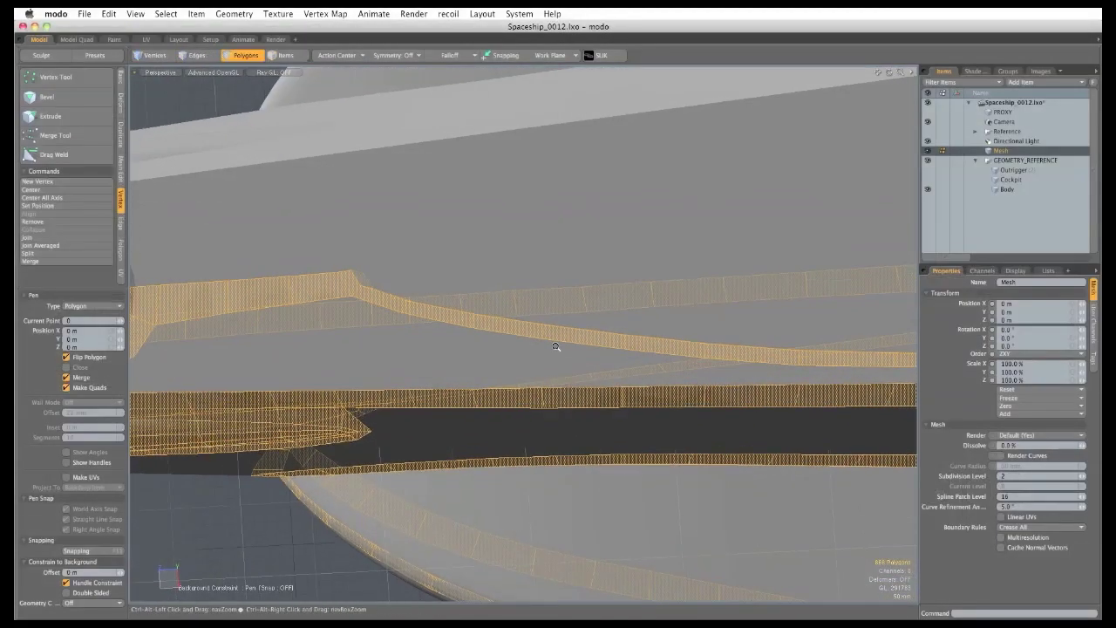
{"action": "scroll", "coordinate": [605, 366], "scroll_direction": "up", "scroll_amount": 2}
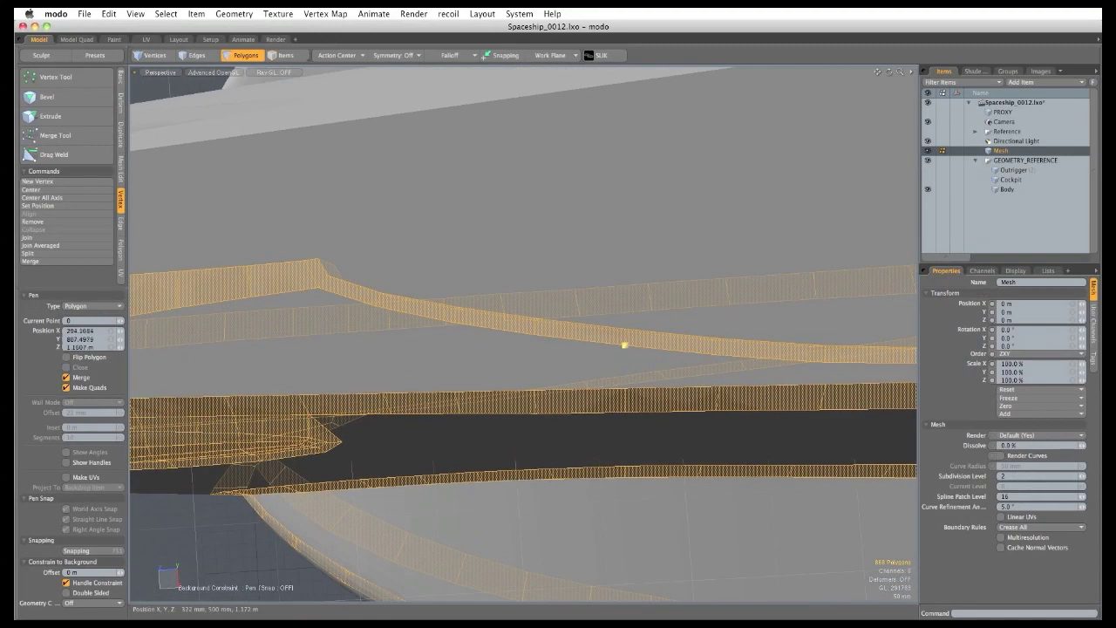
{"action": "left_click", "coordinate": [530, 364]}
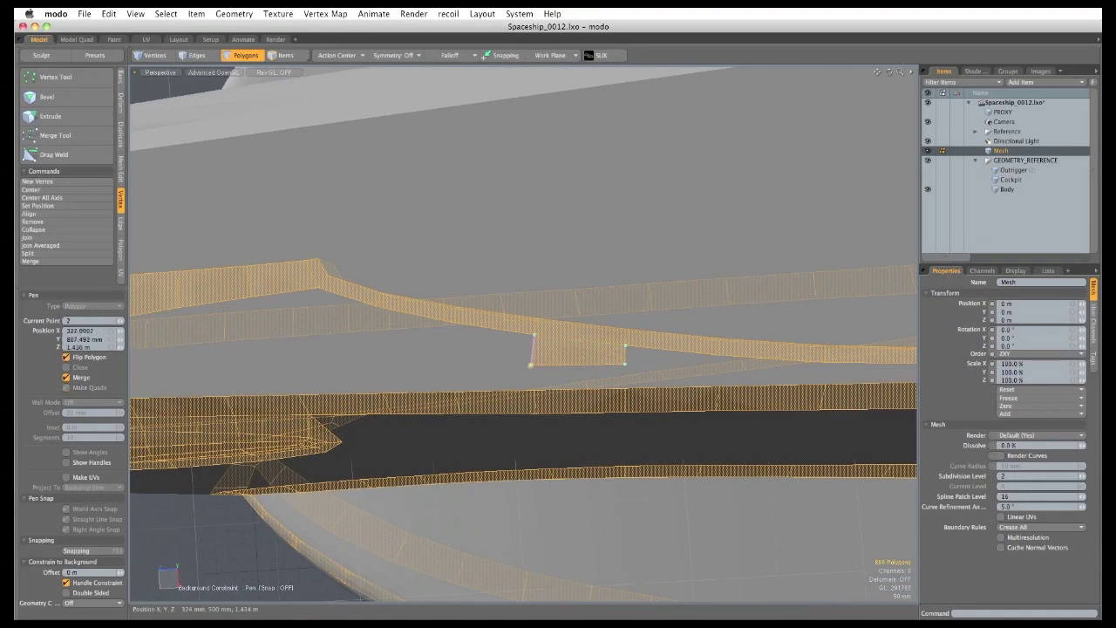
{"action": "left_click", "coordinate": [451, 365]}
{"action": "left_click_drag", "start_coordinate": [343, 354], "coordinate": [540, 390], "text": "alt+shift"}
{"action": "left_click", "coordinate": [569, 392]}
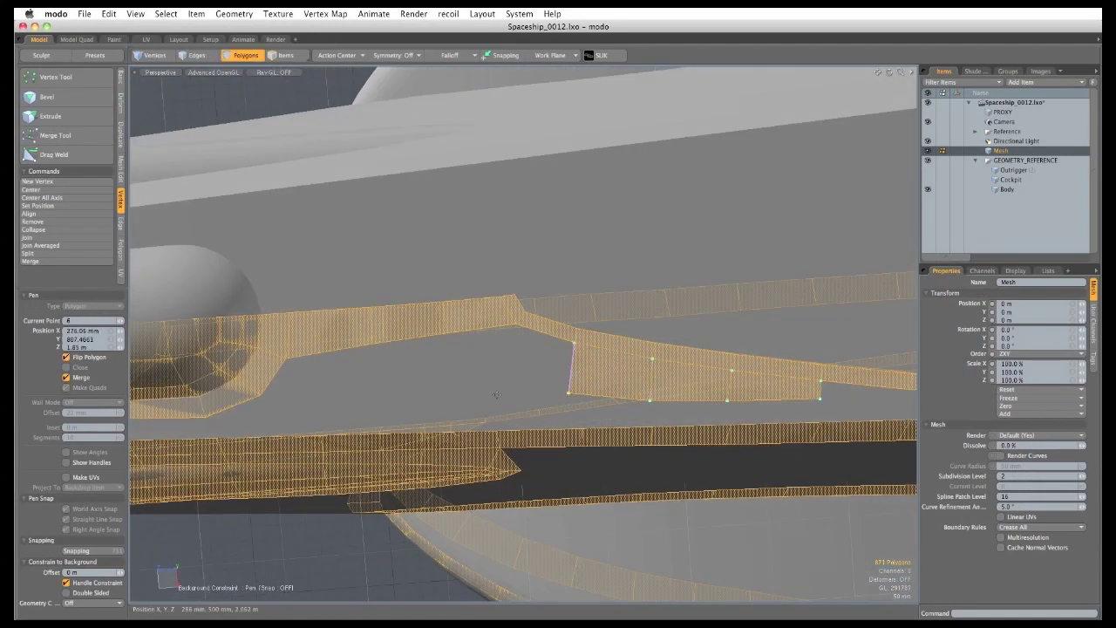
Continue the Pen quad strip forward beneath the seam strip to the corner of the pod's surrounding border.
{"action": "left_click", "coordinate": [499, 393]}
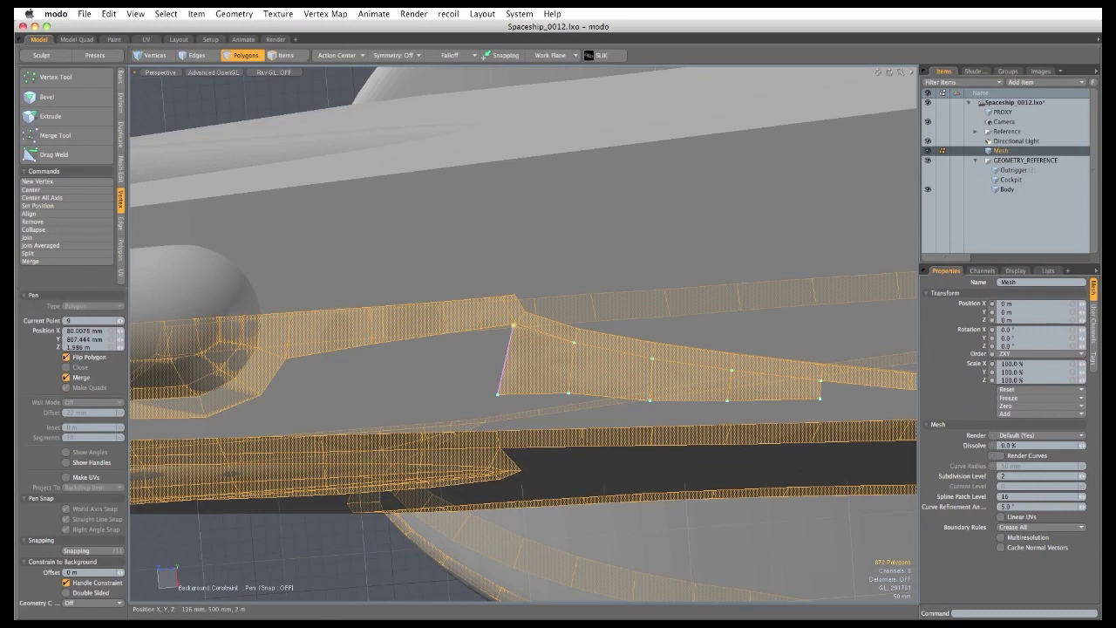
{"action": "left_click", "coordinate": [423, 394]}
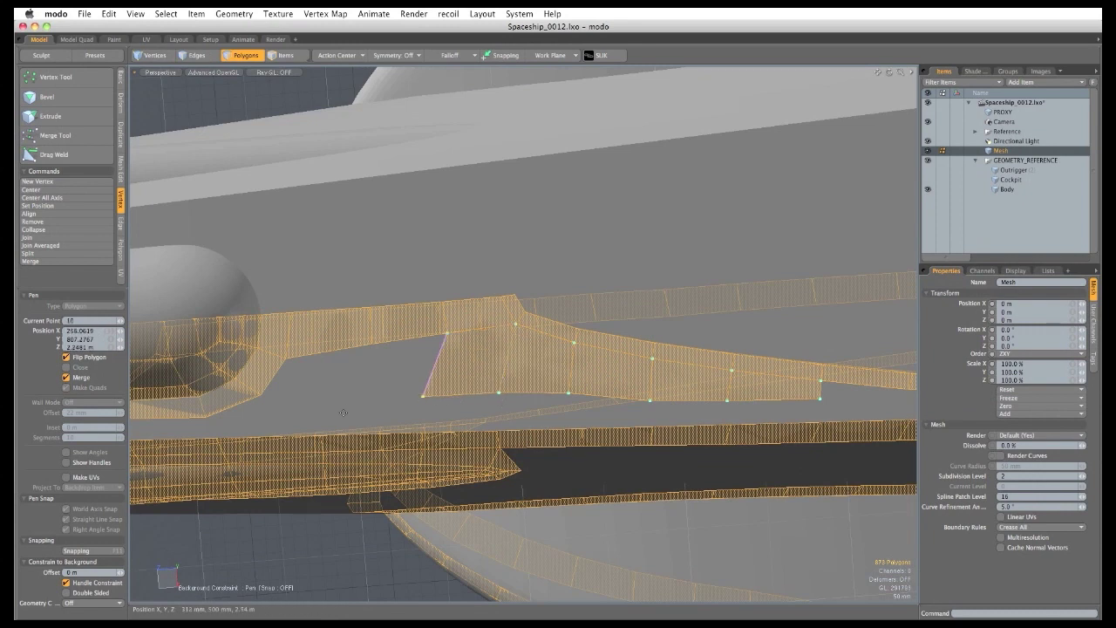
{"action": "left_click", "coordinate": [324, 409]}
{"action": "left_click_drag", "start_coordinate": [364, 364], "coordinate": [296, 429], "text": "alt"}
{"action": "left_click", "coordinate": [333, 410]}
{"action": "key", "text": "space"}
Hide the GEOMETRY_REFERENCE group and add an edge loop at about 50% along the new panel.
{"action": "left_click", "coordinate": [927, 153]}
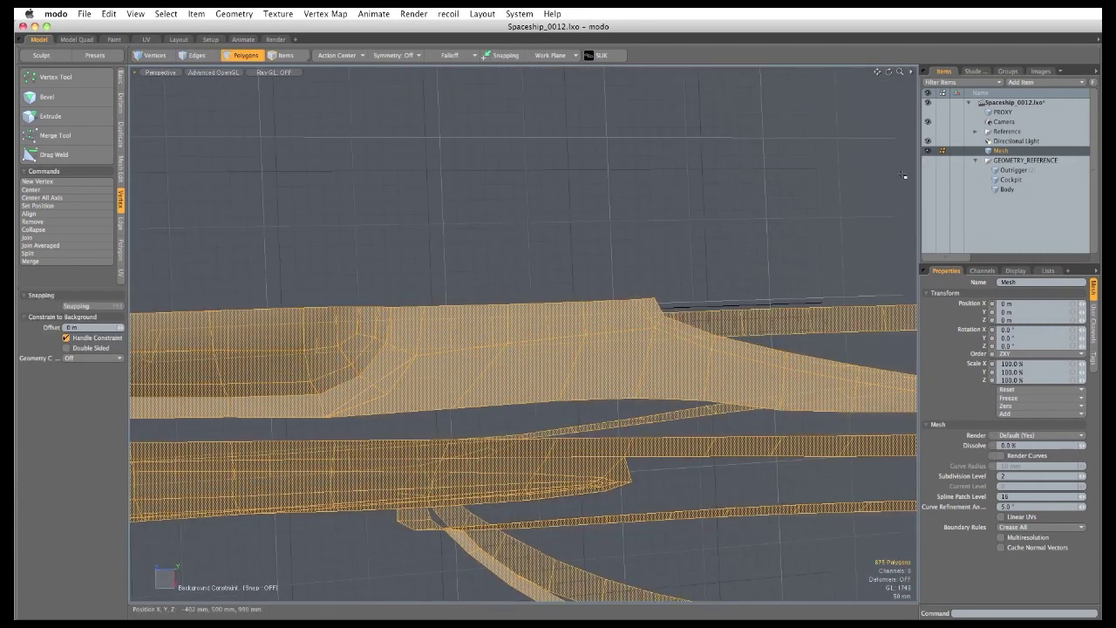
{"action": "left_click", "coordinate": [120, 227]}
{"action": "left_click", "coordinate": [54, 173]}
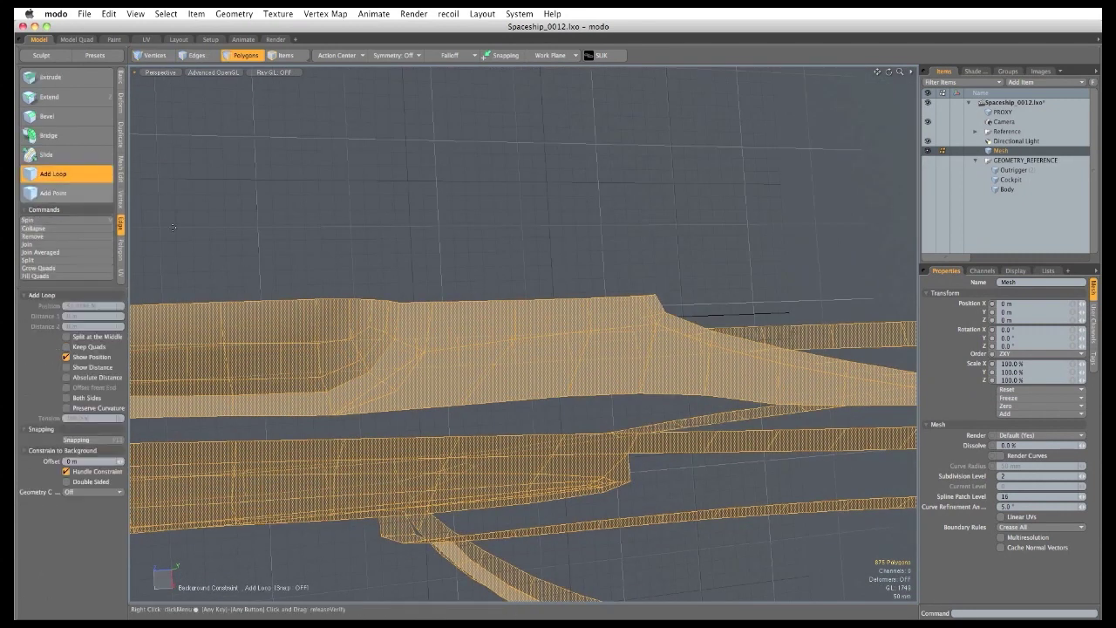
{"action": "left_click", "coordinate": [478, 382]}
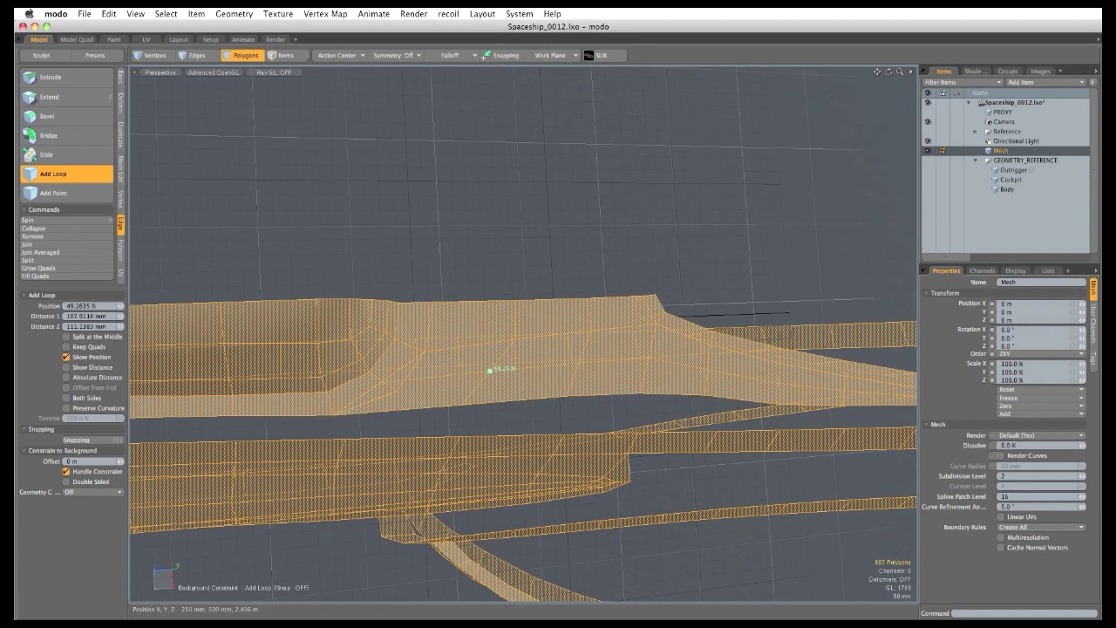
{"action": "left_click_drag", "start_coordinate": [489, 371], "coordinate": [526, 356], "text": "alt+shift"}
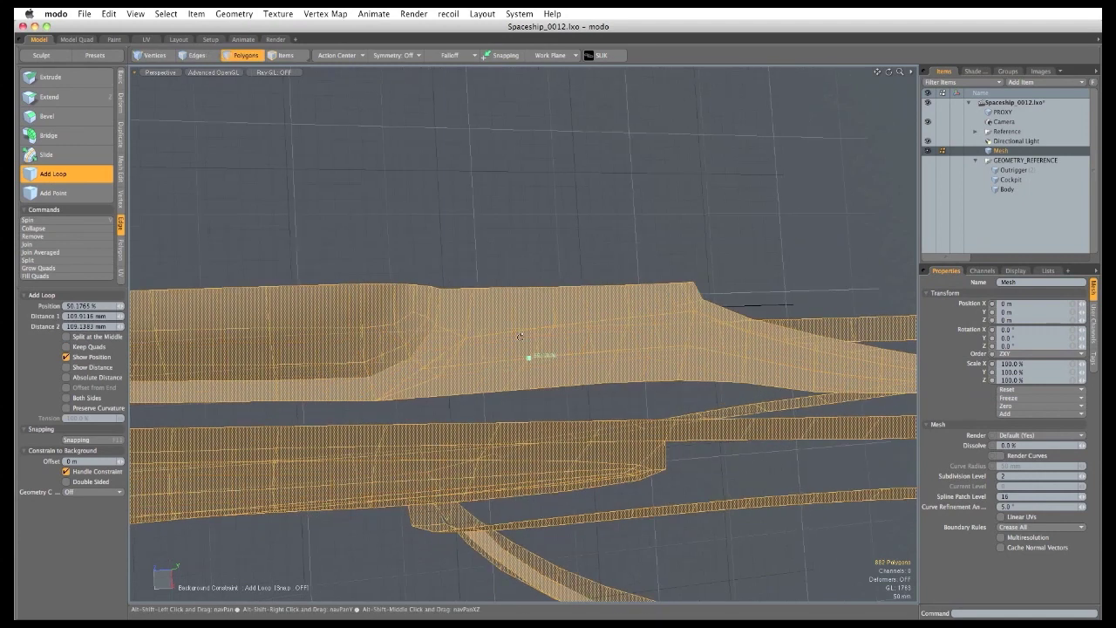
{"action": "key", "text": "q"}
In Wireframe display, Drag Weld the new loop's front end onto the adjoining vertex beside the pod, and switch the viewport to Texture shading.
{"action": "left_click", "coordinate": [196, 85]}
{"action": "left_click", "coordinate": [209, 74]}
{"action": "left_click", "coordinate": [209, 75]}
{"action": "left_click", "coordinate": [210, 73]}
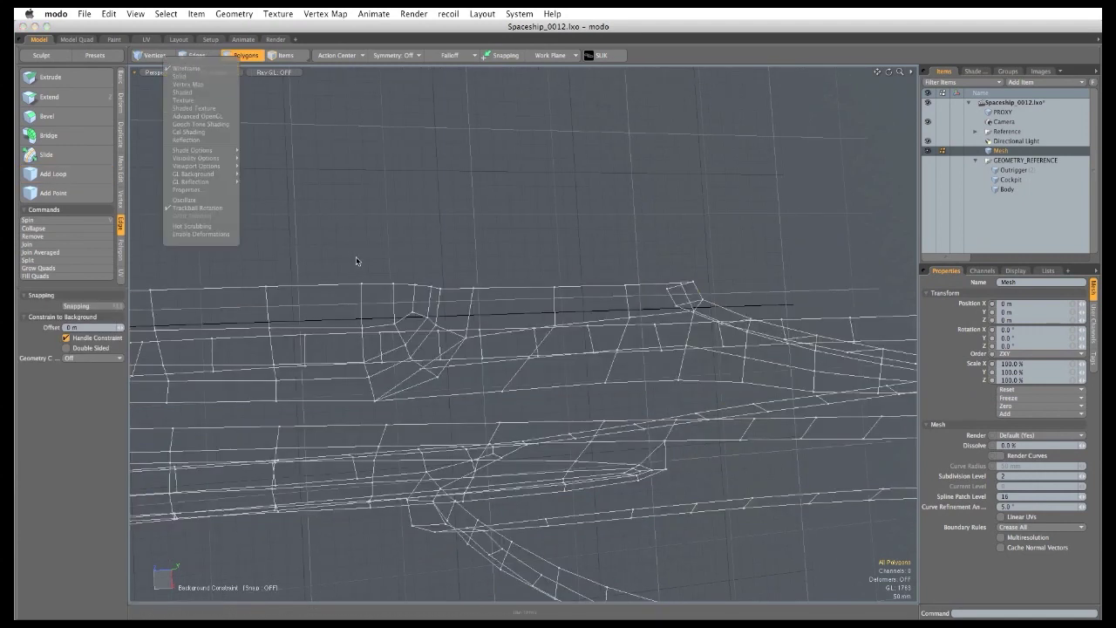
{"action": "left_click", "coordinate": [368, 223]}
{"action": "left_click", "coordinate": [121, 200]}
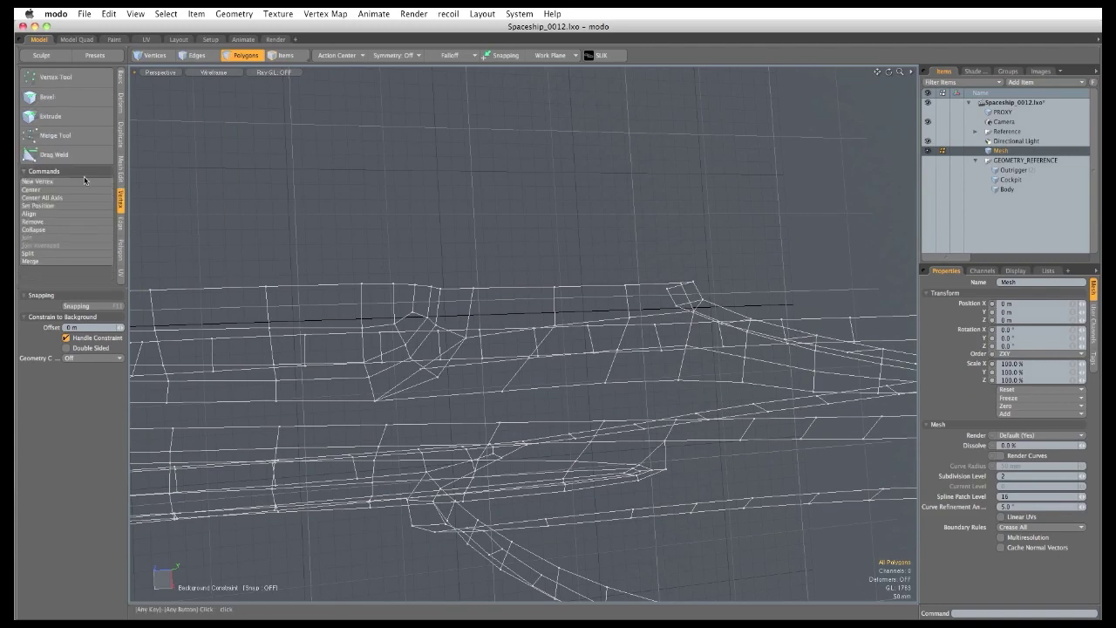
{"action": "left_click", "coordinate": [81, 156]}
{"action": "left_click_drag", "start_coordinate": [413, 318], "coordinate": [422, 412], "text": "ctrl+alt"}
{"action": "key", "text": "space"}
{"action": "left_click", "coordinate": [214, 73]}
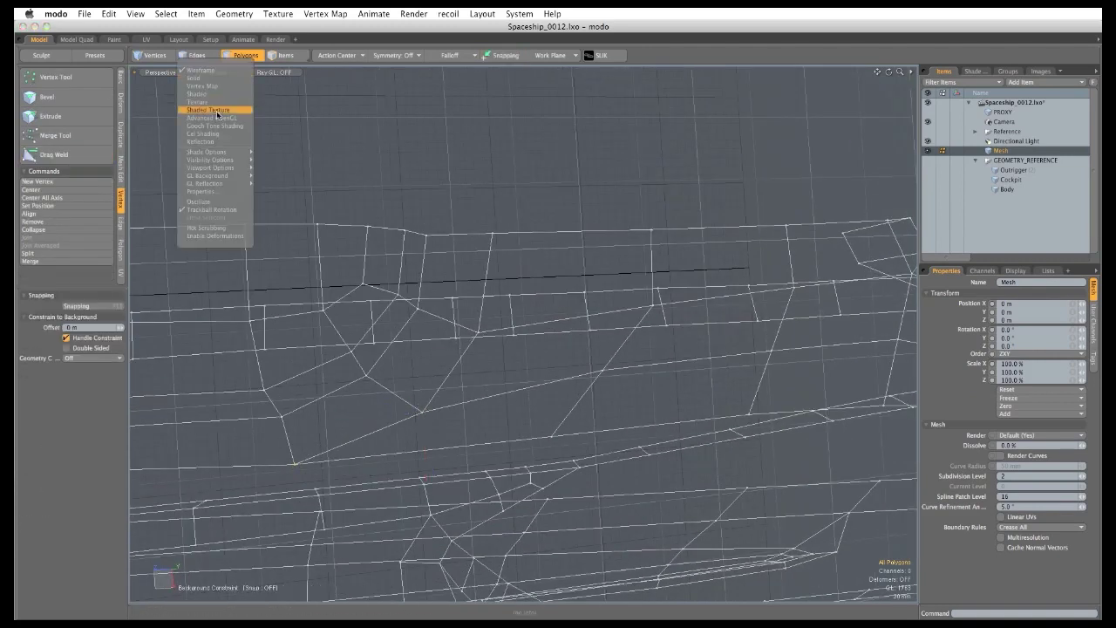
{"action": "left_click", "coordinate": [219, 111]}
Fill the stepped gap at the panel's rear end with a polygon made from its four boundary vertices.
{"action": "mouse_move", "coordinate": [662, 383]}
{"action": "left_mouse_down", "text": "ctrl+alt"}
{"action": "mouse_move", "coordinate": [570, 414]}
{"action": "mouse_move", "coordinate": [620, 369]}
{"action": "mouse_move", "coordinate": [583, 347]}
{"action": "left_mouse_up", "text": "ctrl+alt"}
{"action": "key", "text": "1"}
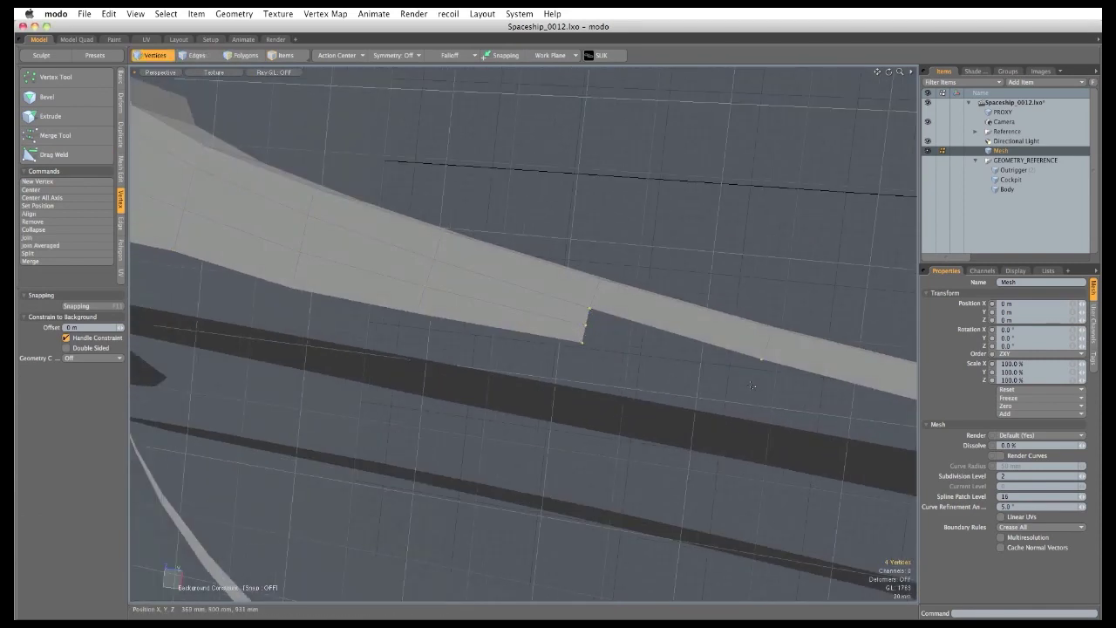
{"action": "key", "text": "p"}
With the reference geometry hidden, Bridge the facing edge rows of the upper panel and side seam strip from the rear opening to the nose, using one segment.
{"action": "left_click_drag", "start_coordinate": [675, 427], "coordinate": [491, 354], "text": "alt"}
{"action": "left_click_drag", "start_coordinate": [488, 518], "coordinate": [574, 355], "text": "alt+shift"}
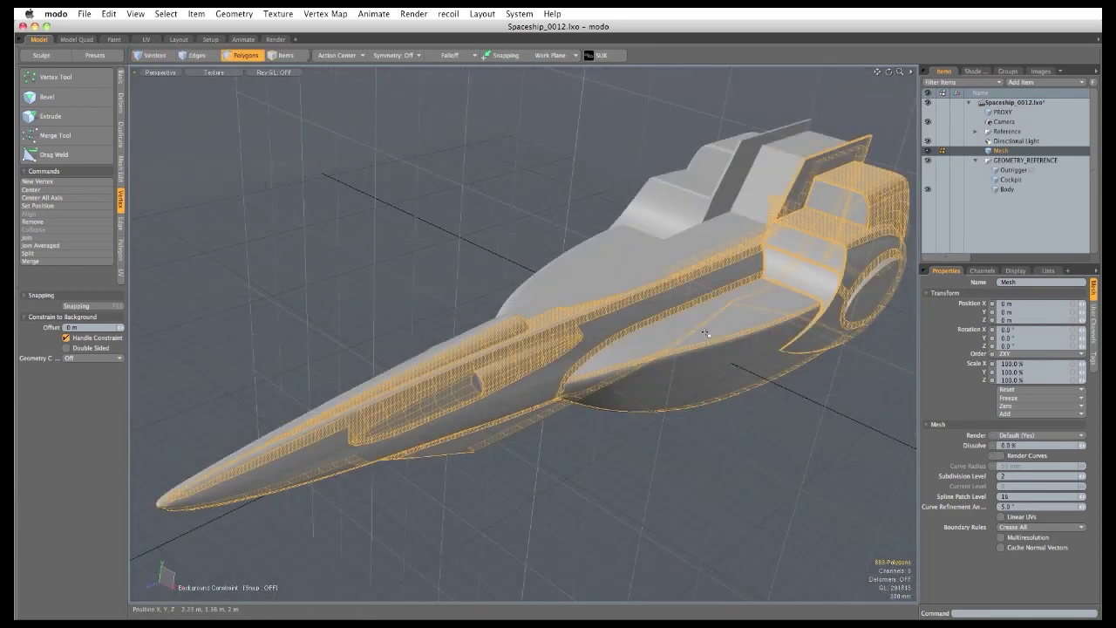
{"action": "left_click", "coordinate": [928, 162]}
{"action": "left_click_drag", "start_coordinate": [741, 515], "coordinate": [470, 497], "text": "alt"}
{"action": "left_click_drag", "start_coordinate": [470, 497], "coordinate": [645, 392], "text": "alt"}
{"action": "left_click_drag", "start_coordinate": [645, 392], "coordinate": [653, 349], "text": "alt"}
{"action": "key", "text": "2"}
{"action": "left_click", "coordinate": [558, 272], "text": "shift"}
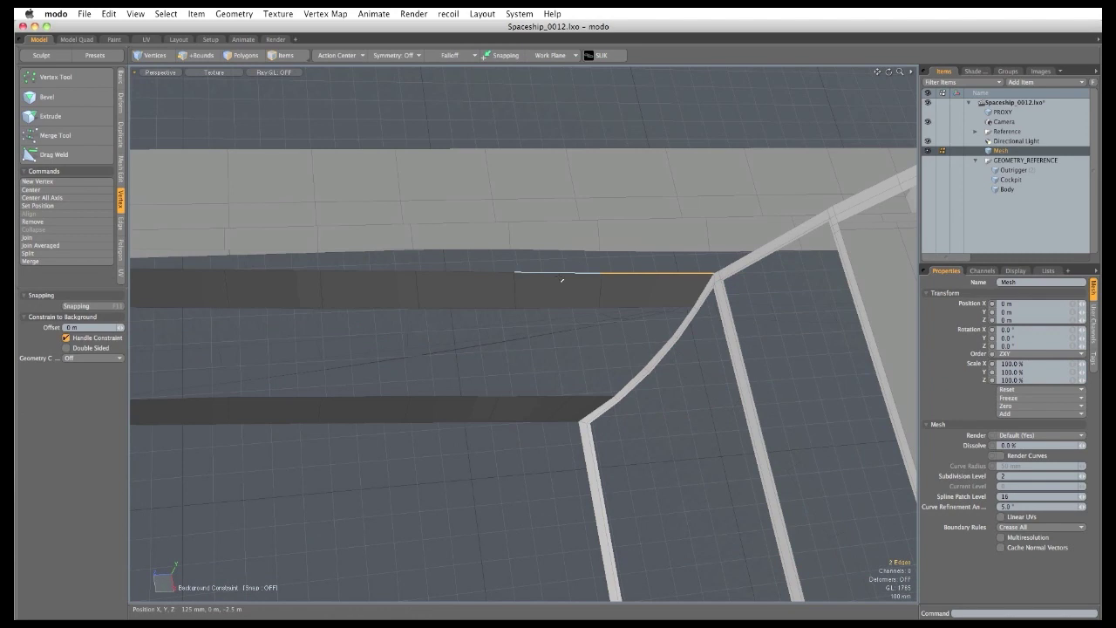
{"action": "key", "text": "Up"}
{"action": "key", "text": "Up"}
{"action": "key", "text": "Up"}
{"action": "key", "text": "Up"}
{"action": "key", "text": "Up"}
{"action": "key", "text": "Up"}
{"action": "key", "text": "Up"}
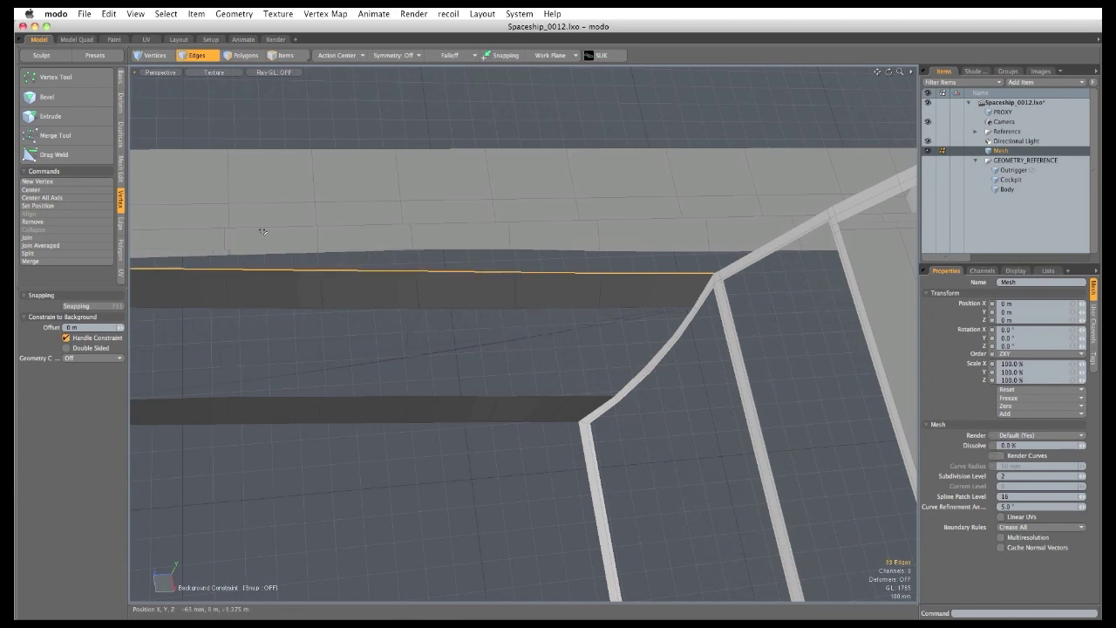
{"action": "left_click_drag", "start_coordinate": [651, 353], "coordinate": [898, 455], "text": "alt"}
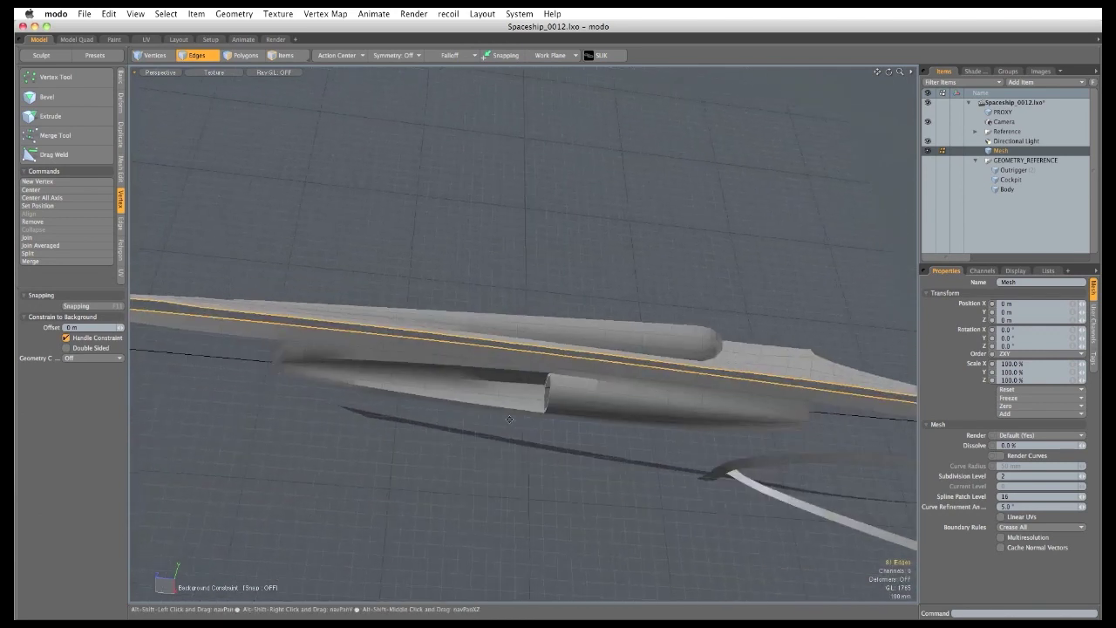
{"action": "left_click_drag", "start_coordinate": [157, 349], "coordinate": [509, 360], "text": "alt+shift"}
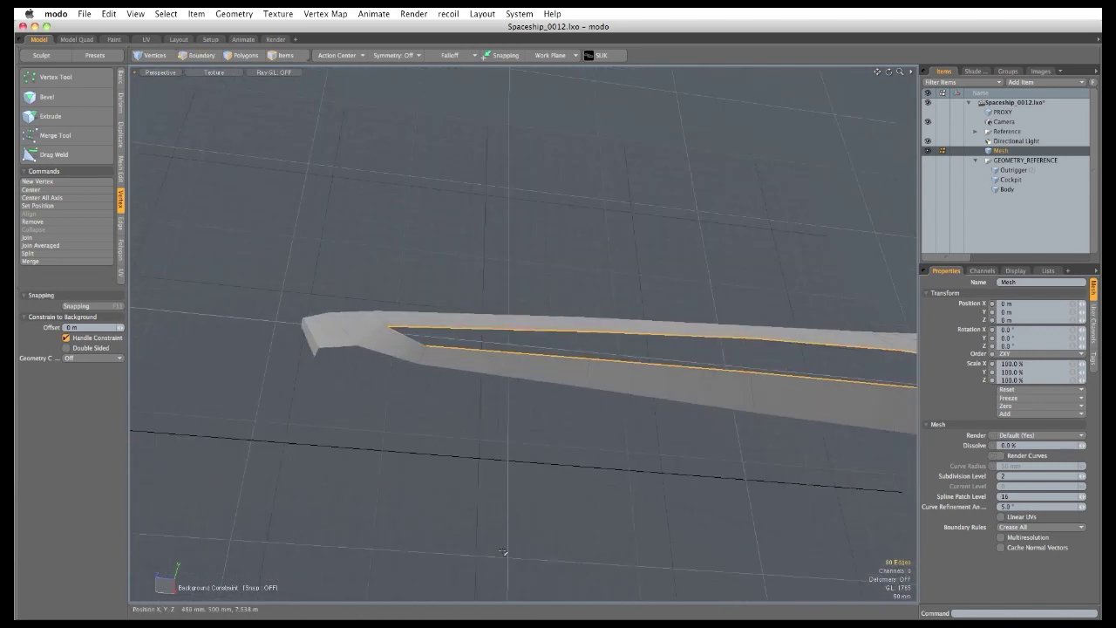
{"action": "left_click_drag", "start_coordinate": [368, 511], "coordinate": [547, 455], "text": "alt"}
{"action": "left_click", "coordinate": [120, 134]}
{"action": "left_click", "coordinate": [92, 105]}
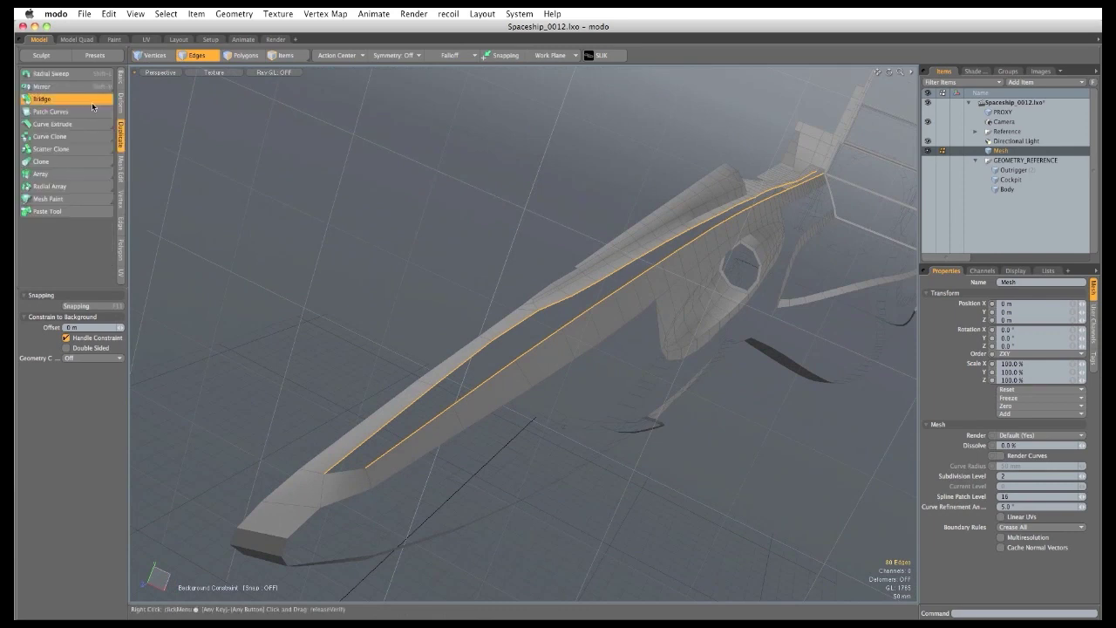
{"action": "left_click", "coordinate": [91, 102]}
{"action": "left_click", "coordinate": [299, 317]}
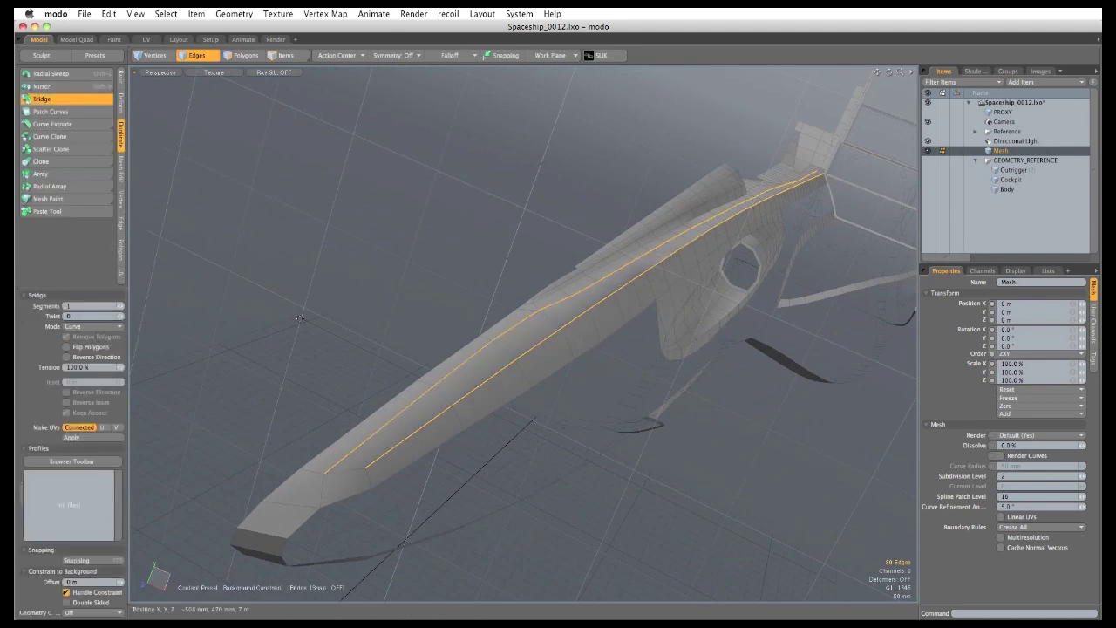
{"action": "key", "text": "space"}
{"action": "left_click", "coordinate": [285, 320]}
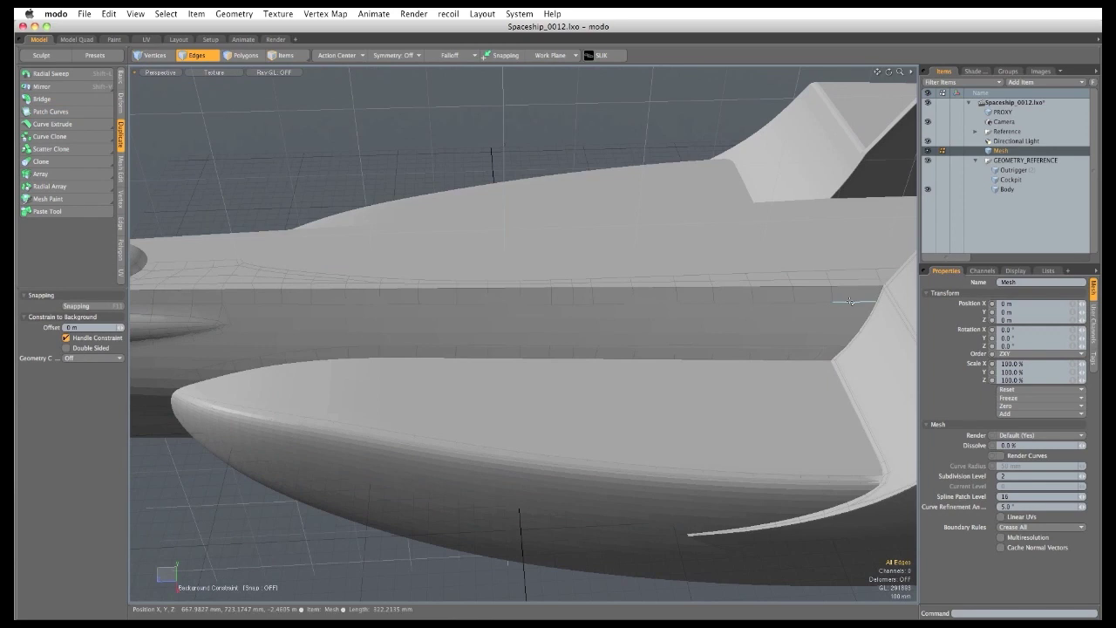
Set the geometry constraint to Screen Axis and Edge Extend the side strip's lower edges between the rear opening and side pod down the hull side.
{"action": "left_click", "coordinate": [850, 301]}
{"action": "key", "text": "Up"}
{"action": "key", "text": "Up"}
{"action": "key", "text": "Up"}
{"action": "key", "text": "Up"}
{"action": "key", "text": "Up"}
{"action": "key", "text": "Up"}
{"action": "key", "text": "Up"}
{"action": "key", "text": "Up"}
{"action": "key", "text": "Up"}
{"action": "key", "text": "Up"}
{"action": "key", "text": "Up"}
{"action": "key", "text": "Up"}
{"action": "key", "text": "Up"}
{"action": "key", "text": "Up"}
{"action": "key", "text": "Up"}
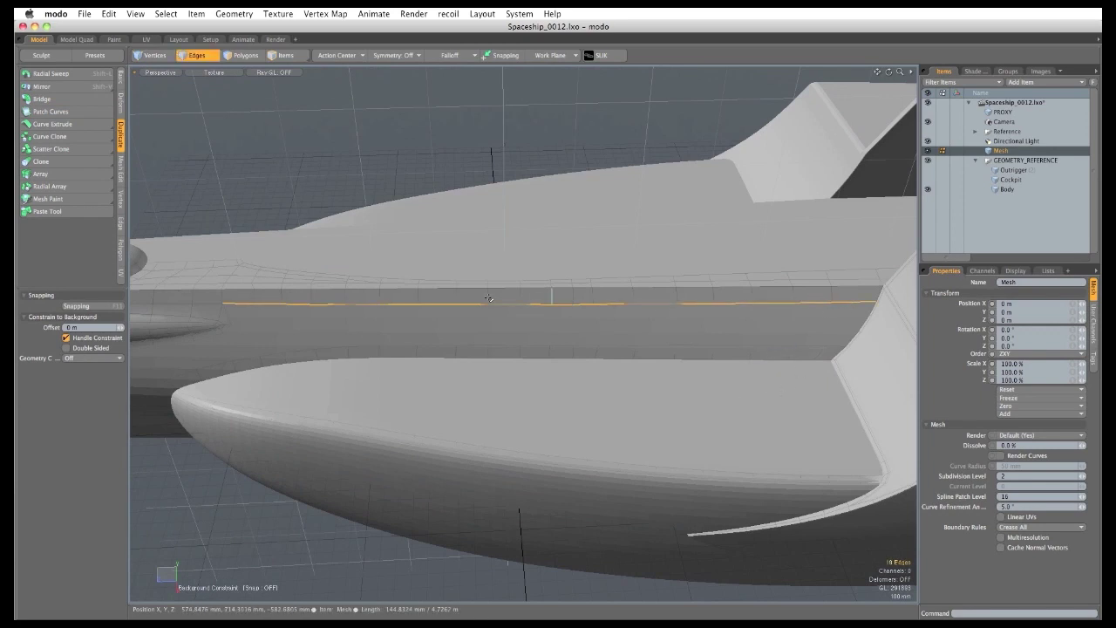
{"action": "left_click", "coordinate": [101, 358]}
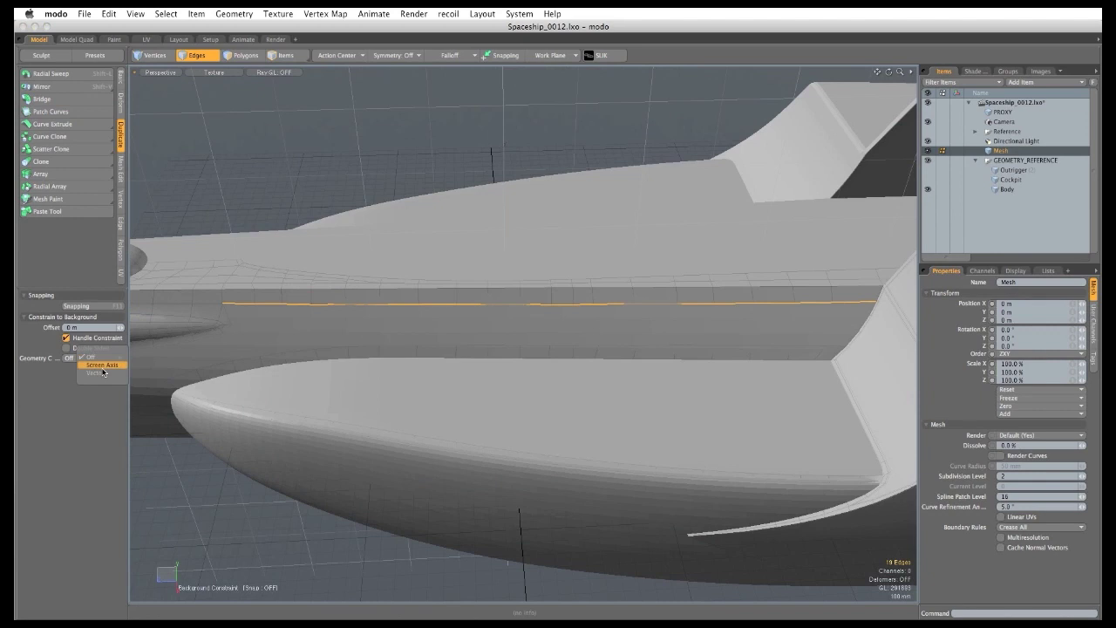
{"action": "left_click", "coordinate": [97, 369]}
{"action": "left_click_drag", "start_coordinate": [570, 387], "coordinate": [535, 344], "text": "alt"}
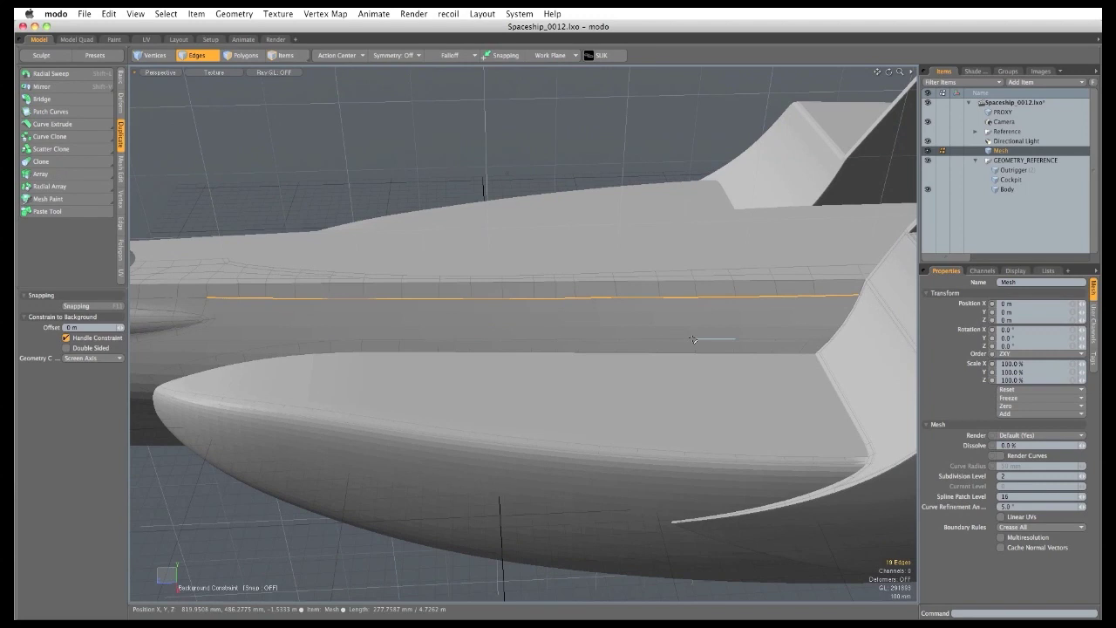
{"action": "key", "text": "z"}
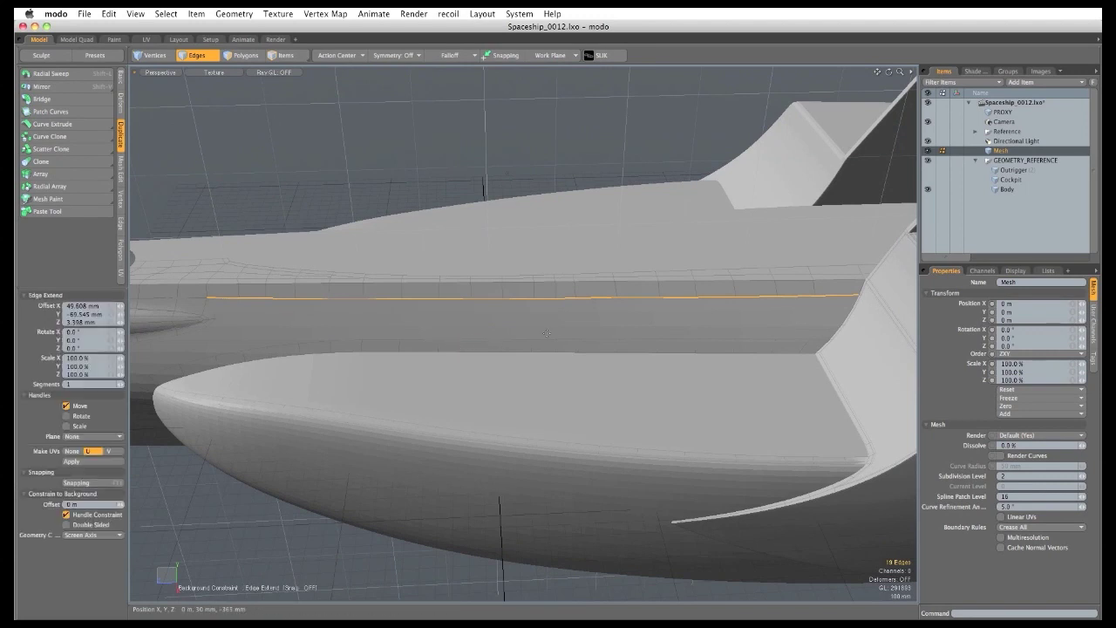
{"action": "left_click_drag", "start_coordinate": [505, 312], "coordinate": [486, 345]}
{"action": "key", "text": "q"}
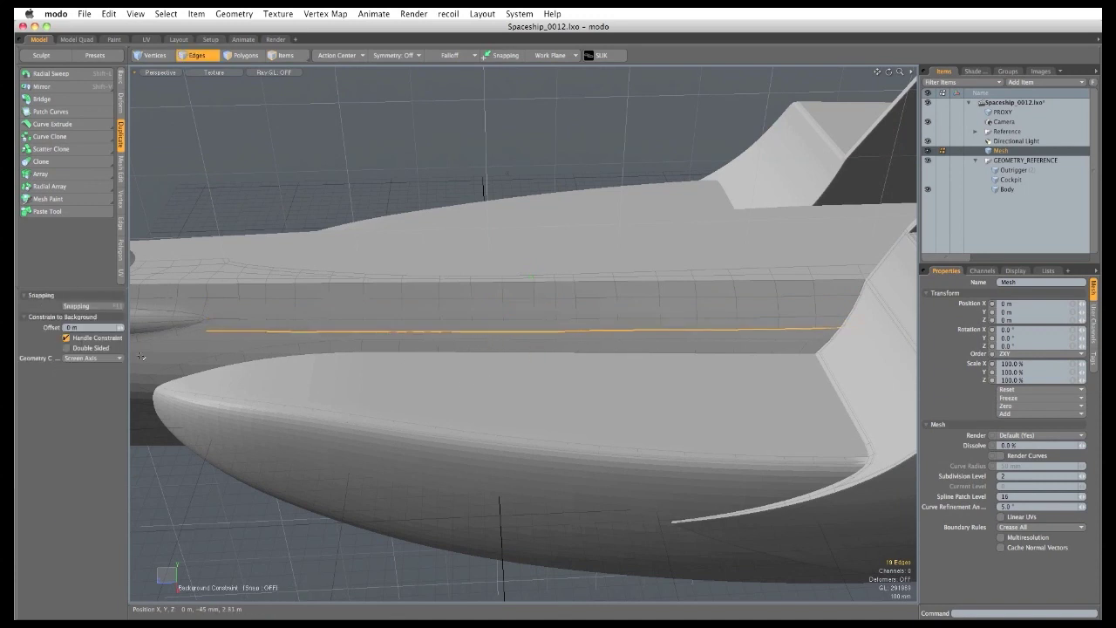
{"action": "left_click_drag", "start_coordinate": [254, 421], "coordinate": [566, 410], "text": "alt"}
{"action": "mouse_move", "coordinate": [510, 384]}
{"action": "left_mouse_down", "text": "ctrl+alt"}
{"action": "mouse_move", "coordinate": [538, 378]}
{"action": "mouse_move", "coordinate": [494, 380]}
{"action": "left_mouse_up", "text": "ctrl+alt"}
{"action": "left_click_drag", "start_coordinate": [493, 380], "coordinate": [610, 307], "text": "alt"}
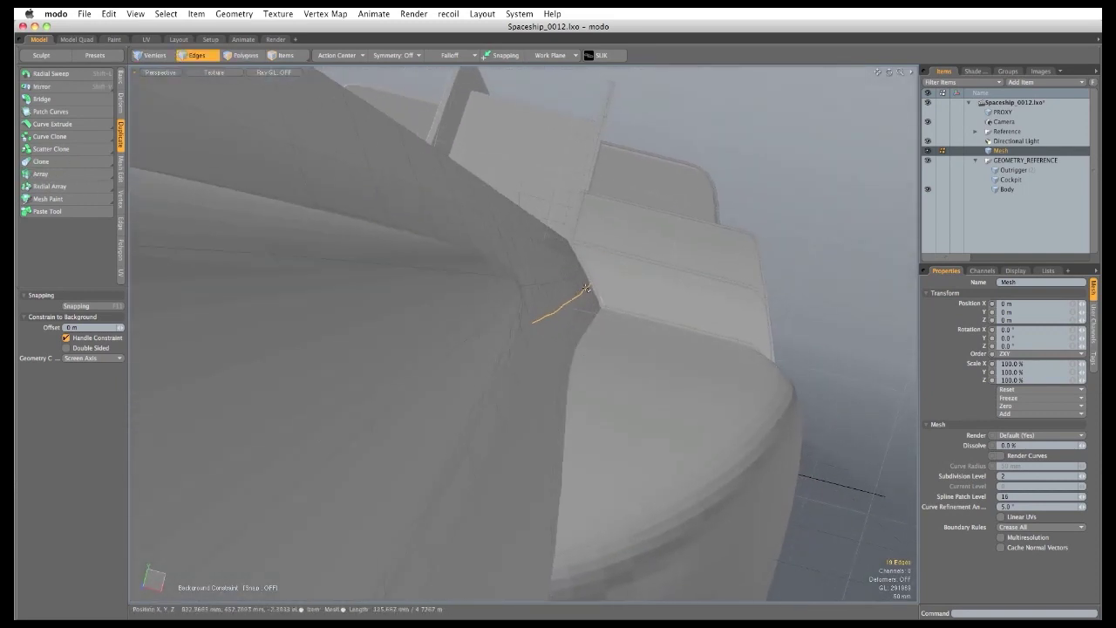
{"action": "left_click_drag", "start_coordinate": [497, 375], "coordinate": [542, 377], "text": "ctrl+alt"}
{"action": "left_click_drag", "start_coordinate": [542, 376], "coordinate": [449, 386], "text": "alt"}
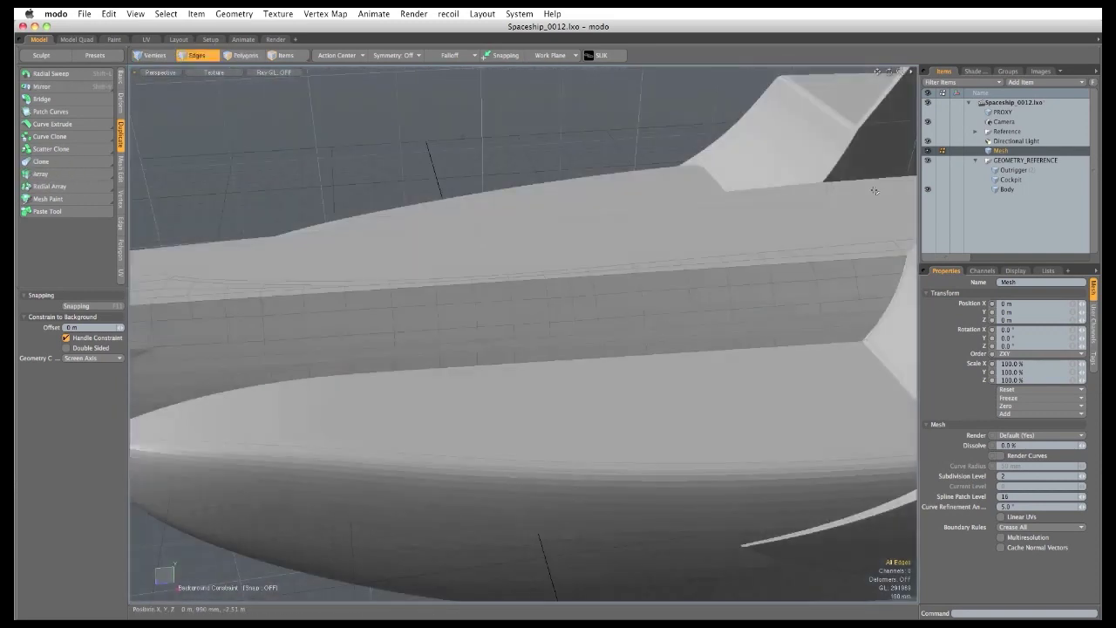
With the reference geometry hidden, Drag Weld the extended panel's rear vertices onto the curved opening strip and its lower front vertex onto the pod's edge.
{"action": "left_click", "coordinate": [928, 160]}
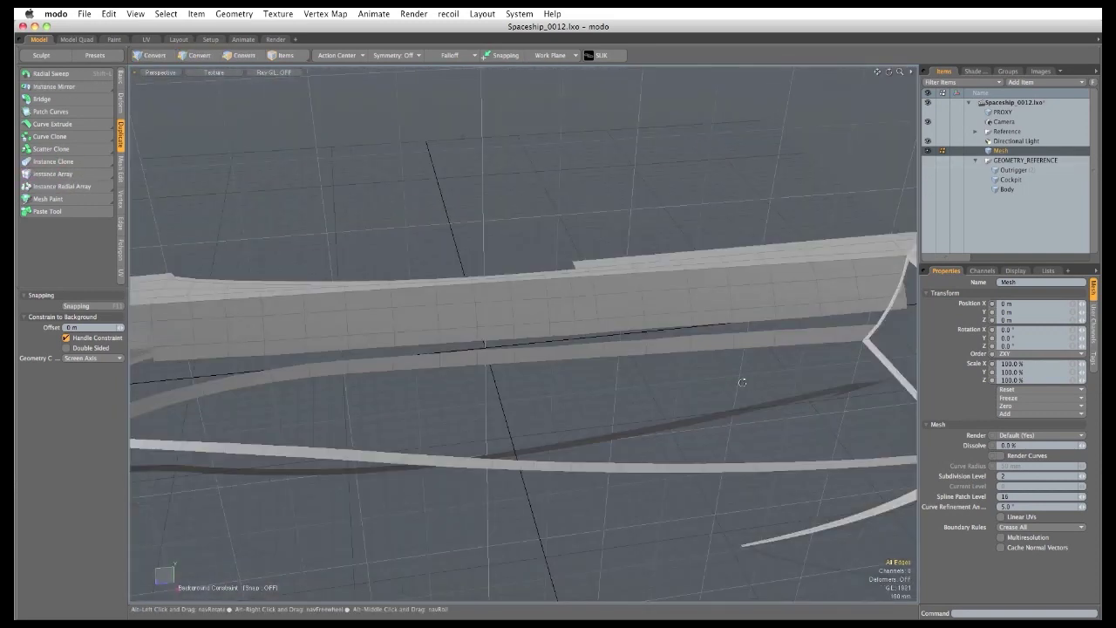
{"action": "left_click_drag", "start_coordinate": [751, 381], "coordinate": [375, 427], "text": "alt+shift"}
{"action": "left_click_drag", "start_coordinate": [375, 427], "coordinate": [673, 373], "text": "ctrl+alt"}
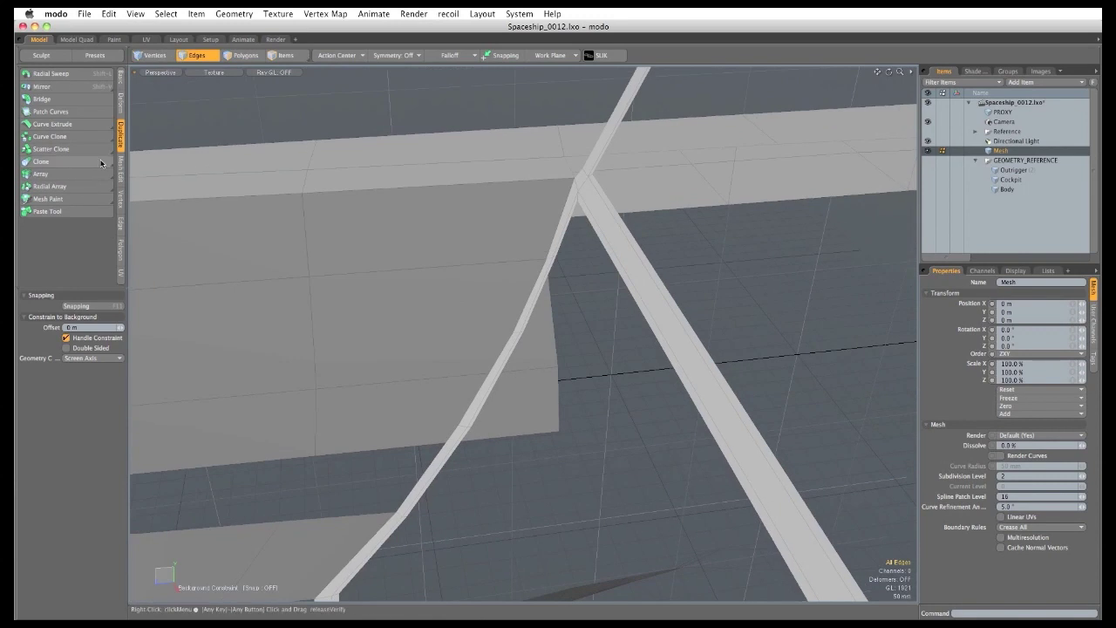
{"action": "left_click", "coordinate": [120, 199]}
{"action": "left_click", "coordinate": [76, 153]}
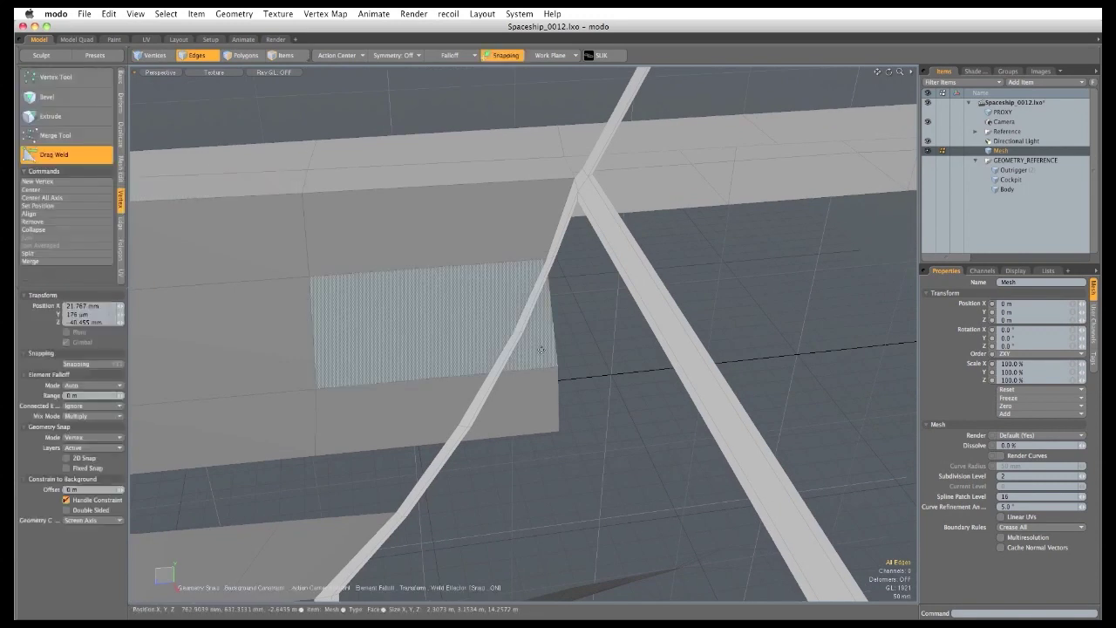
{"action": "left_click_drag", "start_coordinate": [556, 366], "coordinate": [517, 337]}
{"action": "left_click_drag", "start_coordinate": [557, 429], "coordinate": [664, 425]}
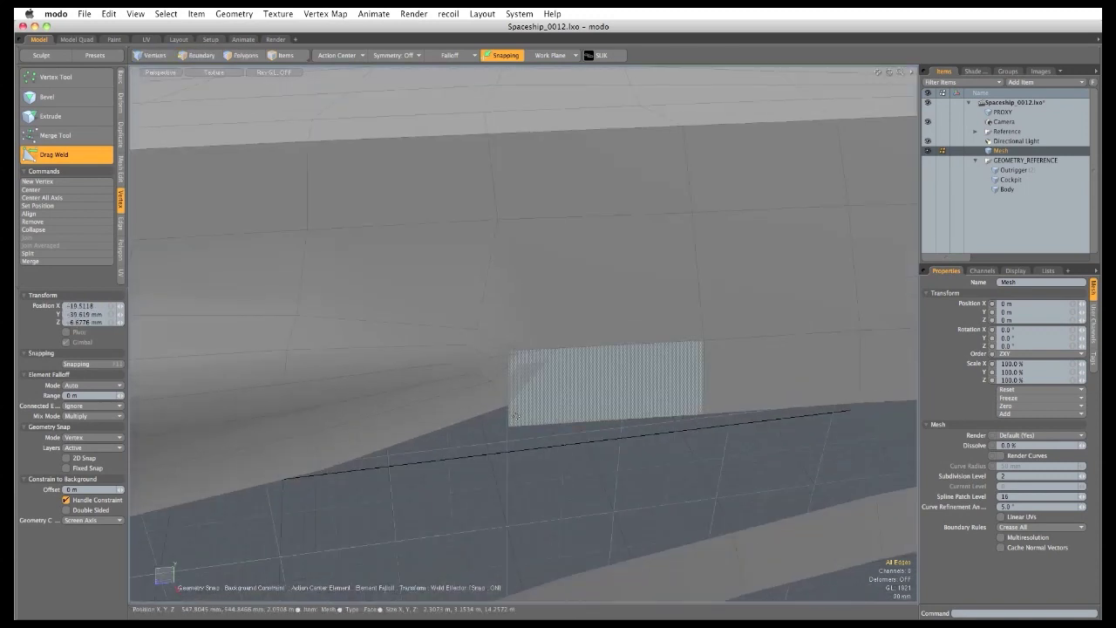
{"action": "left_click_drag", "start_coordinate": [508, 425], "coordinate": [507, 405]}
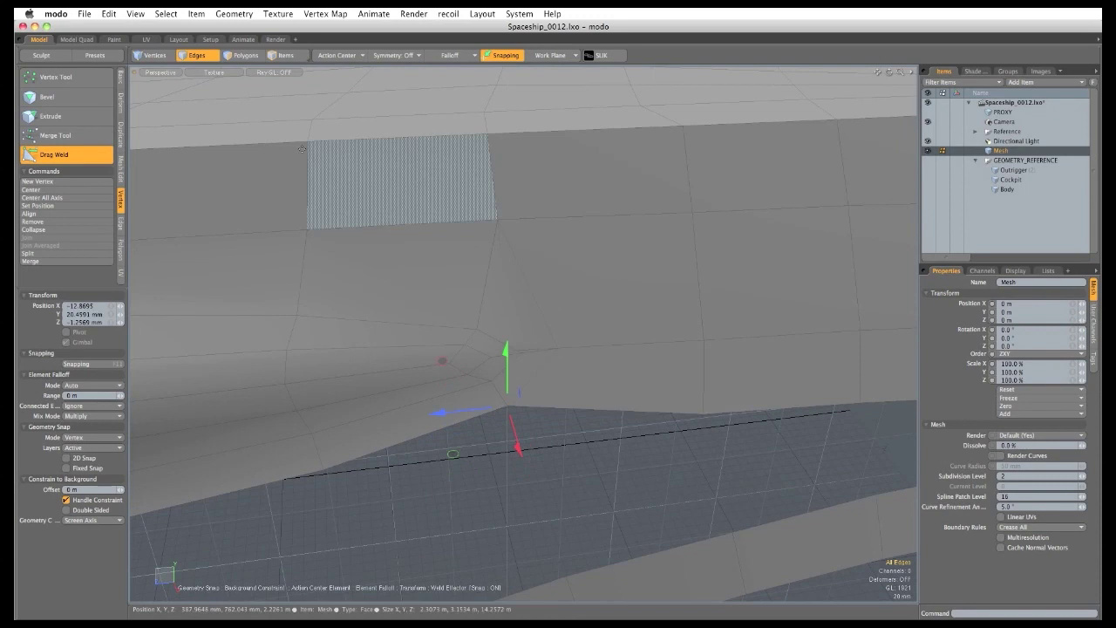
Bridge the extended side panel's lower edges to the facing edge row of the strip below, from the pod to the rear opening.
{"action": "left_click", "coordinate": [215, 72]}
{"action": "left_click", "coordinate": [216, 72]}
{"action": "left_click_drag", "start_coordinate": [488, 366], "coordinate": [577, 353], "text": "ctrl+alt"}
{"action": "left_click", "coordinate": [496, 357]}
{"action": "key", "text": "space"}
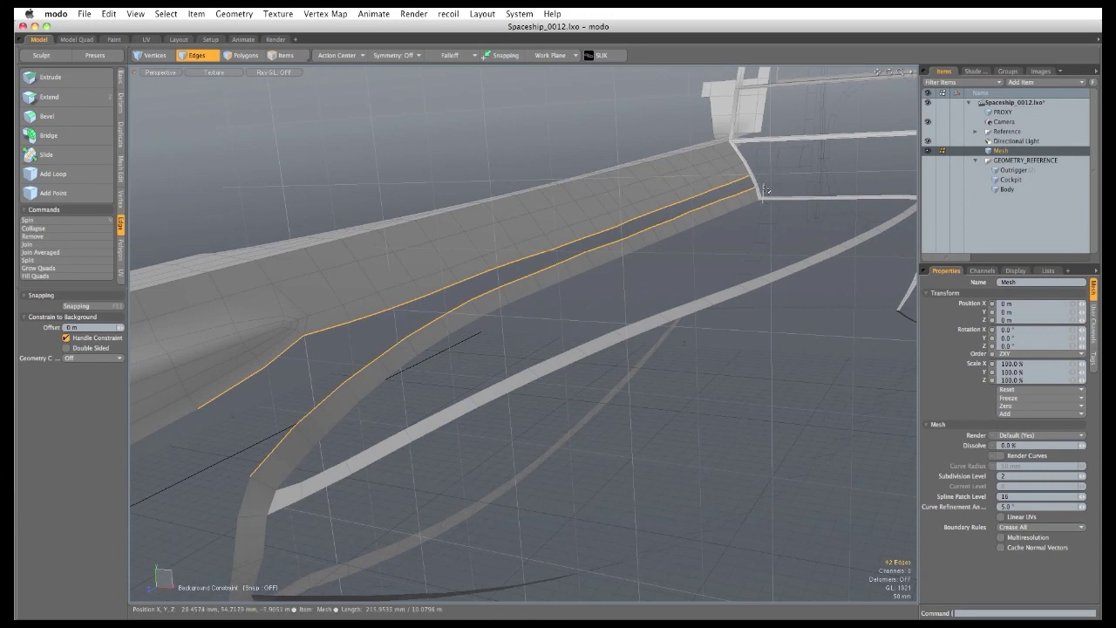
{"action": "left_click", "coordinate": [121, 136]}
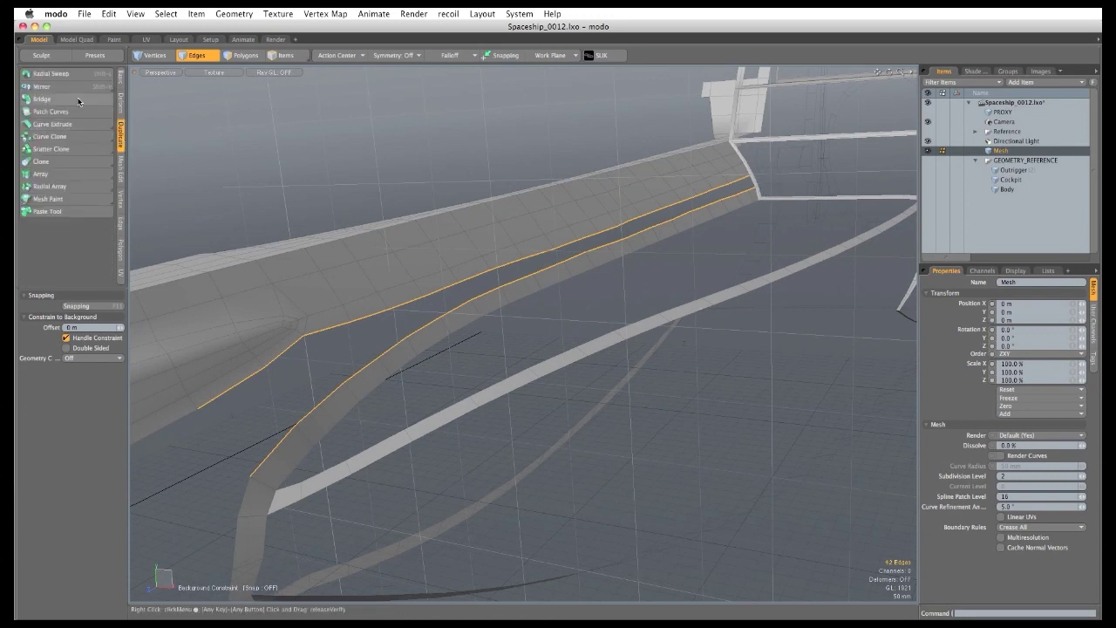
{"action": "left_click", "coordinate": [44, 99]}
{"action": "left_click", "coordinate": [301, 159]}
{"action": "key", "text": "space"}
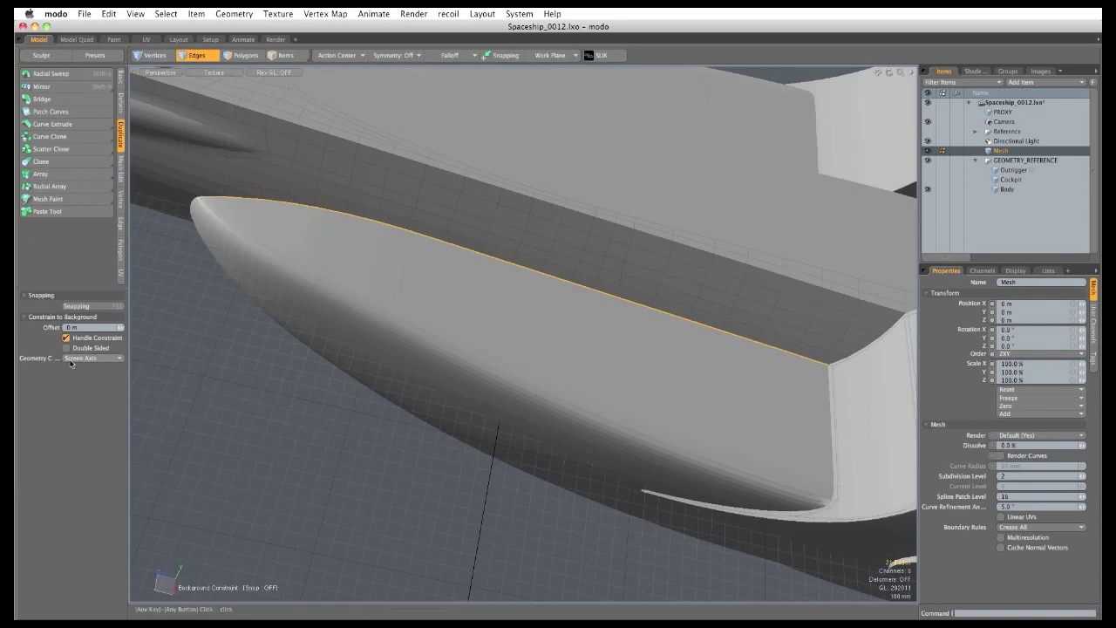
Edge Extend the leaf-shaped panel's upper edge row inward over the reference surface by about 70 mm in X and -9 mm in Z.
{"action": "left_click_drag", "start_coordinate": [446, 452], "coordinate": [492, 369], "text": "alt"}
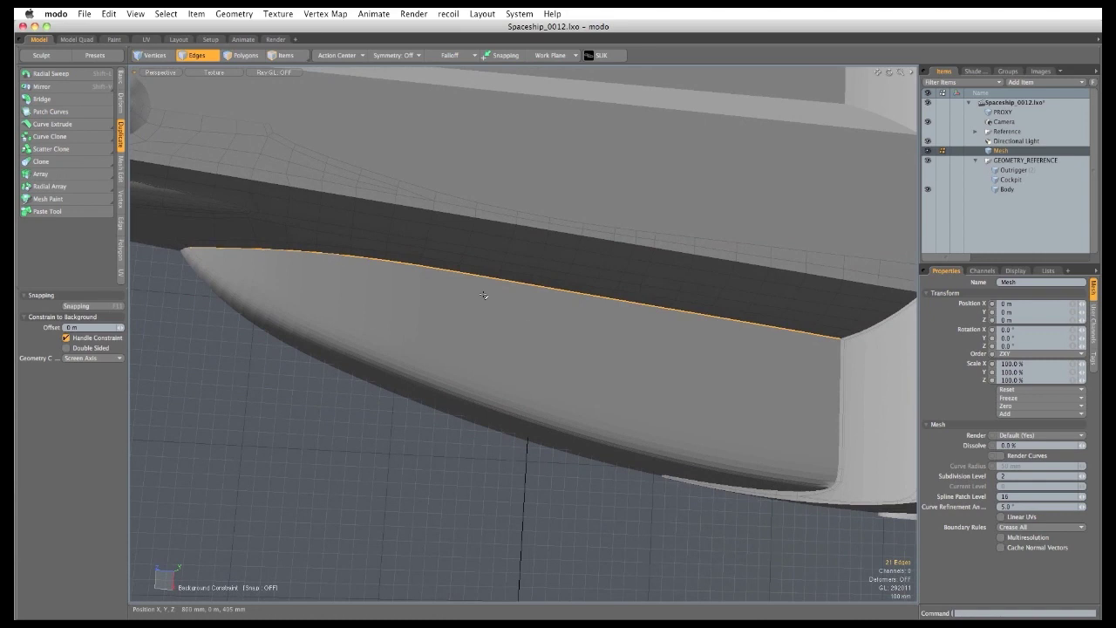
{"action": "key", "text": "z"}
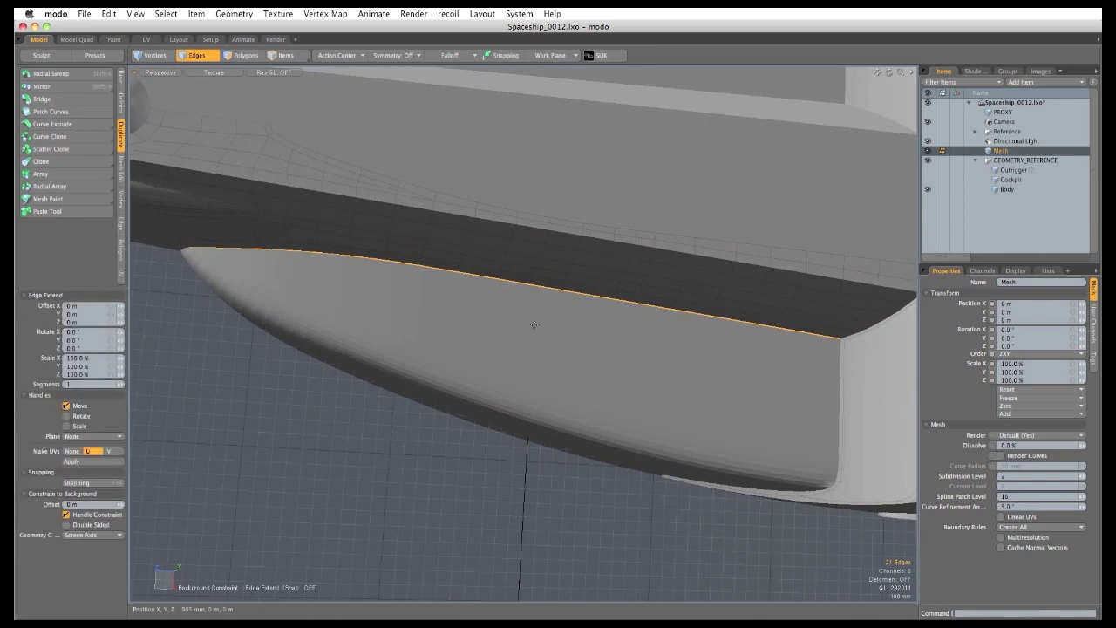
{"action": "left_click_drag", "start_coordinate": [535, 324], "coordinate": [535, 335]}
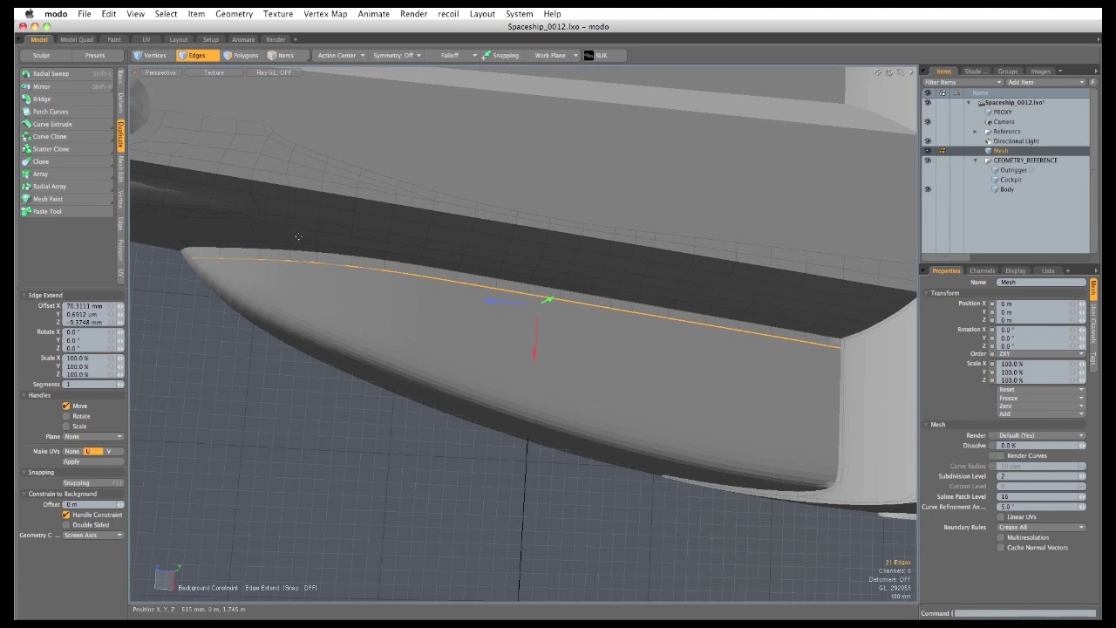
{"action": "key", "text": "q"}
With the reference geometry hidden, Drag Weld the extended strip's front vertex onto the lower strip at the pointed tip.
{"action": "left_click", "coordinate": [928, 162]}
{"action": "left_click", "coordinate": [282, 448]}
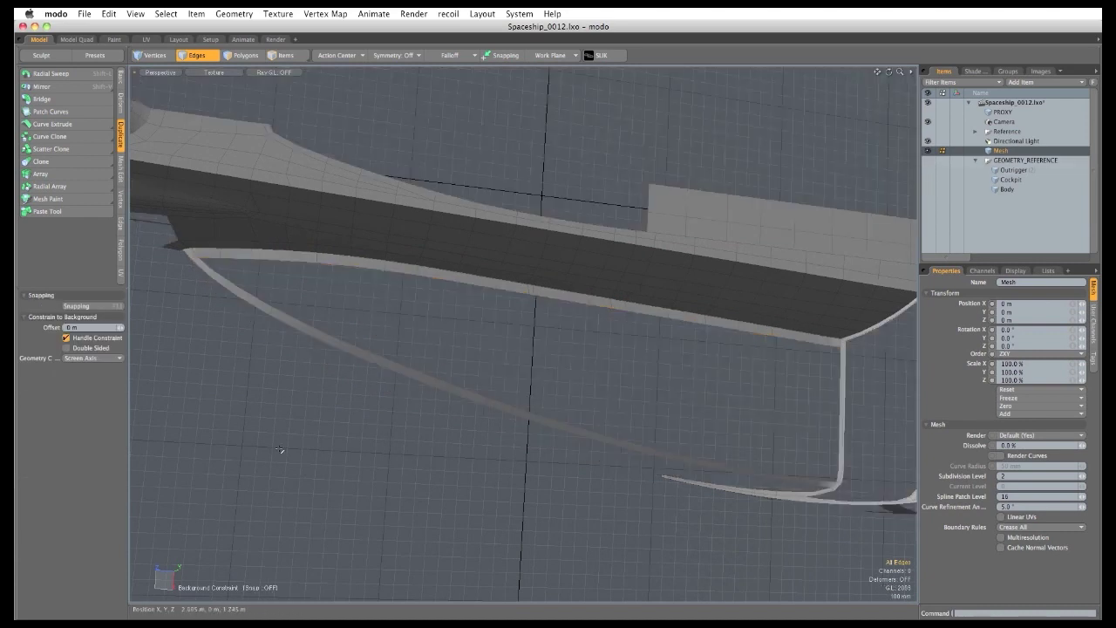
{"action": "left_click_drag", "start_coordinate": [641, 445], "coordinate": [416, 384], "text": "alt"}
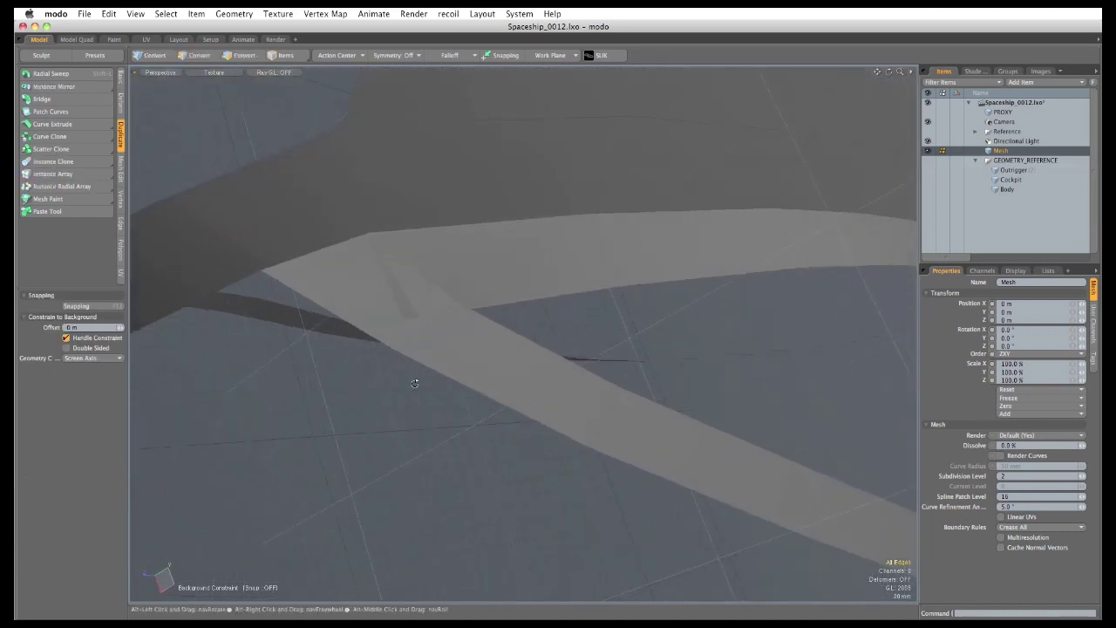
{"action": "left_click", "coordinate": [121, 200]}
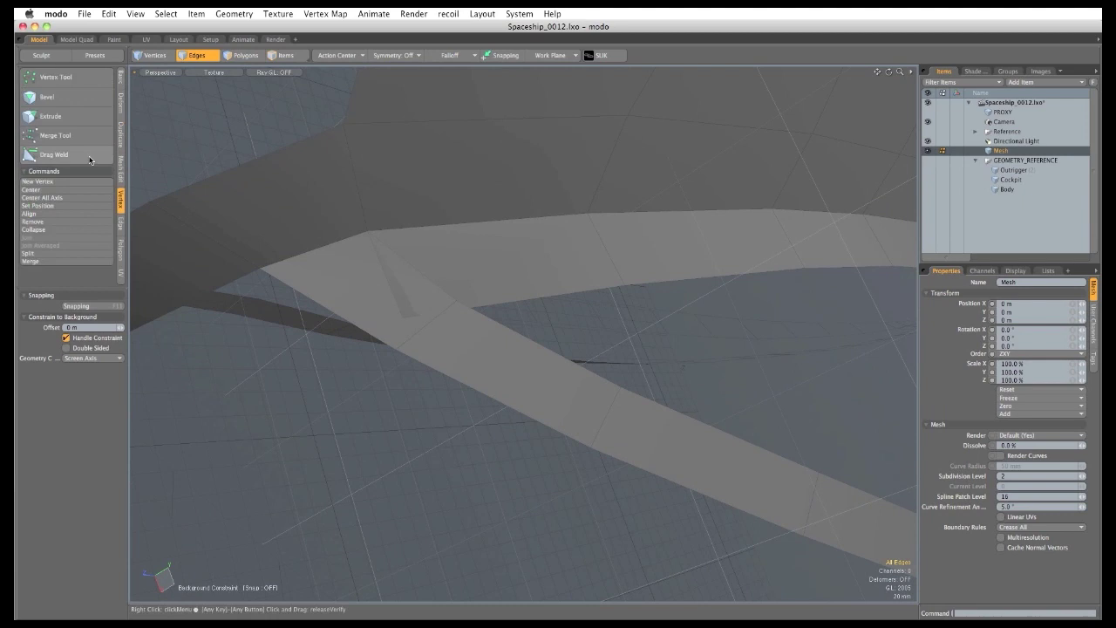
{"action": "left_click", "coordinate": [55, 154]}
{"action": "mouse_move", "coordinate": [413, 314]}
{"action": "left_mouse_down"}
{"action": "mouse_move", "coordinate": [456, 301]}
{"action": "mouse_move", "coordinate": [419, 331]}
{"action": "left_mouse_up"}
Add an edge loop across the opening's rear vertical strip, level with the inner corner of the extended upper strip.
{"action": "left_click_drag", "start_coordinate": [418, 331], "coordinate": [571, 380], "text": "alt"}
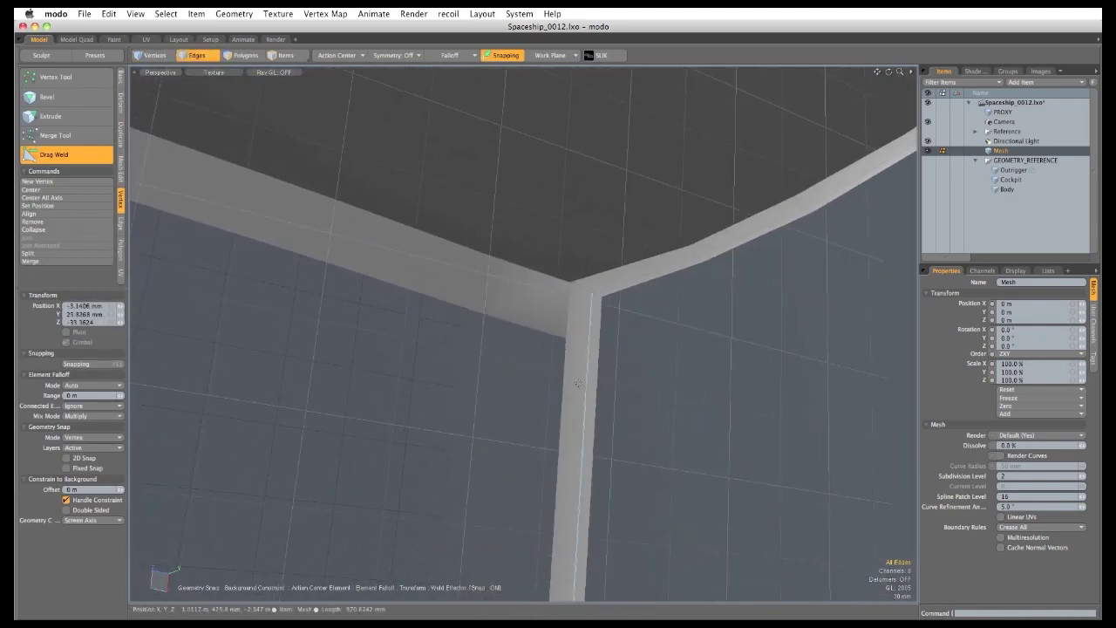
{"action": "key", "text": "q"}
{"action": "left_click", "coordinate": [122, 228]}
{"action": "left_click", "coordinate": [86, 176]}
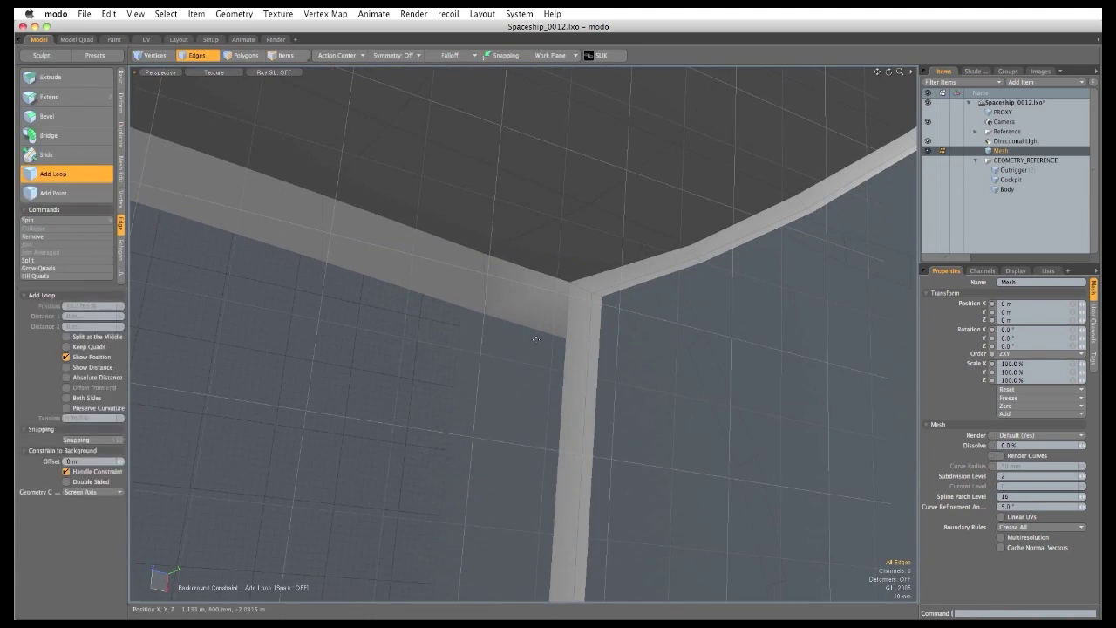
{"action": "left_click", "coordinate": [589, 345]}
{"action": "key", "text": "space"}
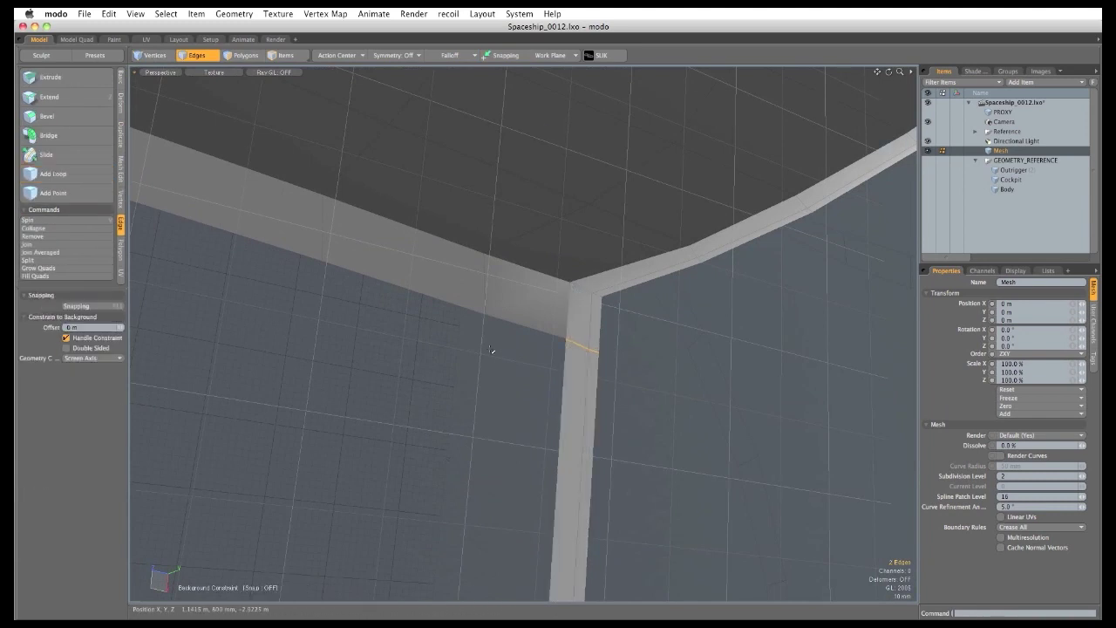
In wireframe shading, Drag Weld the extended upper strip's rear vertex onto the inner vertex of the new edge loop.
{"action": "left_click", "coordinate": [219, 76]}
{"action": "left_click", "coordinate": [218, 72]}
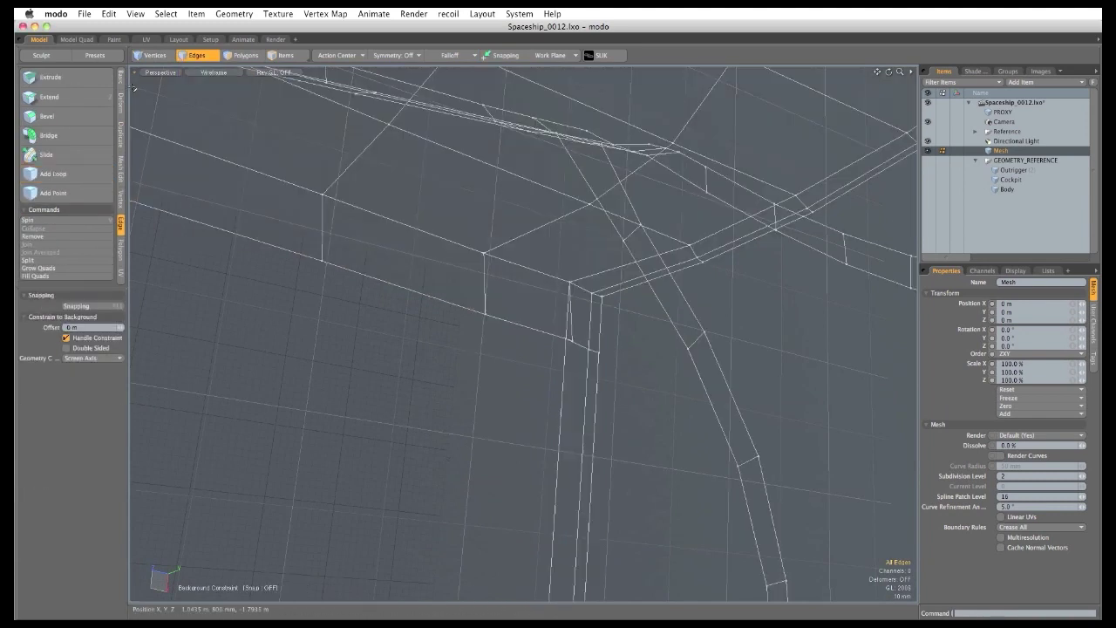
{"action": "left_click", "coordinate": [120, 199]}
{"action": "left_click", "coordinate": [71, 156]}
{"action": "scroll", "coordinate": [571, 351], "scroll_direction": "up", "scroll_amount": 2}
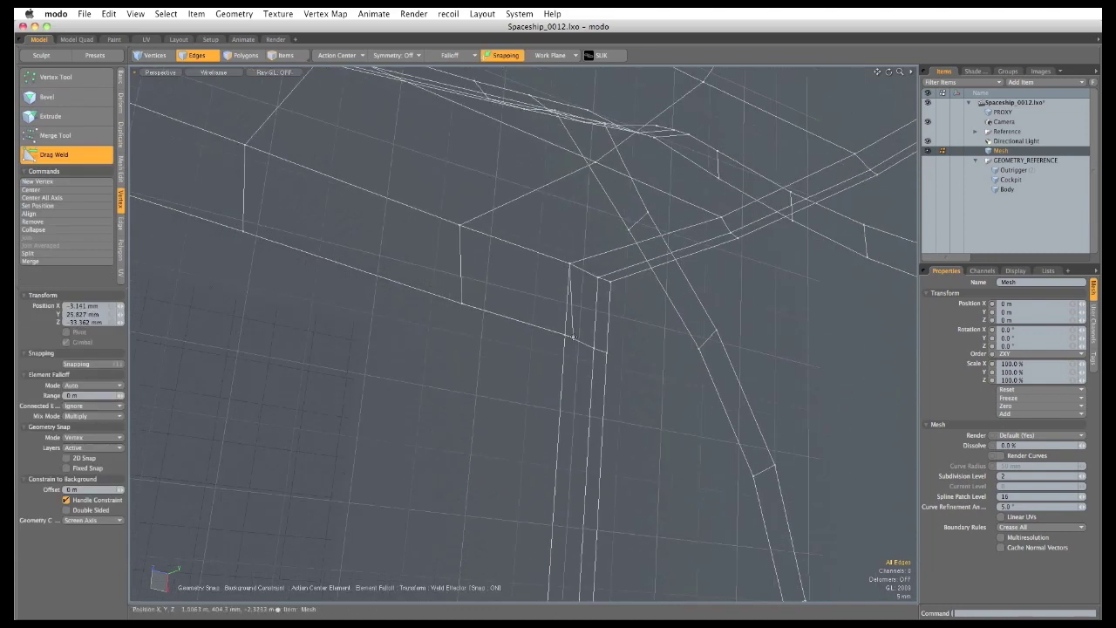
{"action": "left_click_drag", "start_coordinate": [572, 338], "coordinate": [547, 350]}
{"action": "key", "text": "space"}
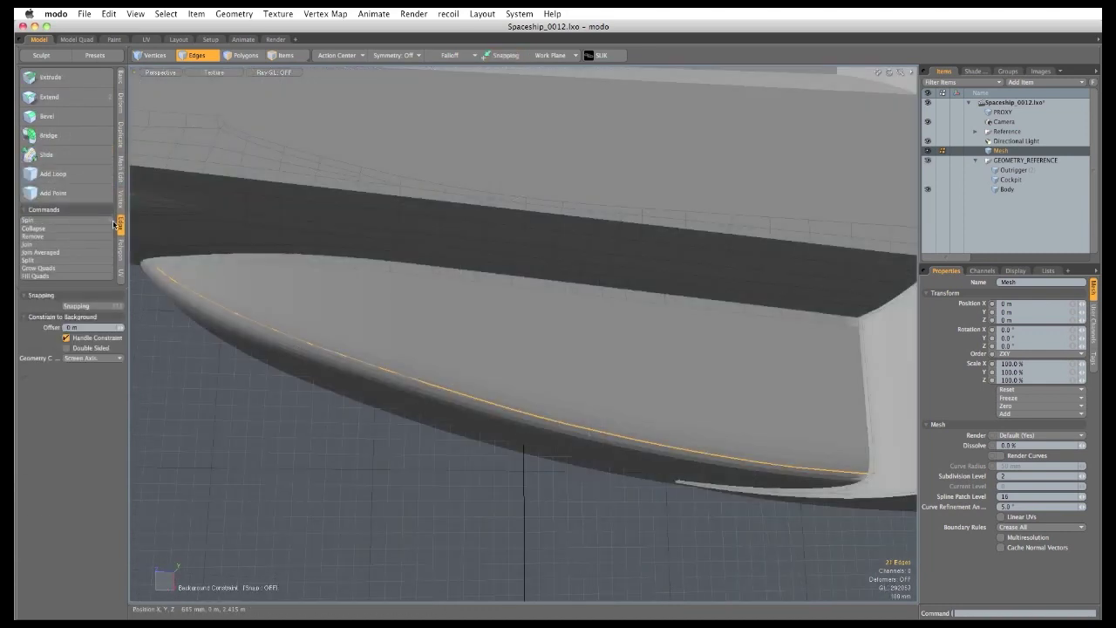
Edge Extend the leaf-shaped panel's lower edge row inward by about -65 mm in X and -51 mm in Z.
{"action": "left_click", "coordinate": [44, 97]}
{"action": "left_click_drag", "start_coordinate": [502, 372], "coordinate": [509, 360]}
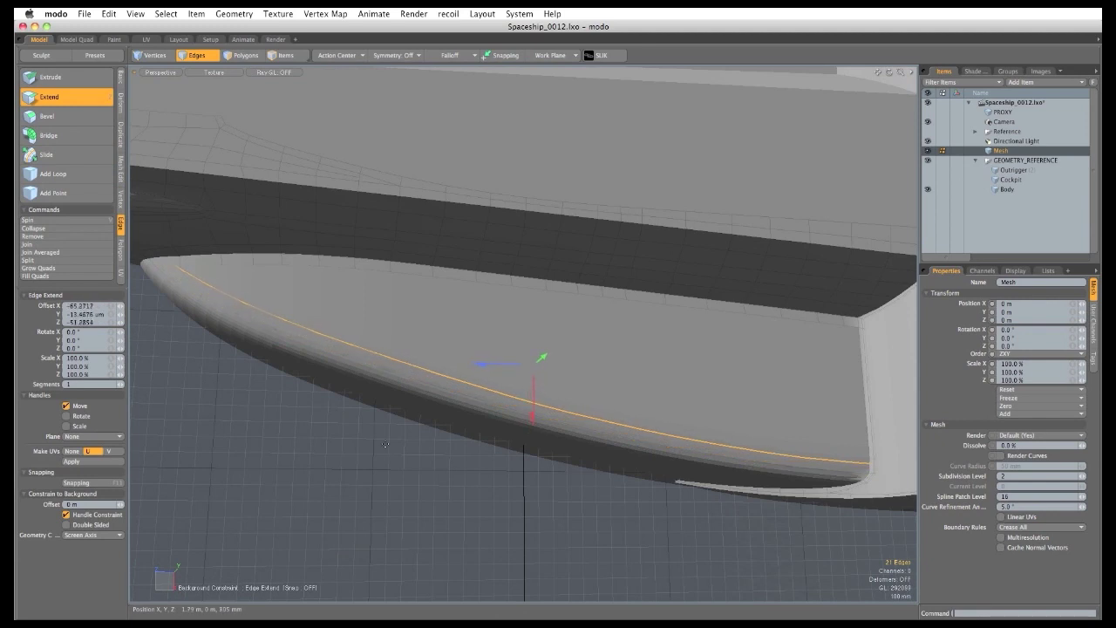
{"action": "key", "text": "space"}
{"action": "left_click", "coordinate": [615, 399]}
With the reference hidden and wireframe shading on, Drag Weld the lower extended strip's rear vertex to the vertical strip and its front vertex to the upper strip.
{"action": "left_click", "coordinate": [926, 162]}
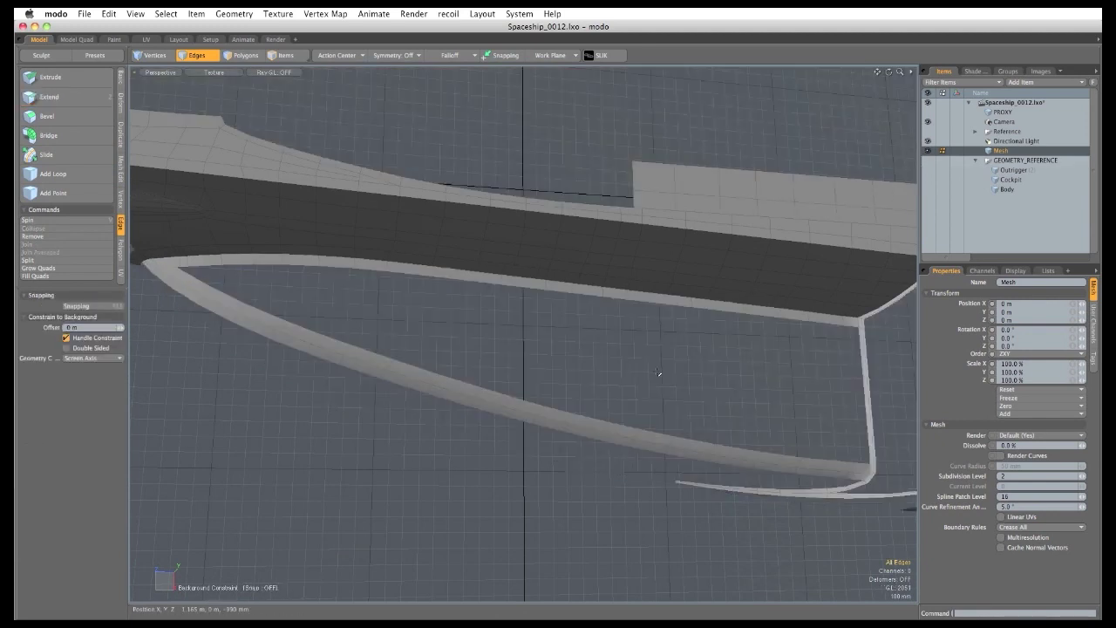
{"action": "left_click_drag", "start_coordinate": [767, 425], "coordinate": [702, 432], "text": "alt+shift"}
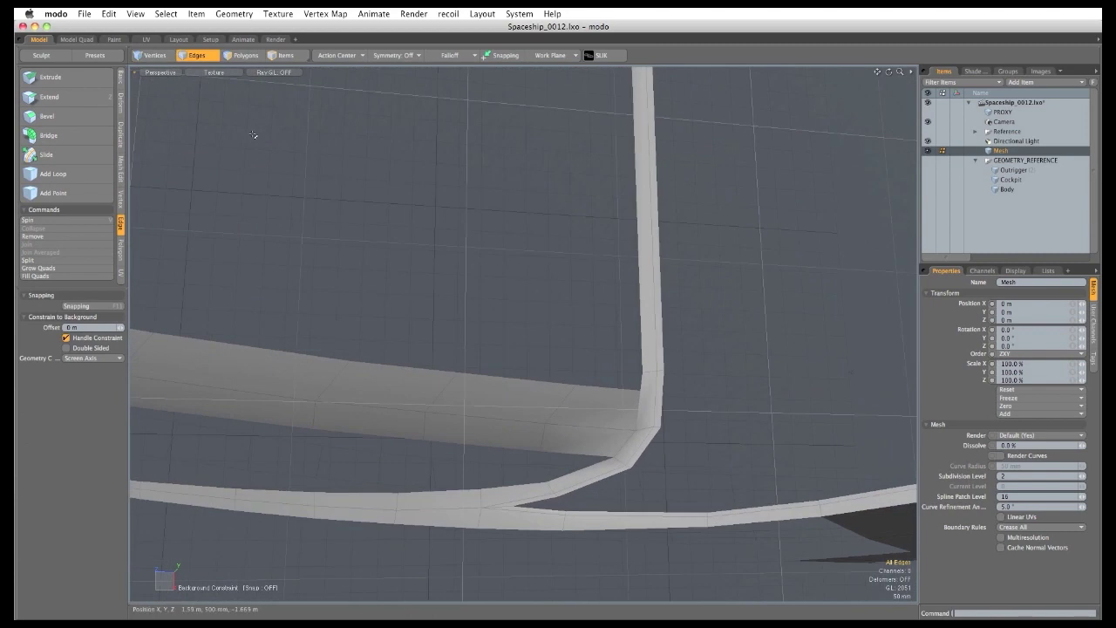
{"action": "left_click", "coordinate": [225, 75]}
{"action": "left_click", "coordinate": [209, 170]}
{"action": "left_click", "coordinate": [120, 199]}
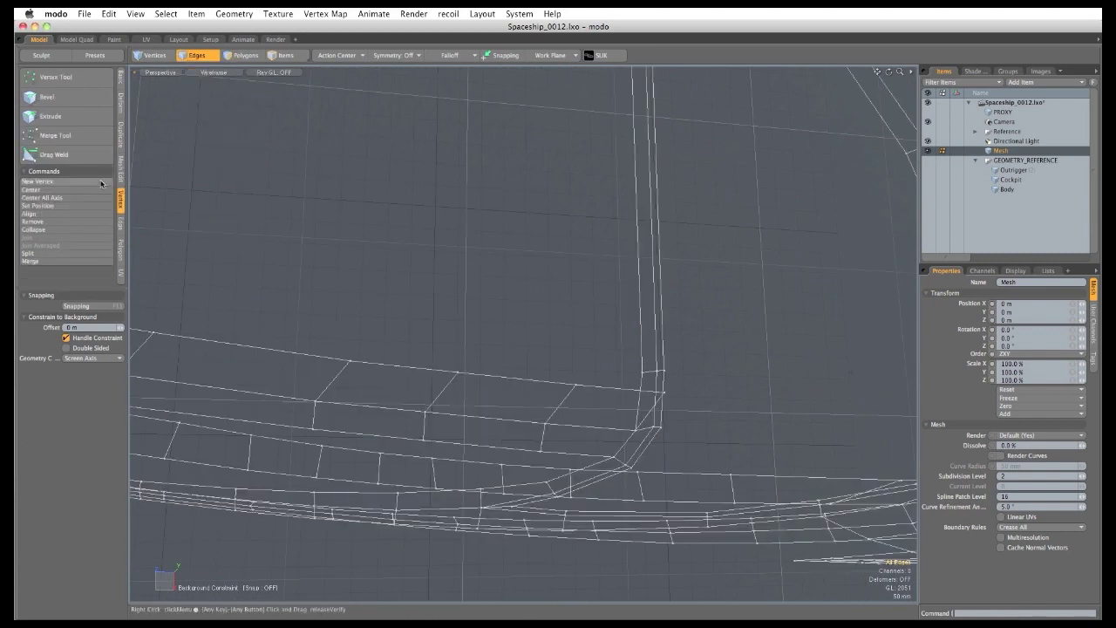
{"action": "left_click", "coordinate": [91, 156]}
{"action": "left_click_drag", "start_coordinate": [664, 393], "coordinate": [706, 371]}
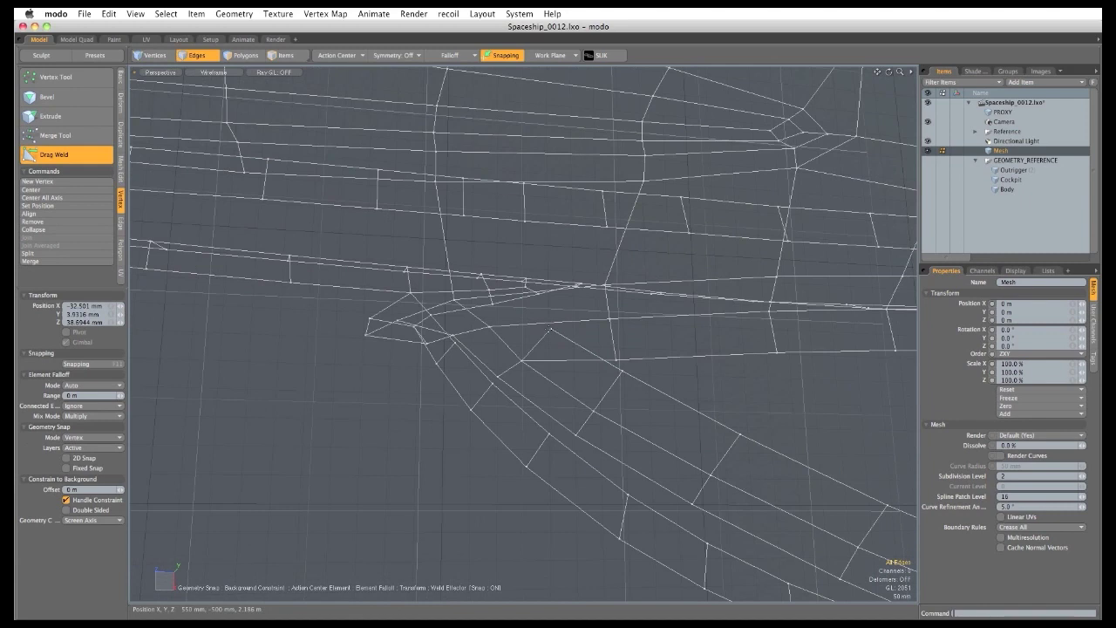
{"action": "left_click_drag", "start_coordinate": [556, 328], "coordinate": [610, 358]}
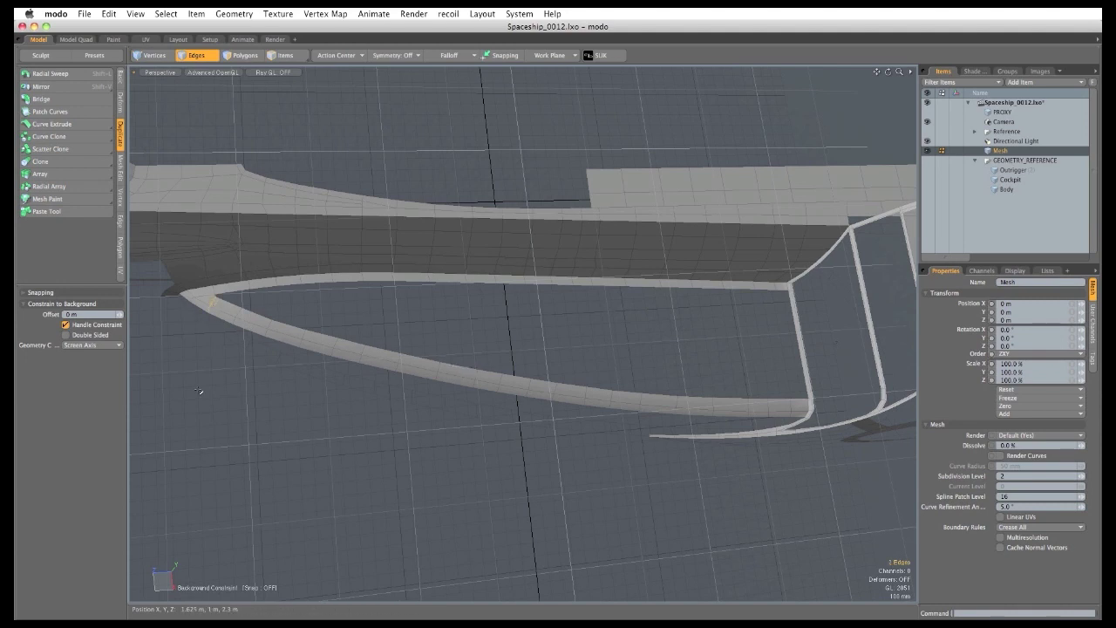
Bridge the upper and lower inner edge rows of the leaf-shaped opening with two segments, excluding the edges at its tip and rear side.
{"action": "double_click", "coordinate": [355, 343]}
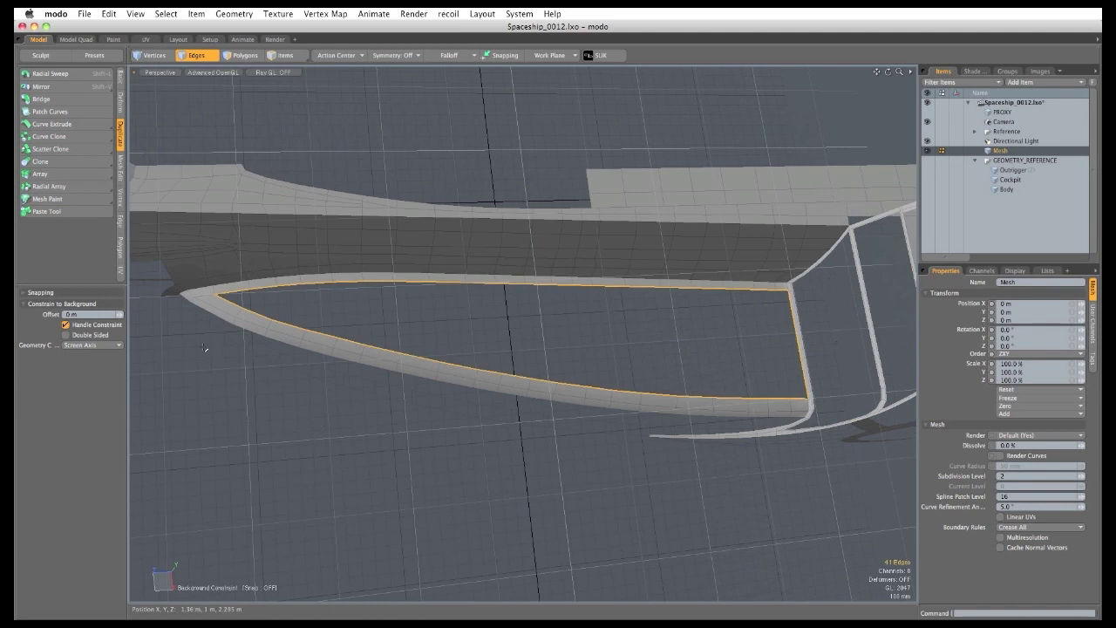
{"action": "left_click_drag", "start_coordinate": [228, 292], "coordinate": [227, 306], "text": "ctrl"}
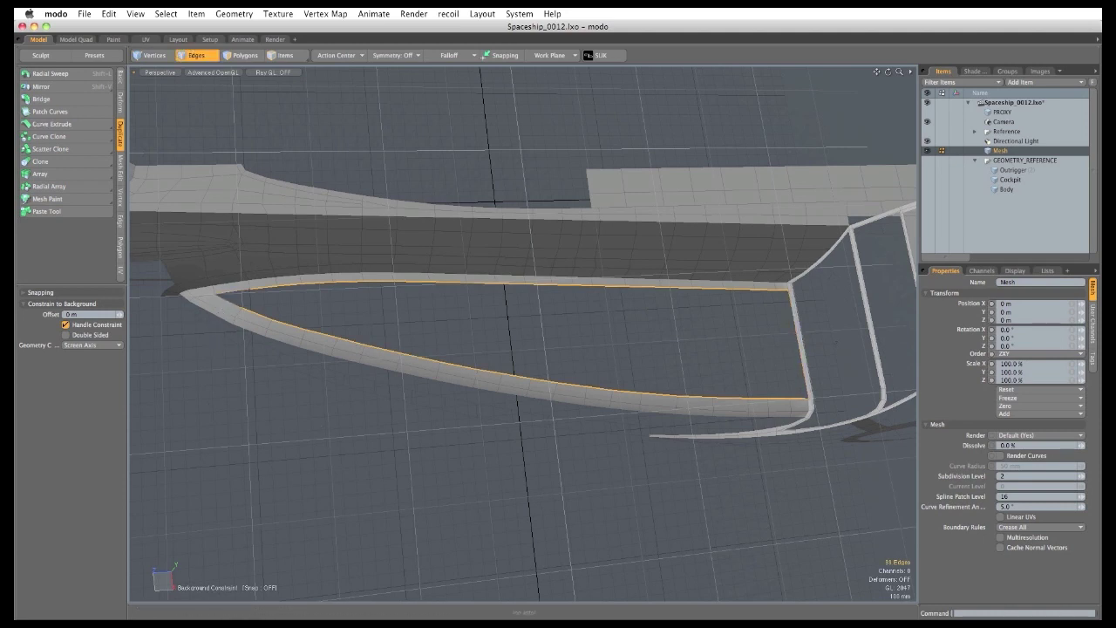
{"action": "left_click", "coordinate": [78, 99]}
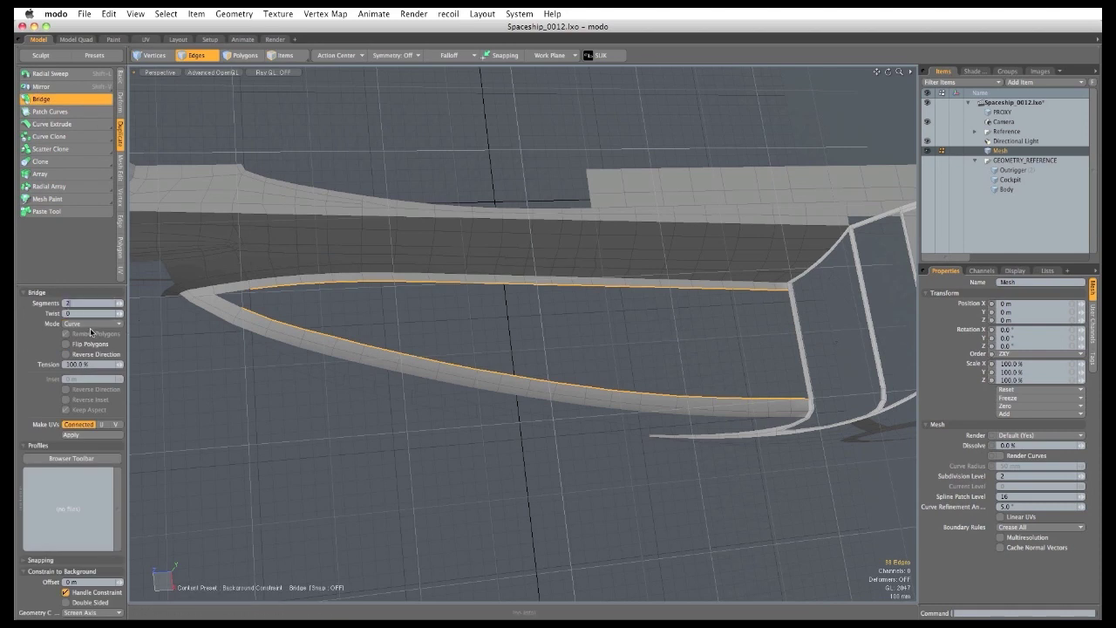
{"action": "left_click", "coordinate": [96, 323]}
{"action": "left_click", "coordinate": [96, 320]}
{"action": "left_click", "coordinate": [333, 457]}
{"action": "key", "text": "space"}
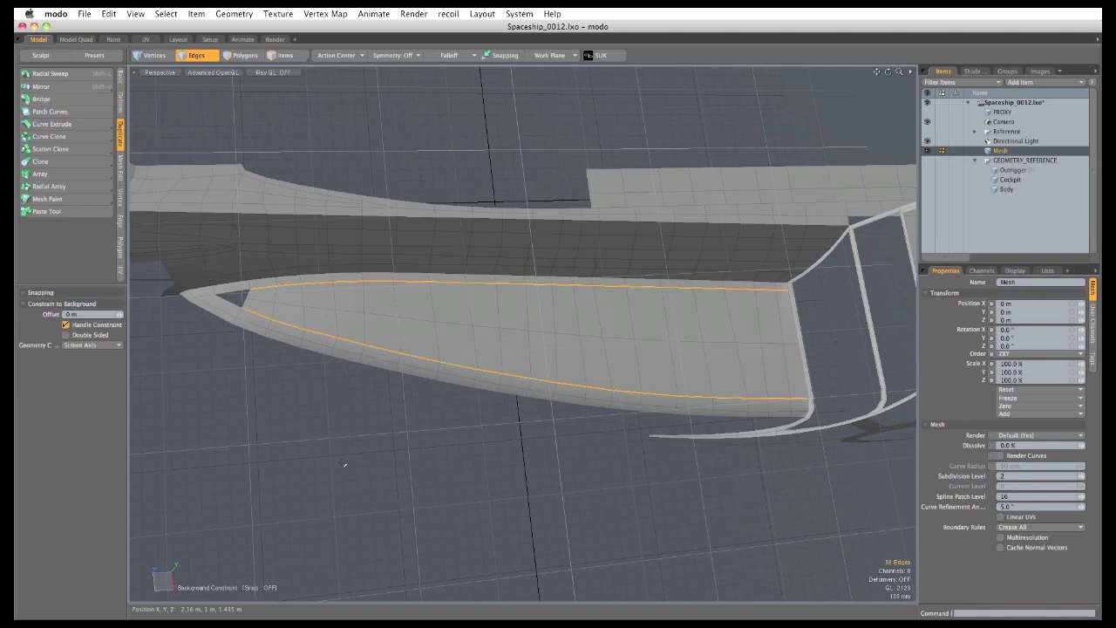
Fill the remaining small gap at the panel's pointed front end with a polygon made from its boundary edges.
{"action": "left_click_drag", "start_coordinate": [193, 323], "coordinate": [283, 335], "text": "ctrl+alt"}
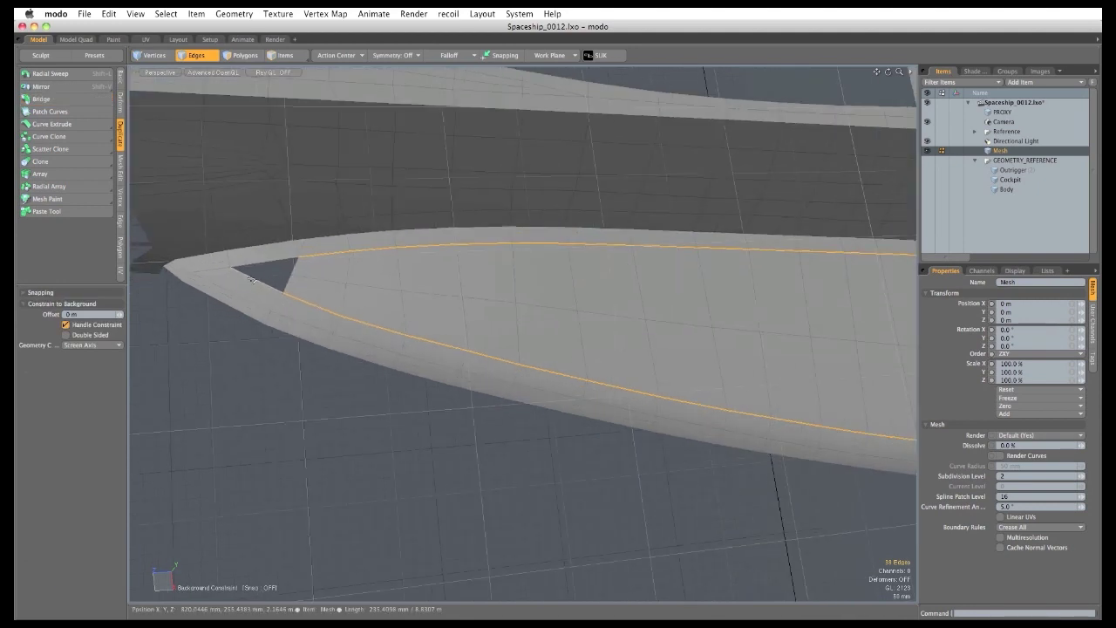
{"action": "double_click", "coordinate": [253, 280]}
{"action": "key", "text": "p"}
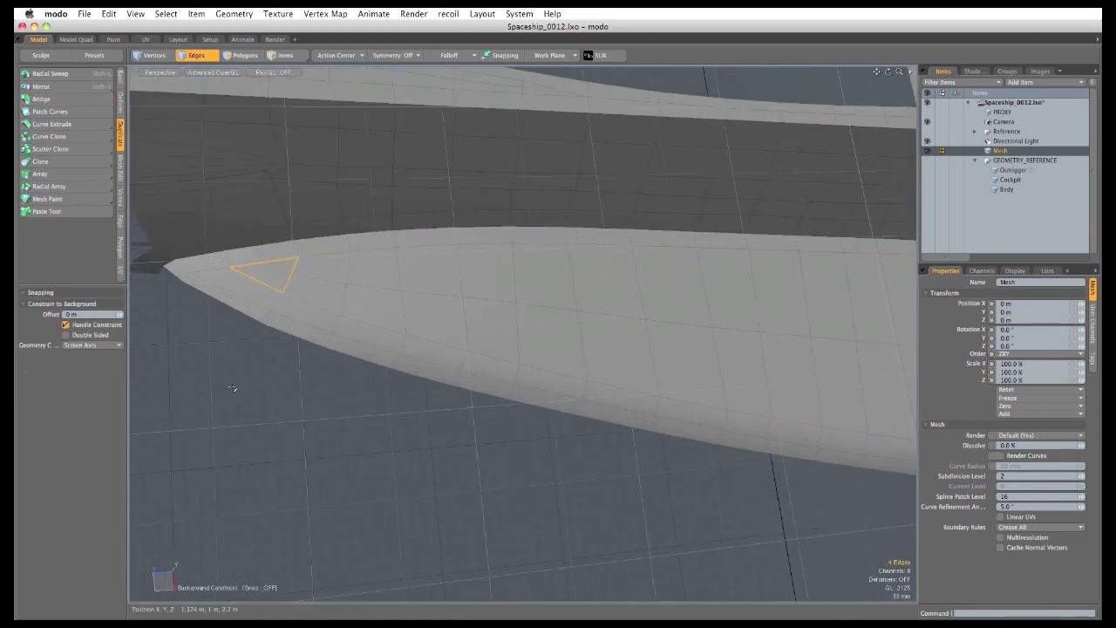
Add an edge loop at about 50% along the rear vertical strip, in line with the panel's middle row, and select the vertices where they meet.
{"action": "left_click_drag", "start_coordinate": [551, 471], "coordinate": [581, 416], "text": "ctrl+alt"}
{"action": "left_click", "coordinate": [121, 221]}
{"action": "left_click", "coordinate": [61, 174]}
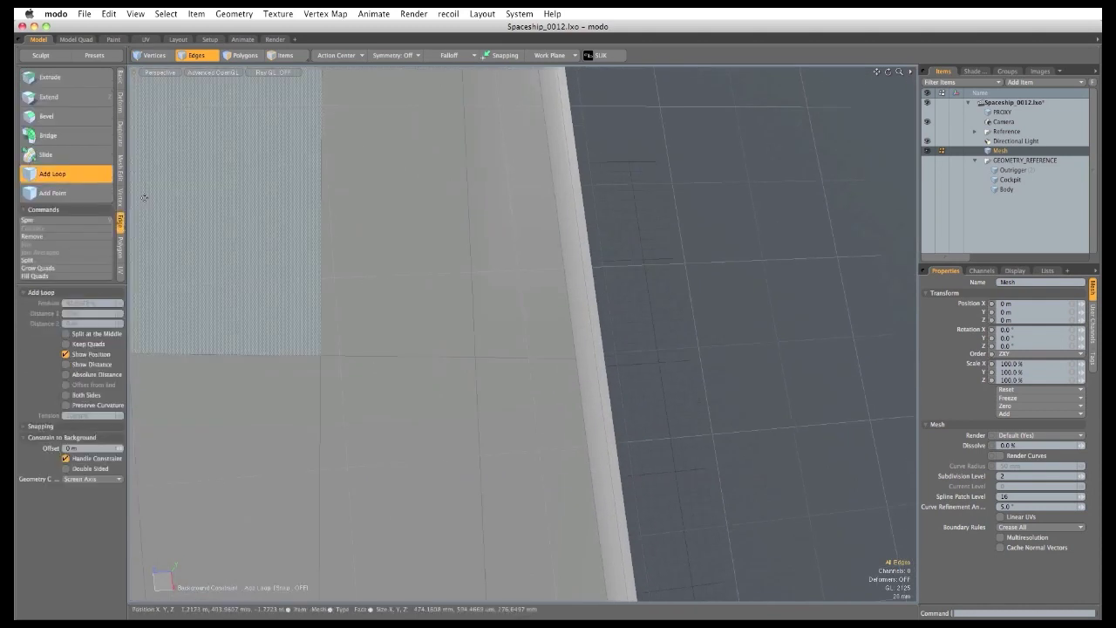
{"action": "left_click", "coordinate": [596, 358]}
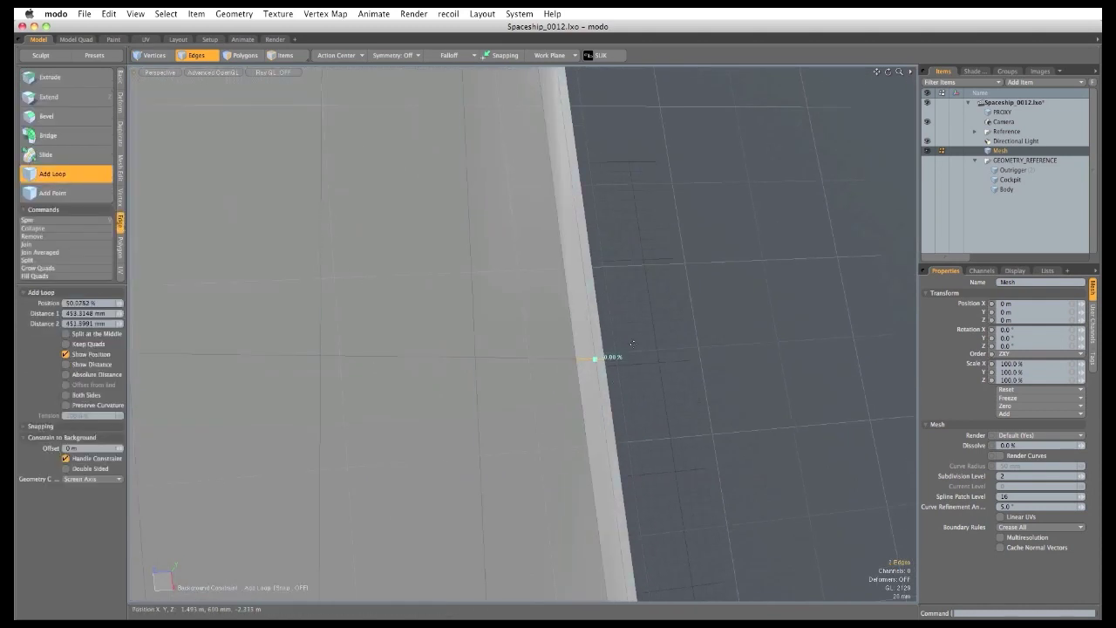
{"action": "key", "text": "3"}
{"action": "key", "text": "1"}
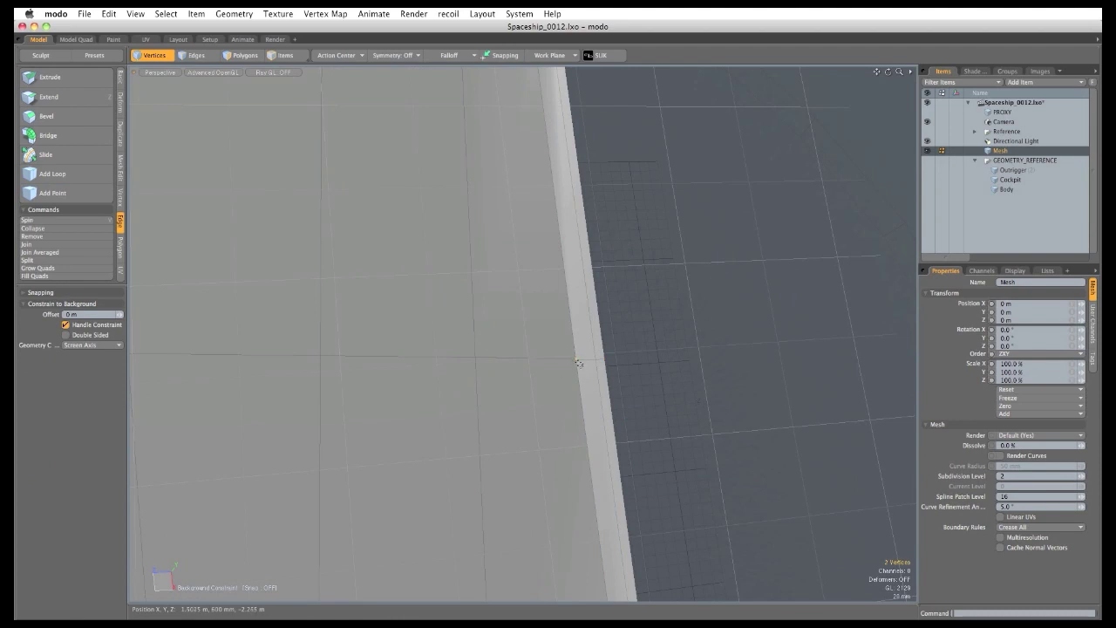
{"action": "left_click", "coordinate": [120, 198]}
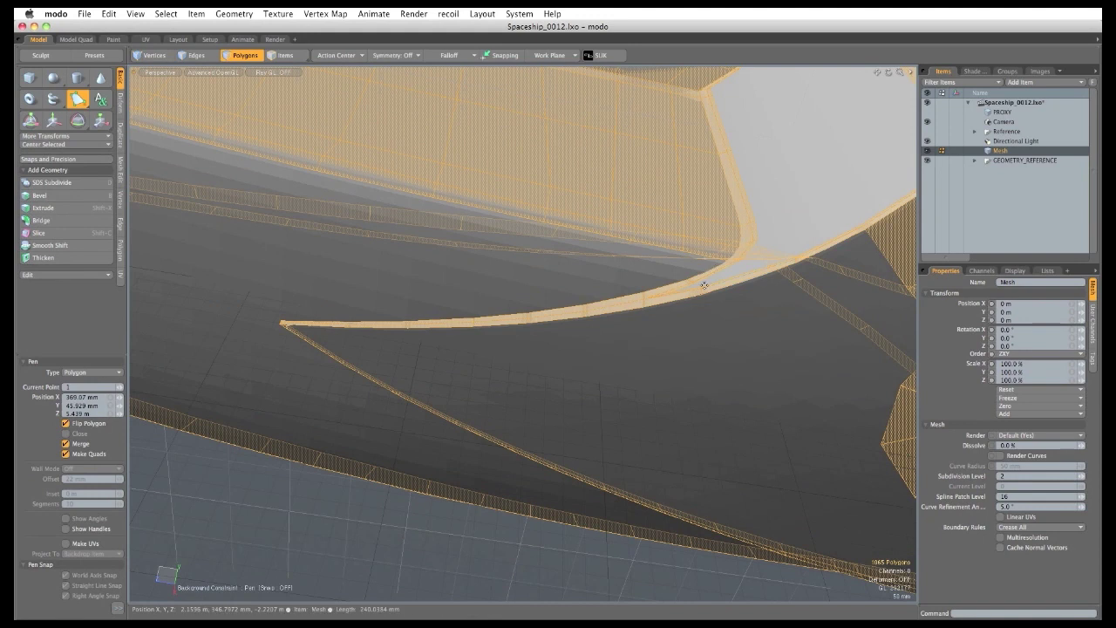
Start a Pen strip with Make Quads enabled along the upper side of the curved pointed strip, from its rear corner forward.
{"action": "left_click_drag", "start_coordinate": [704, 283], "coordinate": [630, 345], "text": "alt"}
{"action": "left_click", "coordinate": [702, 290]}
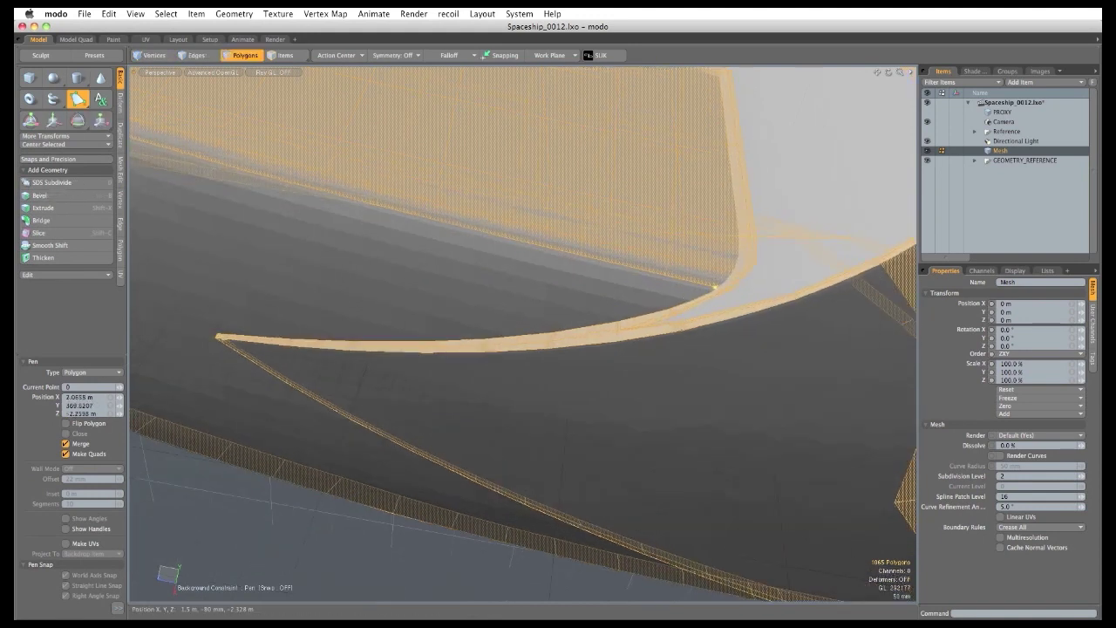
{"action": "left_click", "coordinate": [603, 296]}
{"action": "left_click", "coordinate": [544, 304]}
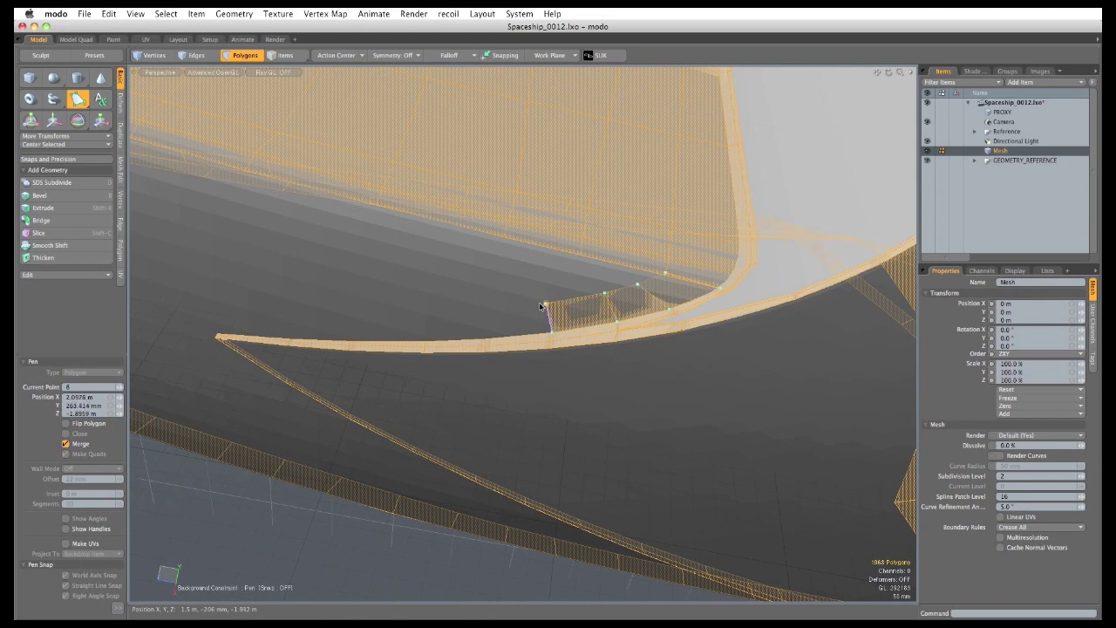
{"action": "left_click", "coordinate": [480, 311]}
Continue the Pen quad strip along the curved strip's upper edge to its pointed front tip, undoing the one misplaced point.
{"action": "mouse_move", "coordinate": [505, 316]}
{"action": "left_mouse_down", "text": "alt"}
{"action": "mouse_move", "coordinate": [563, 318]}
{"action": "mouse_move", "coordinate": [523, 305]}
{"action": "mouse_move", "coordinate": [491, 312]}
{"action": "left_mouse_up", "text": "alt"}
{"action": "scroll", "coordinate": [563, 318], "scroll_direction": "down", "scroll_amount": 4}
{"action": "left_click", "coordinate": [495, 284]}
{"action": "key", "text": "super+z"}
{"action": "scroll", "coordinate": [501, 304], "scroll_direction": "up", "scroll_amount": 4}
{"action": "left_click", "coordinate": [478, 293]}
{"action": "left_click", "coordinate": [416, 300]}
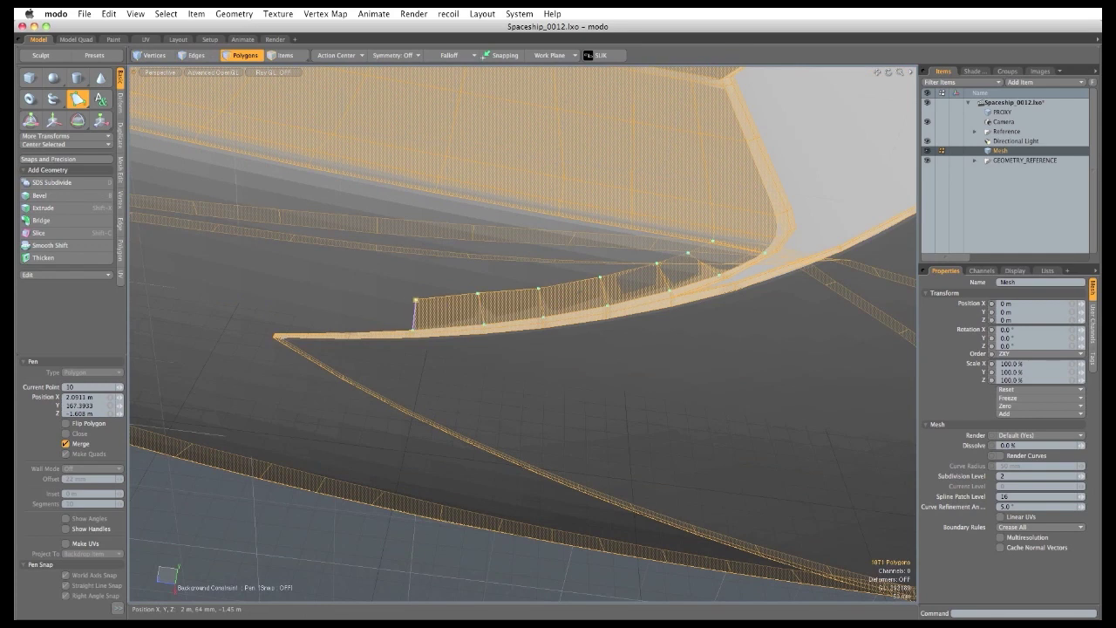
{"action": "left_click", "coordinate": [340, 304]}
{"action": "left_click", "coordinate": [267, 312]}
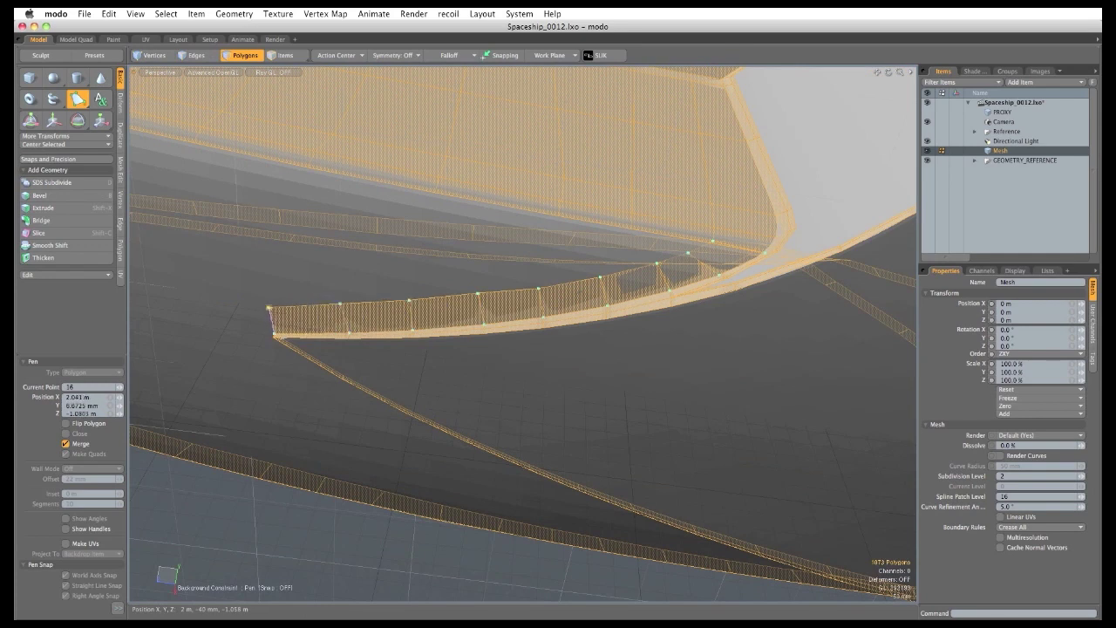
Wrap the Pen quad strip around the curved strip's pointed front tip by adding an angled end quad past it.
{"action": "left_click_drag", "start_coordinate": [283, 332], "coordinate": [356, 321], "text": "alt"}
{"action": "left_click_drag", "start_coordinate": [274, 305], "coordinate": [232, 321], "text": "alt"}
{"action": "left_click", "coordinate": [228, 317]}
{"action": "left_click_drag", "start_coordinate": [311, 324], "coordinate": [287, 289], "text": "alt"}
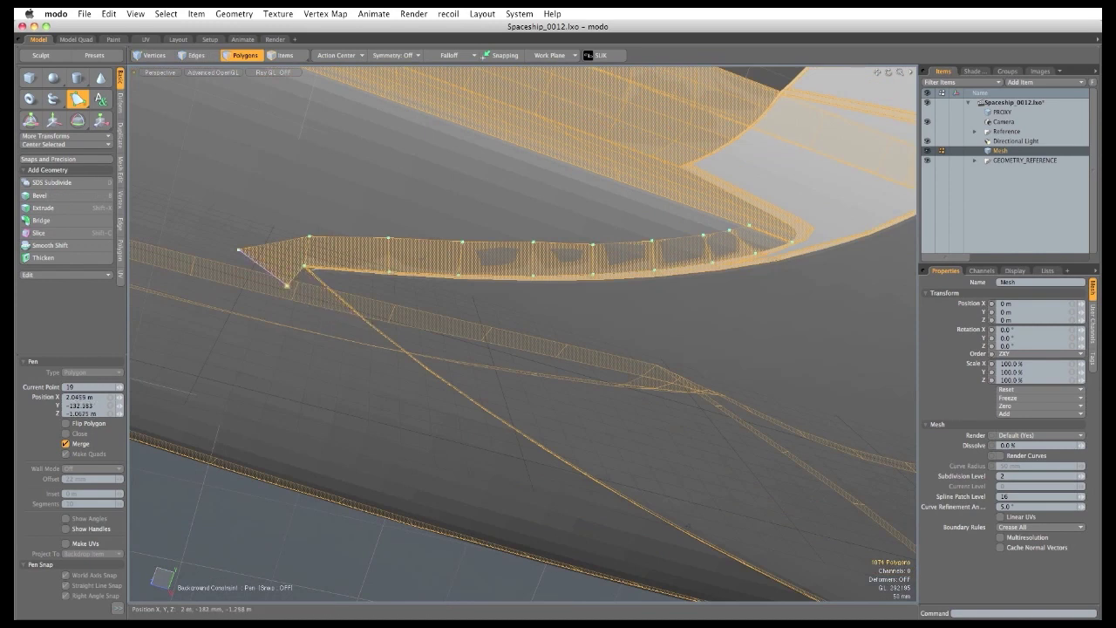
{"action": "left_click_drag", "start_coordinate": [294, 335], "coordinate": [386, 451], "text": "alt"}
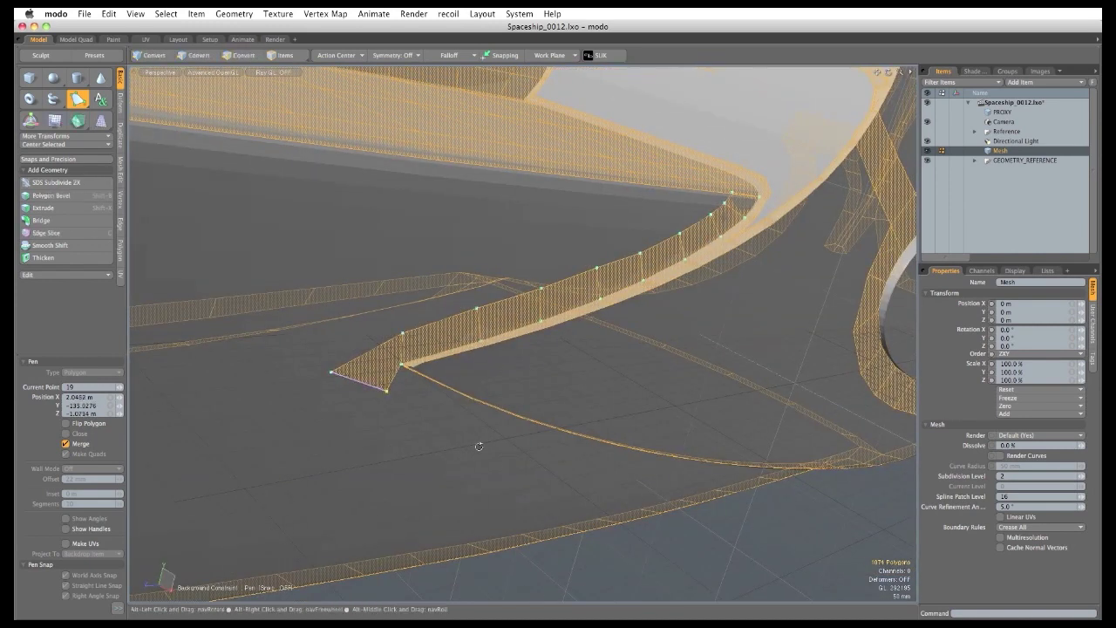
Start a new Pen strip with Make Quads enabled at the pointed tip and run it rearward below the thin diagonal seam.
{"action": "left_click_drag", "start_coordinate": [478, 444], "coordinate": [497, 275], "text": "alt"}
{"action": "left_click", "coordinate": [420, 296], "text": "shift"}
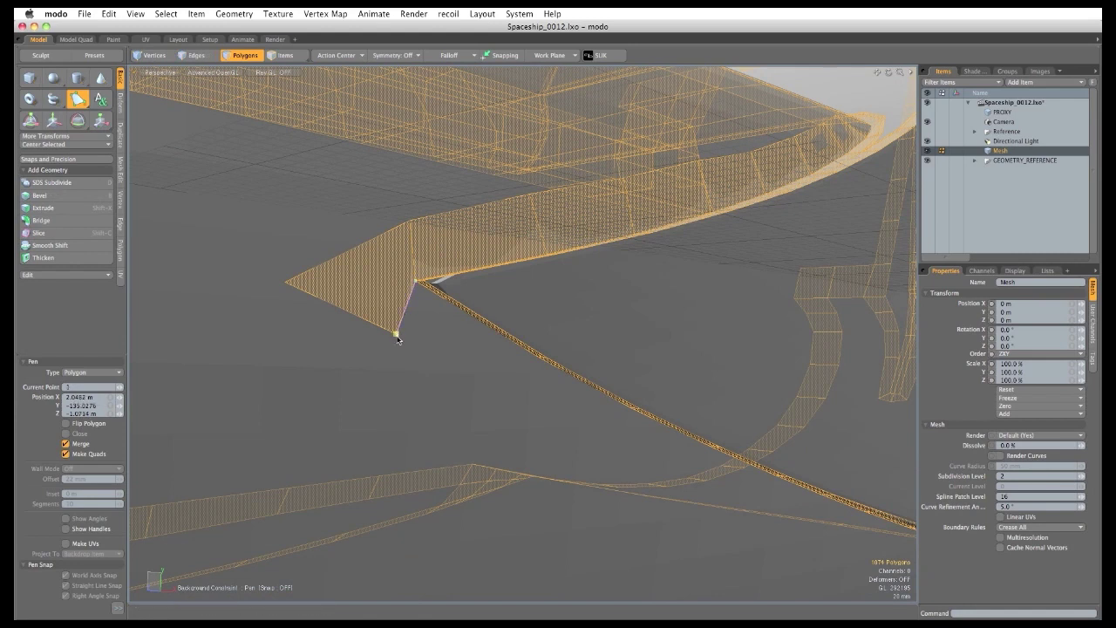
{"action": "left_click_drag", "start_coordinate": [397, 338], "coordinate": [598, 299], "text": "alt"}
{"action": "left_click", "coordinate": [485, 359]}
{"action": "left_click", "coordinate": [610, 418]}
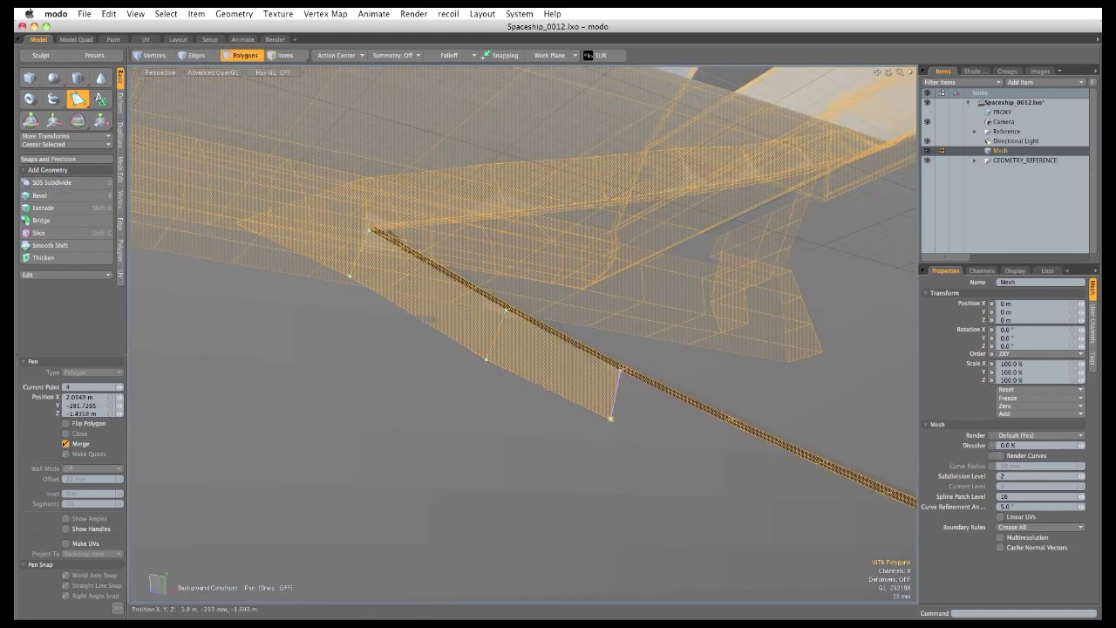
{"action": "left_click", "coordinate": [716, 469]}
{"action": "left_click_drag", "start_coordinate": [766, 476], "coordinate": [540, 349], "text": "alt+shift"}
{"action": "left_click", "coordinate": [551, 359]}
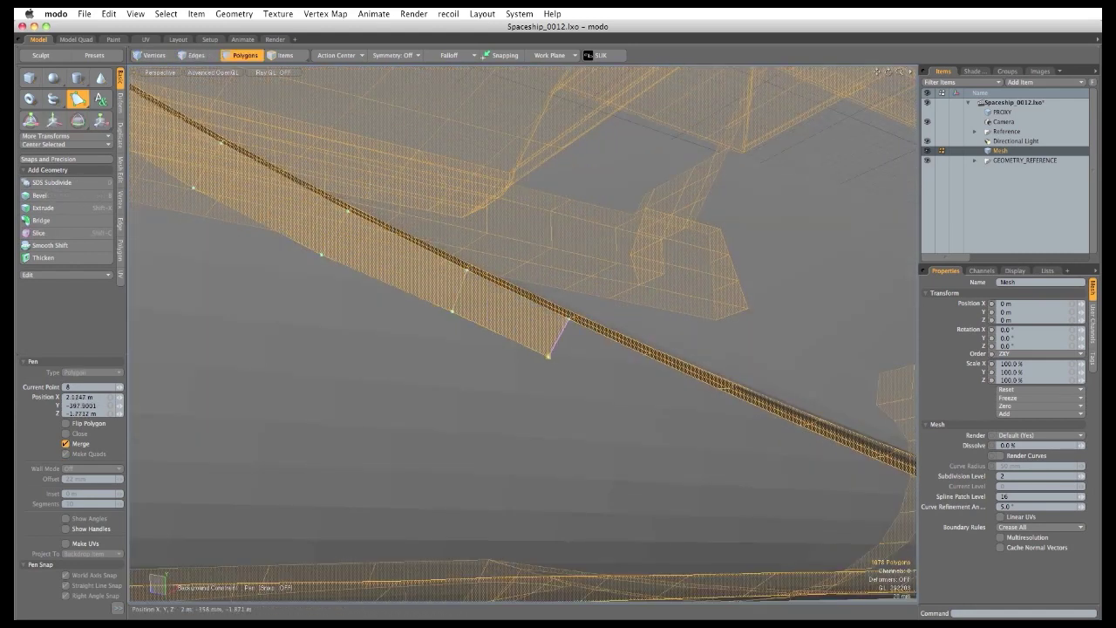
Continue the quad strip along the diagonal seam's lower edge to the narrow corner above the long lower seam.
{"action": "left_click", "coordinate": [638, 397]}
{"action": "left_click", "coordinate": [712, 430]}
{"action": "left_click", "coordinate": [791, 464]}
{"action": "left_click", "coordinate": [865, 499]}
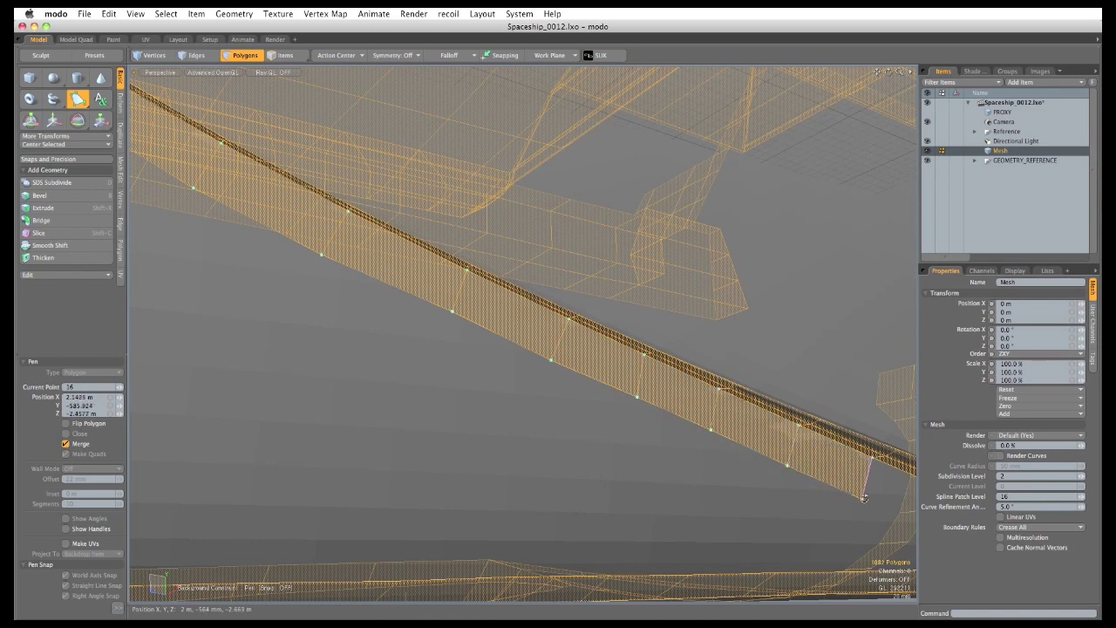
{"action": "left_click_drag", "start_coordinate": [859, 490], "coordinate": [436, 288], "text": "alt"}
{"action": "left_click", "coordinate": [541, 356]}
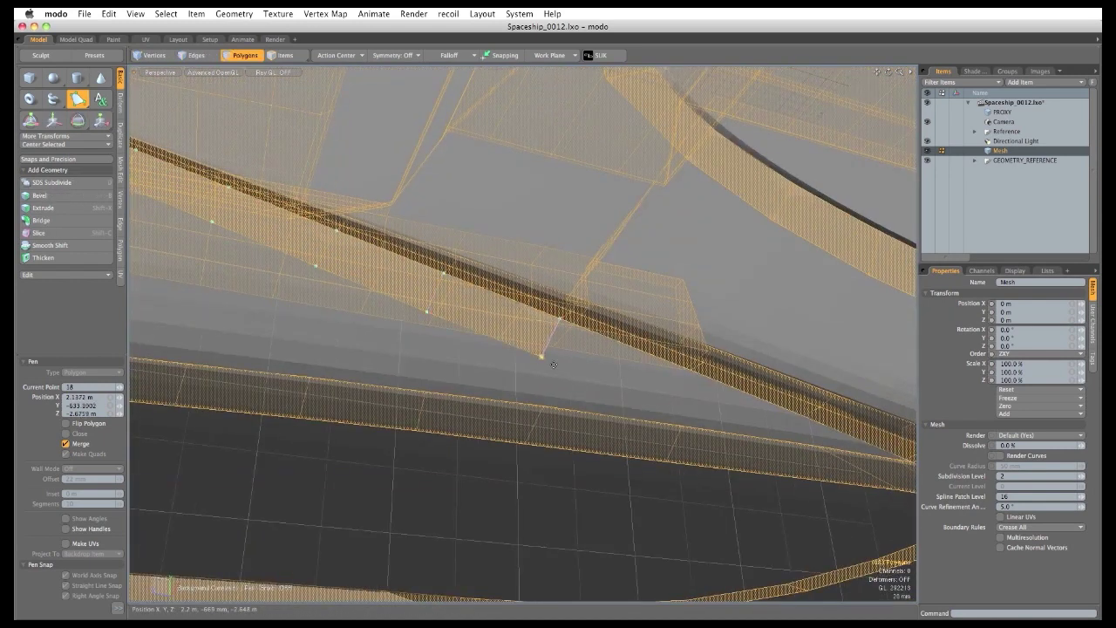
{"action": "left_click", "coordinate": [670, 392]}
{"action": "left_click", "coordinate": [743, 416]}
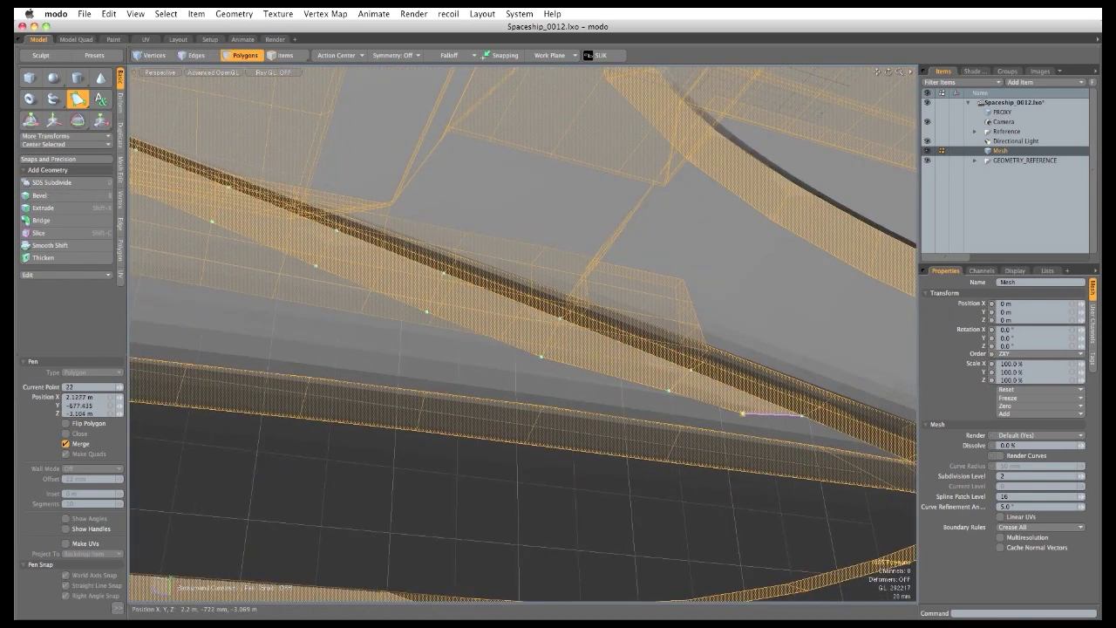
Start another Make Quads strip at the corner where the diagonal and lower seams meet, joining it to the diagonal strip's end vertices.
{"action": "left_click_drag", "start_coordinate": [743, 414], "coordinate": [592, 392], "text": "alt"}
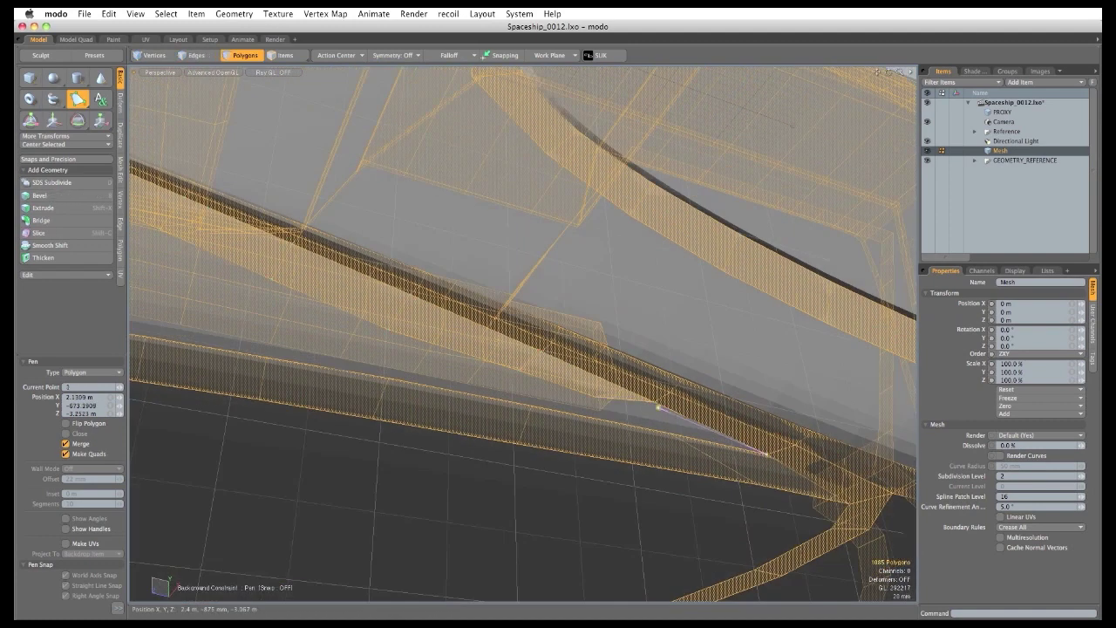
{"action": "left_click", "coordinate": [591, 395]}
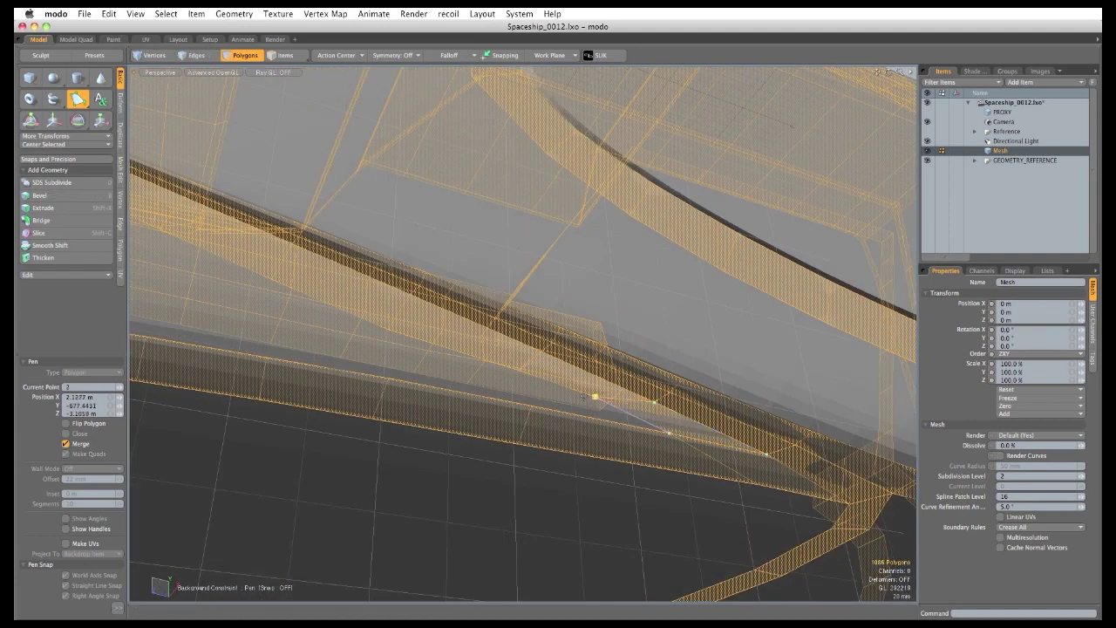
{"action": "left_click", "coordinate": [514, 380]}
{"action": "left_click_drag", "start_coordinate": [518, 372], "coordinate": [456, 331], "text": "alt"}
{"action": "left_click", "coordinate": [451, 310]}
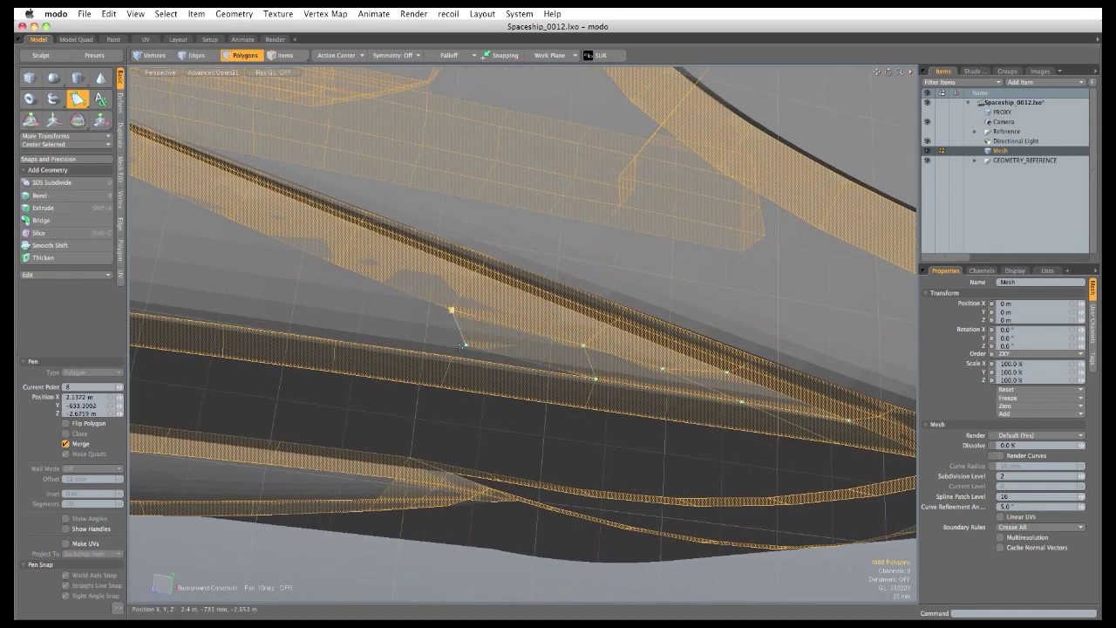
{"action": "left_click", "coordinate": [450, 355]}
{"action": "left_click_drag", "start_coordinate": [413, 349], "coordinate": [468, 393], "text": "alt"}
{"action": "left_click", "coordinate": [419, 309]}
{"action": "left_click_drag", "start_coordinate": [419, 310], "coordinate": [422, 322]}
Extend the quad strip forward along the upper edge of the long lower seam, beyond where the diagonal strip diverges.
{"action": "left_click_drag", "start_coordinate": [321, 315], "coordinate": [583, 364]}
{"action": "left_click", "coordinate": [585, 356]}
{"action": "left_click", "coordinate": [499, 350]}
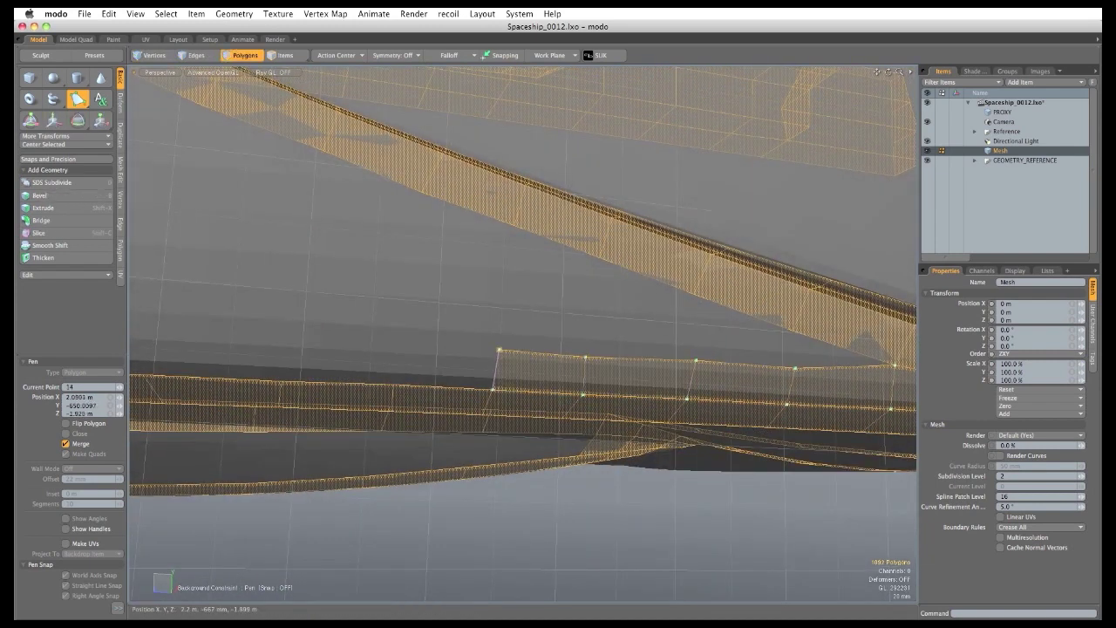
{"action": "left_click", "coordinate": [392, 345]}
{"action": "left_click", "coordinate": [282, 341]}
{"action": "left_click_drag", "start_coordinate": [281, 340], "coordinate": [553, 318], "text": "alt+shift"}
{"action": "scroll", "coordinate": [533, 347], "scroll_direction": "down", "scroll_amount": 3}
{"action": "left_click", "coordinate": [549, 362]}
{"action": "left_click", "coordinate": [551, 381]}
{"action": "left_click", "coordinate": [502, 356]}
{"action": "left_click", "coordinate": [506, 380]}
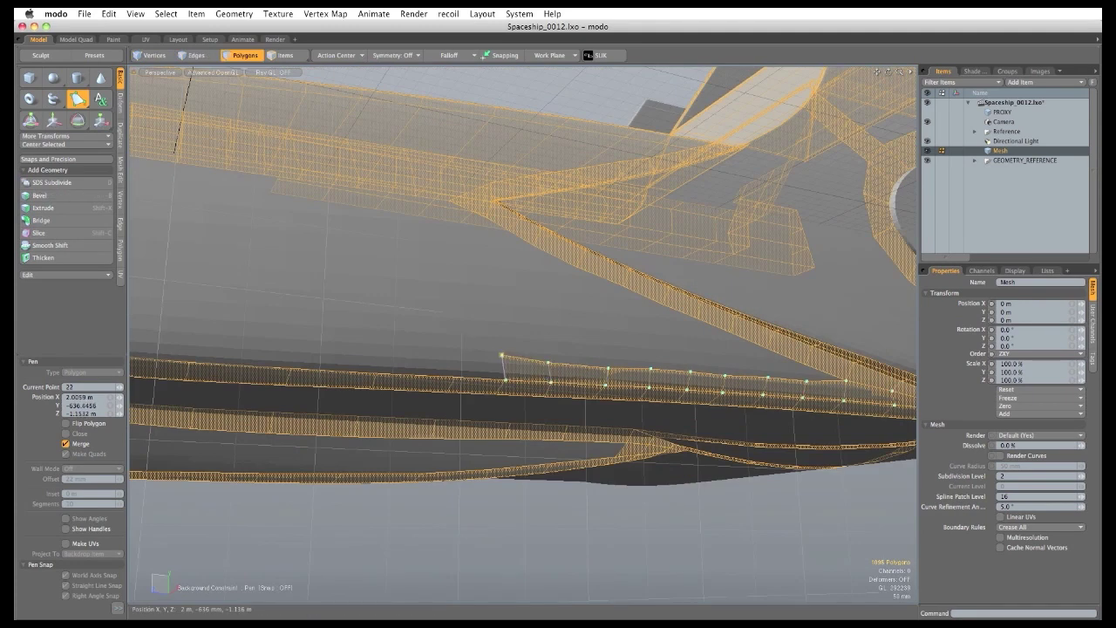
Continue the lower seam's quad strip toward the hull's front, matching its points to the existing seam vertices.
{"action": "left_click", "coordinate": [450, 352]}
{"action": "left_click", "coordinate": [455, 376]}
{"action": "left_click", "coordinate": [378, 349]}
{"action": "left_click", "coordinate": [375, 373]}
{"action": "left_click", "coordinate": [297, 341]}
{"action": "left_click", "coordinate": [290, 369]}
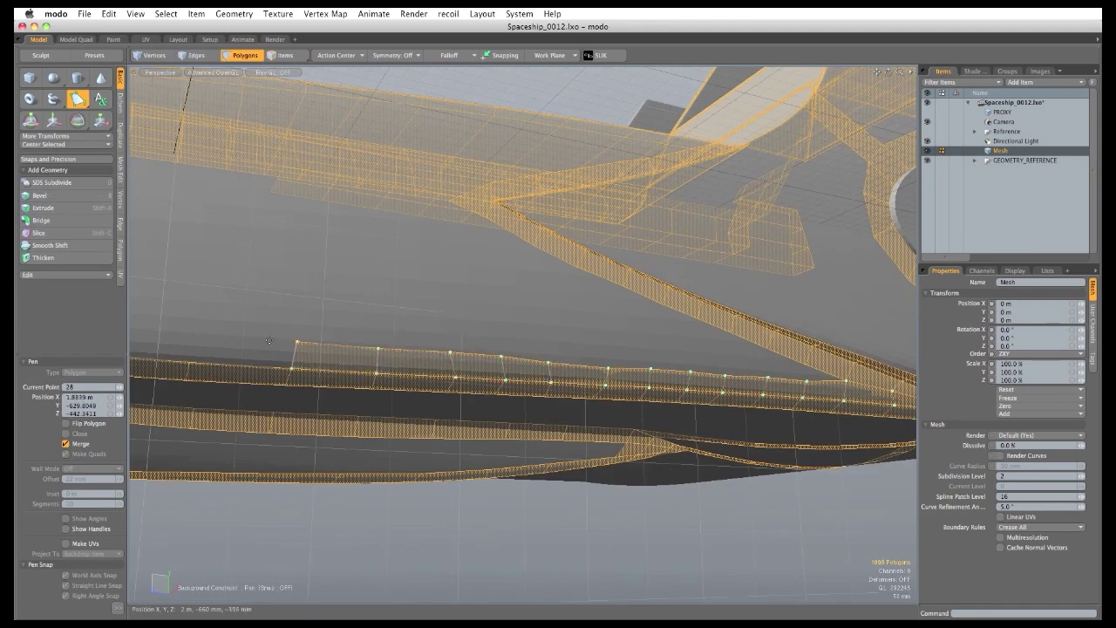
{"action": "left_click", "coordinate": [194, 338]}
{"action": "left_click", "coordinate": [189, 362]}
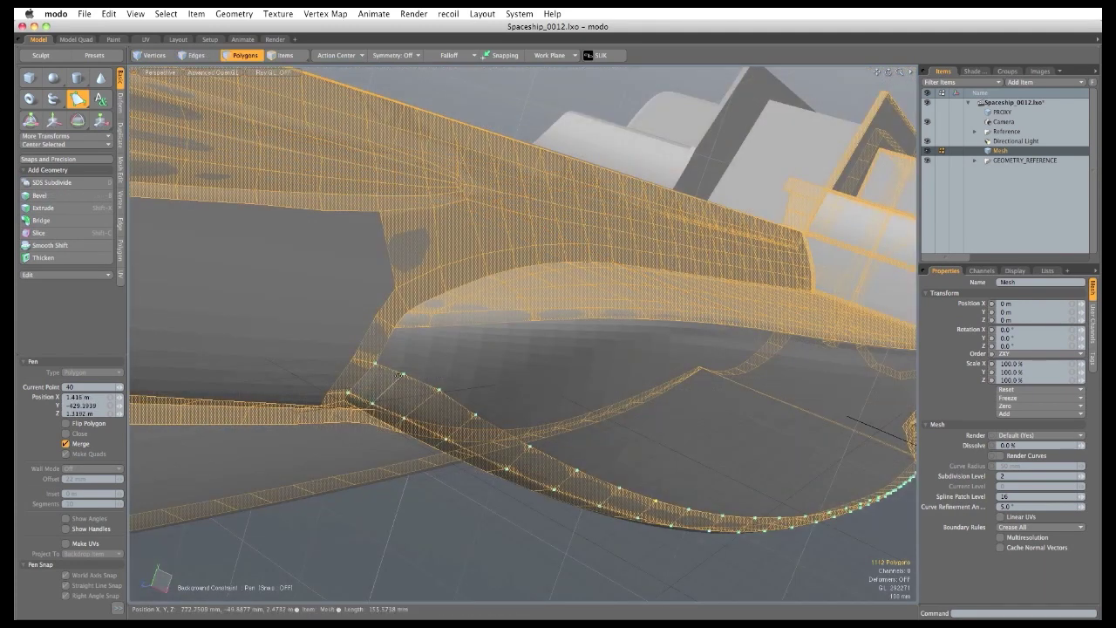
Start a Make Quads strip with Flip Polygon enabled below the side recess's front corner, repositioning its misplaced lower point.
{"action": "left_click_drag", "start_coordinate": [405, 376], "coordinate": [385, 367], "text": "ctrl+alt"}
{"action": "left_click", "coordinate": [388, 358], "text": "shift"}
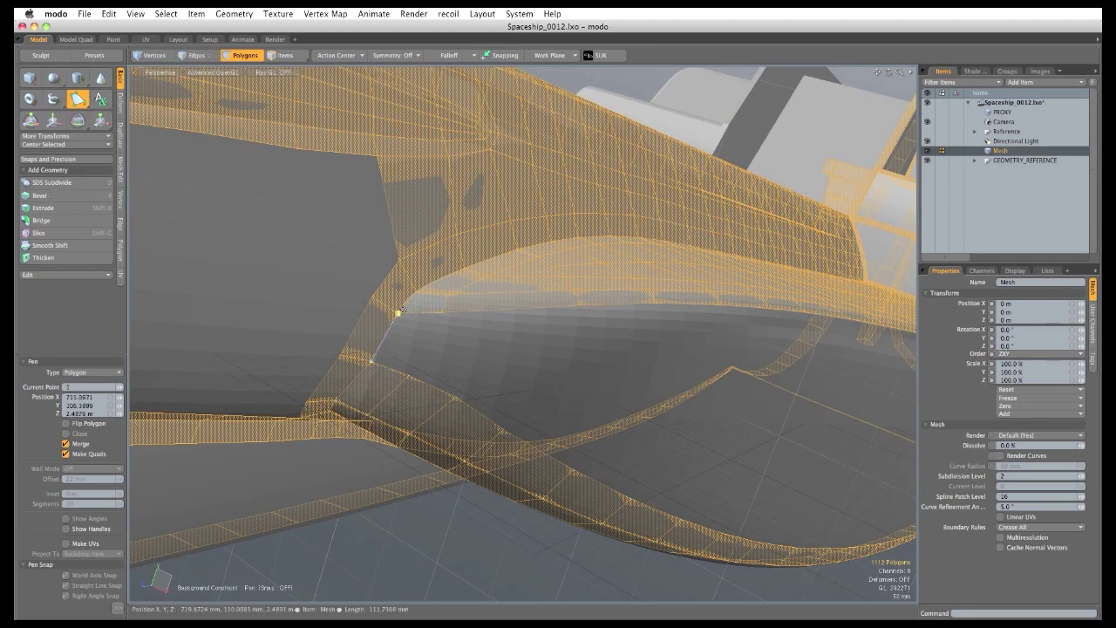
{"action": "left_click", "coordinate": [443, 312]}
{"action": "left_click_drag", "start_coordinate": [443, 314], "coordinate": [413, 314], "text": "alt"}
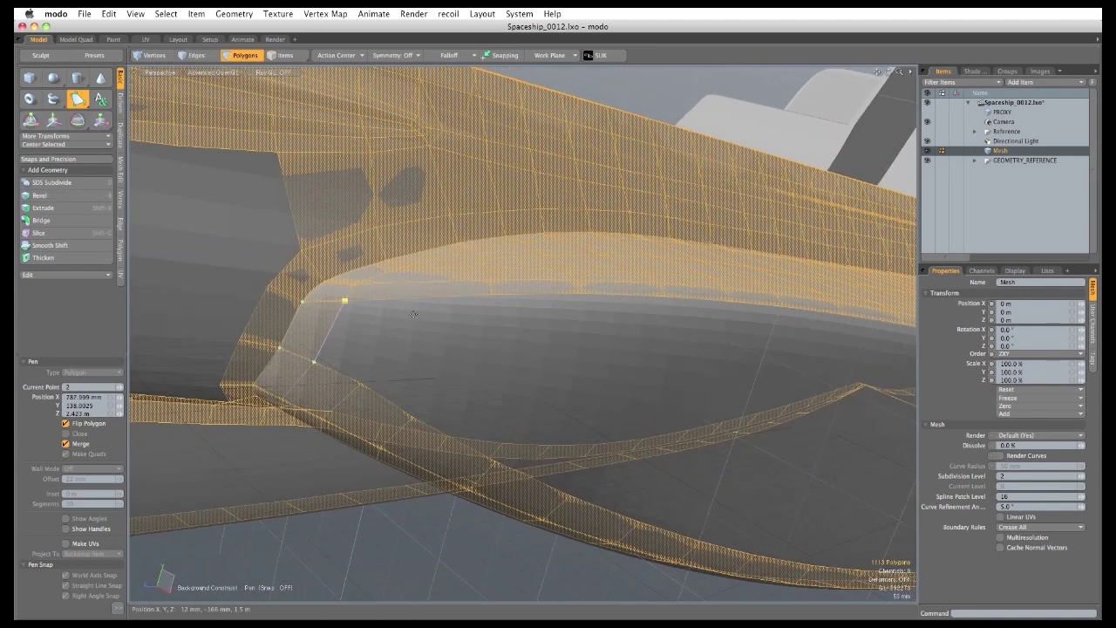
{"action": "left_click", "coordinate": [493, 298]}
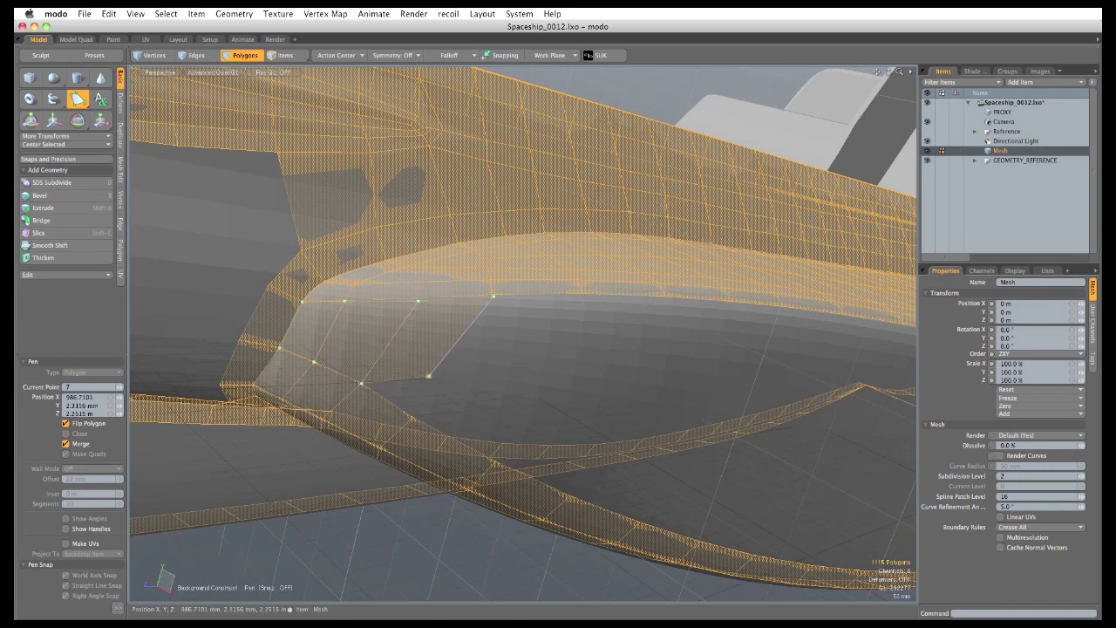
{"action": "left_click_drag", "start_coordinate": [429, 376], "coordinate": [475, 356]}
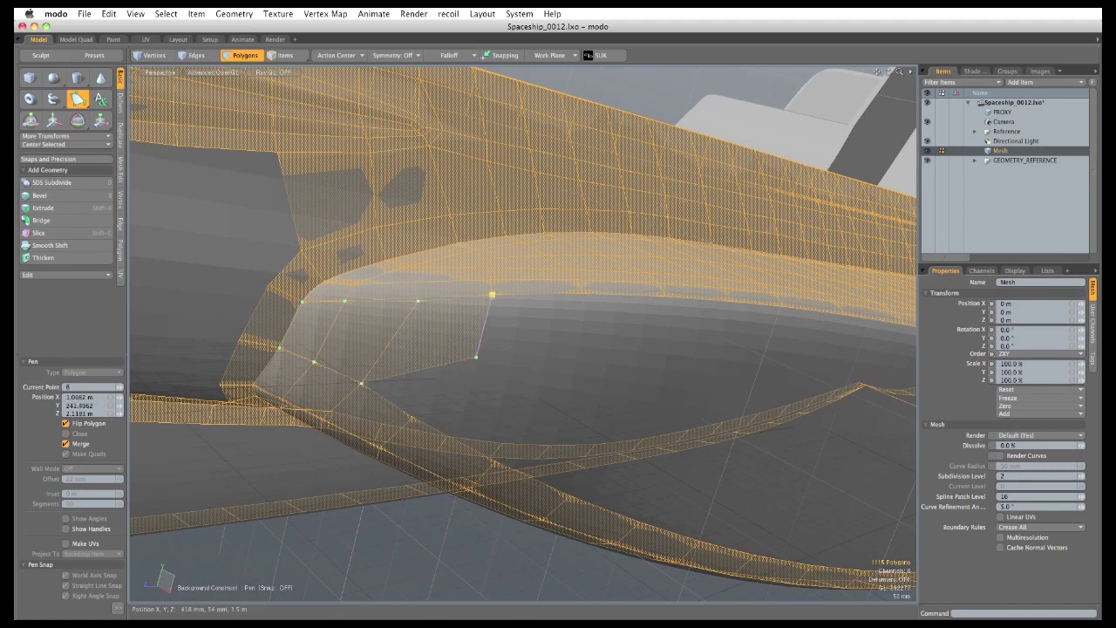
Continue the quad strip rearward along the lower edge of the side recess panel, following the panel's existing vertices.
{"action": "left_click_drag", "start_coordinate": [567, 350], "coordinate": [434, 401], "text": "alt"}
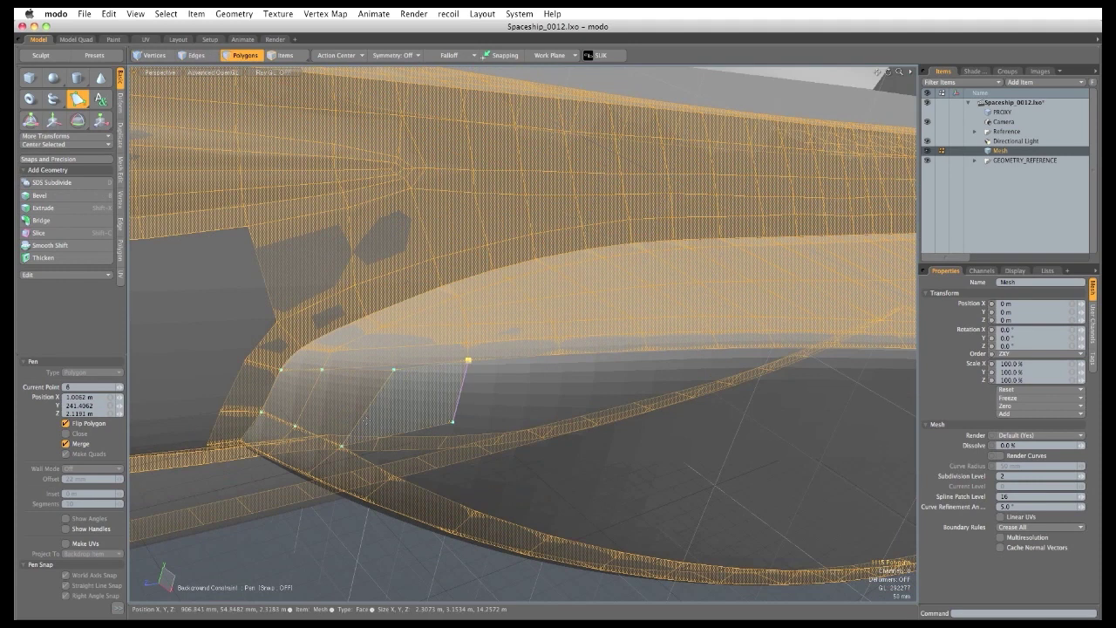
{"action": "left_click_drag", "start_coordinate": [530, 380], "coordinate": [492, 369], "text": "alt"}
{"action": "left_click", "coordinate": [498, 363]}
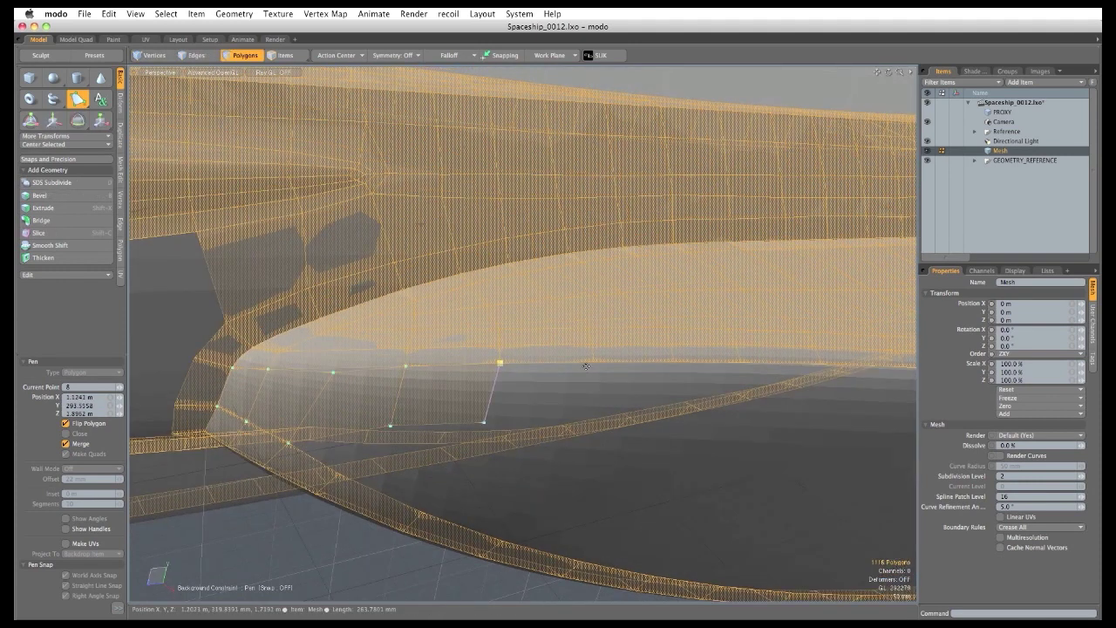
{"action": "left_click", "coordinate": [594, 363]}
{"action": "left_click_drag", "start_coordinate": [623, 439], "coordinate": [551, 436], "text": "alt"}
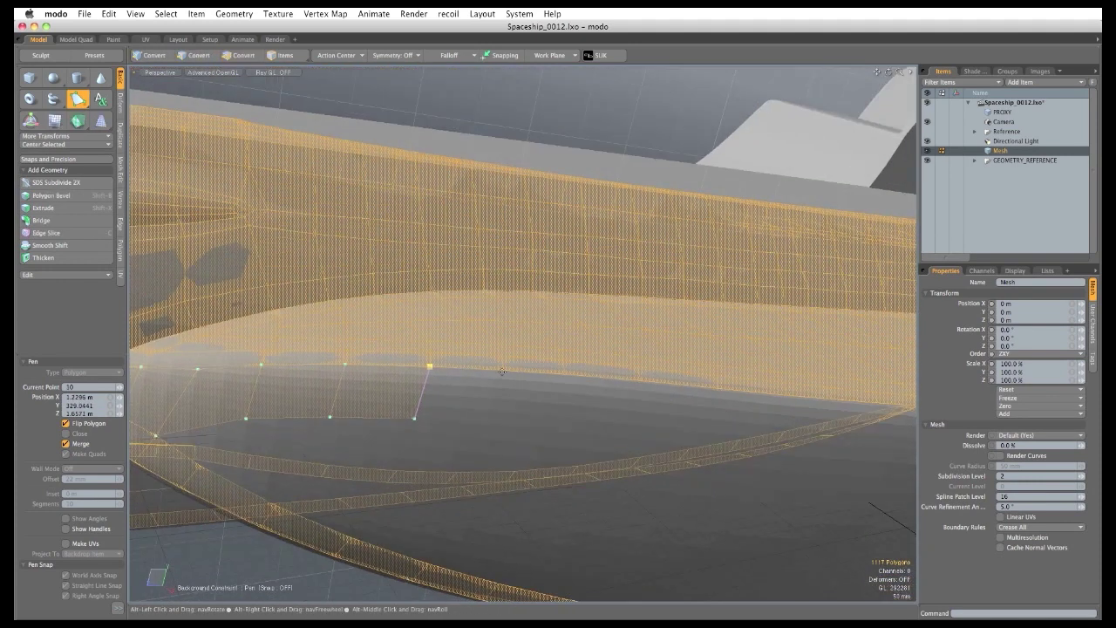
{"action": "left_click", "coordinate": [504, 369]}
{"action": "left_click", "coordinate": [565, 373]}
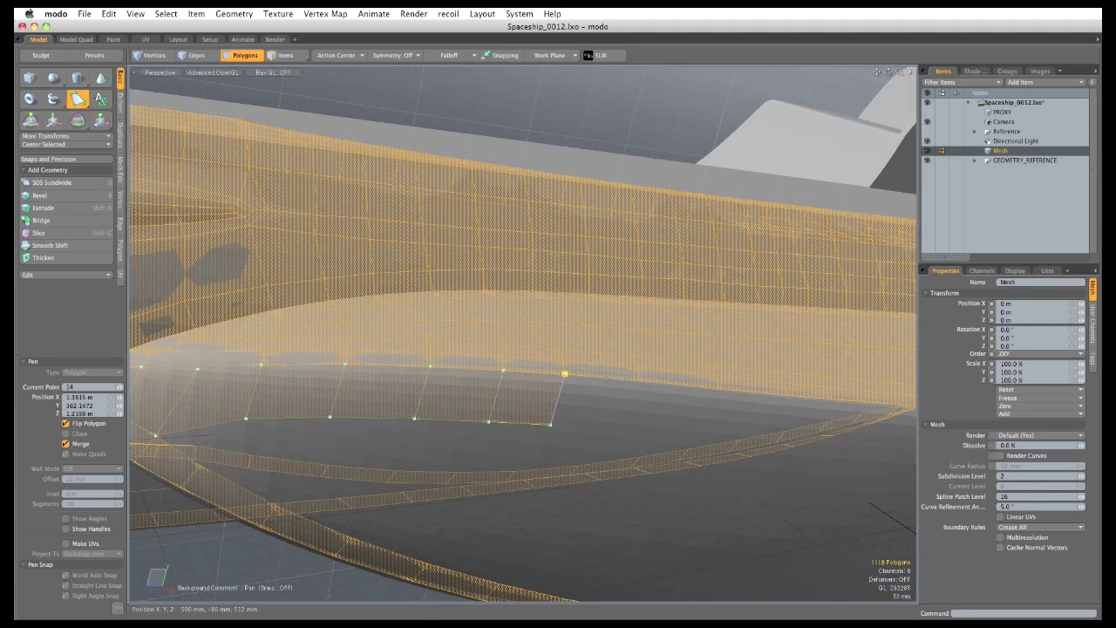
{"action": "left_click", "coordinate": [641, 378]}
{"action": "left_click_drag", "start_coordinate": [641, 392], "coordinate": [410, 370], "text": "alt+shift"}
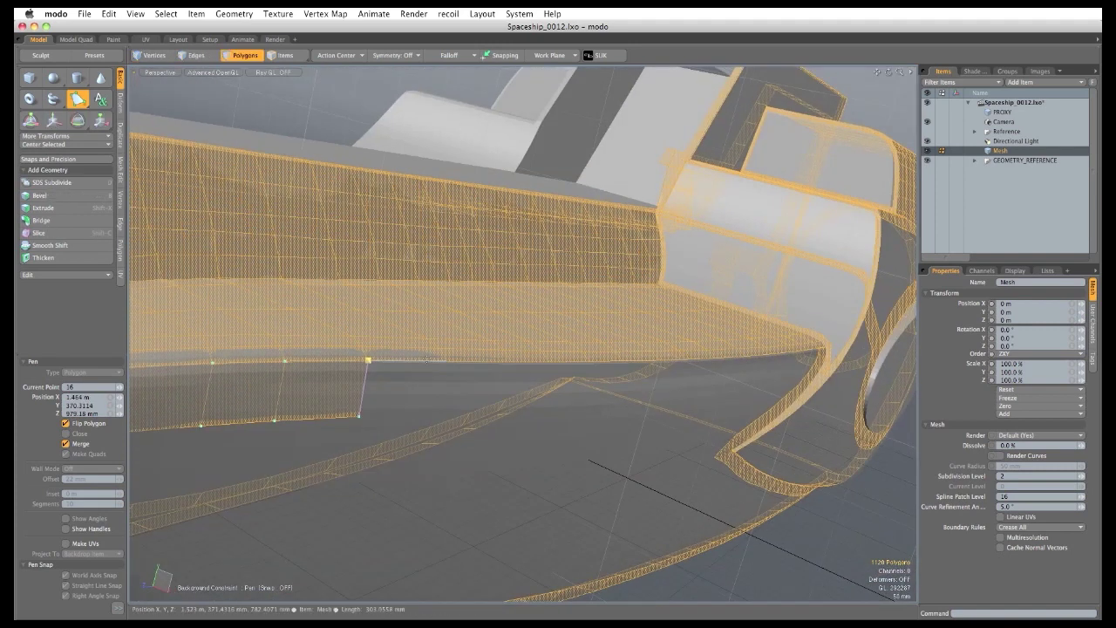
{"action": "left_click", "coordinate": [448, 360]}
{"action": "left_click", "coordinate": [511, 361]}
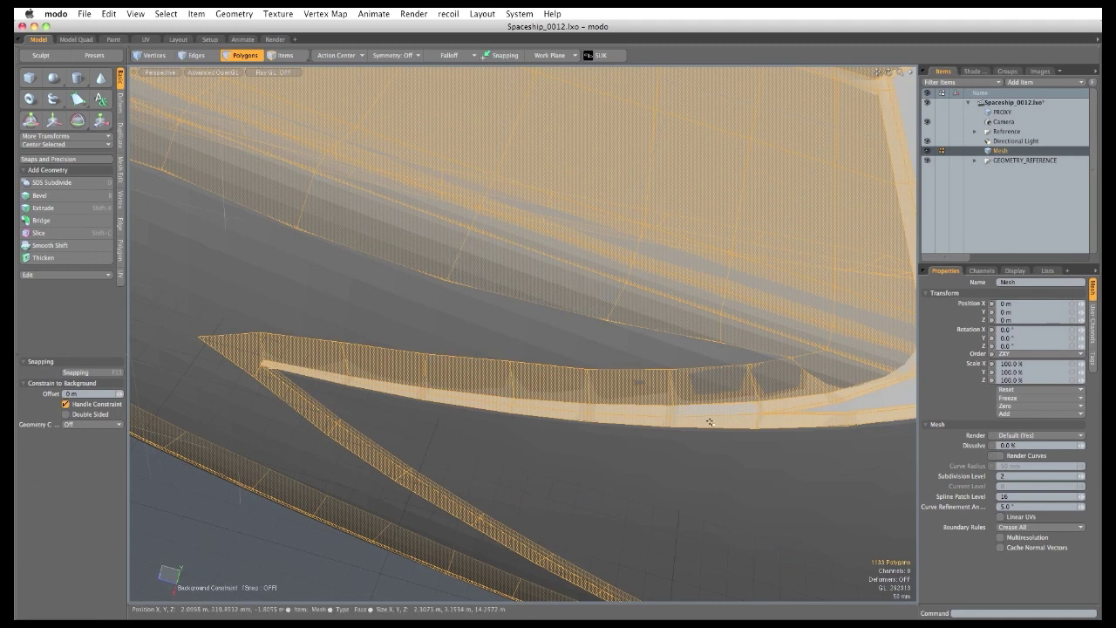
Hide GEOMETRY_REFERENCE and remove three alternating cross edge loops from the curved pointed strip.
{"action": "left_click", "coordinate": [928, 162]}
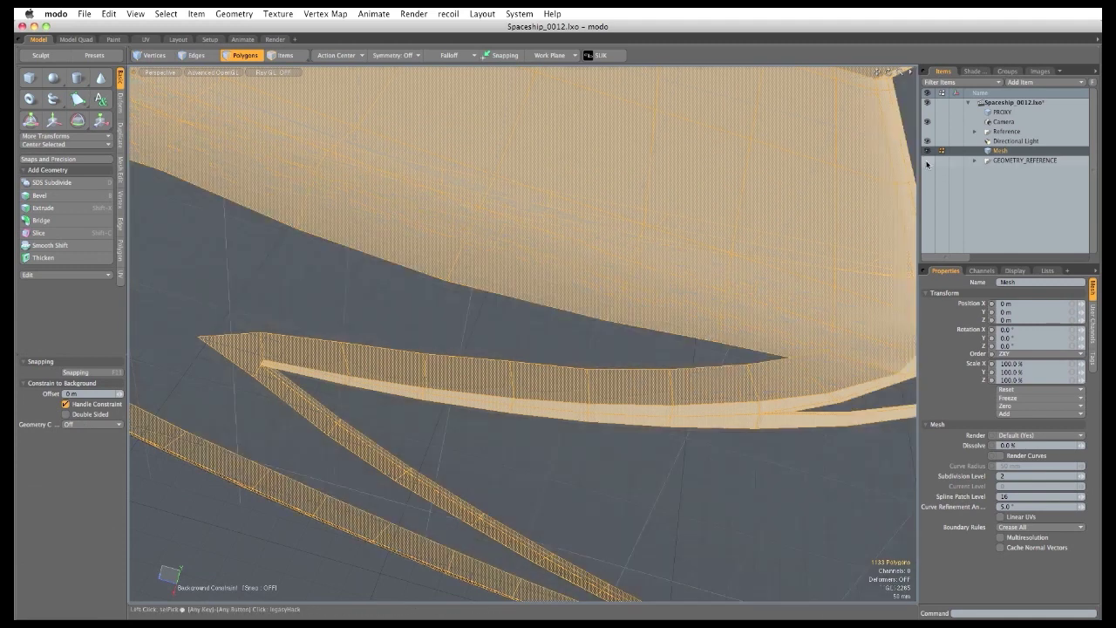
{"action": "left_click", "coordinate": [491, 357]}
{"action": "key", "text": "2"}
{"action": "left_click", "coordinate": [672, 388]}
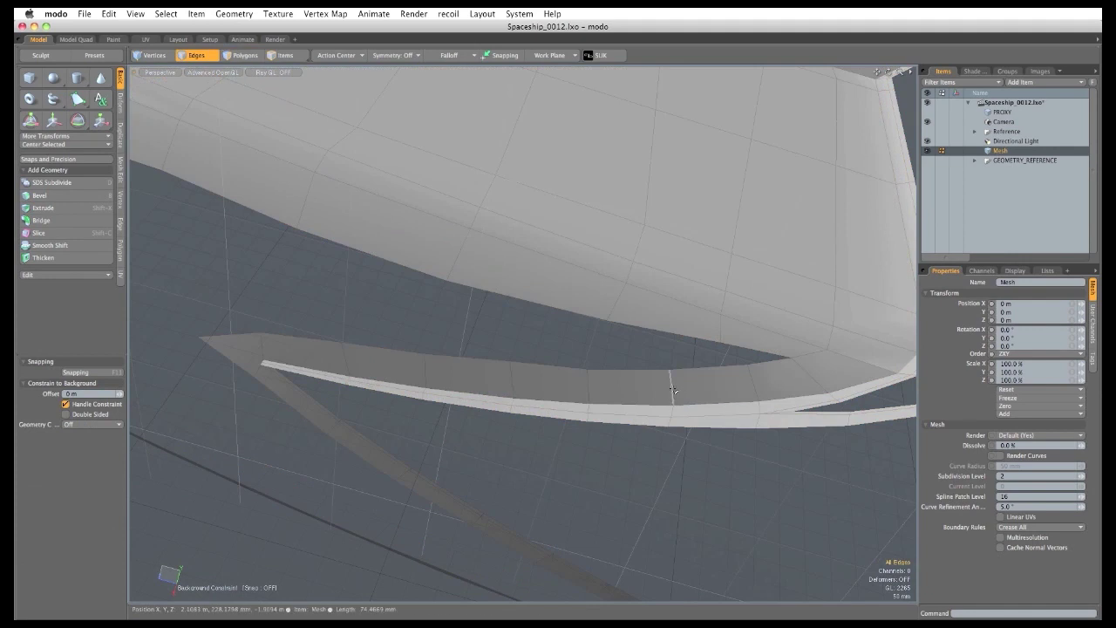
{"action": "left_click", "coordinate": [513, 379]}
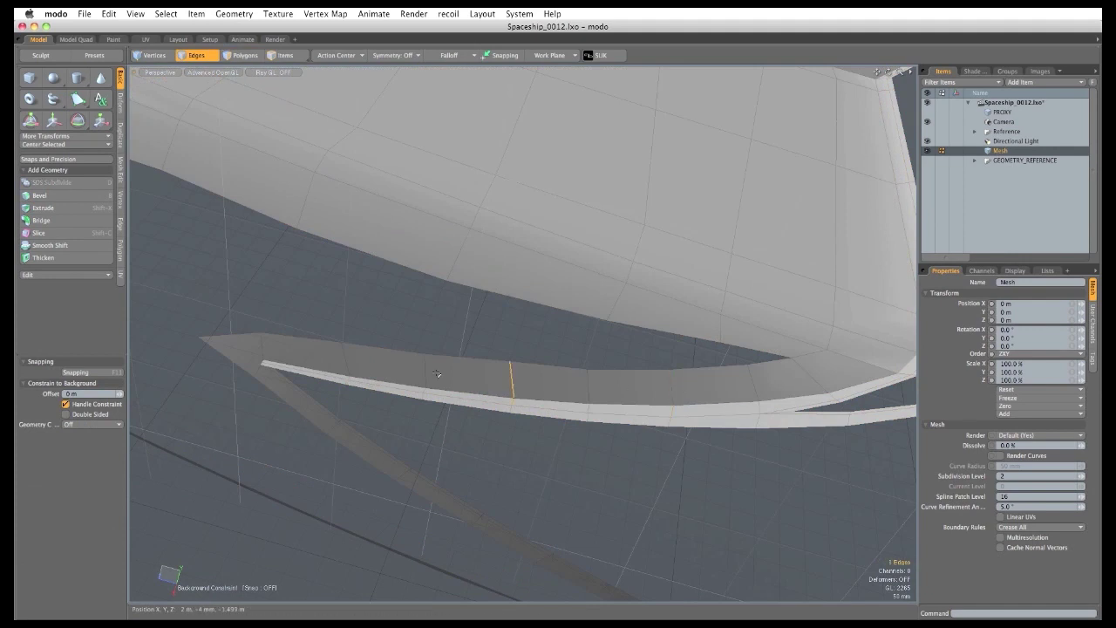
{"action": "left_click", "coordinate": [345, 359]}
{"action": "key", "text": "alt"}
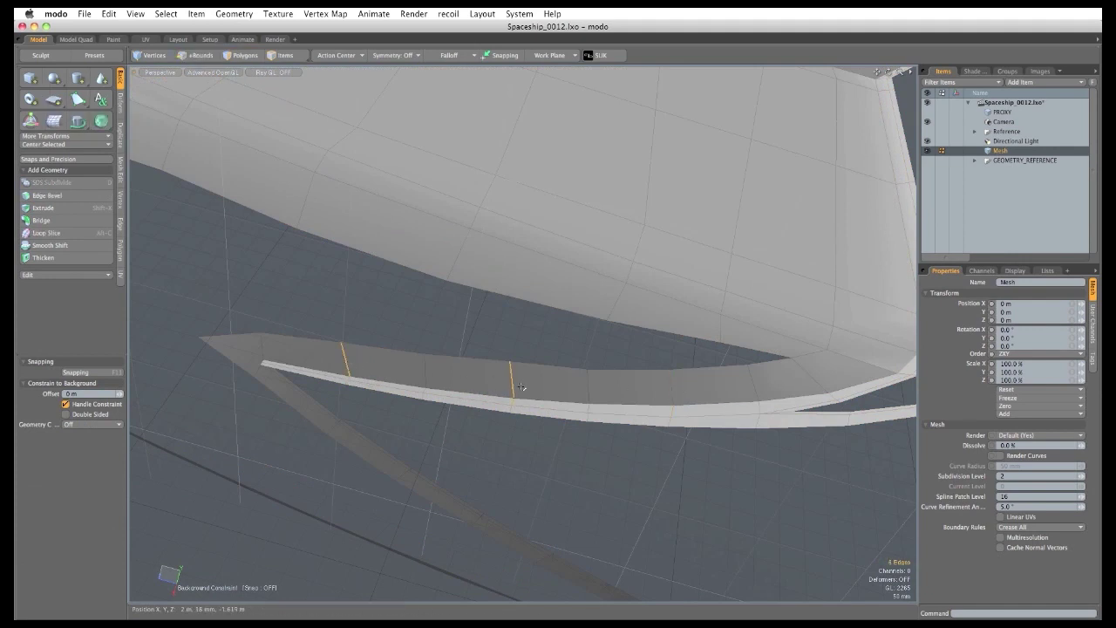
{"action": "left_click", "coordinate": [673, 388], "text": "shift"}
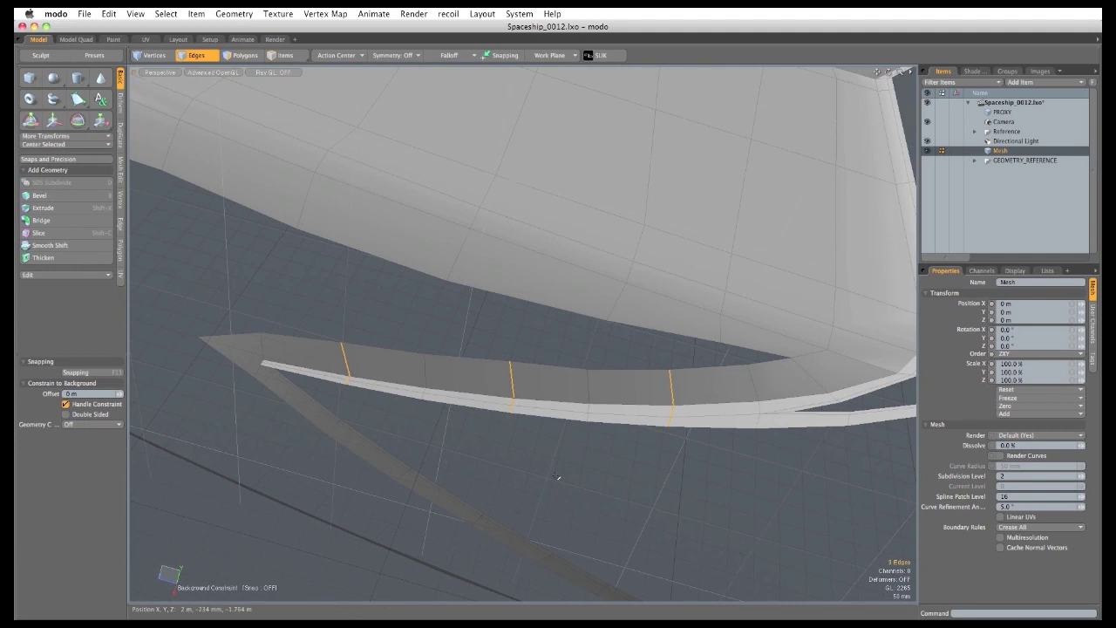
{"action": "key", "text": "BackSpace"}
Select the facing boundary edges of the upper panel and curved pointed strip, and bridge them with one segment.
{"action": "double_click", "coordinate": [667, 347]}
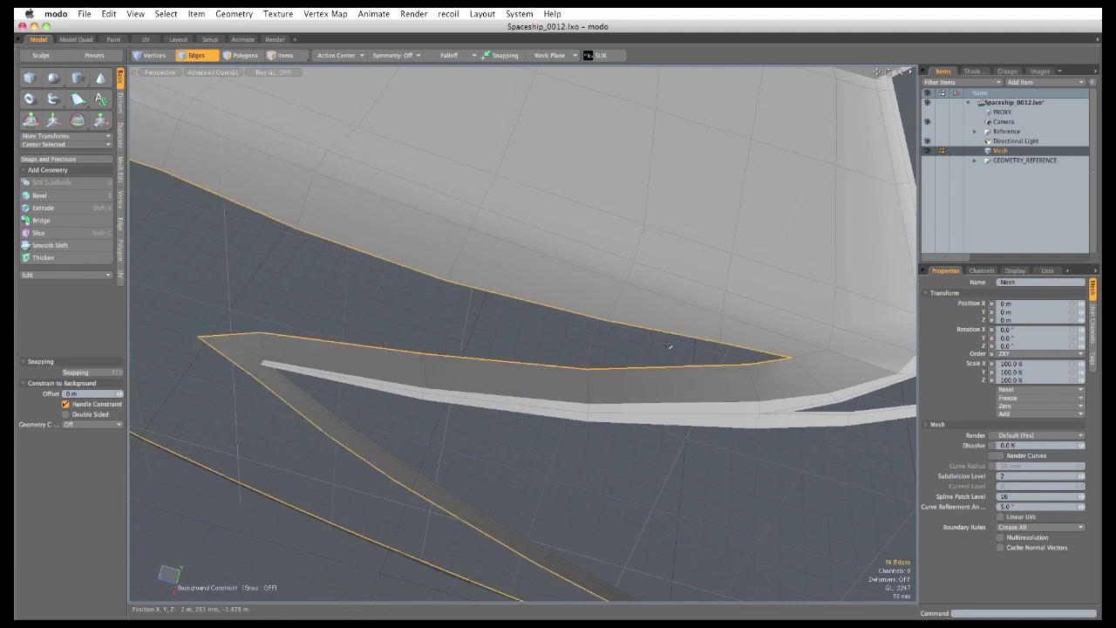
{"action": "key", "text": "super+z"}
{"action": "left_click", "coordinate": [383, 252], "text": "shift"}
{"action": "left_click", "coordinate": [346, 354], "text": "shift"}
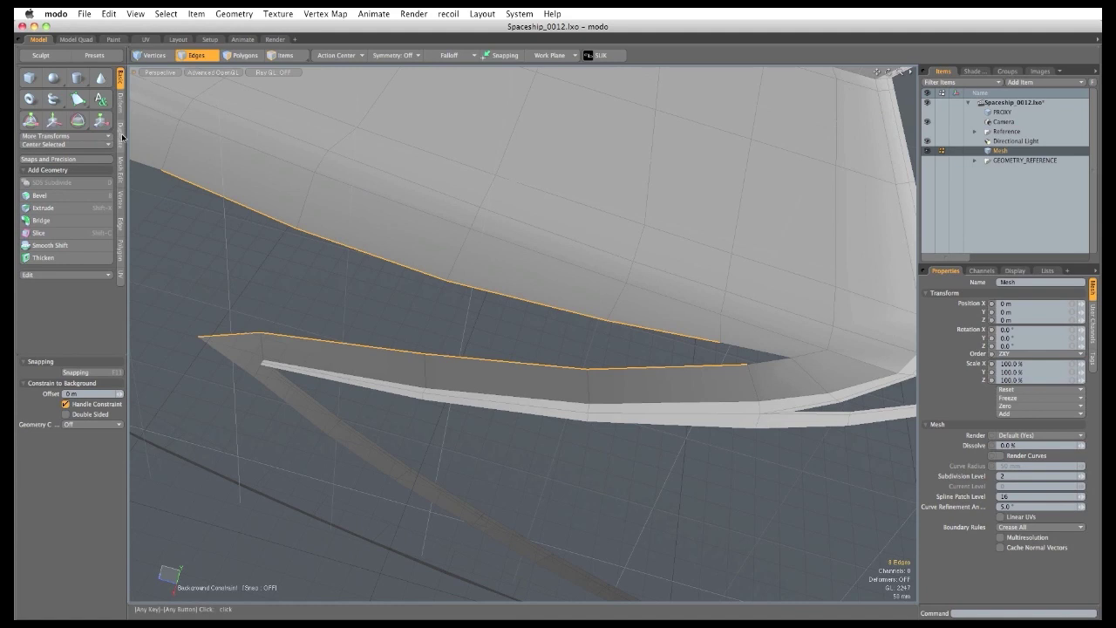
{"action": "left_click", "coordinate": [120, 135]}
{"action": "left_click", "coordinate": [80, 102]}
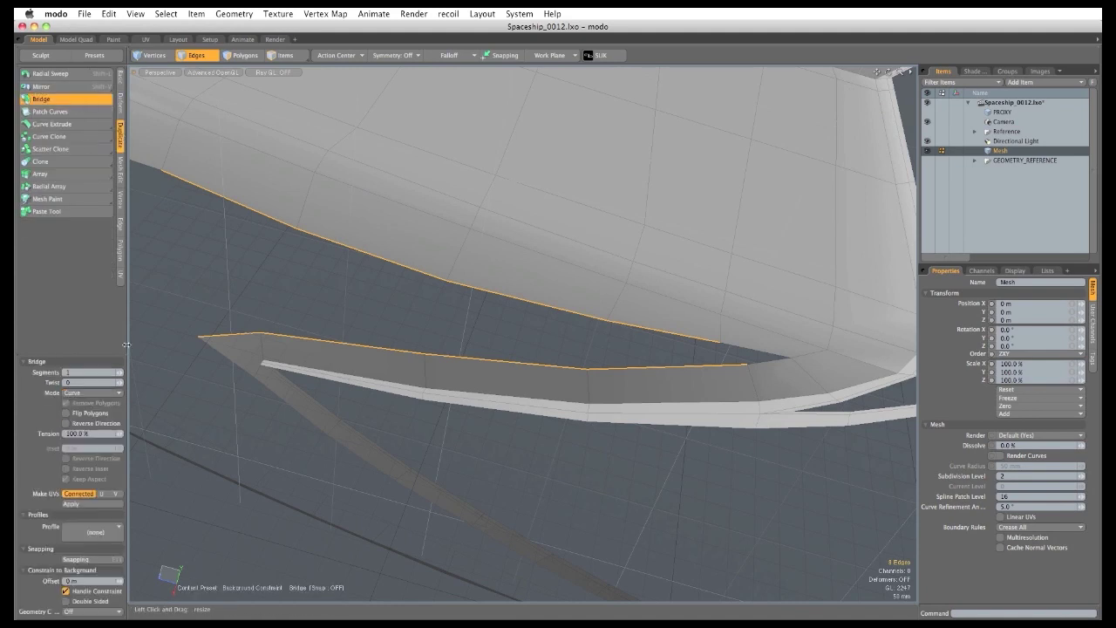
{"action": "left_click", "coordinate": [205, 325]}
{"action": "key", "text": "q"}
{"action": "left_click", "coordinate": [221, 437]}
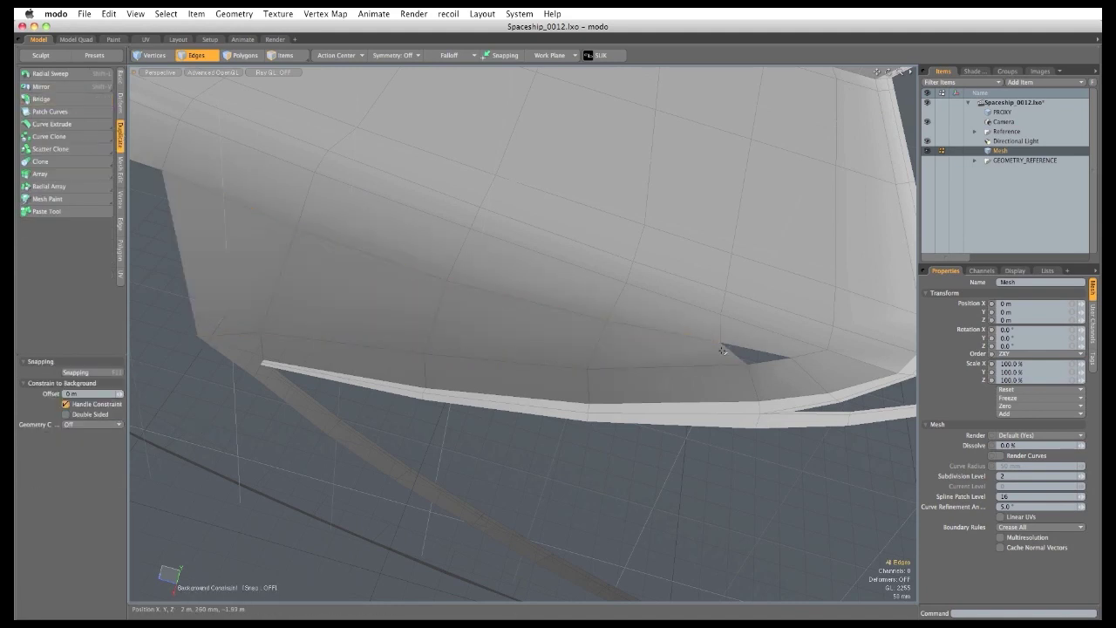
Select the boundary edges of the small triangular hole beside the curved strip and fill it with a polygon.
{"action": "left_click", "coordinate": [738, 356]}
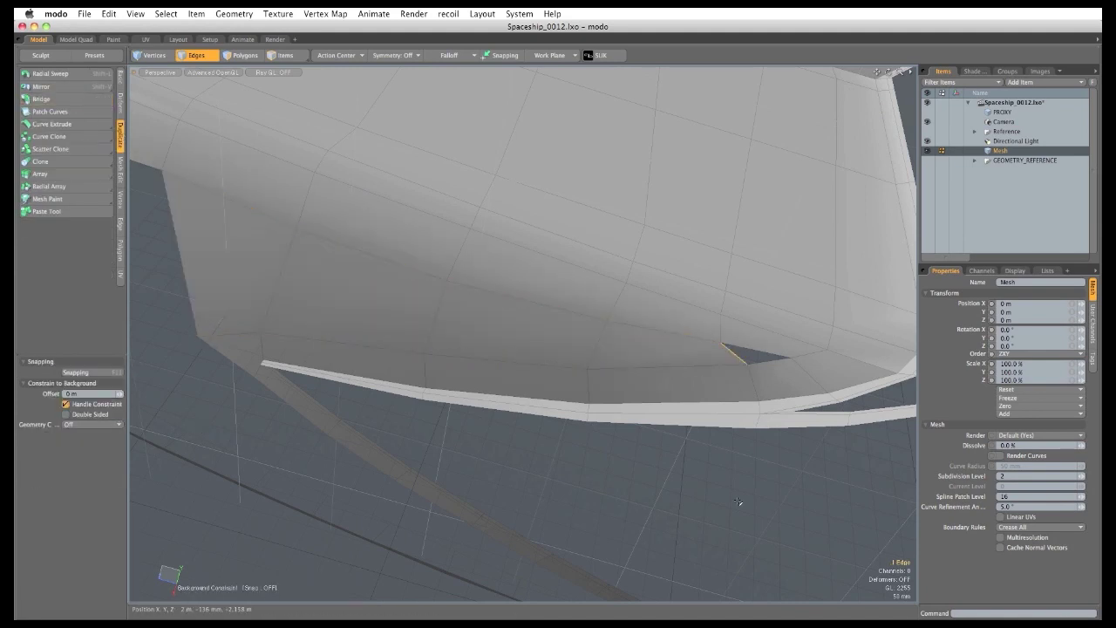
{"action": "double_click", "coordinate": [740, 358]}
{"action": "key", "text": "p"}
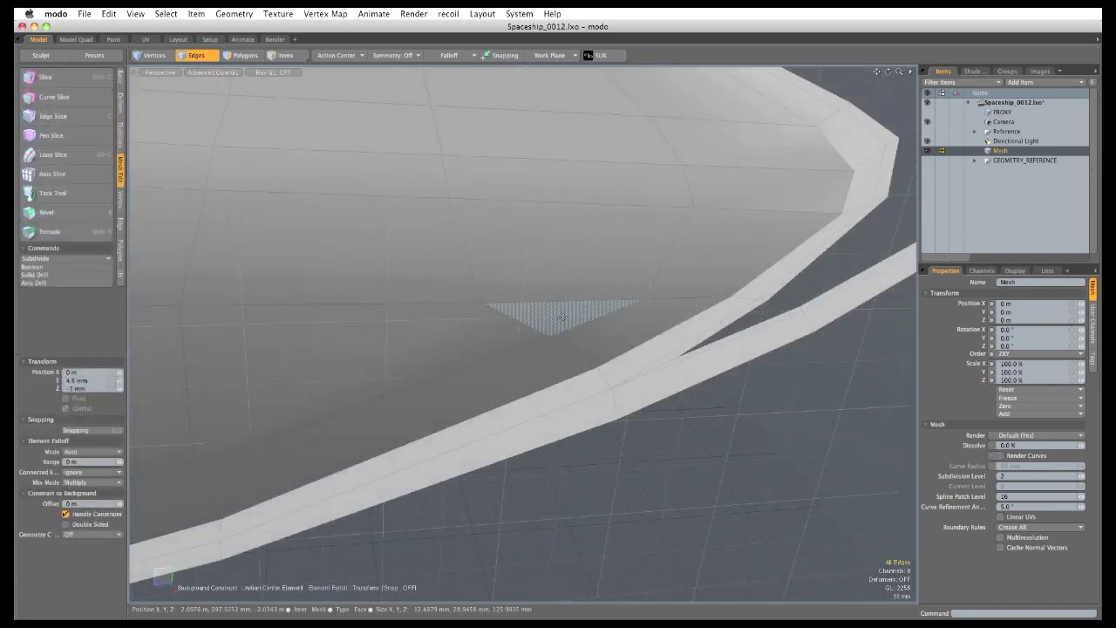
Cut a vertical Edge Slice from the filled triangle's rear corner vertex down through the panel and across the light rim strip.
{"action": "left_click", "coordinate": [90, 121]}
{"action": "left_click", "coordinate": [477, 304]}
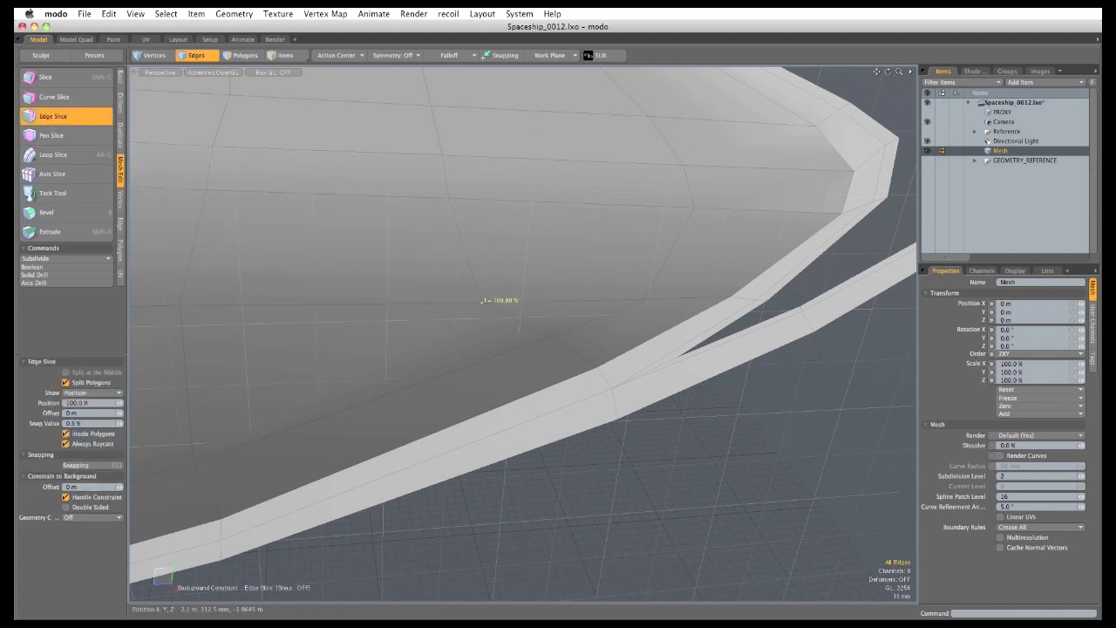
{"action": "left_click", "coordinate": [481, 361]}
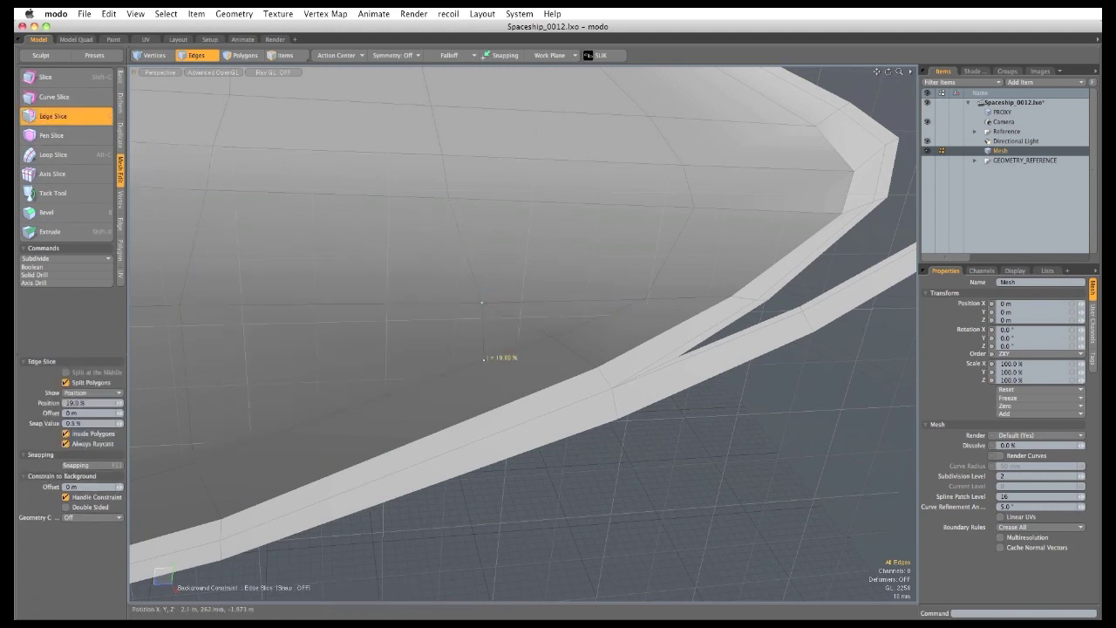
{"action": "left_click", "coordinate": [481, 437]}
{"action": "left_click", "coordinate": [481, 467]}
{"action": "key", "text": "space"}
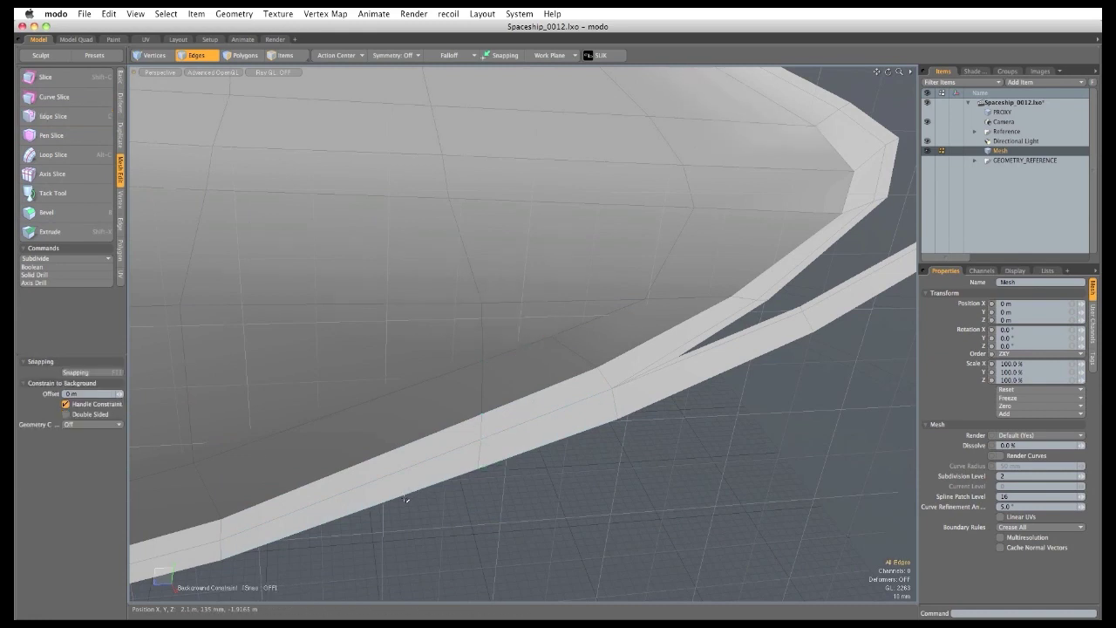
Select the rim strip's new cross edges, show GEOMETRY_REFERENCE, set Geometry Constraint to Vector, and conform the edges to the reference surface.
{"action": "mouse_move", "coordinate": [480, 424]}
{"action": "left_mouse_down"}
{"action": "mouse_move", "coordinate": [477, 455]}
{"action": "mouse_move", "coordinate": [475, 360]}
{"action": "mouse_move", "coordinate": [458, 383]}
{"action": "mouse_move", "coordinate": [453, 472]}
{"action": "left_mouse_up"}
{"action": "left_click", "coordinate": [928, 161]}
{"action": "scroll", "coordinate": [475, 360], "scroll_direction": "up", "scroll_amount": 3}
{"action": "left_click", "coordinate": [99, 425]}
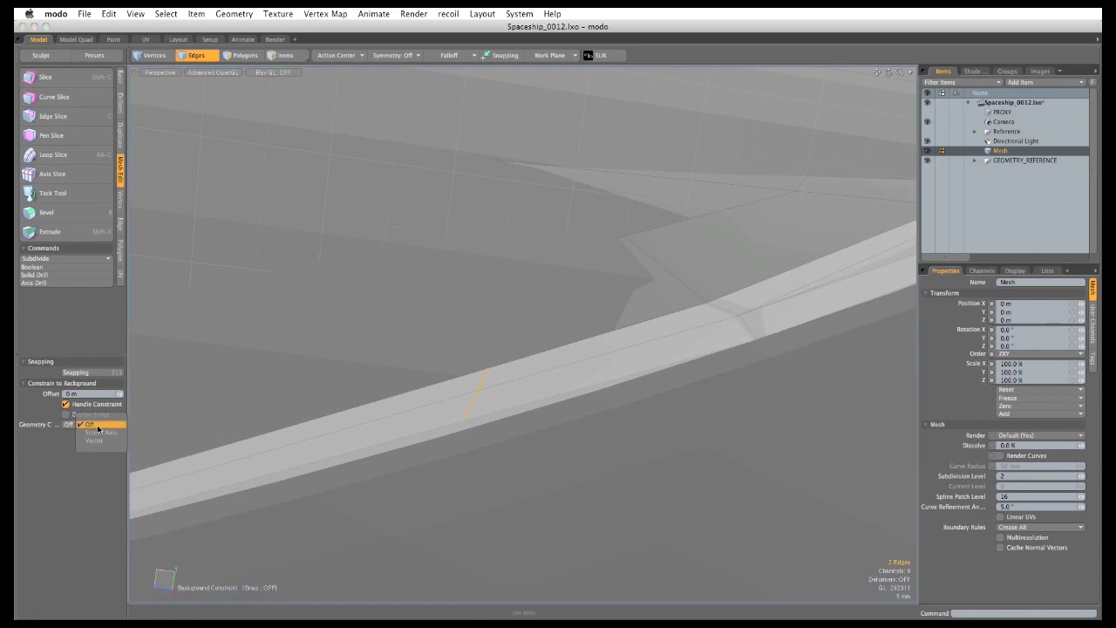
{"action": "left_click", "coordinate": [97, 442]}
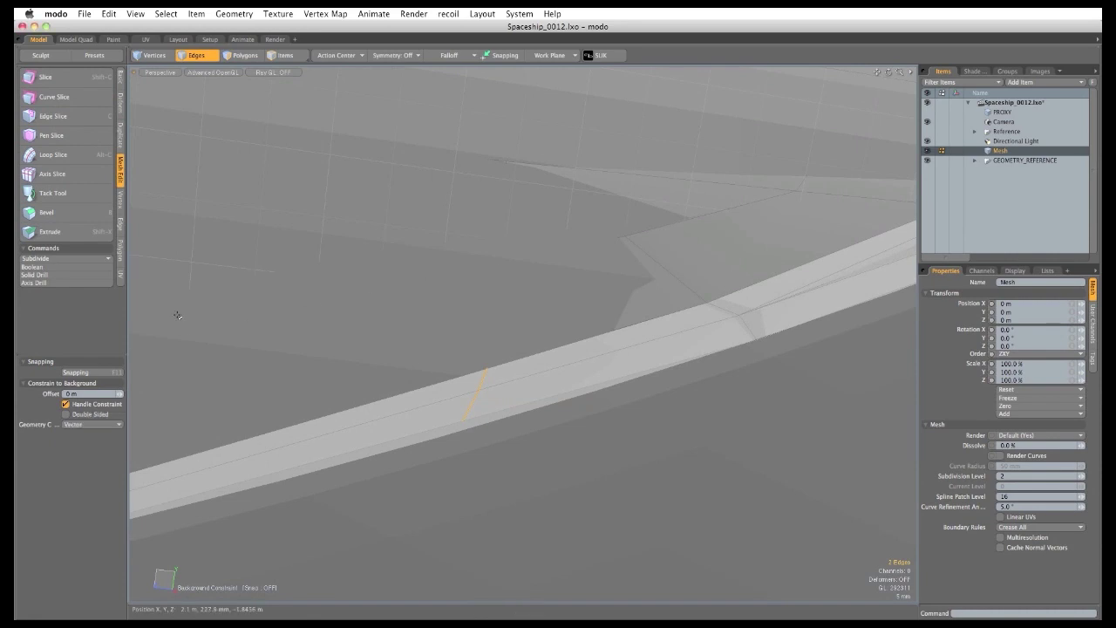
{"action": "key", "text": "w"}
{"action": "left_click_drag", "start_coordinate": [475, 374], "coordinate": [469, 399], "text": "alt"}
{"action": "key", "text": "q"}
Select alternating cross edge loops on the diagonal strip and the lower strip it meets, and remove them.
{"action": "key", "text": "q"}
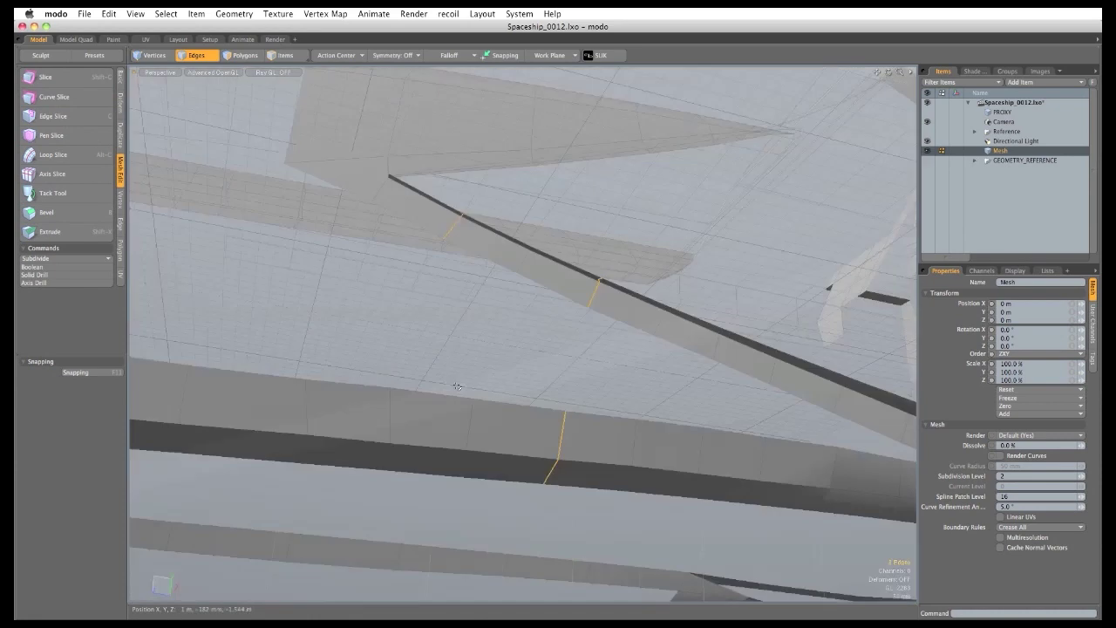
{"action": "left_click", "coordinate": [453, 226], "text": "shift"}
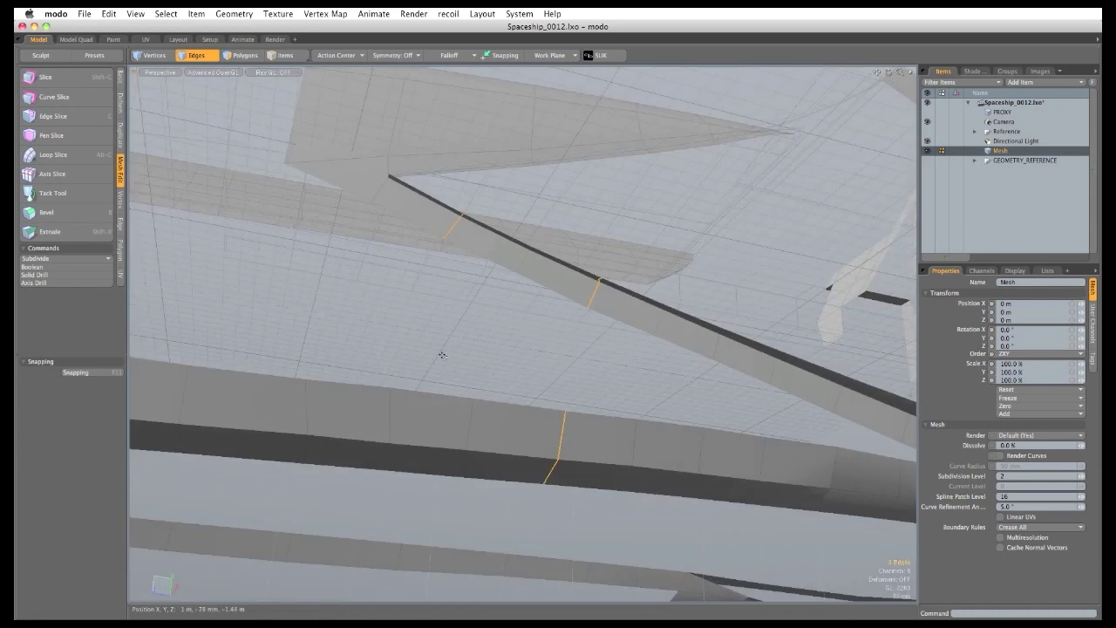
{"action": "key", "text": "BackSpace"}
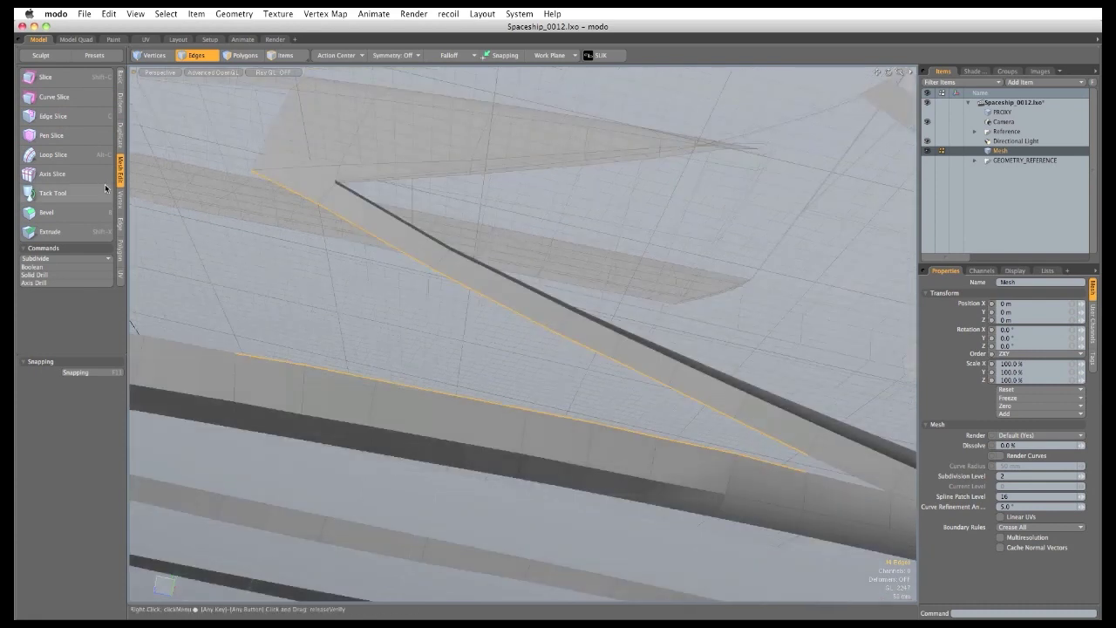
Bridge the facing boundary edges of the diagonal and lower strips, and fill the narrow triangular gap at their meeting point.
{"action": "left_click", "coordinate": [120, 139]}
{"action": "left_click", "coordinate": [96, 100]}
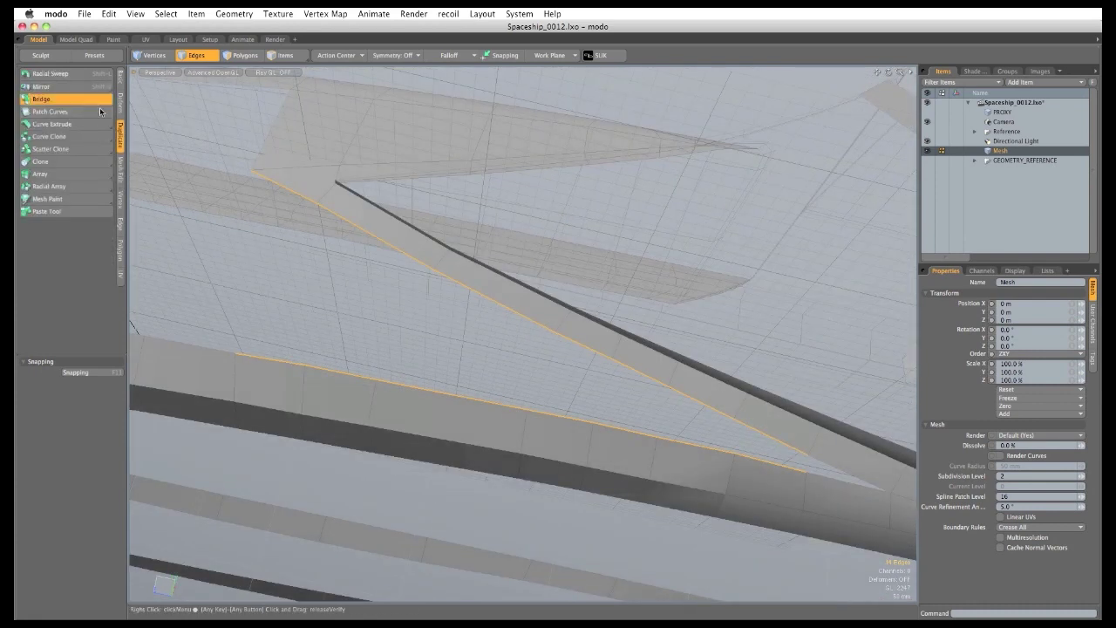
{"action": "left_click", "coordinate": [246, 250]}
{"action": "key", "text": "space"}
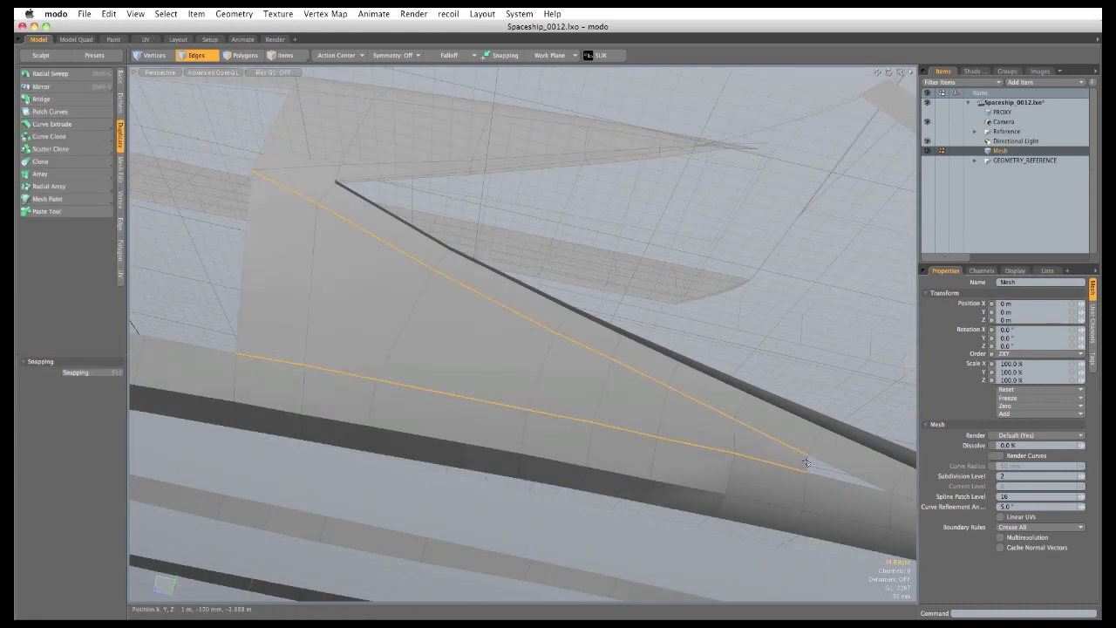
{"action": "double_click", "coordinate": [808, 466]}
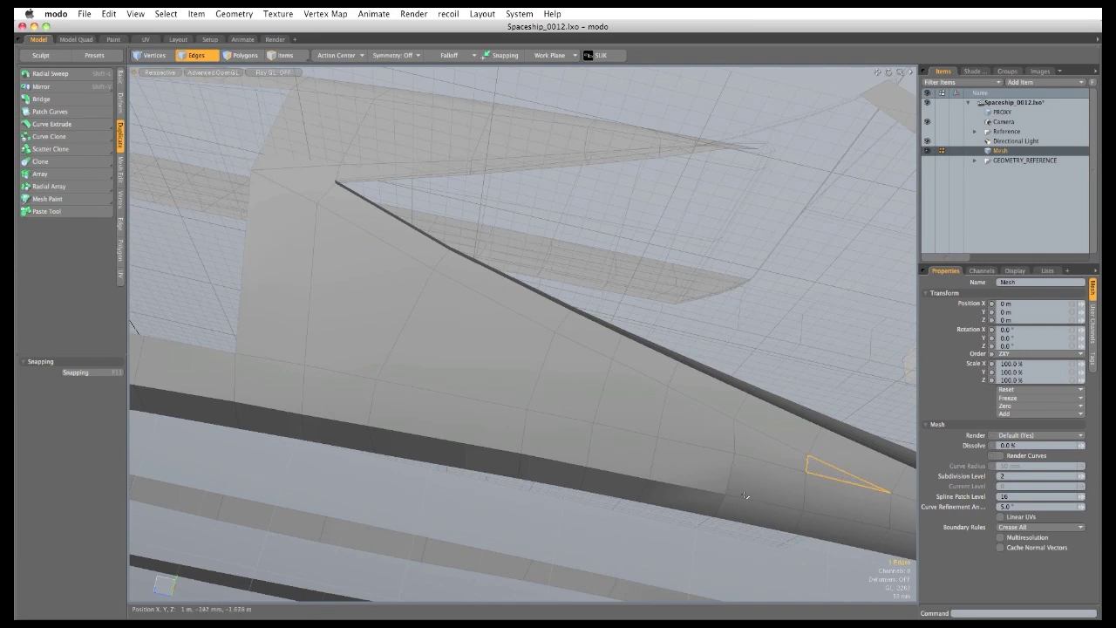
{"action": "left_click", "coordinate": [188, 292]}
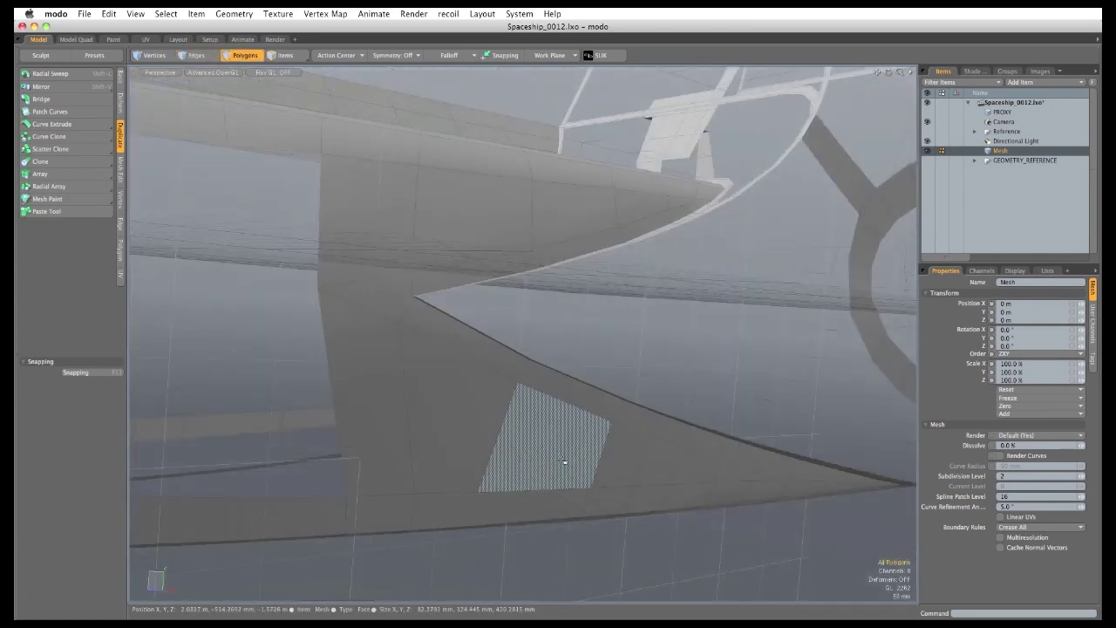
Preview the joined side panels as a subdivision surface and examine their shading and curvature around the pointed notch.
{"action": "left_click", "coordinate": [460, 422]}
{"action": "left_click", "coordinate": [439, 441]}
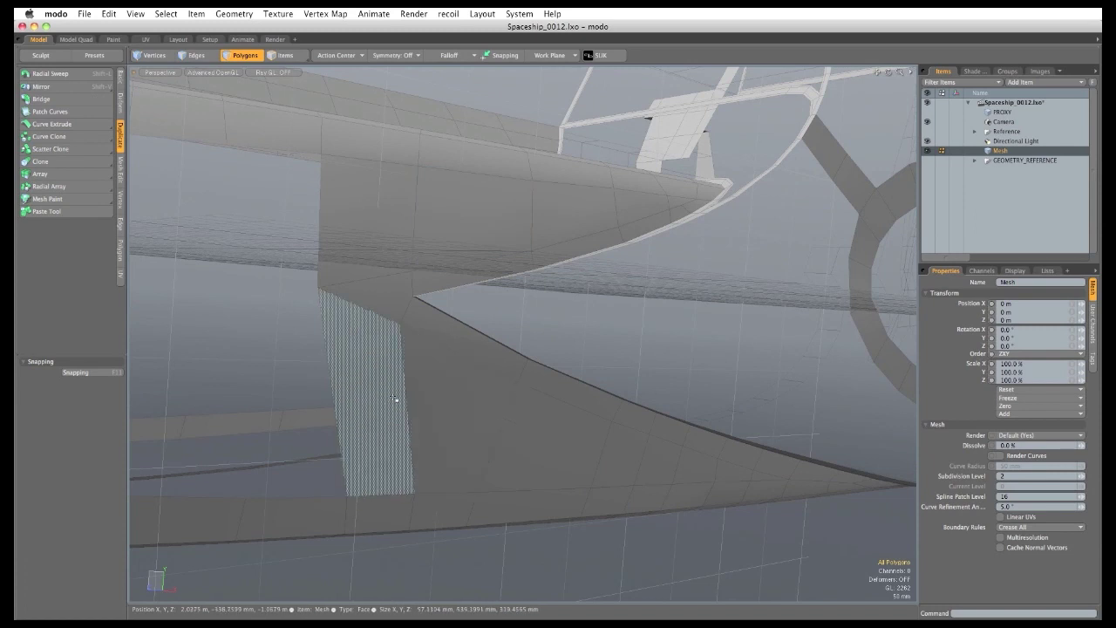
{"action": "key", "text": "Tab"}
{"action": "left_click_drag", "start_coordinate": [396, 398], "coordinate": [567, 438], "text": "alt"}
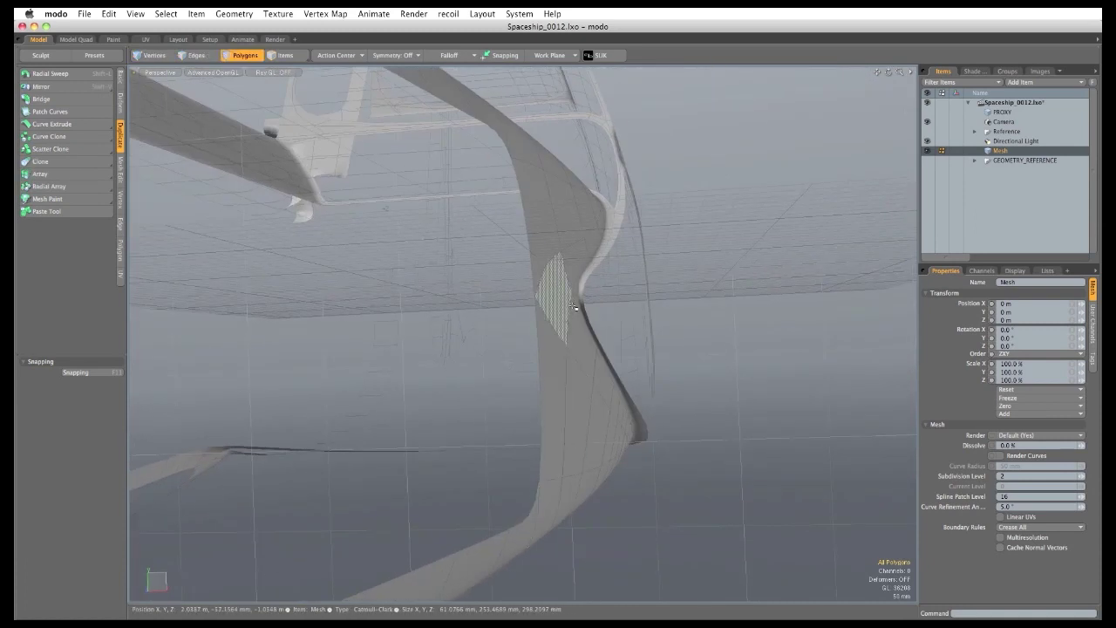
{"action": "left_click_drag", "start_coordinate": [669, 372], "coordinate": [392, 450], "text": "alt"}
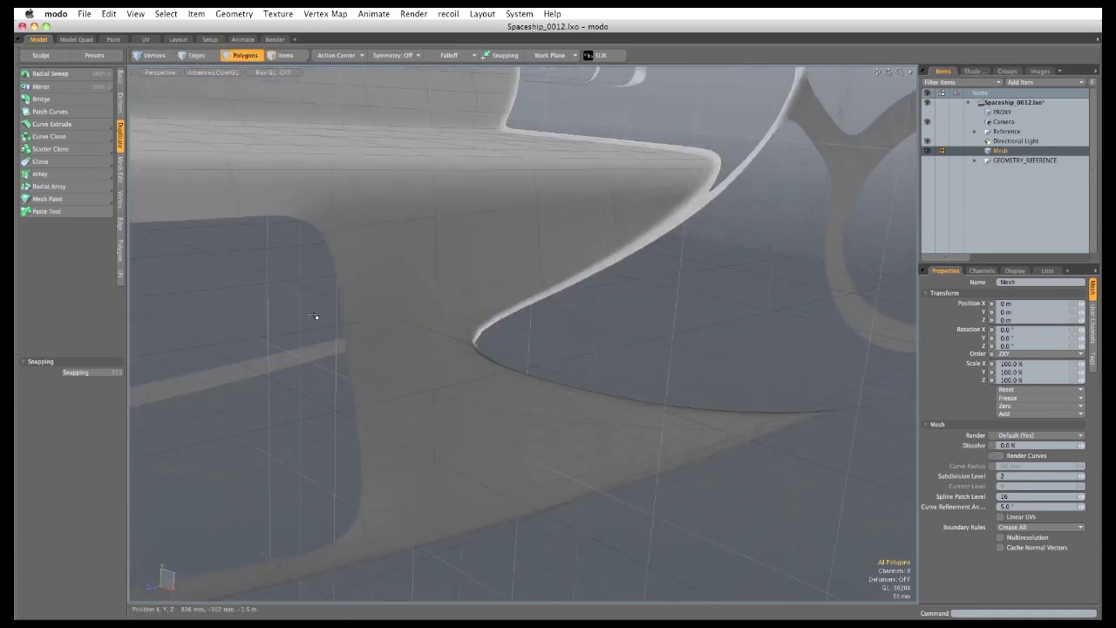
{"action": "key", "text": "Tab"}
{"action": "left_click_drag", "start_coordinate": [312, 311], "coordinate": [488, 409], "text": "alt"}
Edge-slice diagonally from the panel's grid vertex to the filled corner's inner vertex, and remove the vertical slice running down through the rim strip.
{"action": "left_click_drag", "start_coordinate": [676, 209], "coordinate": [588, 387], "text": "ctrl+alt"}
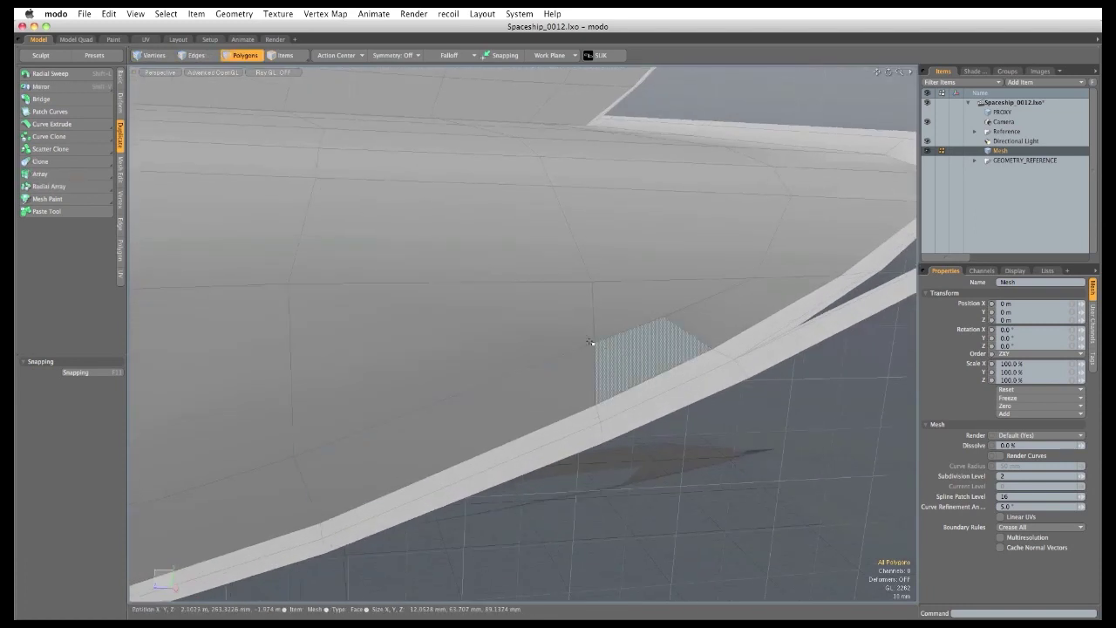
{"action": "left_click", "coordinate": [120, 171]}
{"action": "left_click", "coordinate": [72, 119]}
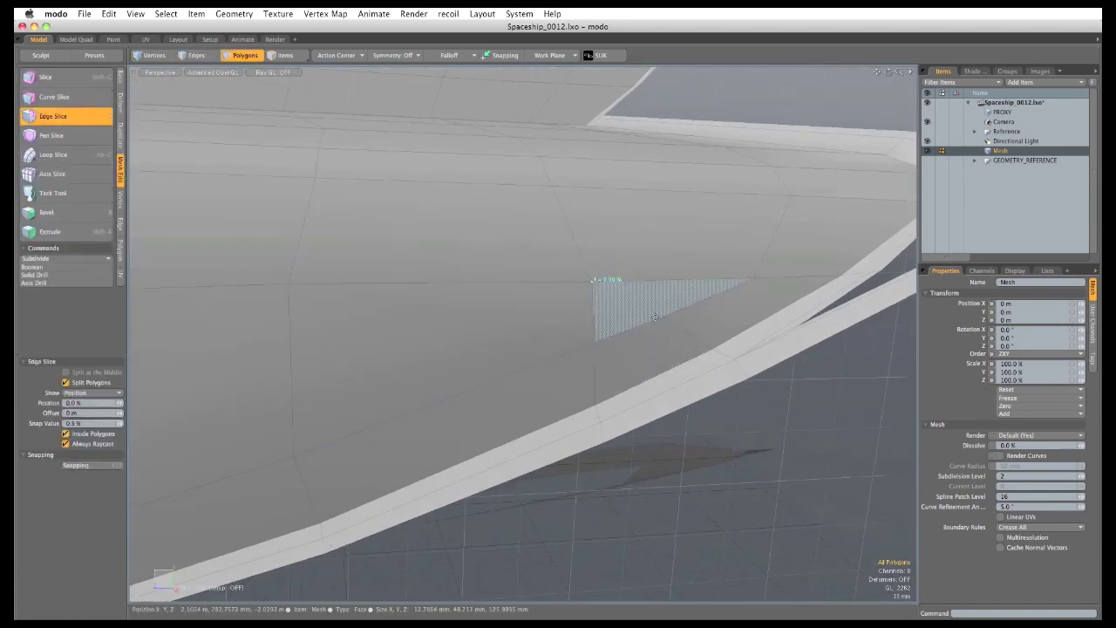
{"action": "left_click", "coordinate": [665, 316]}
{"action": "key", "text": "space"}
{"action": "key", "text": "space"}
{"action": "key", "text": "space"}
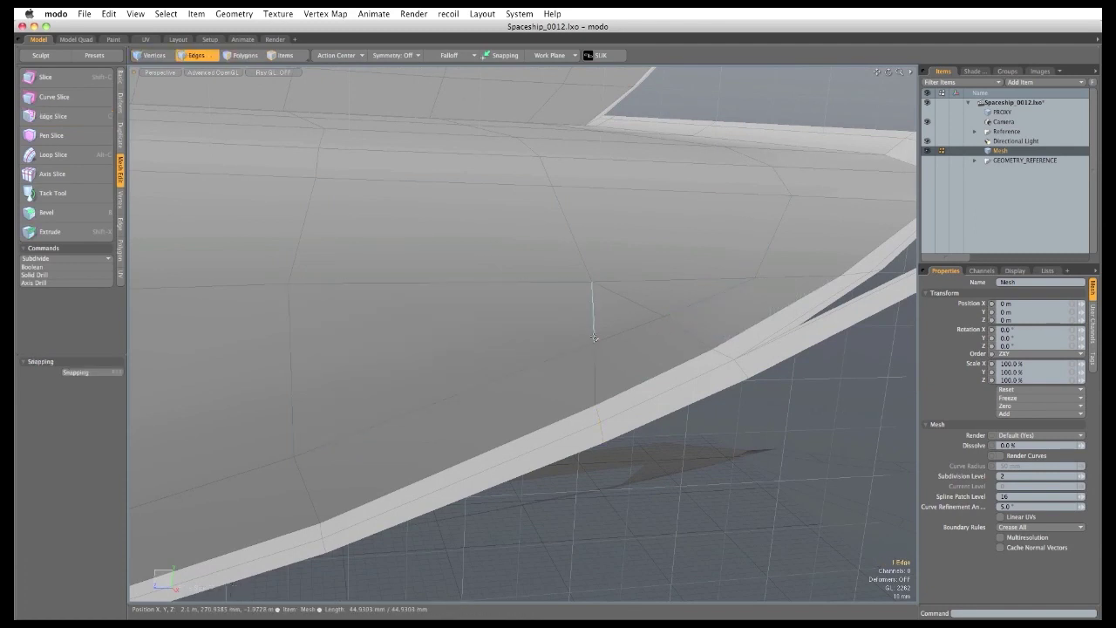
{"action": "key", "text": "Delete"}
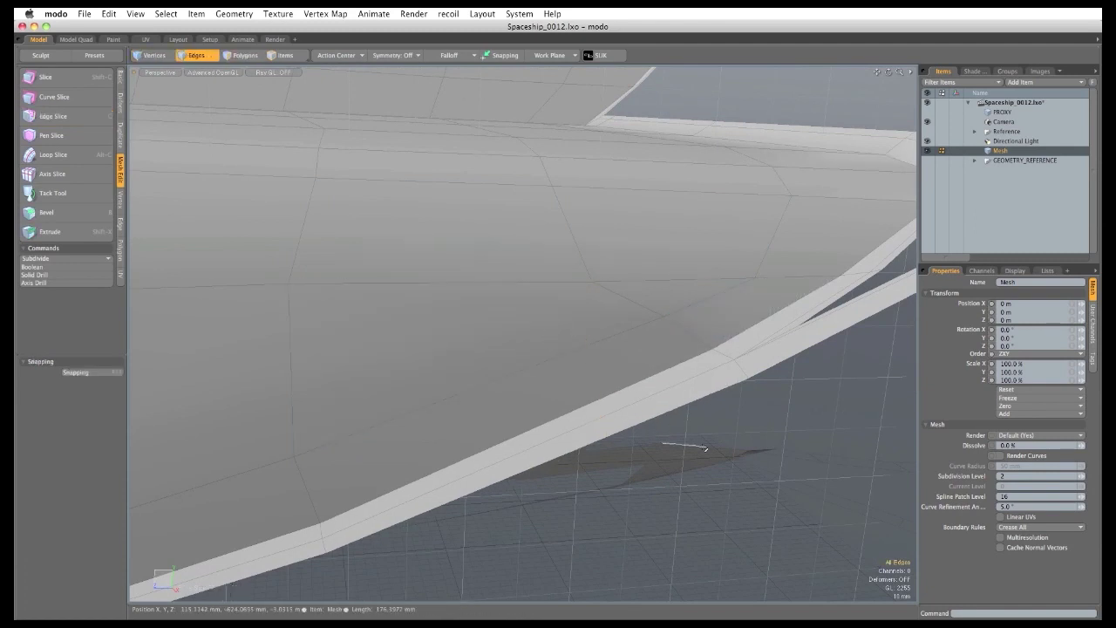
Add a lengthwise edge loop near the middle of the upper side panel and another through the lower pointed panel.
{"action": "left_click_drag", "start_coordinate": [704, 478], "coordinate": [472, 348], "text": "ctrl+alt"}
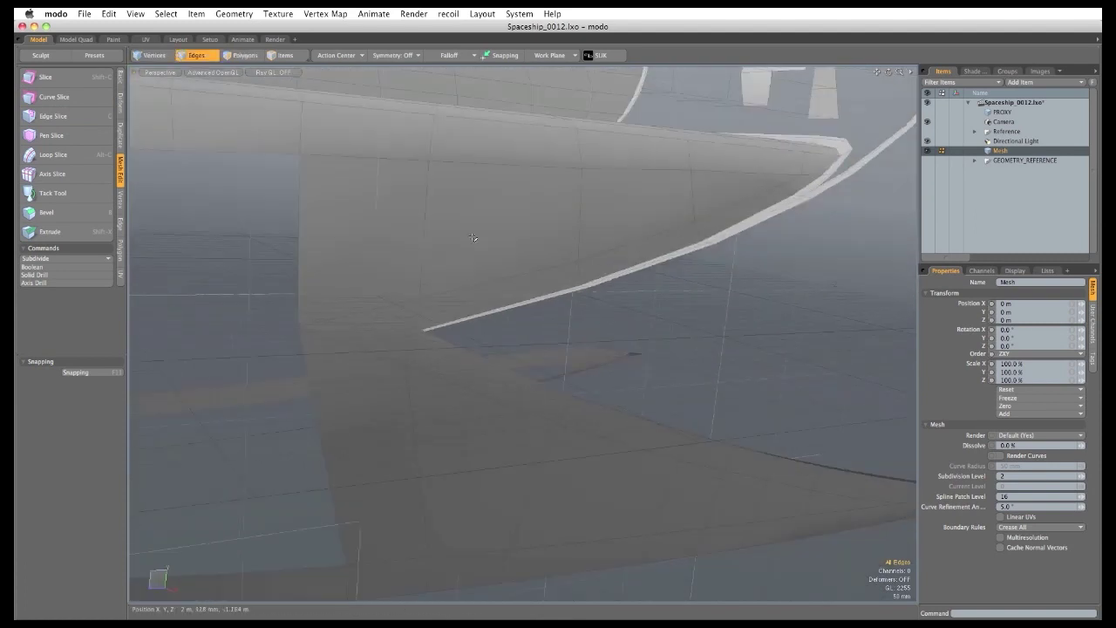
{"action": "left_click", "coordinate": [122, 228]}
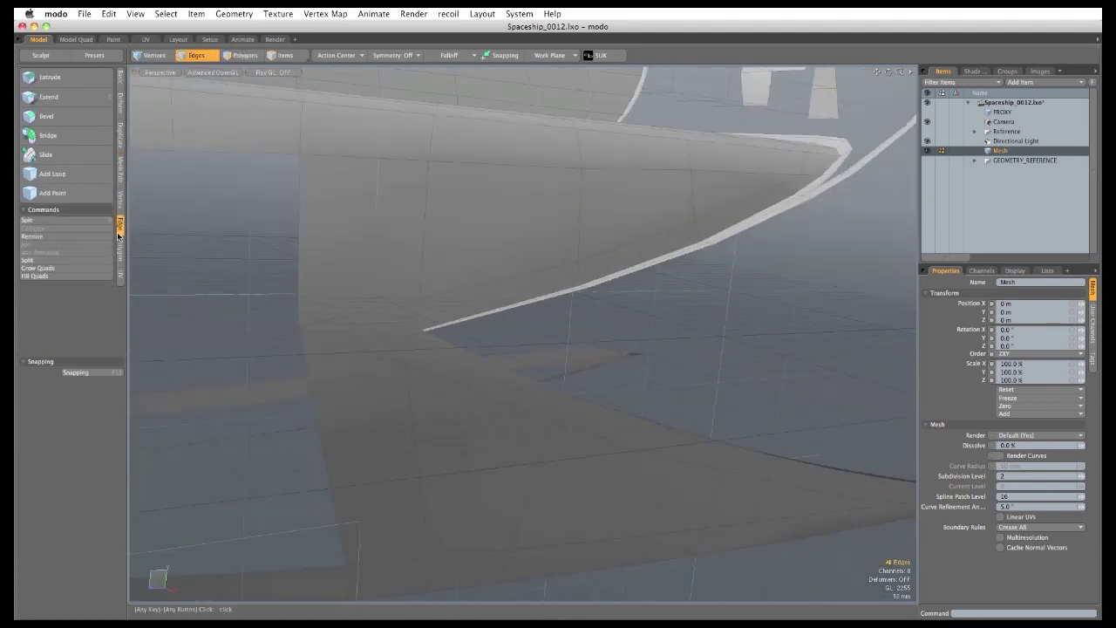
{"action": "left_click", "coordinate": [74, 173]}
{"action": "left_click", "coordinate": [424, 231]}
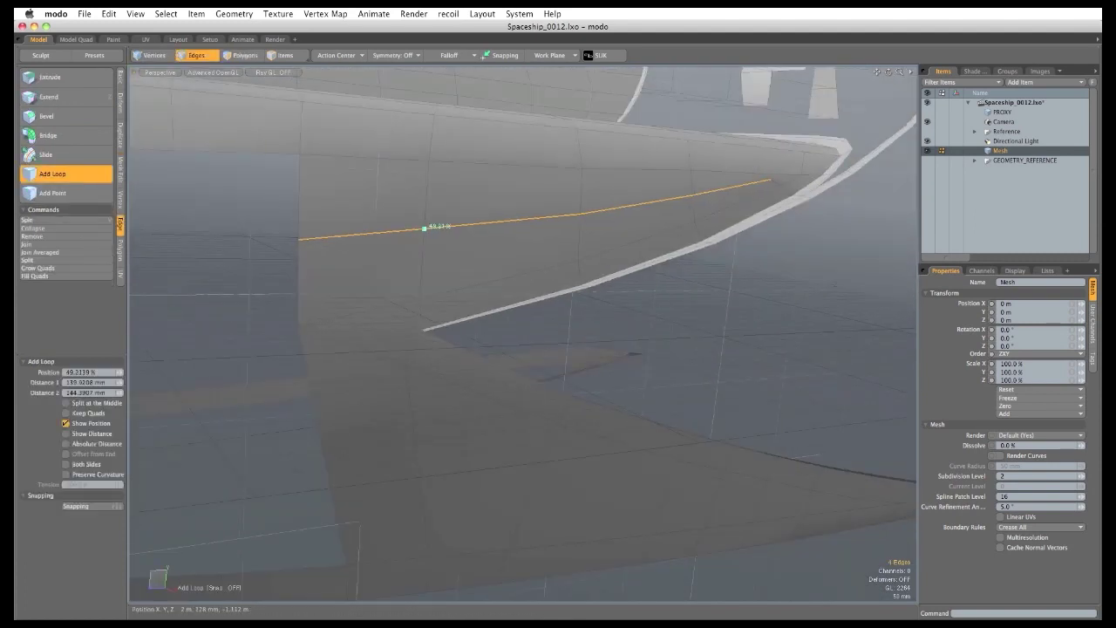
{"action": "left_click_drag", "start_coordinate": [458, 530], "coordinate": [534, 421], "text": "alt"}
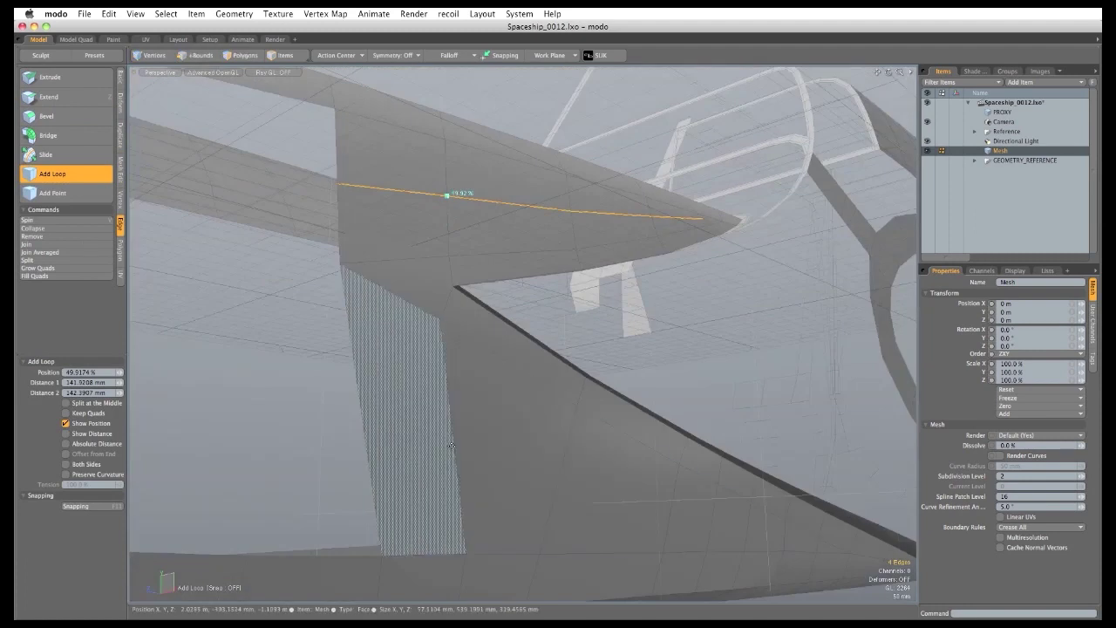
{"action": "left_click_drag", "start_coordinate": [455, 448], "coordinate": [582, 415]}
{"action": "key", "text": "space"}
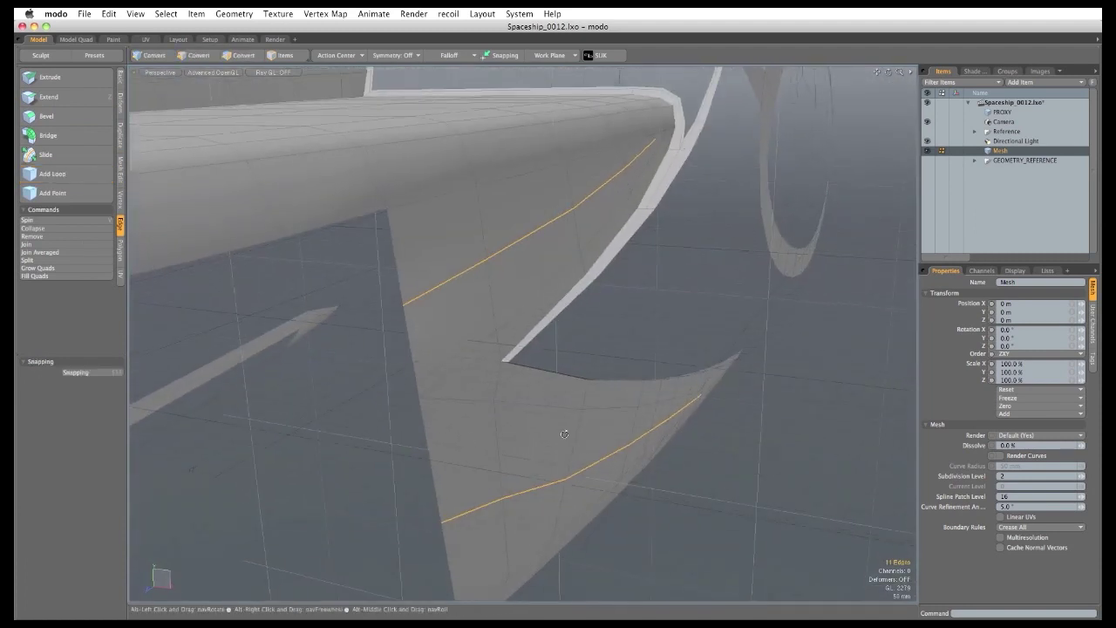
Move the two new edge loops 72 mm outward along X.
{"action": "key", "text": "w"}
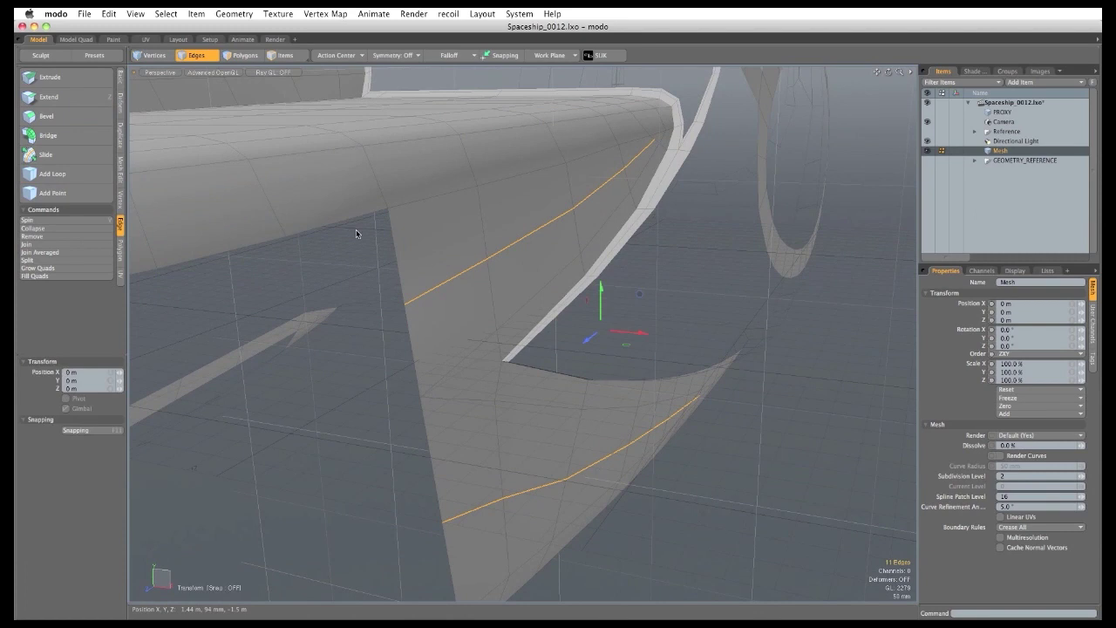
{"action": "left_click_drag", "start_coordinate": [601, 330], "coordinate": [627, 332]}
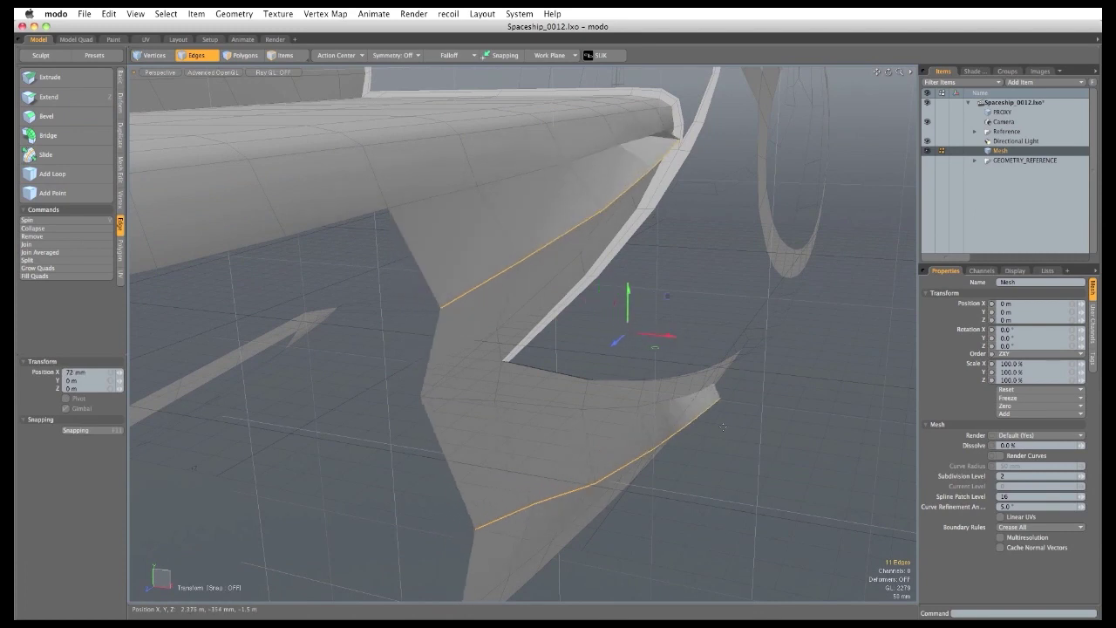
{"action": "key", "text": "q"}
Show GEOMETRY_REFERENCE, set the constraint mode to Background with Vector geometry constraint, and project the two edge loops onto the reference surface.
{"action": "left_click", "coordinate": [927, 160]}
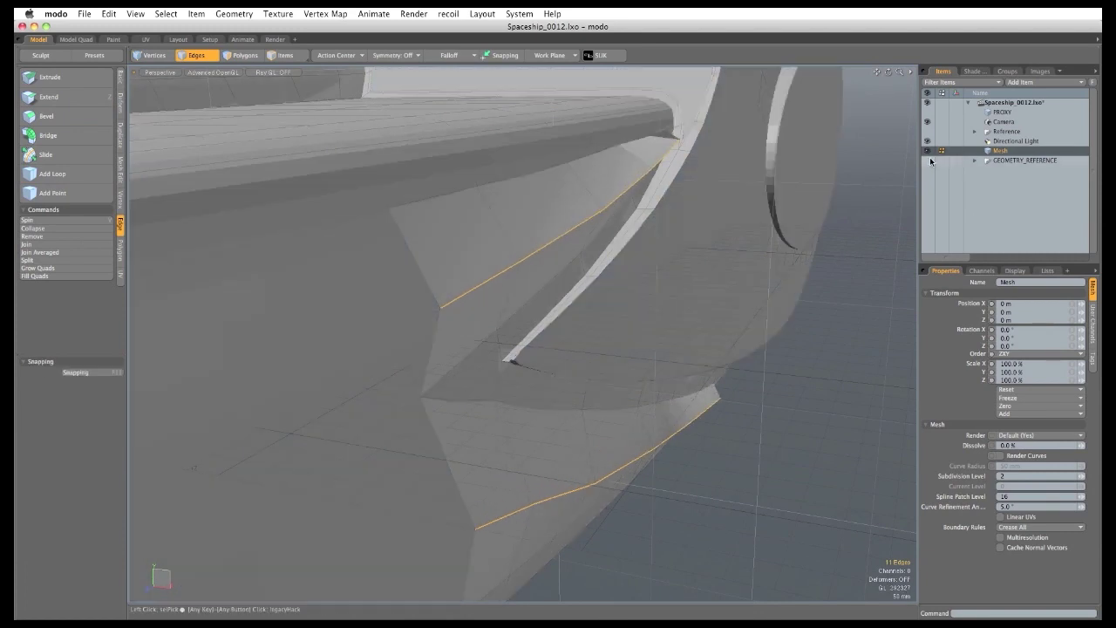
{"action": "left_click", "coordinate": [84, 381]}
{"action": "left_click", "coordinate": [114, 404]}
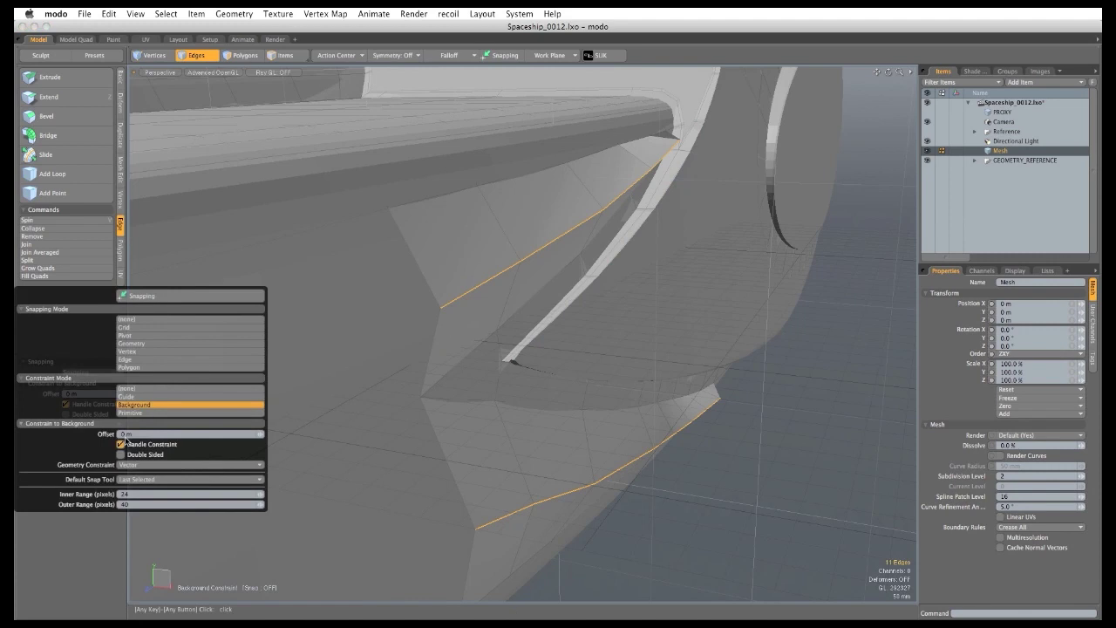
{"action": "left_click", "coordinate": [75, 551]}
{"action": "key", "text": "w"}
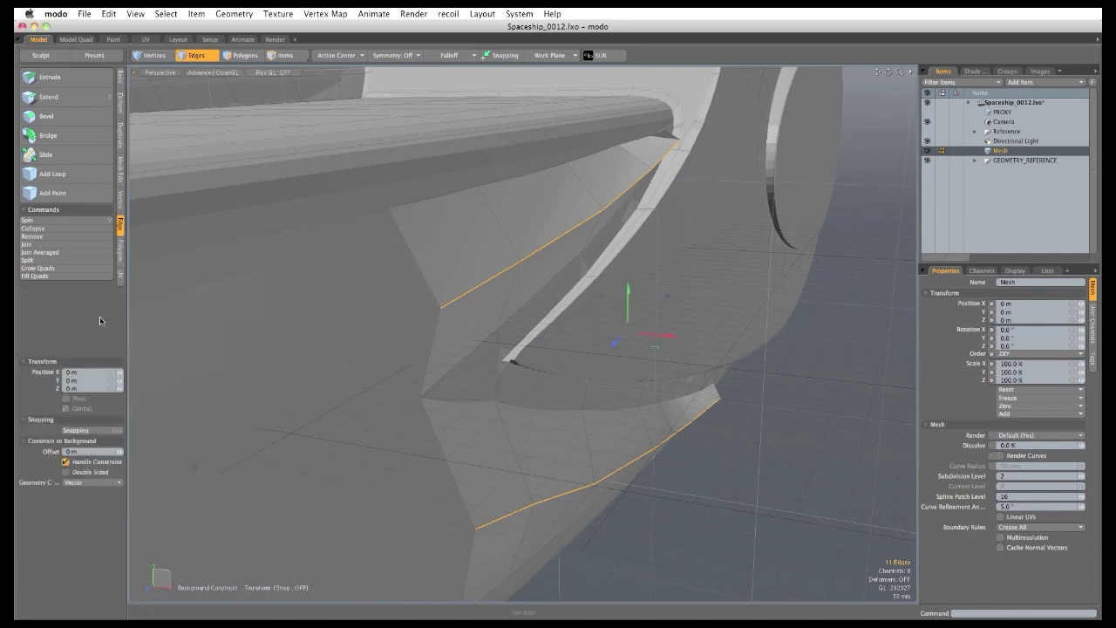
{"action": "left_click_drag", "start_coordinate": [580, 344], "coordinate": [373, 310], "text": "alt"}
{"action": "key", "text": "q"}
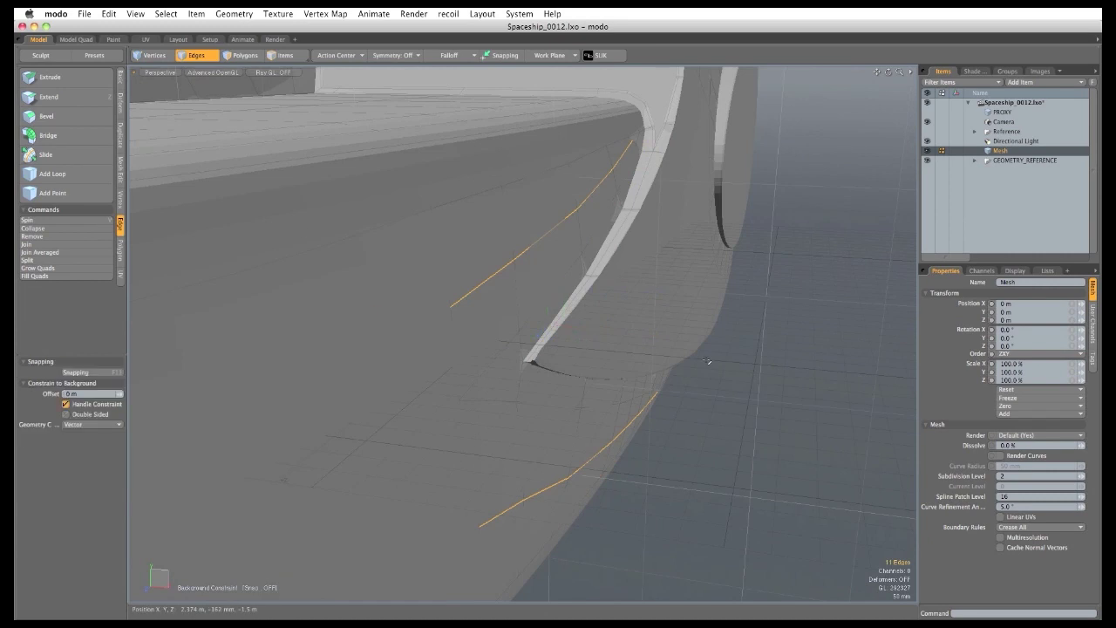
Draw a Pen quad strip along the upper edge of the side opening, merging with the existing vertices and running toward the rounded end.
{"action": "key", "text": "Escape"}
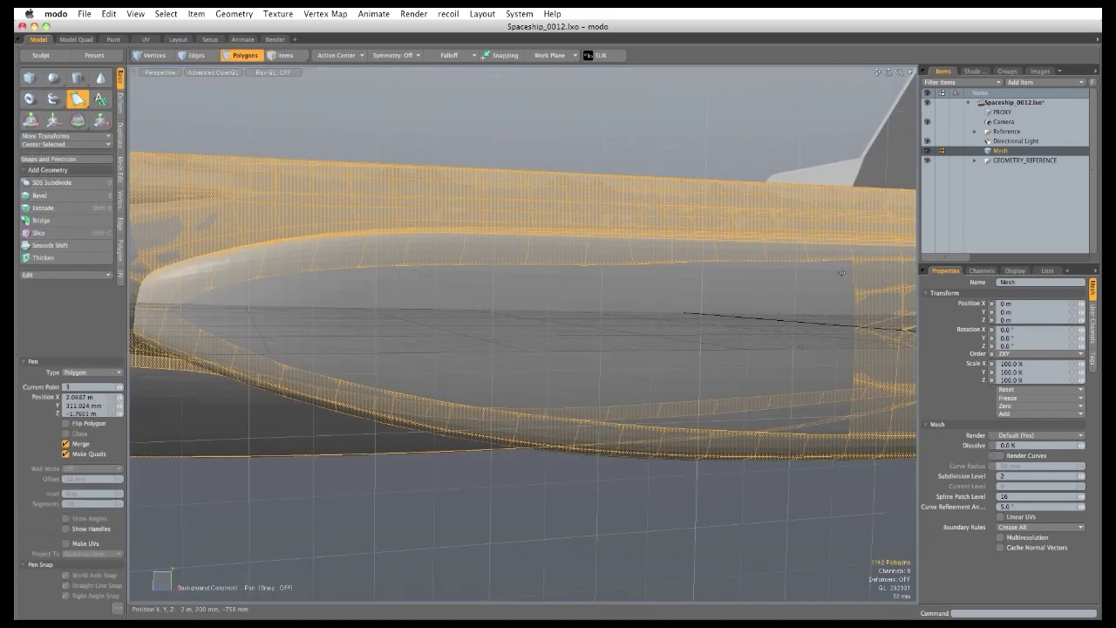
{"action": "left_click_drag", "start_coordinate": [849, 259], "coordinate": [853, 259]}
{"action": "left_click_drag", "start_coordinate": [837, 296], "coordinate": [850, 295]}
{"action": "left_click", "coordinate": [808, 297]}
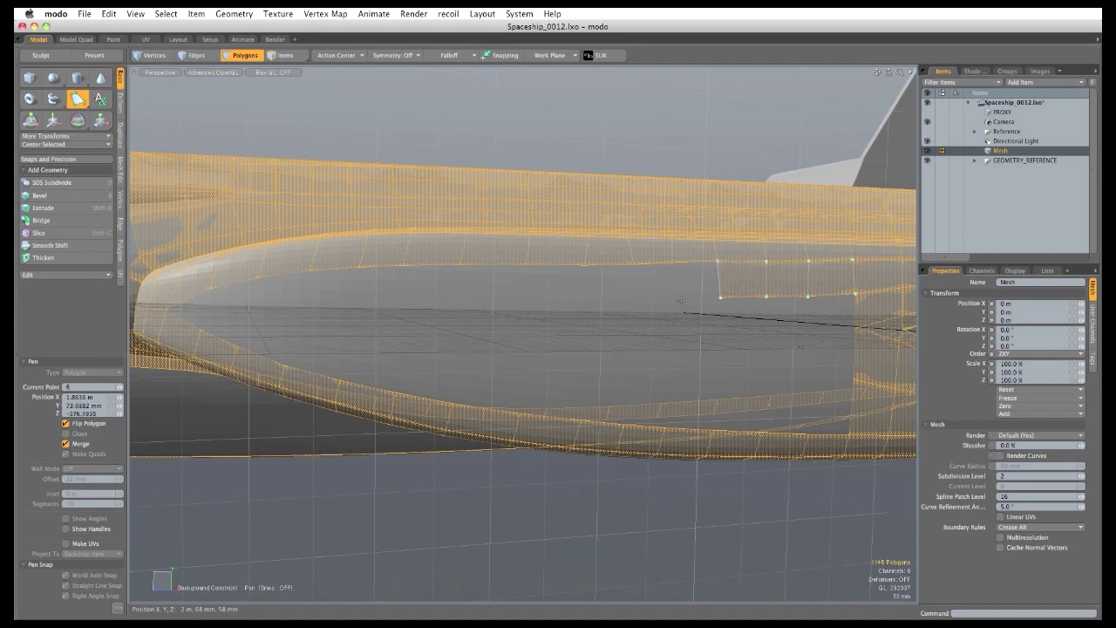
{"action": "left_click", "coordinate": [633, 298]}
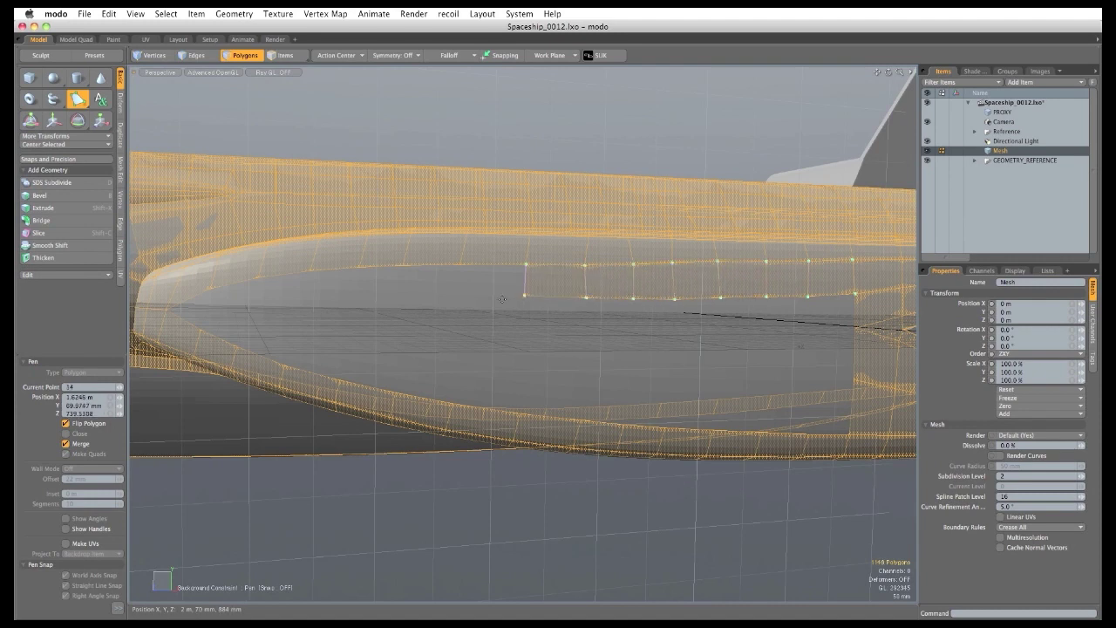
Draw a second Pen quad strip below the first one, from the rounded end back to the opening's far edge.
{"action": "left_click", "coordinate": [270, 292], "text": "shift"}
{"action": "left_click", "coordinate": [257, 312]}
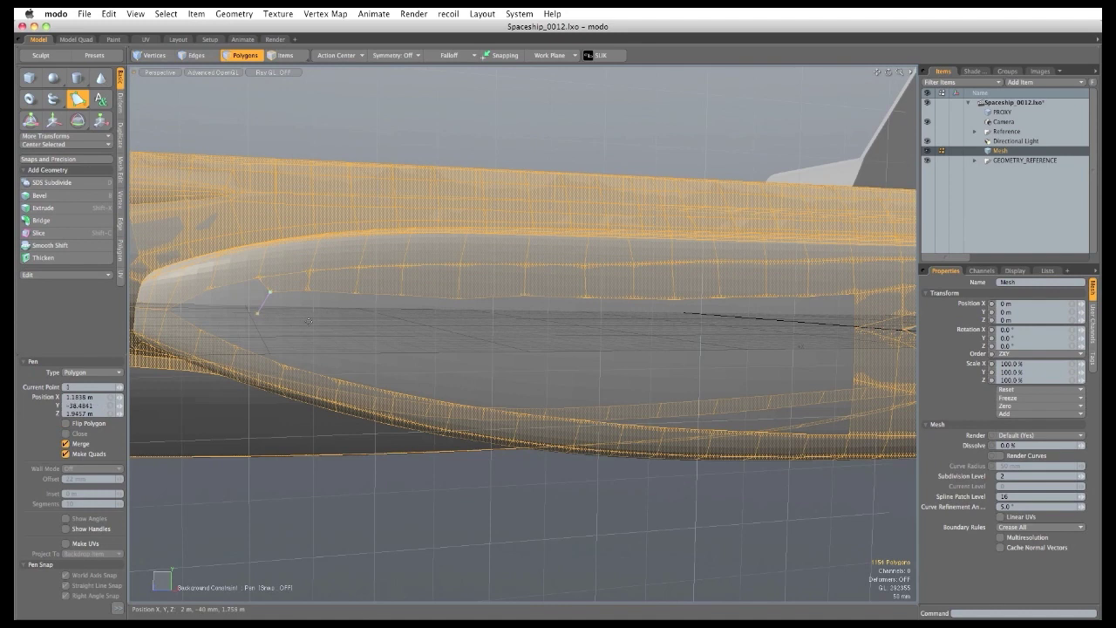
{"action": "left_click_drag", "start_coordinate": [301, 315], "coordinate": [305, 319]}
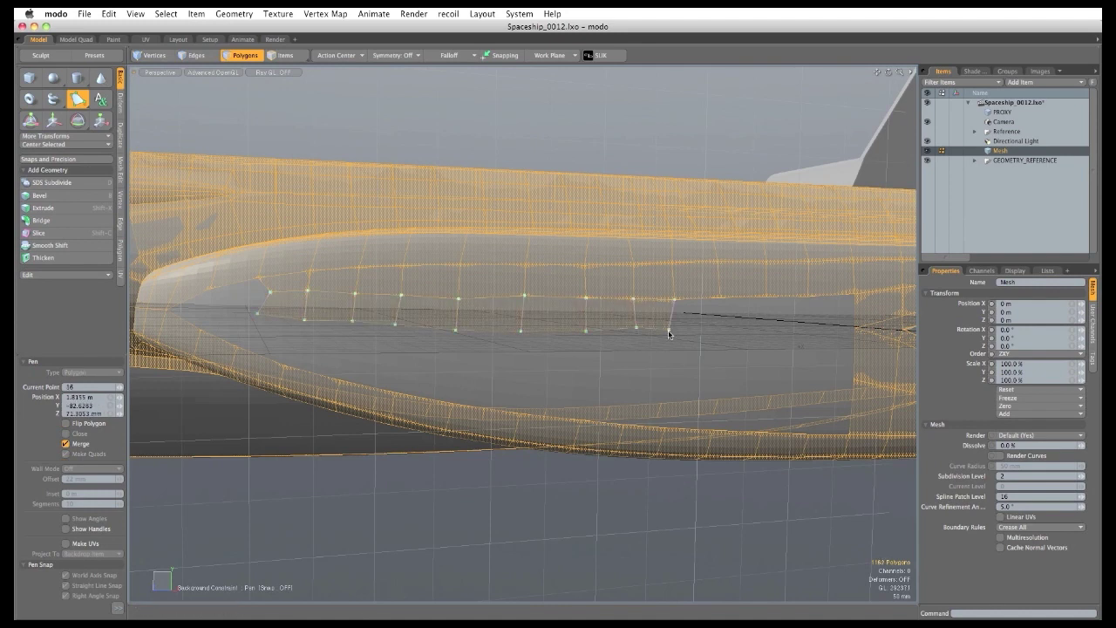
{"action": "left_click", "coordinate": [808, 297]}
{"action": "left_click", "coordinate": [810, 327]}
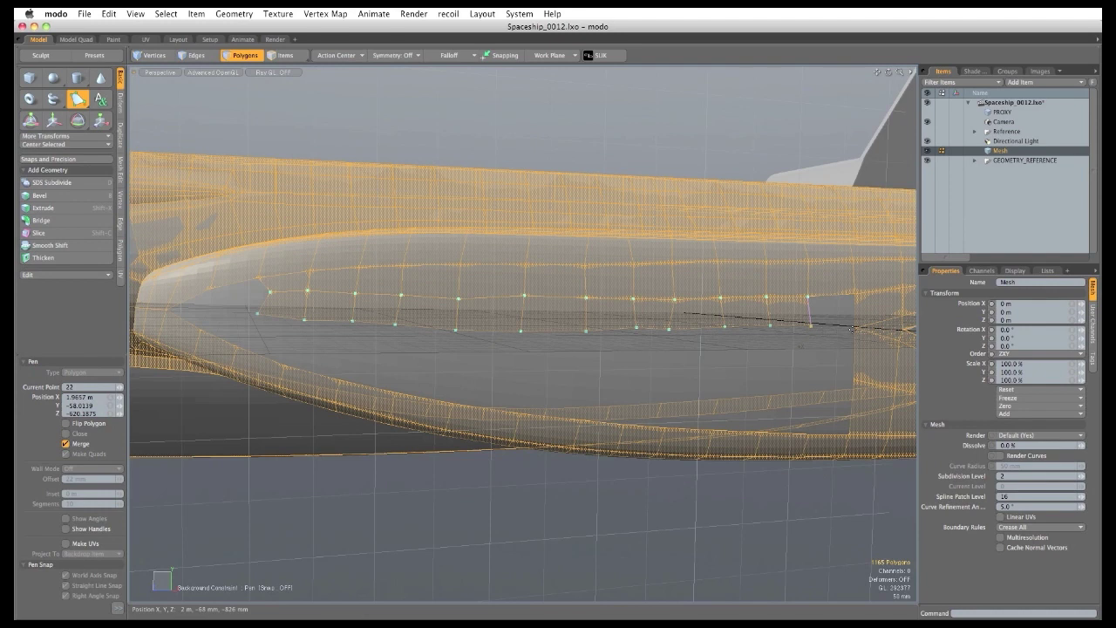
{"action": "left_click", "coordinate": [853, 329]}
Draw a third Pen quad strip below the second, from the far edge to the rounded end, reusing the second strip's lower vertices.
{"action": "left_click", "coordinate": [842, 344], "text": "shift"}
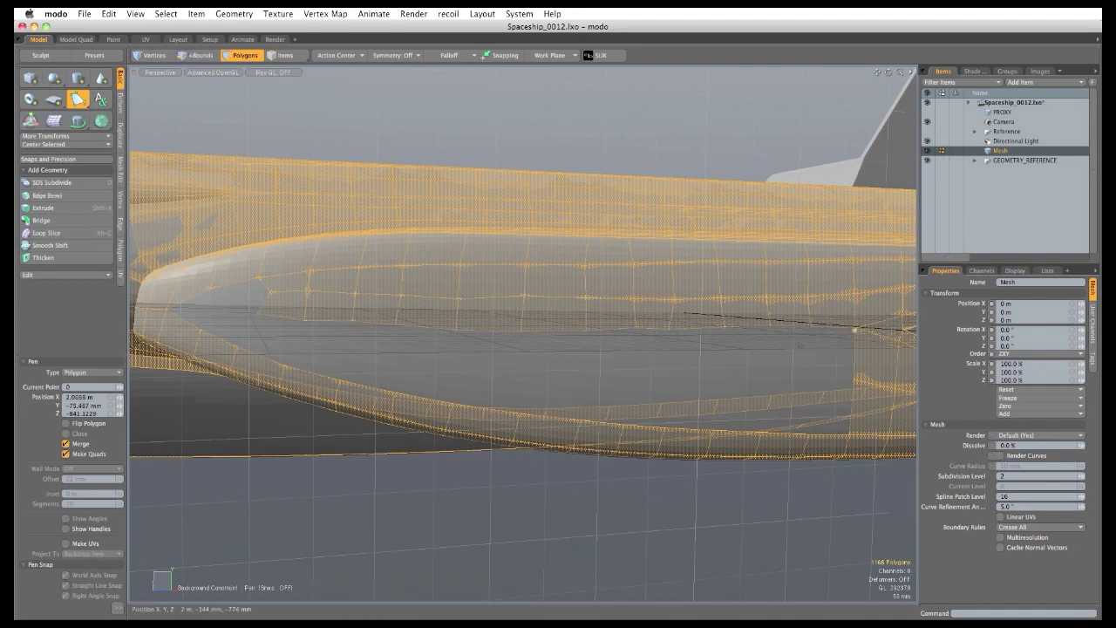
{"action": "left_click_drag", "start_coordinate": [854, 331], "coordinate": [854, 328], "text": "shift"}
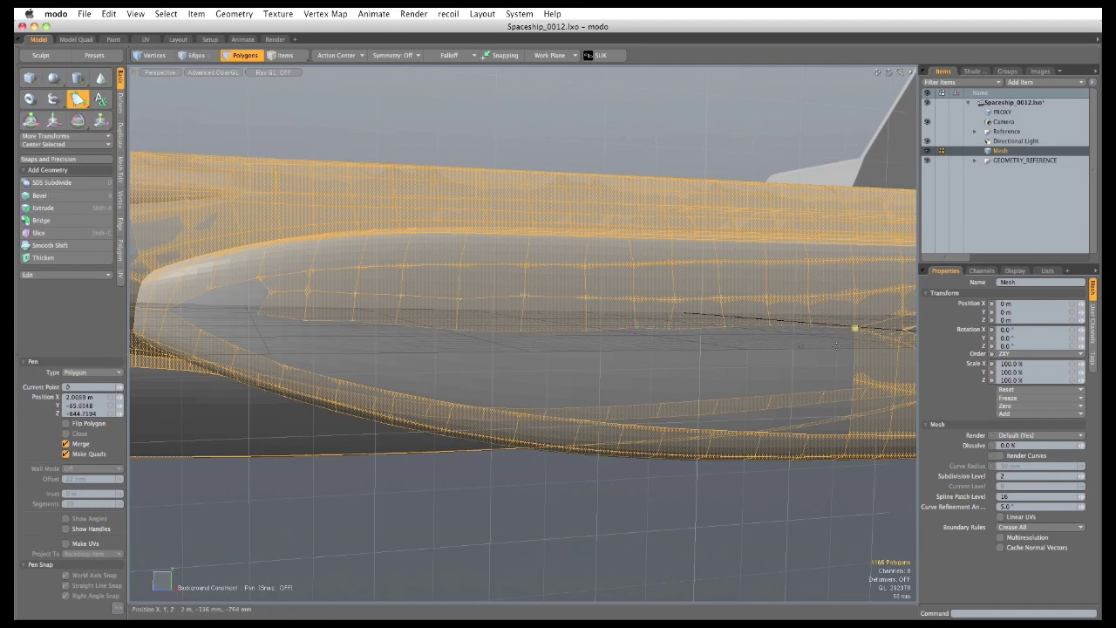
{"action": "left_click", "coordinate": [814, 389]}
{"action": "left_click", "coordinate": [810, 326]}
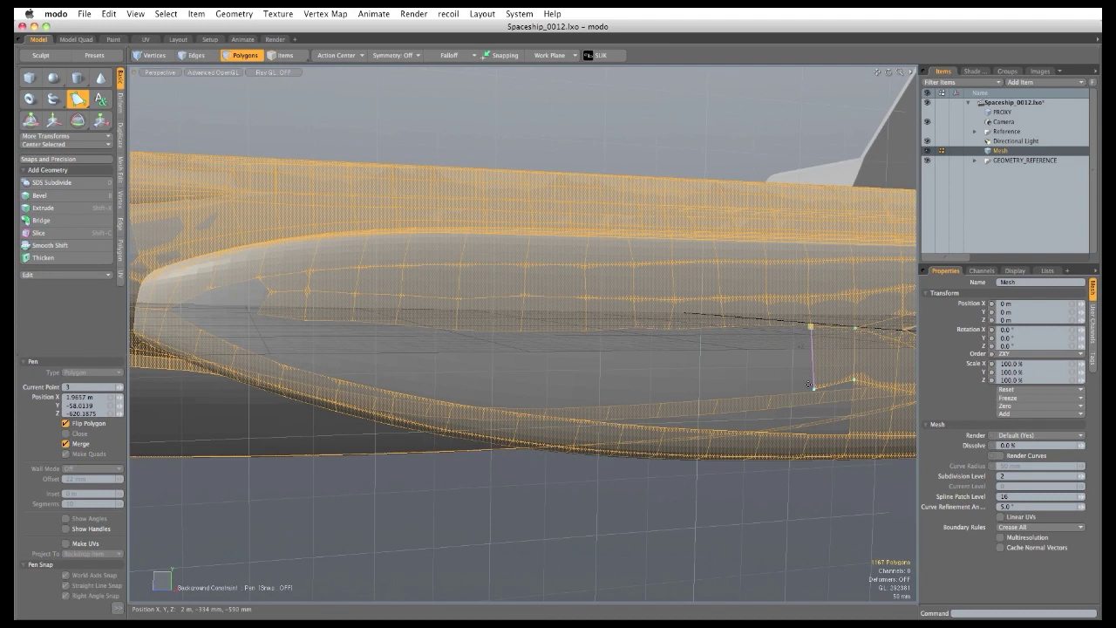
{"action": "left_click_drag", "start_coordinate": [814, 388], "coordinate": [811, 379]}
{"action": "left_click", "coordinate": [772, 375]}
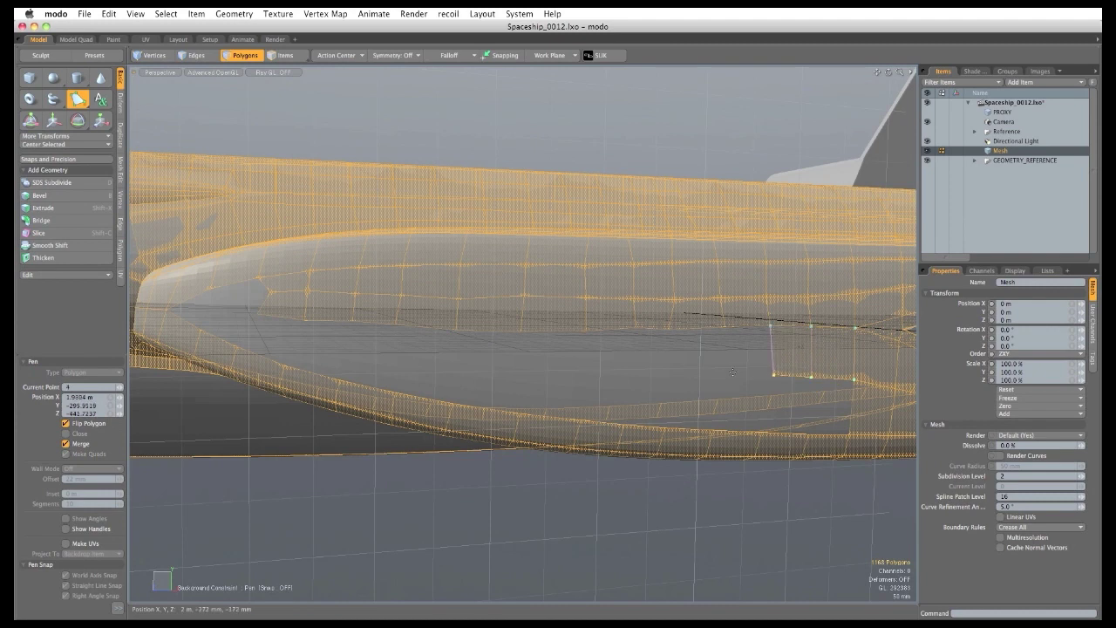
{"action": "left_click", "coordinate": [670, 369]}
{"action": "left_click", "coordinate": [668, 329]}
{"action": "left_click", "coordinate": [516, 366]}
{"action": "left_click", "coordinate": [444, 359]}
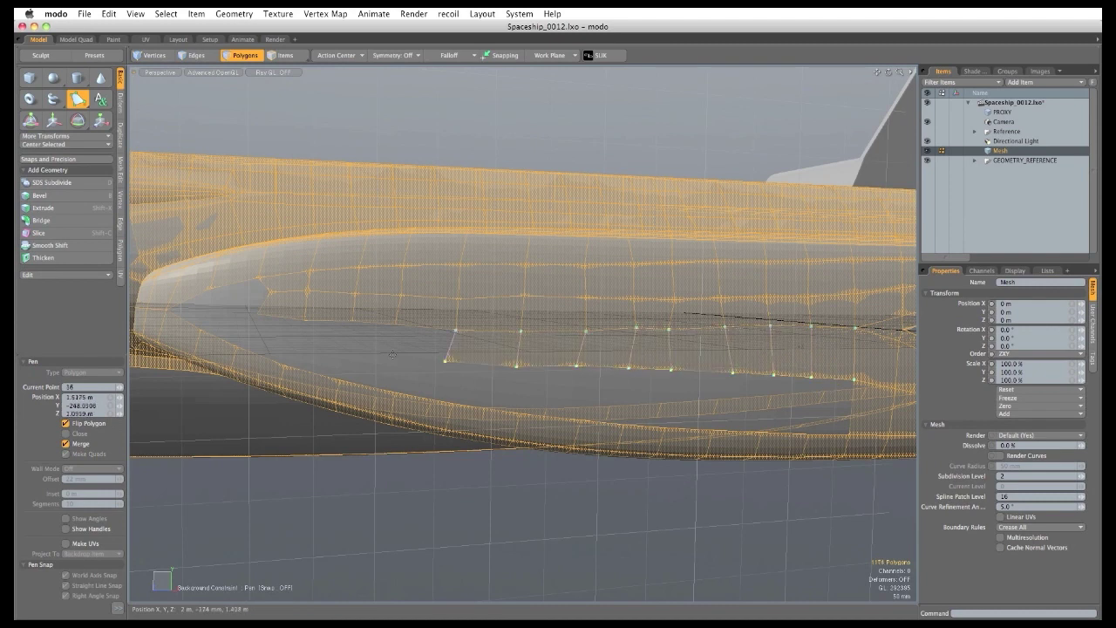
{"action": "left_click", "coordinate": [253, 331]}
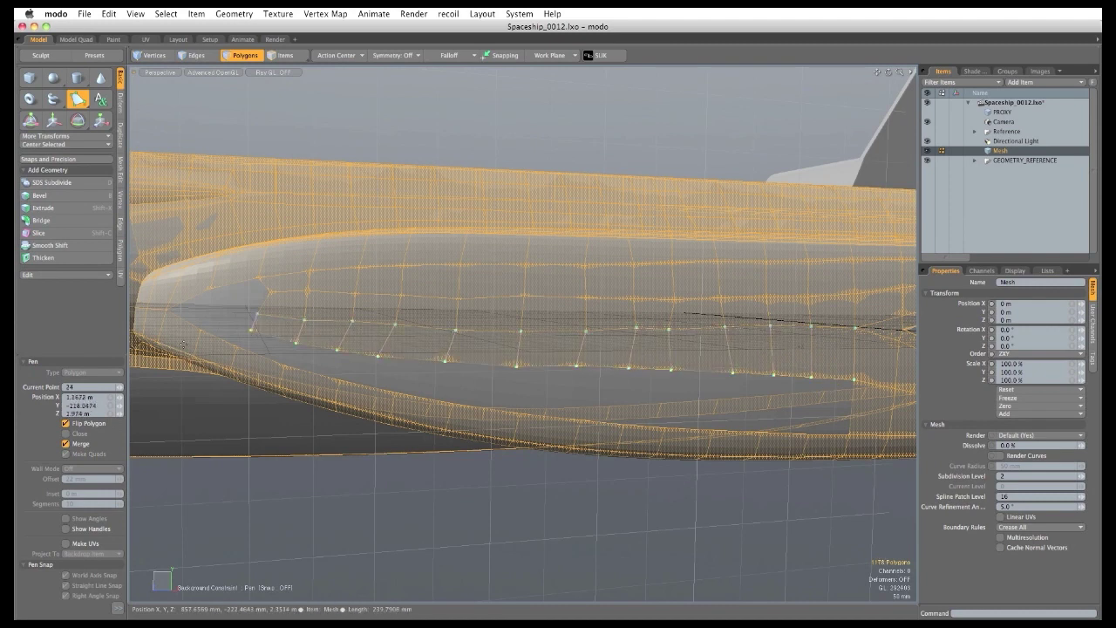
Start a fourth Pen quad strip at the rounded end, connecting the third strip's lower vertices to the lower rim.
{"action": "left_click", "coordinate": [250, 331], "text": "shift"}
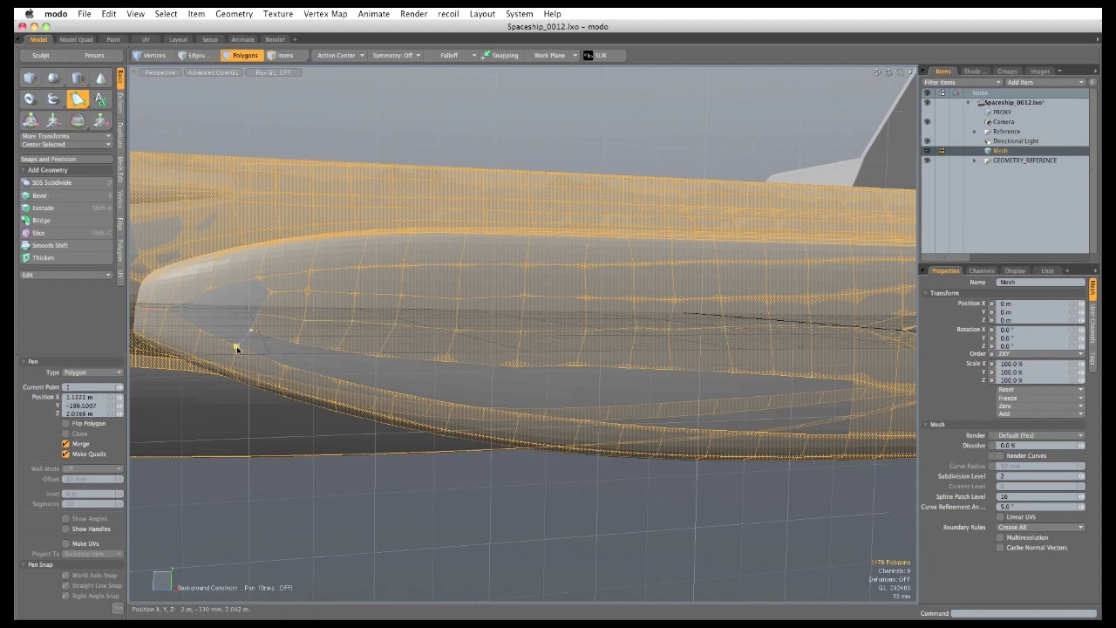
{"action": "left_click", "coordinate": [294, 342]}
{"action": "left_click", "coordinate": [284, 365]}
{"action": "left_click", "coordinate": [337, 350]}
{"action": "left_click", "coordinate": [340, 381]}
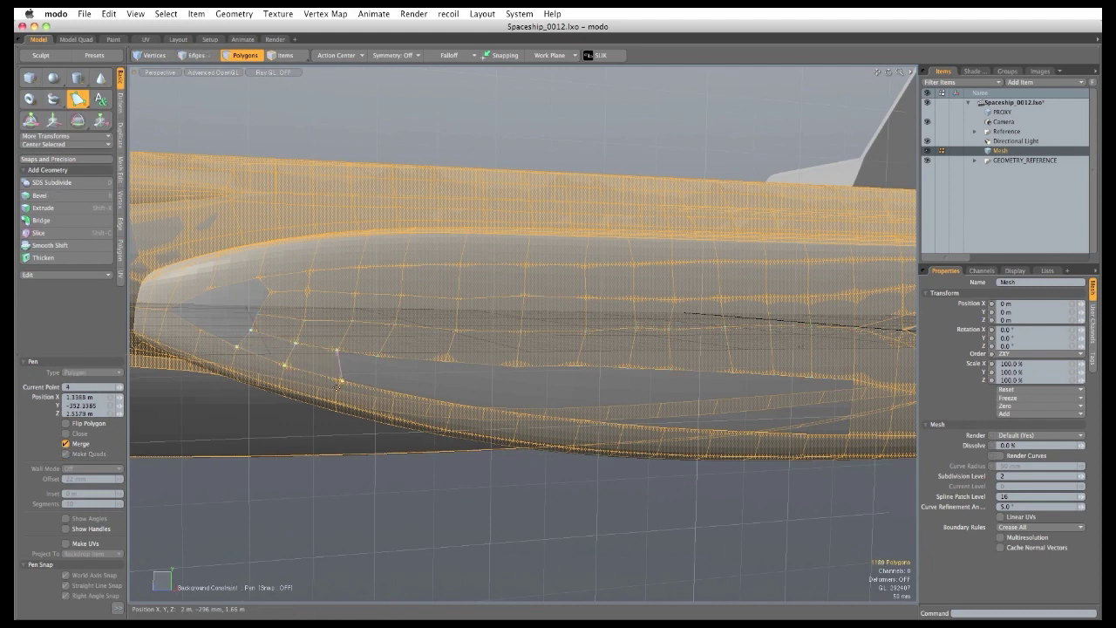
{"action": "left_click_drag", "start_coordinate": [338, 387], "coordinate": [356, 422], "text": "alt"}
{"action": "left_click", "coordinate": [375, 362]}
{"action": "left_click", "coordinate": [388, 400]}
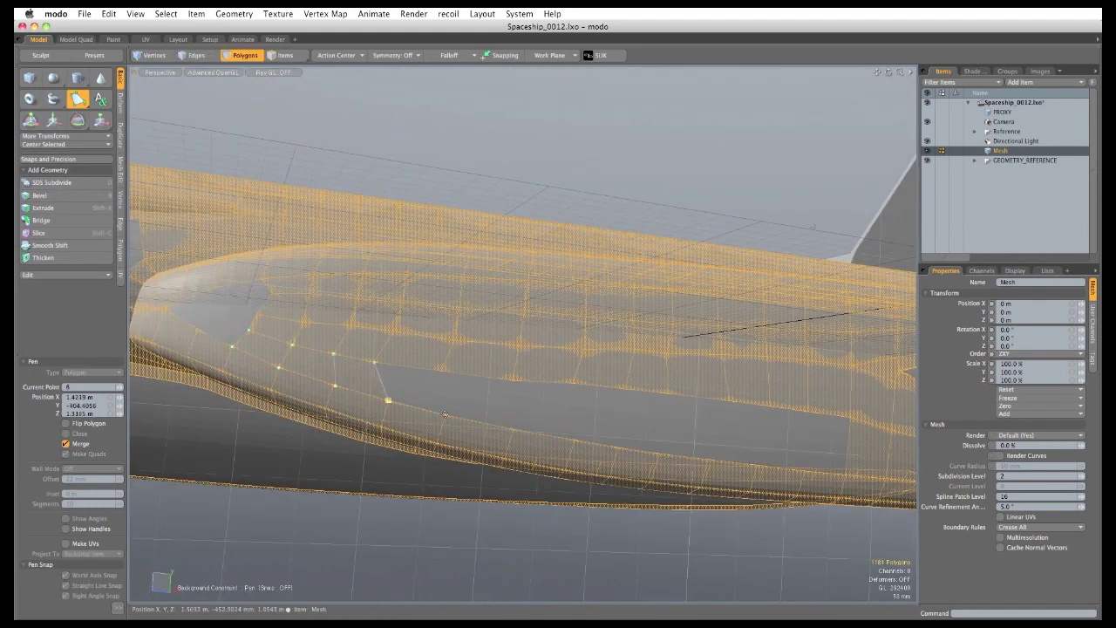
{"action": "left_click", "coordinate": [445, 415]}
{"action": "left_click", "coordinate": [511, 429]}
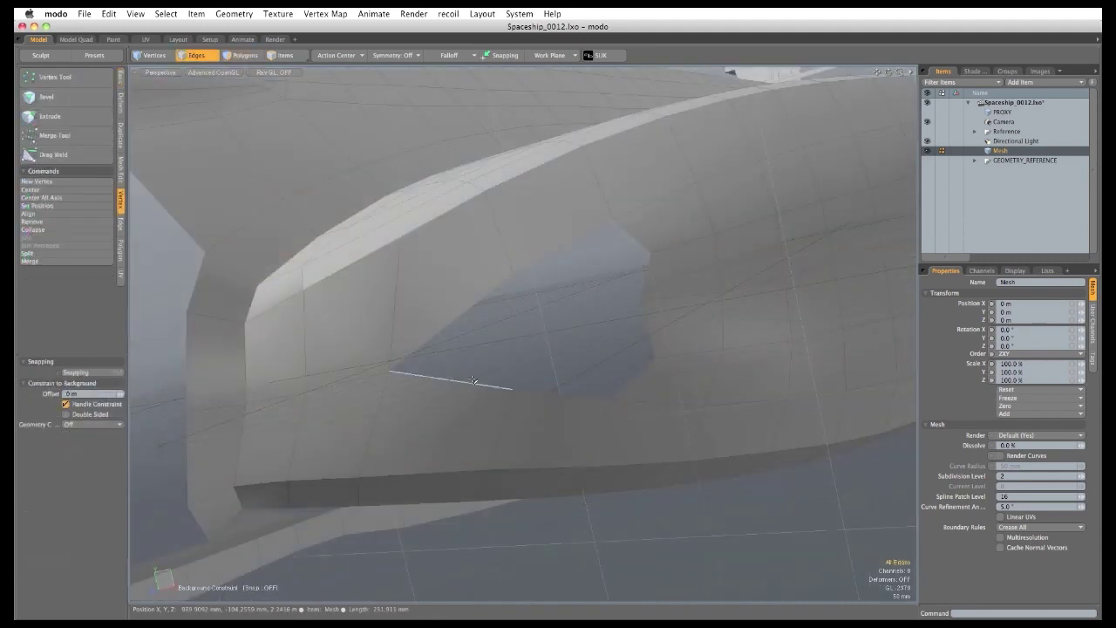
Join the two edges of the V-shaped notch in the rounded end's hole at their averaged position.
{"action": "left_click_drag", "start_coordinate": [505, 329], "coordinate": [557, 333], "text": "alt"}
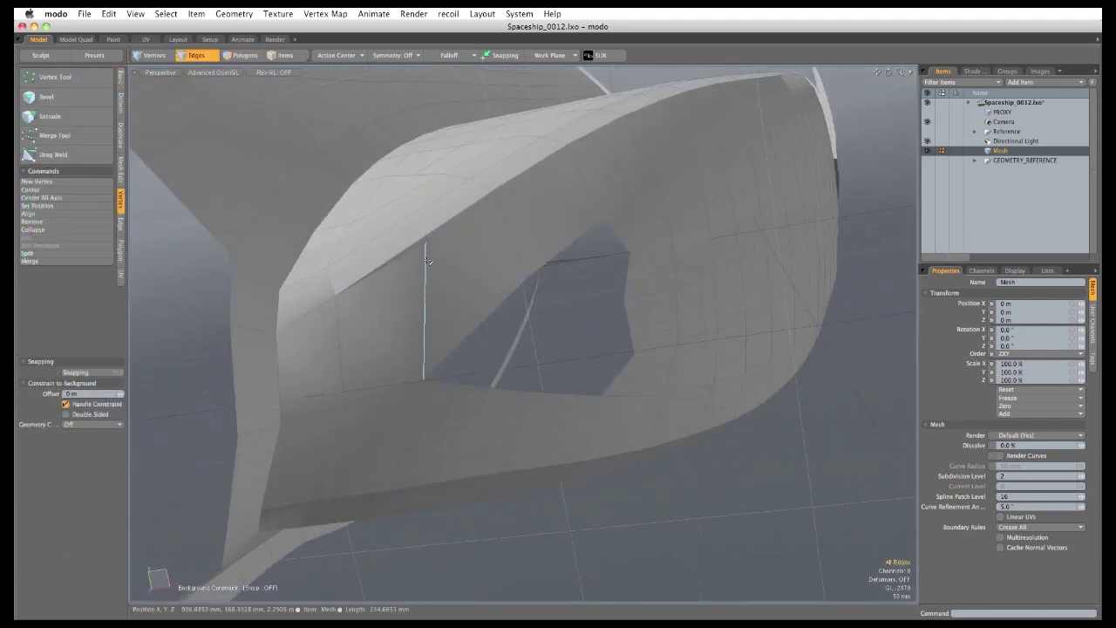
{"action": "left_click_drag", "start_coordinate": [462, 388], "coordinate": [446, 336], "text": "alt"}
{"action": "left_click", "coordinate": [450, 321]}
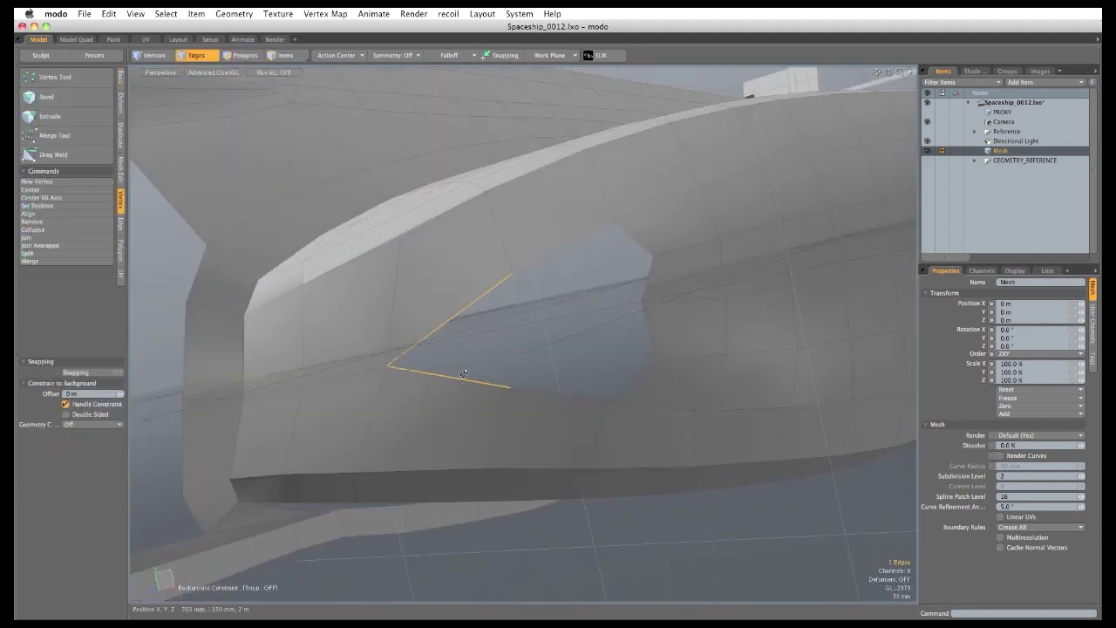
{"action": "left_click_drag", "start_coordinate": [463, 374], "coordinate": [460, 356], "text": "alt"}
{"action": "left_click", "coordinate": [120, 224]}
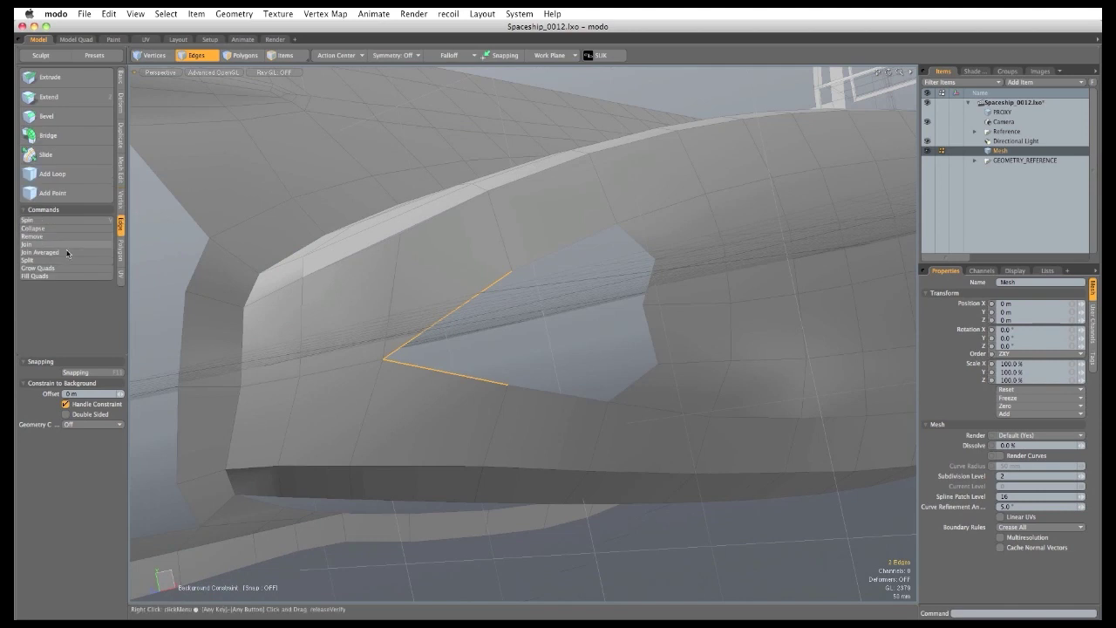
{"action": "left_click", "coordinate": [67, 252]}
{"action": "key", "text": "Return"}
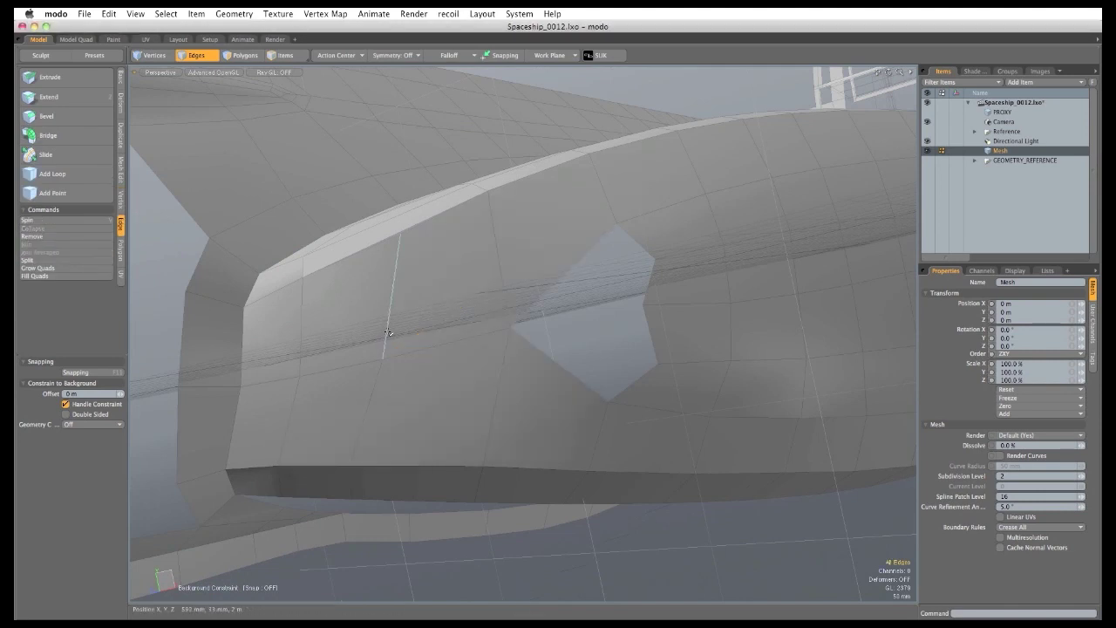
Remove the vertical edge loop beside the joined notch.
{"action": "double_click", "coordinate": [389, 320]}
{"action": "mouse_move", "coordinate": [463, 320]}
{"action": "left_mouse_down", "text": "alt"}
{"action": "mouse_move", "coordinate": [527, 368]}
{"action": "mouse_move", "coordinate": [464, 341]}
{"action": "left_mouse_up", "text": "alt"}
{"action": "key", "text": "BackSpace"}
Fill the remaining hole with two polygons, a lower one from four vertices and an upper one from its border edges.
{"action": "key", "text": "space"}
{"action": "key", "text": "space"}
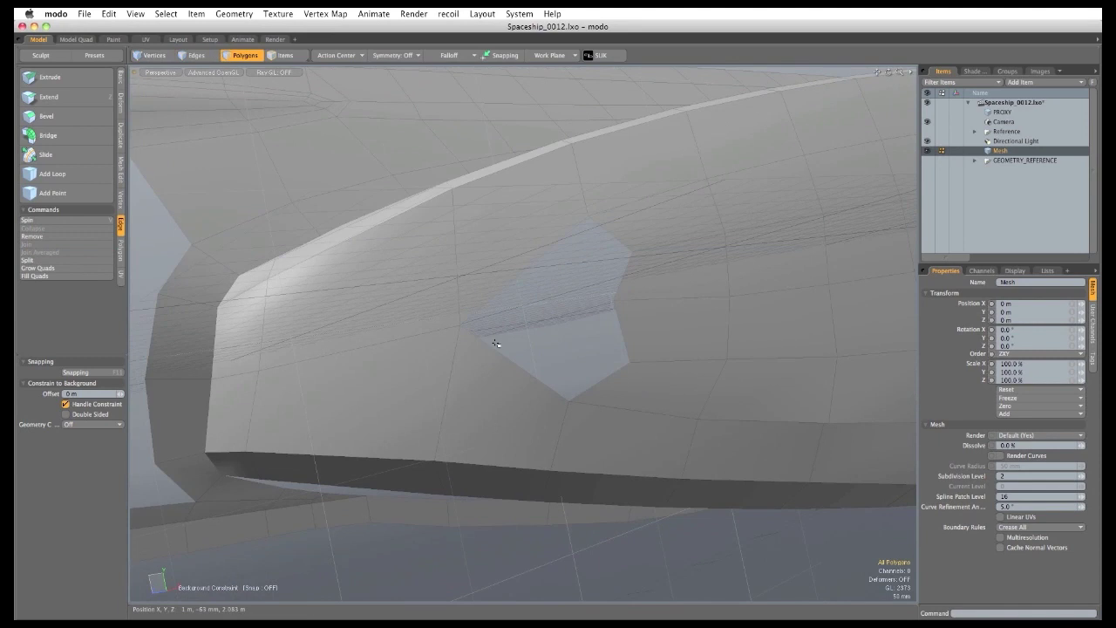
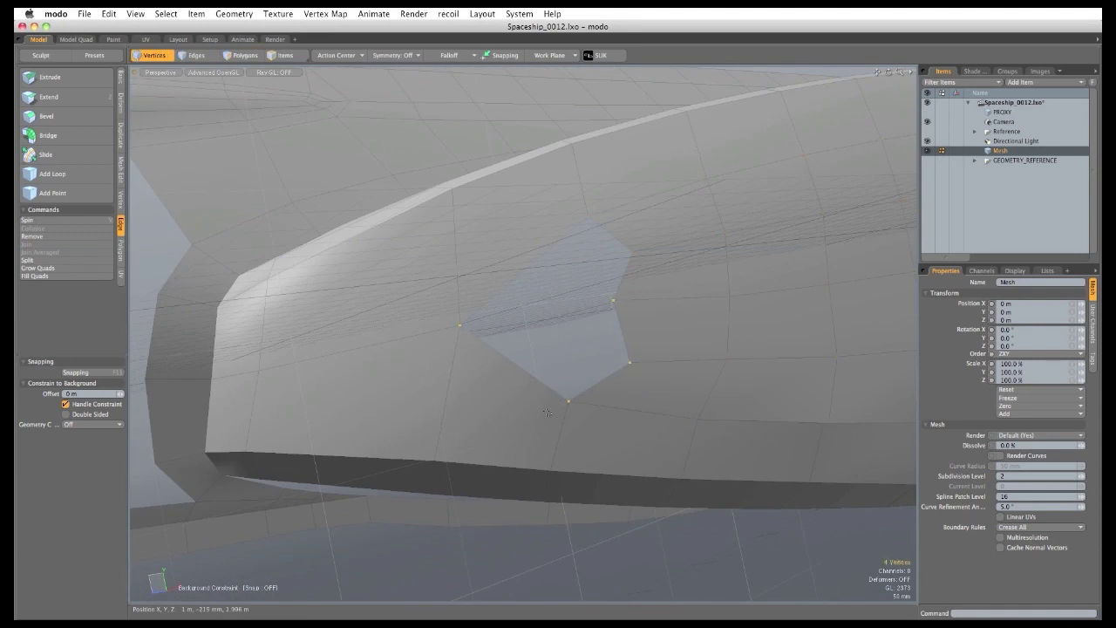
{"action": "key", "text": "p"}
{"action": "key", "text": "space"}
{"action": "double_click", "coordinate": [512, 318]}
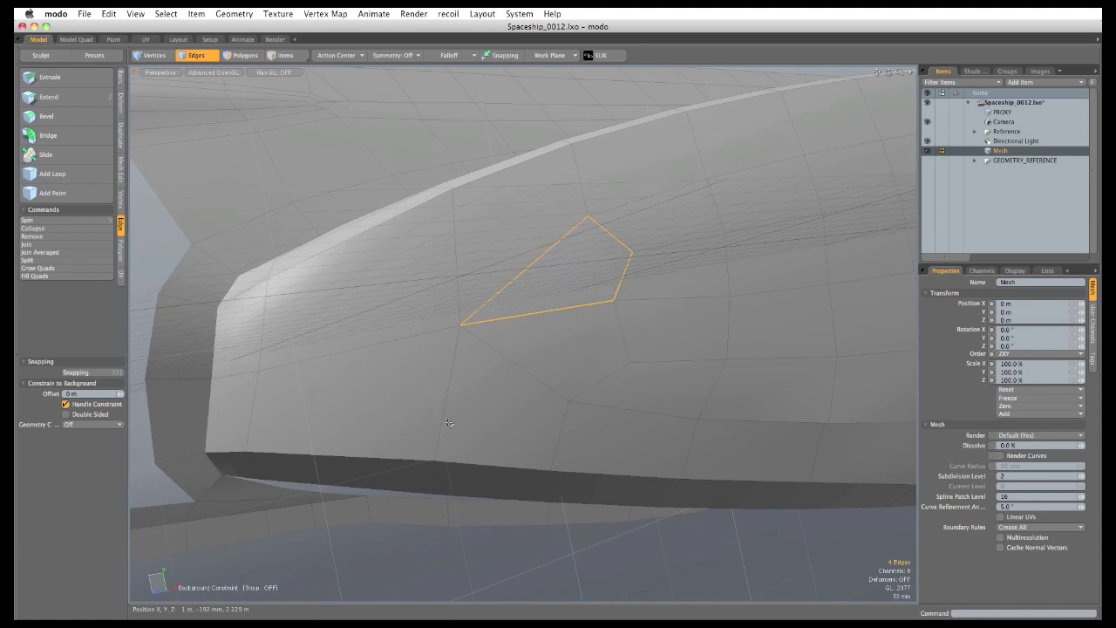
Edge-slice from the upper diagonal's outer vertex above the pole, across the end panel and rim strip to the mesh's outer edge.
{"action": "left_click", "coordinate": [461, 542]}
{"action": "left_click_drag", "start_coordinate": [506, 340], "coordinate": [606, 477], "text": "alt"}
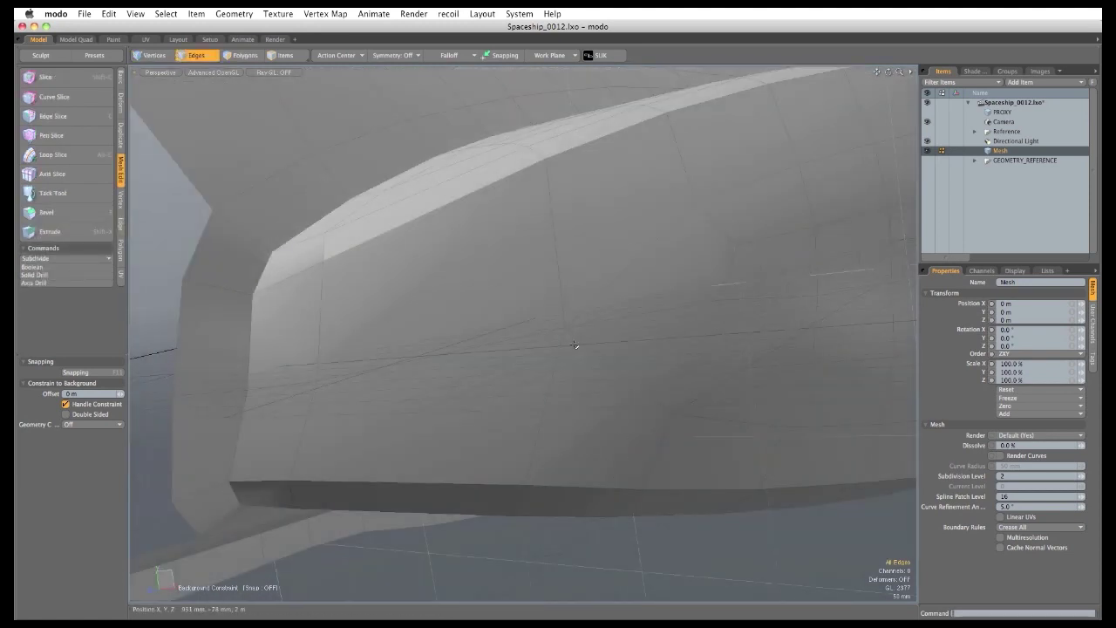
{"action": "left_click_drag", "start_coordinate": [561, 334], "coordinate": [568, 323]}
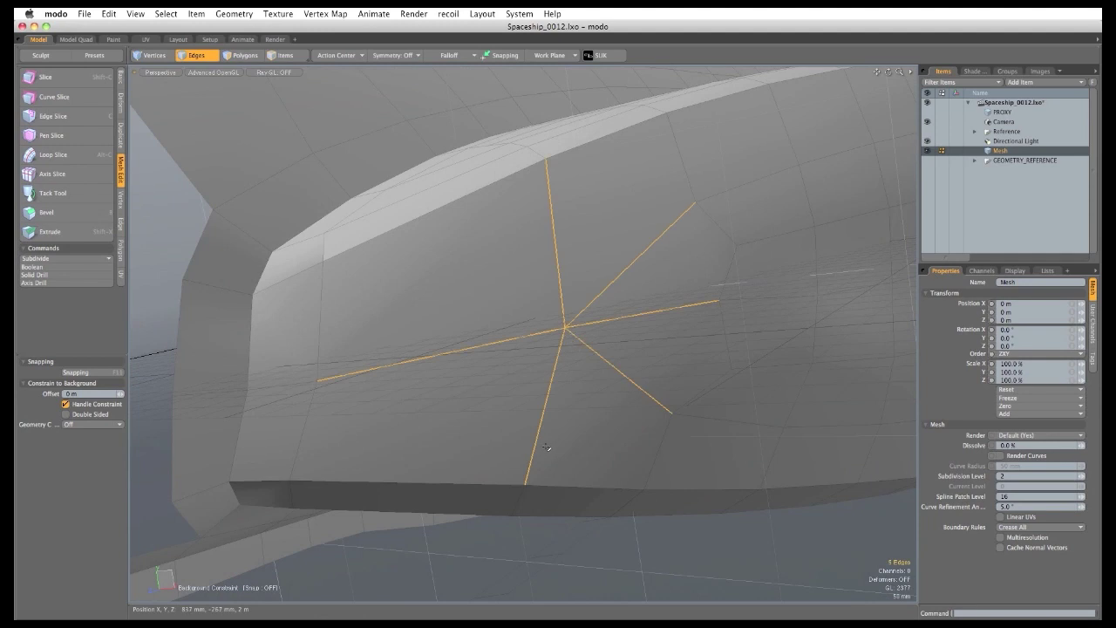
{"action": "left_click", "coordinate": [597, 434]}
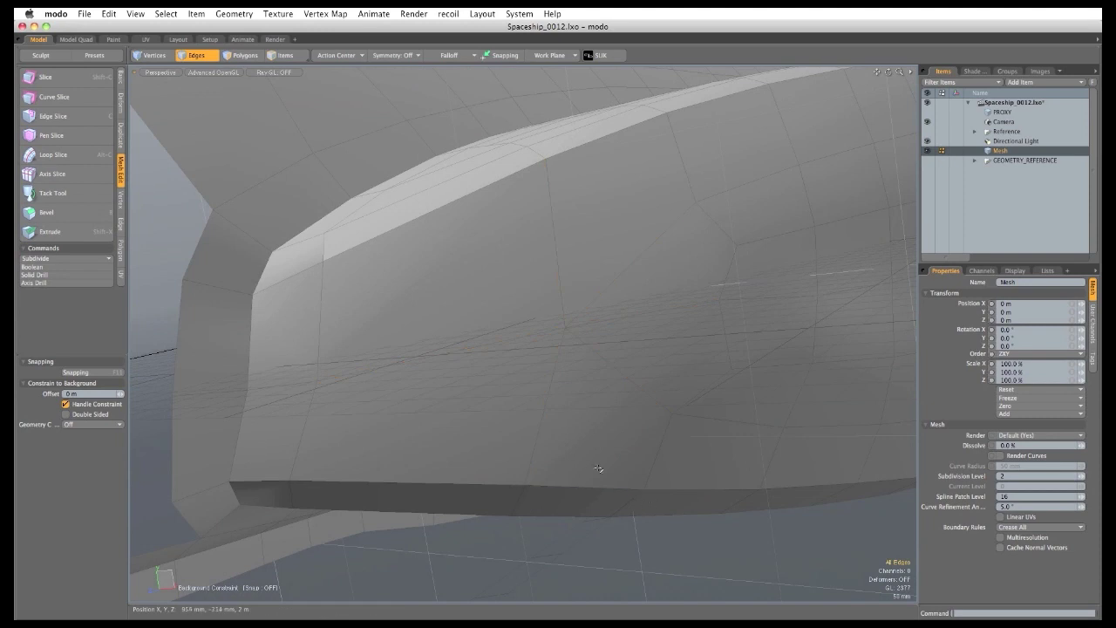
{"action": "left_click", "coordinate": [54, 116]}
{"action": "left_click", "coordinate": [693, 199]}
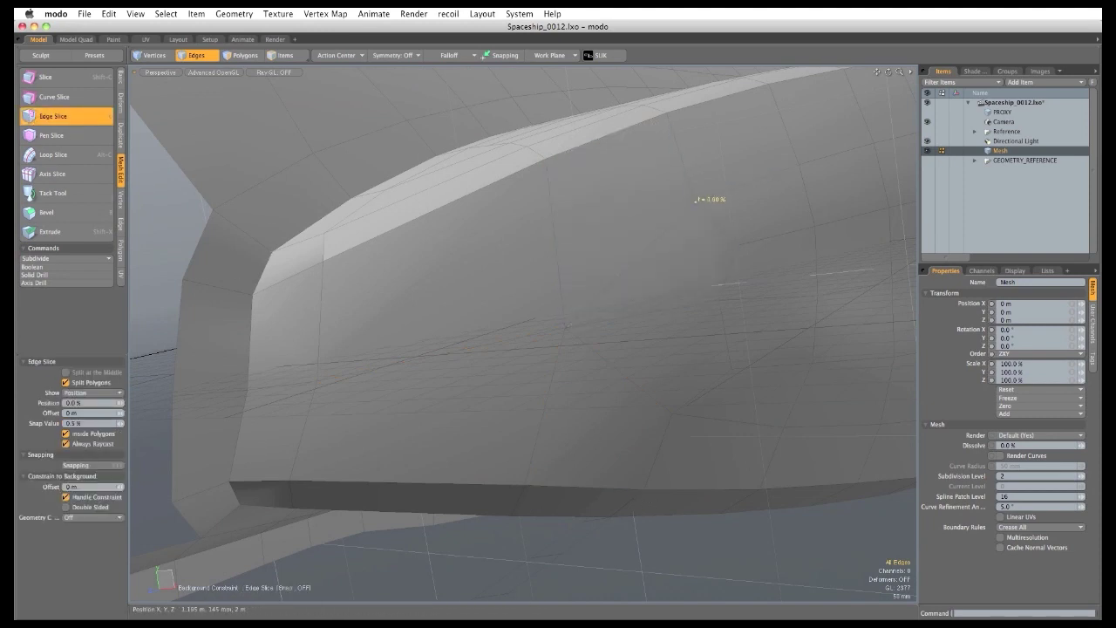
{"action": "left_click", "coordinate": [320, 320]}
{"action": "left_click", "coordinate": [250, 338]}
{"action": "left_click", "coordinate": [176, 339]}
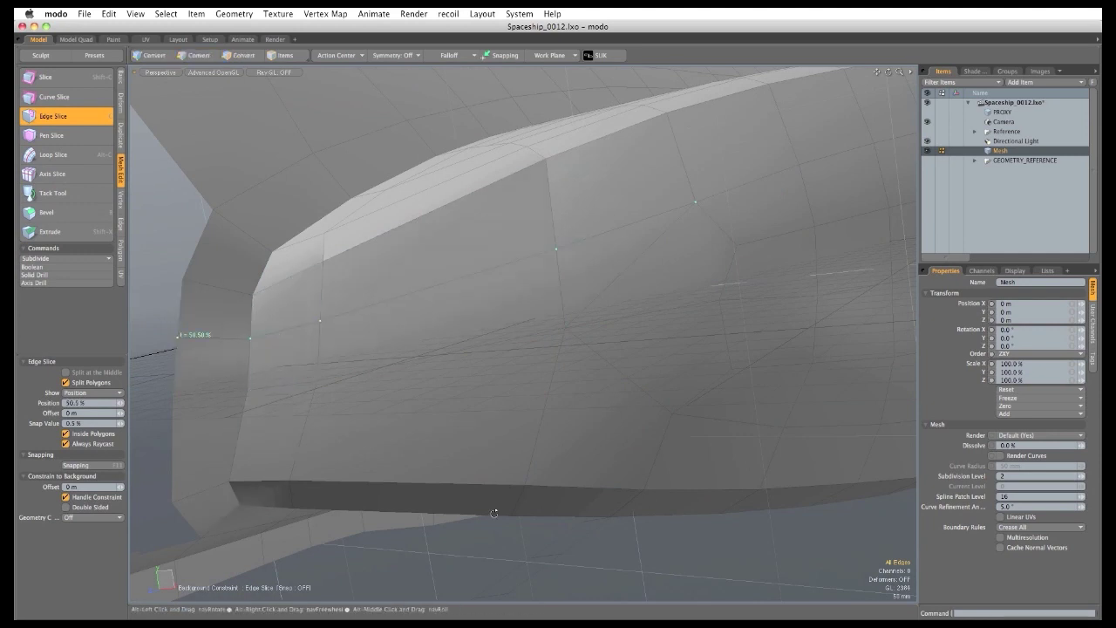
Edge-slice from the lower diagonal's outer vertex below the pole, across the end panel and rim strip to the mesh's outer edge.
{"action": "left_click_drag", "start_coordinate": [493, 510], "coordinate": [652, 356], "text": "alt"}
{"action": "left_click", "coordinate": [679, 358]}
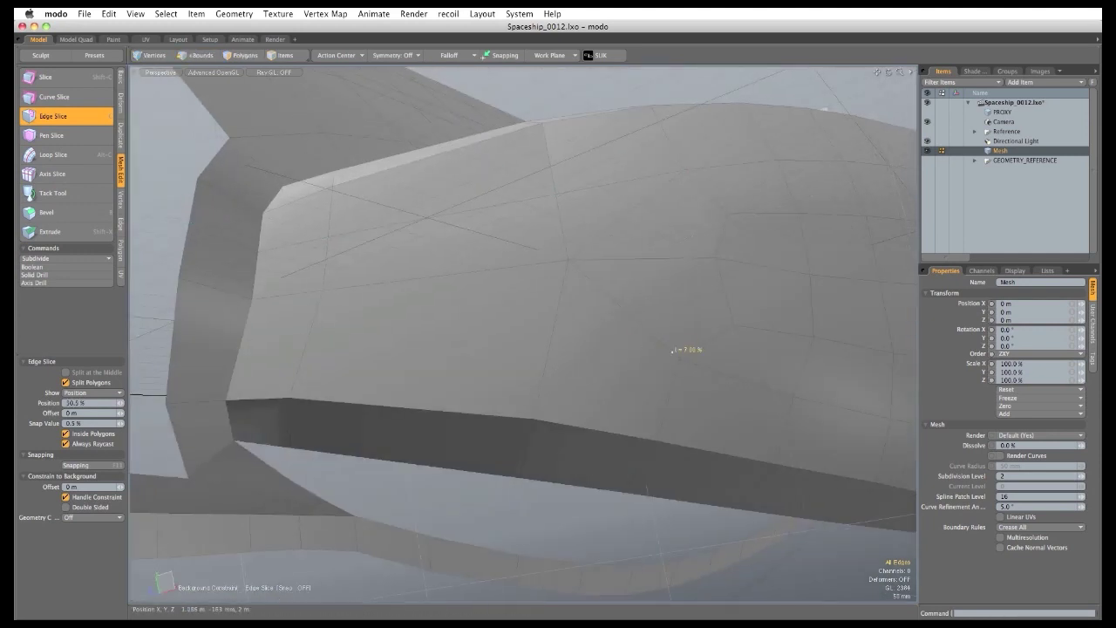
{"action": "left_click", "coordinate": [549, 346]}
{"action": "left_click", "coordinate": [306, 345]}
{"action": "left_click", "coordinate": [240, 351]}
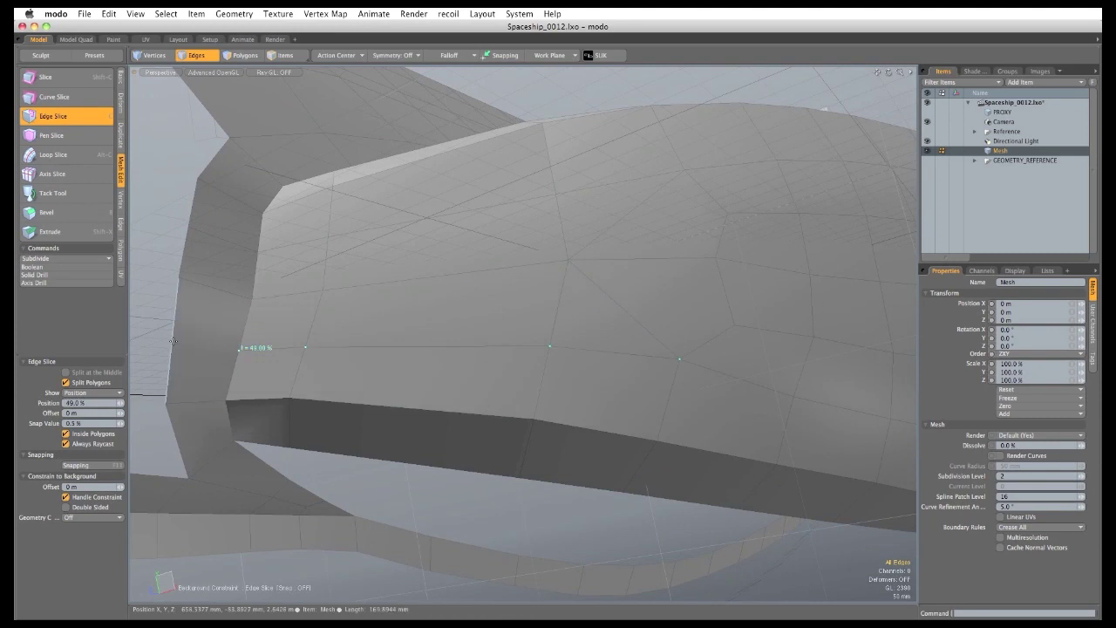
{"action": "left_click", "coordinate": [172, 345]}
{"action": "left_click_drag", "start_coordinate": [600, 285], "coordinate": [580, 302], "text": "alt"}
{"action": "key", "text": "space"}
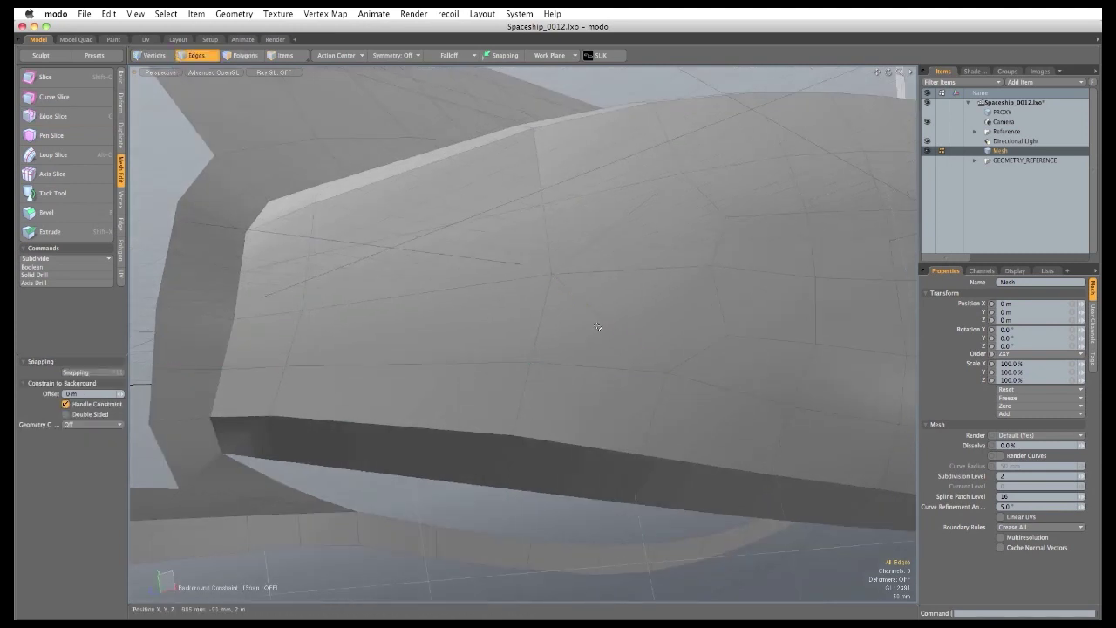
Remove the two diagonal edges running from the pole to the starting vertices of the new slices.
{"action": "left_click", "coordinate": [614, 317]}
{"action": "left_click", "coordinate": [610, 232], "text": "shift"}
{"action": "left_click_drag", "start_coordinate": [611, 359], "coordinate": [584, 385], "text": "alt"}
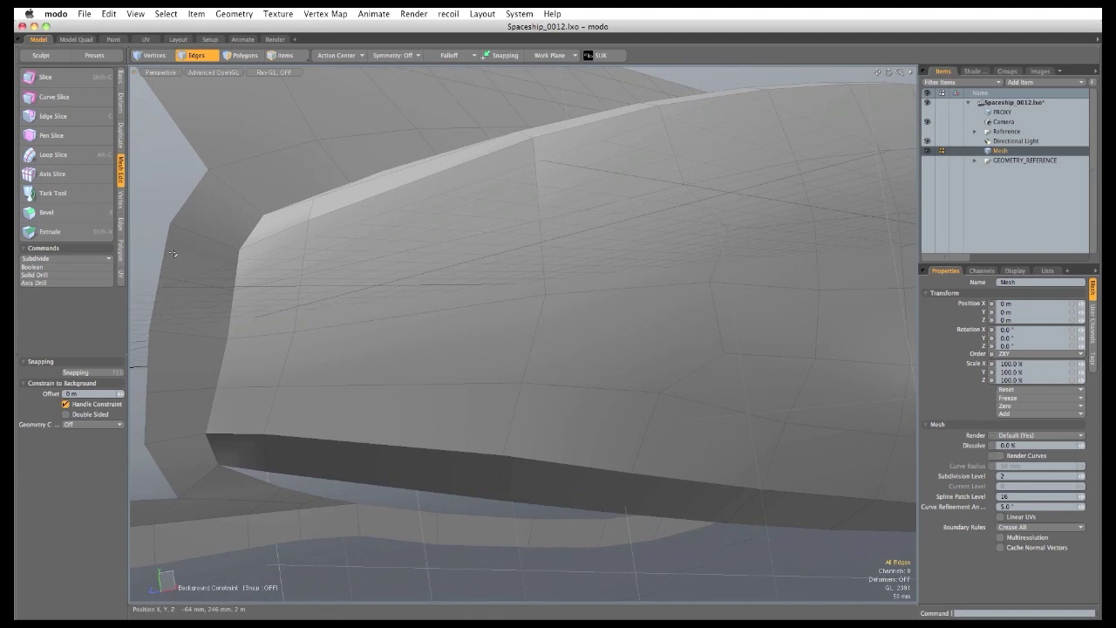
Edge-slice from the filled area's lower corner vertex through the central pole vertex to the upper corner vertex.
{"action": "left_click", "coordinate": [95, 119]}
{"action": "left_click_drag", "start_coordinate": [670, 337], "coordinate": [721, 345], "text": "alt"}
{"action": "left_click", "coordinate": [720, 336]}
{"action": "left_click", "coordinate": [539, 285]}
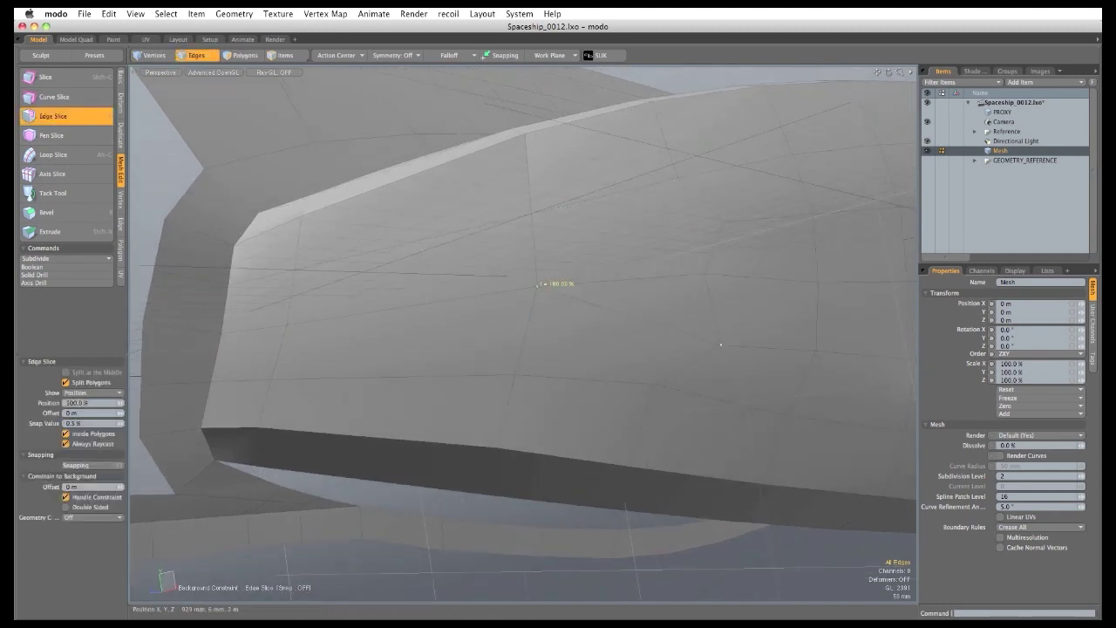
{"action": "left_click", "coordinate": [721, 223]}
{"action": "key", "text": "space"}
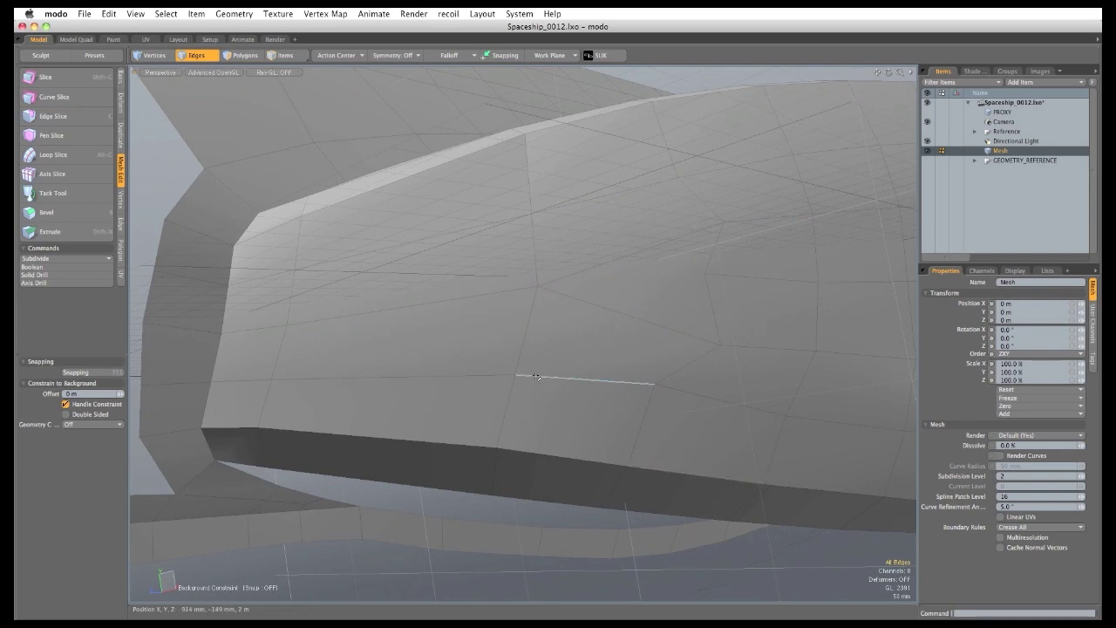
{"action": "key", "text": "3"}
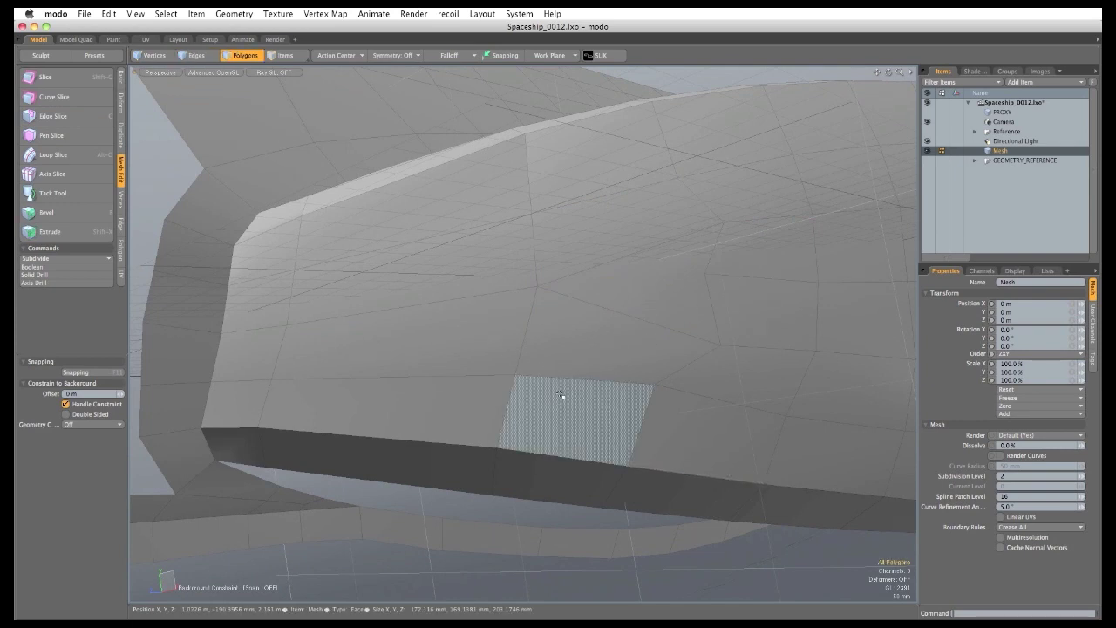
With the whole connected mesh selected and GEOMETRY_REFERENCE shown, reposition the vertices around the hull's end panel along the reference surface.
{"action": "double_click", "coordinate": [615, 416]}
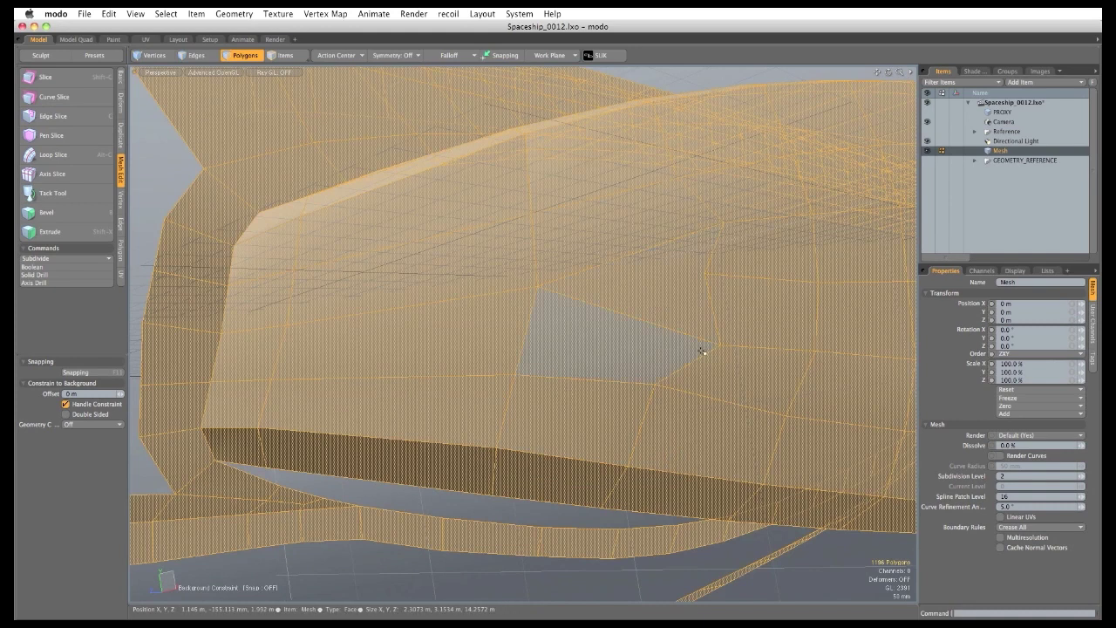
{"action": "left_click", "coordinate": [928, 160]}
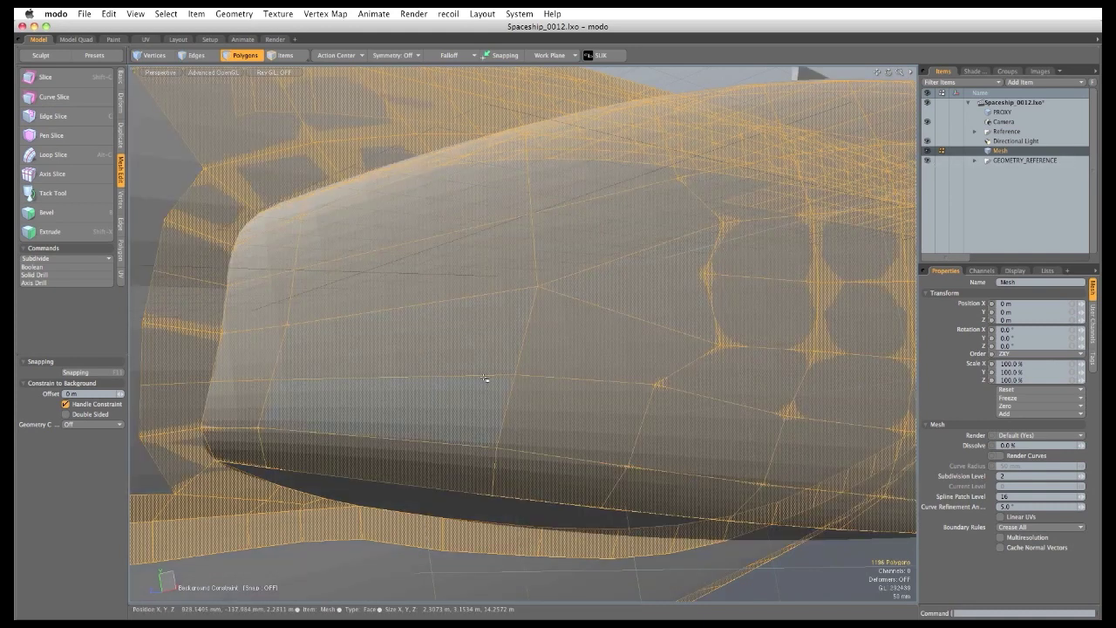
{"action": "key", "text": "t"}
{"action": "left_click_drag", "start_coordinate": [501, 260], "coordinate": [733, 312], "text": "alt"}
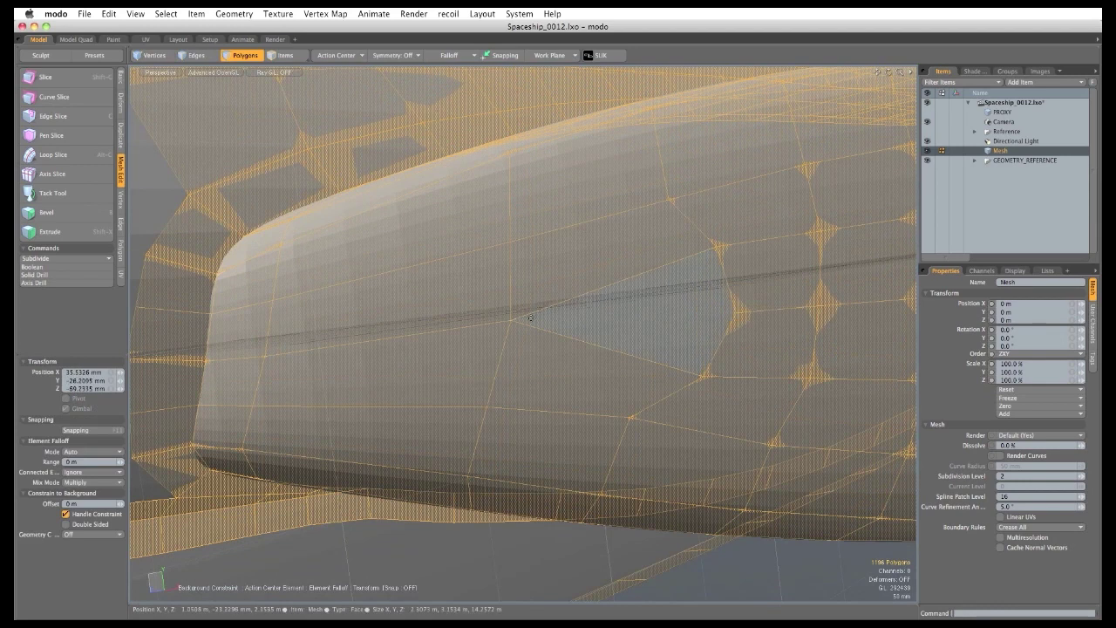
{"action": "left_click_drag", "start_coordinate": [509, 320], "coordinate": [509, 323]}
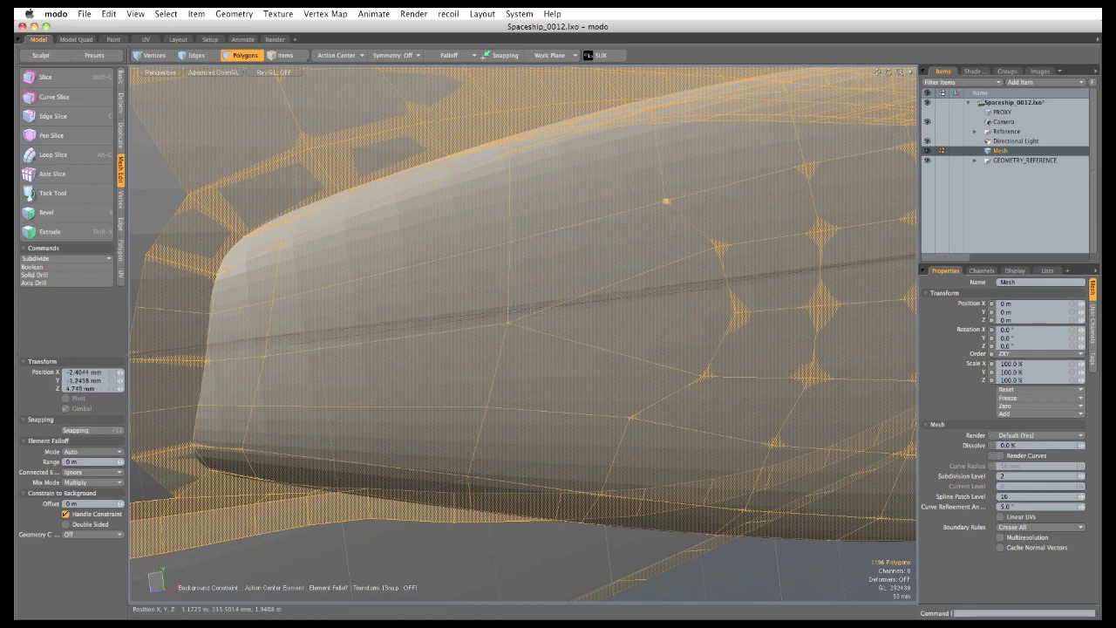
{"action": "left_click_drag", "start_coordinate": [631, 417], "coordinate": [660, 436]}
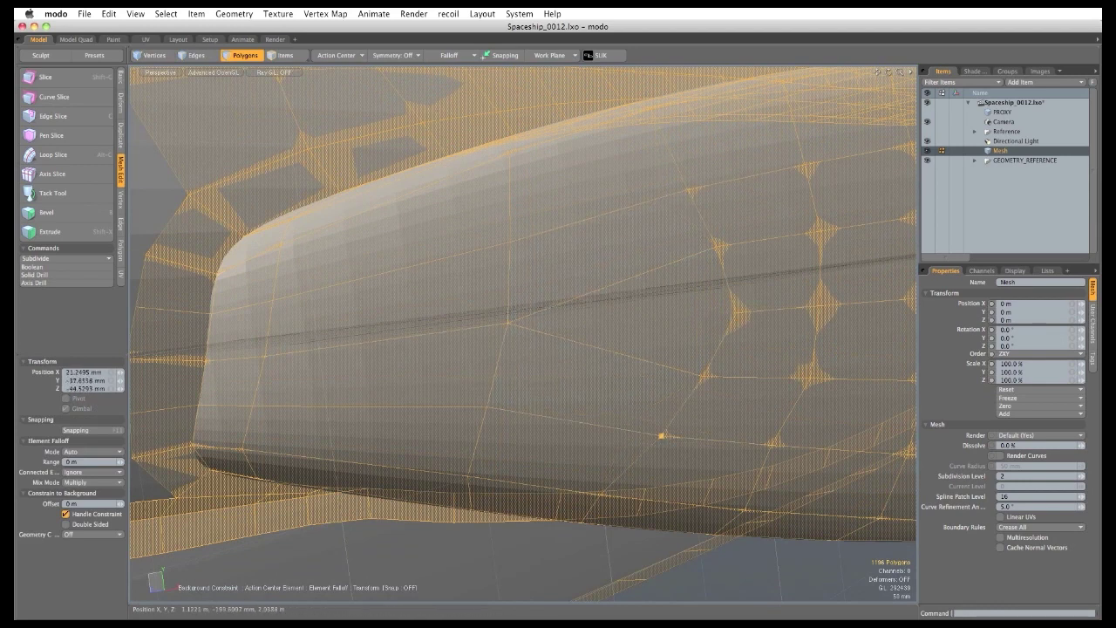
Draw a strip of quads with the Pen tool from the hull's end corner along the inner edge of the opening's lower border strip.
{"action": "left_click_drag", "start_coordinate": [554, 449], "coordinate": [509, 371], "text": "alt"}
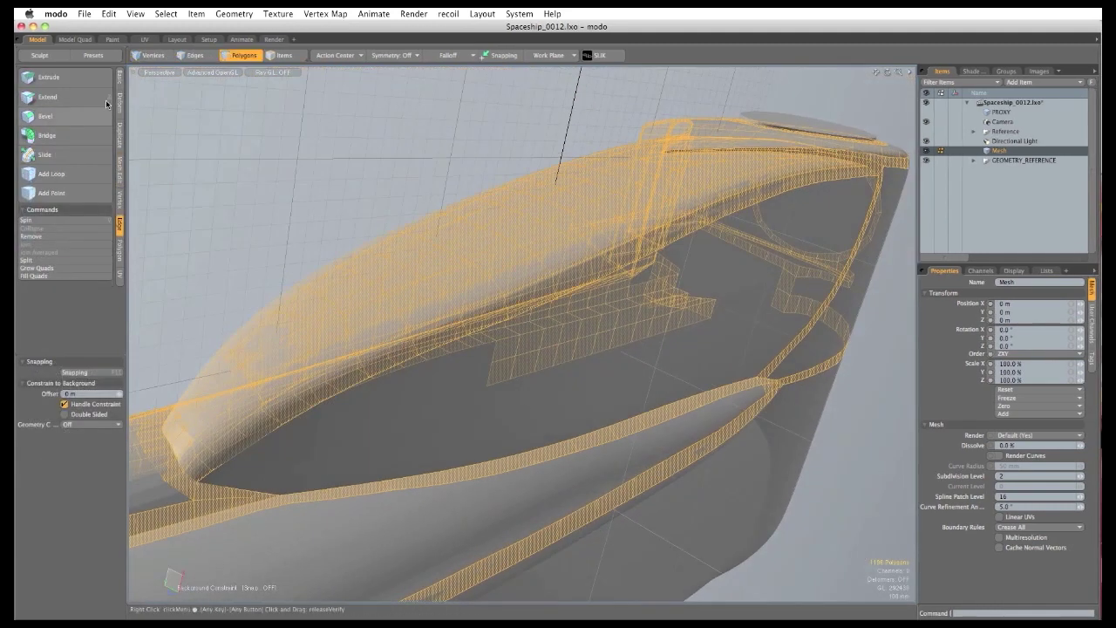
{"action": "left_click", "coordinate": [119, 80]}
{"action": "left_click", "coordinate": [79, 100]}
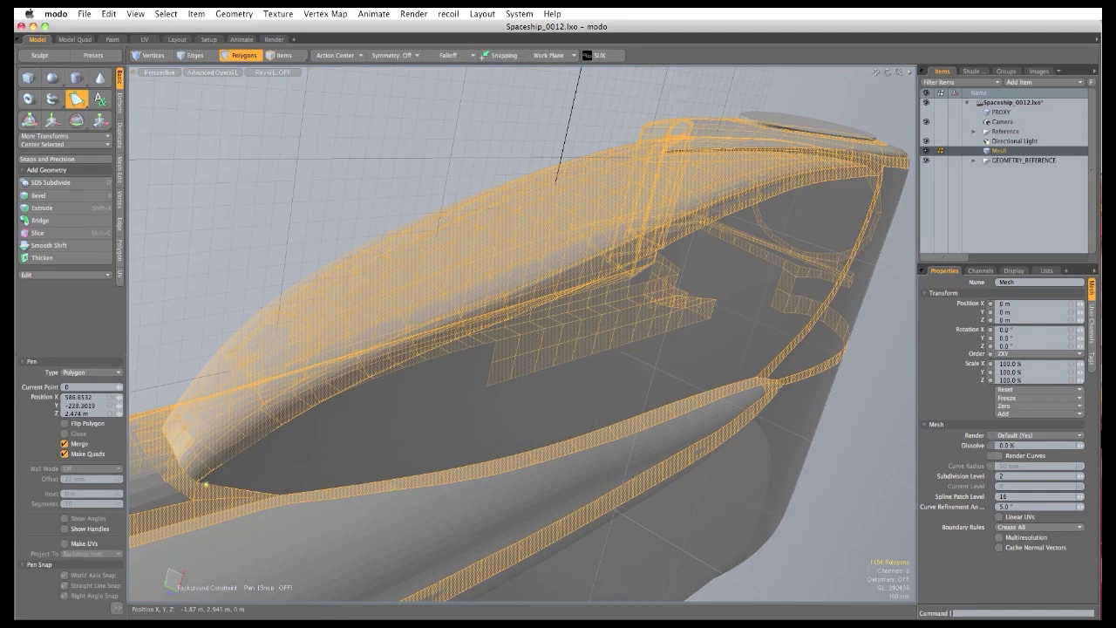
{"action": "left_click", "coordinate": [237, 477]}
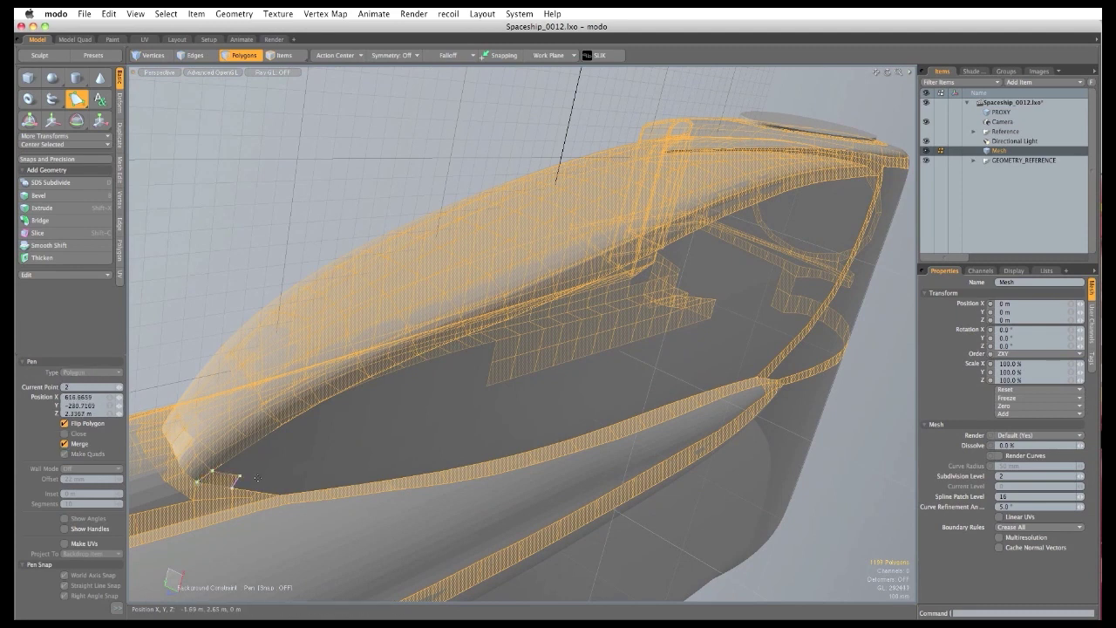
{"action": "left_click", "coordinate": [324, 496]}
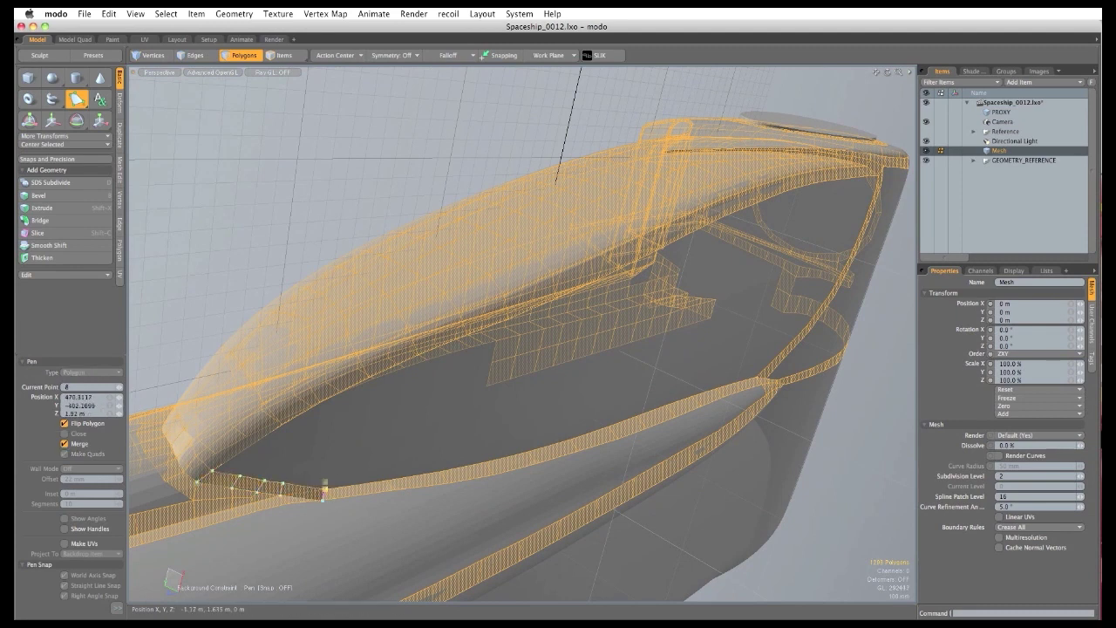
{"action": "left_click", "coordinate": [325, 470]}
{"action": "scroll", "coordinate": [321, 484], "scroll_direction": "up", "scroll_amount": 4}
{"action": "left_click_drag", "start_coordinate": [327, 505], "coordinate": [333, 486]}
{"action": "left_click", "coordinate": [422, 453]}
{"action": "left_click", "coordinate": [501, 438]}
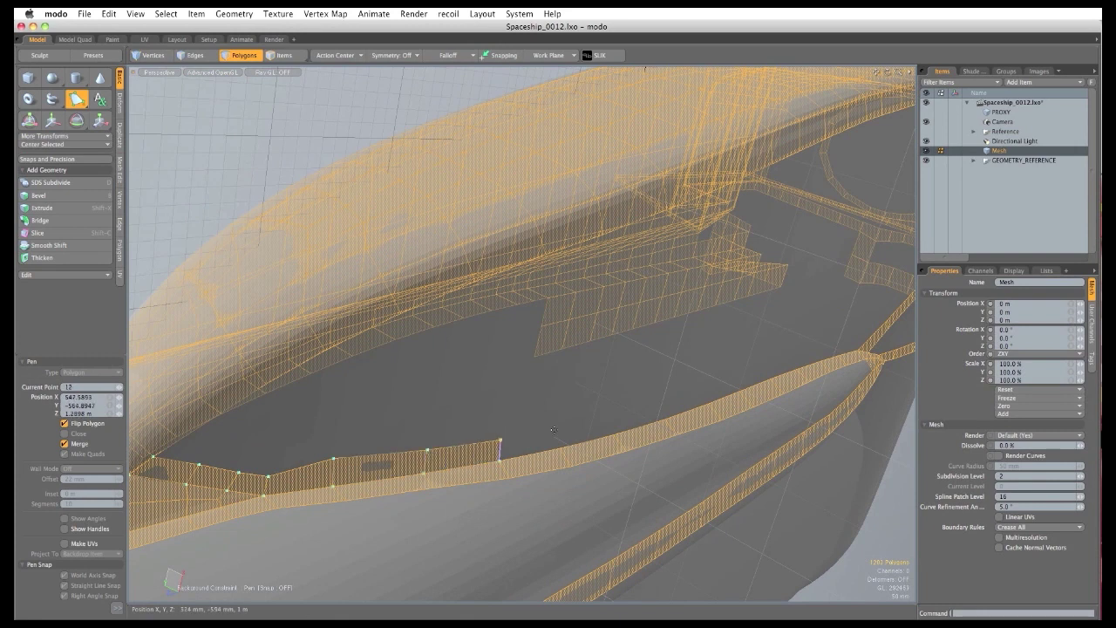
{"action": "left_click", "coordinate": [562, 429]}
{"action": "left_click", "coordinate": [618, 415]}
{"action": "left_click", "coordinate": [667, 399]}
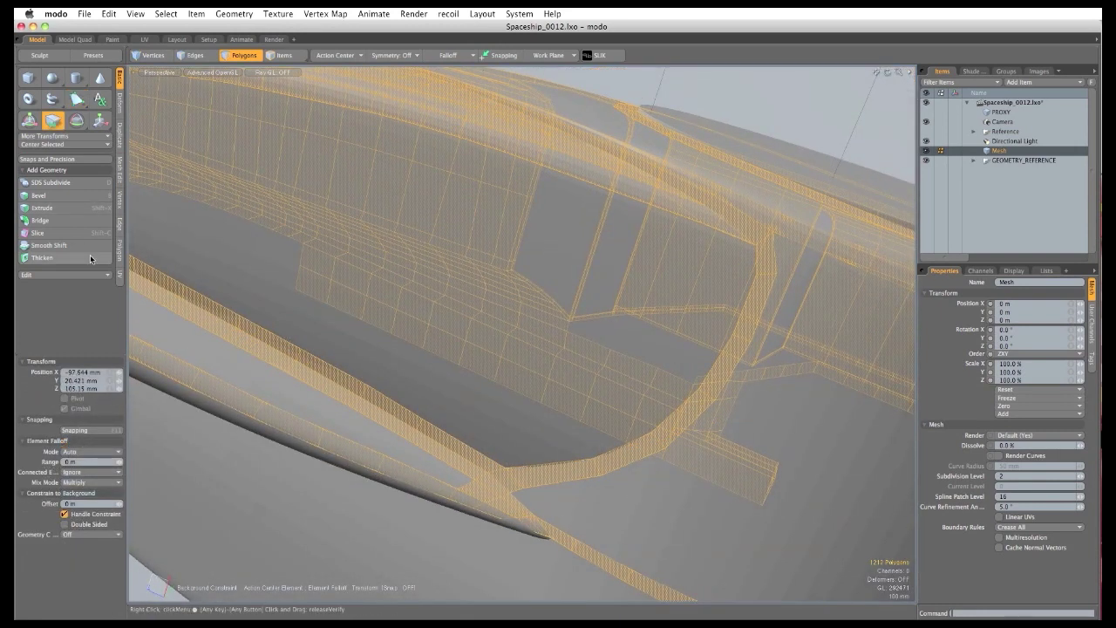
Add an edge loop across the long border strip just before its junction with the curved strip, at a position of about 27%.
{"action": "left_click", "coordinate": [119, 223]}
{"action": "left_click", "coordinate": [87, 174]}
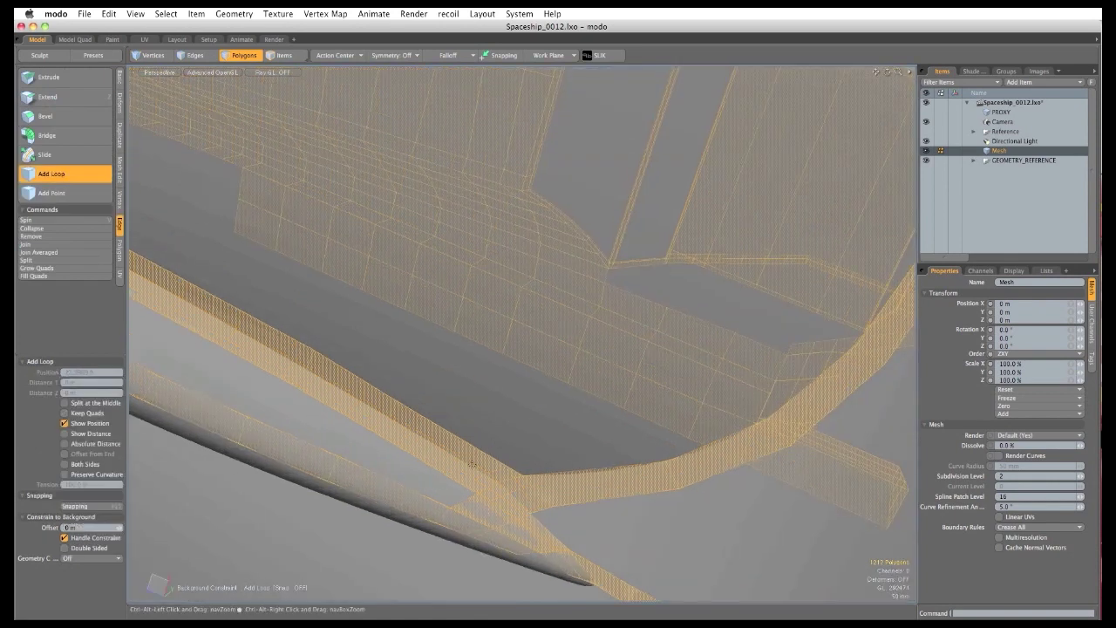
{"action": "left_click_drag", "start_coordinate": [463, 463], "coordinate": [468, 463]}
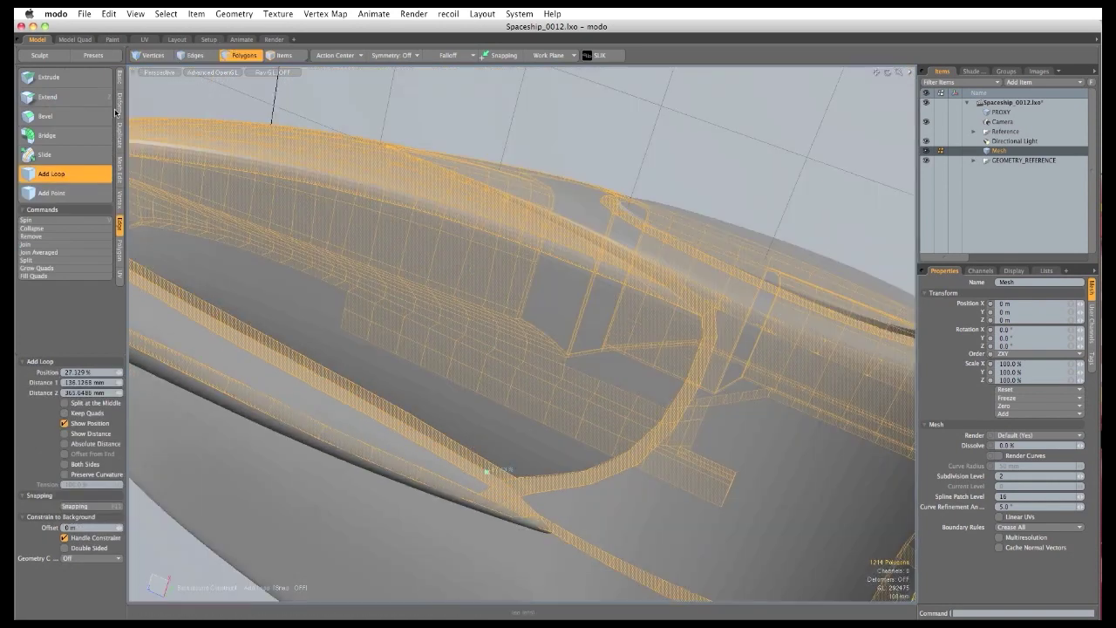
Draw a strip of quads with the Pen tool, using Make Quads, around the curved end of the hull recess.
{"action": "left_click", "coordinate": [120, 80]}
{"action": "left_click", "coordinate": [82, 104]}
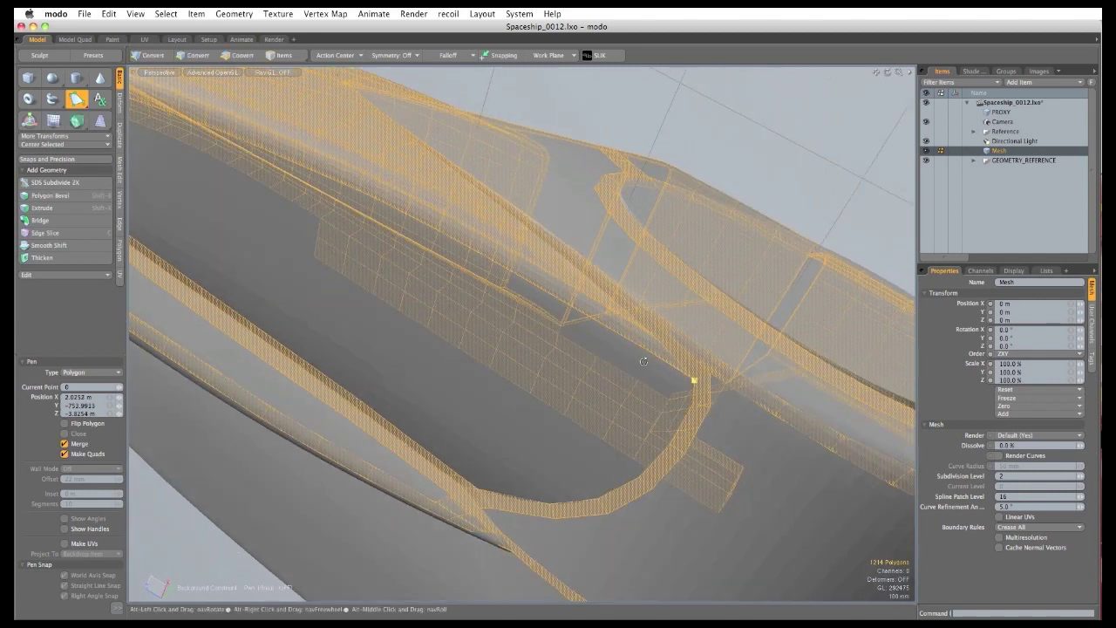
{"action": "left_click", "coordinate": [694, 378]}
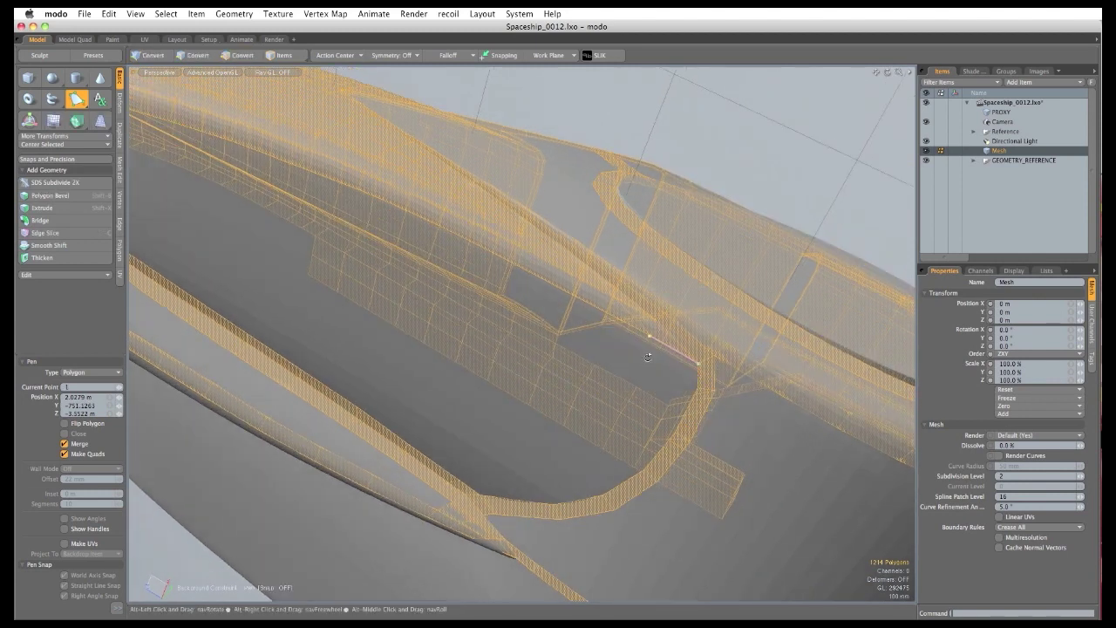
{"action": "left_click", "coordinate": [654, 367]}
{"action": "left_click_drag", "start_coordinate": [672, 369], "coordinate": [659, 373], "text": "alt"}
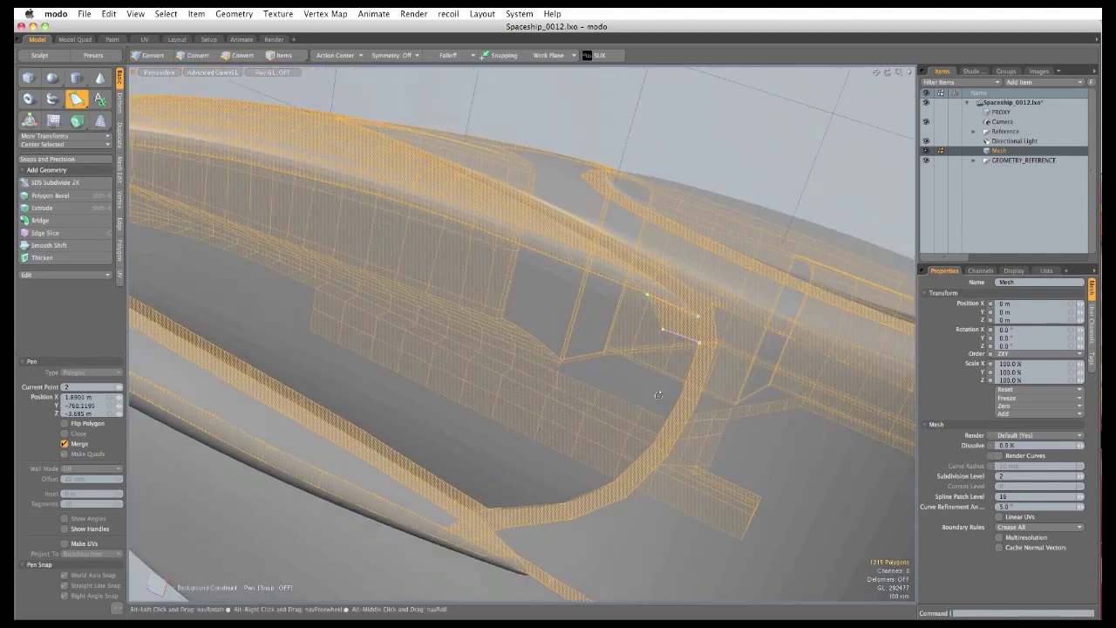
{"action": "left_click", "coordinate": [660, 386]}
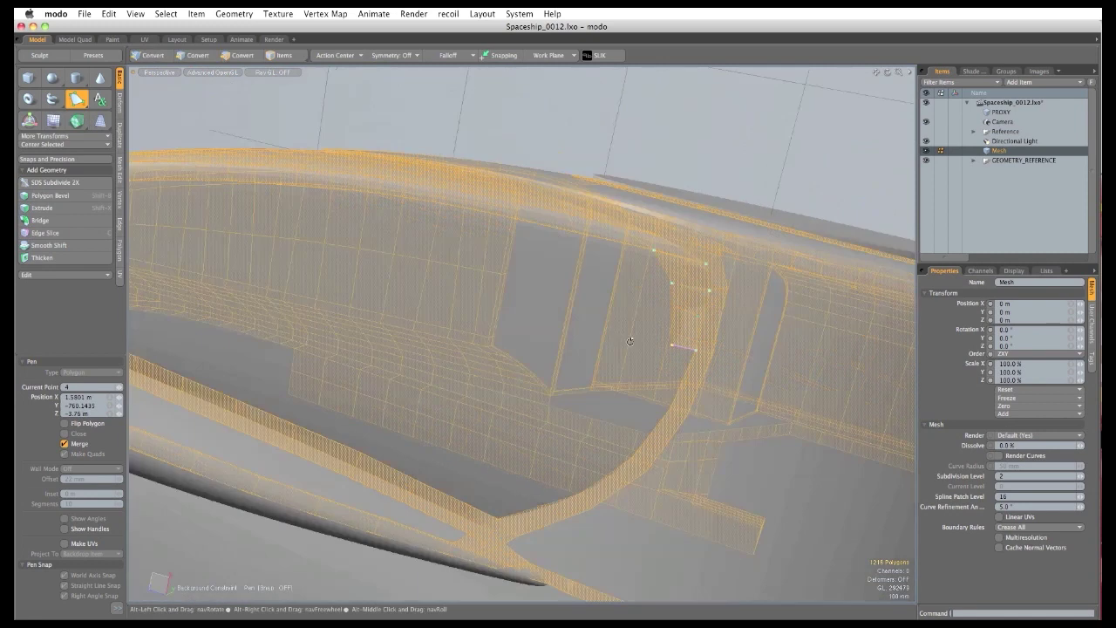
{"action": "left_click_drag", "start_coordinate": [630, 340], "coordinate": [617, 356], "text": "alt"}
{"action": "left_click", "coordinate": [643, 409]}
{"action": "left_click_drag", "start_coordinate": [611, 423], "coordinate": [579, 475], "text": "alt"}
{"action": "left_click", "coordinate": [595, 471]}
{"action": "left_click", "coordinate": [541, 481]}
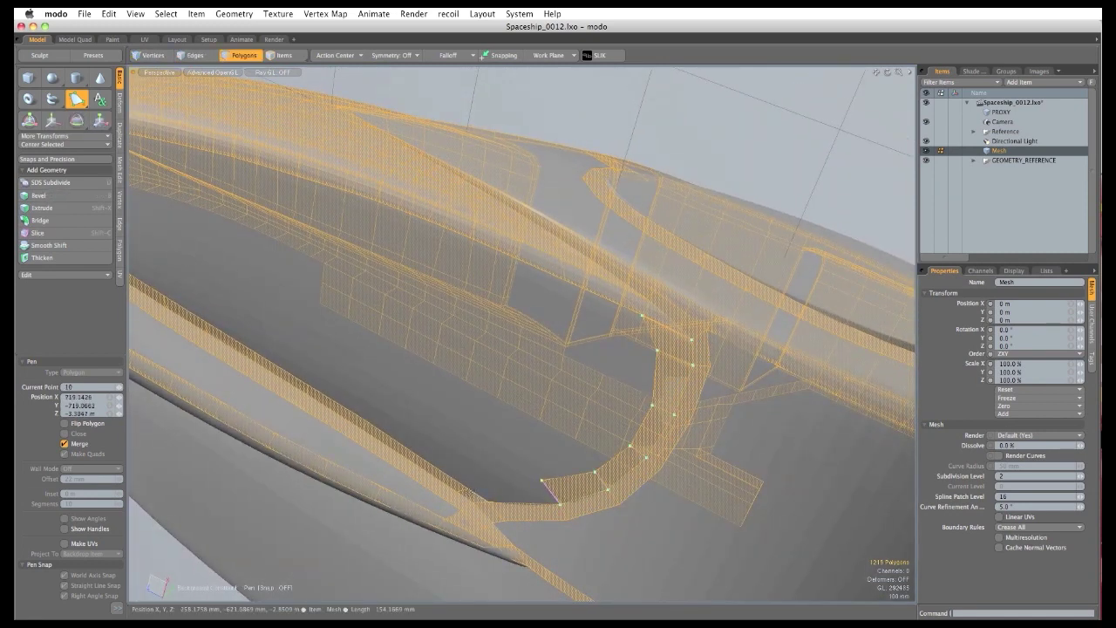
{"action": "left_click", "coordinate": [467, 489]}
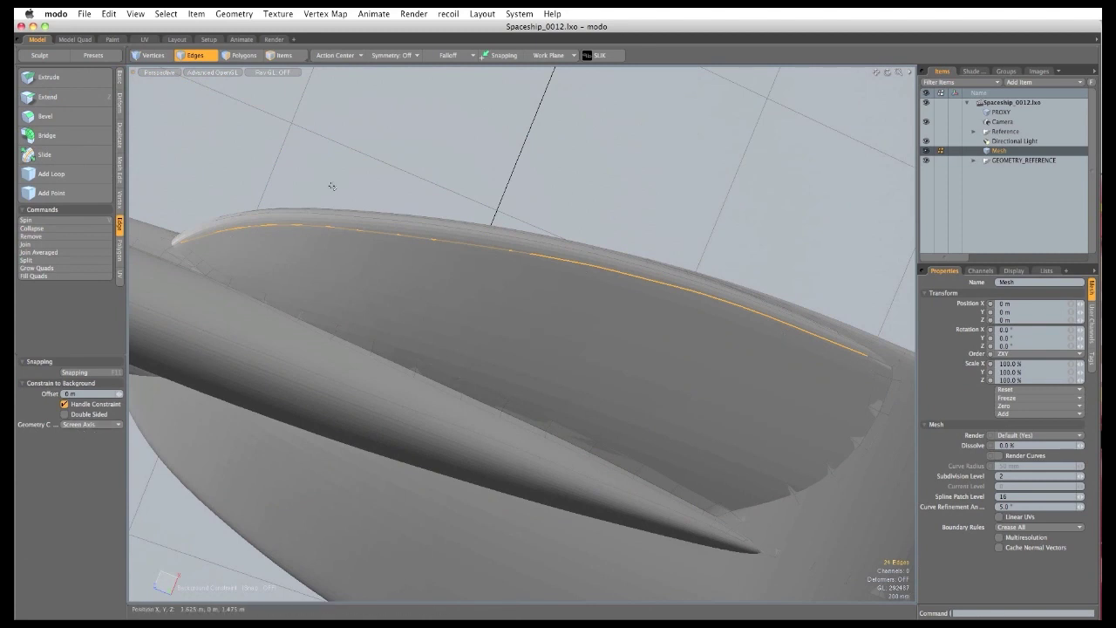
Extend the selected edges of the recess's upper rim downward into the recess.
{"action": "key", "text": "x"}
{"action": "left_click_drag", "start_coordinate": [500, 285], "coordinate": [485, 320]}
{"action": "key", "text": "space"}
{"action": "key", "text": "3"}
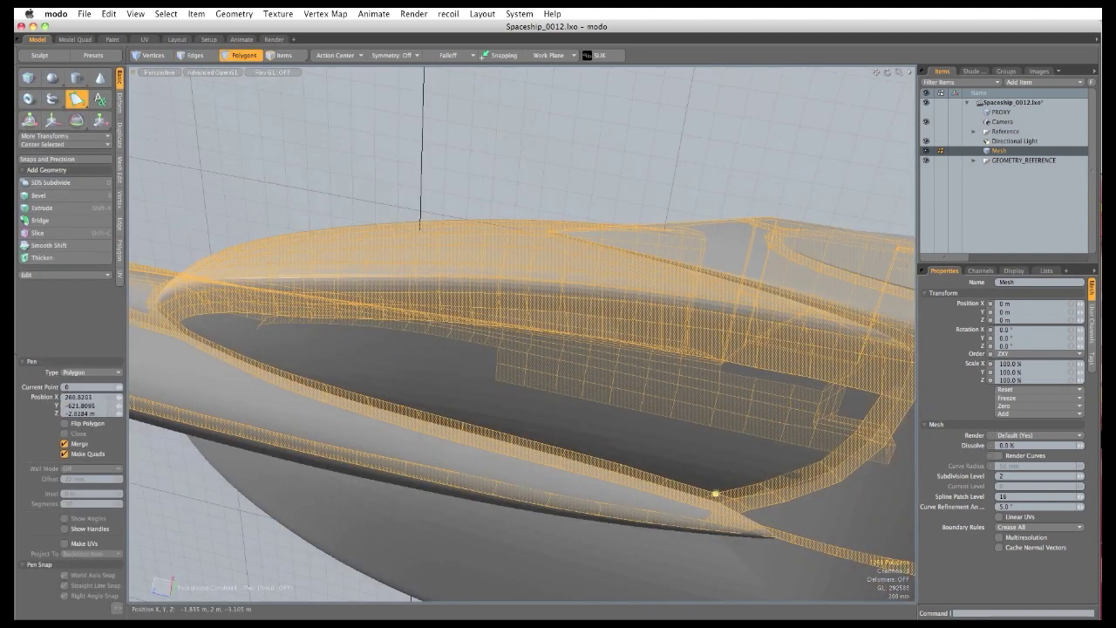
Draw a row of Pen quads along the lower rim of the recess, from the curved end towards the narrow tip.
{"action": "left_click", "coordinate": [684, 457]}
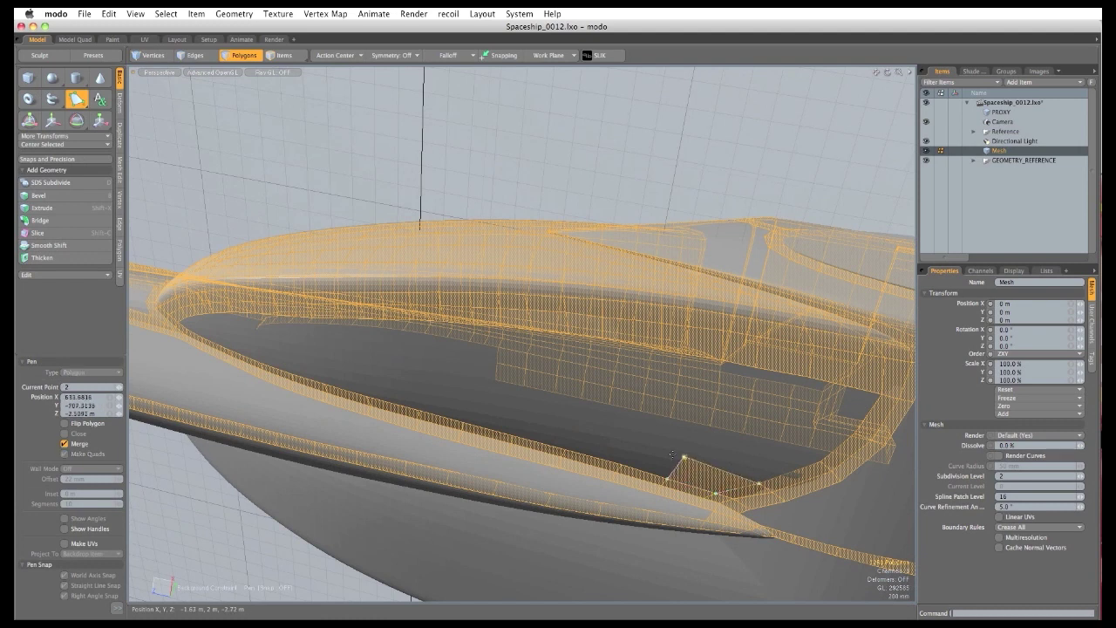
{"action": "left_click", "coordinate": [631, 445]}
{"action": "left_click", "coordinate": [574, 431]}
{"action": "left_click", "coordinate": [517, 416]}
{"action": "left_click", "coordinate": [462, 403]}
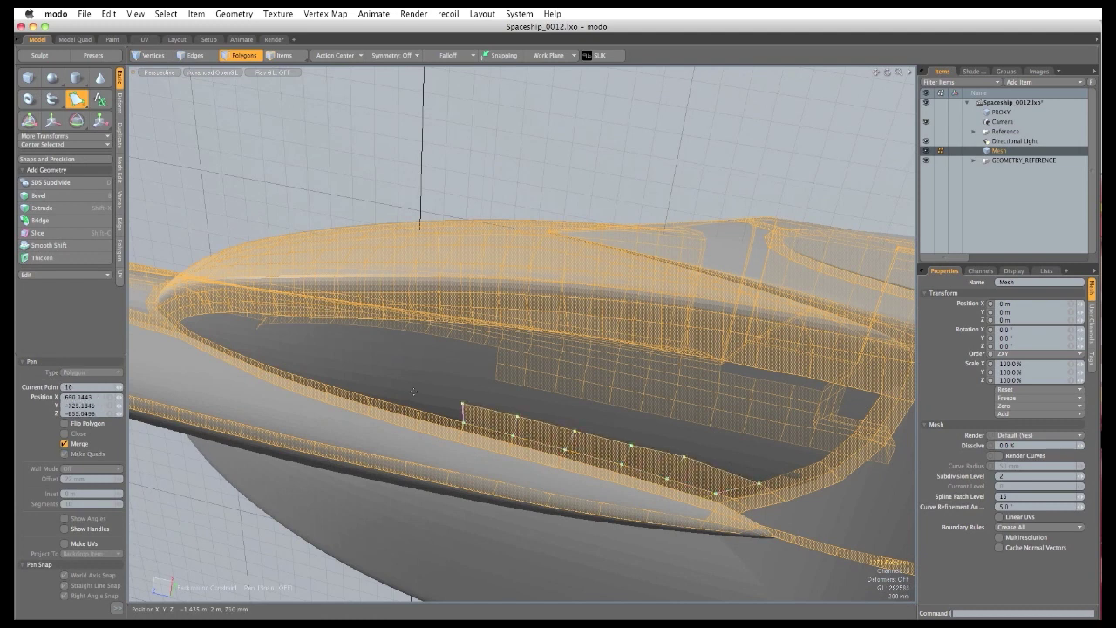
{"action": "left_click", "coordinate": [413, 392]}
{"action": "left_click", "coordinate": [365, 382]}
{"action": "left_click", "coordinate": [320, 370]}
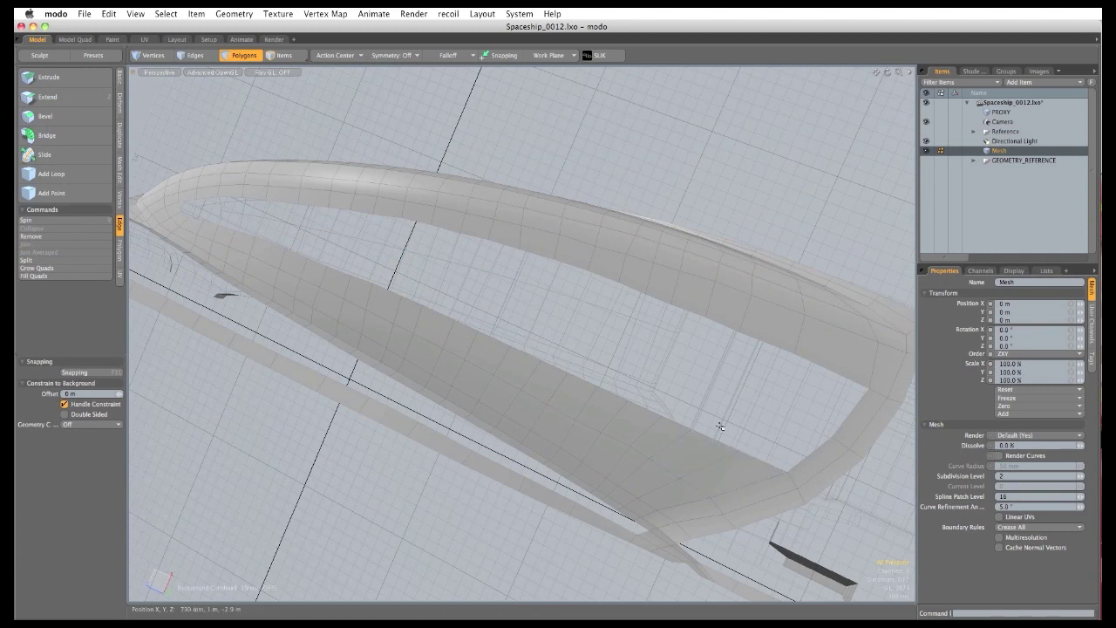
Bridge the two long open edge rows of the recess hole with 2 segments.
{"action": "key", "text": "2"}
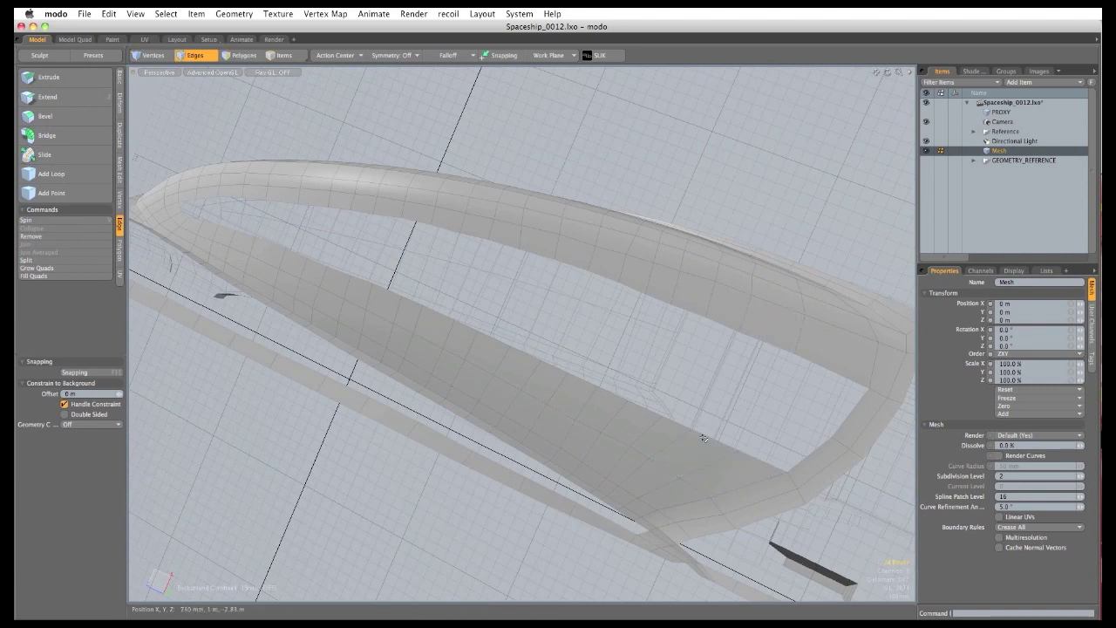
{"action": "double_click", "coordinate": [741, 448]}
{"action": "left_click", "coordinate": [182, 210], "text": "ctrl"}
{"action": "left_click", "coordinate": [121, 135]}
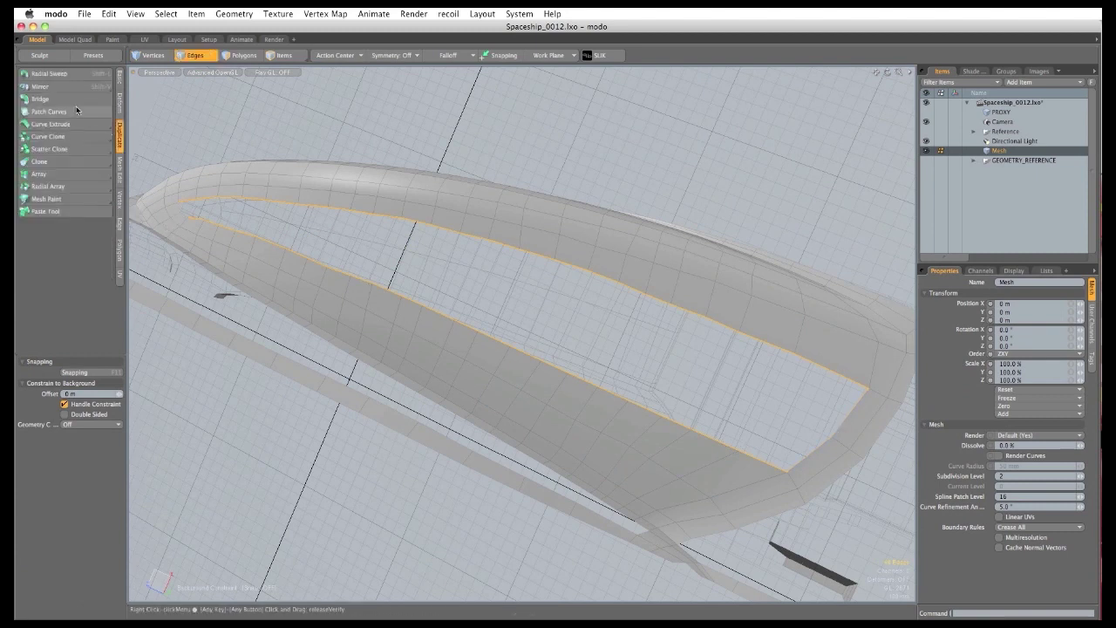
{"action": "left_click", "coordinate": [41, 99]}
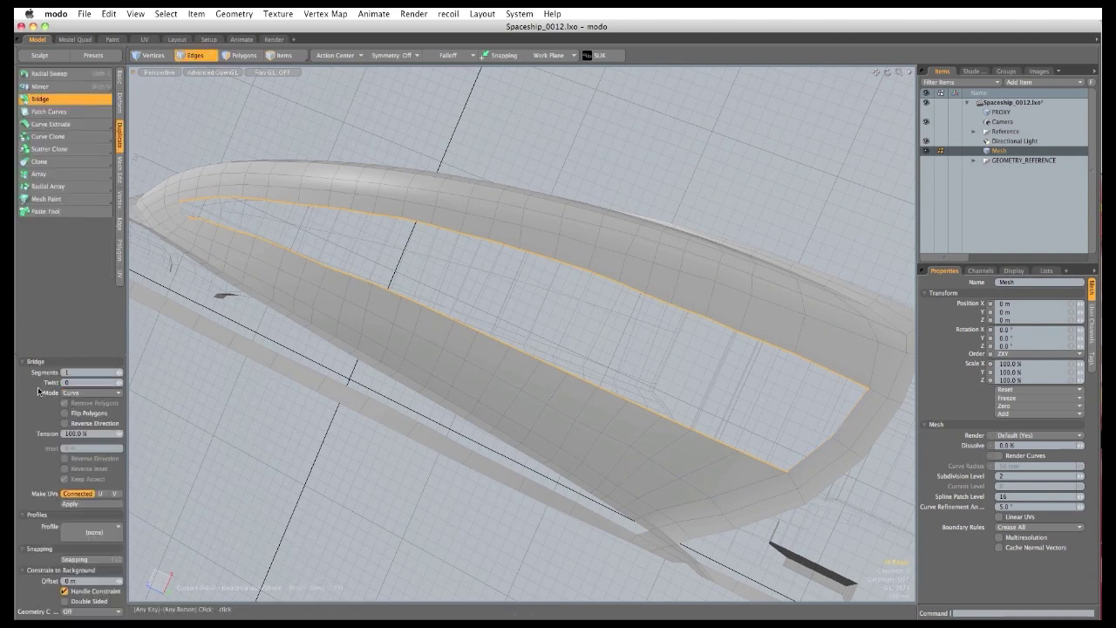
{"action": "type", "text": "2"}
{"action": "left_click", "coordinate": [98, 393]}
{"action": "left_click", "coordinate": [99, 388]}
{"action": "left_click", "coordinate": [282, 450]}
{"action": "key", "text": "Escape"}
{"action": "key", "text": "Escape"}
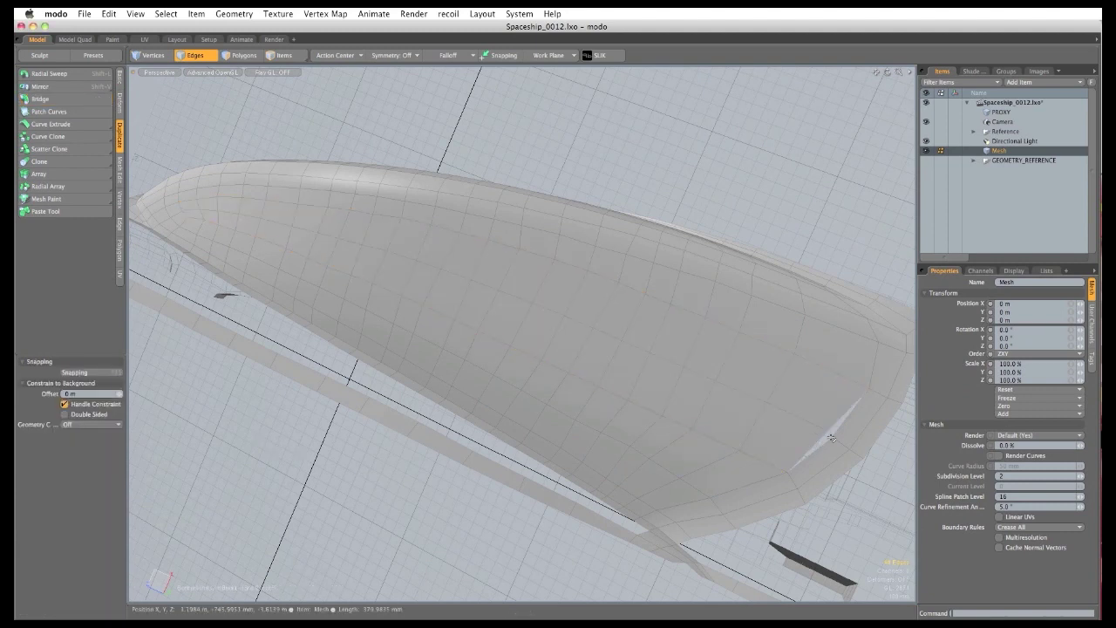
Join the two middle vertices at the sliver gap between the bridged surface and the recess's curved end.
{"action": "key", "text": "1"}
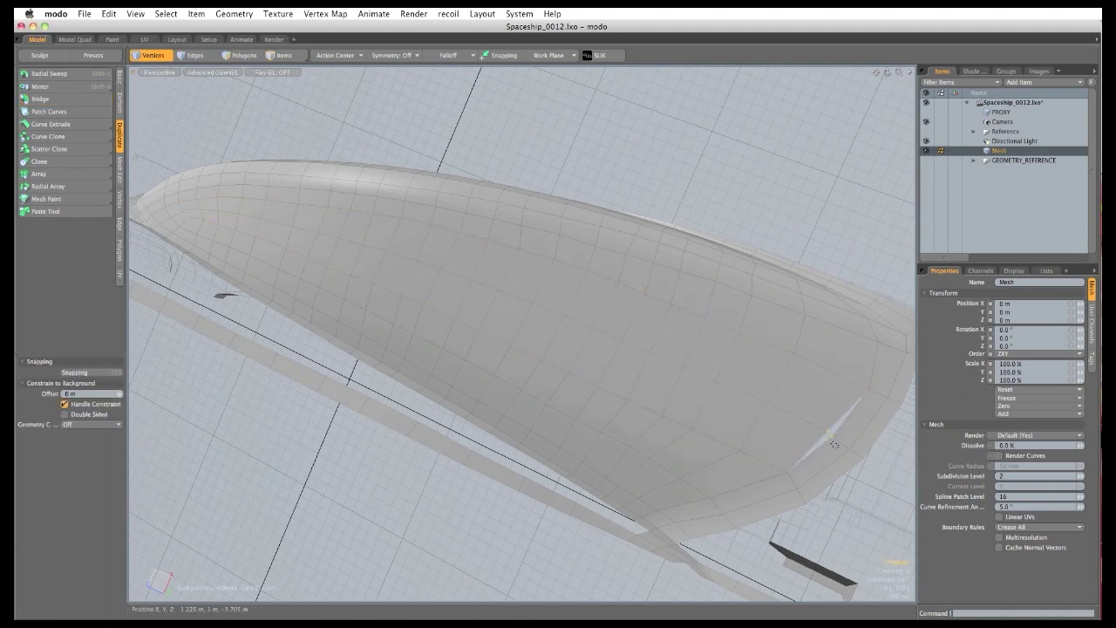
{"action": "left_click", "coordinate": [120, 200]}
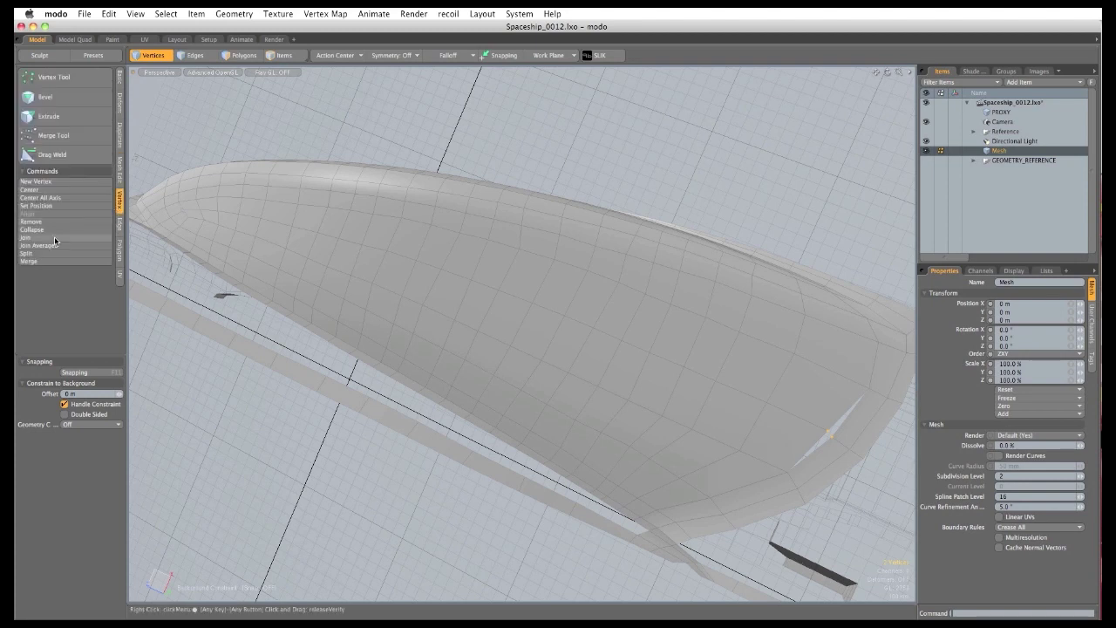
{"action": "left_click", "coordinate": [55, 238]}
{"action": "key", "text": "Return"}
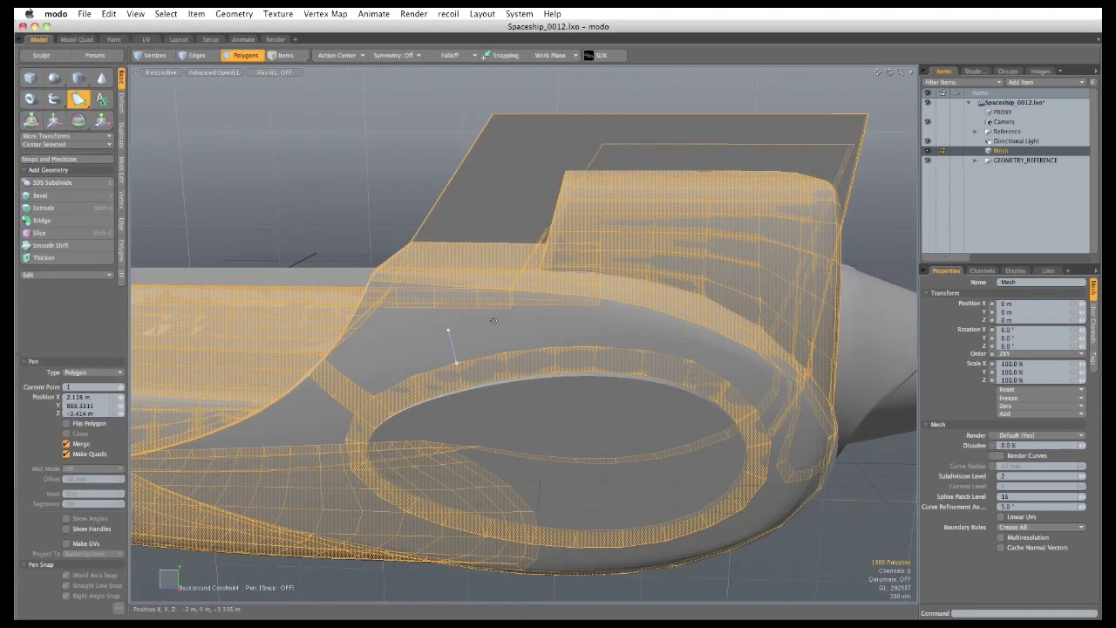
Draw a strip of Pen quads with flipped polygons around the upper and rear outside of the oval hull opening.
{"action": "left_click", "coordinate": [498, 322]}
{"action": "left_click_drag", "start_coordinate": [550, 321], "coordinate": [499, 346]}
{"action": "left_click", "coordinate": [533, 328]}
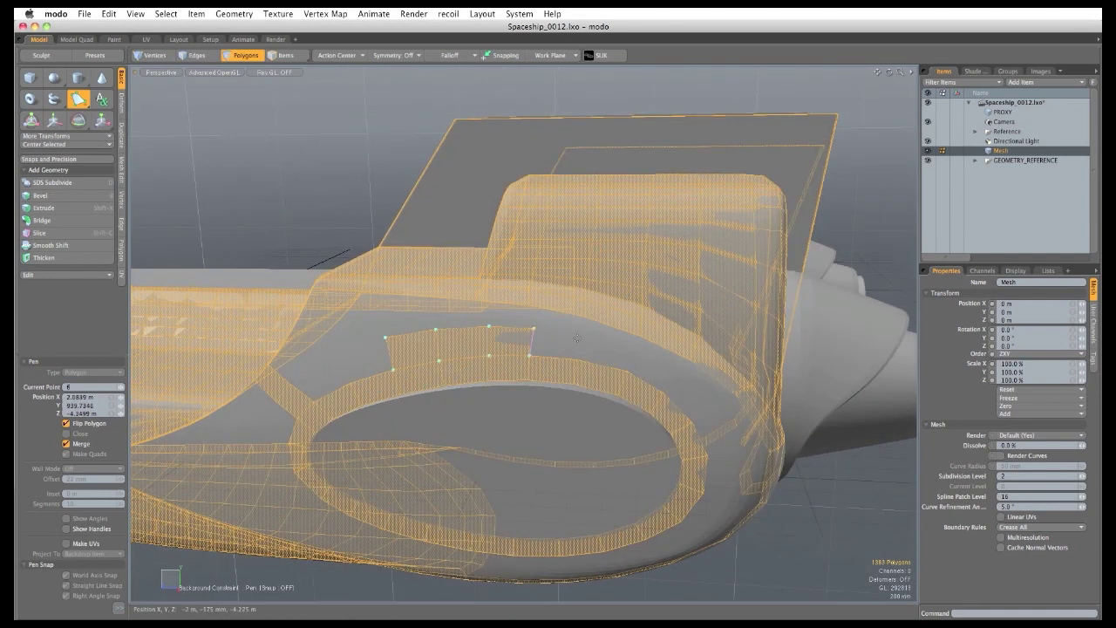
{"action": "left_click", "coordinate": [636, 355]}
{"action": "left_click", "coordinate": [674, 378]}
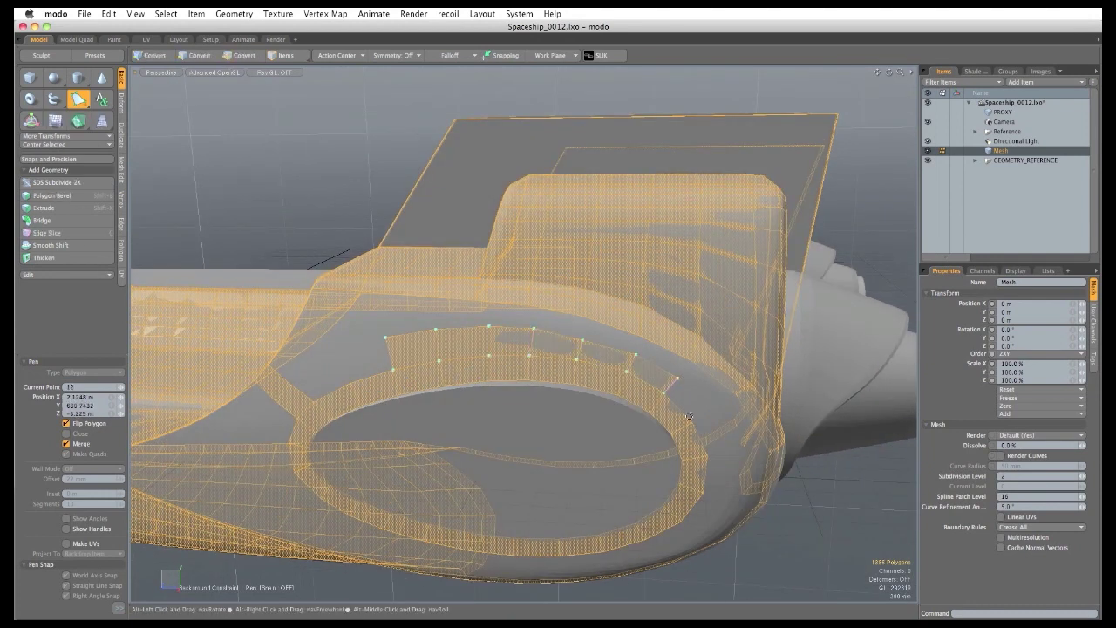
{"action": "left_click_drag", "start_coordinate": [673, 380], "coordinate": [604, 370], "text": "alt"}
{"action": "left_click", "coordinate": [597, 363]}
{"action": "left_click", "coordinate": [612, 413]}
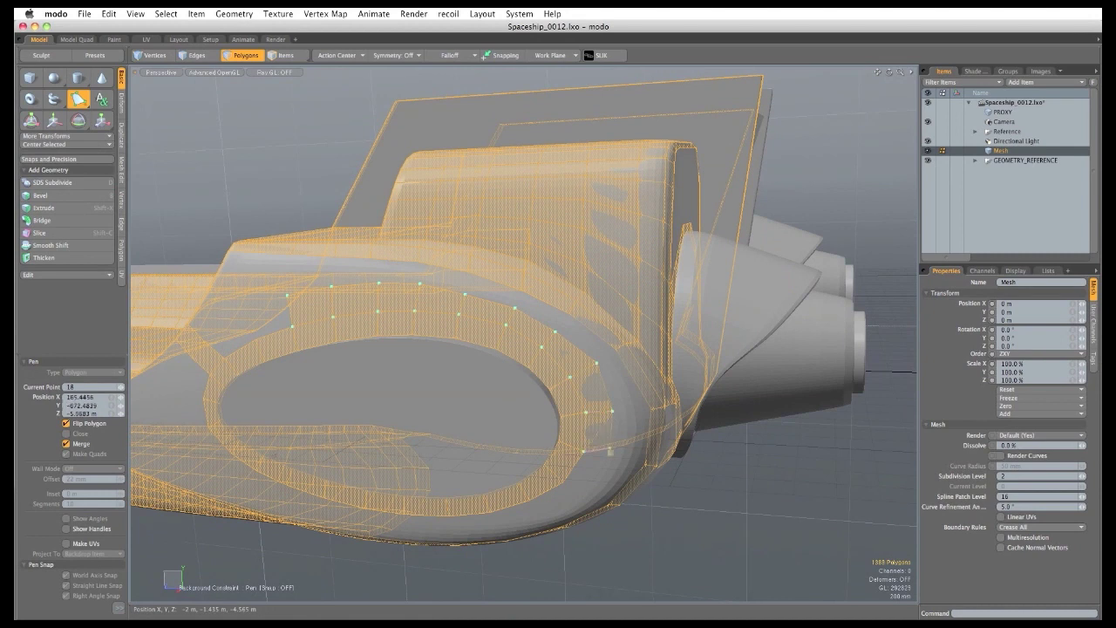
{"action": "left_click", "coordinate": [608, 460]}
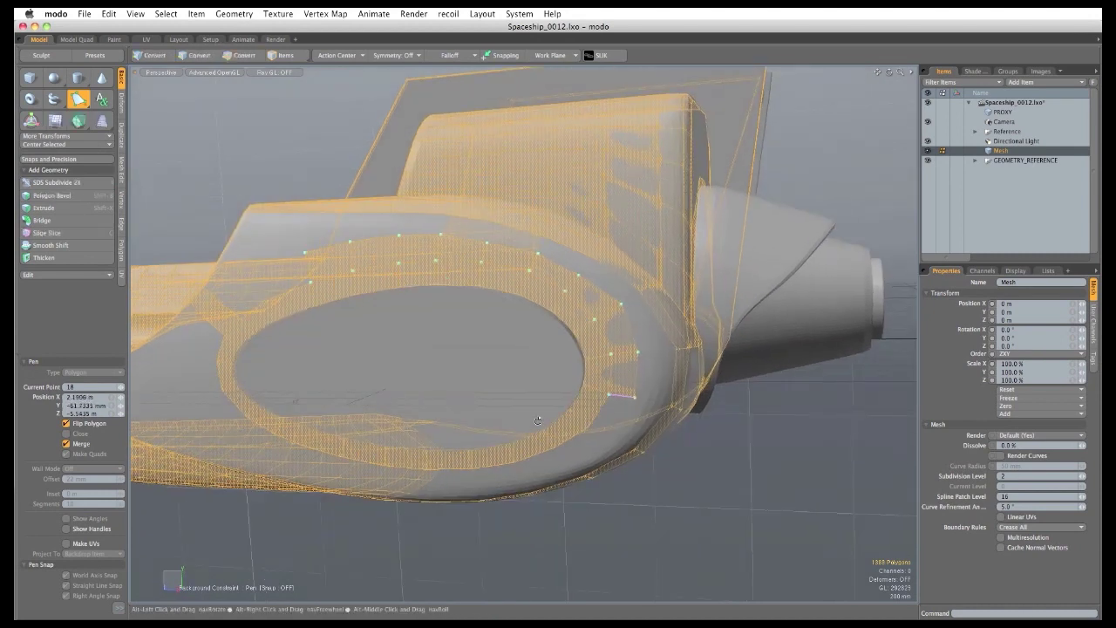
Finish the outer quad strip by connecting it to the curved panel border in front of the oval opening.
{"action": "left_click_drag", "start_coordinate": [558, 410], "coordinate": [590, 431], "text": "alt"}
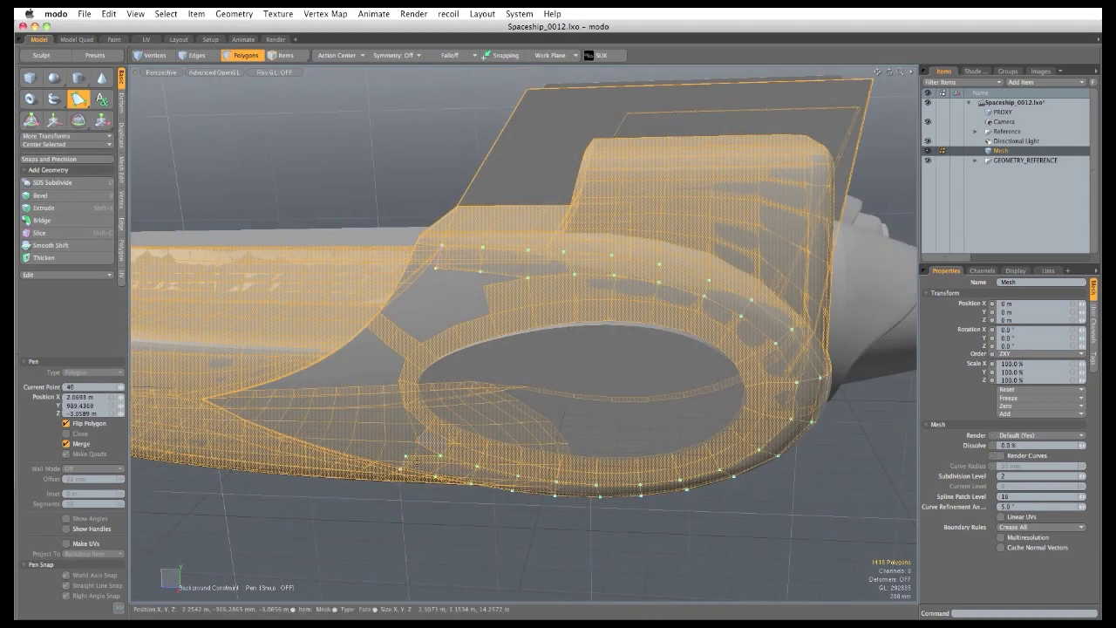
{"action": "left_click_drag", "start_coordinate": [422, 499], "coordinate": [540, 444], "text": "ctrl+alt"}
{"action": "left_click_drag", "start_coordinate": [483, 336], "coordinate": [600, 391], "text": "alt"}
{"action": "scroll", "coordinate": [603, 395], "scroll_direction": "up", "scroll_amount": 2}
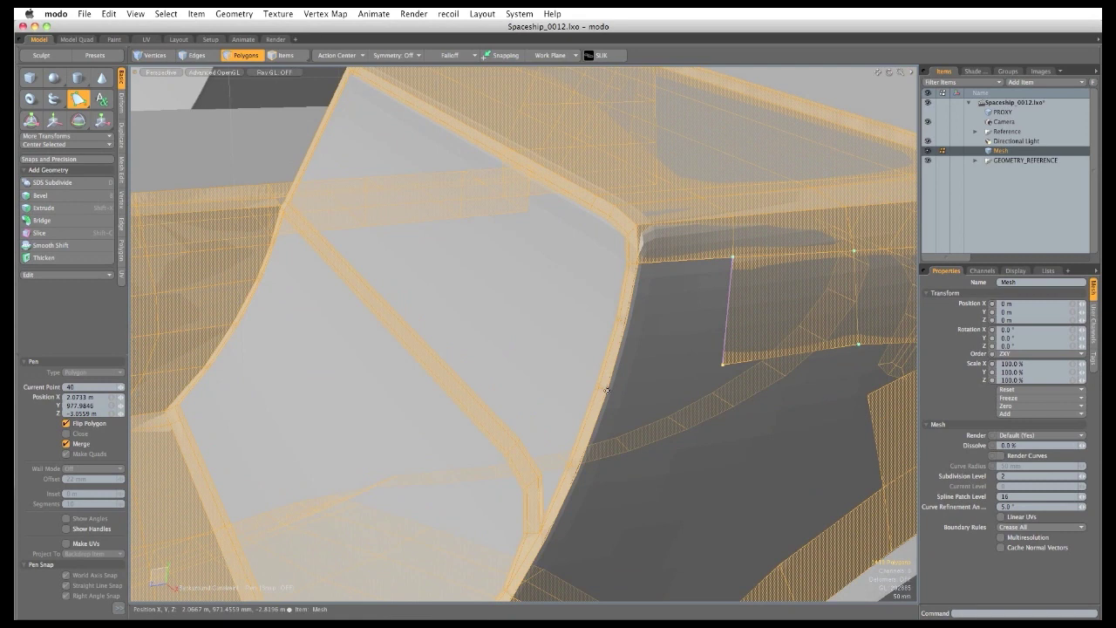
{"action": "left_click", "coordinate": [607, 390]}
{"action": "key", "text": "q"}
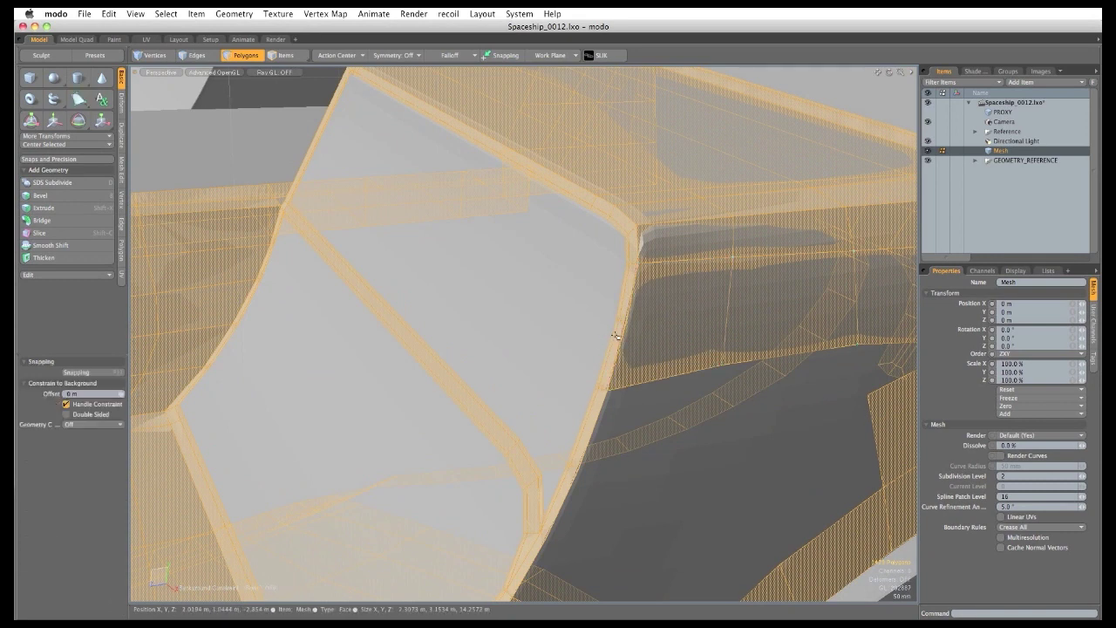
{"action": "key", "text": "2"}
{"action": "left_click", "coordinate": [622, 320]}
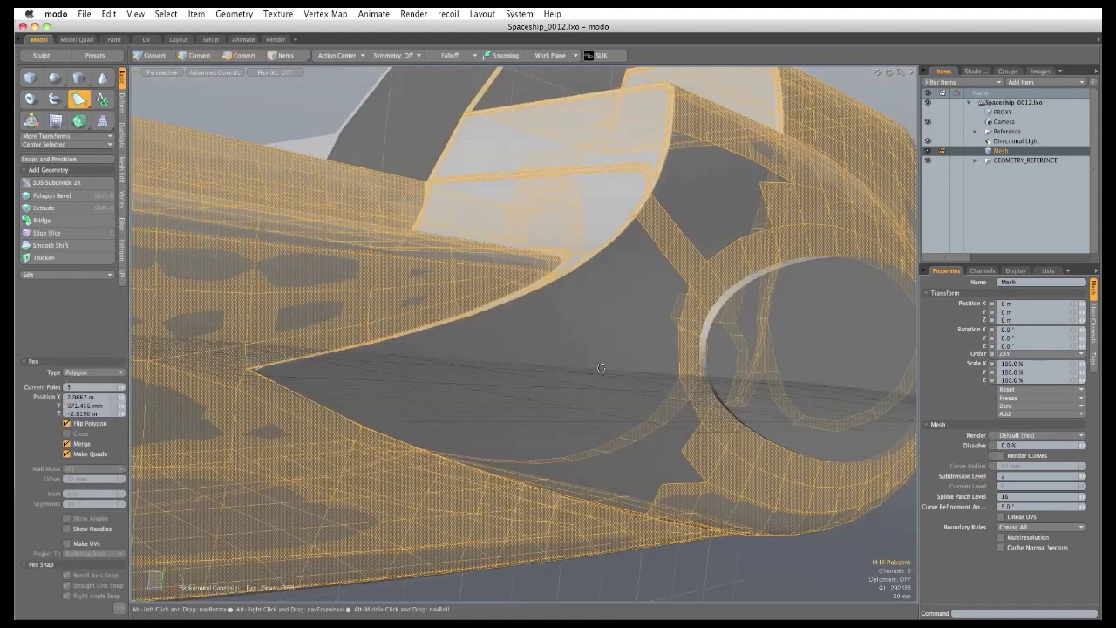
Draw a strip of Pen quads with flipped polygons below the curved panel edge, from the oval opening towards the pointed hull corner.
{"action": "left_click_drag", "start_coordinate": [600, 367], "coordinate": [607, 332], "text": "alt"}
{"action": "scroll", "coordinate": [645, 397], "scroll_direction": "up", "scroll_amount": 3}
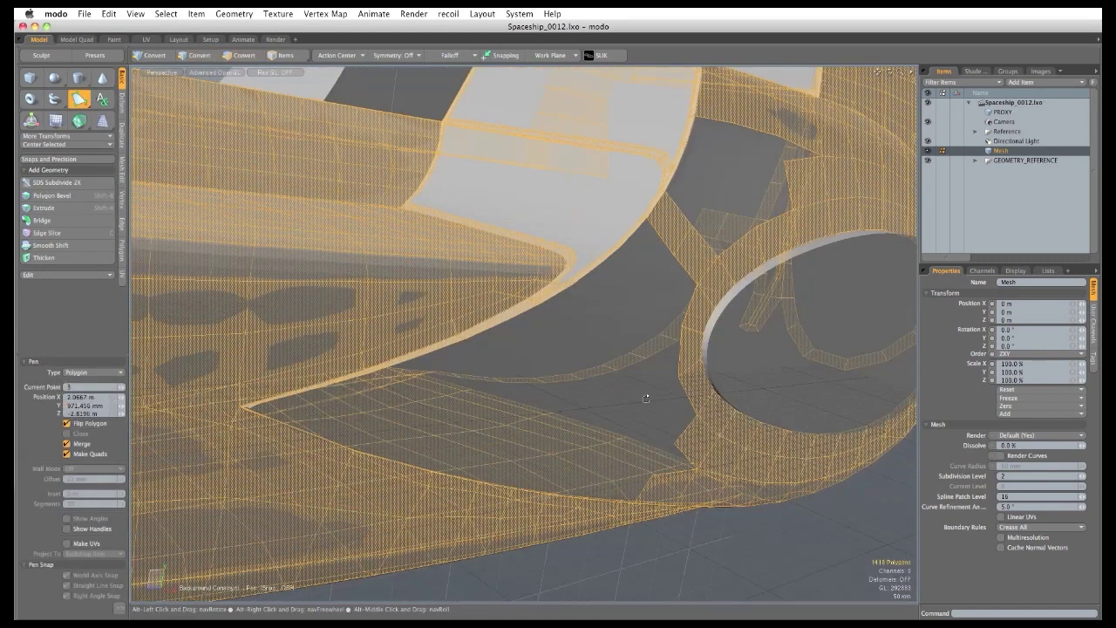
{"action": "left_click_drag", "start_coordinate": [646, 398], "coordinate": [645, 247], "text": "ctrl+alt"}
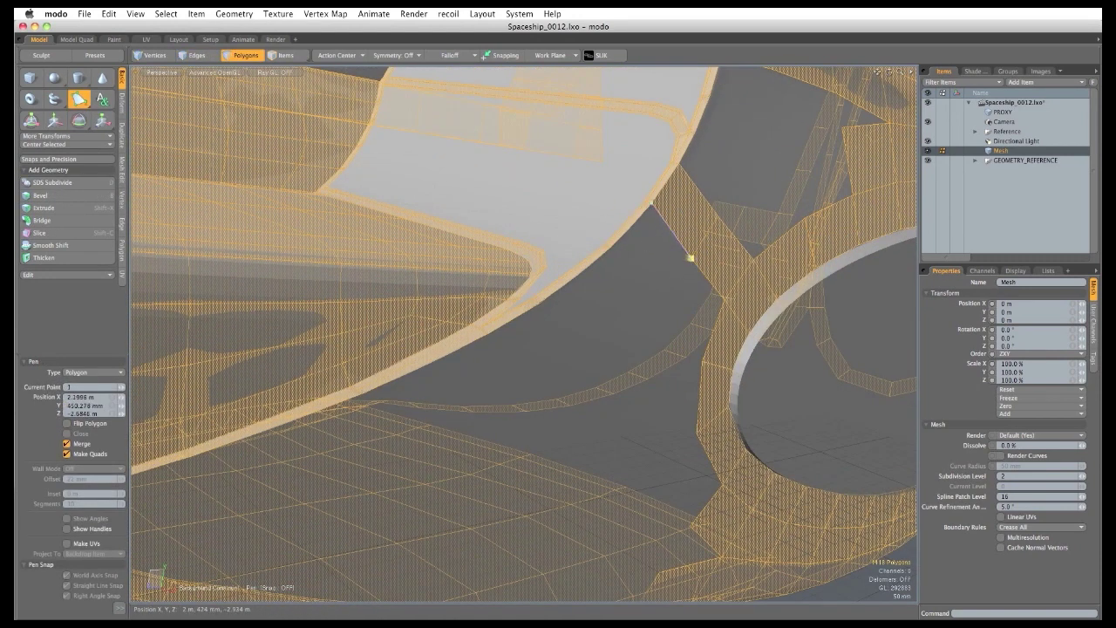
{"action": "left_click_drag", "start_coordinate": [688, 259], "coordinate": [641, 286], "text": "ctrl+alt"}
{"action": "left_click", "coordinate": [645, 295]}
{"action": "left_click", "coordinate": [598, 333]}
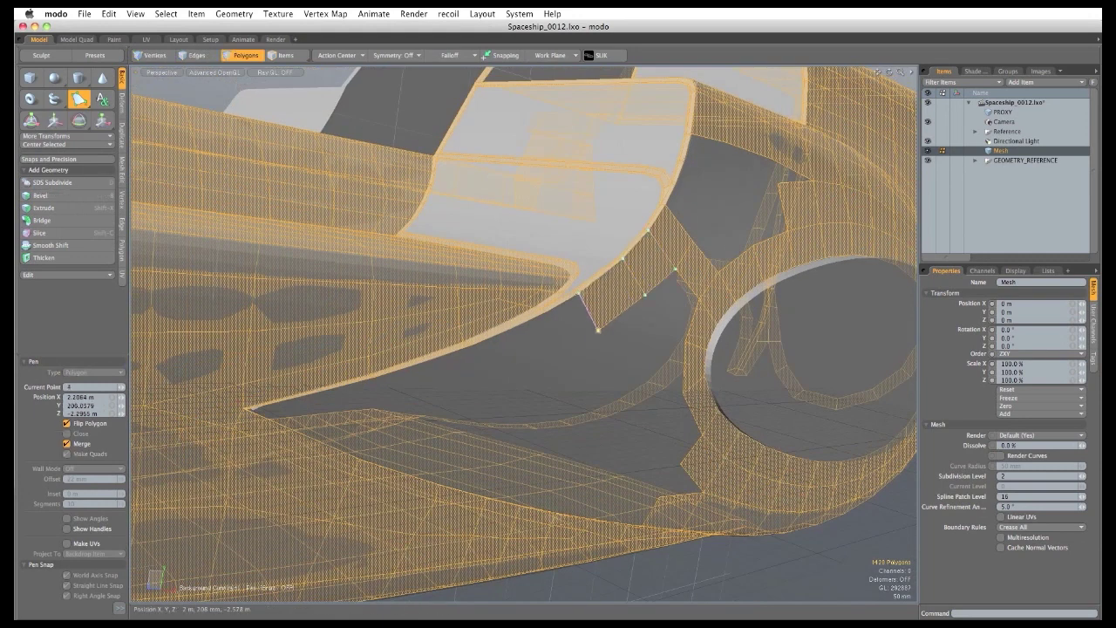
{"action": "left_click", "coordinate": [562, 352]}
{"action": "left_click", "coordinate": [494, 373]}
{"action": "left_click", "coordinate": [385, 403]}
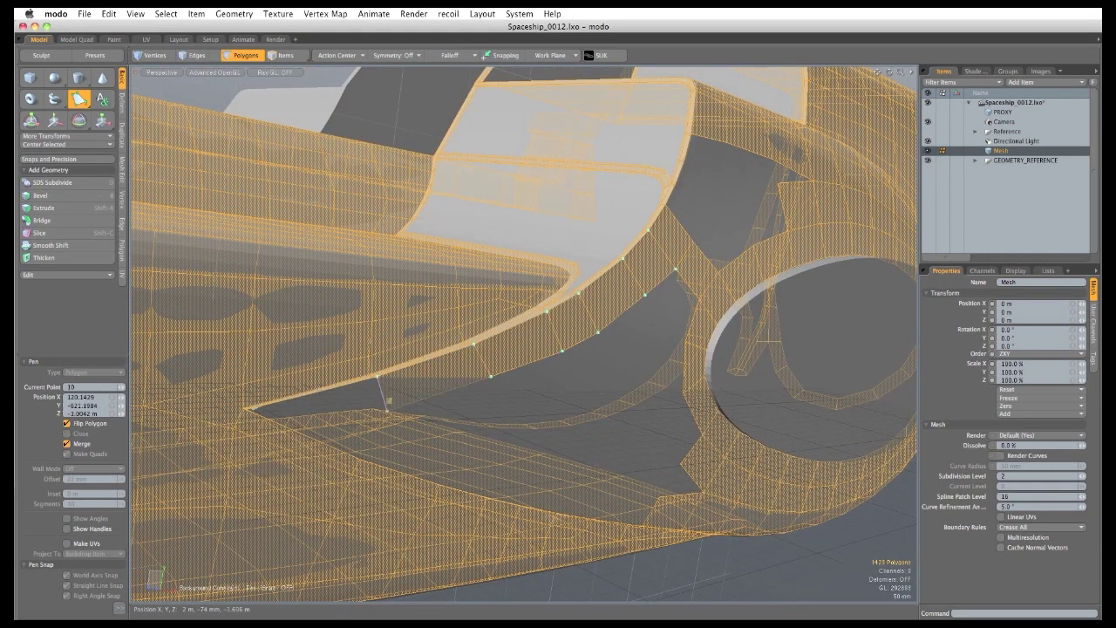
{"action": "left_click_drag", "start_coordinate": [386, 401], "coordinate": [407, 356], "text": "alt"}
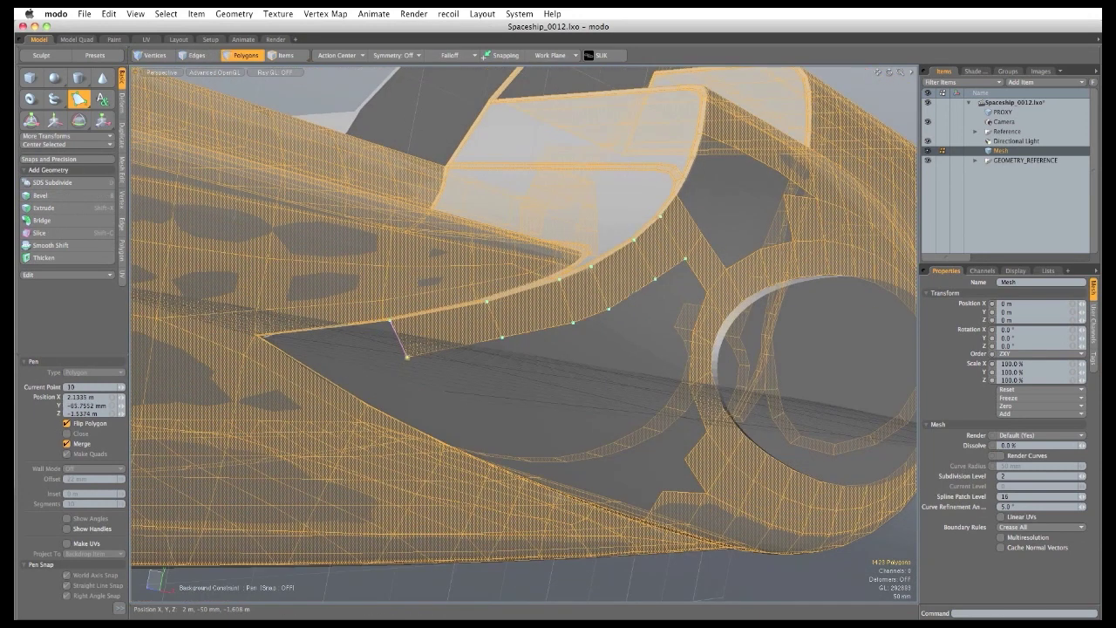
Draw a strip of Pen quads along the lower hull seam, from the pointed corner back towards the oval opening.
{"action": "left_click_drag", "start_coordinate": [377, 394], "coordinate": [528, 346], "text": "alt"}
{"action": "left_click", "coordinate": [435, 347]}
{"action": "left_click", "coordinate": [455, 377], "text": "shift"}
{"action": "left_click", "coordinate": [480, 356]}
{"action": "left_click", "coordinate": [522, 355]}
{"action": "left_click", "coordinate": [568, 378]}
{"action": "left_click", "coordinate": [599, 394]}
{"action": "left_click", "coordinate": [643, 415]}
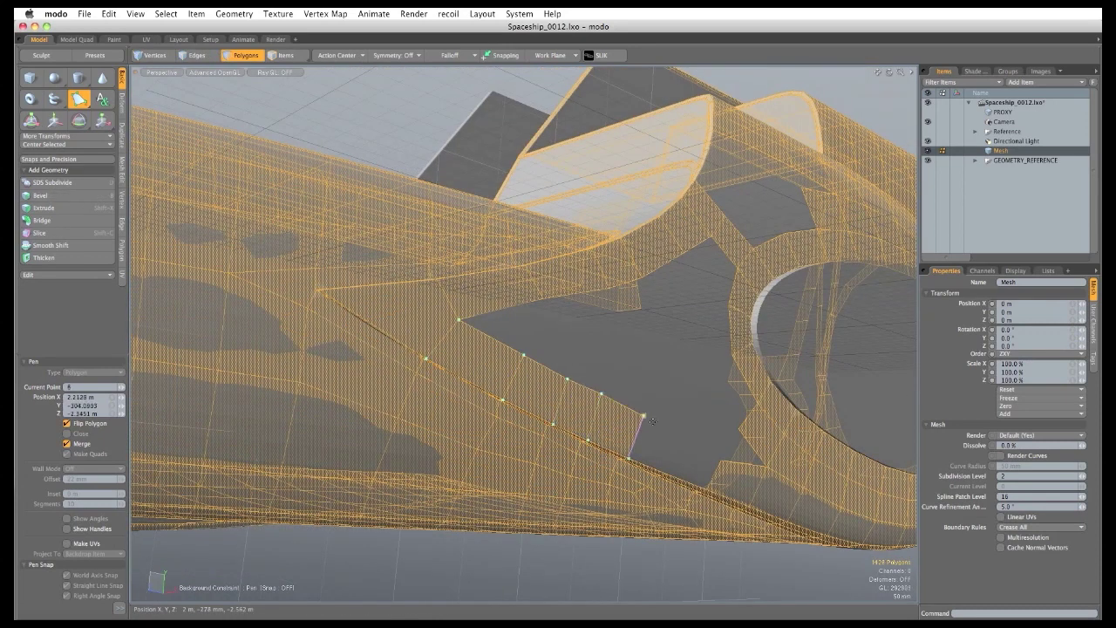
{"action": "left_click", "coordinate": [683, 441]}
{"action": "left_click", "coordinate": [720, 459]}
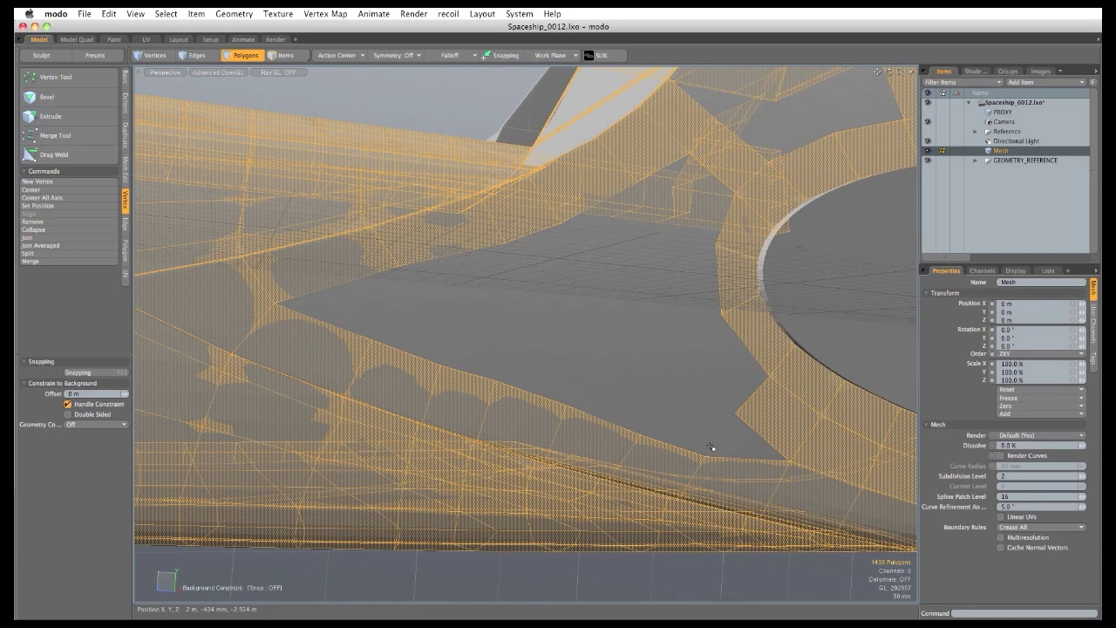
Join the two facing vertices between the lower seam strip and the ring around the oval opening, and return to polygon selection.
{"action": "key", "text": "1"}
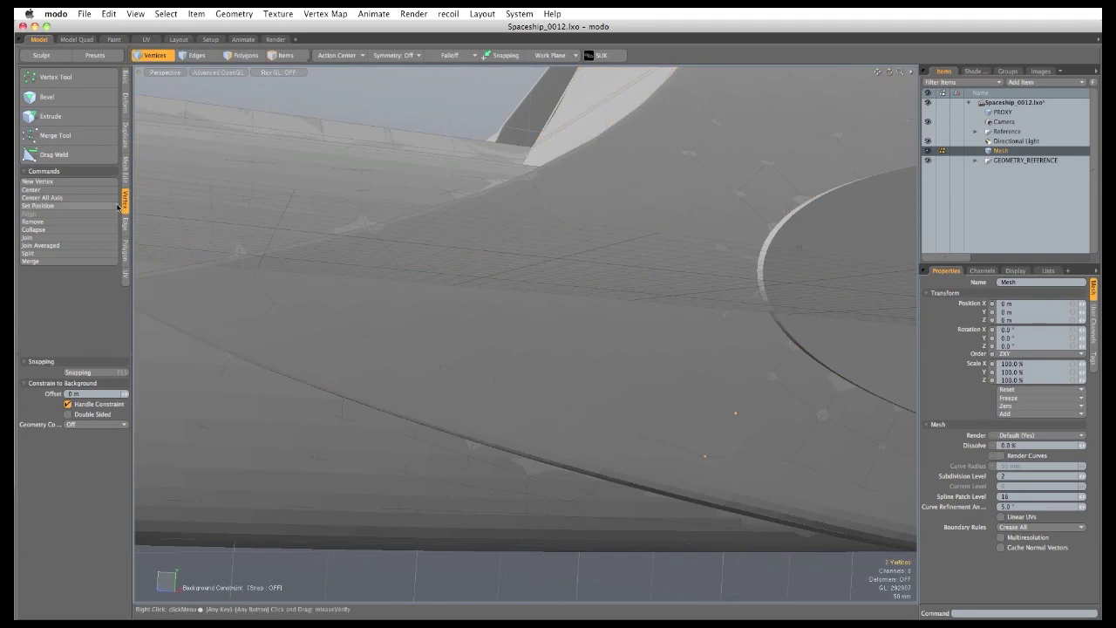
{"action": "left_click", "coordinate": [104, 261]}
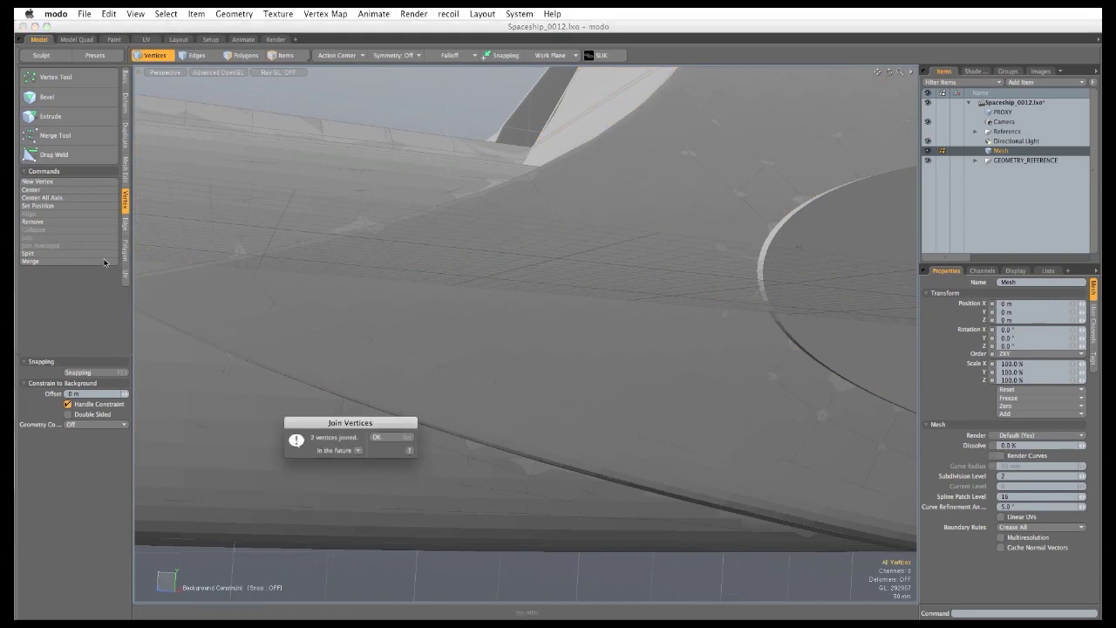
{"action": "left_click", "coordinate": [378, 437]}
{"action": "key", "text": "space"}
{"action": "key", "text": "space"}
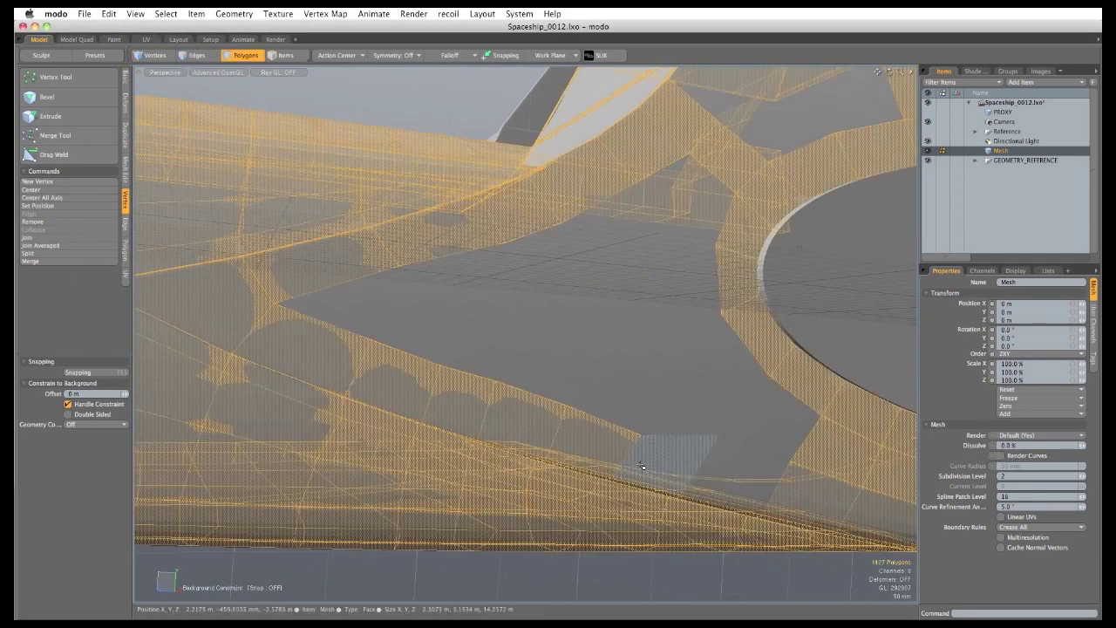
Draw a strip of Pen quads beside the oval opening's ring, connecting the upper panel strip to the lower seam strip.
{"action": "double_click", "coordinate": [639, 466]}
{"action": "left_click", "coordinate": [125, 79]}
{"action": "left_click", "coordinate": [81, 98]}
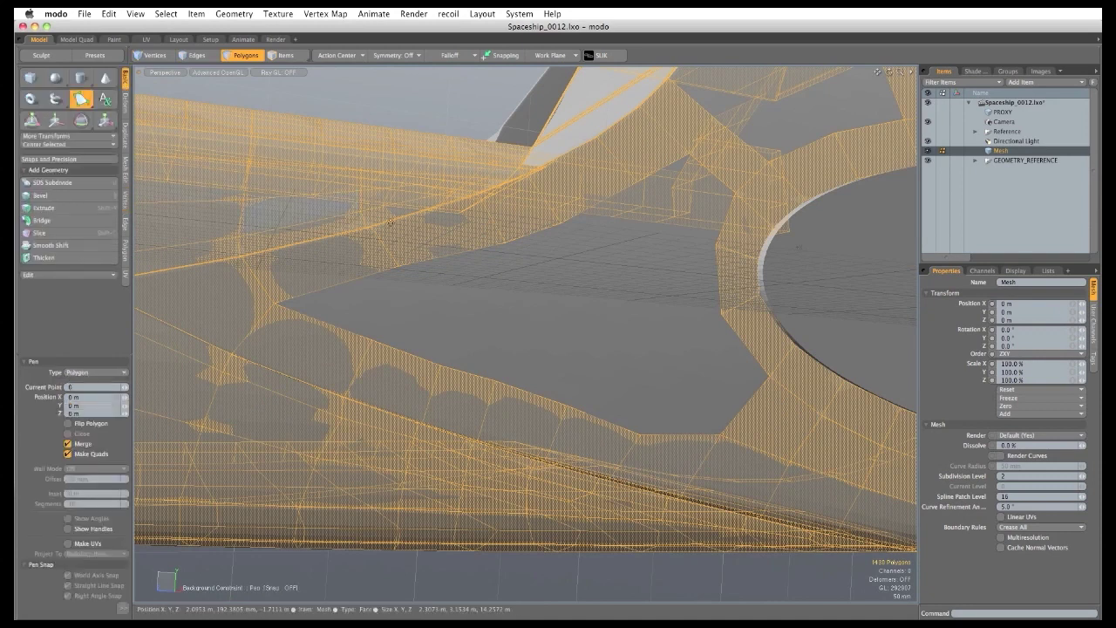
{"action": "mouse_move", "coordinate": [611, 305]}
{"action": "left_mouse_down", "text": "alt"}
{"action": "mouse_move", "coordinate": [657, 358]}
{"action": "mouse_move", "coordinate": [611, 324]}
{"action": "left_mouse_up", "text": "alt"}
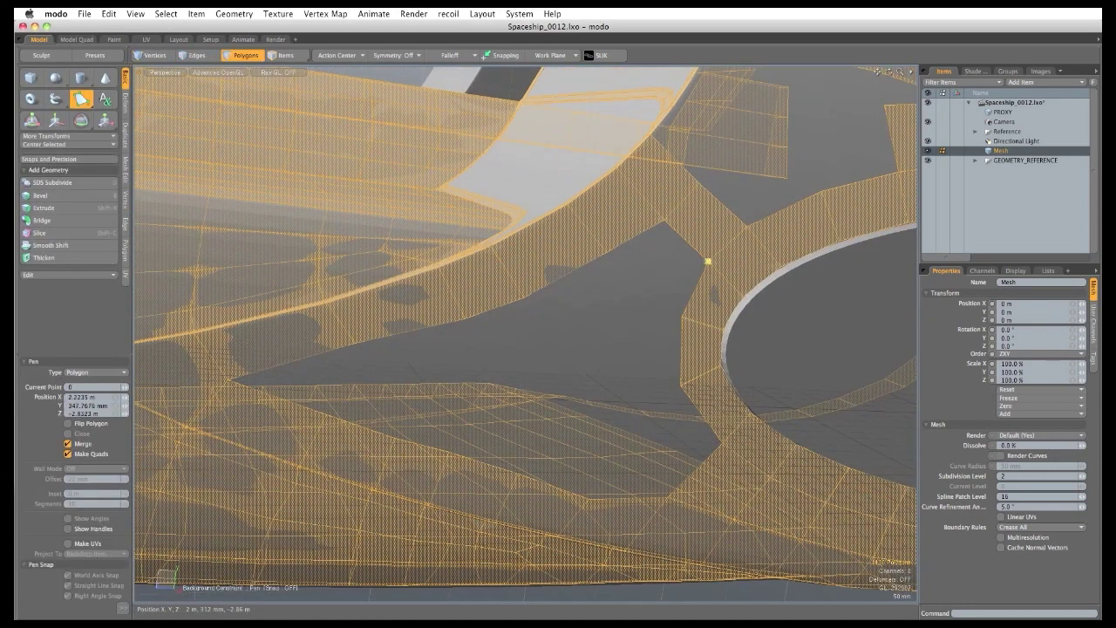
{"action": "left_click", "coordinate": [605, 251]}
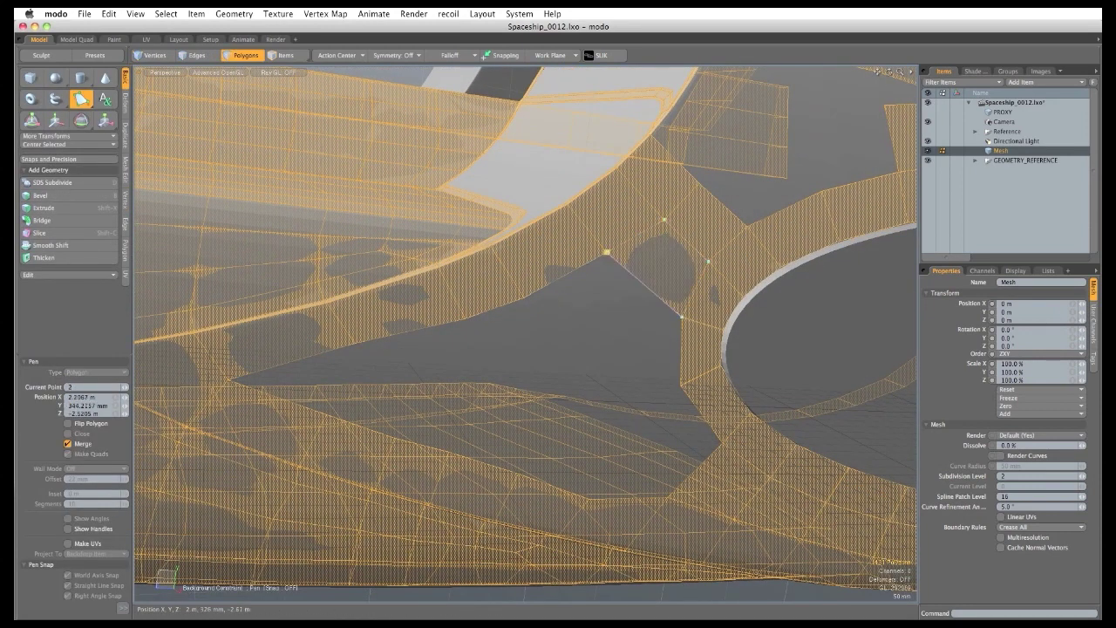
{"action": "left_click_drag", "start_coordinate": [605, 253], "coordinate": [583, 369], "text": "alt"}
{"action": "left_click", "coordinate": [694, 502]}
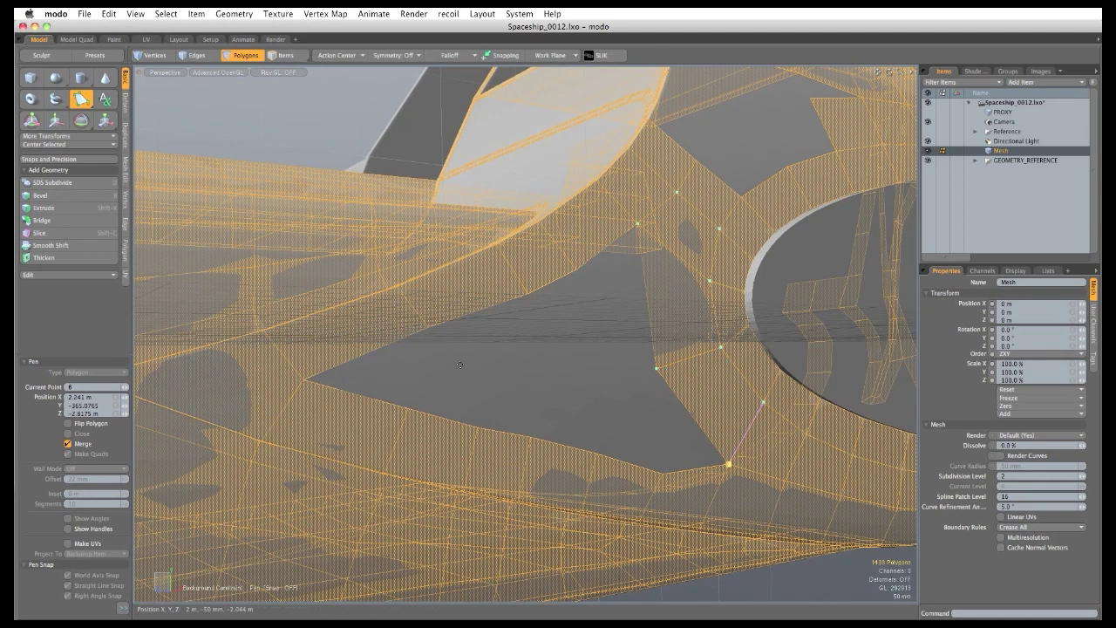
{"action": "left_click_drag", "start_coordinate": [459, 365], "coordinate": [451, 322], "text": "alt"}
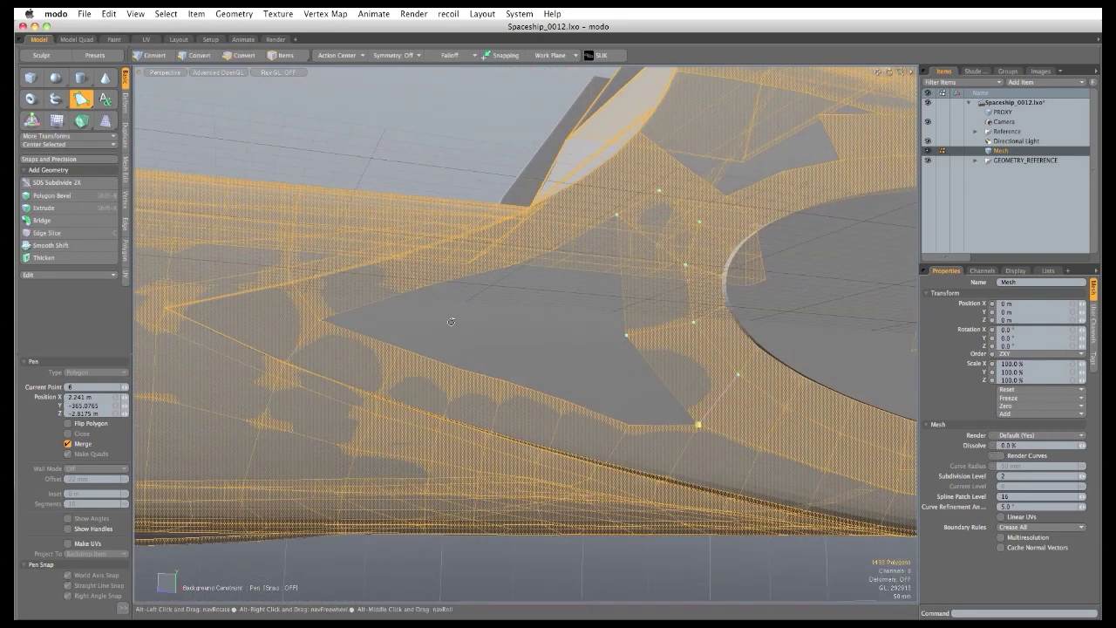
{"action": "key", "text": "space"}
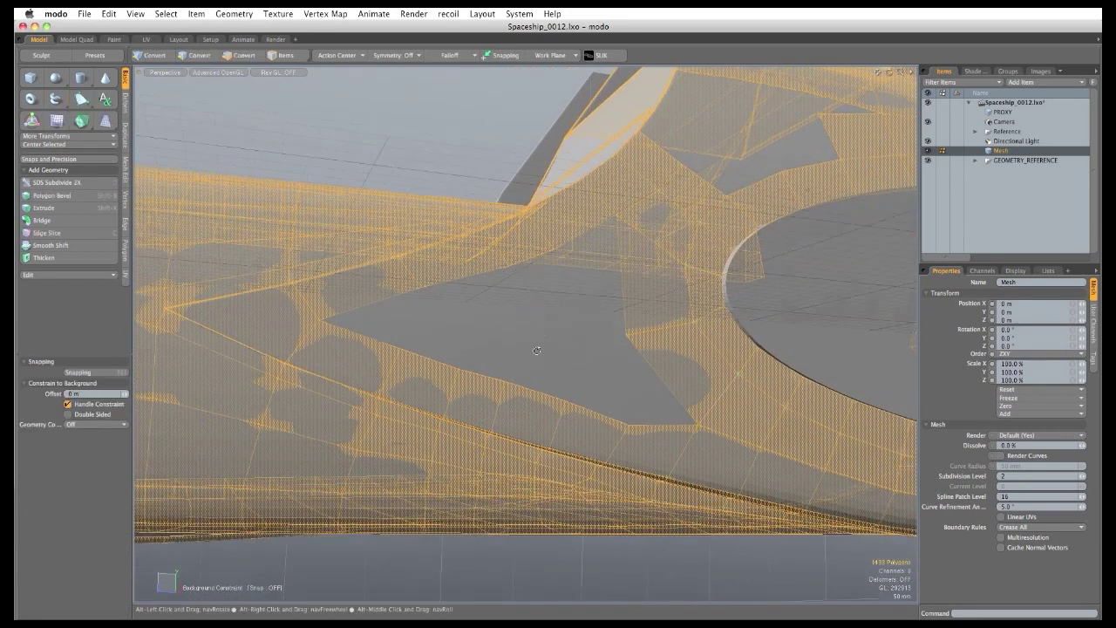
Hide the GEOMETRY_REFERENCE item and remove the edge loop running from the lower seam down across the hull underside.
{"action": "left_click_drag", "start_coordinate": [533, 348], "coordinate": [462, 299], "text": "alt"}
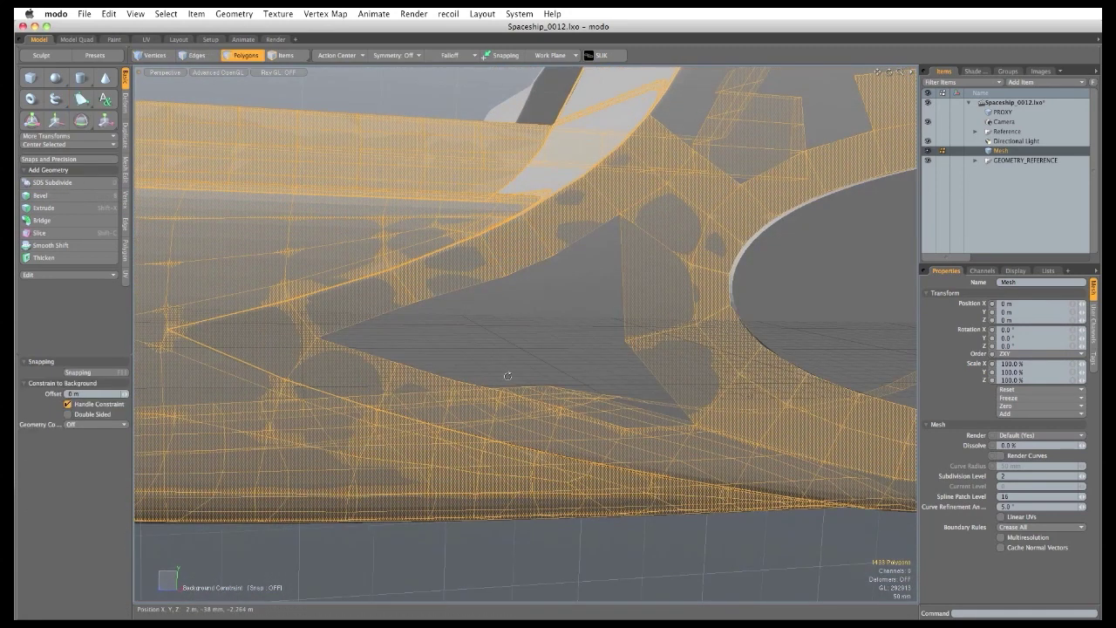
{"action": "left_click_drag", "start_coordinate": [508, 375], "coordinate": [500, 417], "text": "alt"}
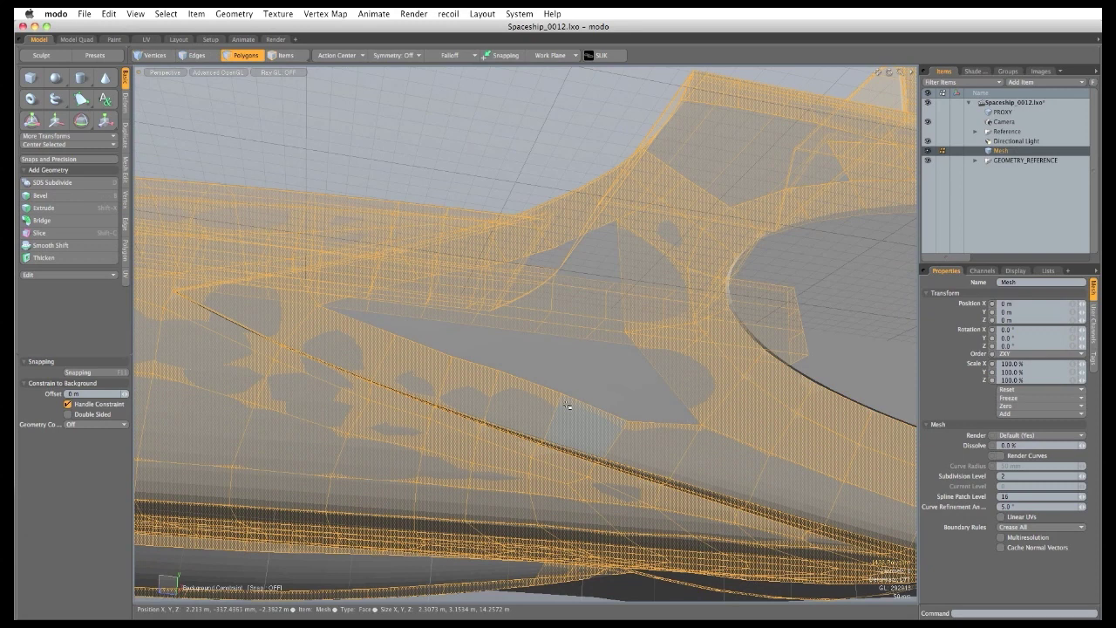
{"action": "left_click_drag", "start_coordinate": [505, 491], "coordinate": [420, 324], "text": "alt"}
{"action": "key", "text": "space"}
{"action": "key", "text": "space"}
{"action": "left_click", "coordinate": [930, 162]}
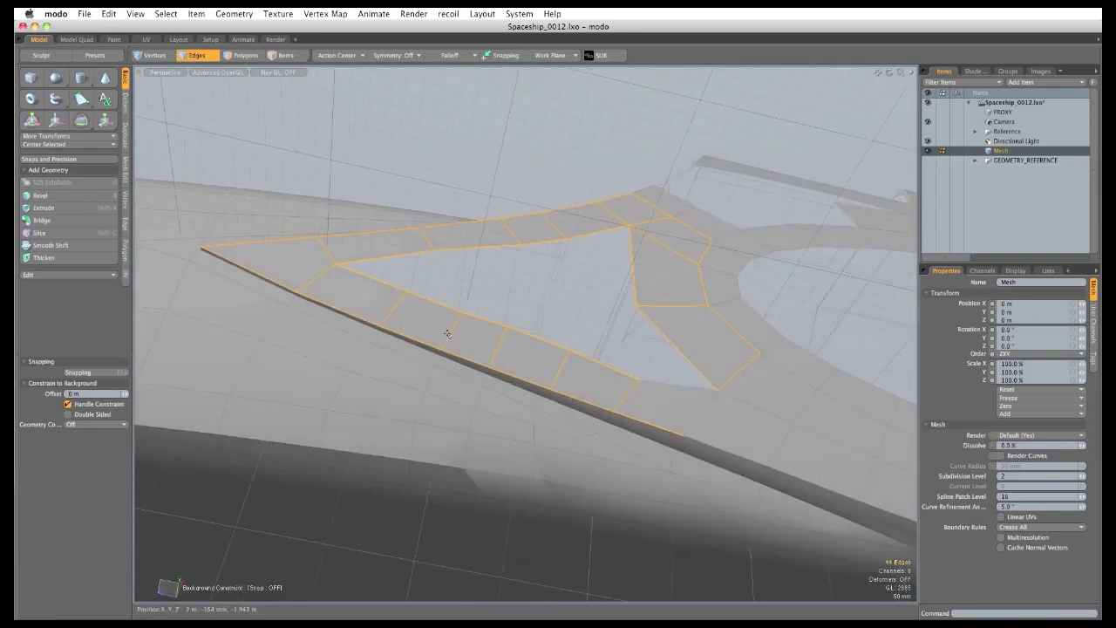
{"action": "double_click", "coordinate": [448, 333]}
{"action": "left_click", "coordinate": [449, 333]}
{"action": "double_click", "coordinate": [451, 333]}
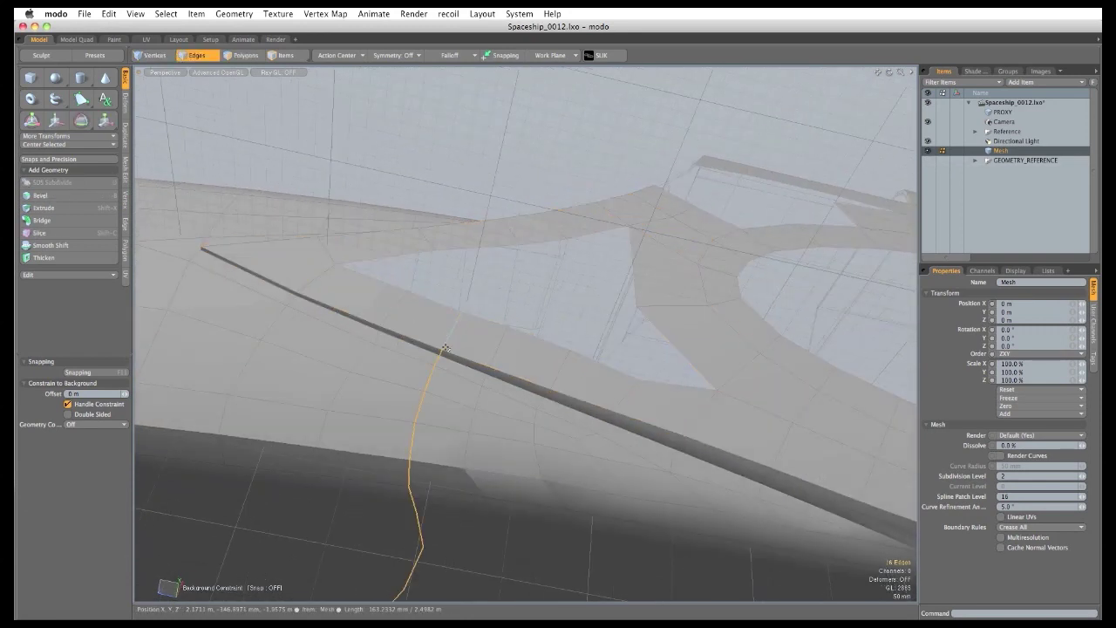
{"action": "key", "text": "BackSpace"}
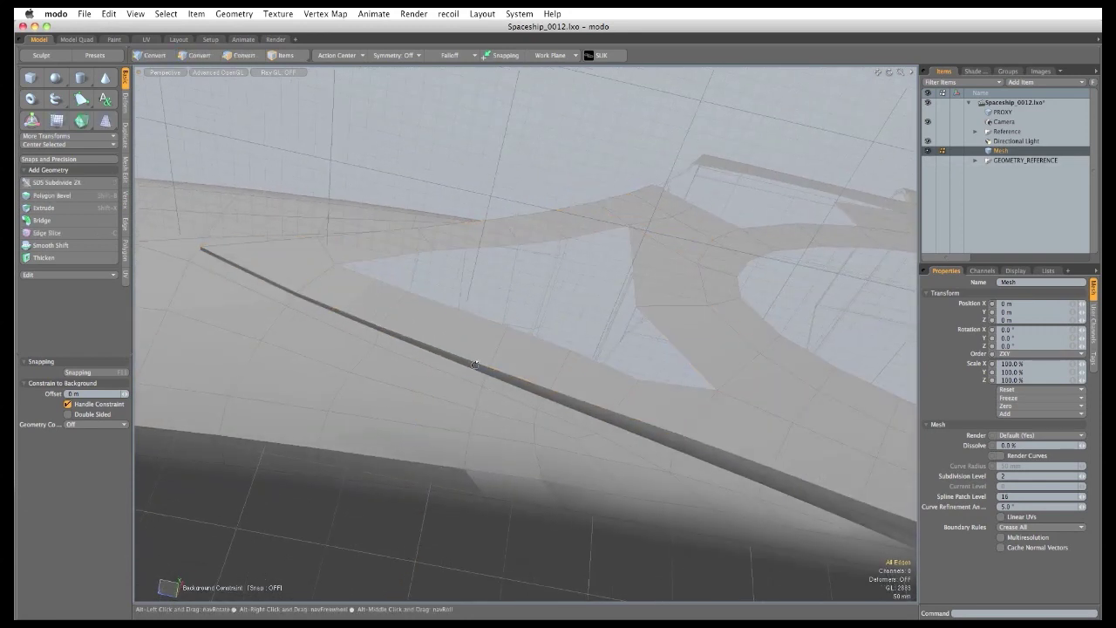
Remove the edge run crossing the lower seam near the oval opening and the remaining edge segment beneath it on the underside.
{"action": "left_click_drag", "start_coordinate": [448, 359], "coordinate": [409, 315], "text": "alt"}
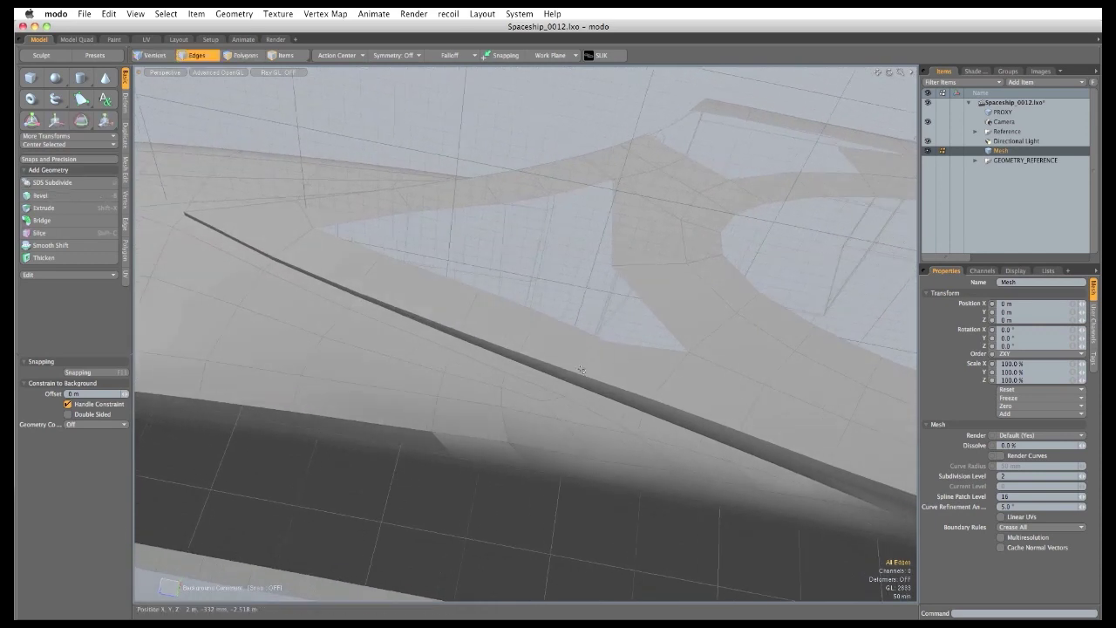
{"action": "left_click_drag", "start_coordinate": [553, 392], "coordinate": [569, 370], "text": "alt"}
{"action": "left_click_drag", "start_coordinate": [568, 370], "coordinate": [603, 354], "text": "ctrl+alt"}
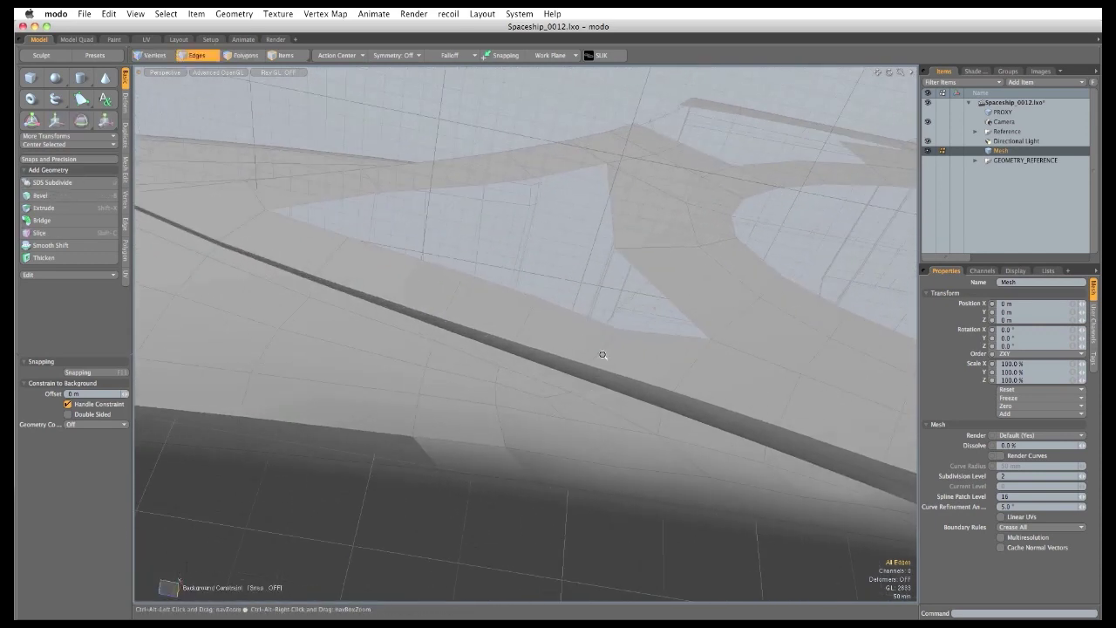
{"action": "left_click", "coordinate": [523, 392], "text": "shift"}
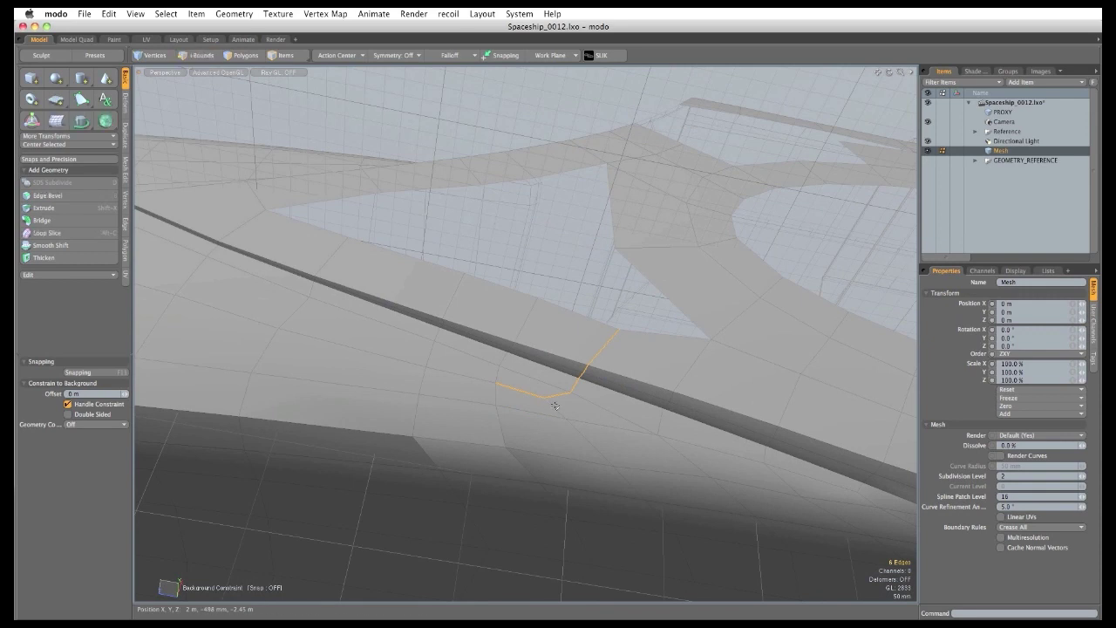
{"action": "left_click", "coordinate": [555, 408], "text": "shift"}
{"action": "key", "text": "BackSpace"}
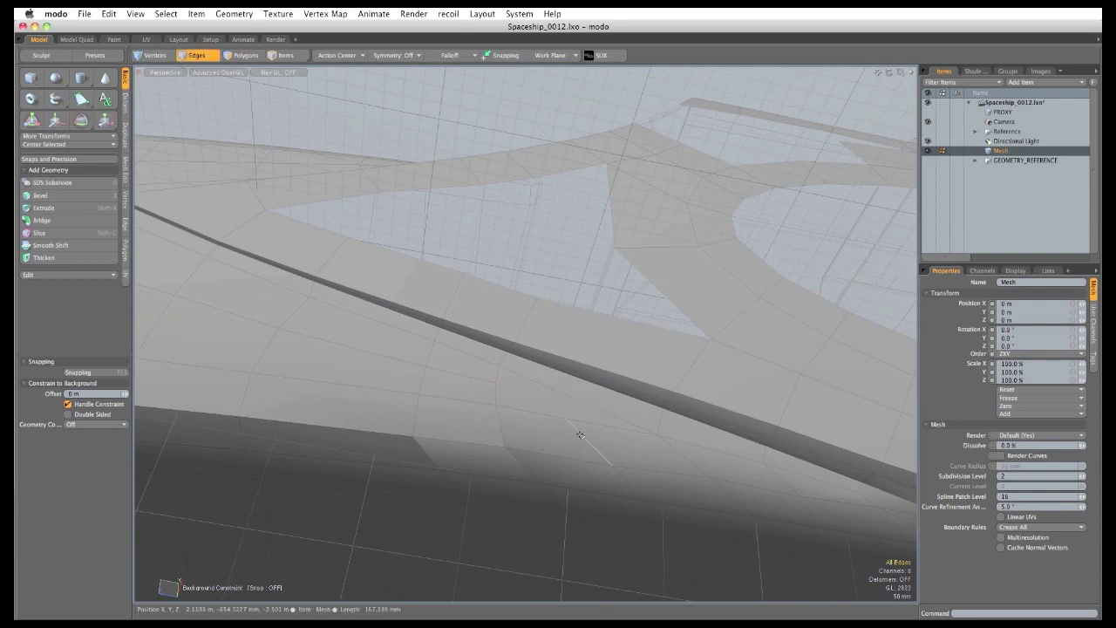
{"action": "double_click", "coordinate": [580, 434]}
{"action": "key", "text": "BackSpace"}
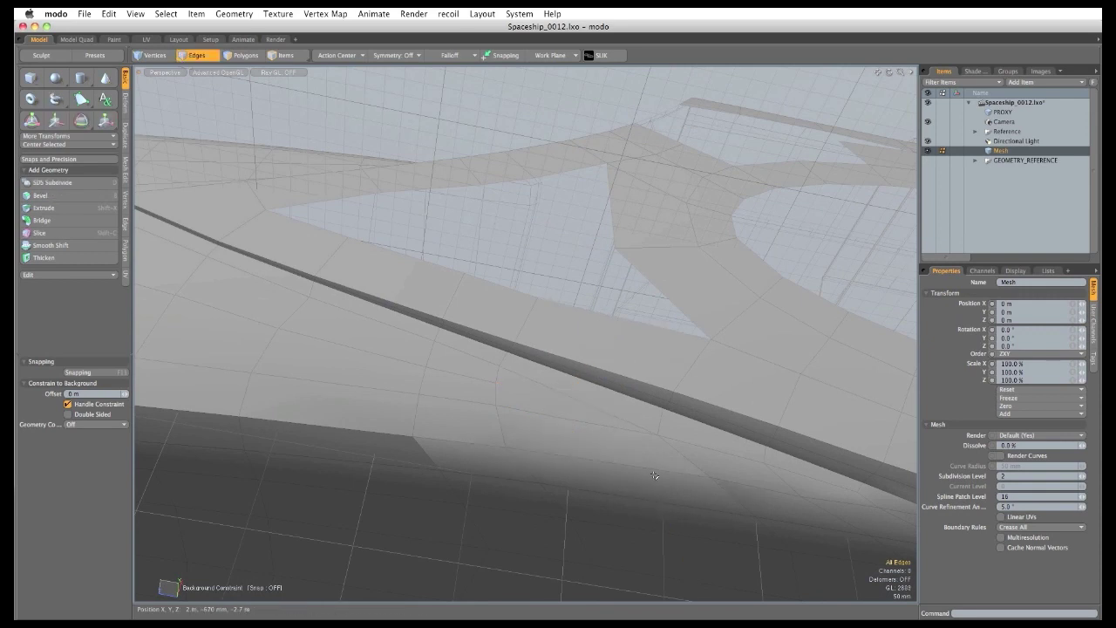
Show the GEOMETRY_REFERENCE item again with the hull underside in view.
{"action": "left_click_drag", "start_coordinate": [562, 438], "coordinate": [550, 214], "text": "alt"}
{"action": "left_click_drag", "start_coordinate": [505, 366], "coordinate": [488, 331], "text": "alt"}
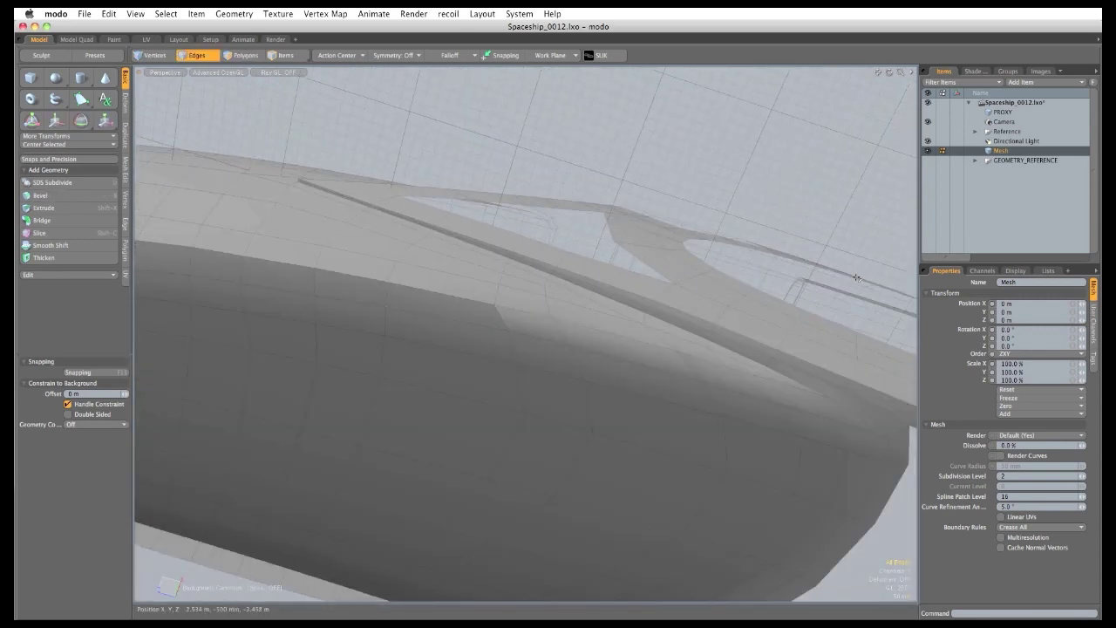
{"action": "left_click", "coordinate": [928, 161]}
Slide the edge loop running across the hull underside by -29.5% with Loop Slide enabled.
{"action": "double_click", "coordinate": [520, 382]}
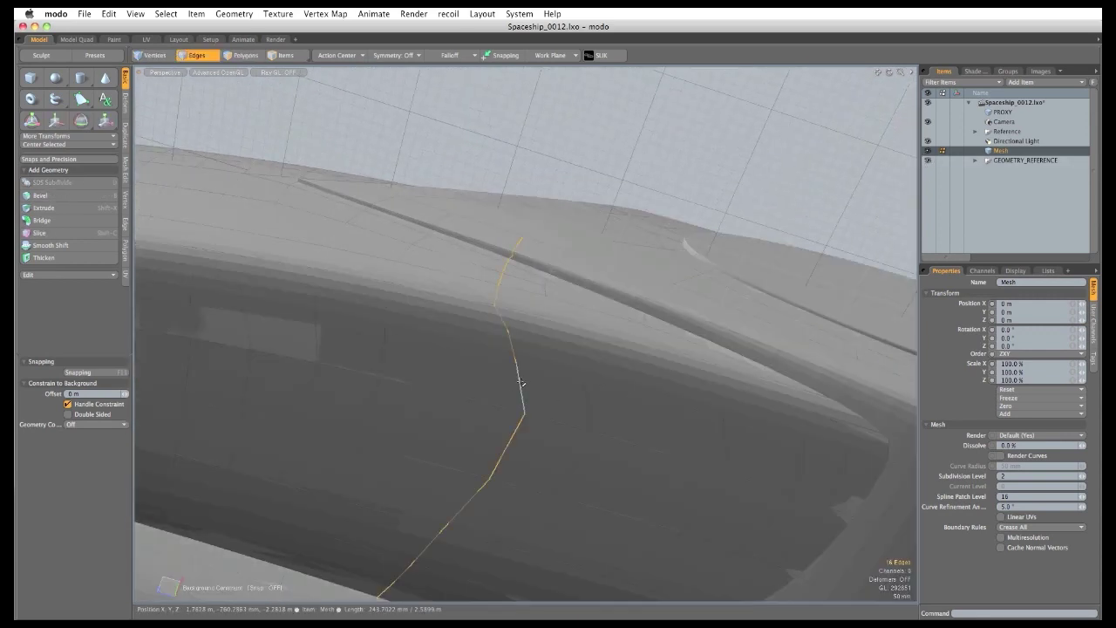
{"action": "key", "text": "super+z"}
{"action": "double_click", "coordinate": [519, 385]}
{"action": "key", "text": "super+z"}
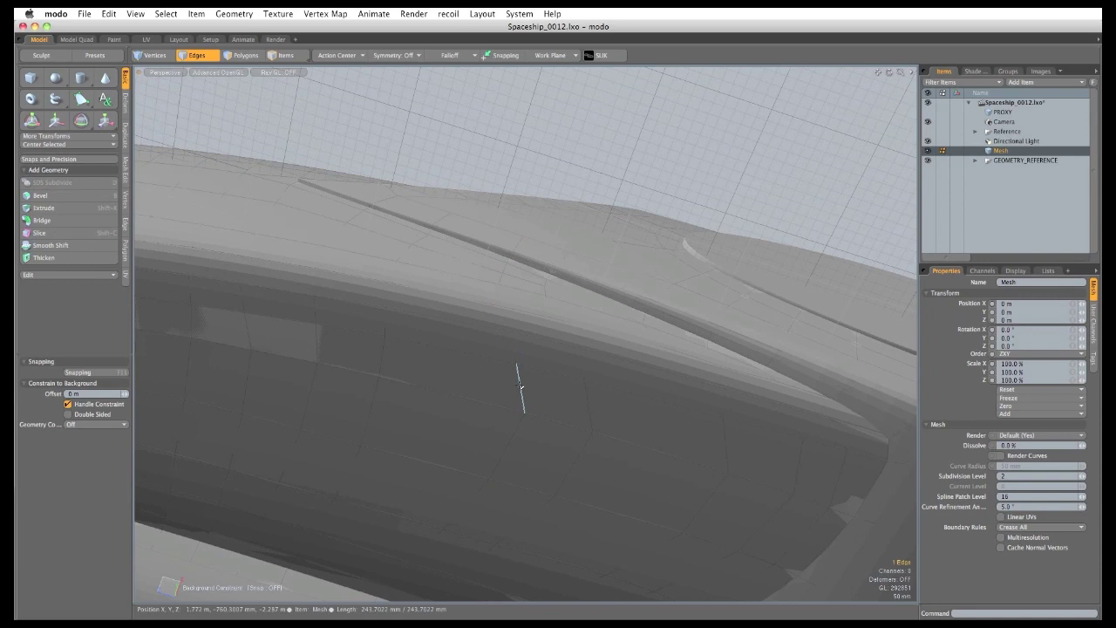
{"action": "double_click", "coordinate": [519, 385]}
{"action": "left_click_drag", "start_coordinate": [425, 359], "coordinate": [452, 371], "text": "alt"}
{"action": "left_click_drag", "start_coordinate": [453, 371], "coordinate": [484, 315], "text": "alt+shift"}
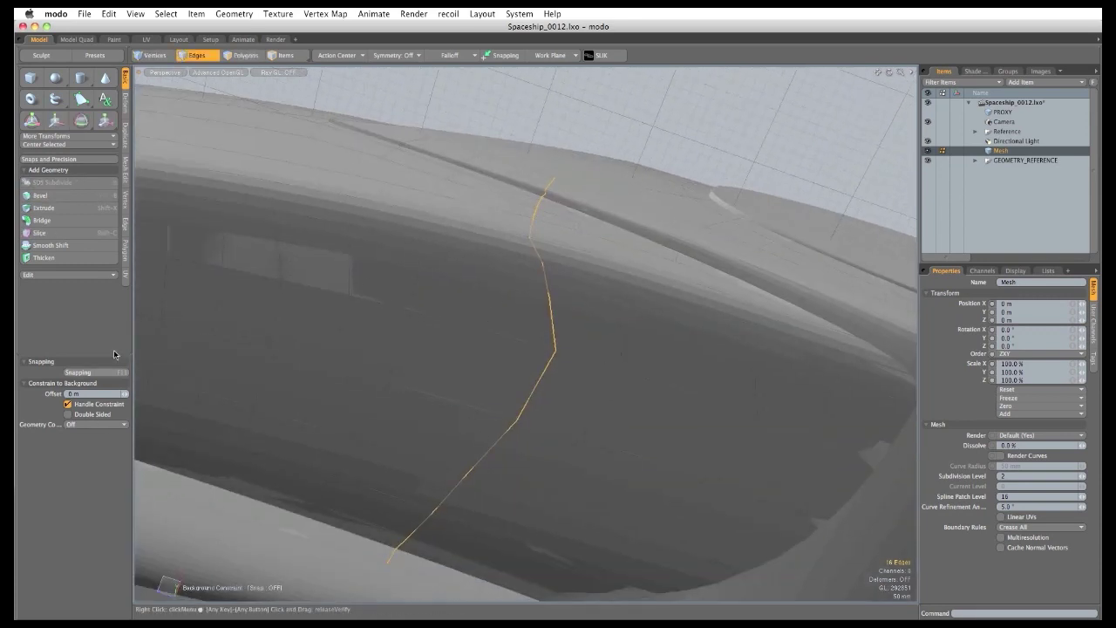
{"action": "left_click", "coordinate": [124, 223]}
{"action": "left_click", "coordinate": [71, 161]}
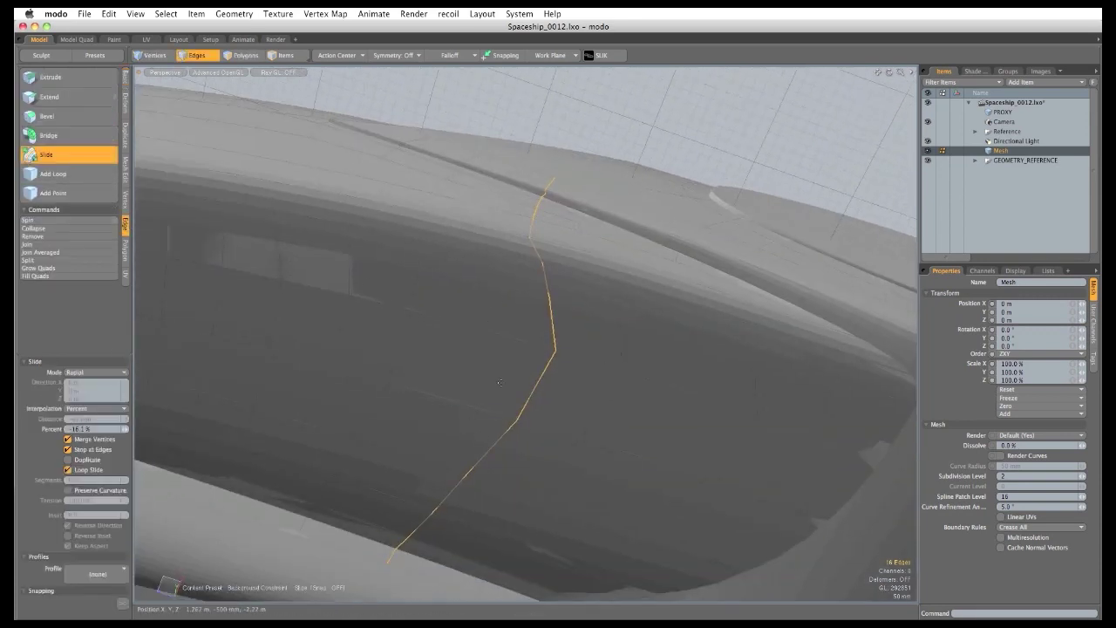
{"action": "left_click_drag", "start_coordinate": [462, 394], "coordinate": [515, 316], "text": "alt"}
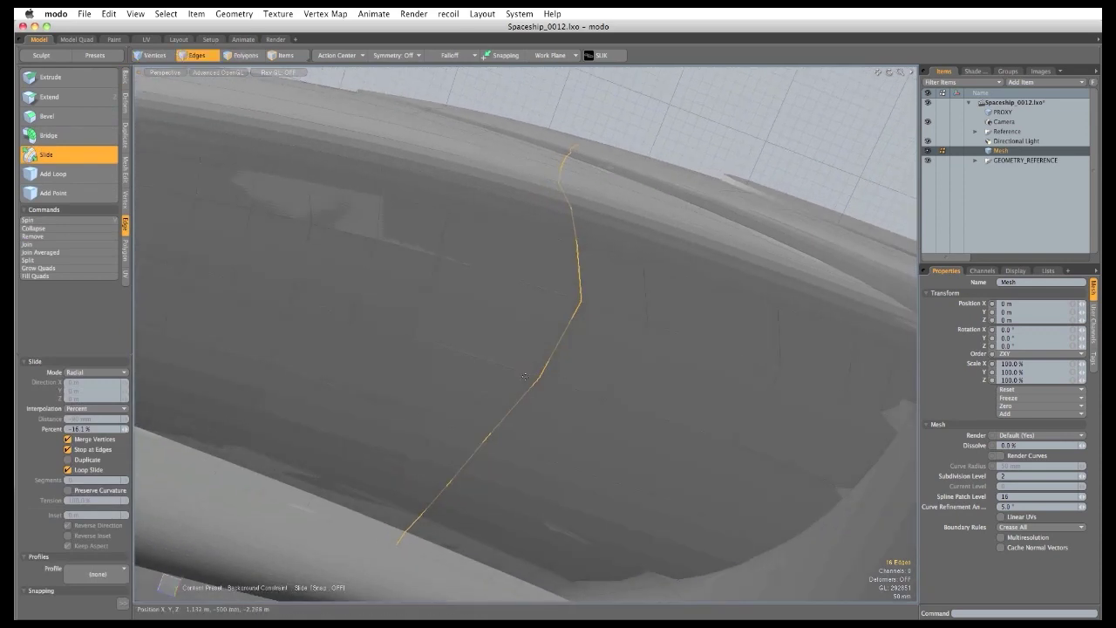
{"action": "left_click_drag", "start_coordinate": [524, 376], "coordinate": [570, 336]}
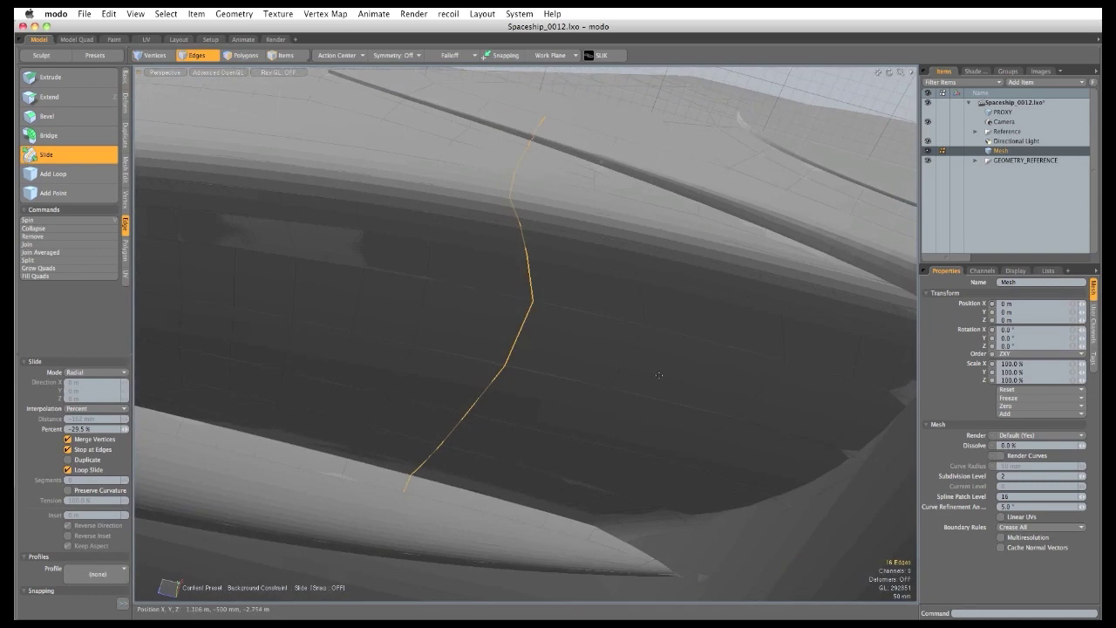
{"action": "key", "text": "space"}
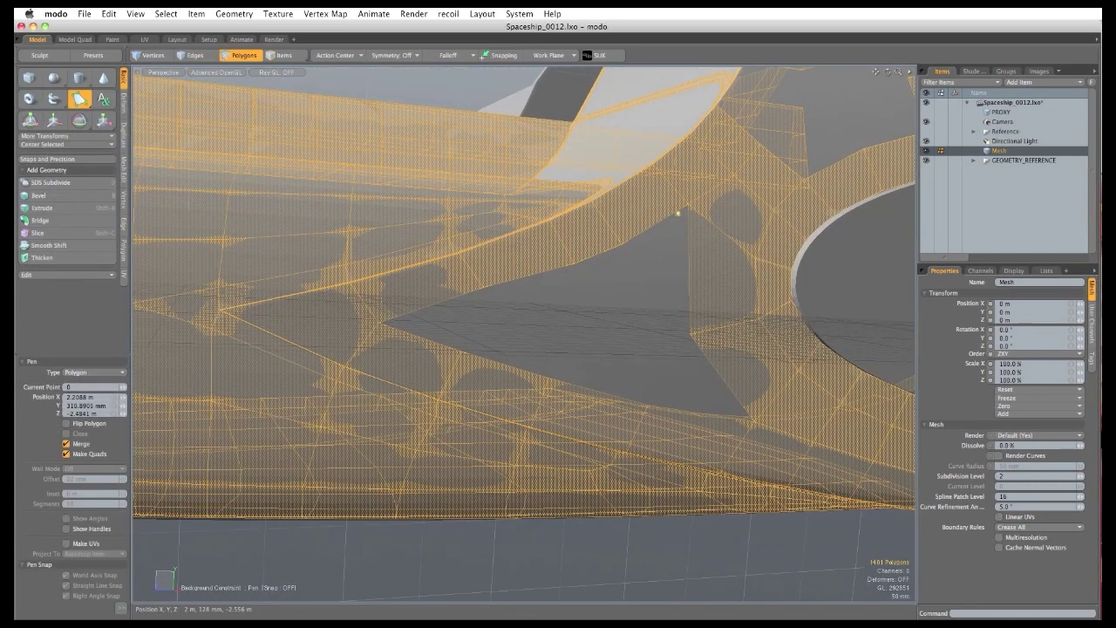
Fill the upper half of the triangular gap with flipped Pen quads, from the oval opening's ring towards the pointed corner.
{"action": "left_click_drag", "start_coordinate": [664, 314], "coordinate": [691, 336]}
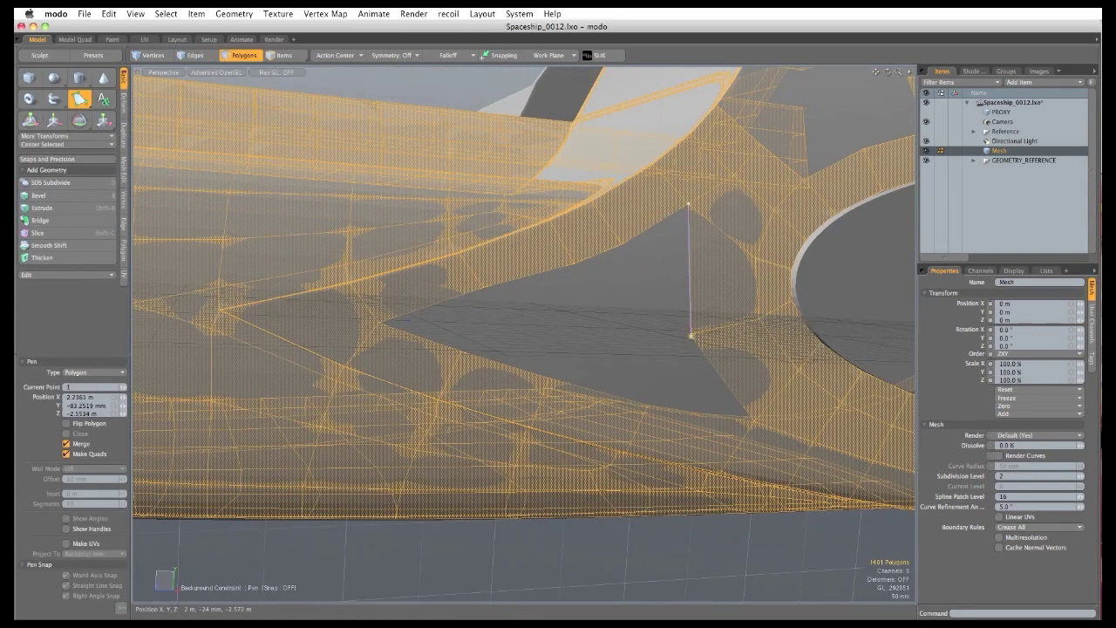
{"action": "left_click", "coordinate": [626, 328]}
{"action": "left_click", "coordinate": [575, 325]}
{"action": "left_click", "coordinate": [498, 322]}
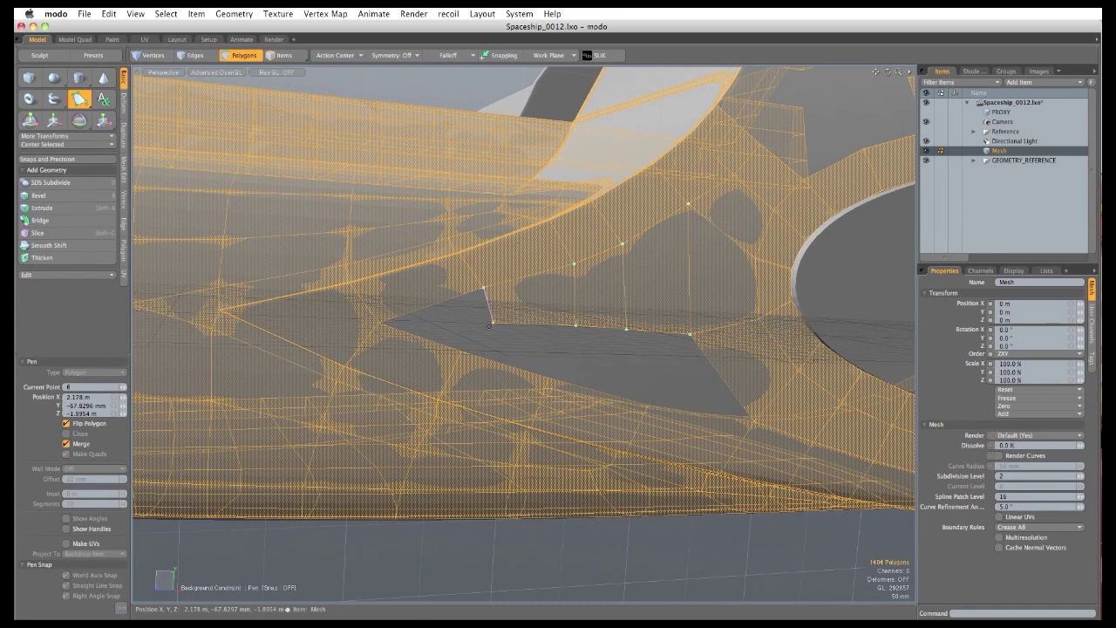
{"action": "left_click", "coordinate": [463, 350]}
{"action": "left_click", "coordinate": [461, 351], "text": "shift"}
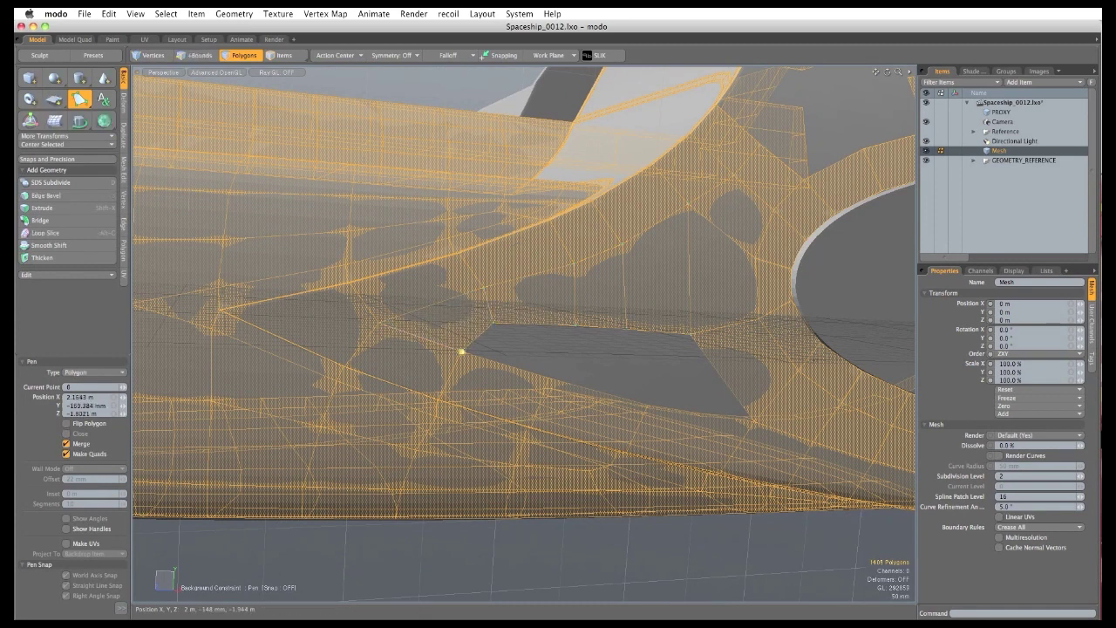
Fill the lower half of the triangular gap with a row of Pen quads, from the pointed corner back towards the ring.
{"action": "left_click_drag", "start_coordinate": [491, 322], "coordinate": [494, 322]}
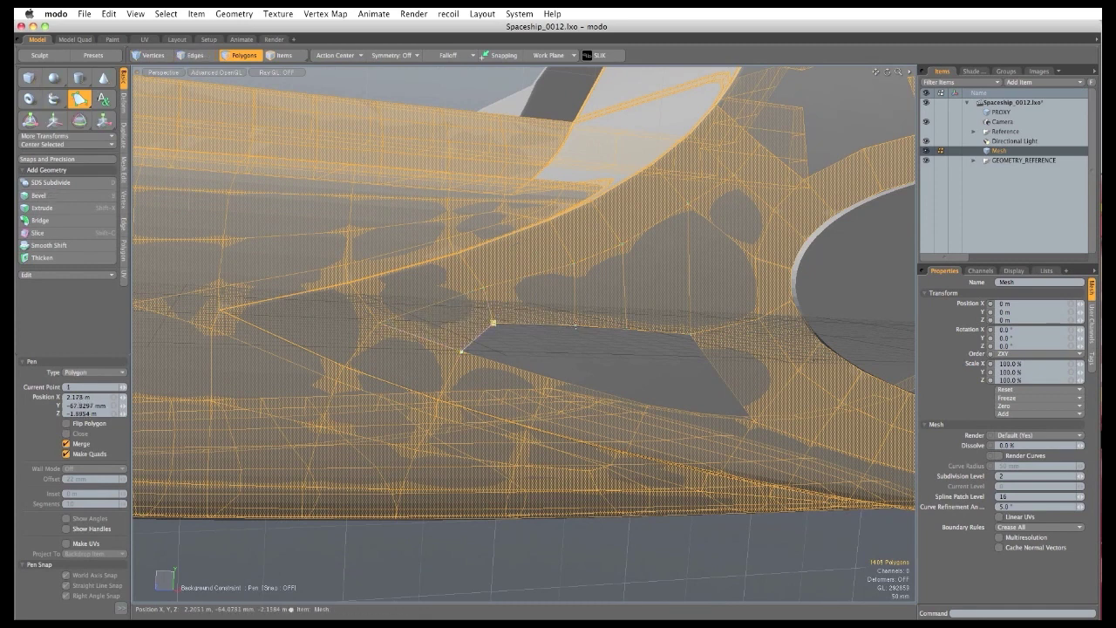
{"action": "left_click", "coordinate": [575, 325]}
{"action": "left_click", "coordinate": [625, 330]}
{"action": "left_click_drag", "start_coordinate": [626, 331], "coordinate": [632, 349], "text": "alt"}
{"action": "left_click", "coordinate": [688, 323]}
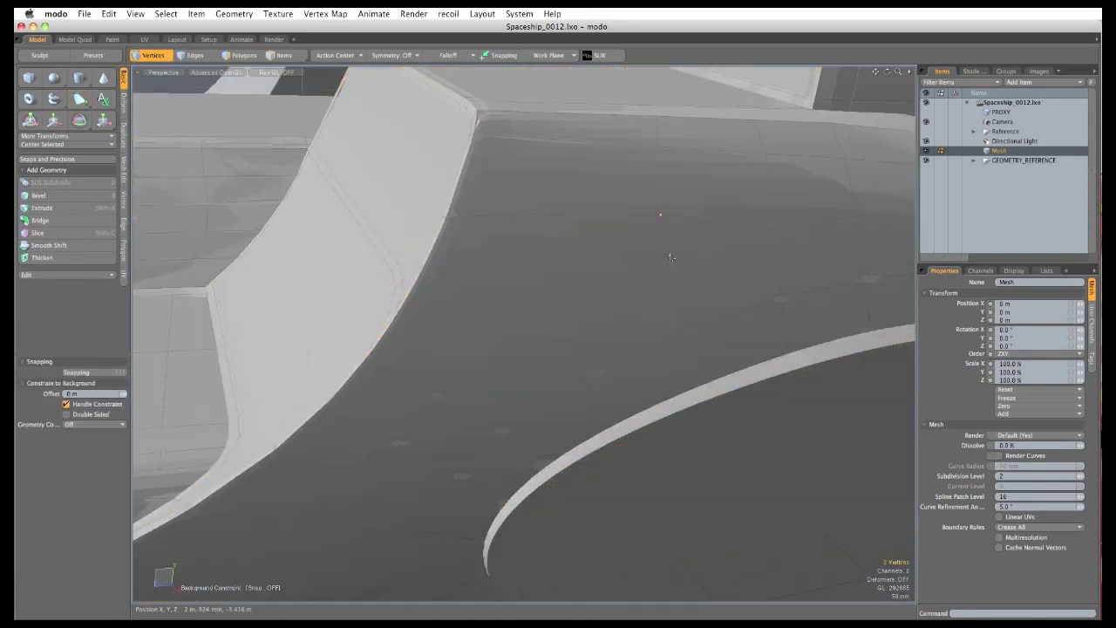
Join the two selected vertices above the oval opening at their averaged position and return to polygon selection.
{"action": "left_click", "coordinate": [124, 202]}
{"action": "left_click", "coordinate": [82, 246]}
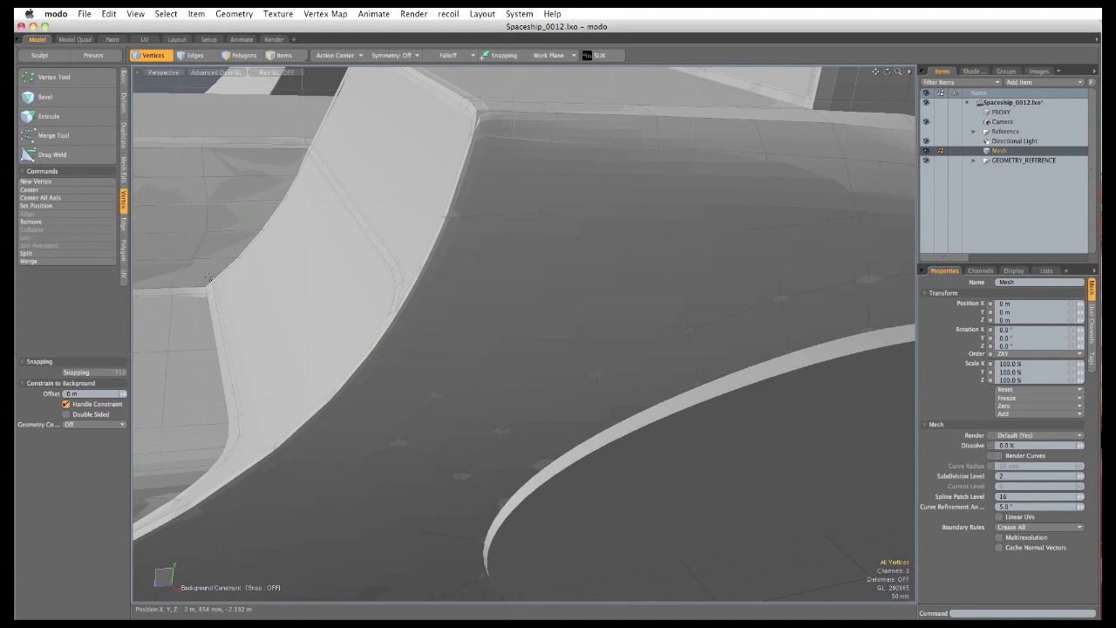
{"action": "key", "text": "space"}
{"action": "key", "text": "space"}
Draw Pen quads along the upper side of the oval opening's ring, from the gap's far edge towards the curved panel border.
{"action": "double_click", "coordinate": [662, 369]}
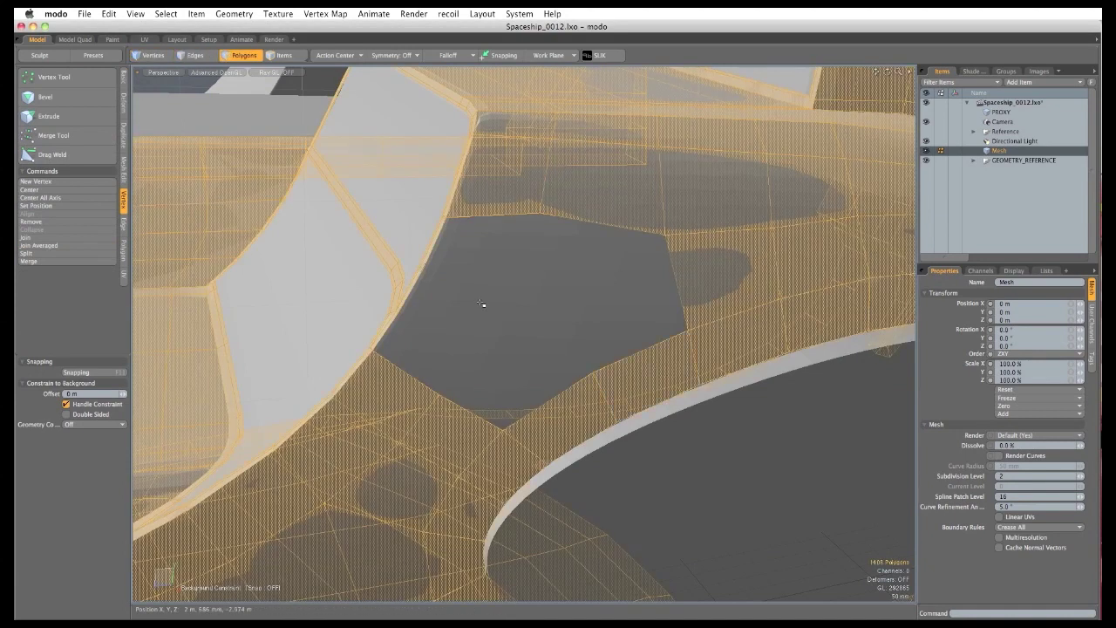
{"action": "left_click", "coordinate": [124, 80]}
{"action": "left_click", "coordinate": [80, 99]}
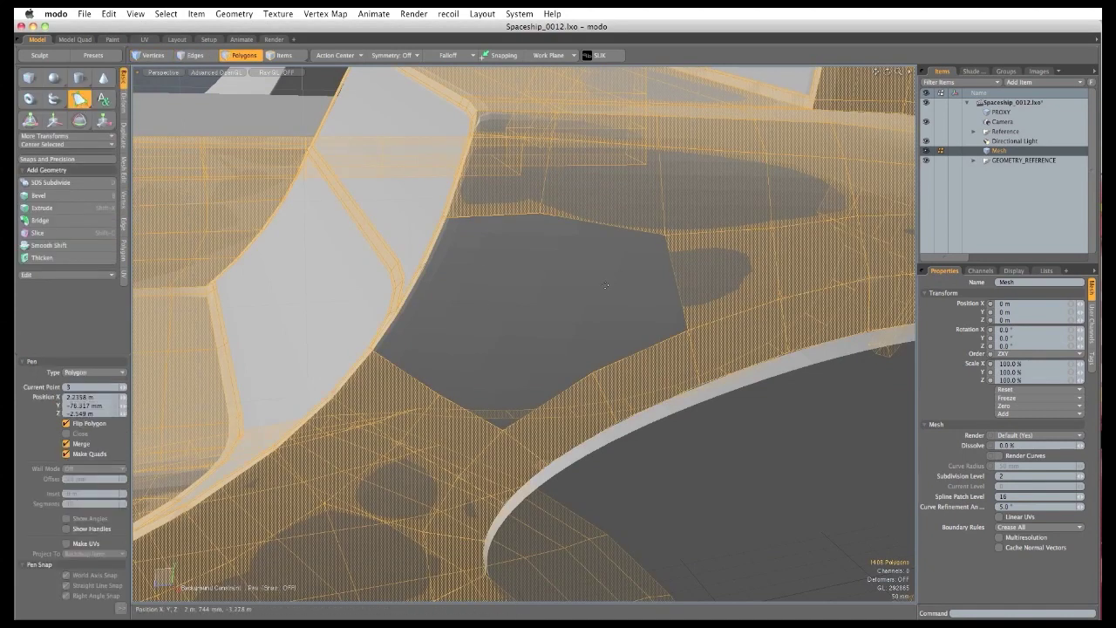
{"action": "left_click_drag", "start_coordinate": [606, 285], "coordinate": [646, 284], "text": "alt"}
{"action": "left_click", "coordinate": [652, 265]}
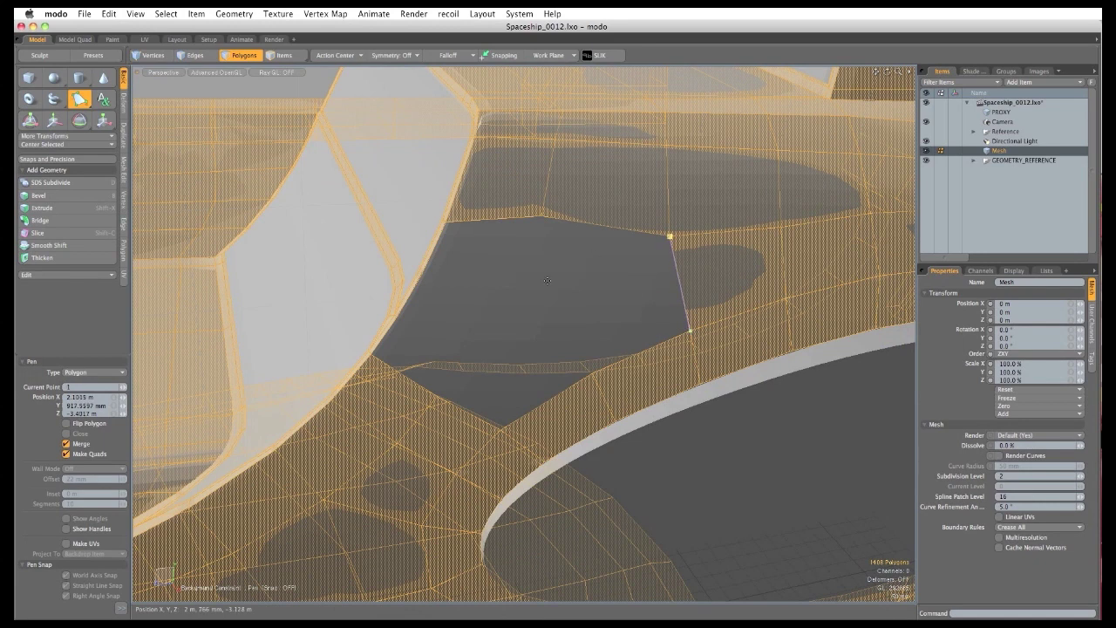
{"action": "left_click_drag", "start_coordinate": [548, 281], "coordinate": [491, 325]}
{"action": "left_click_drag", "start_coordinate": [491, 326], "coordinate": [449, 368], "text": "alt"}
{"action": "left_click", "coordinate": [443, 380]}
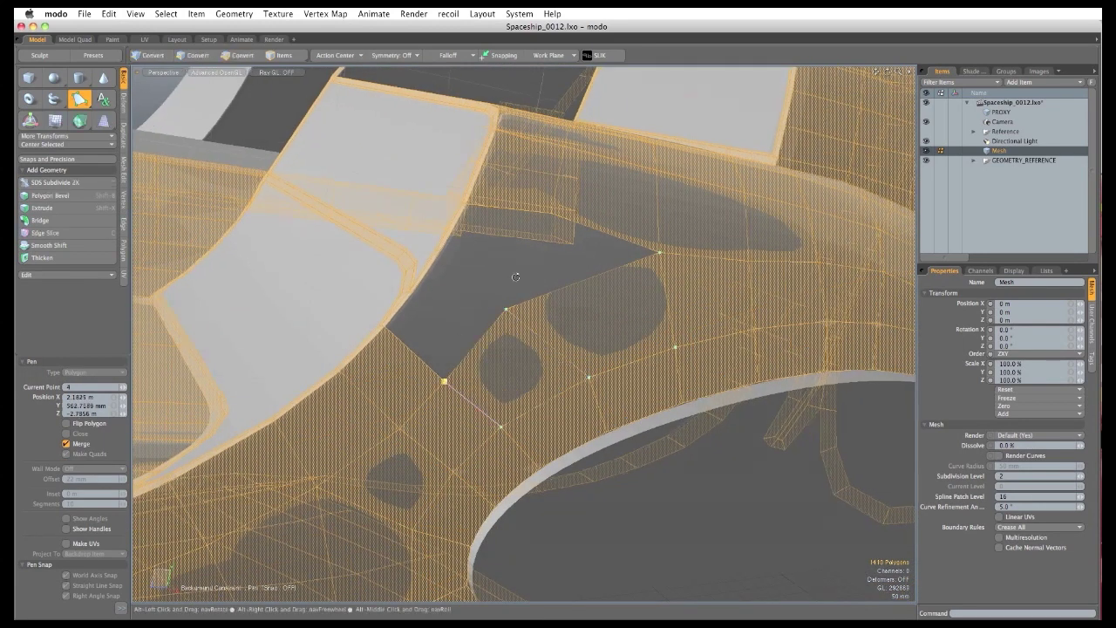
{"action": "left_click_drag", "start_coordinate": [515, 277], "coordinate": [562, 280], "text": "alt"}
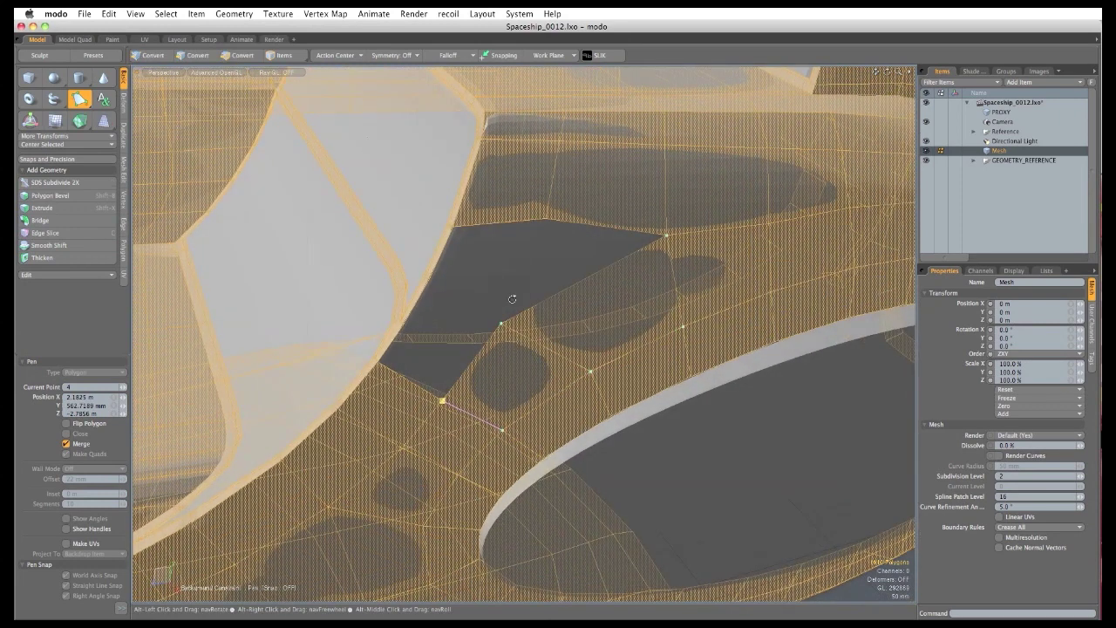
Draw flipped Pen quads across the gap above the oval opening's ring, from the ring's edge towards the gap's upper corner.
{"action": "left_click_drag", "start_coordinate": [499, 310], "coordinate": [502, 321], "text": "shift"}
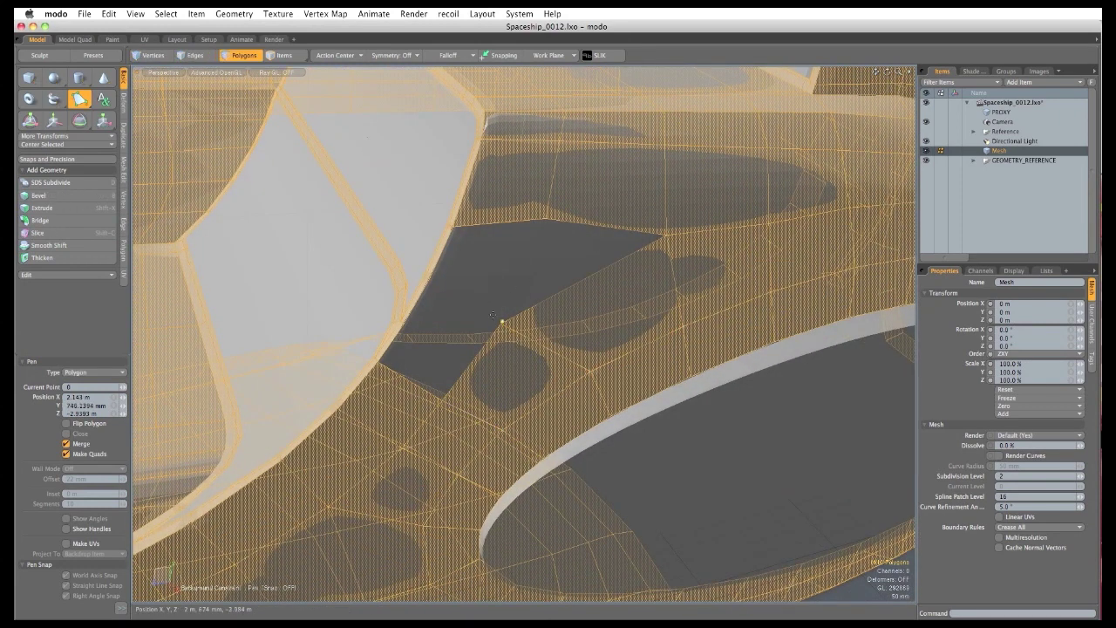
{"action": "left_click_drag", "start_coordinate": [618, 247], "coordinate": [666, 236]}
{"action": "left_click", "coordinate": [547, 219]}
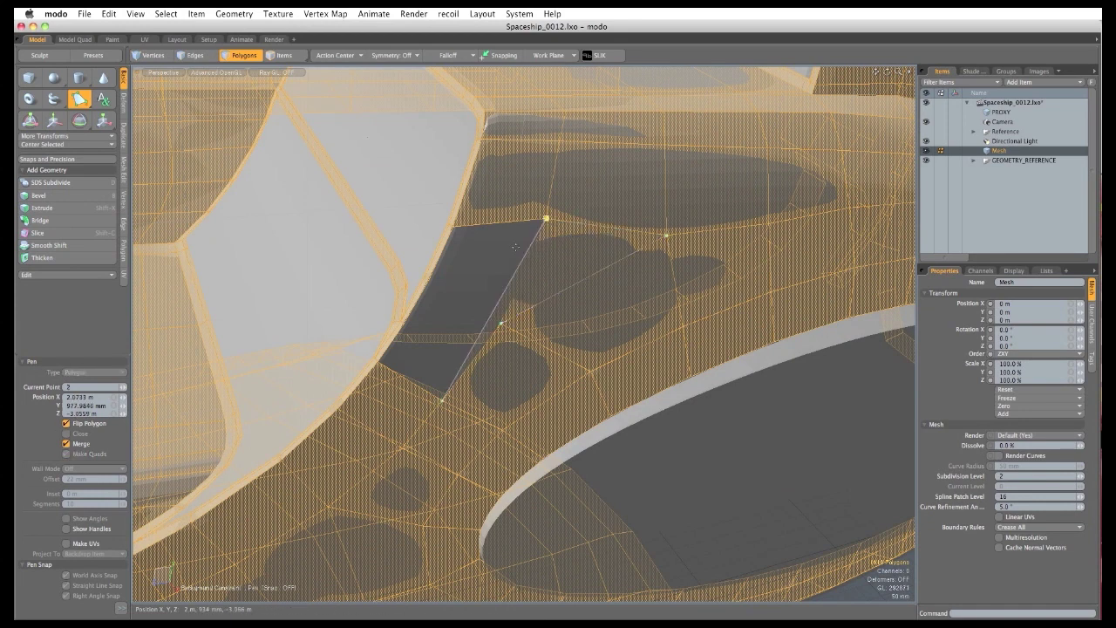
{"action": "left_click_drag", "start_coordinate": [442, 400], "coordinate": [500, 278]}
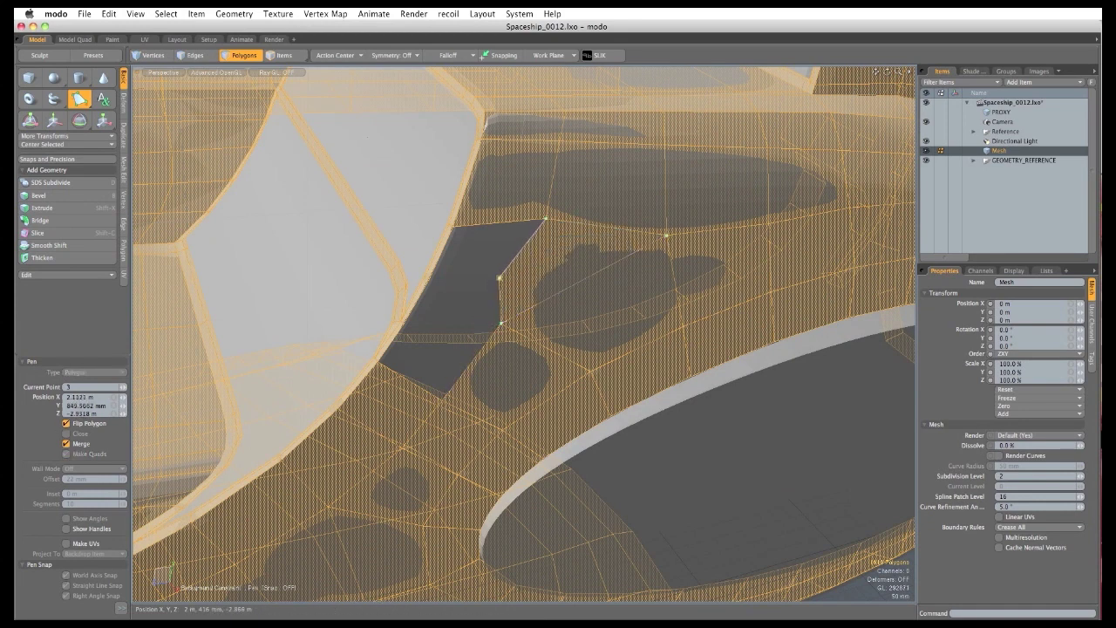
{"action": "left_click_drag", "start_coordinate": [416, 366], "coordinate": [513, 248], "text": "alt"}
{"action": "left_click_drag", "start_coordinate": [562, 281], "coordinate": [406, 331], "text": "alt"}
Fill the rest of the gap with flipped Pen quads, working down along the curved panel border.
{"action": "left_click", "coordinate": [539, 194], "text": "shift"}
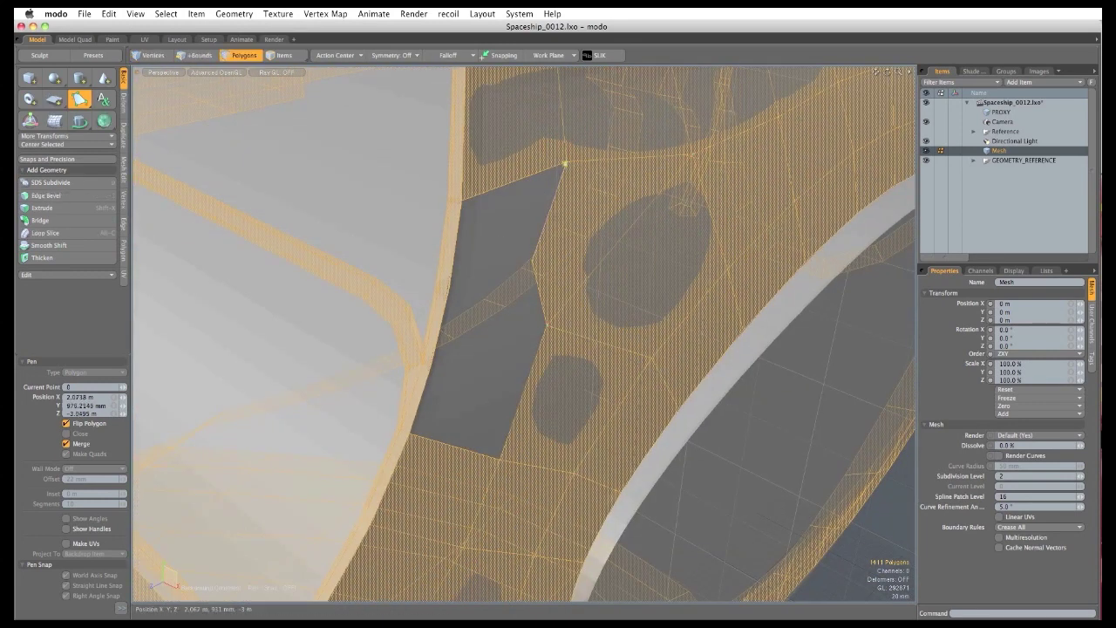
{"action": "left_click_drag", "start_coordinate": [565, 163], "coordinate": [566, 162], "text": "shift"}
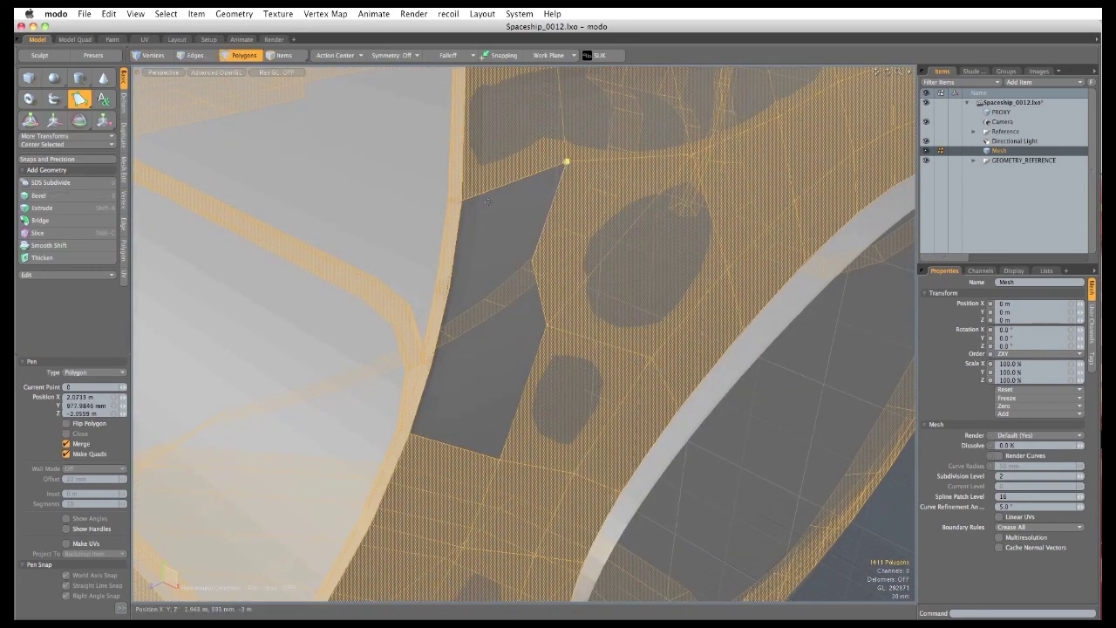
{"action": "left_click", "coordinate": [449, 287]}
{"action": "left_click_drag", "start_coordinate": [476, 326], "coordinate": [455, 335], "text": "alt"}
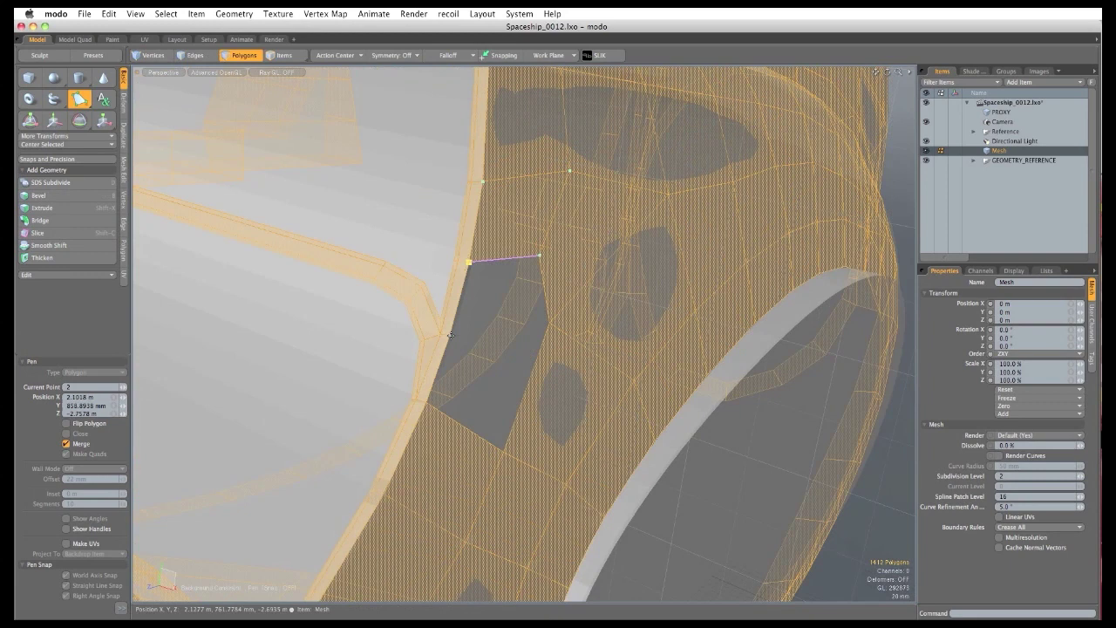
{"action": "left_click", "coordinate": [450, 334]}
{"action": "left_click", "coordinate": [424, 402]}
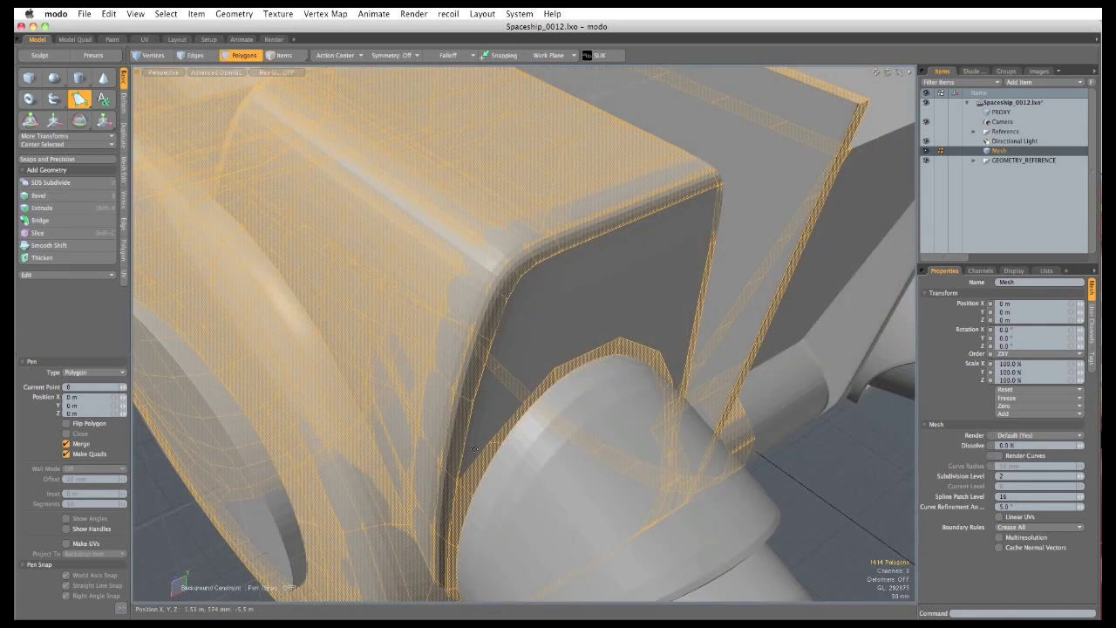
Build a ring of flipped Pen quads on the hull's end face, following the cylinder's outline from the outer side to the inner side.
{"action": "left_click", "coordinate": [465, 468]}
{"action": "left_click_drag", "start_coordinate": [457, 480], "coordinate": [456, 483]}
{"action": "left_click_drag", "start_coordinate": [482, 418], "coordinate": [472, 403]}
{"action": "left_click", "coordinate": [489, 440]}
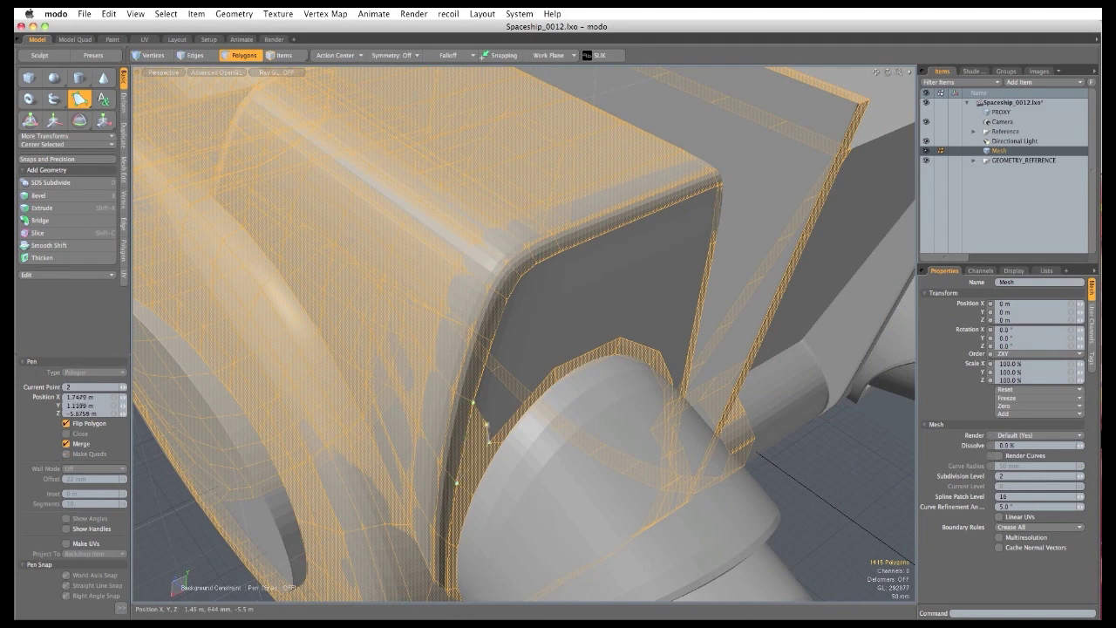
{"action": "left_click_drag", "start_coordinate": [514, 366], "coordinate": [594, 353], "text": "alt"}
{"action": "left_click", "coordinate": [528, 363]}
{"action": "left_click_drag", "start_coordinate": [594, 353], "coordinate": [569, 359], "text": "alt"}
{"action": "left_click", "coordinate": [617, 398]}
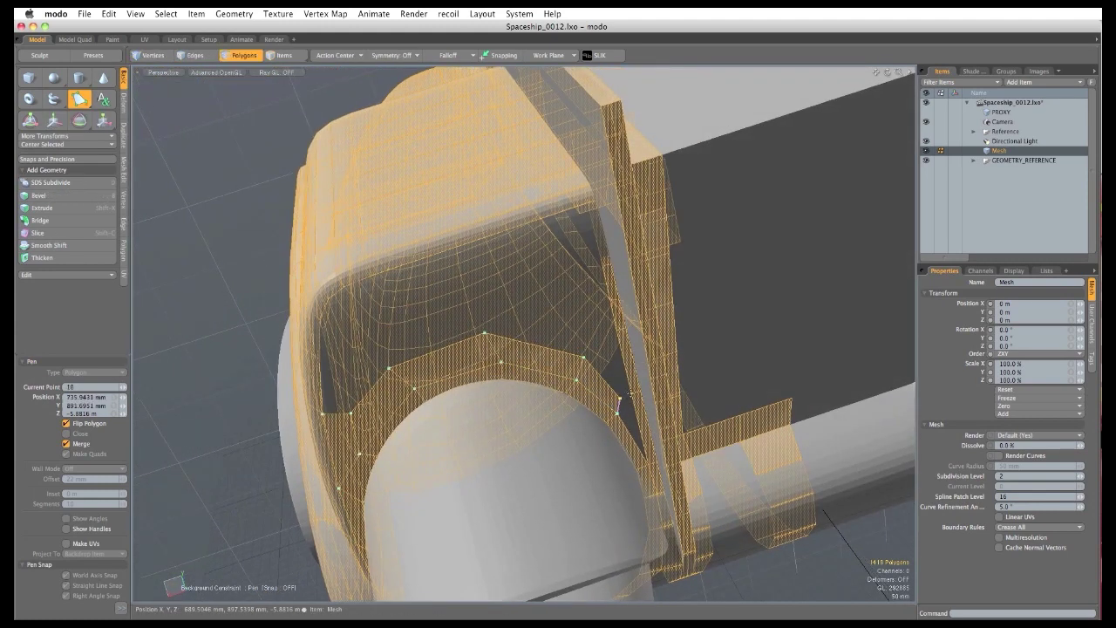
{"action": "left_click", "coordinate": [628, 420]}
{"action": "left_click_drag", "start_coordinate": [645, 456], "coordinate": [643, 490]}
Draw a column of flipped Pen quads up the inner side of the end face, from the cylinder ring to the rim.
{"action": "left_click", "coordinate": [618, 403], "text": "shift"}
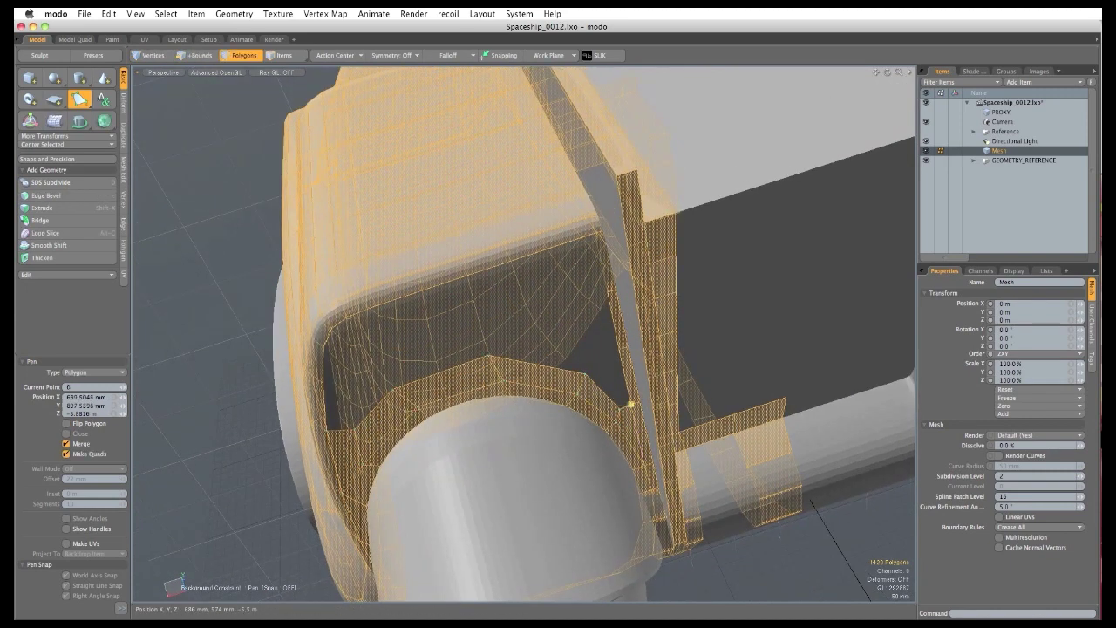
{"action": "left_click", "coordinate": [616, 399]}
{"action": "left_click_drag", "start_coordinate": [618, 407], "coordinate": [620, 408]}
{"action": "left_click", "coordinate": [587, 374]}
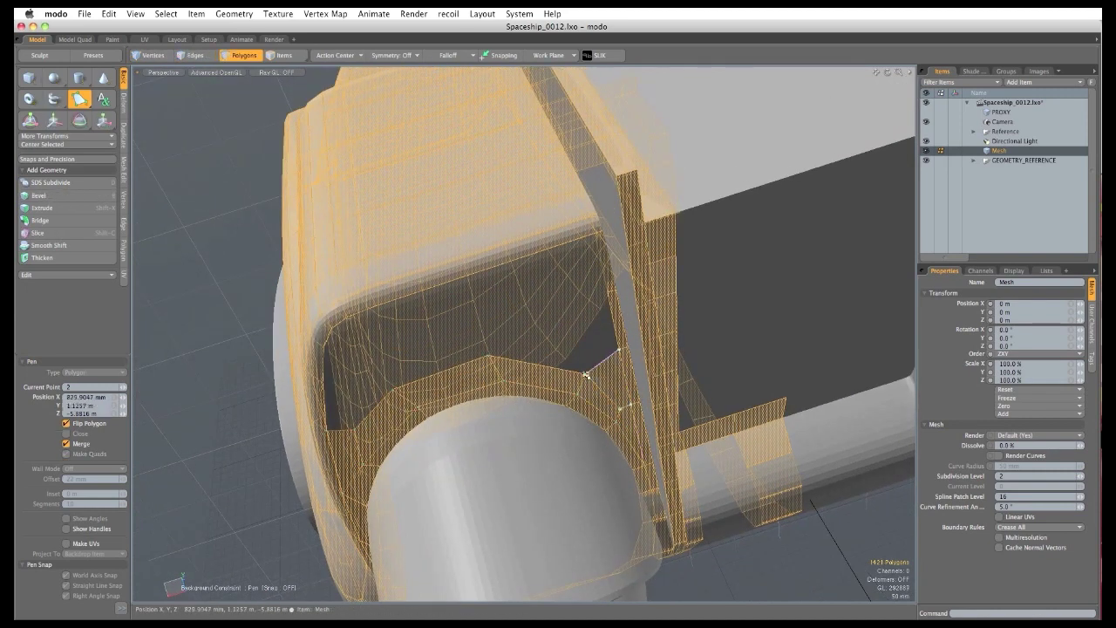
{"action": "left_click_drag", "start_coordinate": [587, 374], "coordinate": [538, 373], "text": "alt"}
{"action": "left_click", "coordinate": [560, 390]}
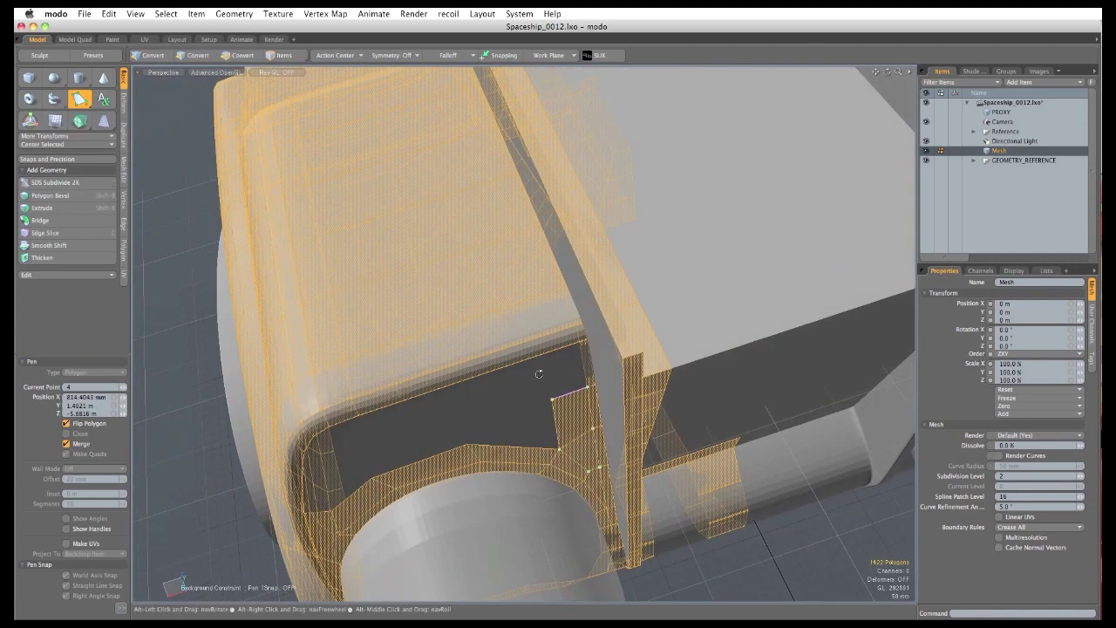
{"action": "left_click", "coordinate": [542, 363]}
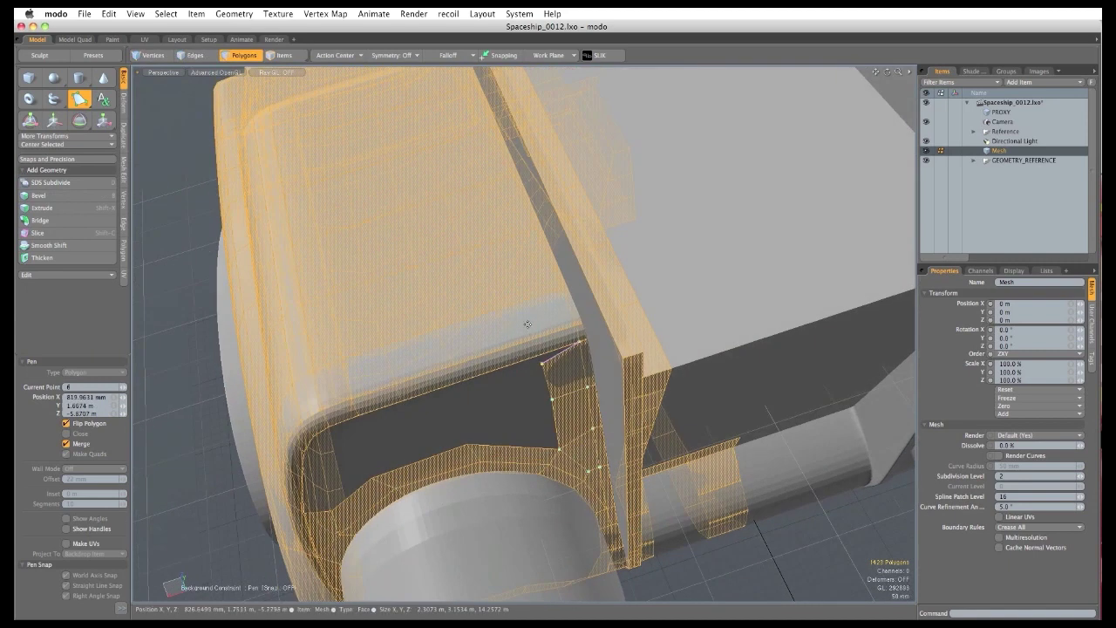
Draw a row of Pen quads above the cylinder ring, from the inner column across the end face to the outer side.
{"action": "mouse_move", "coordinate": [528, 324]}
{"action": "left_mouse_down", "text": "alt"}
{"action": "mouse_move", "coordinate": [439, 422]}
{"action": "mouse_move", "coordinate": [548, 418]}
{"action": "left_mouse_up", "text": "alt"}
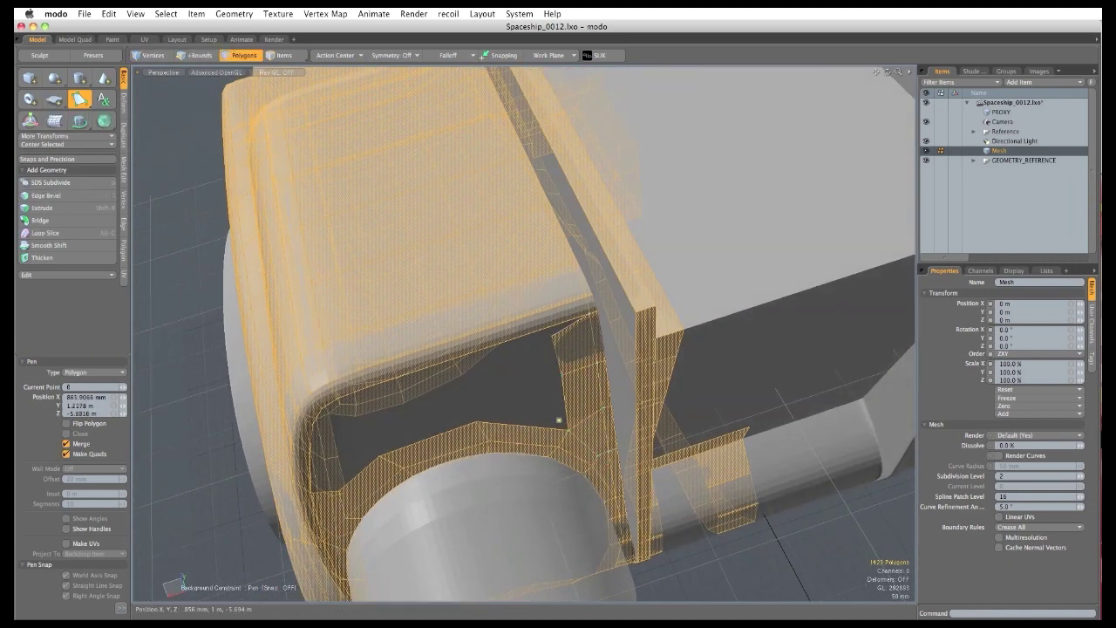
{"action": "left_click", "coordinate": [553, 391]}
{"action": "left_click_drag", "start_coordinate": [442, 402], "coordinate": [503, 364], "text": "alt"}
{"action": "left_click", "coordinate": [508, 372]}
{"action": "left_click_drag", "start_coordinate": [444, 401], "coordinate": [528, 319], "text": "alt"}
{"action": "left_click_drag", "start_coordinate": [469, 334], "coordinate": [444, 359]}
Draw Pen quads up the outer side of the end face and around its rounded corner to the rim.
{"action": "left_click", "coordinate": [398, 397], "text": "shift"}
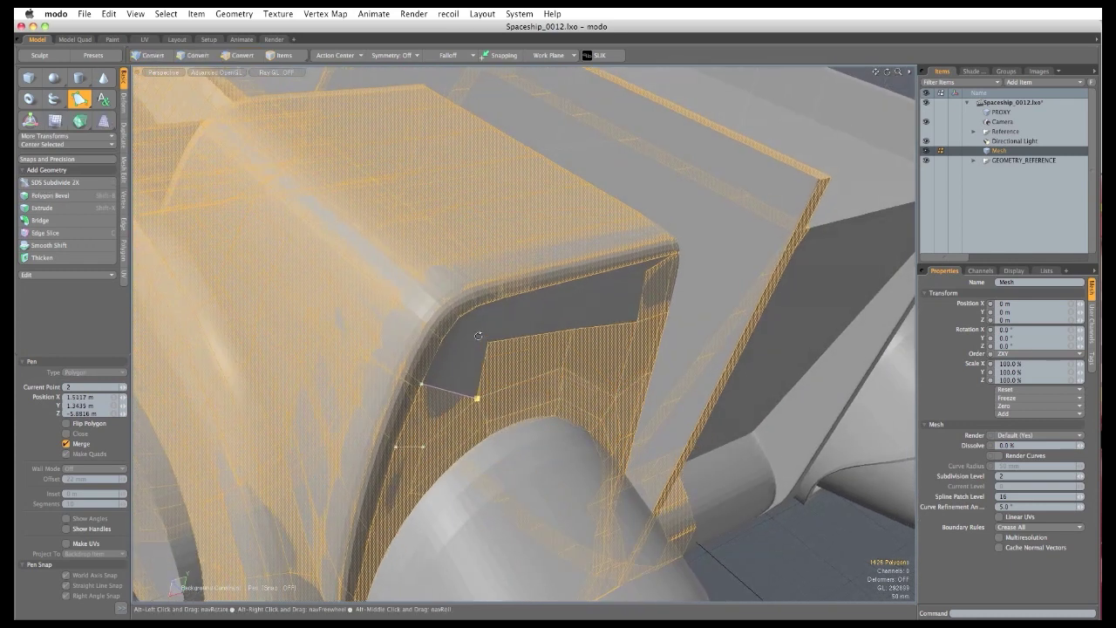
{"action": "left_click", "coordinate": [489, 341]}
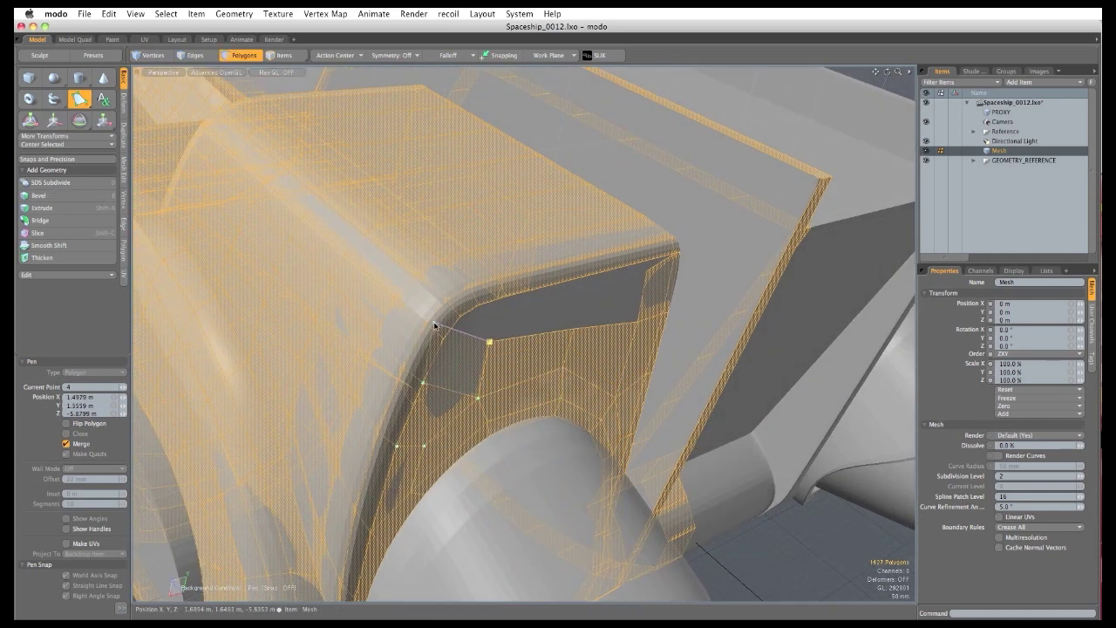
{"action": "left_click", "coordinate": [443, 339]}
{"action": "left_click", "coordinate": [479, 307]}
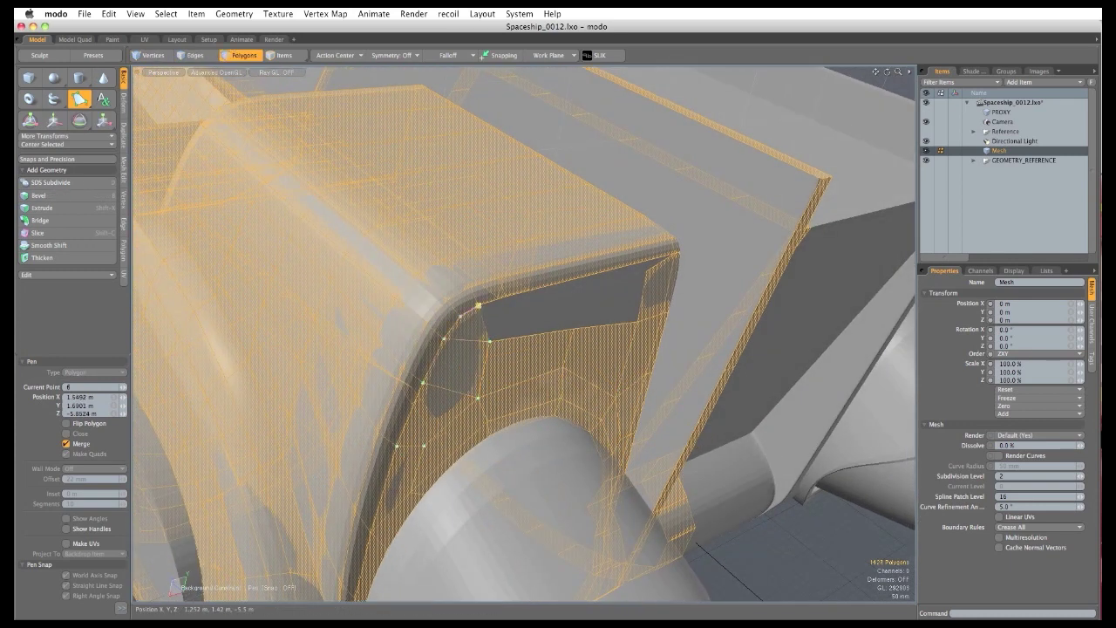
Hide GEOMETRY_REFERENCE and add an edge loop through the hull's top at about 65% along the end face's rim.
{"action": "left_click_drag", "start_coordinate": [526, 326], "coordinate": [490, 360], "text": "alt"}
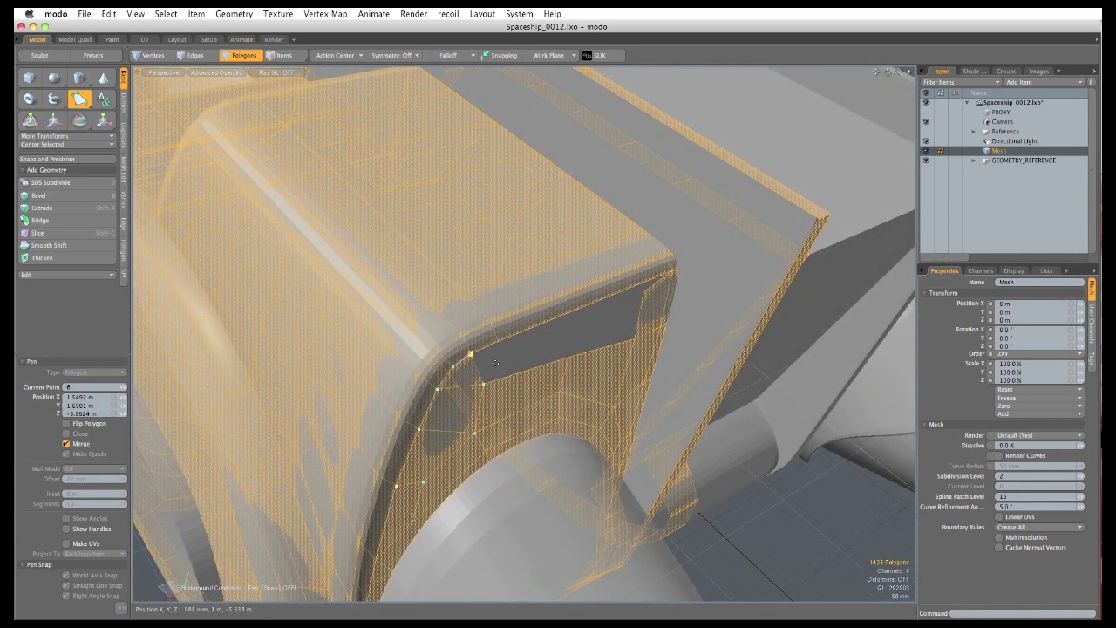
{"action": "mouse_move", "coordinate": [497, 364]}
{"action": "left_mouse_down", "text": "alt"}
{"action": "mouse_move", "coordinate": [442, 359]}
{"action": "mouse_move", "coordinate": [479, 361]}
{"action": "left_mouse_up", "text": "alt"}
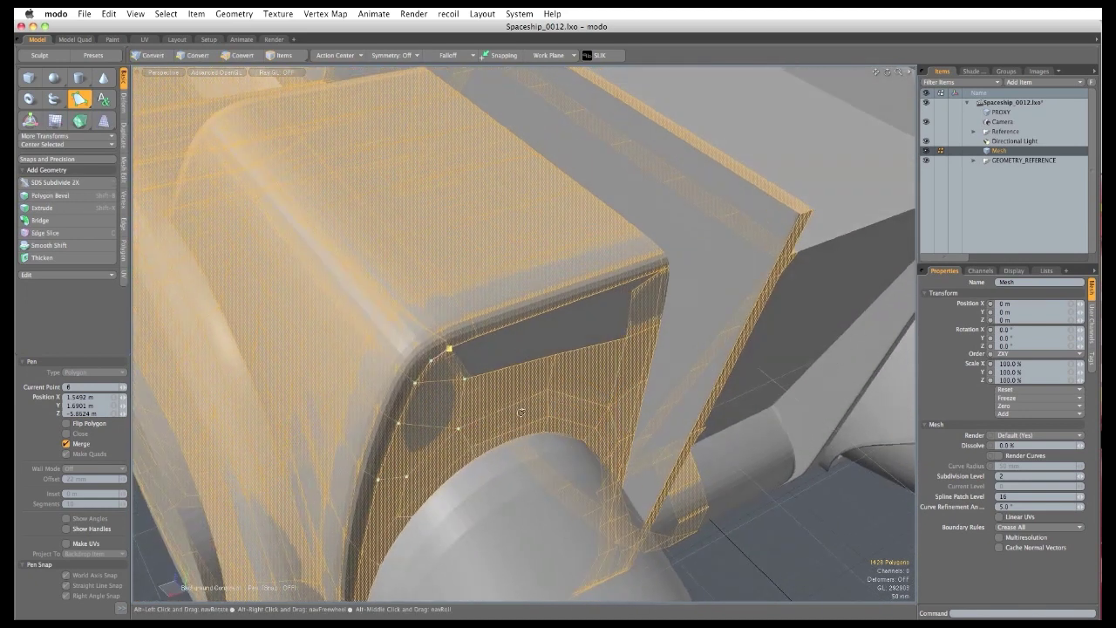
{"action": "left_click_drag", "start_coordinate": [608, 322], "coordinate": [483, 357], "text": "alt"}
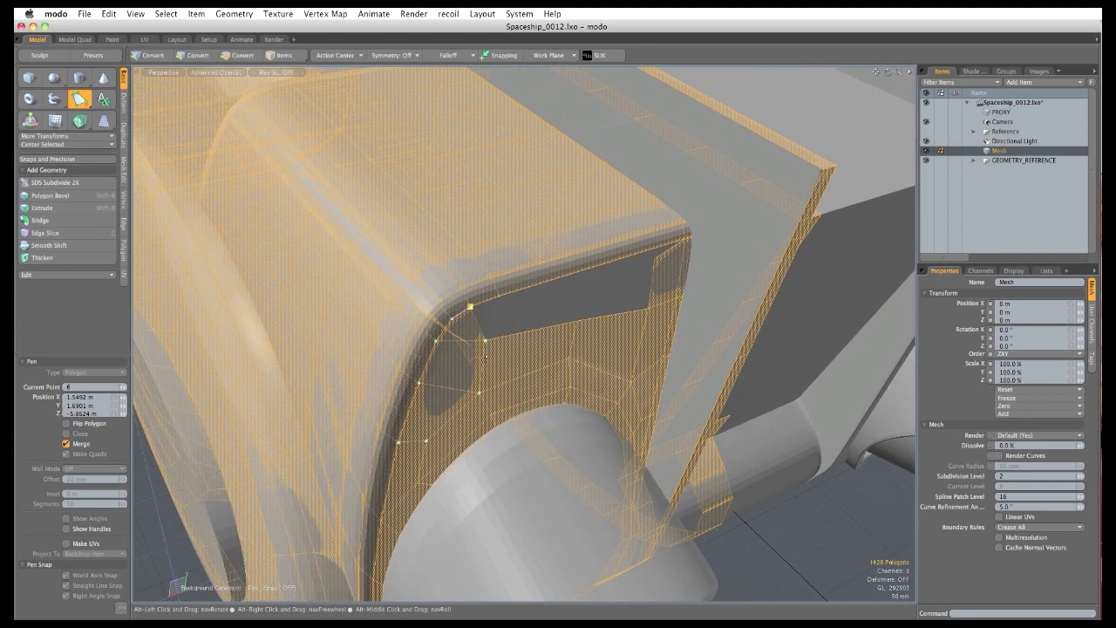
{"action": "left_click", "coordinate": [926, 161]}
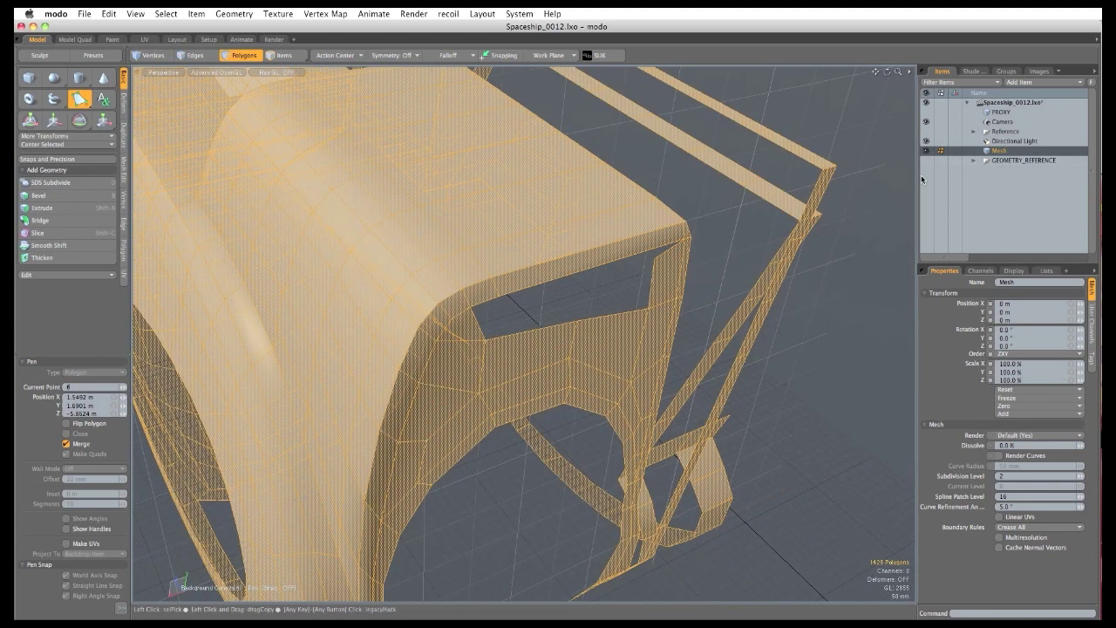
{"action": "left_click", "coordinate": [124, 225]}
{"action": "left_click", "coordinate": [75, 178]}
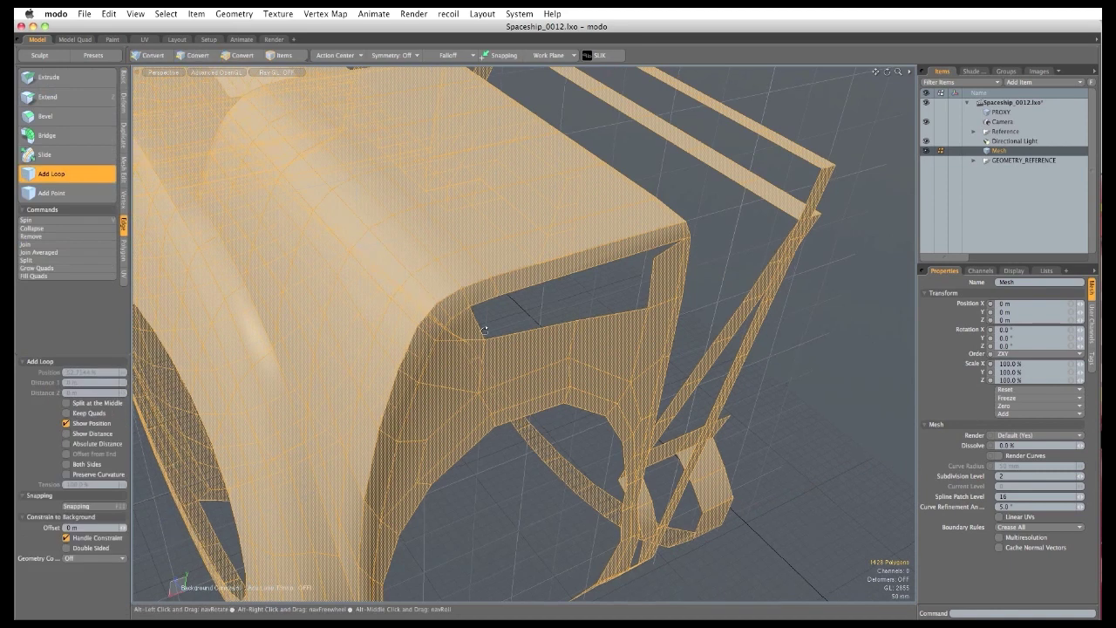
{"action": "left_click_drag", "start_coordinate": [526, 324], "coordinate": [531, 280], "text": "alt"}
{"action": "left_click", "coordinate": [528, 323]}
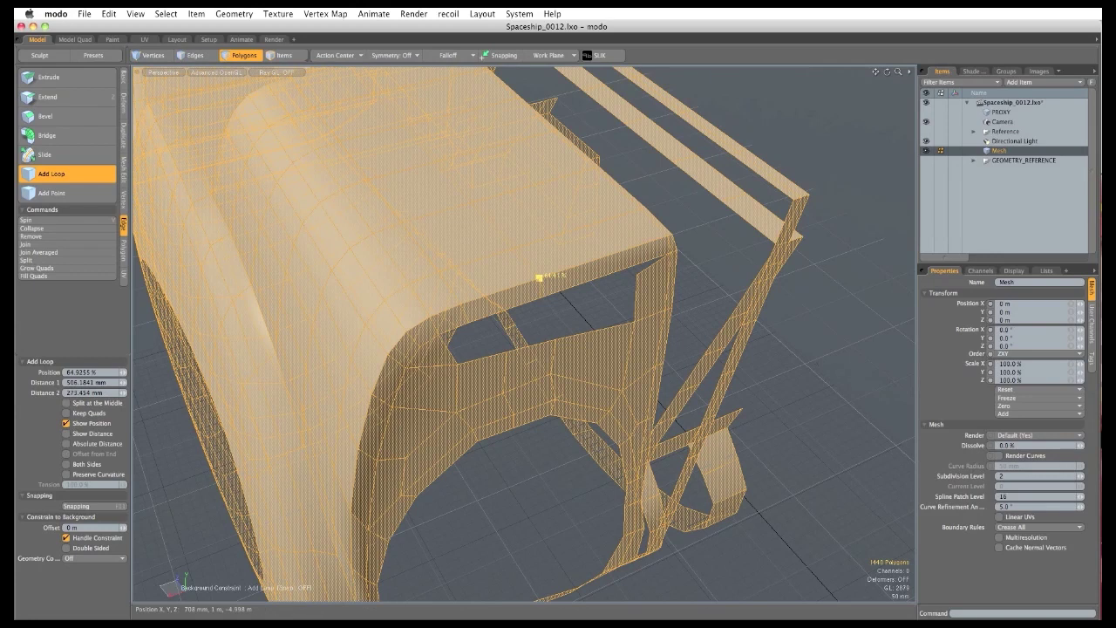
Add a second edge loop through the hull's top at about 70%, drop the tool and show GEOMETRY_REFERENCE again.
{"action": "left_click_drag", "start_coordinate": [539, 278], "coordinate": [501, 343], "text": "alt"}
{"action": "left_click_drag", "start_coordinate": [556, 307], "coordinate": [529, 339], "text": "alt"}
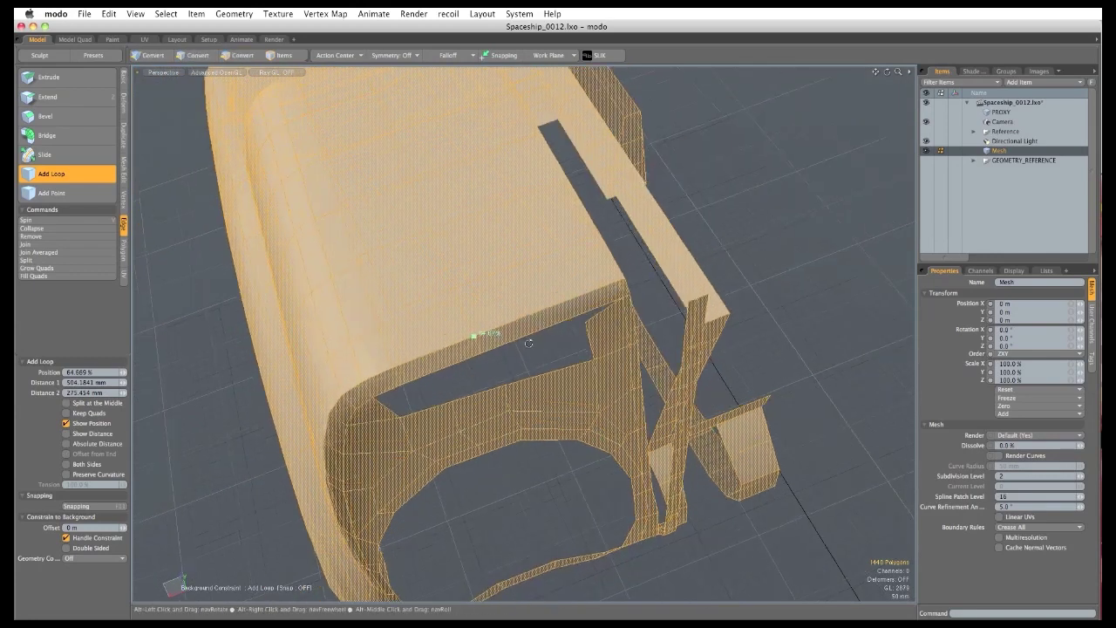
{"action": "left_click", "coordinate": [575, 298]}
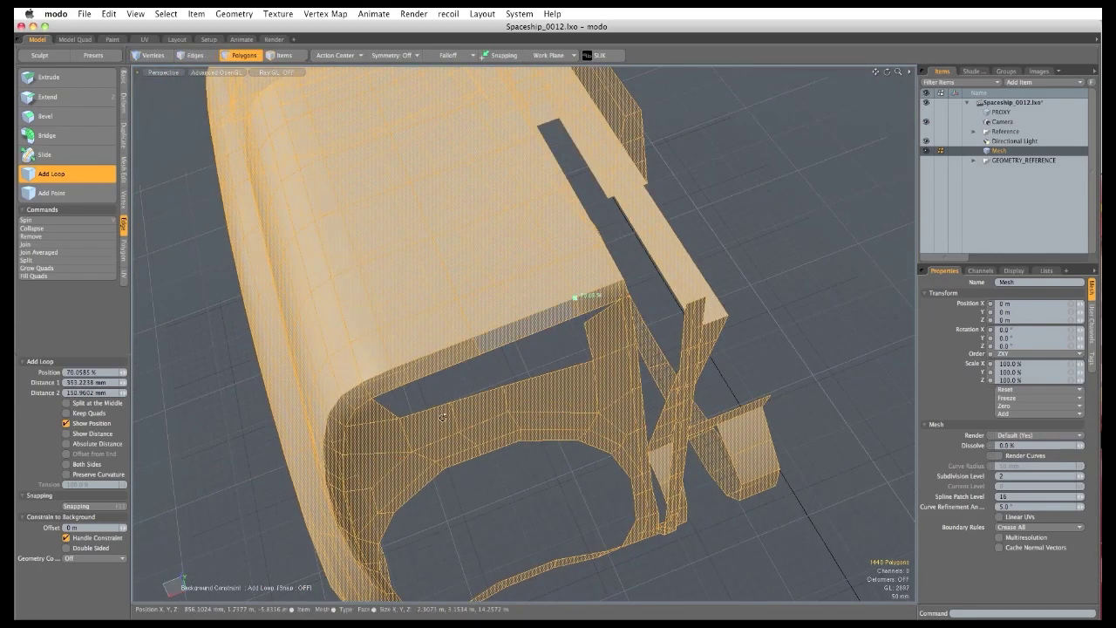
{"action": "left_click_drag", "start_coordinate": [443, 417], "coordinate": [723, 329], "text": "alt"}
{"action": "key", "text": "q"}
{"action": "left_click", "coordinate": [925, 161]}
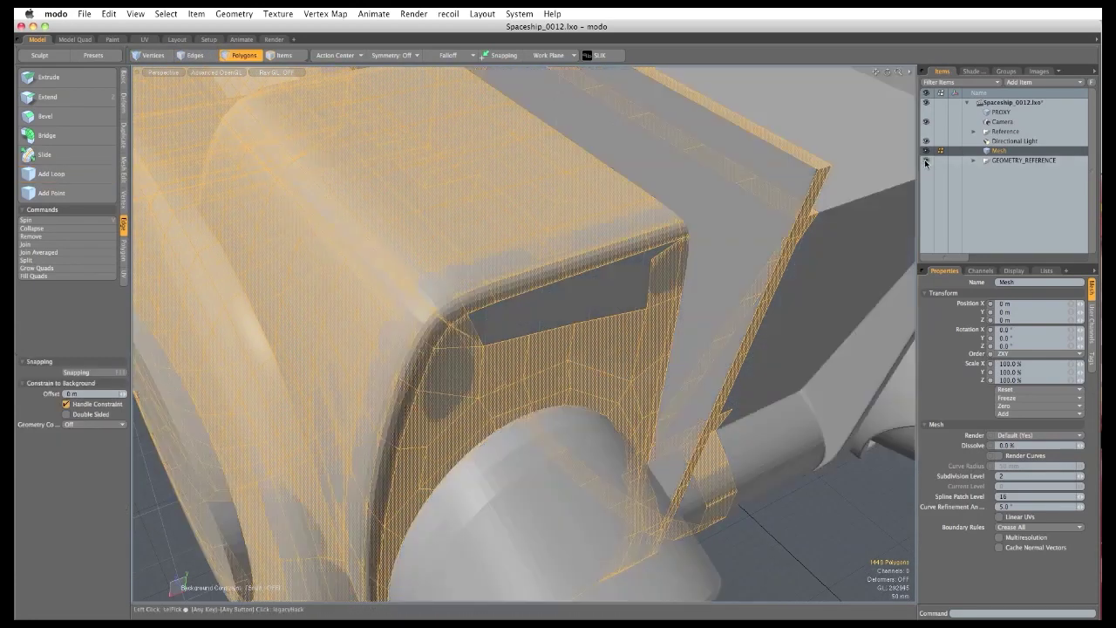
Drag Weld the upper inner corner vertex of the end face's remaining gap onto the rim.
{"action": "left_click_drag", "start_coordinate": [668, 281], "coordinate": [659, 258], "text": "alt"}
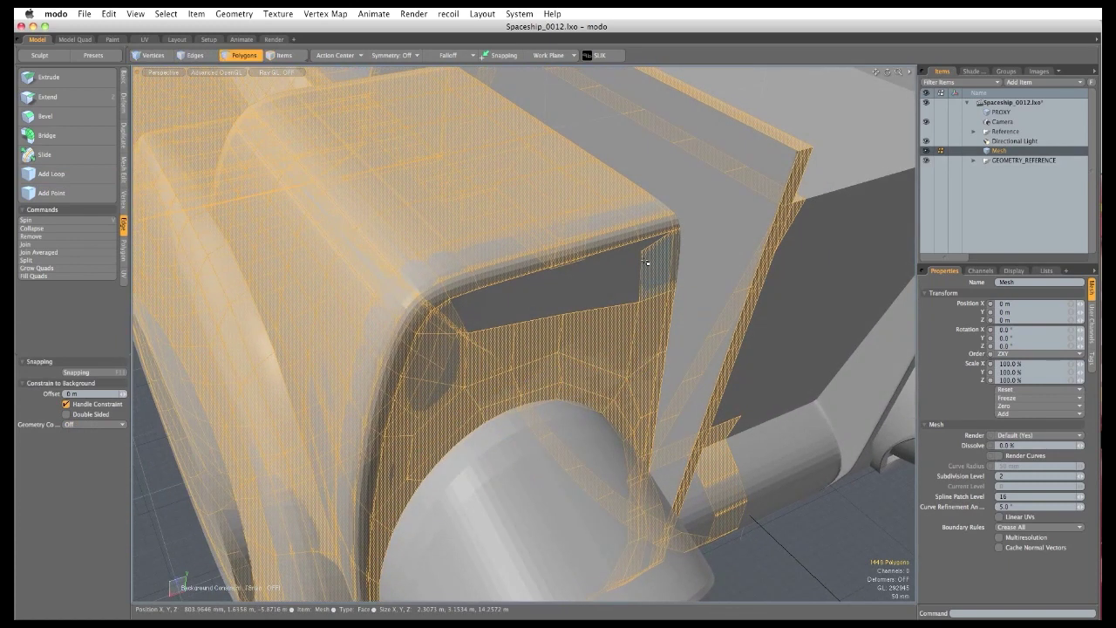
{"action": "left_click", "coordinate": [124, 201]}
{"action": "left_click", "coordinate": [84, 156]}
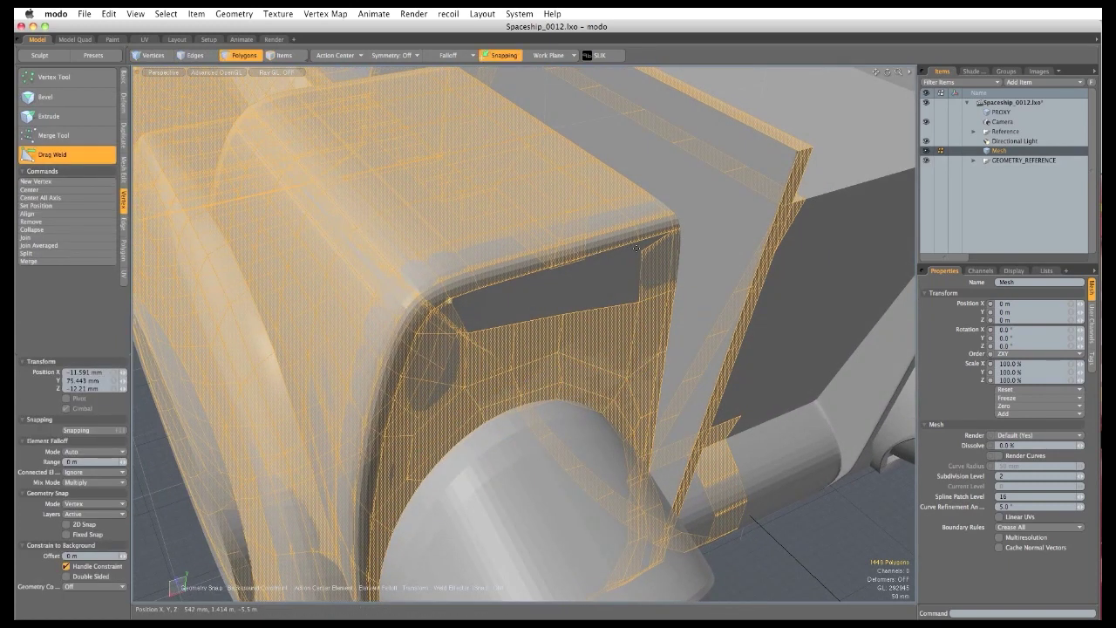
{"action": "left_click_drag", "start_coordinate": [642, 252], "coordinate": [640, 242]}
{"action": "left_click_drag", "start_coordinate": [547, 201], "coordinate": [560, 218], "text": "alt"}
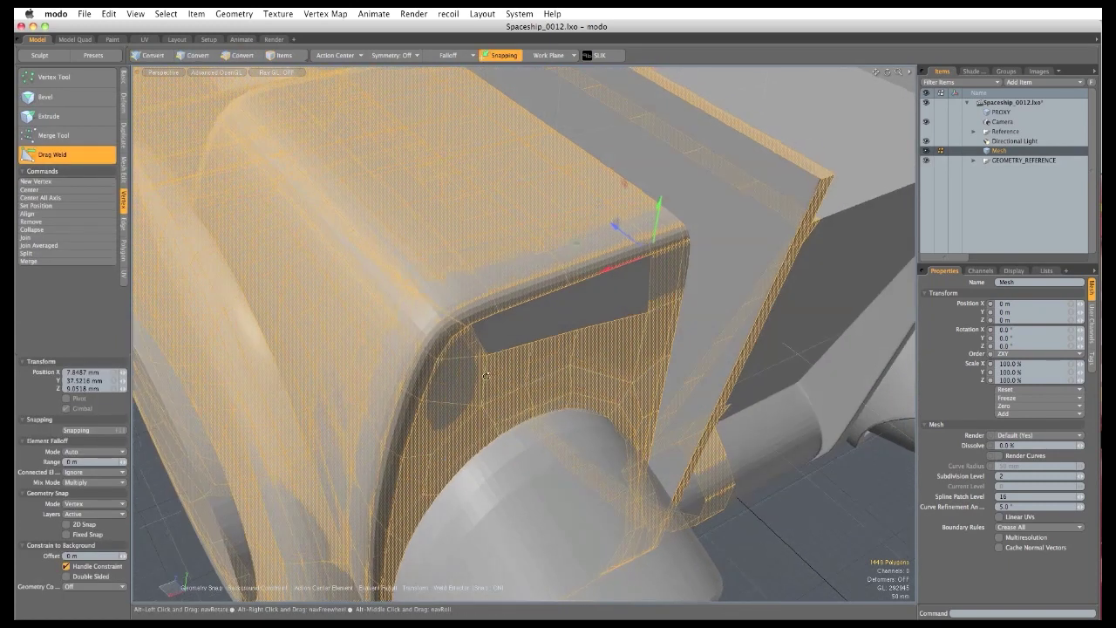
Fill the remaining gap below the end face's rim with three flipped Pen quads, from the rounded corner to the inner column.
{"action": "left_click", "coordinate": [124, 82]}
{"action": "left_click", "coordinate": [81, 98]}
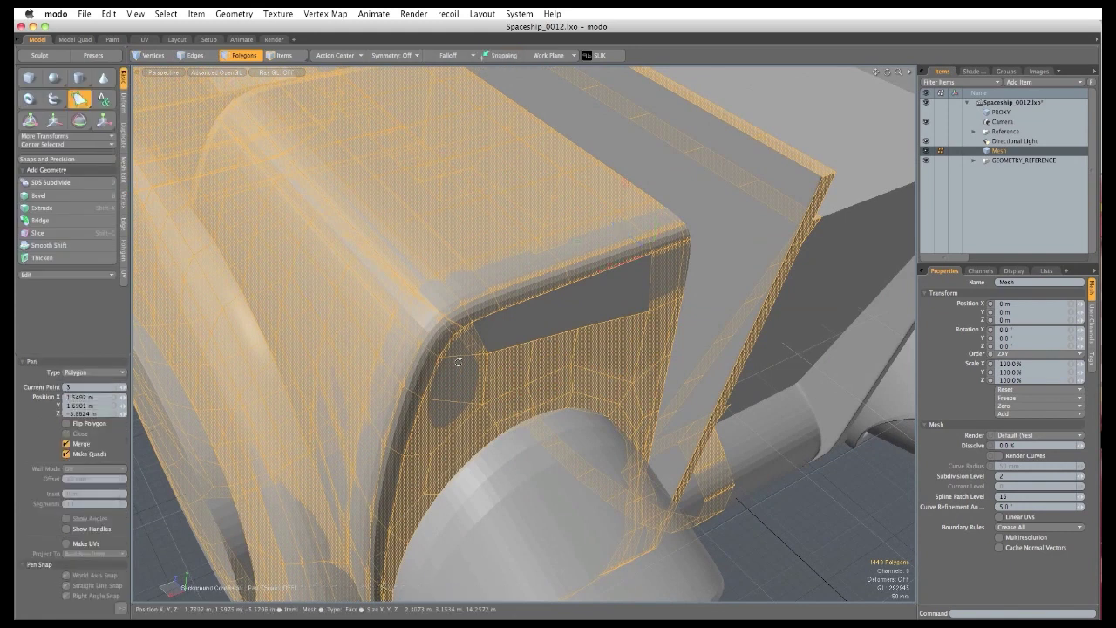
{"action": "left_click_drag", "start_coordinate": [458, 361], "coordinate": [476, 342], "text": "alt"}
{"action": "left_click", "coordinate": [505, 322]}
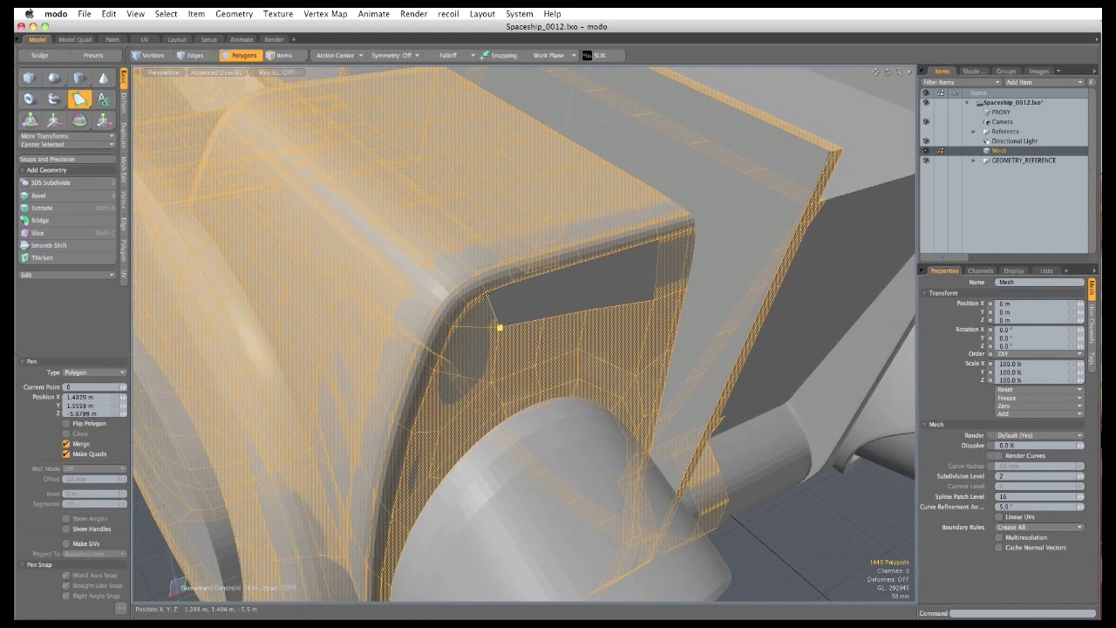
{"action": "left_click", "coordinate": [582, 262]}
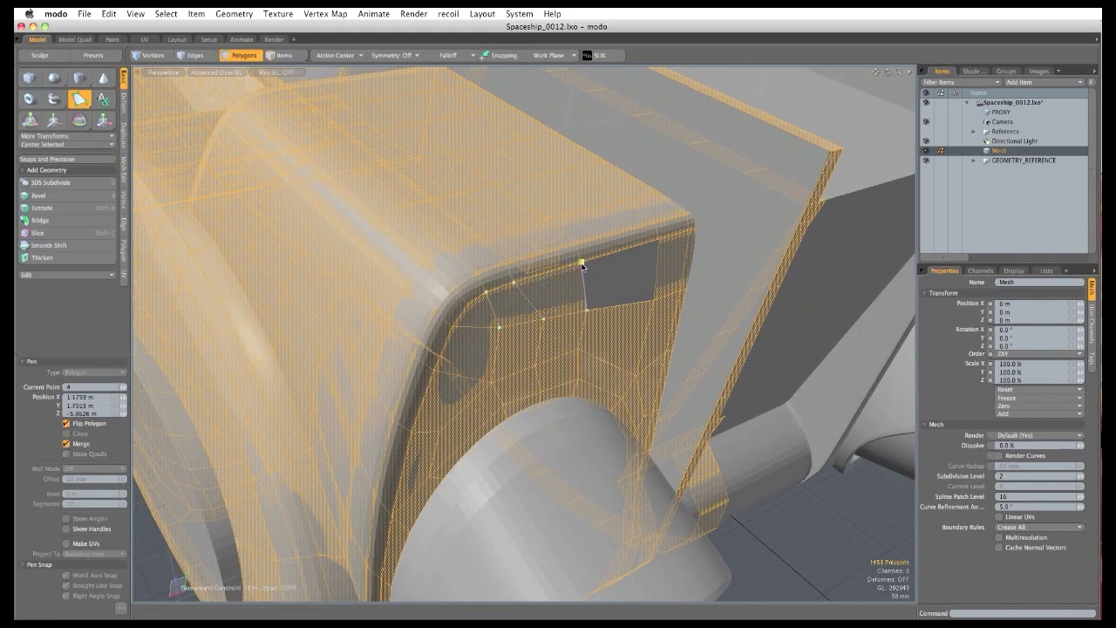
{"action": "left_click", "coordinate": [657, 238]}
Reposition the ring's vertex at the crest of the cylinder with Element Move so it follows the cylinder's outline.
{"action": "left_click_drag", "start_coordinate": [569, 383], "coordinate": [602, 324], "text": "alt"}
{"action": "key", "text": "t"}
{"action": "left_click", "coordinate": [539, 297]}
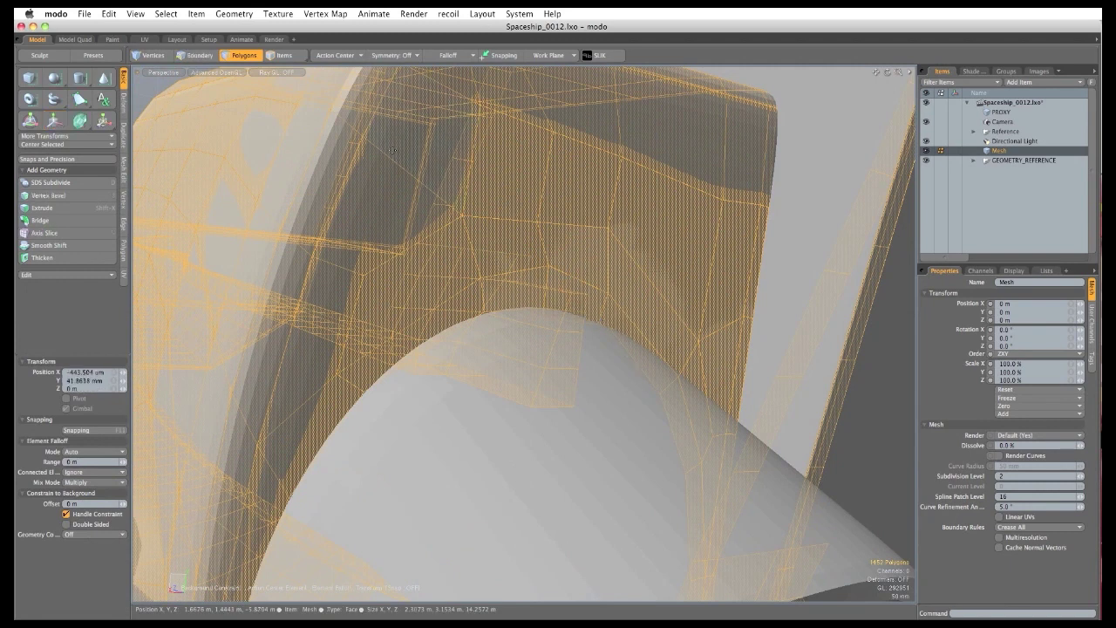
{"action": "left_click", "coordinate": [545, 304]}
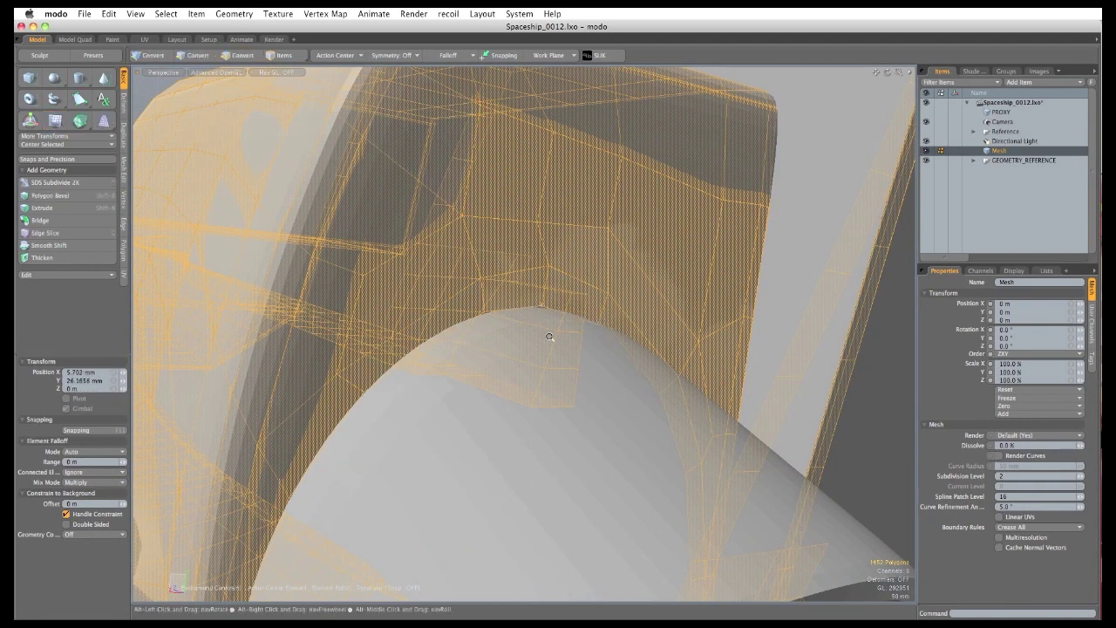
{"action": "mouse_move", "coordinate": [550, 336]}
{"action": "left_mouse_down", "text": "ctrl+alt"}
{"action": "mouse_move", "coordinate": [492, 339]}
{"action": "mouse_move", "coordinate": [556, 342]}
{"action": "mouse_move", "coordinate": [566, 332]}
{"action": "left_mouse_up", "text": "ctrl+alt"}
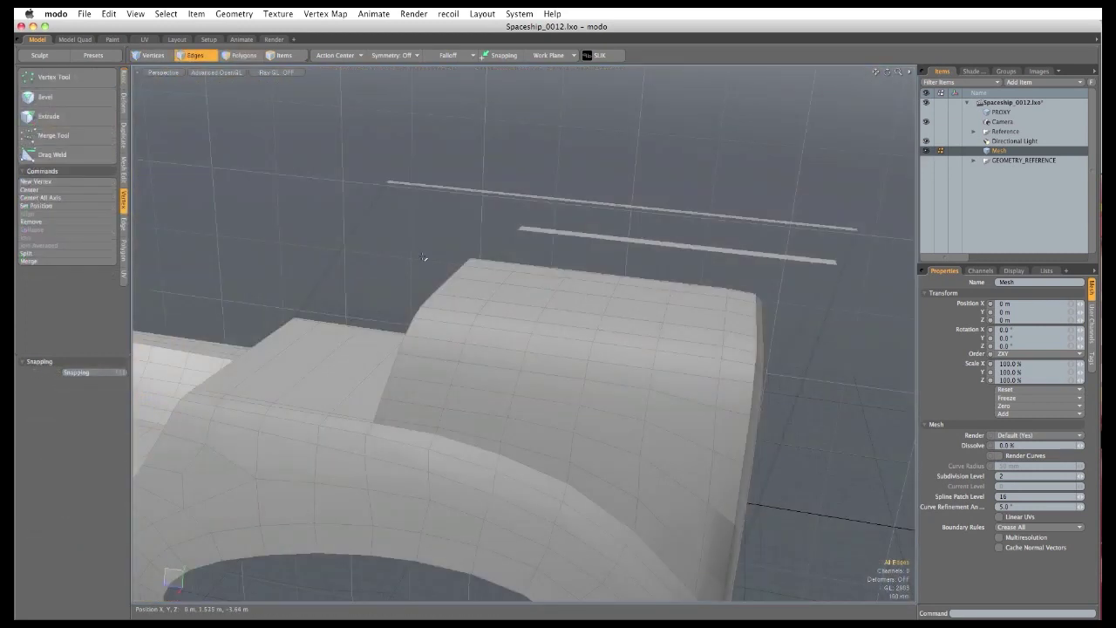
Bridge the hull's upper border edges to the matching edges of the long strip above, using 1 segment.
{"action": "left_click_drag", "start_coordinate": [637, 274], "coordinate": [684, 275], "text": "ctrl+alt"}
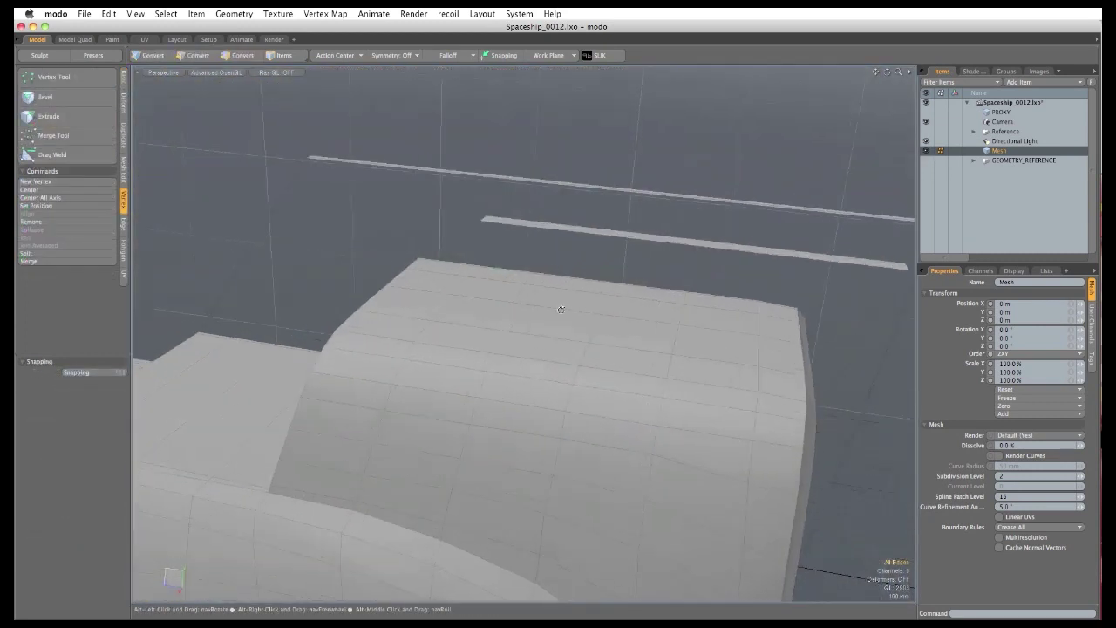
{"action": "left_click_drag", "start_coordinate": [561, 309], "coordinate": [585, 361], "text": "alt"}
{"action": "left_click_drag", "start_coordinate": [772, 336], "coordinate": [789, 336], "text": "ctrl+alt"}
{"action": "key", "text": "space"}
{"action": "key", "text": "space"}
{"action": "key", "text": "space"}
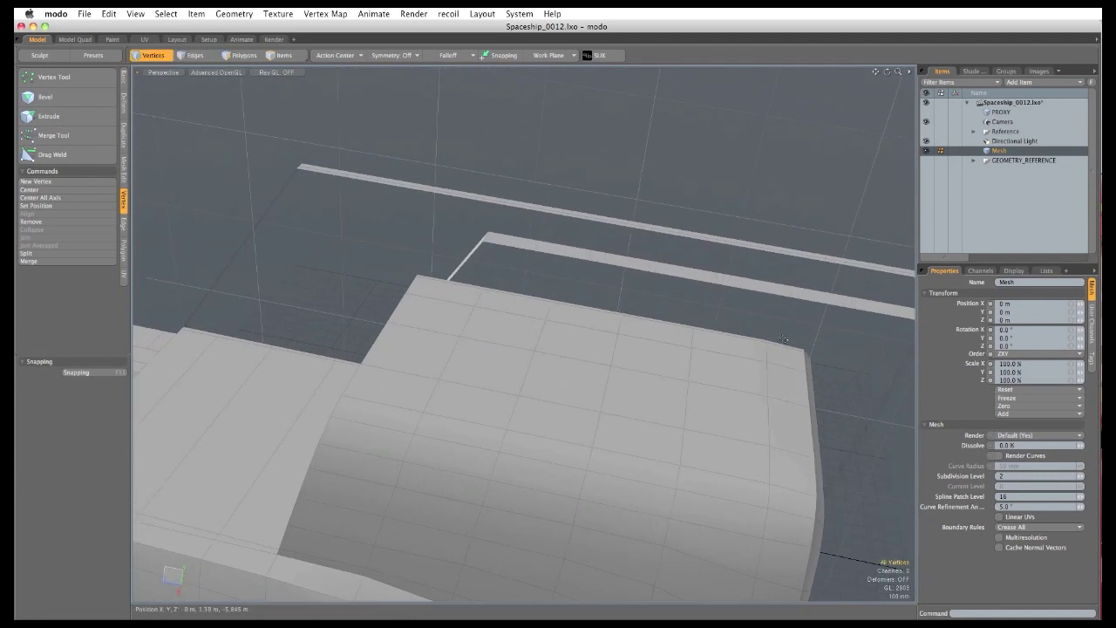
{"action": "left_click", "coordinate": [780, 341]}
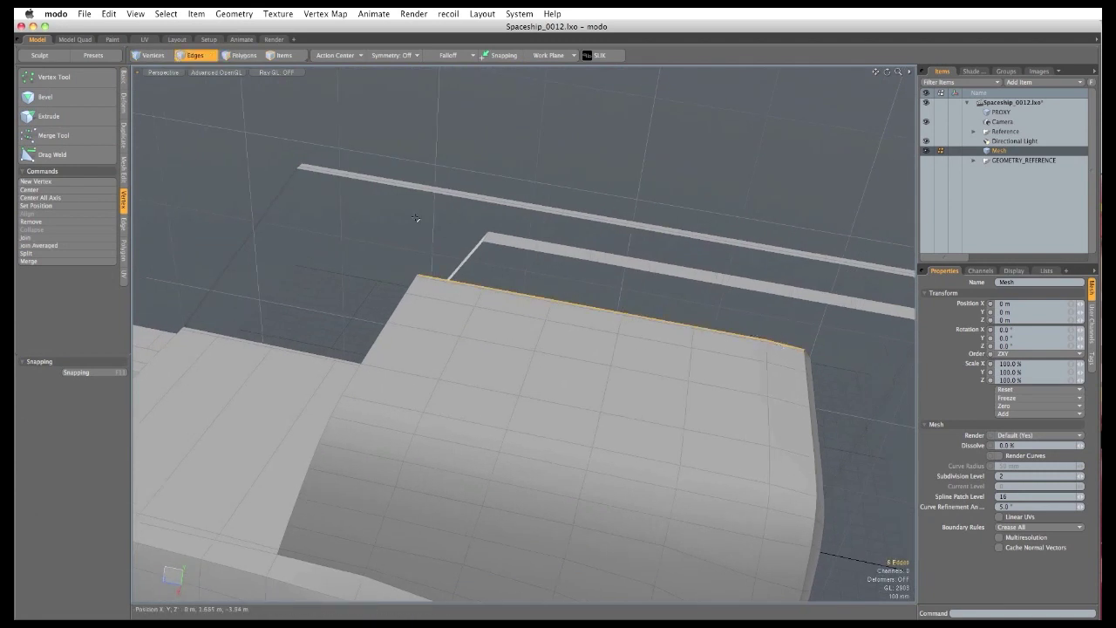
{"action": "left_click", "coordinate": [451, 199], "text": "shift"}
{"action": "left_click", "coordinate": [492, 205], "text": "shift"}
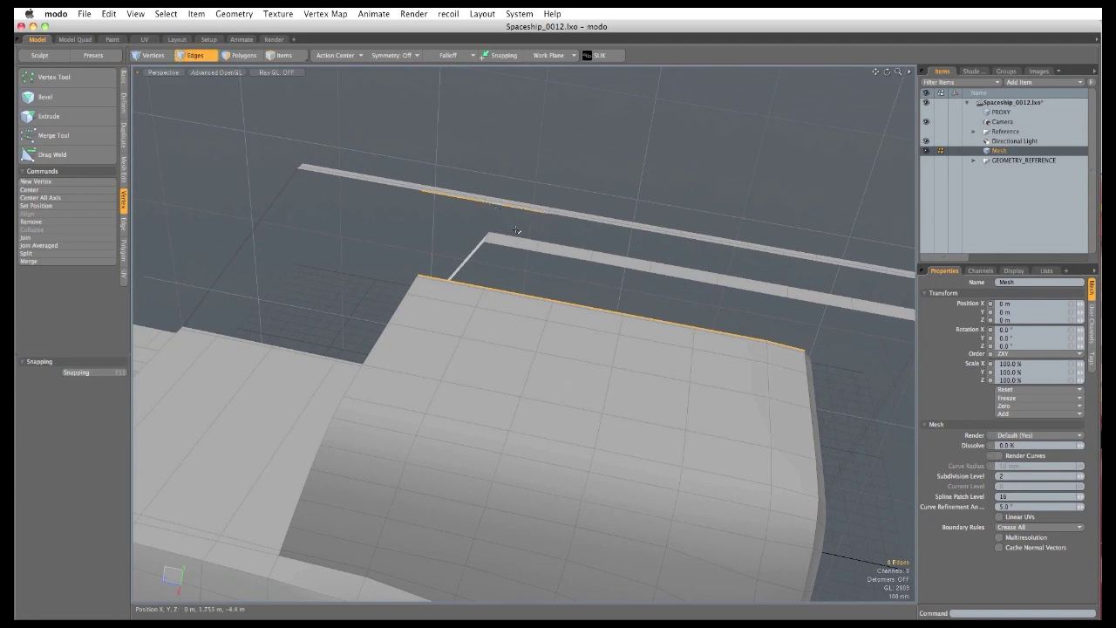
{"action": "key", "text": "Up"}
{"action": "left_click_drag", "start_coordinate": [587, 291], "coordinate": [441, 272], "text": "alt"}
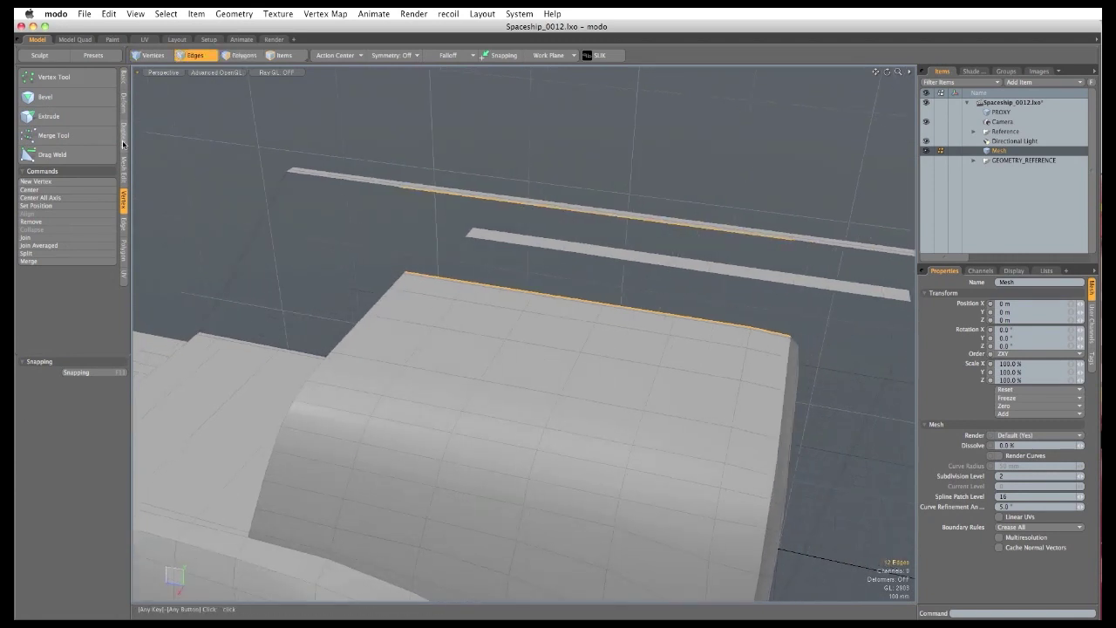
{"action": "left_click", "coordinate": [123, 143]}
{"action": "left_click", "coordinate": [75, 100]}
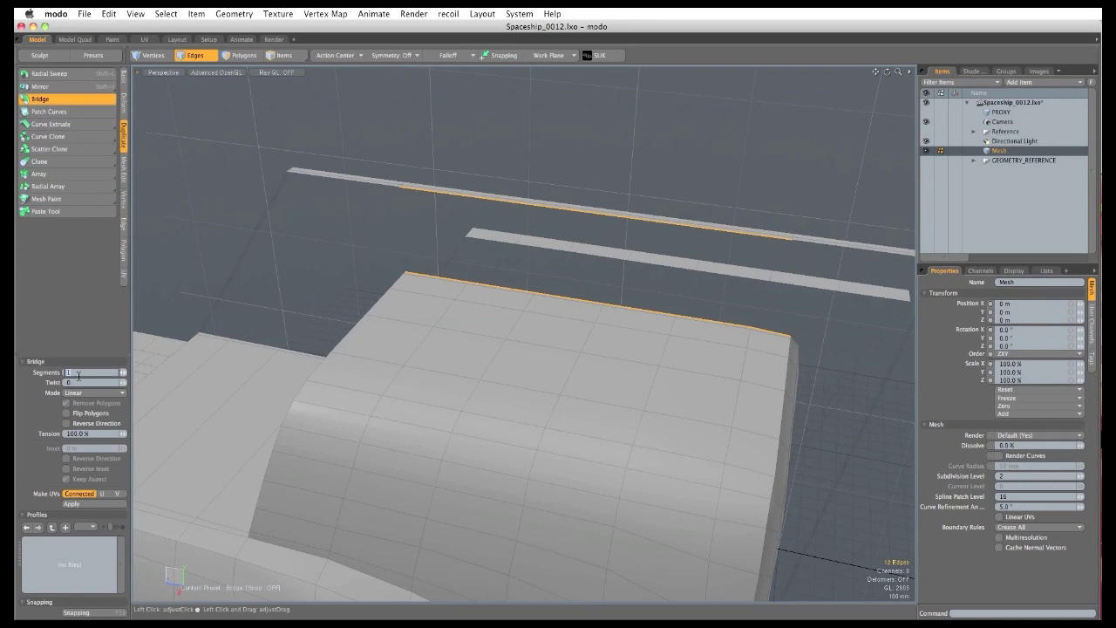
{"action": "left_click", "coordinate": [366, 258]}
{"action": "key", "text": "space"}
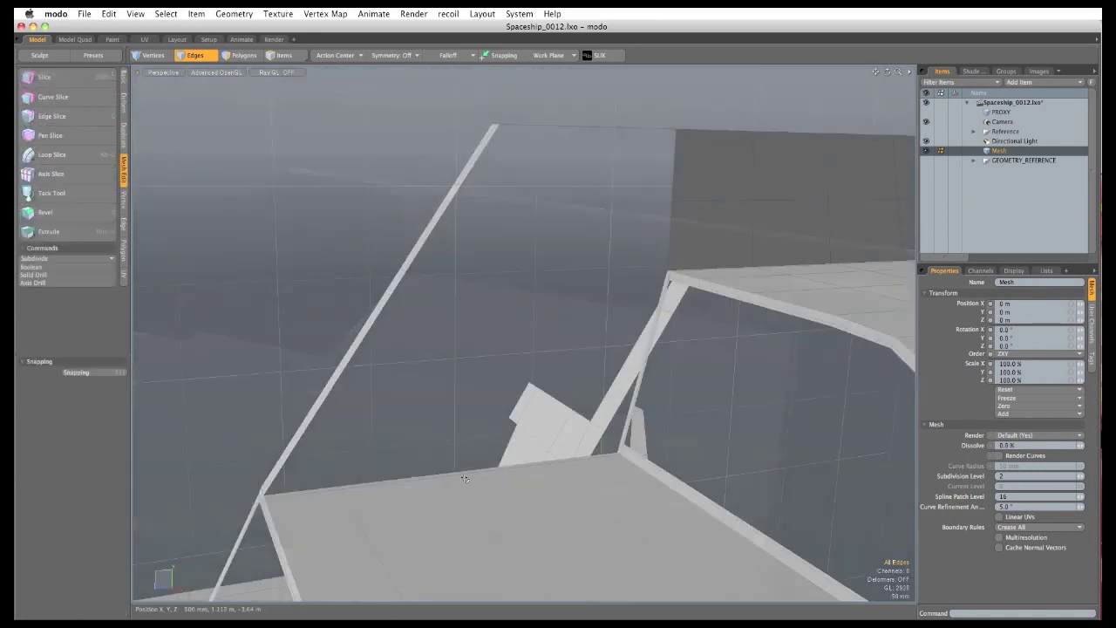
Fill the sloped side gap beside the bridged wall with a single polygon and flip it.
{"action": "double_click", "coordinate": [672, 183]}
{"action": "left_click_drag", "start_coordinate": [605, 224], "coordinate": [489, 345], "text": "alt"}
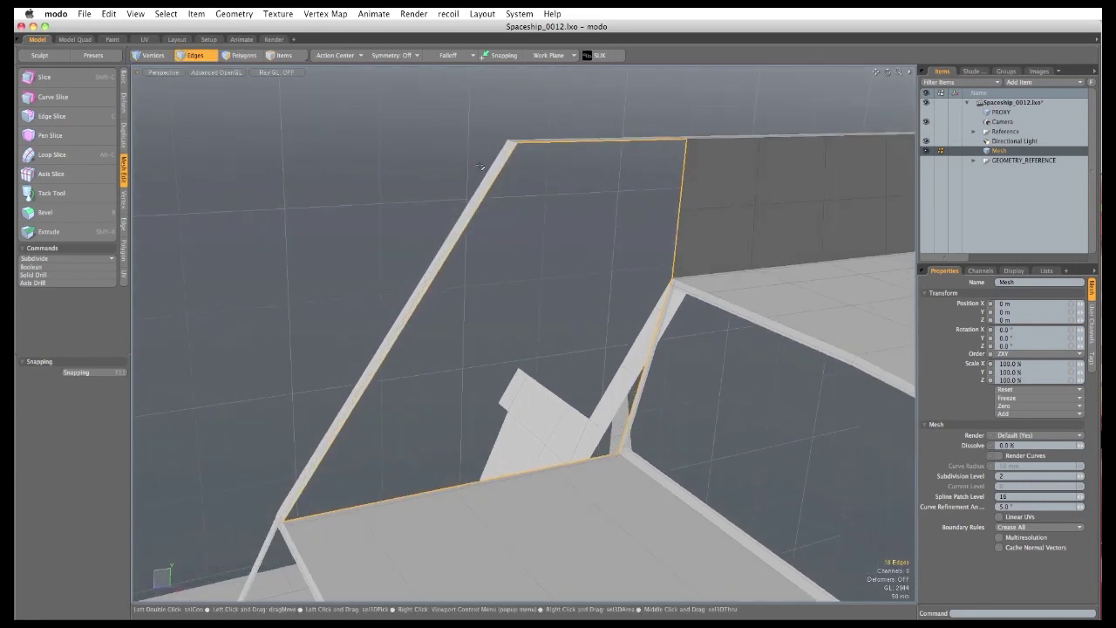
{"action": "key", "text": "3"}
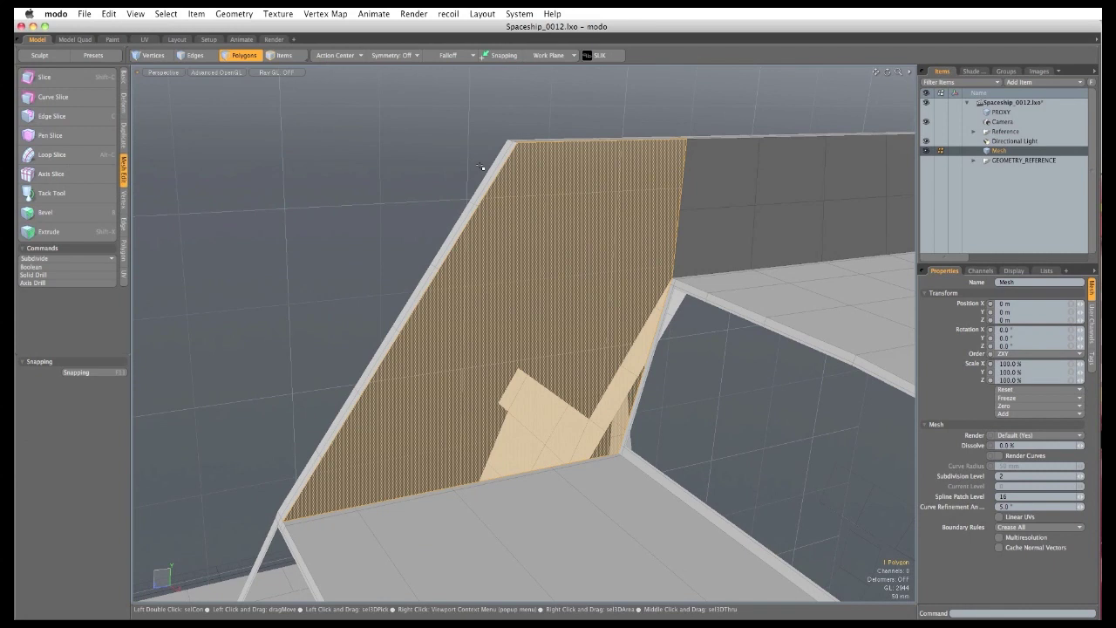
{"action": "key", "text": "v"}
{"action": "left_click", "coordinate": [289, 270]}
{"action": "left_click_drag", "start_coordinate": [414, 319], "coordinate": [363, 259], "text": "alt"}
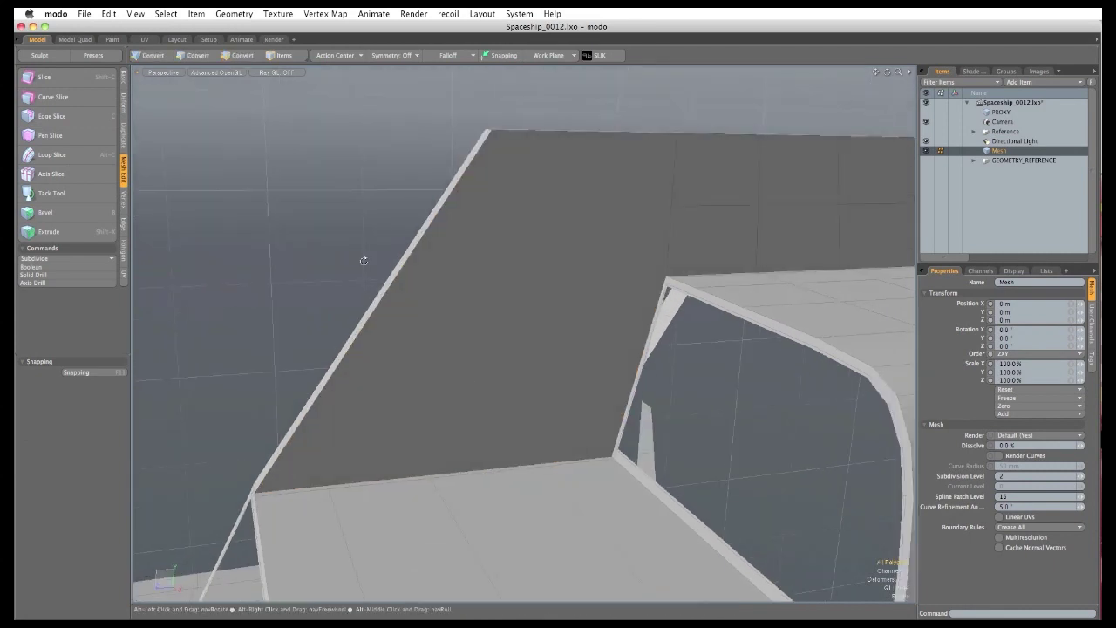
Edge Slice the new polygon from the bridged wall's middle vertex across to the sloped border.
{"action": "left_click", "coordinate": [89, 119]}
{"action": "left_click_drag", "start_coordinate": [537, 213], "coordinate": [615, 370], "text": "alt"}
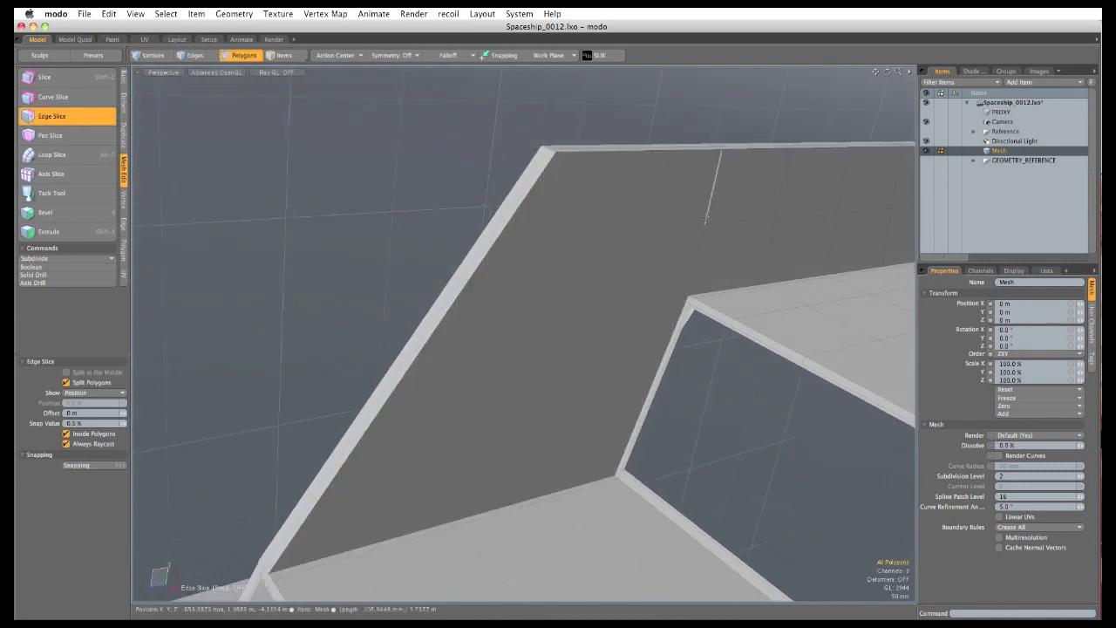
{"action": "left_click_drag", "start_coordinate": [708, 214], "coordinate": [704, 225]}
{"action": "left_click", "coordinate": [508, 219]}
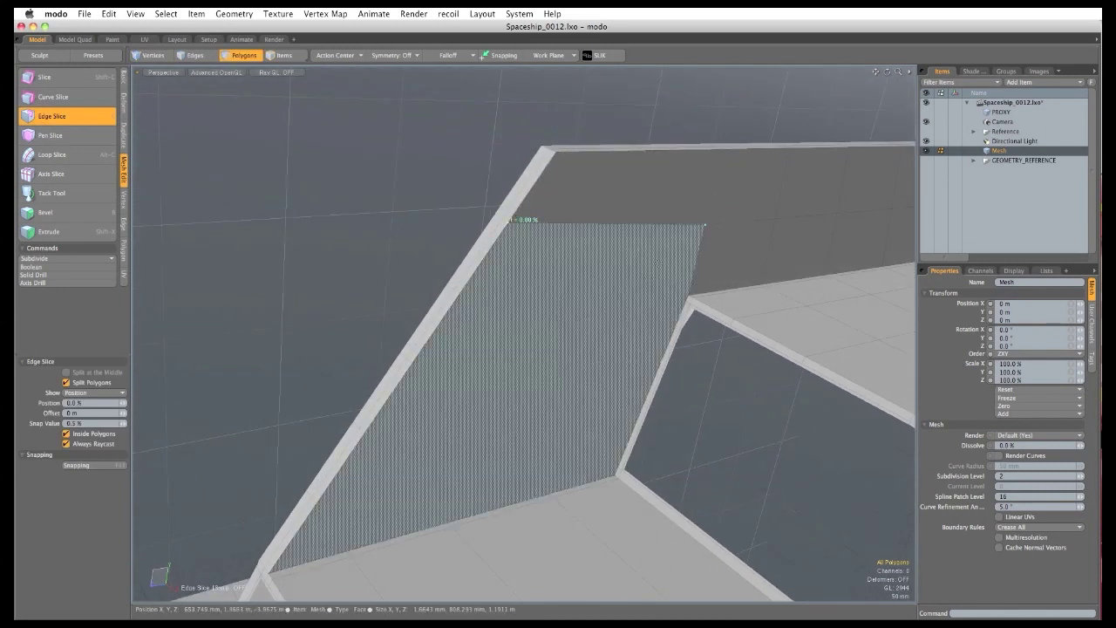
Edge Slice across the side polygon from the opening's upper corner to the sloped border.
{"action": "left_click", "coordinate": [688, 295]}
{"action": "left_click_drag", "start_coordinate": [654, 318], "coordinate": [524, 317], "text": "alt"}
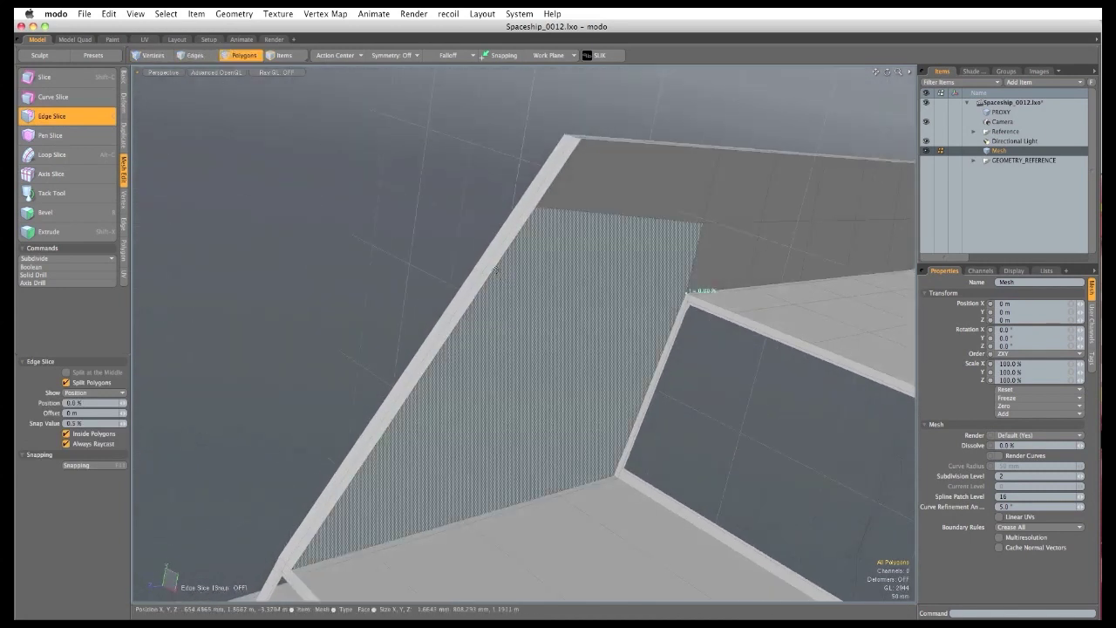
{"action": "left_click", "coordinate": [500, 273]}
{"action": "left_click_drag", "start_coordinate": [684, 381], "coordinate": [666, 319], "text": "alt"}
{"action": "left_click", "coordinate": [679, 291]}
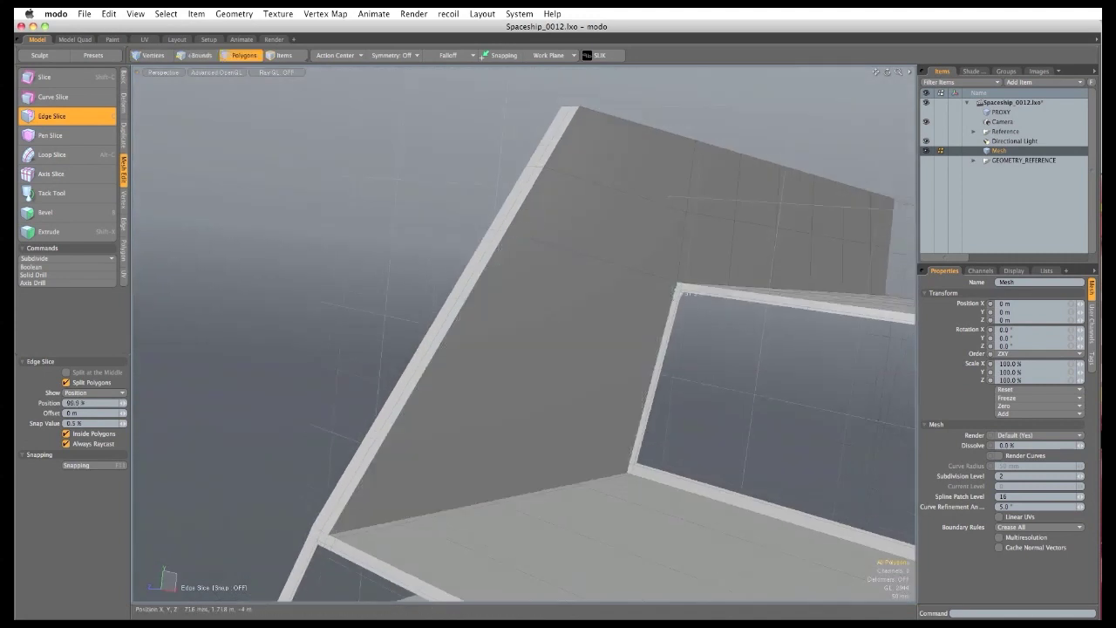
{"action": "left_click", "coordinate": [488, 273]}
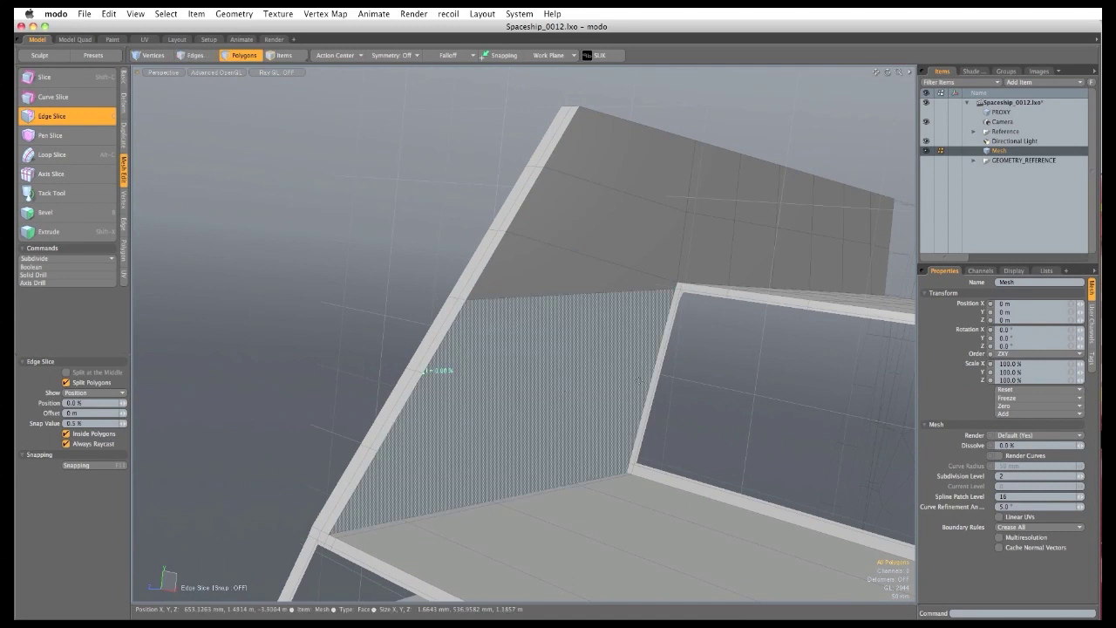
Slice two more rows from the sloped border, one to about 49% along the opening's side edge and one to its lower corner.
{"action": "left_click_drag", "start_coordinate": [662, 375], "coordinate": [418, 355], "text": "ctrl+alt"}
{"action": "left_click_drag", "start_coordinate": [419, 356], "coordinate": [601, 358], "text": "alt+shift"}
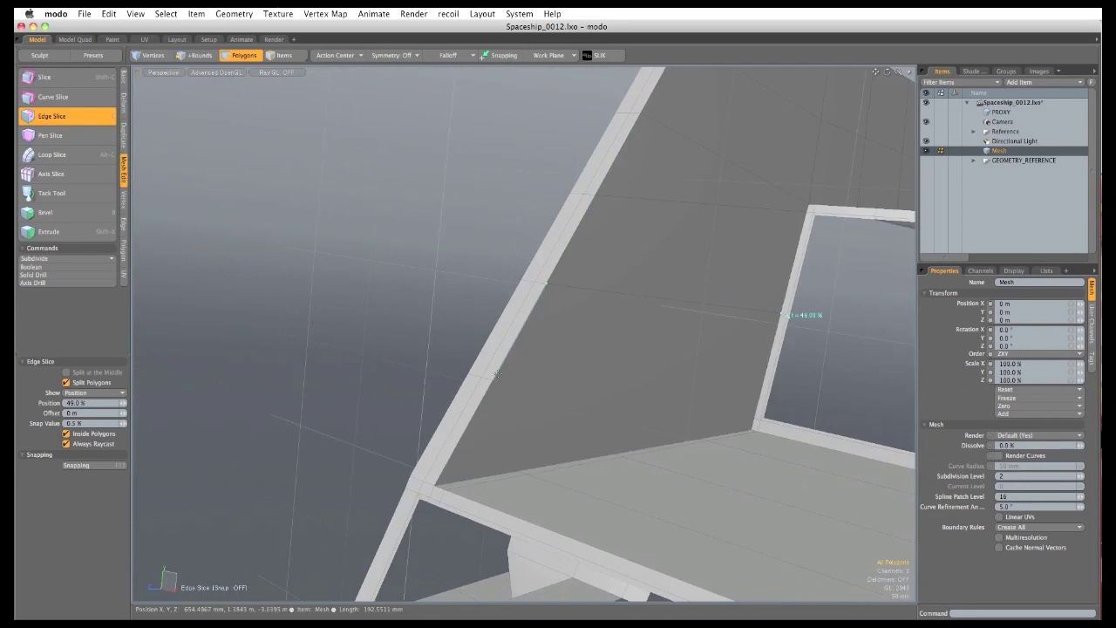
{"action": "left_click", "coordinate": [494, 376]}
{"action": "left_click_drag", "start_coordinate": [735, 414], "coordinate": [521, 375], "text": "alt"}
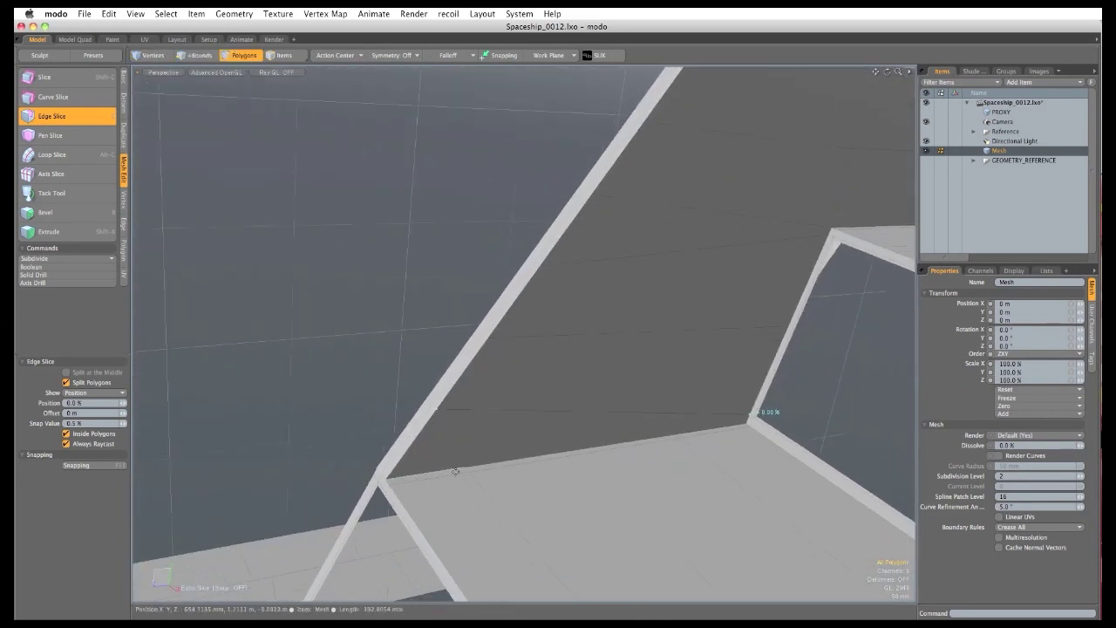
Edge Slice a column through the middle of the side panel's rows, from its lower border to the upper border.
{"action": "left_click", "coordinate": [568, 451], "text": "shift"}
{"action": "left_click", "coordinate": [605, 411]}
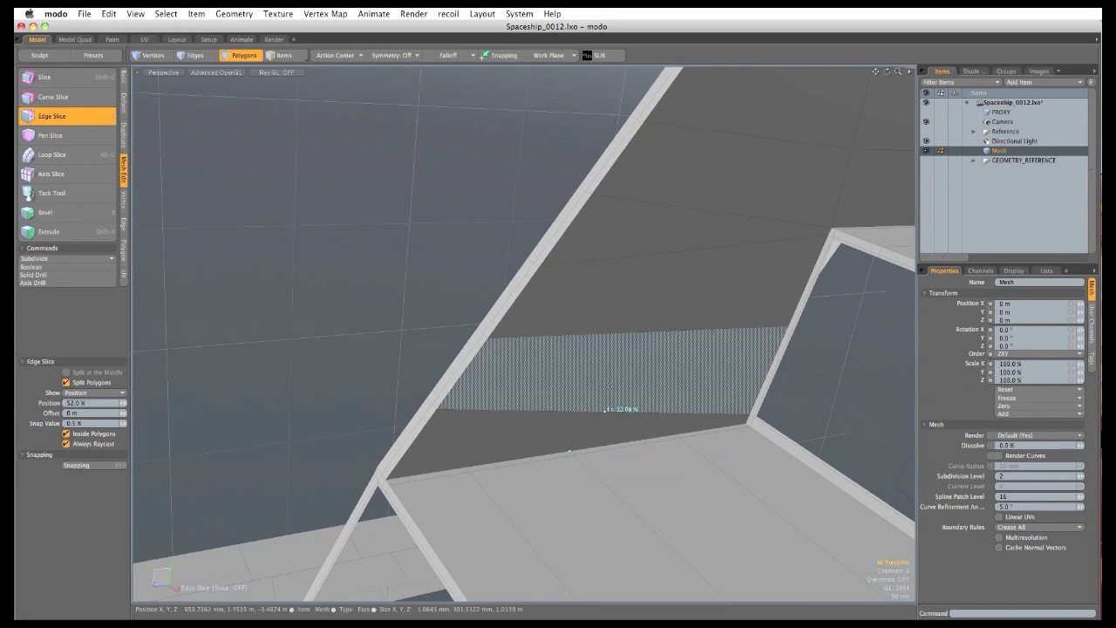
{"action": "left_click", "coordinate": [655, 332]}
{"action": "left_click_drag", "start_coordinate": [669, 244], "coordinate": [560, 370], "text": "alt+shift"}
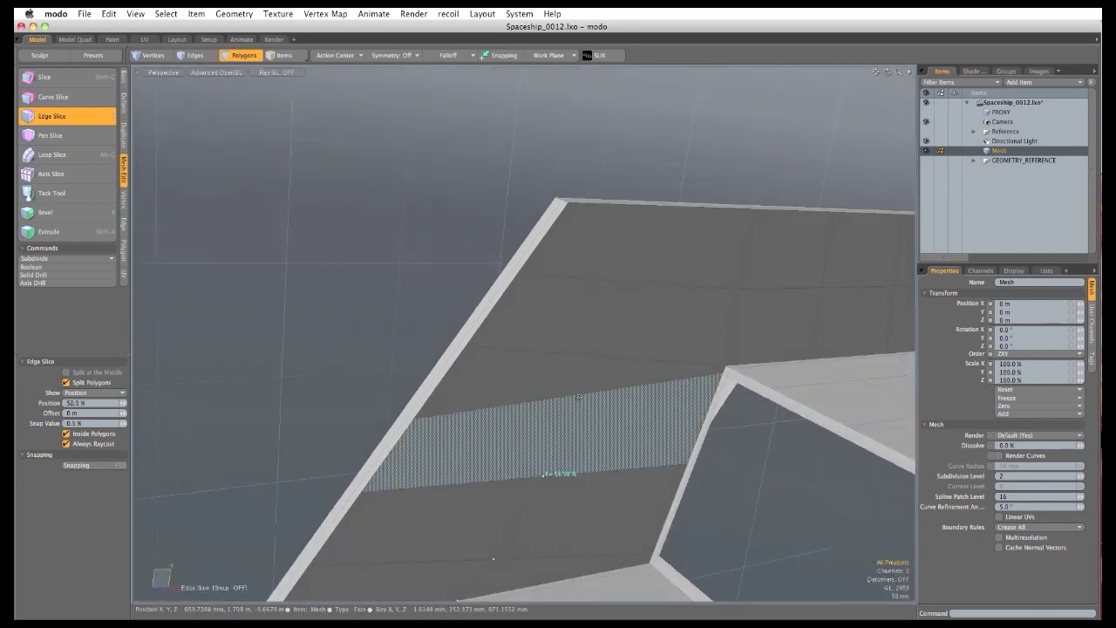
{"action": "left_click", "coordinate": [581, 393]}
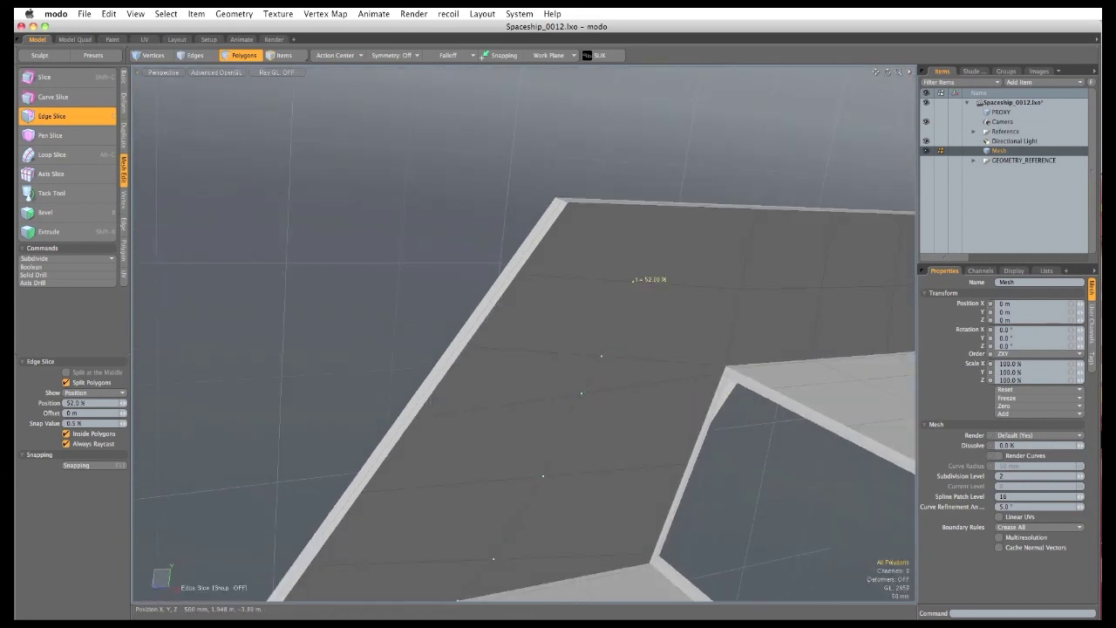
{"action": "left_click_drag", "start_coordinate": [604, 265], "coordinate": [603, 300], "text": "alt"}
{"action": "left_click", "coordinate": [674, 246]}
Slice a second column between the middle column and the opening, running at about 47% up to the upper border.
{"action": "left_click_drag", "start_coordinate": [675, 246], "coordinate": [707, 237], "text": "alt"}
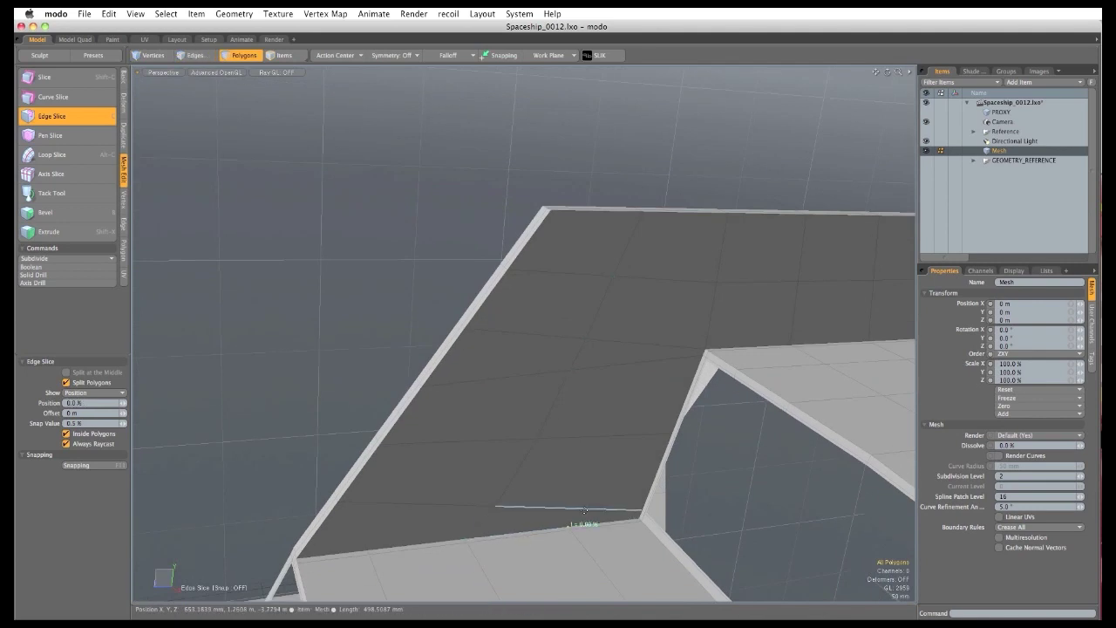
{"action": "left_click", "coordinate": [608, 434]}
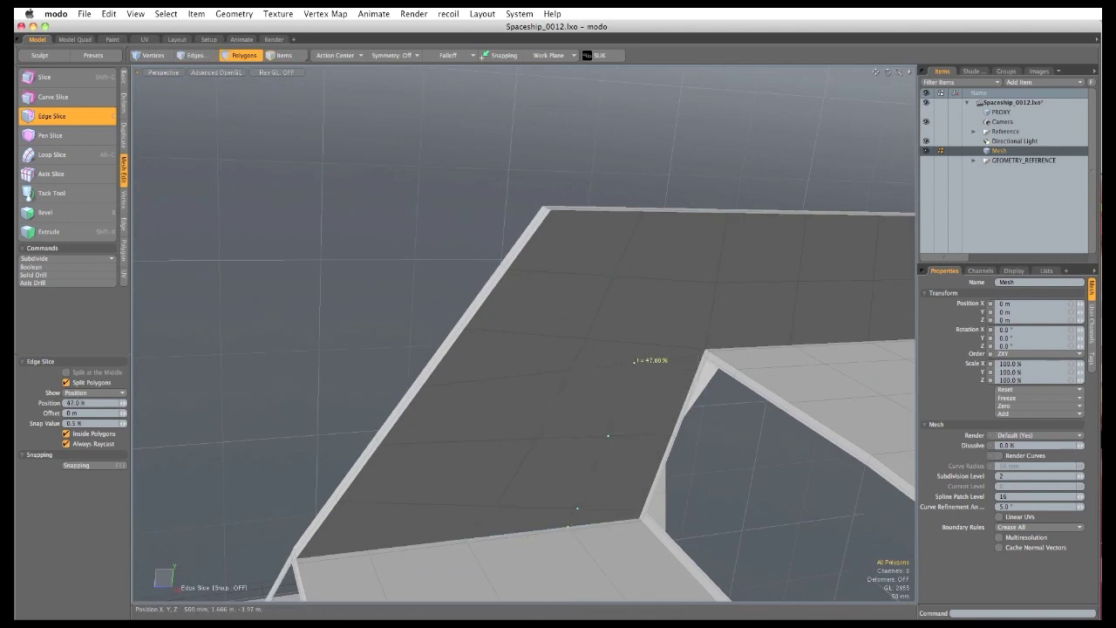
{"action": "left_click_drag", "start_coordinate": [650, 278], "coordinate": [634, 330], "text": "alt"}
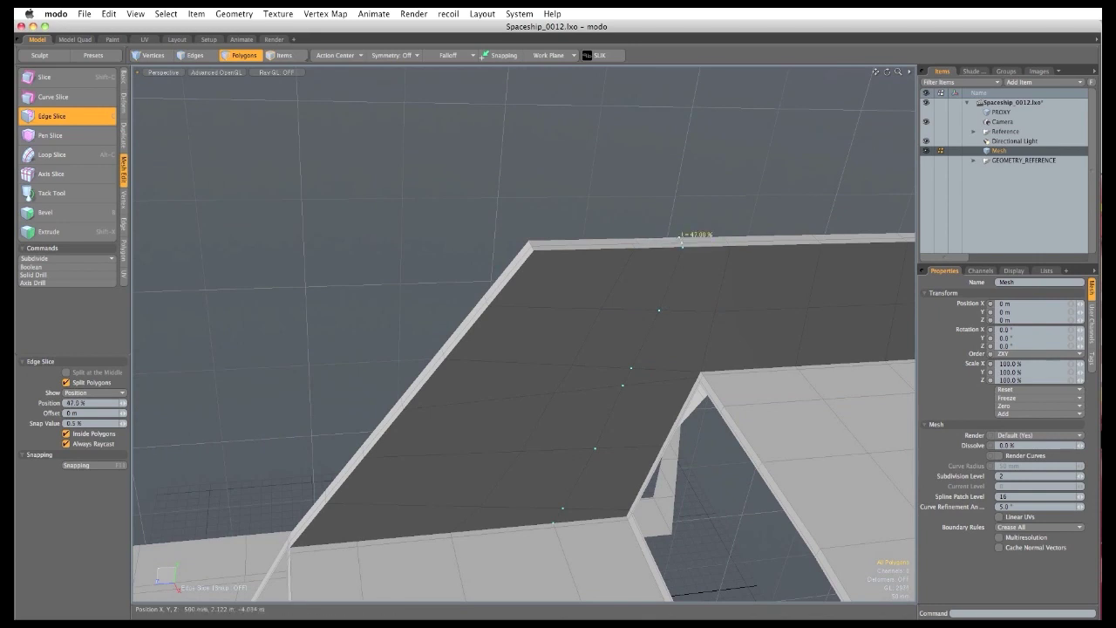
Slice a third column between the middle column and the sloped border, from the lower to the upper border.
{"action": "left_click_drag", "start_coordinate": [464, 403], "coordinate": [355, 540], "text": "alt"}
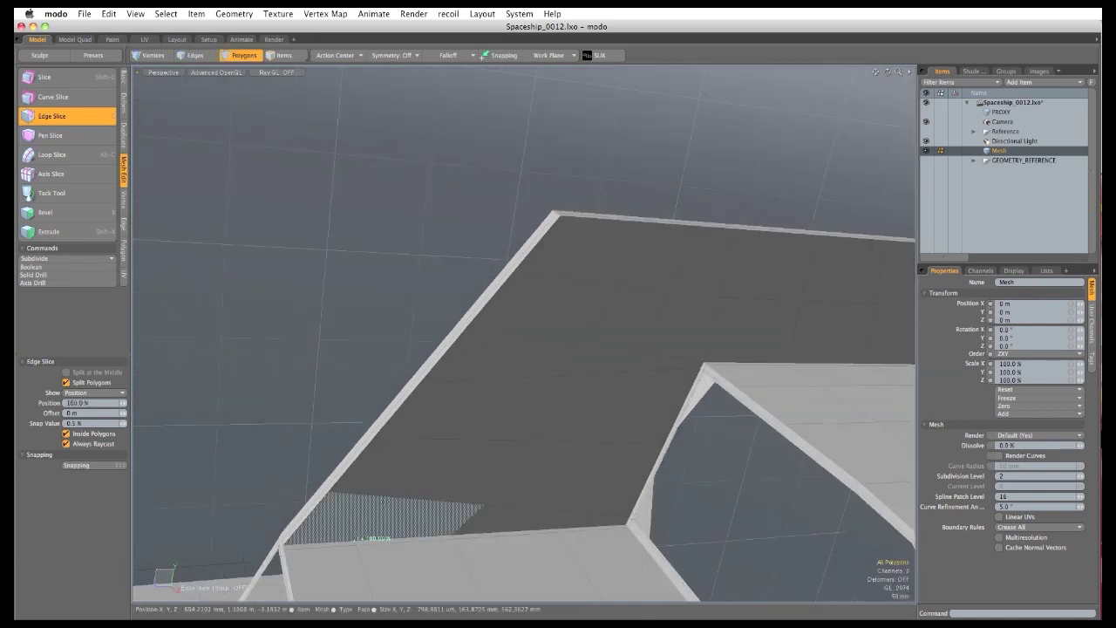
{"action": "left_click", "coordinate": [387, 496]}
{"action": "left_click", "coordinate": [437, 437]}
{"action": "left_click", "coordinate": [482, 375]}
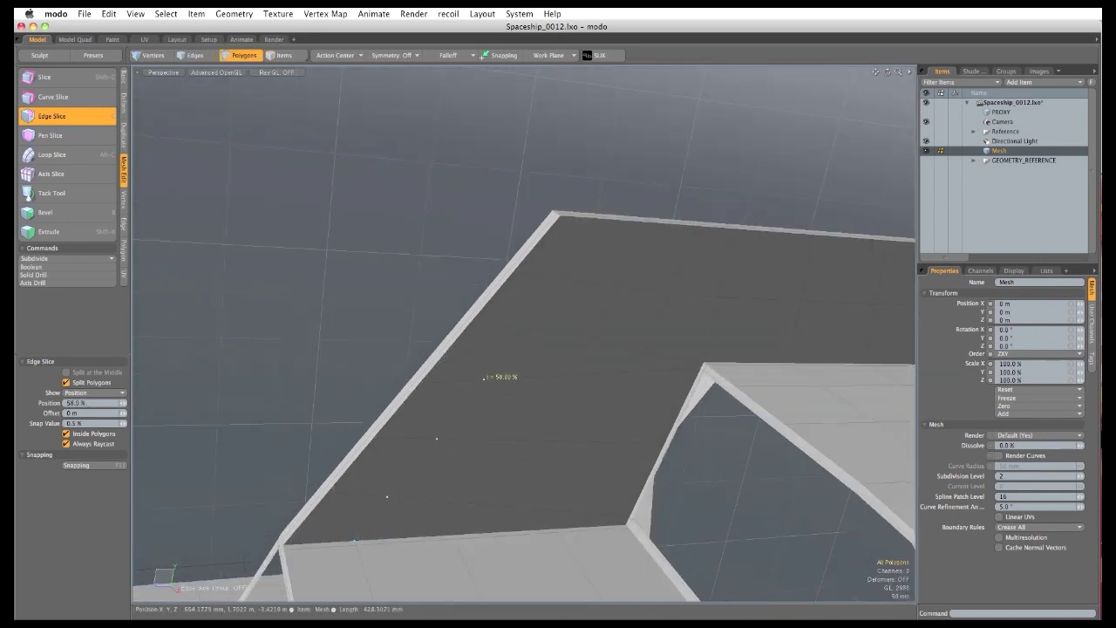
{"action": "left_click_drag", "start_coordinate": [562, 267], "coordinate": [552, 267], "text": "alt"}
{"action": "left_click", "coordinate": [564, 261]}
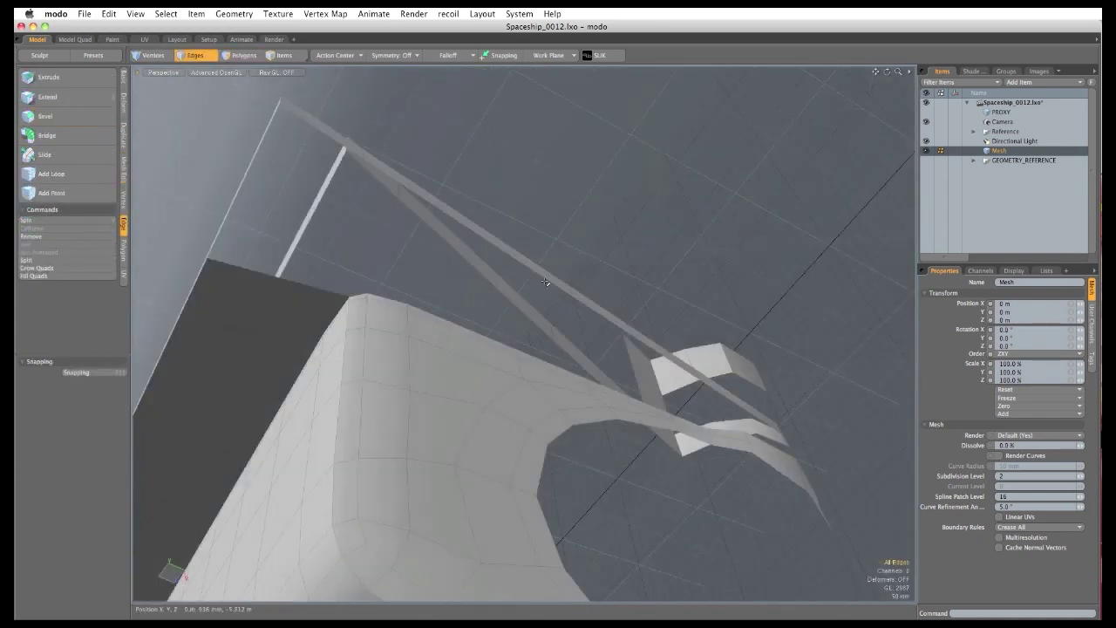
Fill the long tapering gap between the hull and the narrow strip with a single polygon.
{"action": "double_click", "coordinate": [545, 280]}
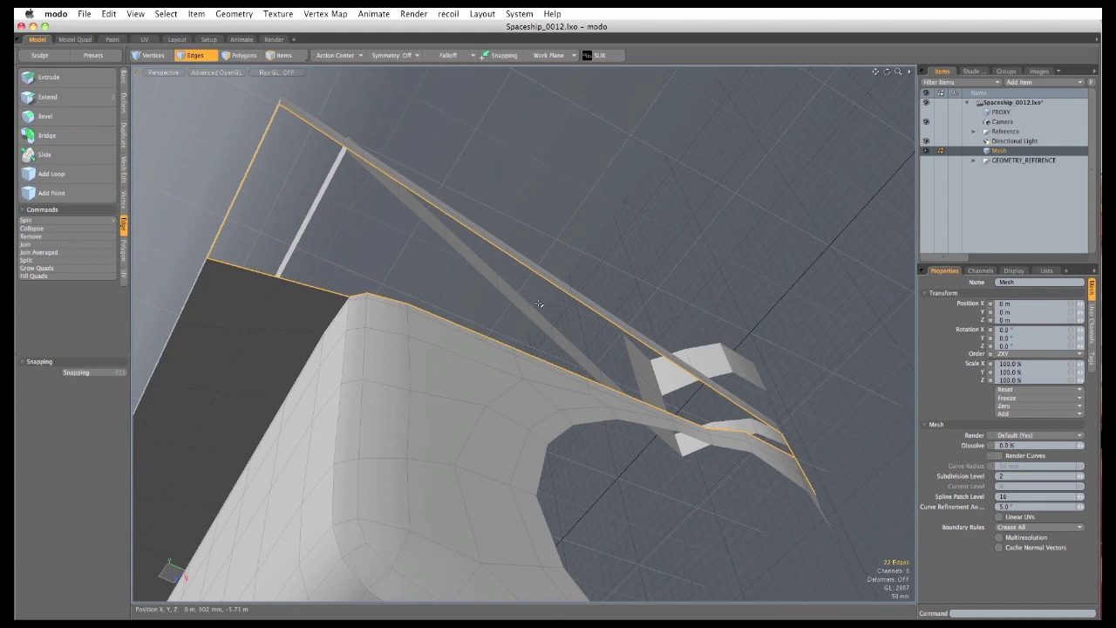
{"action": "key", "text": "p"}
{"action": "left_click_drag", "start_coordinate": [685, 396], "coordinate": [675, 440], "text": "alt"}
{"action": "left_click_drag", "start_coordinate": [675, 440], "coordinate": [674, 274], "text": "ctrl+alt"}
{"action": "left_click", "coordinate": [708, 426]}
{"action": "key", "text": "w"}
{"action": "key", "text": "space"}
{"action": "left_click", "coordinate": [536, 188]}
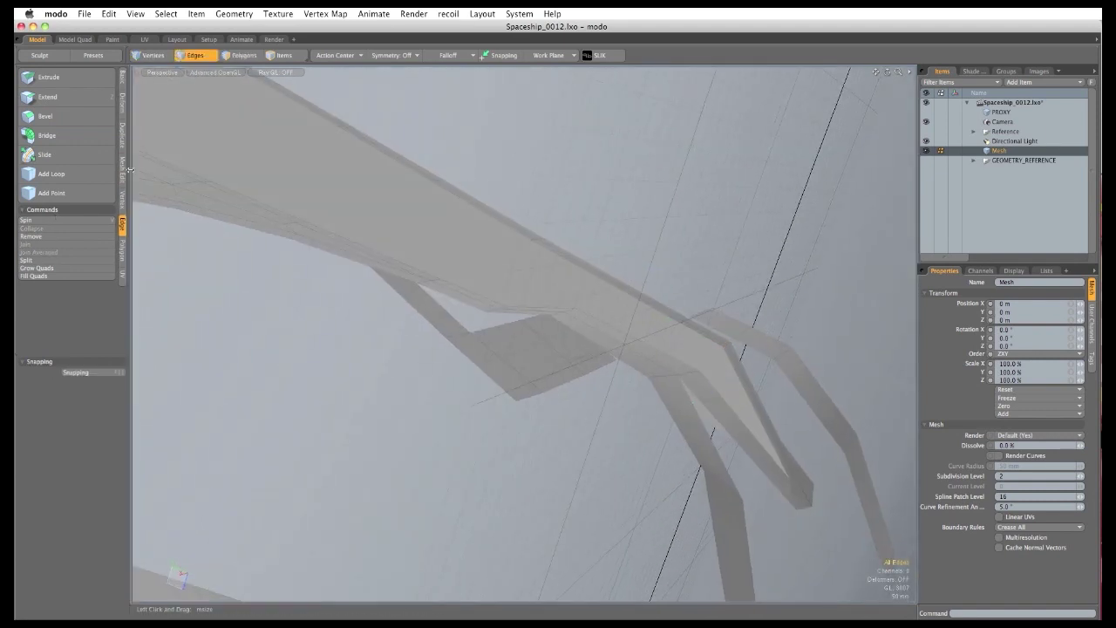
Edge Slice across the new tapering polygon near its pointed end, starting from the strip's bend.
{"action": "left_click", "coordinate": [124, 171]}
{"action": "left_click", "coordinate": [77, 117]}
{"action": "left_click_drag", "start_coordinate": [704, 389], "coordinate": [684, 375], "text": "alt"}
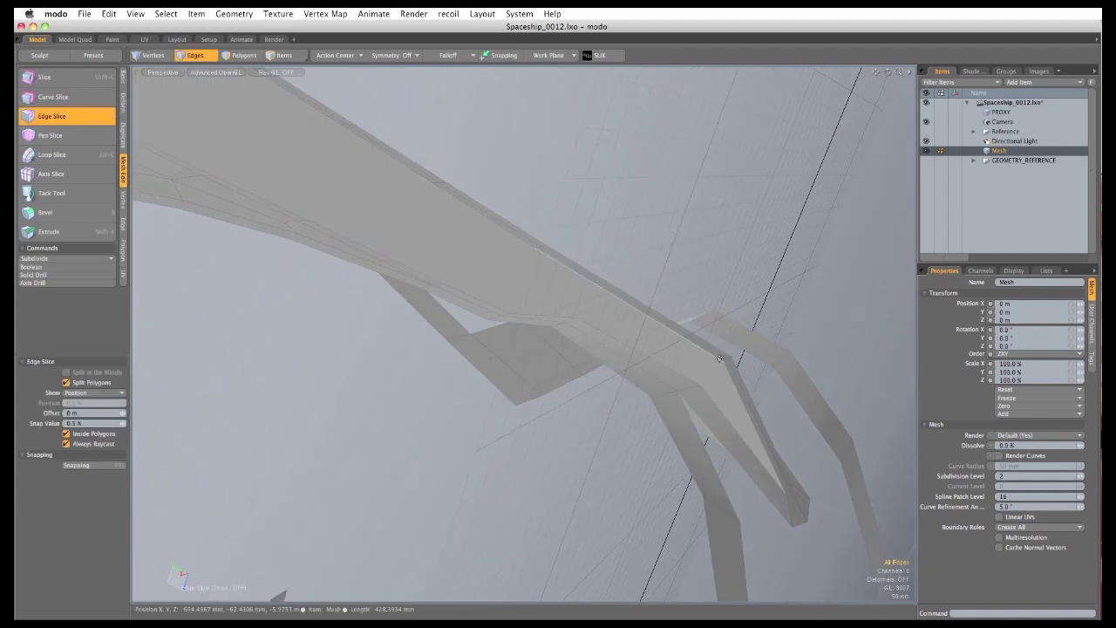
{"action": "left_click", "coordinate": [725, 360]}
{"action": "left_click", "coordinate": [699, 363]}
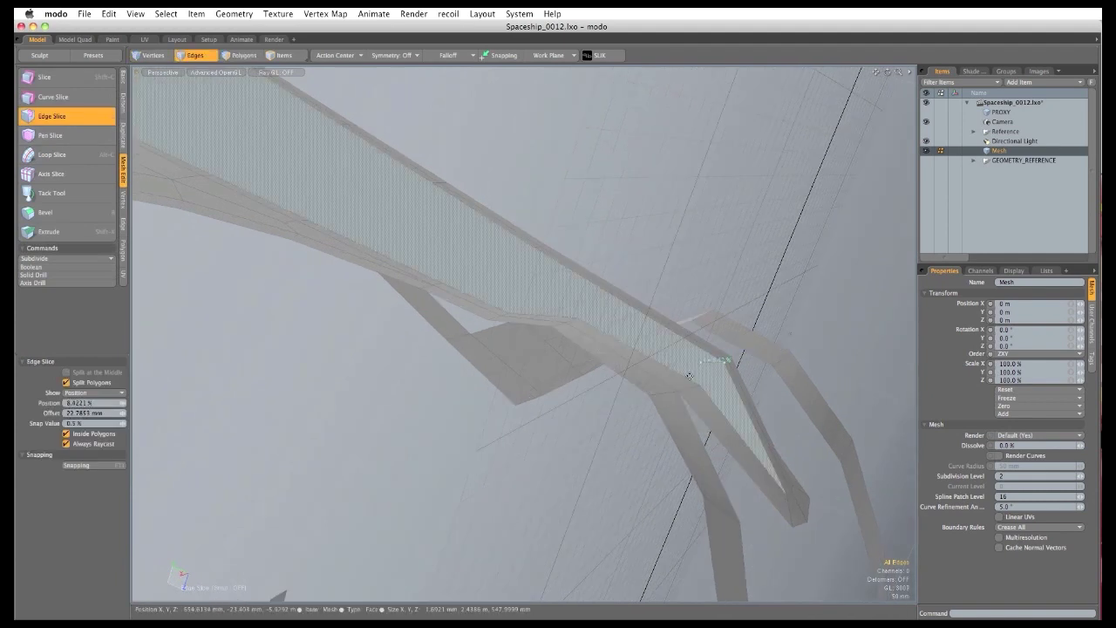
{"action": "left_click", "coordinate": [693, 380]}
{"action": "left_click_drag", "start_coordinate": [713, 397], "coordinate": [727, 414], "text": "alt"}
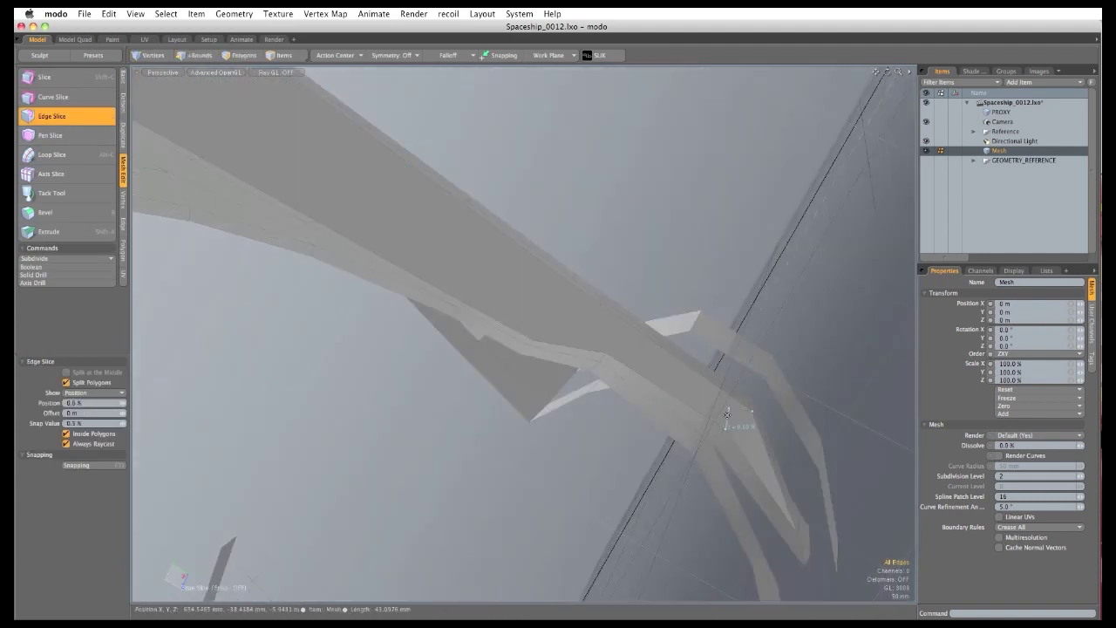
Slice a second cross cut through the tapering polygon, from the strip through inner points to the bend on the hull border.
{"action": "left_click_drag", "start_coordinate": [615, 338], "coordinate": [523, 385], "text": "alt"}
{"action": "left_click", "coordinate": [620, 363]}
{"action": "left_click", "coordinate": [614, 389]}
{"action": "left_click", "coordinate": [599, 394]}
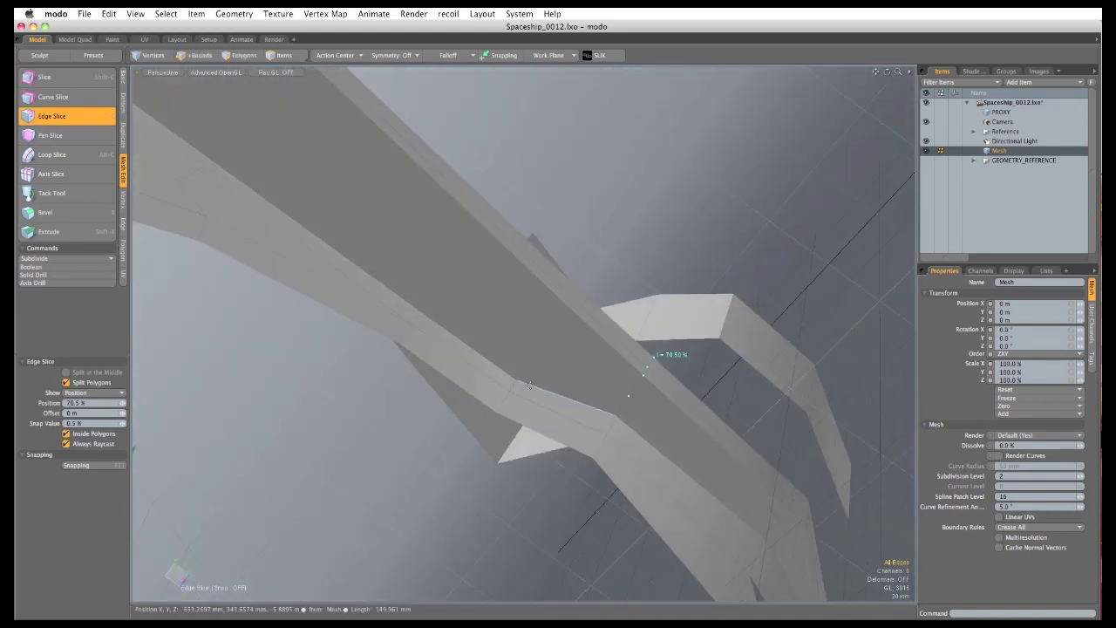
Slice further cross cuts through the wider part of the tapering polygon, joining hull border vertices to the strip.
{"action": "left_click_drag", "start_coordinate": [593, 311], "coordinate": [479, 350], "text": "alt"}
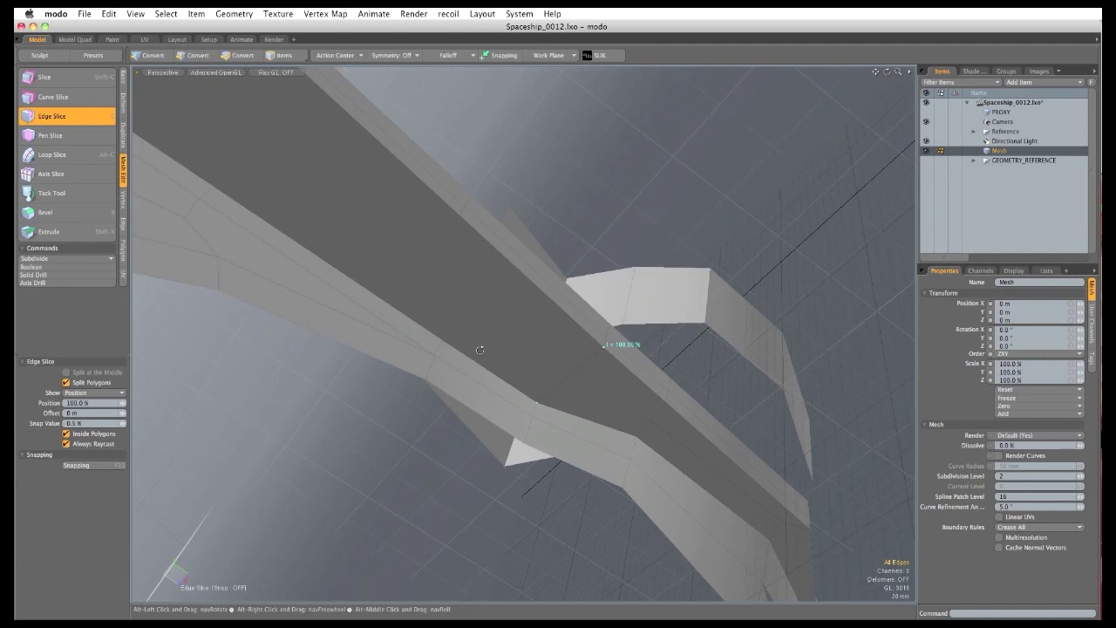
{"action": "left_click", "coordinate": [442, 340], "text": "shift"}
{"action": "left_click", "coordinate": [468, 218]}
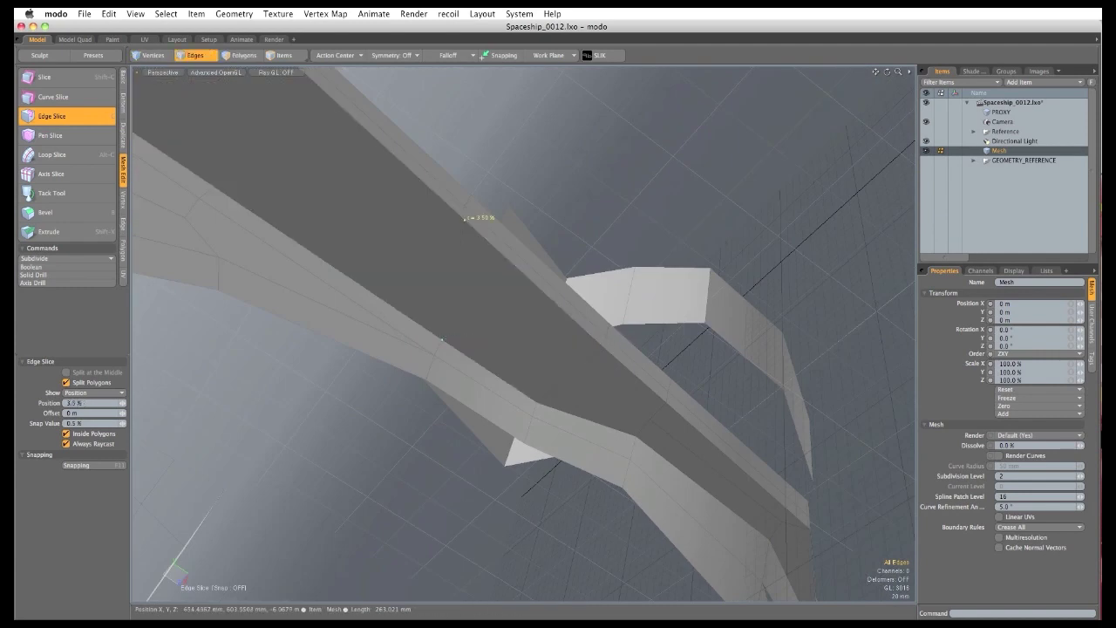
{"action": "left_click_drag", "start_coordinate": [510, 288], "coordinate": [580, 365], "text": "alt"}
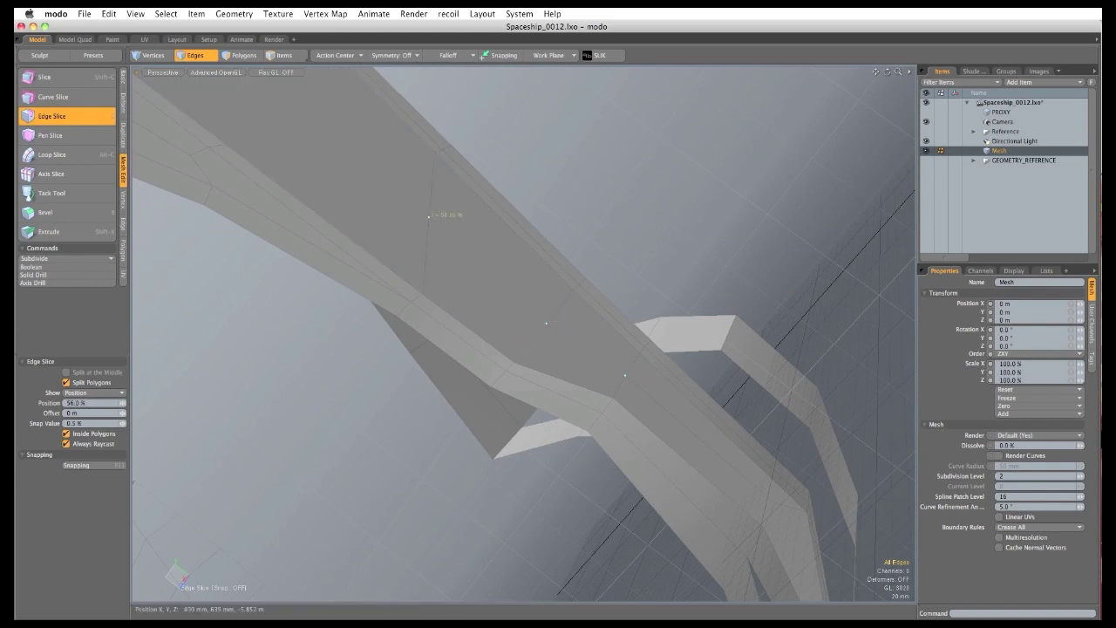
Start a lengthwise Edge Slice along the tapering polygon, placing inner points midway between the hull border and the outer rim.
{"action": "left_click_drag", "start_coordinate": [428, 216], "coordinate": [429, 219]}
{"action": "left_click_drag", "start_coordinate": [515, 291], "coordinate": [570, 282], "text": "alt"}
{"action": "left_click", "coordinate": [617, 284]}
{"action": "left_click", "coordinate": [529, 217]}
{"action": "left_click_drag", "start_coordinate": [418, 231], "coordinate": [498, 365], "text": "alt+shift"}
{"action": "left_click", "coordinate": [517, 273]}
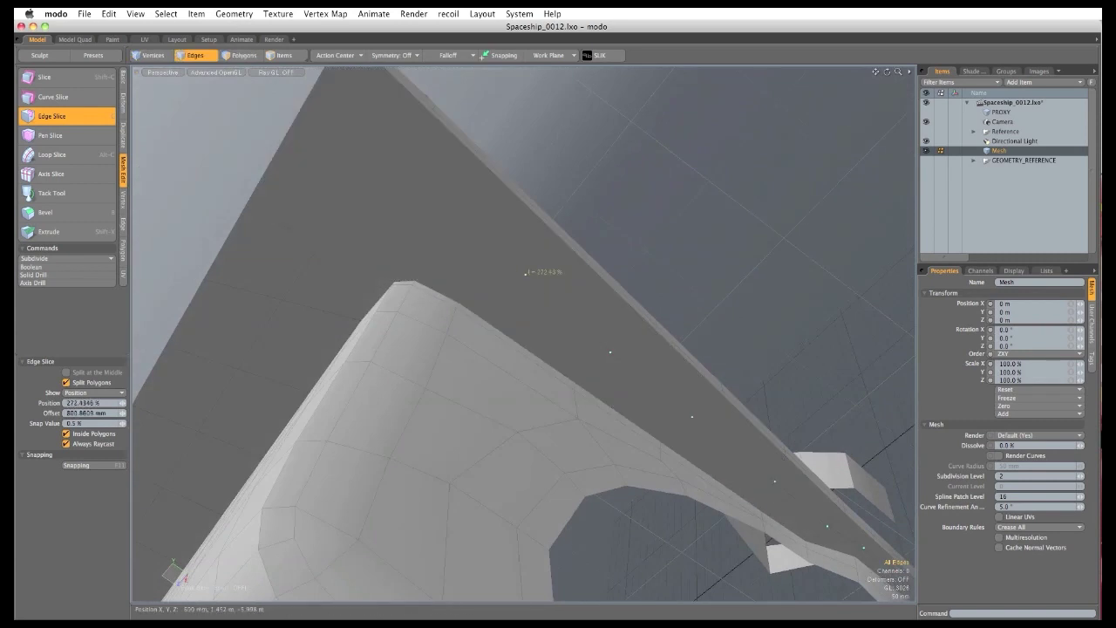
Carry the lengthwise slice around the hull's rounded corner, ending at the vertex of the existing quads on the far side.
{"action": "left_click", "coordinate": [482, 224]}
{"action": "left_click", "coordinate": [428, 197]}
{"action": "left_click_drag", "start_coordinate": [393, 228], "coordinate": [382, 206], "text": "alt"}
{"action": "left_click", "coordinate": [417, 209]}
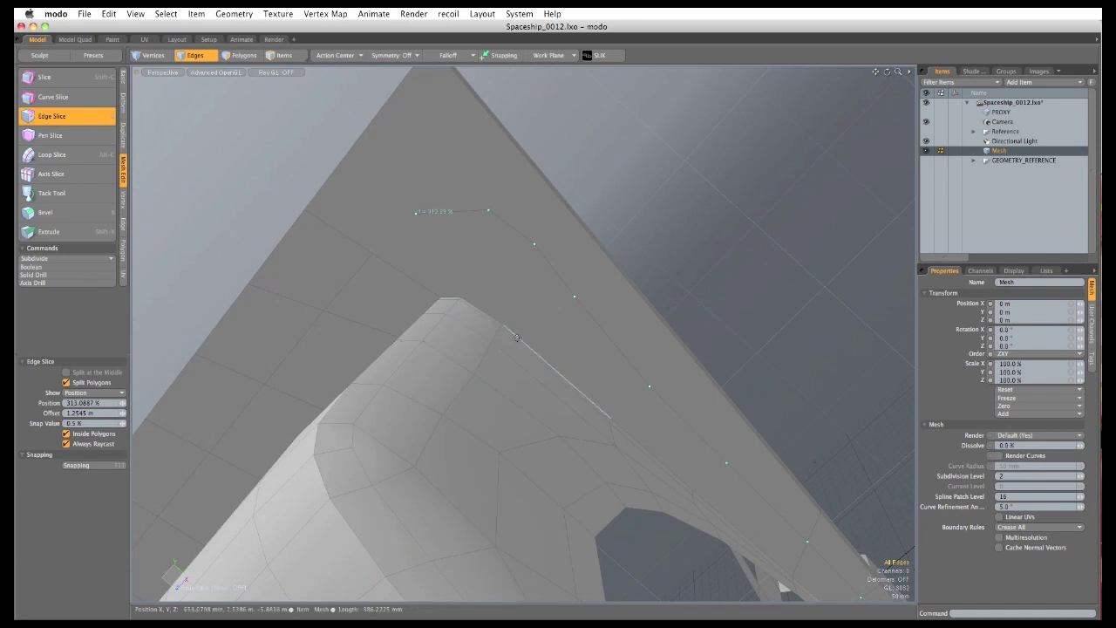
{"action": "left_click_drag", "start_coordinate": [467, 285], "coordinate": [493, 296], "text": "alt"}
{"action": "left_click", "coordinate": [400, 272]}
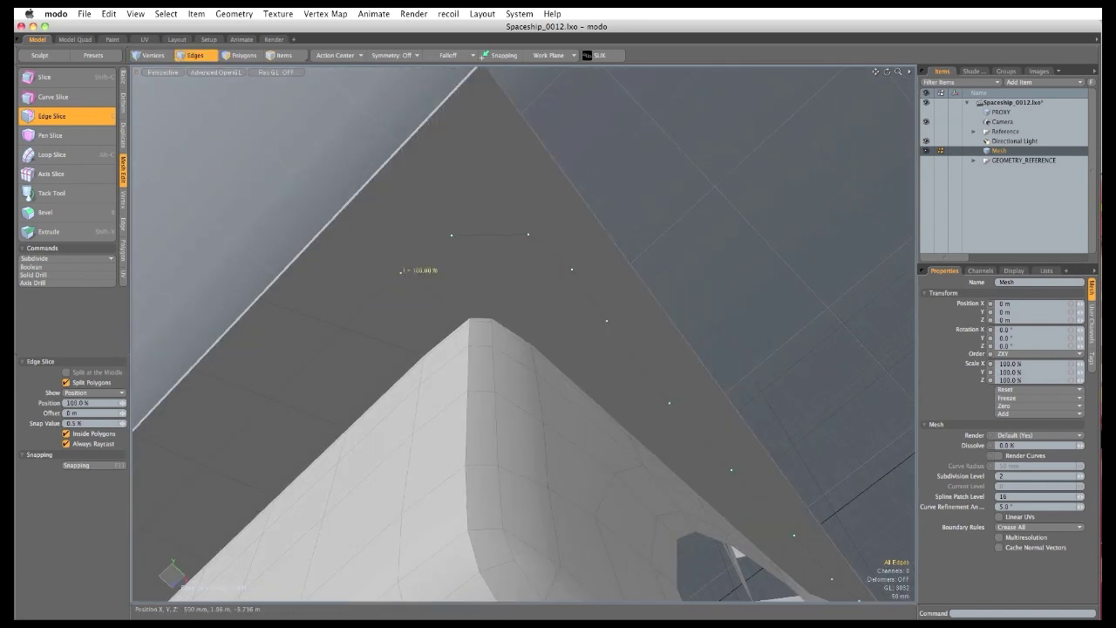
Slice cross cuts from the hull corner and border vertices to the points of the lengthwise cut and on towards the outer rim.
{"action": "left_click_drag", "start_coordinate": [441, 272], "coordinate": [413, 265], "text": "alt"}
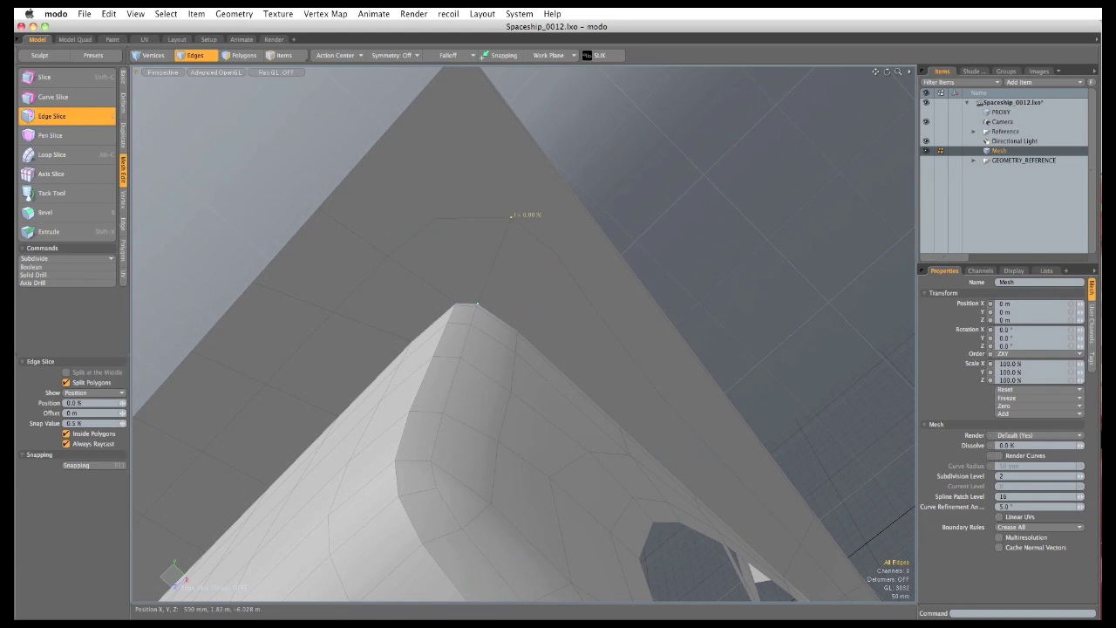
{"action": "left_click_drag", "start_coordinate": [477, 304], "coordinate": [441, 338], "text": "alt"}
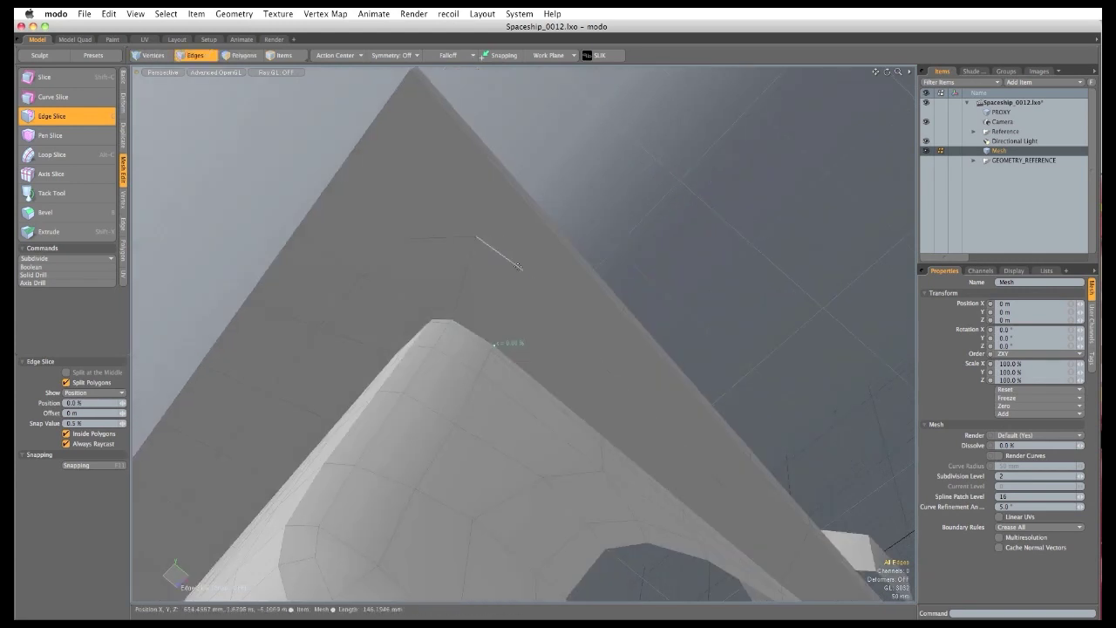
{"action": "left_click_drag", "start_coordinate": [526, 355], "coordinate": [561, 407], "text": "alt"}
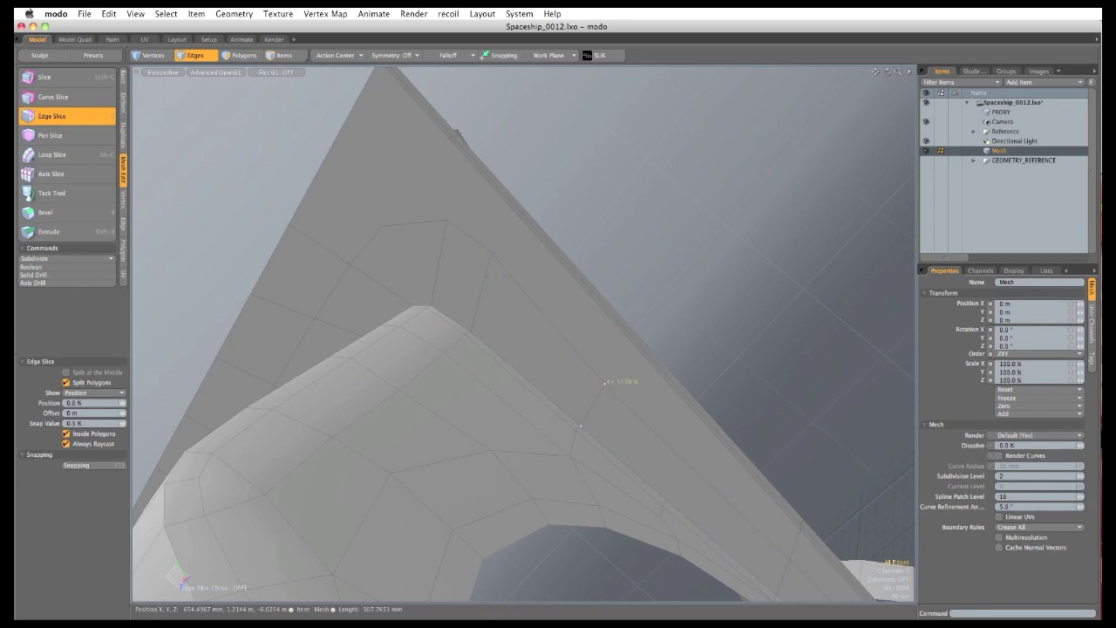
{"action": "left_click_drag", "start_coordinate": [582, 426], "coordinate": [499, 337], "text": "alt"}
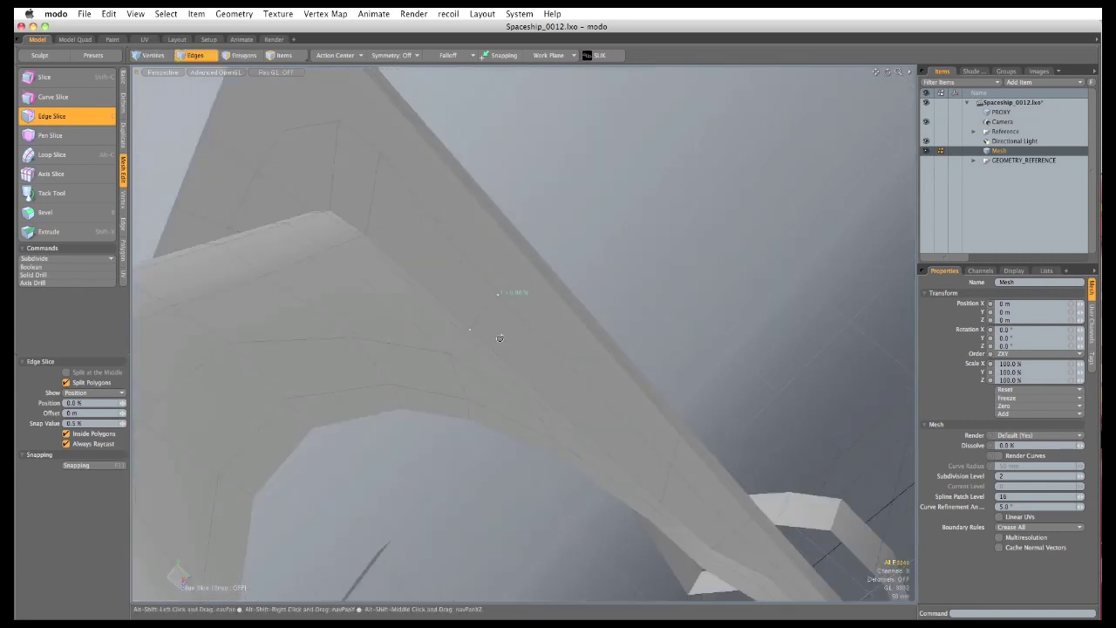
{"action": "left_click", "coordinate": [579, 375]}
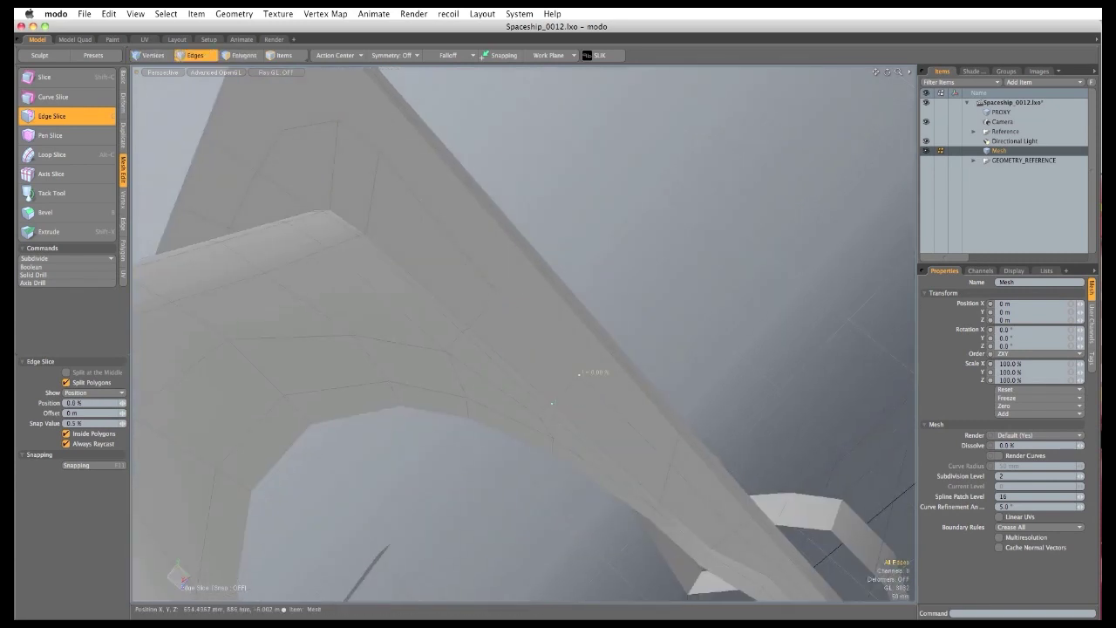
{"action": "left_click", "coordinate": [606, 348]}
{"action": "left_click", "coordinate": [498, 295], "text": "shift"}
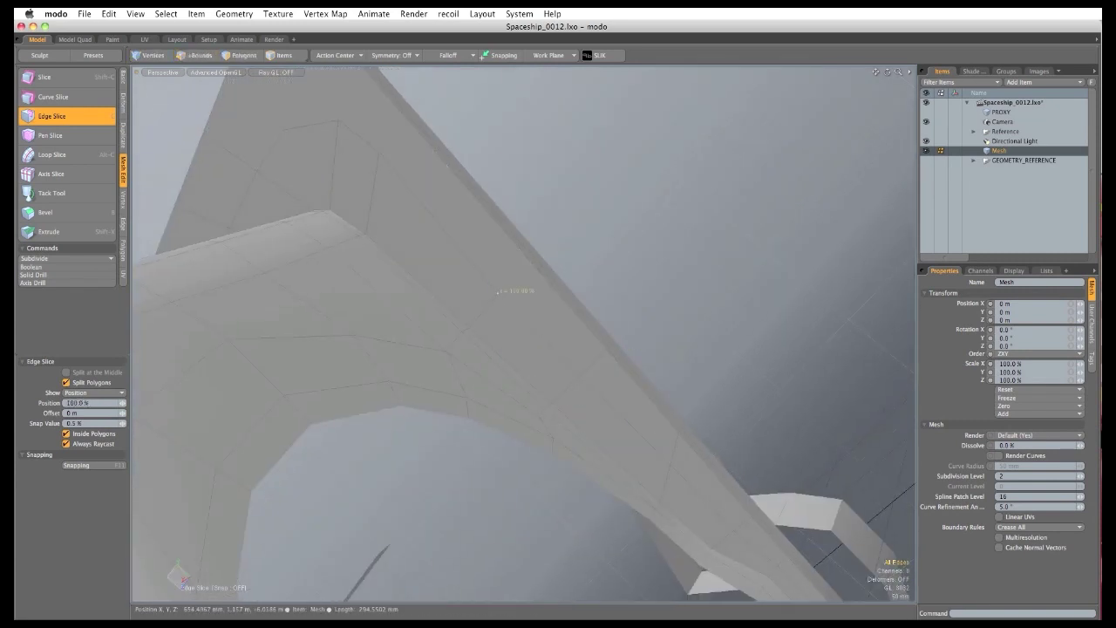
{"action": "left_click", "coordinate": [538, 270]}
Examine the polygons and edges between the lengthwise cut and the outer rim of the fin.
{"action": "left_click_drag", "start_coordinate": [359, 258], "coordinate": [368, 296], "text": "alt"}
{"action": "mouse_move", "coordinate": [368, 296]}
{"action": "left_mouse_down", "text": "alt+shift"}
{"action": "mouse_move", "coordinate": [428, 339]}
{"action": "mouse_move", "coordinate": [346, 296]}
{"action": "left_mouse_up", "text": "alt+shift"}
{"action": "key", "text": "space"}
{"action": "key", "text": "space"}
{"action": "key", "text": "space"}
{"action": "key", "text": "space"}
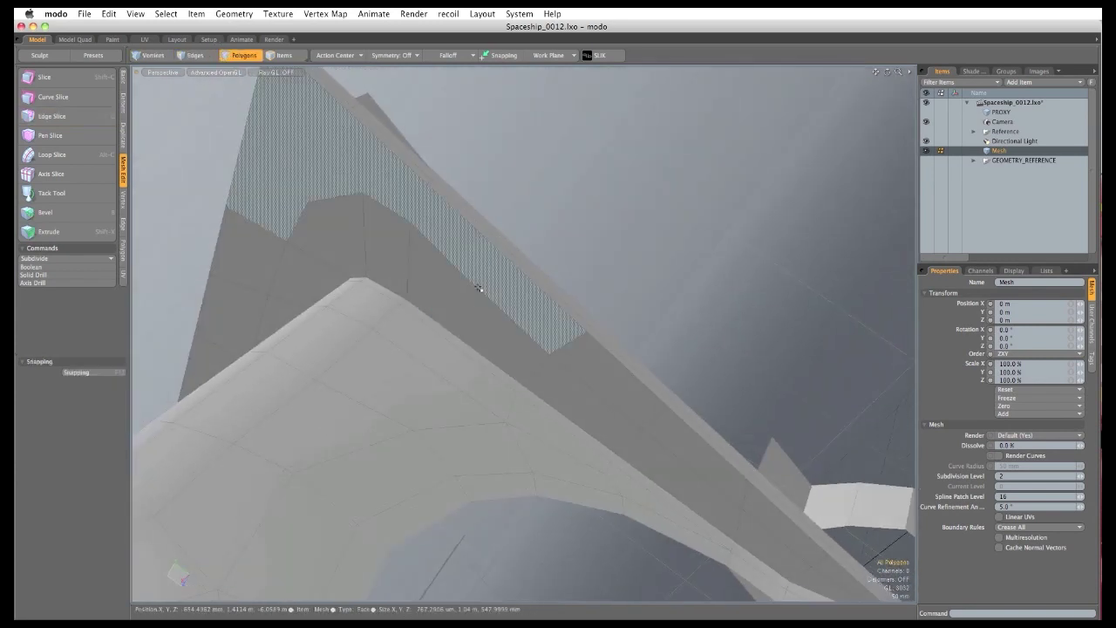
{"action": "left_click_drag", "start_coordinate": [472, 284], "coordinate": [461, 271]}
{"action": "key", "text": "space"}
{"action": "key", "text": "space"}
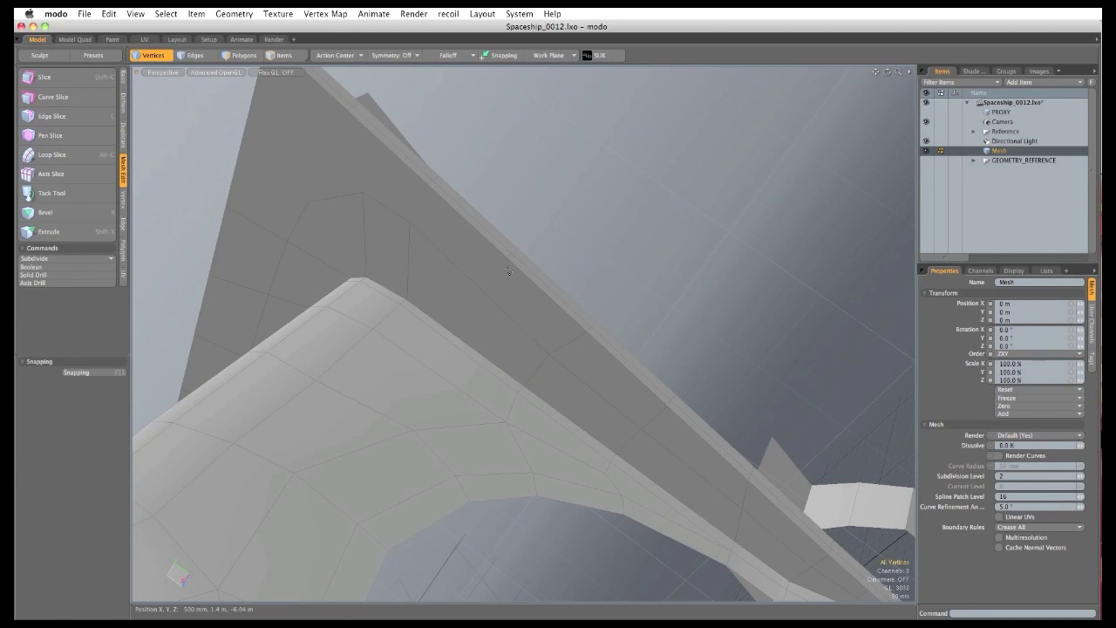
{"action": "key", "text": "2"}
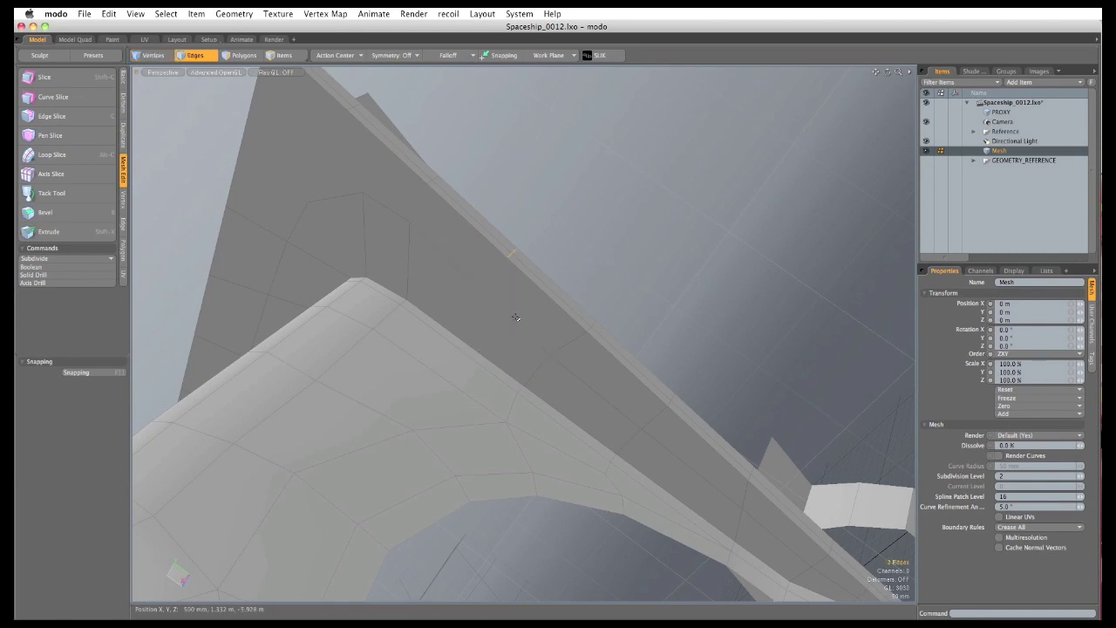
{"action": "mouse_move", "coordinate": [428, 373]}
{"action": "left_mouse_down", "text": "alt"}
{"action": "mouse_move", "coordinate": [481, 366]}
{"action": "mouse_move", "coordinate": [505, 260]}
{"action": "mouse_move", "coordinate": [498, 319]}
{"action": "mouse_move", "coordinate": [445, 363]}
{"action": "mouse_move", "coordinate": [434, 359]}
{"action": "left_mouse_up", "text": "alt"}
{"action": "left_click_drag", "start_coordinate": [394, 308], "coordinate": [440, 326], "text": "alt"}
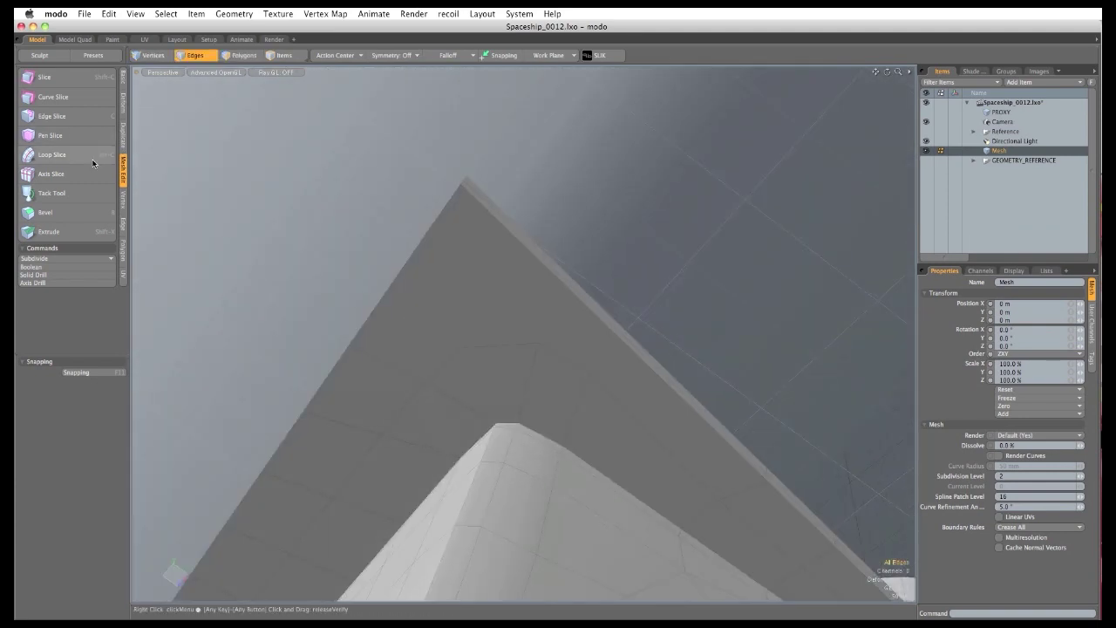
Edge Slice from two points of the lengthwise cut out to the fin's outer rim, undoing a stray slice point.
{"action": "left_click", "coordinate": [93, 118]}
{"action": "left_click", "coordinate": [589, 374]}
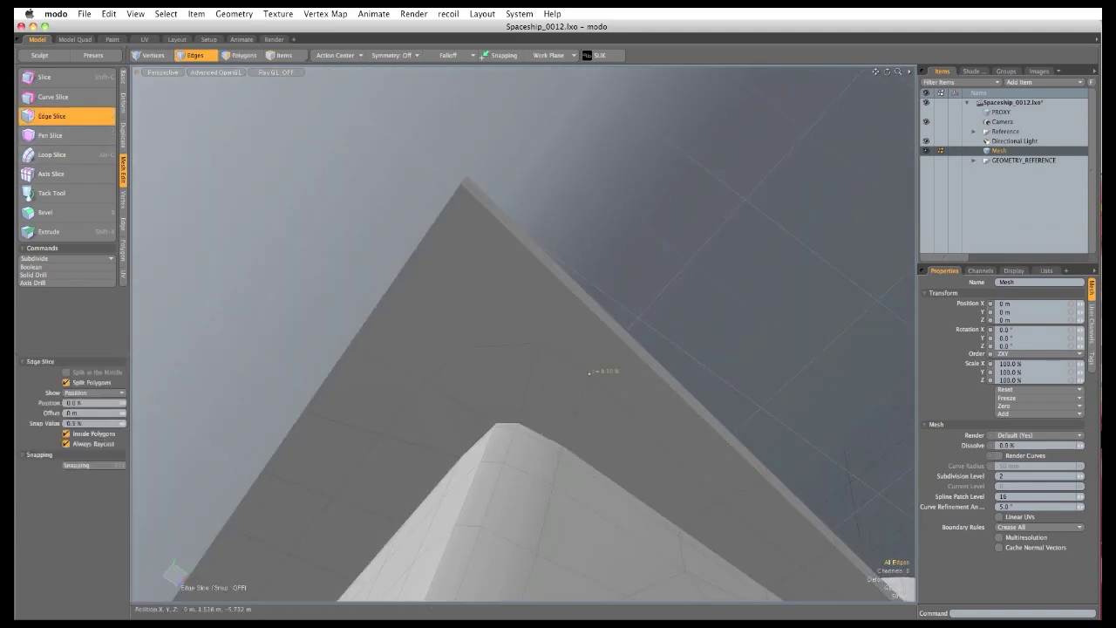
{"action": "left_click", "coordinate": [621, 338]}
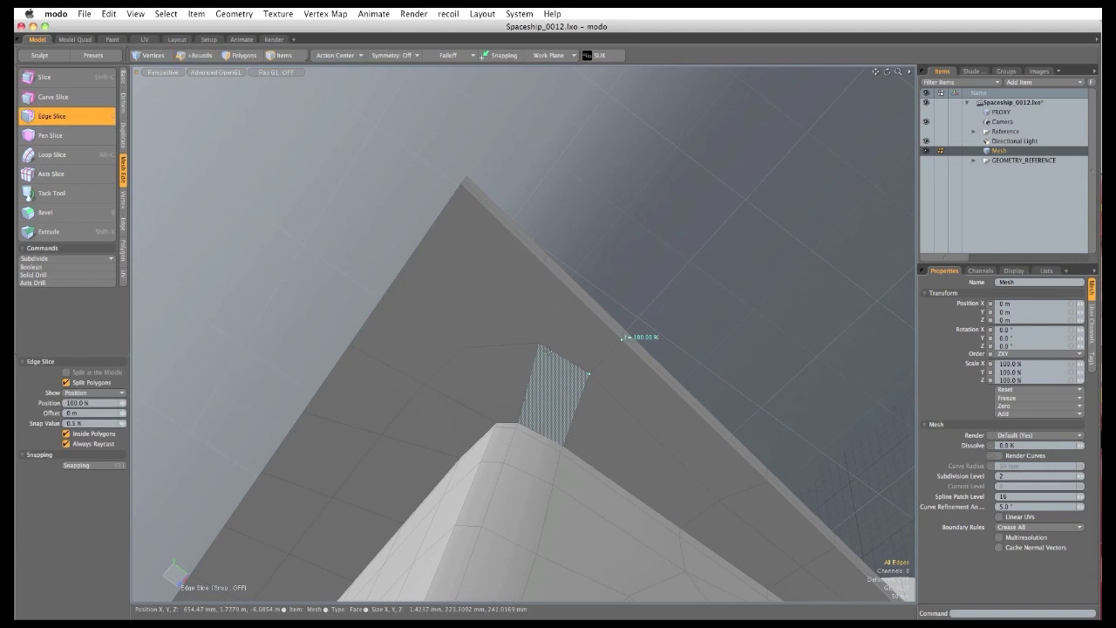
{"action": "left_click", "coordinate": [537, 342], "text": "shift"}
{"action": "left_click", "coordinate": [538, 260]}
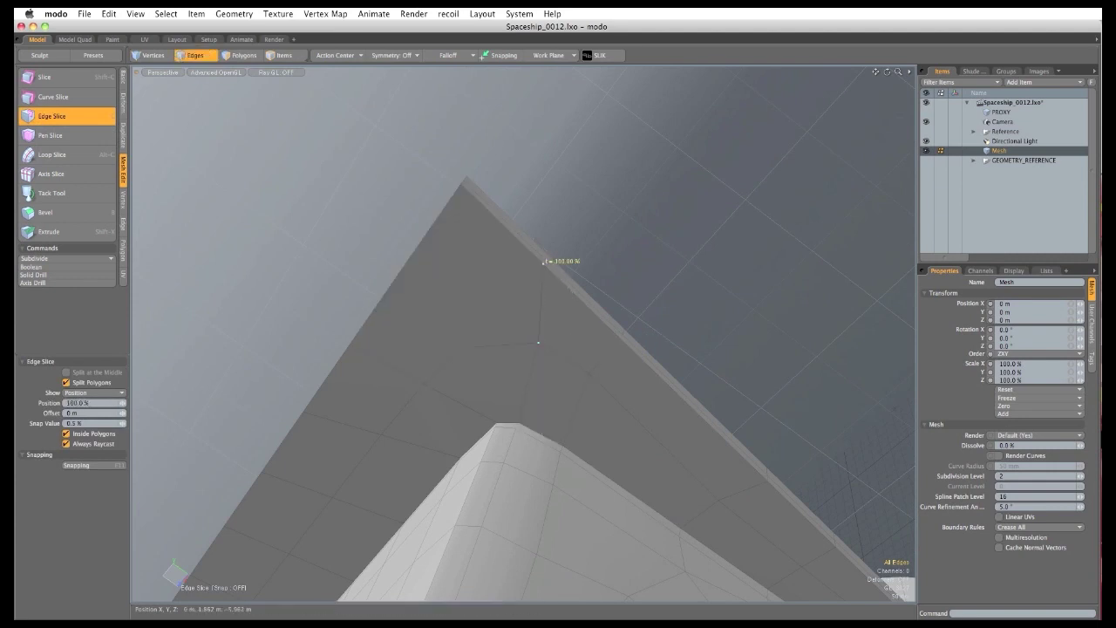
{"action": "left_click_drag", "start_coordinate": [538, 260], "coordinate": [585, 324], "text": "alt"}
{"action": "key", "text": "super+z"}
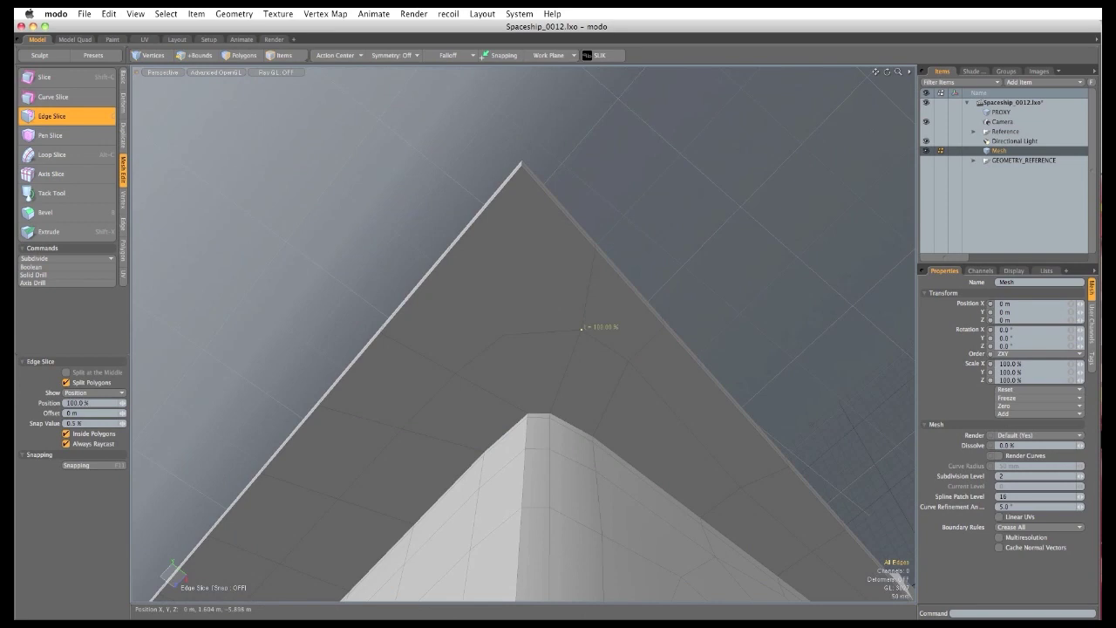
Slice from the inner corner point of the lengthwise cut to the rim on the other side of the fin's tip.
{"action": "left_click_drag", "start_coordinate": [482, 279], "coordinate": [508, 329], "text": "alt"}
{"action": "left_click_drag", "start_coordinate": [499, 289], "coordinate": [536, 223], "text": "alt"}
{"action": "left_click", "coordinate": [551, 252]}
{"action": "left_click", "coordinate": [550, 311]}
{"action": "left_click_drag", "start_coordinate": [506, 297], "coordinate": [543, 318], "text": "alt"}
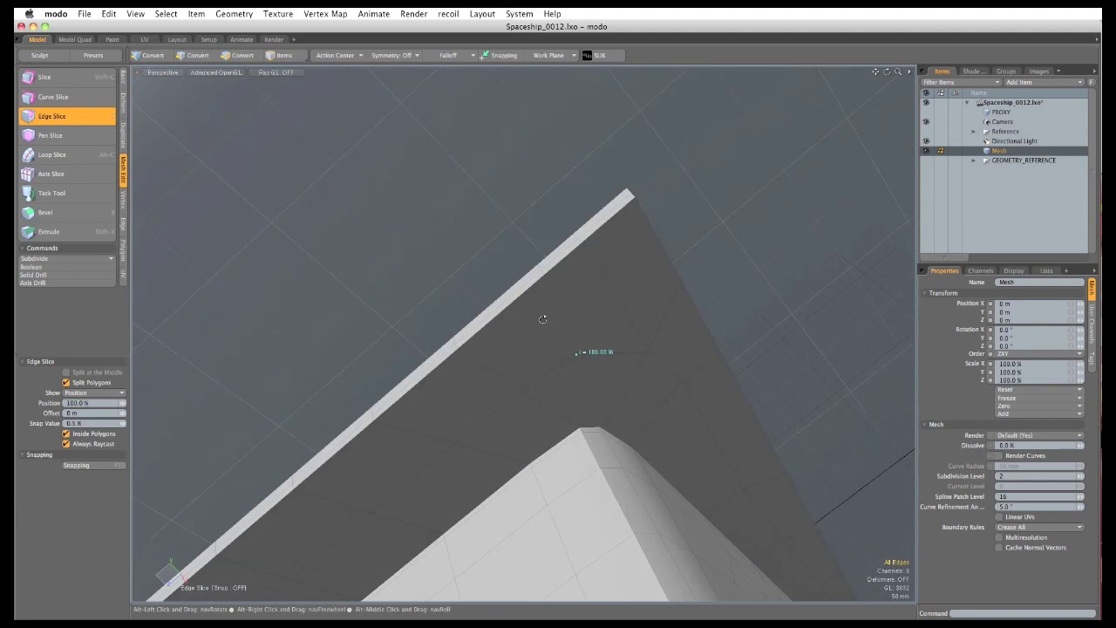
{"action": "left_click", "coordinate": [547, 271]}
{"action": "key", "text": "space"}
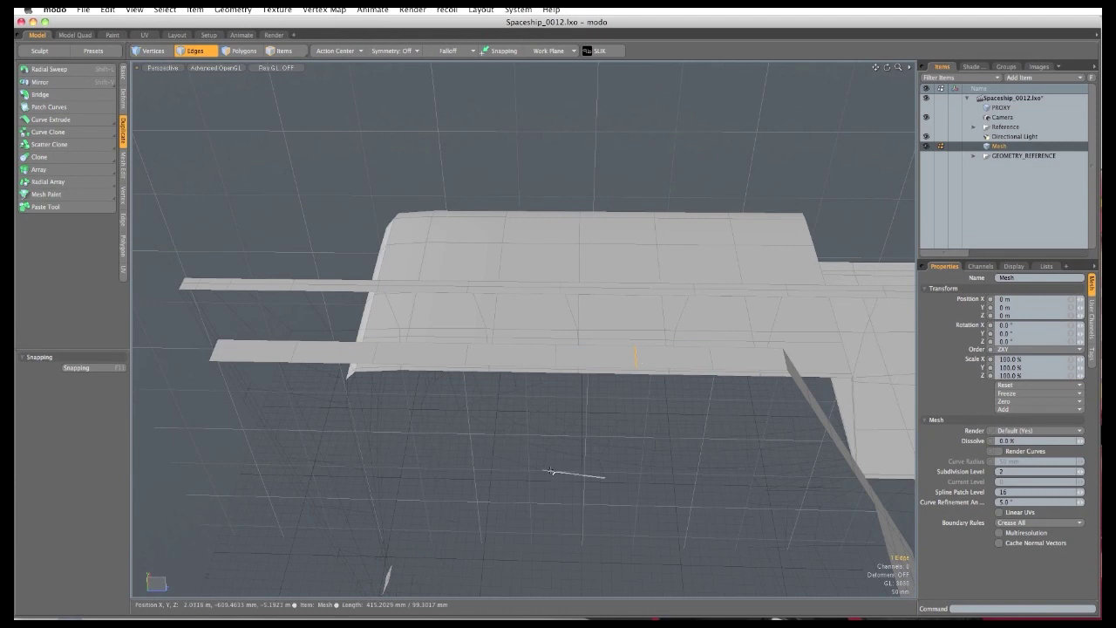
Bridge the facing edge runs of the two long parallel strips to close the gap between them.
{"action": "key", "text": "BackSpace"}
{"action": "left_click", "coordinate": [721, 349]}
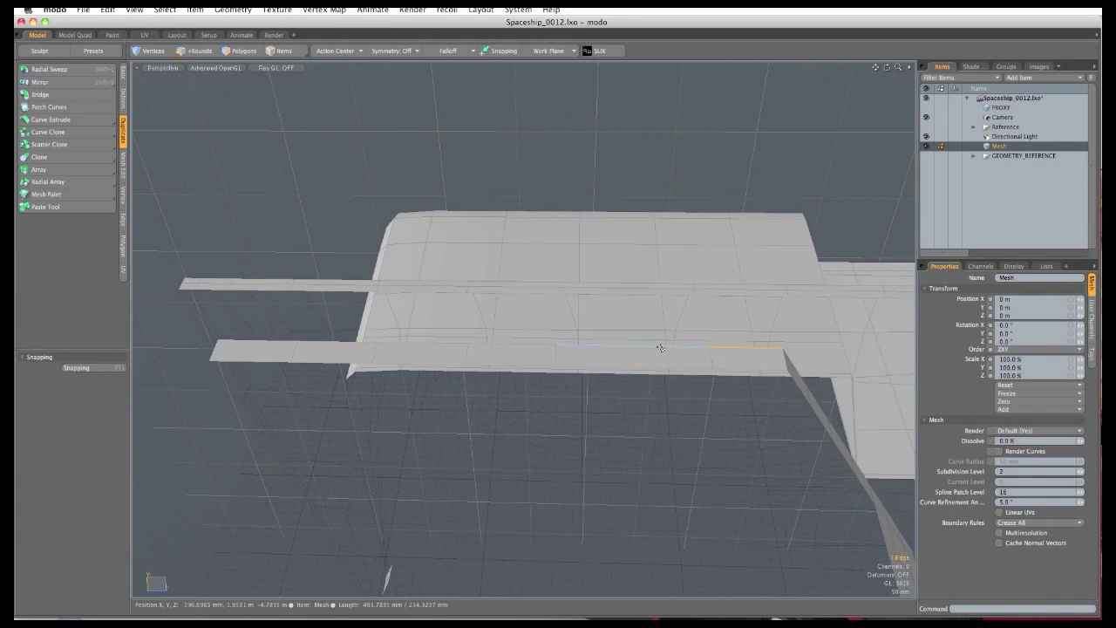
{"action": "left_click", "coordinate": [659, 347], "text": "shift"}
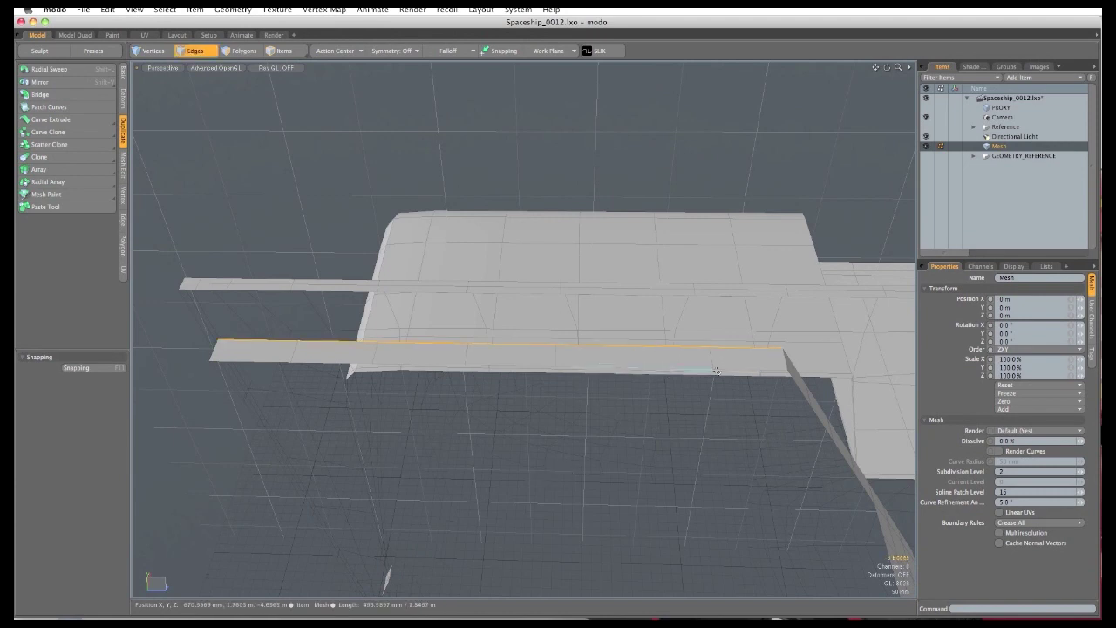
{"action": "left_click", "coordinate": [671, 298], "text": "shift"}
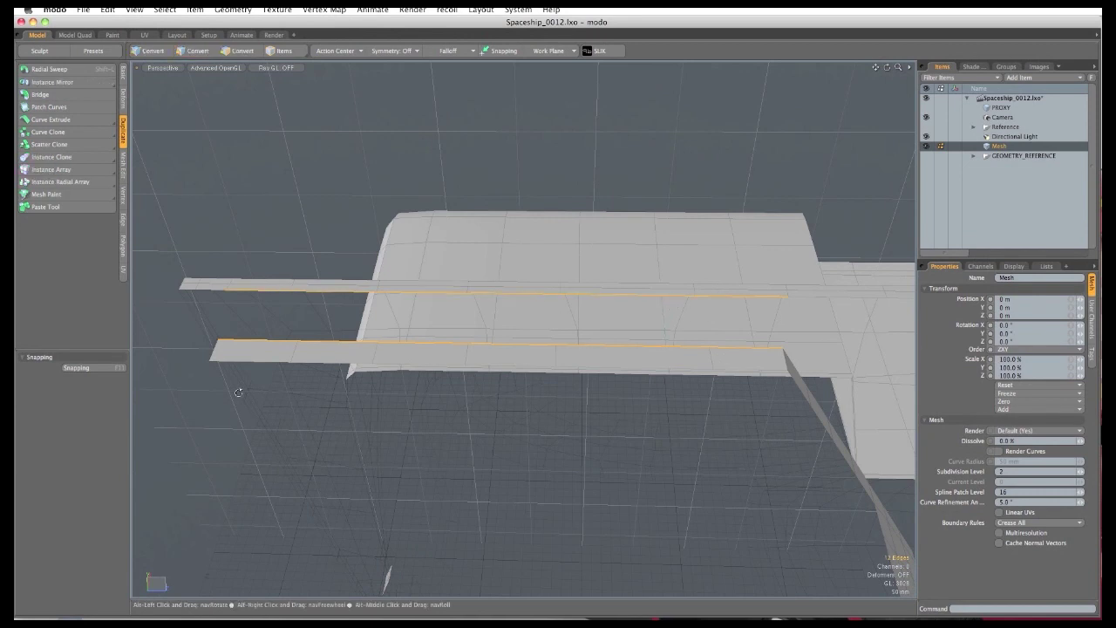
{"action": "left_click_drag", "start_coordinate": [239, 410], "coordinate": [388, 344], "text": "alt"}
{"action": "left_click_drag", "start_coordinate": [389, 345], "coordinate": [416, 343], "text": "ctrl+alt"}
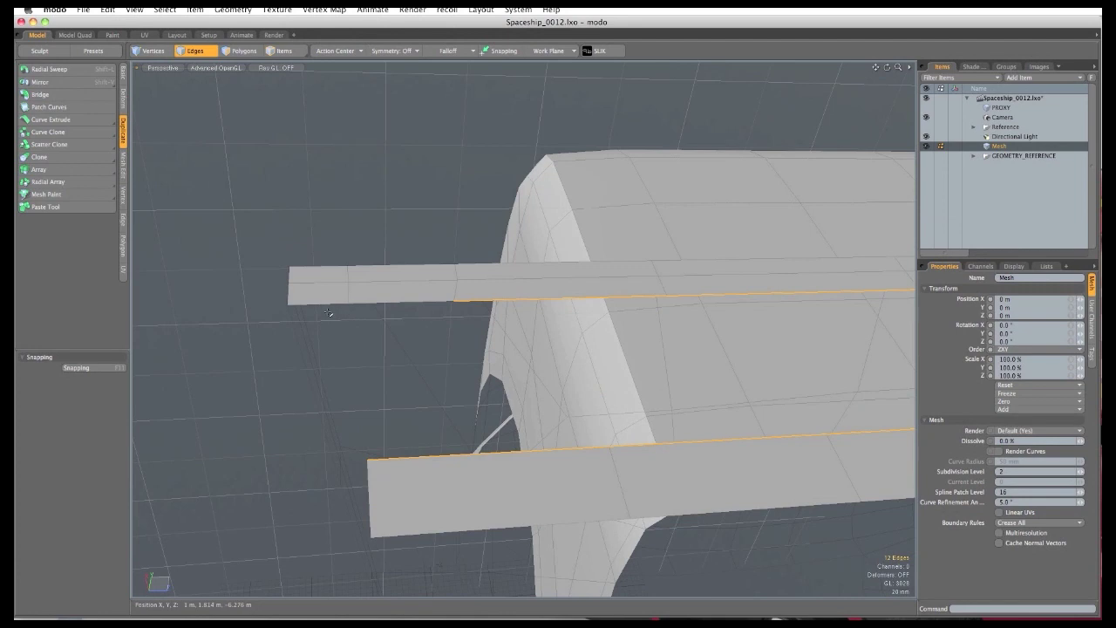
{"action": "mouse_move", "coordinate": [375, 335]}
{"action": "left_mouse_down", "text": "ctrl+alt"}
{"action": "mouse_move", "coordinate": [344, 341]}
{"action": "mouse_move", "coordinate": [357, 329]}
{"action": "left_mouse_up", "text": "ctrl+alt"}
{"action": "left_click_drag", "start_coordinate": [357, 329], "coordinate": [403, 285], "text": "alt+shift"}
{"action": "left_click_drag", "start_coordinate": [238, 398], "coordinate": [207, 394], "text": "alt"}
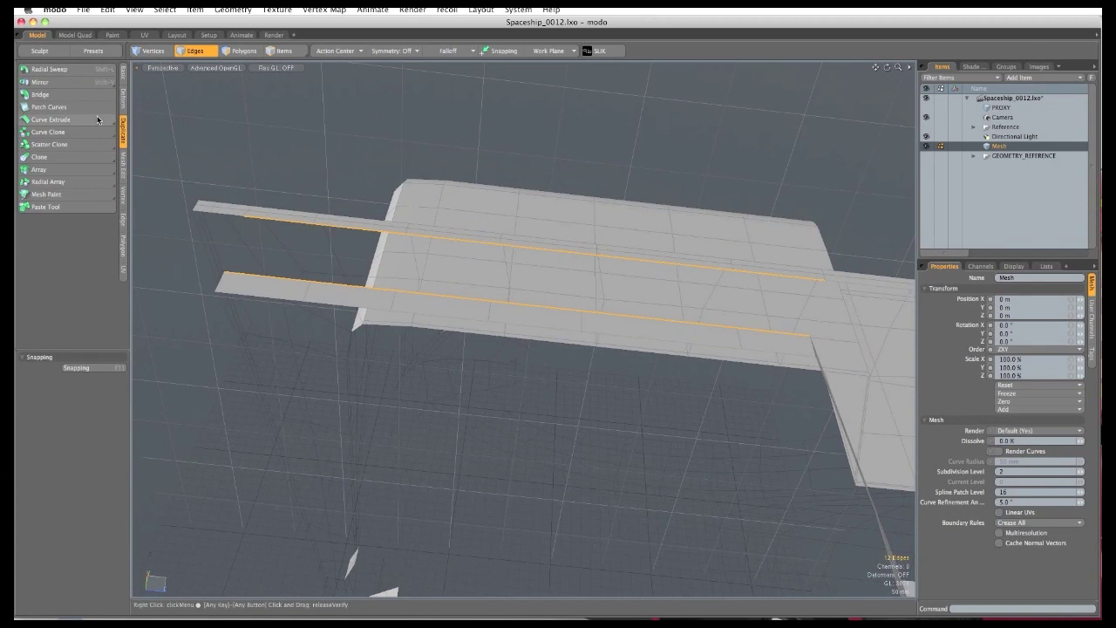
{"action": "left_click", "coordinate": [40, 95]}
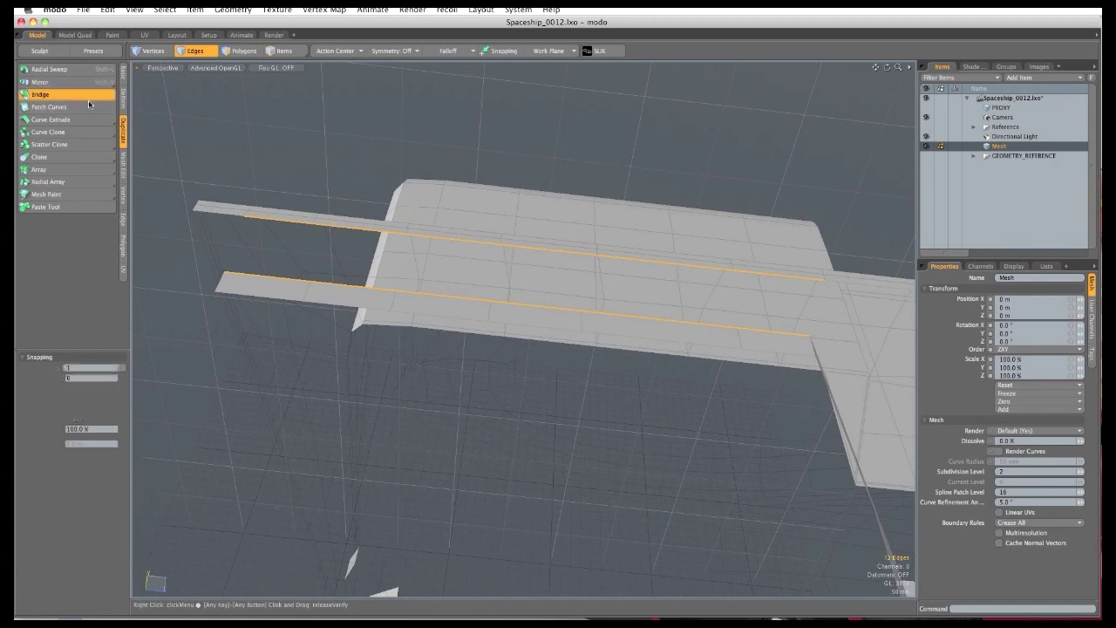
{"action": "left_click", "coordinate": [375, 434]}
{"action": "key", "text": "space"}
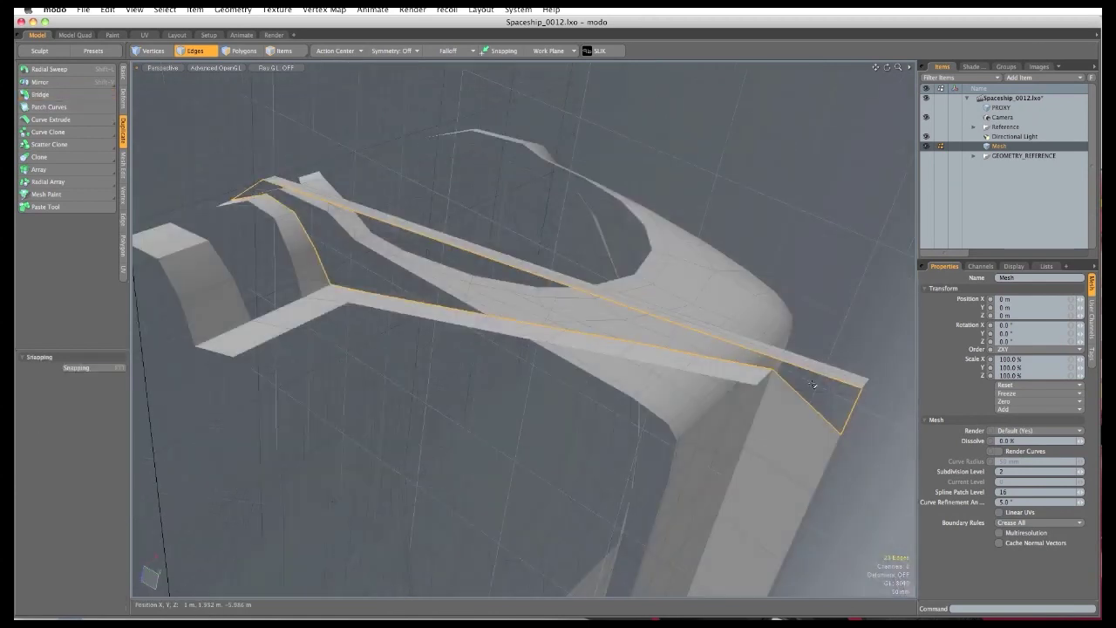
Fill the opening enclosed by the selected border edges with a single polygon and clear the selection.
{"action": "key", "text": "p"}
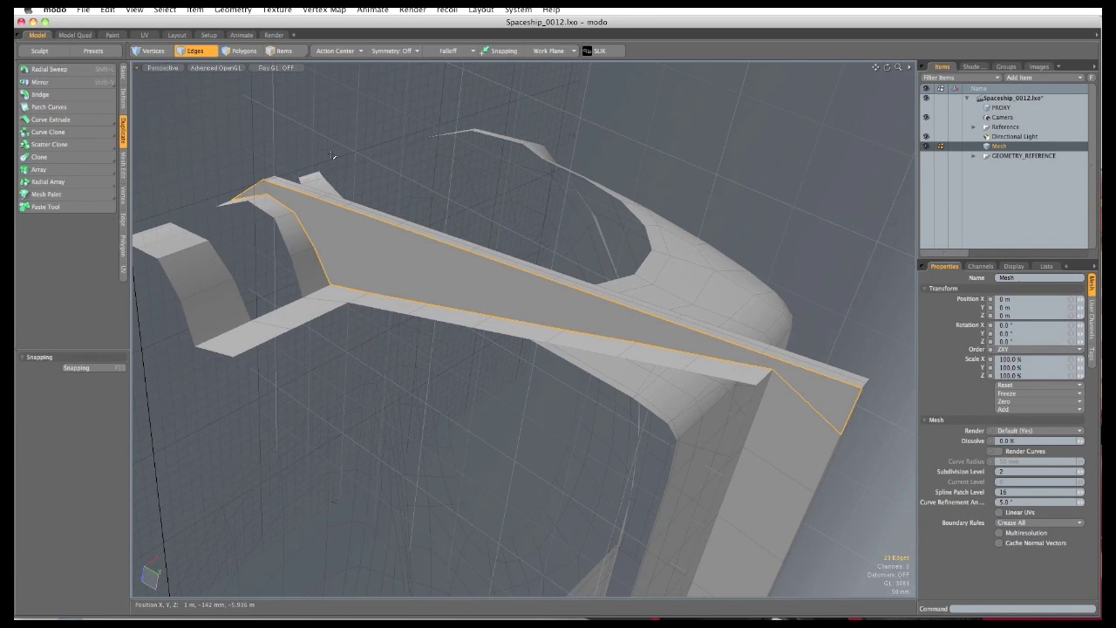
{"action": "left_click", "coordinate": [235, 153]}
Edge Slice across the narrow part of the new polygon, joining the bends of the curved strip and the upper strip.
{"action": "left_click", "coordinate": [123, 164]}
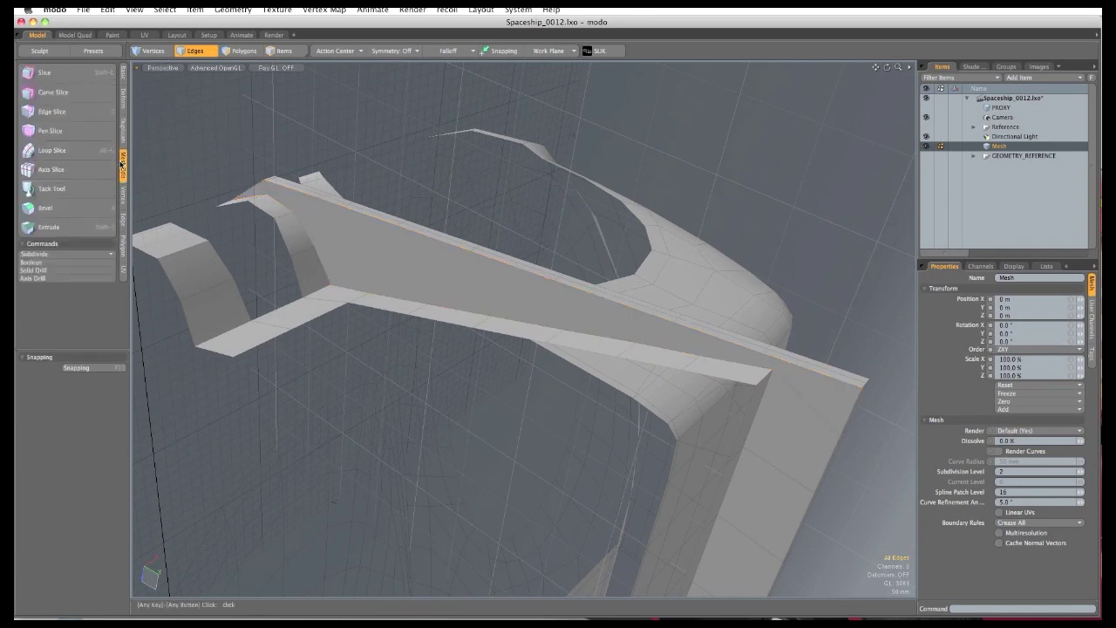
{"action": "left_click", "coordinate": [81, 112]}
{"action": "left_click_drag", "start_coordinate": [341, 394], "coordinate": [448, 301], "text": "alt"}
{"action": "left_click", "coordinate": [414, 283]}
{"action": "left_click", "coordinate": [405, 246]}
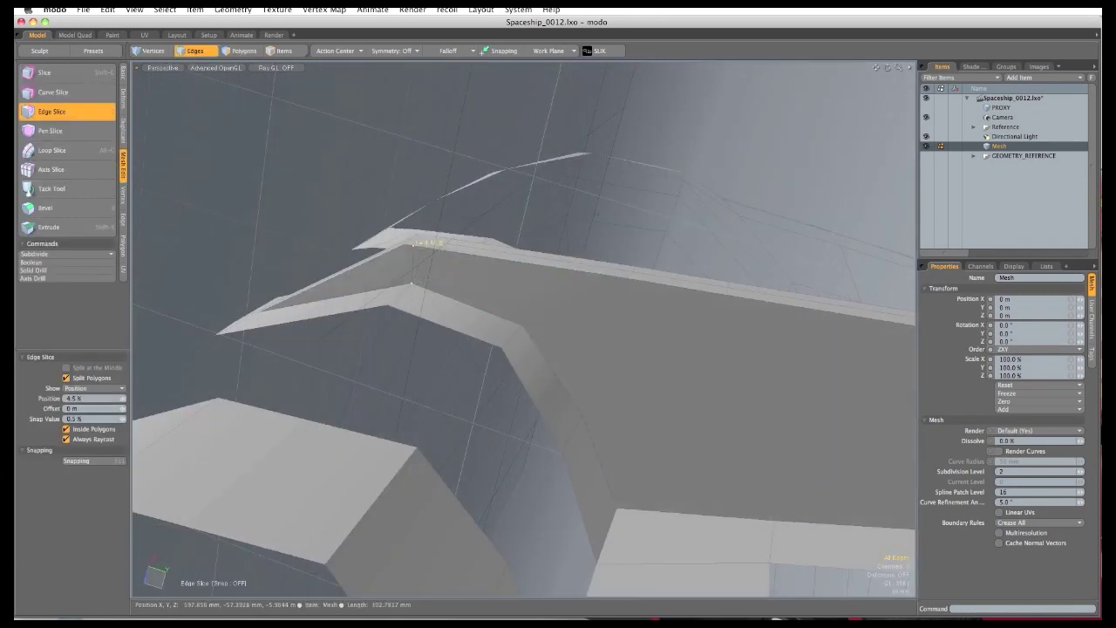
Slice from the middle of that cut through an inner point to the upper strip, and join the inner point to the curved strip's bend.
{"action": "left_click", "coordinate": [574, 305]}
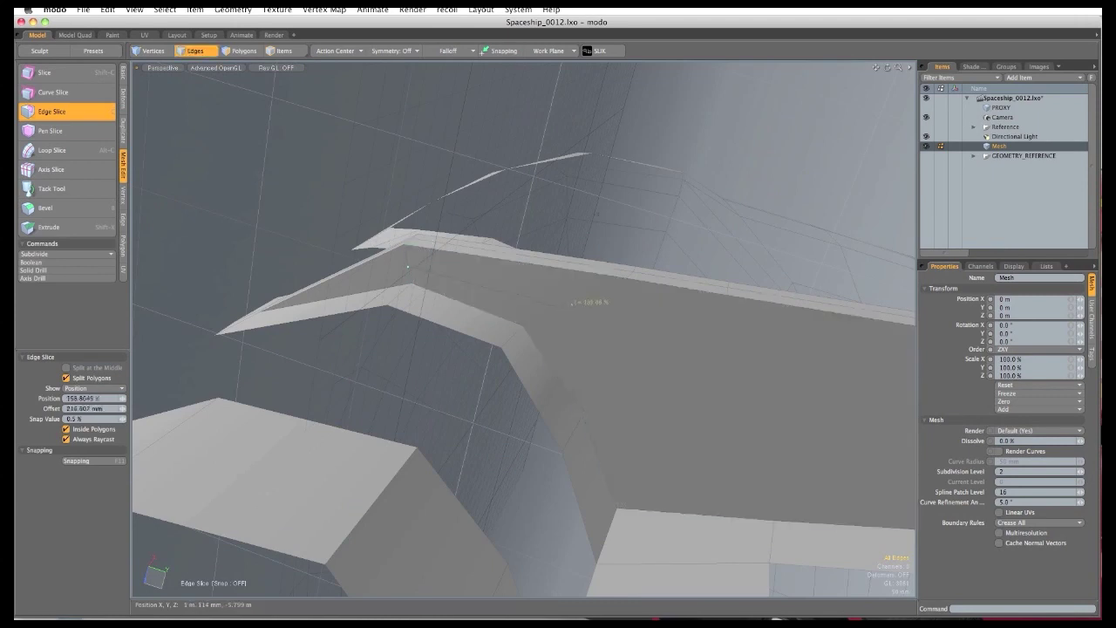
{"action": "left_click", "coordinate": [608, 273]}
{"action": "left_click_drag", "start_coordinate": [607, 274], "coordinate": [628, 278]}
{"action": "left_click", "coordinate": [571, 307], "text": "shift"}
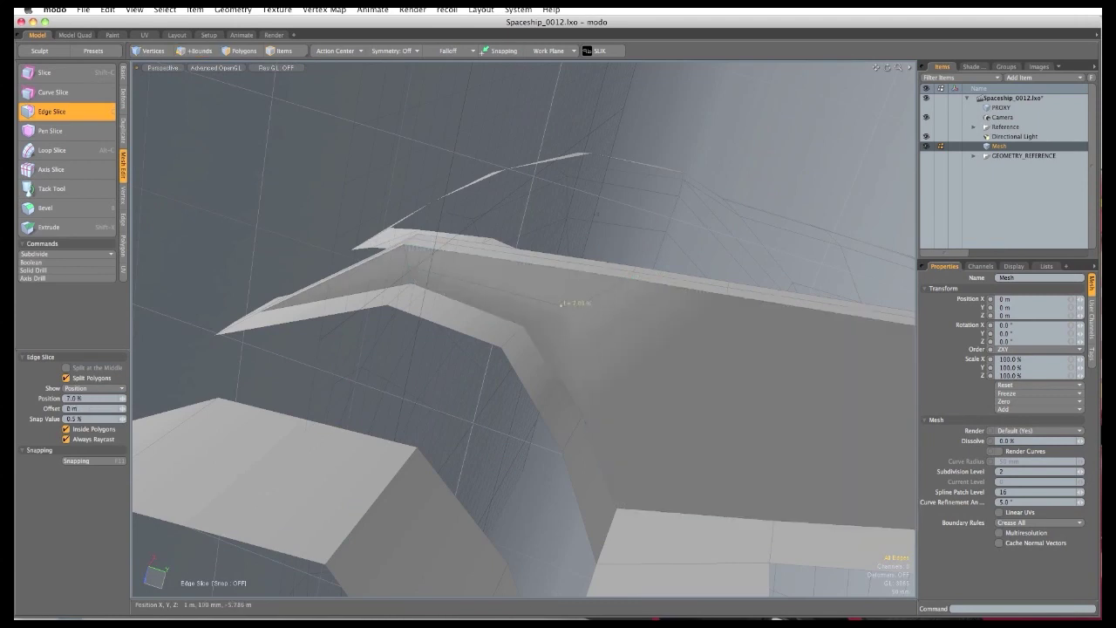
{"action": "left_click_drag", "start_coordinate": [512, 321], "coordinate": [534, 332]}
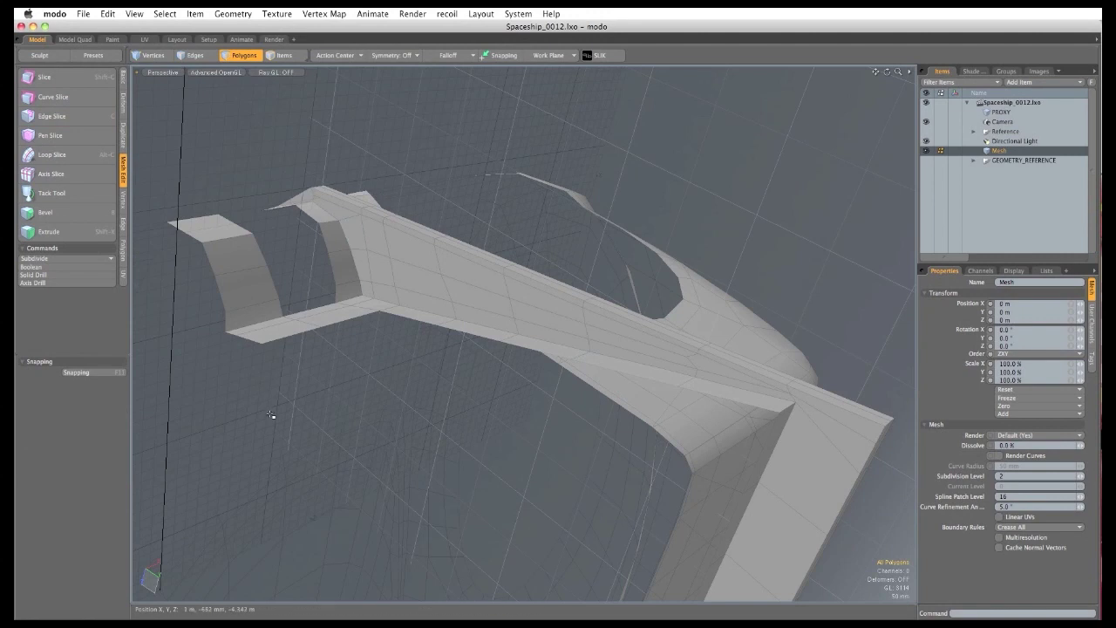
{"action": "left_click_drag", "start_coordinate": [271, 415], "coordinate": [485, 458], "text": "alt"}
{"action": "scroll", "coordinate": [416, 343], "scroll_direction": "up", "scroll_amount": 5}
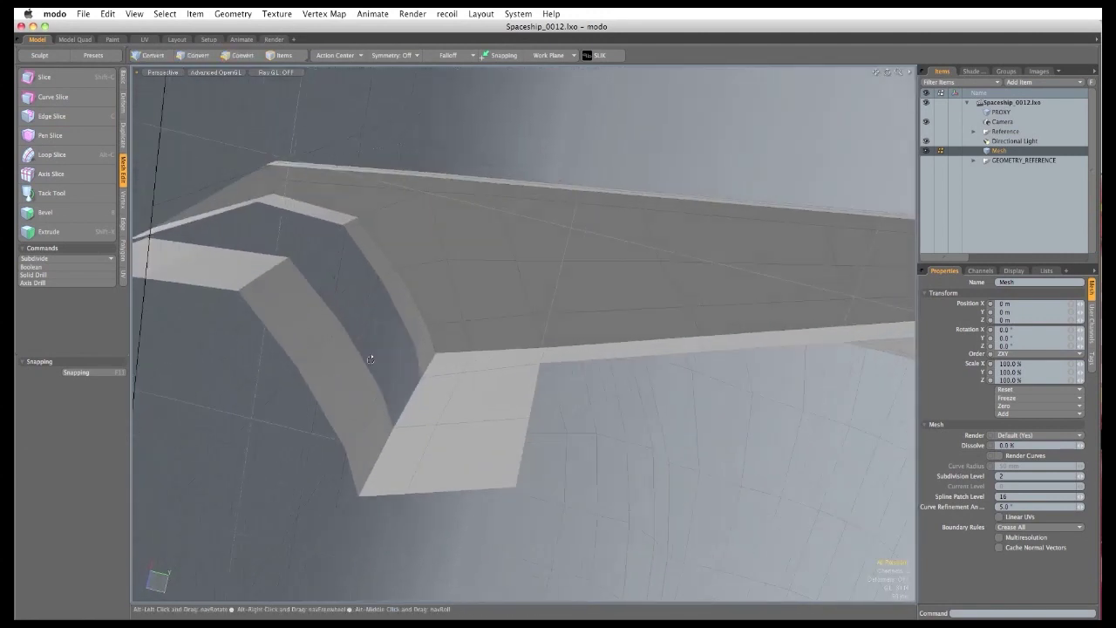
{"action": "left_click_drag", "start_coordinate": [370, 359], "coordinate": [361, 367], "text": "alt"}
{"action": "left_click_drag", "start_coordinate": [369, 257], "coordinate": [420, 356]}
{"action": "left_click", "coordinate": [478, 366]}
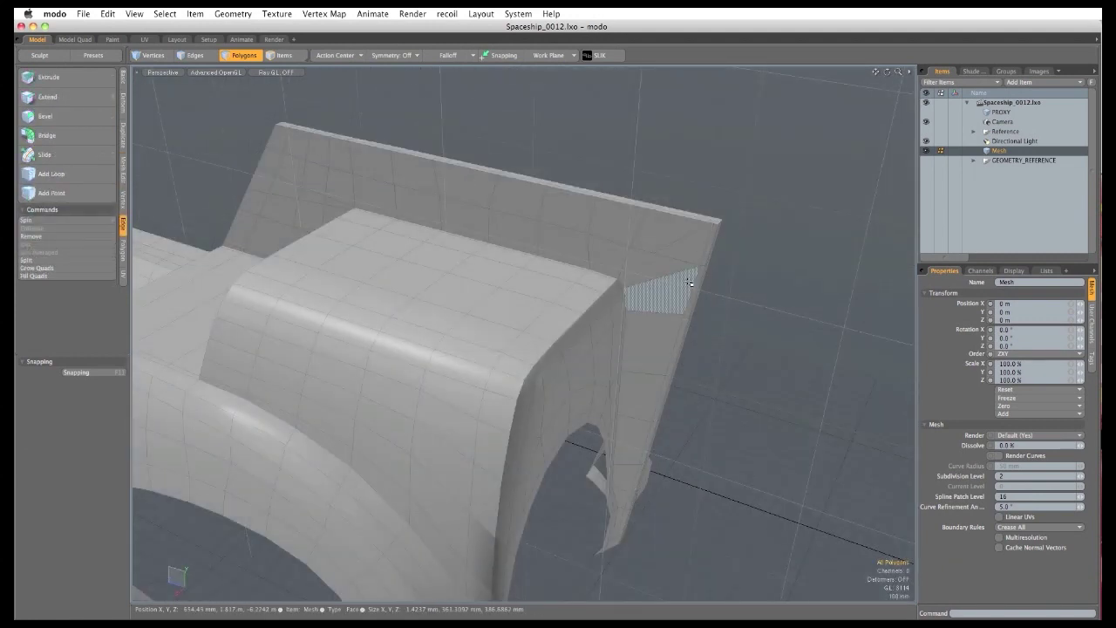
{"action": "left_click", "coordinate": [662, 250]}
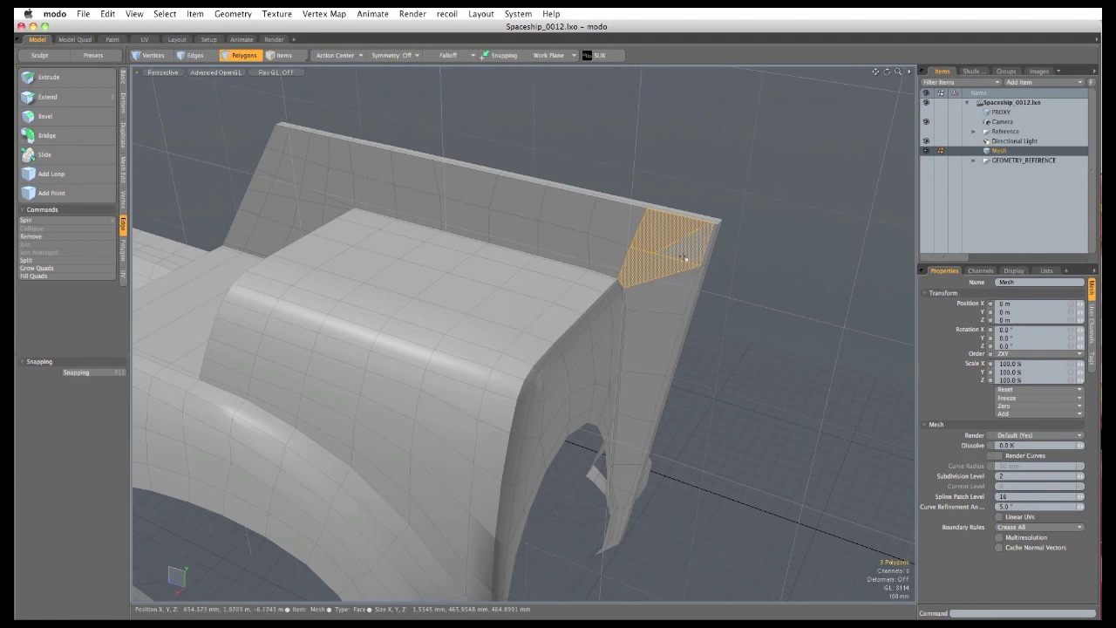
{"action": "left_click", "coordinate": [731, 300]}
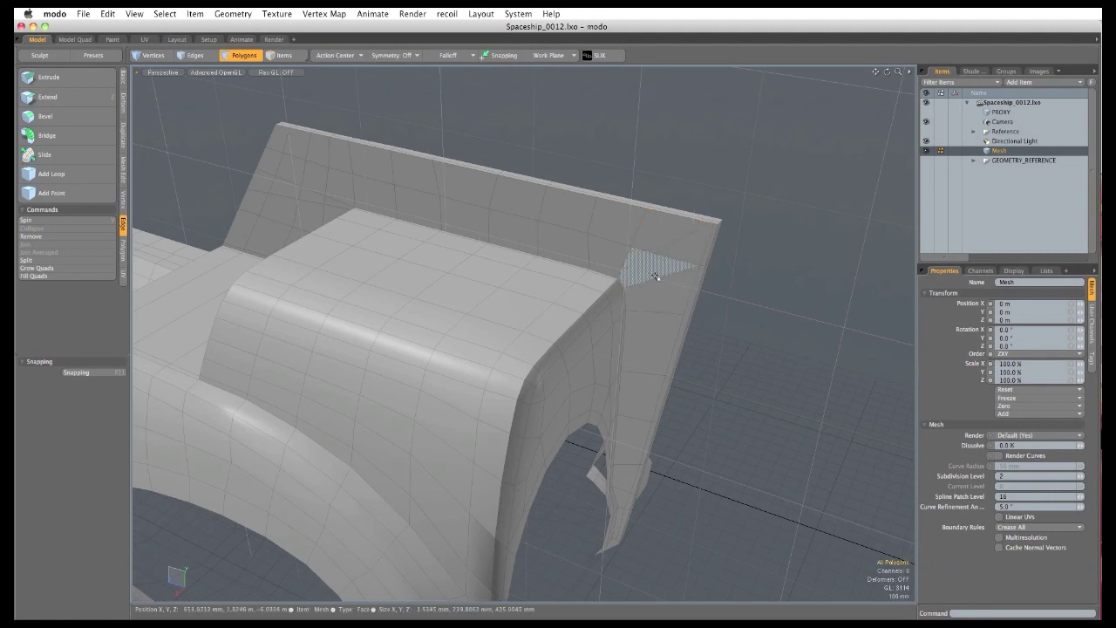
{"action": "left_click", "coordinate": [731, 300]}
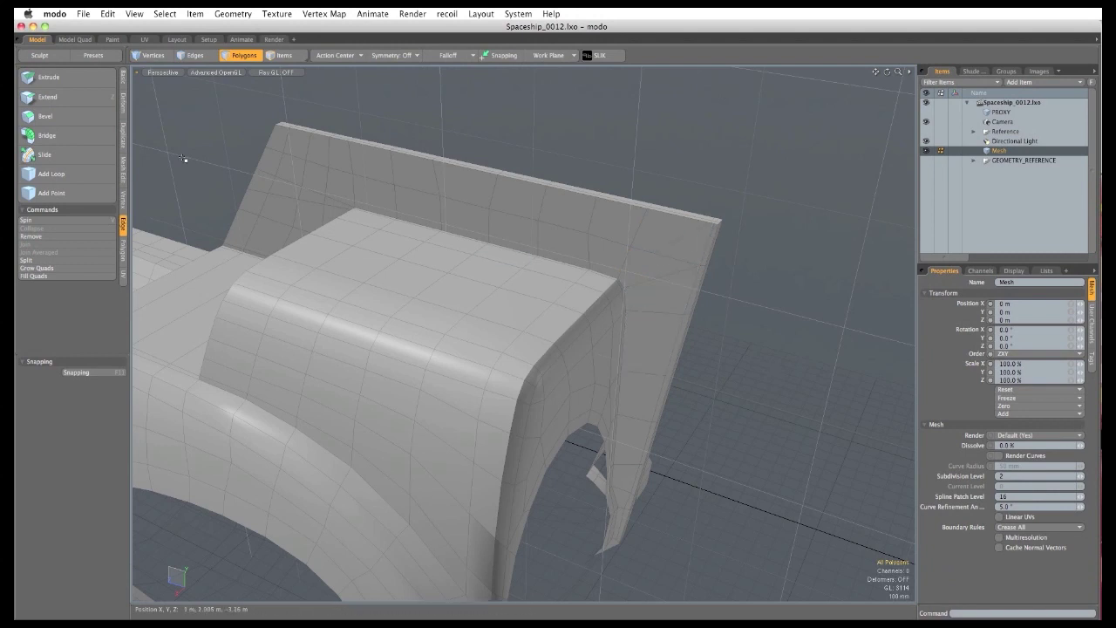
Edge Slice along the fin panel's inner border, from its lower tip up around the bend and on beside the canopy roof.
{"action": "left_click", "coordinate": [123, 172]}
{"action": "left_click", "coordinate": [113, 119]}
{"action": "left_click_drag", "start_coordinate": [638, 516], "coordinate": [649, 431], "text": "alt"}
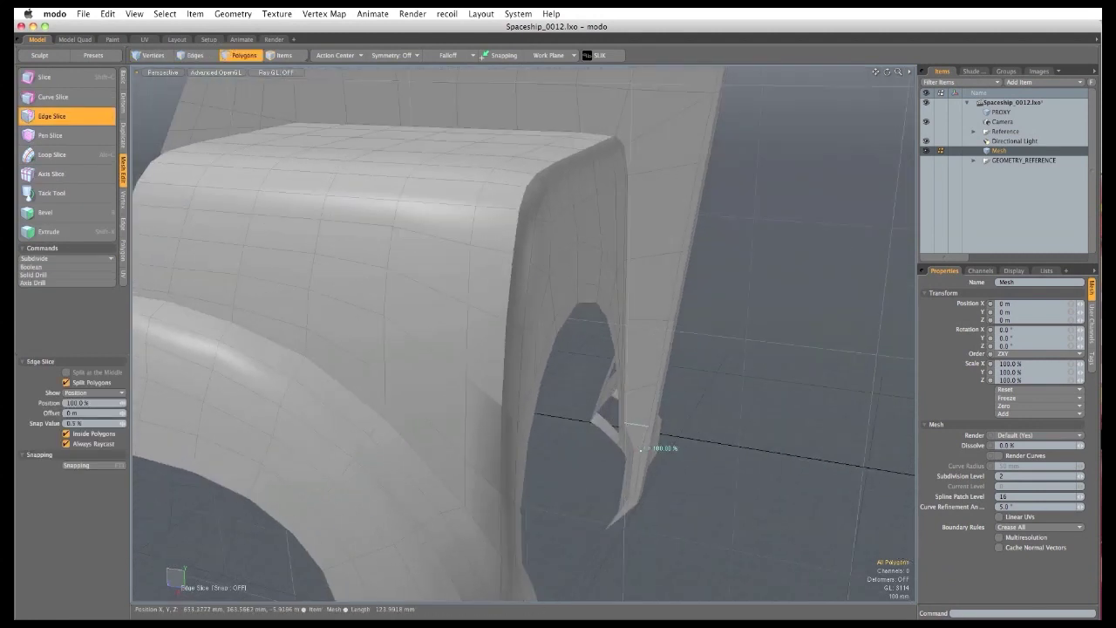
{"action": "left_click", "coordinate": [632, 389]}
{"action": "left_click", "coordinate": [635, 320]}
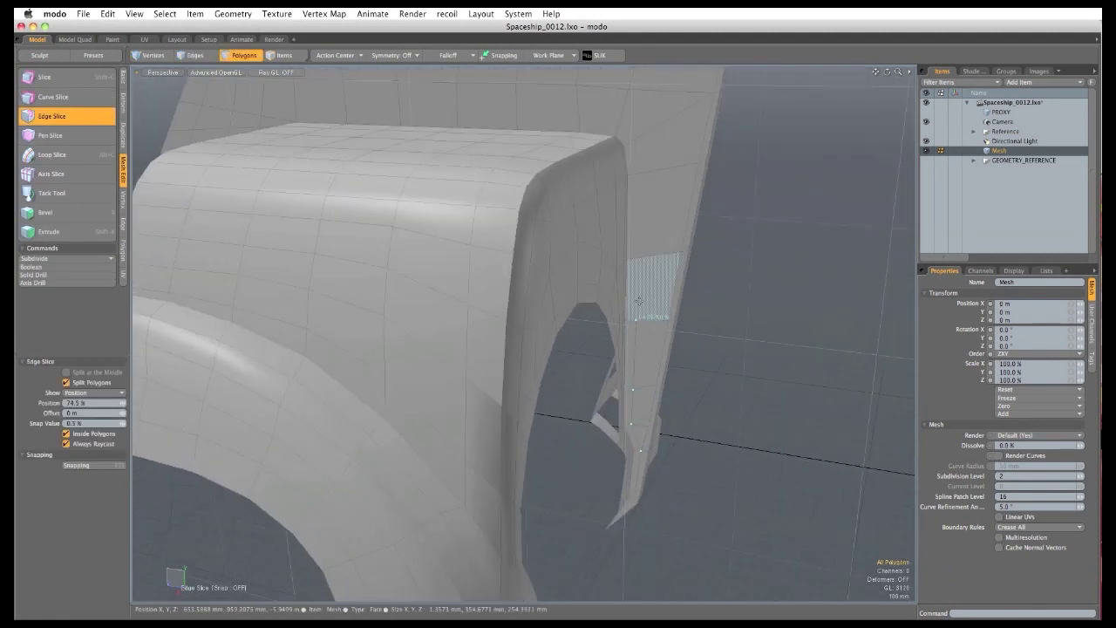
{"action": "left_click_drag", "start_coordinate": [622, 229], "coordinate": [612, 307], "text": "alt"}
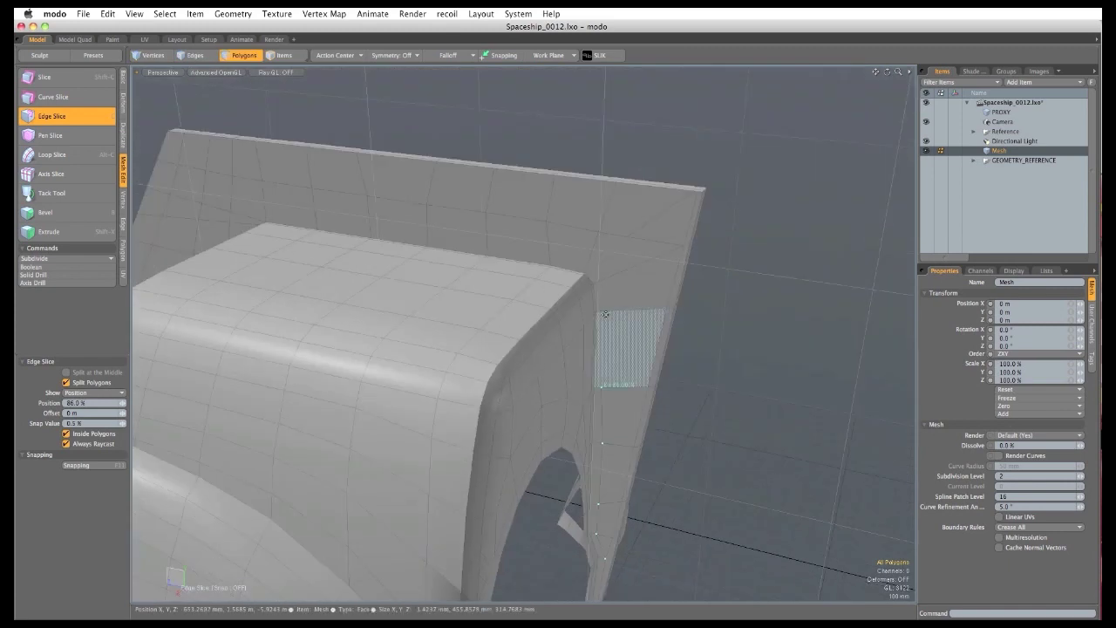
{"action": "left_click", "coordinate": [605, 310]}
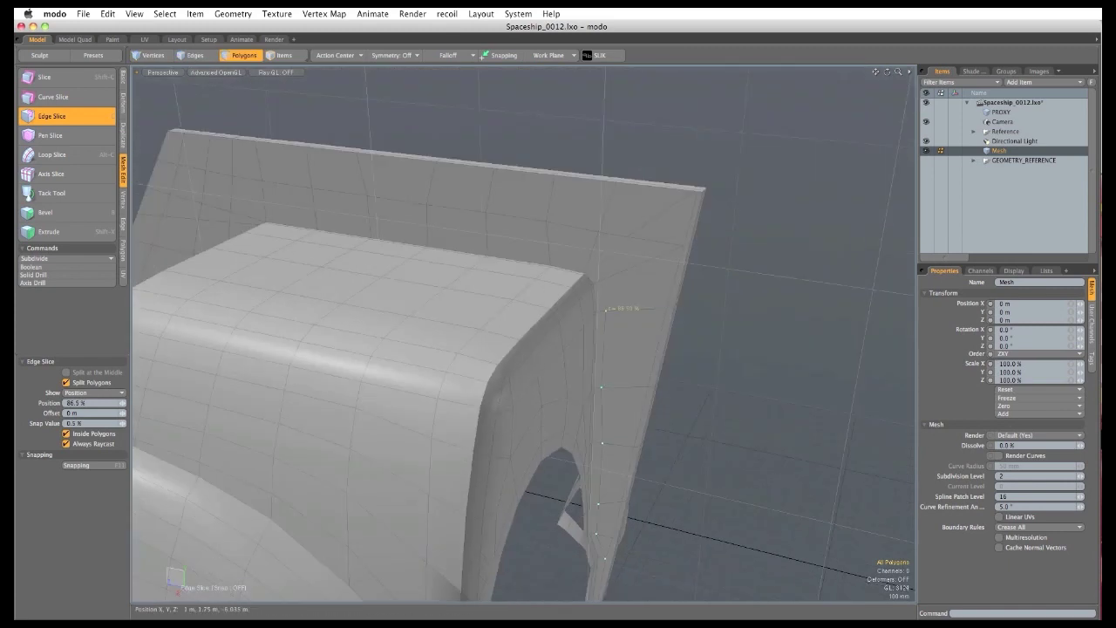
{"action": "left_click", "coordinate": [587, 264]}
{"action": "left_click", "coordinate": [549, 253]}
{"action": "left_click", "coordinate": [486, 245]}
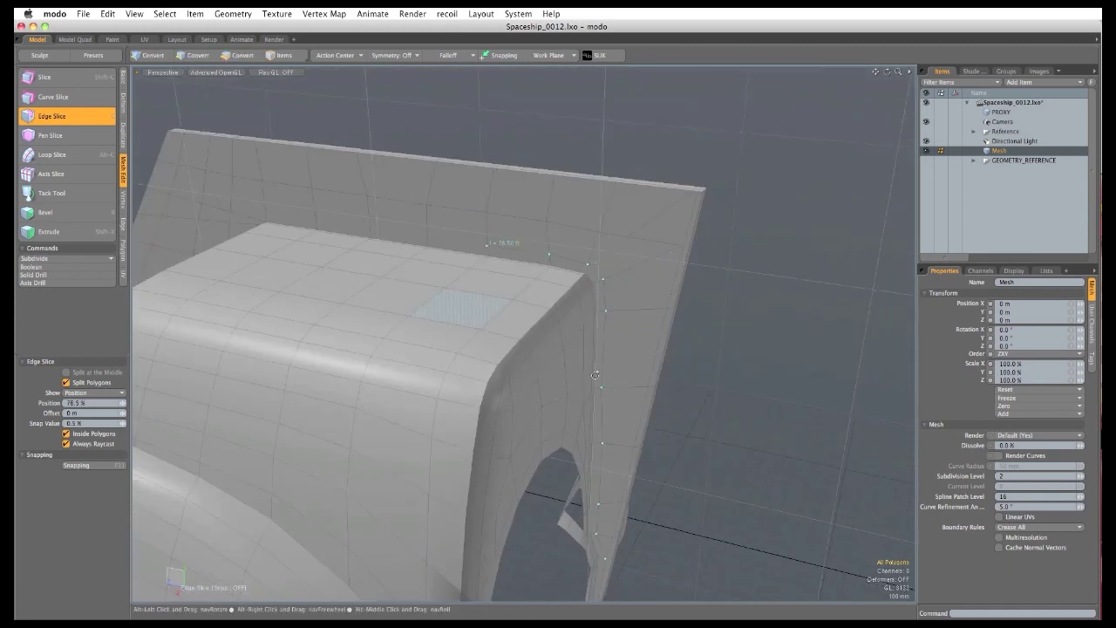
Finish the slice and remove the edge running across the fin panel's upper corner.
{"action": "left_click_drag", "start_coordinate": [595, 375], "coordinate": [575, 343], "text": "alt"}
{"action": "key", "text": "space"}
{"action": "key", "text": "space"}
{"action": "key", "text": "space"}
{"action": "left_click", "coordinate": [642, 257]}
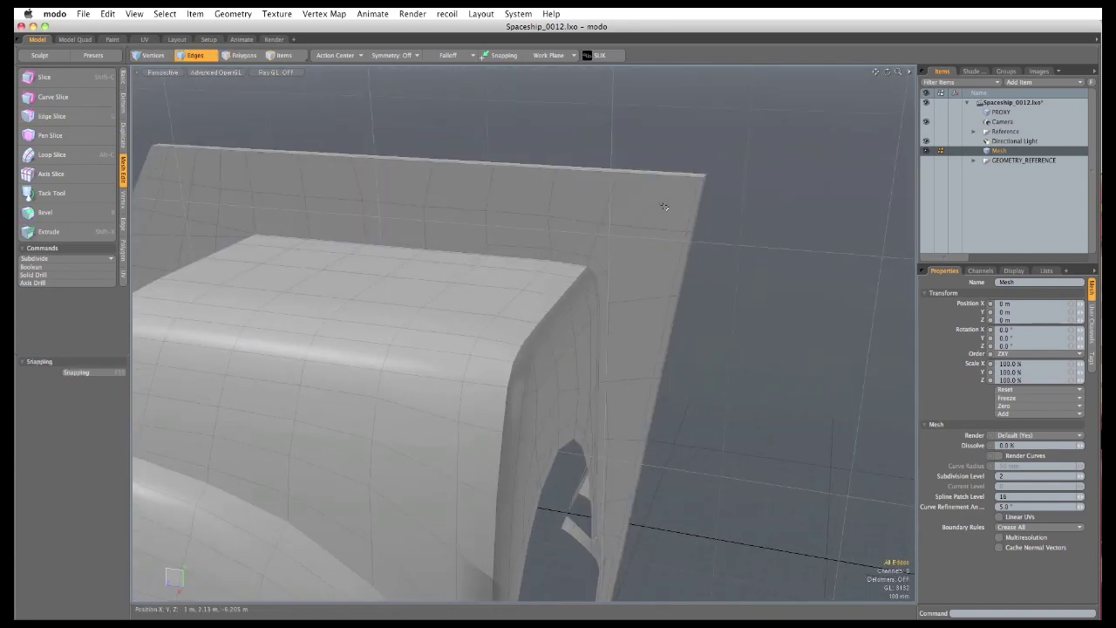
{"action": "key", "text": "BackSpace"}
Edge Slice parallel to the fin panel's outer side from its upper edge to the lower part, and join the inner bend to this cut.
{"action": "left_click", "coordinate": [57, 119]}
{"action": "left_click_drag", "start_coordinate": [610, 205], "coordinate": [587, 228], "text": "alt"}
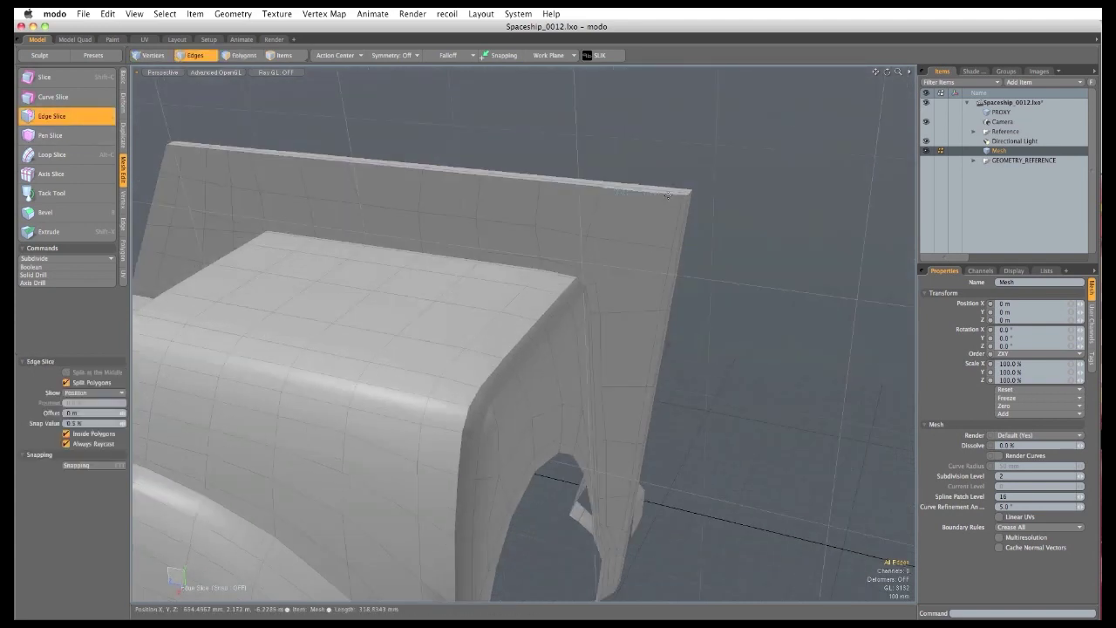
{"action": "left_click", "coordinate": [664, 247]}
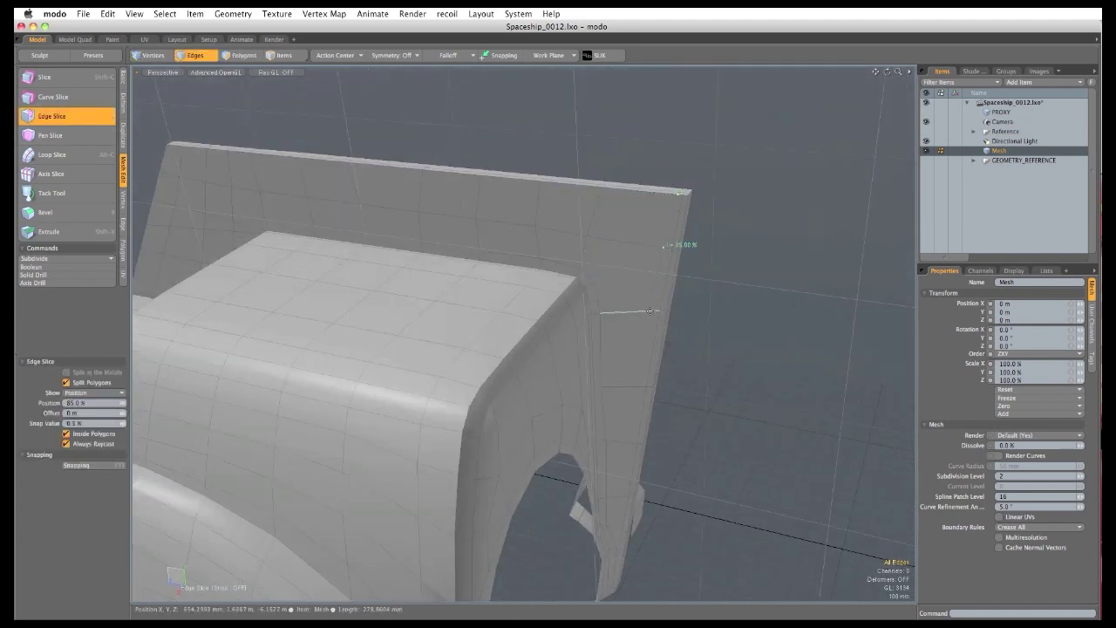
{"action": "left_click", "coordinate": [649, 310]}
{"action": "left_click", "coordinate": [631, 384]}
{"action": "left_click", "coordinate": [621, 442]}
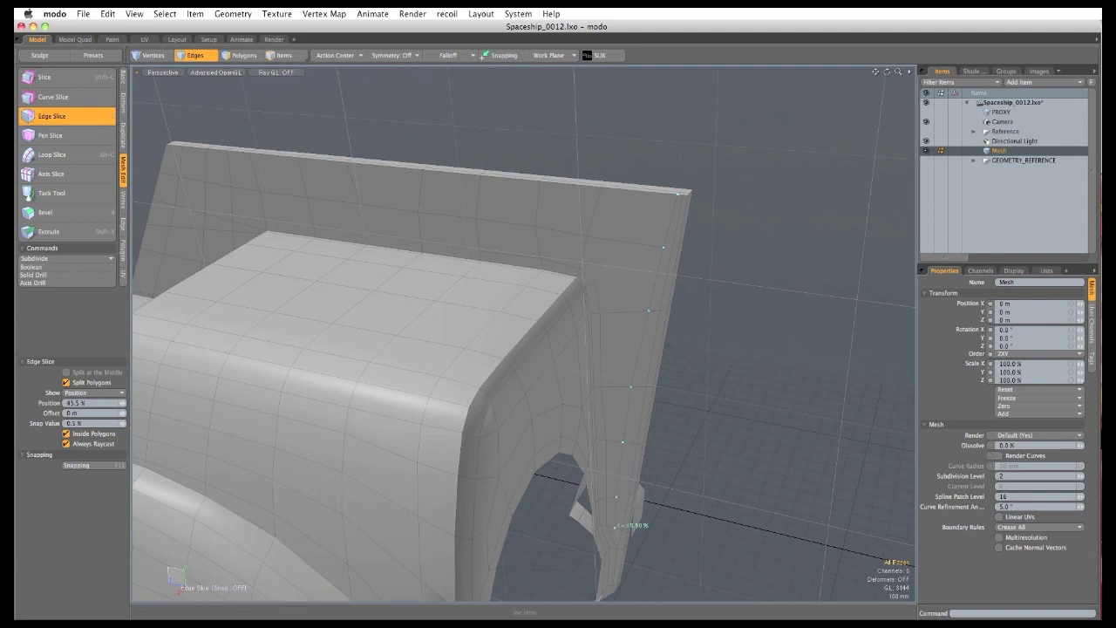
{"action": "mouse_move", "coordinate": [595, 345]}
{"action": "left_mouse_down", "text": "alt"}
{"action": "mouse_move", "coordinate": [571, 350]}
{"action": "mouse_move", "coordinate": [594, 350]}
{"action": "left_mouse_up", "text": "alt"}
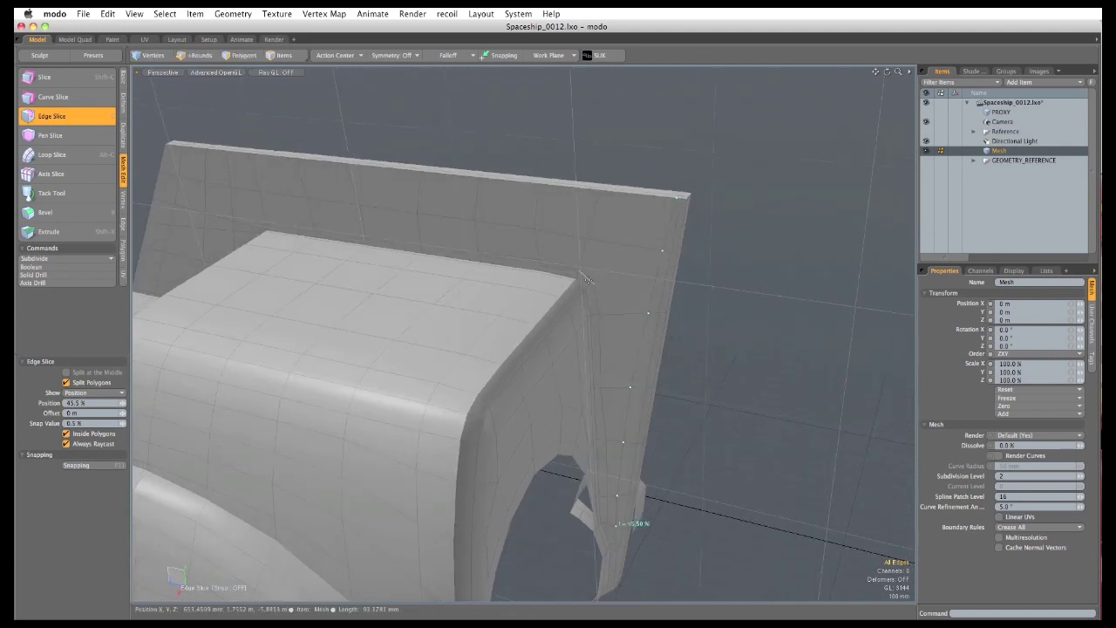
{"action": "left_click", "coordinate": [592, 283], "text": "shift"}
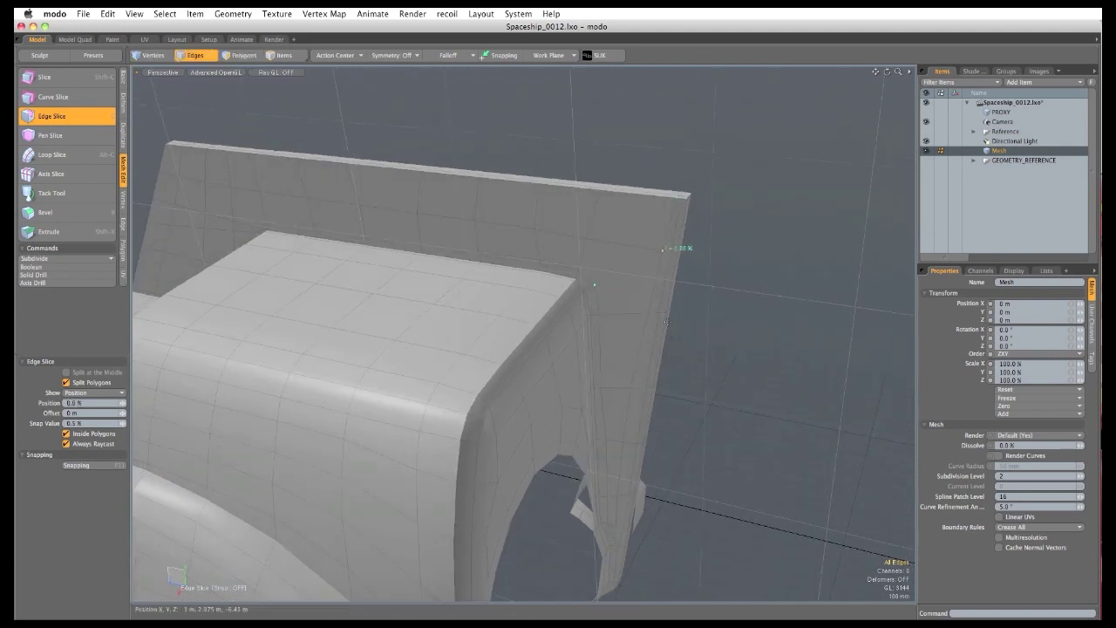
Continue the cut beside the canopy roof across the fin's inner face, ending on the outer border of its slanted front edge.
{"action": "left_click_drag", "start_coordinate": [553, 420], "coordinate": [623, 213], "text": "alt"}
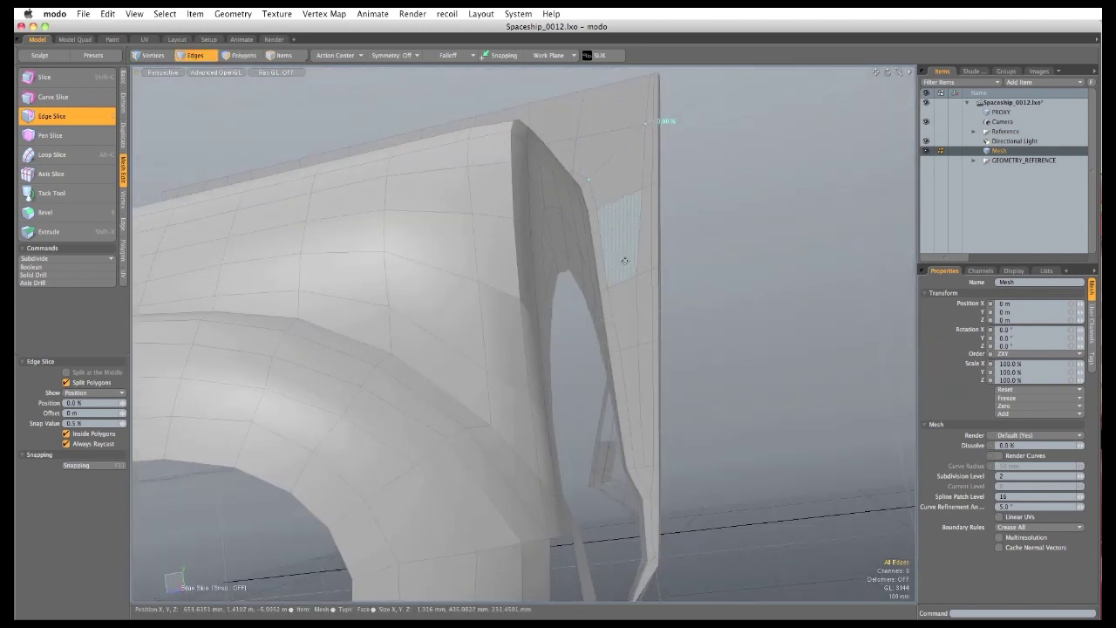
{"action": "left_click_drag", "start_coordinate": [516, 193], "coordinate": [724, 265], "text": "alt"}
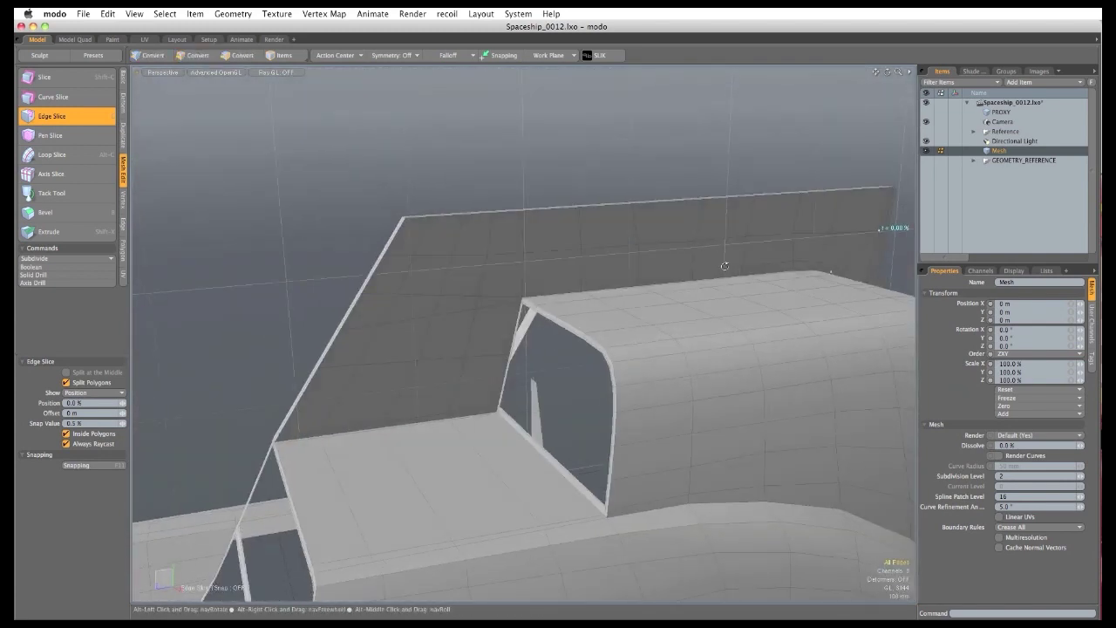
{"action": "key", "text": "2"}
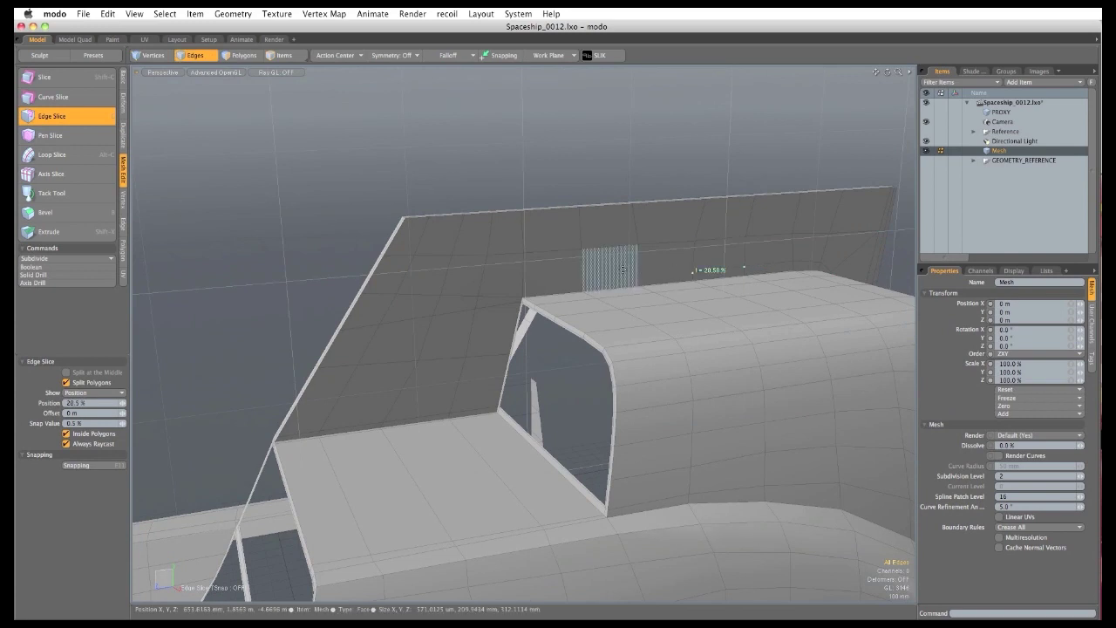
{"action": "left_click", "coordinate": [638, 277]}
{"action": "left_click", "coordinate": [581, 280]}
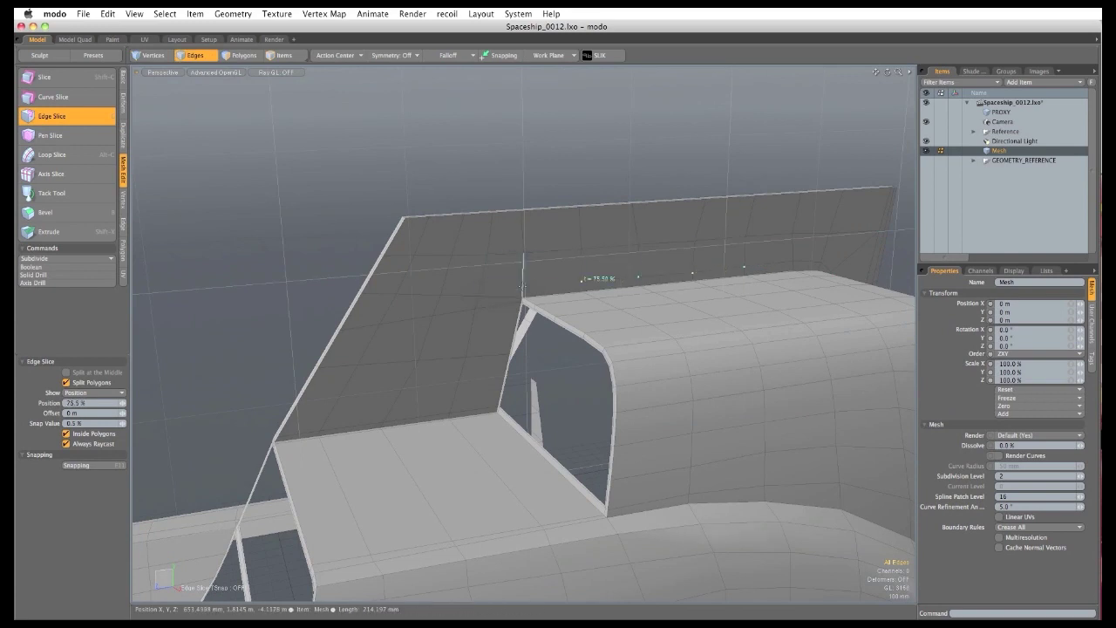
{"action": "left_click", "coordinate": [523, 286]}
{"action": "left_click", "coordinate": [479, 286]}
{"action": "left_click", "coordinate": [442, 287]}
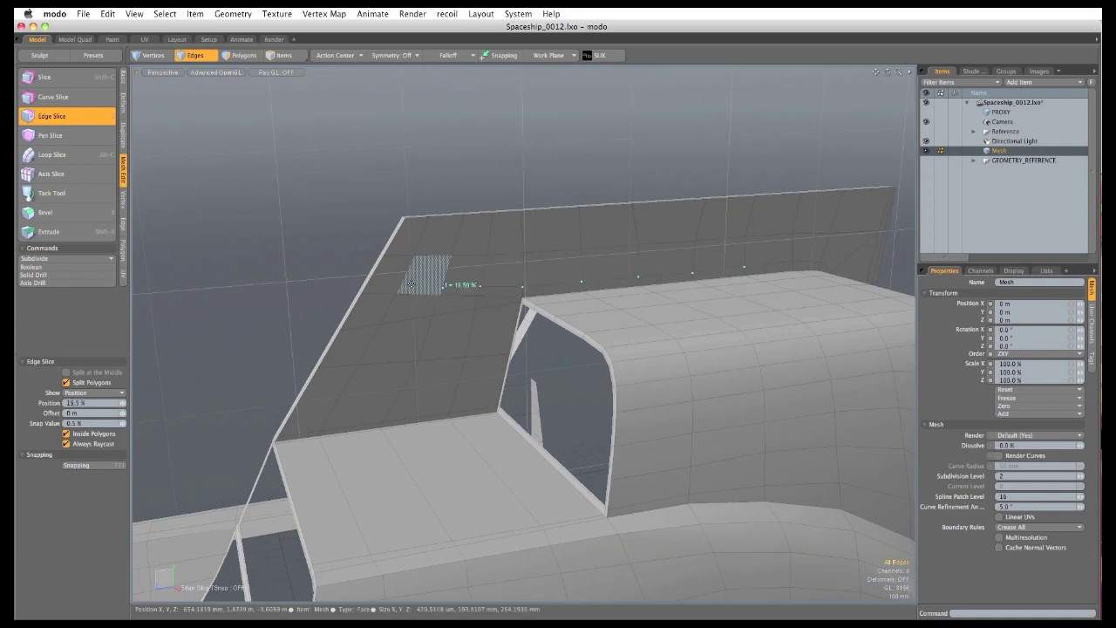
{"action": "left_click", "coordinate": [401, 288]}
{"action": "left_click_drag", "start_coordinate": [299, 354], "coordinate": [444, 322], "text": "alt"}
{"action": "scroll", "coordinate": [460, 322], "scroll_direction": "up", "scroll_amount": 3}
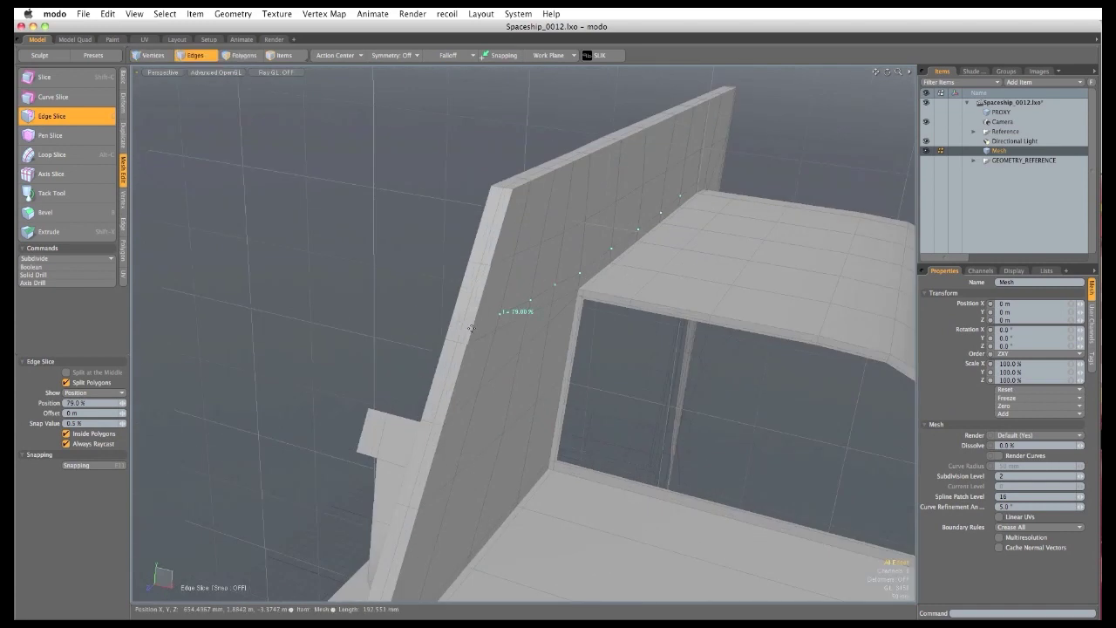
{"action": "left_click", "coordinate": [471, 326]}
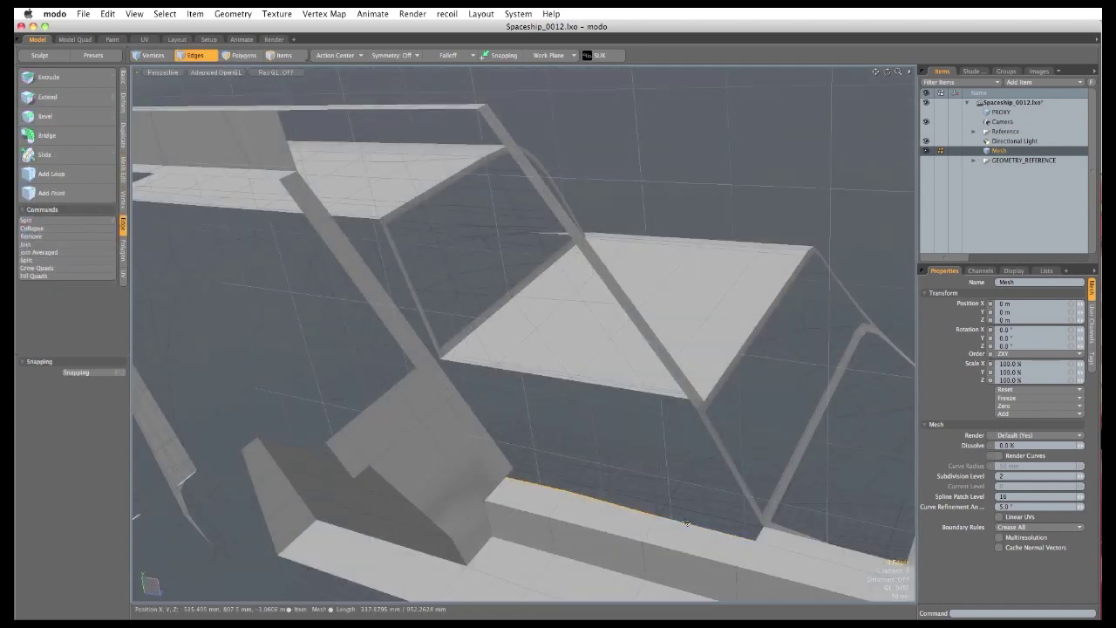
Extend the selected border edges of the long lower beam by 60 mm in X.
{"action": "key", "text": "z"}
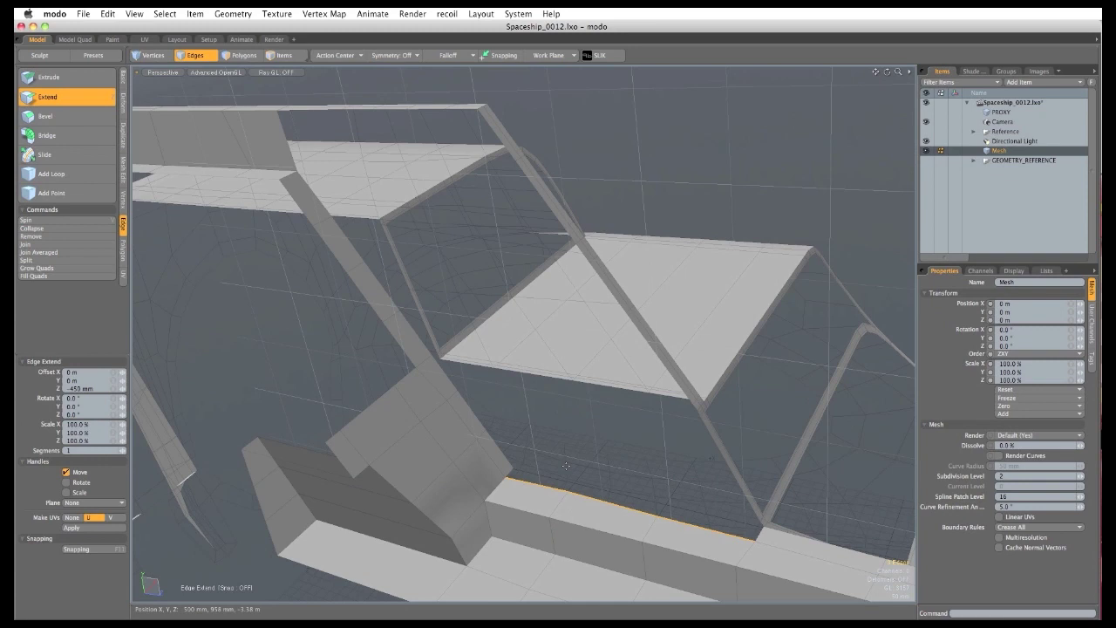
{"action": "left_click_drag", "start_coordinate": [639, 478], "coordinate": [647, 468]}
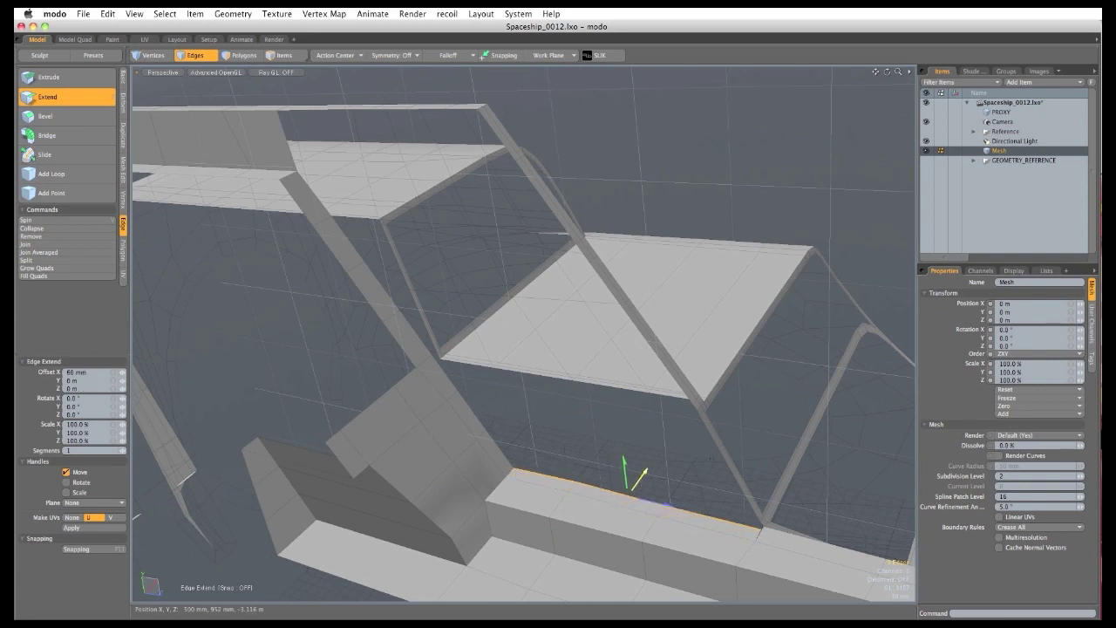
{"action": "key", "text": "q"}
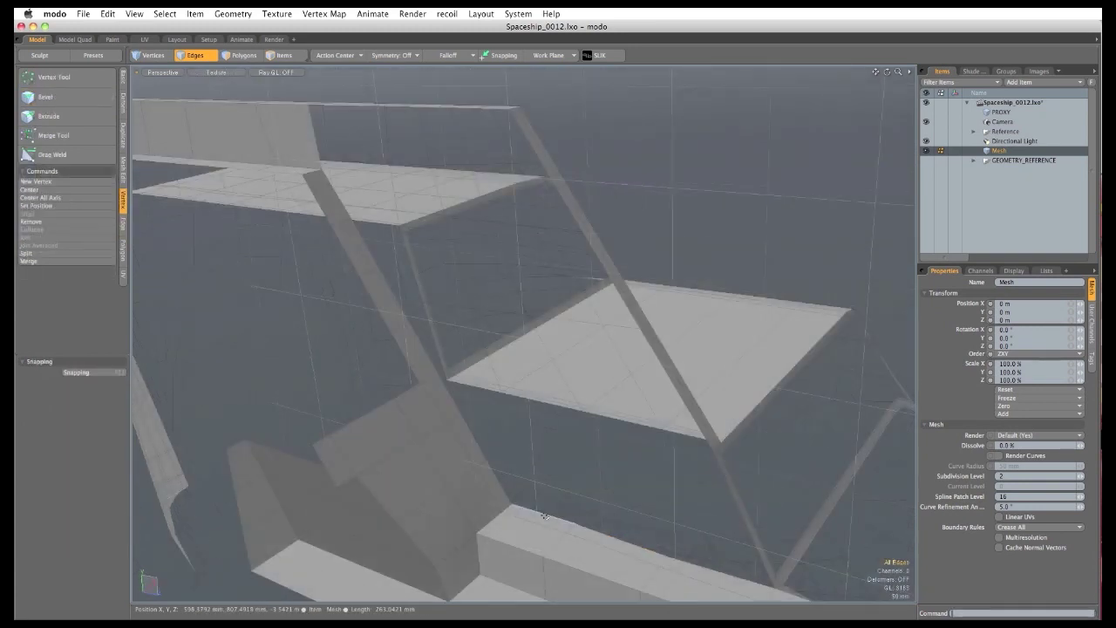
Fill the tall slanted opening above the long beam with a single polygon from its full border and clear the selection.
{"action": "double_click", "coordinate": [545, 515]}
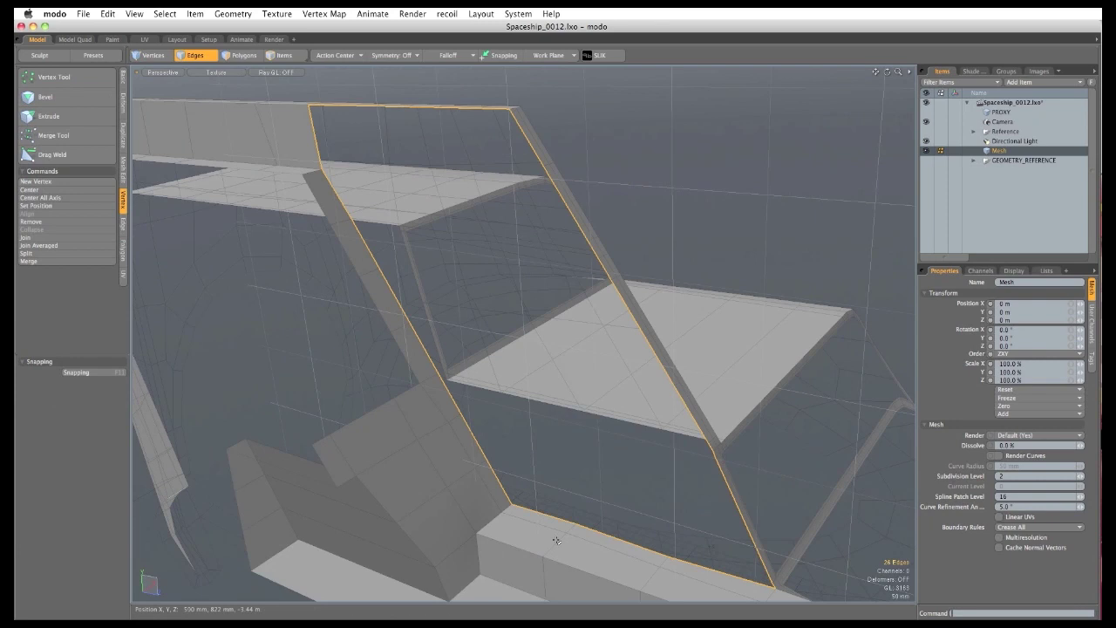
{"action": "key", "text": "p"}
{"action": "key", "text": "Escape"}
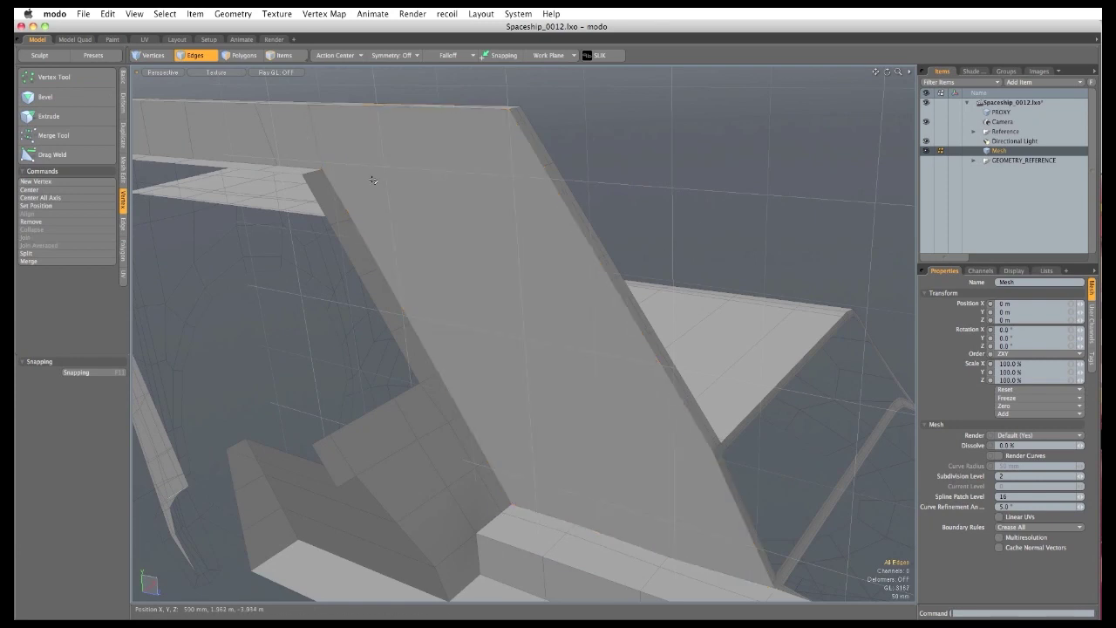
Edge Slice across the new slanted polygon from the inner corner to the outer border, and again at the next pair of points below.
{"action": "left_click", "coordinate": [123, 167]}
{"action": "left_click", "coordinate": [86, 117]}
{"action": "scroll", "coordinate": [350, 183], "scroll_direction": "up", "scroll_amount": 2}
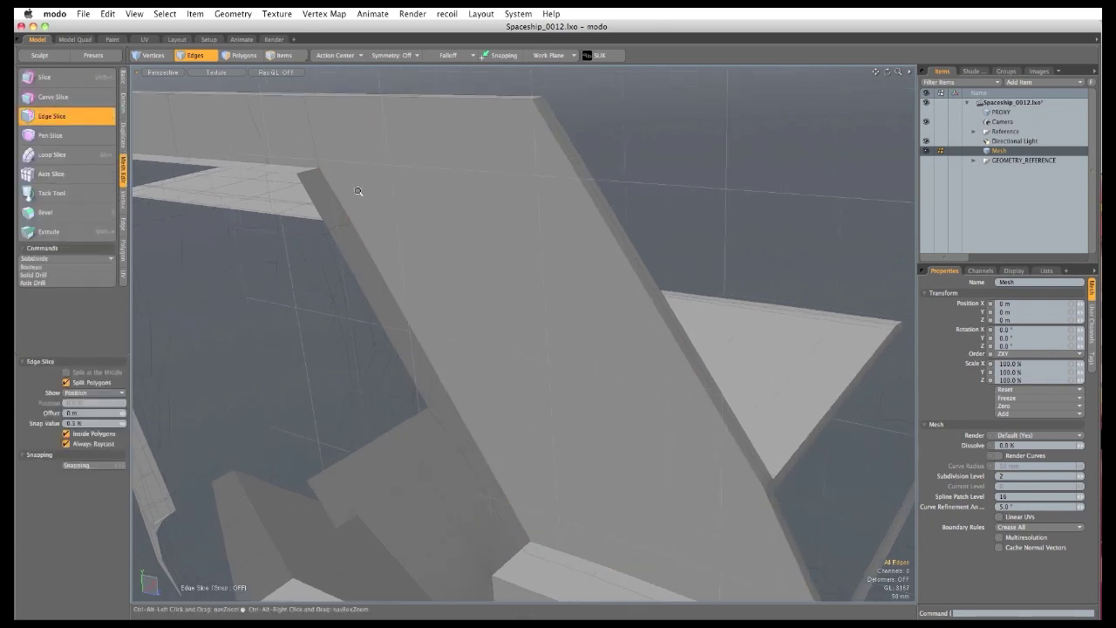
{"action": "left_click", "coordinate": [322, 173]}
{"action": "left_click", "coordinate": [573, 162]}
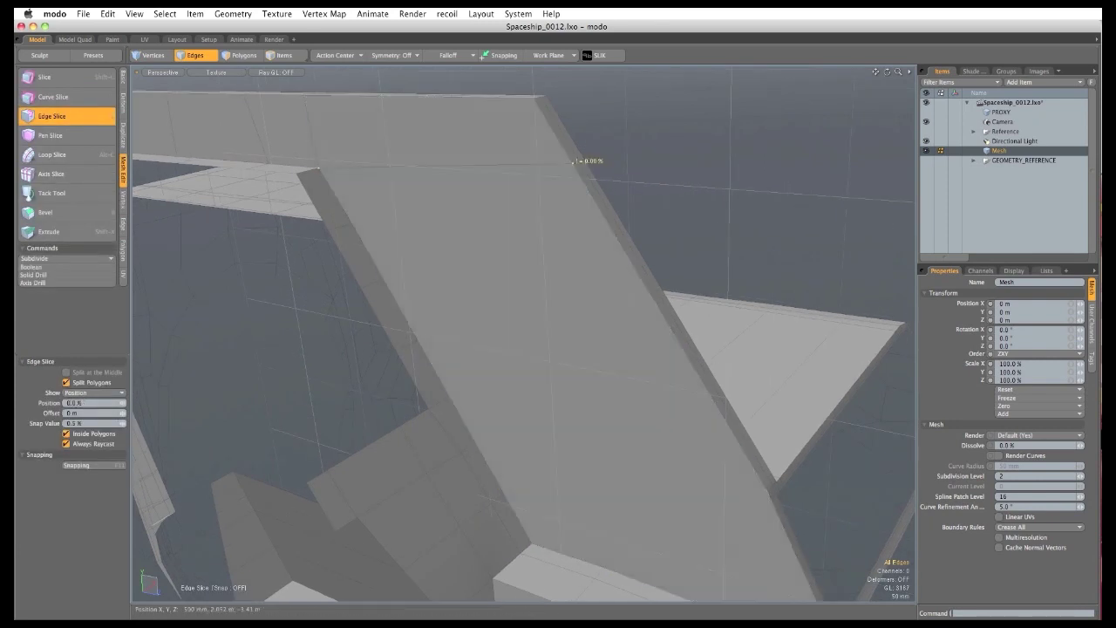
{"action": "left_click", "coordinate": [352, 224], "text": "shift"}
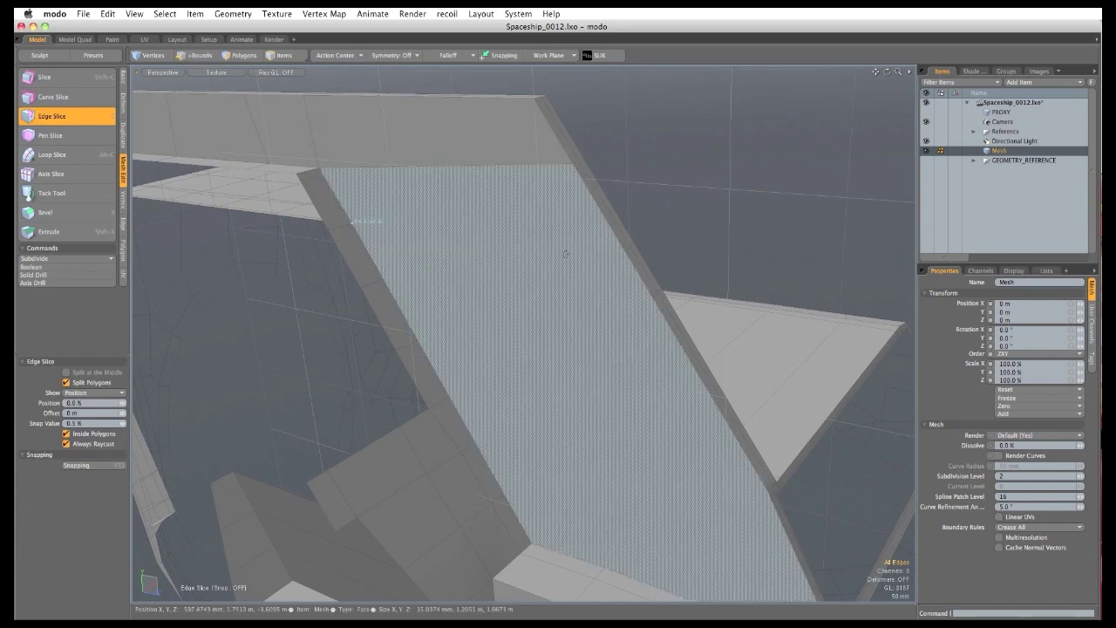
{"action": "left_click", "coordinate": [625, 249]}
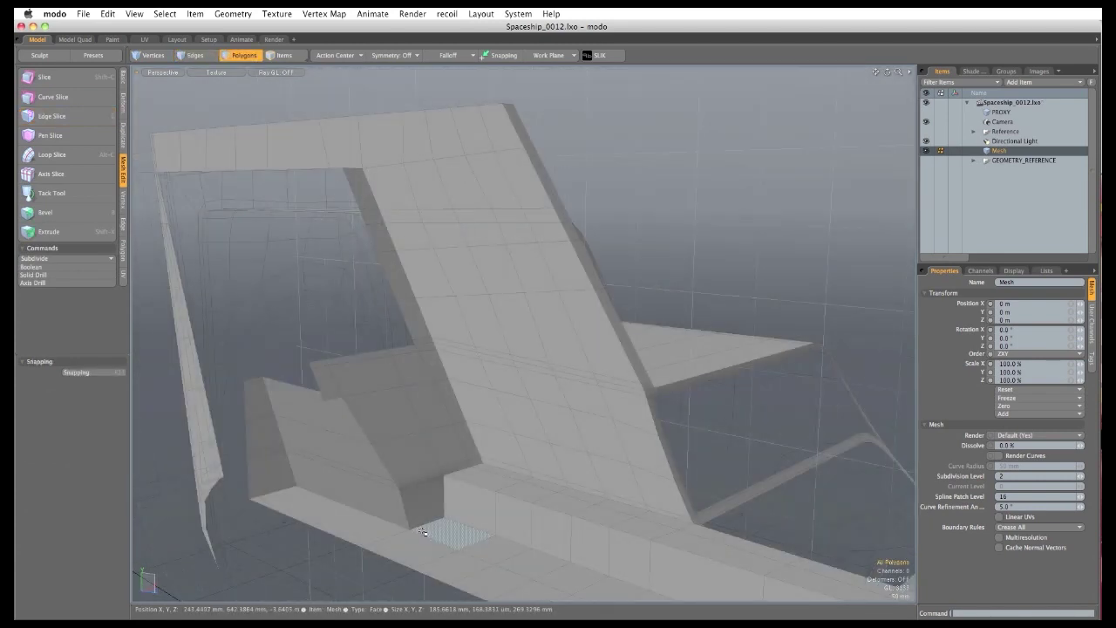
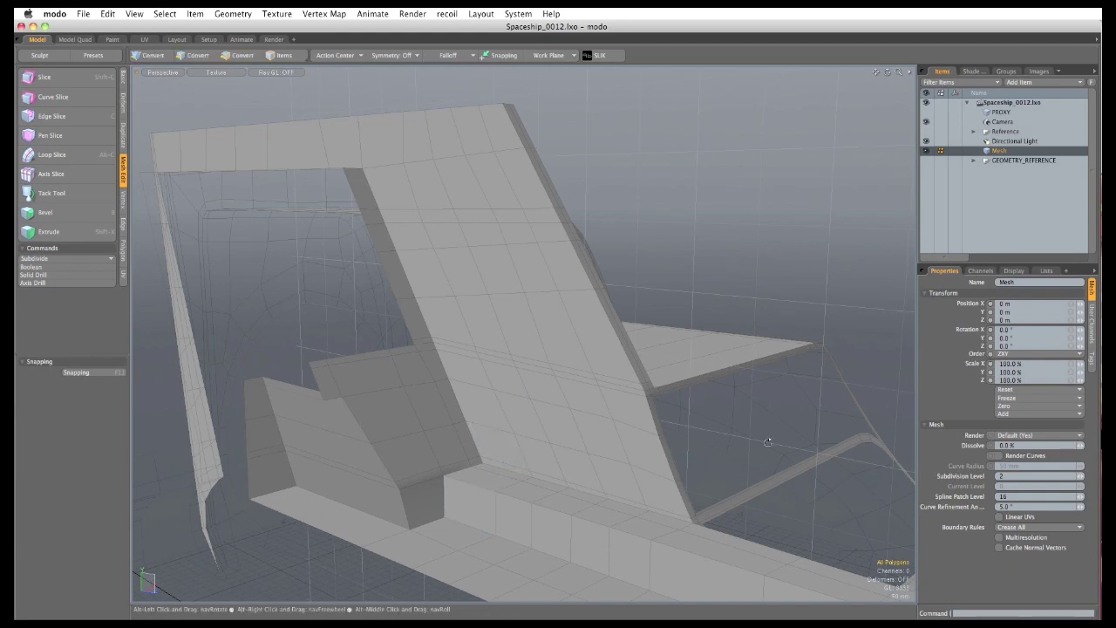
Loop Slice the flat deck panel between the two window openings with three uniform cuts.
{"action": "mouse_move", "coordinate": [516, 452]}
{"action": "left_mouse_down", "text": "alt"}
{"action": "mouse_move", "coordinate": [556, 468]}
{"action": "mouse_move", "coordinate": [471, 462]}
{"action": "mouse_move", "coordinate": [416, 428]}
{"action": "mouse_move", "coordinate": [435, 433]}
{"action": "left_mouse_up", "text": "alt"}
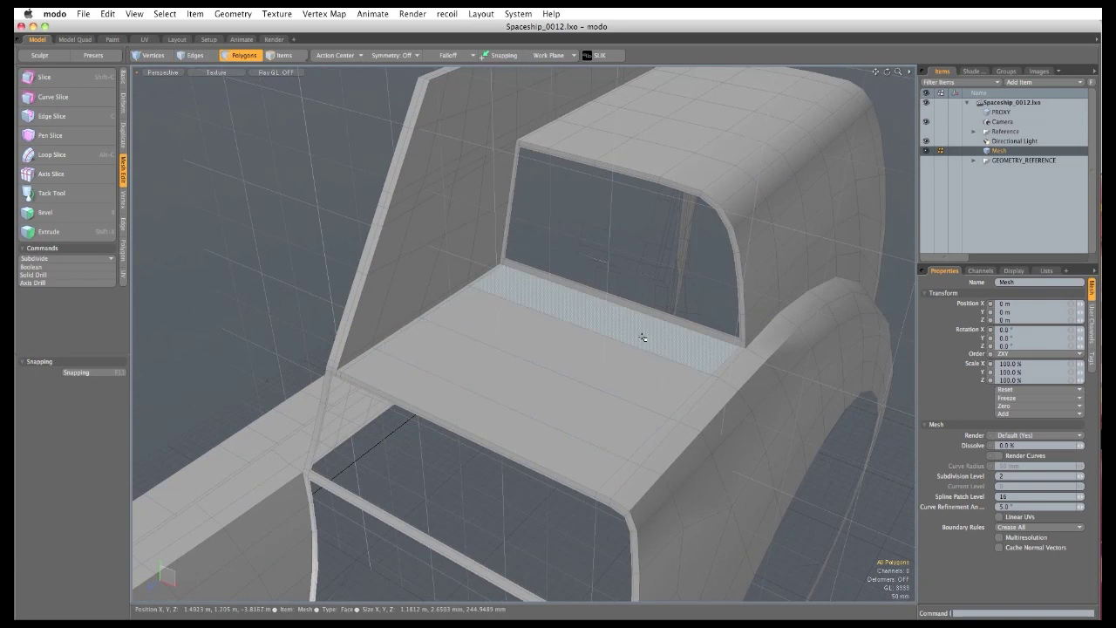
{"action": "left_click_drag", "start_coordinate": [556, 365], "coordinate": [594, 372], "text": "alt"}
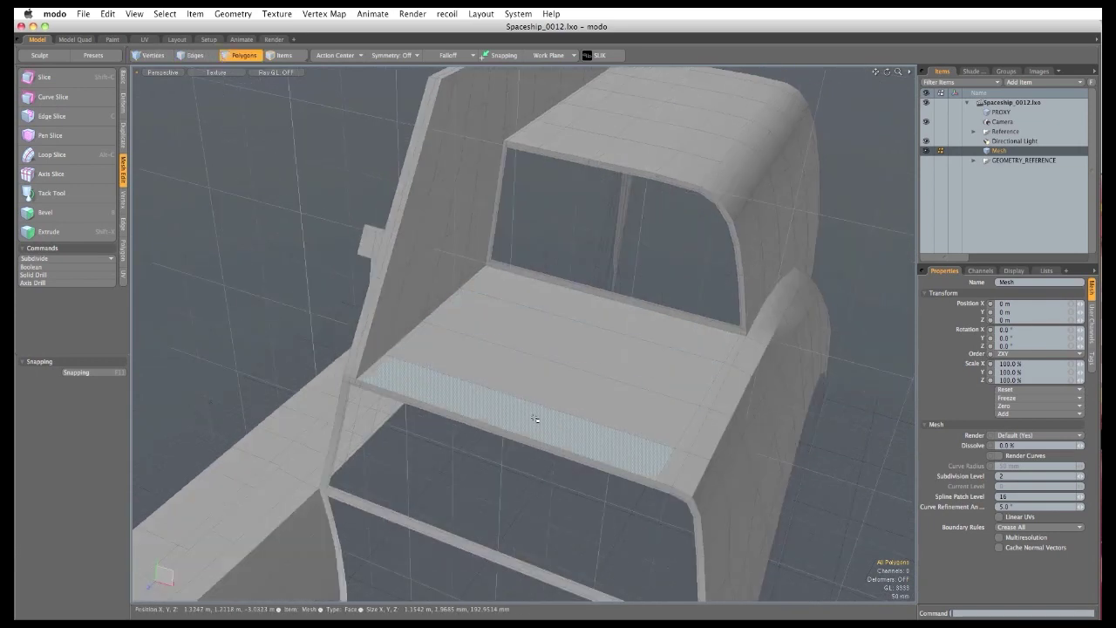
{"action": "left_click_drag", "start_coordinate": [534, 417], "coordinate": [554, 389]}
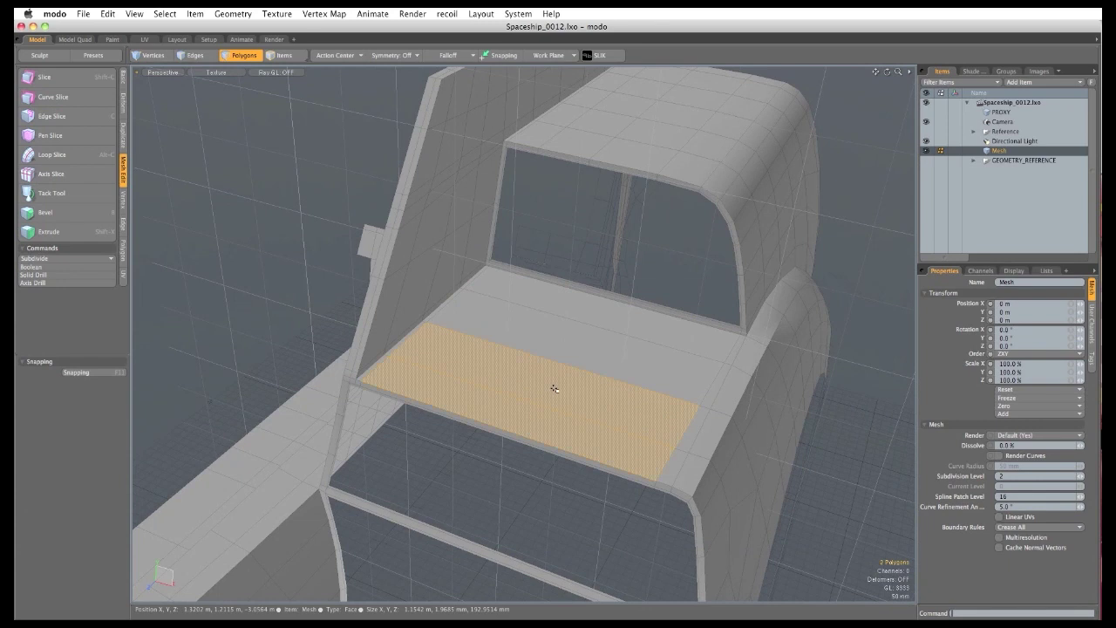
{"action": "key", "text": "alt+c"}
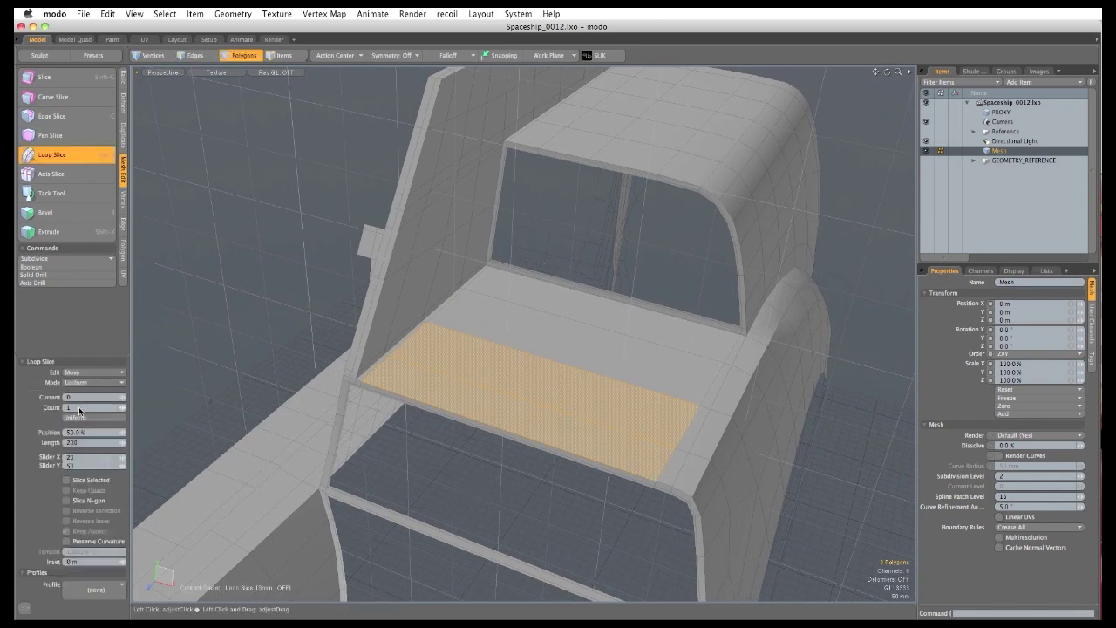
{"action": "type", "text": "3"}
{"action": "key", "text": "Return"}
{"action": "left_click", "coordinate": [370, 427]}
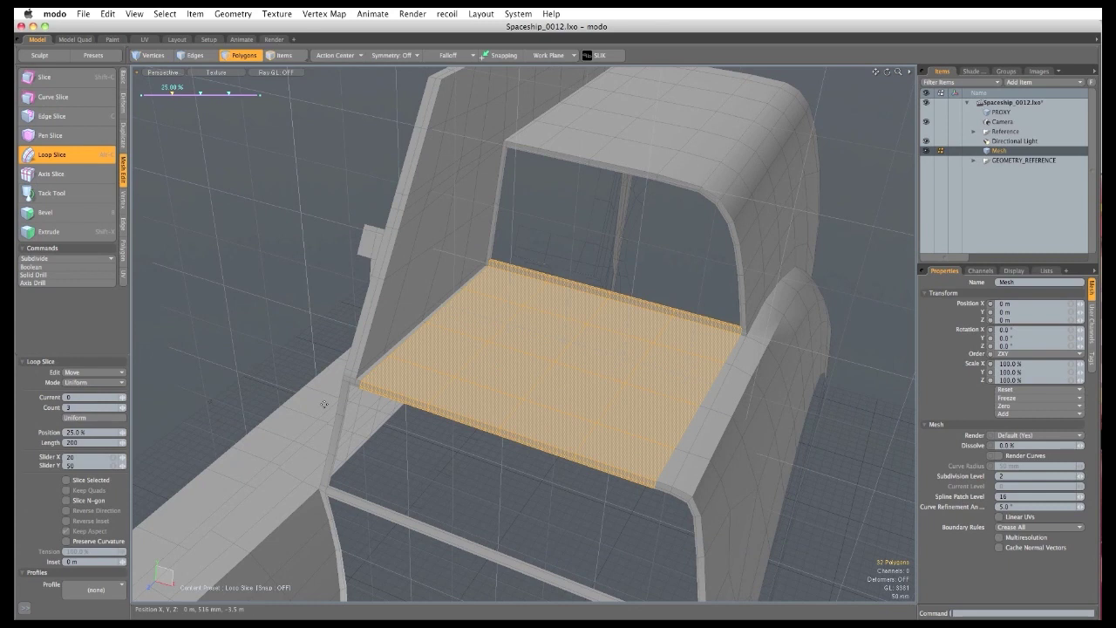
{"action": "key", "text": "space"}
Loop Slice the thin crossbar below the deck opening with three uniform cuts and clear the selection.
{"action": "left_click_drag", "start_coordinate": [473, 502], "coordinate": [536, 443], "text": "alt"}
{"action": "left_click", "coordinate": [535, 435]}
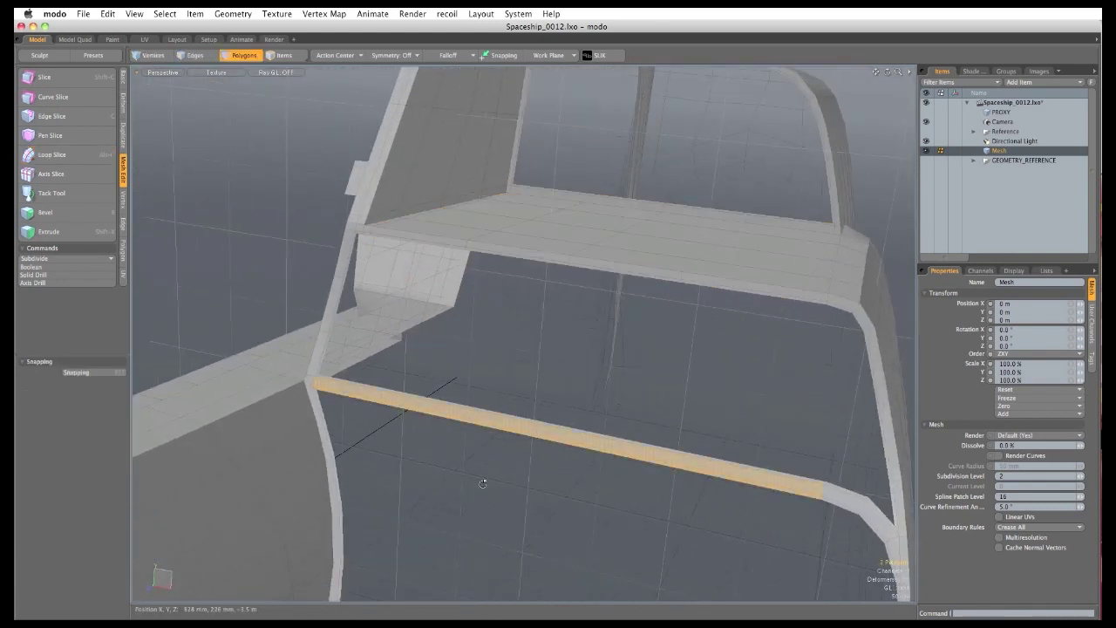
{"action": "key", "text": "c"}
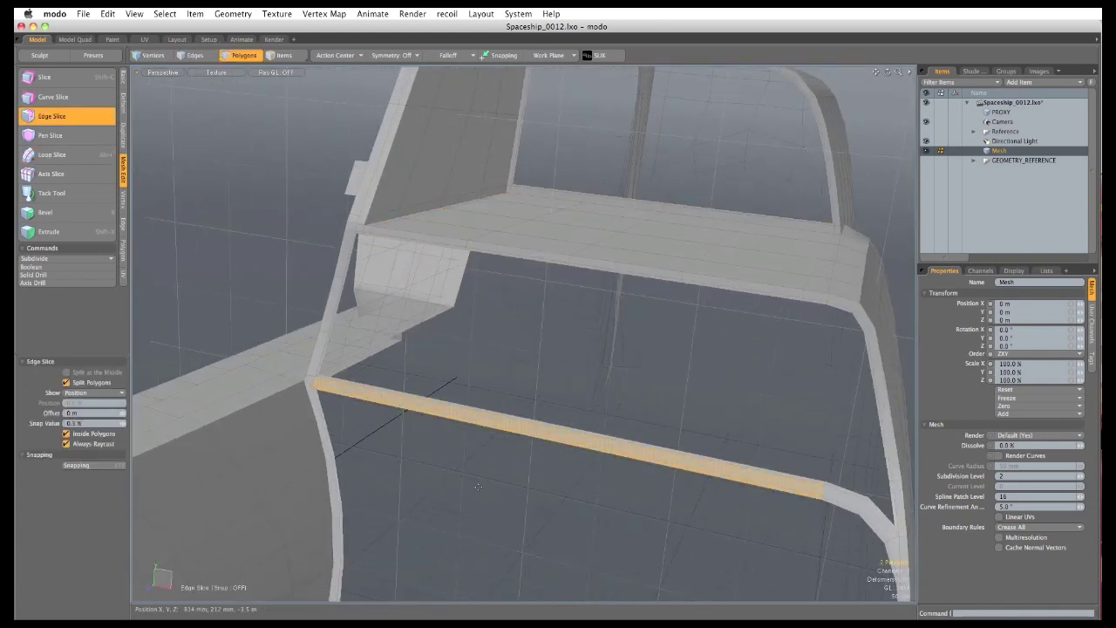
{"action": "key", "text": "space"}
{"action": "key", "text": "alt+c"}
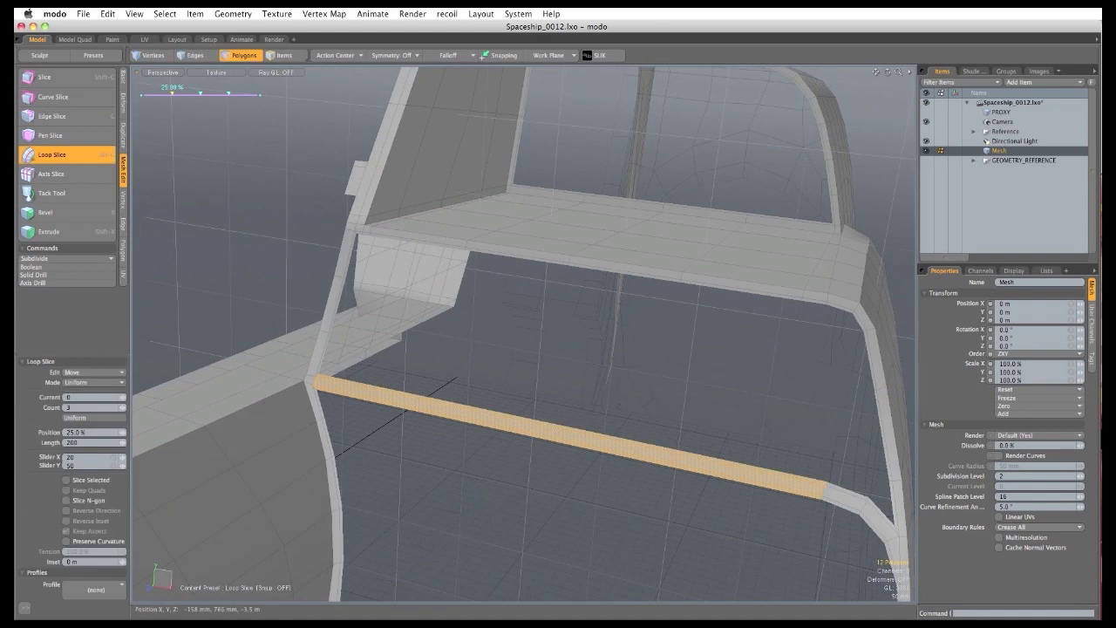
{"action": "key", "text": "space"}
{"action": "left_click", "coordinate": [267, 304]}
Select the inner rim polygon loops around the upper window opening and the opening directly below the deck.
{"action": "left_click_drag", "start_coordinate": [267, 304], "coordinate": [441, 481], "text": "alt"}
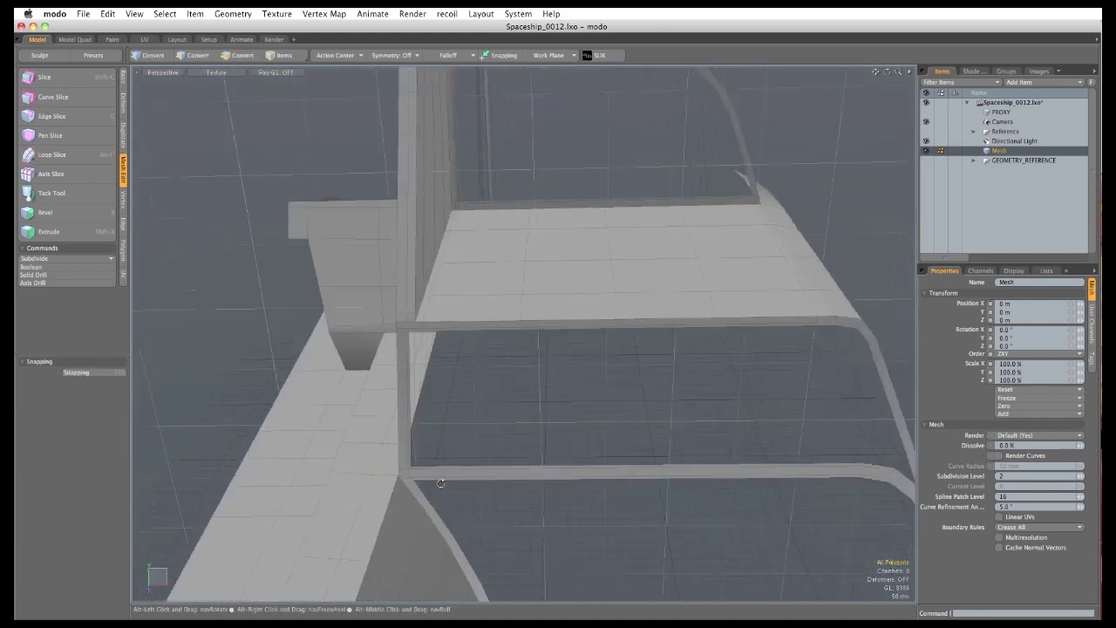
{"action": "left_click_drag", "start_coordinate": [435, 236], "coordinate": [533, 391], "text": "alt+shift"}
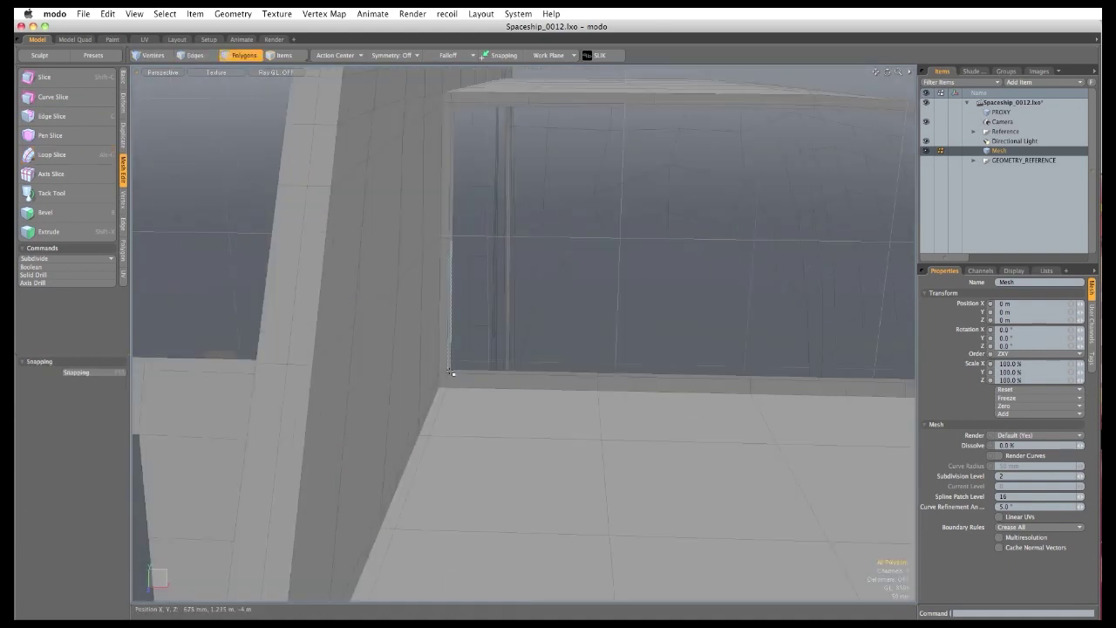
{"action": "left_click_drag", "start_coordinate": [450, 366], "coordinate": [455, 375]}
{"action": "key", "text": "l"}
{"action": "left_click_drag", "start_coordinate": [501, 468], "coordinate": [451, 396], "text": "ctrl+alt"}
{"action": "left_click_drag", "start_coordinate": [452, 396], "coordinate": [422, 123], "text": "alt+shift"}
{"action": "scroll", "coordinate": [404, 384], "scroll_direction": "up", "scroll_amount": 5}
{"action": "left_click_drag", "start_coordinate": [386, 368], "coordinate": [394, 378], "text": "shift"}
{"action": "key", "text": "l"}
{"action": "left_click_drag", "start_coordinate": [535, 450], "coordinate": [469, 379], "text": "ctrl+alt"}
{"action": "left_click_drag", "start_coordinate": [469, 379], "coordinate": [454, 315], "text": "alt+shift"}
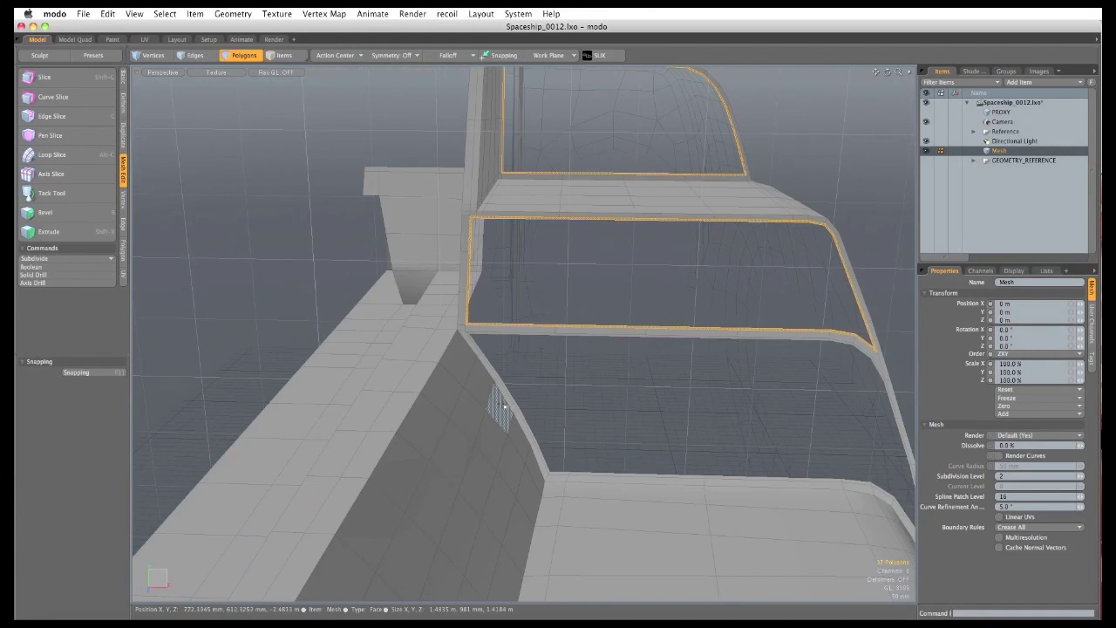
Add the inner rim loop of the opening below the crossbar to the selection and delete all selected rim polygons.
{"action": "left_click_drag", "start_coordinate": [478, 354], "coordinate": [497, 370], "text": "ctrl+alt"}
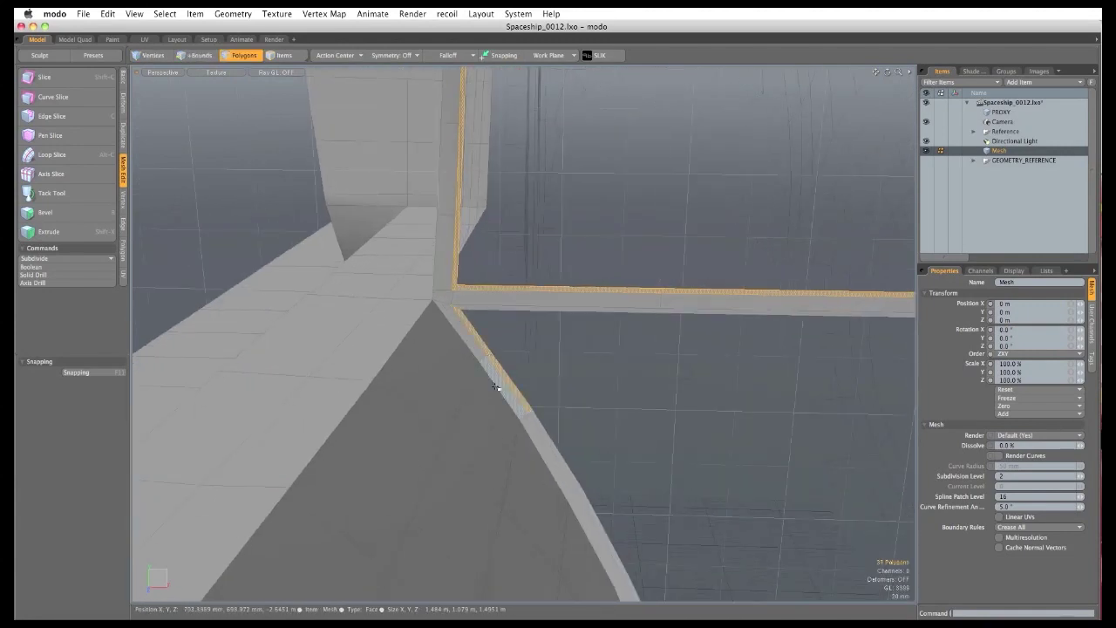
{"action": "key", "text": "l"}
{"action": "left_click_drag", "start_coordinate": [471, 458], "coordinate": [385, 391], "text": "ctrl+alt"}
{"action": "key", "text": "Delete"}
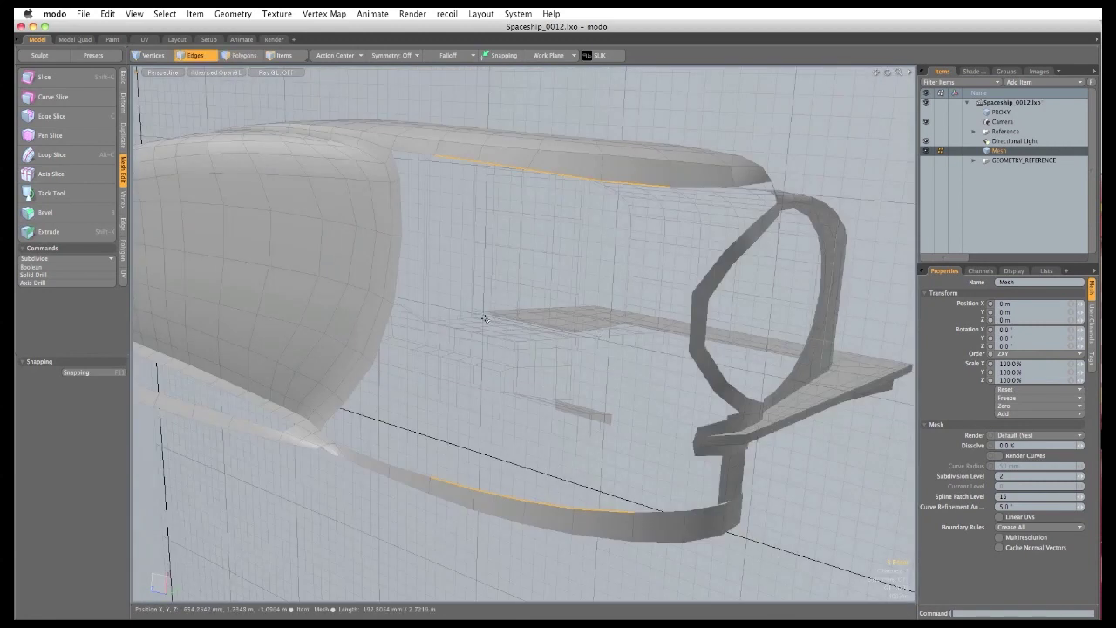
Bridge the selected edges of the upper hull shell to those of the lower strip across the large side opening.
{"action": "left_click_drag", "start_coordinate": [467, 387], "coordinate": [460, 363], "text": "alt"}
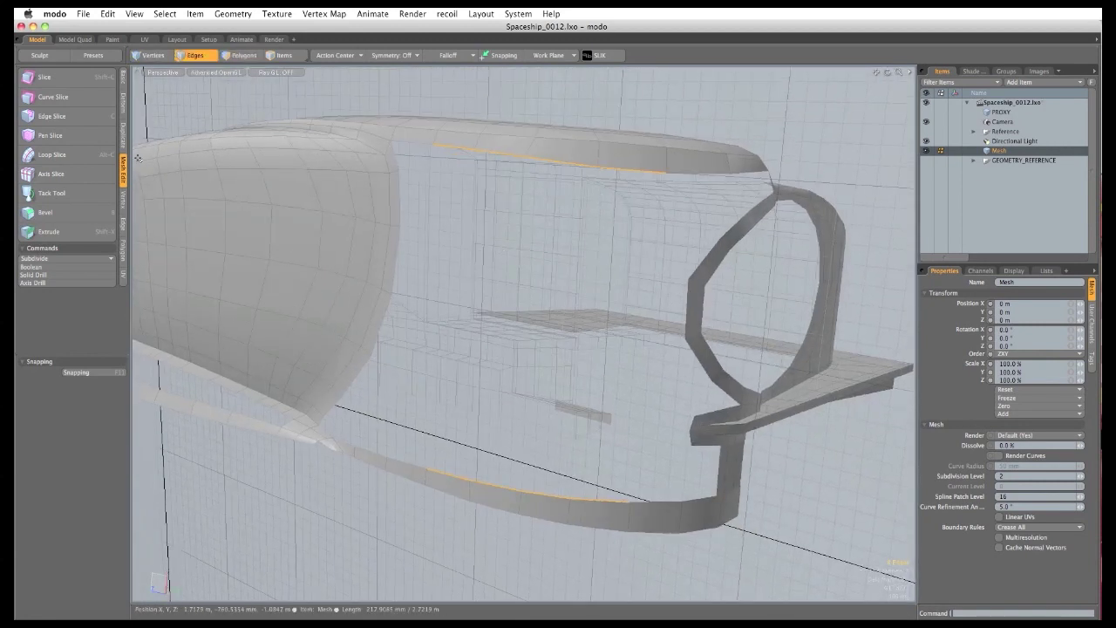
{"action": "left_click", "coordinate": [122, 133]}
{"action": "left_click", "coordinate": [53, 99]}
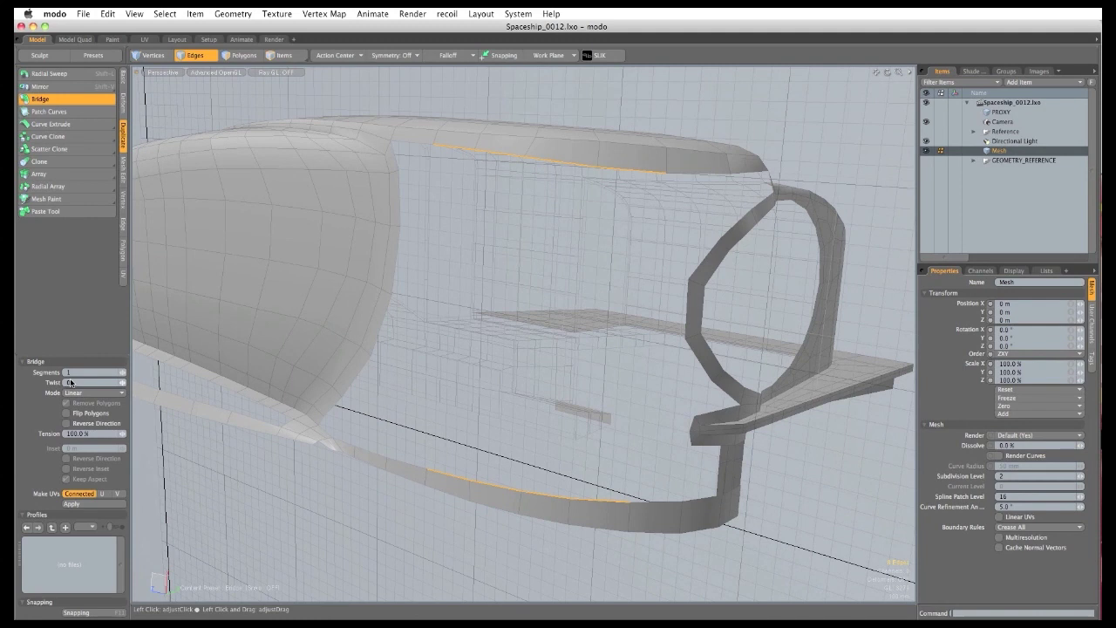
{"action": "left_click", "coordinate": [363, 345]}
{"action": "key", "text": "space"}
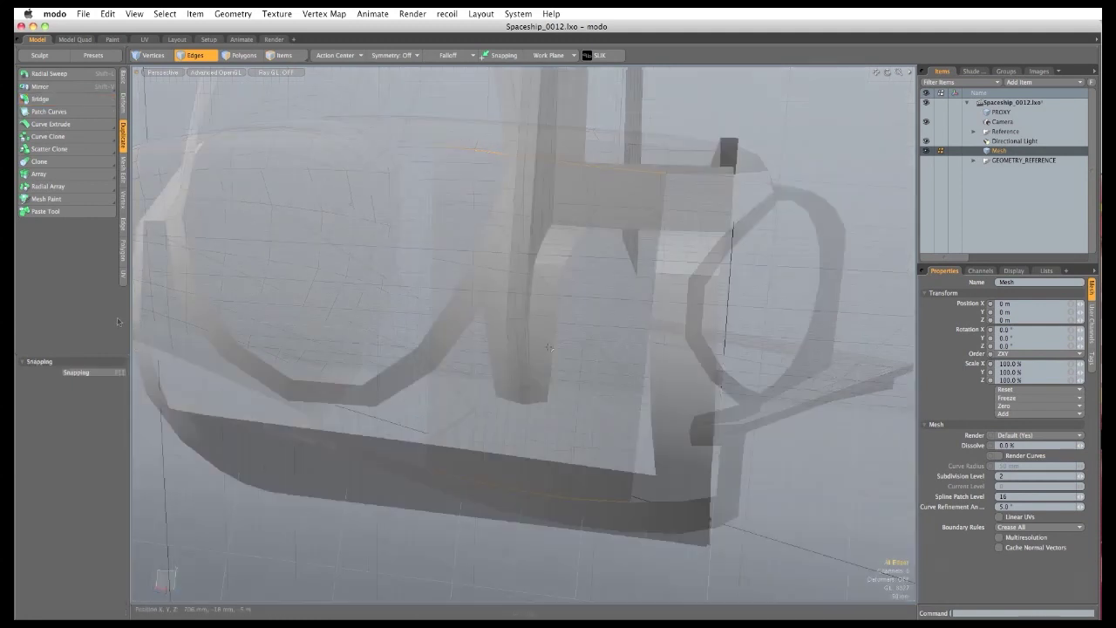
Select the facing curved edges on both sides of the narrow vertical gap beside the fin and bridge them.
{"action": "key", "text": "2"}
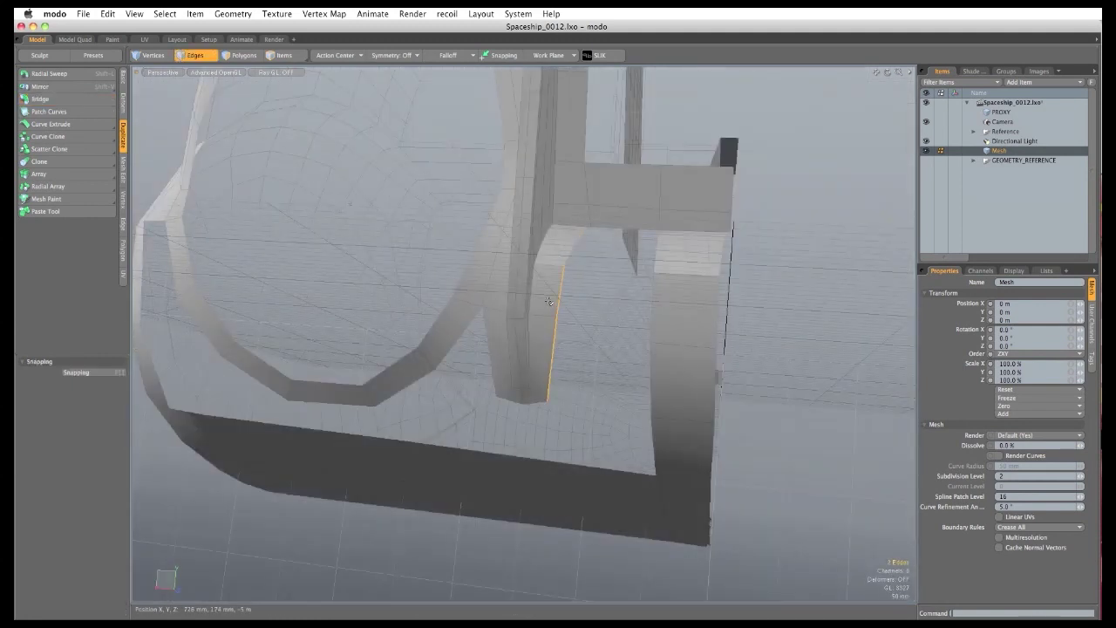
{"action": "left_click", "coordinate": [593, 245], "text": "ctrl"}
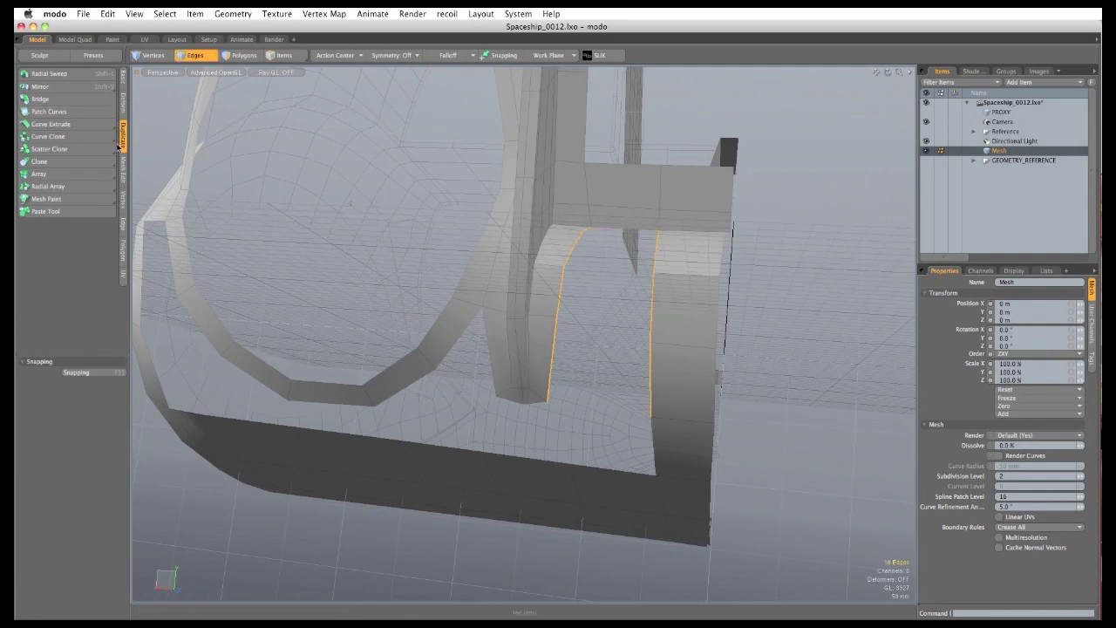
{"action": "left_click", "coordinate": [68, 101]}
{"action": "left_click", "coordinate": [382, 281]}
{"action": "key", "text": "q"}
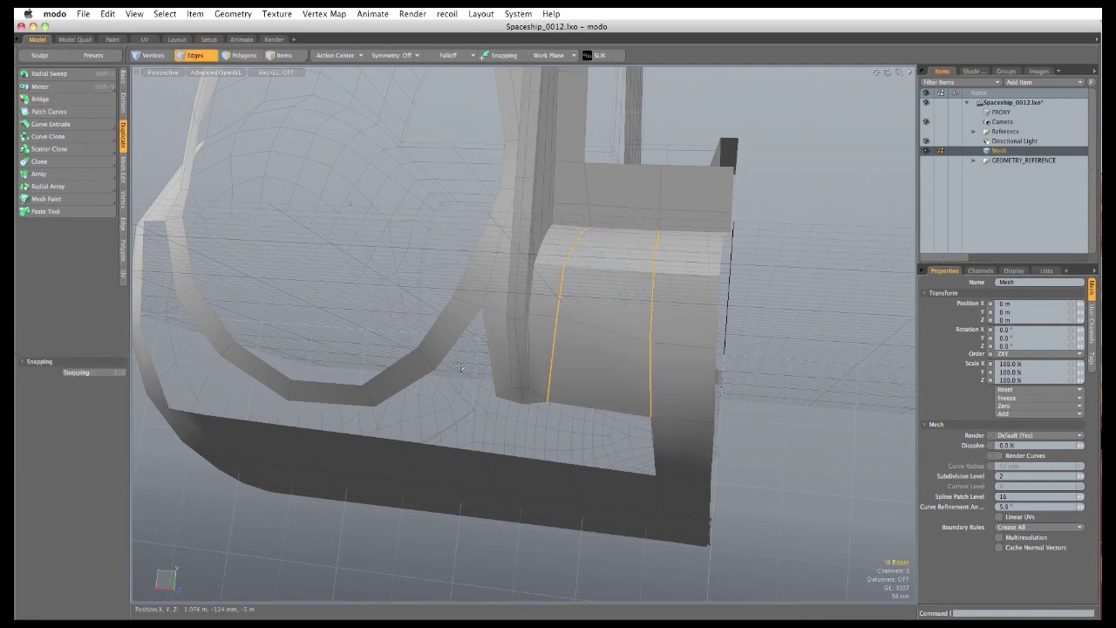
Add an edge loop through the dark hull panel below the opening, in line with the newly bridged section above.
{"action": "left_click_drag", "start_coordinate": [404, 443], "coordinate": [476, 313], "text": "alt"}
{"action": "left_click_drag", "start_coordinate": [534, 443], "coordinate": [524, 401], "text": "alt"}
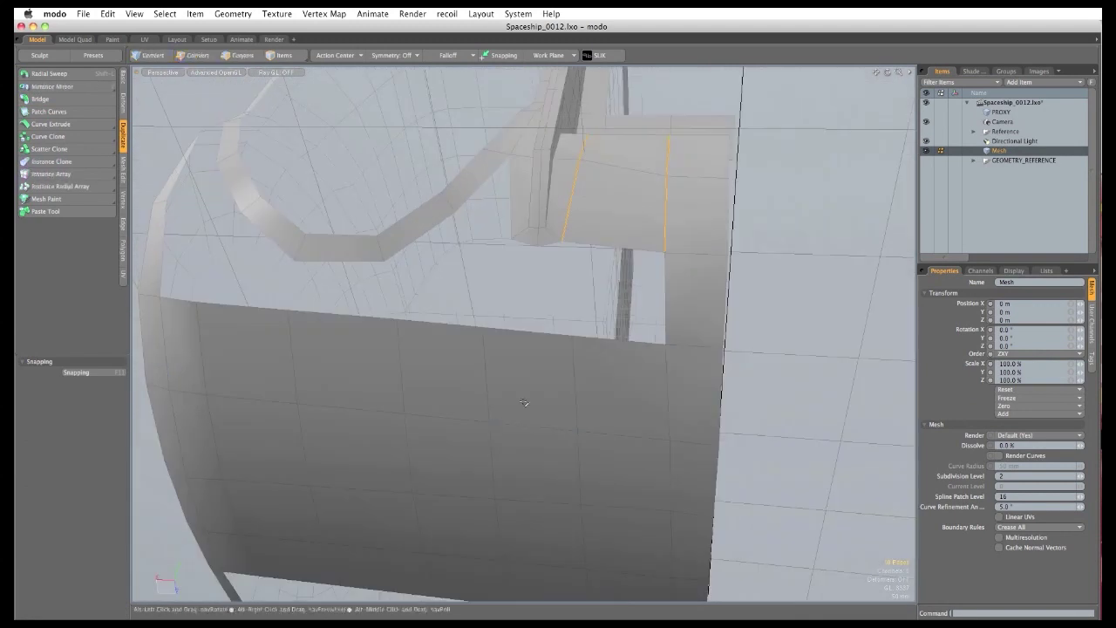
{"action": "left_click", "coordinate": [125, 224]}
{"action": "key", "text": "3"}
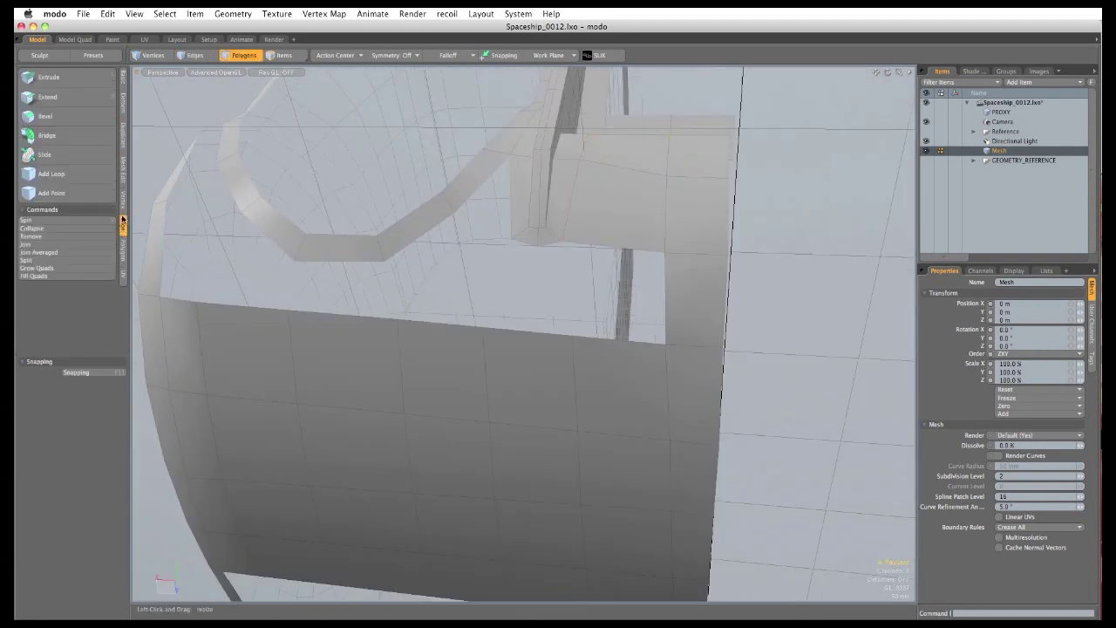
{"action": "left_click", "coordinate": [78, 176]}
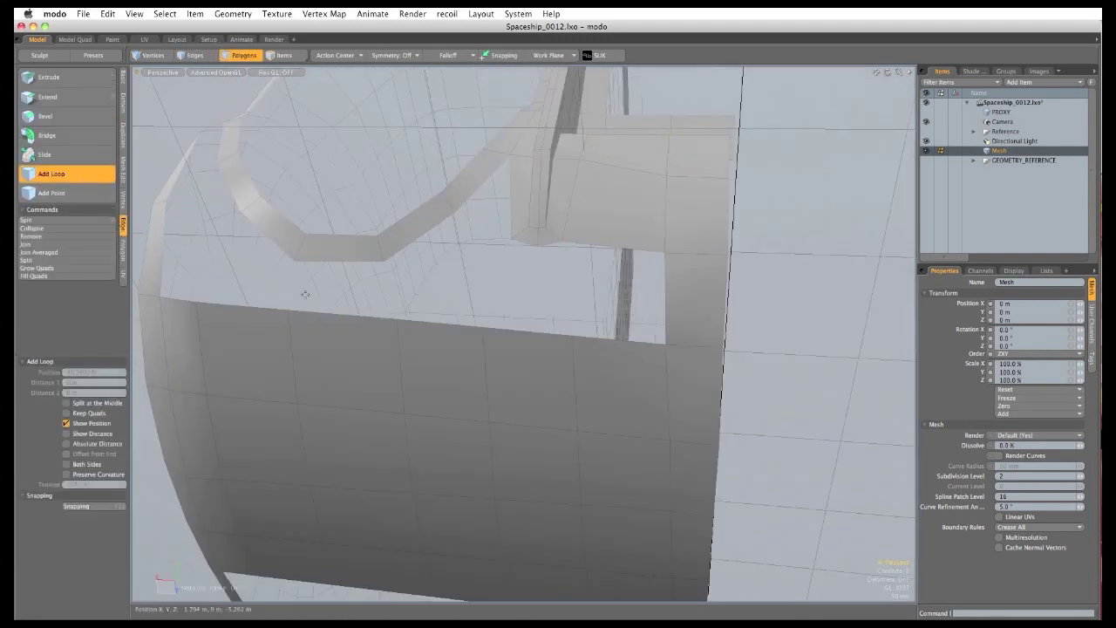
{"action": "left_click", "coordinate": [535, 427]}
{"action": "key", "text": "space"}
{"action": "key", "text": "space"}
{"action": "key", "text": "space"}
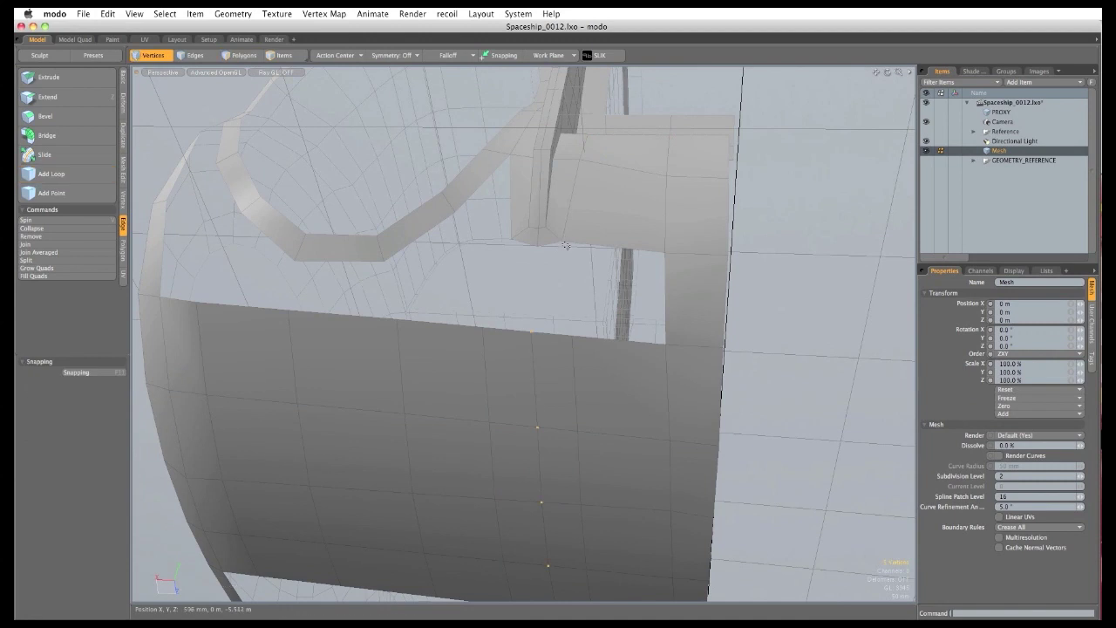
Bridge the lower border edges of the new curved section to the facing upper border edges of the dark hull panel.
{"action": "double_click", "coordinate": [582, 242]}
{"action": "left_click", "coordinate": [546, 279]}
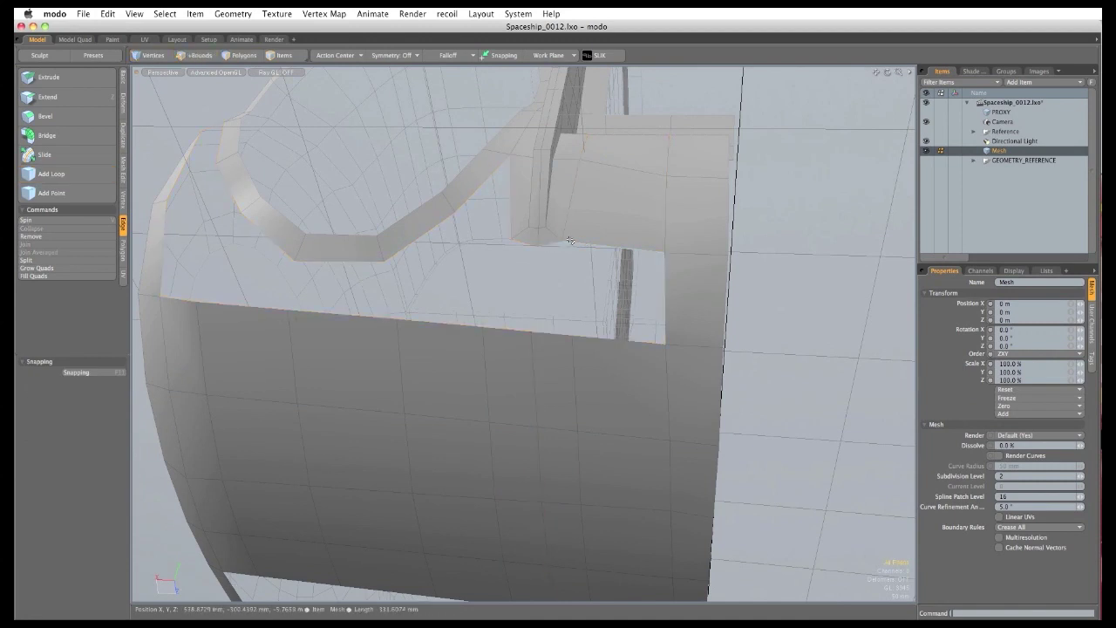
{"action": "left_click", "coordinate": [583, 243]}
{"action": "left_click_drag", "start_coordinate": [522, 278], "coordinate": [532, 264], "text": "alt"}
{"action": "left_click", "coordinate": [544, 261]}
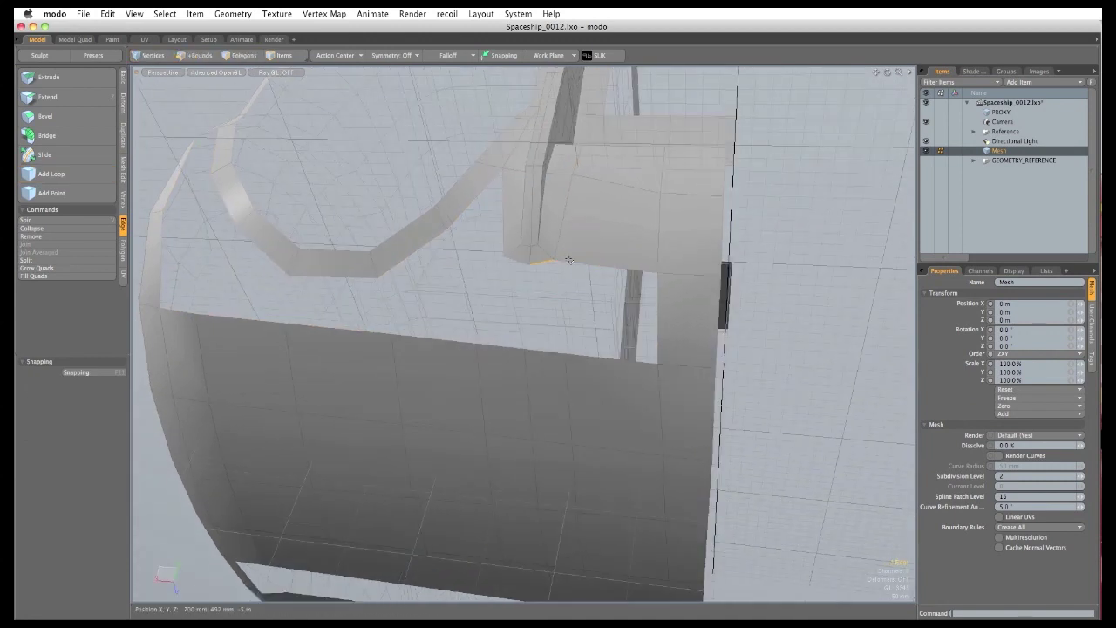
{"action": "left_click", "coordinate": [570, 262], "text": "shift"}
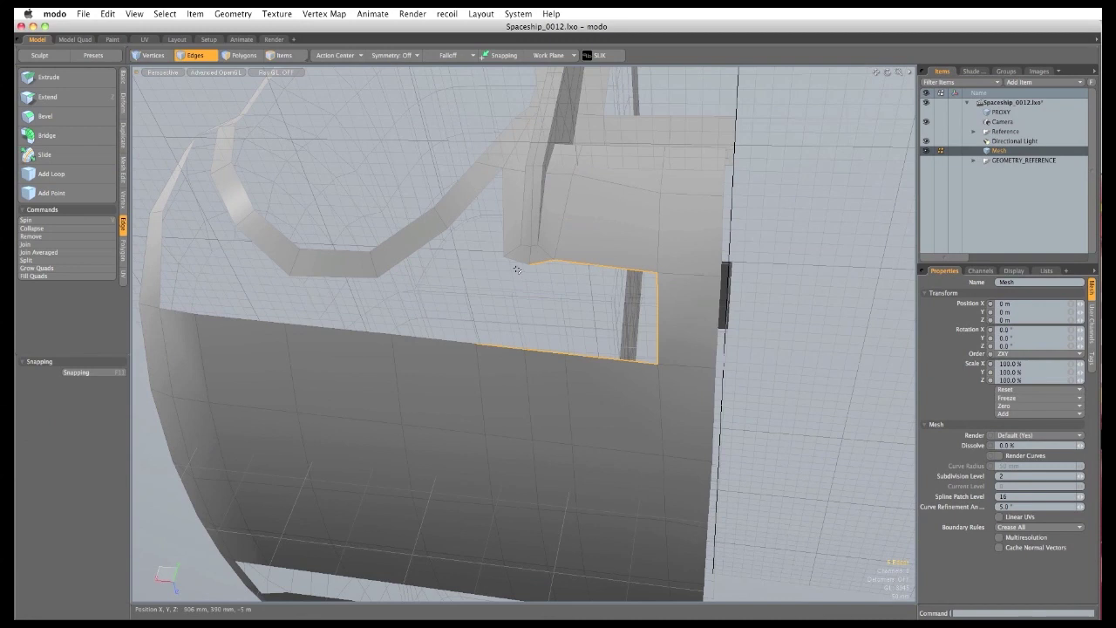
{"action": "left_click", "coordinate": [517, 263], "text": "shift"}
{"action": "left_click", "coordinate": [658, 320], "text": "ctrl"}
{"action": "left_click", "coordinate": [123, 135]}
{"action": "left_click", "coordinate": [96, 99]}
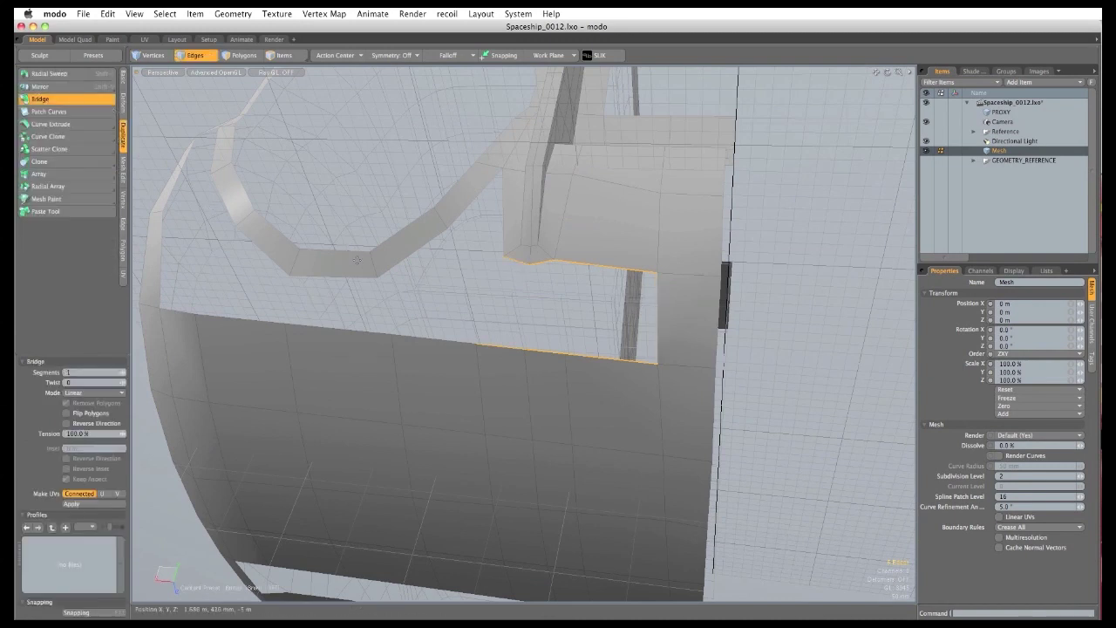
{"action": "left_click", "coordinate": [357, 260]}
{"action": "key", "text": "space"}
{"action": "left_click", "coordinate": [820, 415]}
{"action": "left_click_drag", "start_coordinate": [303, 242], "coordinate": [512, 308], "text": "alt"}
{"action": "left_click", "coordinate": [524, 311]}
{"action": "left_click", "coordinate": [540, 353], "text": "shift"}
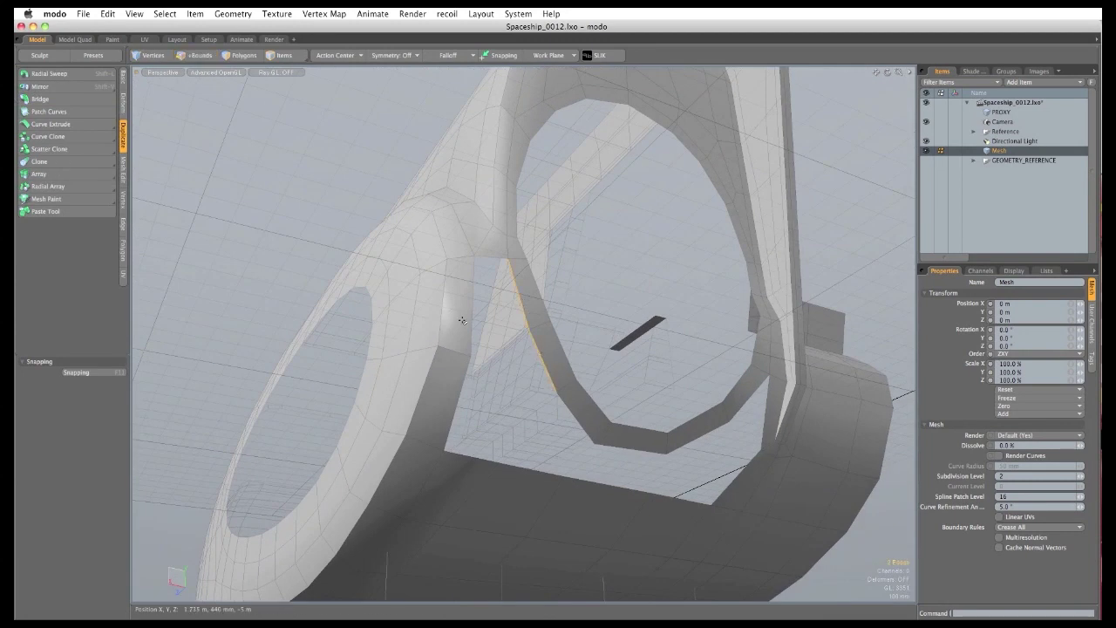
{"action": "left_click", "coordinate": [458, 402], "text": "shift"}
Bevel the crosswise edge row on the side ring by 140 mm in Inset mode and clear the selection.
{"action": "left_click_drag", "start_coordinate": [455, 377], "coordinate": [467, 348], "text": "alt"}
{"action": "double_click", "coordinate": [436, 348]}
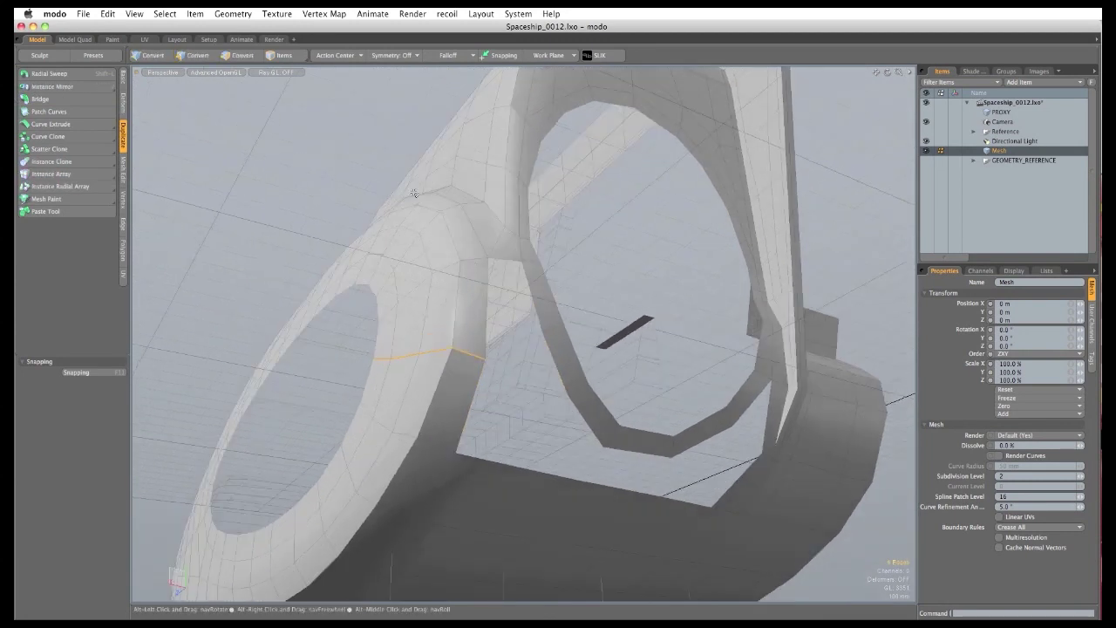
{"action": "key", "text": "b"}
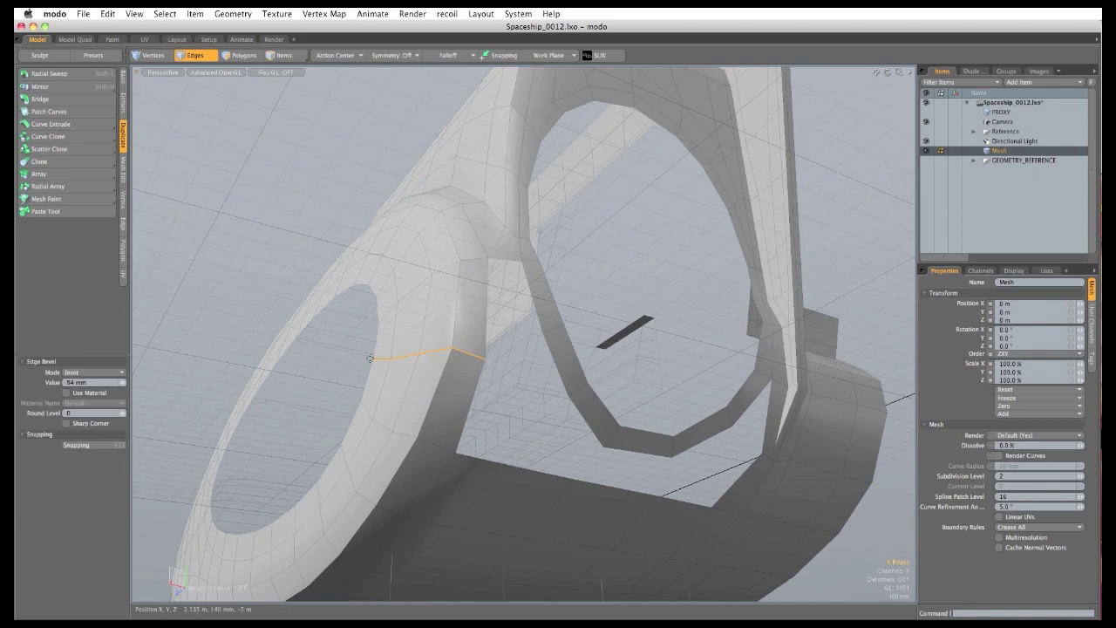
{"action": "left_click_drag", "start_coordinate": [413, 193], "coordinate": [518, 193]}
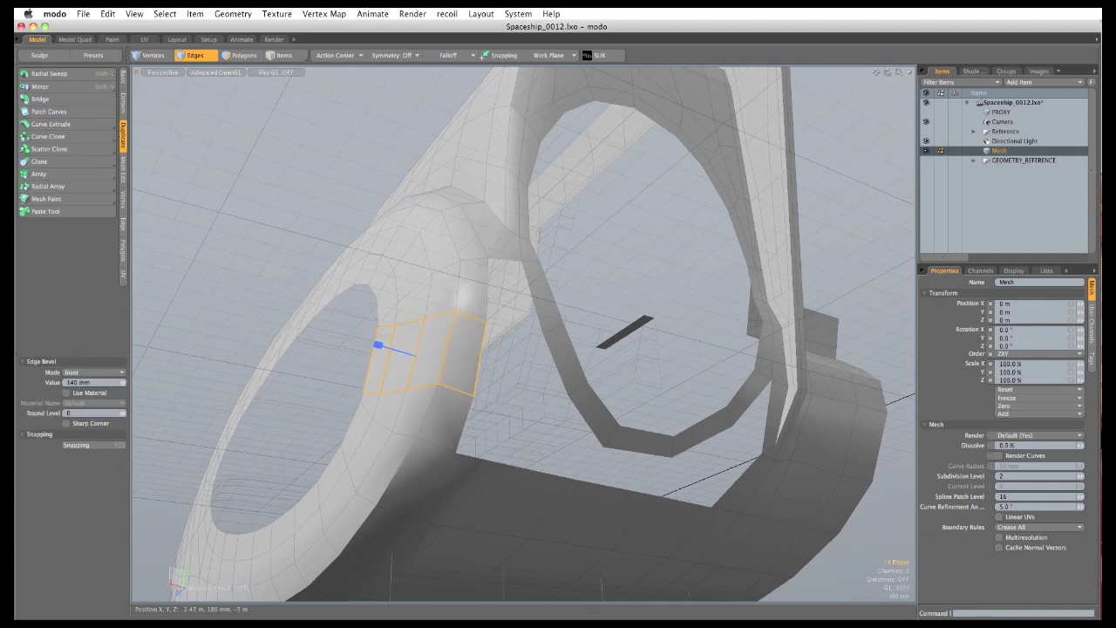
{"action": "key", "text": "q"}
{"action": "left_click", "coordinate": [341, 219]}
Bridge the side ring's inner border edges to the facing outer edges of the large oval frame and clear the selection.
{"action": "left_click_drag", "start_coordinate": [340, 219], "coordinate": [389, 225], "text": "alt"}
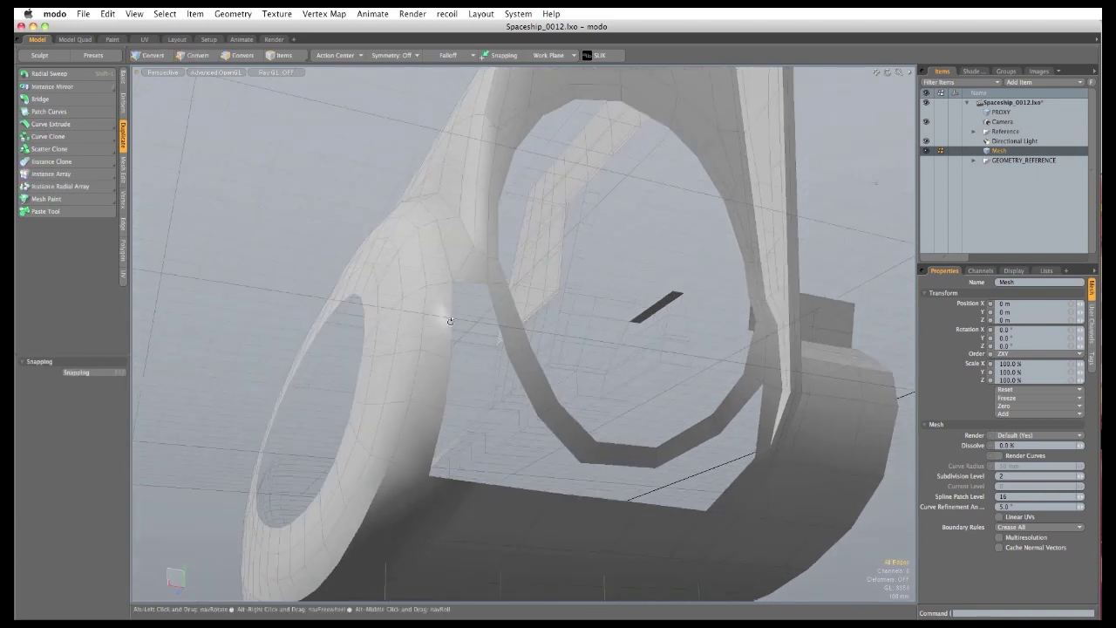
{"action": "left_click", "coordinate": [451, 319]}
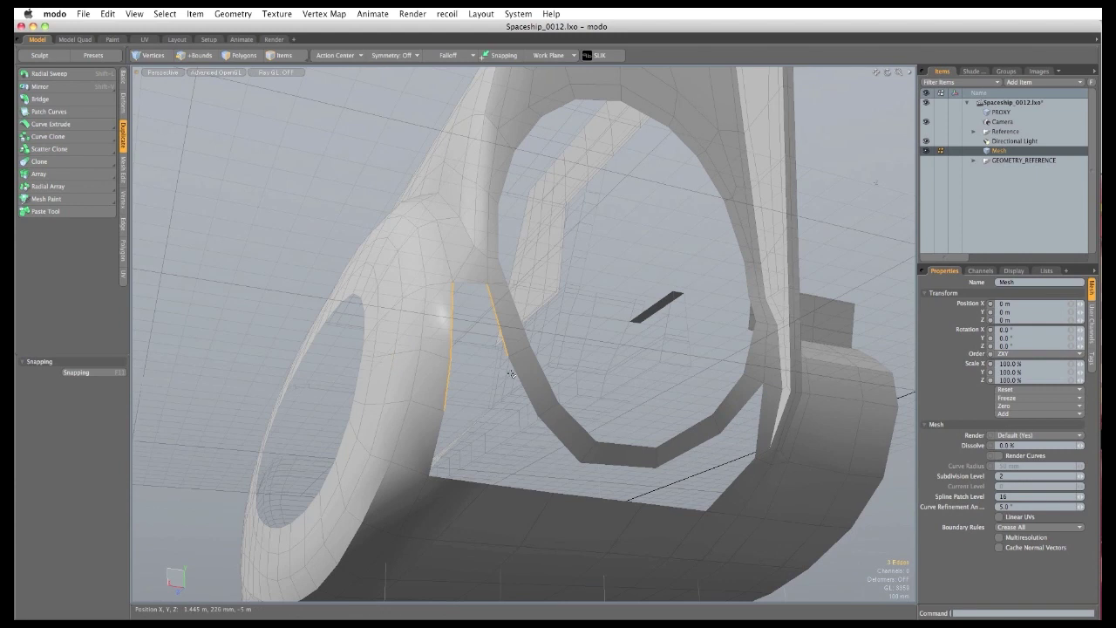
{"action": "left_click", "coordinate": [54, 99]}
{"action": "left_click", "coordinate": [264, 207]}
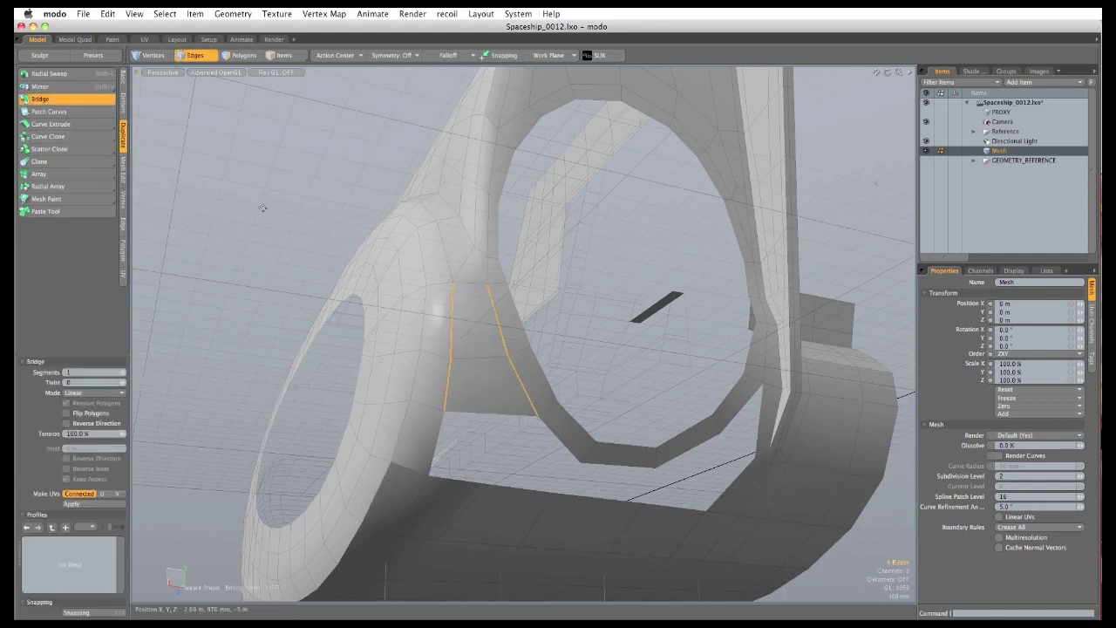
{"action": "key", "text": "q"}
{"action": "left_click", "coordinate": [271, 213]}
{"action": "left_click_drag", "start_coordinate": [438, 417], "coordinate": [369, 344], "text": "alt"}
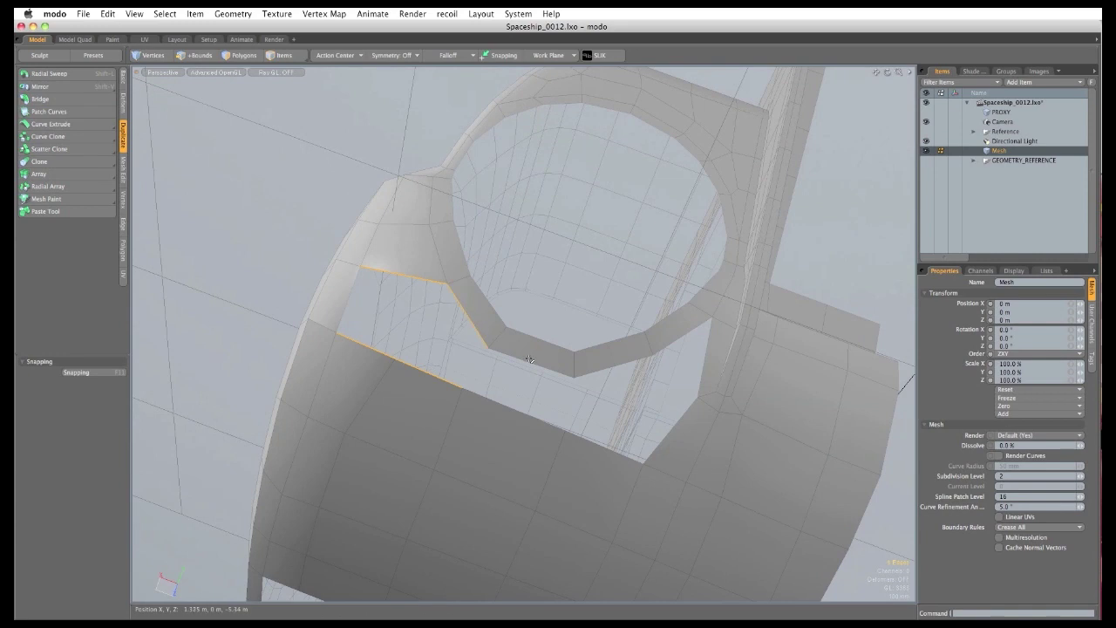
Bridge the oval frame's lower border edges to the facing upper border edges of the dark hull panel and clear the selection.
{"action": "left_click", "coordinate": [61, 101]}
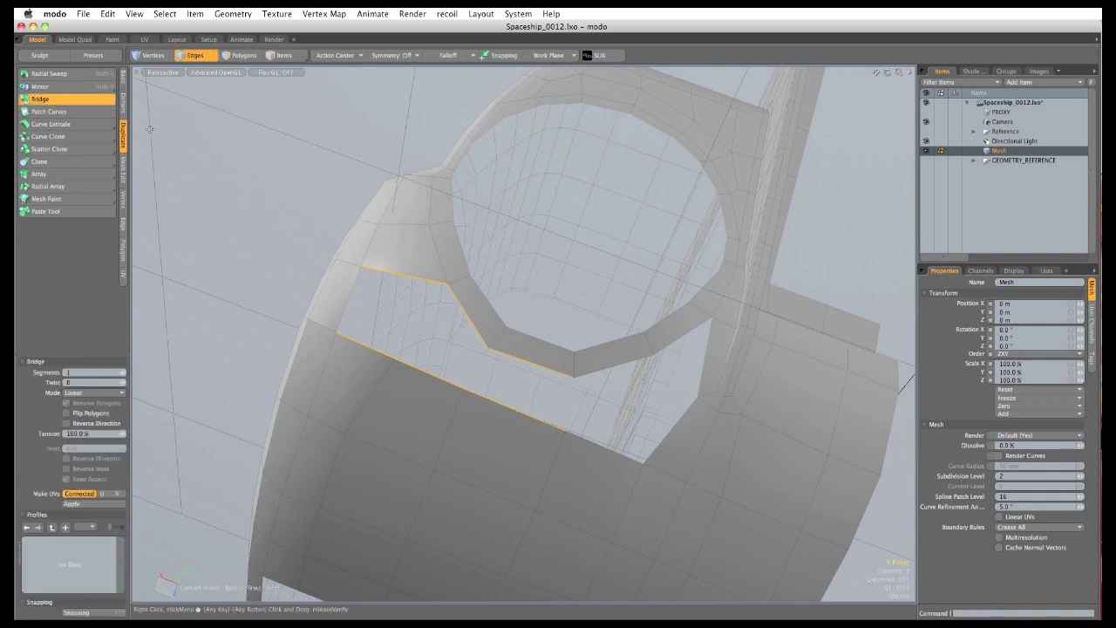
{"action": "left_click", "coordinate": [250, 193]}
{"action": "key", "text": "q"}
{"action": "left_click", "coordinate": [262, 197]}
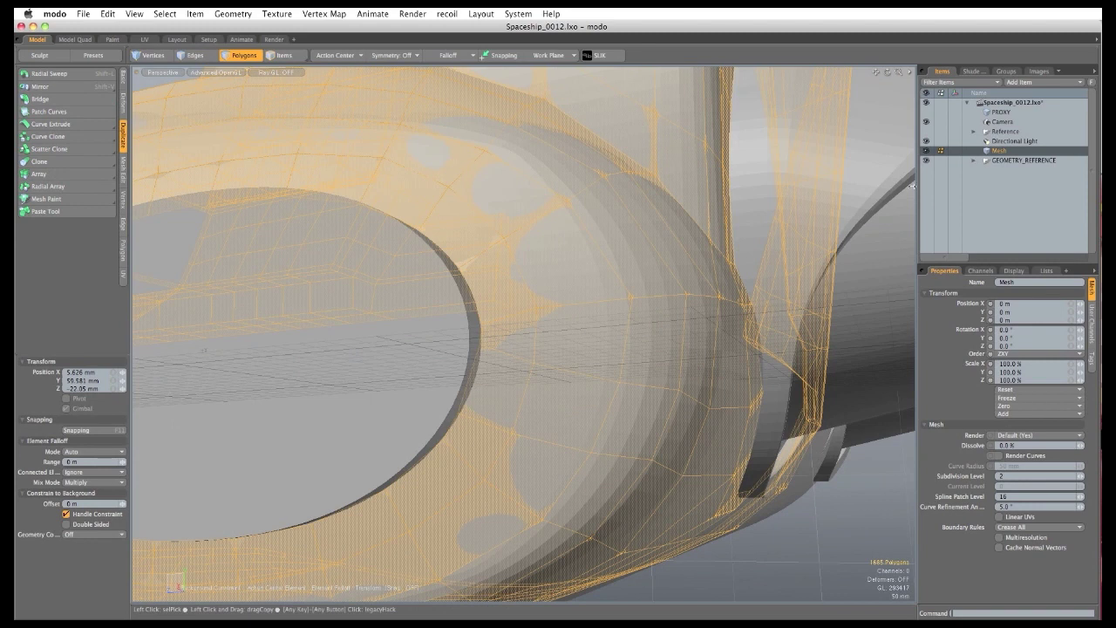
Nudge the hull vertex at the rim of the round reference opening along the background surface.
{"action": "left_click_drag", "start_coordinate": [346, 342], "coordinate": [659, 381], "text": "alt"}
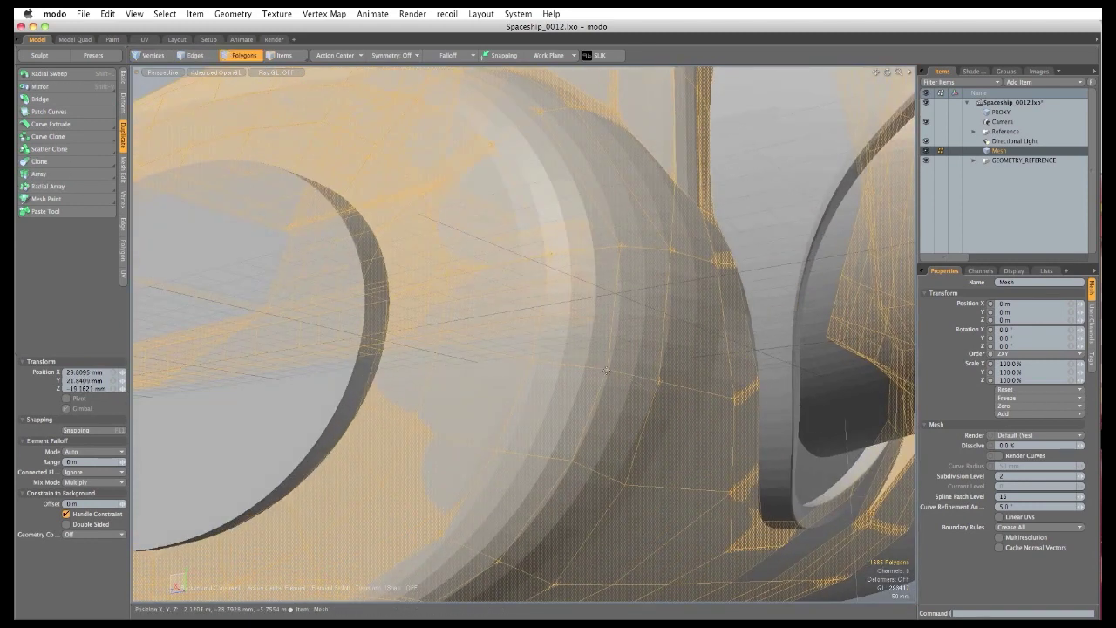
{"action": "left_click_drag", "start_coordinate": [578, 362], "coordinate": [477, 364], "text": "alt"}
{"action": "left_click", "coordinate": [462, 420]}
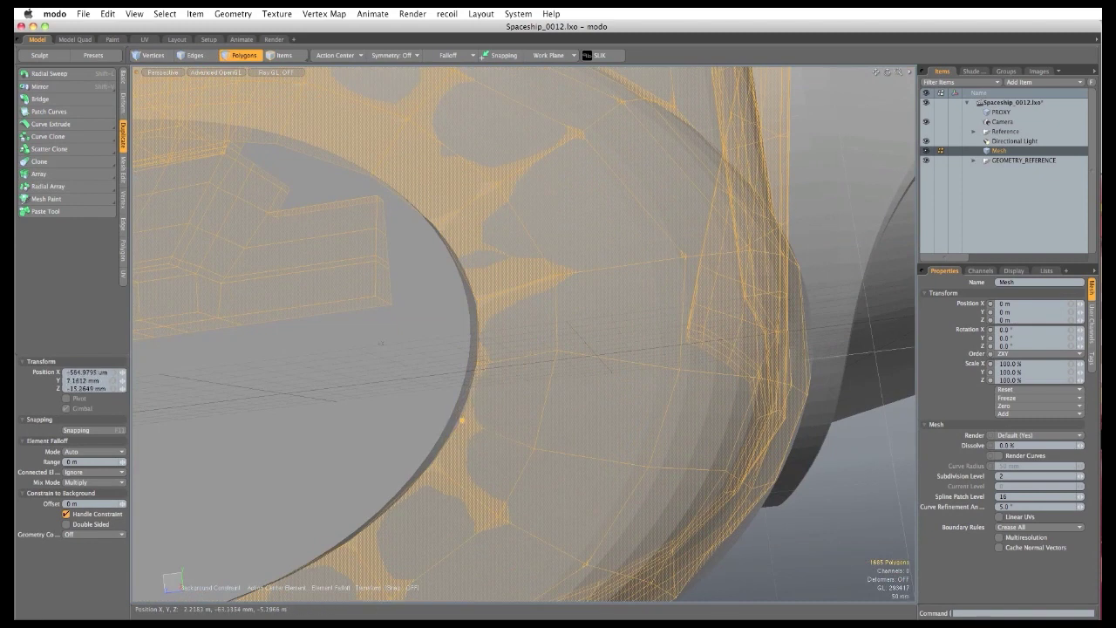
{"action": "left_click_drag", "start_coordinate": [462, 415], "coordinate": [461, 414]}
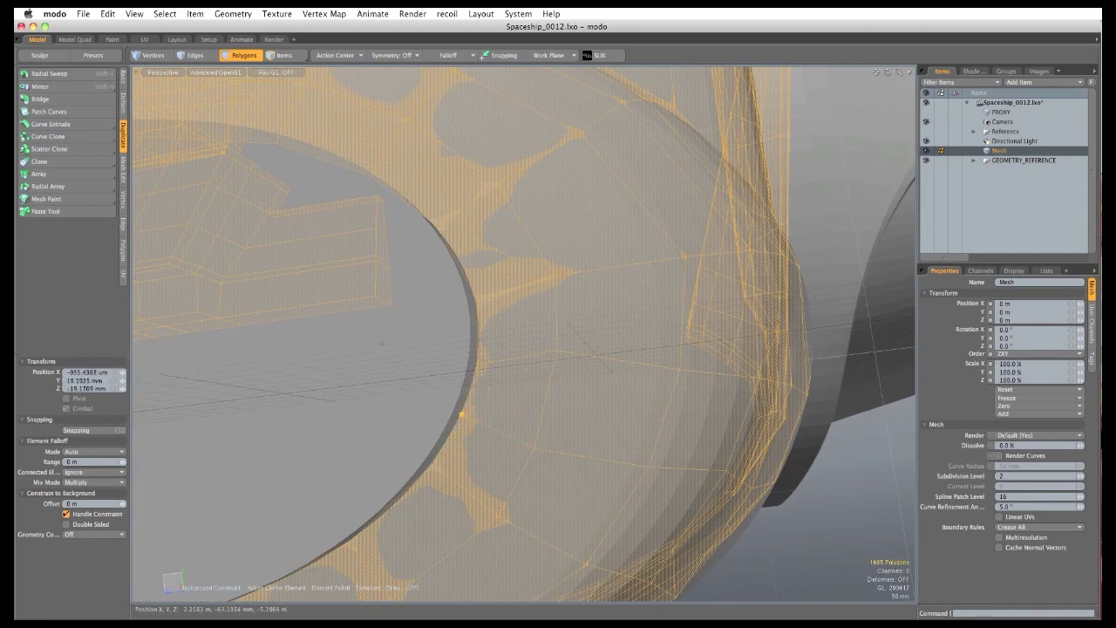
{"action": "left_click", "coordinate": [557, 353]}
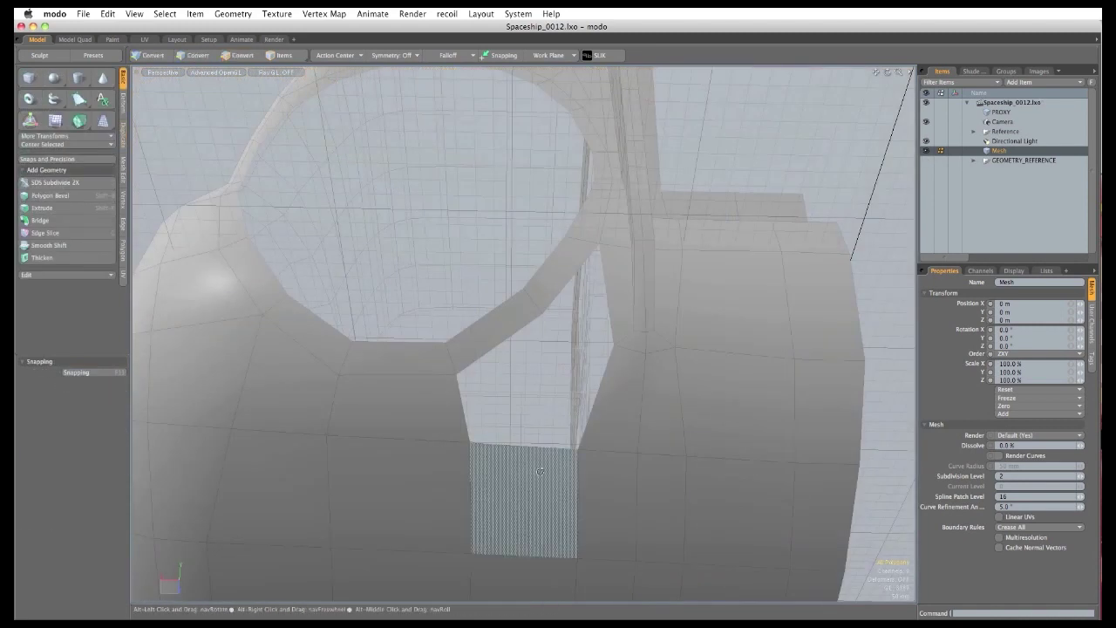
Add one edge loop through the hull panel directly below the remaining gap and another across the hull panels beside the gap.
{"action": "mouse_move", "coordinate": [542, 389]}
{"action": "left_mouse_down", "text": "alt"}
{"action": "mouse_move", "coordinate": [571, 412]}
{"action": "mouse_move", "coordinate": [554, 385]}
{"action": "left_mouse_up", "text": "alt"}
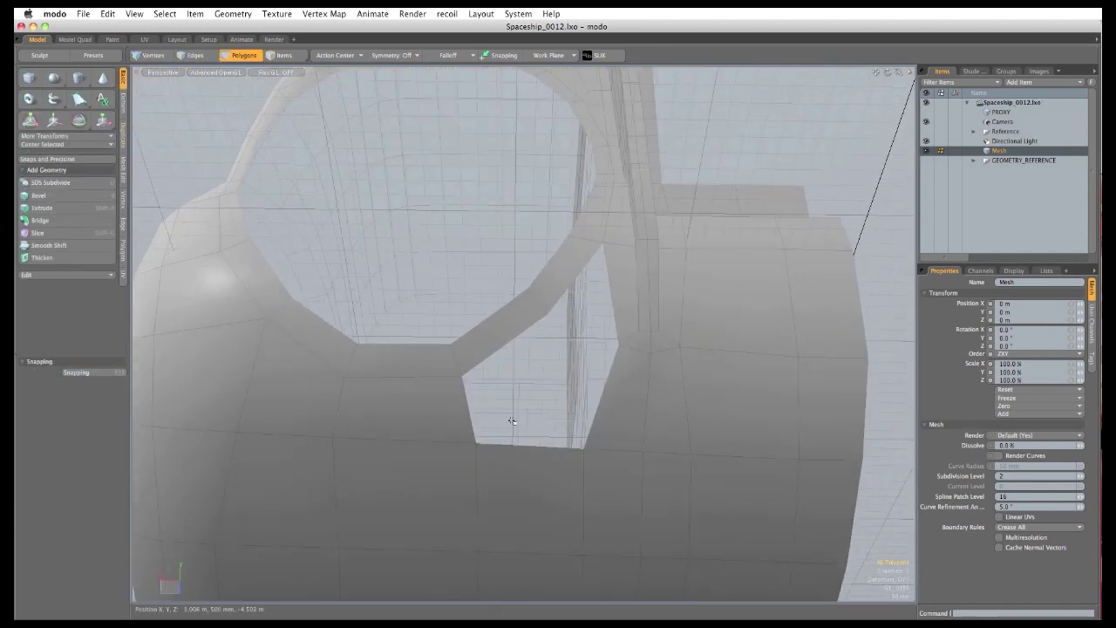
{"action": "left_click_drag", "start_coordinate": [562, 403], "coordinate": [559, 365], "text": "alt"}
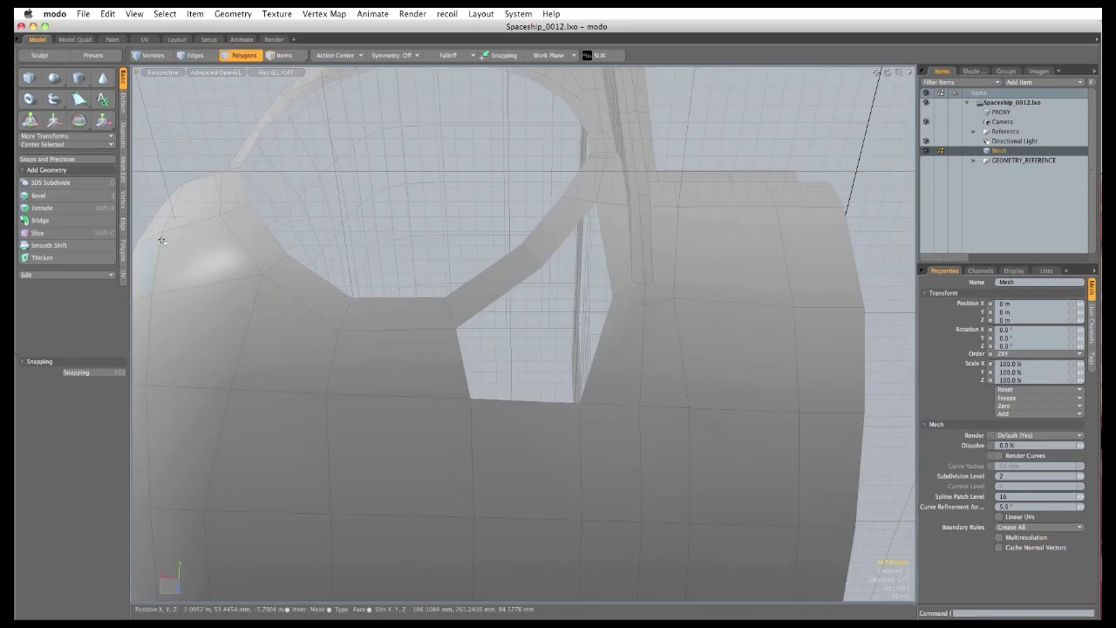
{"action": "left_click", "coordinate": [123, 202]}
{"action": "left_click", "coordinate": [123, 226]}
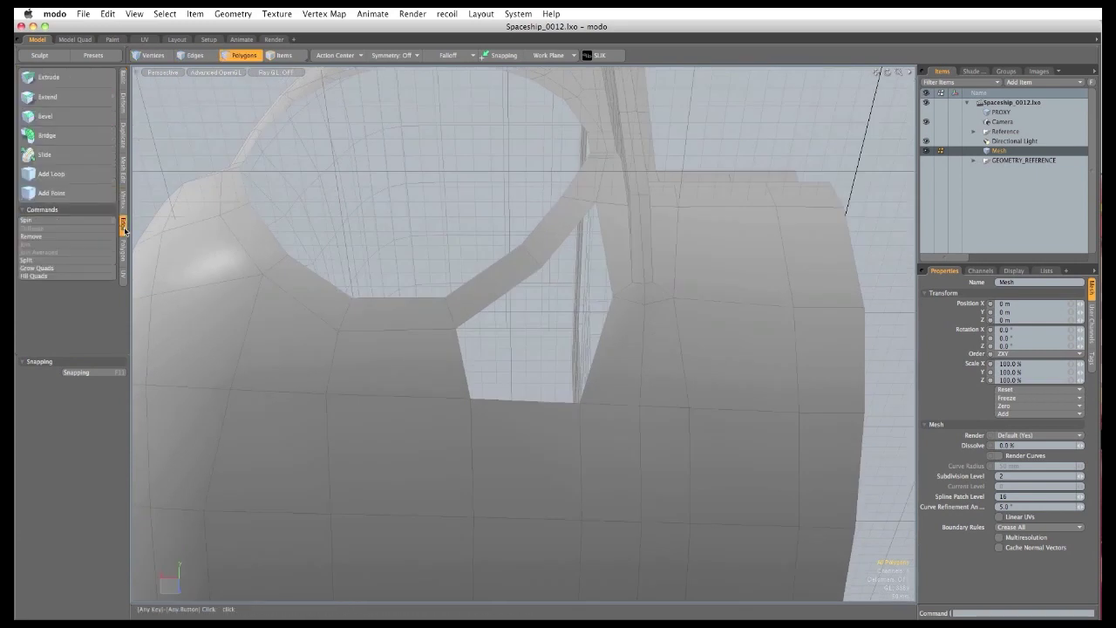
{"action": "left_click", "coordinate": [96, 176]}
{"action": "mouse_move", "coordinate": [552, 435]}
{"action": "left_mouse_down", "text": "alt"}
{"action": "mouse_move", "coordinate": [547, 410]}
{"action": "mouse_move", "coordinate": [551, 420]}
{"action": "left_mouse_up", "text": "alt"}
{"action": "left_click", "coordinate": [524, 500]}
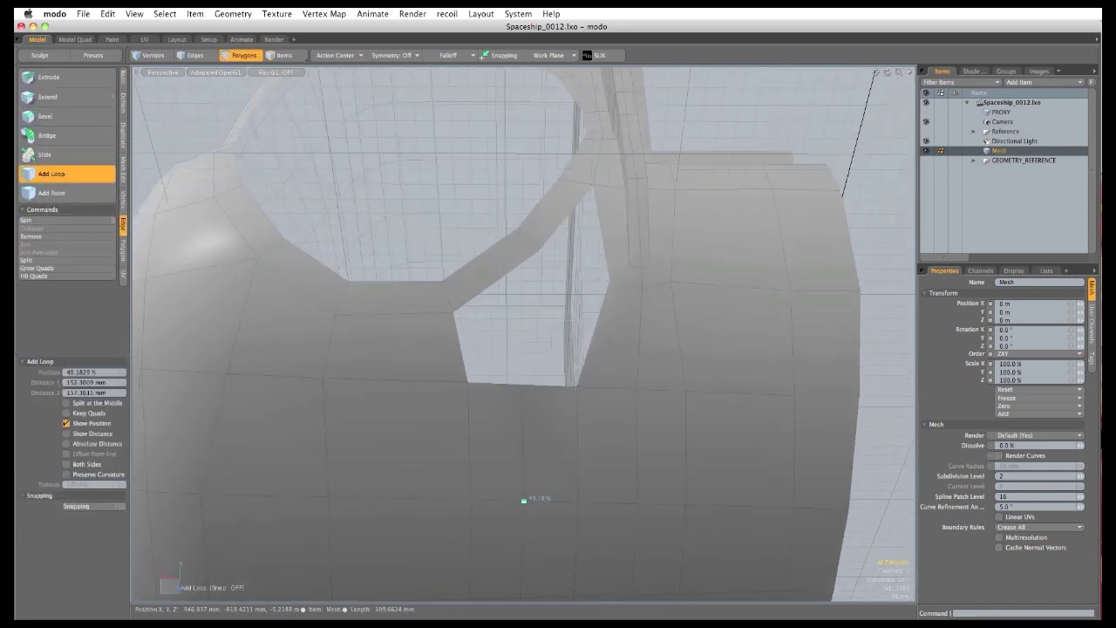
{"action": "left_click", "coordinate": [645, 331]}
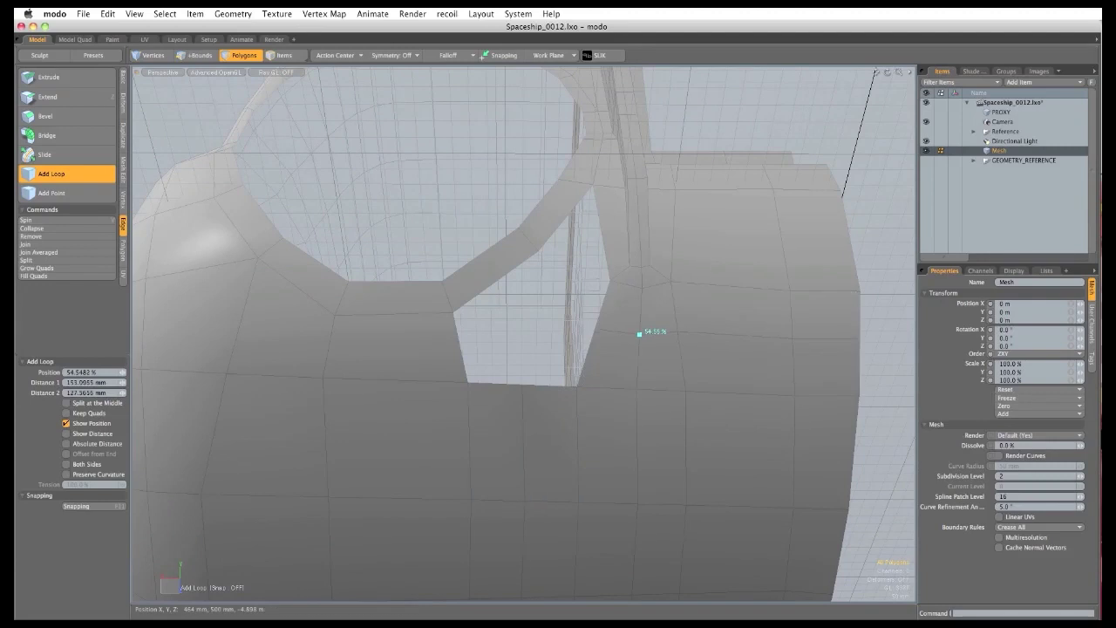
{"action": "left_click_drag", "start_coordinate": [550, 424], "coordinate": [543, 437], "text": "alt"}
{"action": "key", "text": "q"}
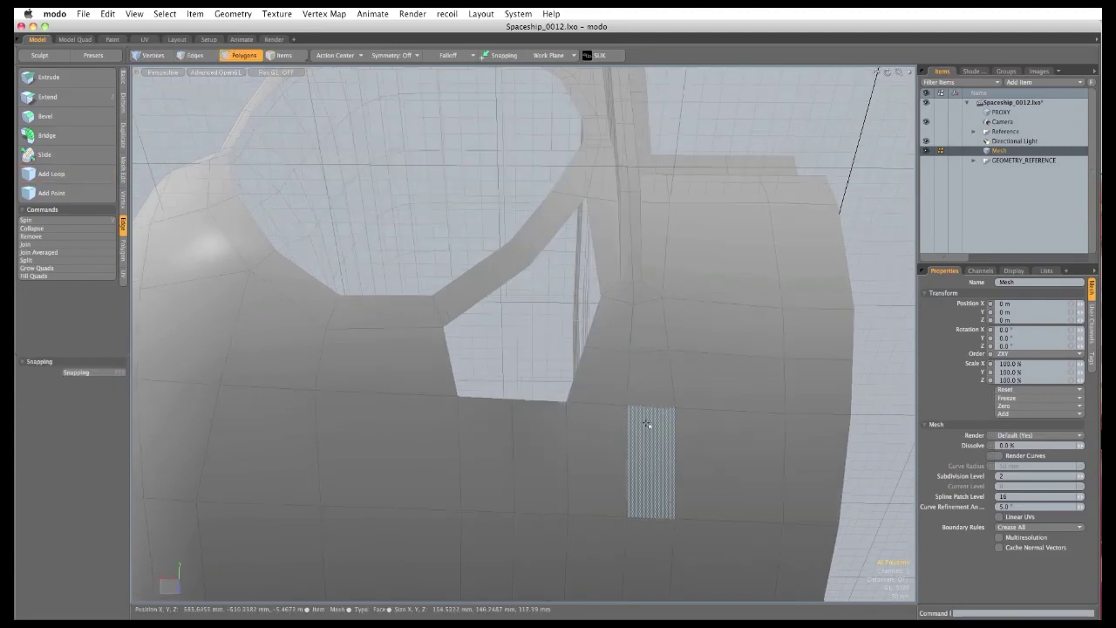
Show GEOMETRY_REFERENCE and set the snapping constraint mode to Background.
{"action": "double_click", "coordinate": [746, 256]}
{"action": "left_click", "coordinate": [926, 161]}
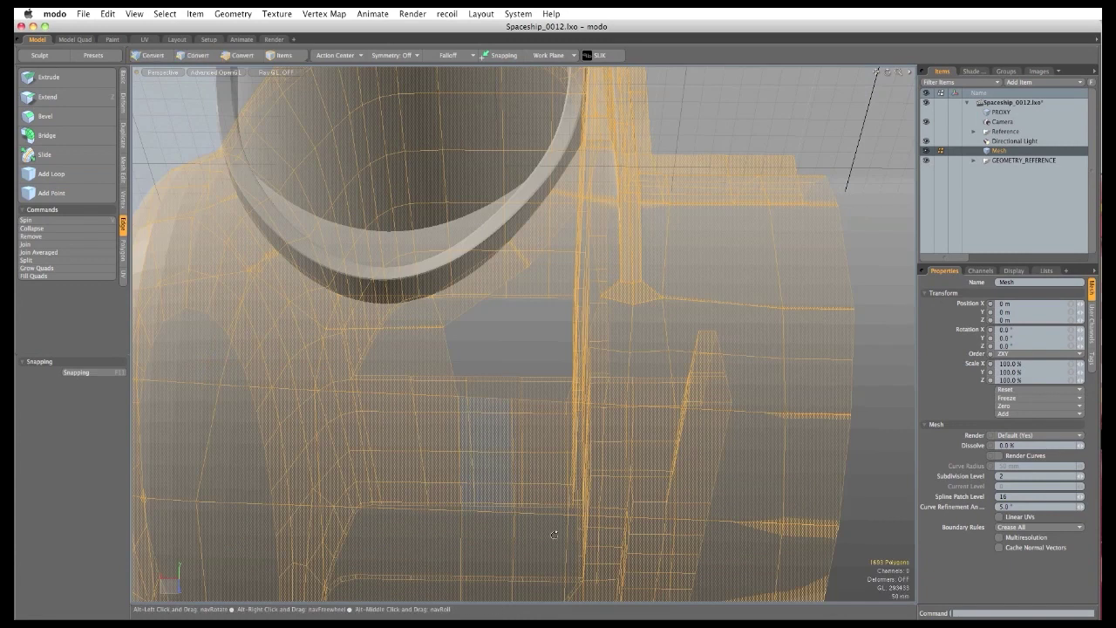
{"action": "left_click_drag", "start_coordinate": [488, 445], "coordinate": [458, 388], "text": "alt"}
{"action": "left_click", "coordinate": [77, 372]}
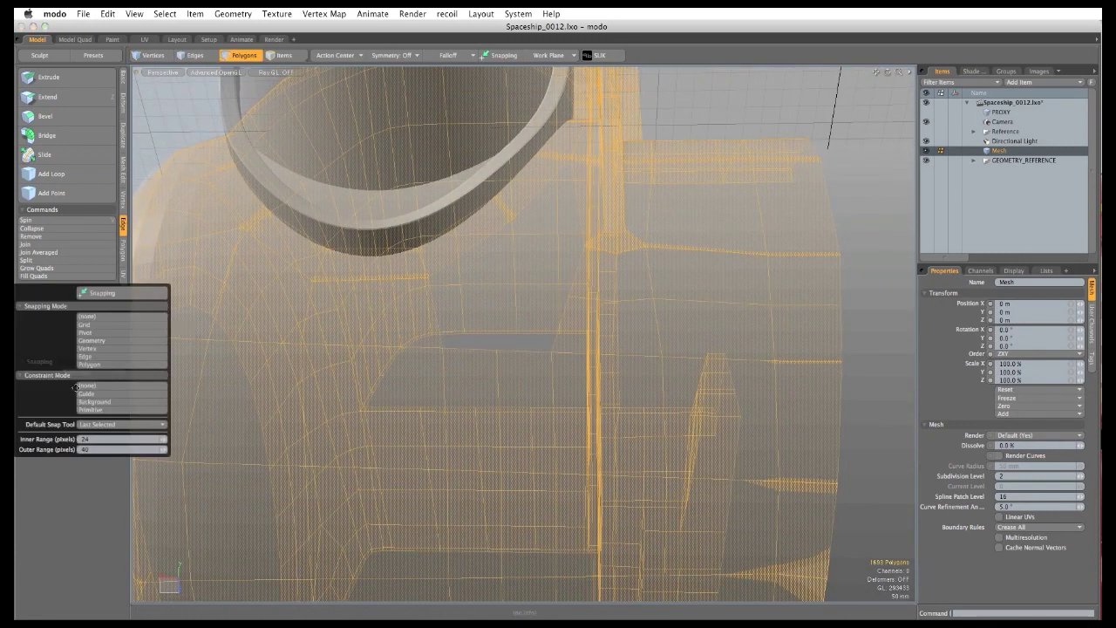
{"action": "left_click", "coordinate": [94, 401]}
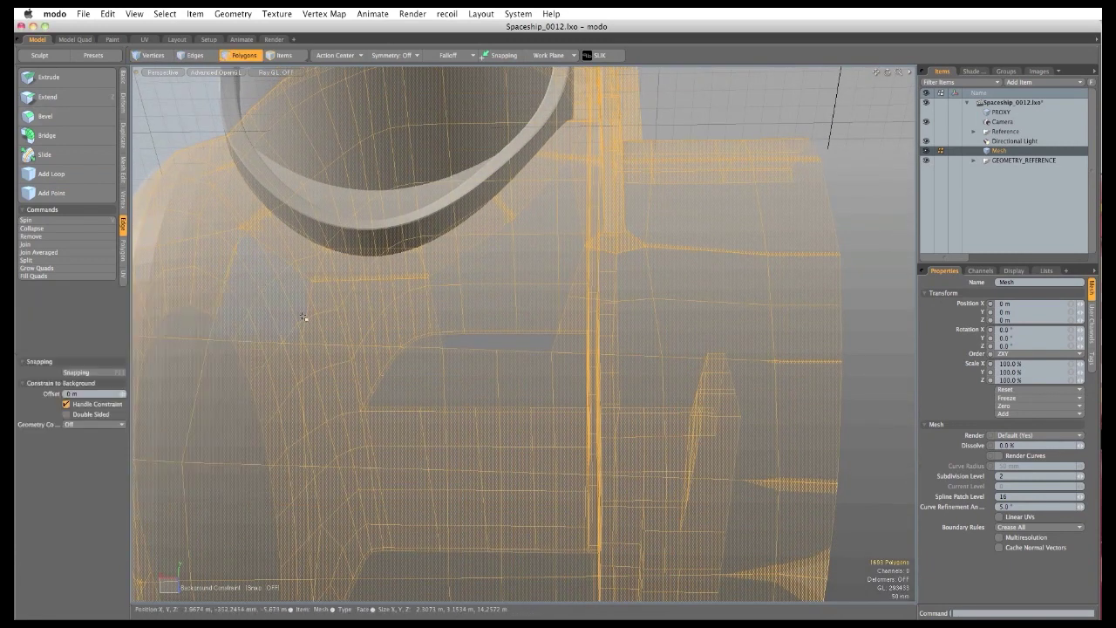
Adjust the vertex near the outer end of the new crosswise loop so it sits on the reference surface.
{"action": "key", "text": "t"}
{"action": "left_click_drag", "start_coordinate": [435, 235], "coordinate": [458, 301], "text": "alt"}
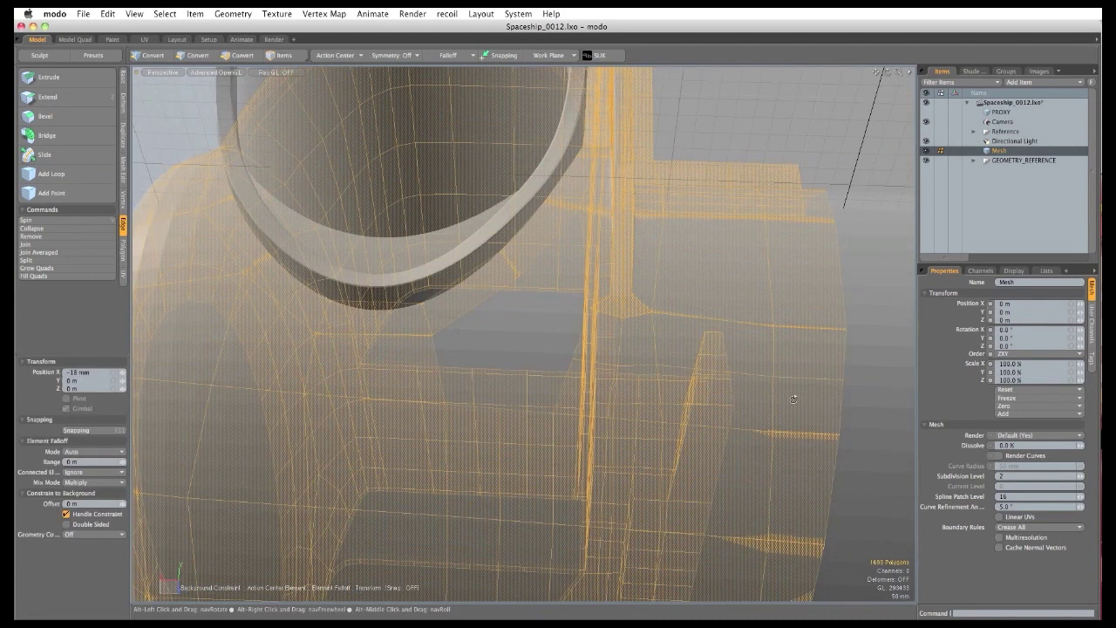
{"action": "left_click_drag", "start_coordinate": [801, 373], "coordinate": [803, 376]}
{"action": "left_click_drag", "start_coordinate": [655, 368], "coordinate": [685, 413], "text": "alt"}
{"action": "mouse_move", "coordinate": [685, 413]}
{"action": "left_mouse_down", "text": "alt"}
{"action": "mouse_move", "coordinate": [675, 419]}
{"action": "mouse_move", "coordinate": [717, 417]}
{"action": "mouse_move", "coordinate": [675, 417]}
{"action": "left_mouse_up", "text": "alt"}
{"action": "left_click_drag", "start_coordinate": [669, 399], "coordinate": [688, 364], "text": "alt"}
Draw a strip of merged quads with the Pen tool along the gap's lower border, using Make Quads.
{"action": "left_click", "coordinate": [123, 83]}
{"action": "left_click", "coordinate": [79, 99]}
{"action": "left_click_drag", "start_coordinate": [641, 401], "coordinate": [711, 373], "text": "alt"}
{"action": "left_click", "coordinate": [711, 374]}
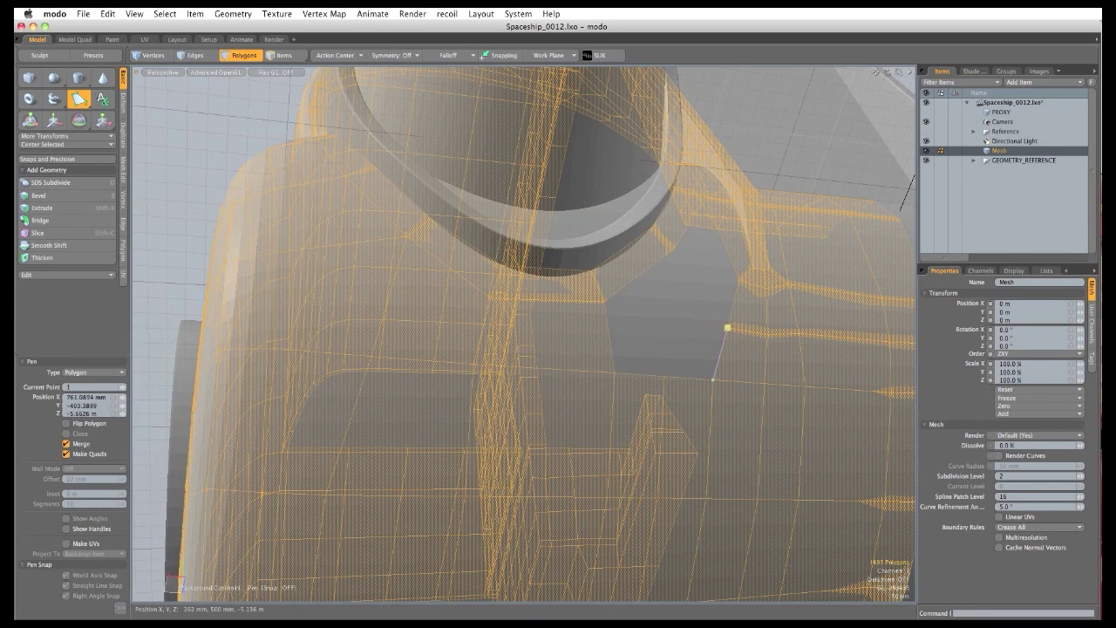
{"action": "left_click_drag", "start_coordinate": [727, 328], "coordinate": [729, 330]}
{"action": "left_click_drag", "start_coordinate": [674, 306], "coordinate": [670, 312]}
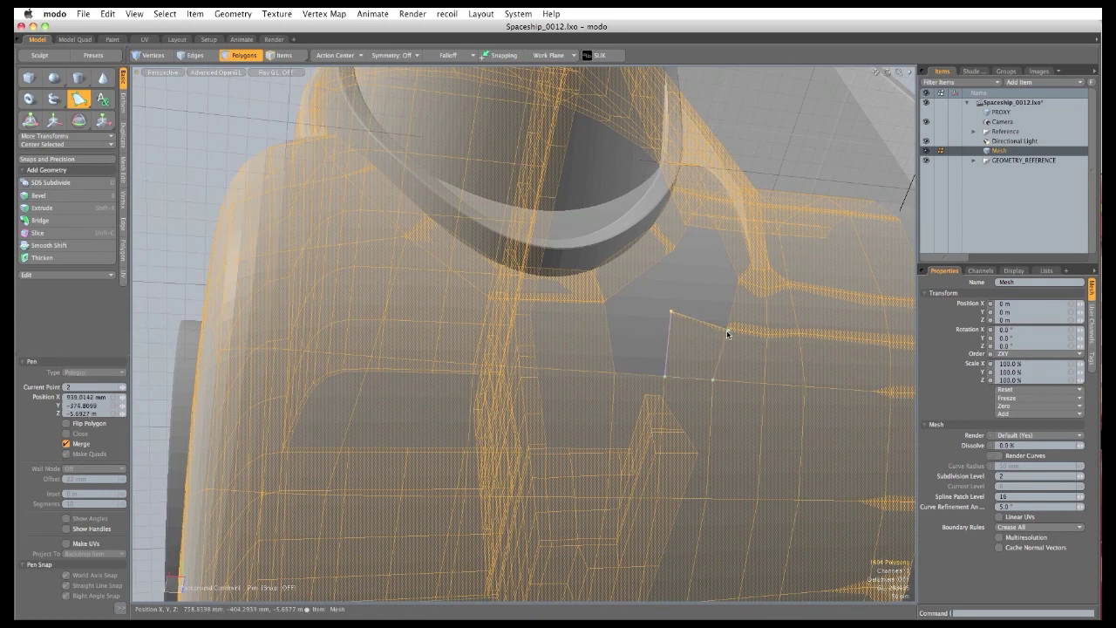
{"action": "left_click", "coordinate": [603, 301]}
{"action": "left_click_drag", "start_coordinate": [605, 301], "coordinate": [574, 356], "text": "alt"}
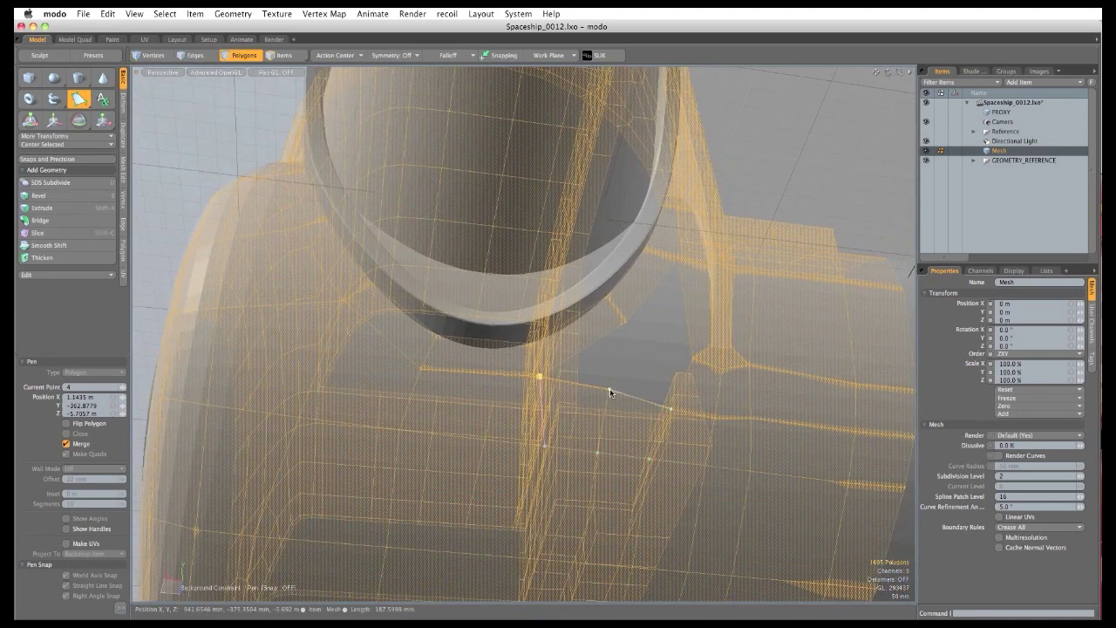
Draw a second Pen strip of quads above the first one, merged with the gap's side vertices and the oval frame.
{"action": "left_click_drag", "start_coordinate": [609, 391], "coordinate": [671, 371]}
{"action": "left_click", "coordinate": [702, 340]}
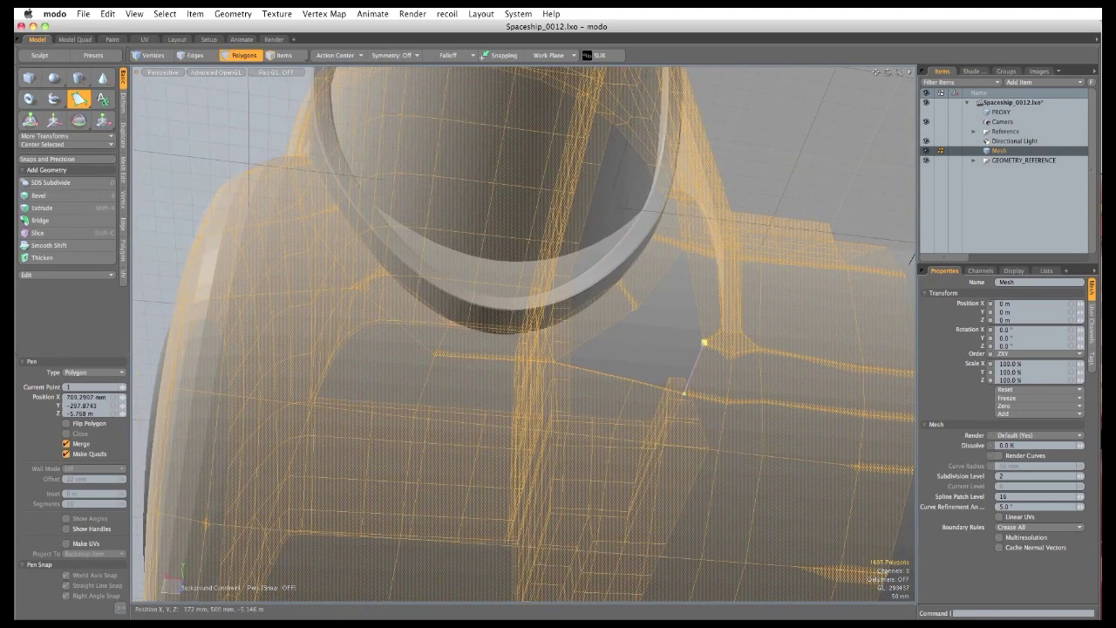
{"action": "left_click", "coordinate": [650, 335]}
{"action": "left_click_drag", "start_coordinate": [650, 336], "coordinate": [691, 352]}
{"action": "left_click", "coordinate": [638, 308]}
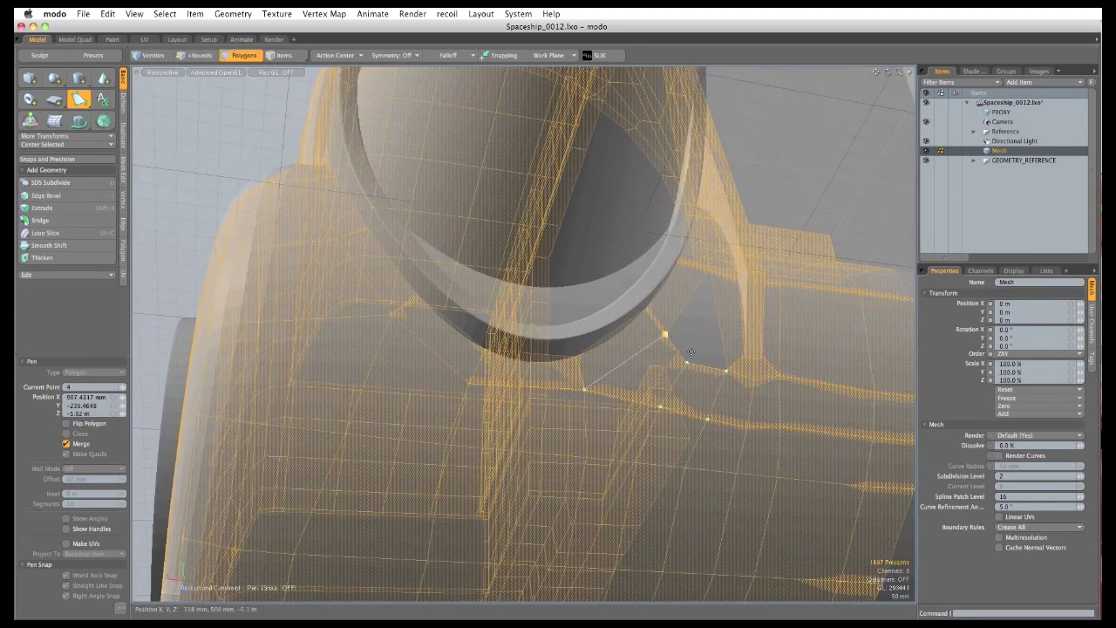
Fill the gap's remaining narrow tip beside the fin with Pen quads merged to the surrounding vertices, and drop the tool.
{"action": "left_click", "coordinate": [665, 335]}
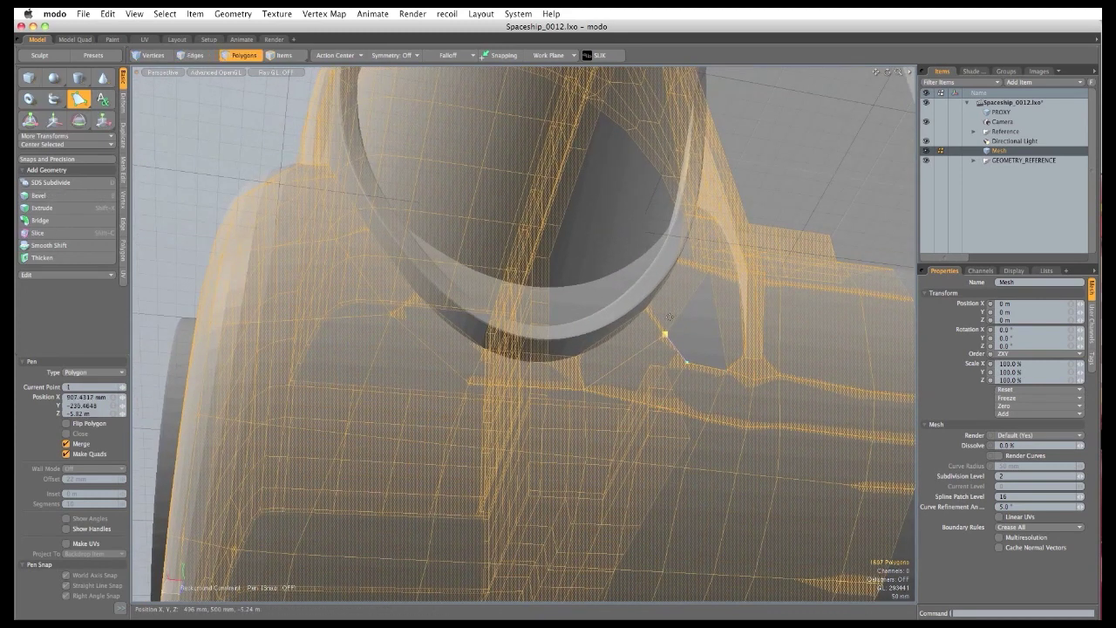
{"action": "left_click_drag", "start_coordinate": [698, 273], "coordinate": [693, 319], "text": "alt"}
{"action": "left_click", "coordinate": [695, 318]}
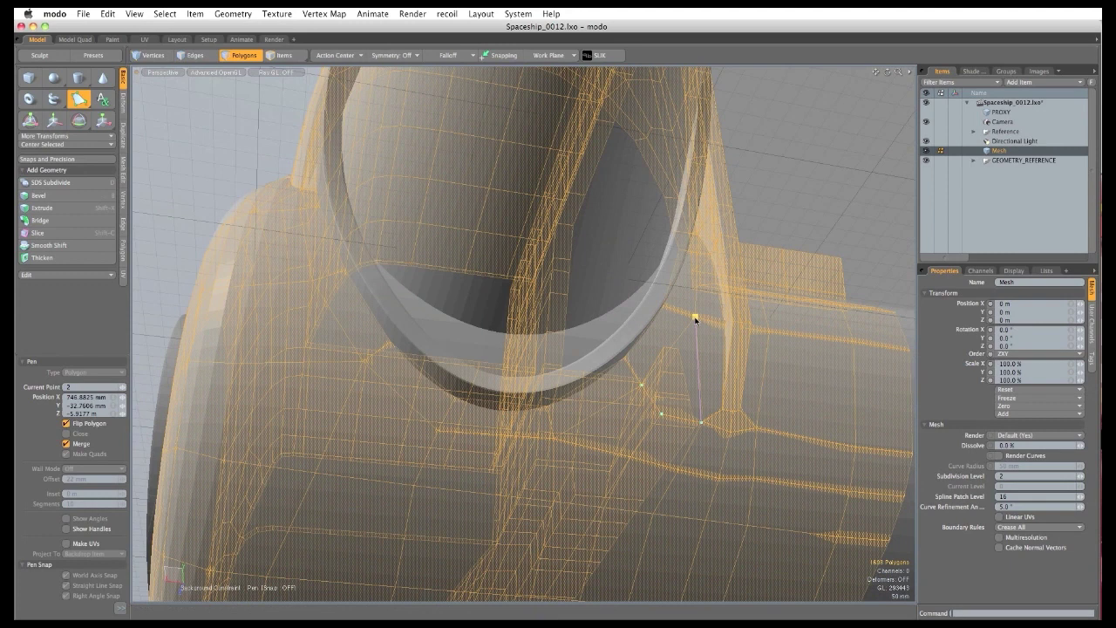
{"action": "key", "text": "space"}
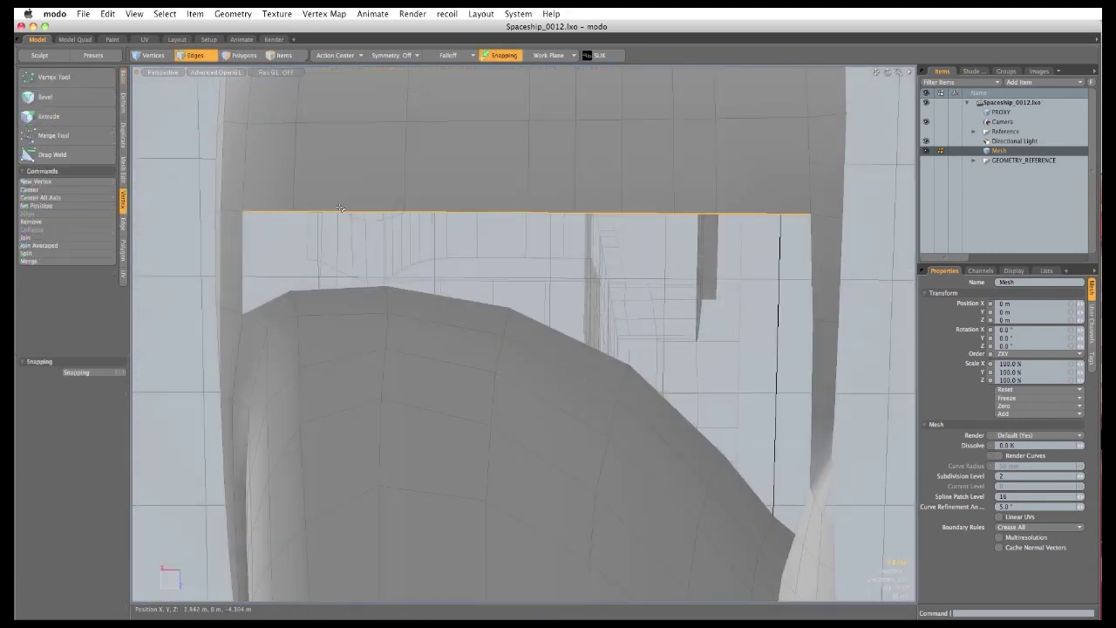
Extend the straight hull border edges about 208 mm along Z and weld the first four new vertices to the facing curved hull border.
{"action": "key", "text": "z"}
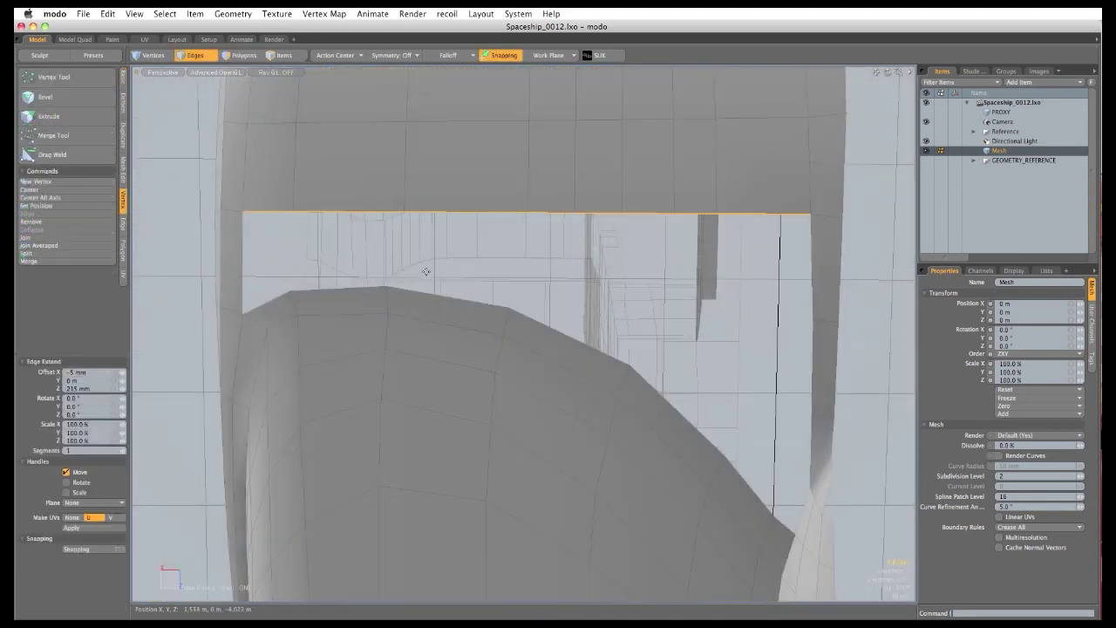
{"action": "left_click_drag", "start_coordinate": [427, 270], "coordinate": [427, 324]}
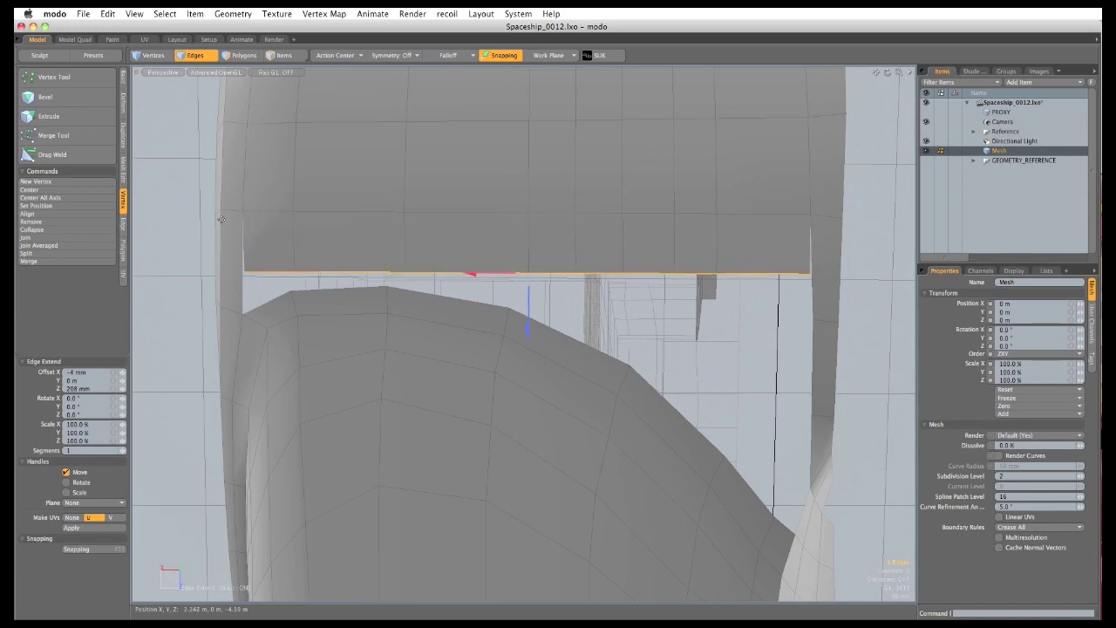
{"action": "left_click", "coordinate": [65, 155]}
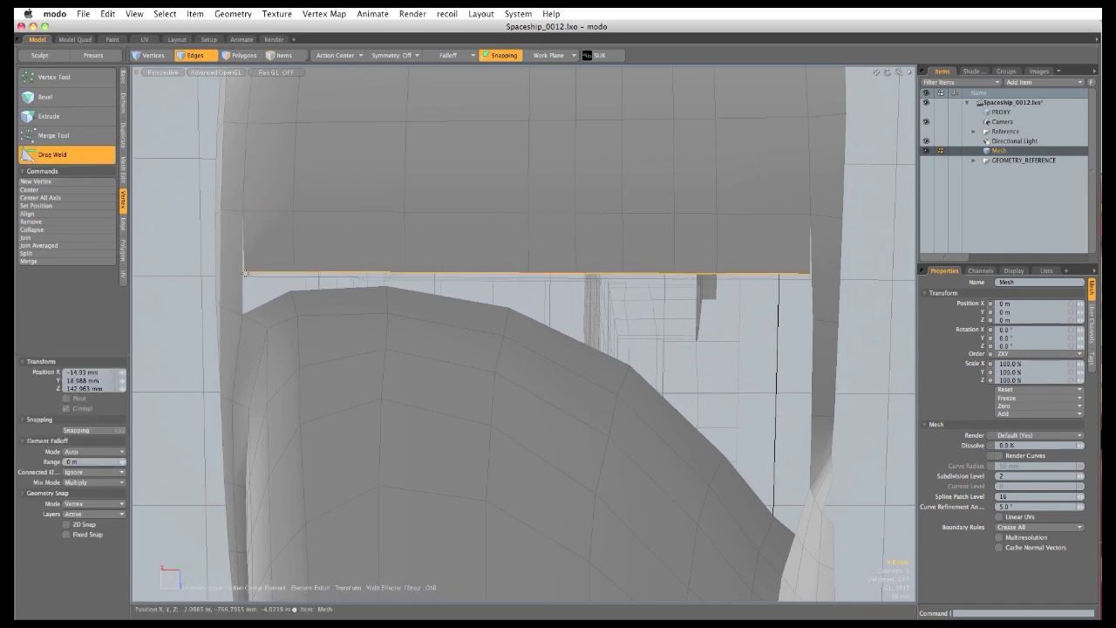
{"action": "left_click_drag", "start_coordinate": [245, 273], "coordinate": [293, 286]}
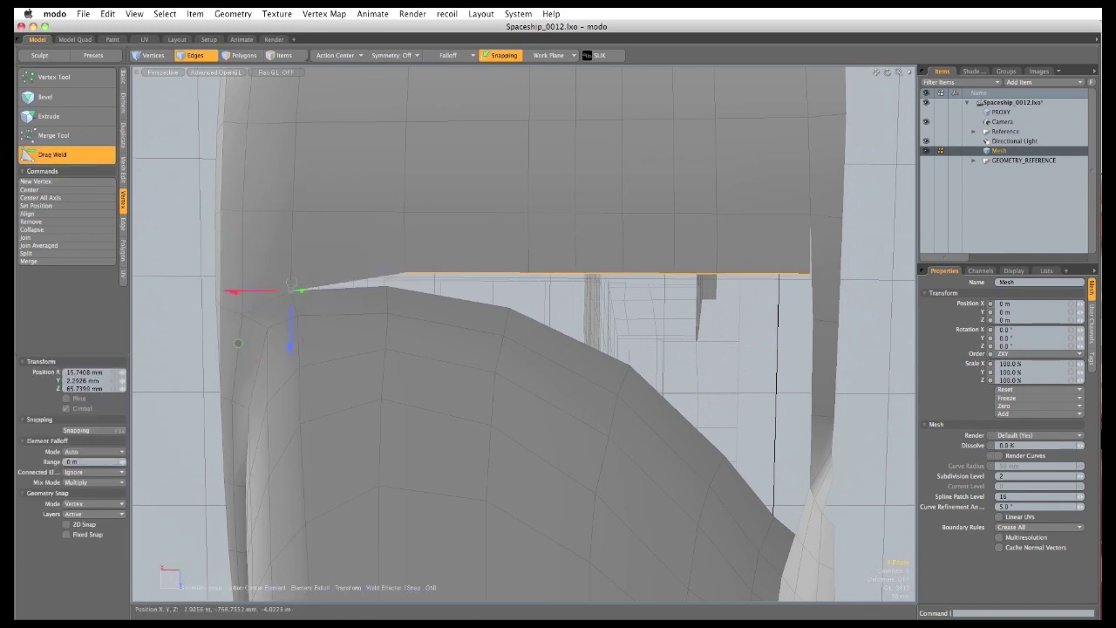
{"action": "left_click_drag", "start_coordinate": [405, 275], "coordinate": [388, 286]}
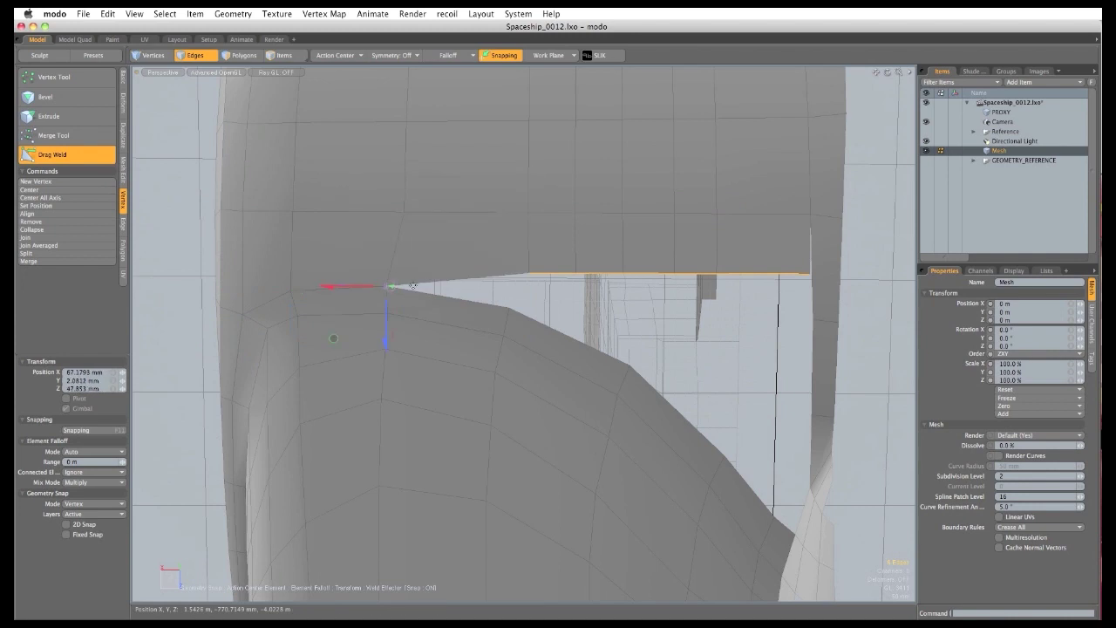
{"action": "left_click_drag", "start_coordinate": [529, 273], "coordinate": [509, 306]}
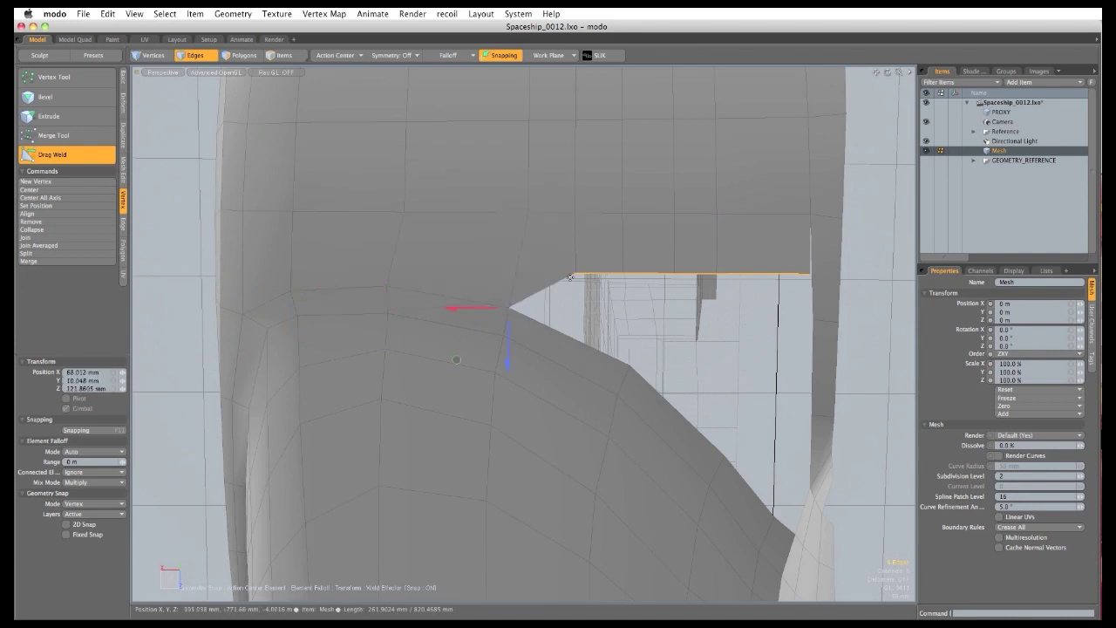
{"action": "left_click_drag", "start_coordinate": [575, 273], "coordinate": [629, 364]}
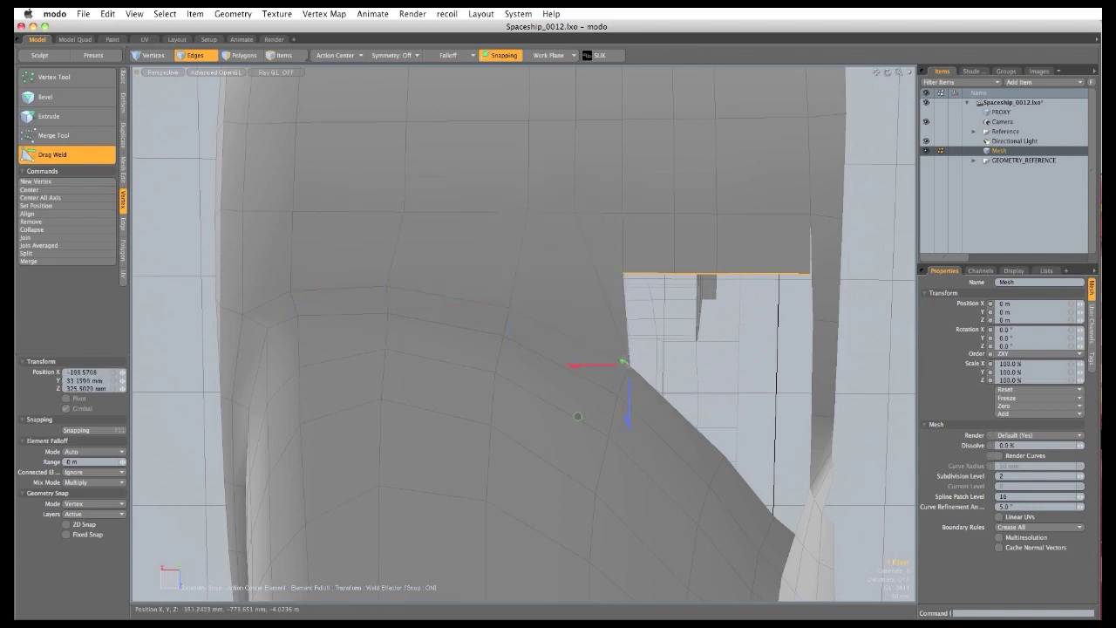
{"action": "left_click_drag", "start_coordinate": [542, 388], "coordinate": [466, 305], "text": "alt"}
{"action": "key", "text": "space"}
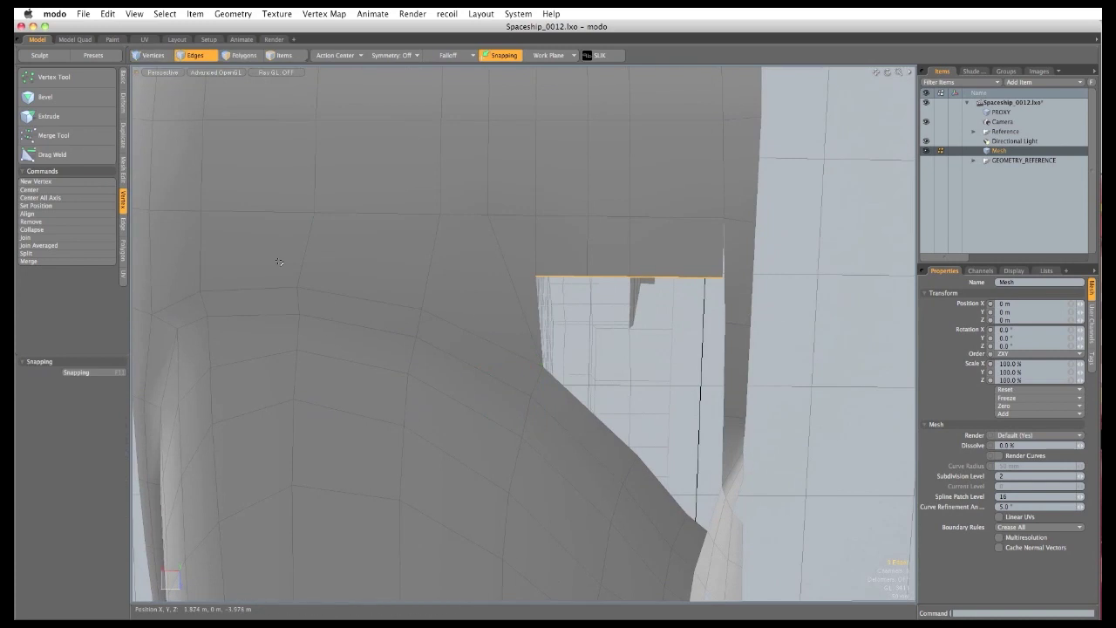
Clear the edge selection and move the remaining extended border vertices toward the curved hull edge to follow its slope.
{"action": "left_click", "coordinate": [810, 276]}
{"action": "key", "text": "t"}
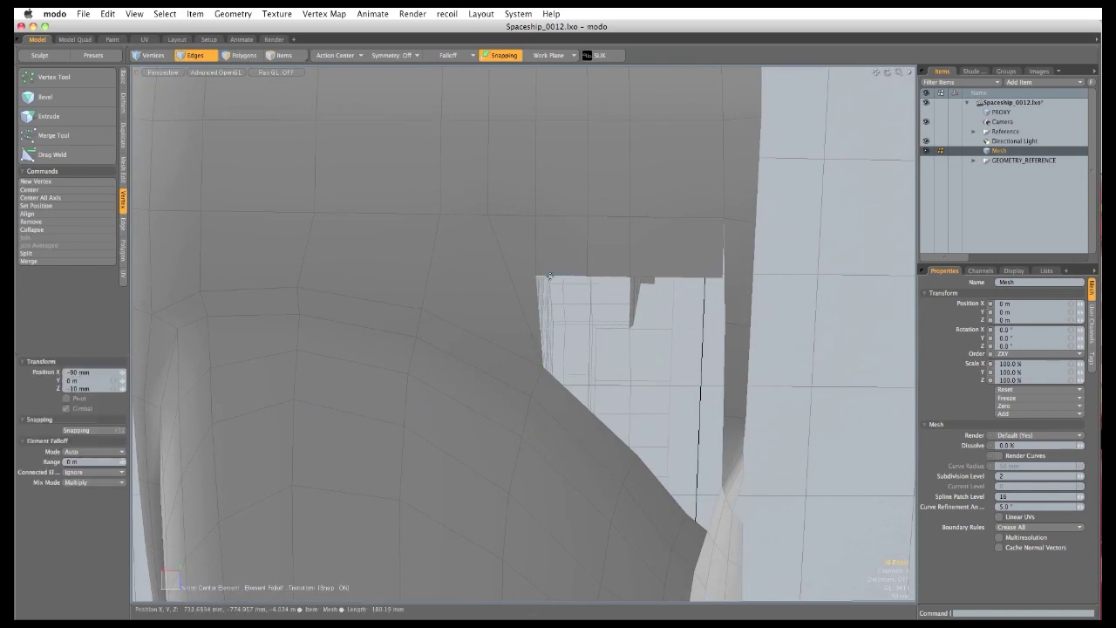
{"action": "left_click_drag", "start_coordinate": [537, 277], "coordinate": [544, 367]}
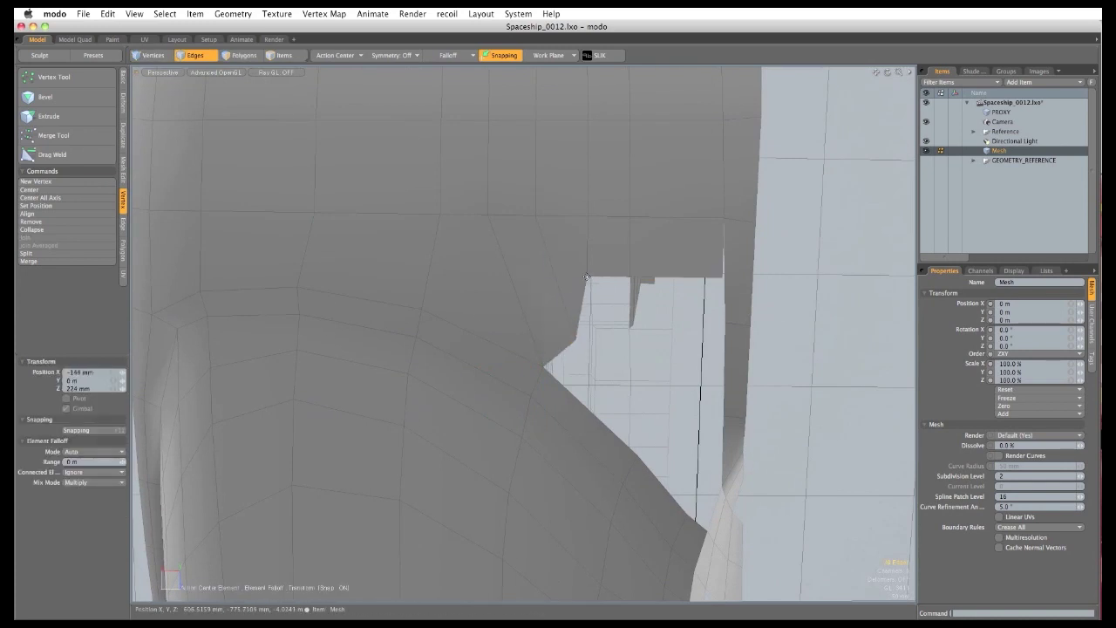
{"action": "left_click_drag", "start_coordinate": [587, 276], "coordinate": [682, 312]}
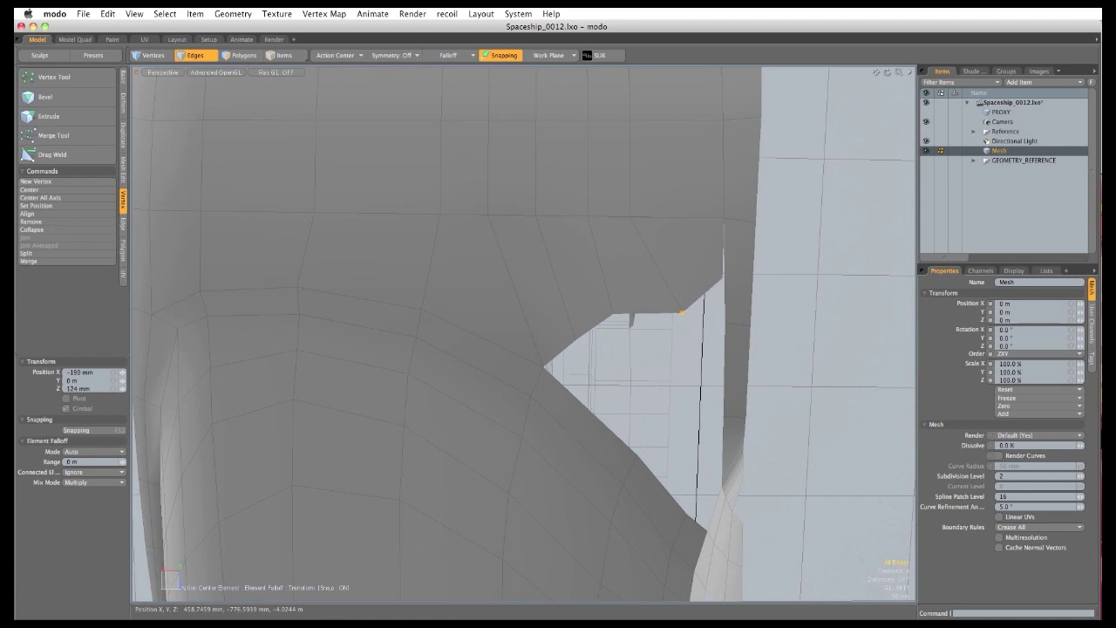
Move the remaining extended border vertex toward the curved hull edge and drag-weld the gap's corner vertex beside the narrow side strip.
{"action": "left_click_drag", "start_coordinate": [613, 316], "coordinate": [575, 340]}
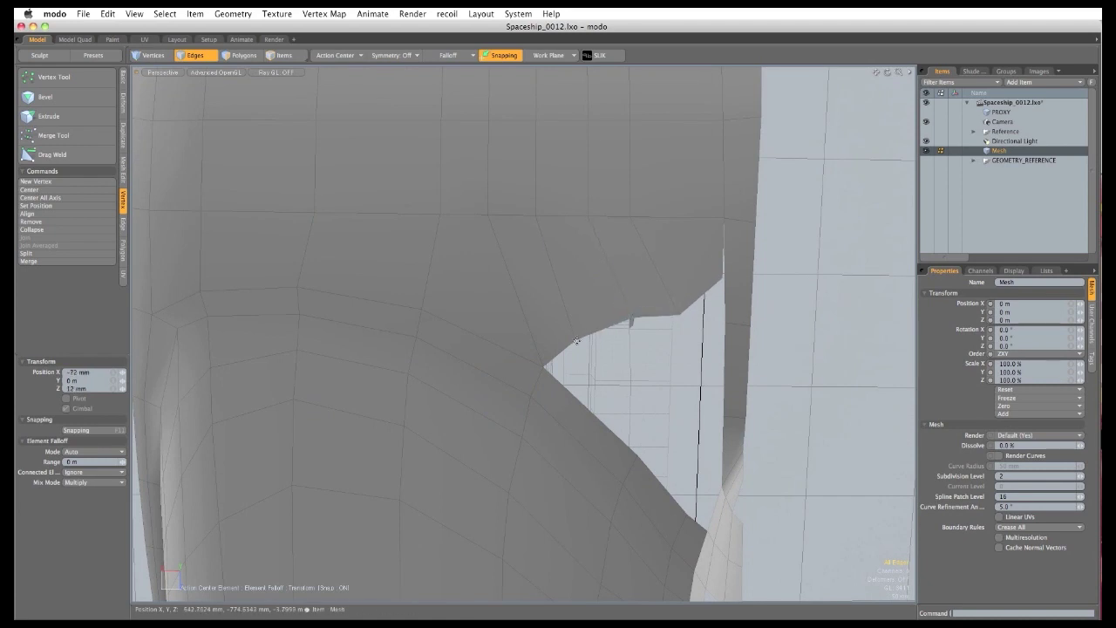
{"action": "left_click", "coordinate": [85, 154]}
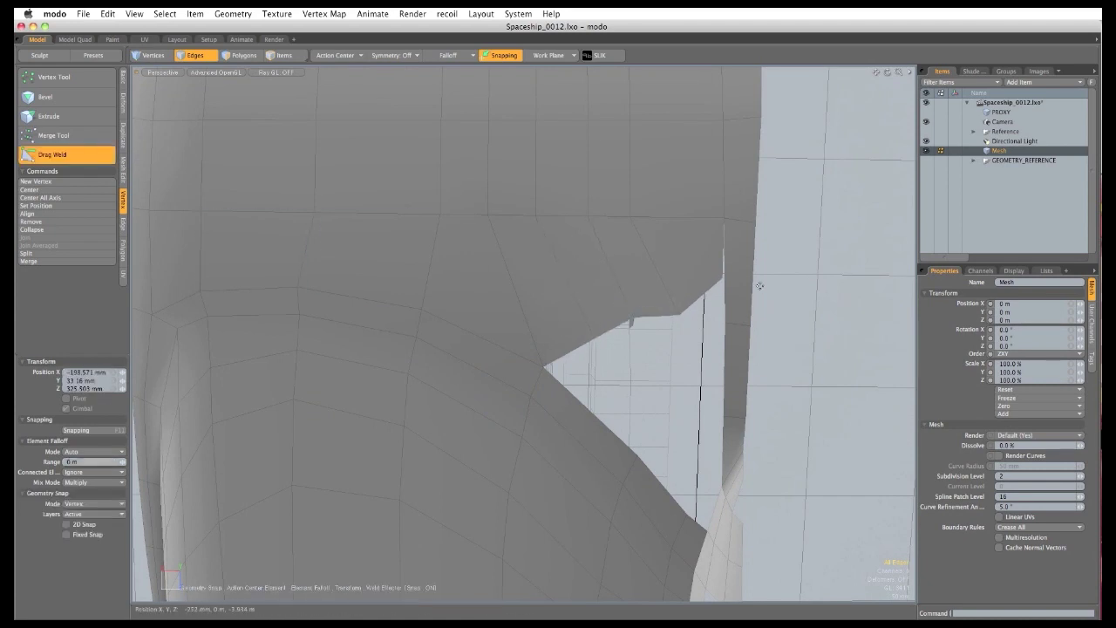
{"action": "left_click_drag", "start_coordinate": [720, 278], "coordinate": [624, 213]}
{"action": "key", "text": "space"}
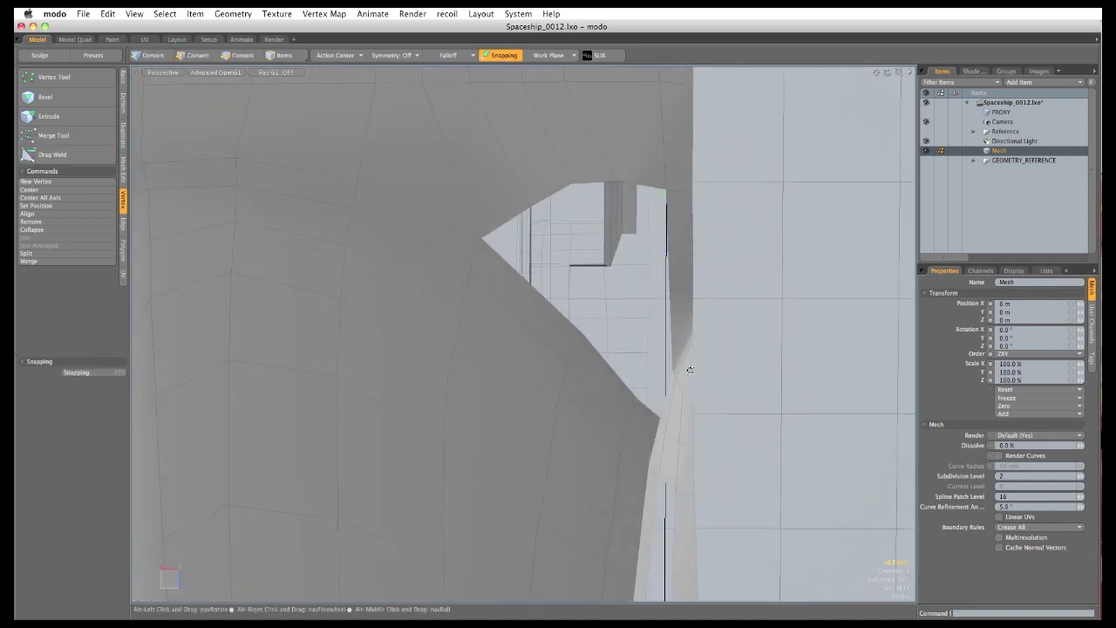
Add an edge loop at about 56% across the narrow side strip beside the gap's pointed end.
{"action": "left_click_drag", "start_coordinate": [691, 369], "coordinate": [681, 377], "text": "alt"}
{"action": "left_click", "coordinate": [121, 228]}
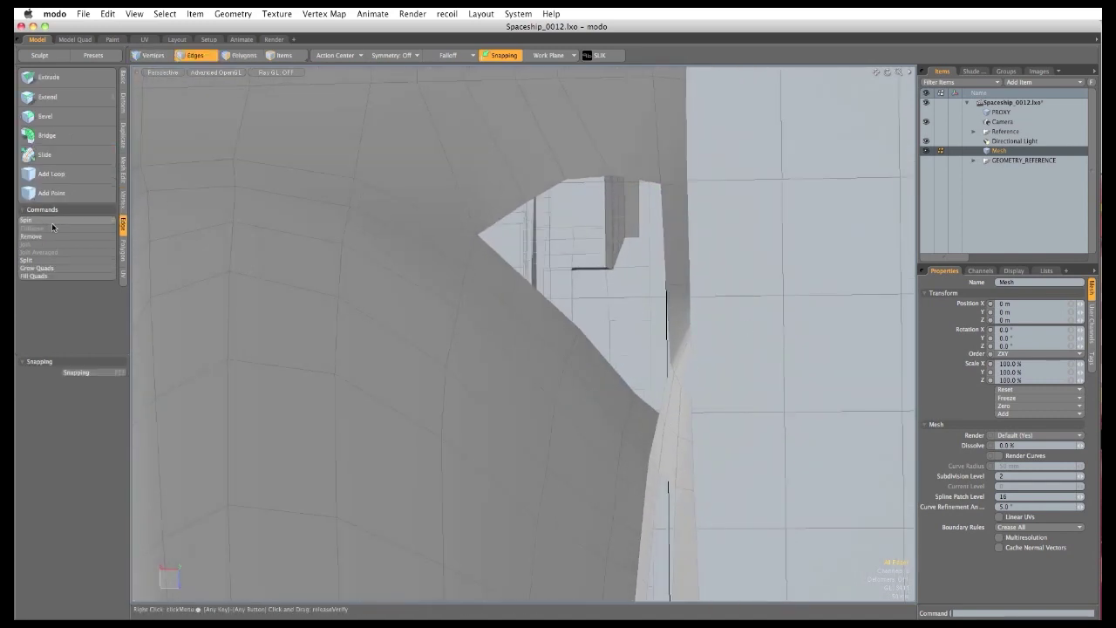
{"action": "left_click", "coordinate": [73, 173]}
{"action": "left_click", "coordinate": [669, 397]}
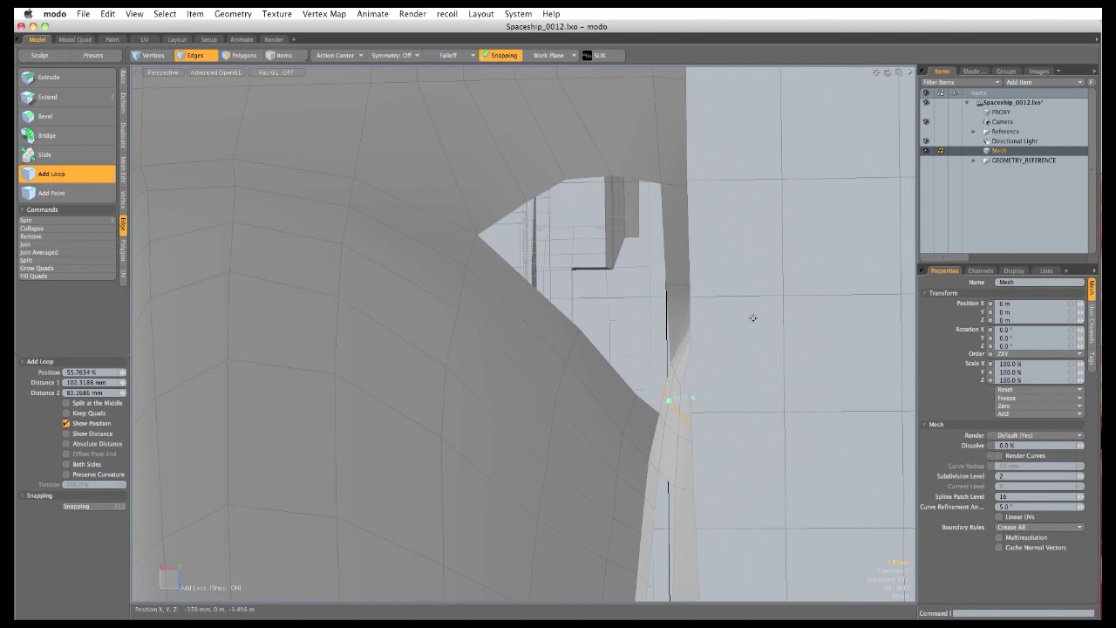
{"action": "key", "text": "q"}
Cut across the side strip between the gap's upper corner and the new loop with Edge Slice.
{"action": "left_click", "coordinate": [124, 164]}
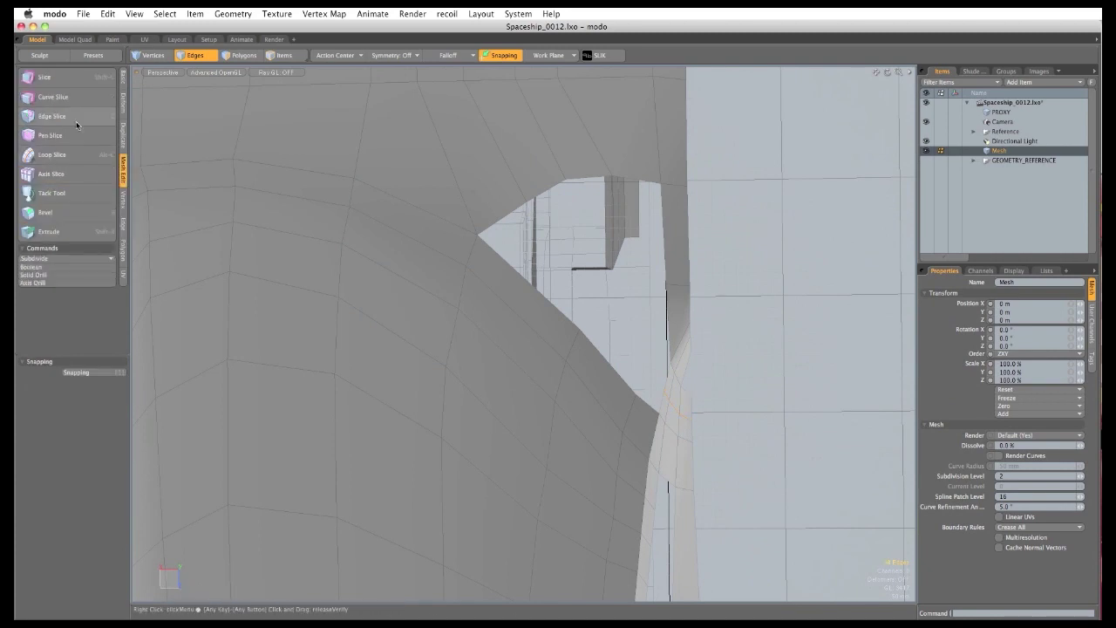
{"action": "left_click", "coordinate": [77, 122]}
{"action": "left_click", "coordinate": [669, 317]}
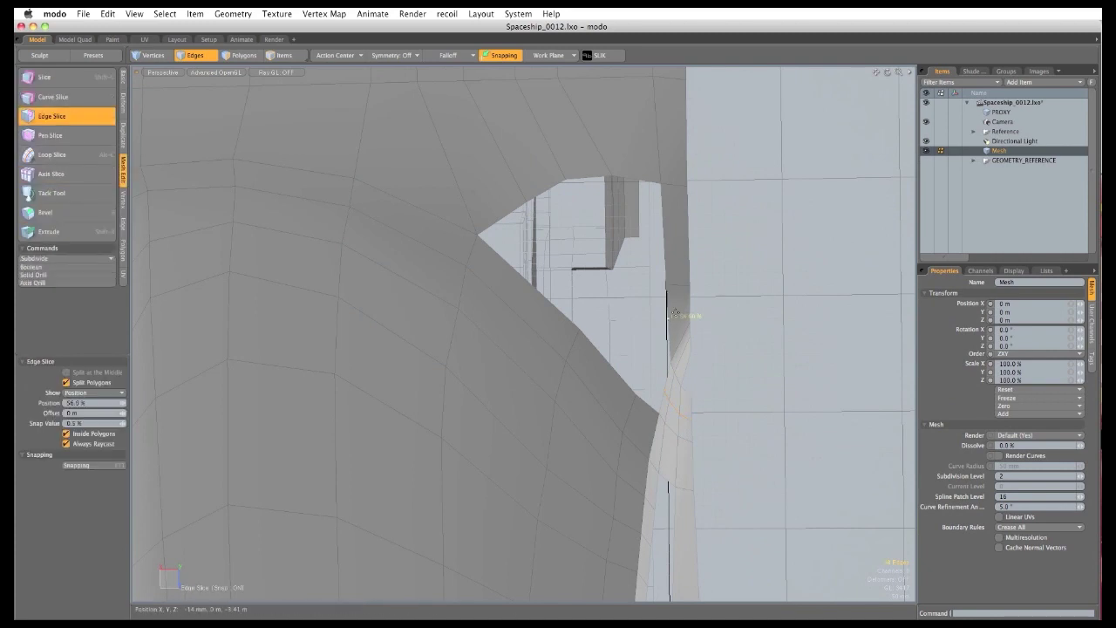
{"action": "left_click", "coordinate": [690, 304]}
{"action": "key", "text": "q"}
Show GEOMETRY_REFERENCE, select the connected hull polygons, and set the snapping constraint mode to Background.
{"action": "left_click_drag", "start_coordinate": [660, 473], "coordinate": [706, 367], "text": "alt"}
{"action": "left_click", "coordinate": [925, 160]}
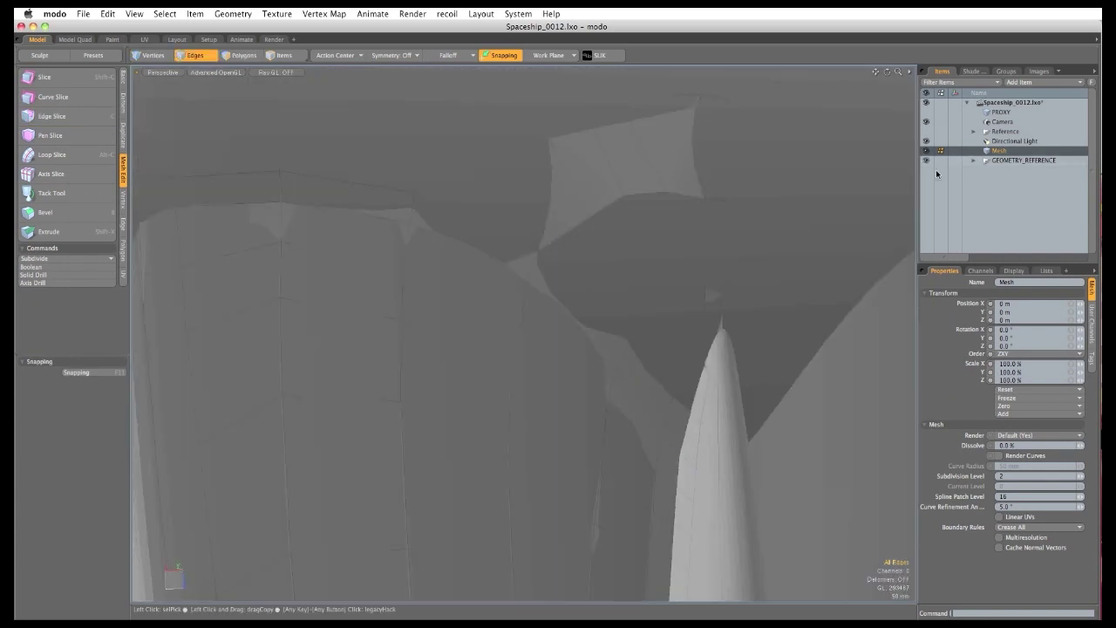
{"action": "key", "text": "3"}
{"action": "double_click", "coordinate": [433, 356]}
{"action": "left_click_drag", "start_coordinate": [433, 356], "coordinate": [571, 294], "text": "alt"}
{"action": "left_click", "coordinate": [98, 373]}
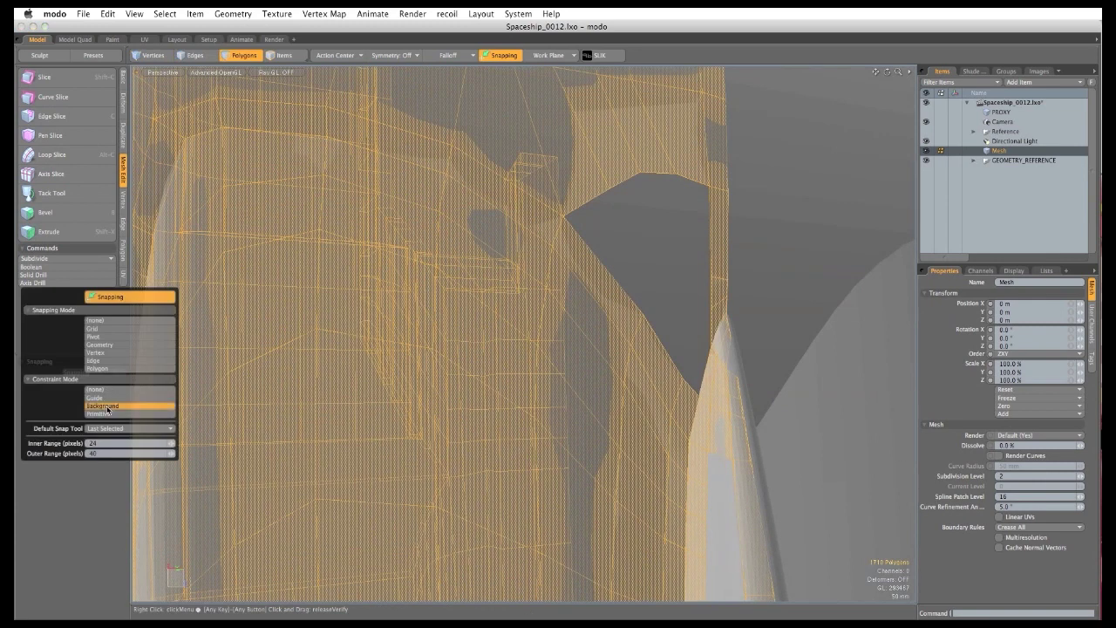
{"action": "left_click", "coordinate": [106, 407]}
Draw a strip of merged Pen quads down the gap's straight side, from its upper corner to the fin.
{"action": "left_click", "coordinate": [122, 79]}
{"action": "left_click", "coordinate": [80, 99]}
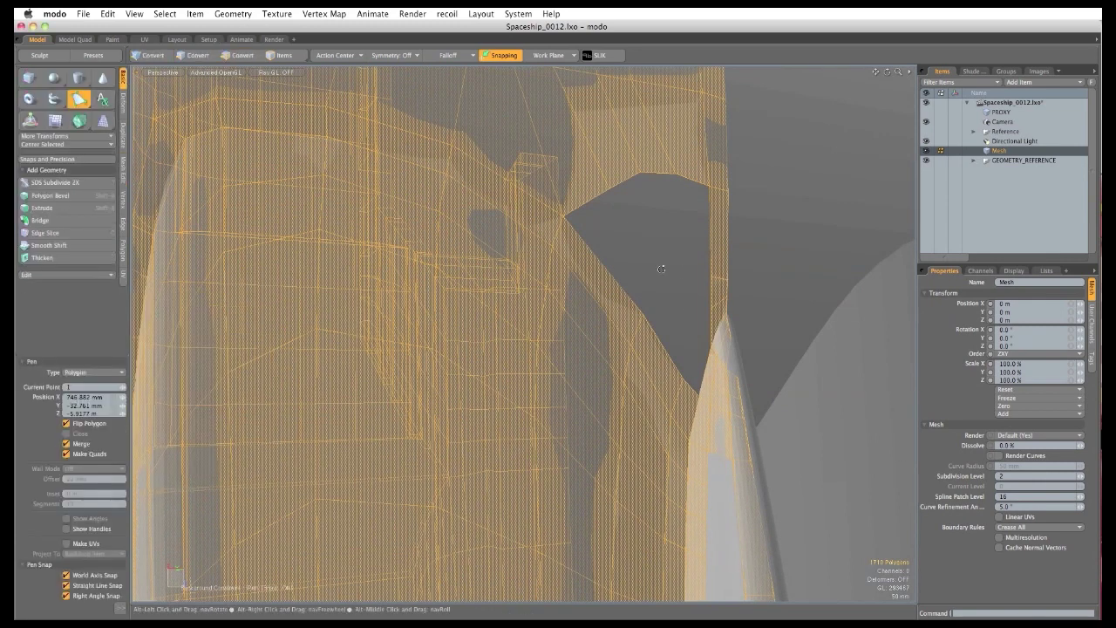
{"action": "left_click_drag", "start_coordinate": [663, 268], "coordinate": [670, 239], "text": "alt"}
{"action": "left_click", "coordinate": [697, 184]}
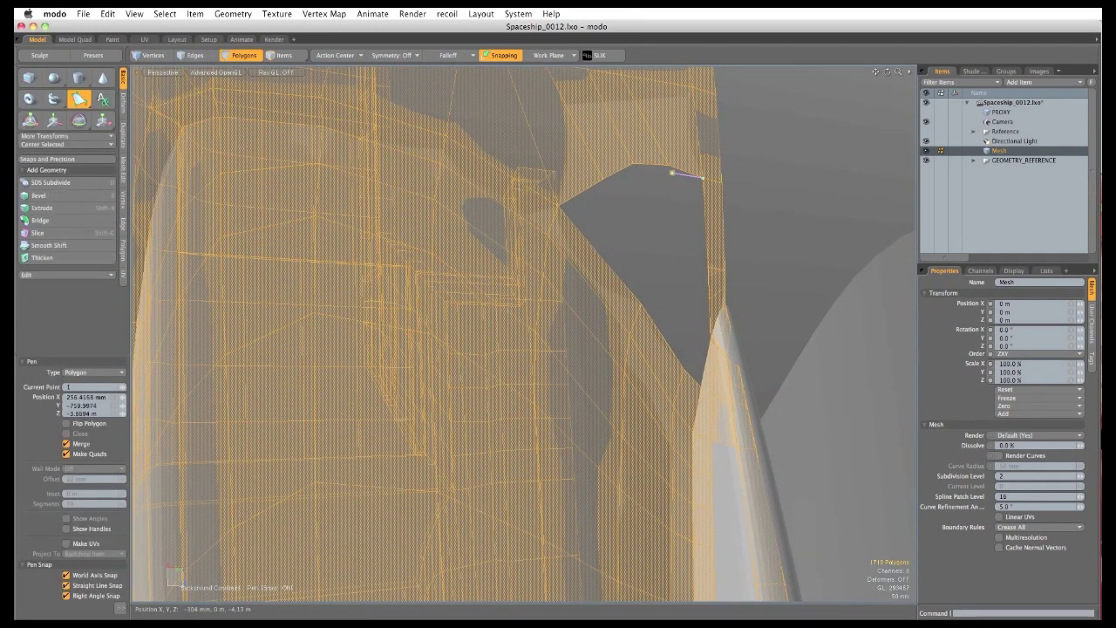
{"action": "left_click", "coordinate": [679, 267]}
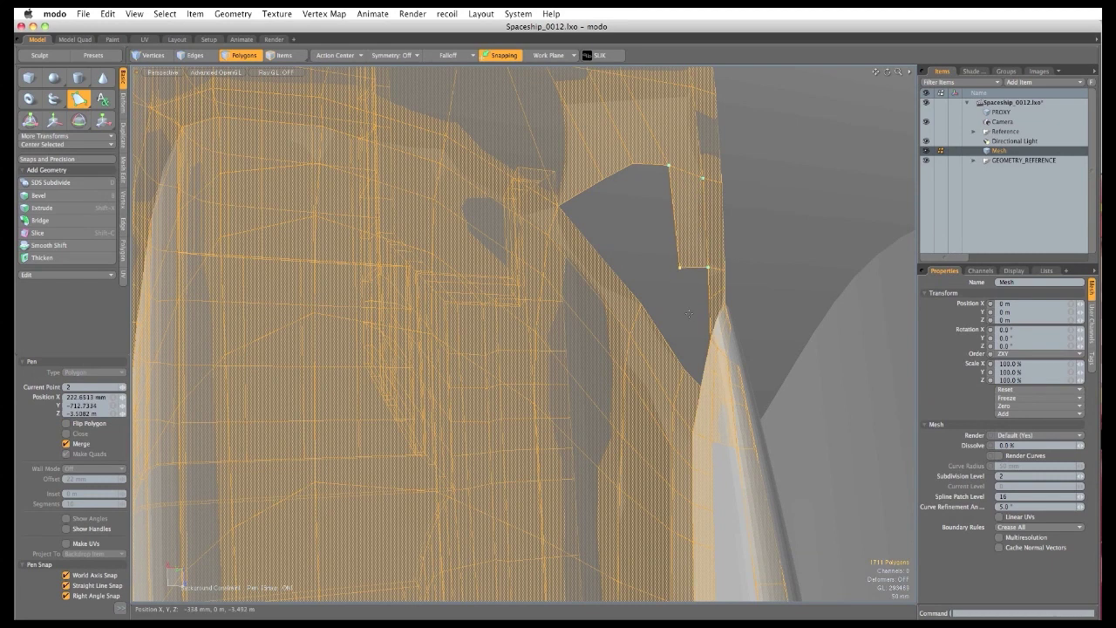
{"action": "left_click_drag", "start_coordinate": [690, 318], "coordinate": [693, 329]}
{"action": "left_click", "coordinate": [704, 366]}
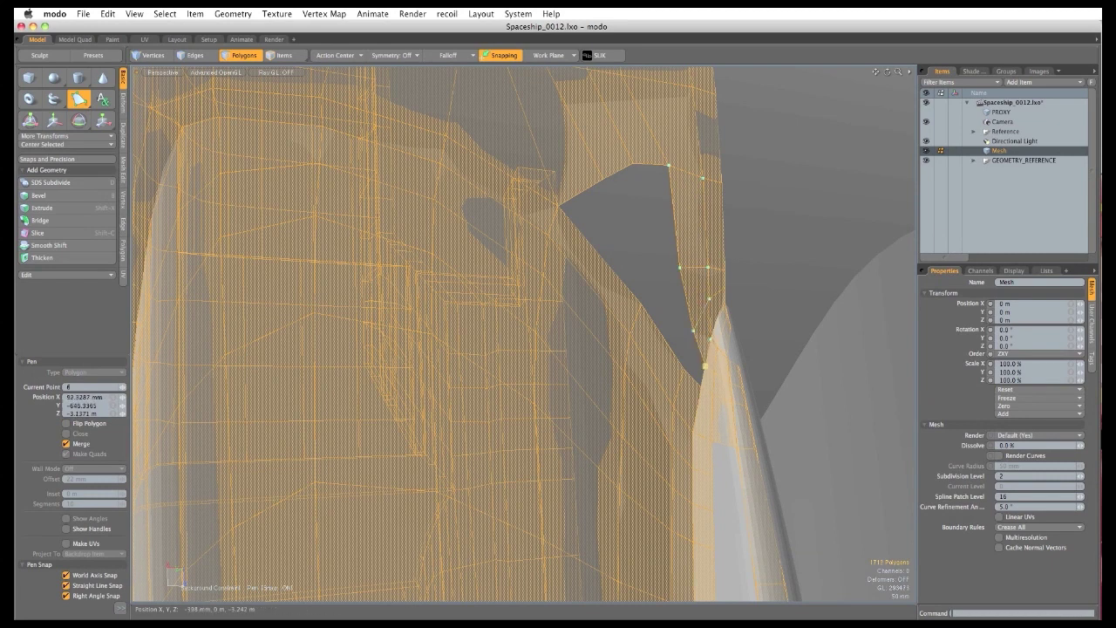
Draw a second strip of merged Pen quads from the fin along the gap's curved edge to the upper border.
{"action": "left_click", "coordinate": [697, 383]}
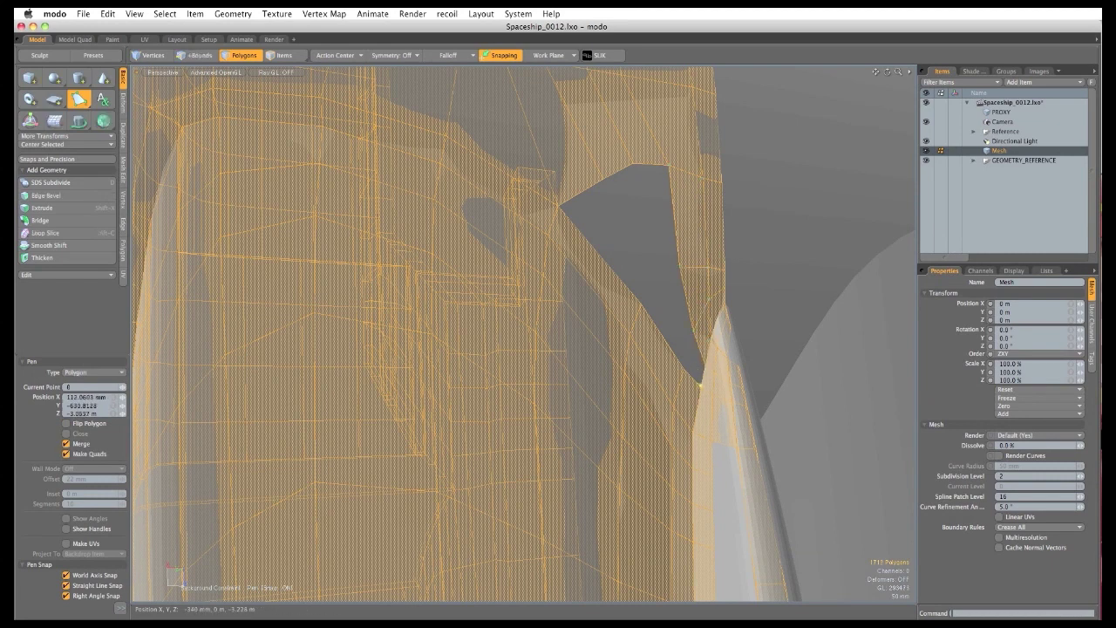
{"action": "left_click", "coordinate": [705, 366]}
{"action": "left_click", "coordinate": [693, 331]}
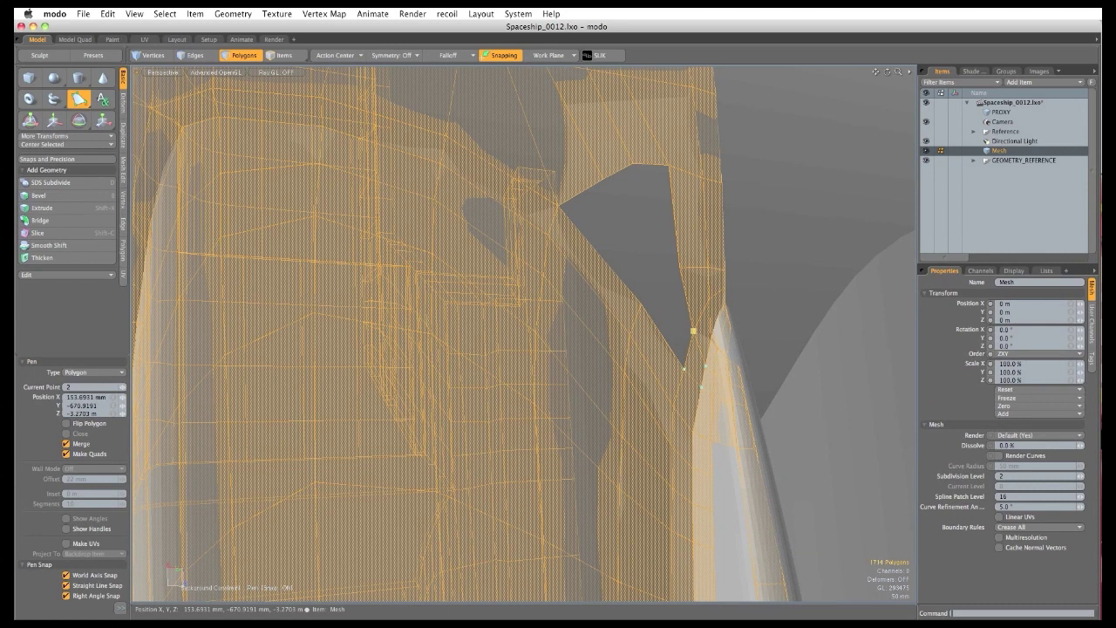
{"action": "left_click", "coordinate": [680, 267]}
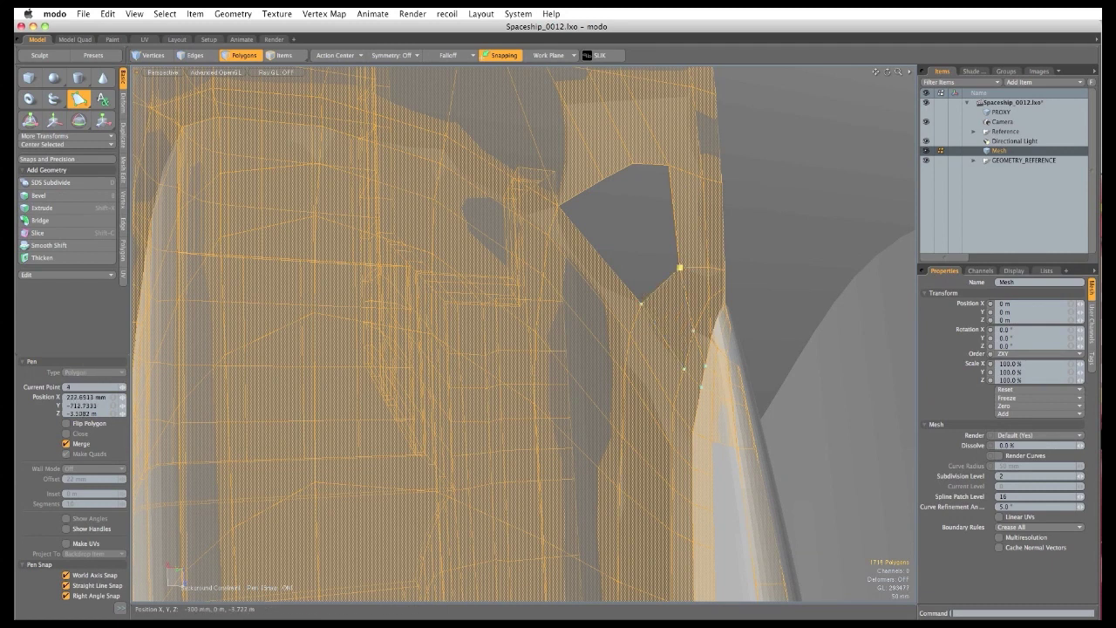
{"action": "left_click", "coordinate": [602, 181]}
Fill the last opening of the gap with a merged Pen polygon between the two strips, and drop the tool.
{"action": "left_click", "coordinate": [603, 178], "text": "shift"}
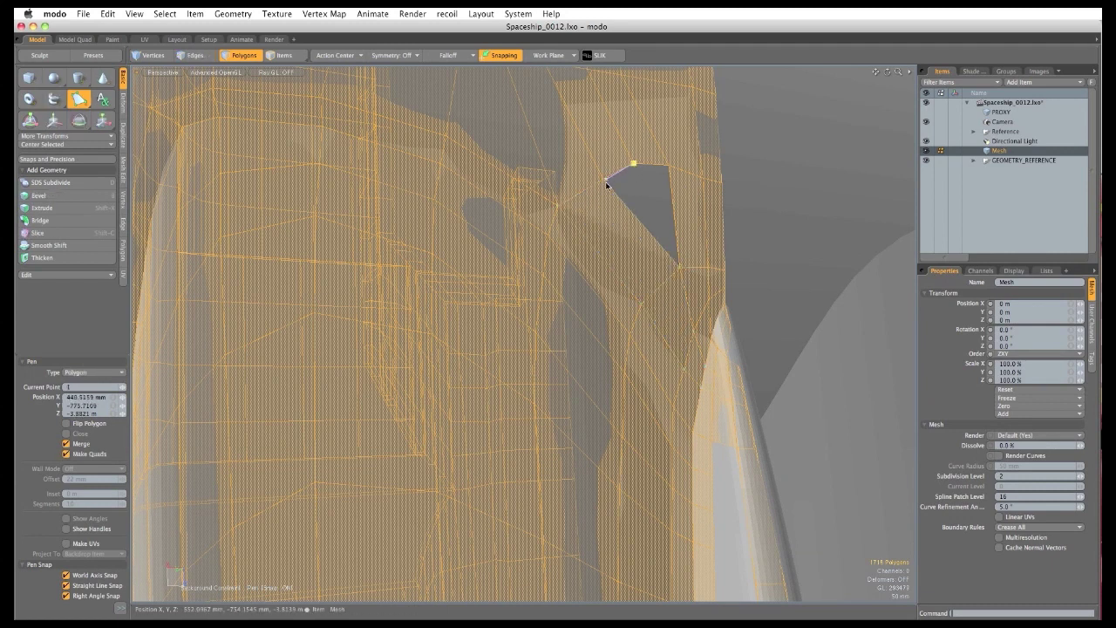
{"action": "left_click", "coordinate": [606, 182]}
{"action": "left_click", "coordinate": [669, 165]}
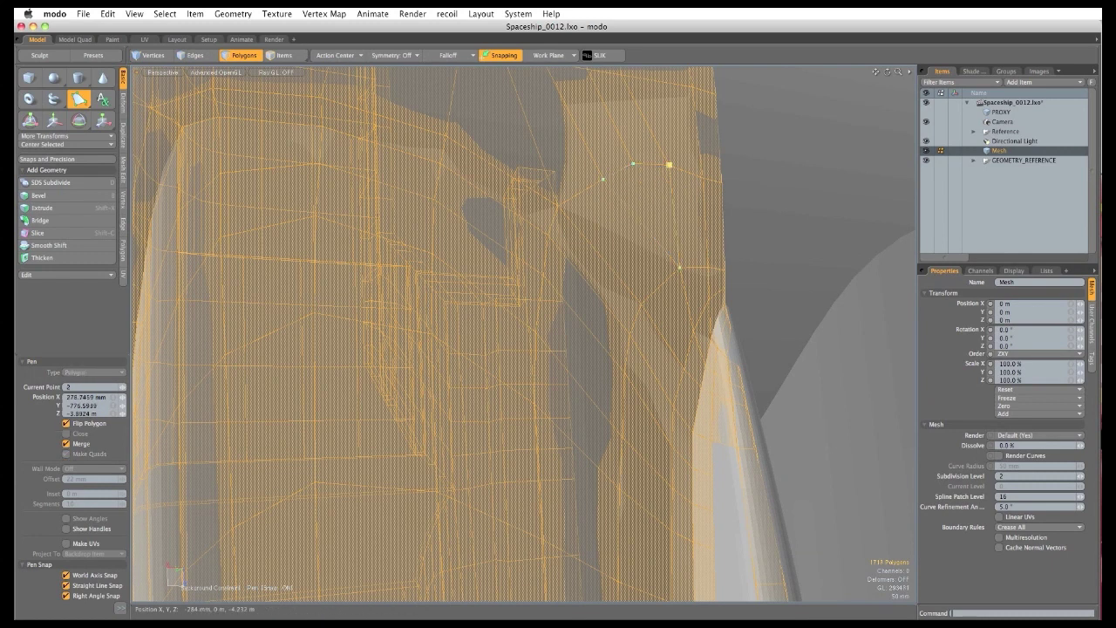
{"action": "left_click_drag", "start_coordinate": [672, 285], "coordinate": [612, 407], "text": "alt"}
{"action": "left_click_drag", "start_coordinate": [556, 352], "coordinate": [566, 376], "text": "alt"}
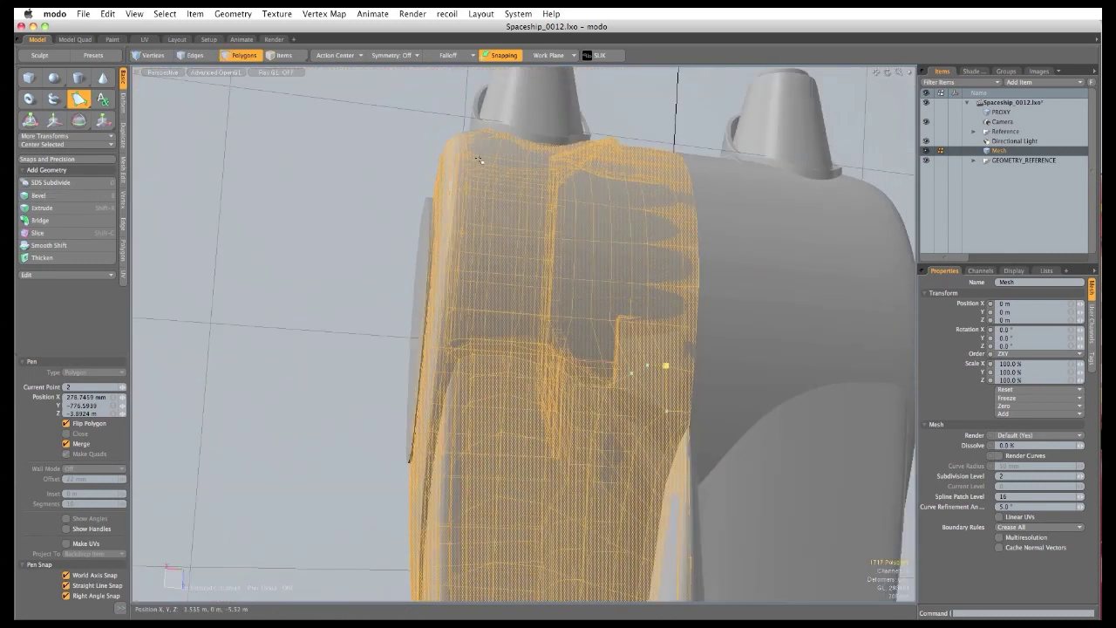
{"action": "key", "text": "q"}
Move the vertices above the filled gap along the reference surface with element falloff to even out the quads.
{"action": "key", "text": "t"}
{"action": "left_click_drag", "start_coordinate": [558, 286], "coordinate": [589, 277], "text": "alt"}
{"action": "scroll", "coordinate": [637, 323], "scroll_direction": "up", "scroll_amount": 3}
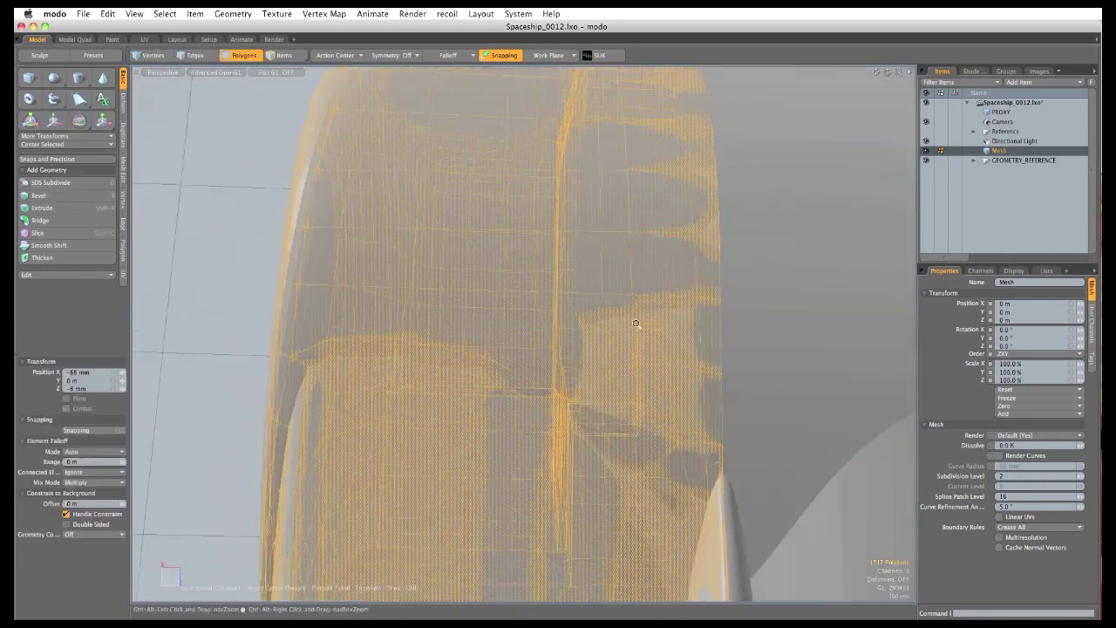
{"action": "scroll", "coordinate": [660, 316], "scroll_direction": "down", "scroll_amount": 2}
{"action": "mouse_move", "coordinate": [659, 316]}
{"action": "left_mouse_down", "text": "alt"}
{"action": "mouse_move", "coordinate": [629, 314]}
{"action": "mouse_move", "coordinate": [664, 315]}
{"action": "left_mouse_up", "text": "alt"}
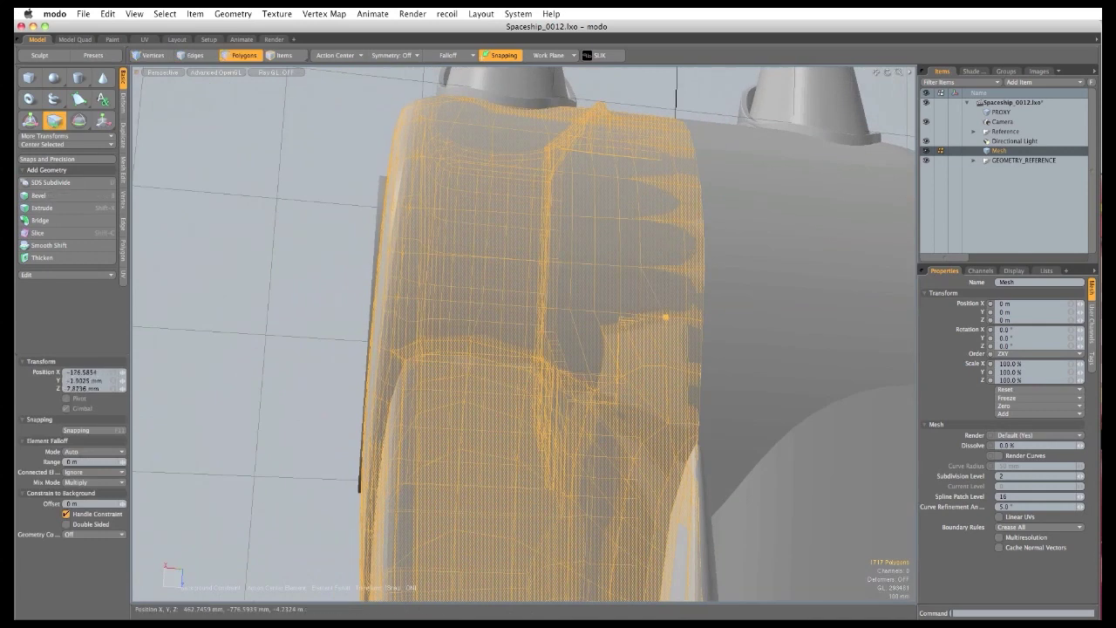
{"action": "left_click", "coordinate": [643, 269]}
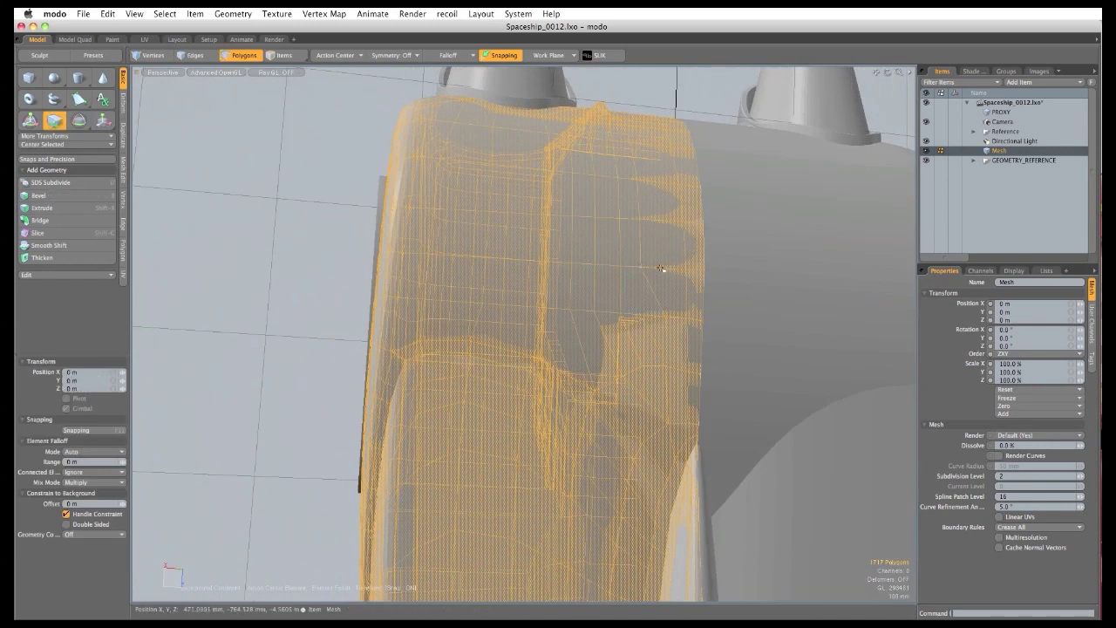
{"action": "left_click_drag", "start_coordinate": [639, 266], "coordinate": [628, 266]}
{"action": "left_click", "coordinate": [619, 267]}
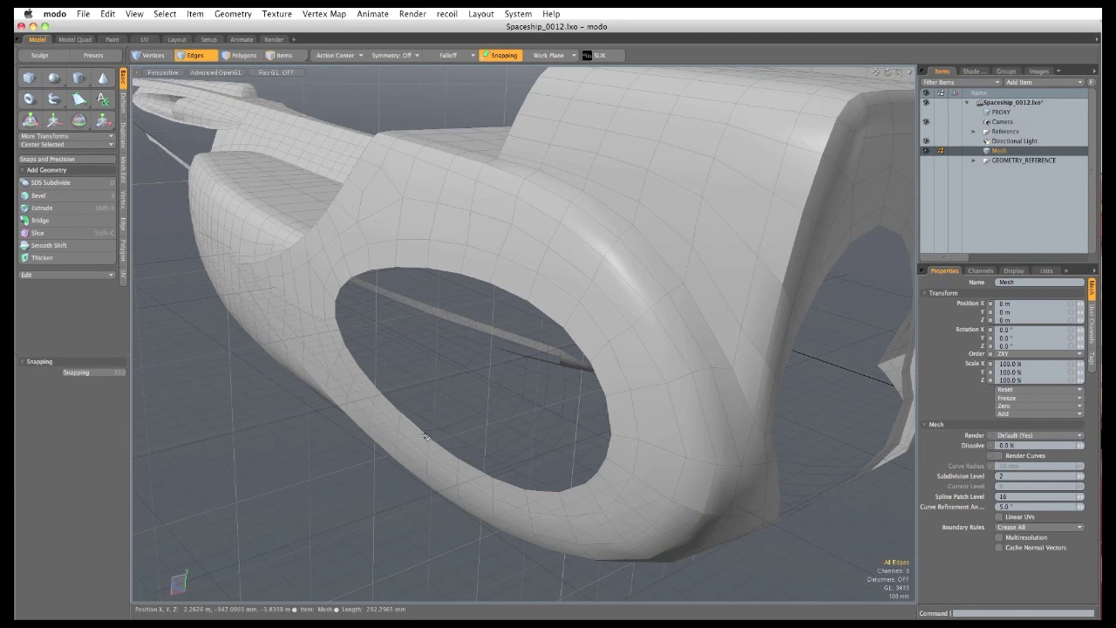
Extend the border loop of the large oval hull opening by -135 mm in X.
{"action": "double_click", "coordinate": [446, 453]}
{"action": "left_click_drag", "start_coordinate": [446, 452], "coordinate": [394, 367], "text": "alt"}
{"action": "key", "text": "z"}
{"action": "left_click", "coordinate": [381, 393]}
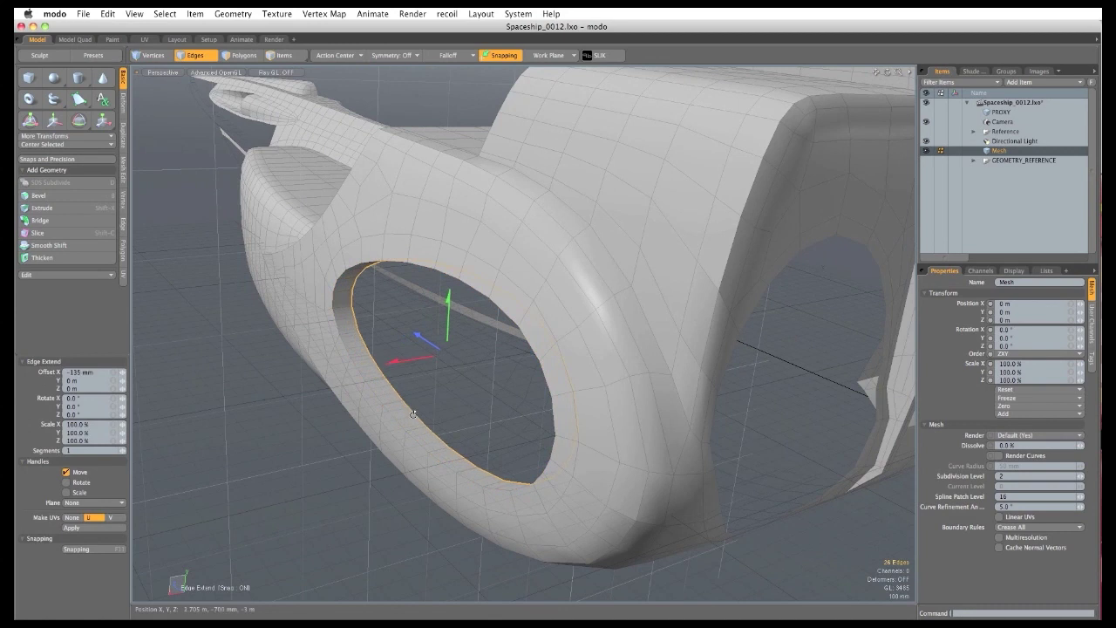
Flatten the oval opening's extended loop by setting its X scale to 0%, and clear the selection.
{"action": "left_click_drag", "start_coordinate": [419, 424], "coordinate": [340, 433], "text": "alt"}
{"action": "key", "text": "r"}
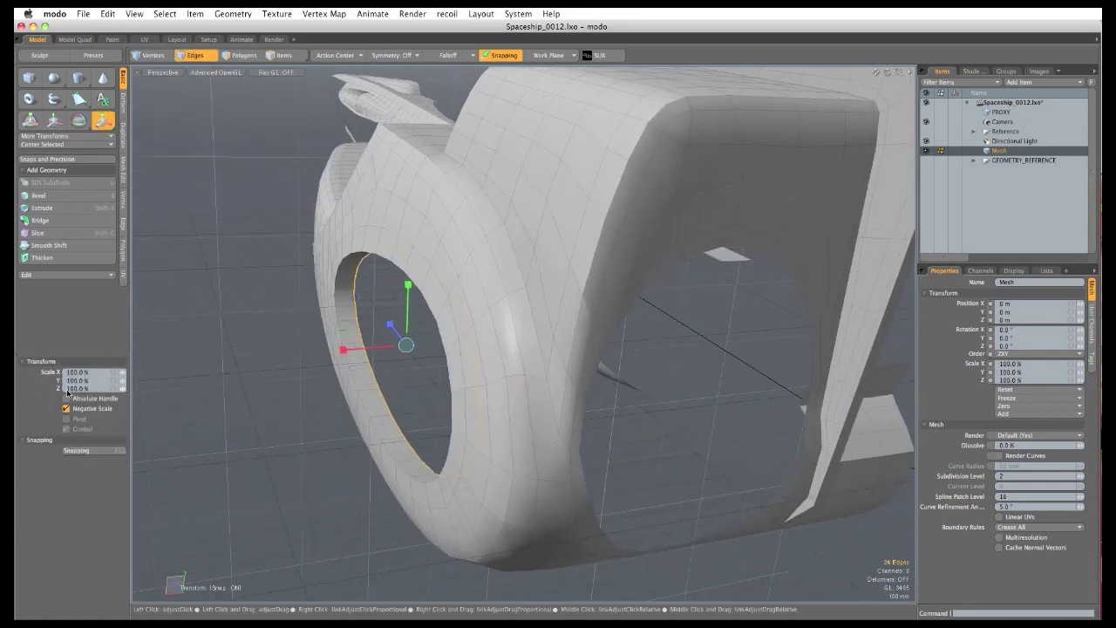
{"action": "key", "text": "Return"}
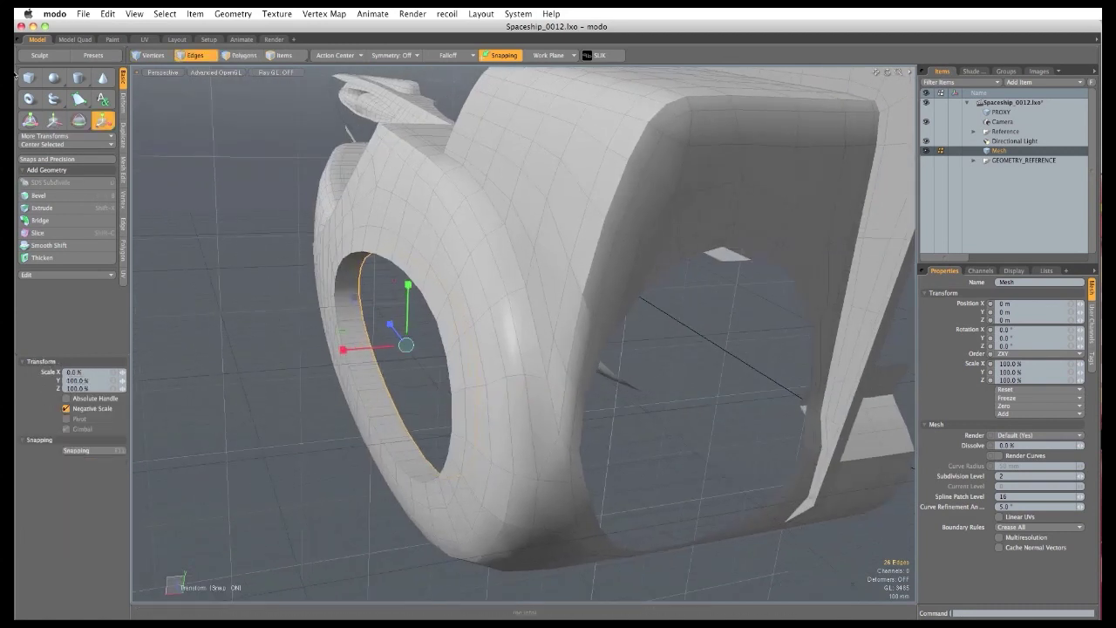
{"action": "key", "text": "w"}
{"action": "left_click_drag", "start_coordinate": [386, 340], "coordinate": [418, 357], "text": "alt"}
{"action": "key", "text": "q"}
{"action": "left_click", "coordinate": [271, 352]}
Extend the border loop at the open end of the boxy hull section along Z into the hull.
{"action": "left_click_drag", "start_coordinate": [418, 357], "coordinate": [416, 331], "text": "ctrl+alt"}
{"action": "double_click", "coordinate": [453, 347]}
{"action": "key", "text": "z"}
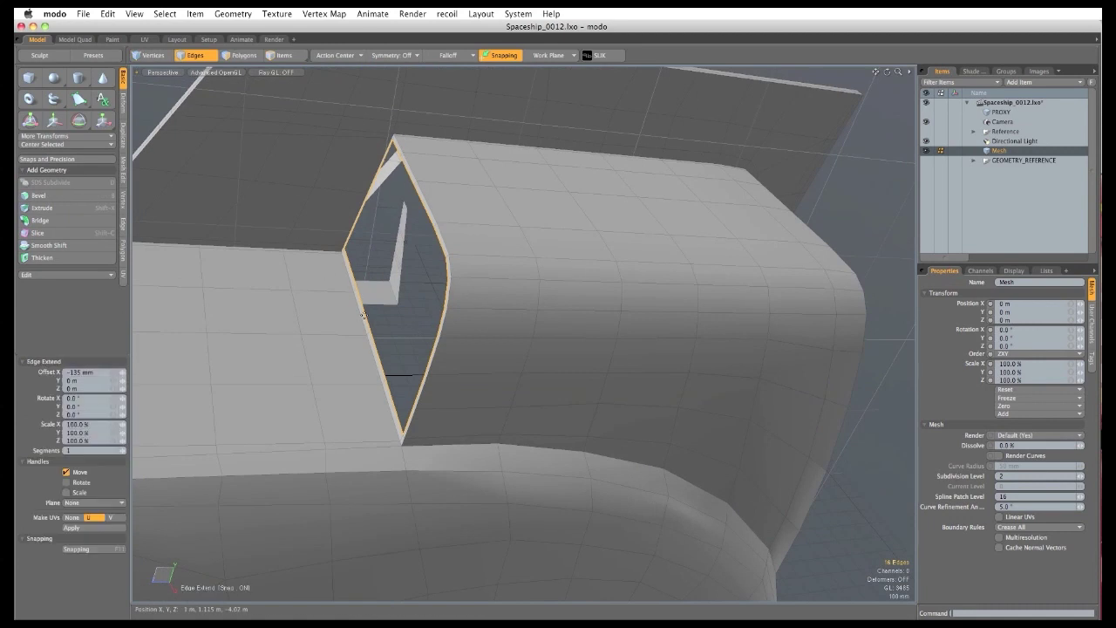
{"action": "left_click_drag", "start_coordinate": [333, 271], "coordinate": [471, 271]}
Flatten the boxy section's extended loop by setting its Z scale to 0%, and clear the selection.
{"action": "key", "text": "r"}
{"action": "left_click", "coordinate": [74, 390]}
{"action": "type", "text": "0"}
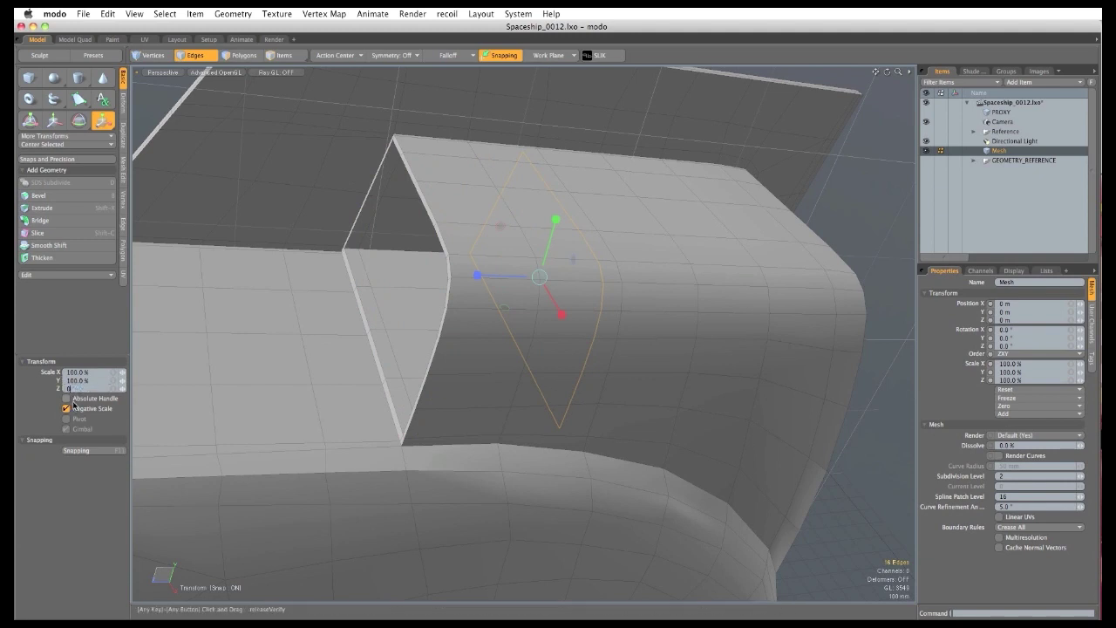
{"action": "key", "text": "Return"}
{"action": "key", "text": "space"}
{"action": "key", "text": "Escape"}
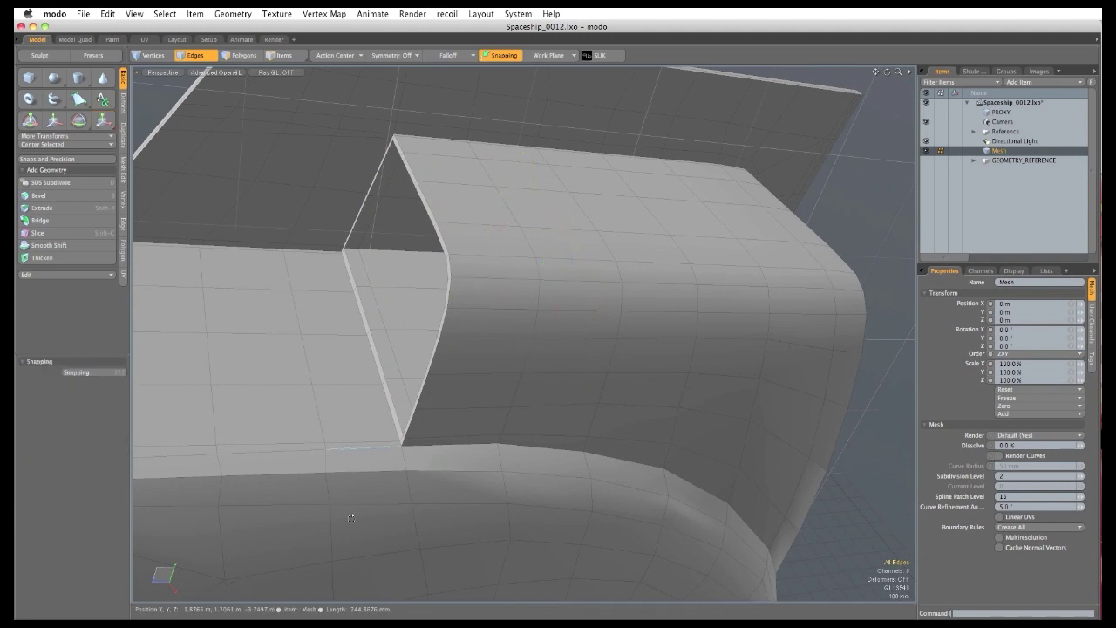
Extend the border edges of the large curved hull opening along Z into the hull, and clear the selection.
{"action": "left_click_drag", "start_coordinate": [366, 462], "coordinate": [410, 436], "text": "alt"}
{"action": "left_click_drag", "start_coordinate": [436, 375], "coordinate": [576, 364], "text": "alt+shift"}
{"action": "left_click_drag", "start_coordinate": [575, 364], "coordinate": [593, 389], "text": "ctrl+alt"}
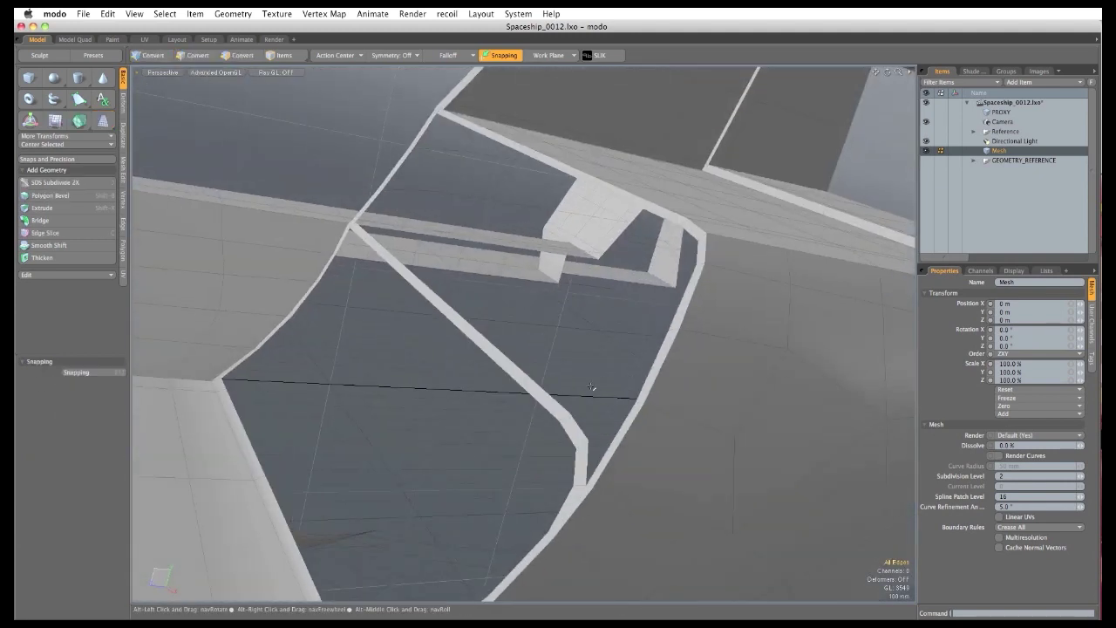
{"action": "double_click", "coordinate": [285, 523], "text": "shift"}
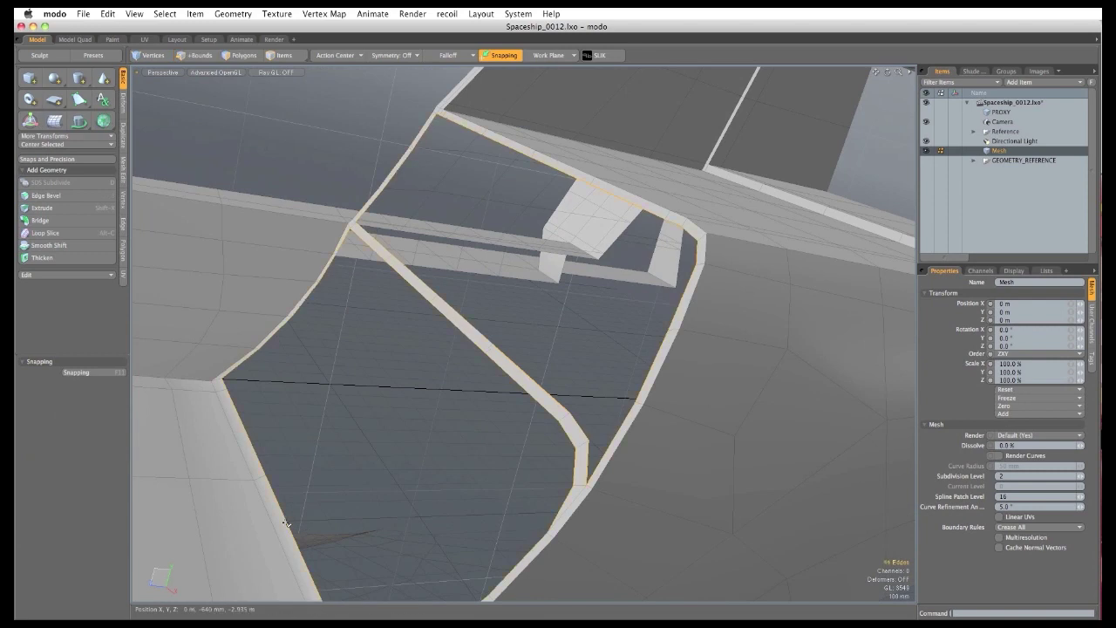
{"action": "left_click_drag", "start_coordinate": [366, 491], "coordinate": [318, 409], "text": "alt"}
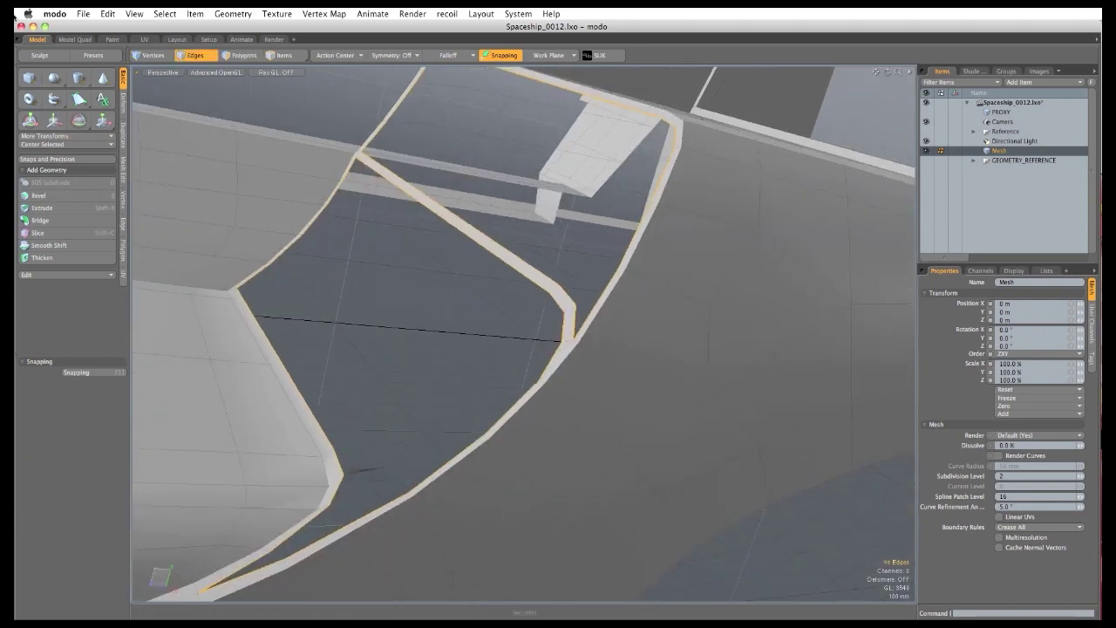
{"action": "key", "text": "z"}
{"action": "left_click_drag", "start_coordinate": [394, 407], "coordinate": [389, 406], "text": "alt"}
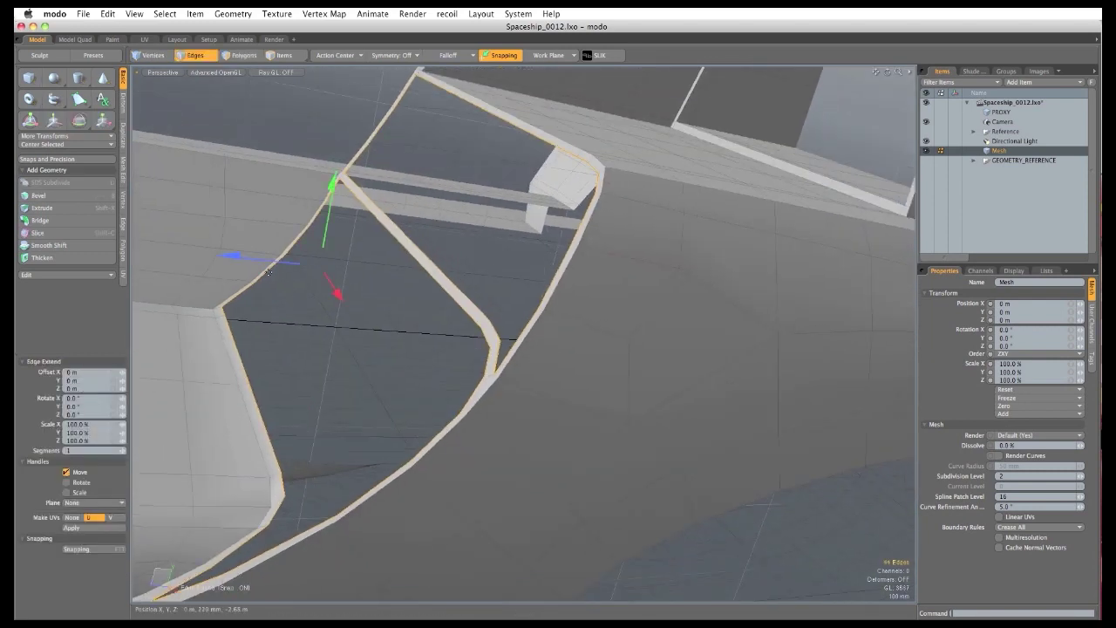
{"action": "left_click_drag", "start_coordinate": [247, 261], "coordinate": [458, 270]}
{"action": "left_click_drag", "start_coordinate": [409, 206], "coordinate": [471, 314]}
{"action": "left_click_drag", "start_coordinate": [538, 312], "coordinate": [468, 404], "text": "alt"}
{"action": "scroll", "coordinate": [392, 428], "scroll_direction": "down", "scroll_amount": 5}
{"action": "key", "text": "q"}
{"action": "left_click", "coordinate": [436, 256]}
{"action": "left_click_drag", "start_coordinate": [435, 256], "coordinate": [456, 248], "text": "alt"}
{"action": "left_click_drag", "start_coordinate": [456, 248], "coordinate": [296, 162], "text": "alt"}
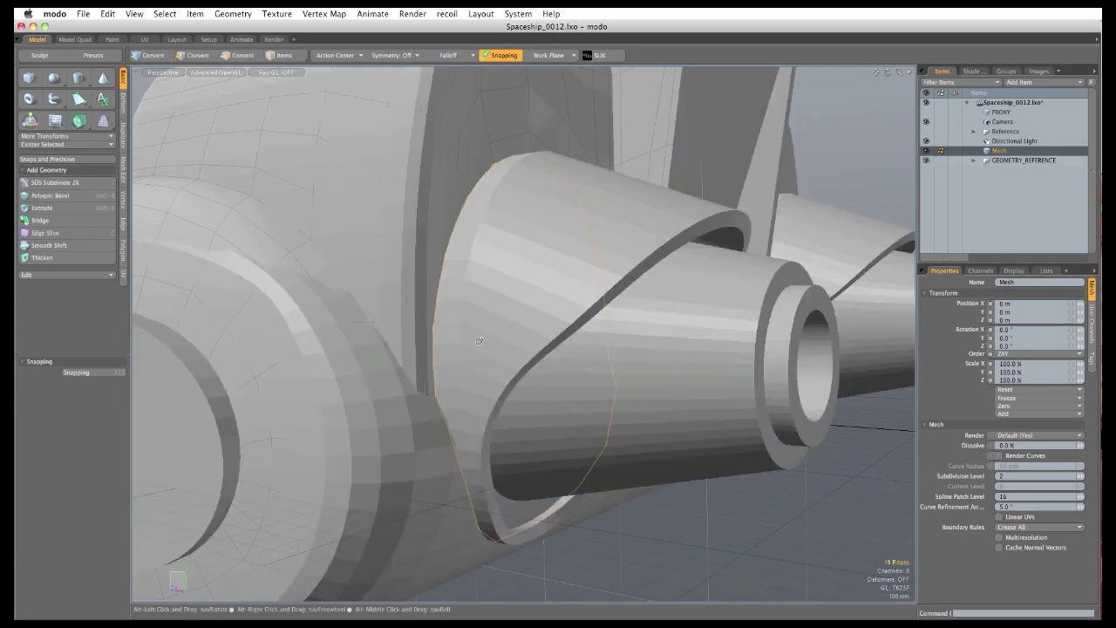
{"action": "left_click_drag", "start_coordinate": [409, 331], "coordinate": [490, 373], "text": "alt"}
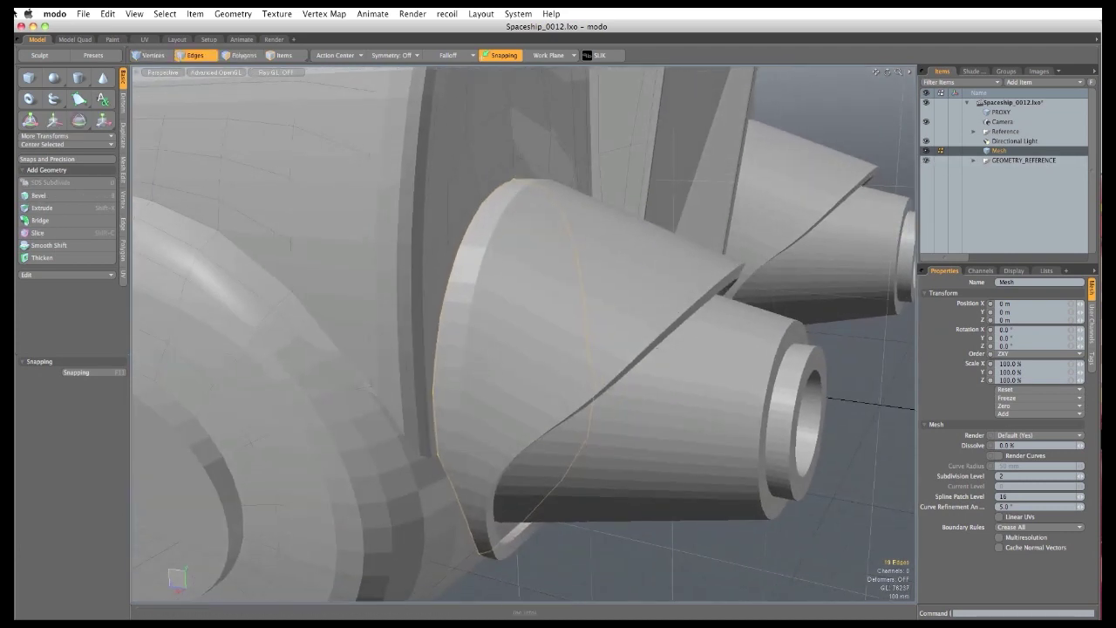
Extend the border loop around the base of the engine cone by about -105 mm along Z.
{"action": "key", "text": "z"}
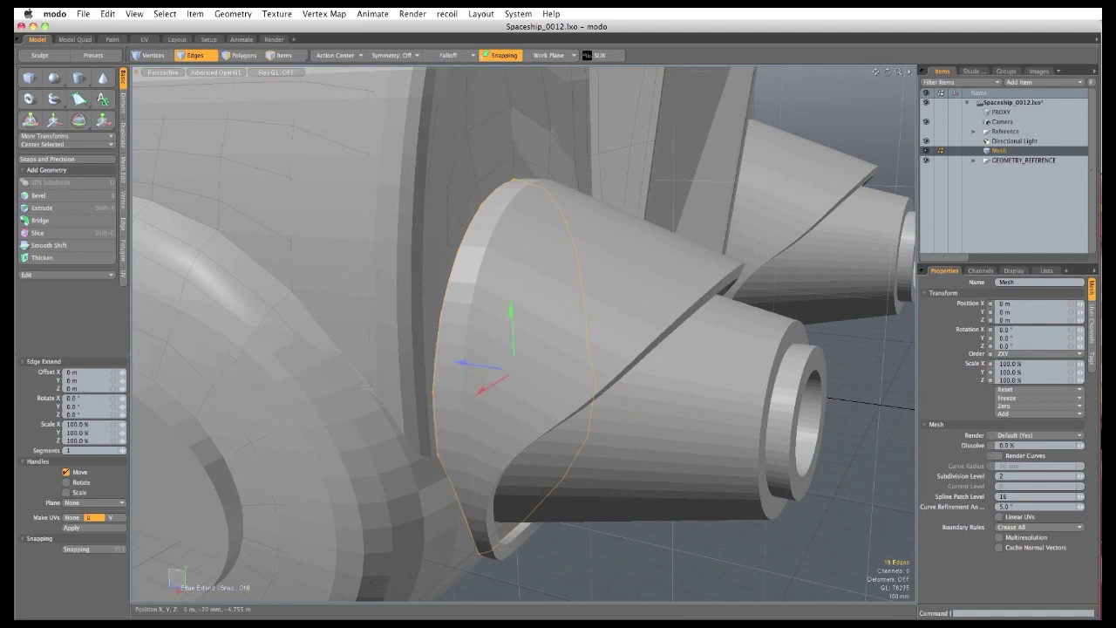
{"action": "left_click_drag", "start_coordinate": [467, 366], "coordinate": [490, 370]}
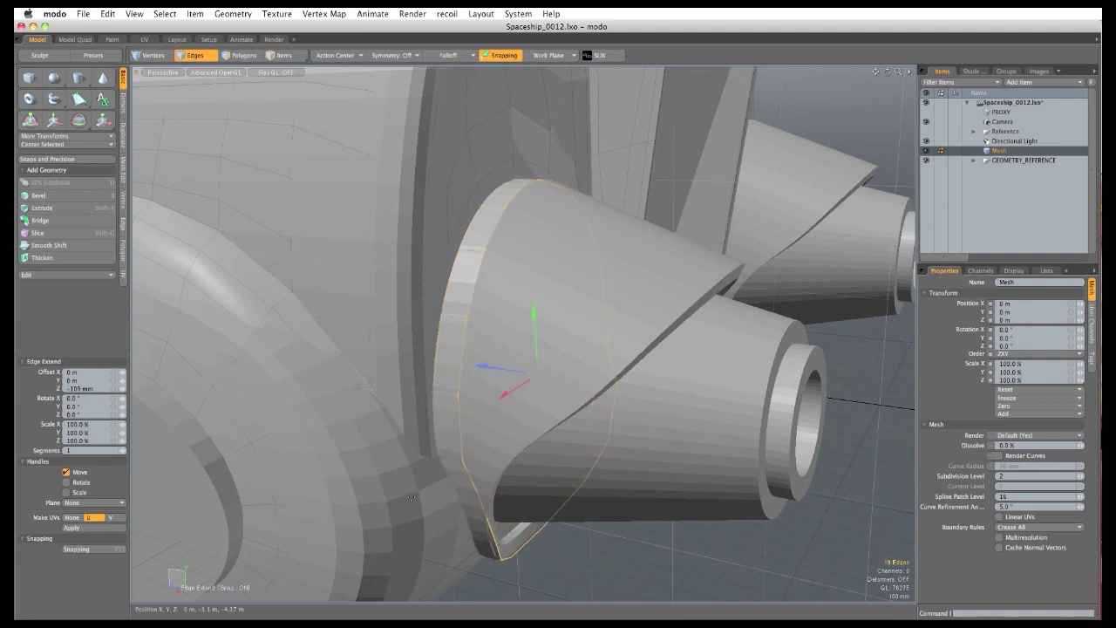
{"action": "key", "text": "space"}
{"action": "left_click_drag", "start_coordinate": [490, 458], "coordinate": [446, 344], "text": "alt"}
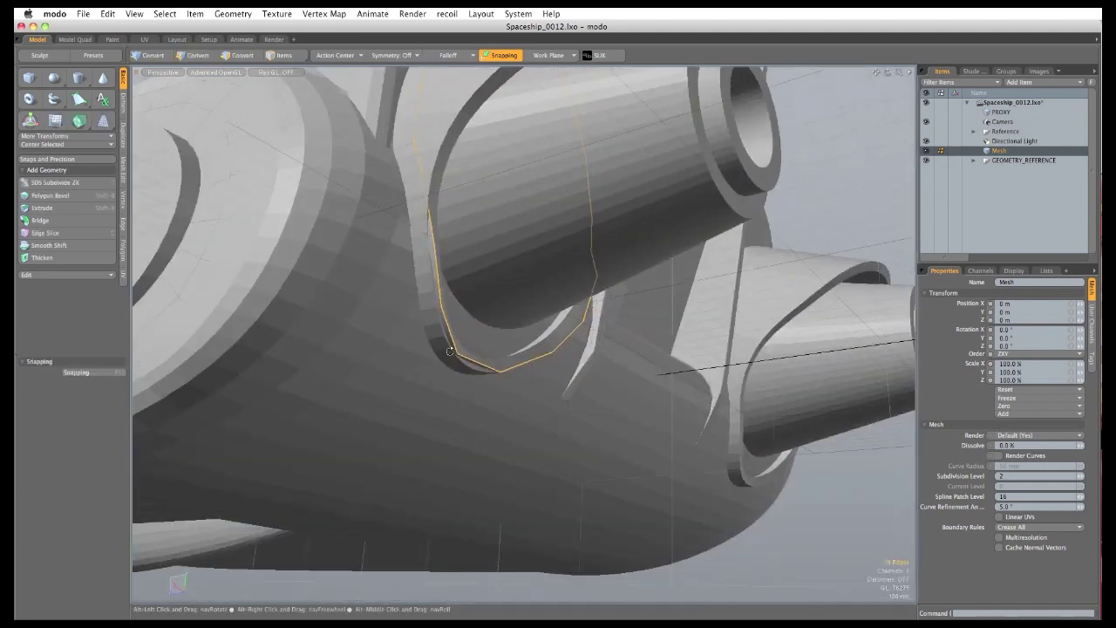
Turn the background constraint's geometry constraint off and fit the cone's extended loop to the reference surface with the element-falloff Transform.
{"action": "left_click", "coordinate": [105, 376]}
{"action": "left_click", "coordinate": [141, 463]}
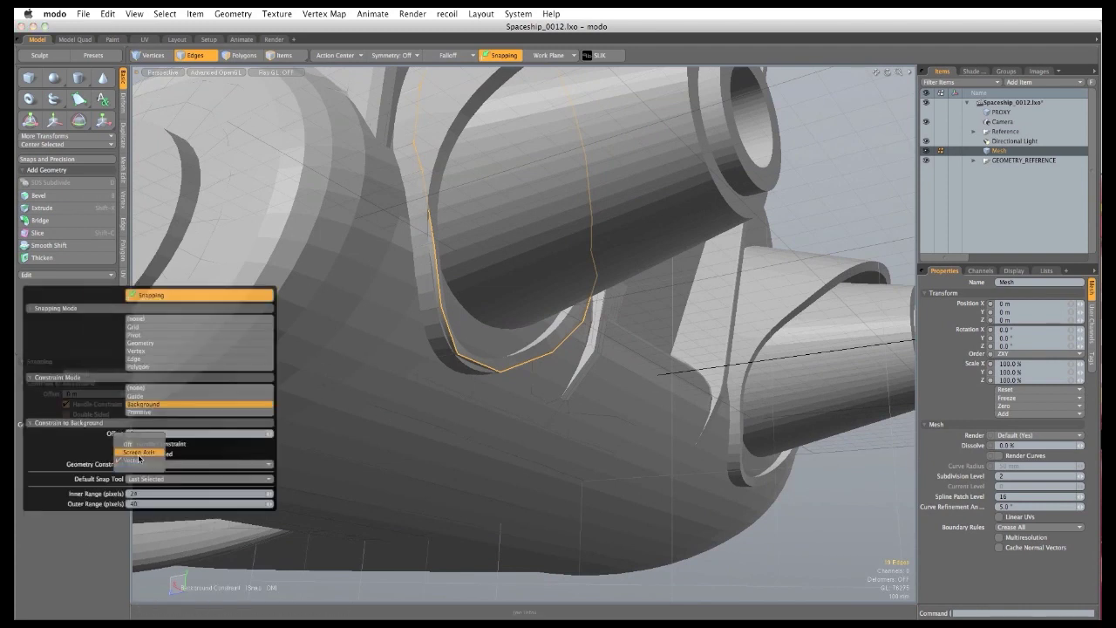
{"action": "left_click", "coordinate": [140, 444]}
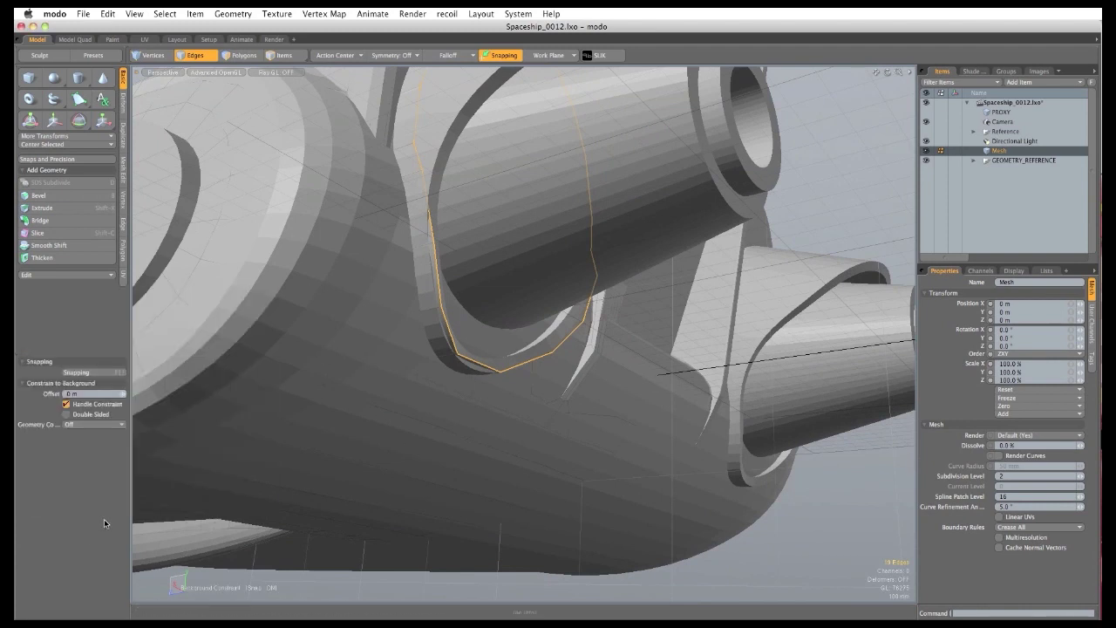
{"action": "left_click", "coordinate": [437, 589]}
{"action": "key", "text": "t"}
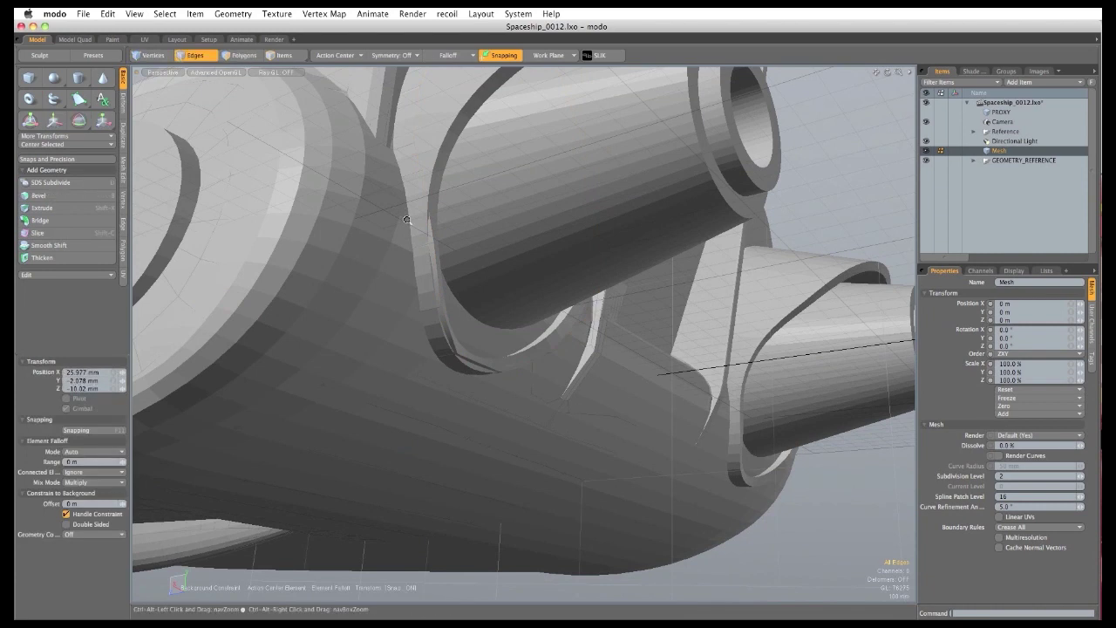
{"action": "left_click_drag", "start_coordinate": [337, 297], "coordinate": [453, 292], "text": "ctrl+alt"}
{"action": "left_click_drag", "start_coordinate": [453, 292], "coordinate": [588, 302], "text": "alt"}
{"action": "left_click_drag", "start_coordinate": [566, 330], "coordinate": [528, 316], "text": "alt"}
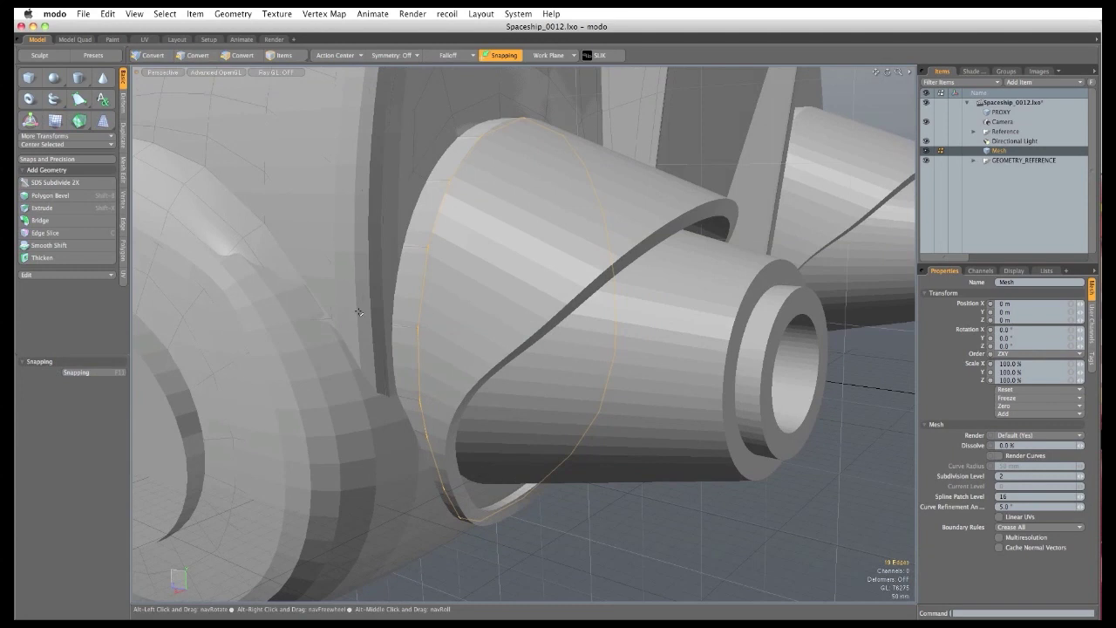
Extend the cone's border loop by about -452 mm along Z over the reference nozzle.
{"action": "key", "text": "z"}
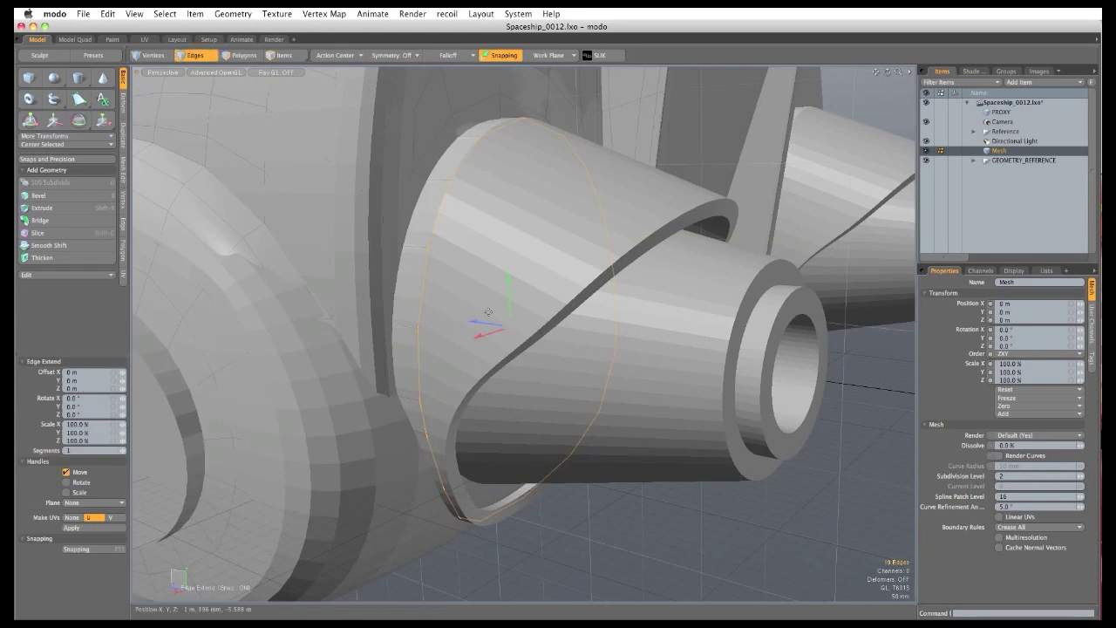
{"action": "left_click_drag", "start_coordinate": [473, 322], "coordinate": [572, 334]}
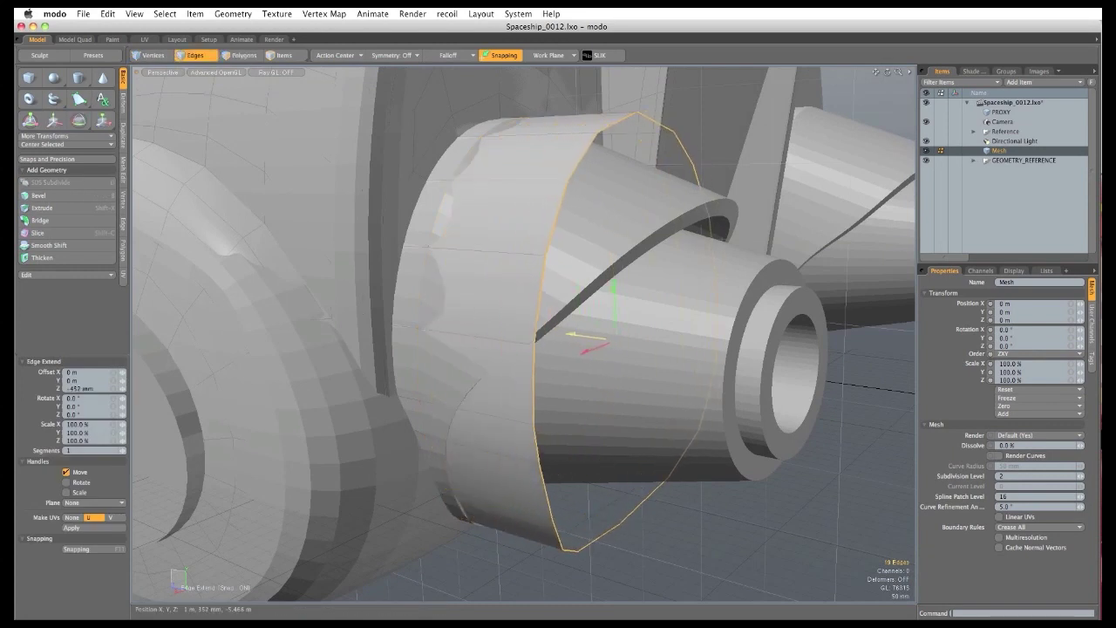
{"action": "key", "text": "q"}
Enable the background constraint and pull the extended loop's points onto the slanted rim of the reference engine cone.
{"action": "left_click", "coordinate": [87, 373]}
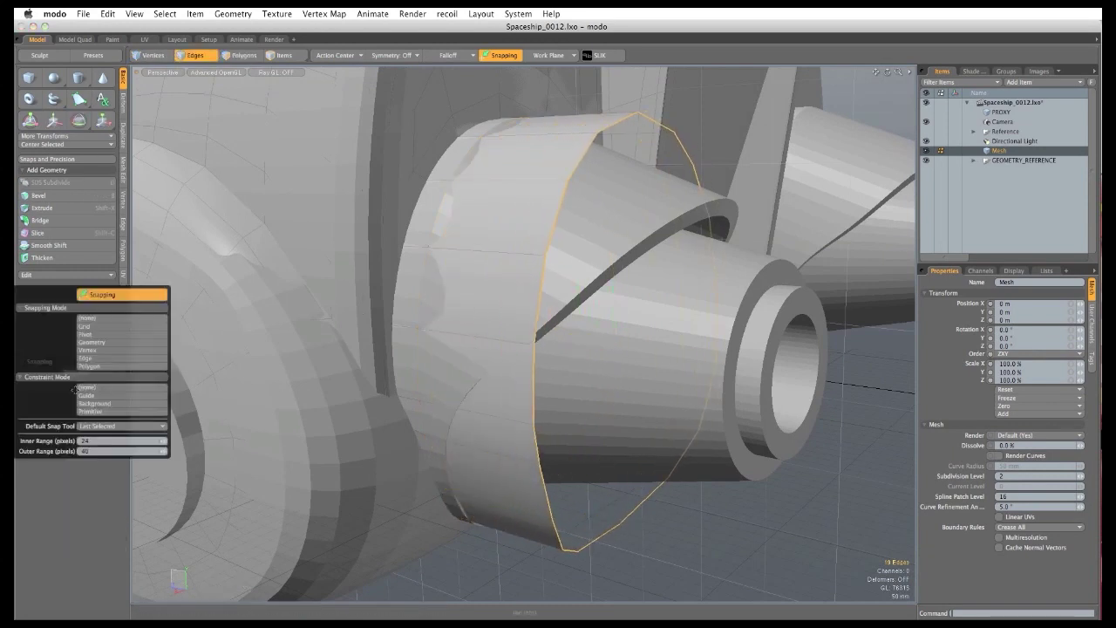
{"action": "left_click", "coordinate": [86, 404]}
{"action": "left_click", "coordinate": [83, 551]}
{"action": "key", "text": "t"}
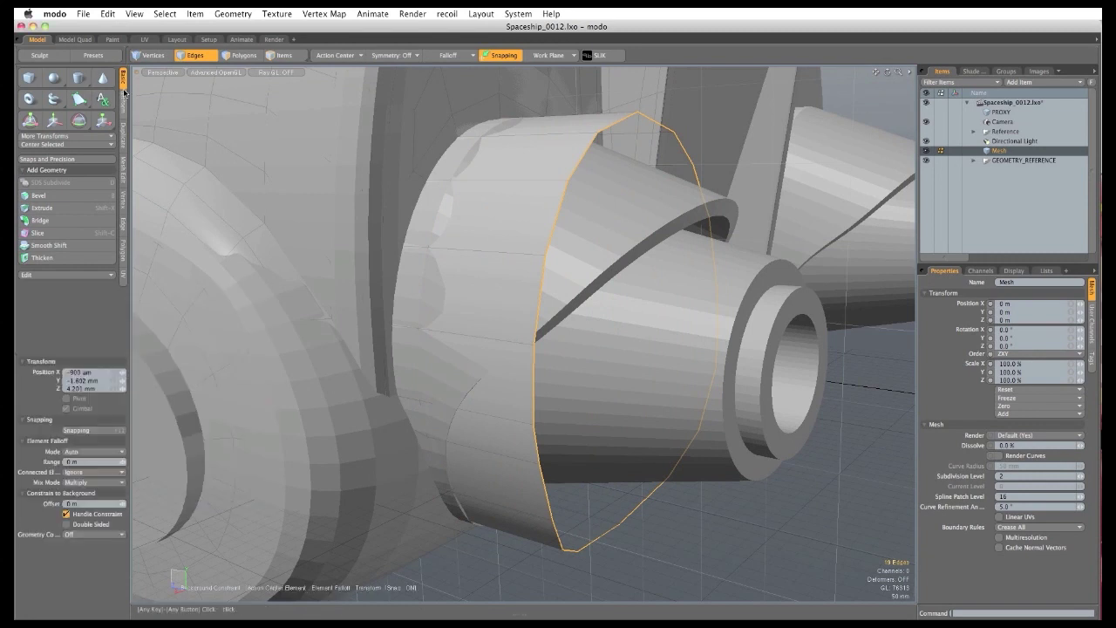
{"action": "left_click_drag", "start_coordinate": [562, 277], "coordinate": [520, 335], "text": "alt"}
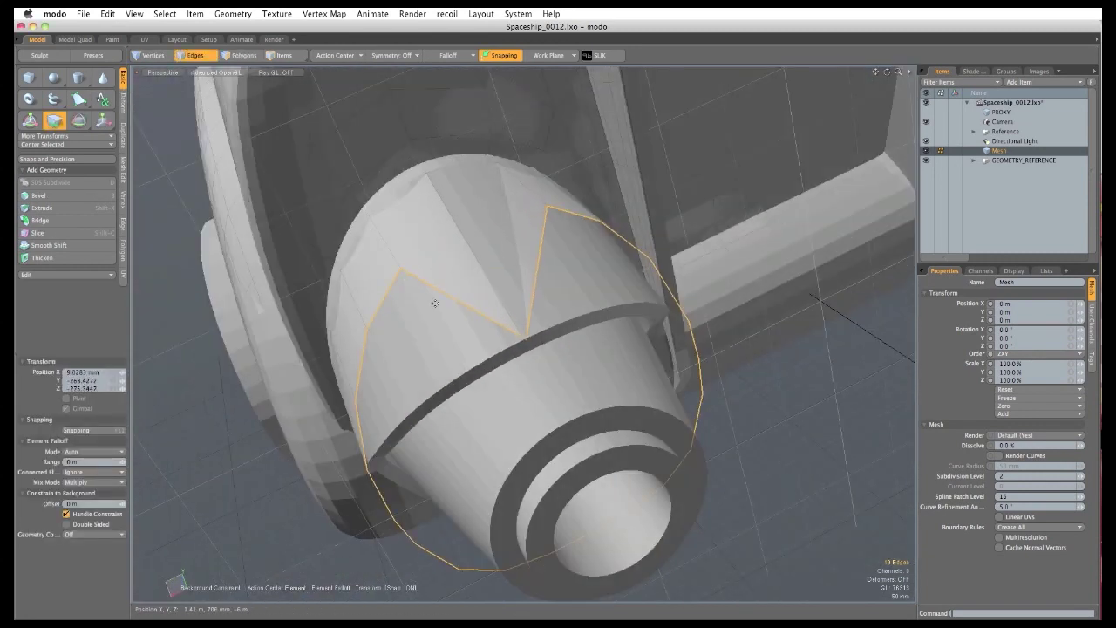
{"action": "left_click_drag", "start_coordinate": [401, 268], "coordinate": [514, 275]}
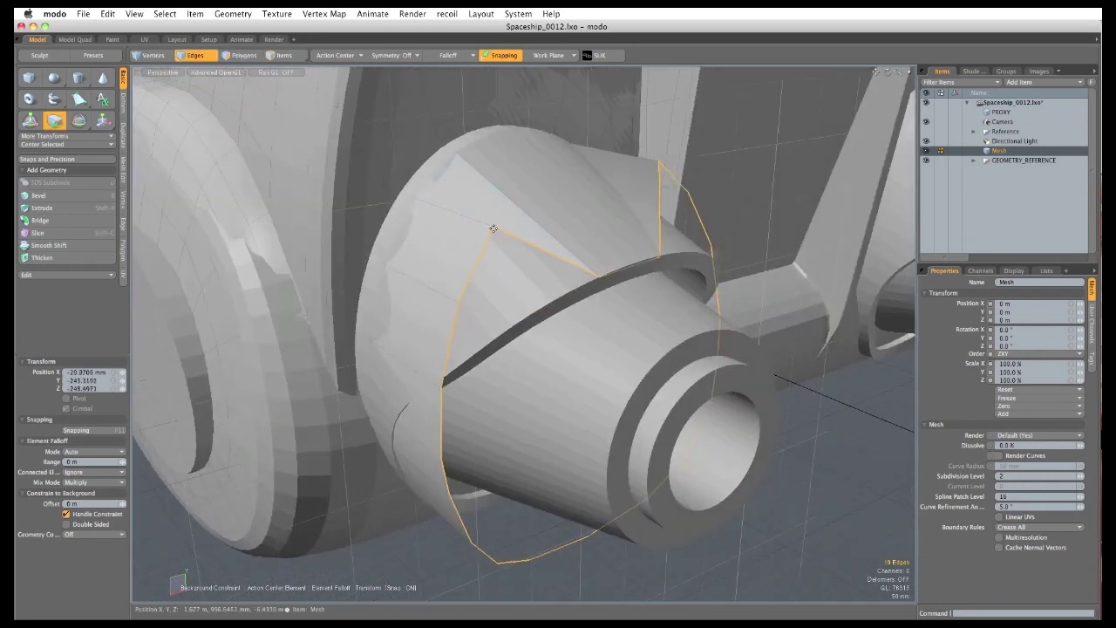
{"action": "left_click_drag", "start_coordinate": [494, 229], "coordinate": [523, 287]}
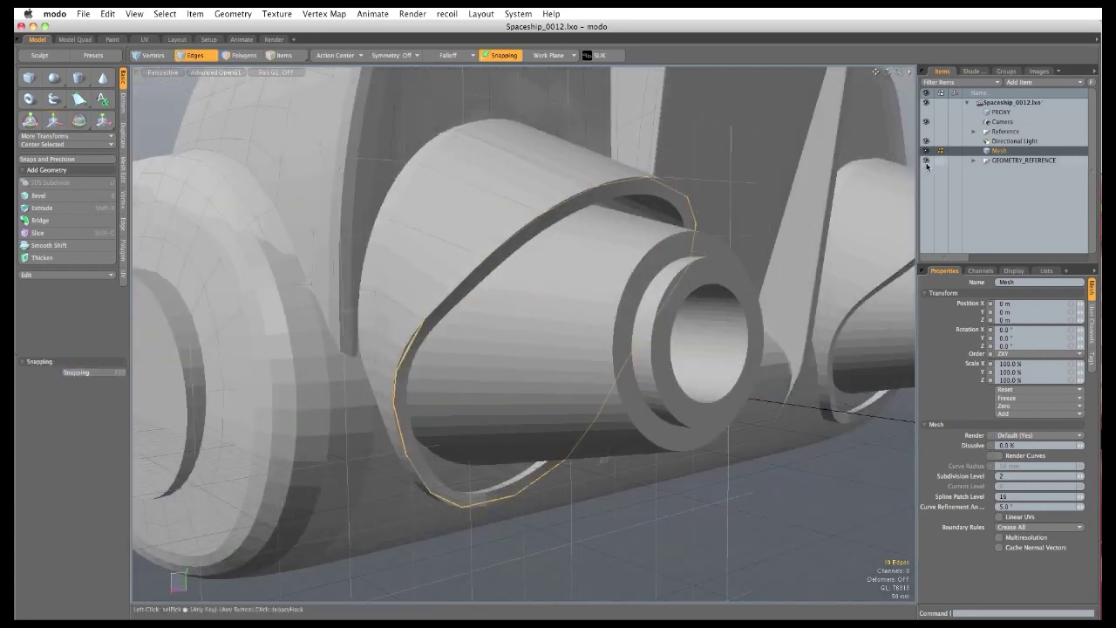
Hide the reference geometry, then extend the cone's slanted border loop and scale it slightly inward to form a thin rim.
{"action": "left_click", "coordinate": [926, 161]}
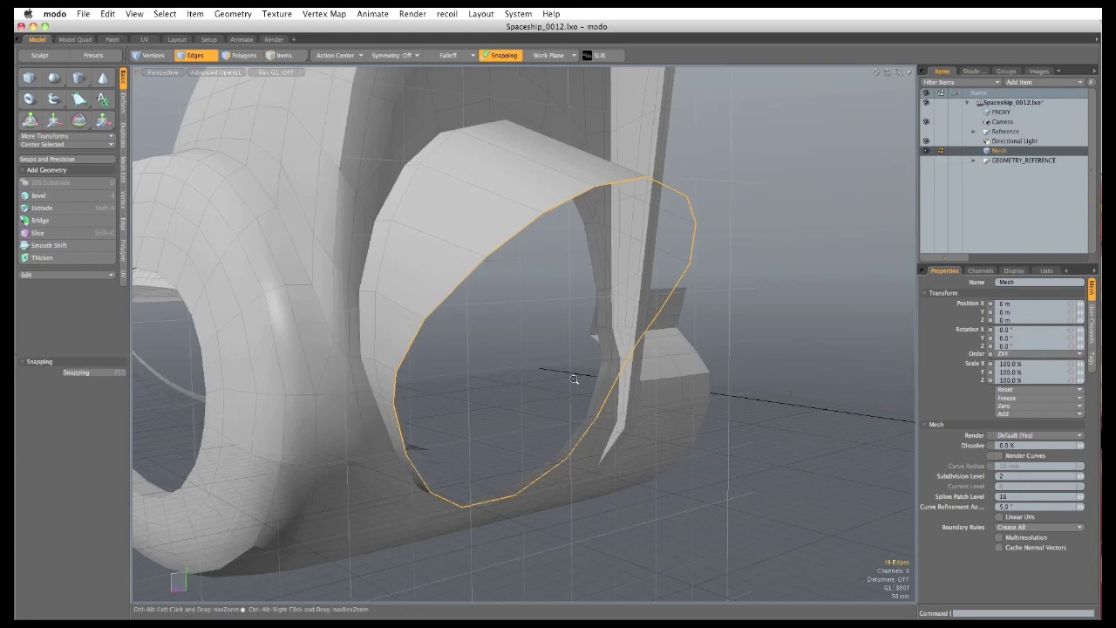
{"action": "left_click_drag", "start_coordinate": [573, 379], "coordinate": [590, 376], "text": "ctrl+alt"}
{"action": "key", "text": "z"}
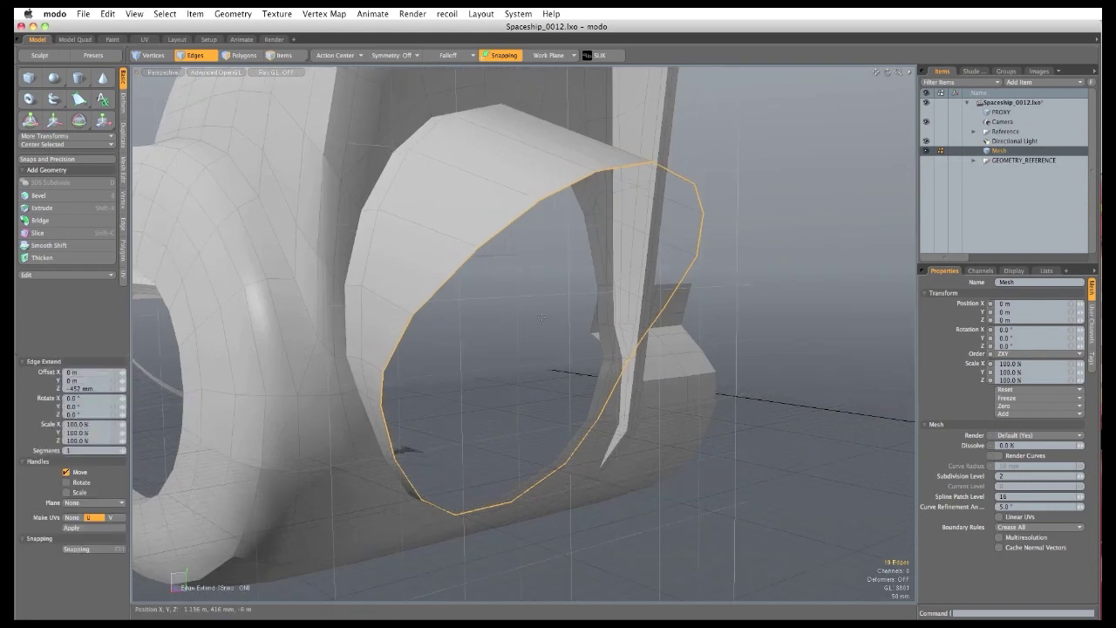
{"action": "key", "text": "r"}
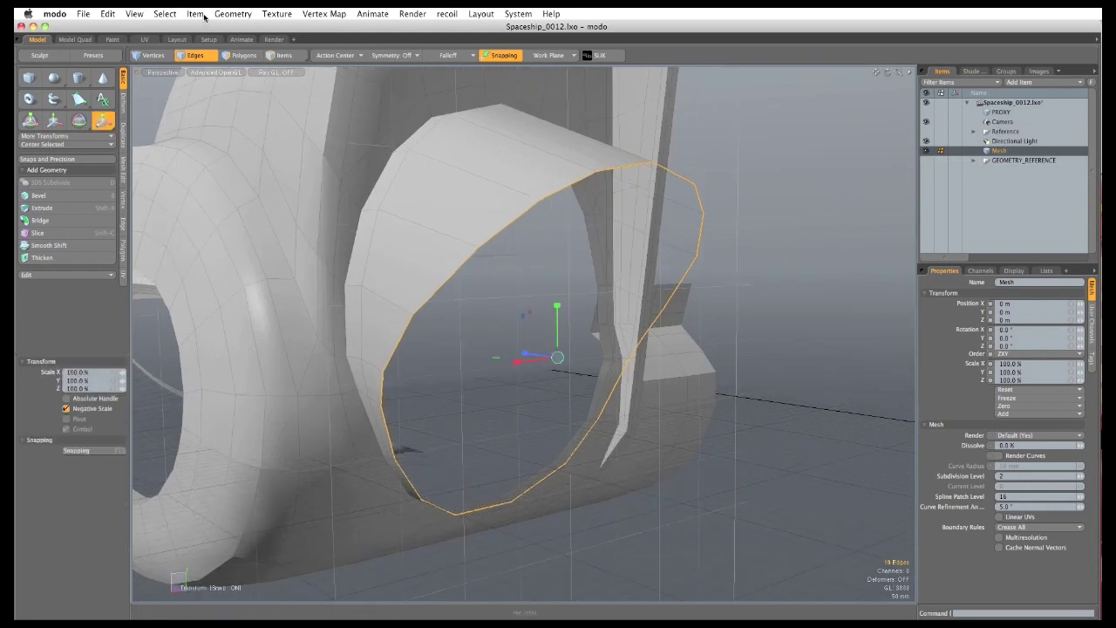
{"action": "left_click_drag", "start_coordinate": [557, 361], "coordinate": [584, 375]}
Extend the rim's inner edge loop along Z back into the hull.
{"action": "key", "text": "z"}
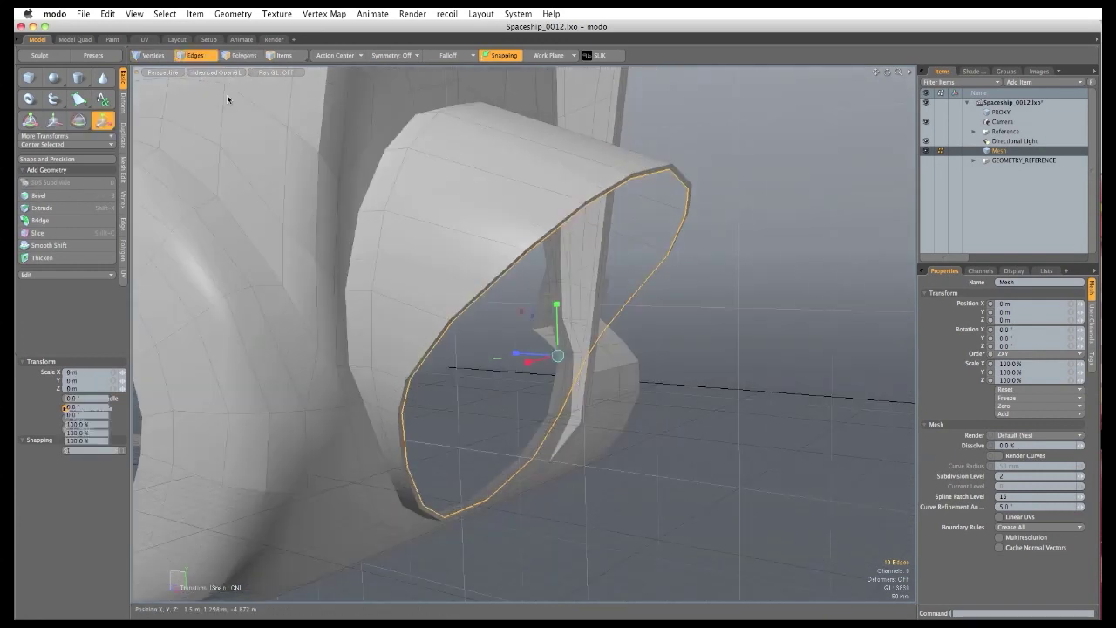
{"action": "left_click_drag", "start_coordinate": [498, 380], "coordinate": [353, 348], "text": "alt"}
{"action": "left_click_drag", "start_coordinate": [254, 296], "coordinate": [338, 286], "text": "alt"}
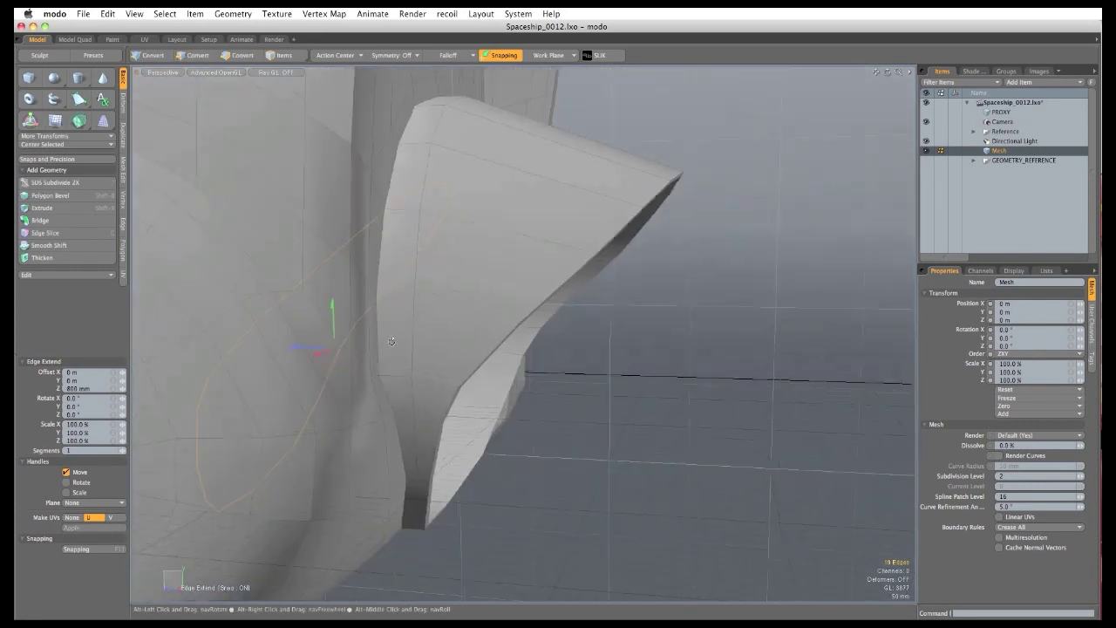
Flatten the engine cone's inner loop by setting its Z scale to 0%.
{"action": "key", "text": "r"}
{"action": "left_click", "coordinate": [80, 390]}
{"action": "type", "text": "0"}
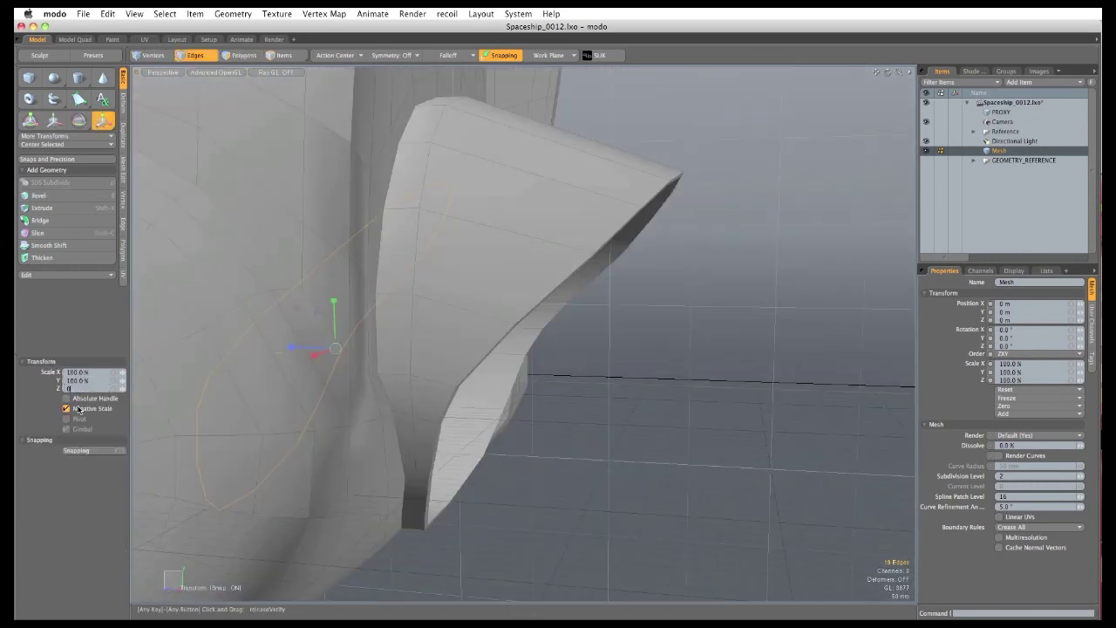
{"action": "left_click_drag", "start_coordinate": [536, 385], "coordinate": [331, 359], "text": "alt"}
{"action": "key", "text": "space"}
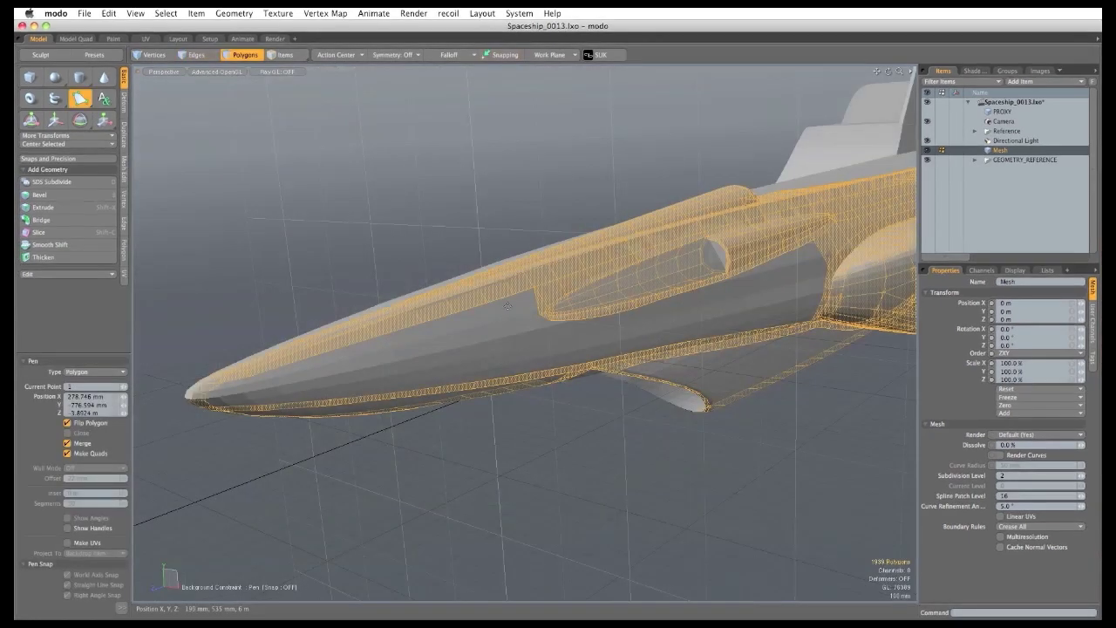
Draw a strip of quads with the Pen tool from the front of the side recess along the upper patch's lower edge toward the nose.
{"action": "left_click_drag", "start_coordinate": [488, 335], "coordinate": [565, 301], "text": "ctrl+alt"}
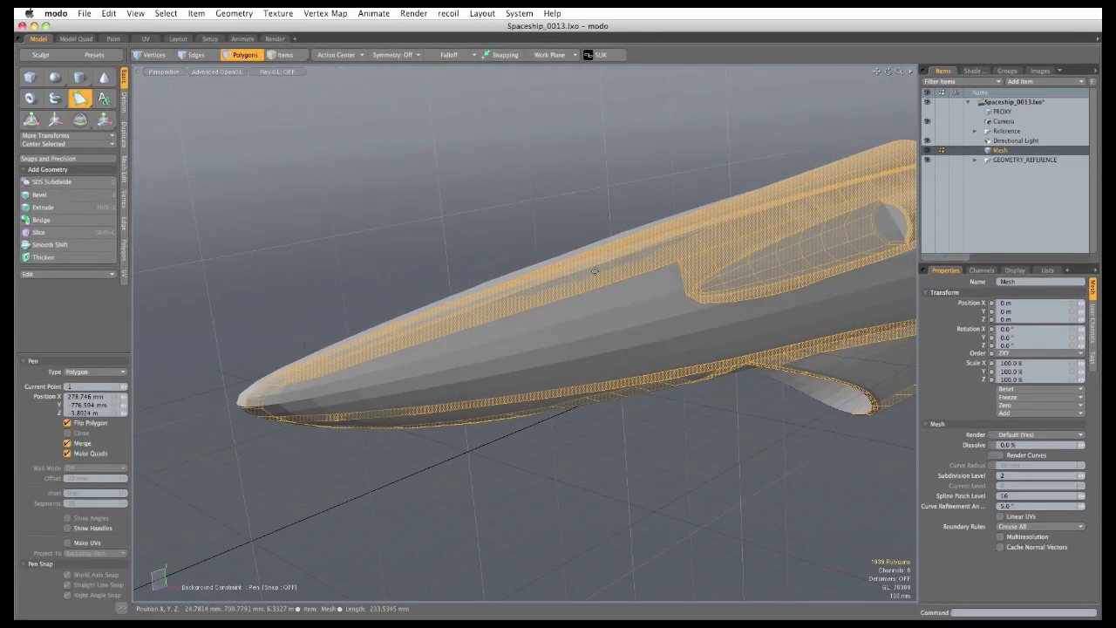
{"action": "left_click", "coordinate": [672, 273]}
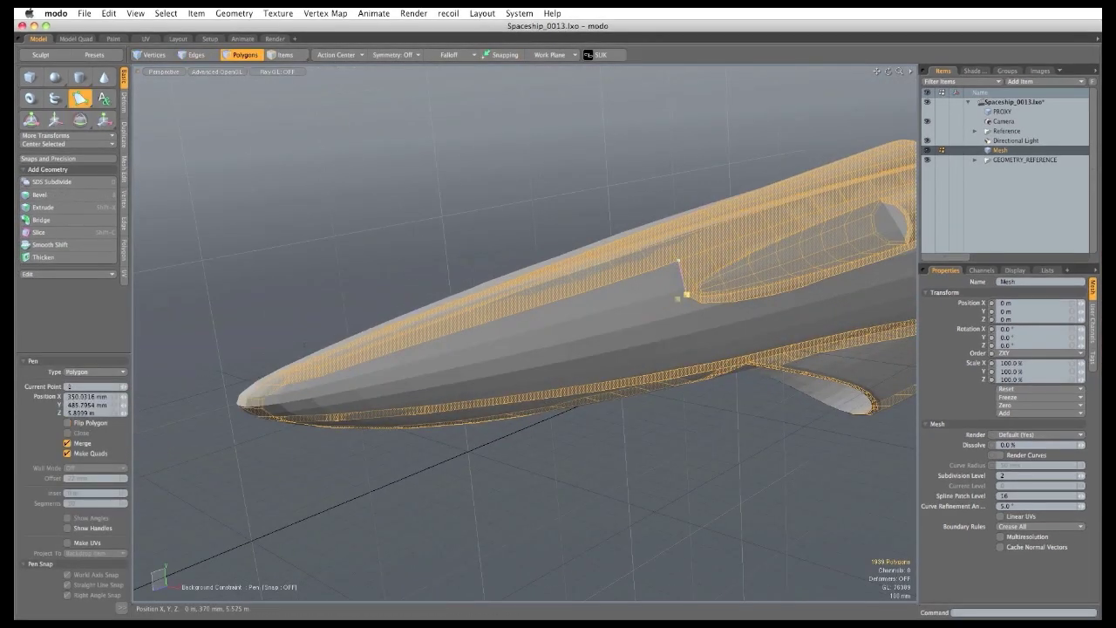
{"action": "left_click", "coordinate": [653, 269]}
{"action": "left_click", "coordinate": [663, 301]}
{"action": "left_click", "coordinate": [622, 279]}
{"action": "left_click", "coordinate": [625, 304]}
{"action": "left_click", "coordinate": [581, 292]}
{"action": "left_click", "coordinate": [589, 316]}
{"action": "left_click", "coordinate": [542, 305]}
{"action": "left_click", "coordinate": [548, 325]}
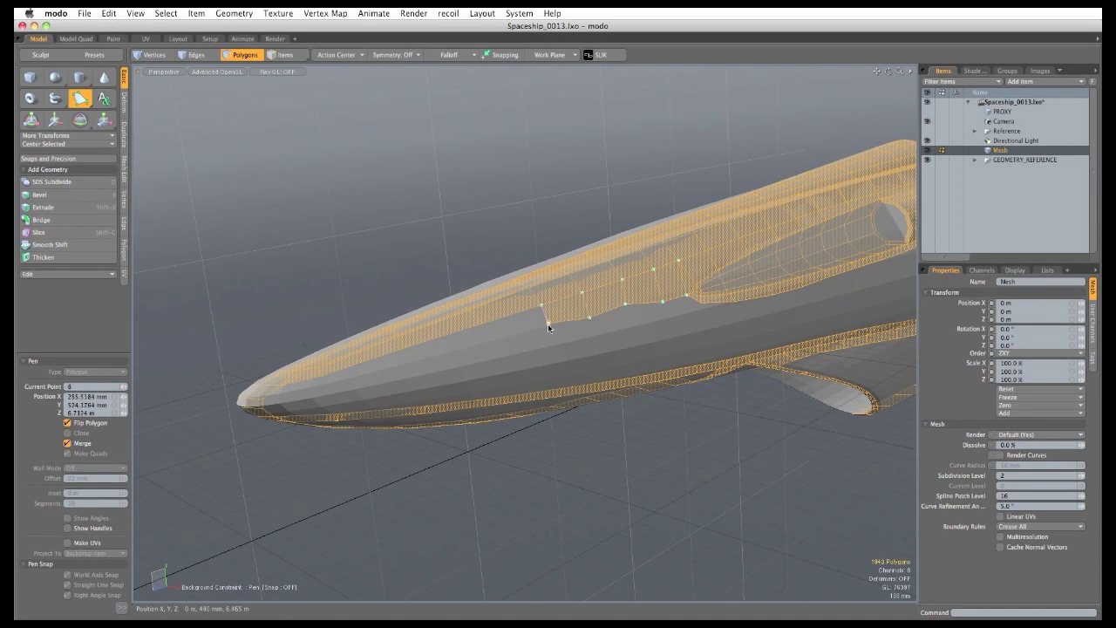
{"action": "left_click", "coordinate": [482, 323]}
{"action": "left_click", "coordinate": [490, 335]}
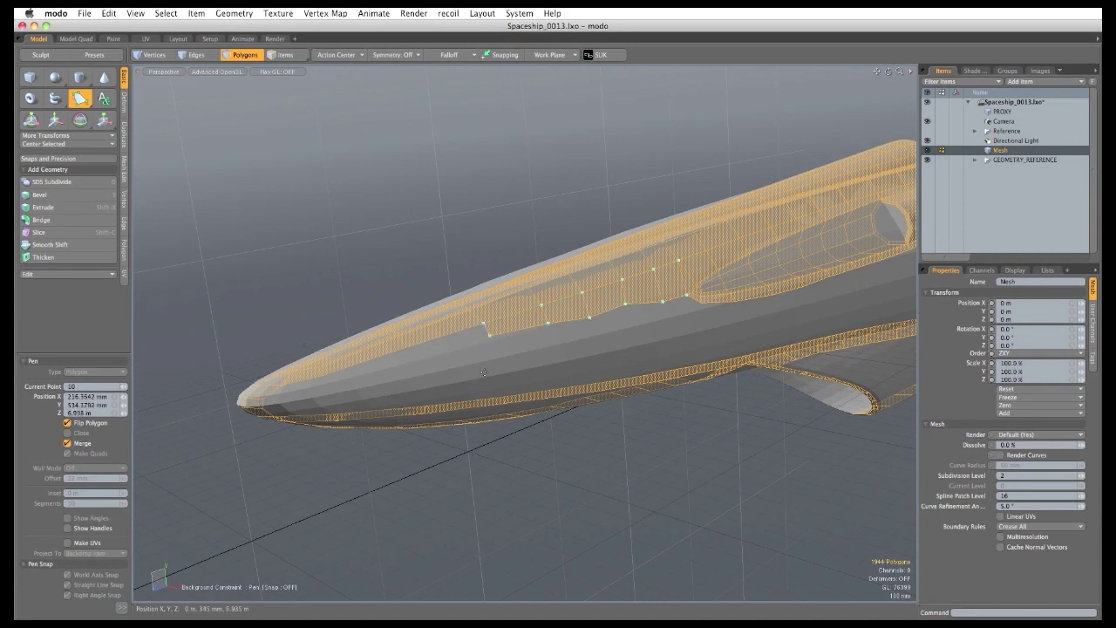
Add a second strip of pen quads below the first, running from the recess's front corner toward the nose.
{"action": "left_click_drag", "start_coordinate": [449, 381], "coordinate": [411, 380], "text": "alt"}
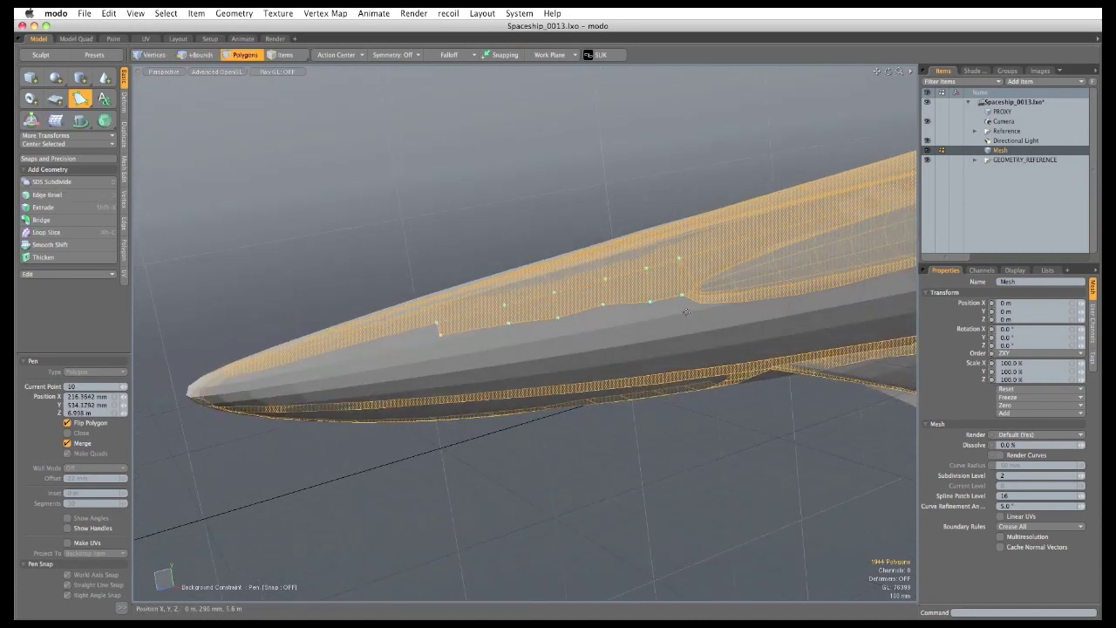
{"action": "left_click", "coordinate": [686, 303], "text": "shift"}
{"action": "left_click", "coordinate": [681, 296]}
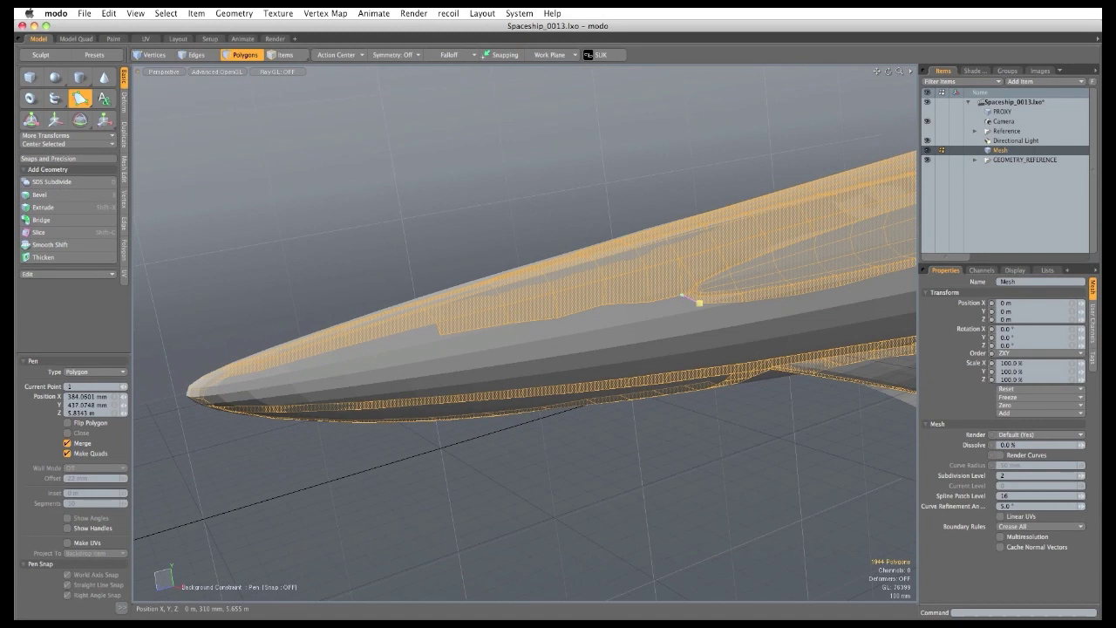
{"action": "left_click", "coordinate": [653, 314]}
{"action": "left_click", "coordinate": [606, 322]}
{"action": "left_click", "coordinate": [557, 331]}
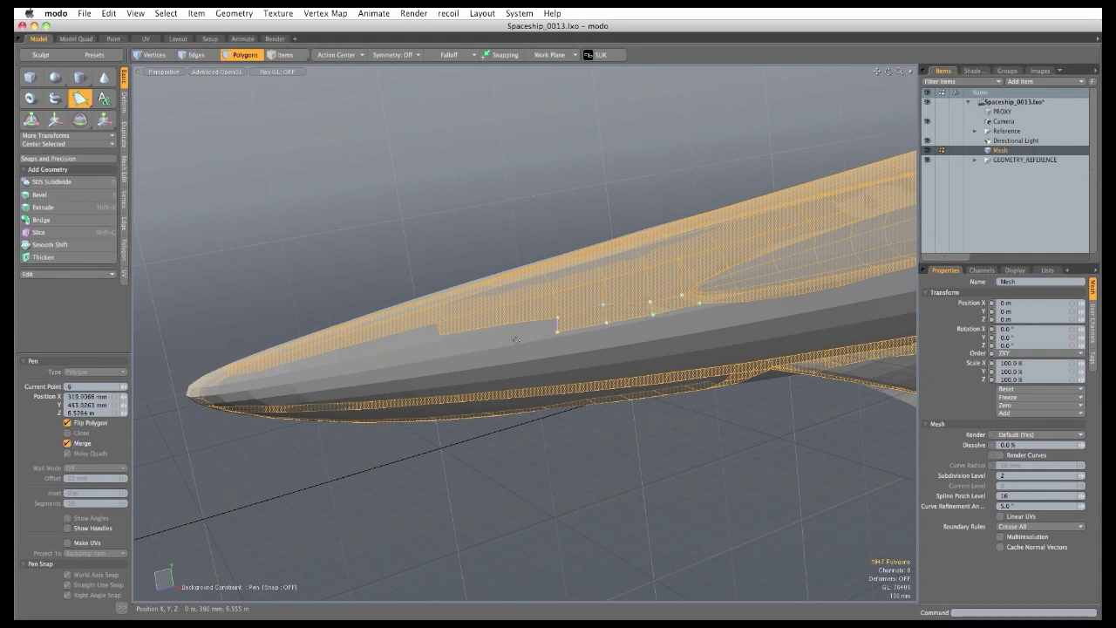
{"action": "left_click", "coordinate": [509, 341]}
{"action": "left_click", "coordinate": [429, 349]}
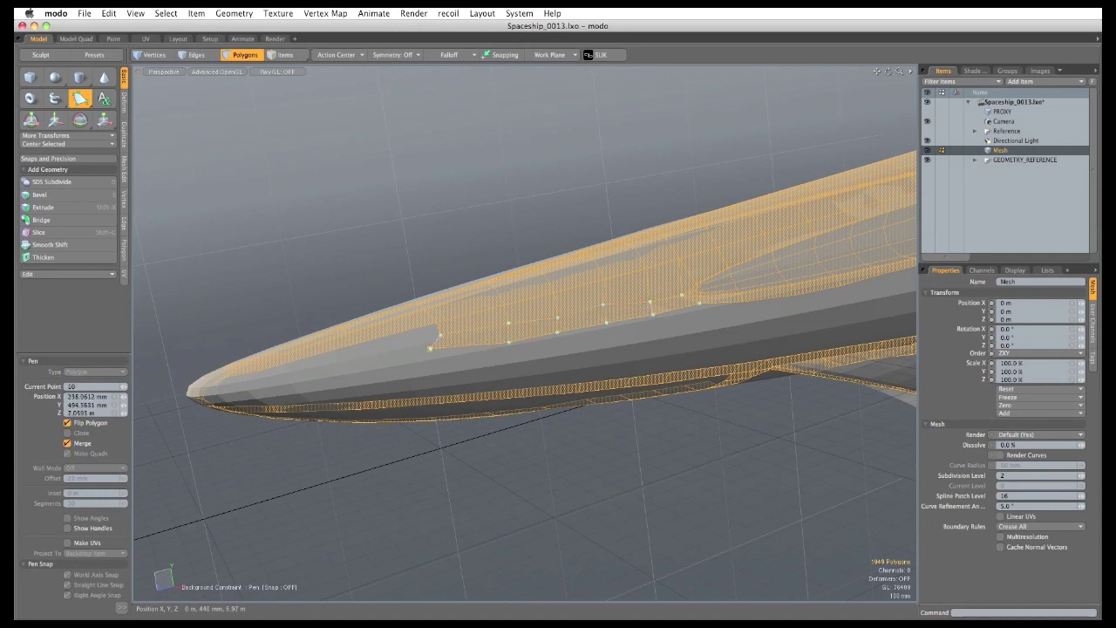
{"action": "left_click", "coordinate": [349, 344]}
Draw a strip of pen quads along the hull side below the recess, from the rear fairing forward, redoing its last point.
{"action": "left_click_drag", "start_coordinate": [889, 440], "coordinate": [488, 392], "text": "alt"}
{"action": "left_click", "coordinate": [842, 373], "text": "shift"}
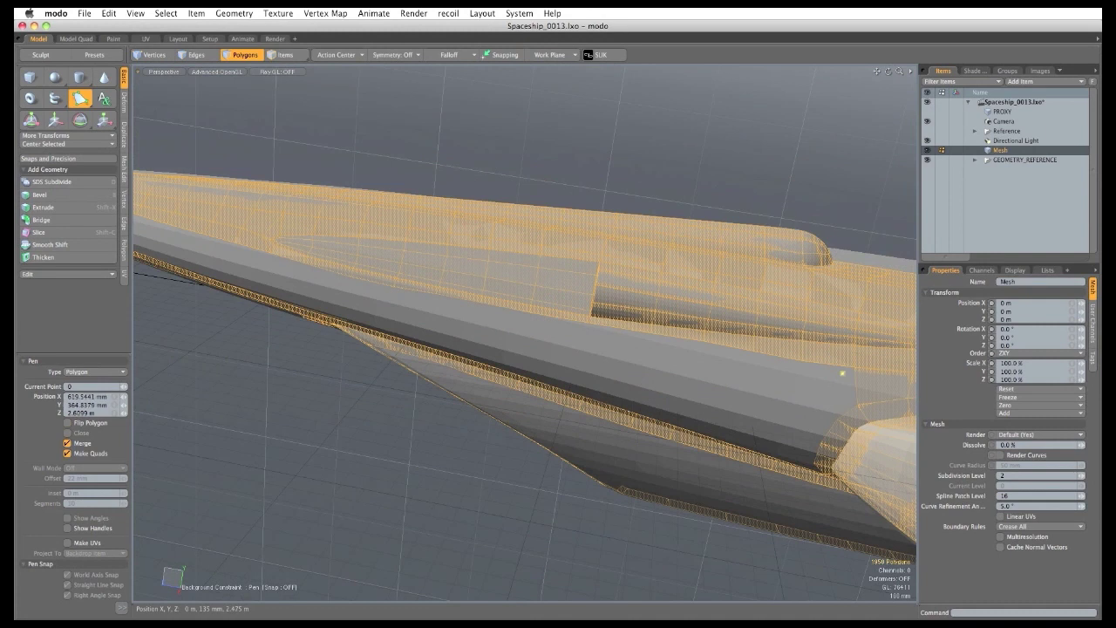
{"action": "left_click", "coordinate": [846, 387]}
{"action": "left_click", "coordinate": [796, 385]}
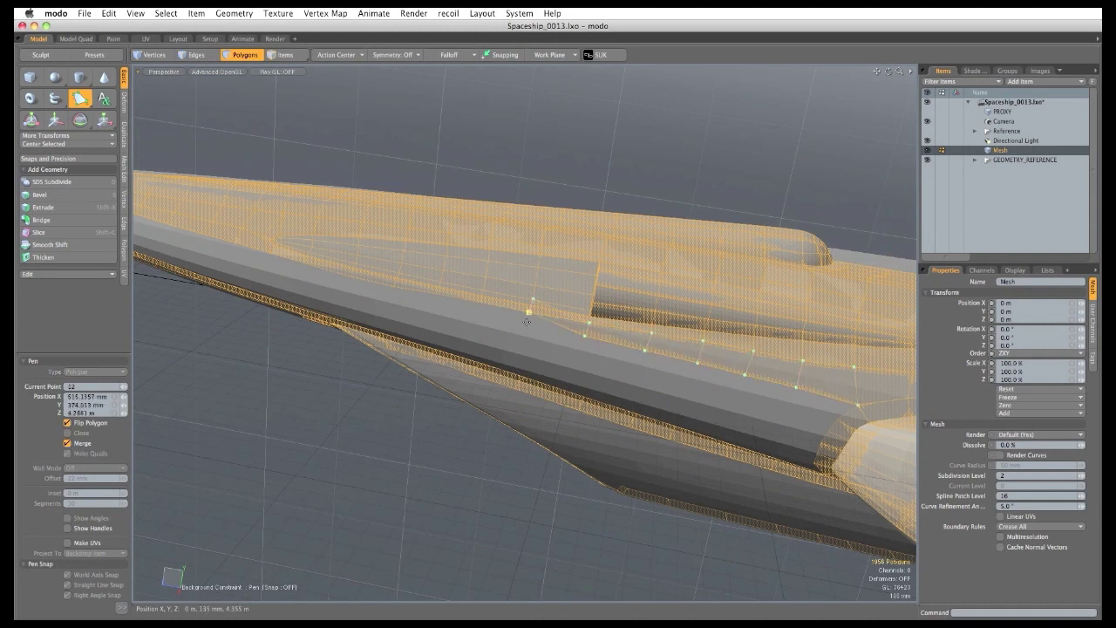
{"action": "key", "text": "super+z"}
{"action": "scroll", "coordinate": [376, 146], "scroll_direction": "up", "scroll_amount": 2}
{"action": "left_click", "coordinate": [526, 325]}
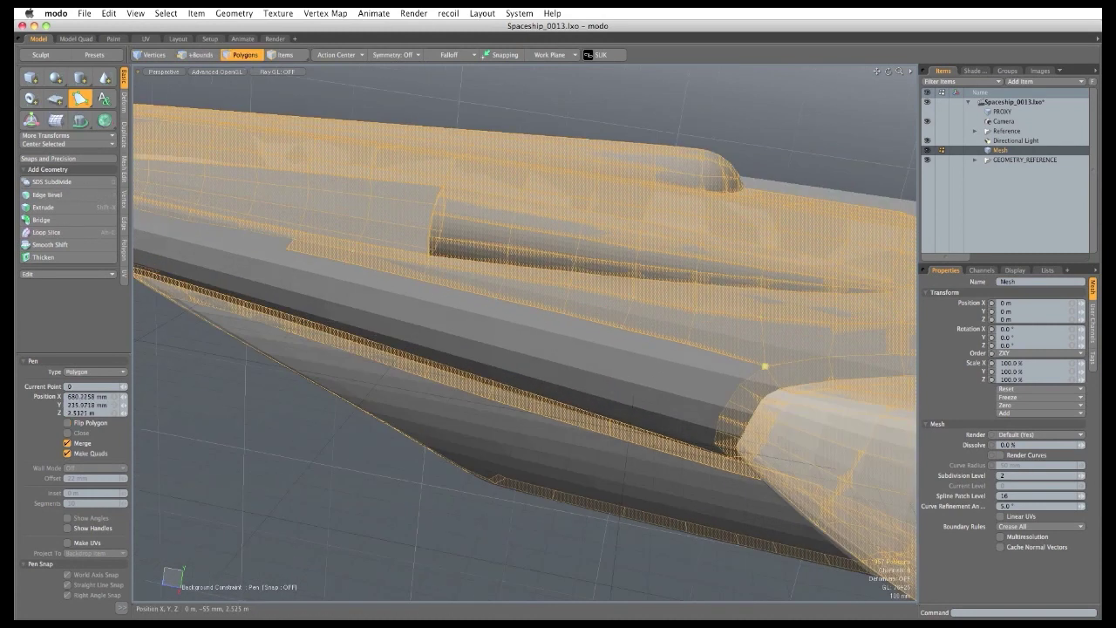
Add another strip of pen quads beneath the hull-side strip, from the rear fairing forward to below the recess.
{"action": "left_click", "coordinate": [729, 378]}
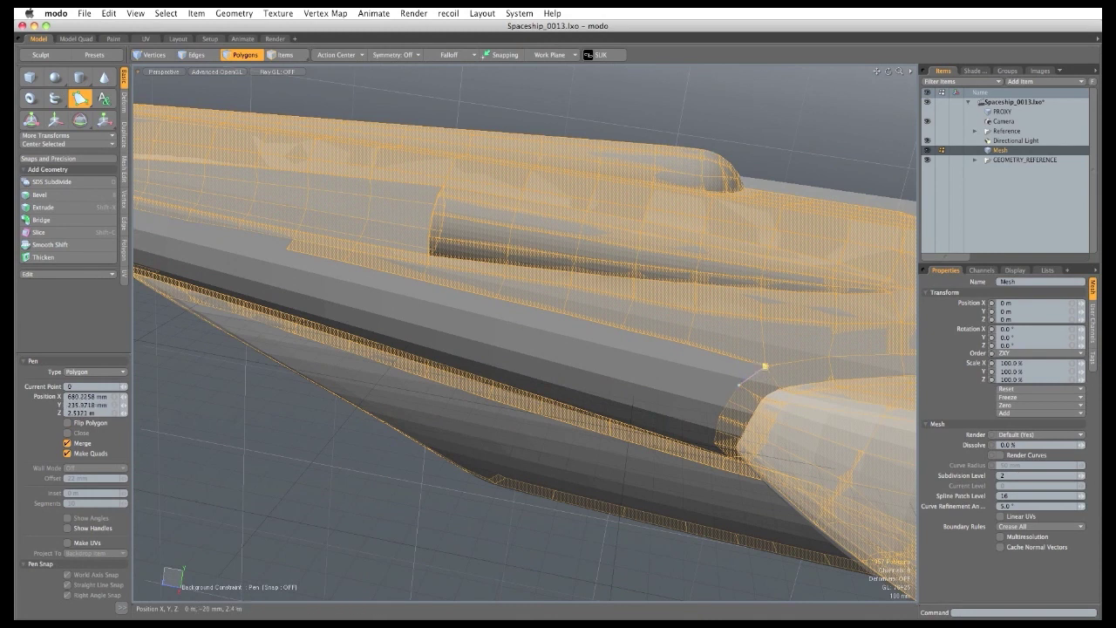
{"action": "left_click", "coordinate": [676, 359]}
{"action": "left_click", "coordinate": [611, 342]}
{"action": "left_click", "coordinate": [552, 327]}
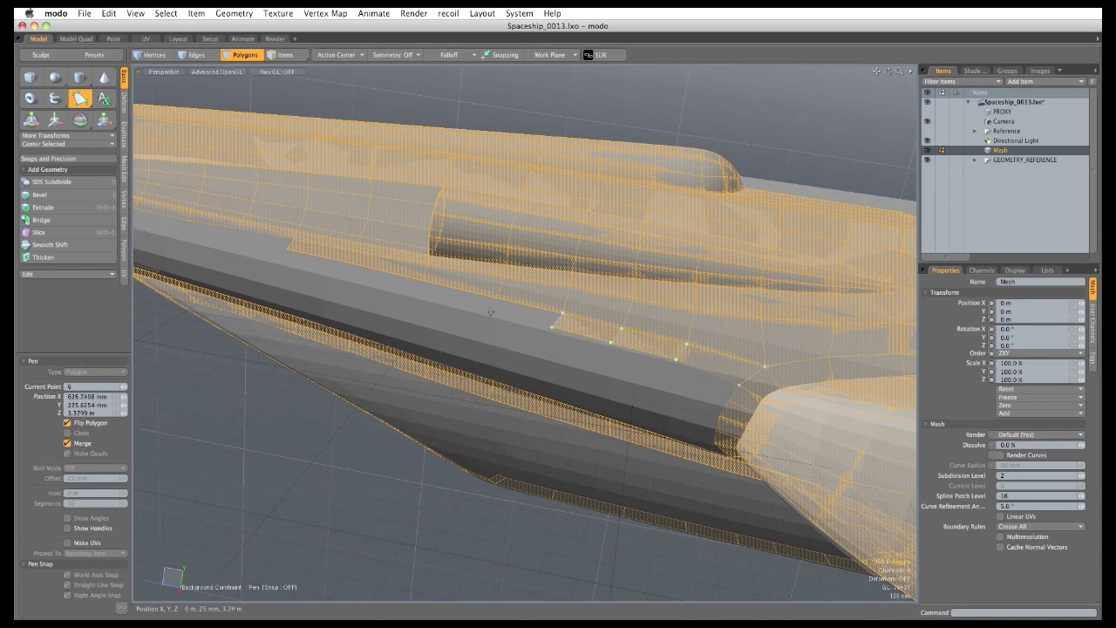
{"action": "left_click", "coordinate": [486, 309]}
{"action": "left_click", "coordinate": [418, 291]}
{"action": "left_click", "coordinate": [333, 272]}
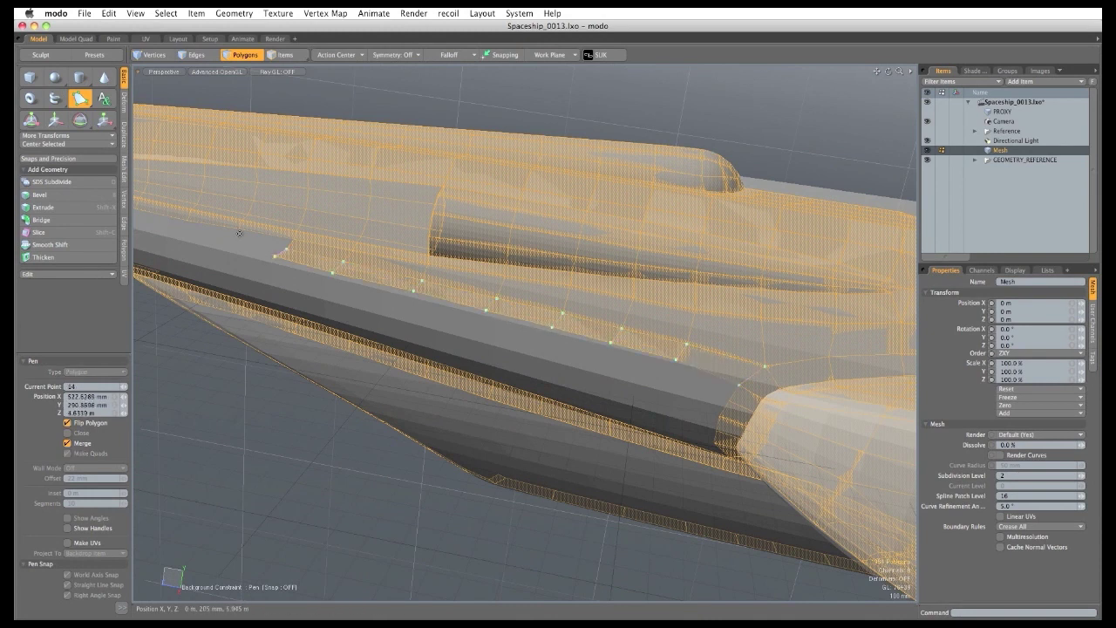
Draw a strip of pen quads along the lower hull side edge, from the rear fairing toward the nose, redoing its last points.
{"action": "left_click", "coordinate": [240, 234]}
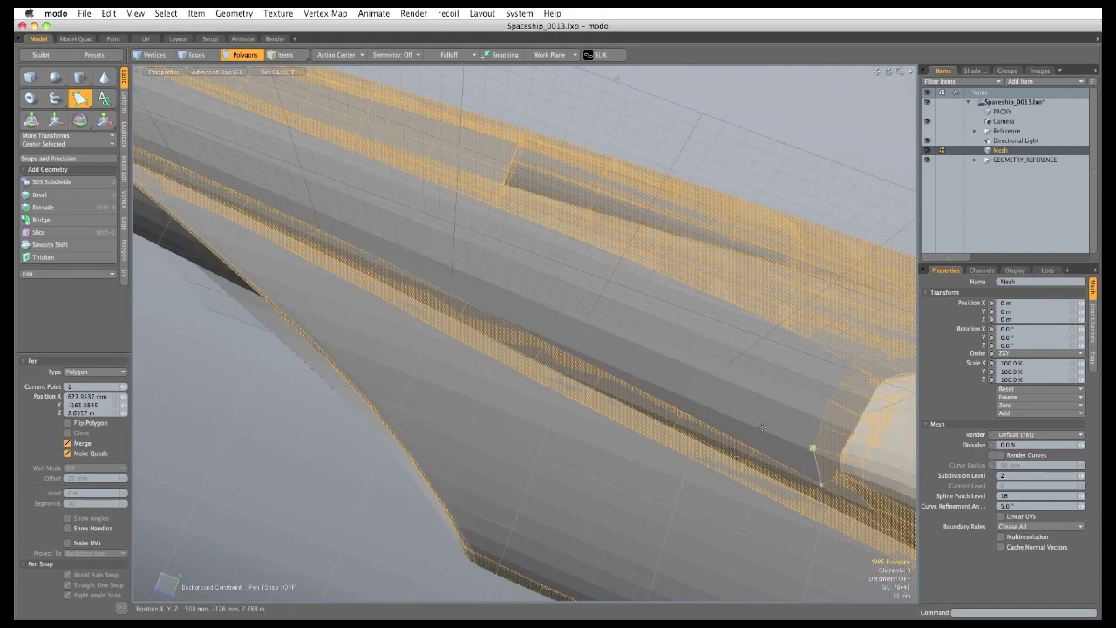
{"action": "left_click", "coordinate": [687, 392]}
{"action": "left_click", "coordinate": [615, 357]}
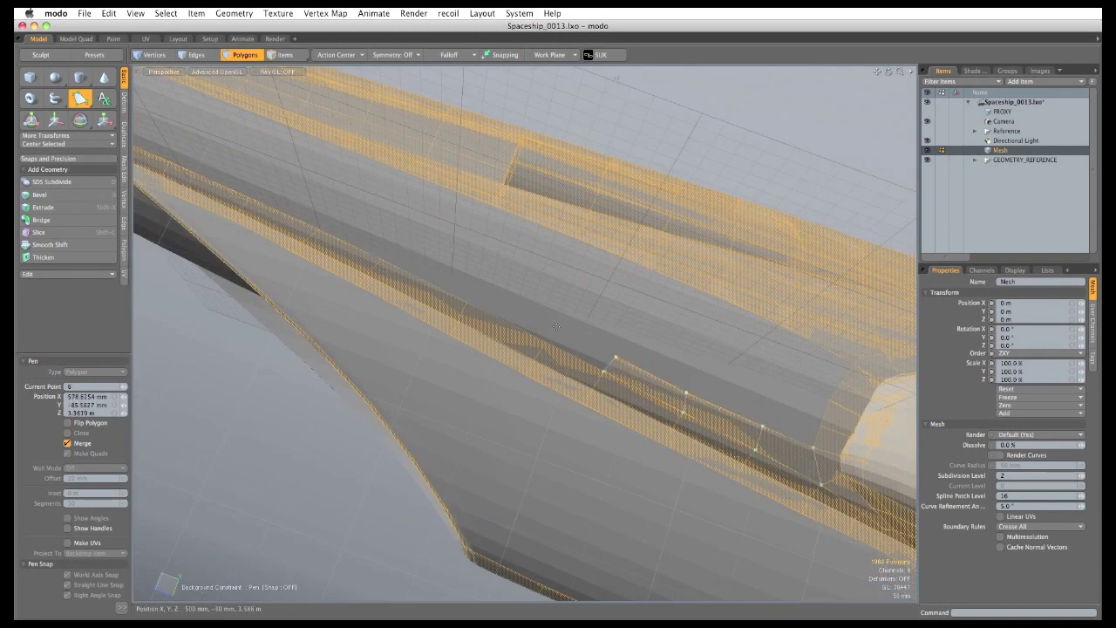
{"action": "left_click", "coordinate": [467, 288]}
{"action": "left_click", "coordinate": [382, 244]}
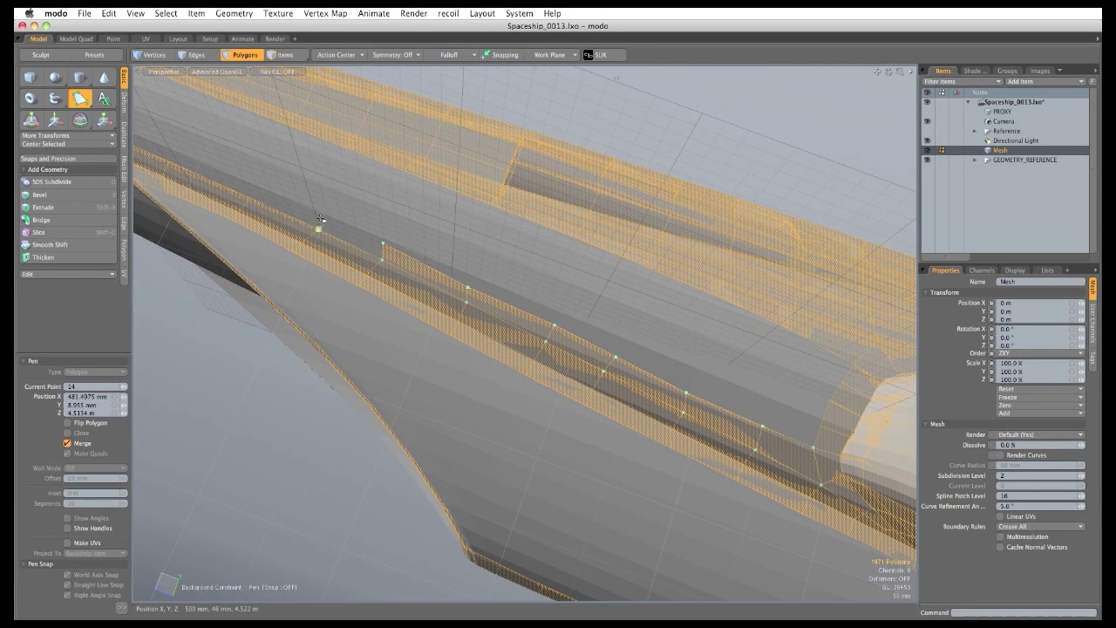
{"action": "key", "text": "super+z"}
{"action": "scroll", "coordinate": [366, 248], "scroll_direction": "up", "scroll_amount": 3}
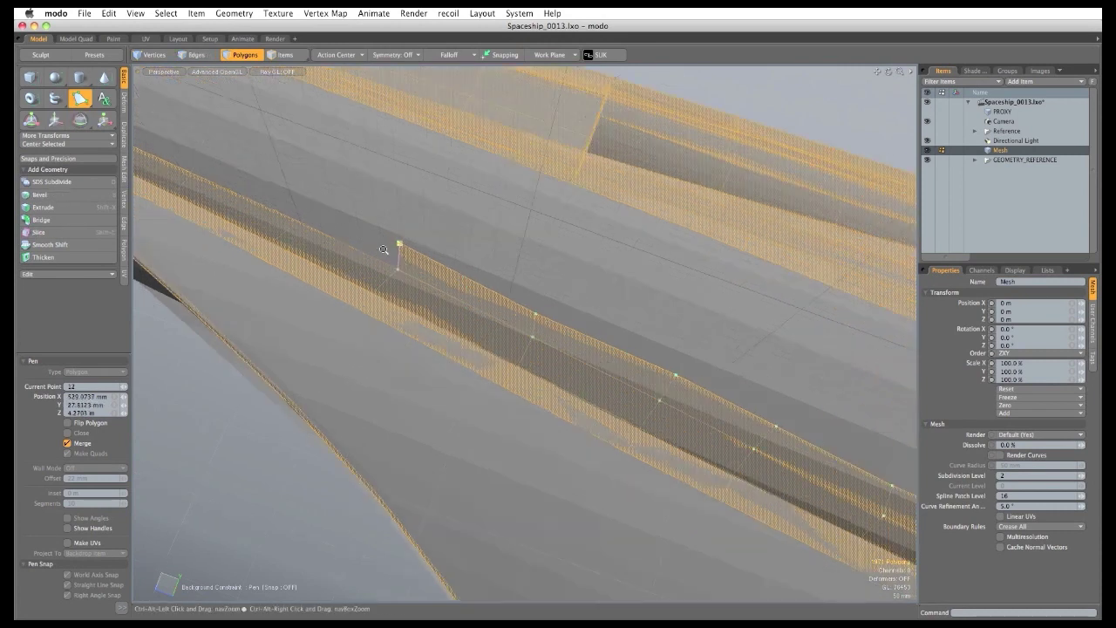
{"action": "left_click", "coordinate": [304, 206]}
Add a second strip of pen quads directly above that one, starting beside the rear fairing and running toward the nose.
{"action": "scroll", "coordinate": [446, 301], "scroll_direction": "down", "scroll_amount": 4}
{"action": "left_click", "coordinate": [732, 417], "text": "shift"}
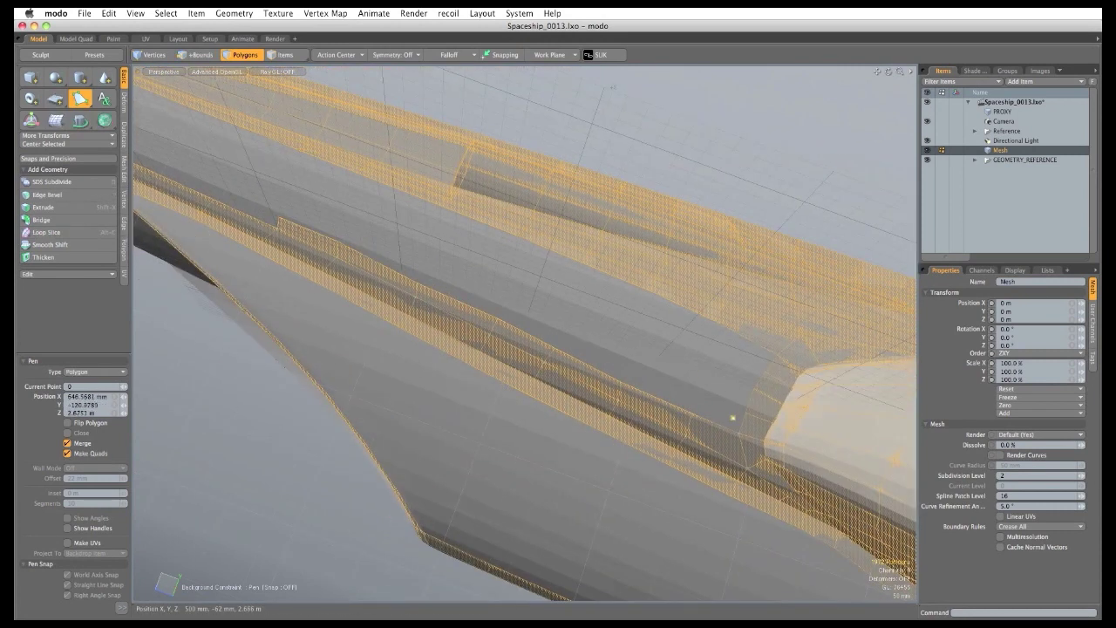
{"action": "left_click", "coordinate": [745, 412]}
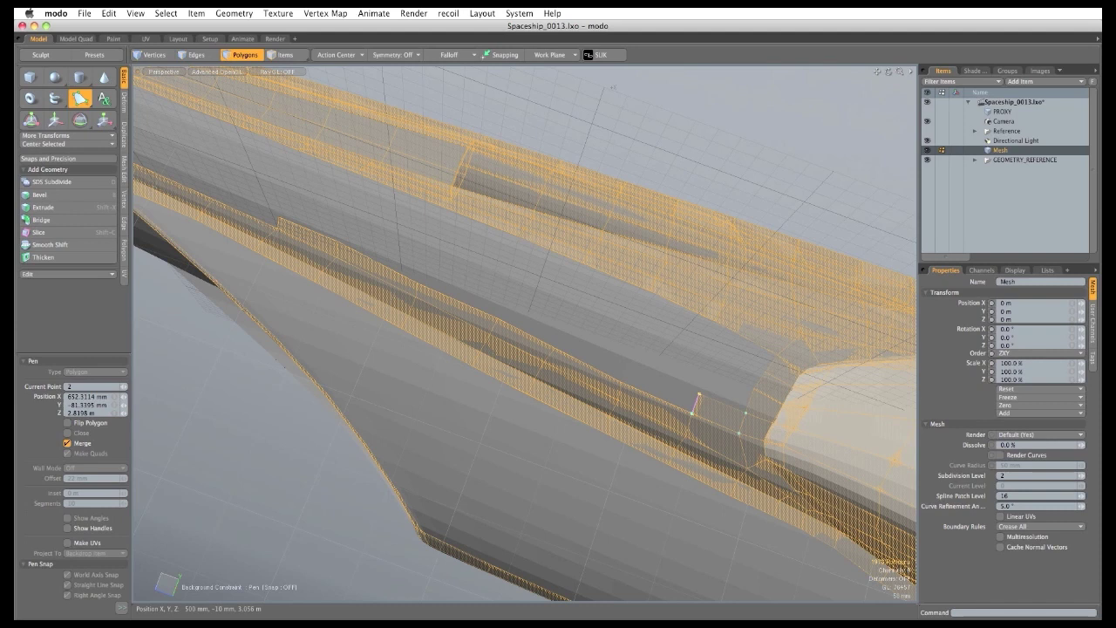
{"action": "left_click", "coordinate": [630, 364]}
{"action": "left_click", "coordinate": [556, 326]}
{"action": "left_click", "coordinate": [497, 297]}
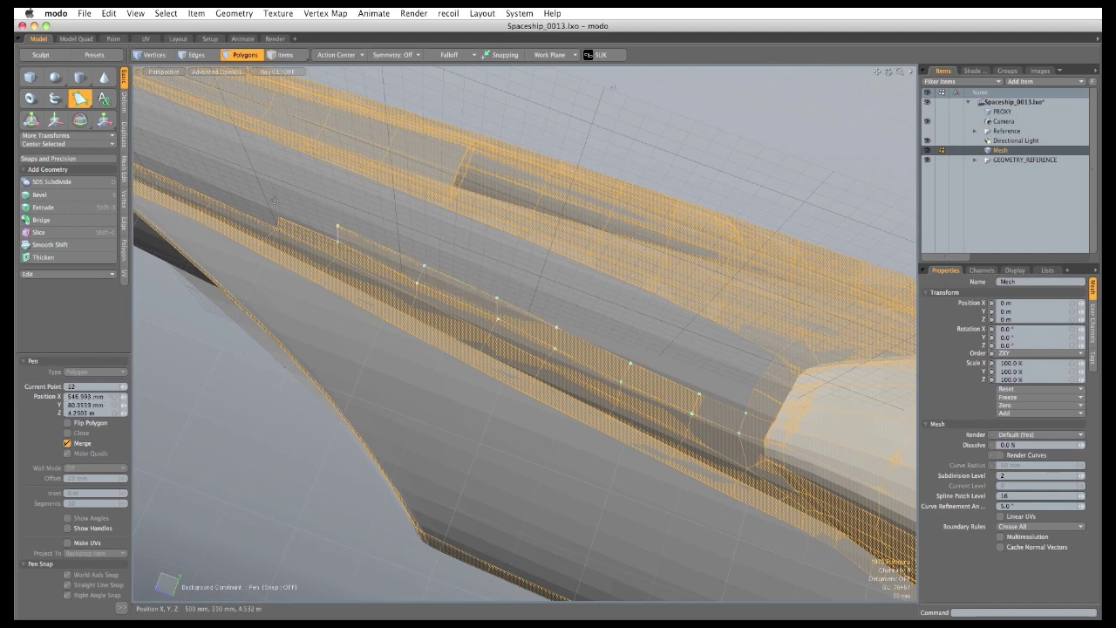
{"action": "left_click", "coordinate": [211, 198]}
Fill the remaining bare band along the hull side with pen quads, starting beside the rear fairing below the upper patch.
{"action": "left_click_drag", "start_coordinate": [610, 366], "coordinate": [655, 356], "text": "alt"}
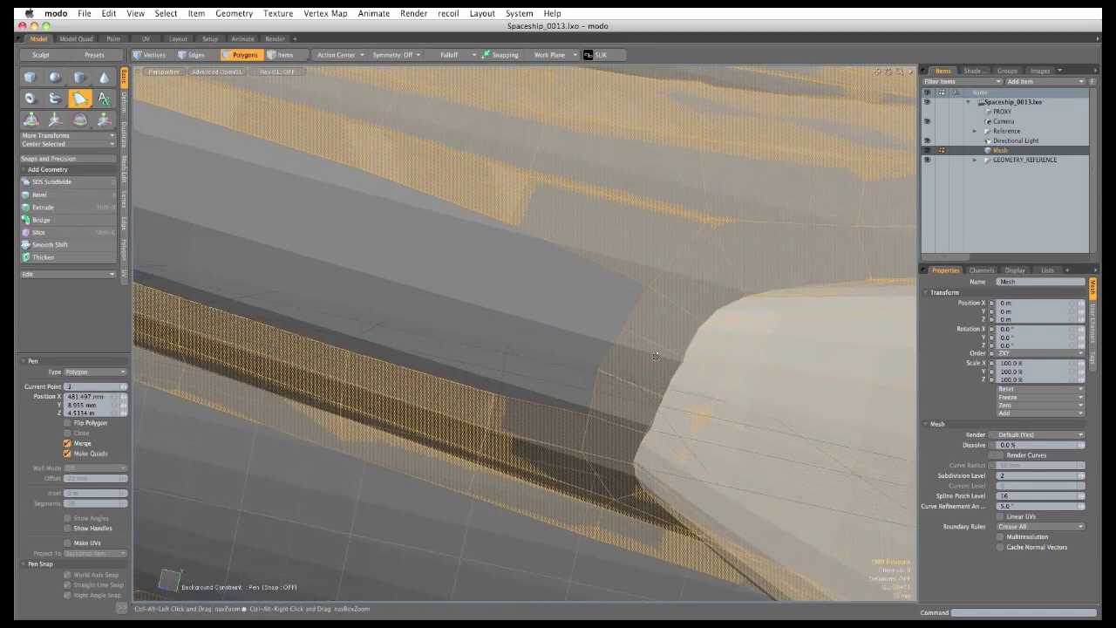
{"action": "left_click_drag", "start_coordinate": [675, 439], "coordinate": [366, 344], "text": "ctrl+alt"}
{"action": "left_click_drag", "start_coordinate": [366, 344], "coordinate": [532, 384], "text": "alt+shift"}
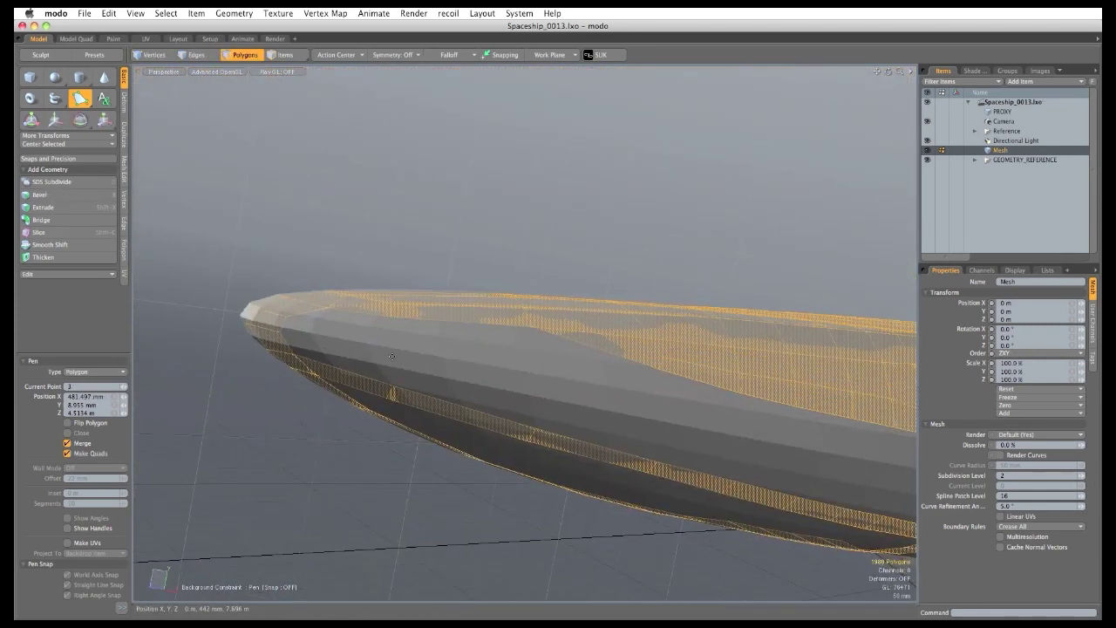
{"action": "left_click_drag", "start_coordinate": [391, 356], "coordinate": [531, 348], "text": "alt"}
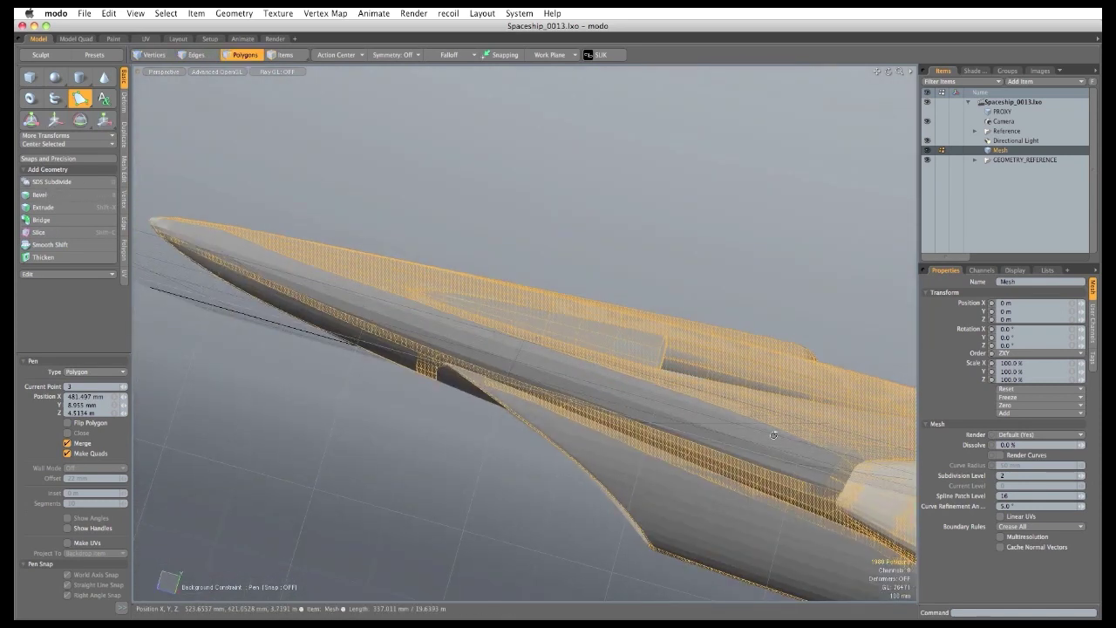
{"action": "left_click_drag", "start_coordinate": [774, 434], "coordinate": [817, 471], "text": "ctrl+alt"}
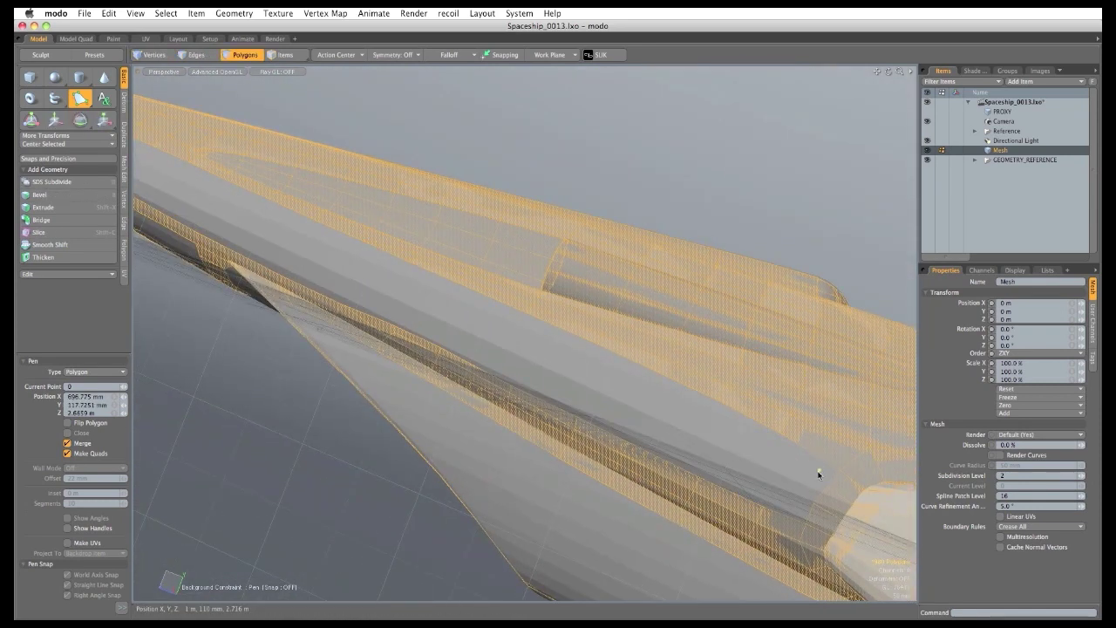
{"action": "left_click", "coordinate": [768, 457]}
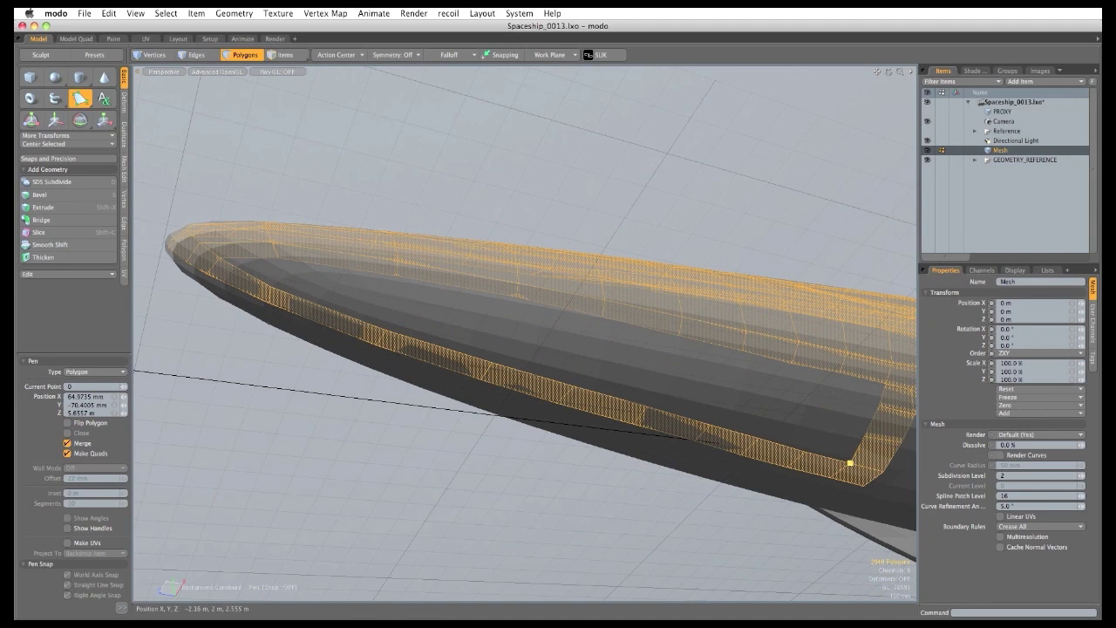
Draw a strip of pen quads along the lower edge of the nose-side gap, from its rear end toward the nose tip.
{"action": "left_click", "coordinate": [824, 427]}
{"action": "left_click", "coordinate": [771, 414]}
{"action": "left_click", "coordinate": [718, 399]}
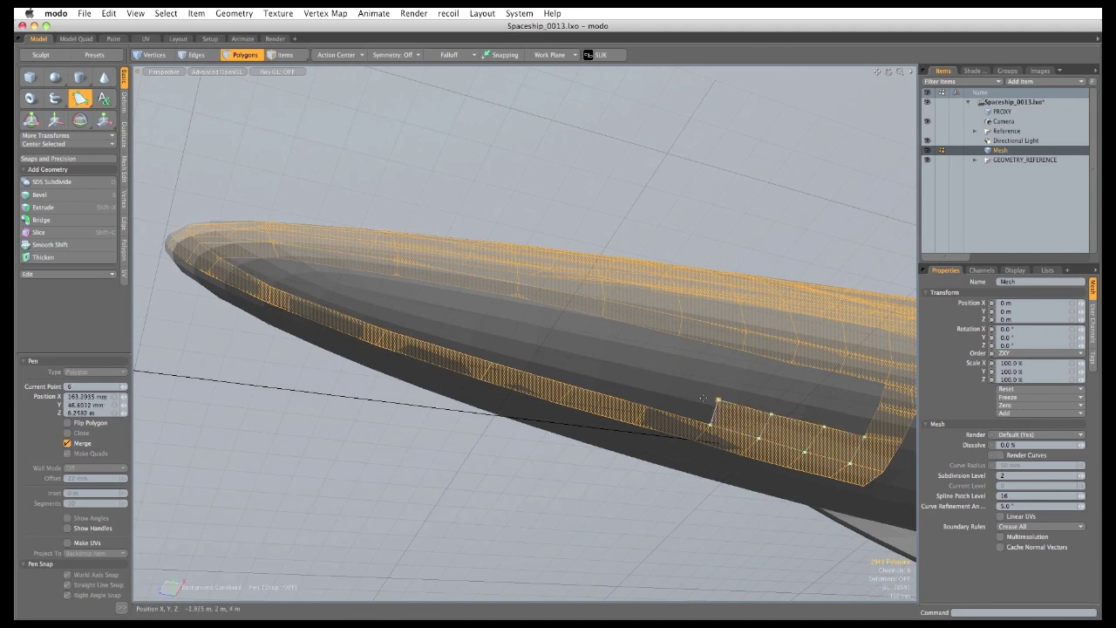
{"action": "left_click", "coordinate": [652, 385]}
{"action": "left_click", "coordinate": [583, 364]}
{"action": "left_click", "coordinate": [496, 345]}
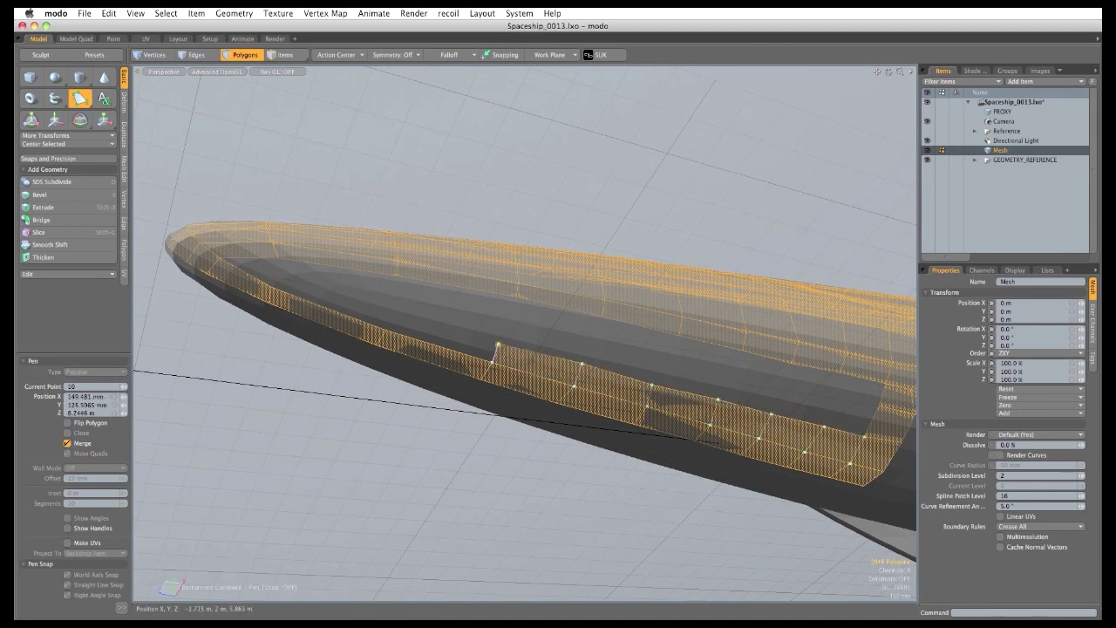
{"action": "left_click", "coordinate": [396, 314]}
Add another strip of pen quads above the first in the nose-side gap, running from its rear end toward the nose tip.
{"action": "left_click", "coordinate": [854, 427], "text": "shift"}
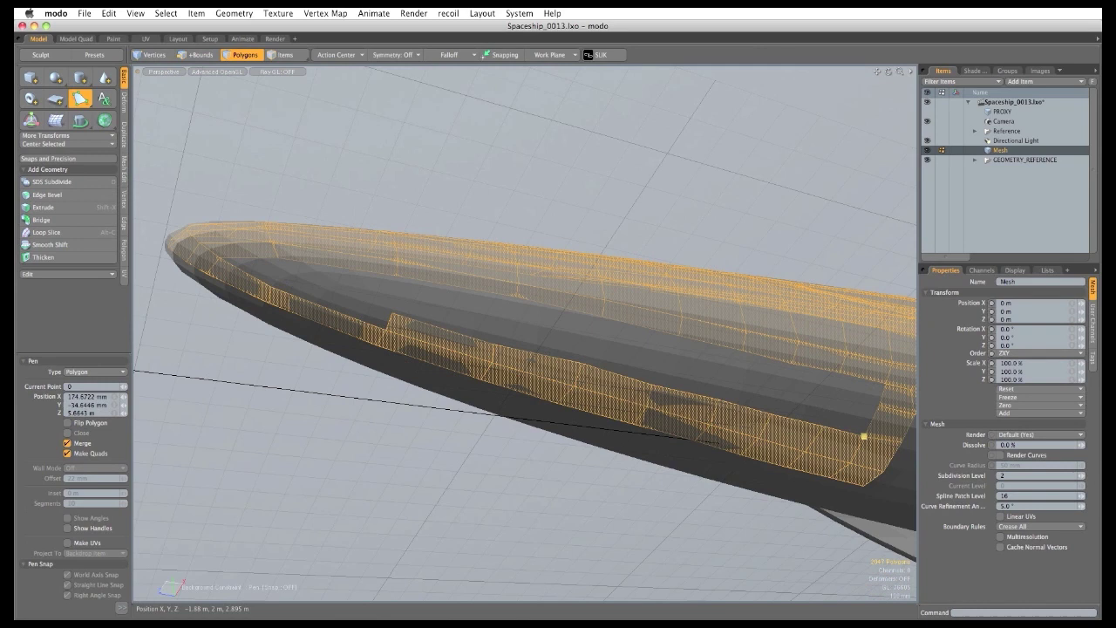
{"action": "left_click", "coordinate": [877, 407]}
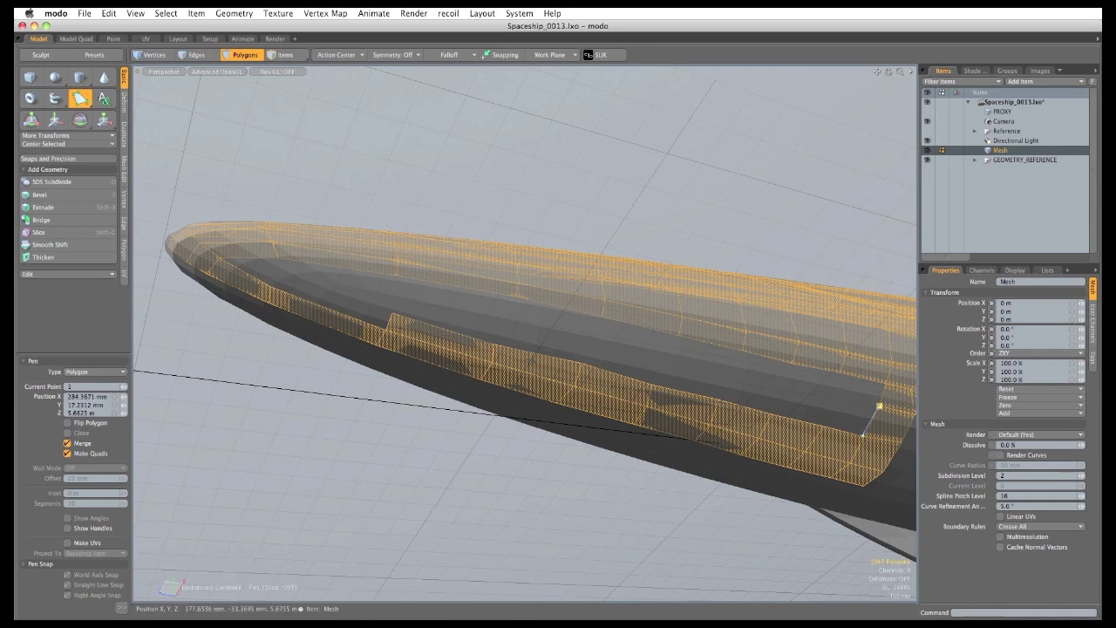
{"action": "left_click", "coordinate": [863, 436]}
{"action": "left_click", "coordinate": [824, 426]}
{"action": "left_click", "coordinate": [774, 389]}
{"action": "left_click", "coordinate": [722, 373]}
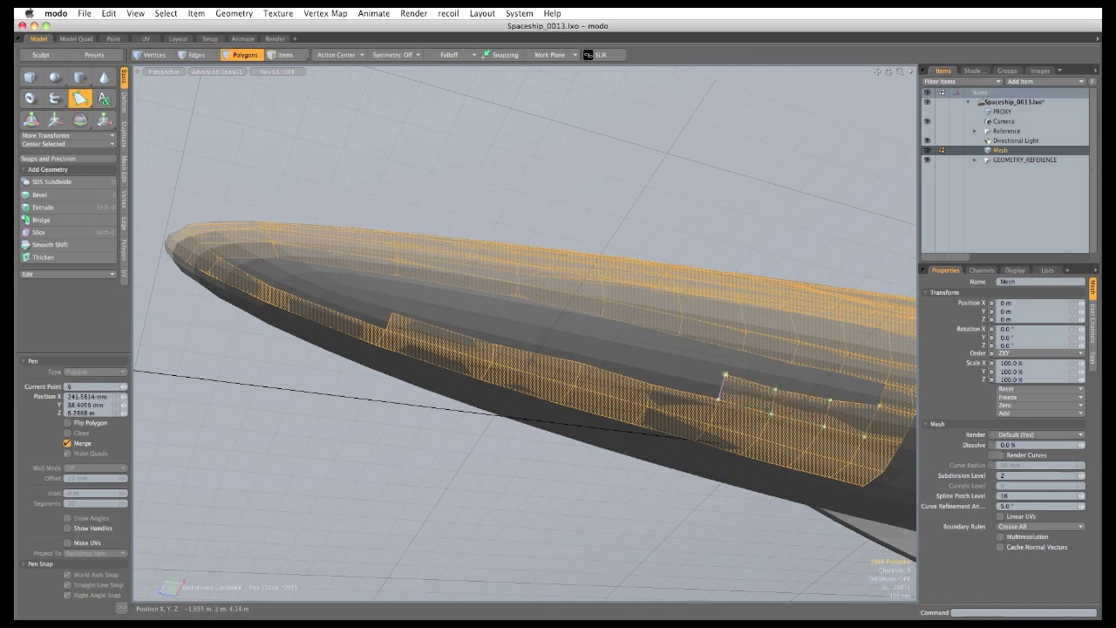
{"action": "left_click", "coordinate": [647, 361]}
{"action": "left_click", "coordinate": [575, 340]}
{"action": "left_click", "coordinate": [492, 322]}
{"action": "left_click", "coordinate": [393, 298]}
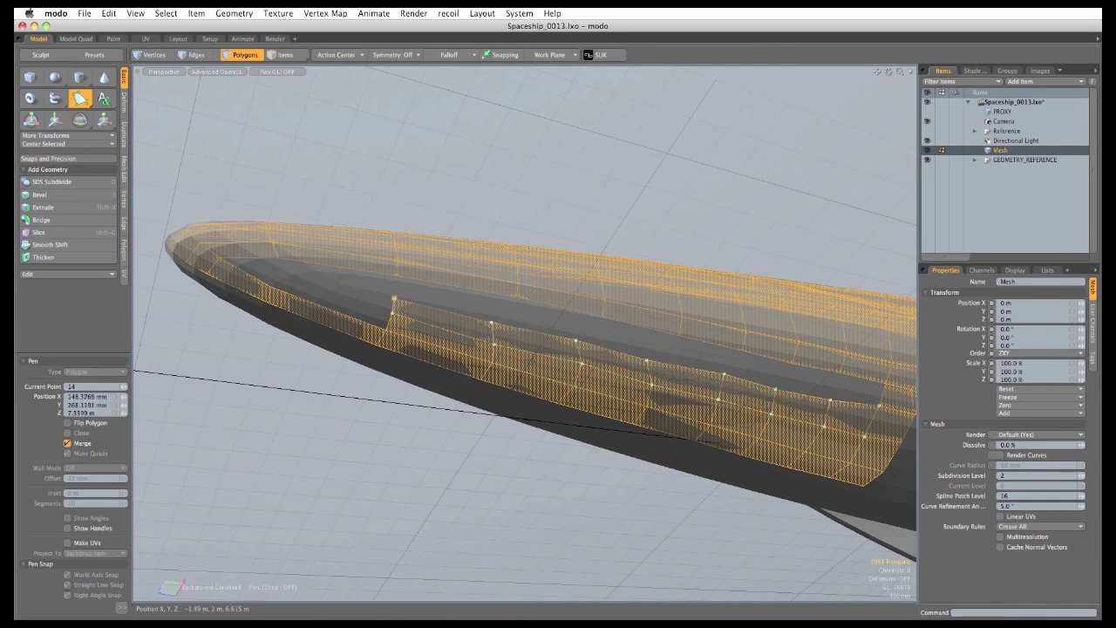
{"action": "left_click", "coordinate": [271, 286]}
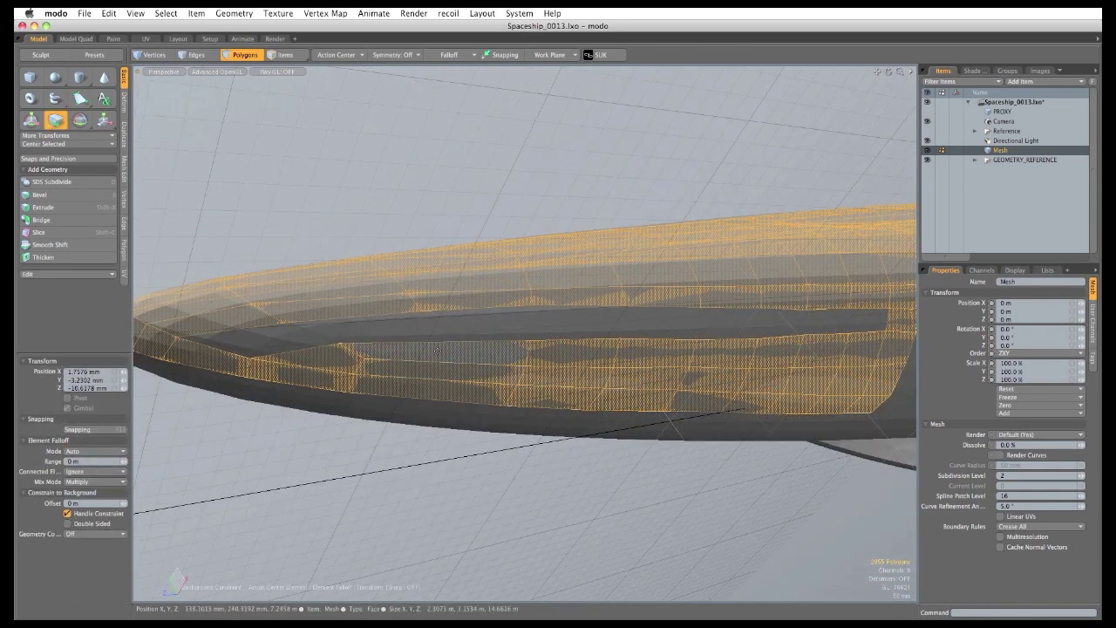
Add an edge loop with Add Loop through the quads near the front end of the lower nose-side strips.
{"action": "left_click", "coordinate": [124, 223]}
{"action": "left_click", "coordinate": [53, 172]}
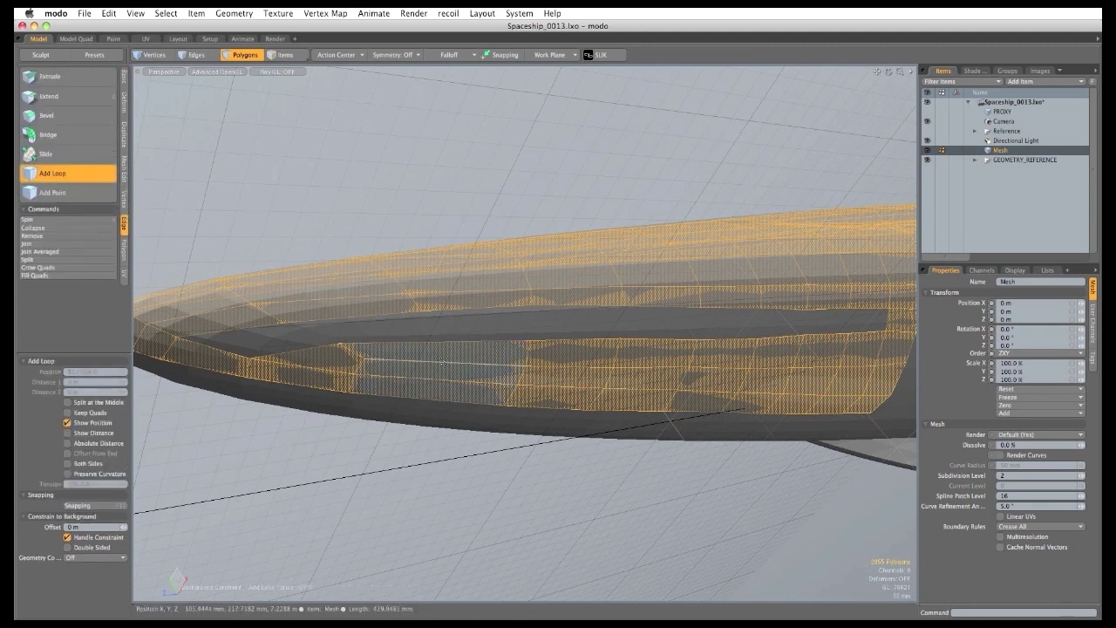
Fill the remaining nose-side gap with pen quads joining the lower strips to the upper patch, working from the rear toward the nose.
{"action": "left_click", "coordinate": [125, 78]}
{"action": "left_click", "coordinate": [80, 99]}
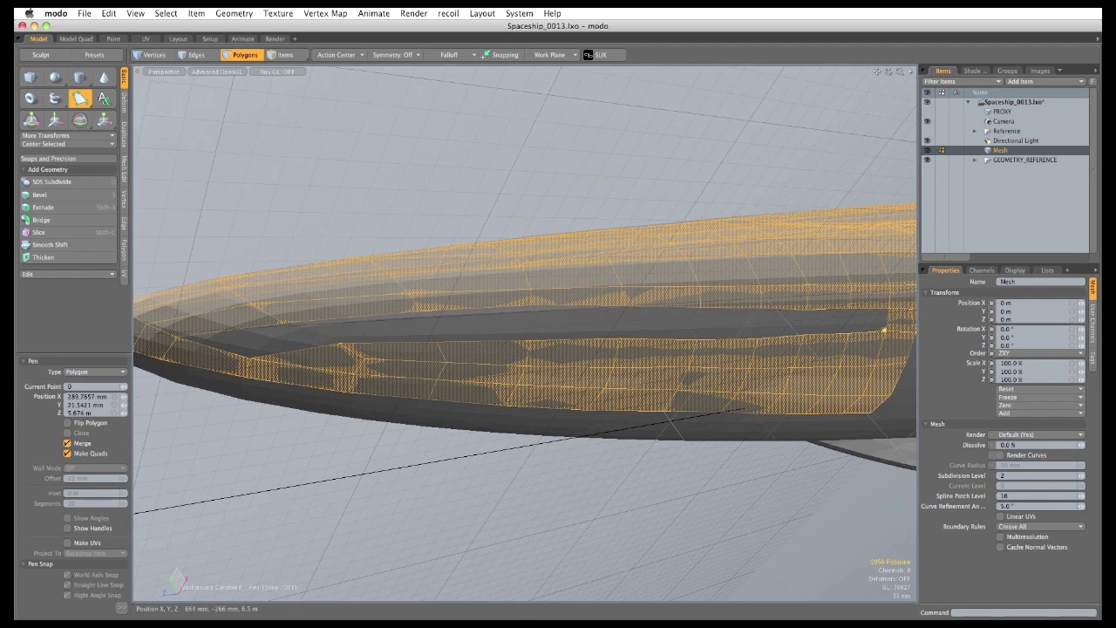
{"action": "left_click", "coordinate": [850, 307]}
{"action": "left_click", "coordinate": [807, 310]}
{"action": "left_click", "coordinate": [761, 310]}
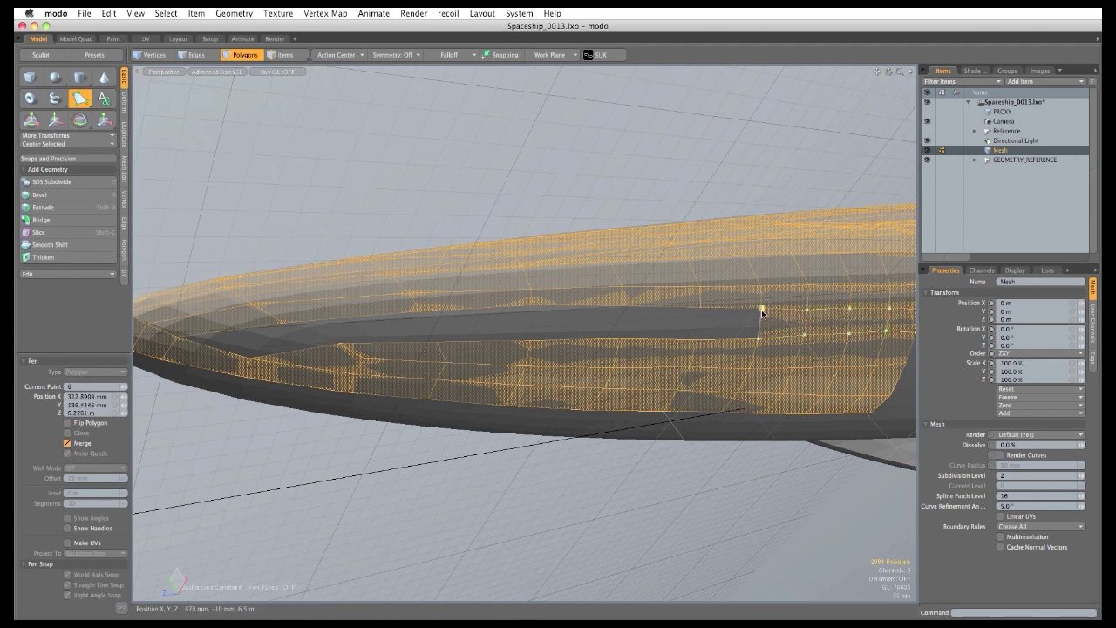
{"action": "left_click", "coordinate": [704, 309]}
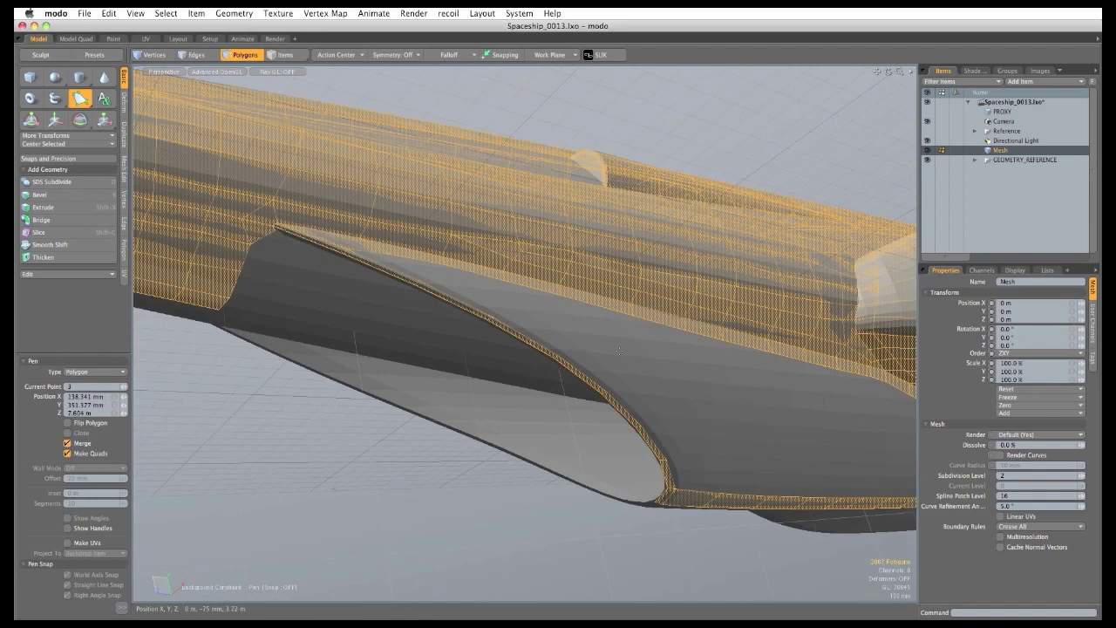
Draw a strip of pen quads along the outside of the curved underside opening's rim, from the hull junction to the lower rear corner.
{"action": "left_click_drag", "start_coordinate": [543, 390], "coordinate": [657, 408], "text": "alt"}
{"action": "left_click_drag", "start_coordinate": [580, 313], "coordinate": [507, 314], "text": "alt"}
{"action": "left_click", "coordinate": [381, 274]}
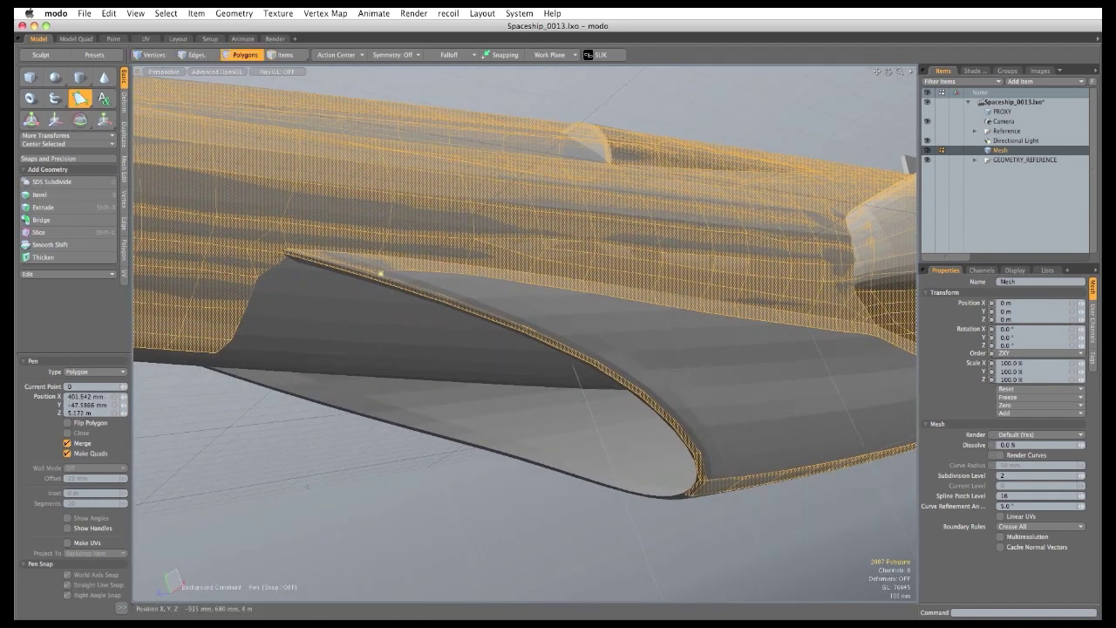
{"action": "left_click", "coordinate": [475, 291]}
{"action": "left_click", "coordinate": [542, 323]}
{"action": "left_click", "coordinate": [611, 353]}
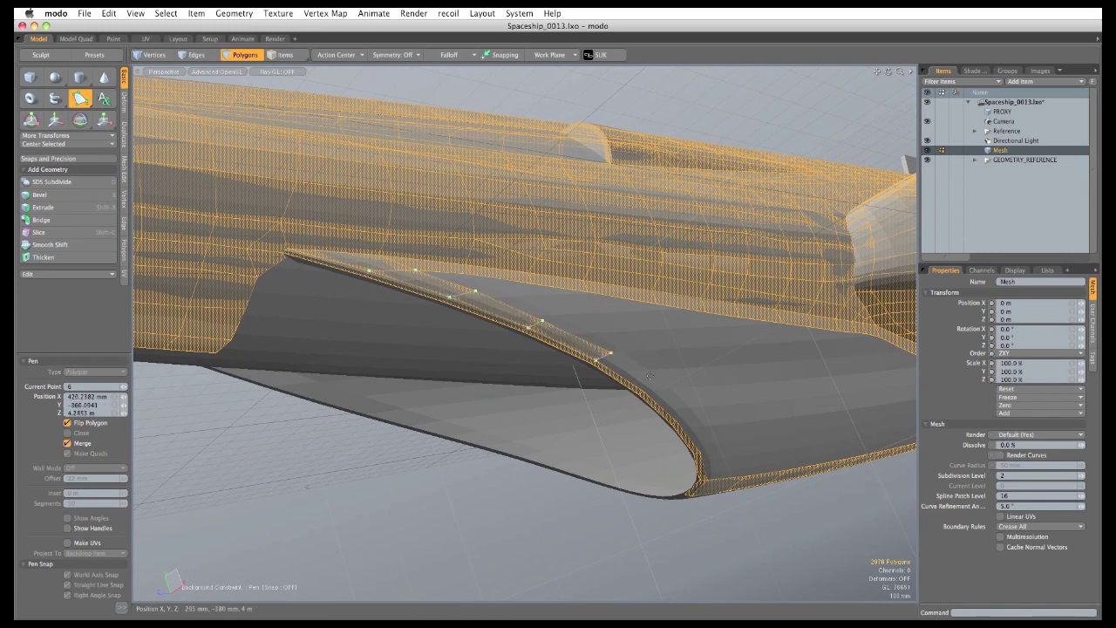
{"action": "left_click", "coordinate": [654, 386]}
{"action": "left_click_drag", "start_coordinate": [654, 387], "coordinate": [660, 378], "text": "alt"}
{"action": "left_click", "coordinate": [669, 384]}
{"action": "left_click", "coordinate": [719, 423]}
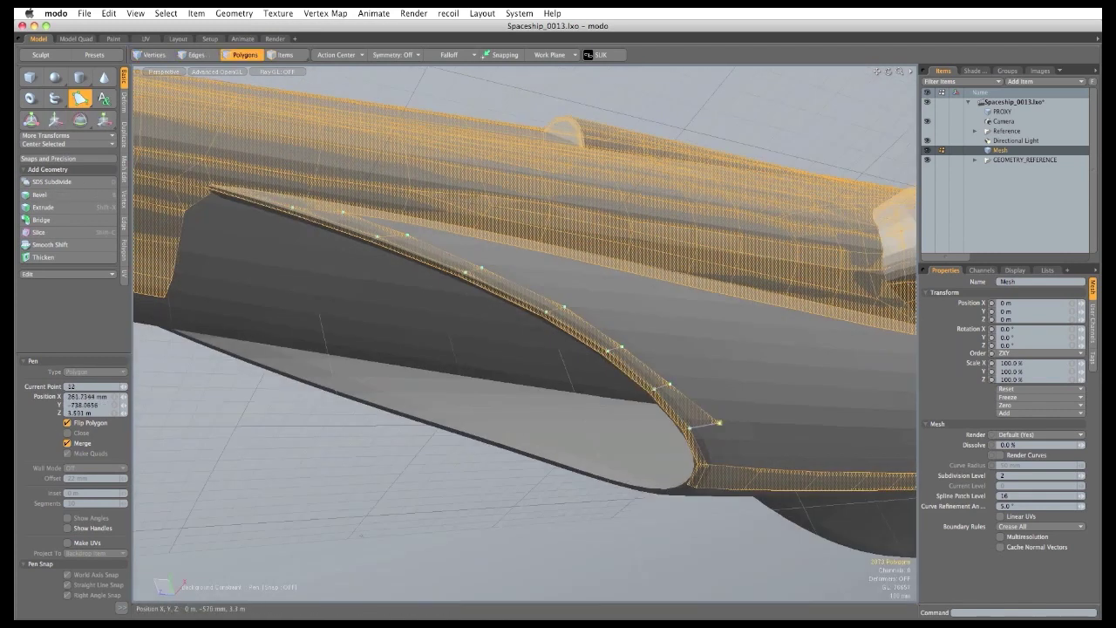
{"action": "left_click", "coordinate": [761, 468]}
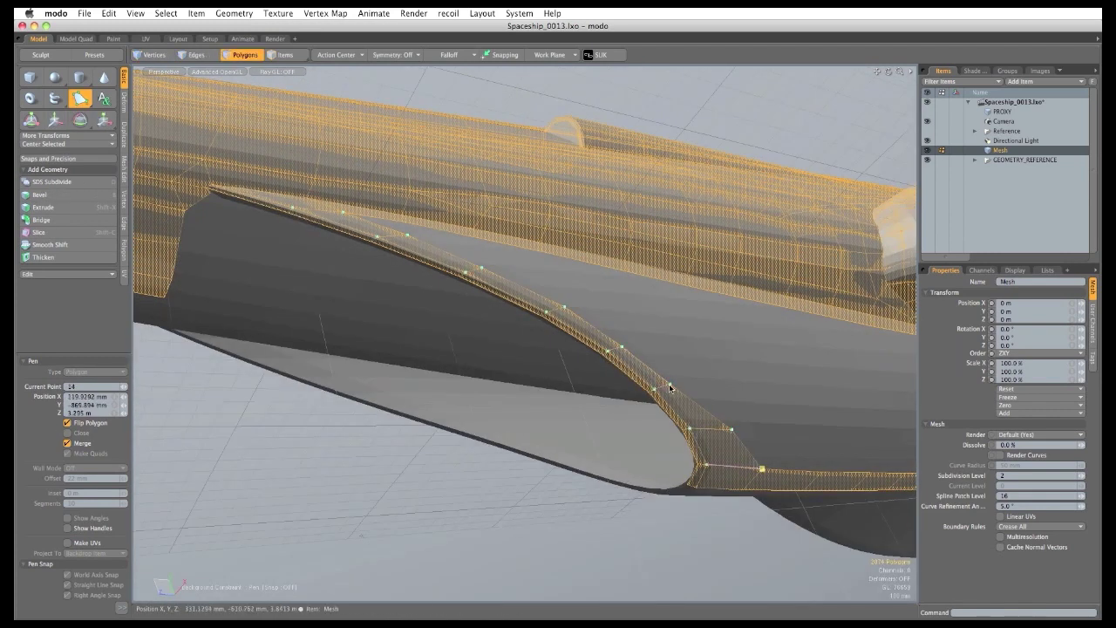
Move the rim strip's outer points away from the curved opening to widen and even out its quads.
{"action": "left_click_drag", "start_coordinate": [670, 385], "coordinate": [687, 387]}
{"action": "left_click_drag", "start_coordinate": [622, 347], "coordinate": [648, 347]}
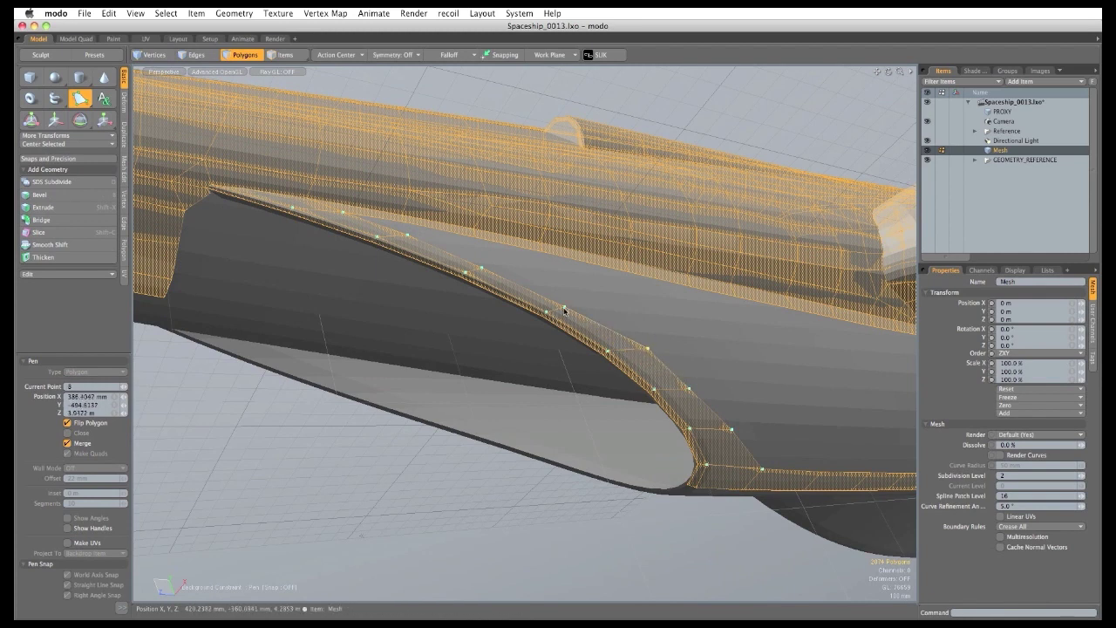
{"action": "left_click_drag", "start_coordinate": [564, 307], "coordinate": [577, 308]}
{"action": "left_click_drag", "start_coordinate": [481, 266], "coordinate": [336, 316]}
Draw pen quads from the front end of the rim strip rearward along the lower edge of the hull patch.
{"action": "scroll", "coordinate": [337, 316], "scroll_direction": "up", "scroll_amount": 5}
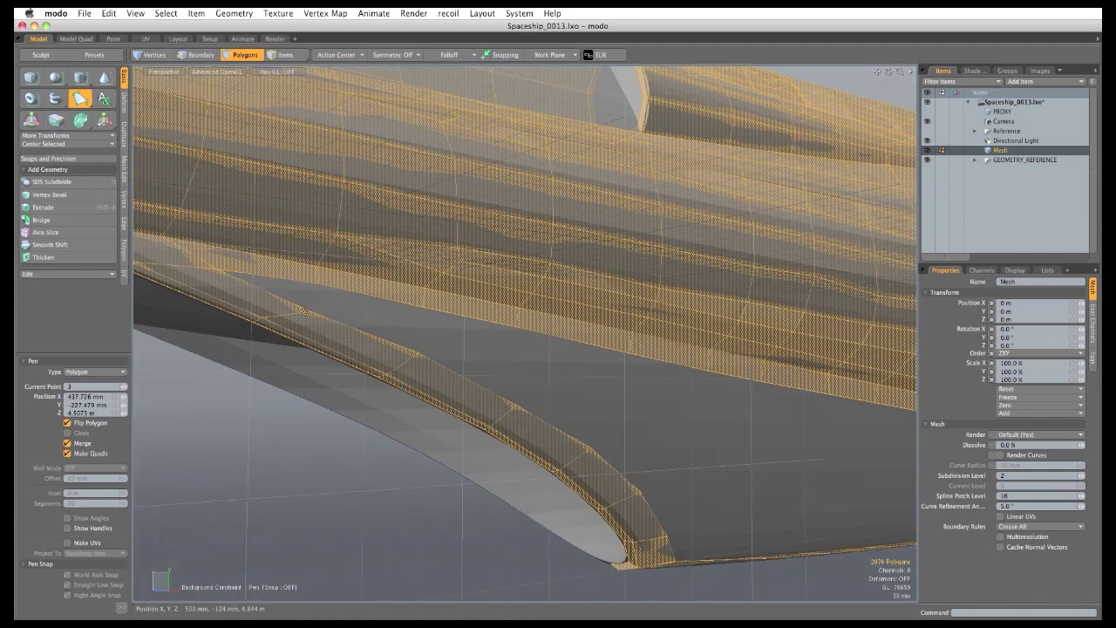
{"action": "left_click", "coordinate": [217, 268], "text": "shift"}
{"action": "left_click", "coordinate": [311, 311]}
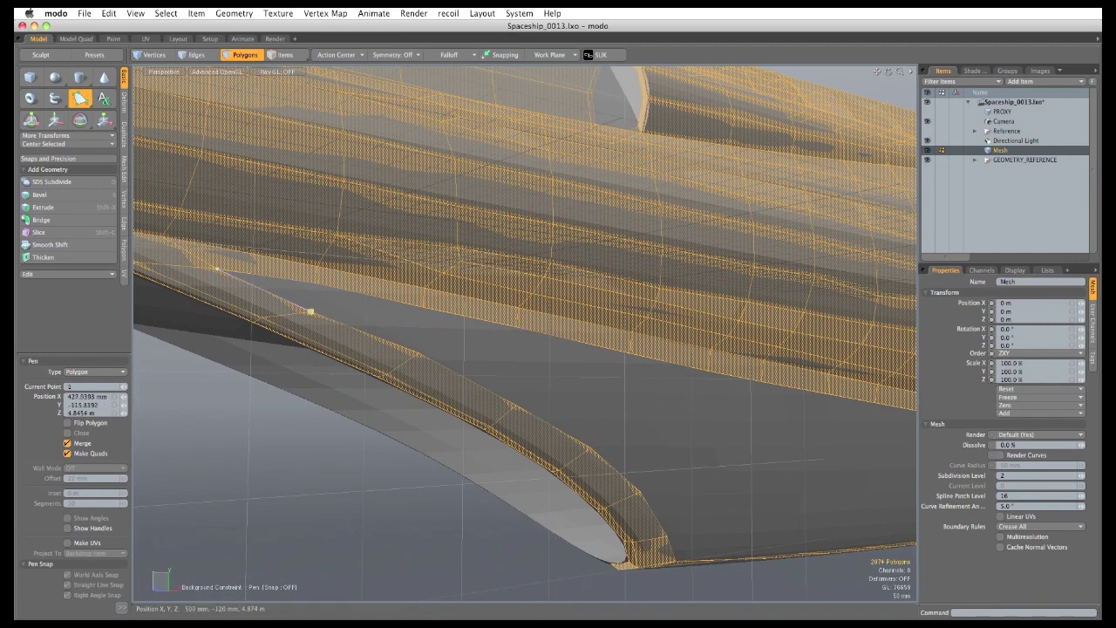
{"action": "left_click", "coordinate": [326, 303]}
{"action": "left_click", "coordinate": [425, 323]}
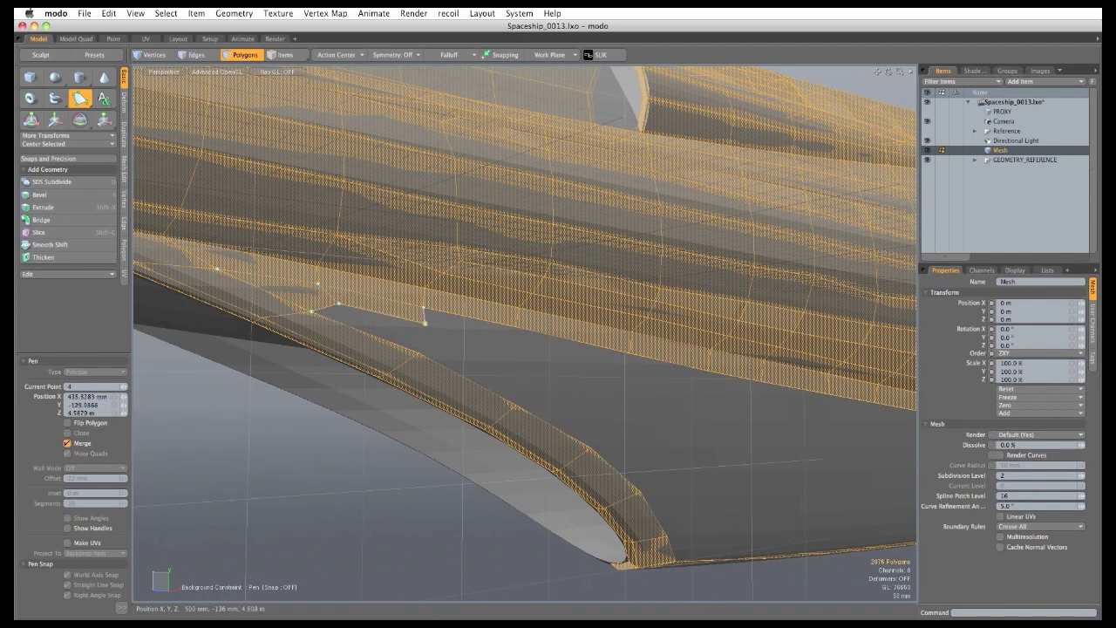
{"action": "left_click", "coordinate": [514, 357]}
{"action": "left_click", "coordinate": [617, 389]}
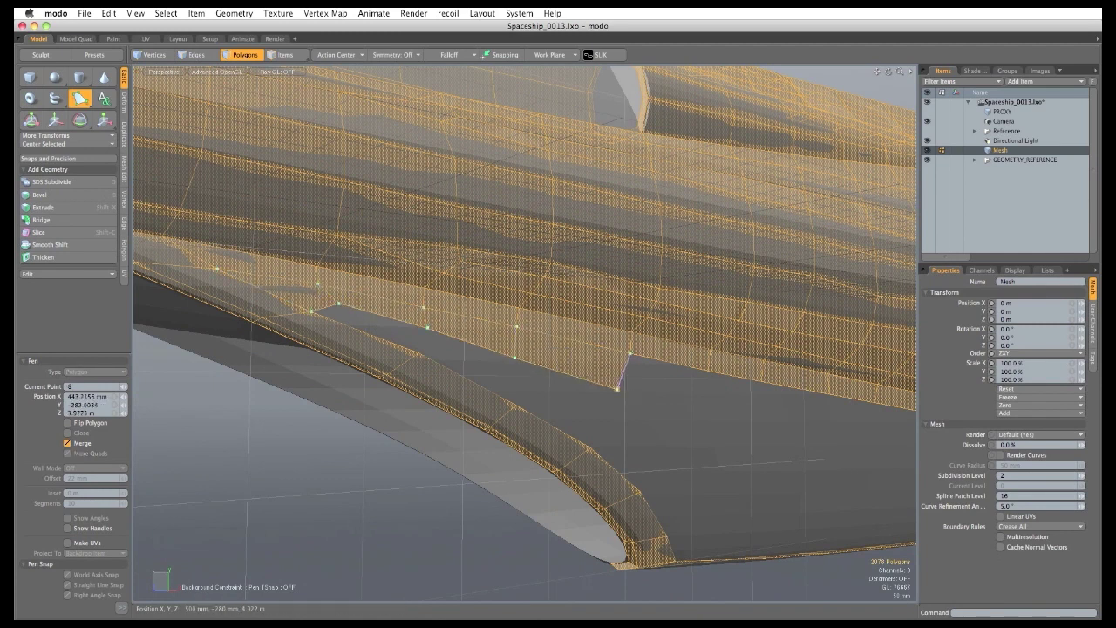
{"action": "left_click", "coordinate": [699, 418]}
Continue the pen strip rearward along the hull patch's lower edge to beneath the front of the rear fairing.
{"action": "left_click_drag", "start_coordinate": [699, 422], "coordinate": [512, 364], "text": "alt"}
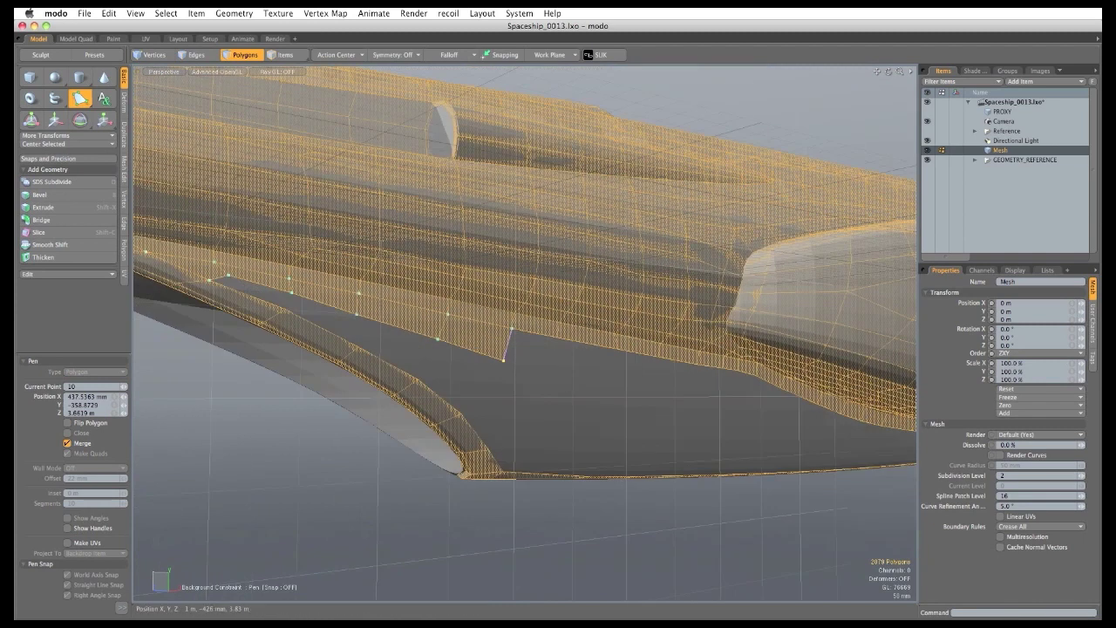
{"action": "left_click", "coordinate": [553, 373]}
{"action": "left_click", "coordinate": [610, 386]}
{"action": "left_click", "coordinate": [657, 394]}
{"action": "left_click", "coordinate": [695, 400]}
{"action": "left_click", "coordinate": [725, 405]}
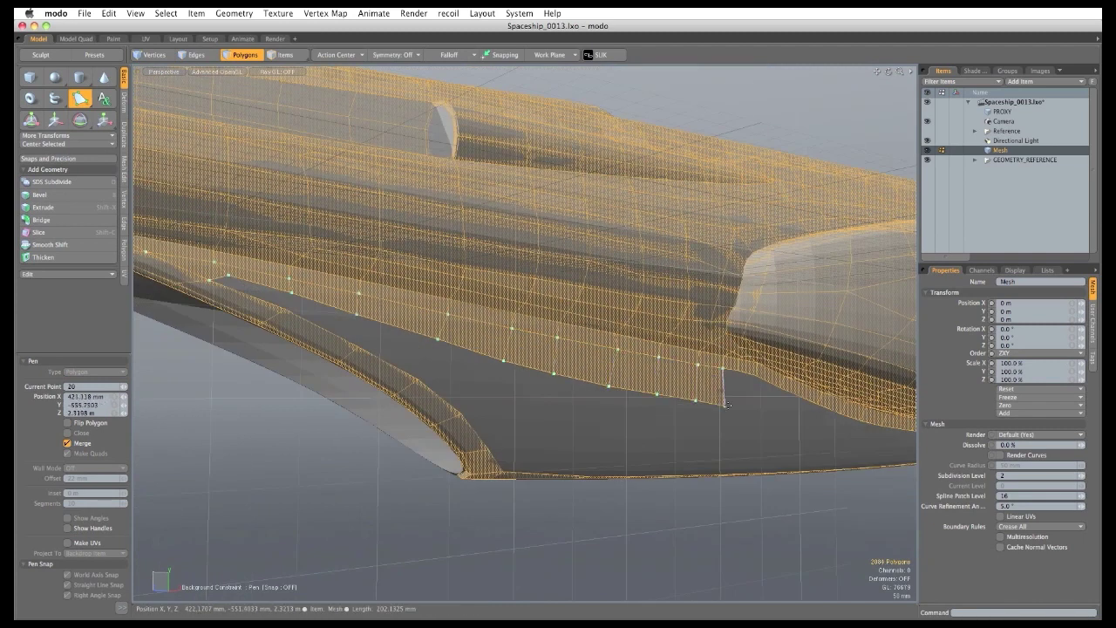